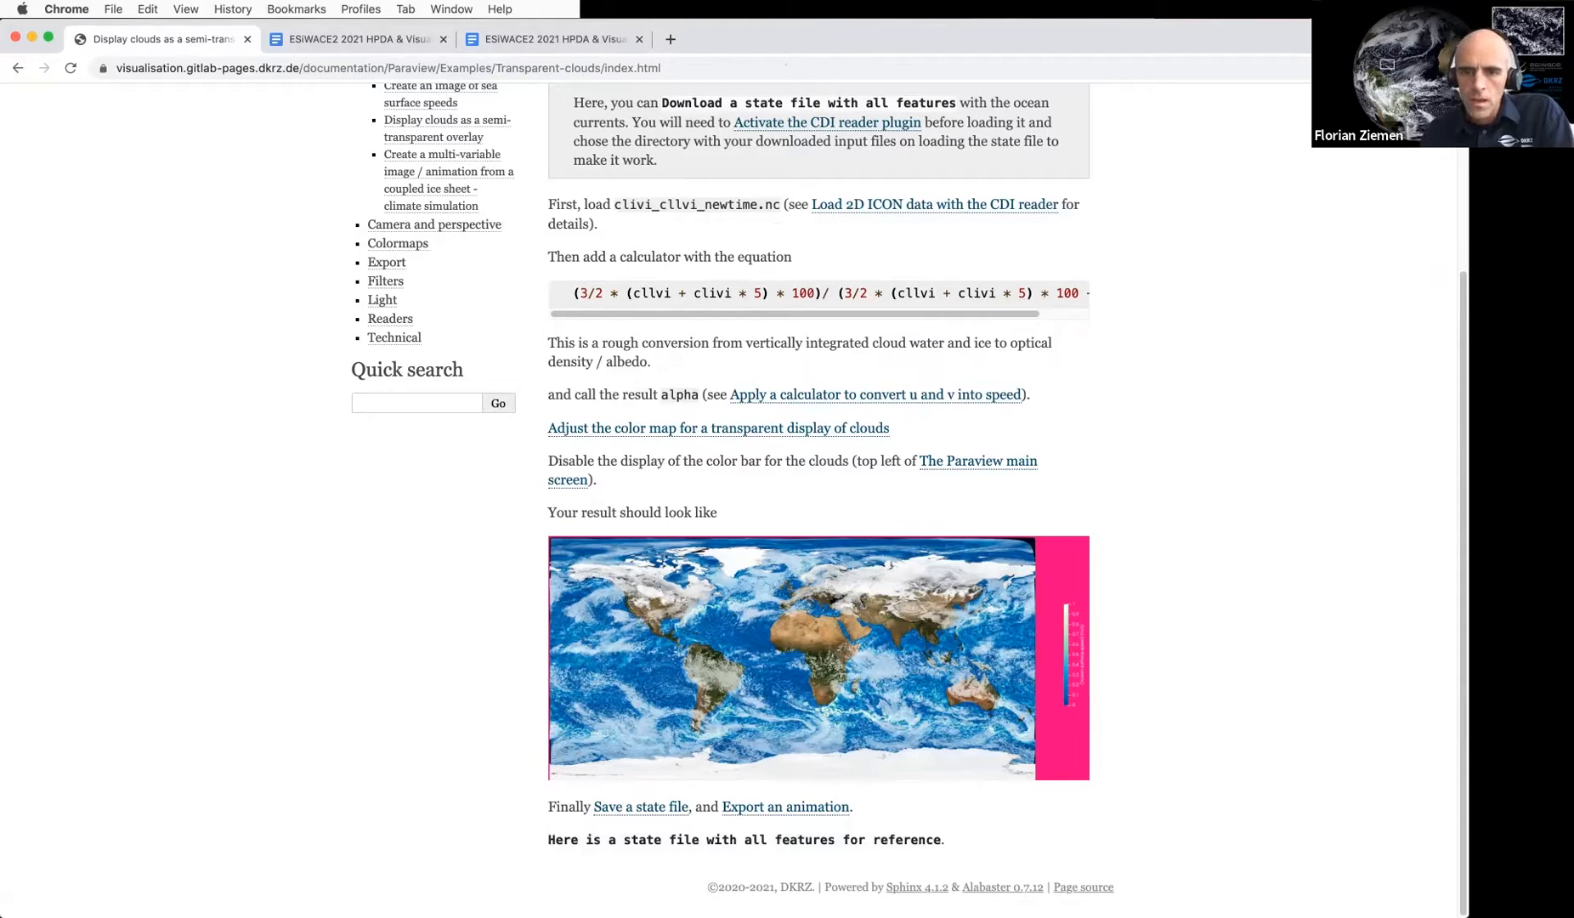
Open the documentation example on creating a multi-variable image or animation from a coupled ice sheet - climate simulation
{"action": "scroll", "coordinate": [450, 408], "scroll_direction": "up", "scroll_amount": 10}
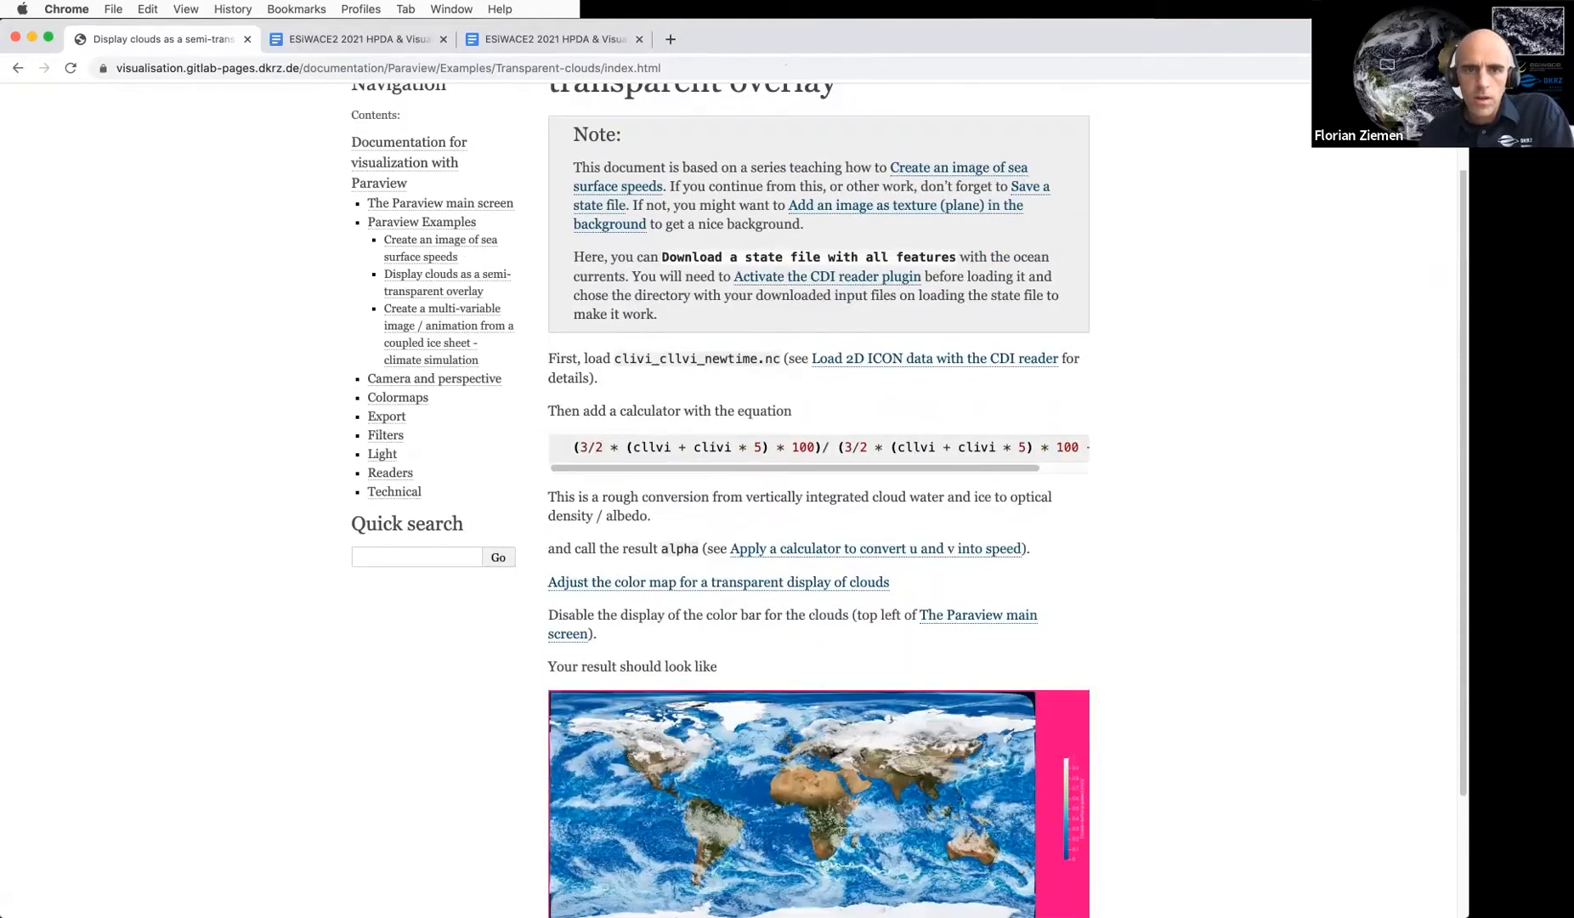
{"action": "left_click", "coordinate": [448, 410]}
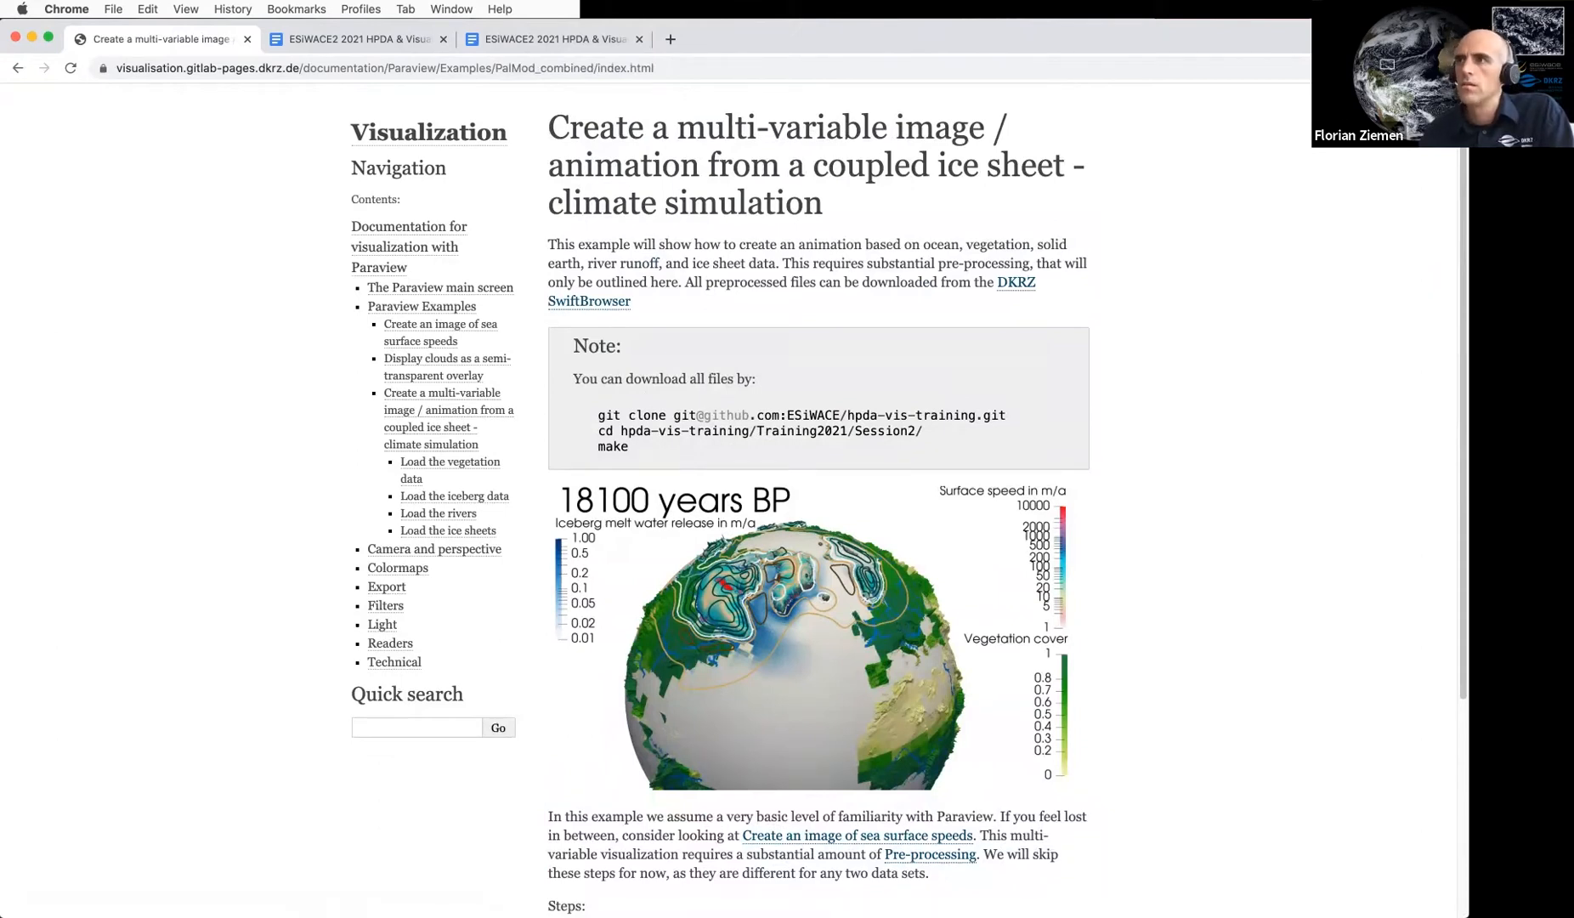
{"action": "scroll", "coordinate": [909, 499], "scroll_direction": "down", "scroll_amount": 1}
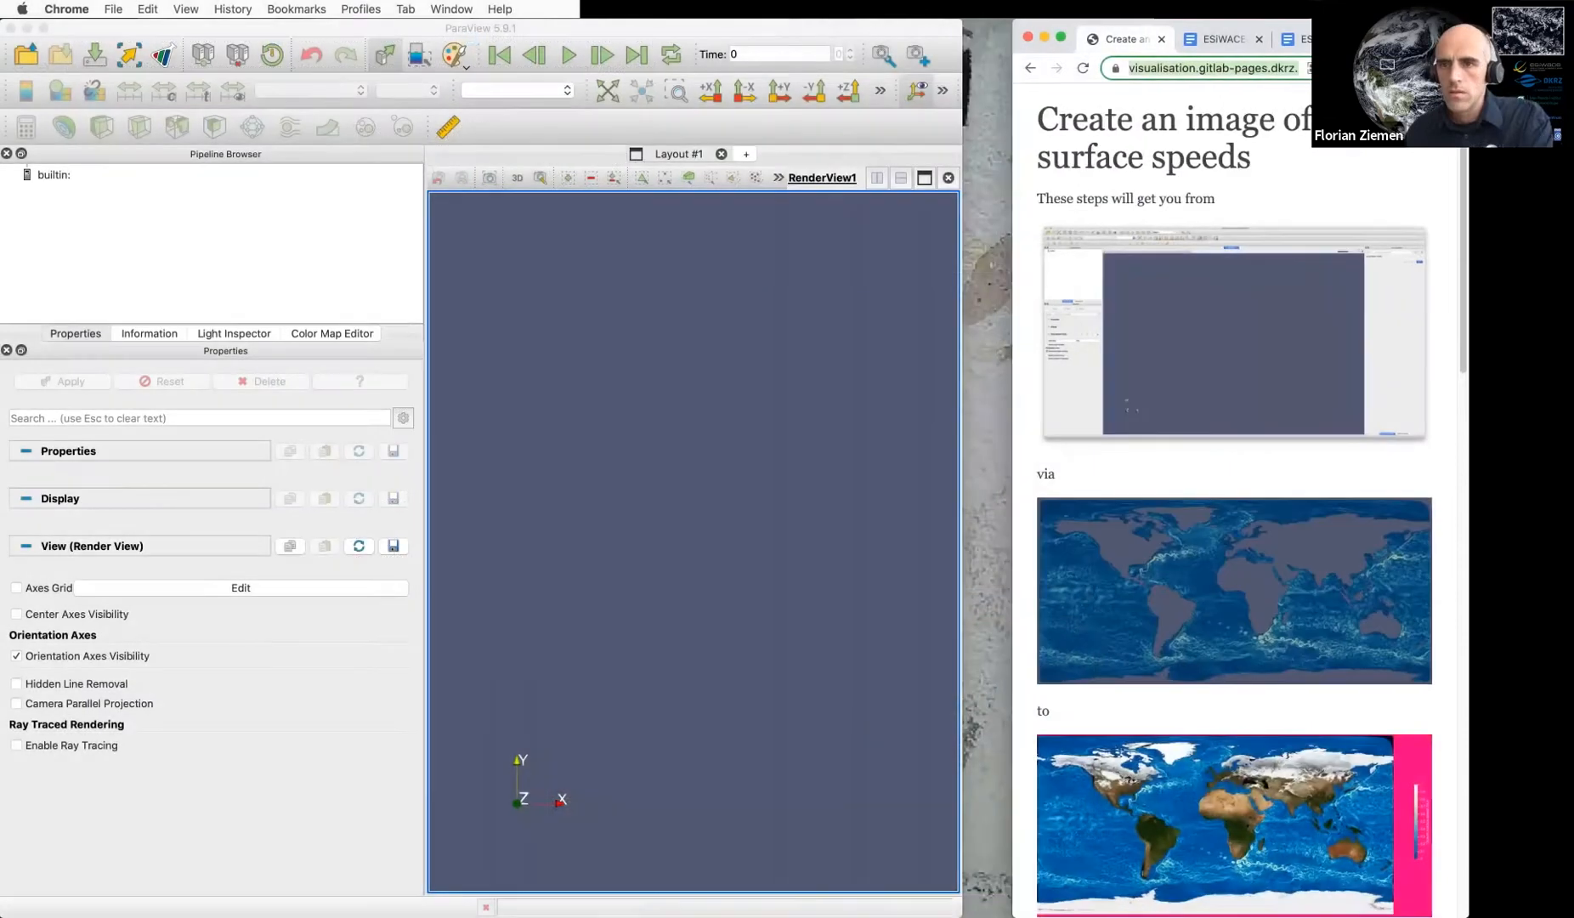
Widen the documentation window and review the steps listed in the sea surface speeds tutorial
{"action": "left_click_drag", "start_coordinate": [1012, 476], "coordinate": [963, 476]}
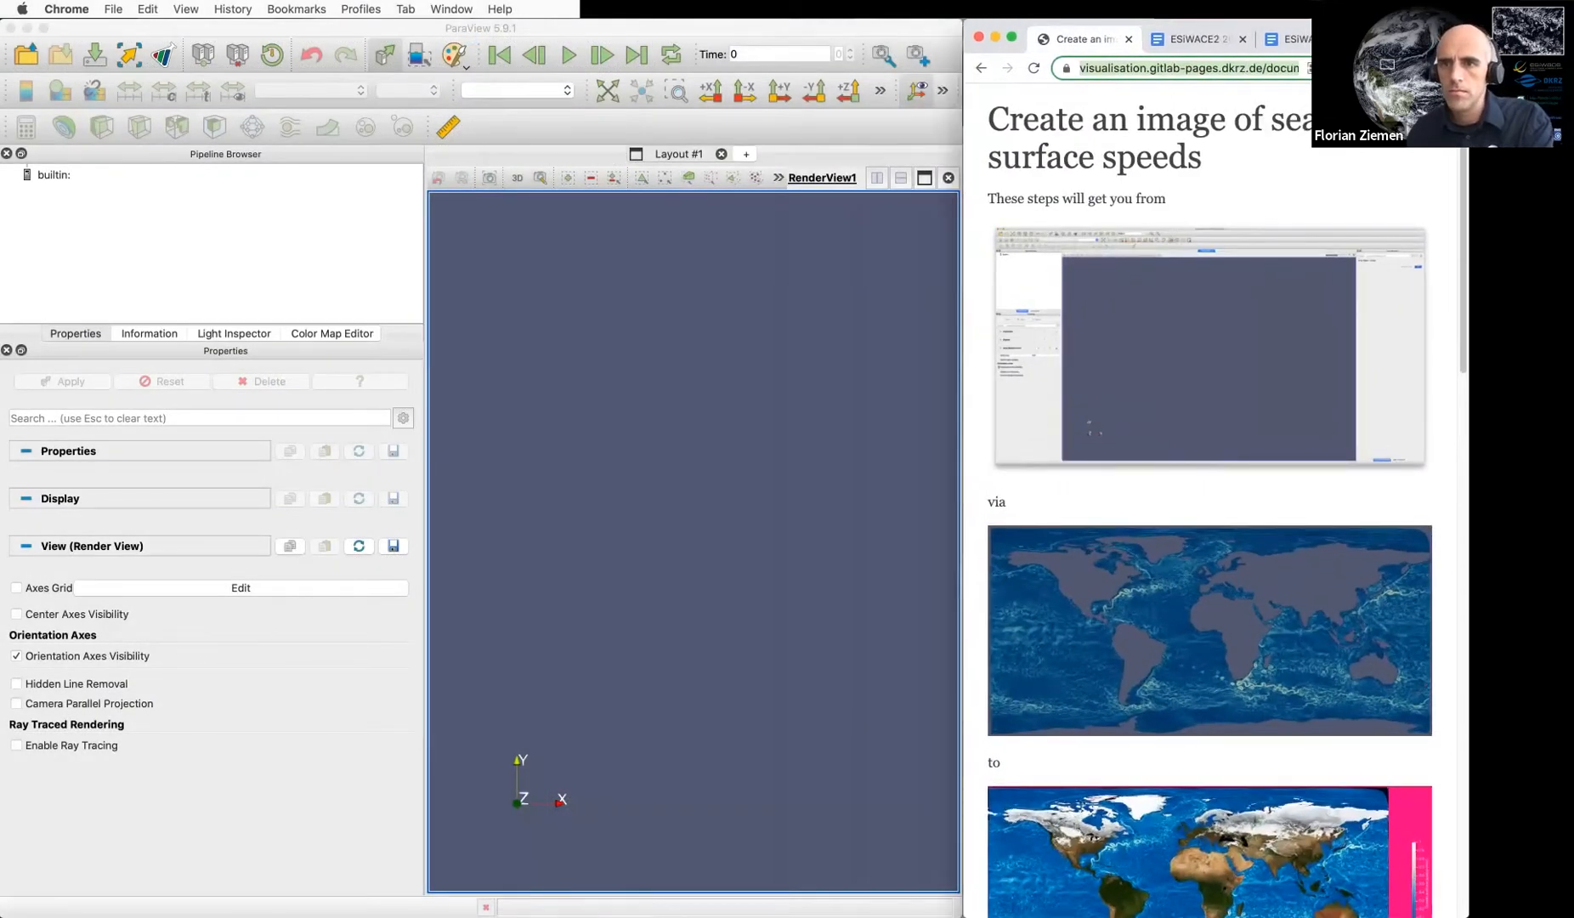
{"action": "scroll", "coordinate": [1209, 510], "scroll_direction": "down", "scroll_amount": 3}
{"action": "scroll", "coordinate": [1209, 510], "scroll_direction": "down", "scroll_amount": 10}
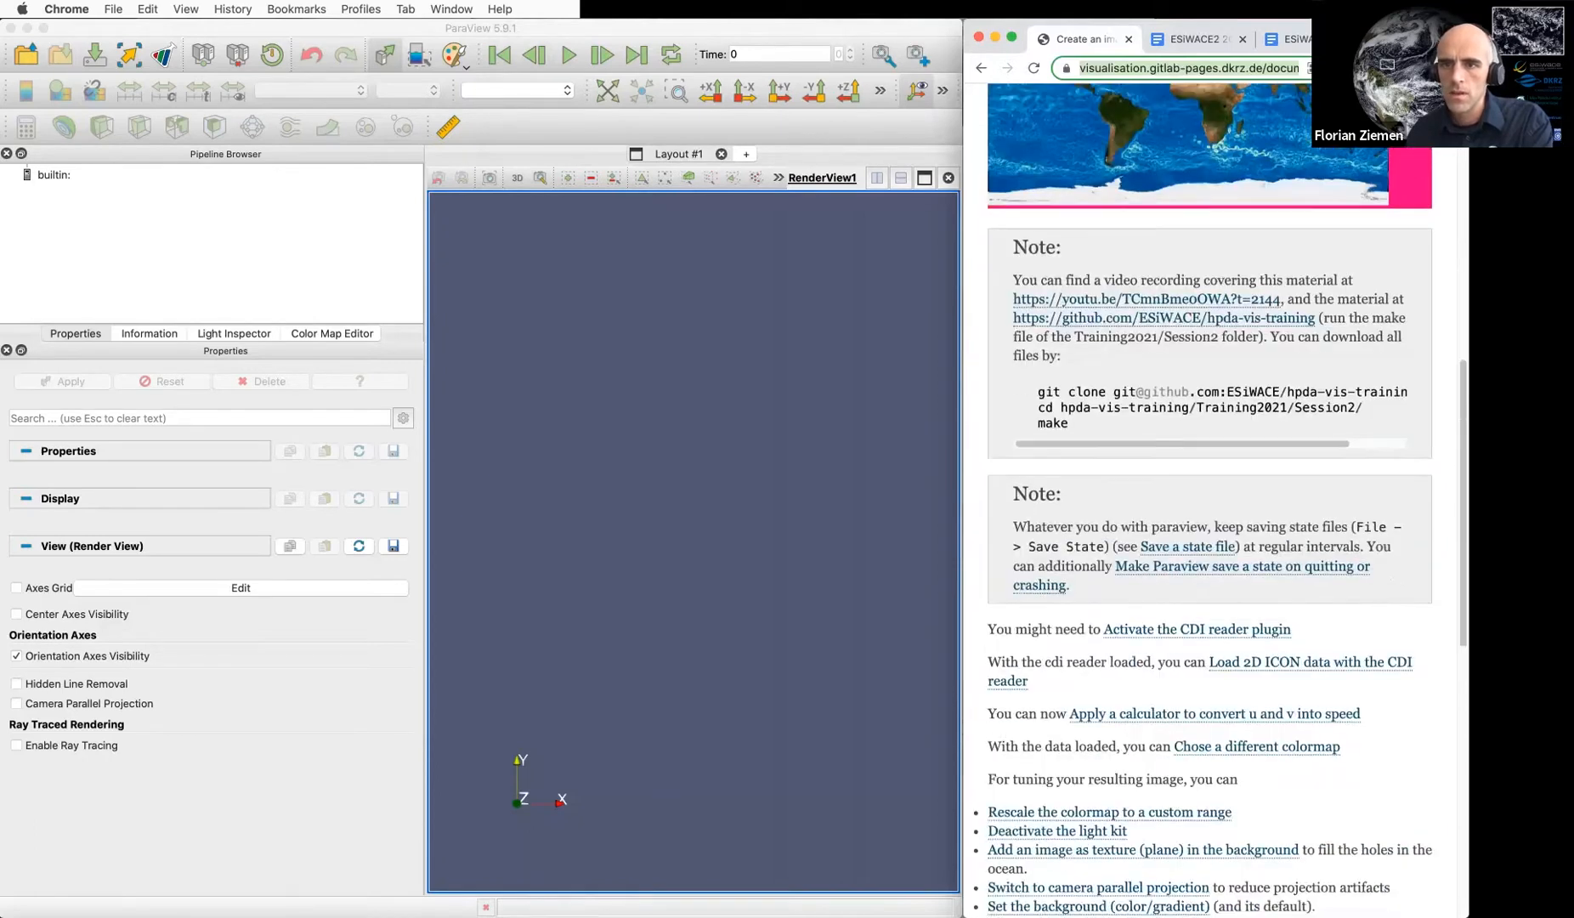
{"action": "scroll", "coordinate": [1210, 510], "scroll_direction": "down", "scroll_amount": 7}
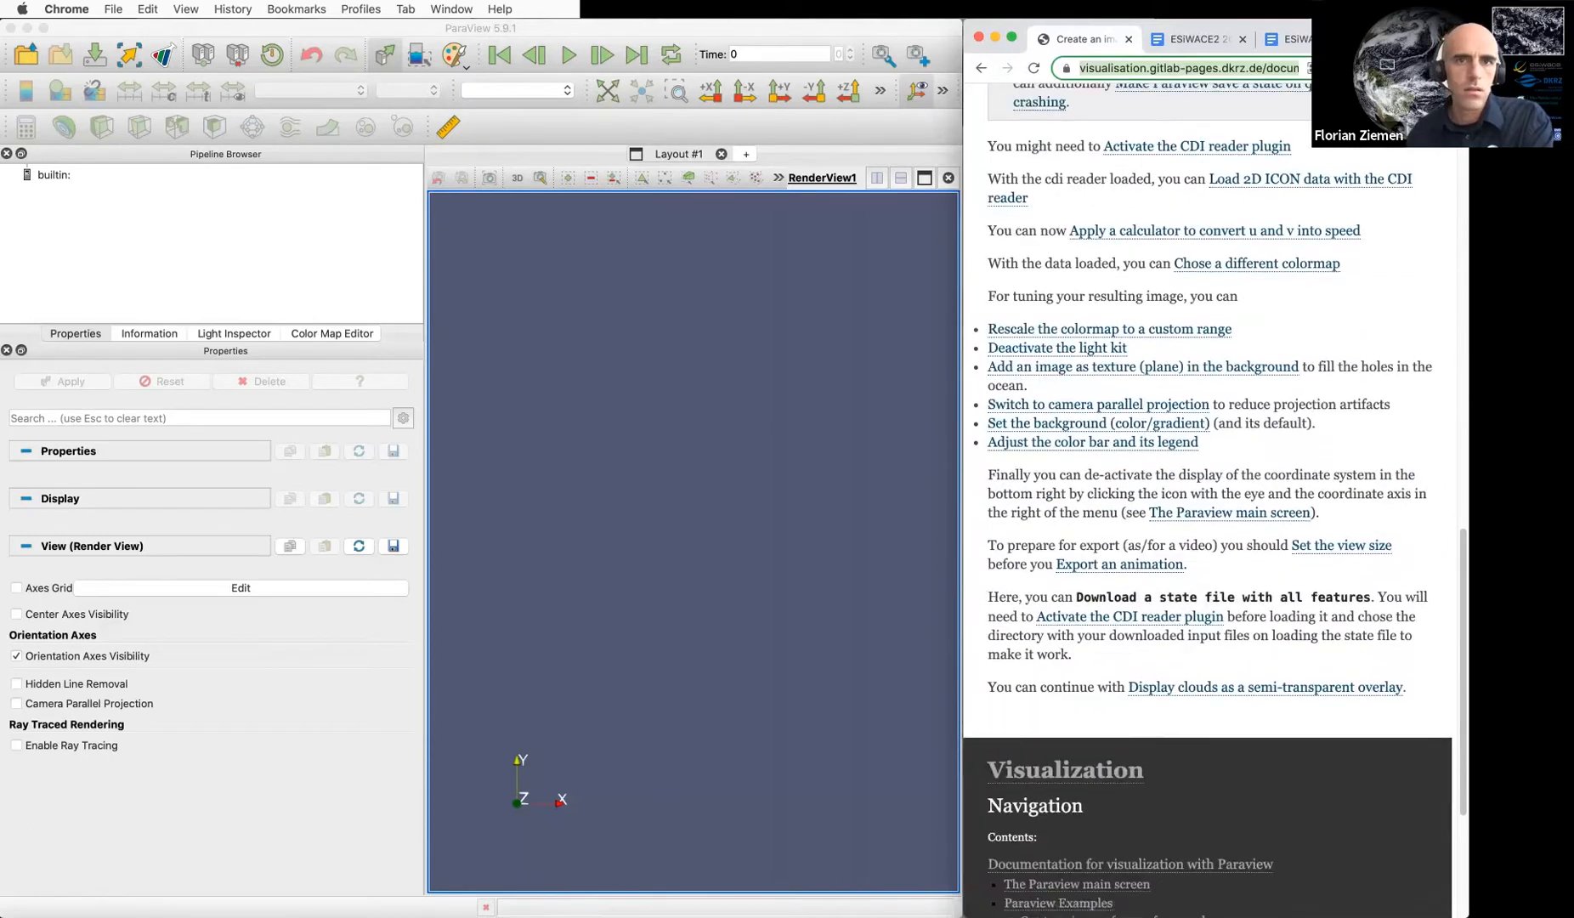
{"action": "scroll", "coordinate": [1210, 510], "scroll_direction": "up", "scroll_amount": 1}
Switch to ParaView and load the local CDIReader plugin in the Plugin Manager
{"action": "key", "text": "super+Tab"}
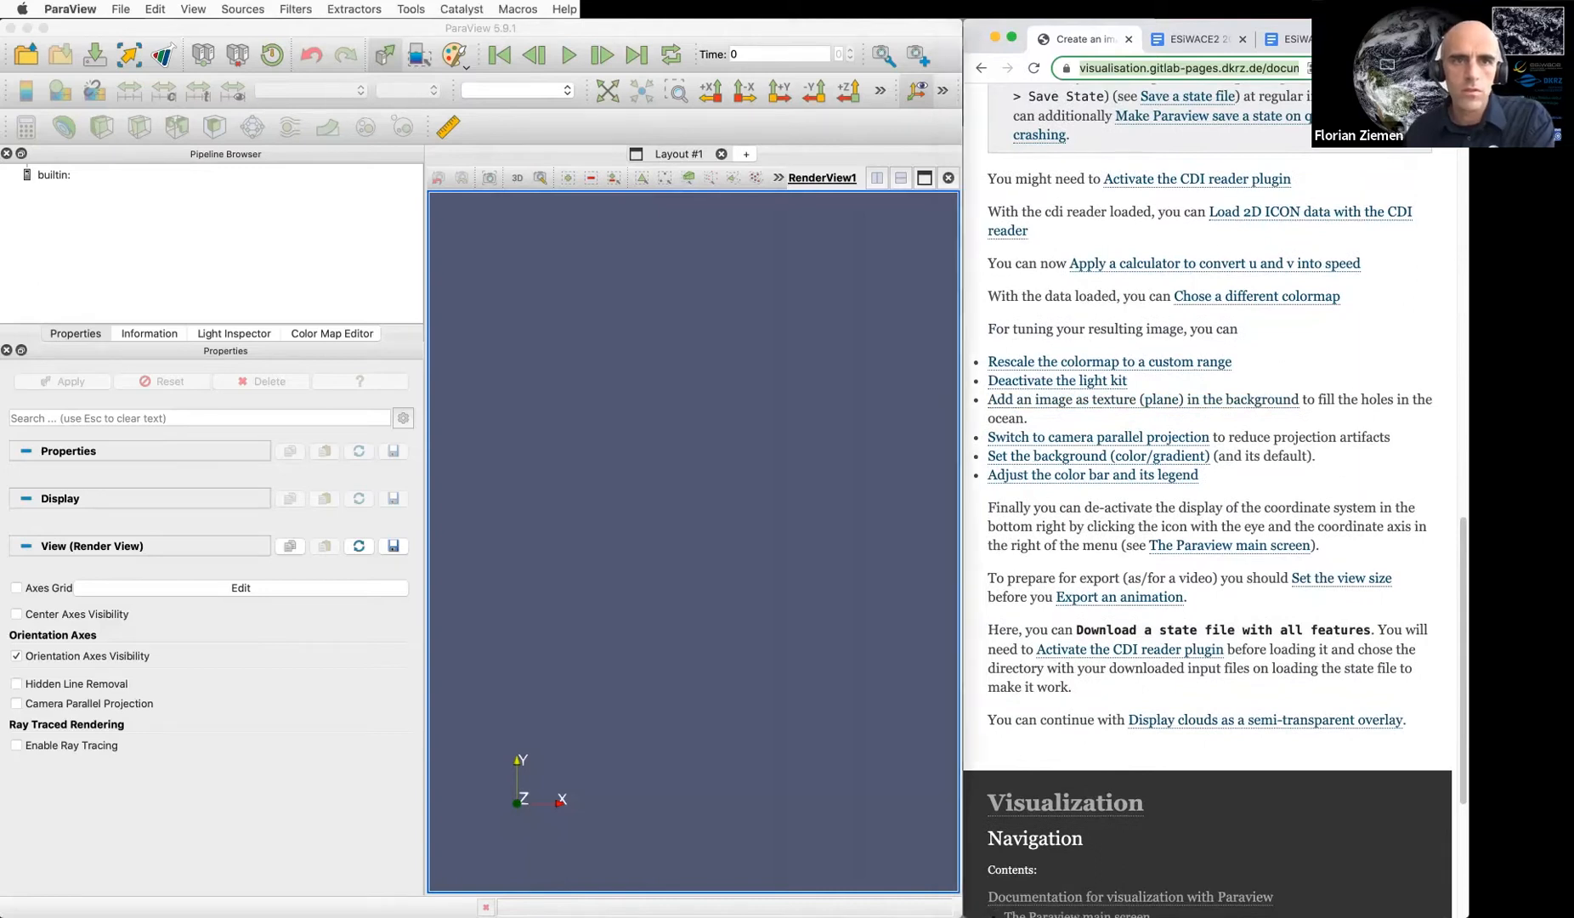
{"action": "left_click", "coordinate": [411, 9]}
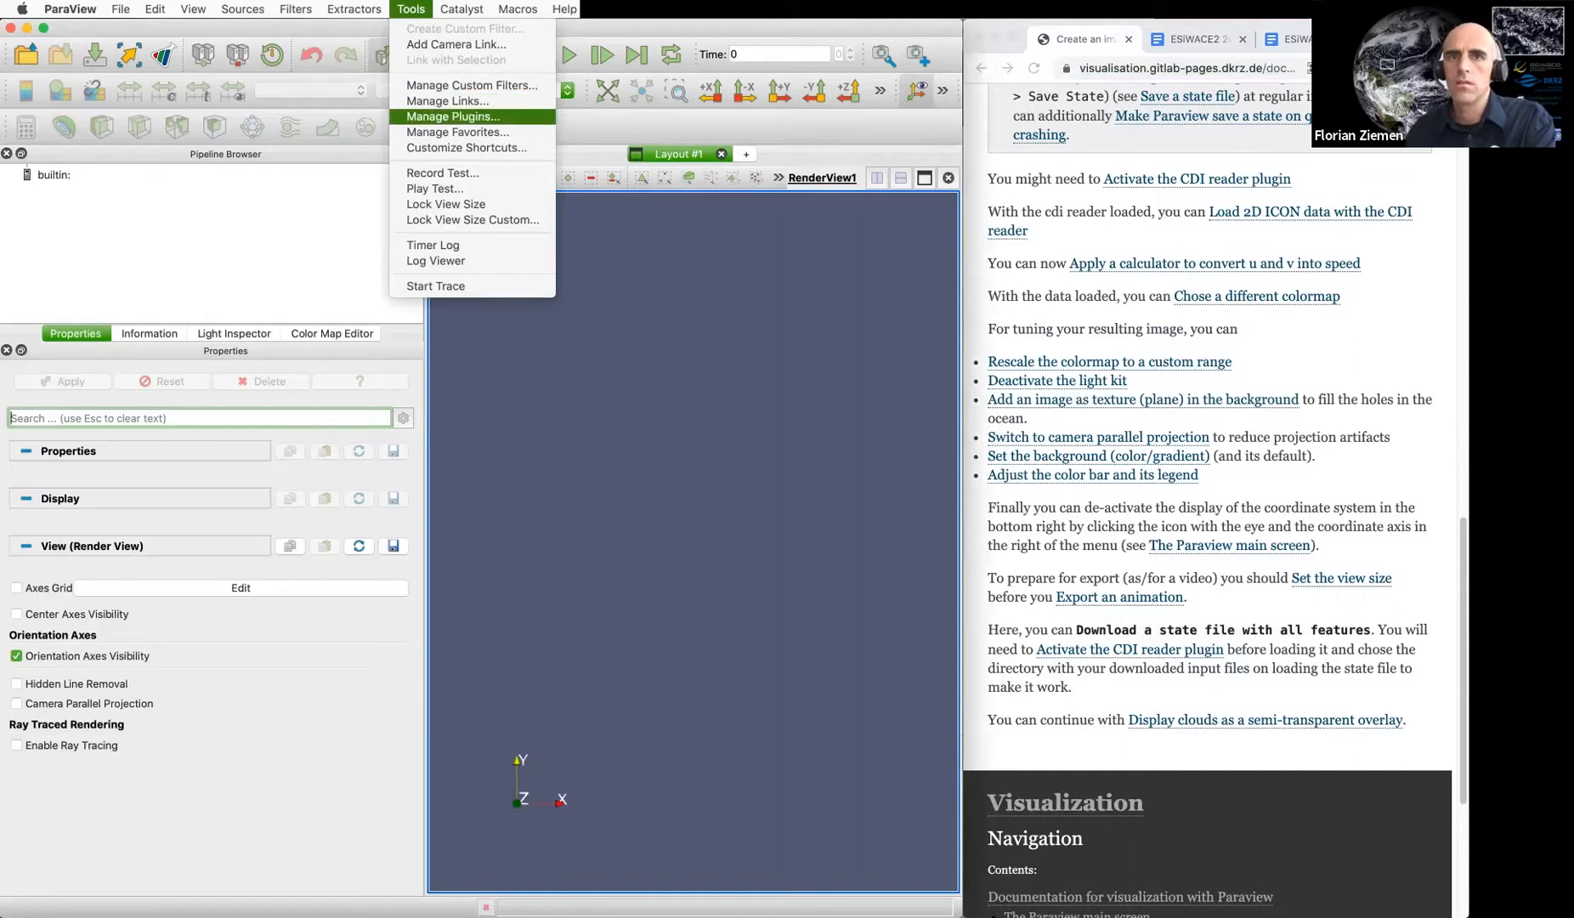
{"action": "left_click", "coordinate": [453, 116]}
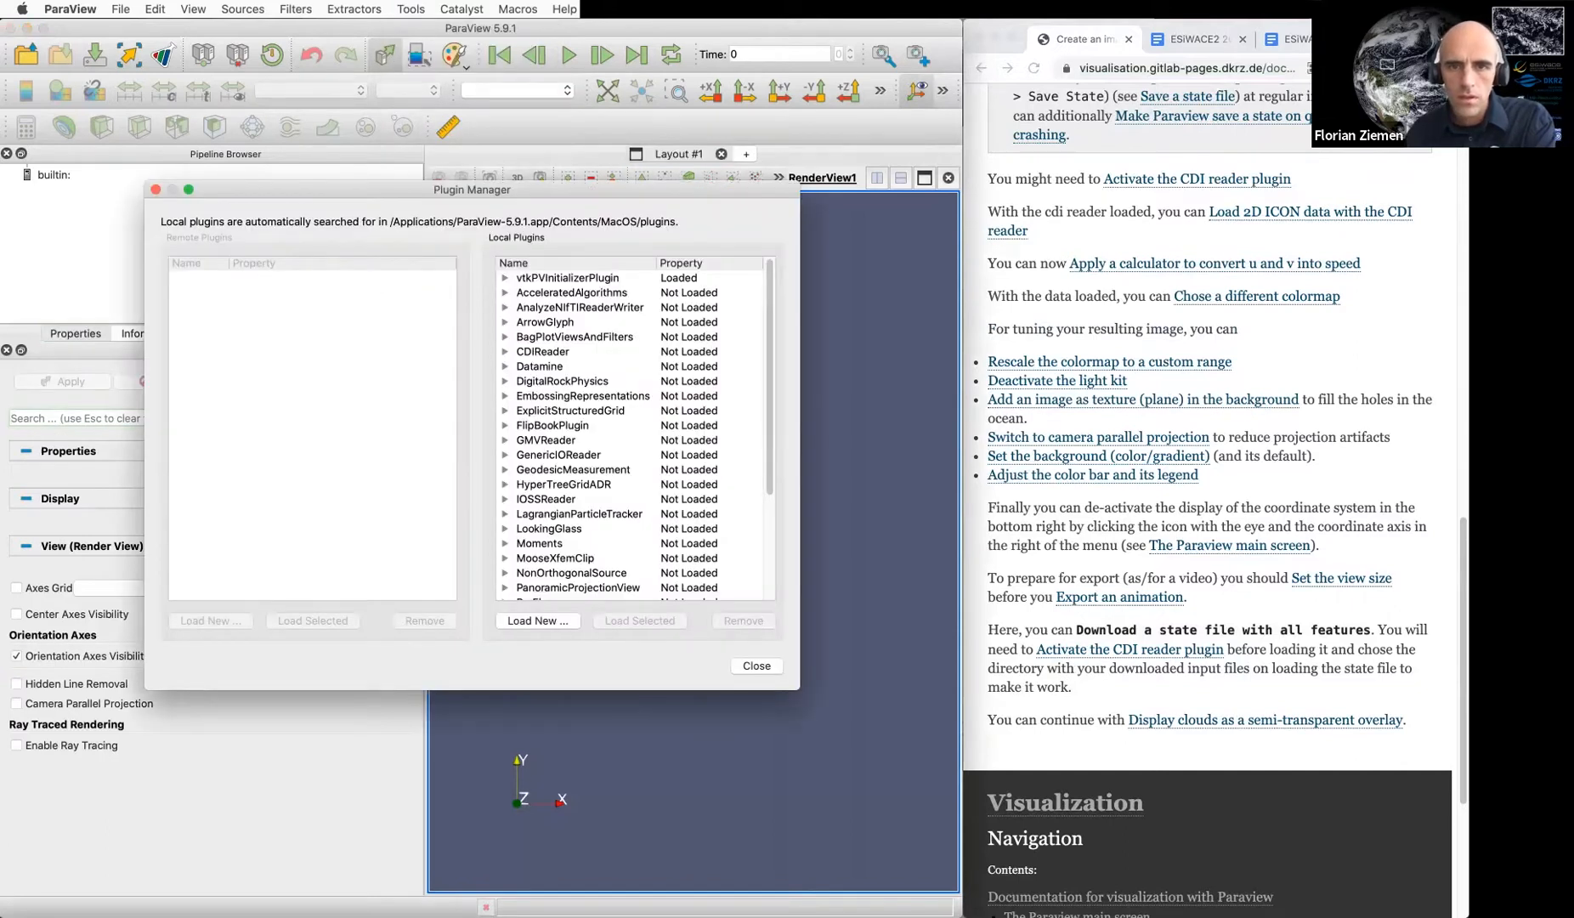
{"action": "left_click", "coordinate": [543, 351]}
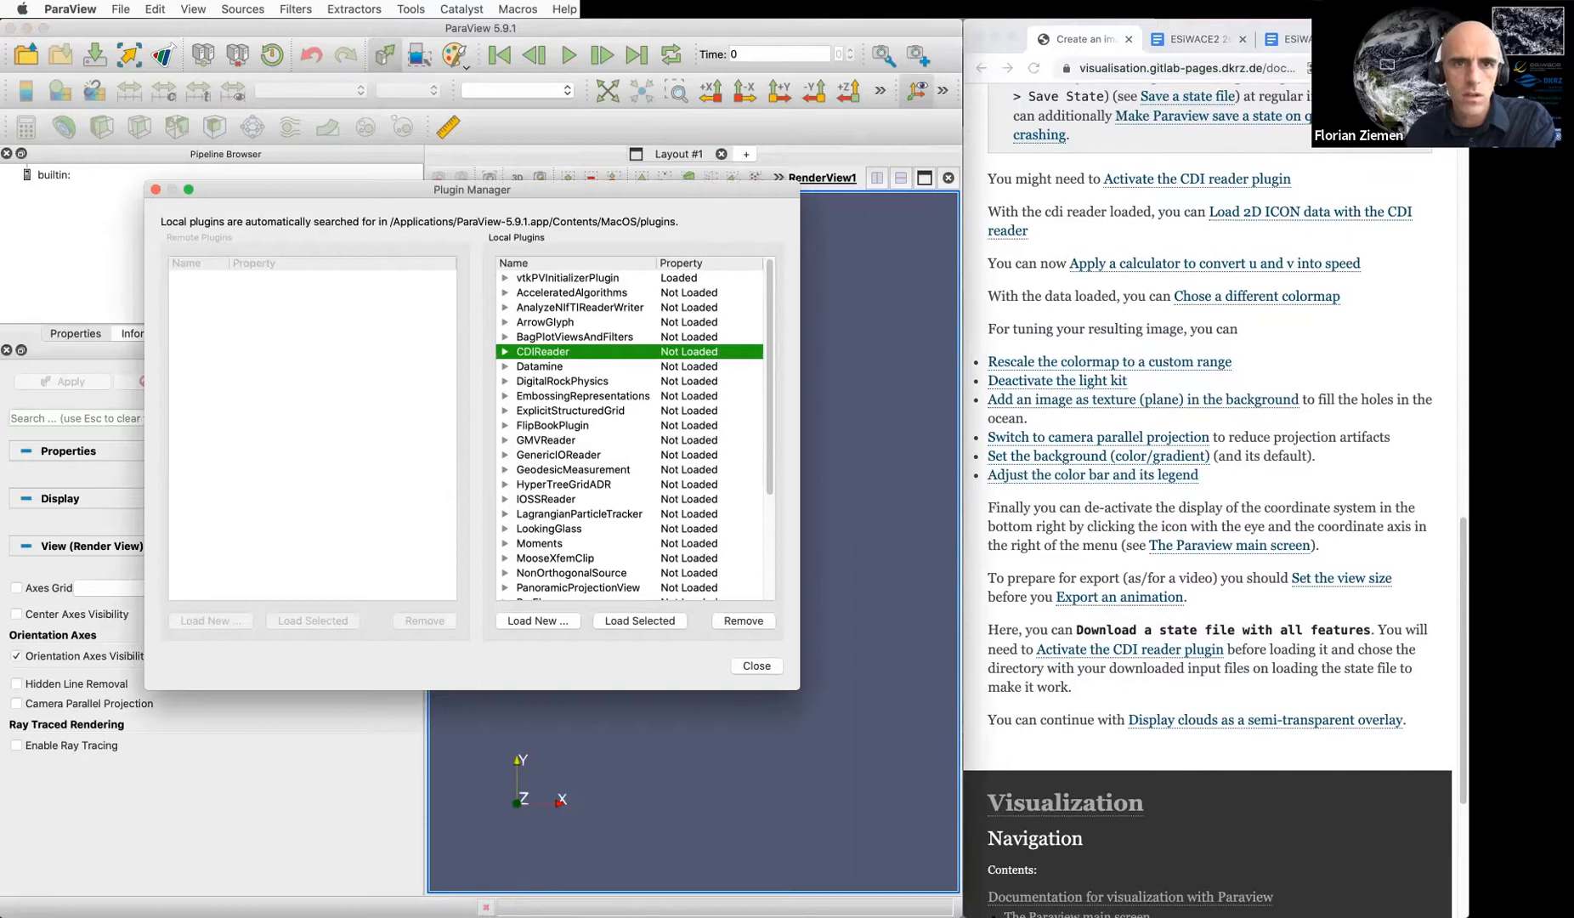
{"action": "left_click", "coordinate": [410, 8]}
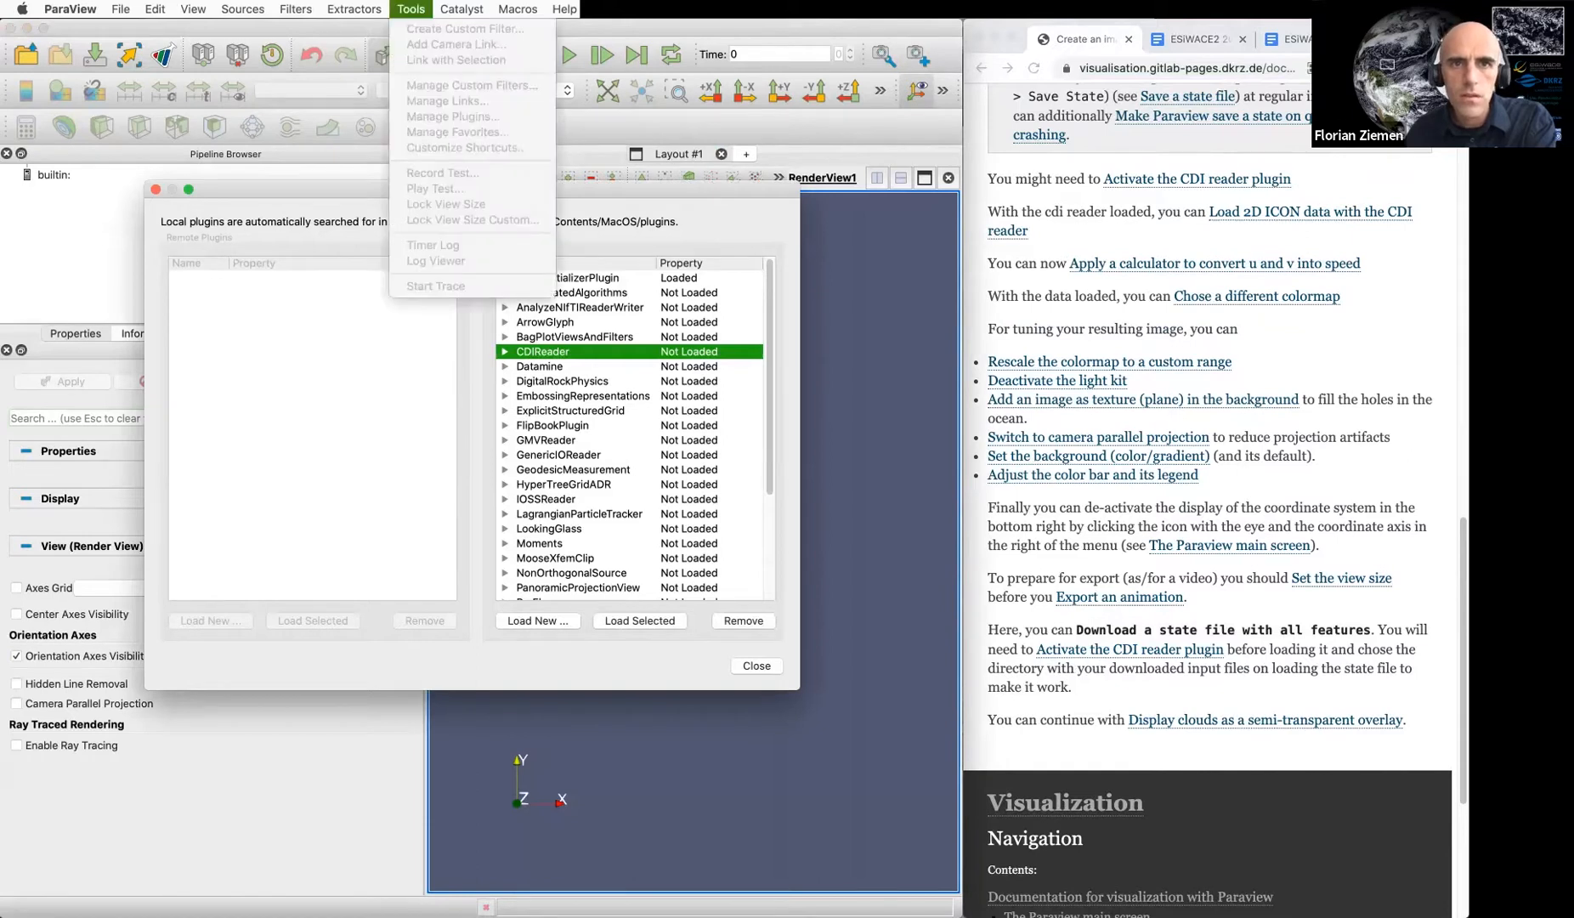
{"action": "key", "text": "Escape"}
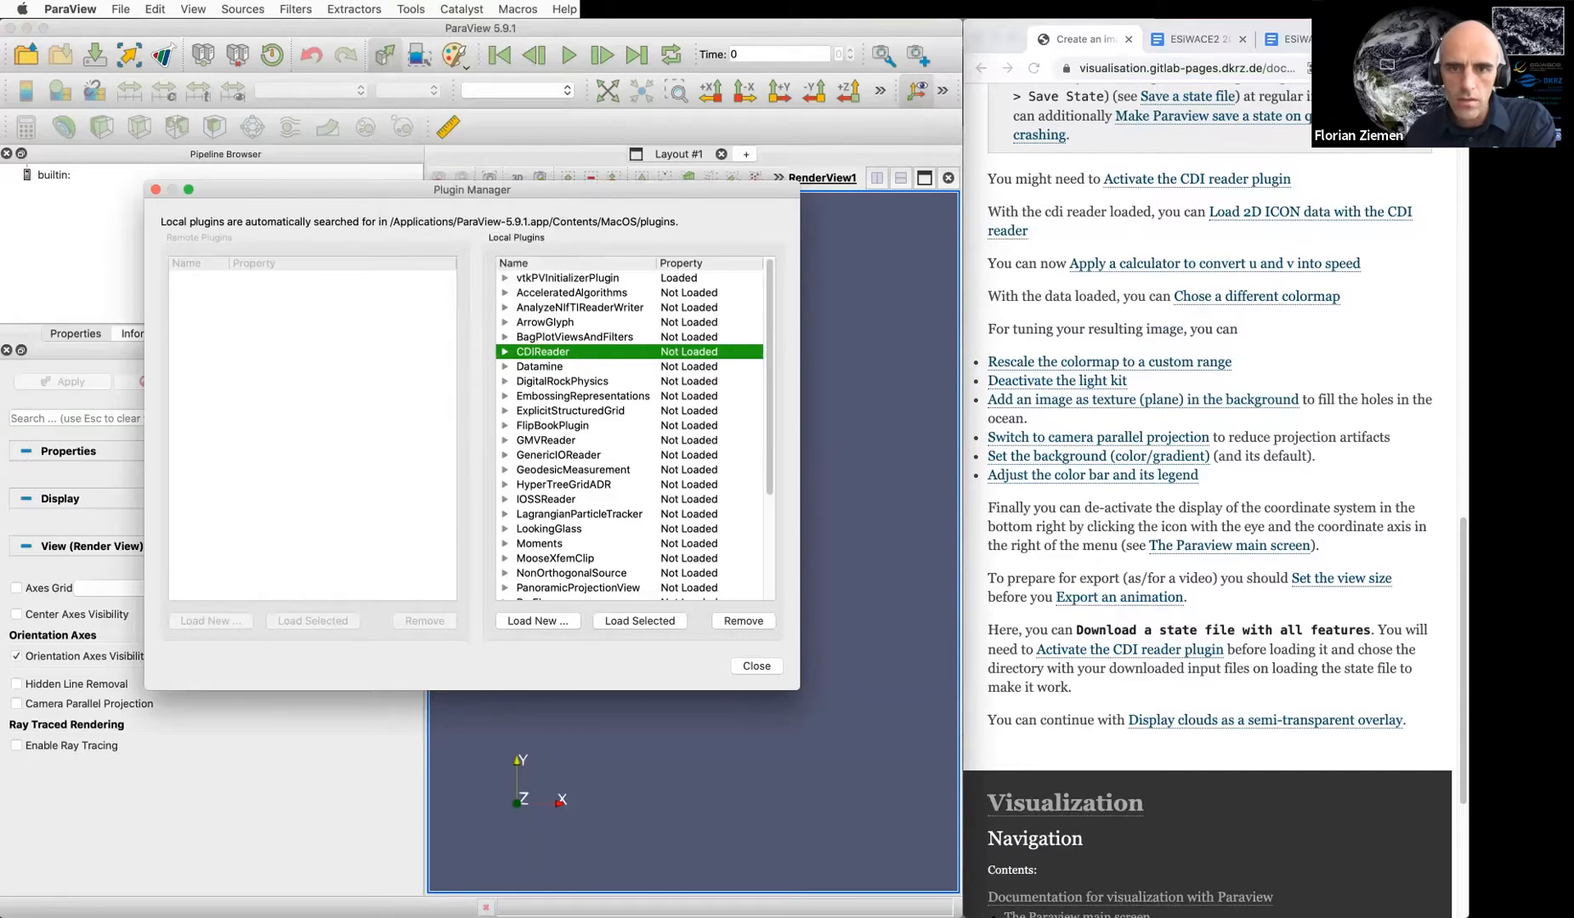
{"action": "left_click", "coordinate": [639, 620]}
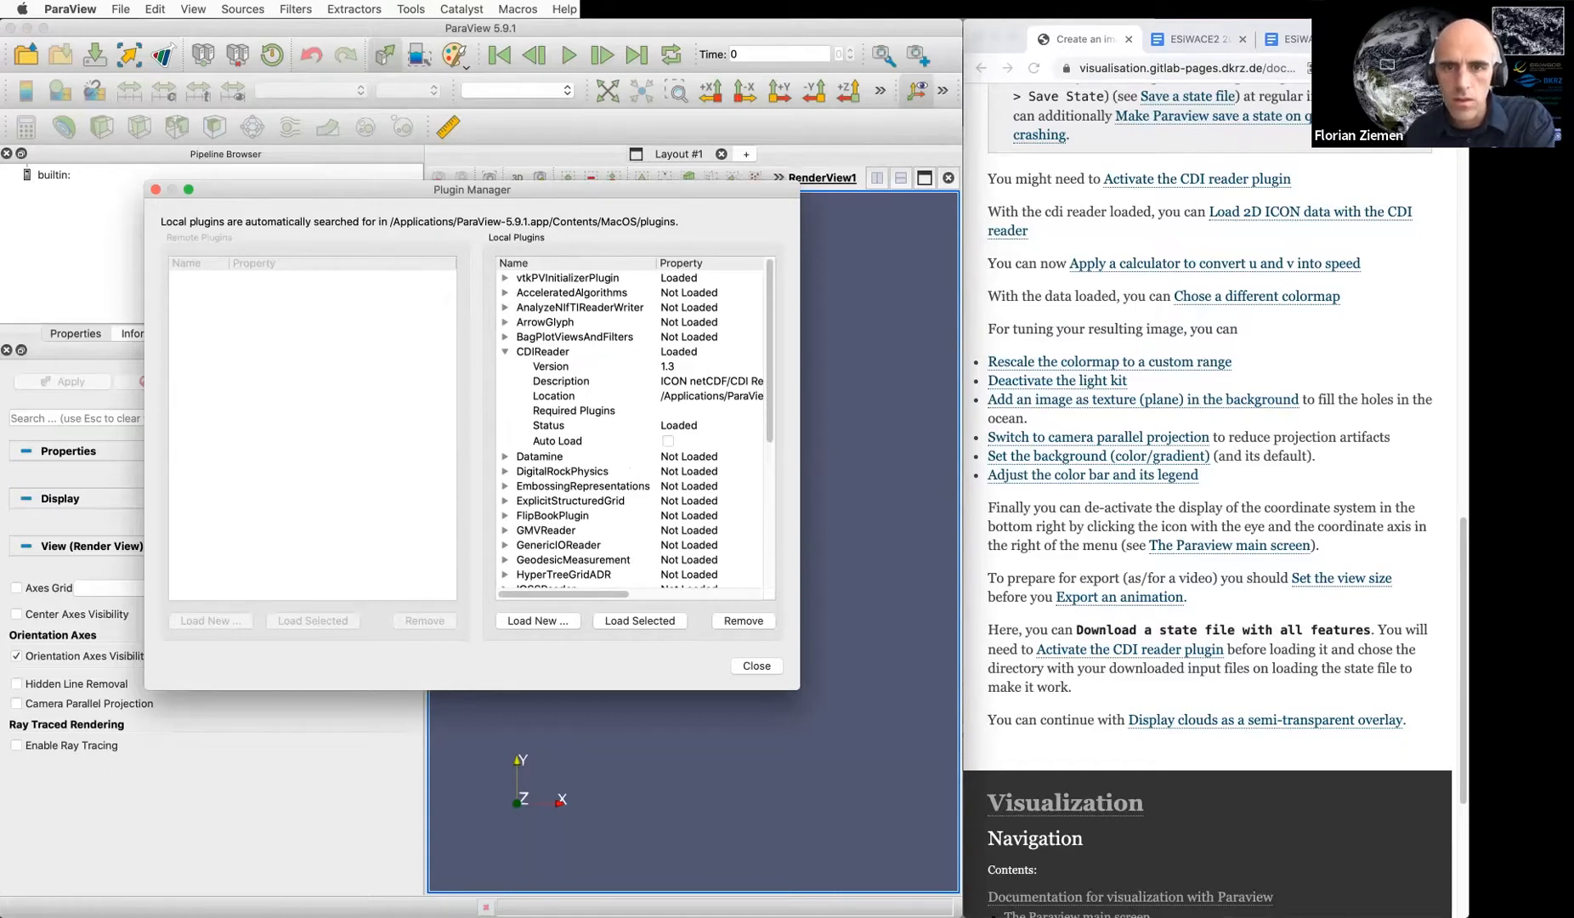
{"action": "left_click", "coordinate": [756, 666]}
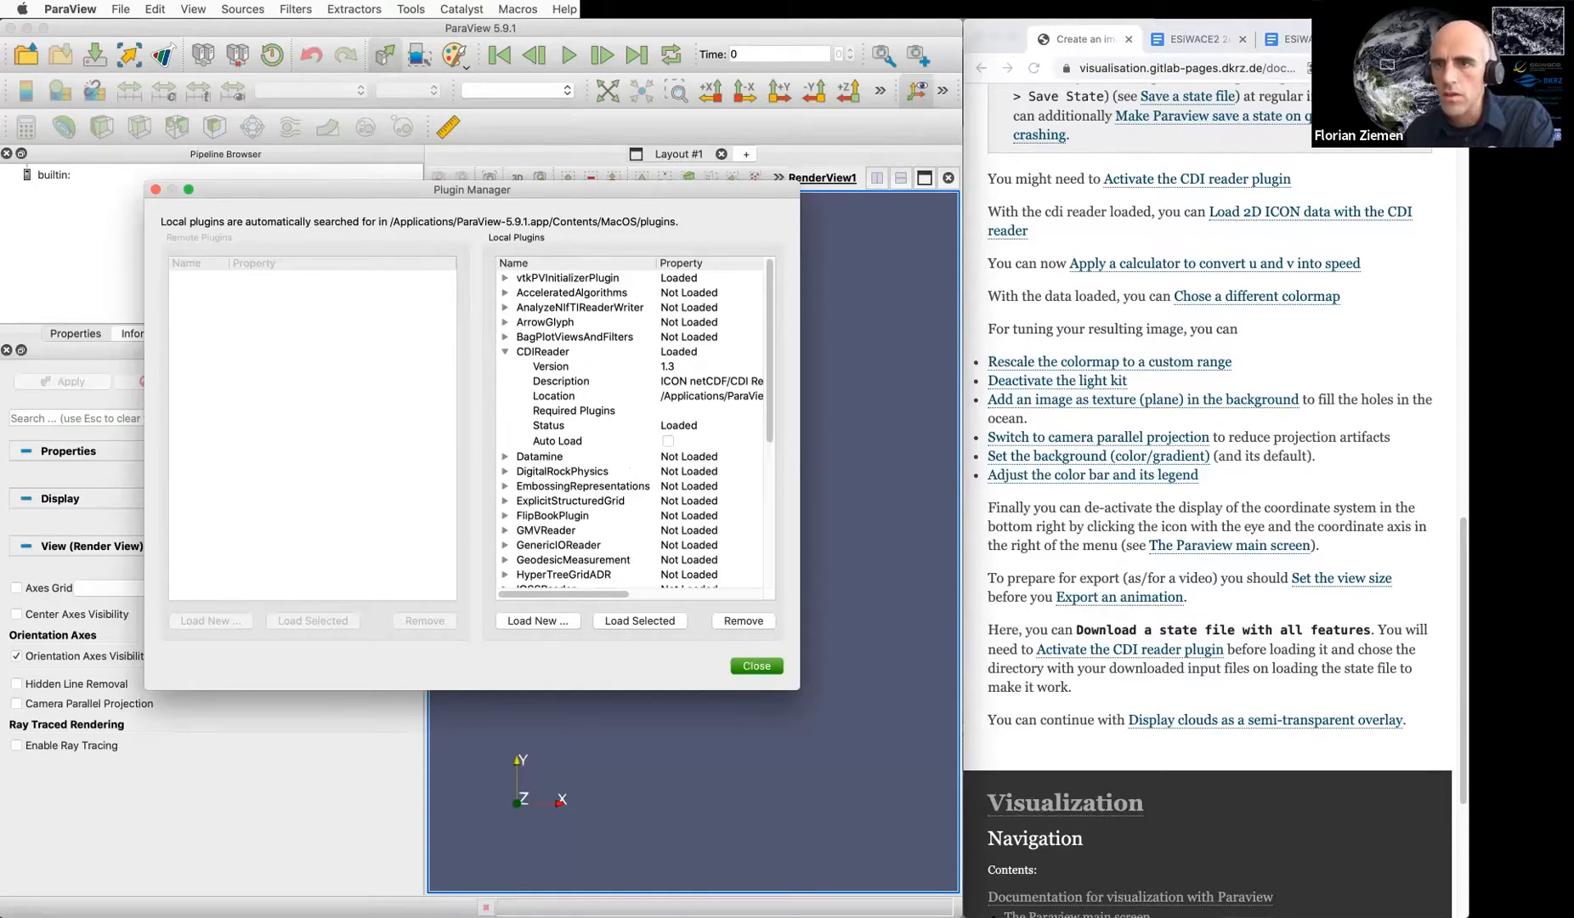
{"action": "left_click", "coordinate": [756, 665]}
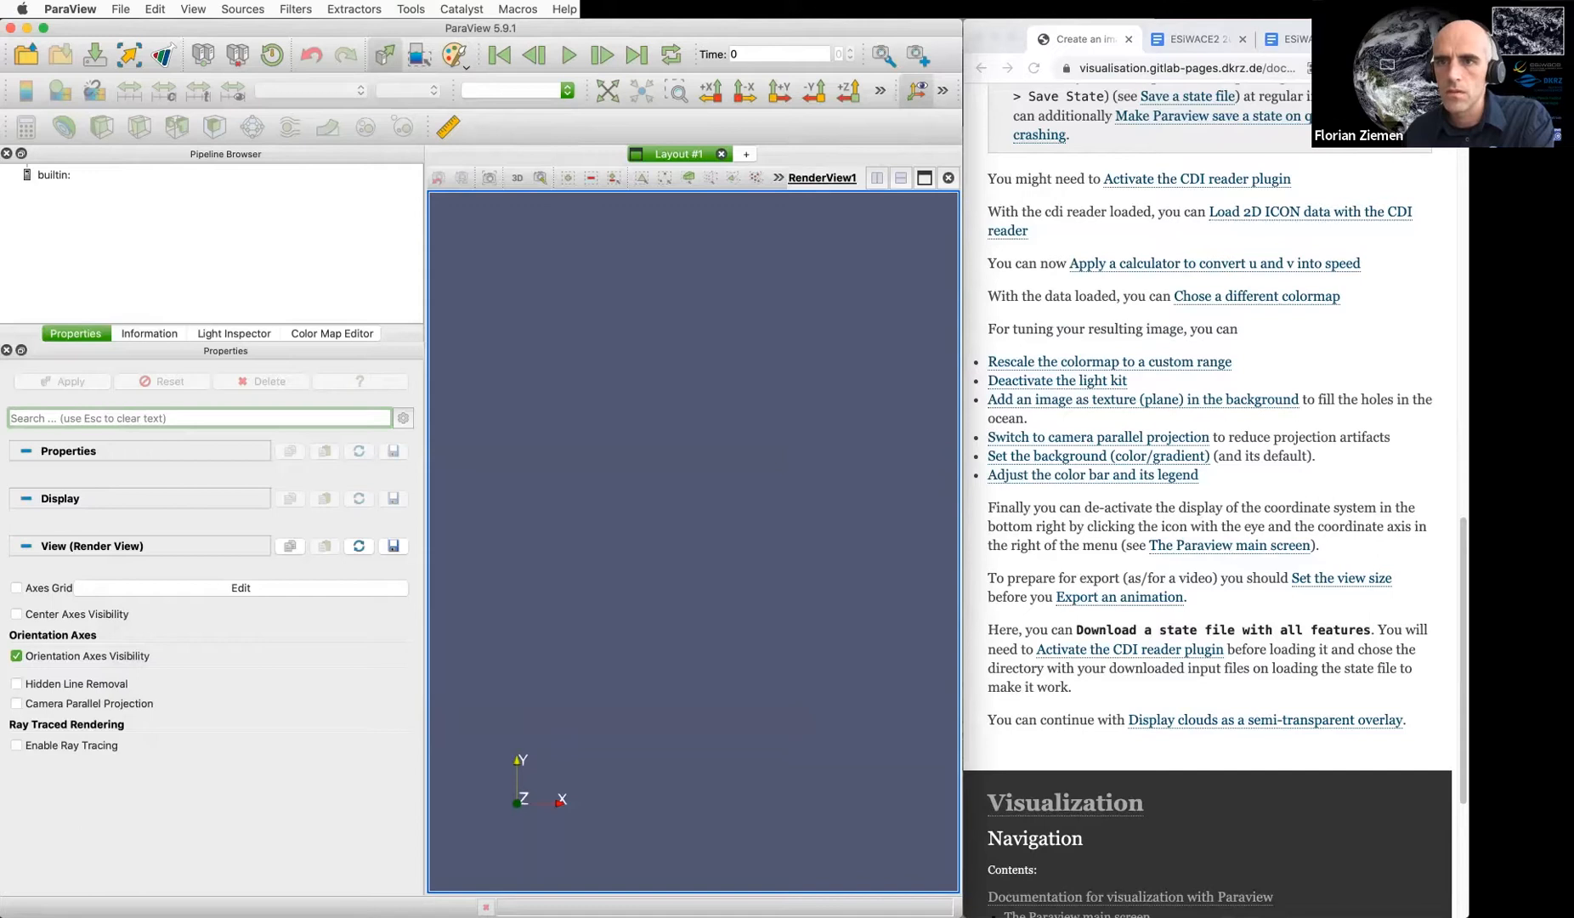
Review the guide on activating the CDI reader plugin and open the linked guide on loading 2D ICON data
{"action": "left_click", "coordinate": [1197, 179]}
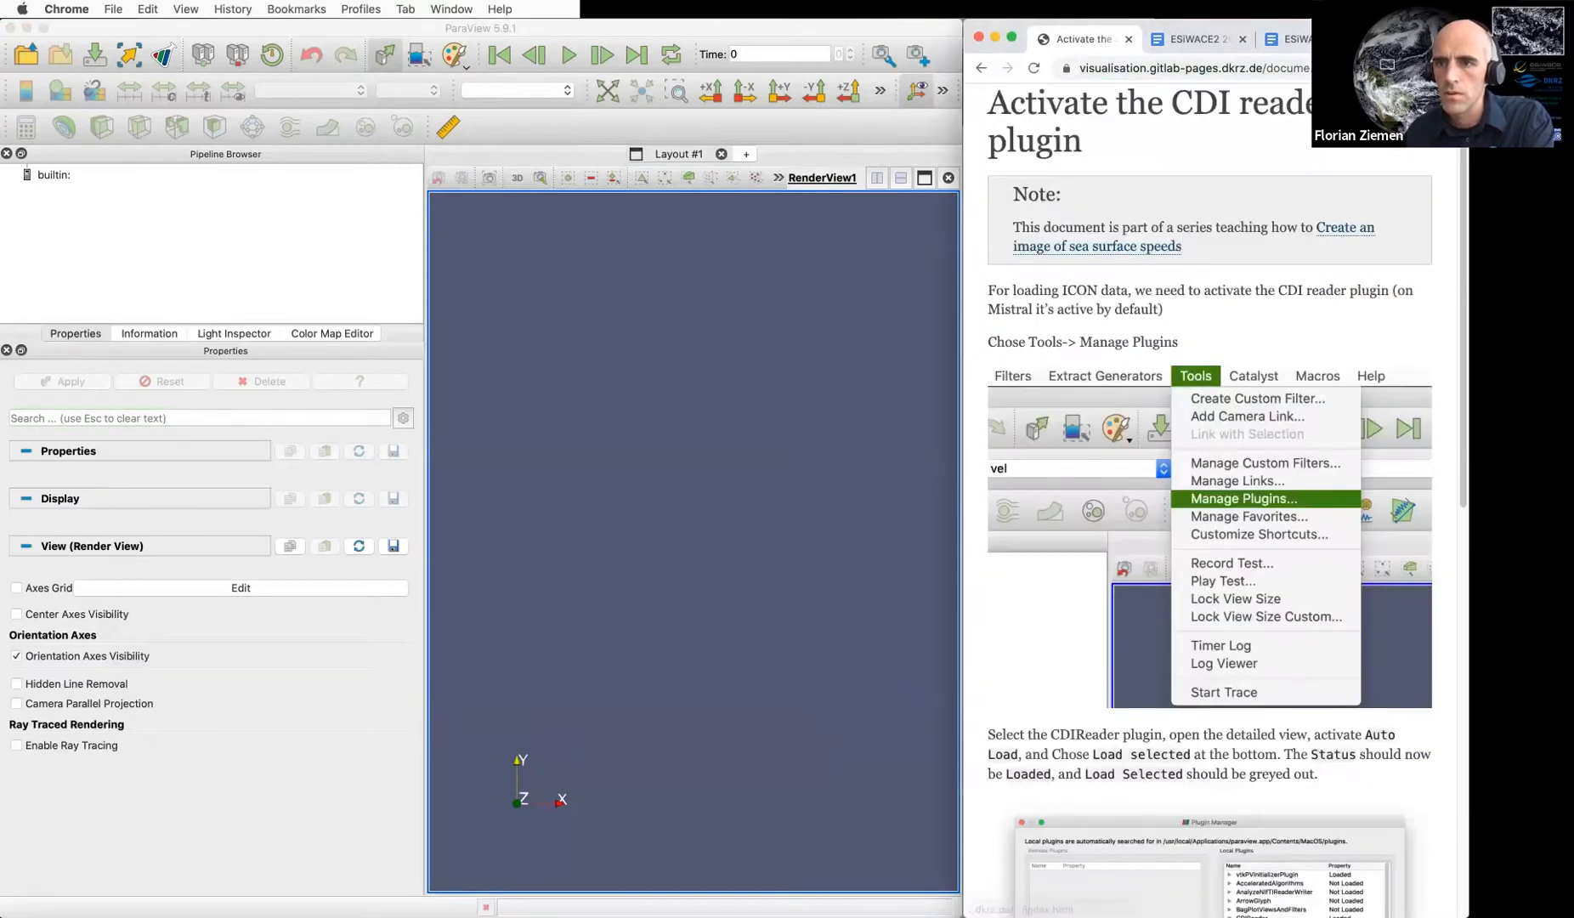
{"action": "scroll", "coordinate": [1206, 510], "scroll_direction": "down", "scroll_amount": 7}
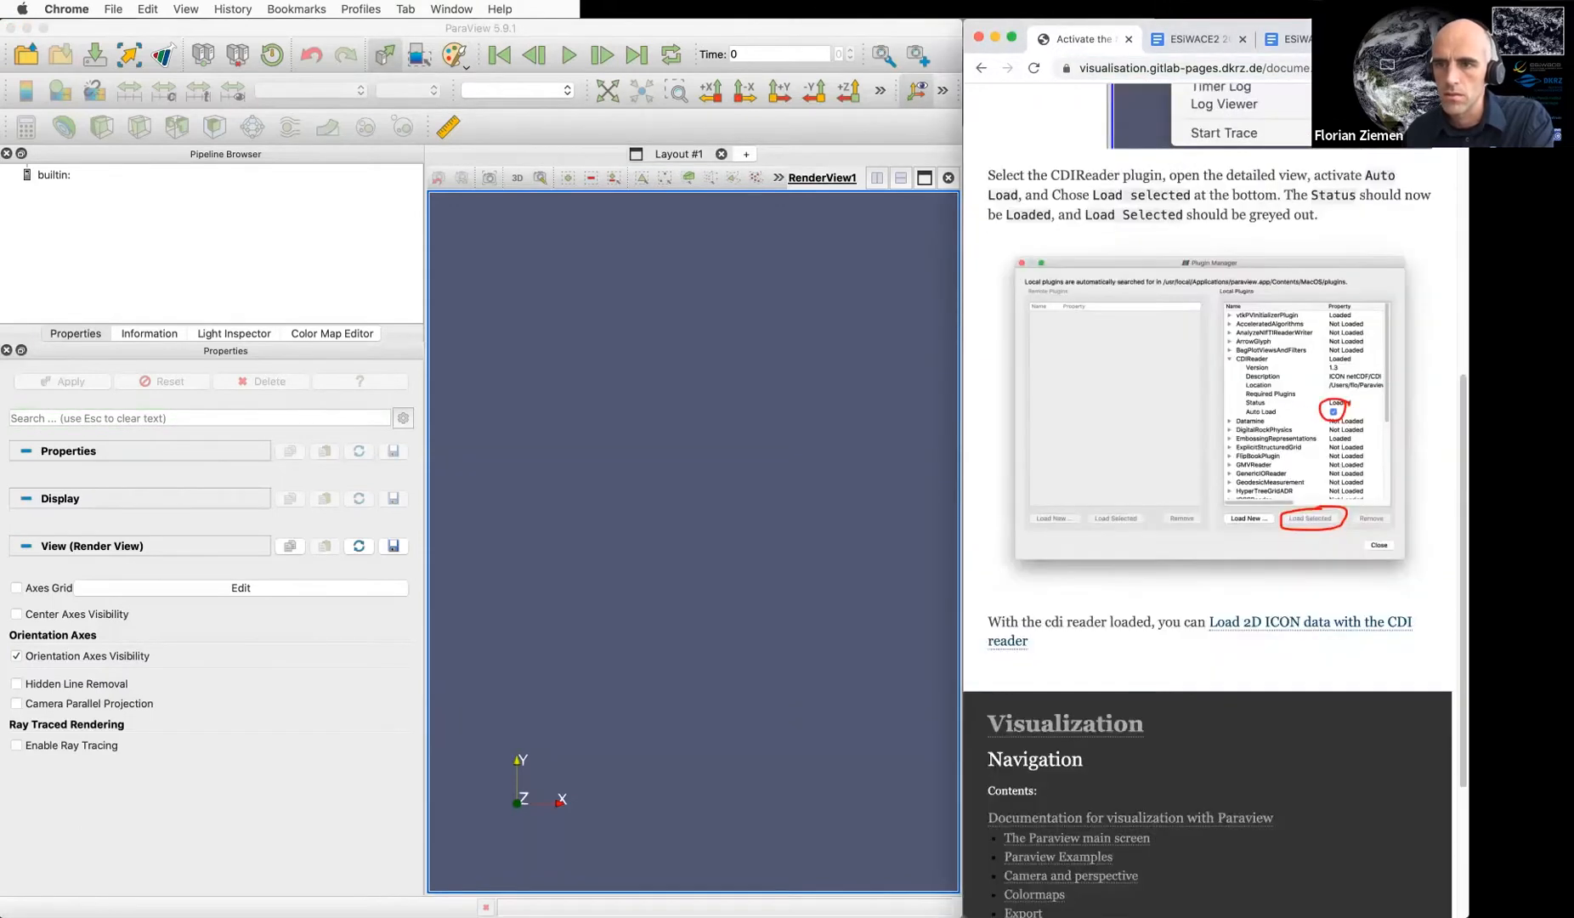
{"action": "scroll", "coordinate": [1207, 509], "scroll_direction": "down", "scroll_amount": 1}
{"action": "scroll", "coordinate": [1207, 510], "scroll_direction": "down", "scroll_amount": 1}
{"action": "left_click", "coordinate": [1309, 524]}
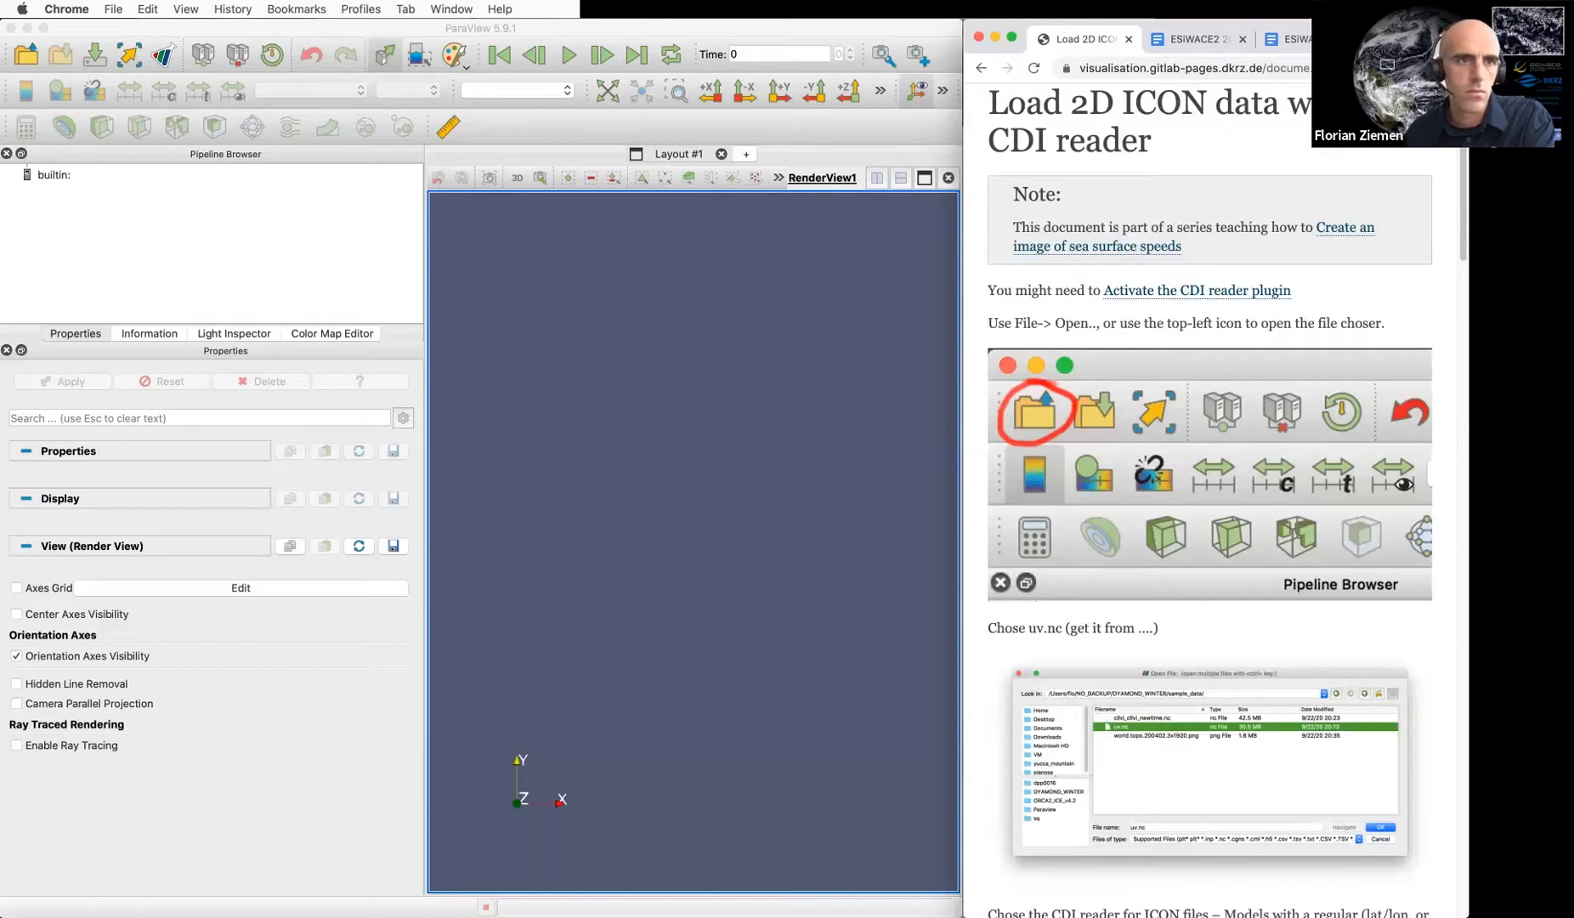
Load uv.nc from the /tmp/hpda-vis-training/Training2021/Session2 folder into ParaView using the CDIReader
{"action": "left_click", "coordinate": [26, 55]}
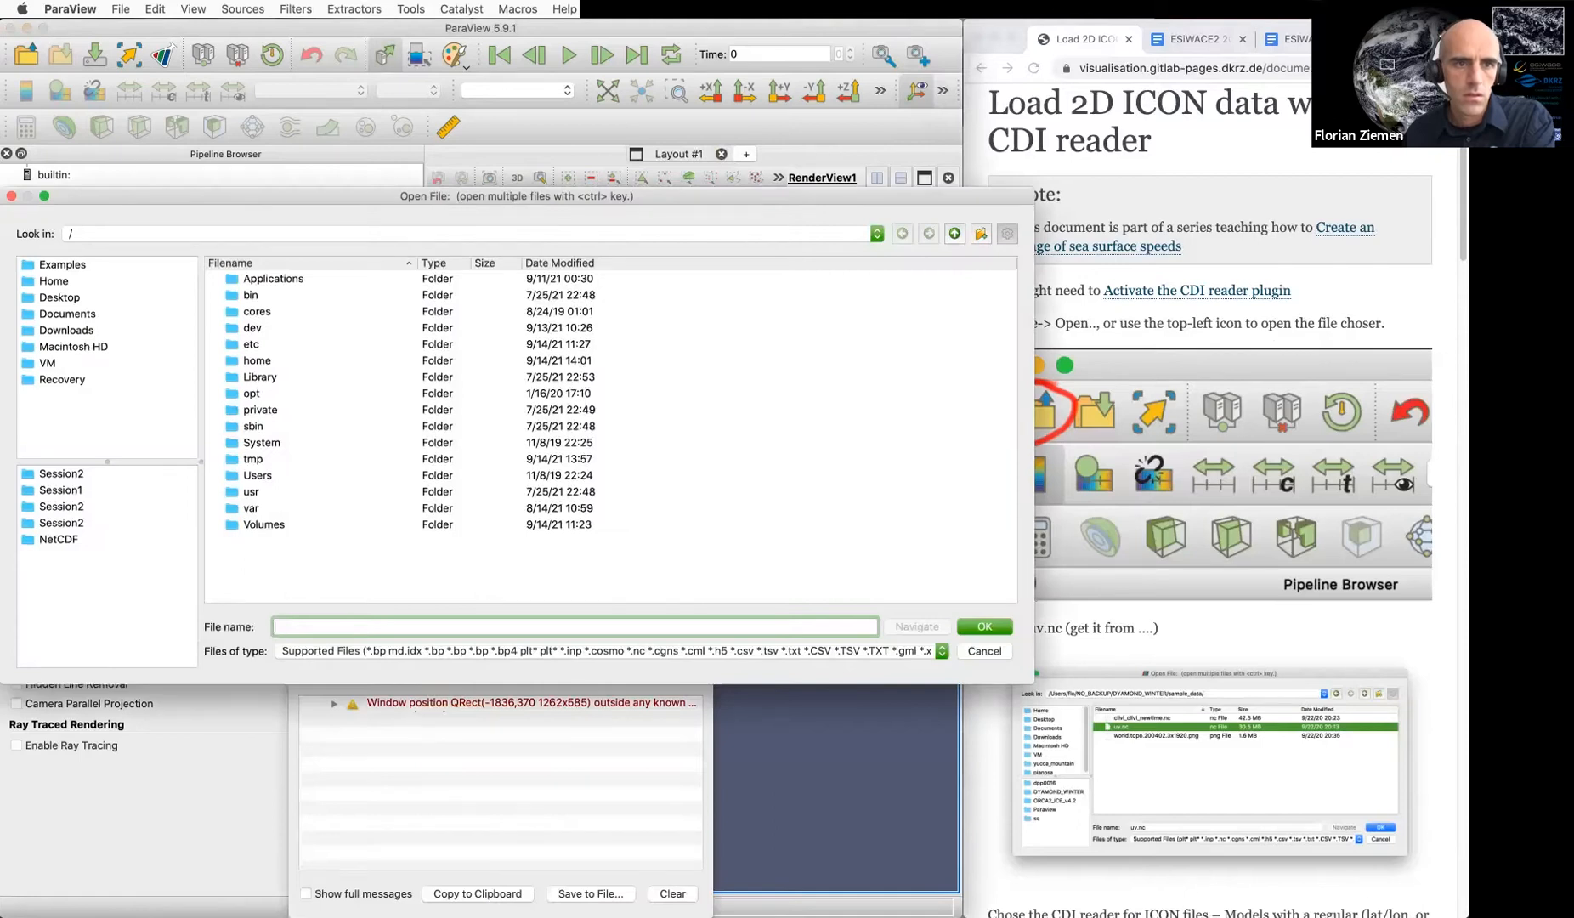
{"action": "left_click", "coordinate": [62, 473]}
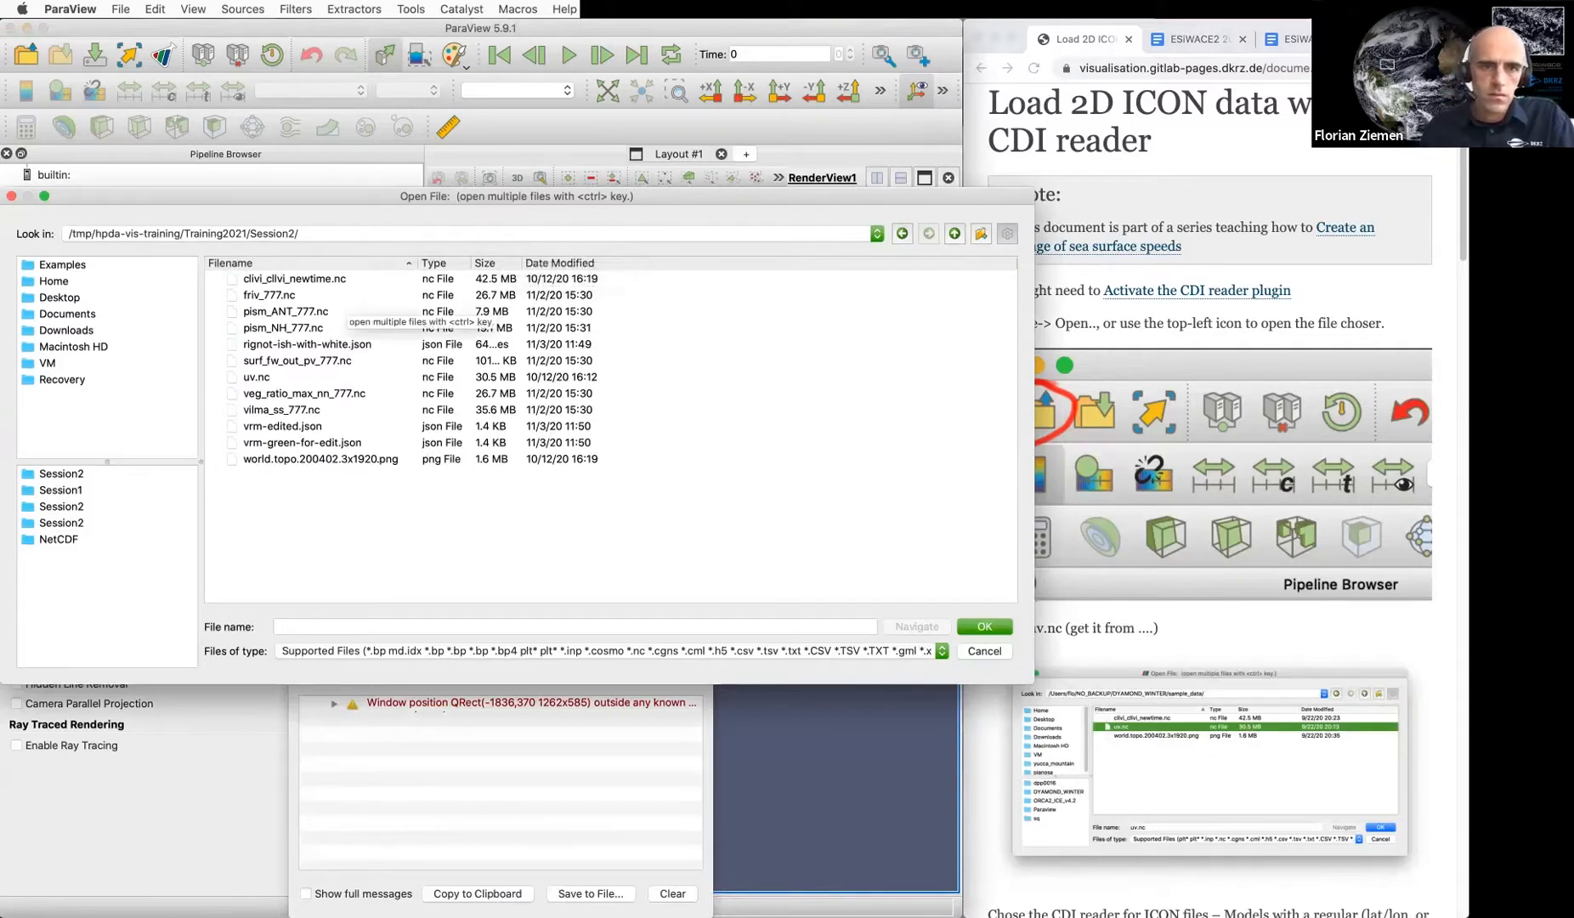
{"action": "left_click", "coordinate": [291, 378]}
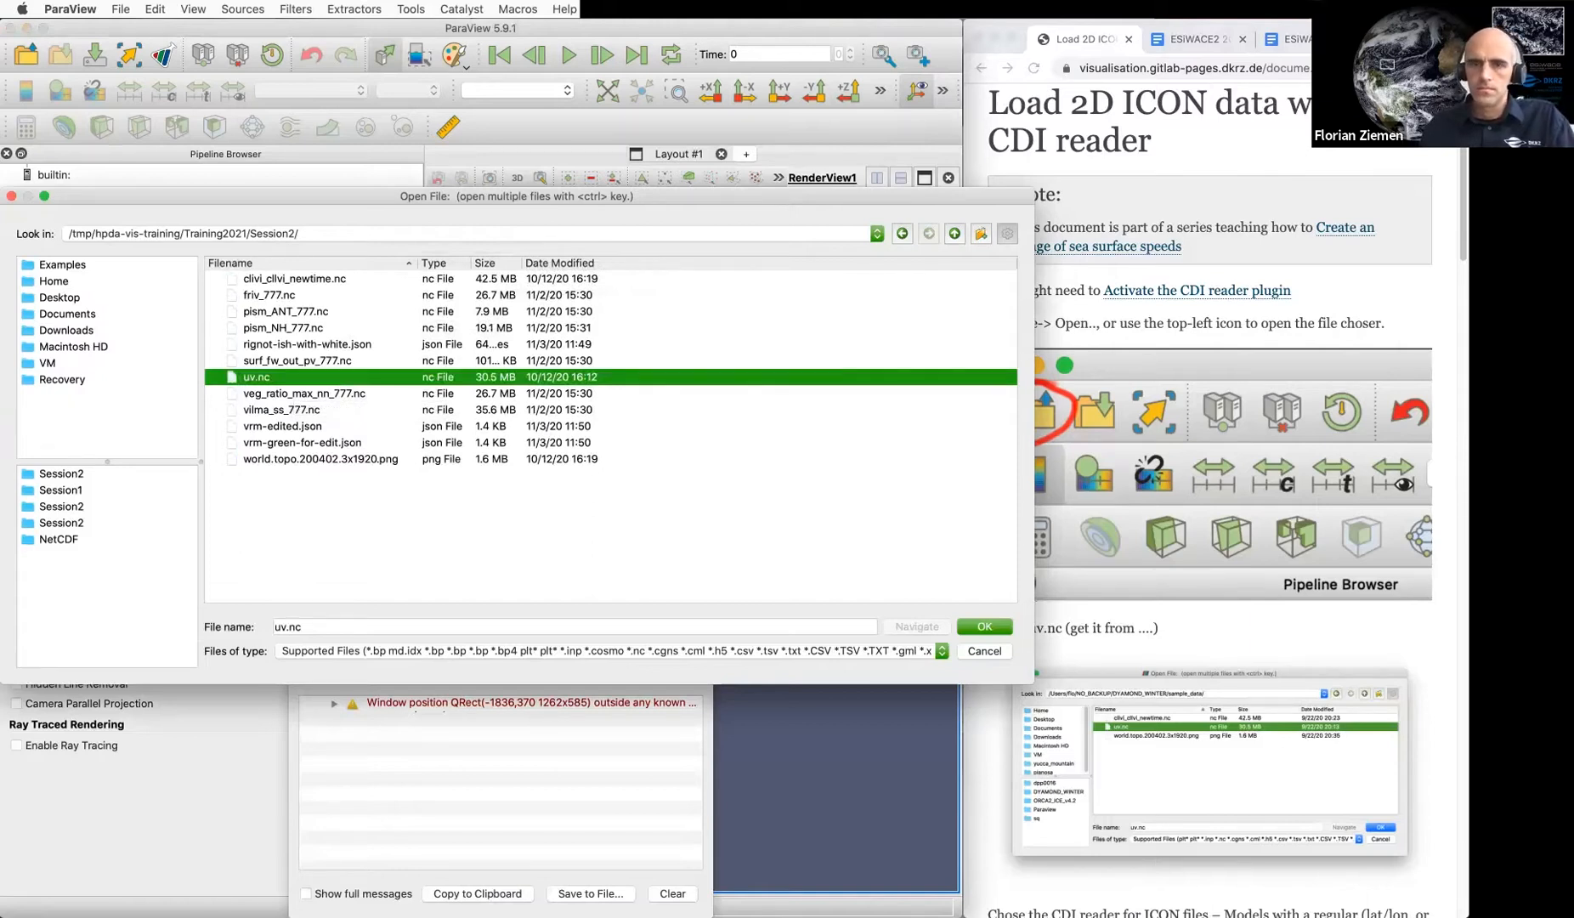
{"action": "key", "text": "super+Tab"}
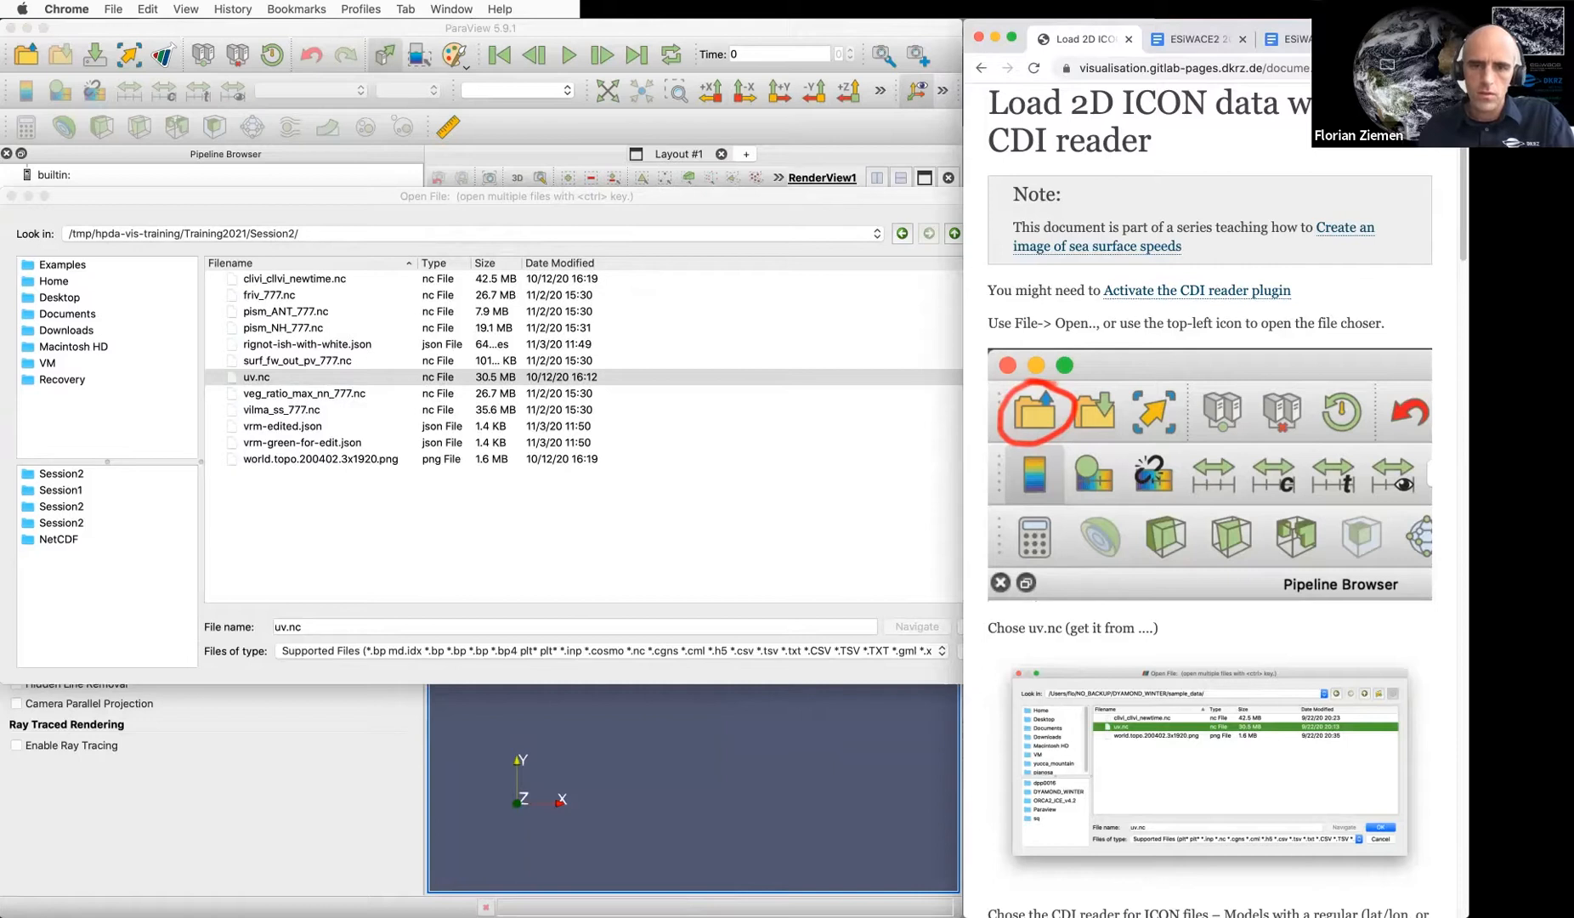
{"action": "key", "text": "super+Tab"}
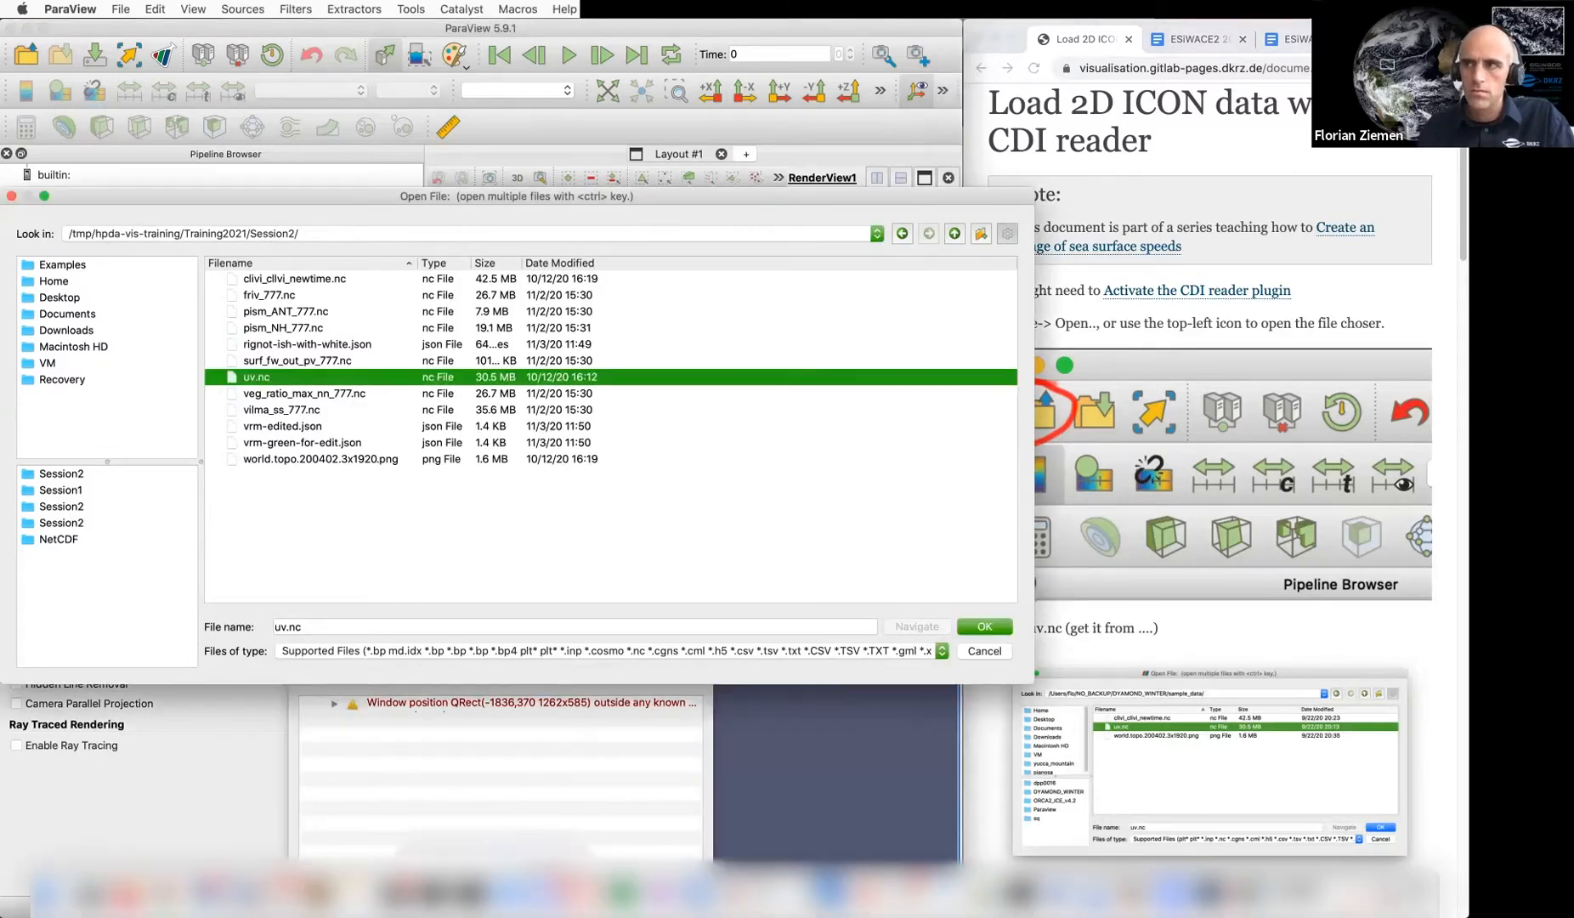
{"action": "left_click", "coordinate": [495, 892]}
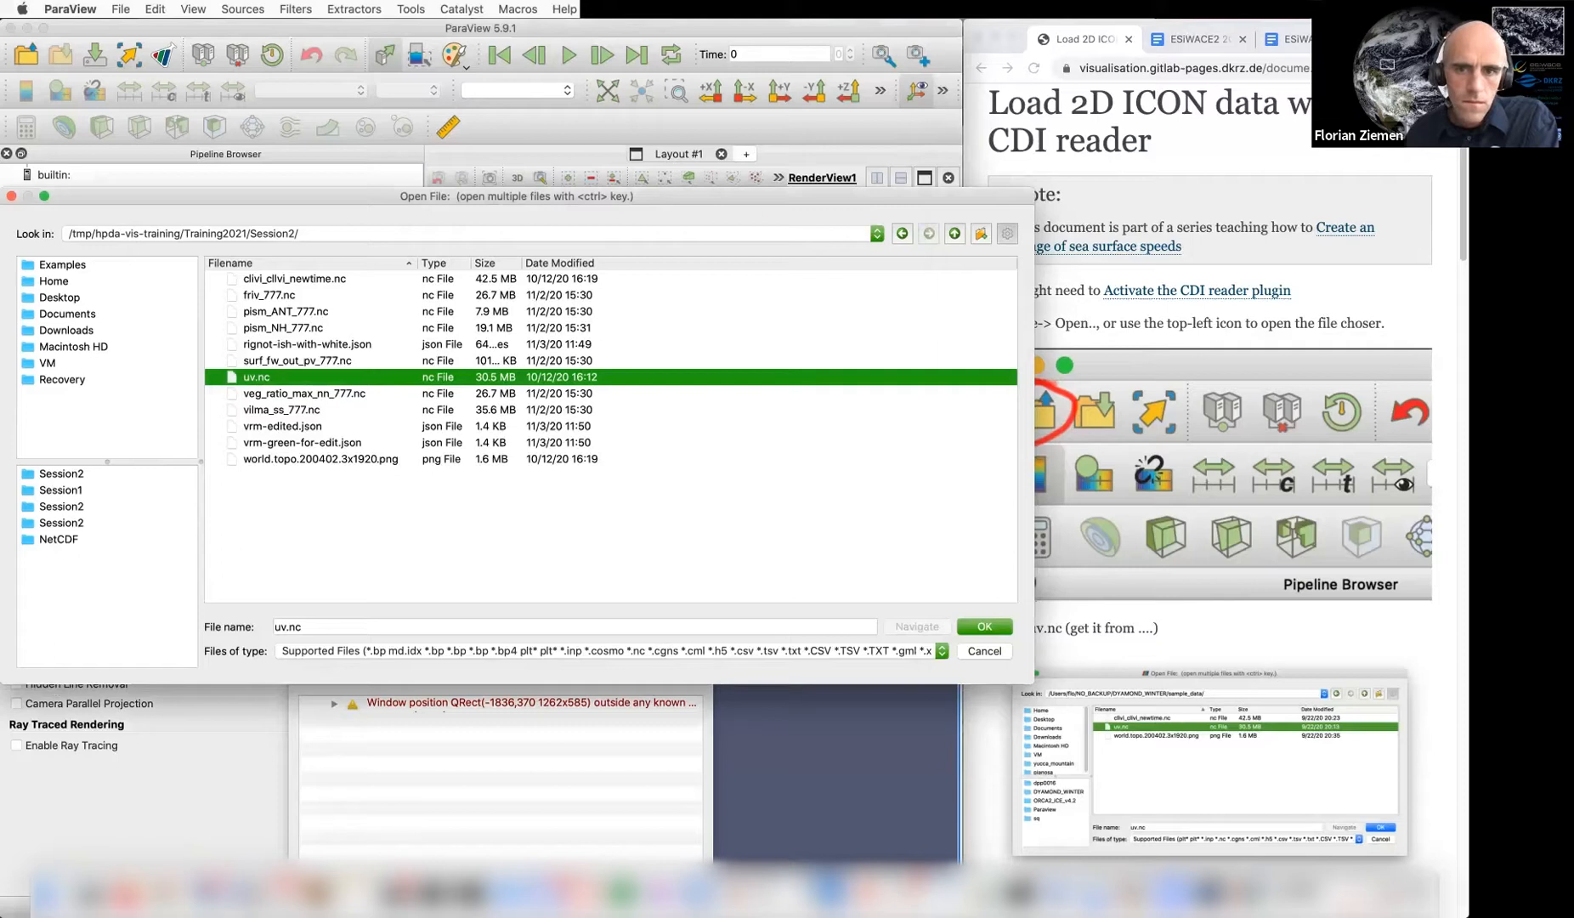
{"action": "key", "text": "Return"}
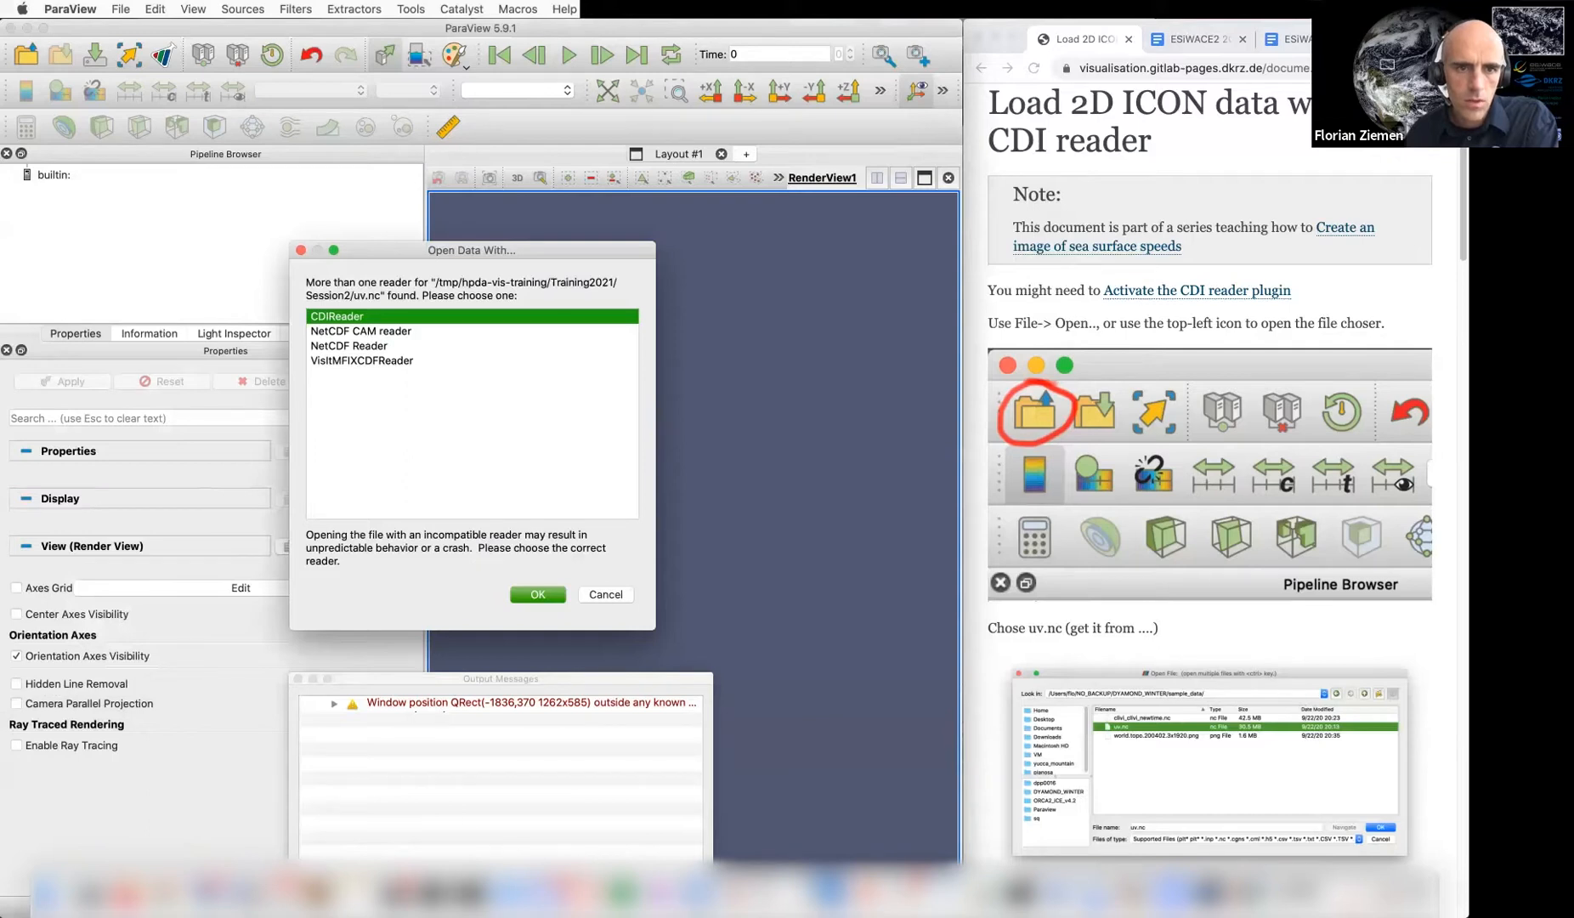
{"action": "key", "text": "Return"}
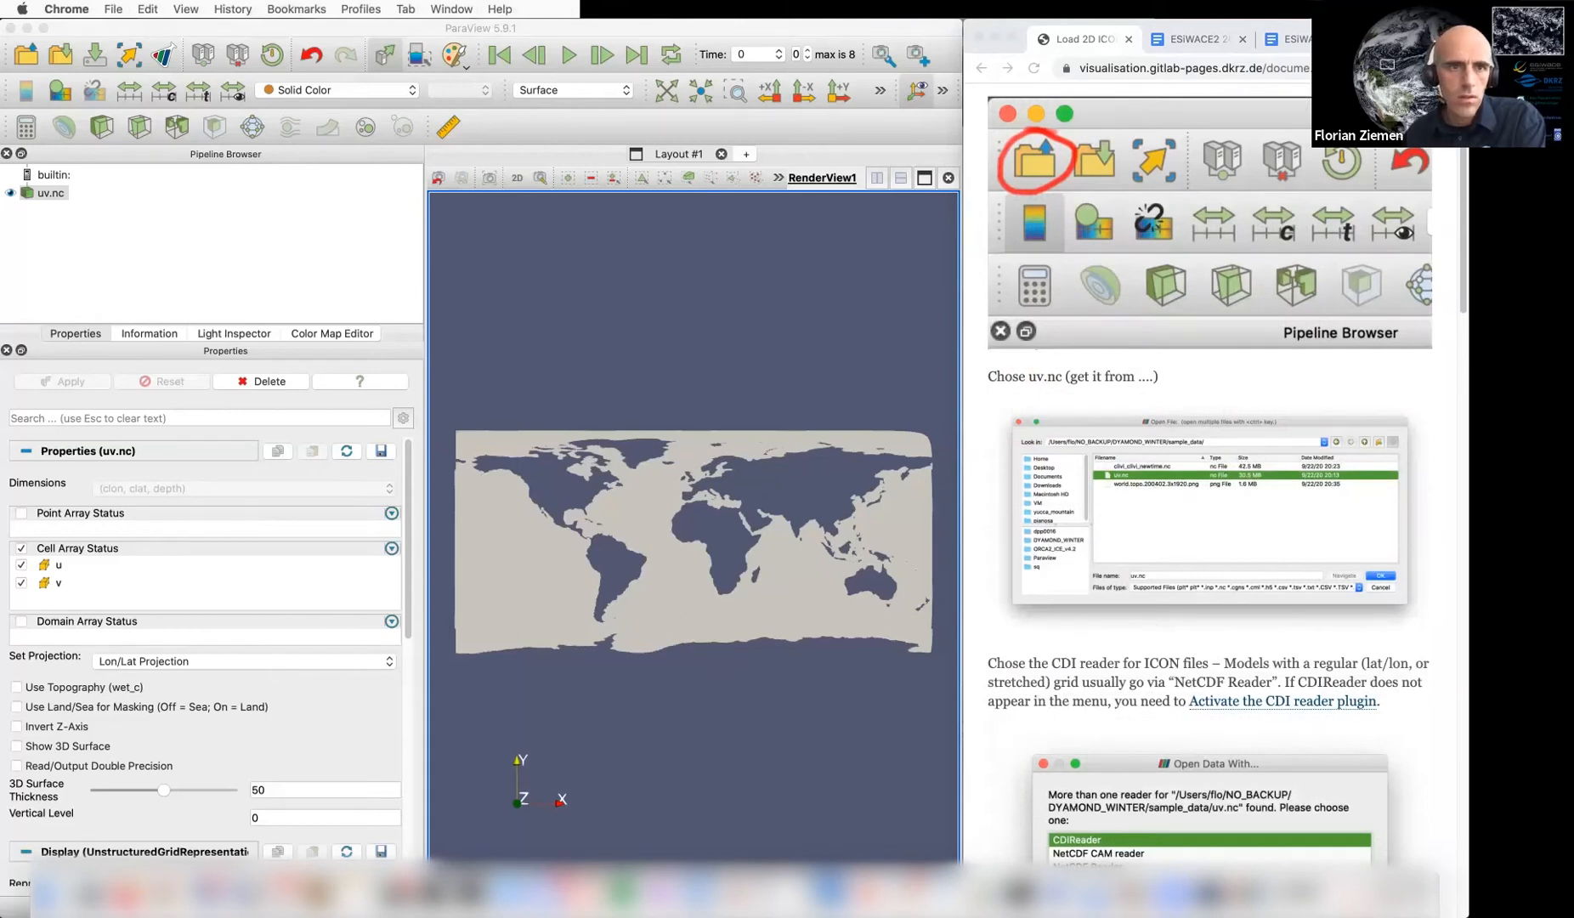
Consult the coloring instructions in the ICON data guide and color the uv.nc map by the variable v
{"action": "scroll", "coordinate": [1210, 476], "scroll_direction": "down", "scroll_amount": 20}
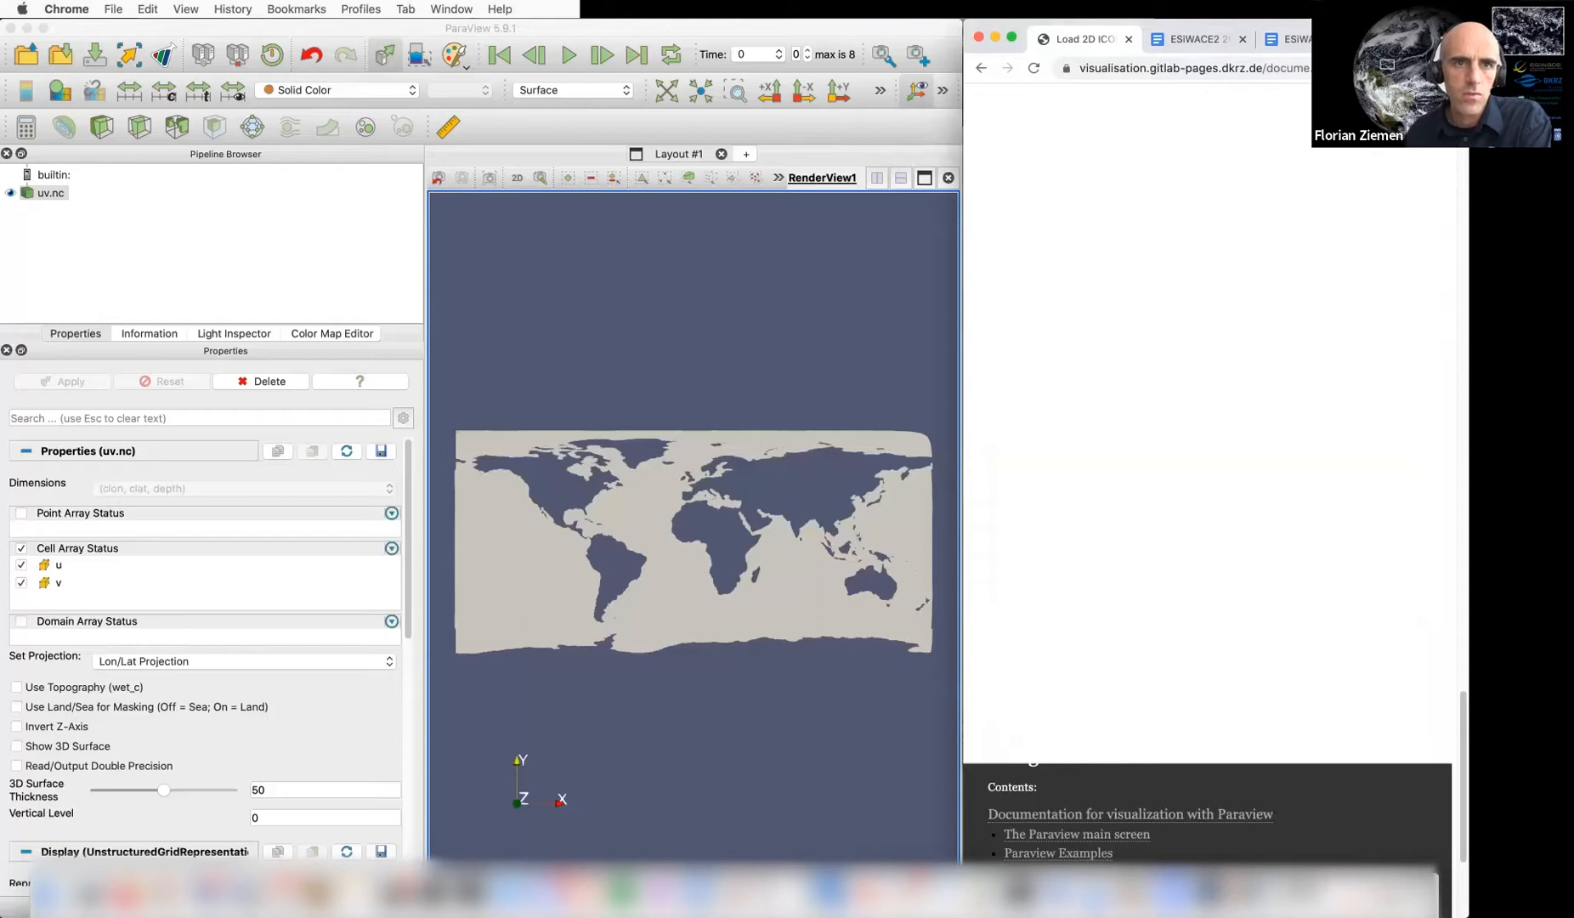
{"action": "scroll", "coordinate": [1209, 476], "scroll_direction": "up", "scroll_amount": 5}
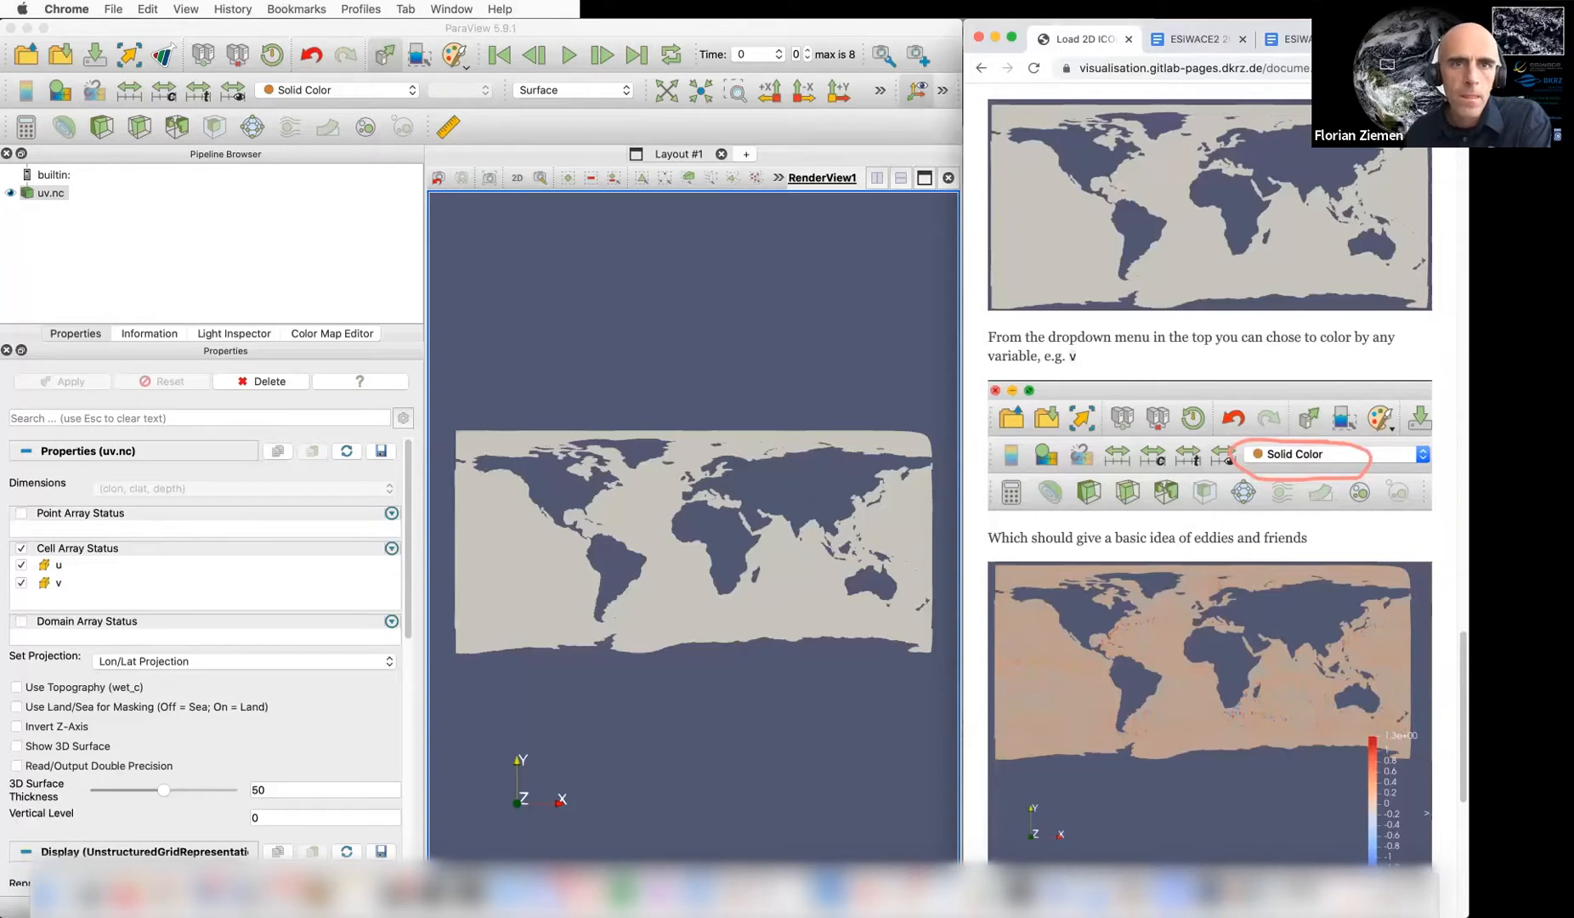
{"action": "key", "text": "super+Tab"}
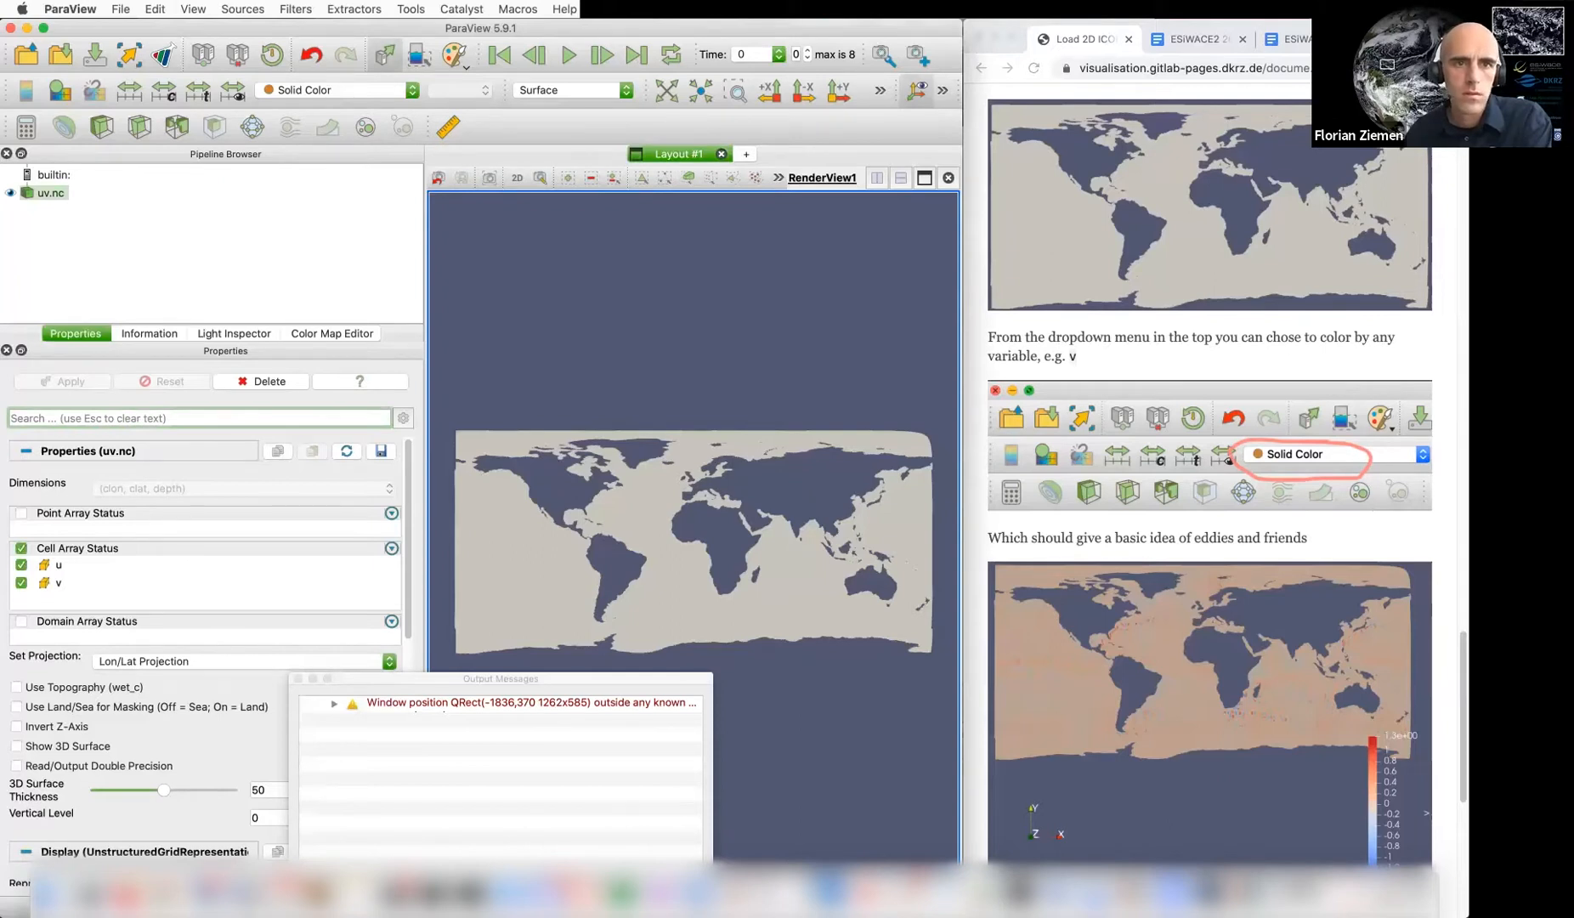
{"action": "left_click", "coordinate": [337, 90]}
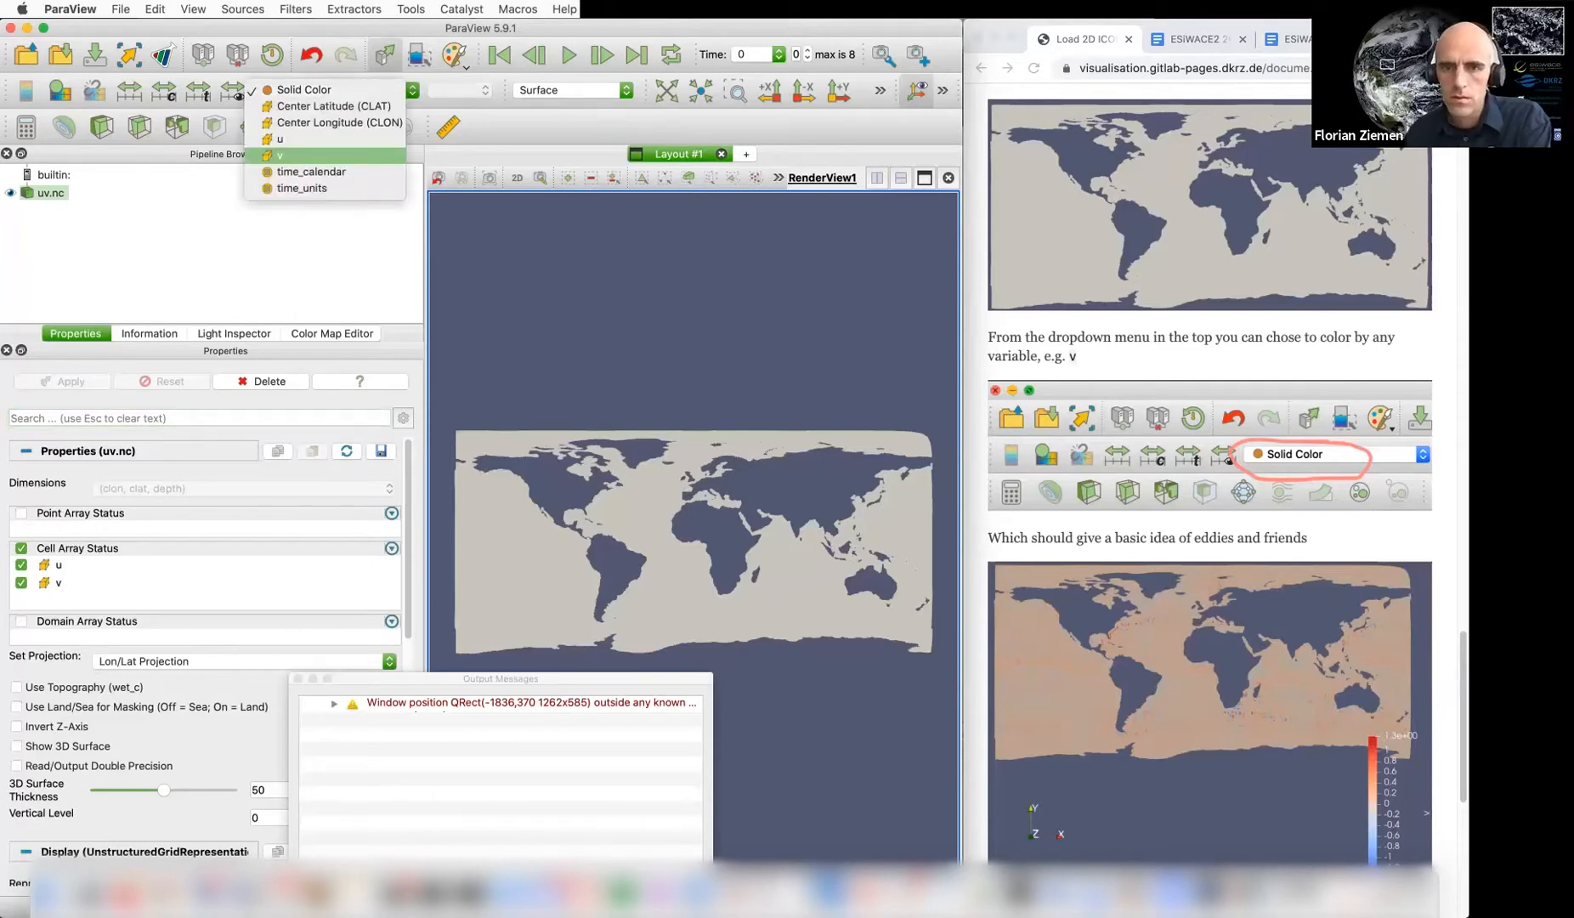
{"action": "left_click", "coordinate": [325, 156]}
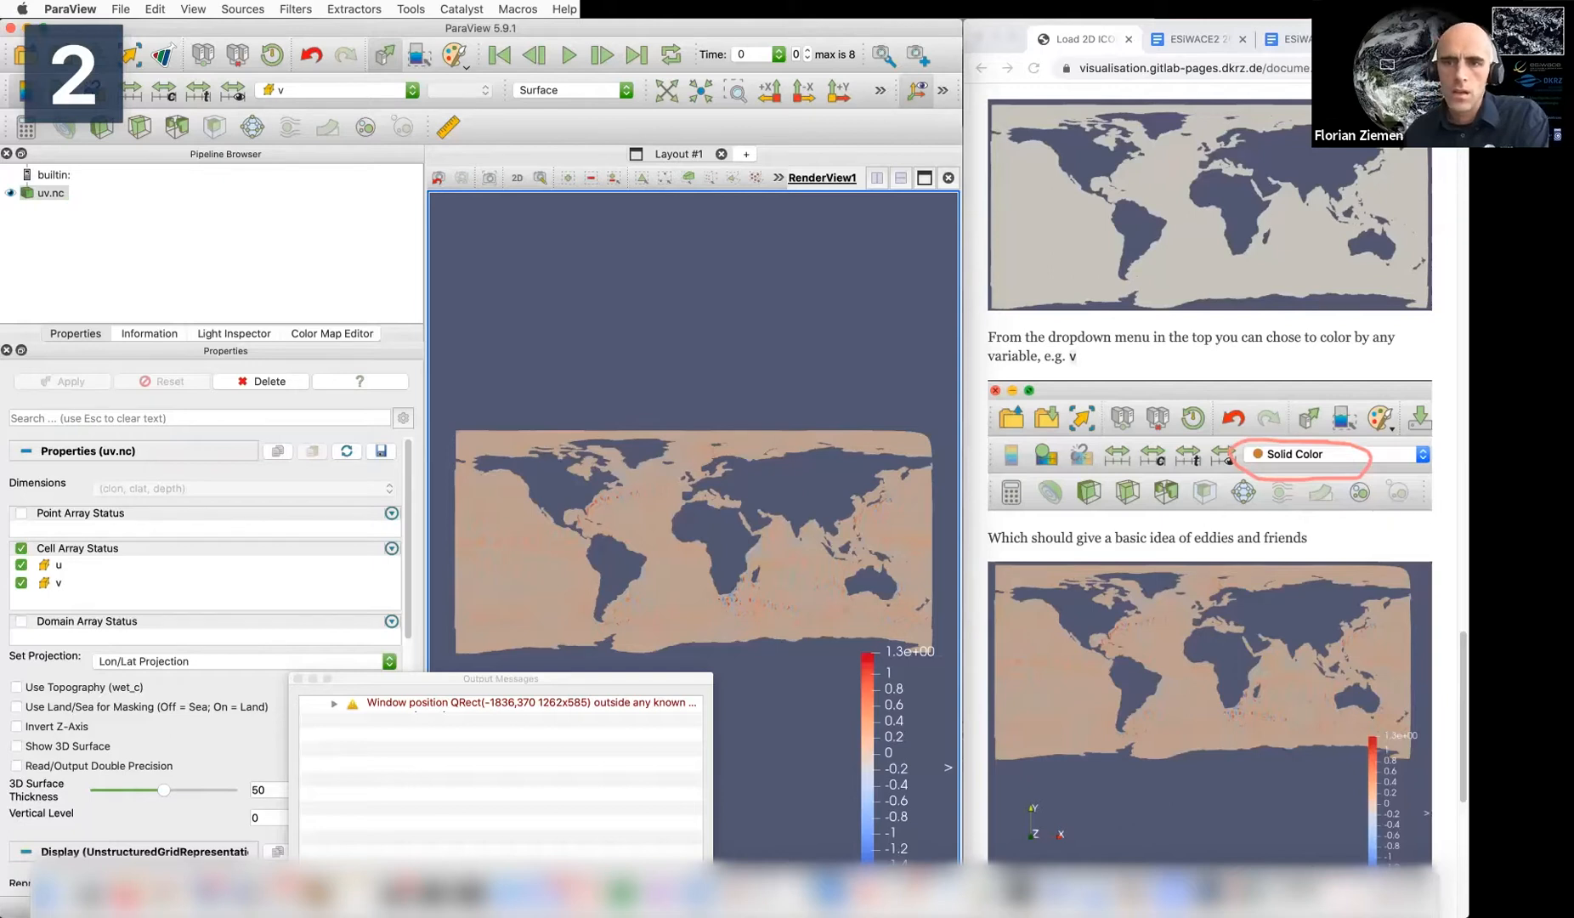
Open the guide on converting u and v into speed and add a Calculator filter to uv.nc in ParaView
{"action": "left_click", "coordinate": [1187, 413]}
{"action": "scroll", "coordinate": [1187, 413], "scroll_direction": "down", "scroll_amount": 10}
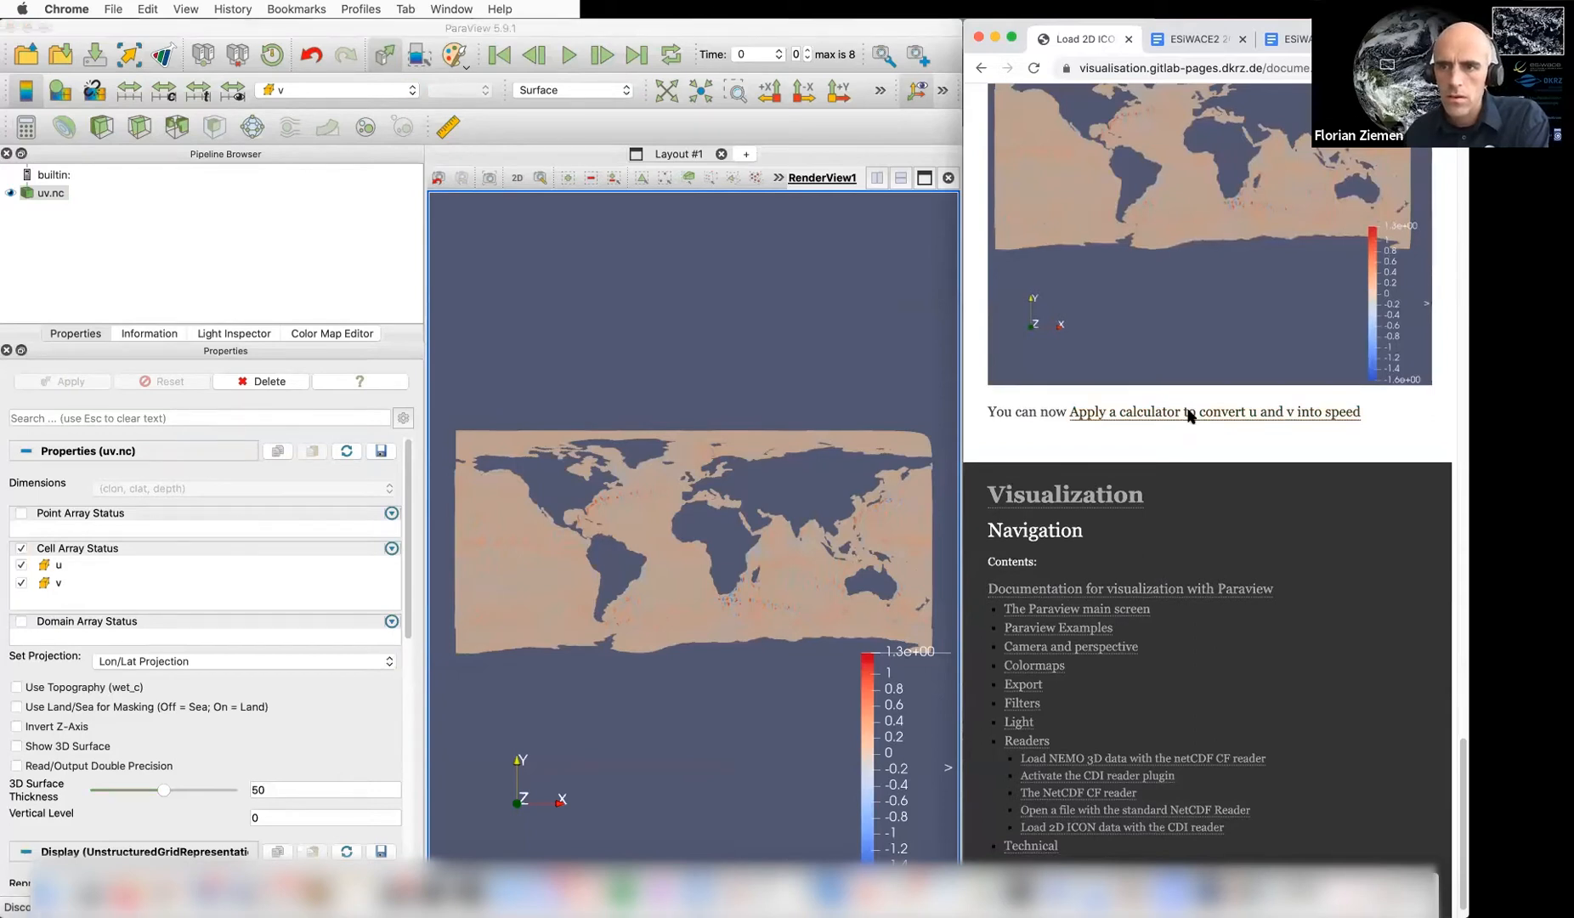
{"action": "left_click", "coordinate": [1189, 413]}
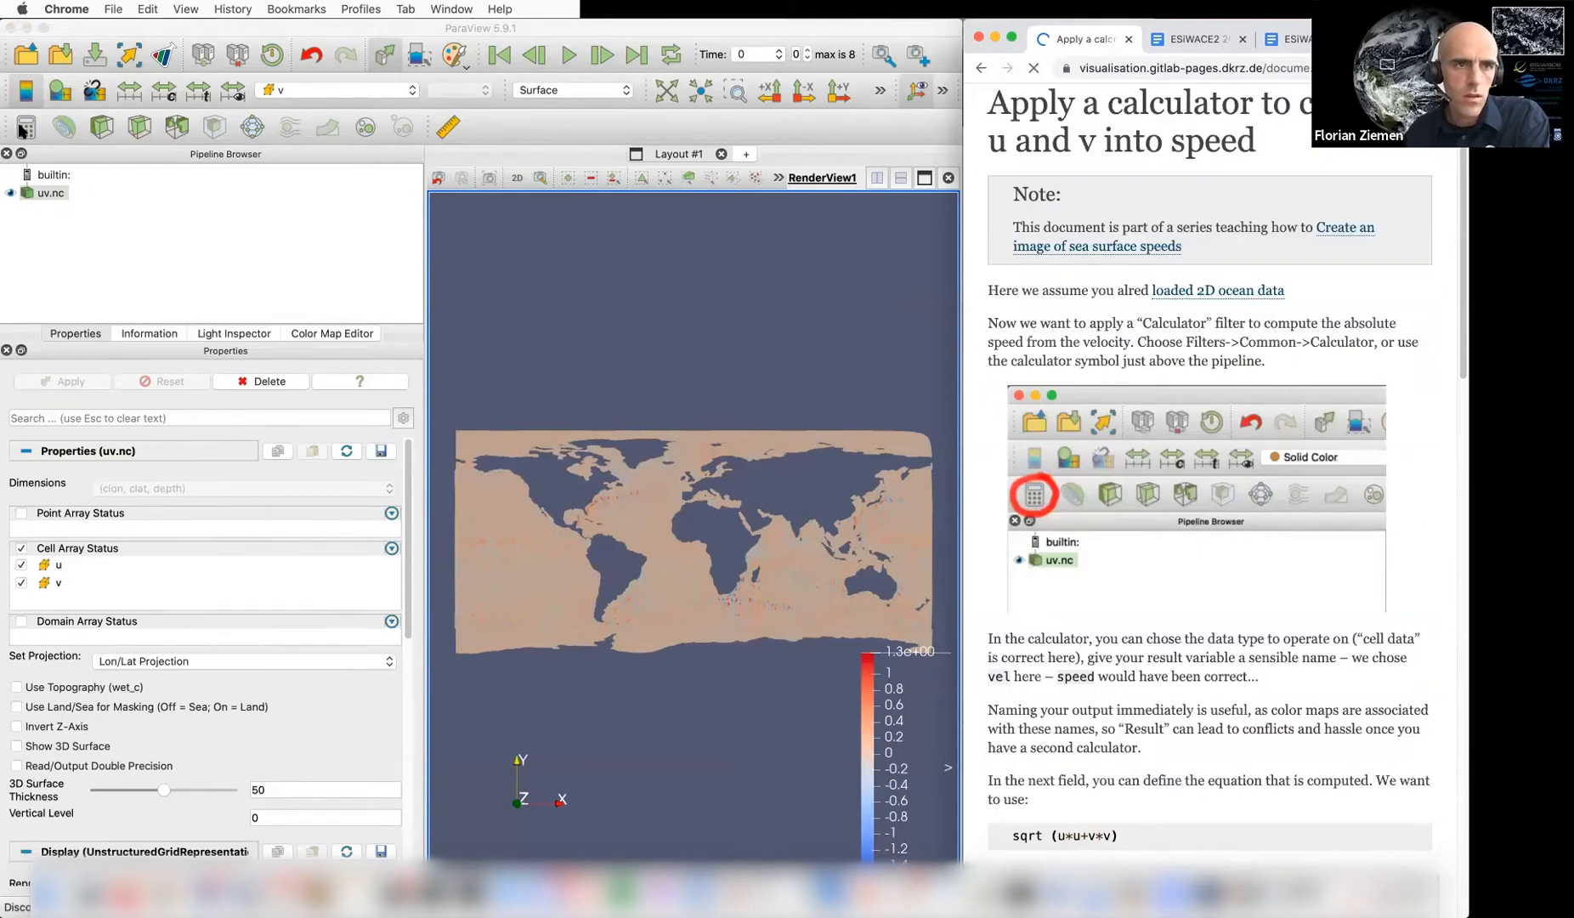
{"action": "left_click", "coordinate": [23, 130]}
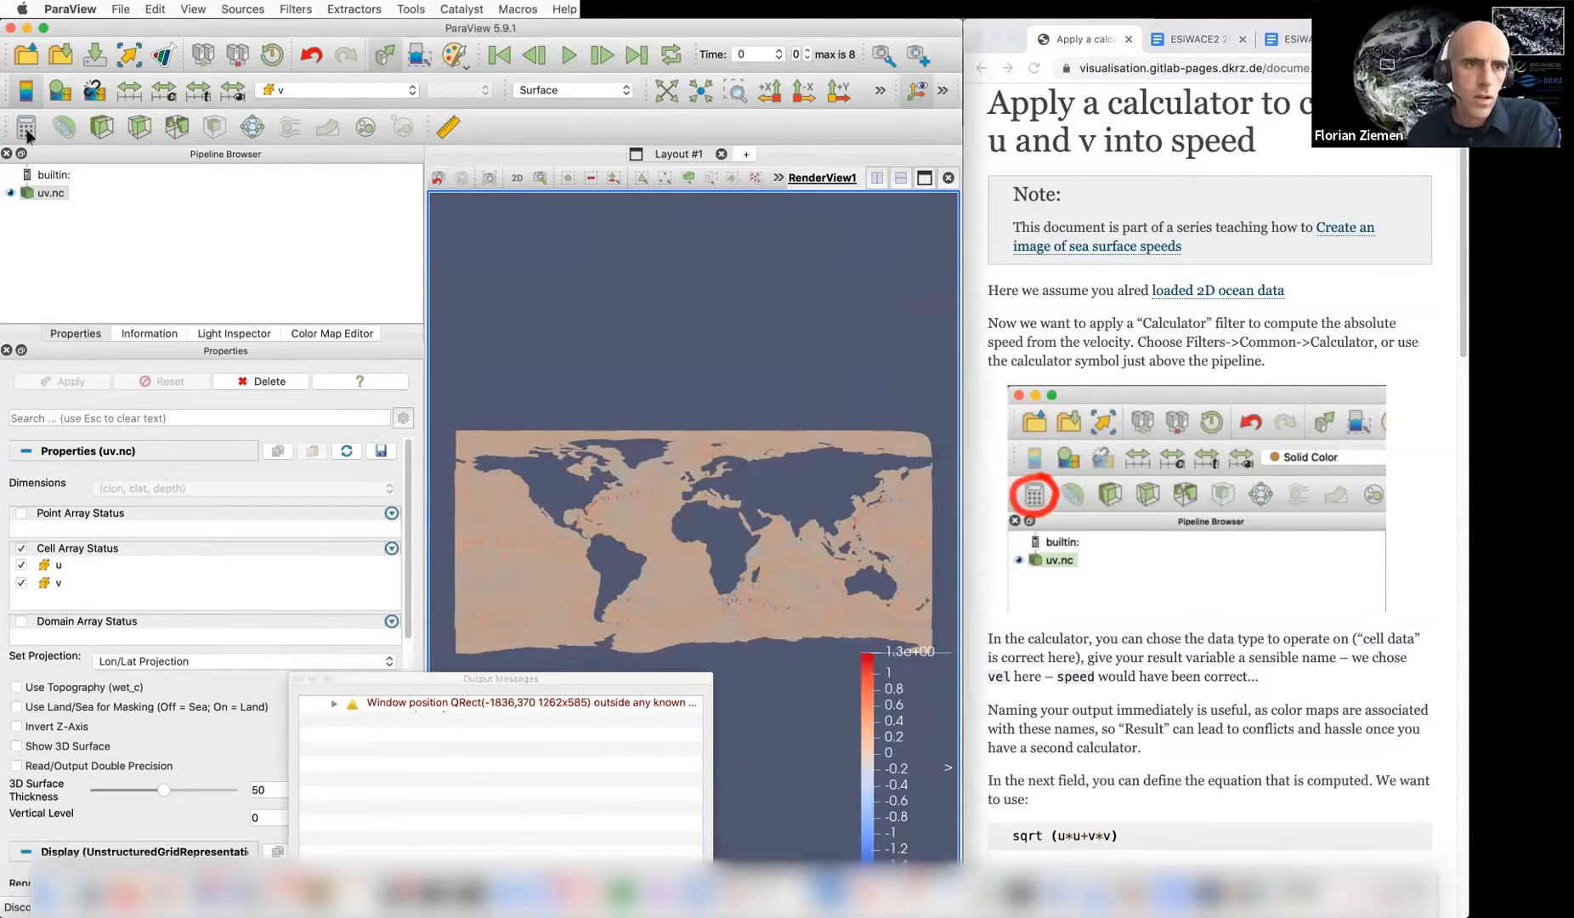
{"action": "left_click", "coordinate": [25, 133]}
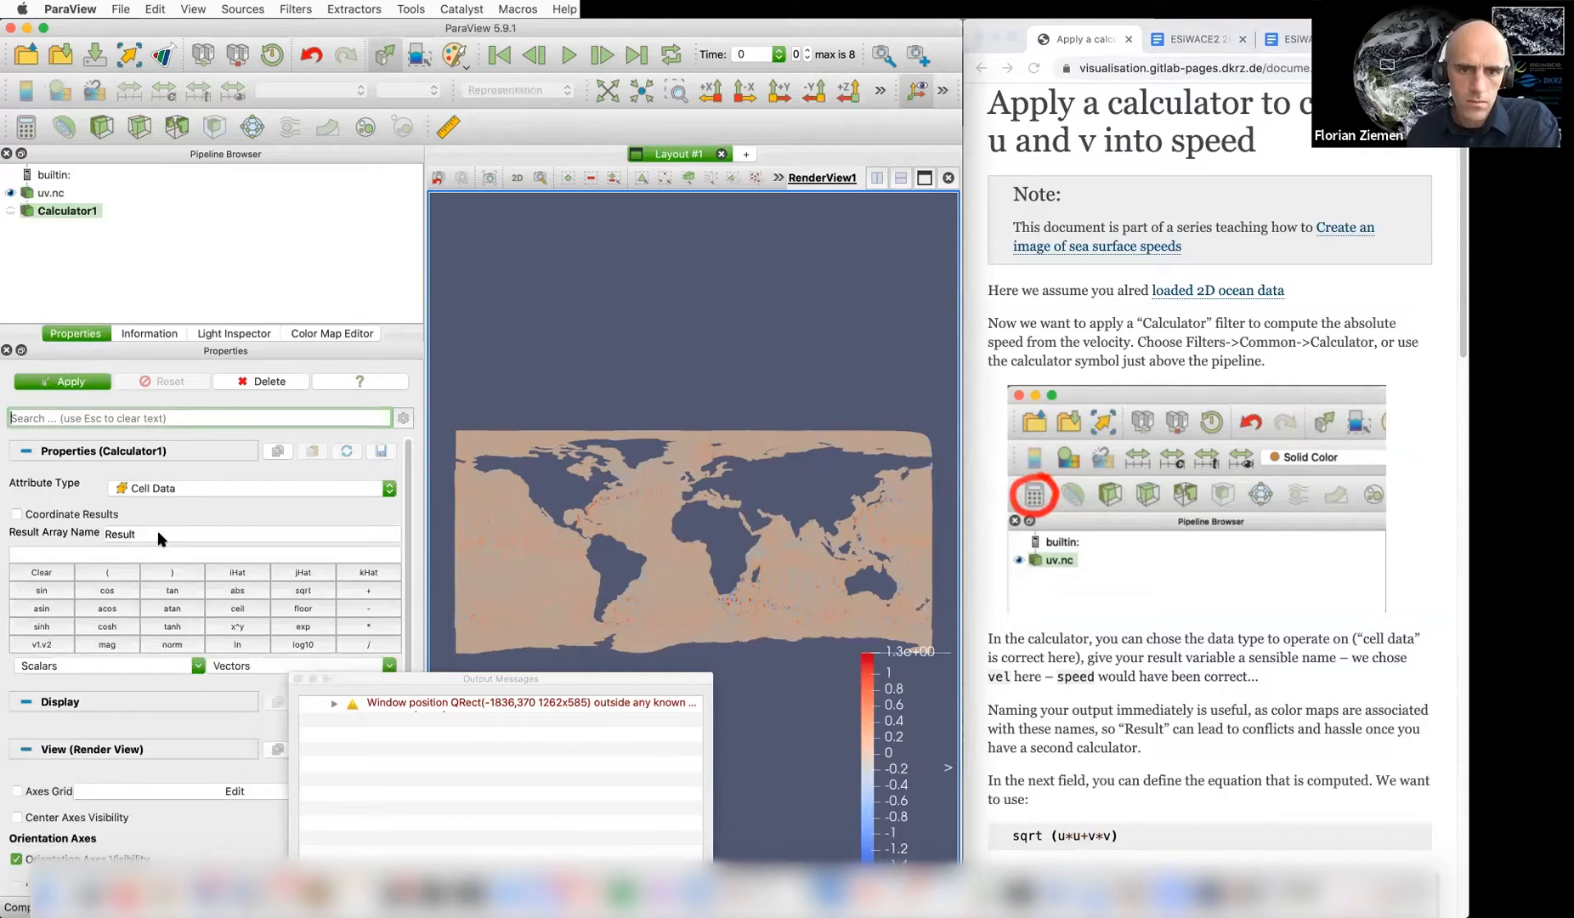
Name the calculator's result array speed and set its equation to sqrt(u*u+v*v)
{"action": "double_click", "coordinate": [157, 533]}
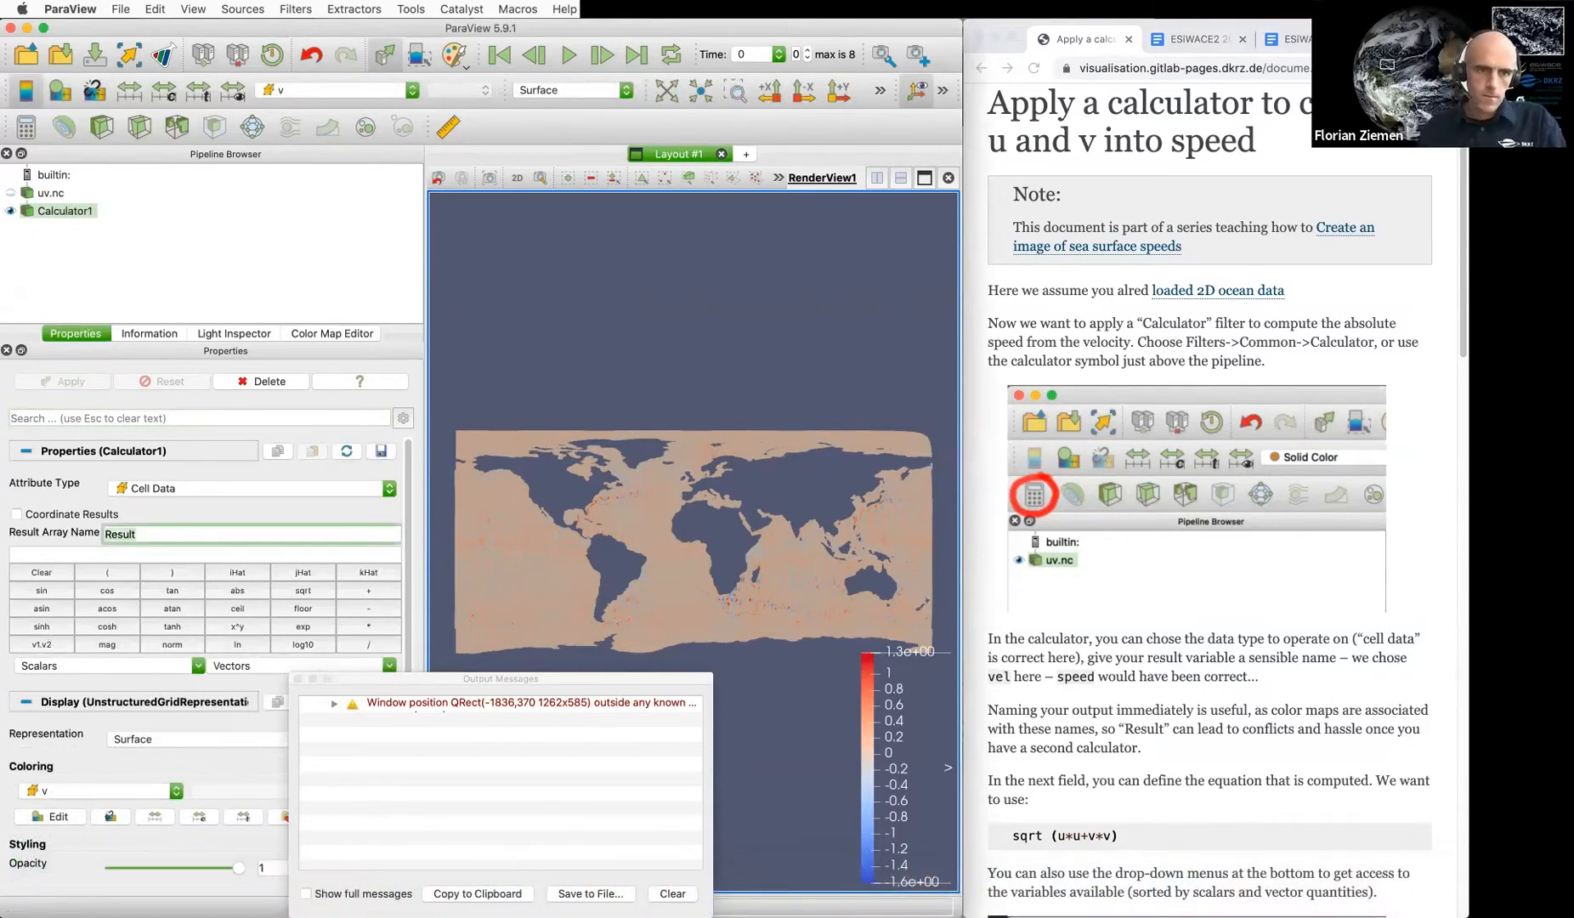
{"action": "type", "text": "spe"}
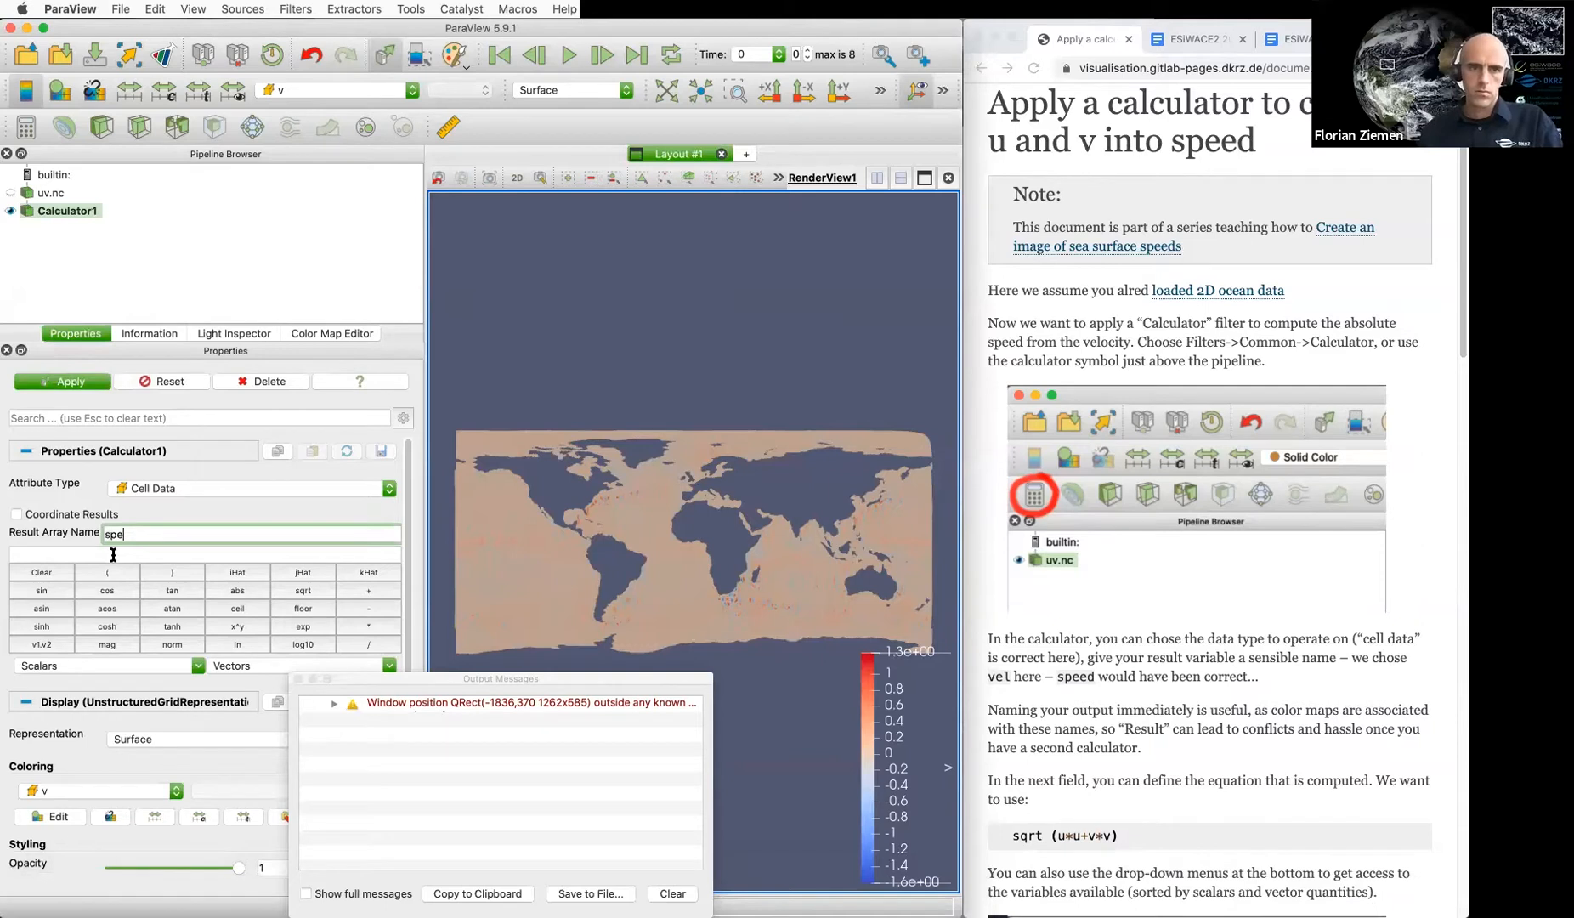
{"action": "type", "text": "ed"}
{"action": "left_click", "coordinate": [113, 554]}
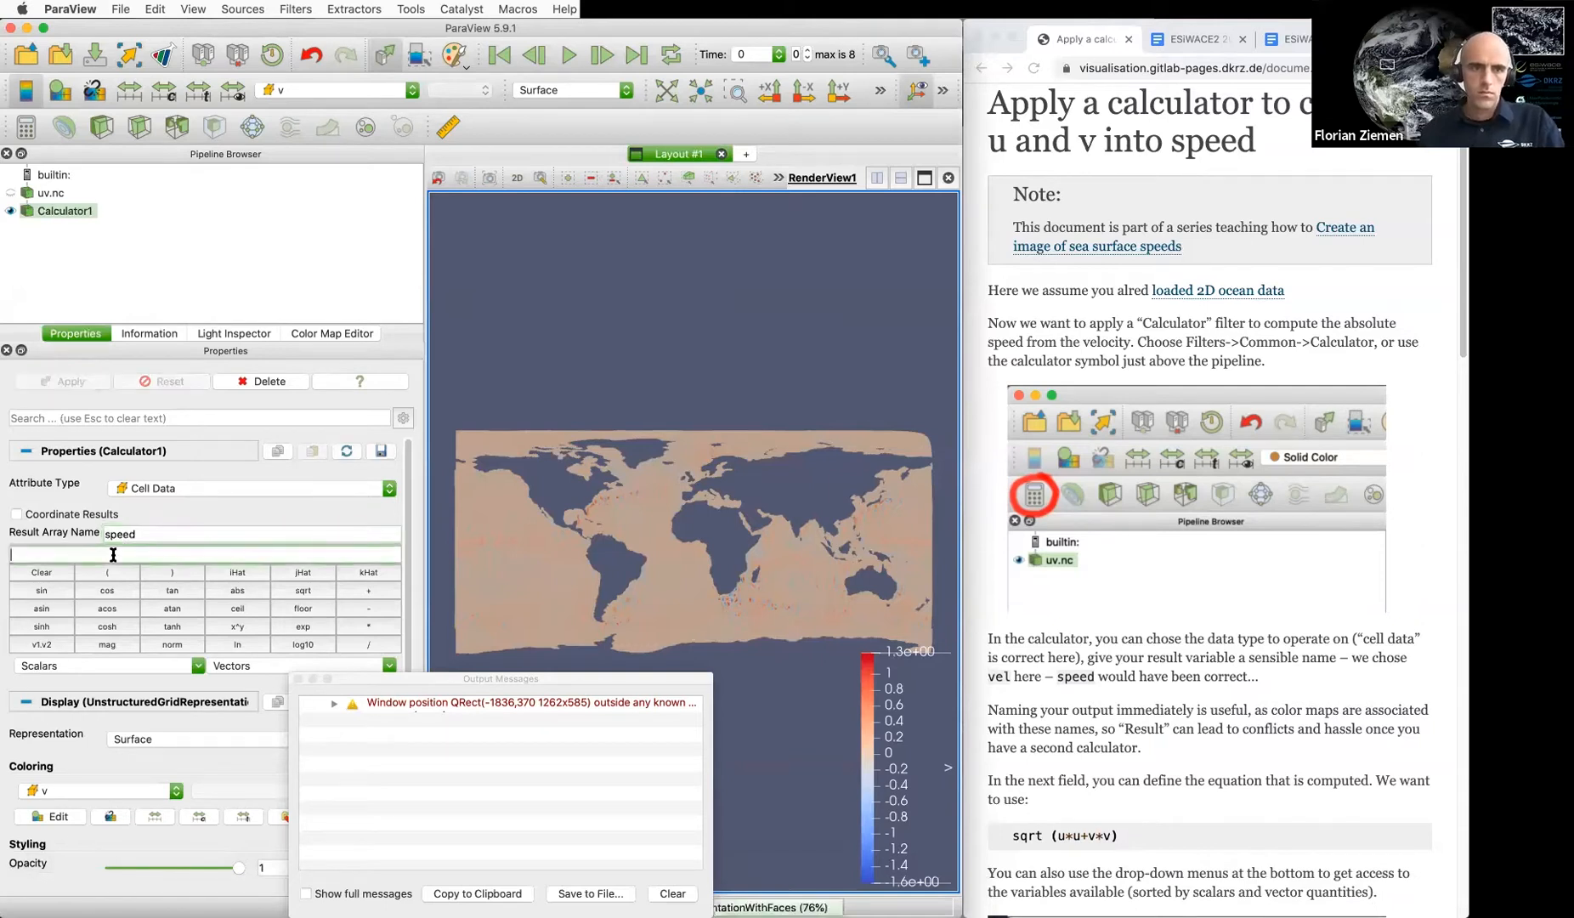
{"action": "type", "text": "sqrt(u*uv)"}
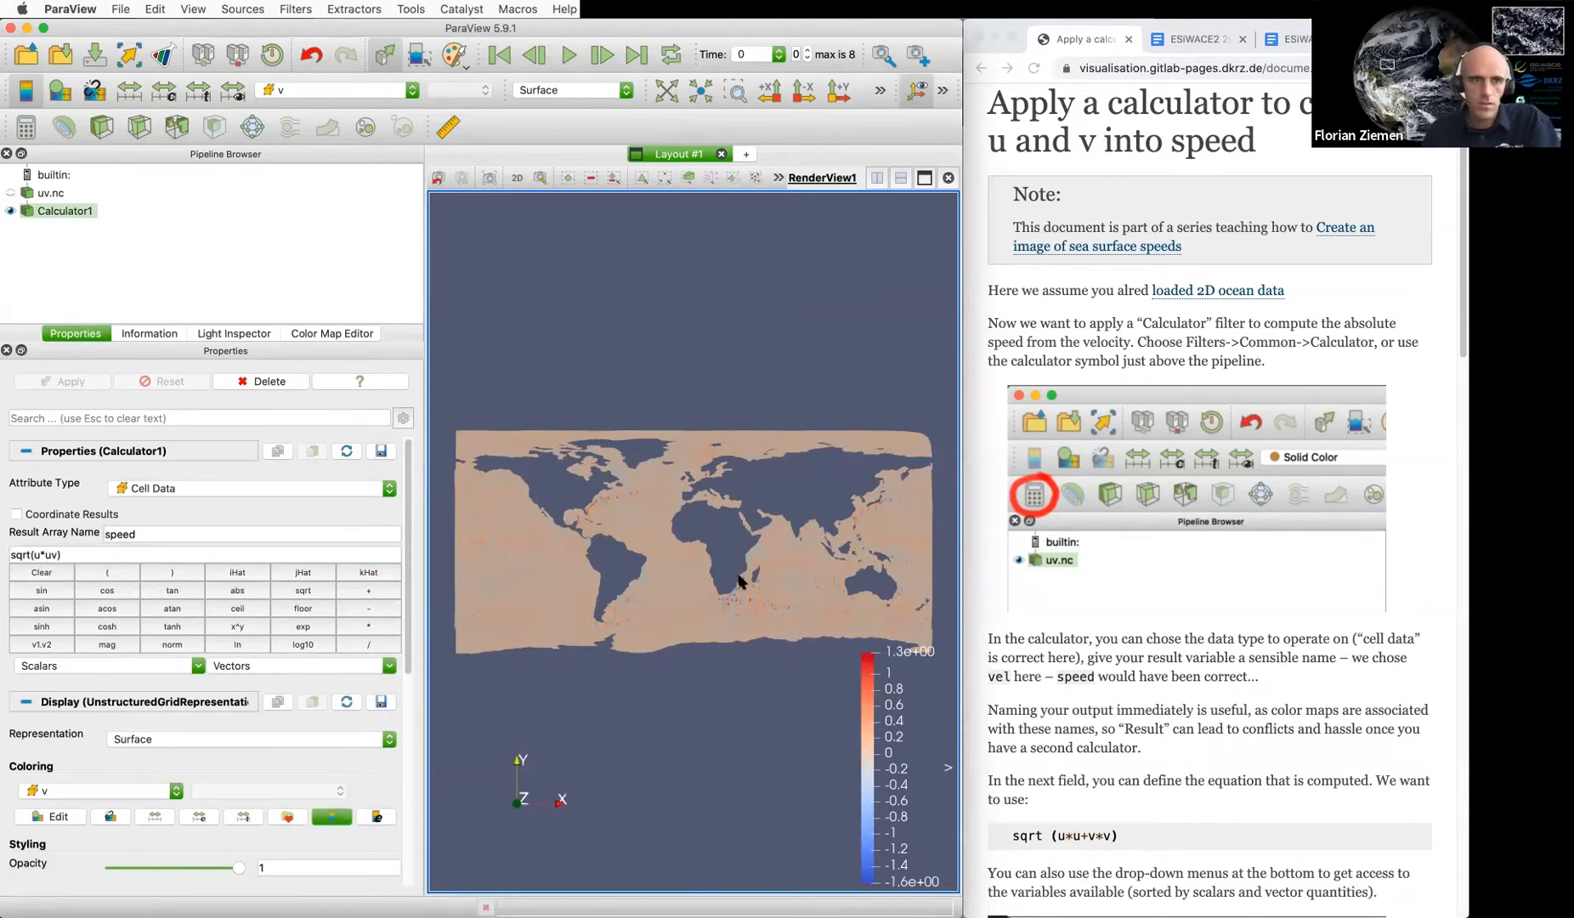
{"action": "left_click", "coordinate": [49, 558]}
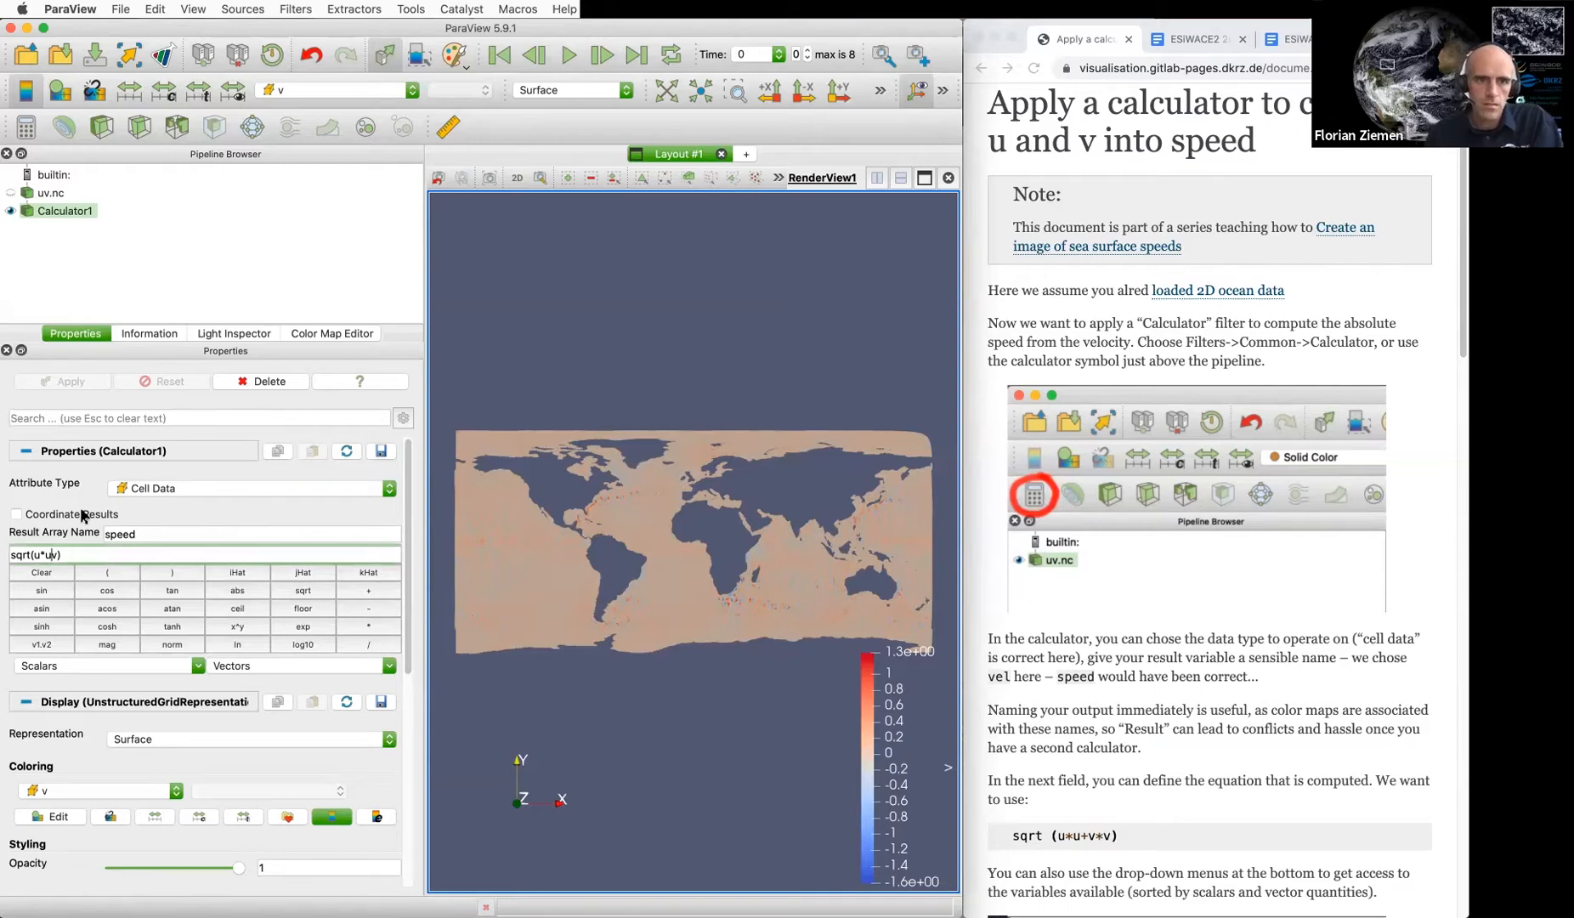
{"action": "type", "text": "+v*"}
{"action": "left_click", "coordinate": [71, 381]}
Try adding +1 to the end of the speed equation, and remove it again
{"action": "left_click", "coordinate": [205, 554]}
{"action": "type", "text": "+1"}
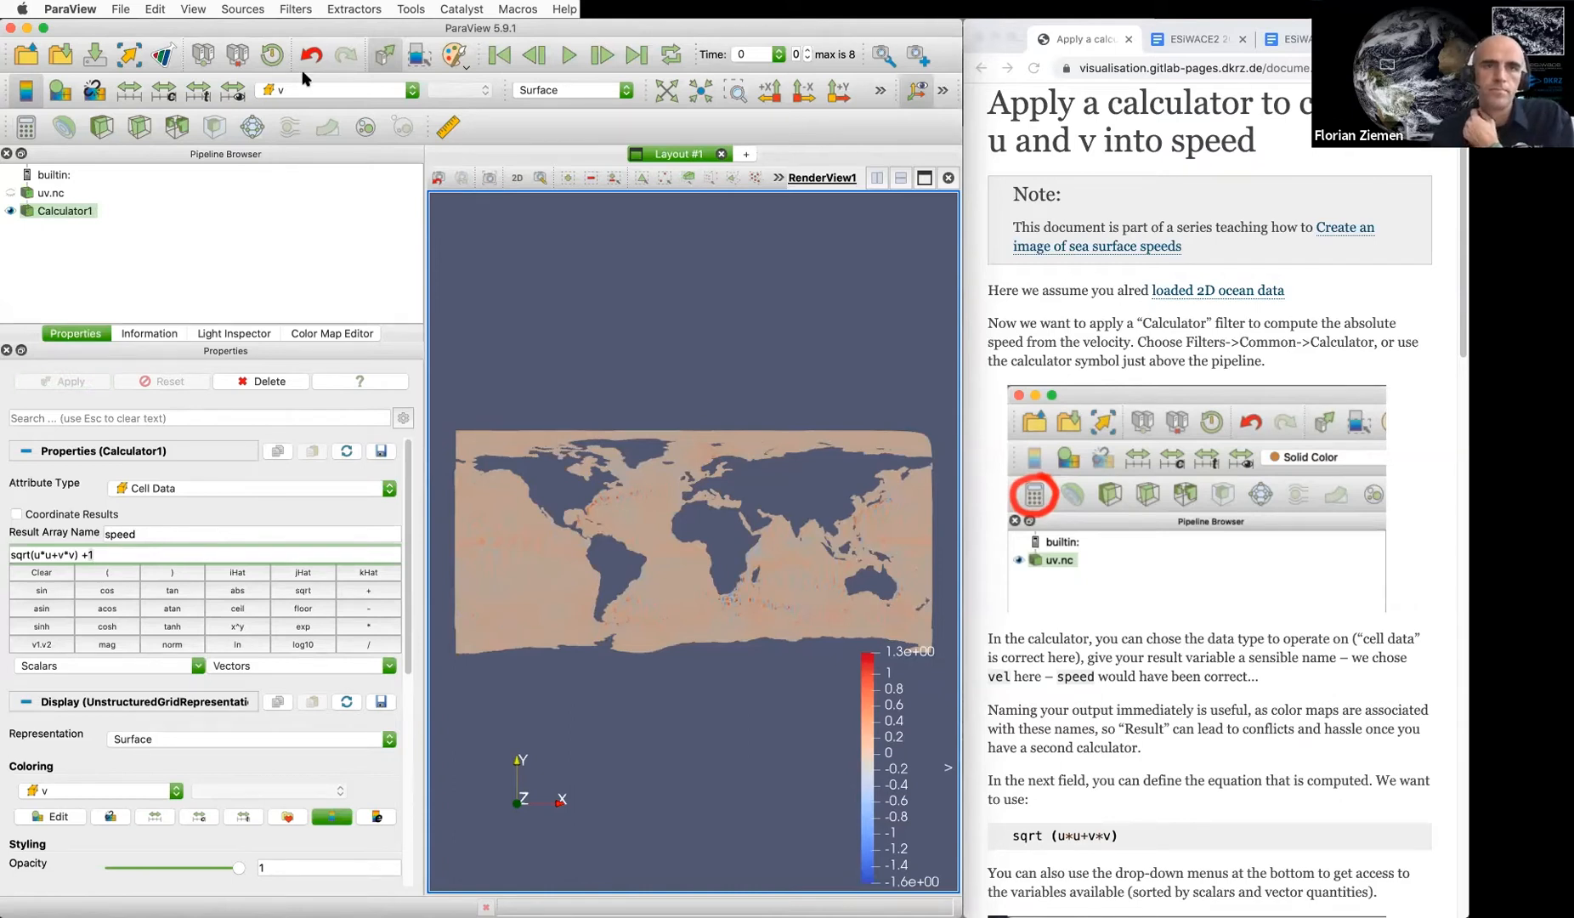
{"action": "key", "text": "BackSpace"}
{"action": "key", "text": "BackSpace"}
{"action": "key", "text": "BackSpace"}
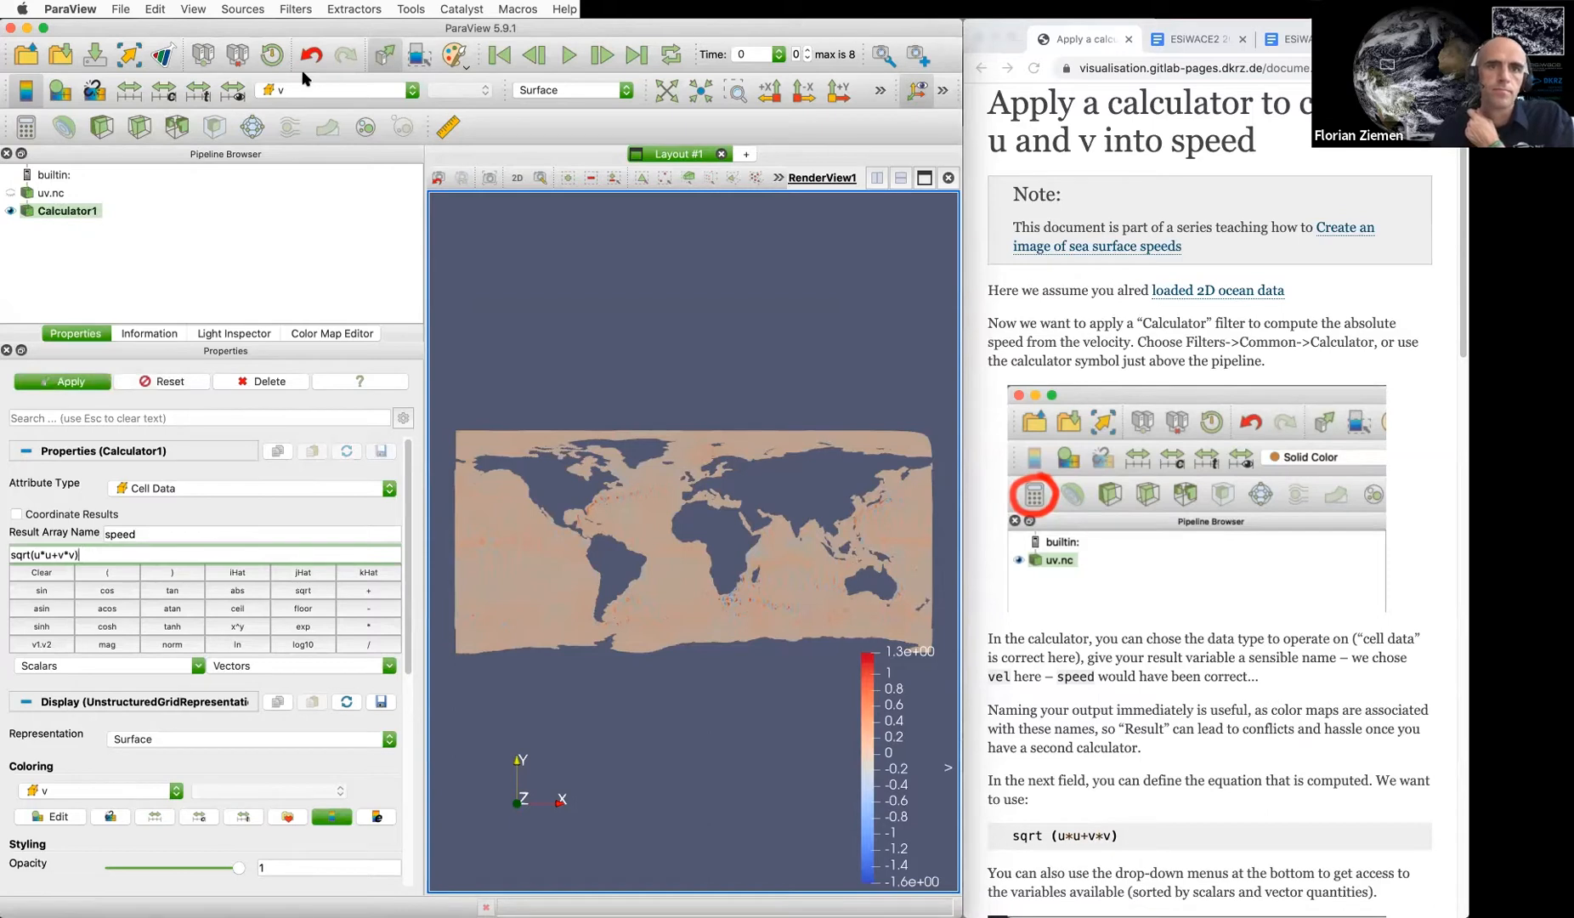
Apply the calculator, color the map by speed, and inspect the Atlantic currents up close
{"action": "key", "text": "Return"}
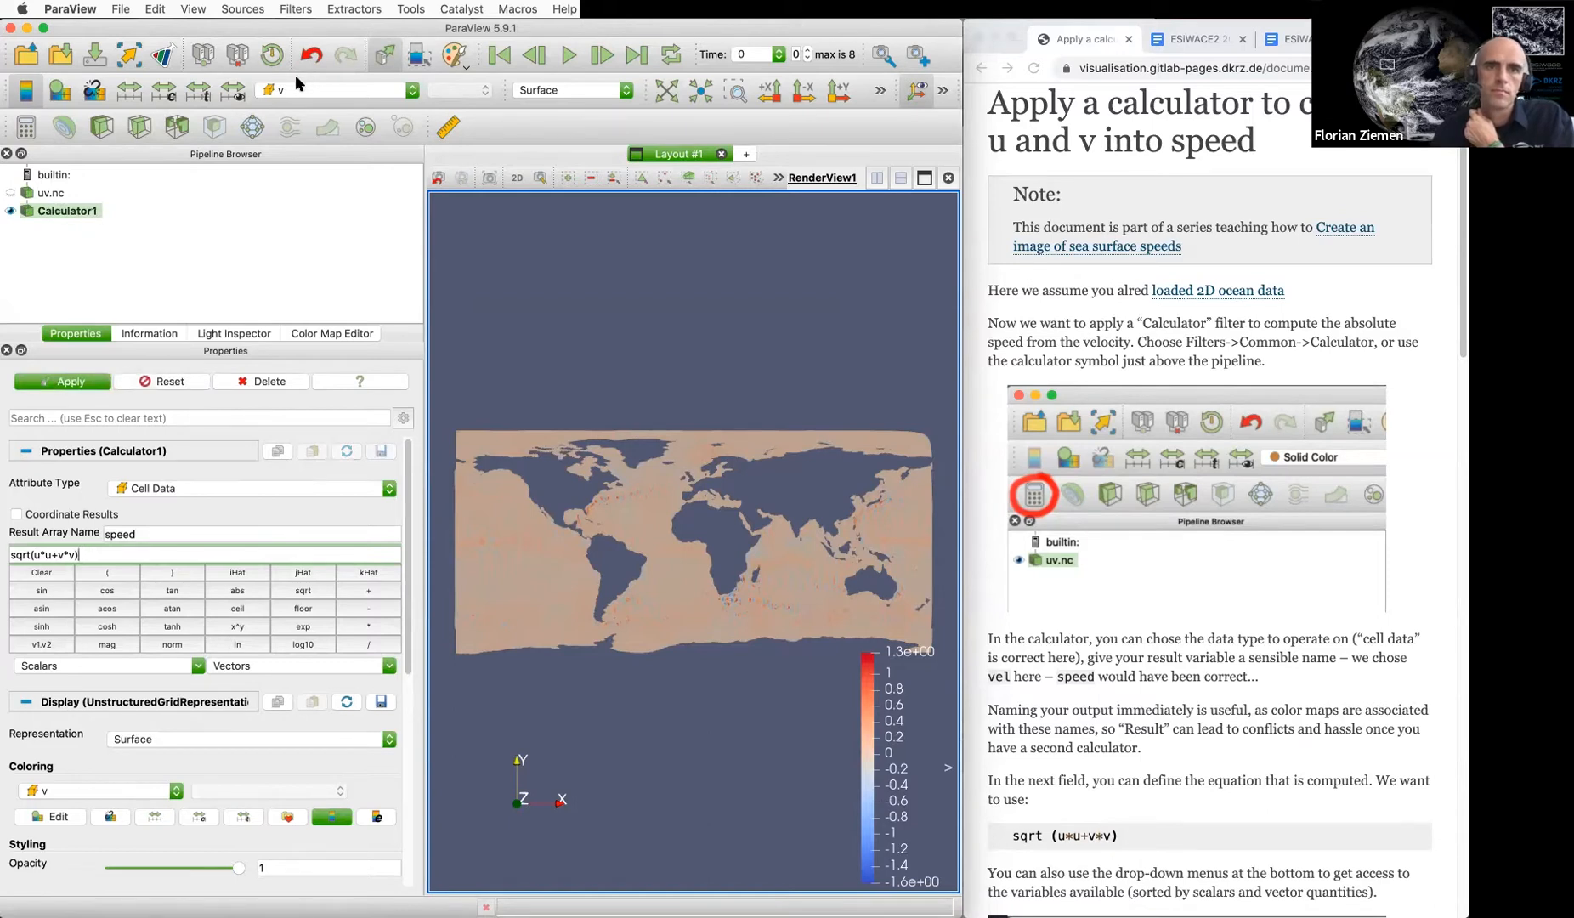
{"action": "left_click", "coordinate": [296, 84]}
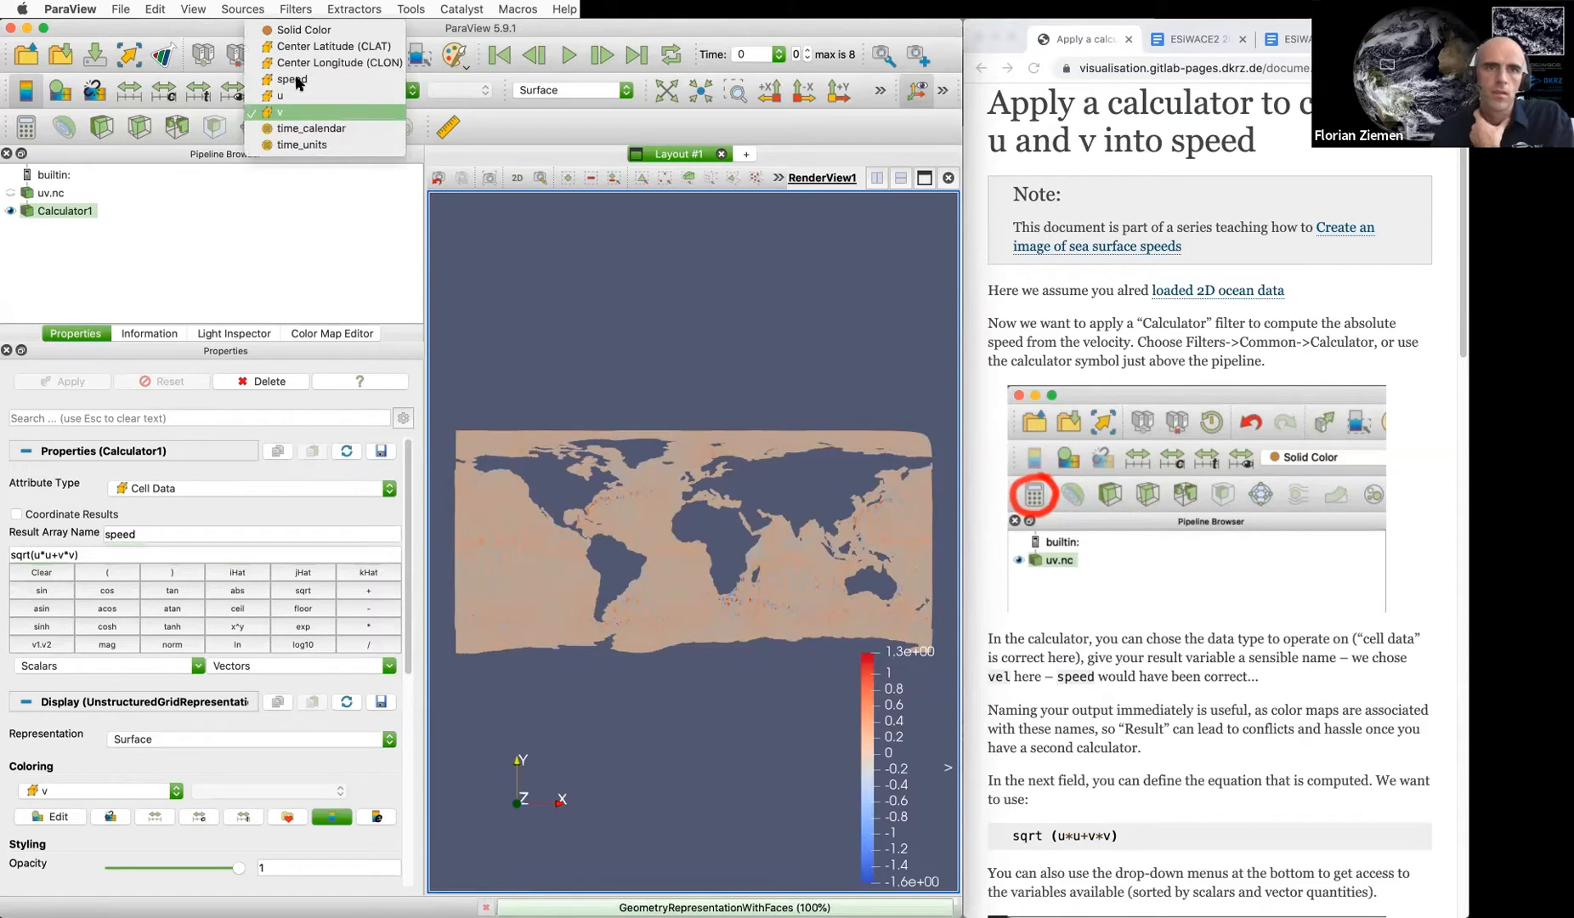
{"action": "left_click", "coordinate": [356, 85]}
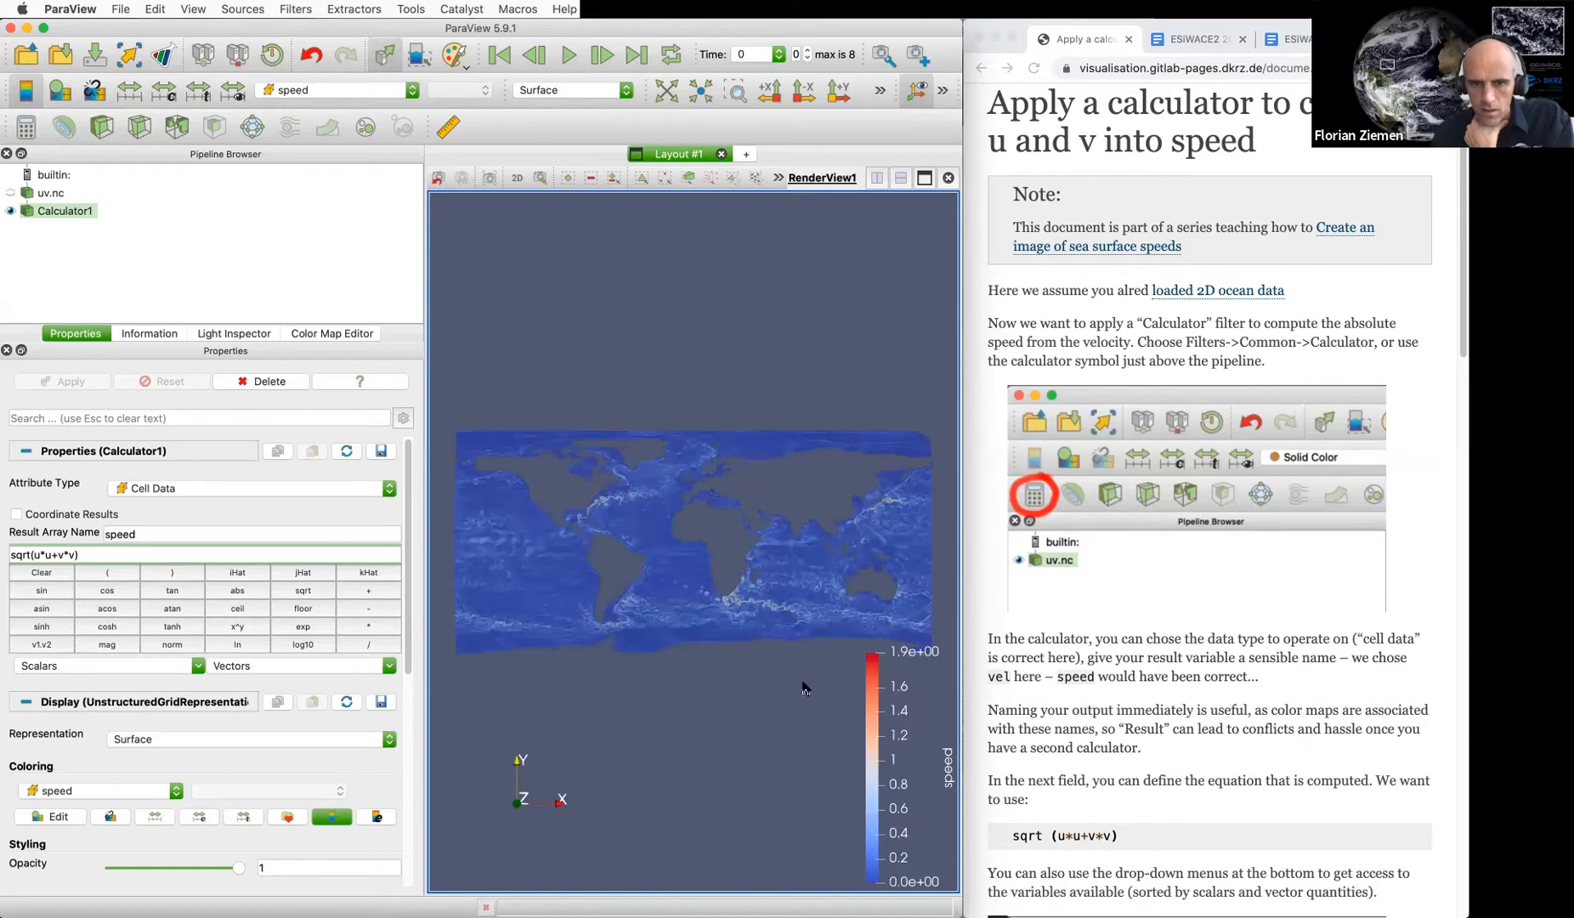
{"action": "scroll", "coordinate": [803, 687], "scroll_direction": "up", "scroll_amount": 10}
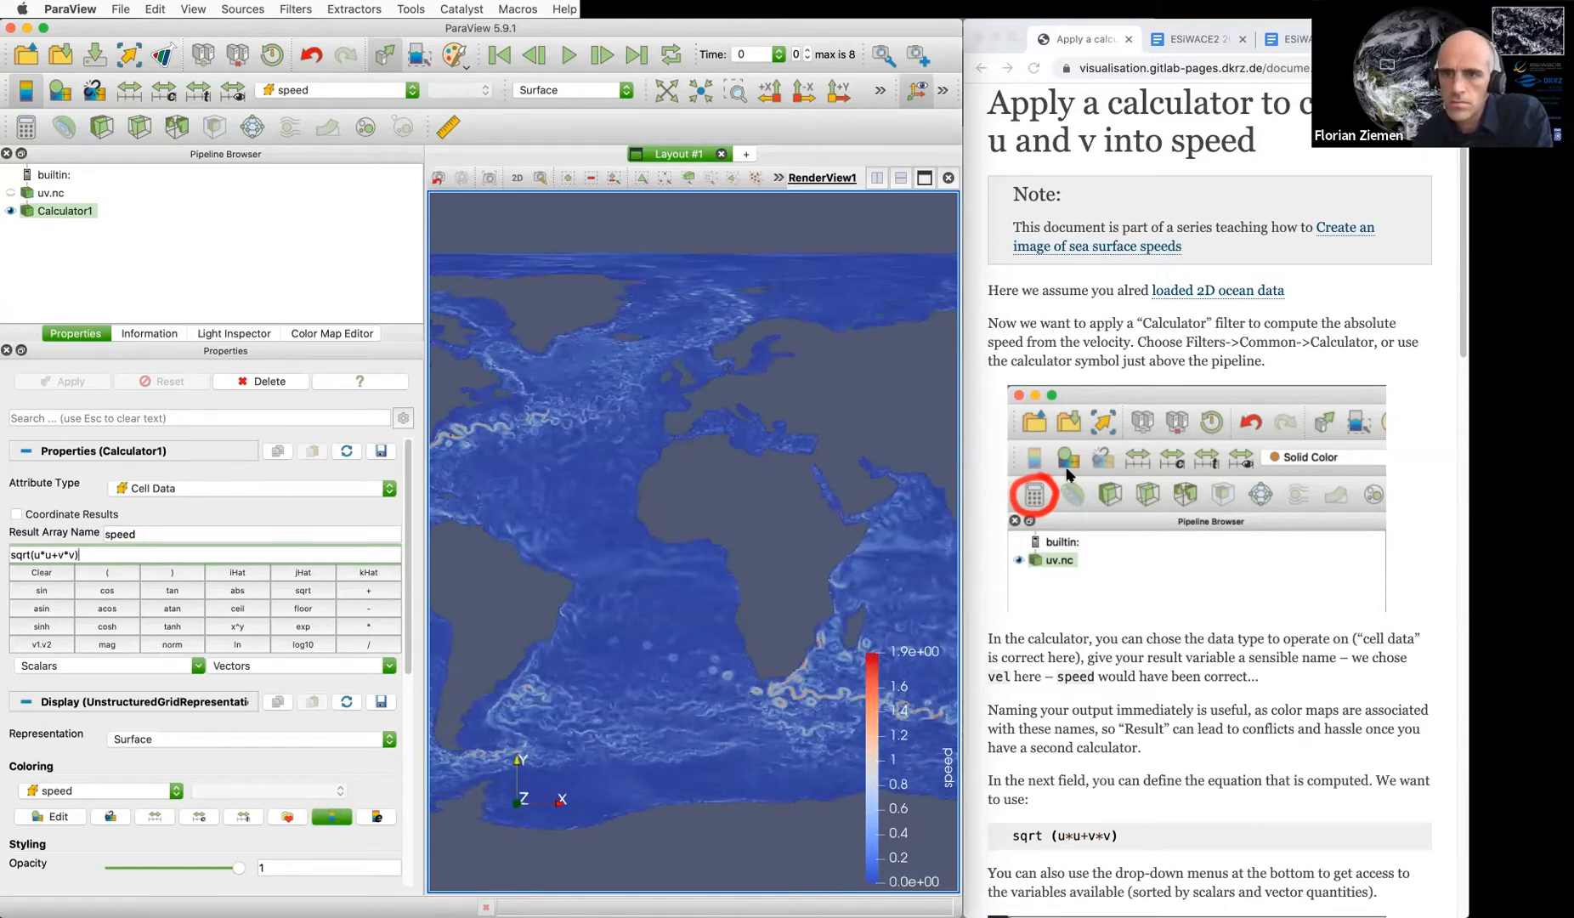
Review the rest of the calculator guide in the browser and open the linked guide on choosing a different colormap
{"action": "scroll", "coordinate": [1069, 476], "scroll_direction": "down", "scroll_amount": 10}
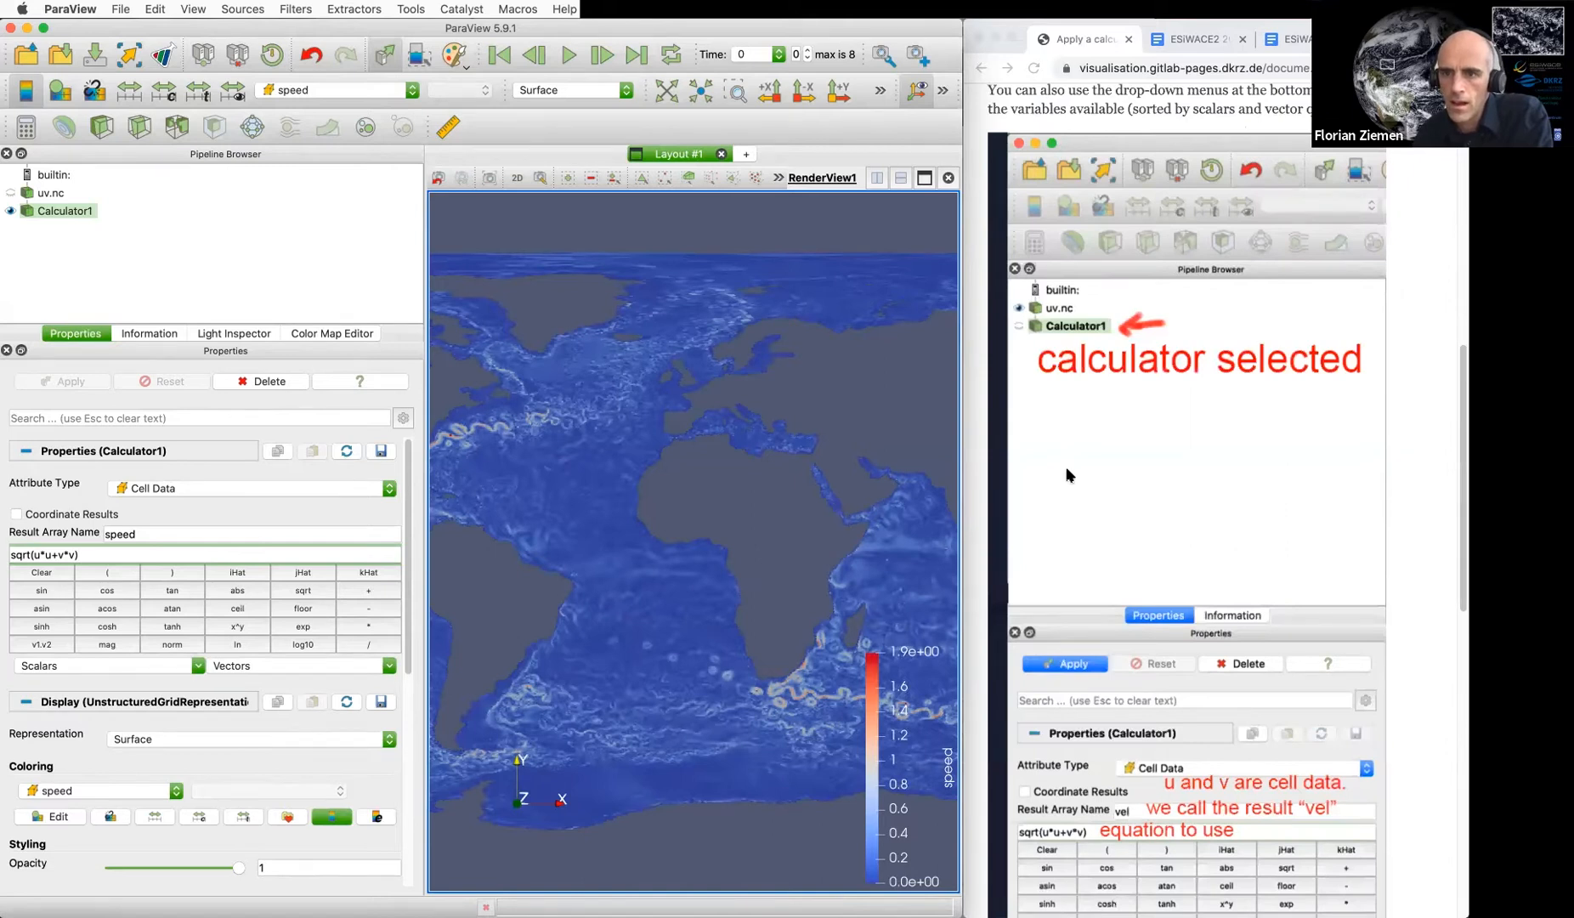
{"action": "scroll", "coordinate": [1187, 447], "scroll_direction": "down", "scroll_amount": 10}
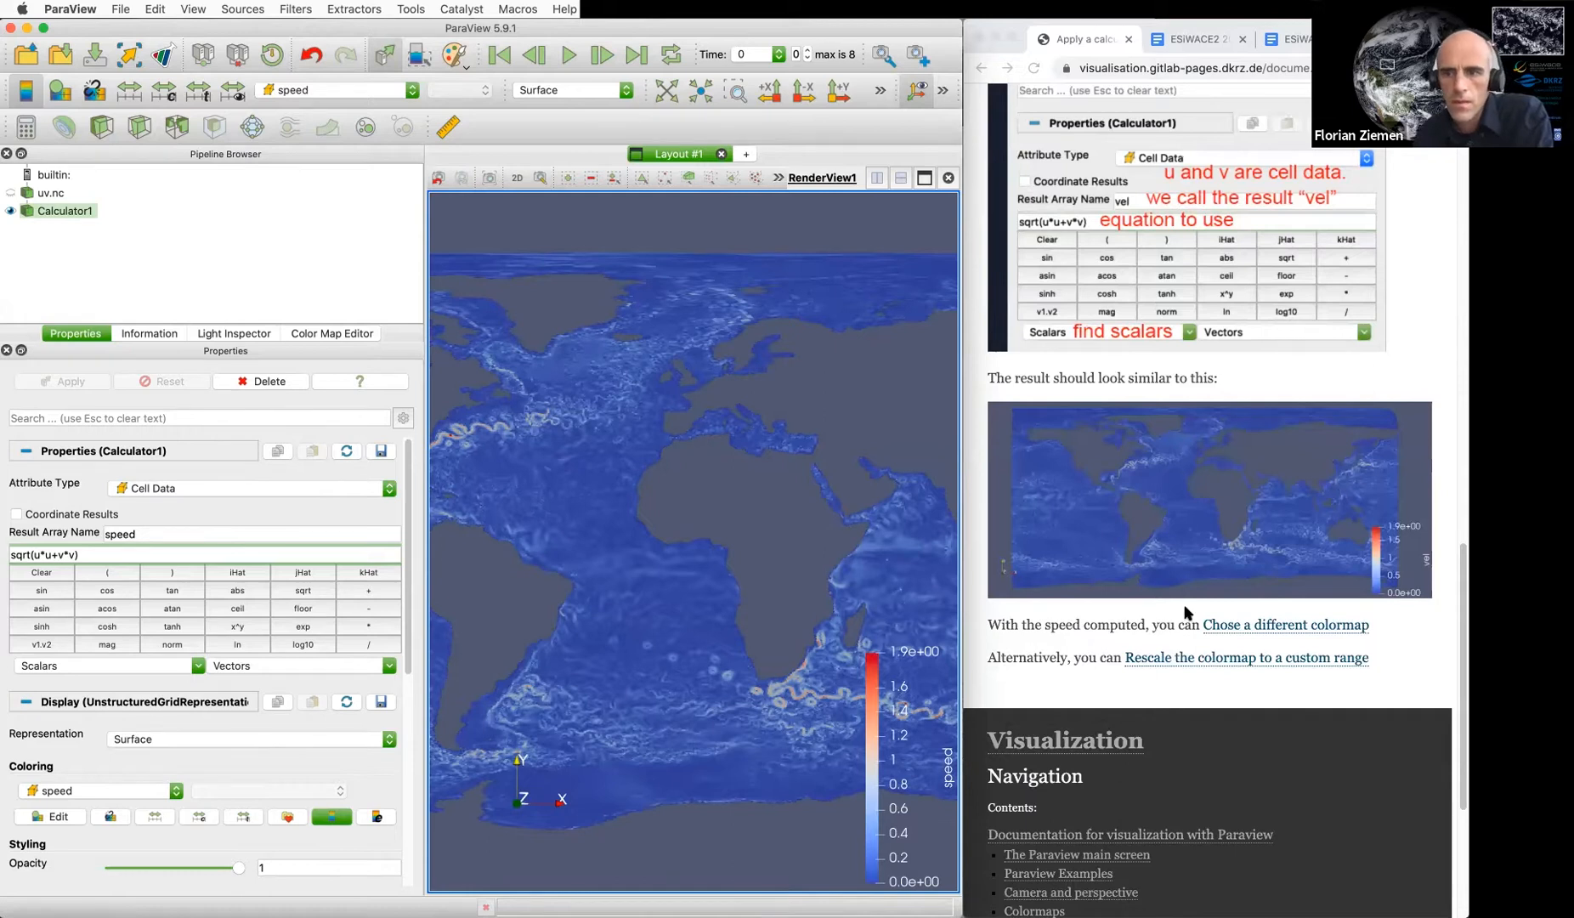
{"action": "scroll", "coordinate": [1189, 612], "scroll_direction": "up", "scroll_amount": 1}
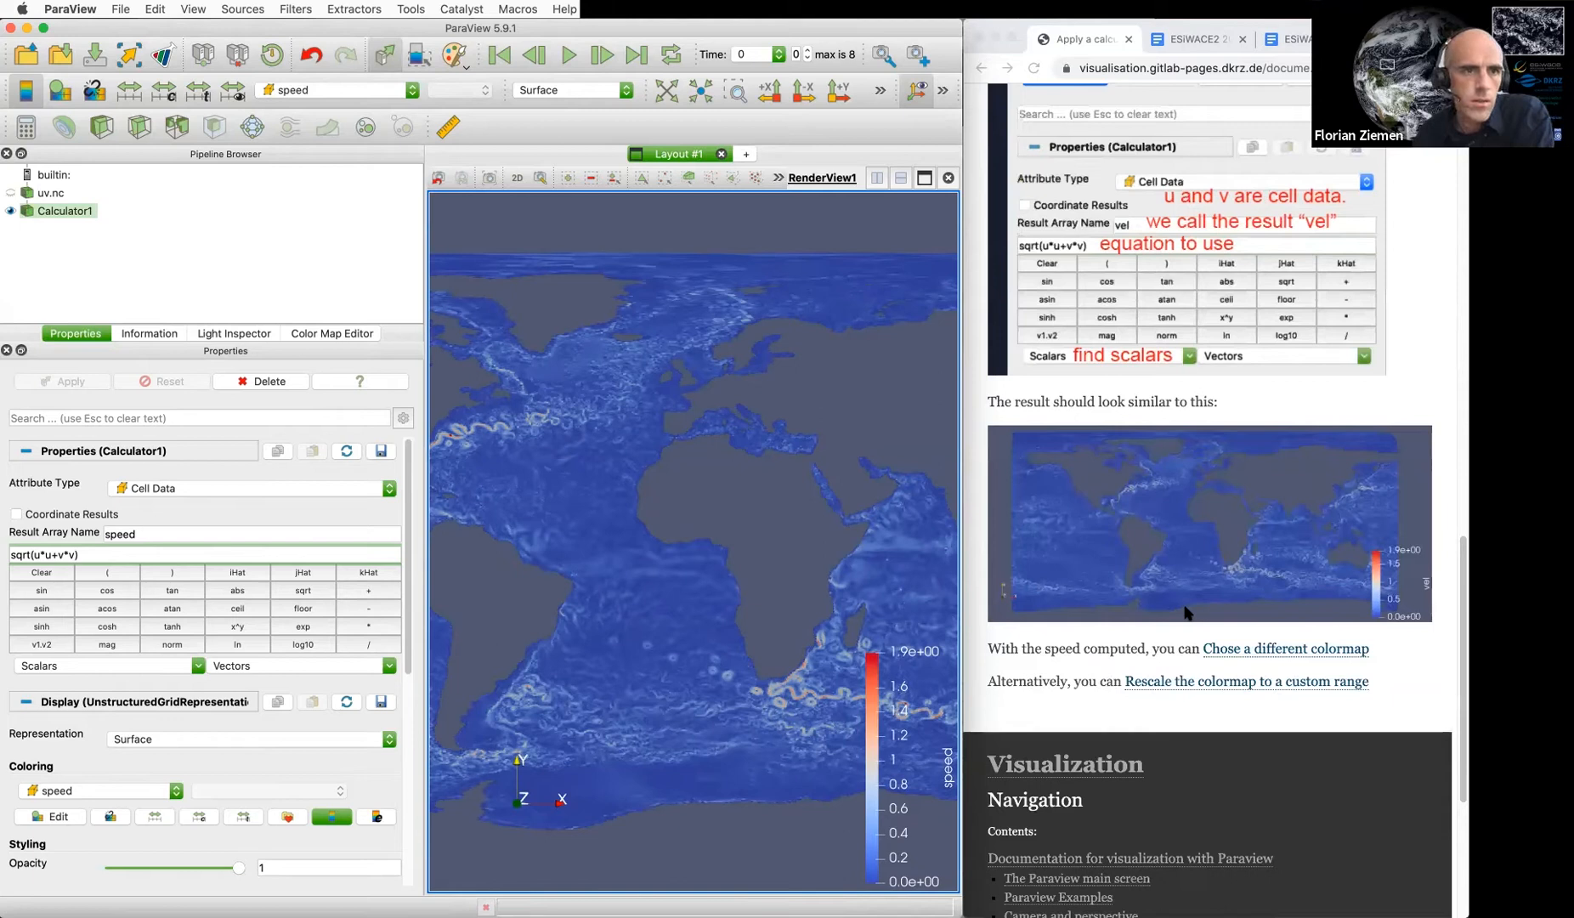
{"action": "left_click", "coordinate": [1254, 649]}
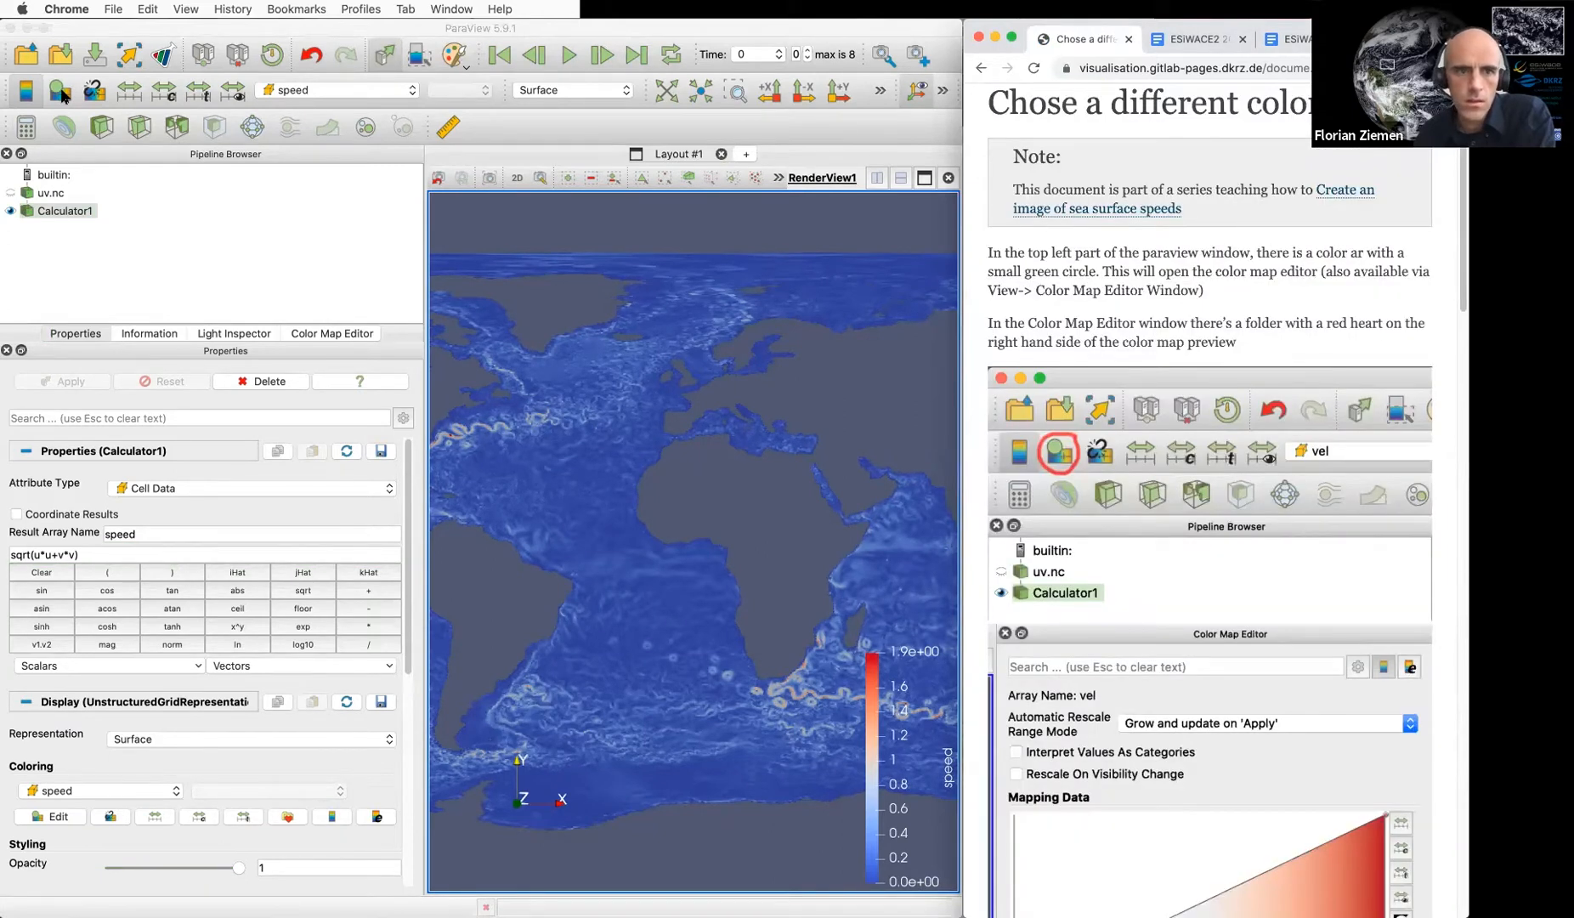
Consult the guide's preset instructions, filter the color map presets by bu, and apply BuGn to the speed array
{"action": "left_click", "coordinate": [329, 334]}
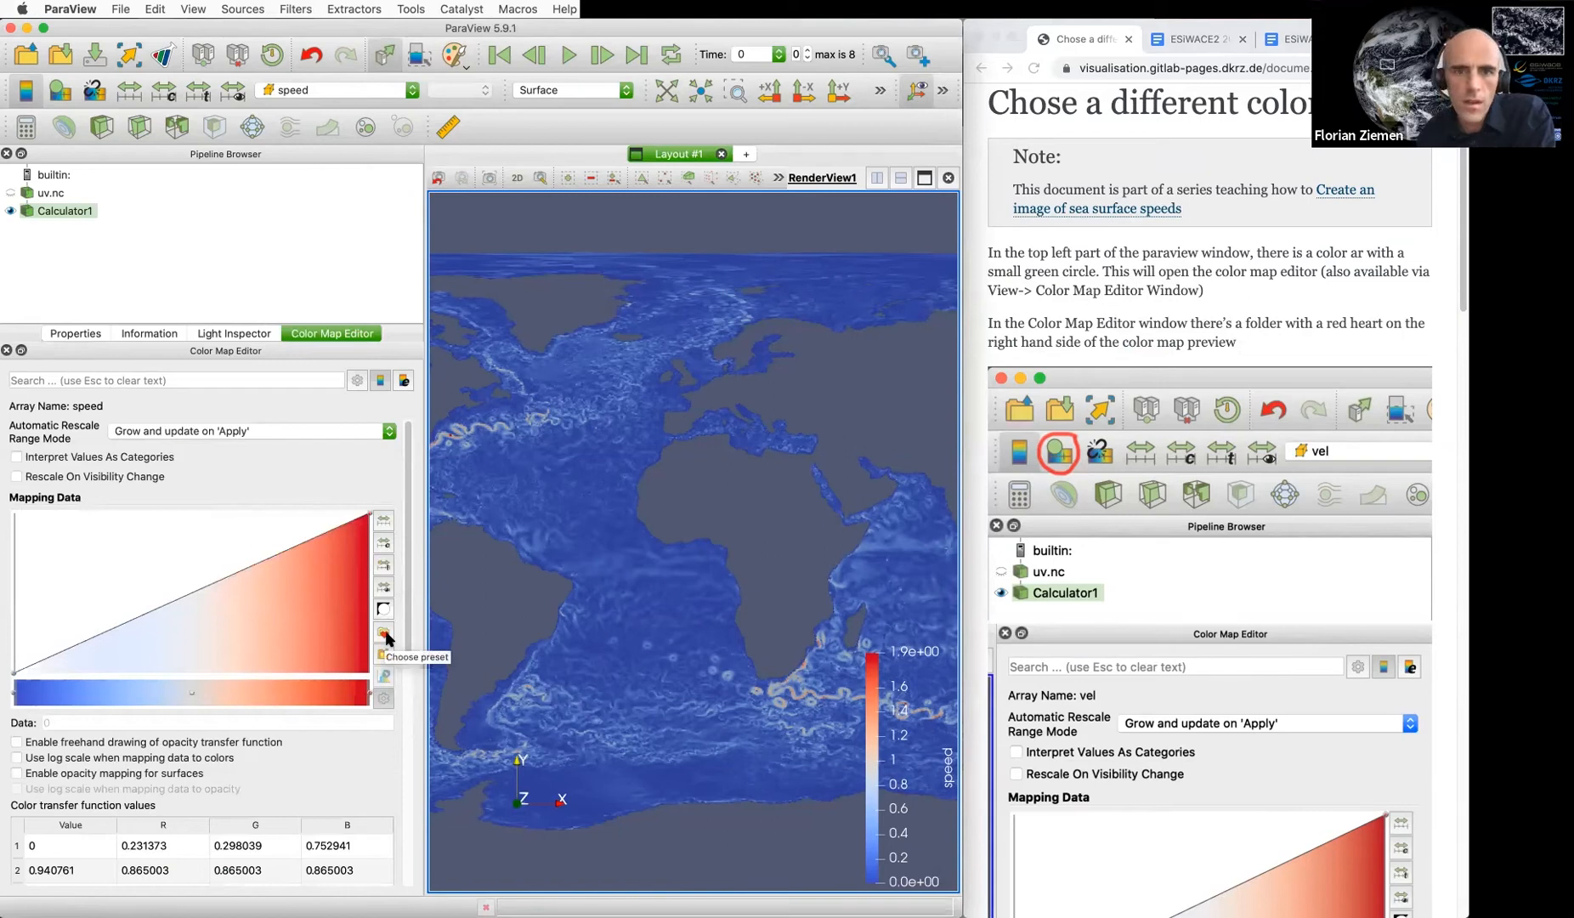
{"action": "left_click", "coordinate": [385, 635]}
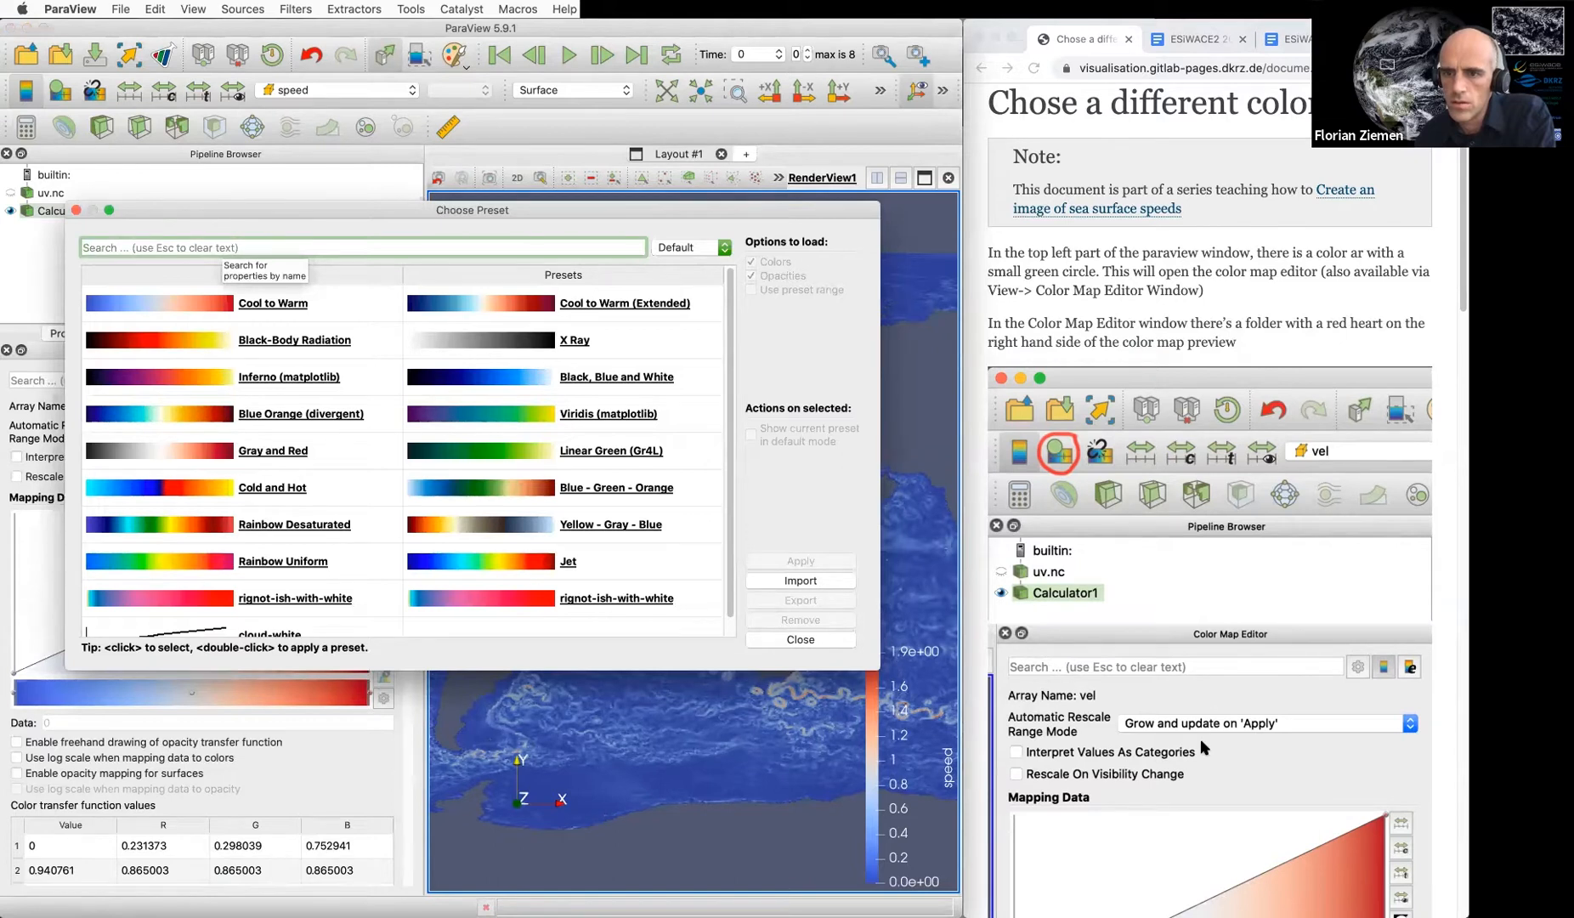
{"action": "scroll", "coordinate": [1200, 739], "scroll_direction": "down", "scroll_amount": 15}
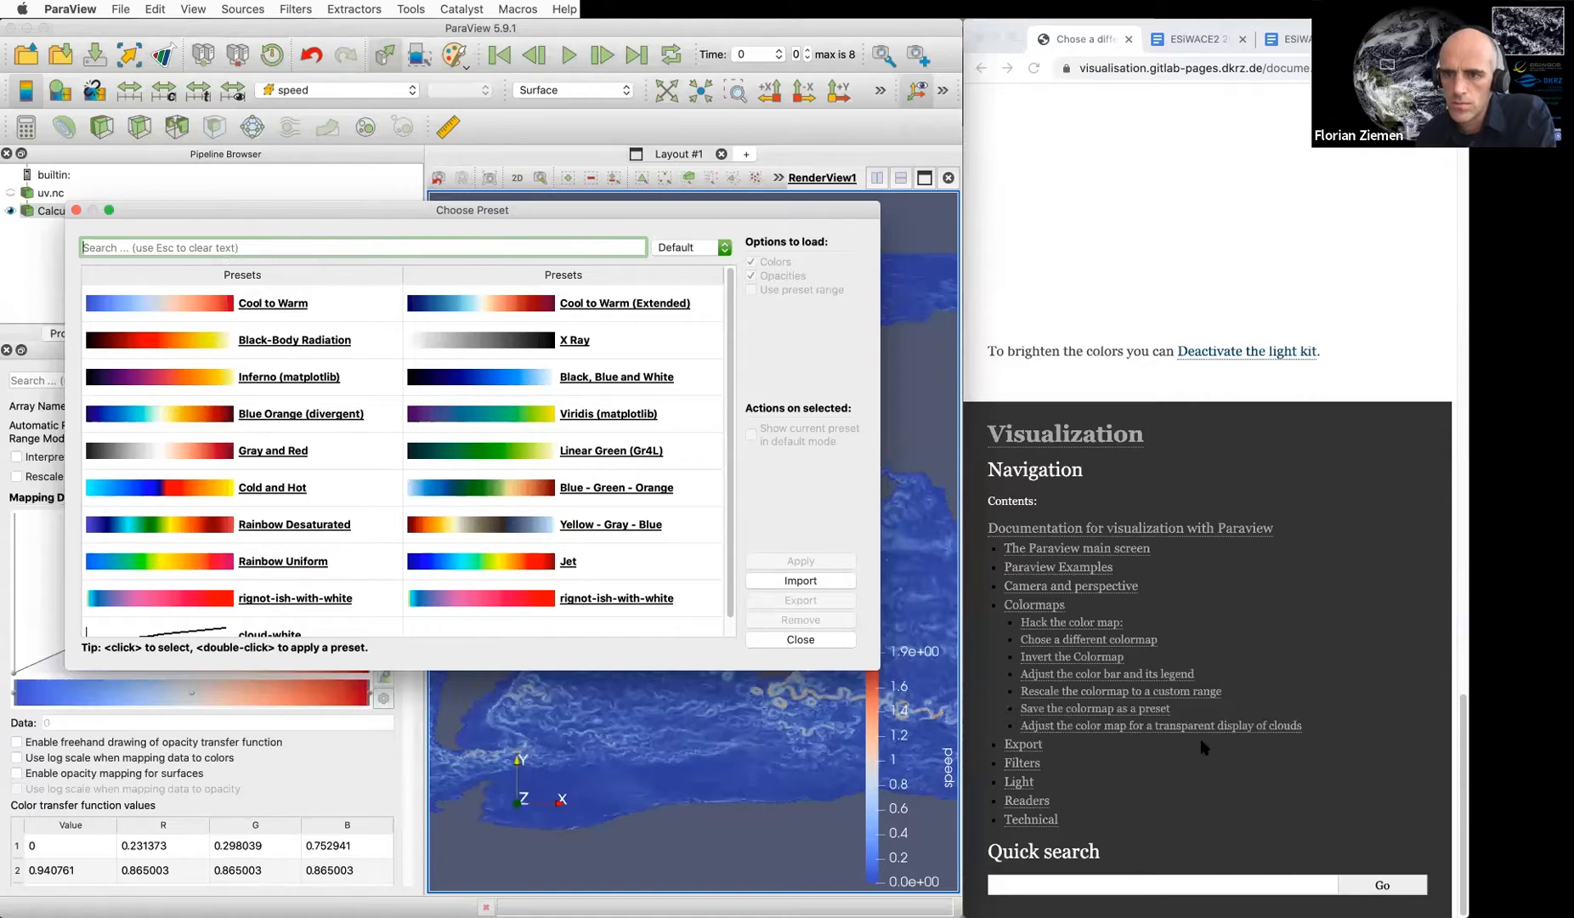
{"action": "scroll", "coordinate": [1200, 740], "scroll_direction": "up", "scroll_amount": 15}
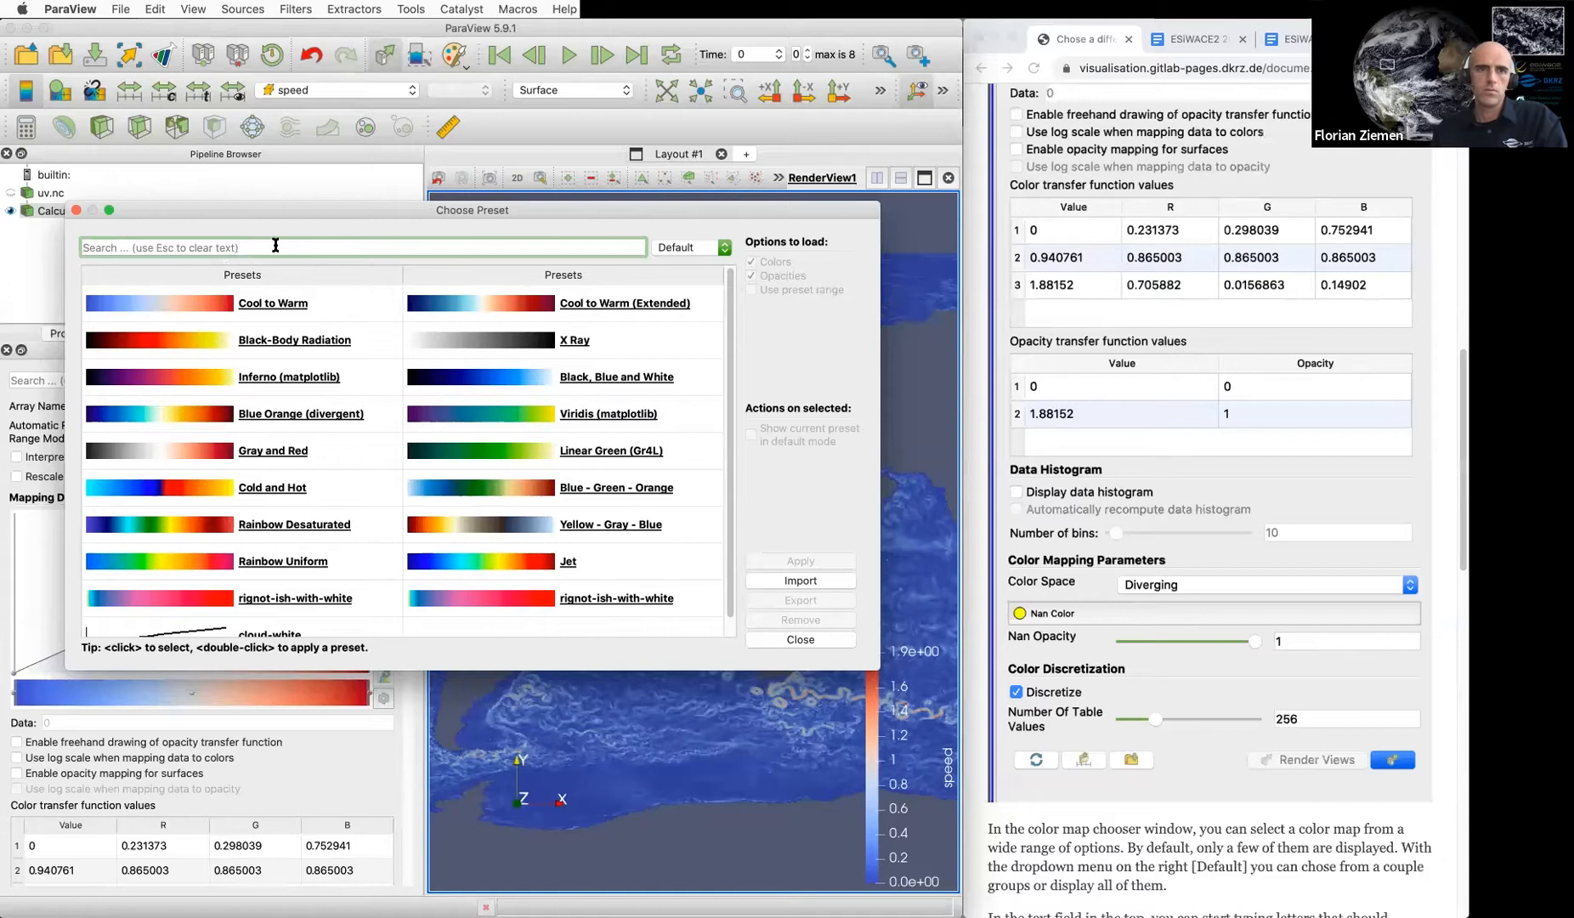
{"action": "scroll", "coordinate": [1200, 739], "scroll_direction": "down", "scroll_amount": 5}
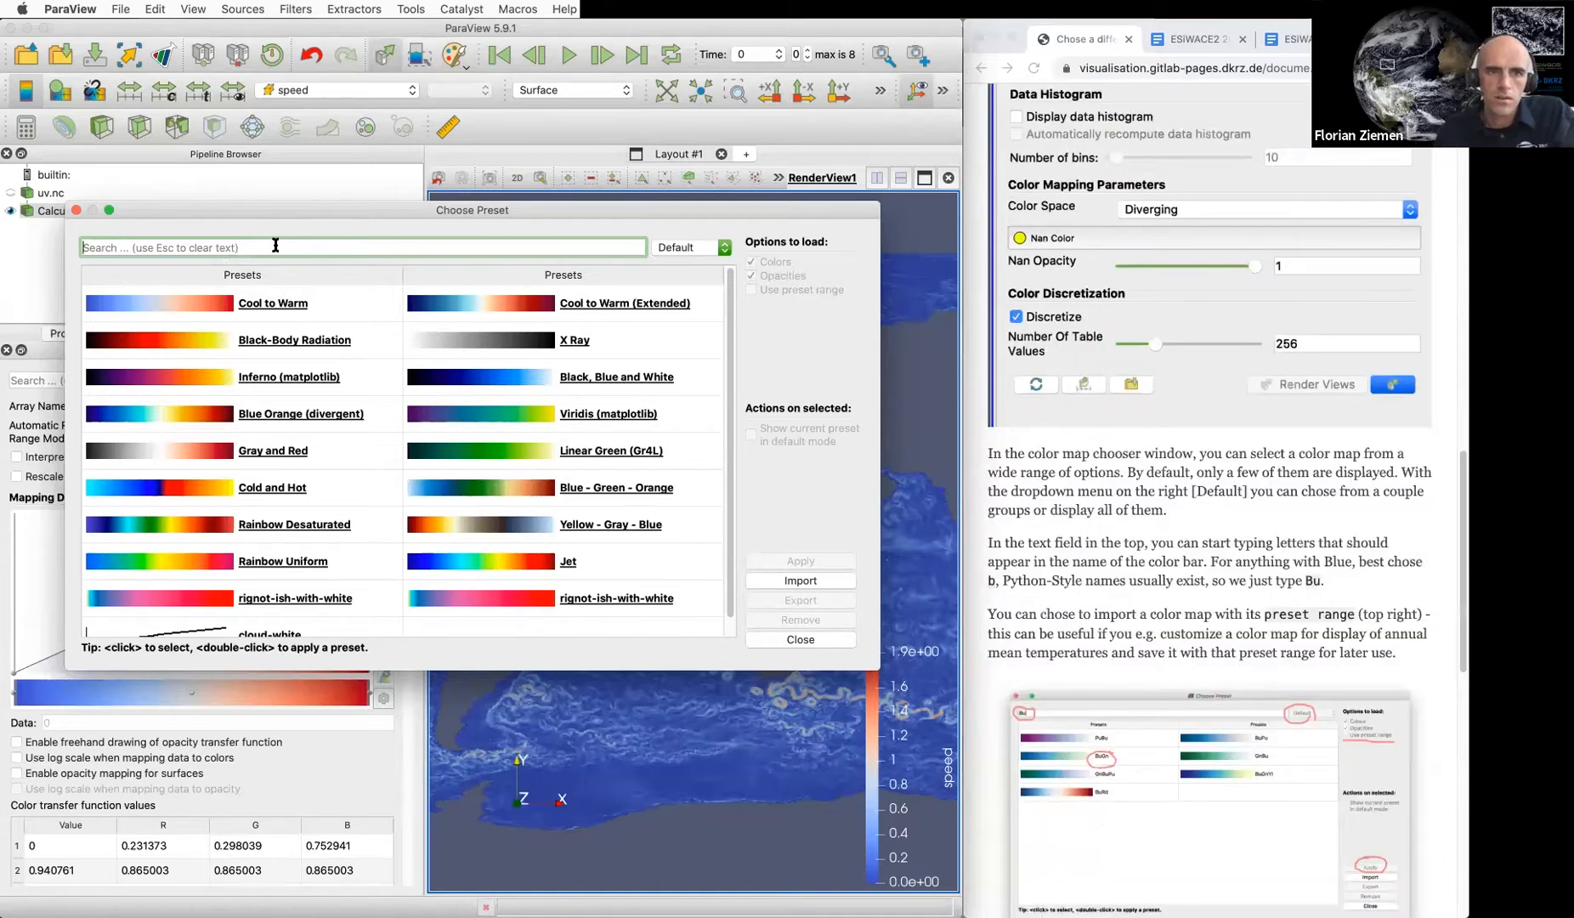
{"action": "type", "text": "b"}
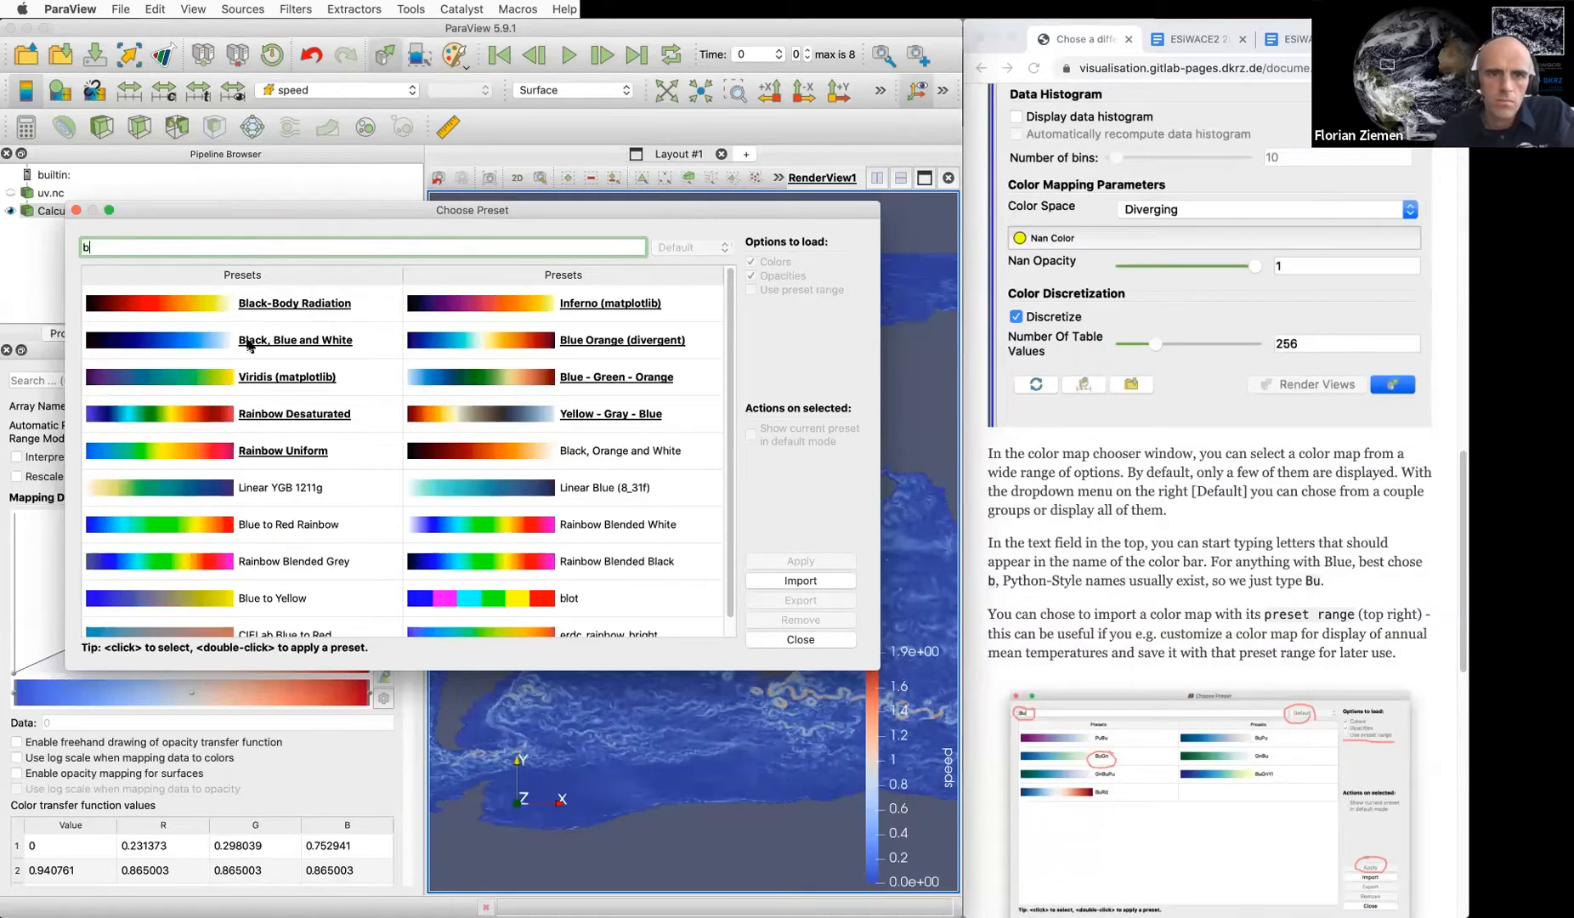
{"action": "type", "text": "u"}
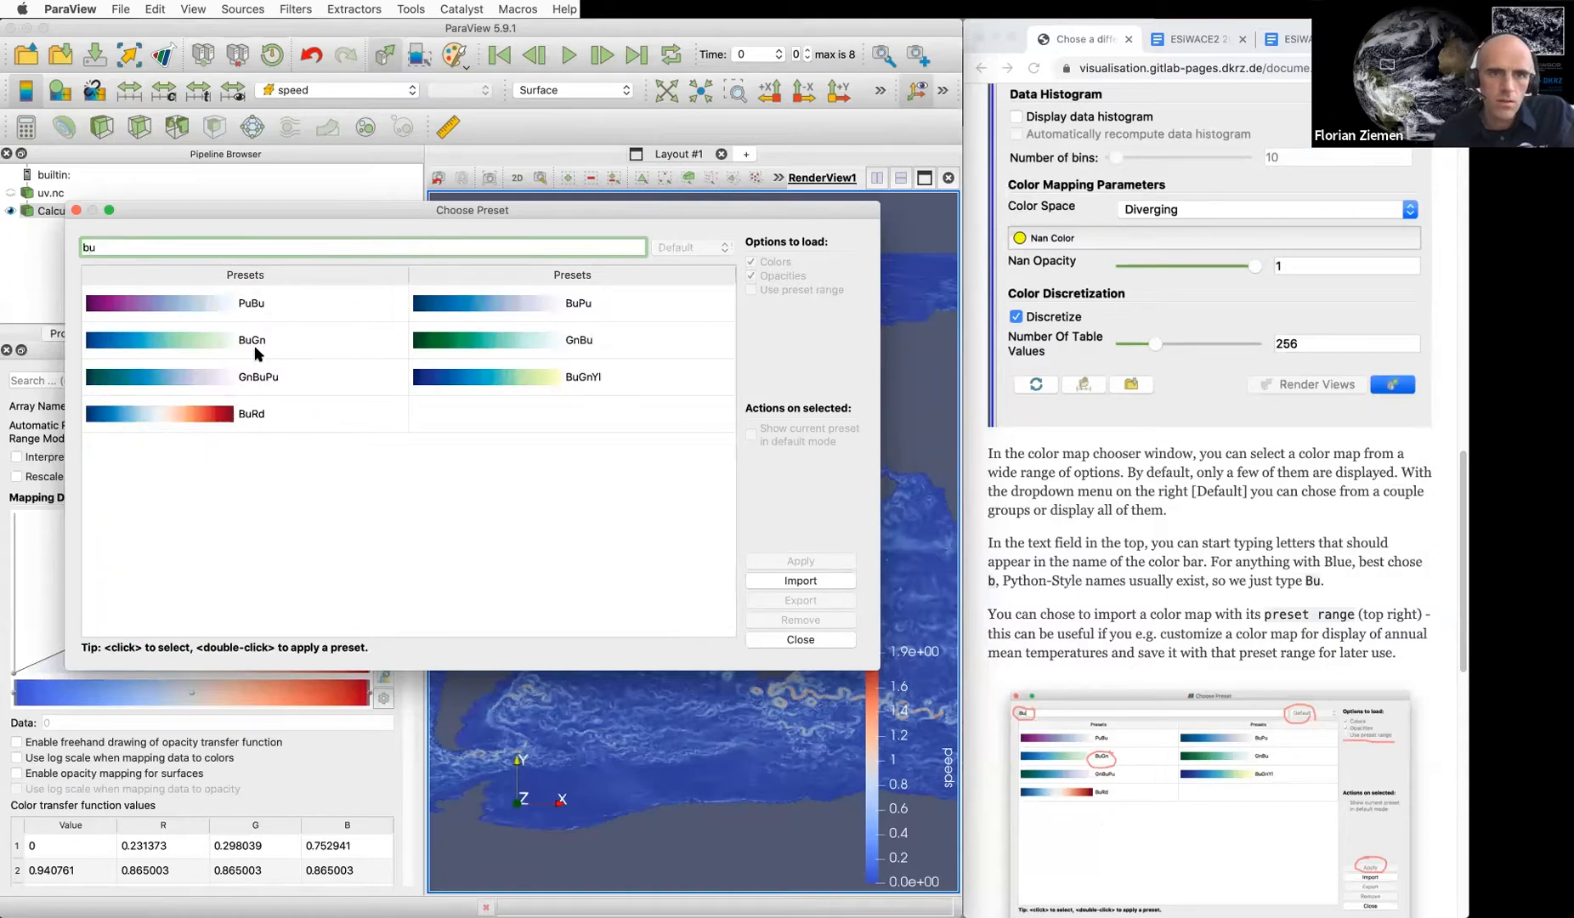
{"action": "left_click", "coordinate": [255, 346]}
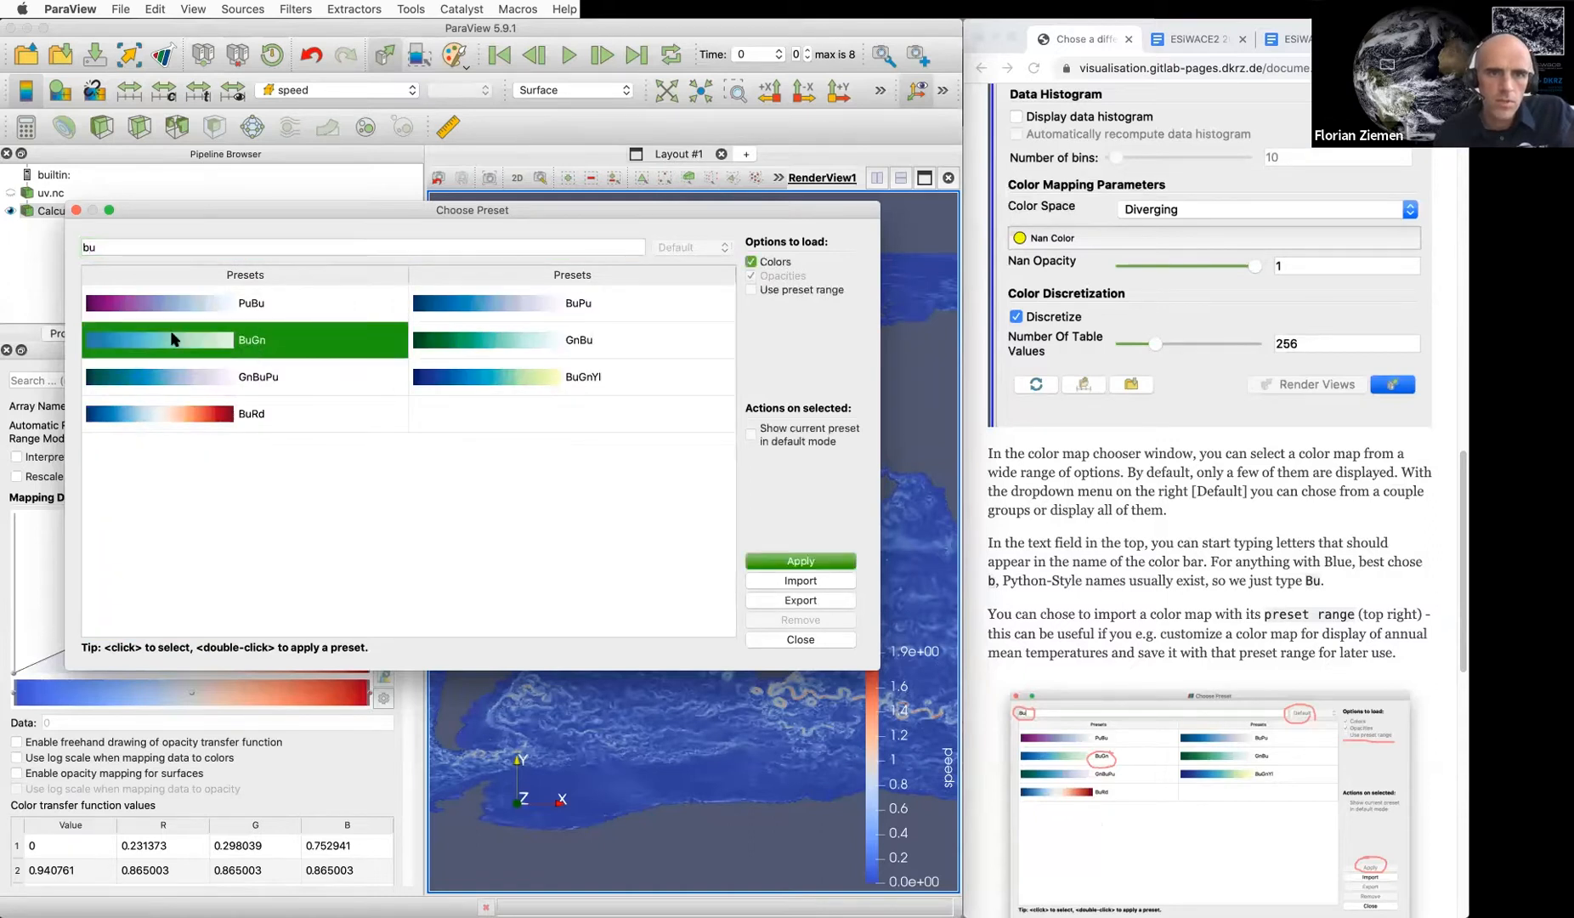
{"action": "left_click", "coordinate": [806, 562]}
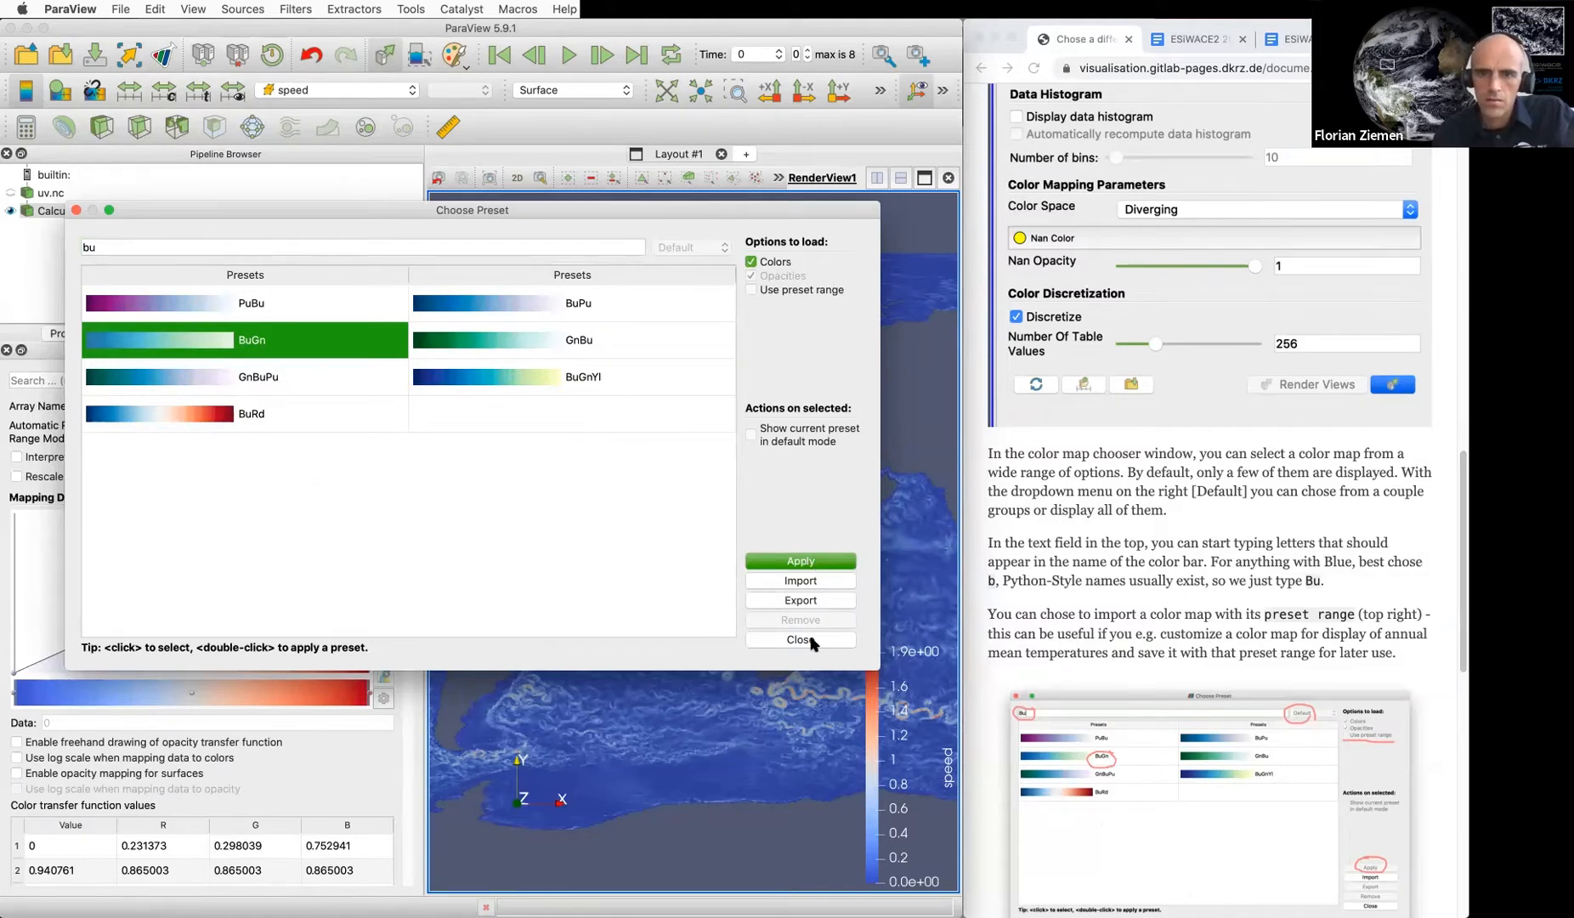
{"action": "left_click", "coordinate": [811, 643]}
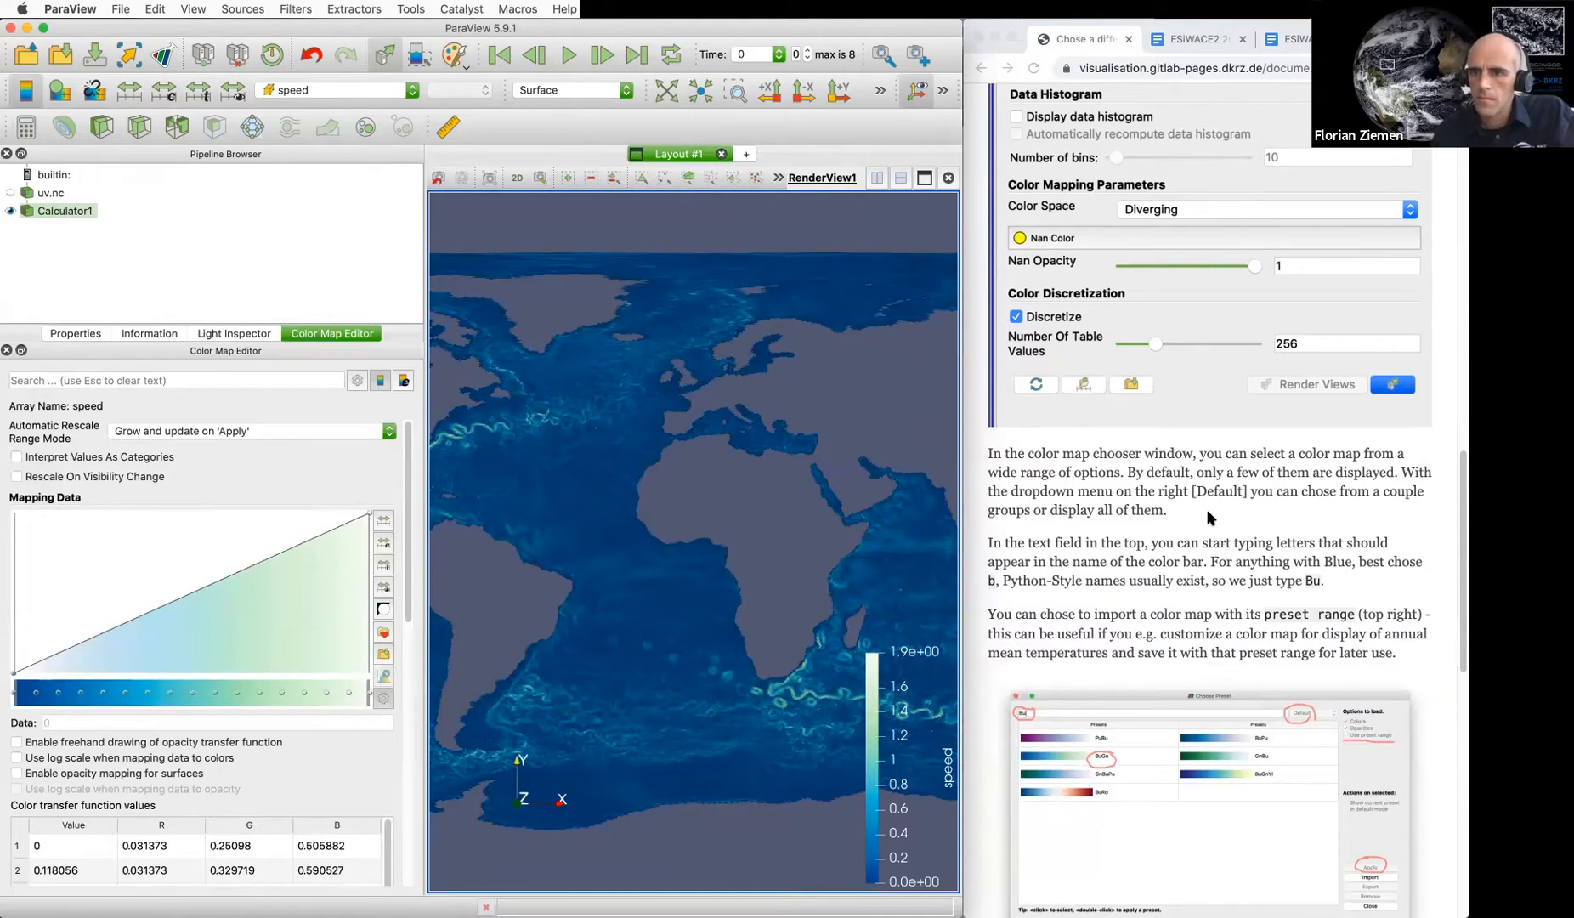
Read to the end of the colormap guide and open the linked guide on rescaling the colormap to a custom range
{"action": "scroll", "coordinate": [1190, 638], "scroll_direction": "down", "scroll_amount": 5}
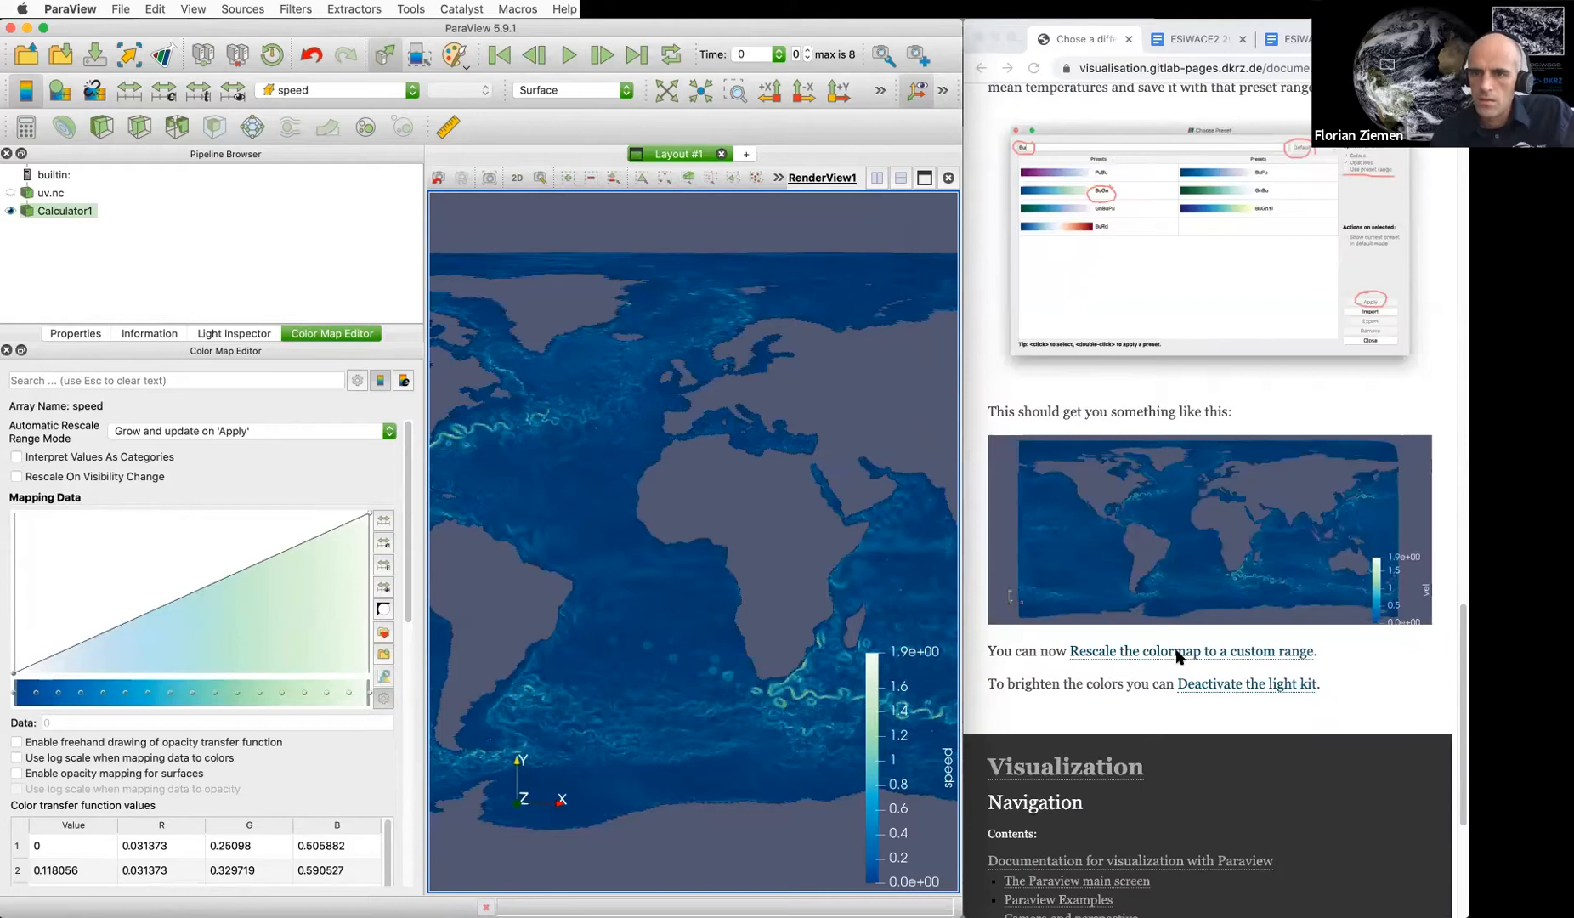
{"action": "left_click", "coordinate": [1133, 652]}
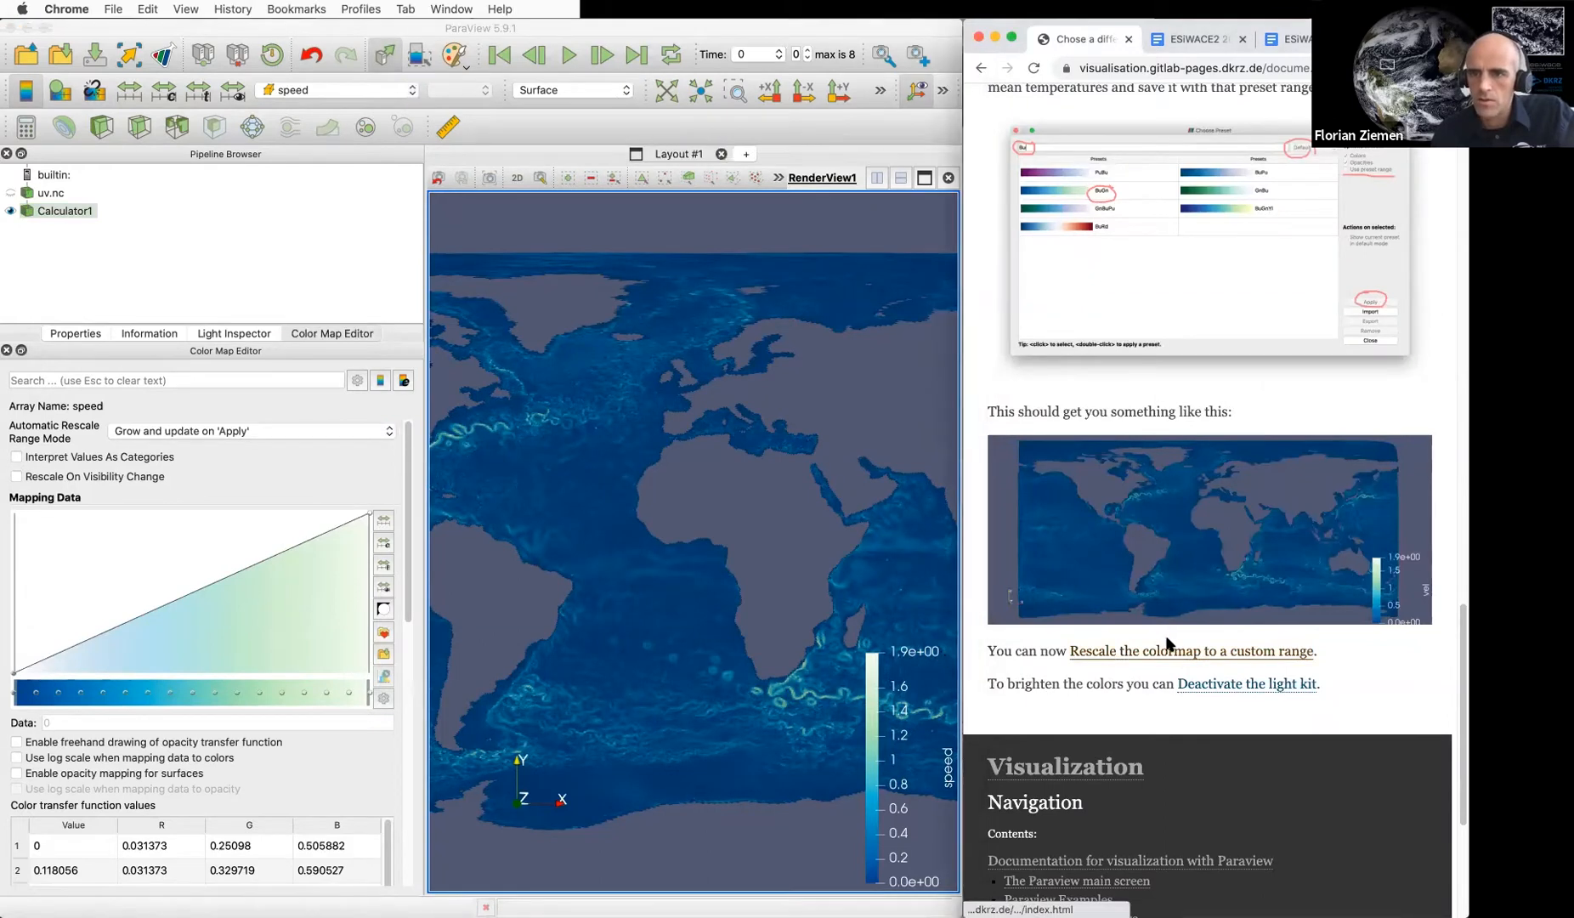
{"action": "left_click", "coordinate": [1167, 644]}
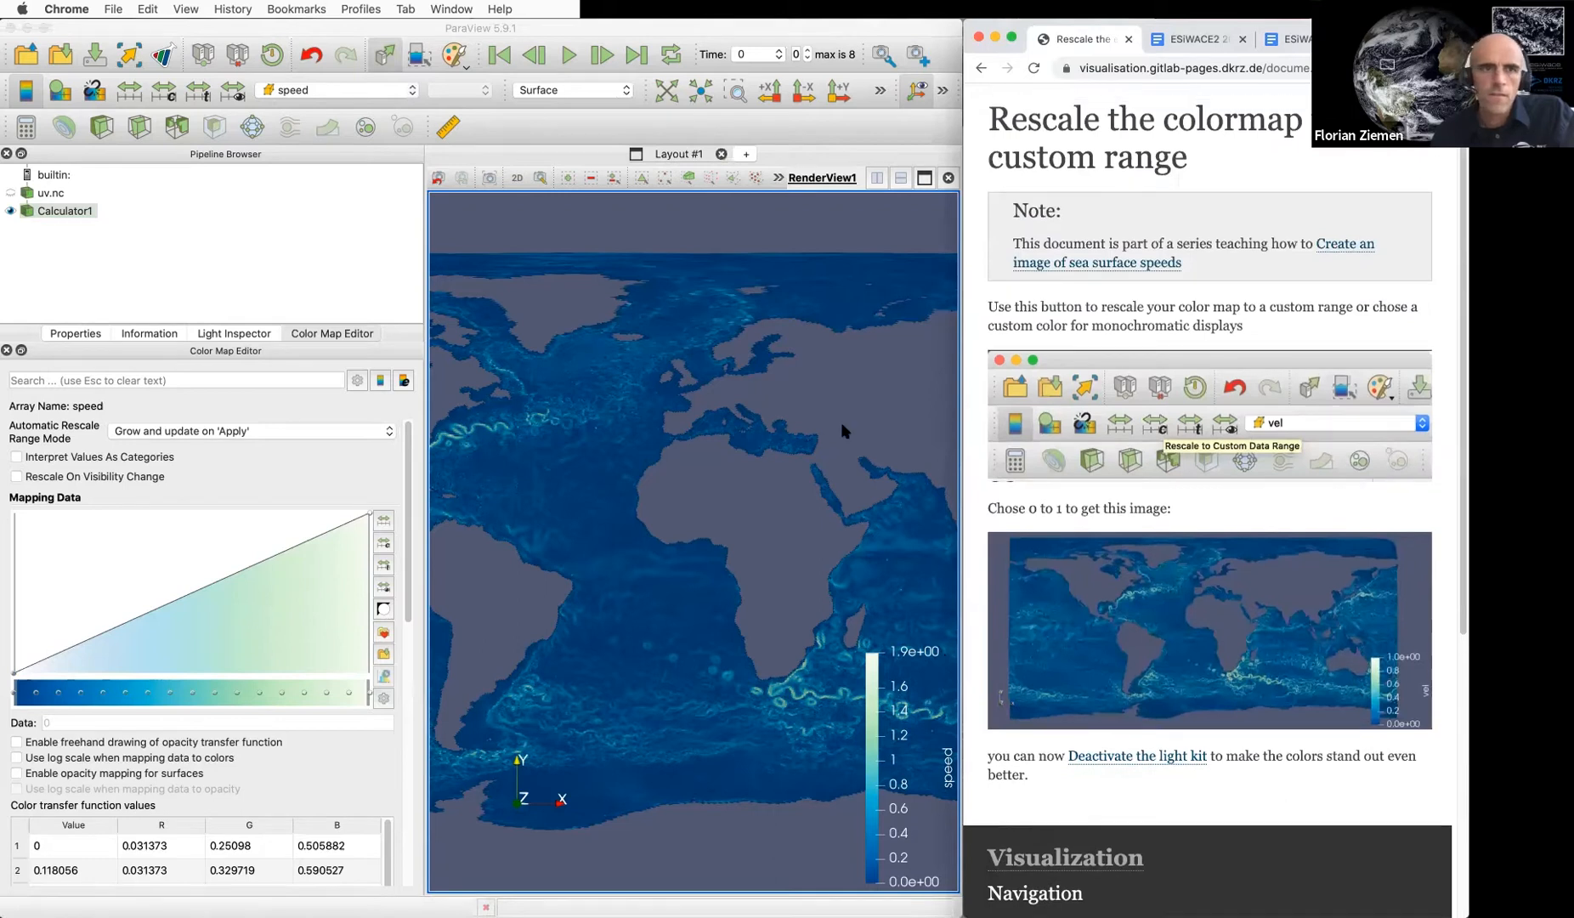
Rescale the speed color map to a custom range of 0 to 1 with automatic rescaling disabled
{"action": "left_click", "coordinate": [164, 94]}
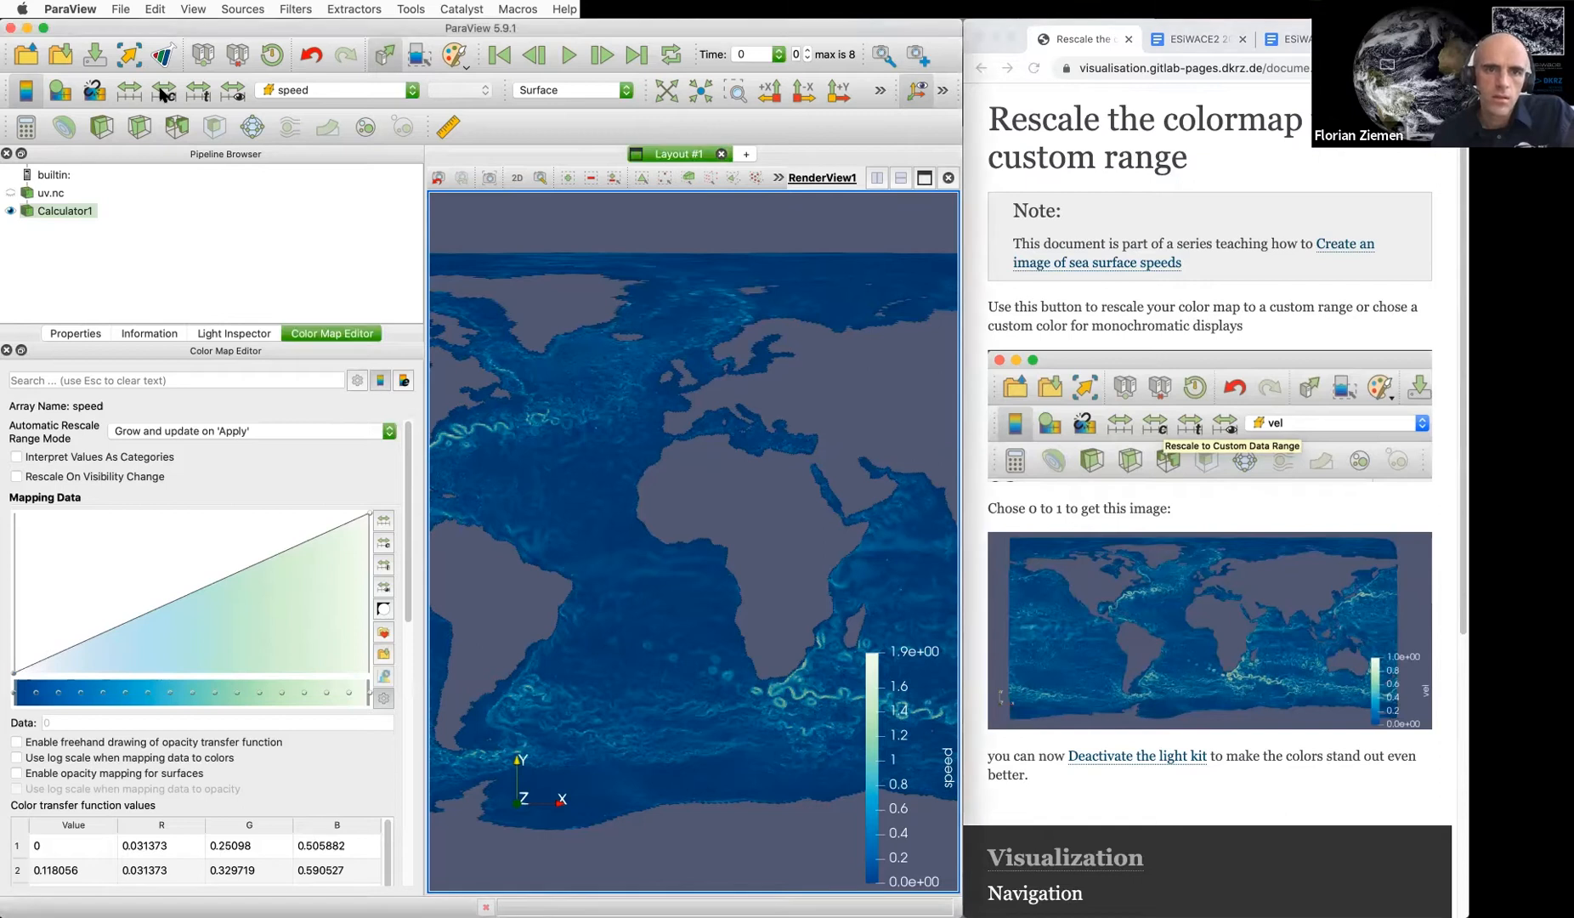
{"action": "left_click", "coordinate": [163, 91]}
{"action": "double_click", "coordinate": [541, 425]}
{"action": "type", "text": "1"}
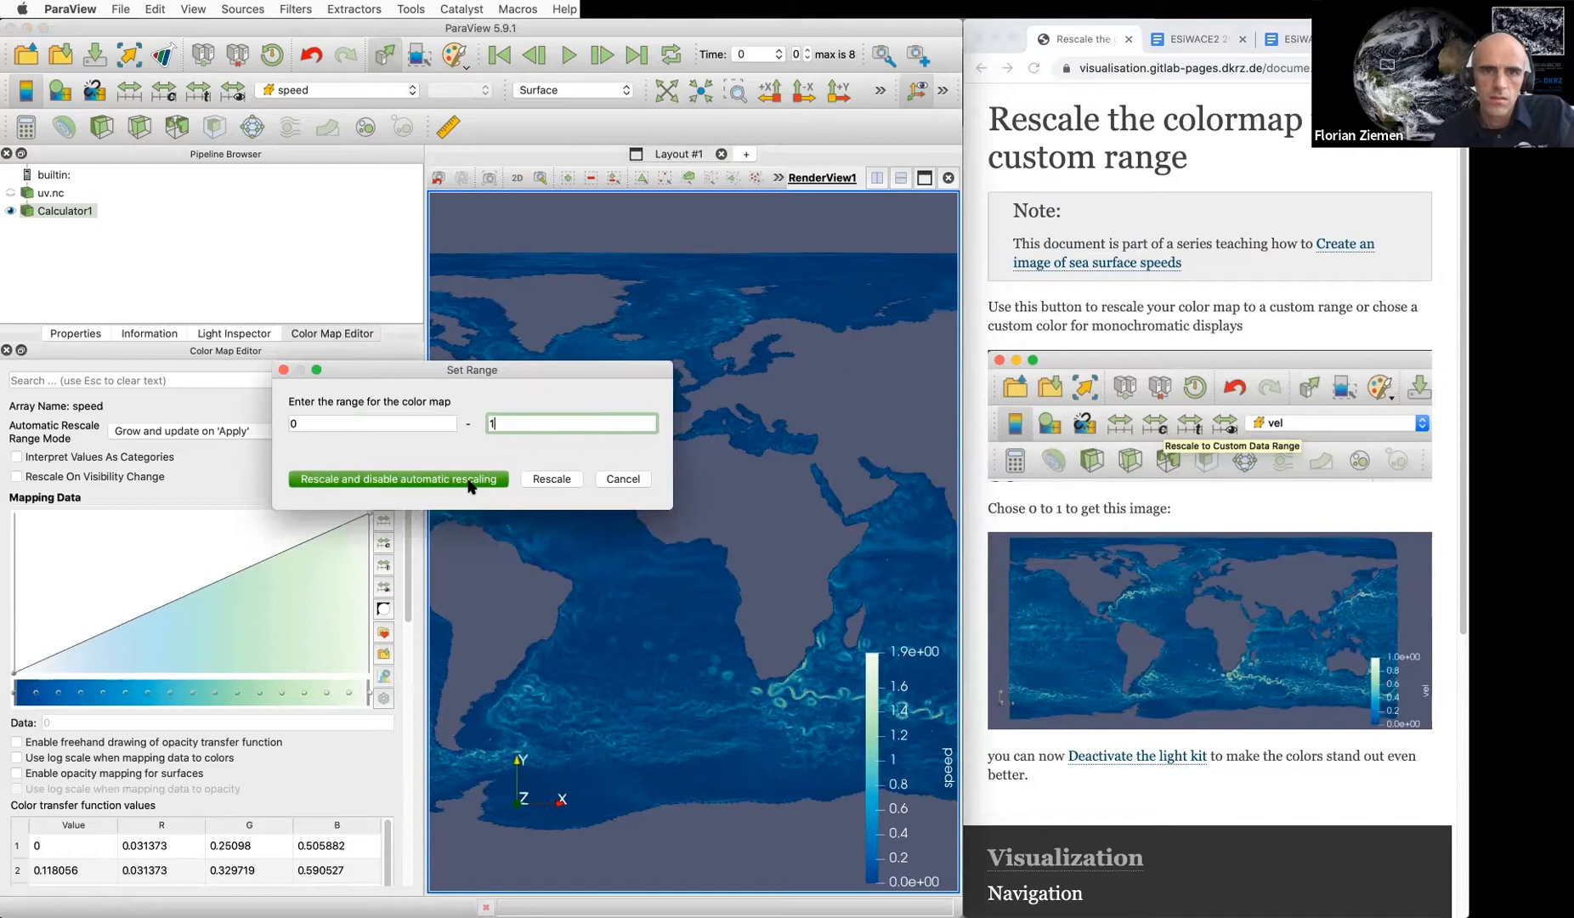
{"action": "left_click", "coordinate": [469, 480]}
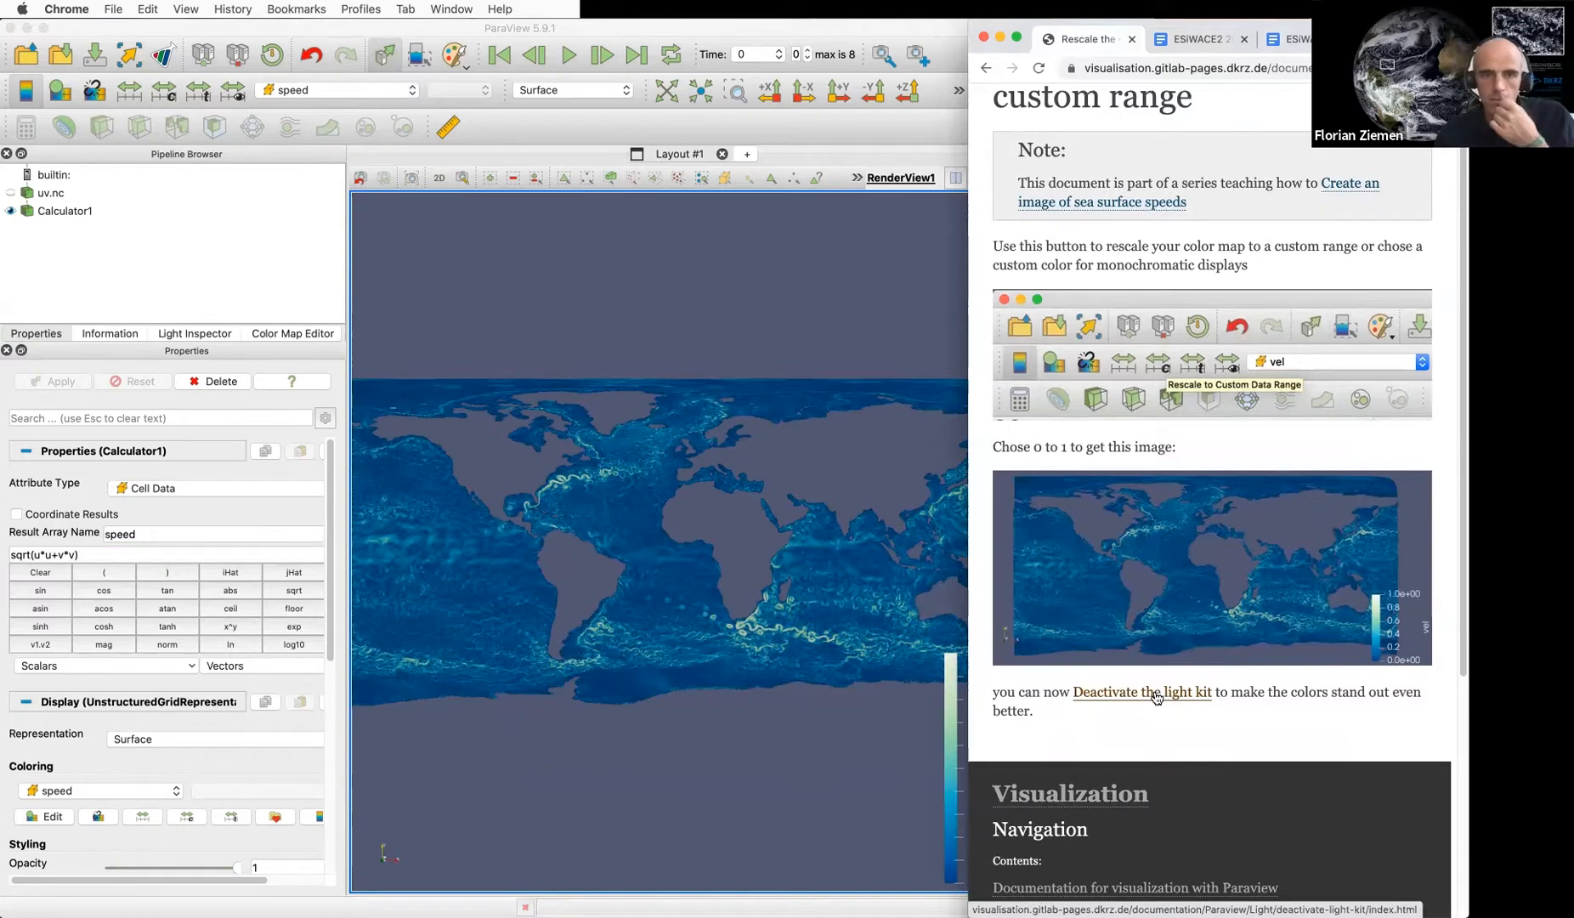
Change the projection of the uv.nc source to Spherical Projection
{"action": "left_click", "coordinate": [49, 338]}
{"action": "left_click", "coordinate": [51, 193]}
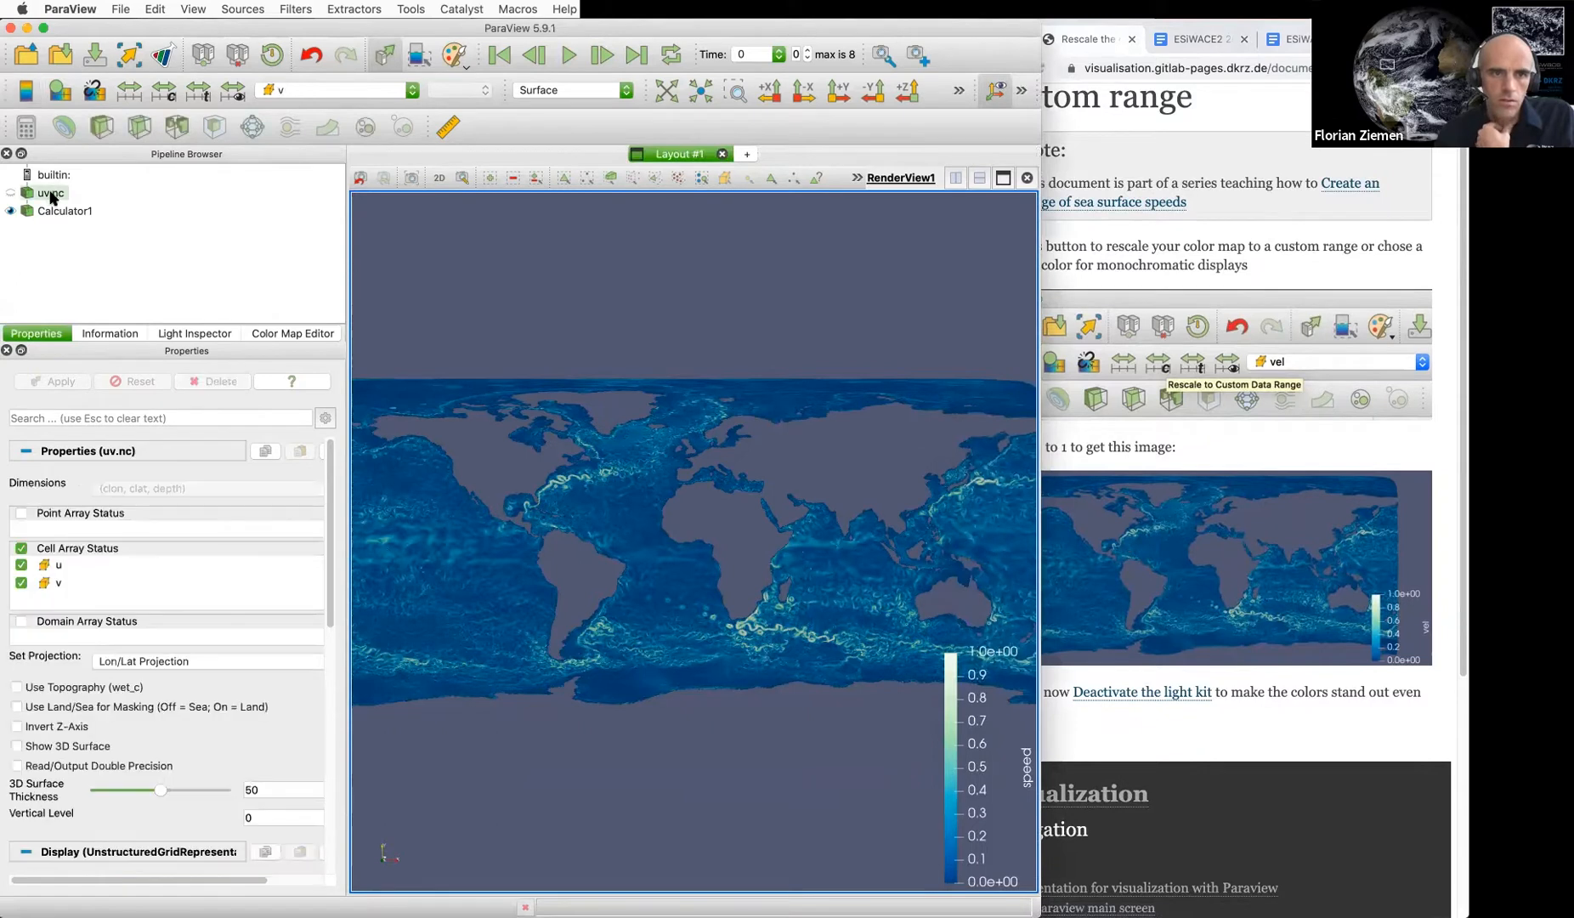
{"action": "left_click", "coordinate": [174, 662]}
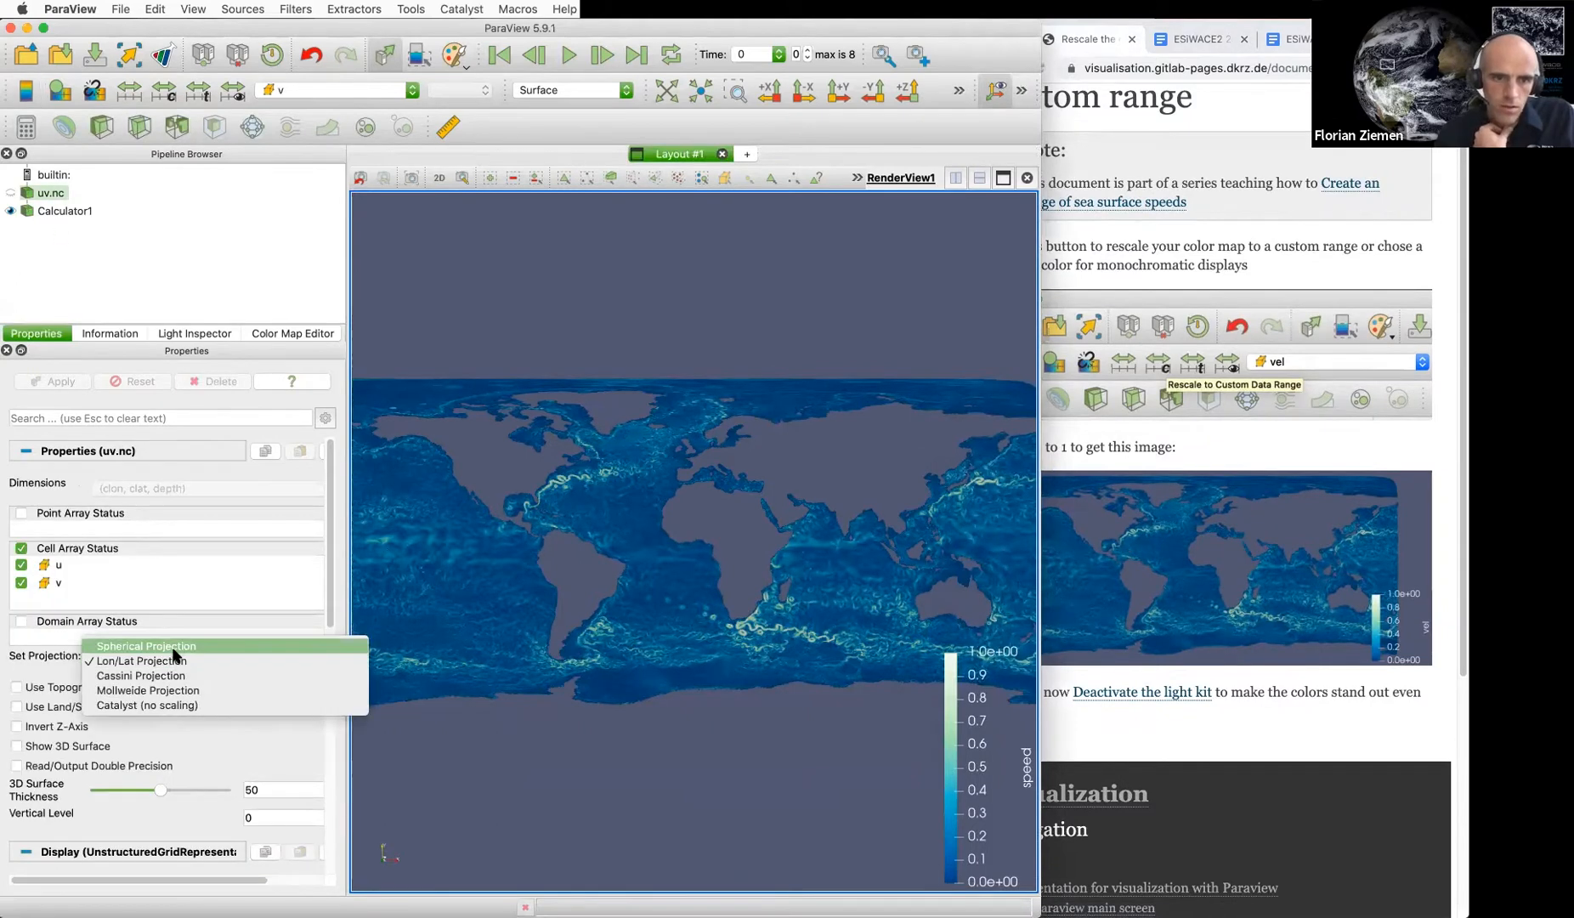
{"action": "left_click", "coordinate": [52, 659]}
{"action": "left_click", "coordinate": [92, 660]}
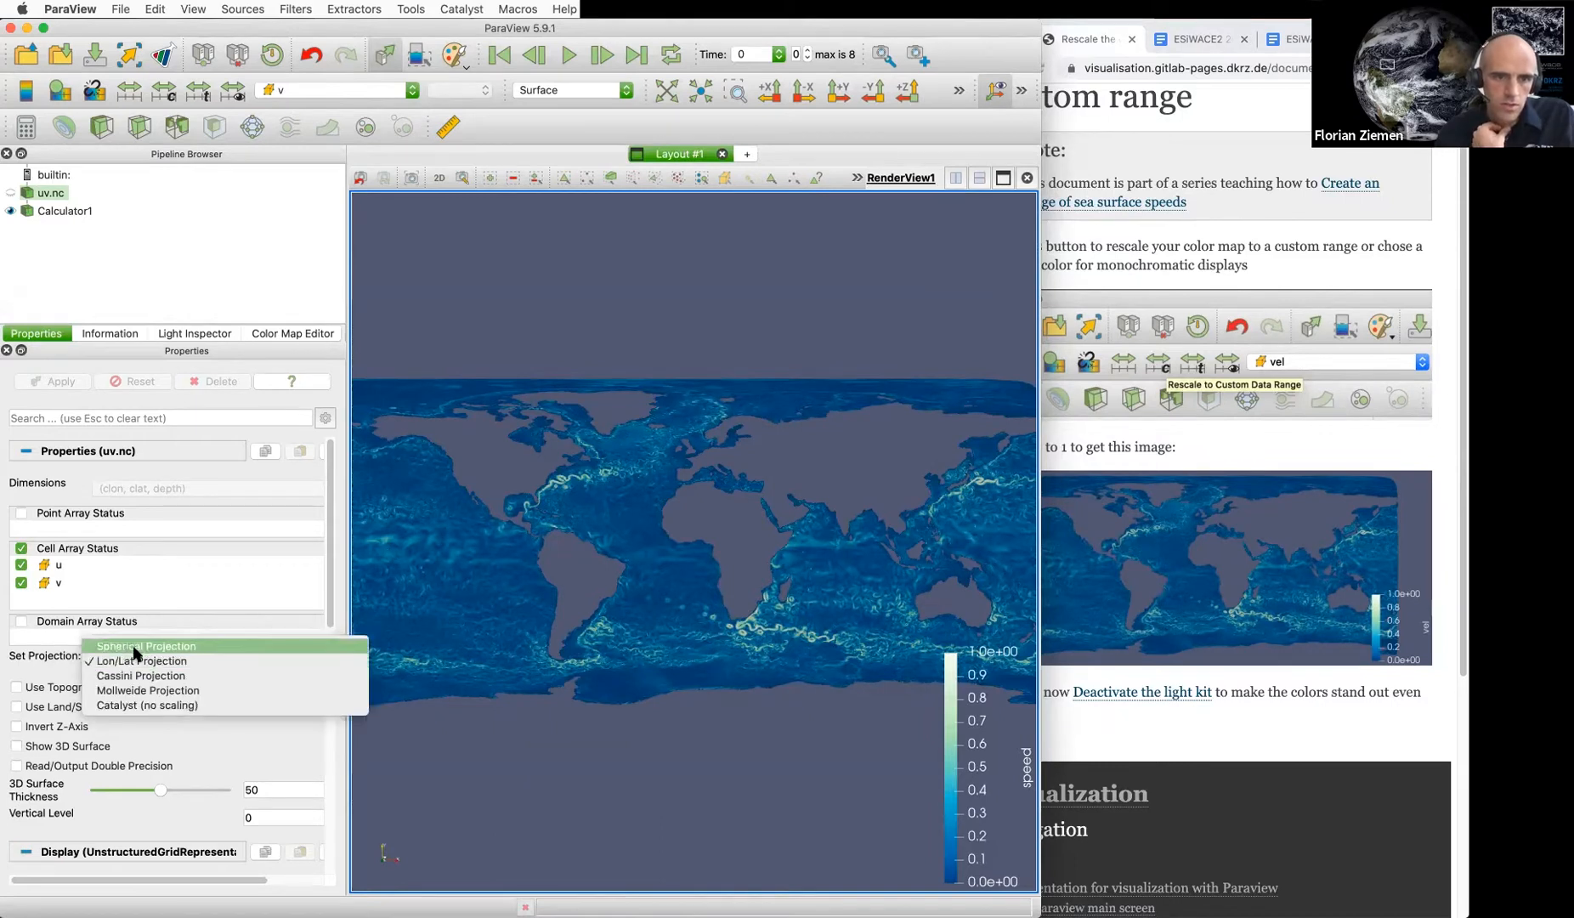
{"action": "left_click", "coordinate": [136, 643]}
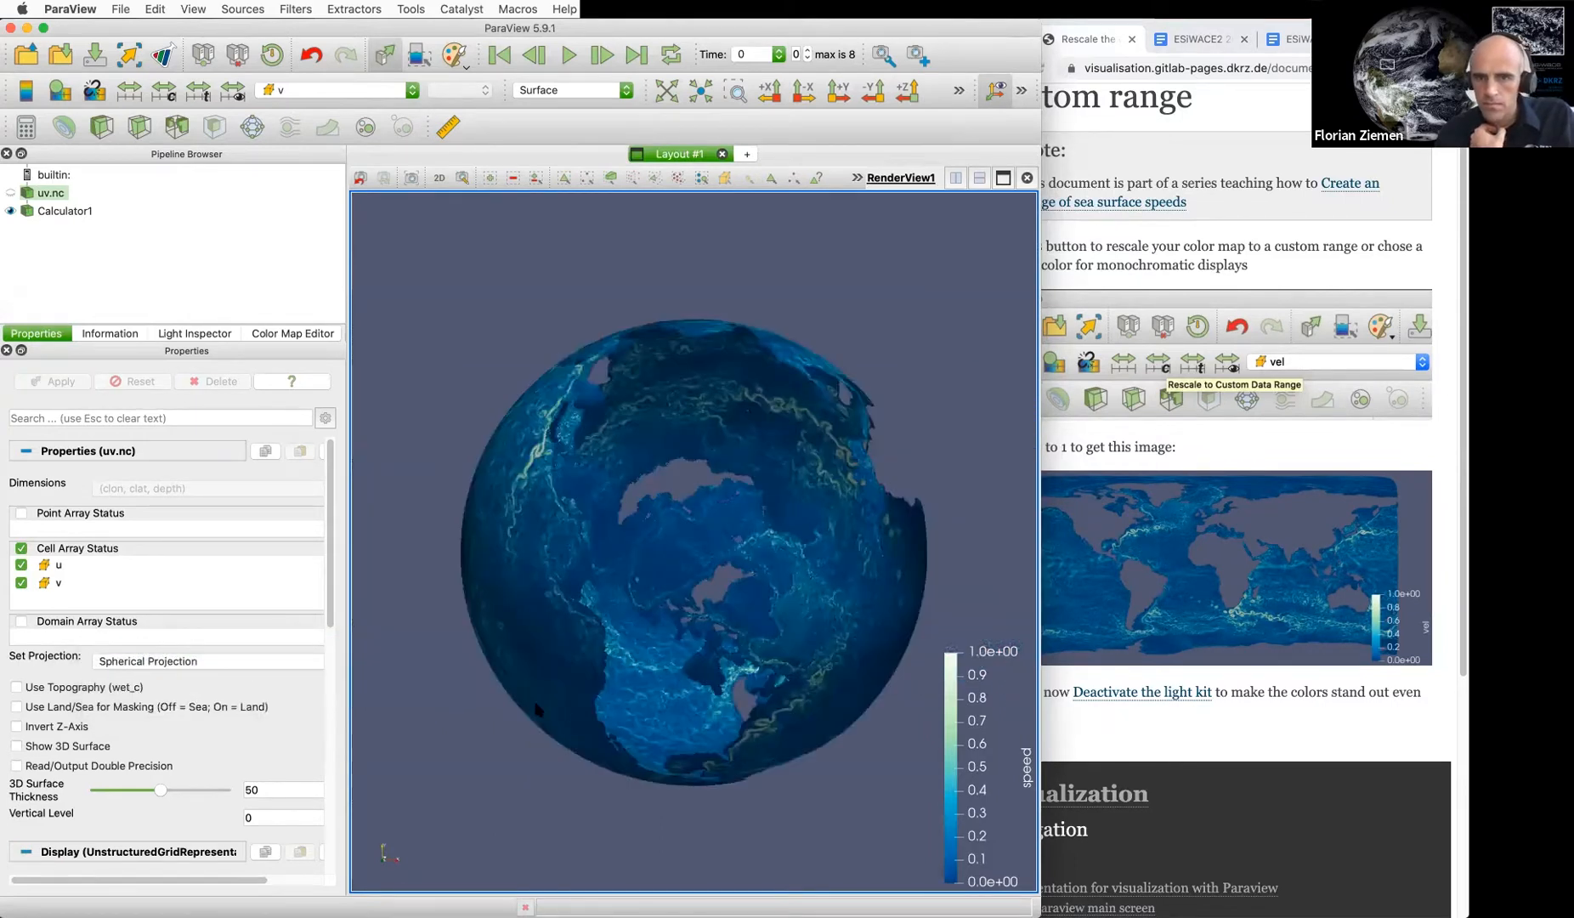
Rotate the globe to show the Pacific and deactivate the light kit in the Light Inspector, comparing the lighting on and off
{"action": "left_click_drag", "start_coordinate": [677, 707], "coordinate": [801, 599]}
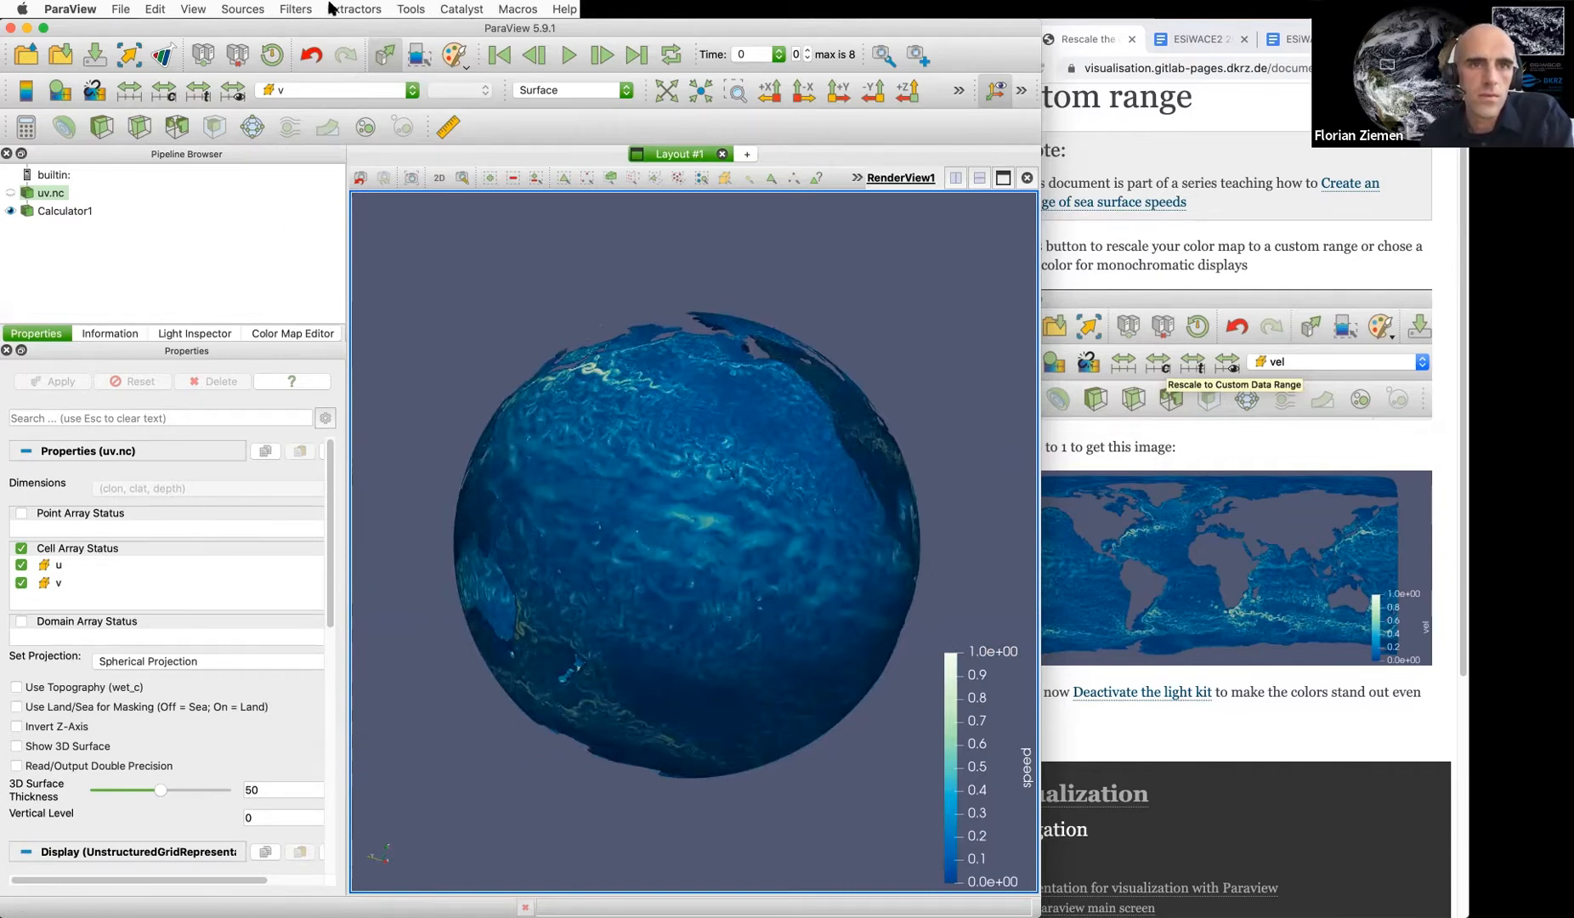
{"action": "left_click", "coordinate": [195, 9]}
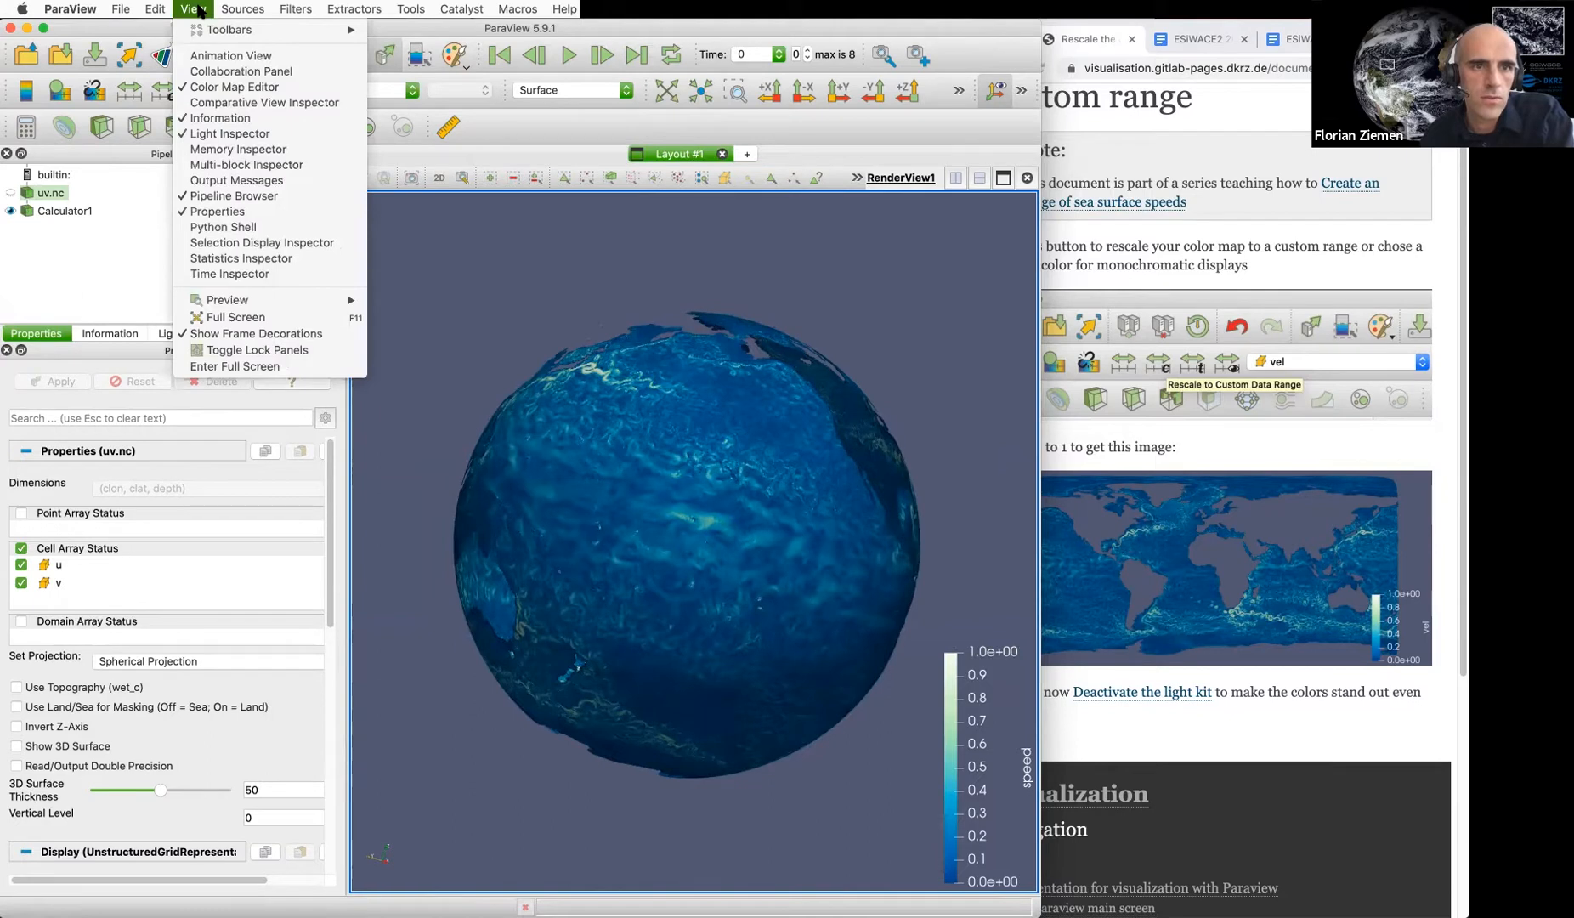
{"action": "left_click", "coordinate": [280, 139]}
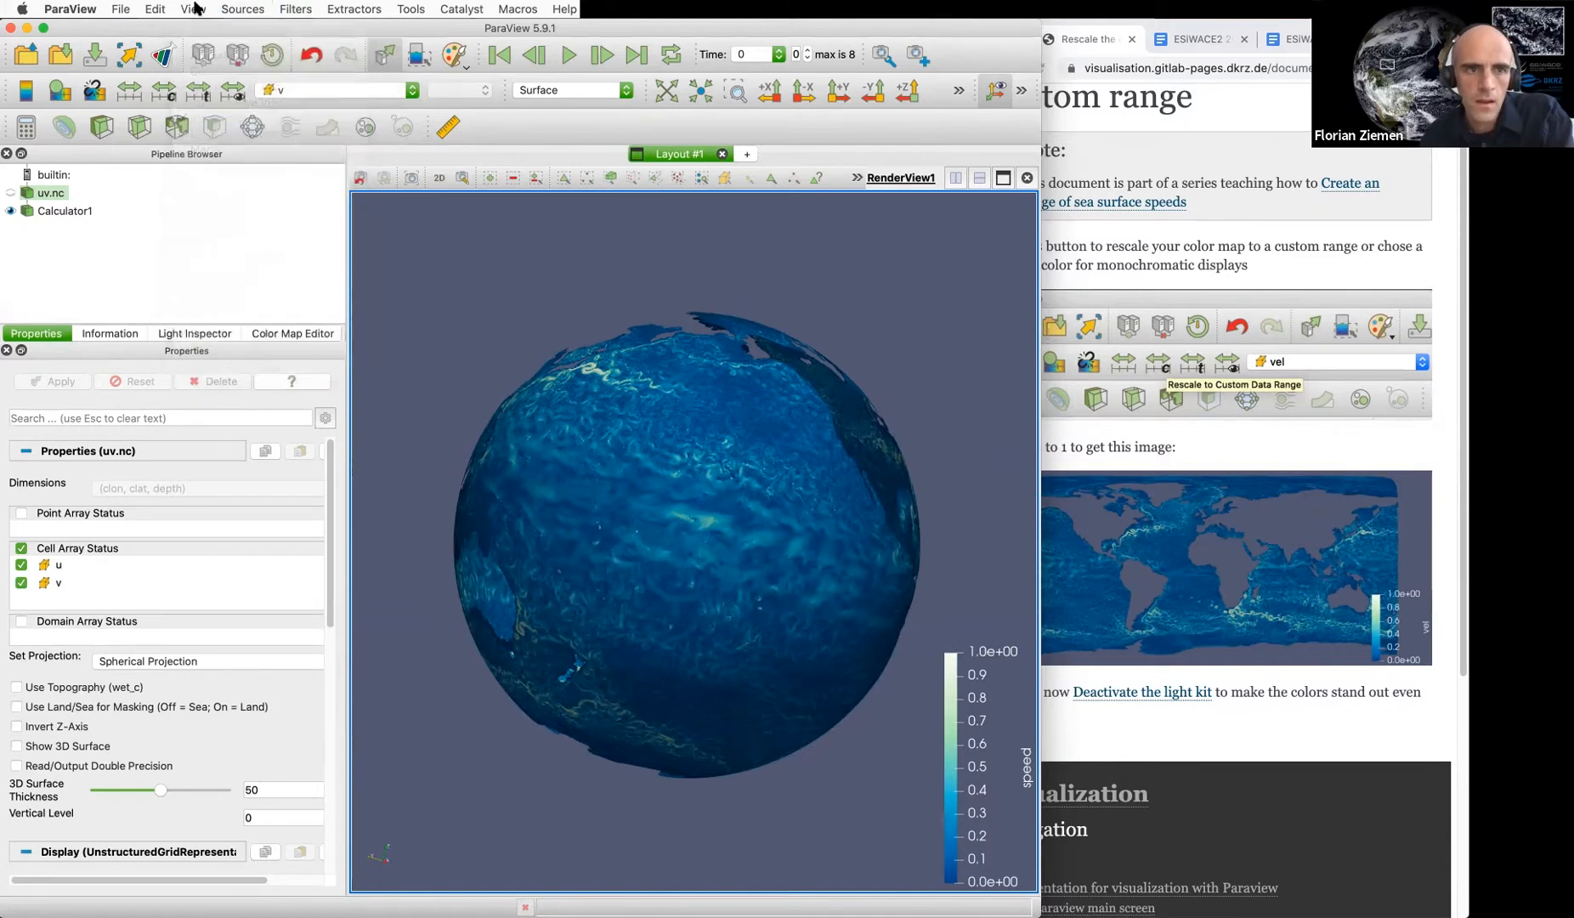
{"action": "left_click", "coordinate": [183, 333]}
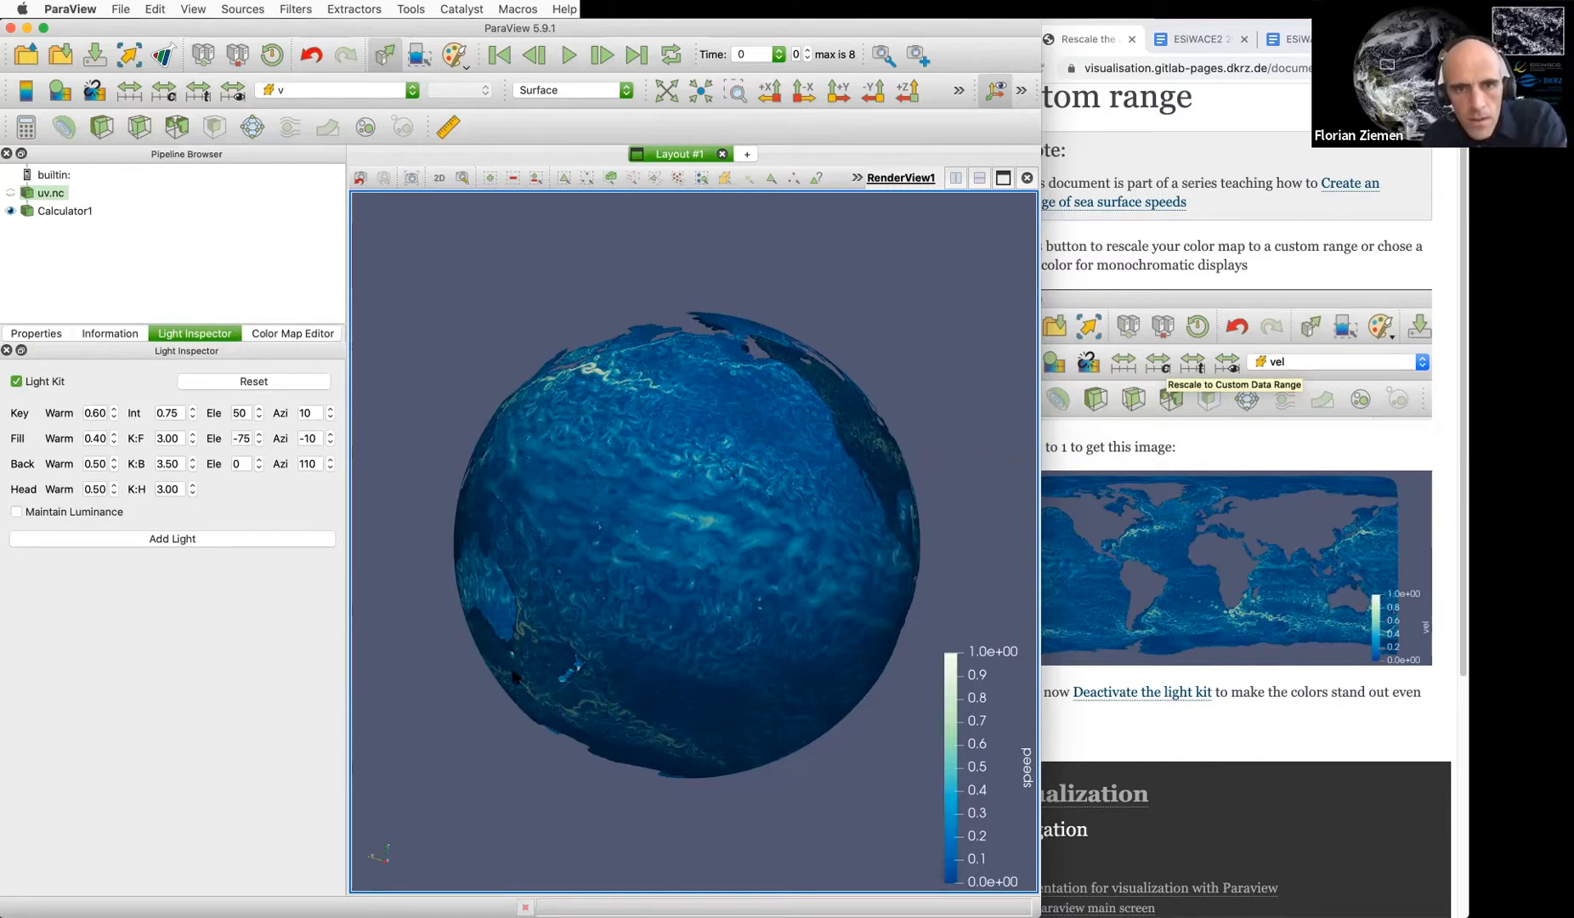
{"action": "left_click_drag", "start_coordinate": [514, 677], "coordinate": [543, 683]}
{"action": "left_click", "coordinate": [17, 382]}
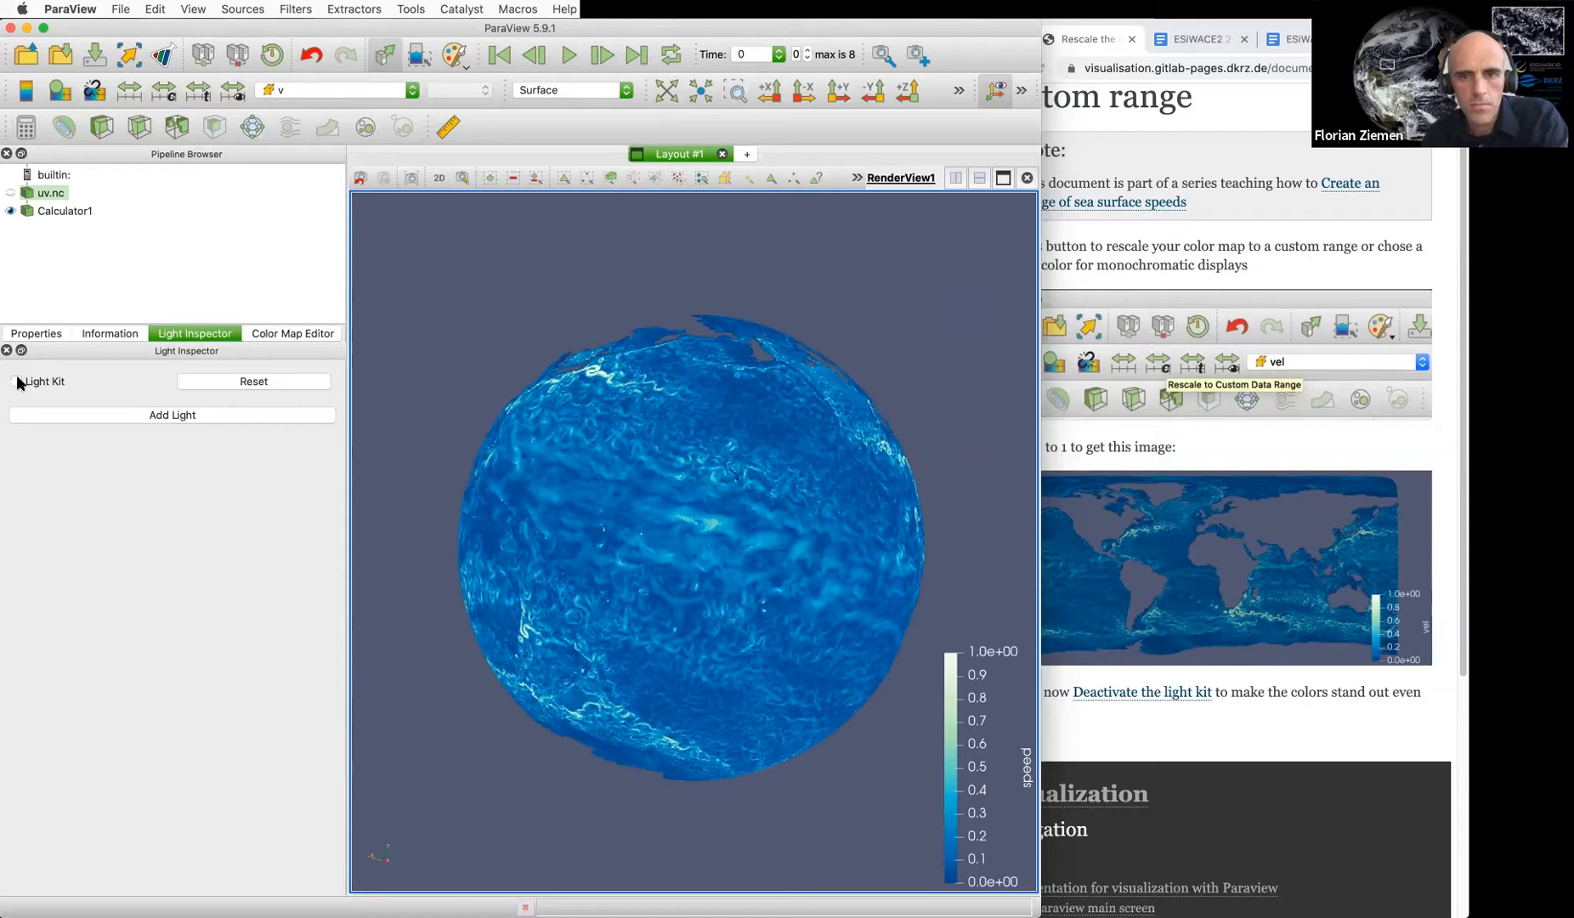
{"action": "left_click", "coordinate": [17, 382]}
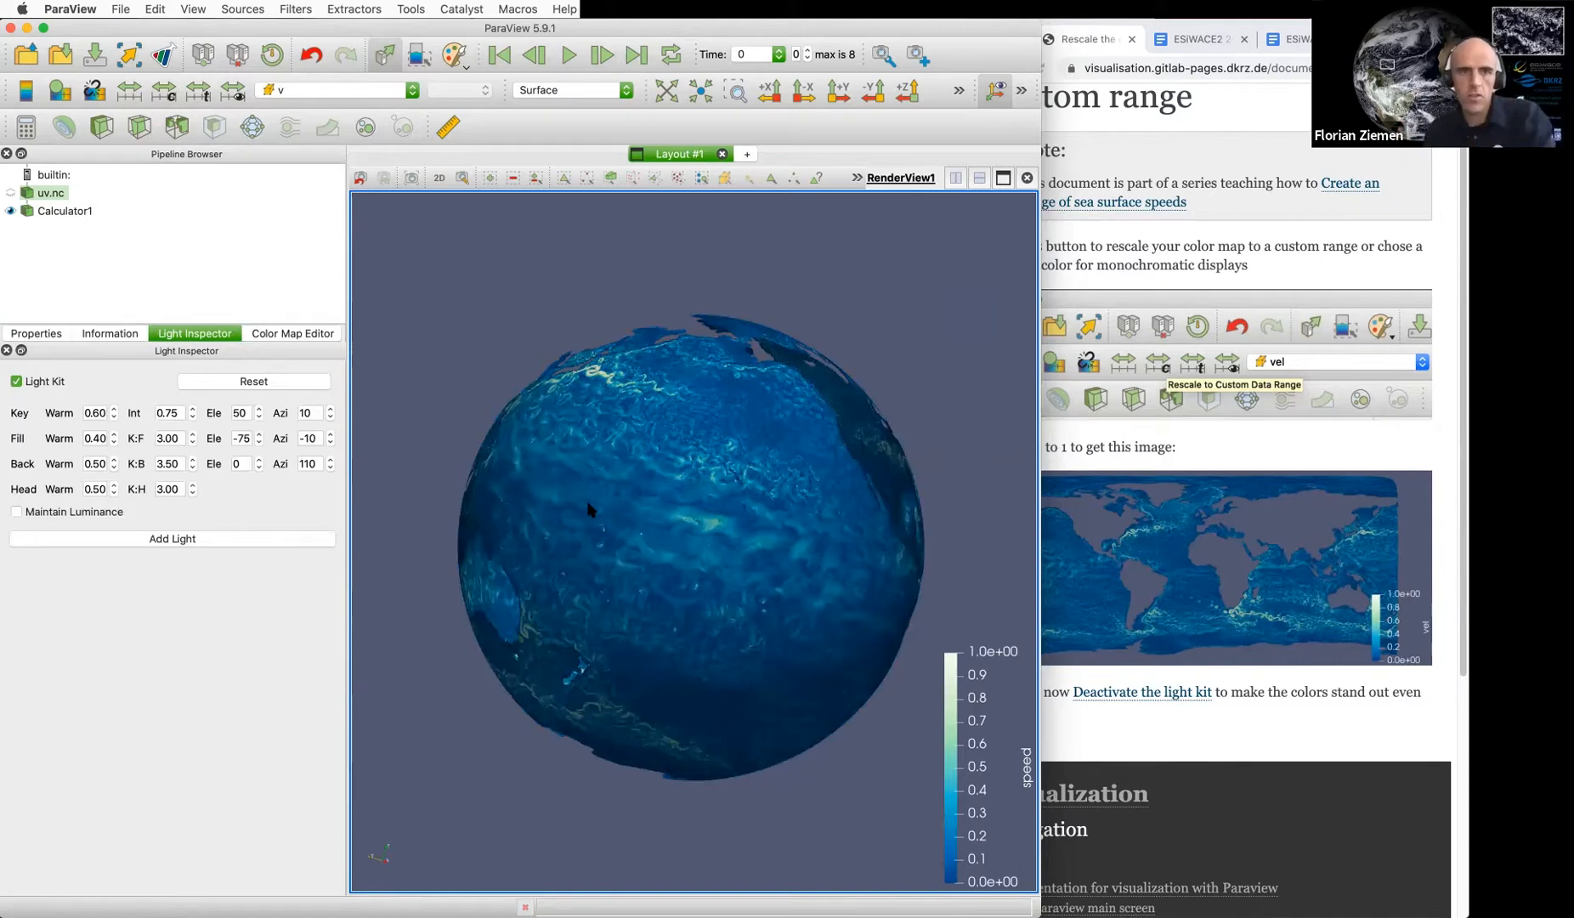
{"action": "left_click", "coordinate": [17, 381]}
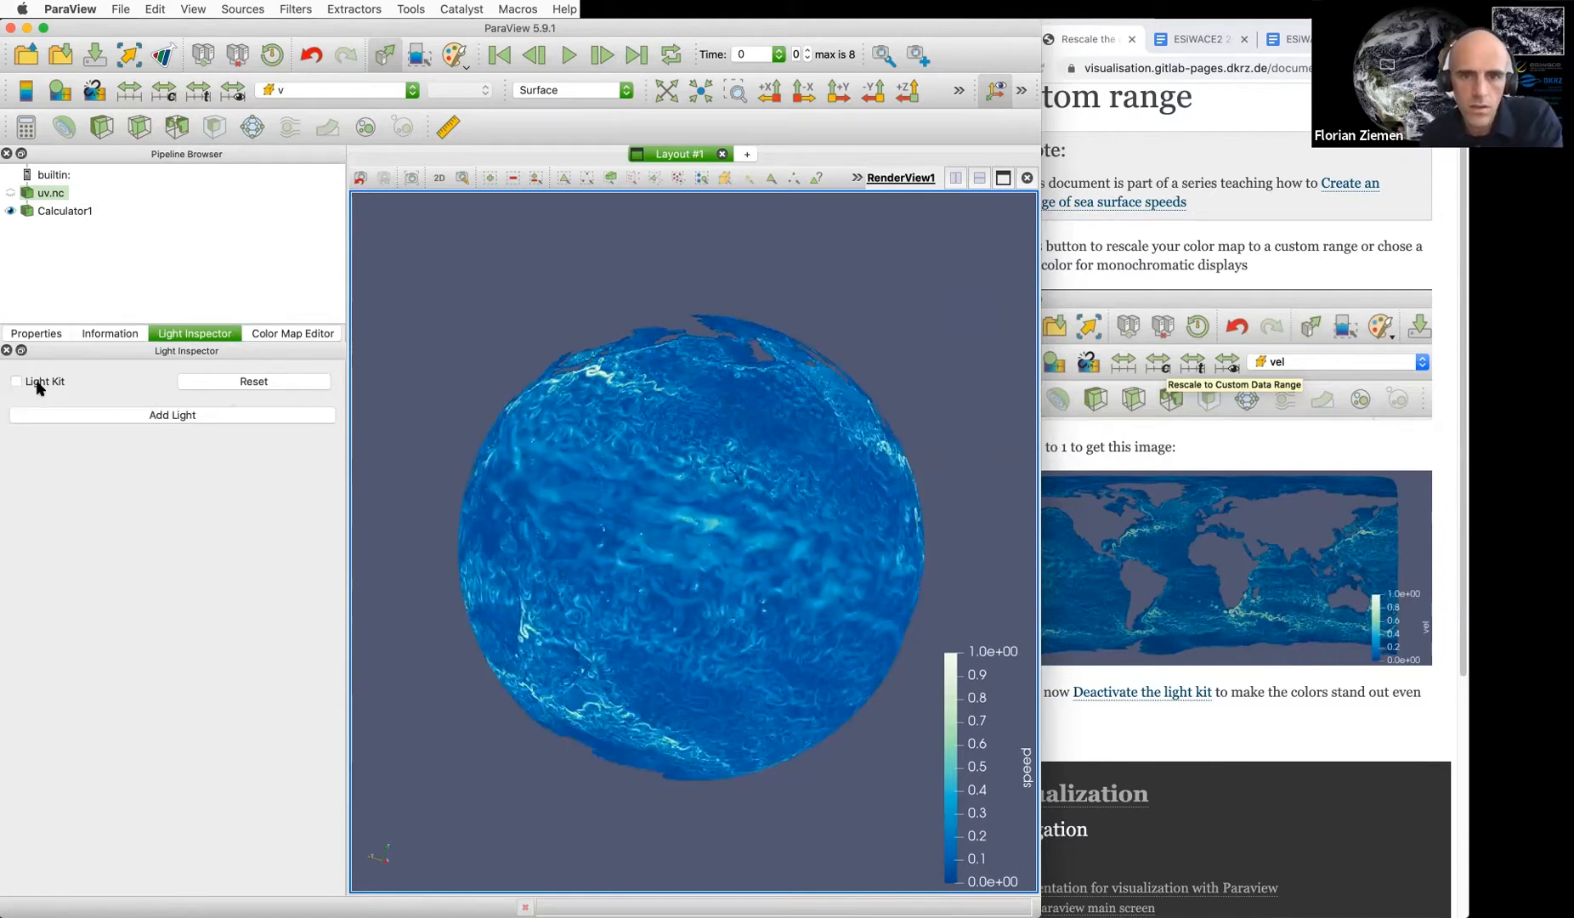
Change the uv.nc projection to Lon/Lat Projection and orient the view along the z axis to face the flat map
{"action": "left_click", "coordinate": [38, 332]}
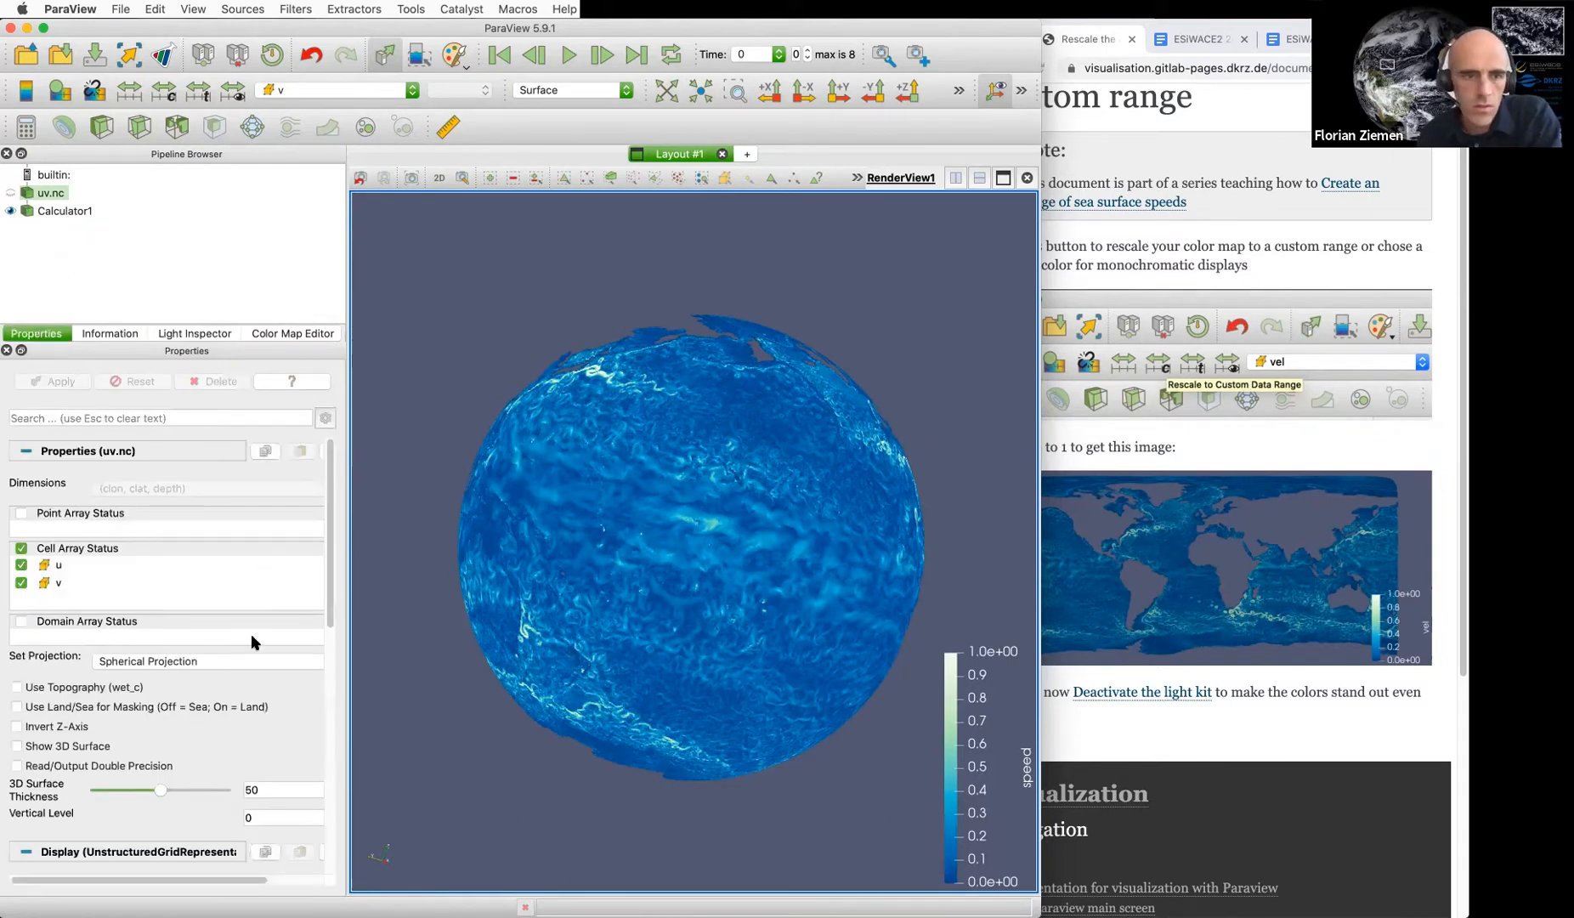
{"action": "left_click", "coordinate": [199, 663]}
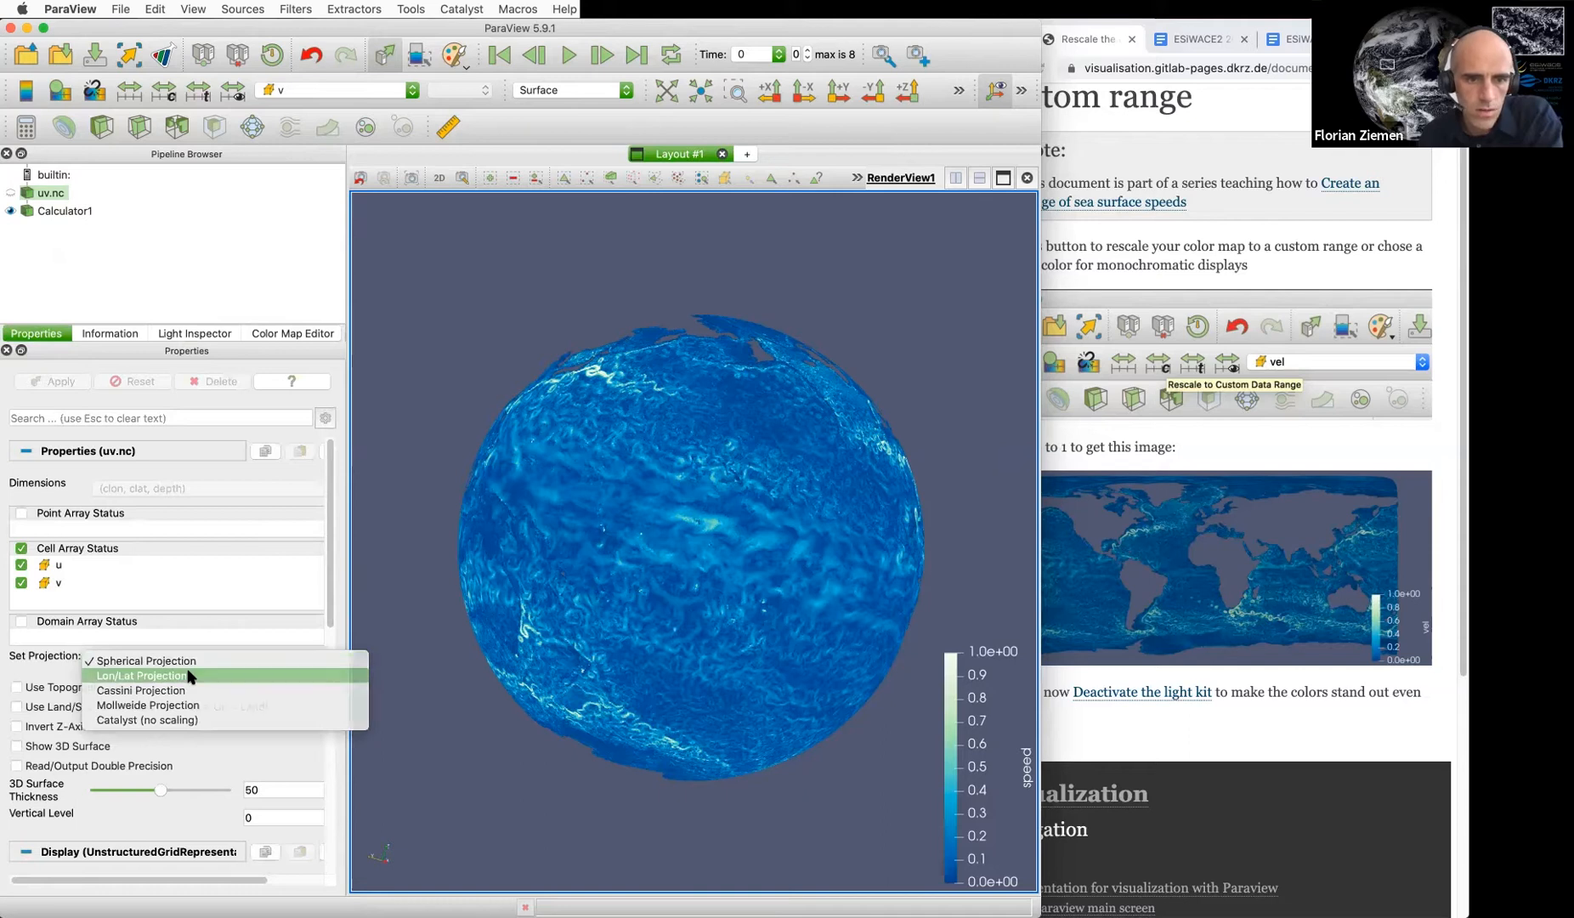
{"action": "left_click", "coordinate": [189, 675]}
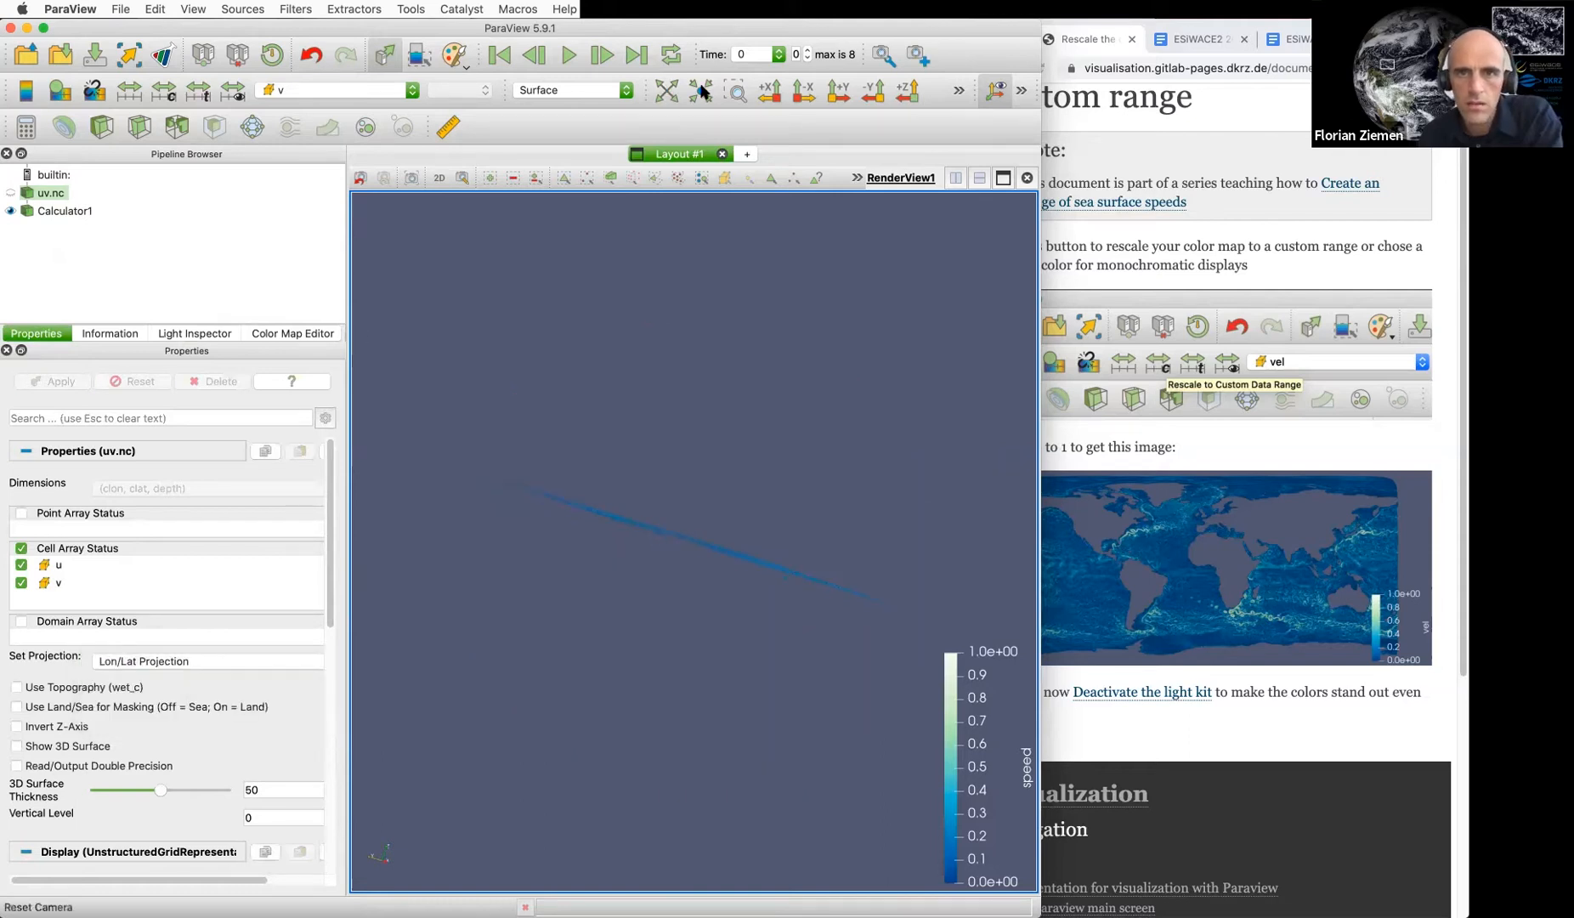
{"action": "left_click", "coordinate": [907, 92]}
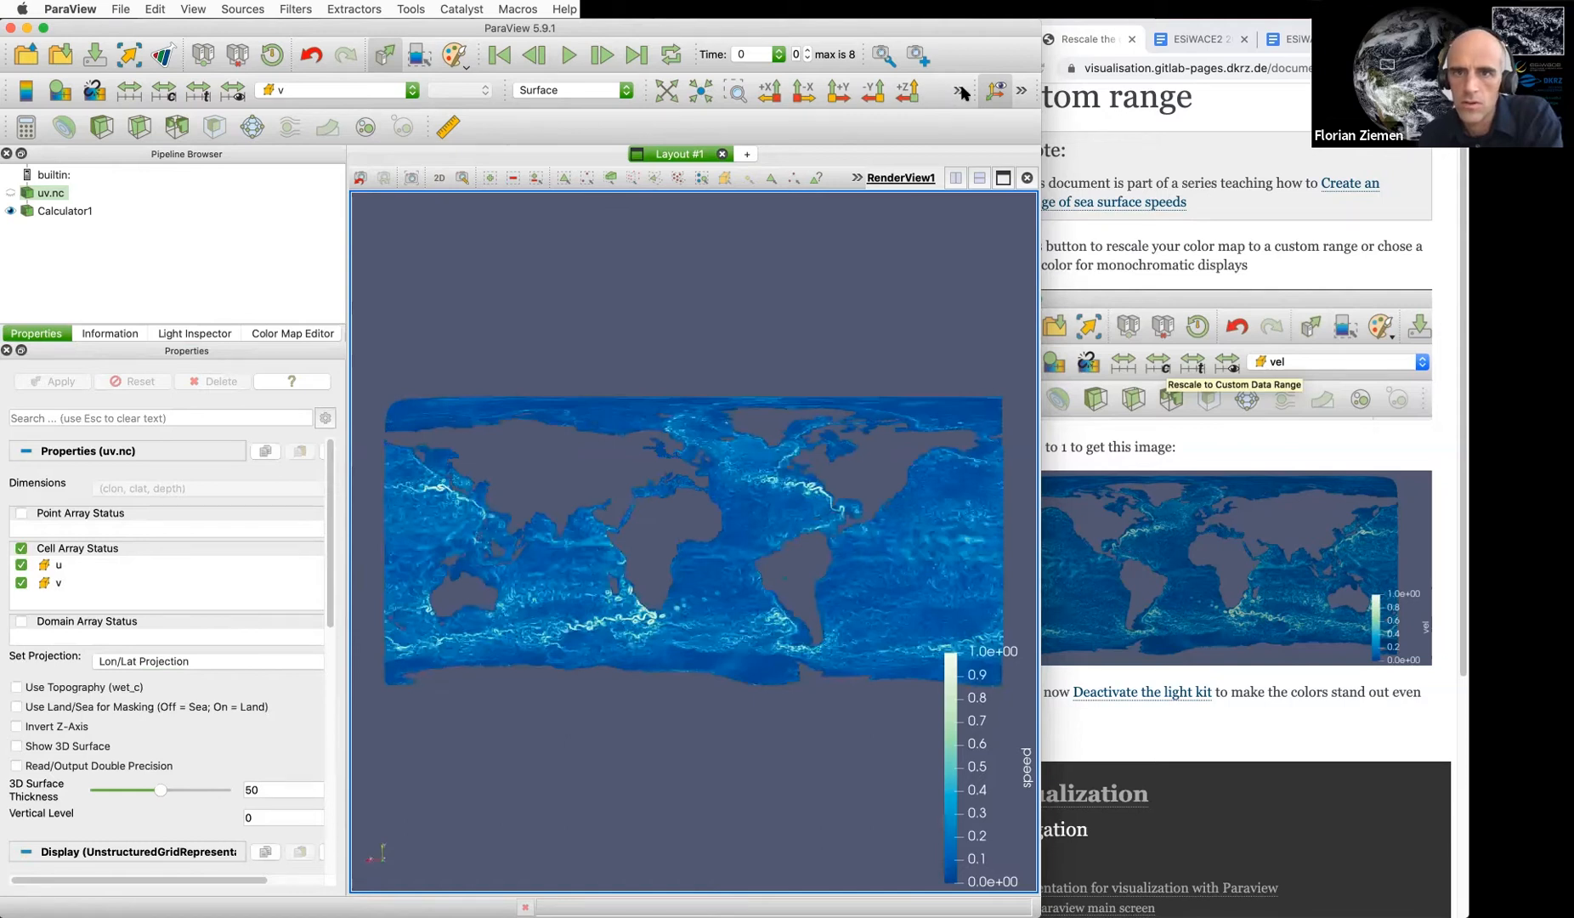
{"action": "left_click_drag", "start_coordinate": [1038, 91], "coordinate": [1078, 91]}
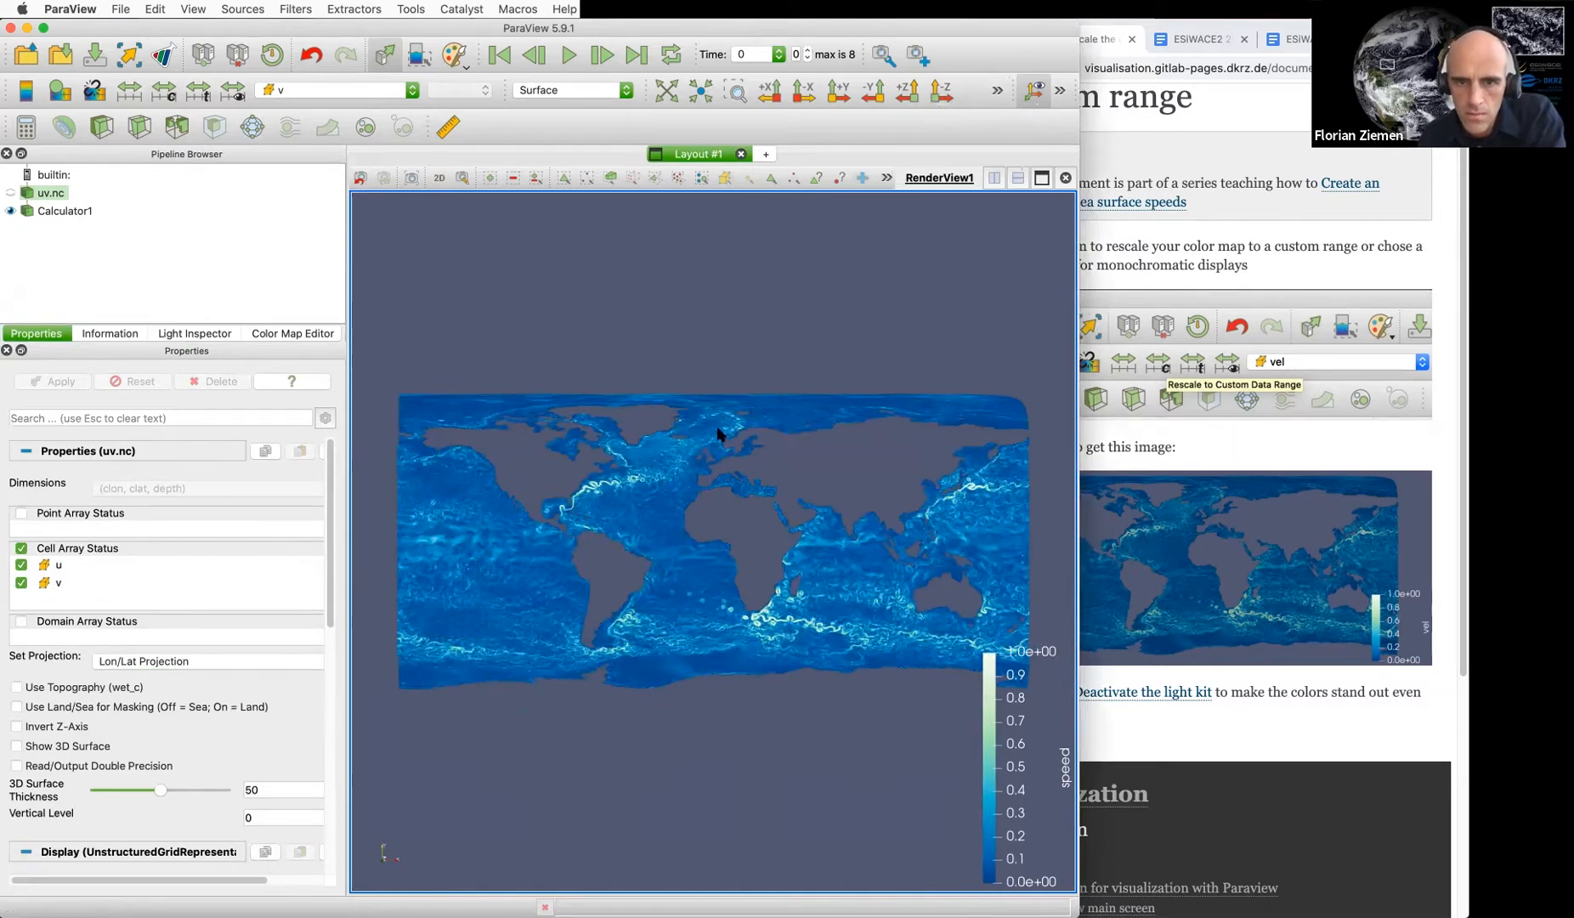
Compare the flat map's colors with the light kit on and off, leaving it off
{"action": "left_click", "coordinate": [194, 333]}
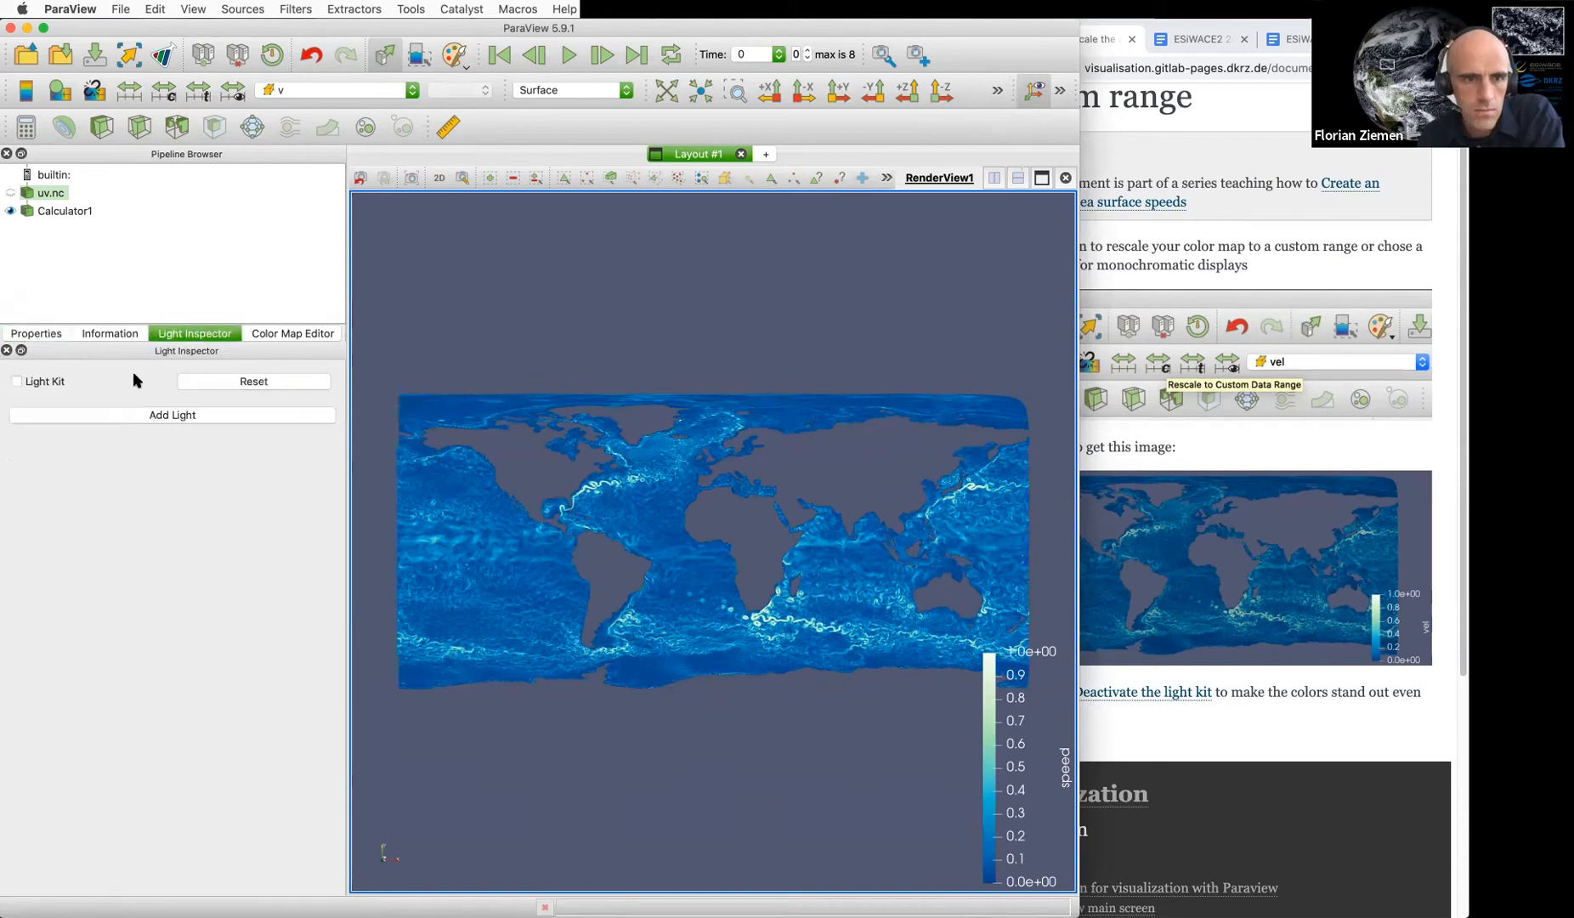
{"action": "left_click", "coordinate": [17, 381]}
{"action": "left_click", "coordinate": [17, 382]}
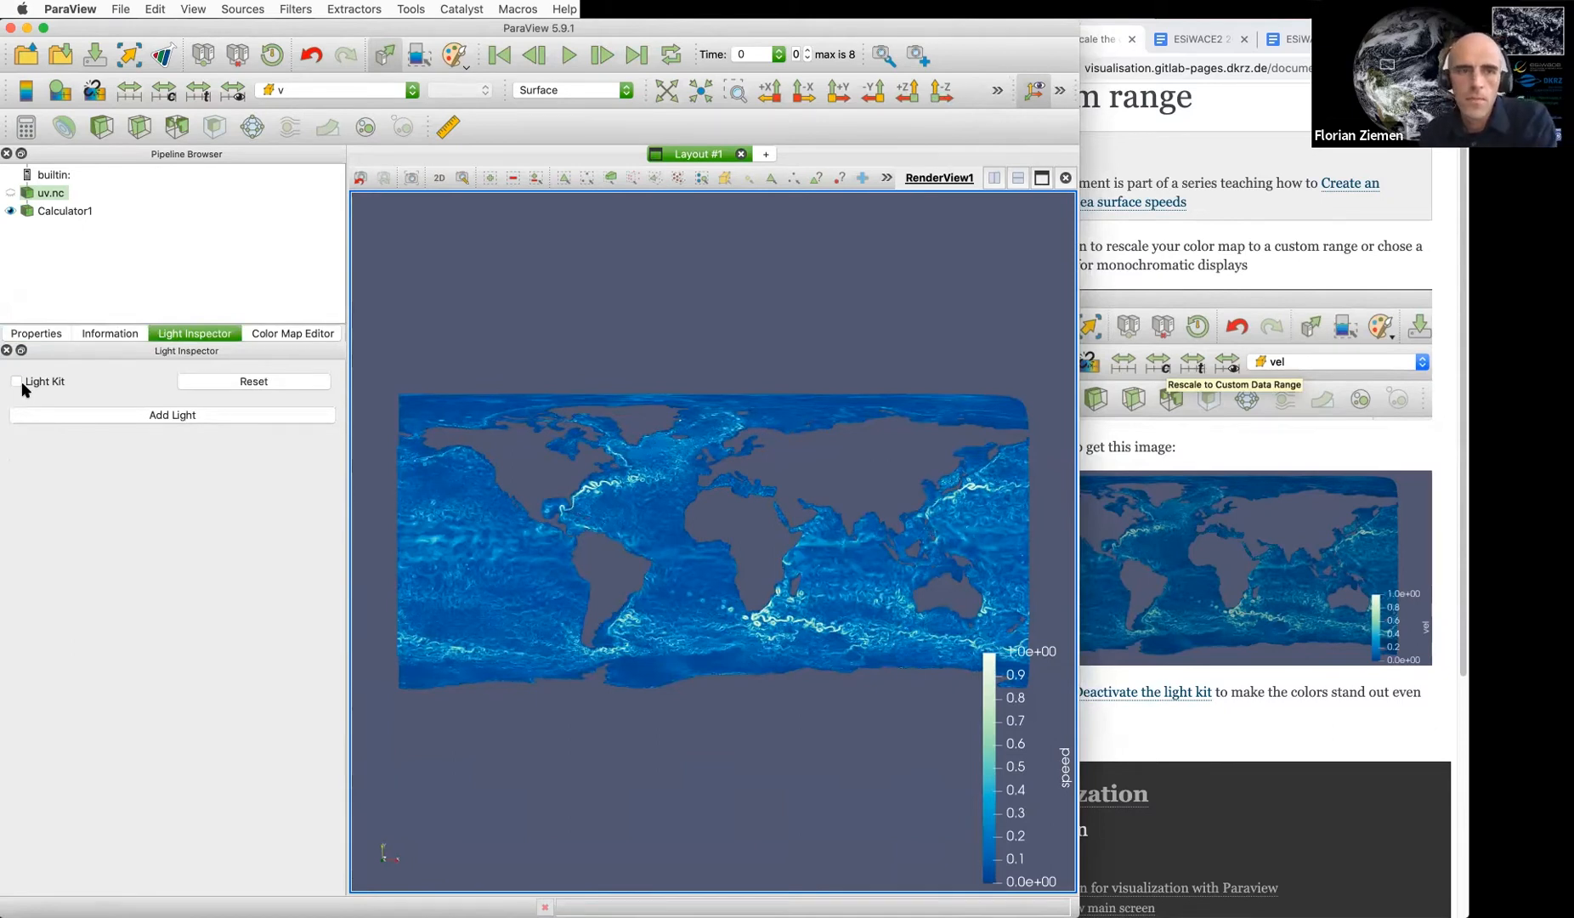
{"action": "left_click", "coordinate": [39, 333]}
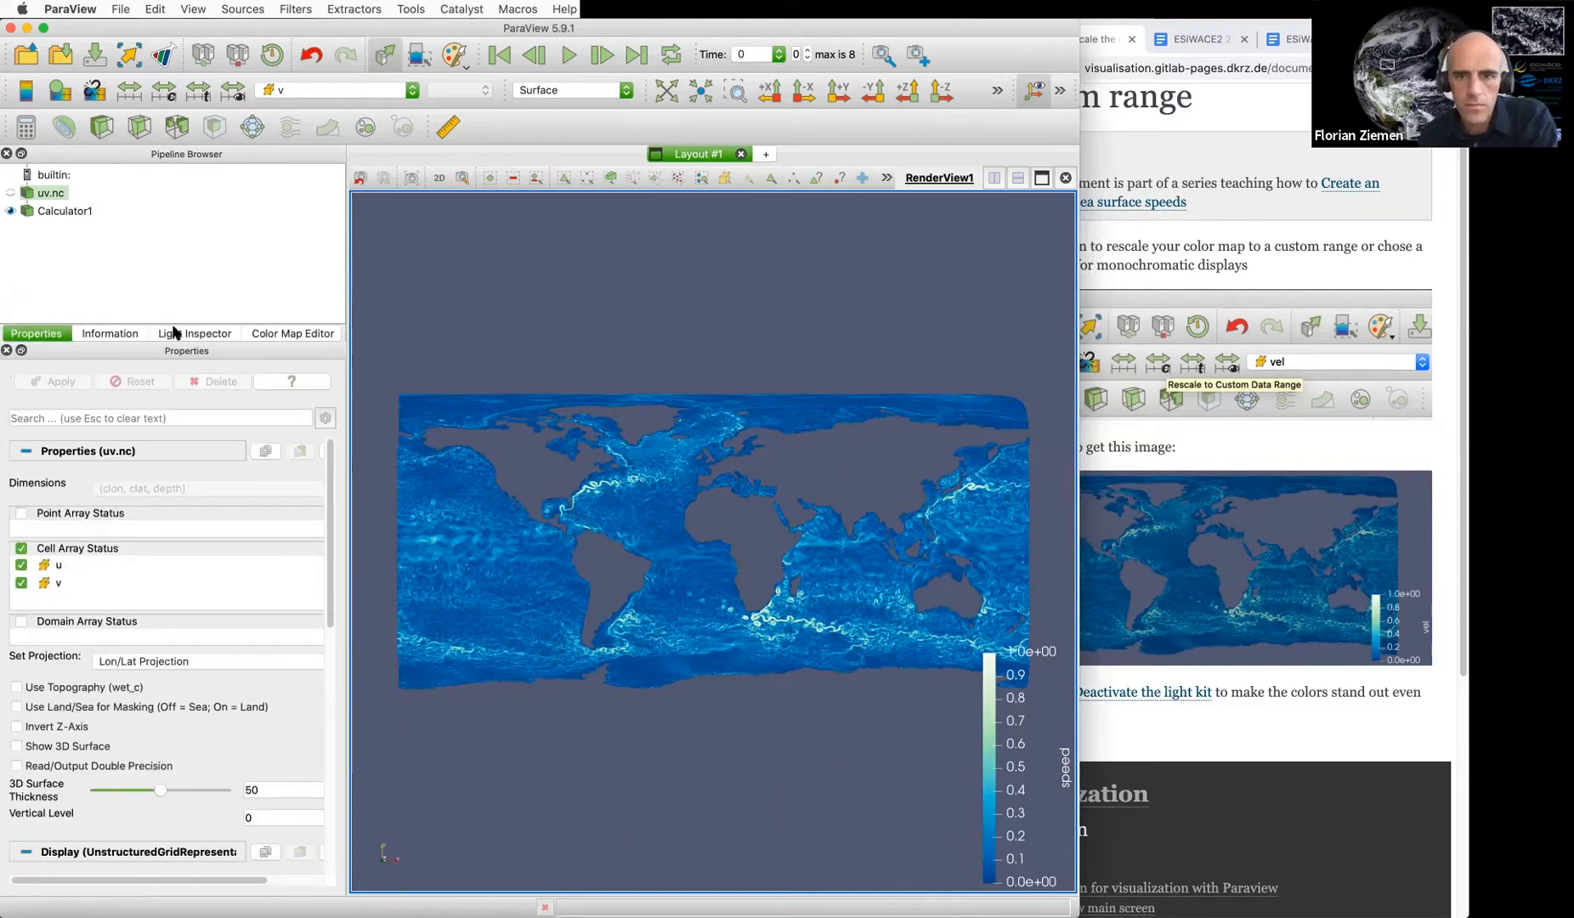
Switch to the browser, open the linked guide on deactivating the light kit, and compare its expected result with the map
{"action": "left_click", "coordinate": [1235, 719]}
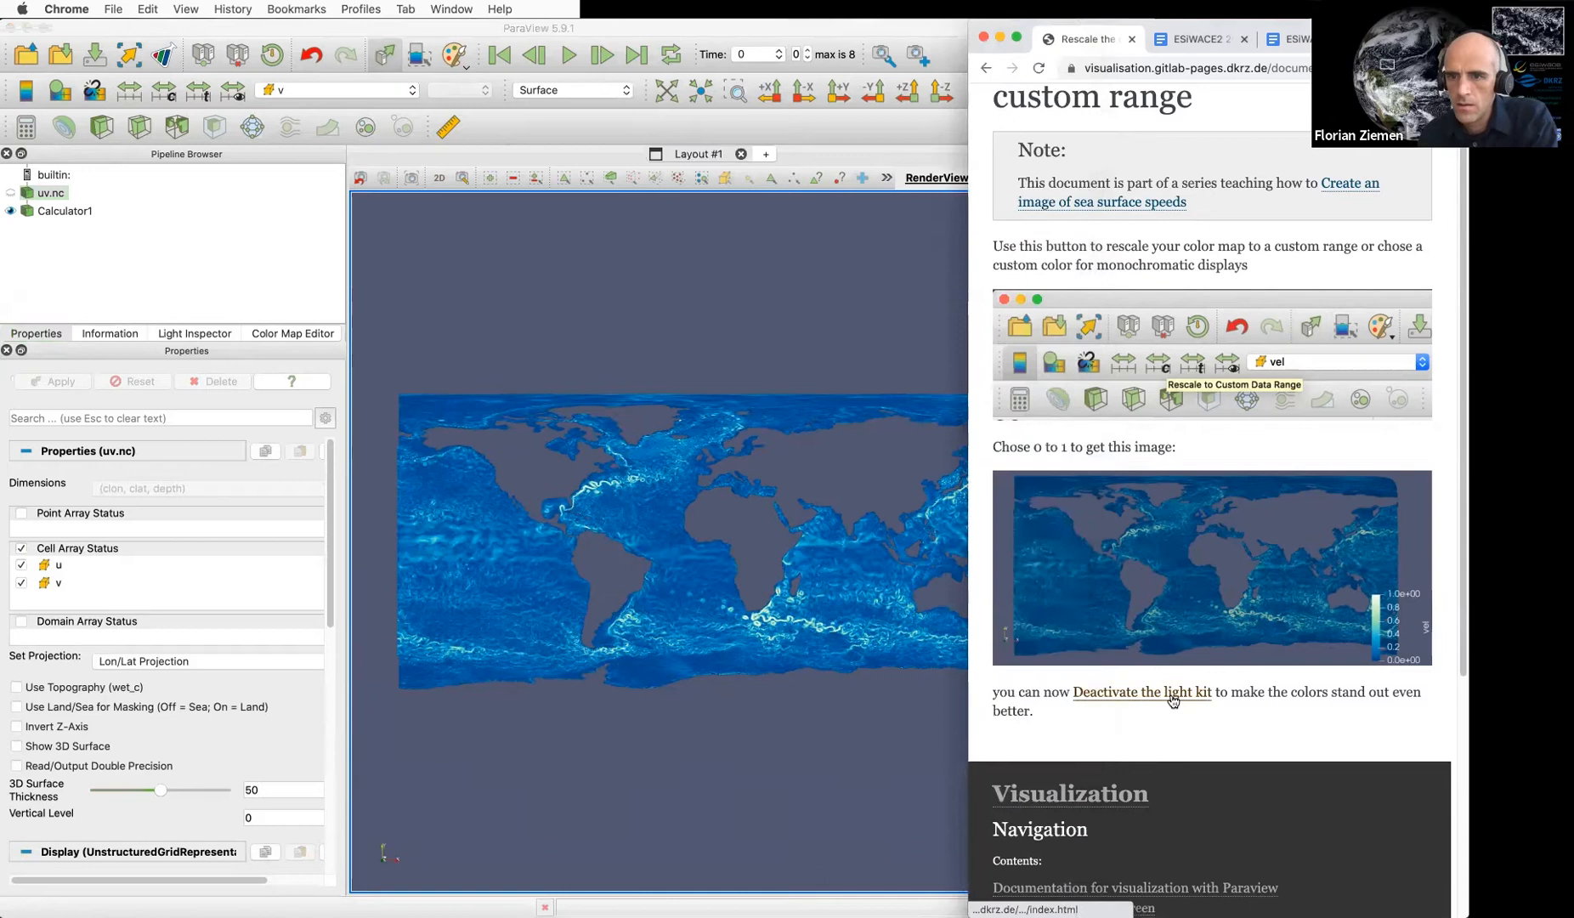
{"action": "left_click", "coordinate": [1171, 694]}
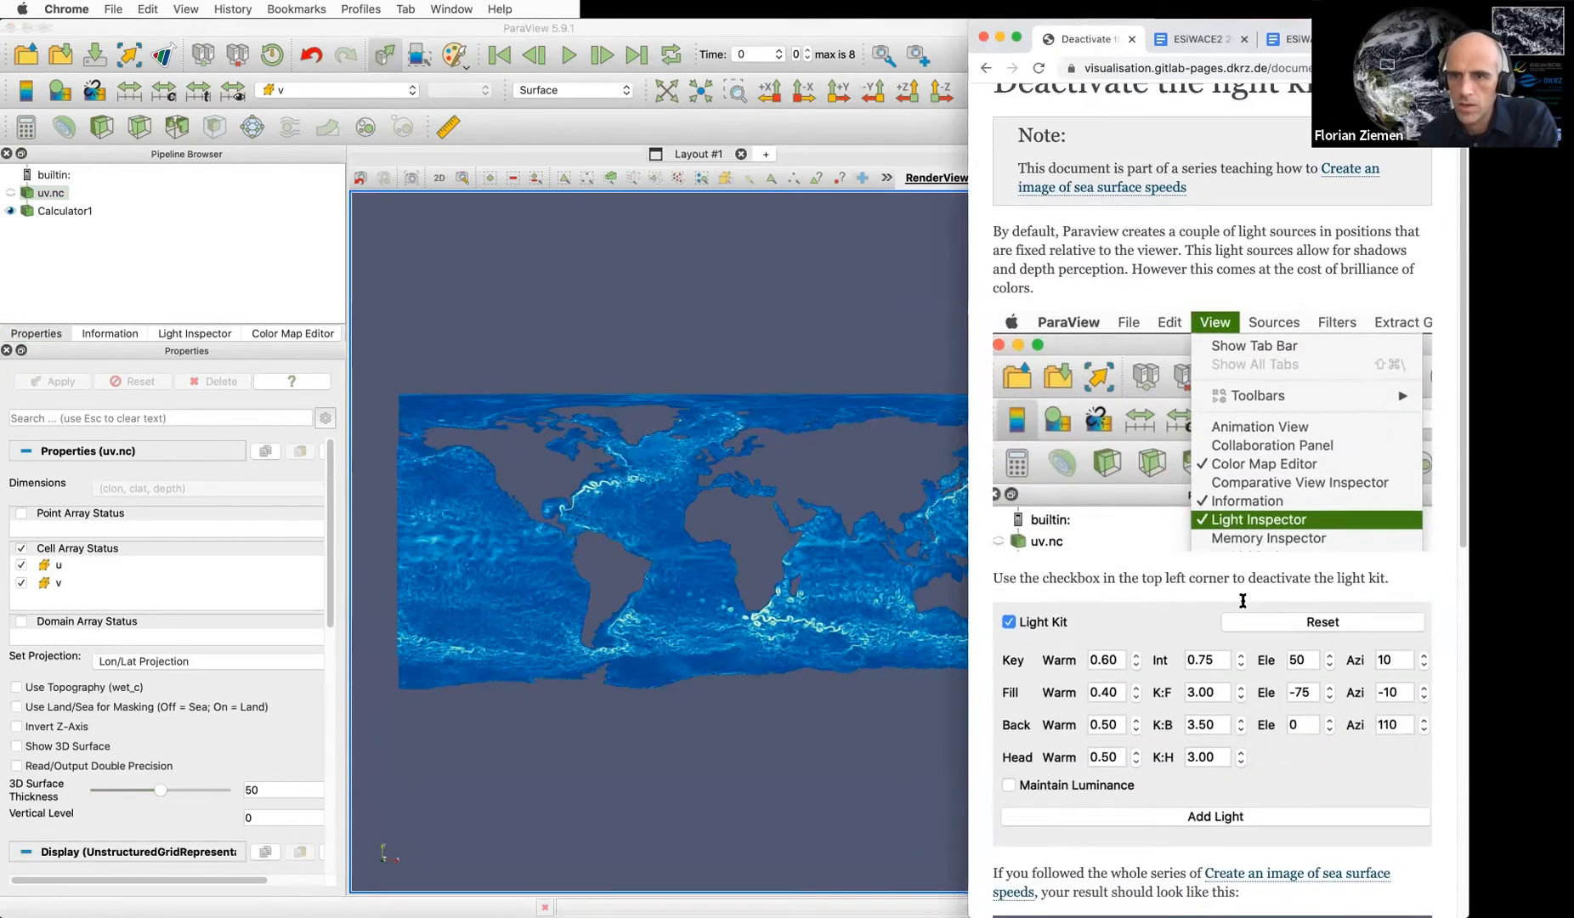
{"action": "scroll", "coordinate": [1122, 468], "scroll_direction": "down", "scroll_amount": 5}
{"action": "scroll", "coordinate": [1182, 585], "scroll_direction": "down", "scroll_amount": 3}
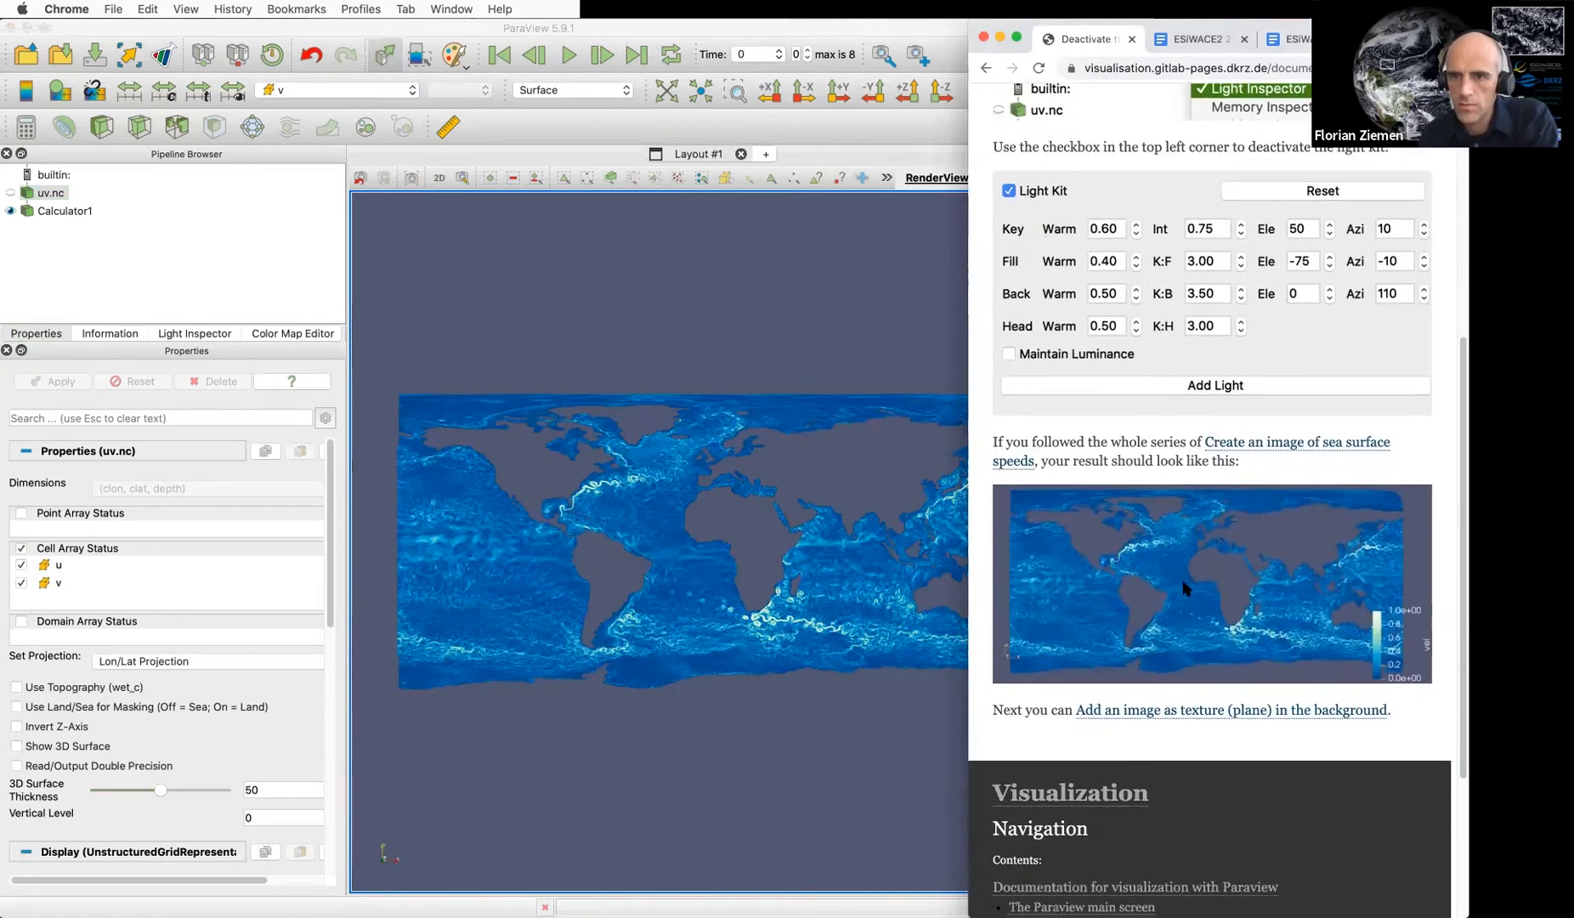
{"action": "scroll", "coordinate": [1182, 627], "scroll_direction": "down", "scroll_amount": 1}
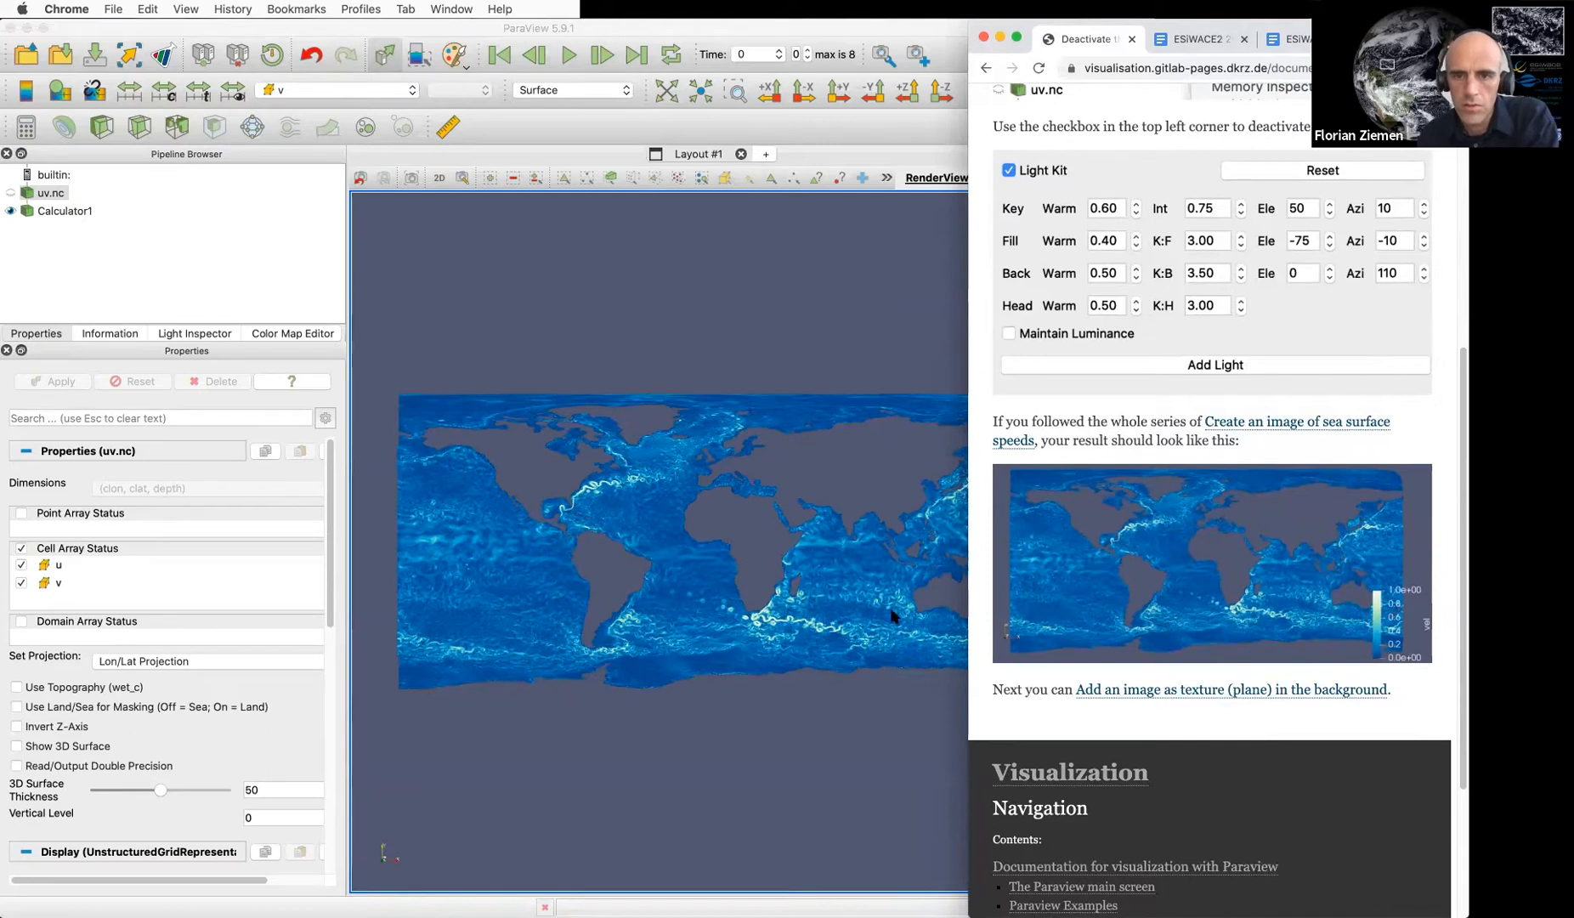
Open the guide on adding an image as texture (plane) in the background and read how to determine the plane's size
{"action": "left_click", "coordinate": [1188, 690]}
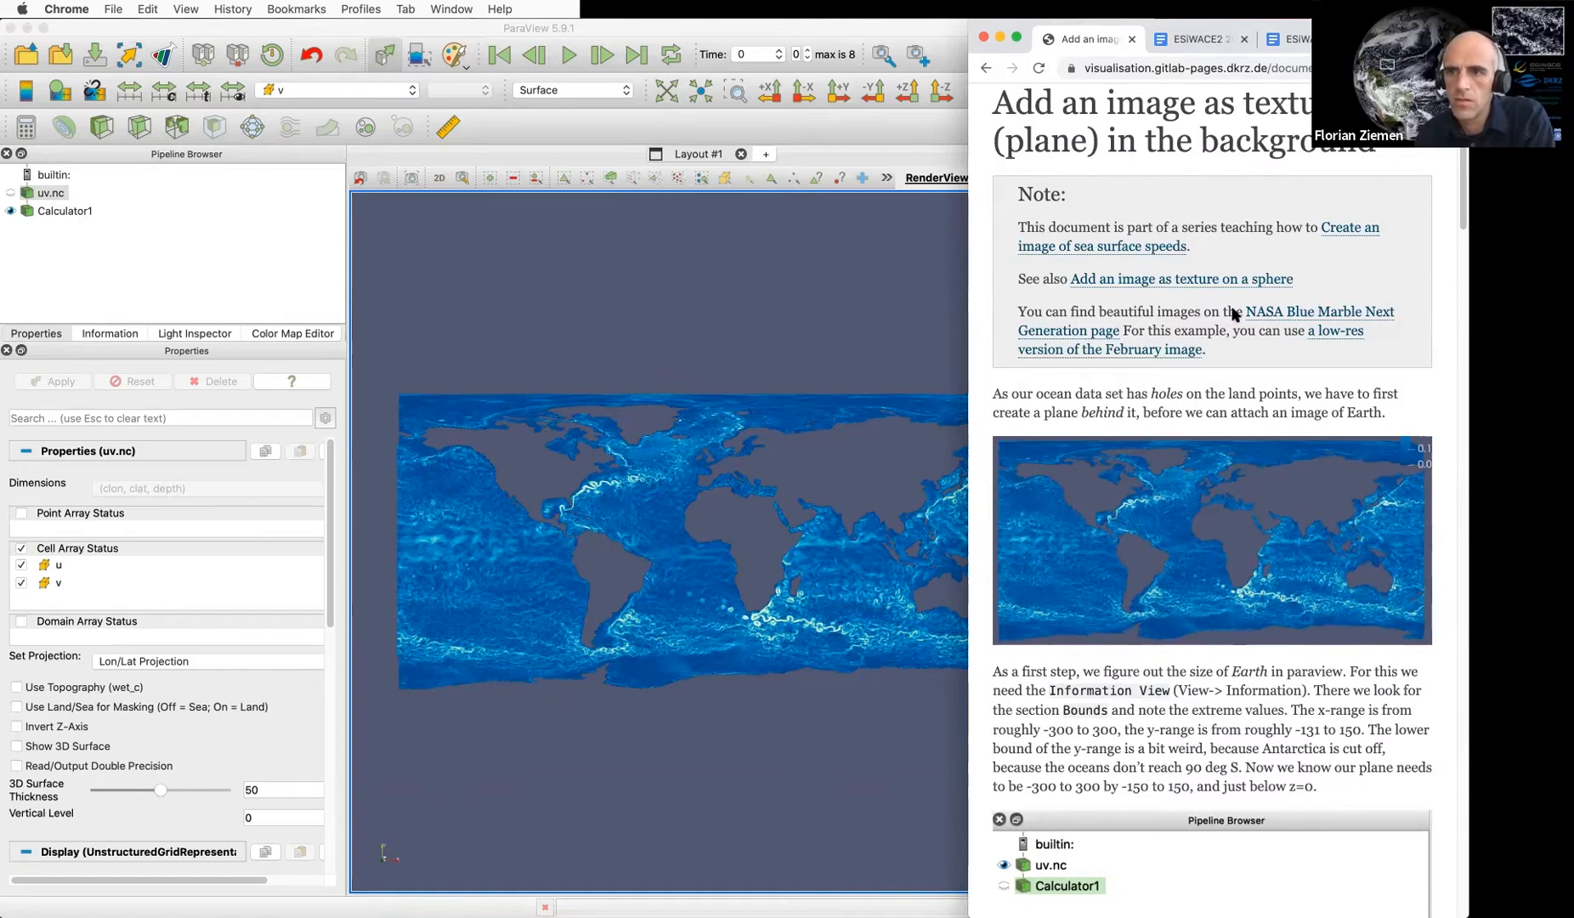
{"action": "scroll", "coordinate": [1255, 390], "scroll_direction": "down", "scroll_amount": 5}
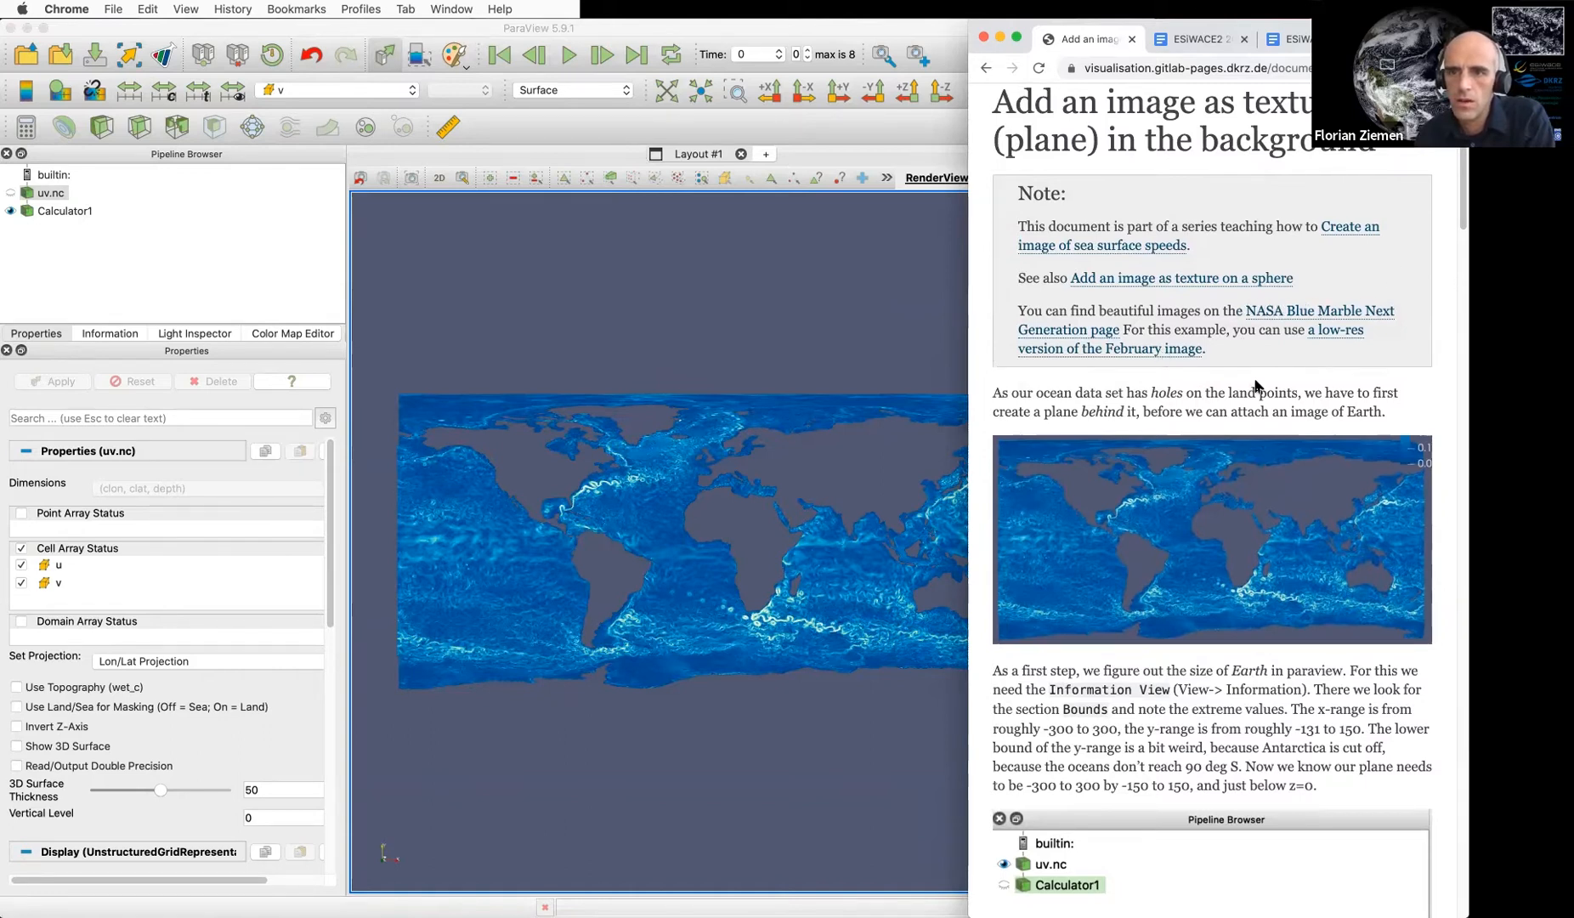
{"action": "scroll", "coordinate": [1301, 367], "scroll_direction": "down", "scroll_amount": 10}
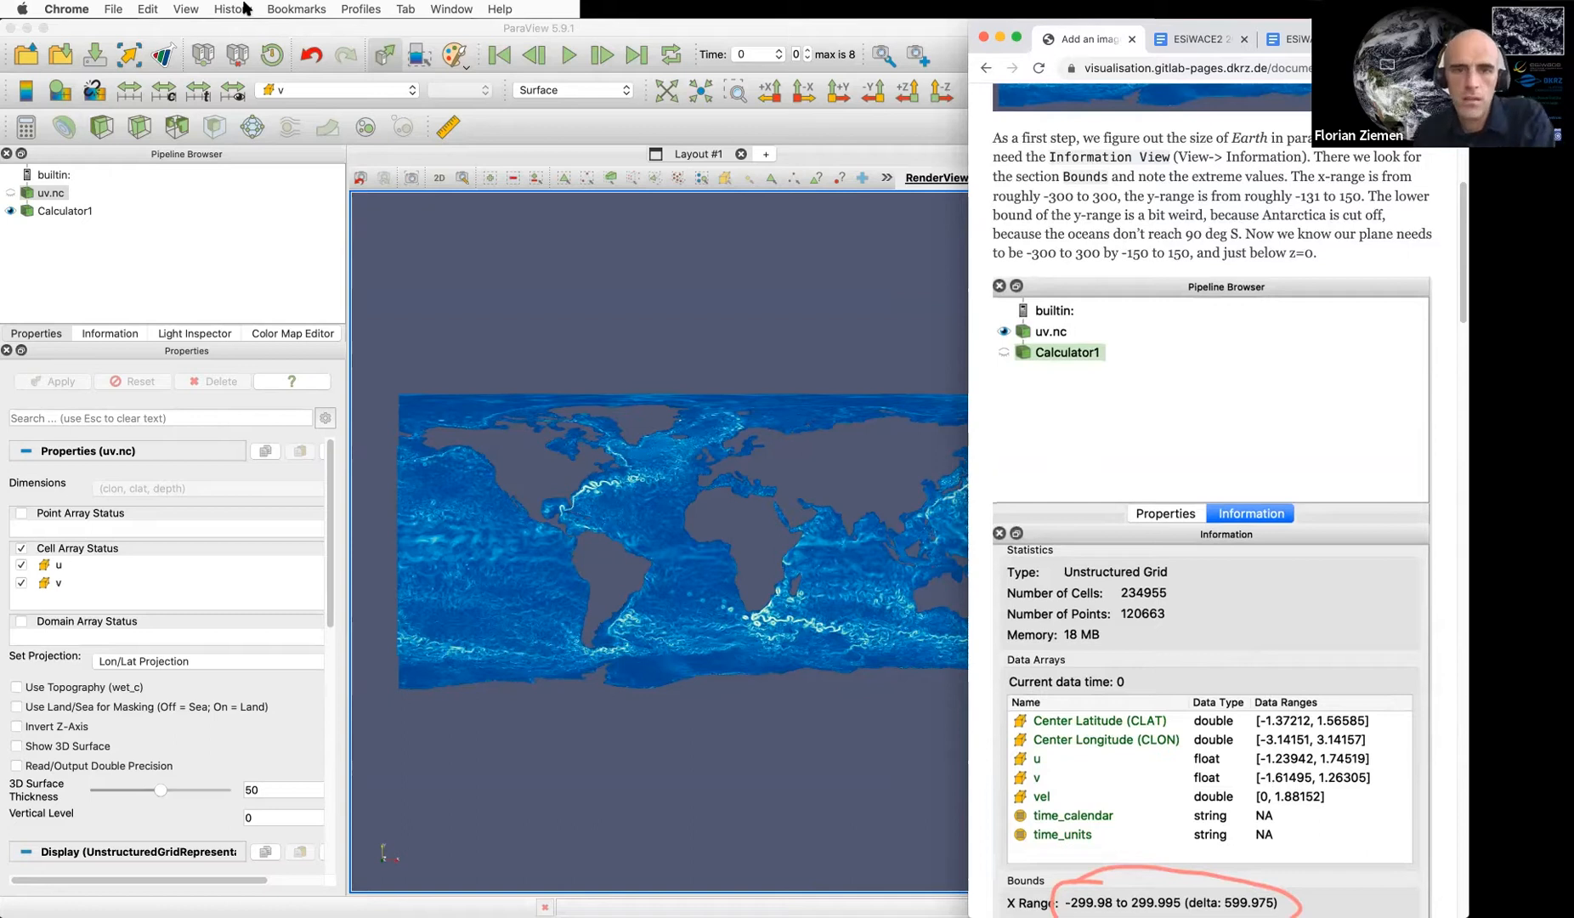
Return to ParaView and create a Plane source from the geometric shapes
{"action": "left_click", "coordinate": [246, 28]}
{"action": "left_click", "coordinate": [242, 9]}
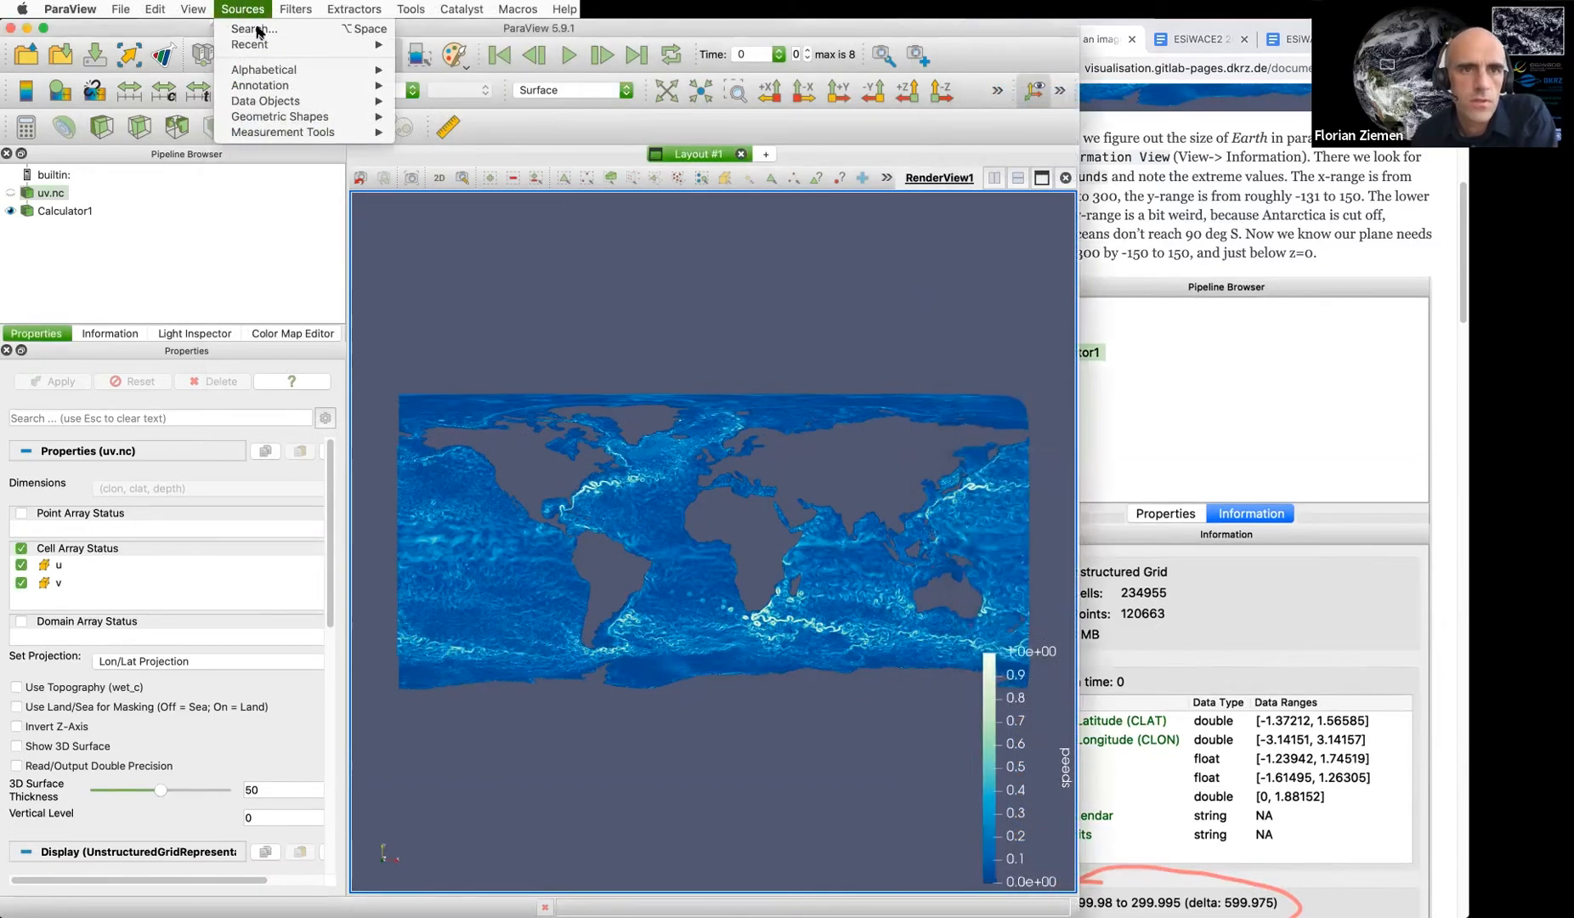
{"action": "mouse_move", "coordinate": [300, 69]}
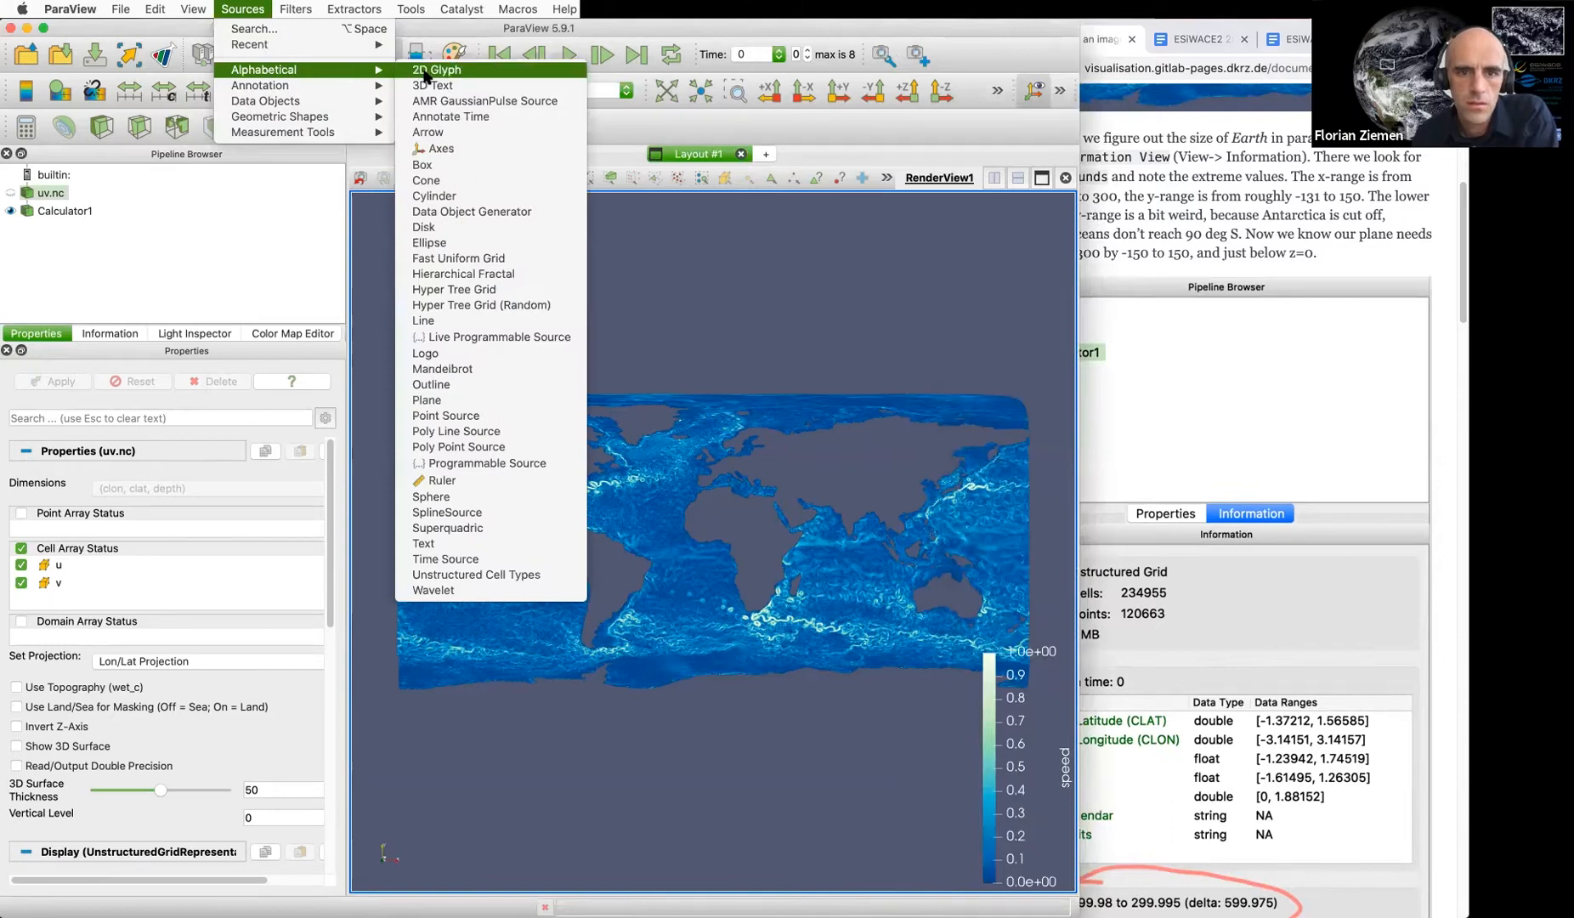
{"action": "mouse_move", "coordinate": [352, 119]}
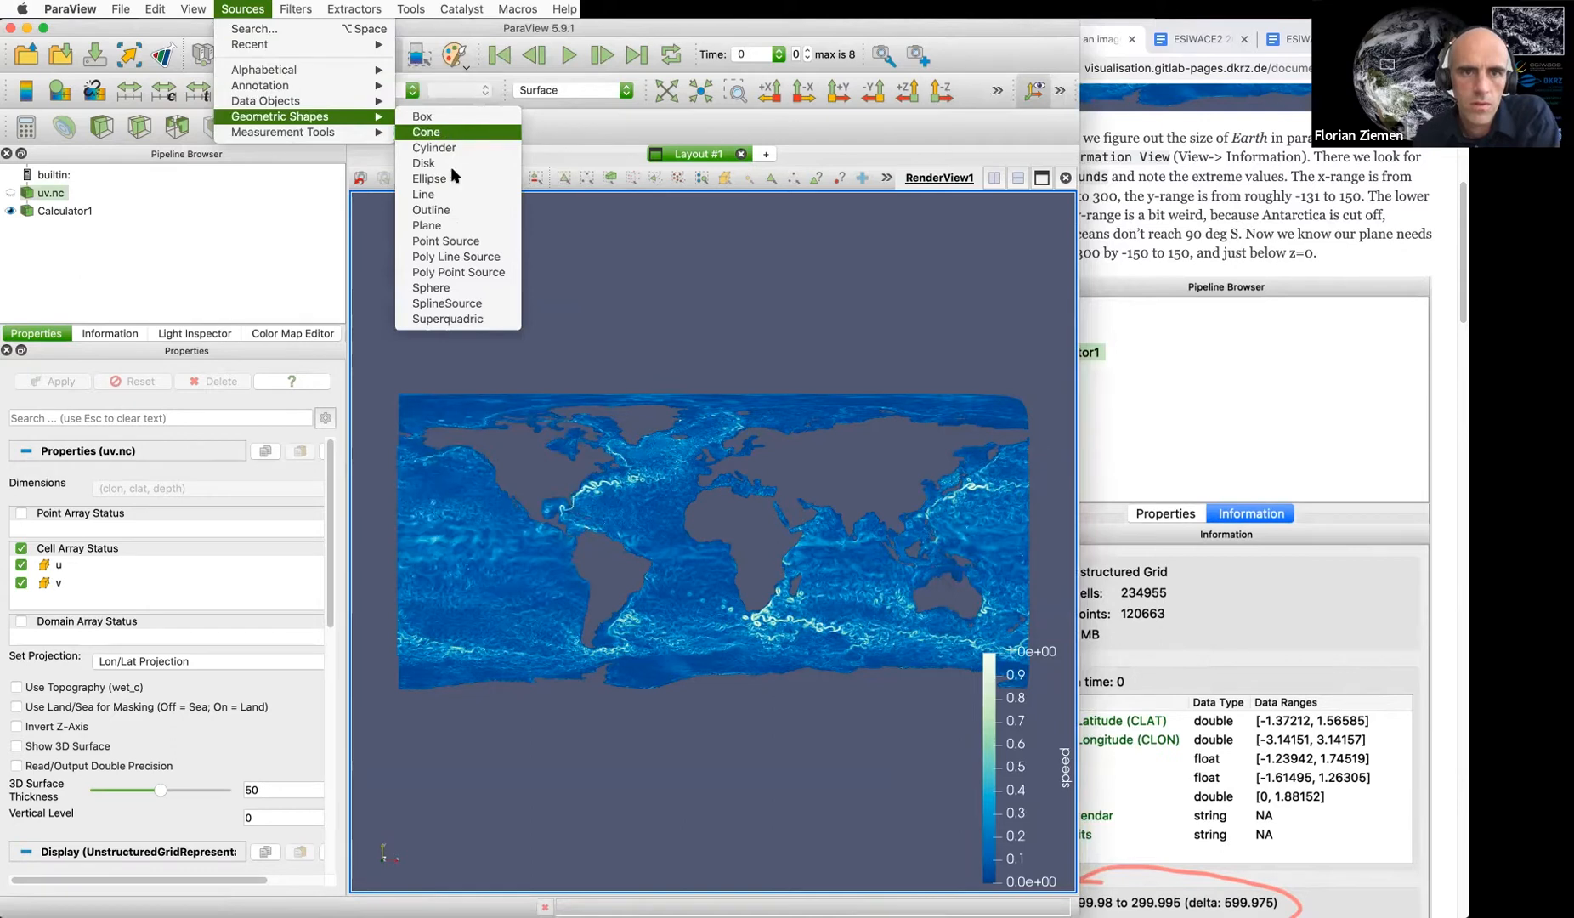
{"action": "left_click", "coordinate": [472, 228]}
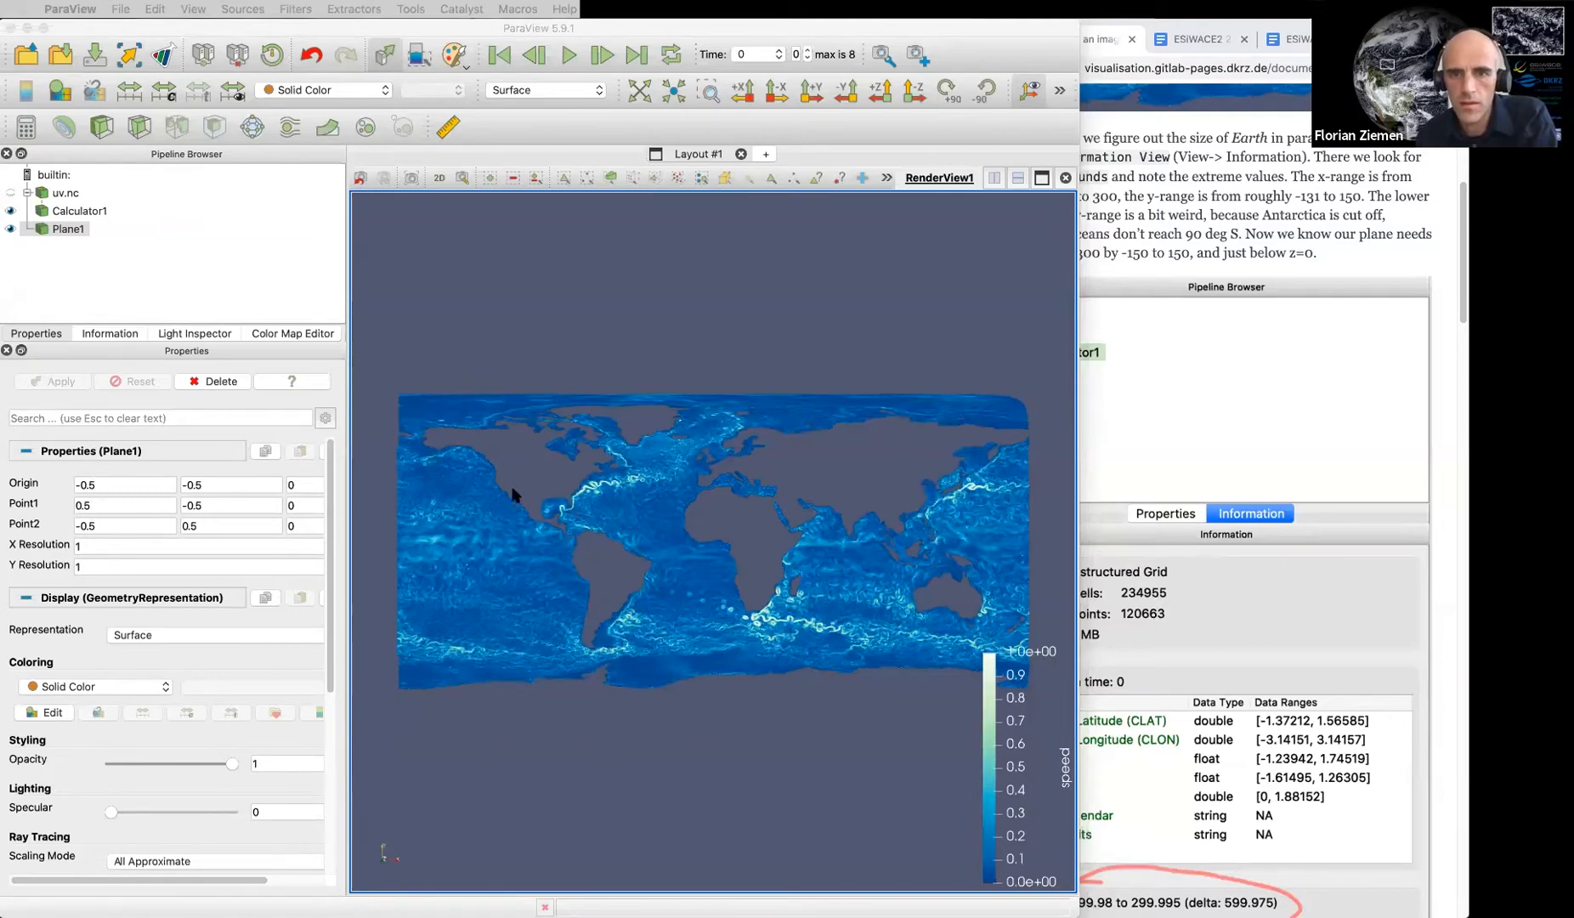
Inspect the x, y and z bounds of the uv.nc source in its information
{"action": "left_click", "coordinate": [57, 193]}
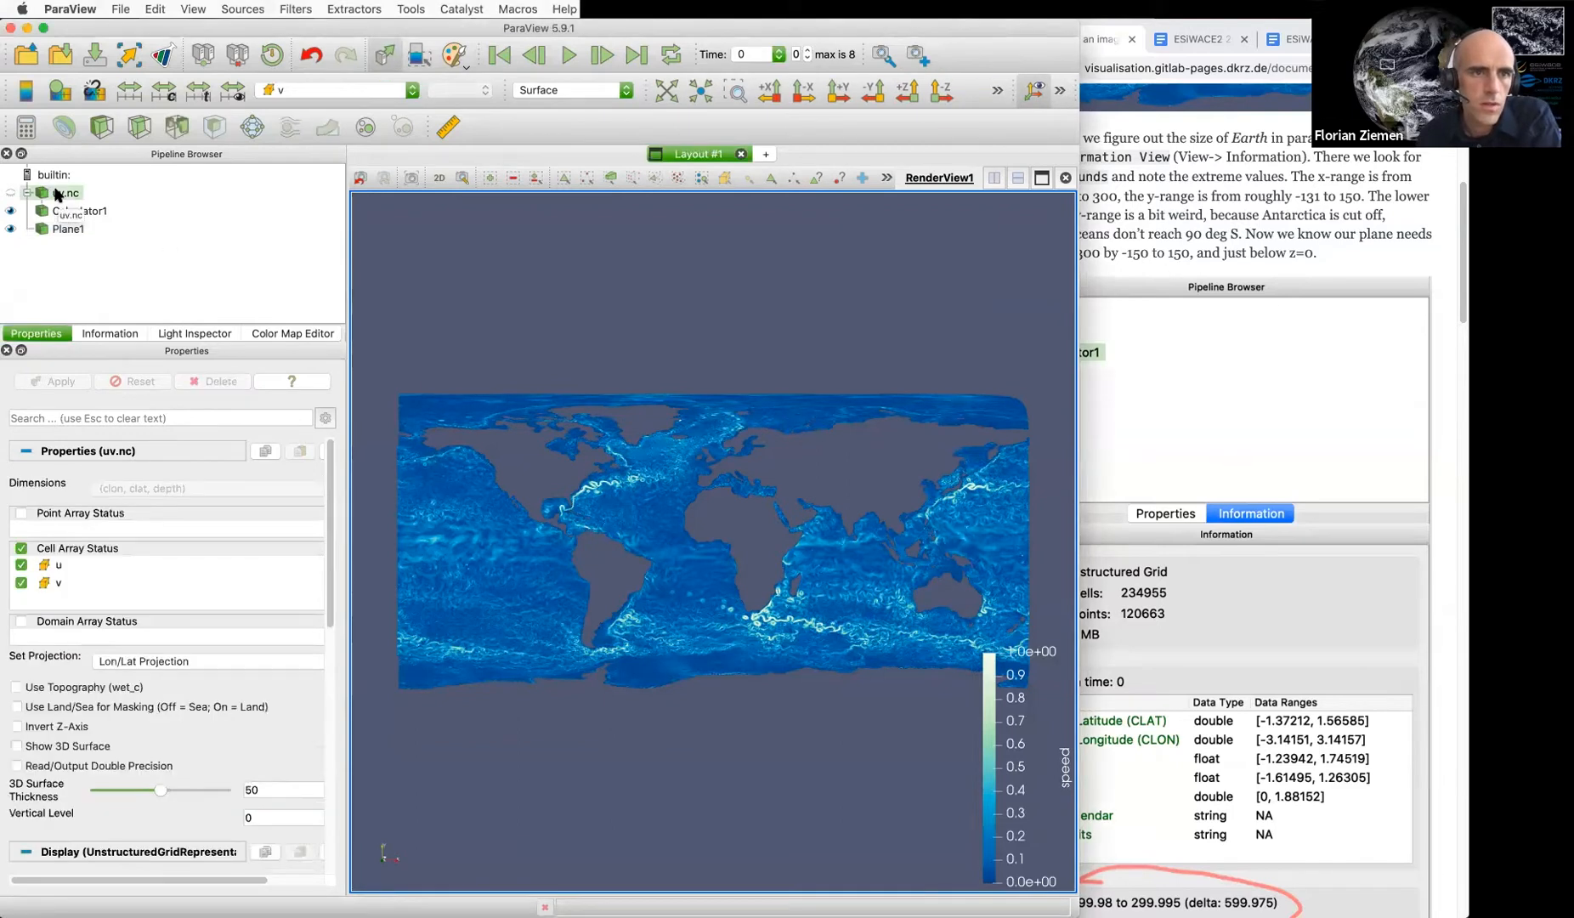
{"action": "left_click", "coordinate": [103, 335]}
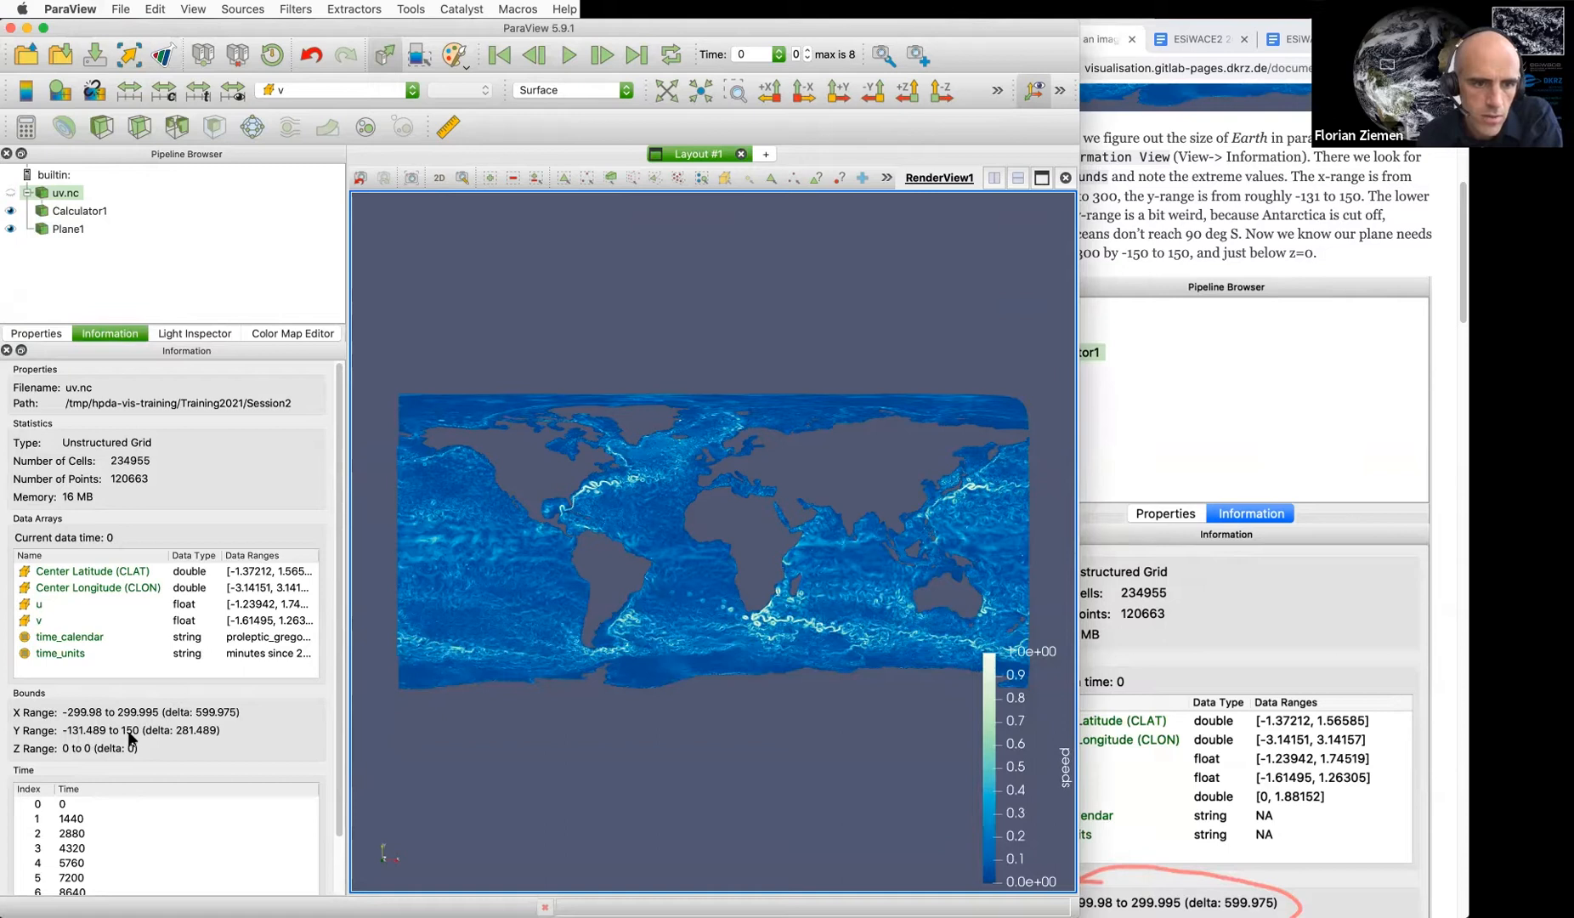
{"action": "left_click", "coordinate": [47, 334]}
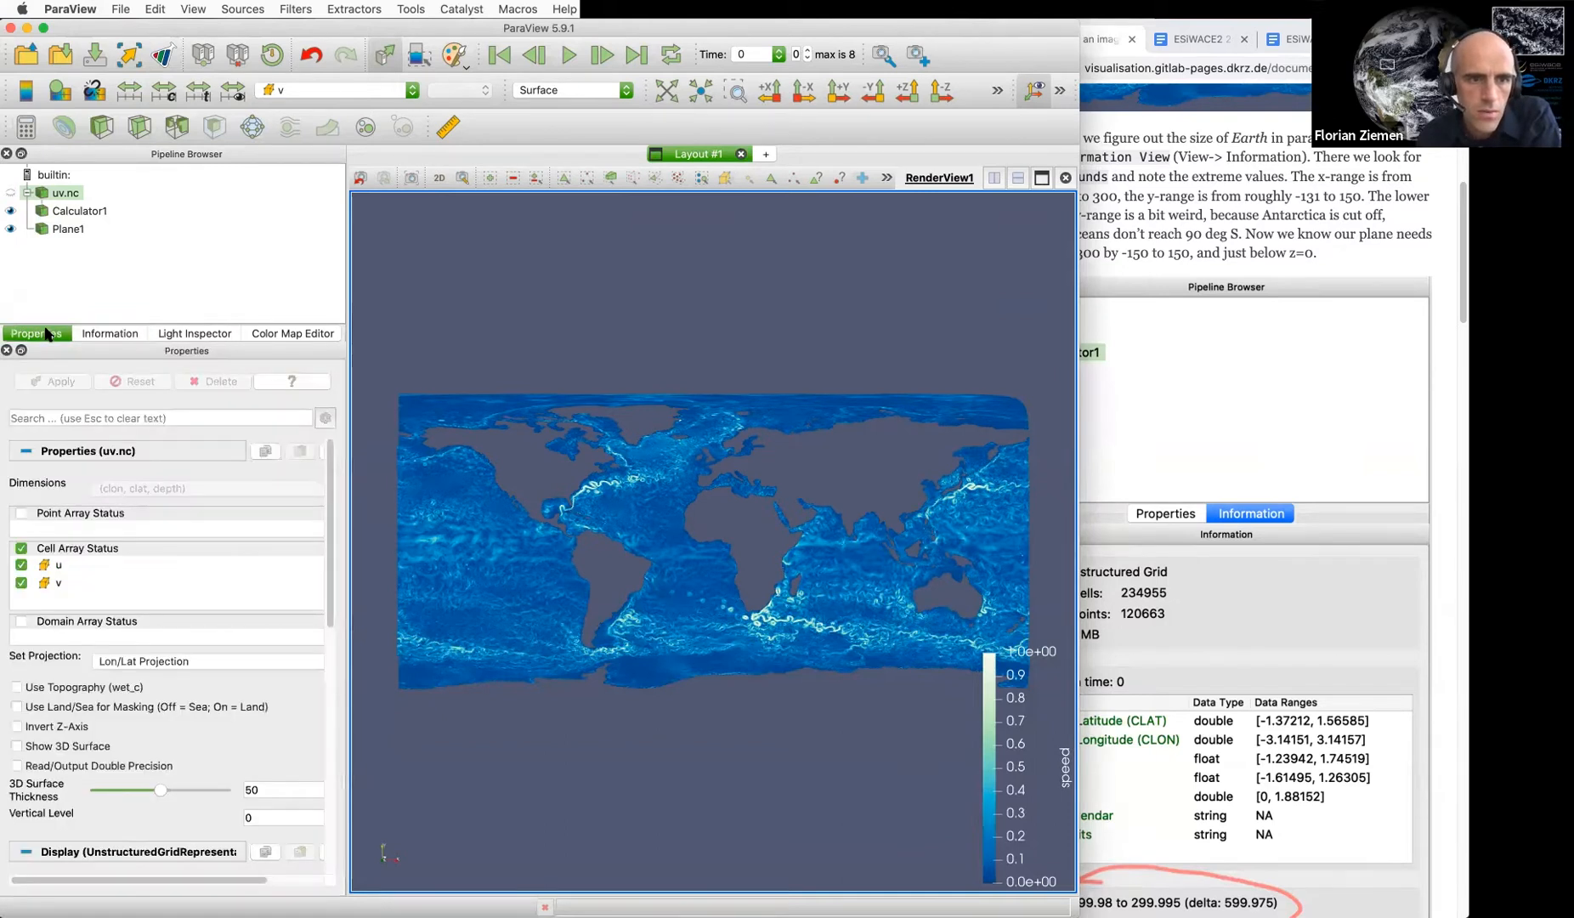
Set the plane's origin to x -300 and y -150 and apply the change
{"action": "left_click", "coordinate": [53, 228]}
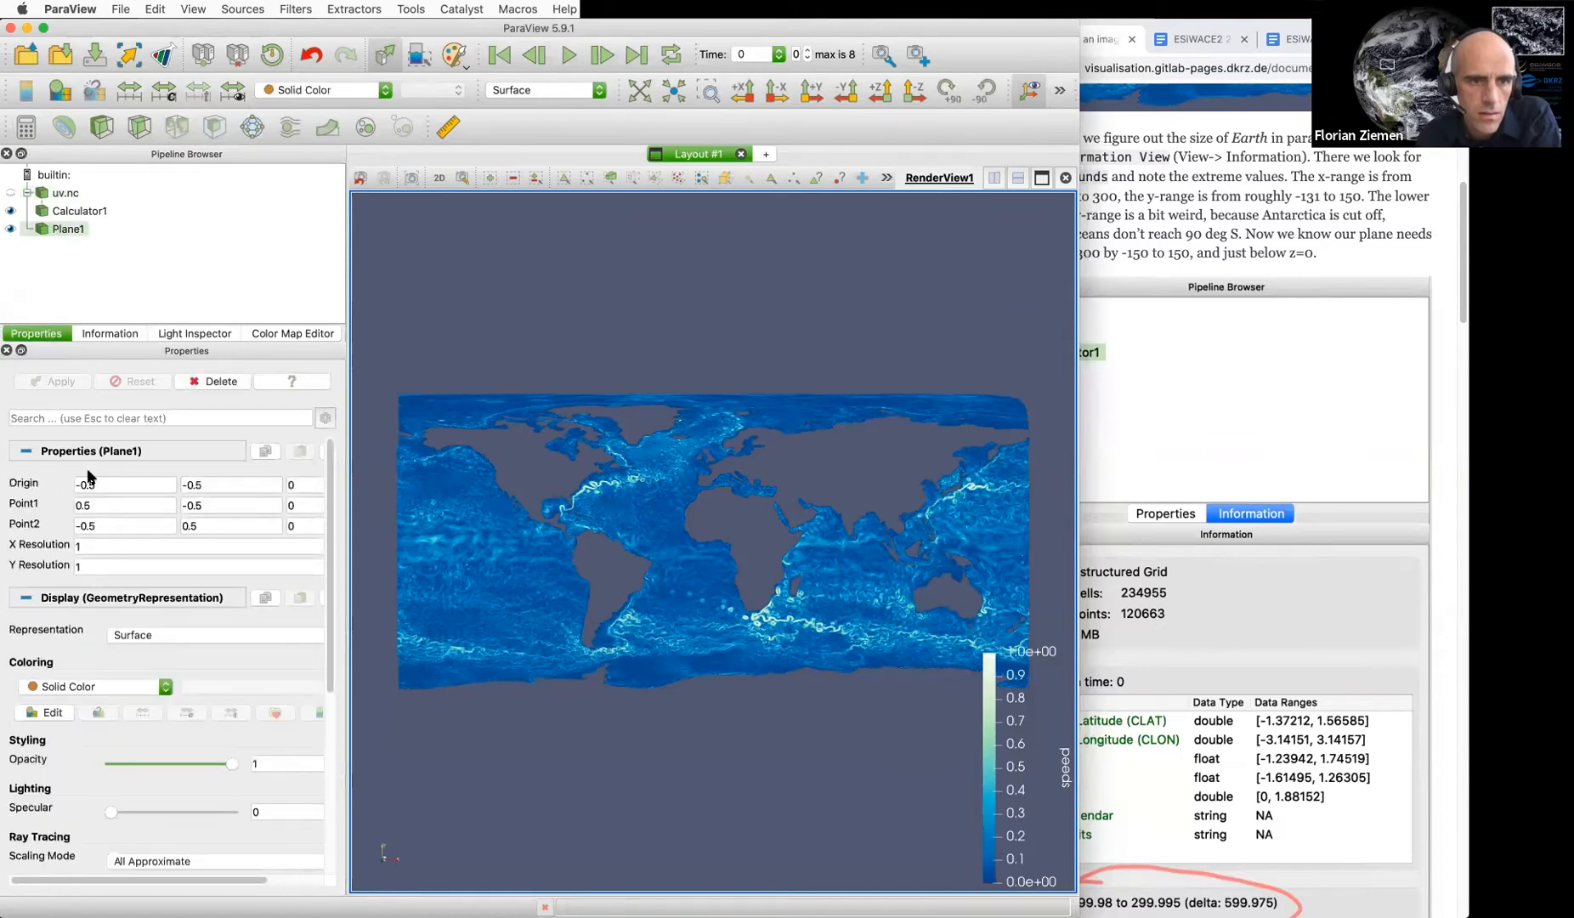
{"action": "left_click", "coordinate": [108, 485]}
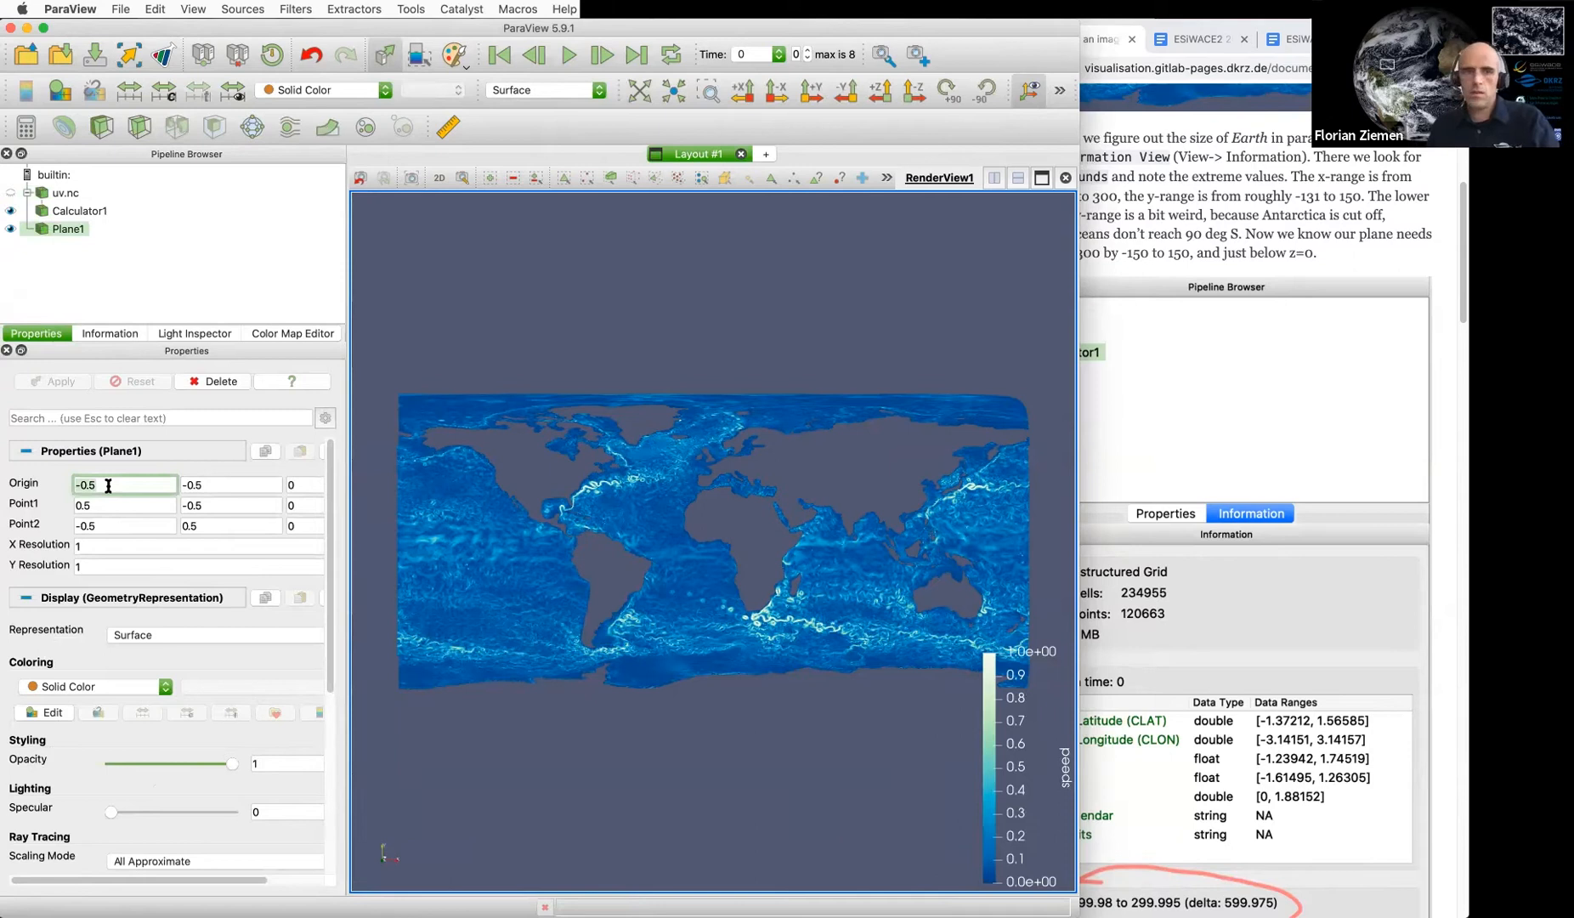
{"action": "key", "text": "BackSpace"}
{"action": "key", "text": "BackSpace"}
{"action": "key", "text": "BackSpace"}
{"action": "key", "text": "BackSpace"}
{"action": "type", "text": "300"}
{"action": "type", "text": "-"}
{"action": "key", "text": "Tab"}
{"action": "type", "text": "-1"}
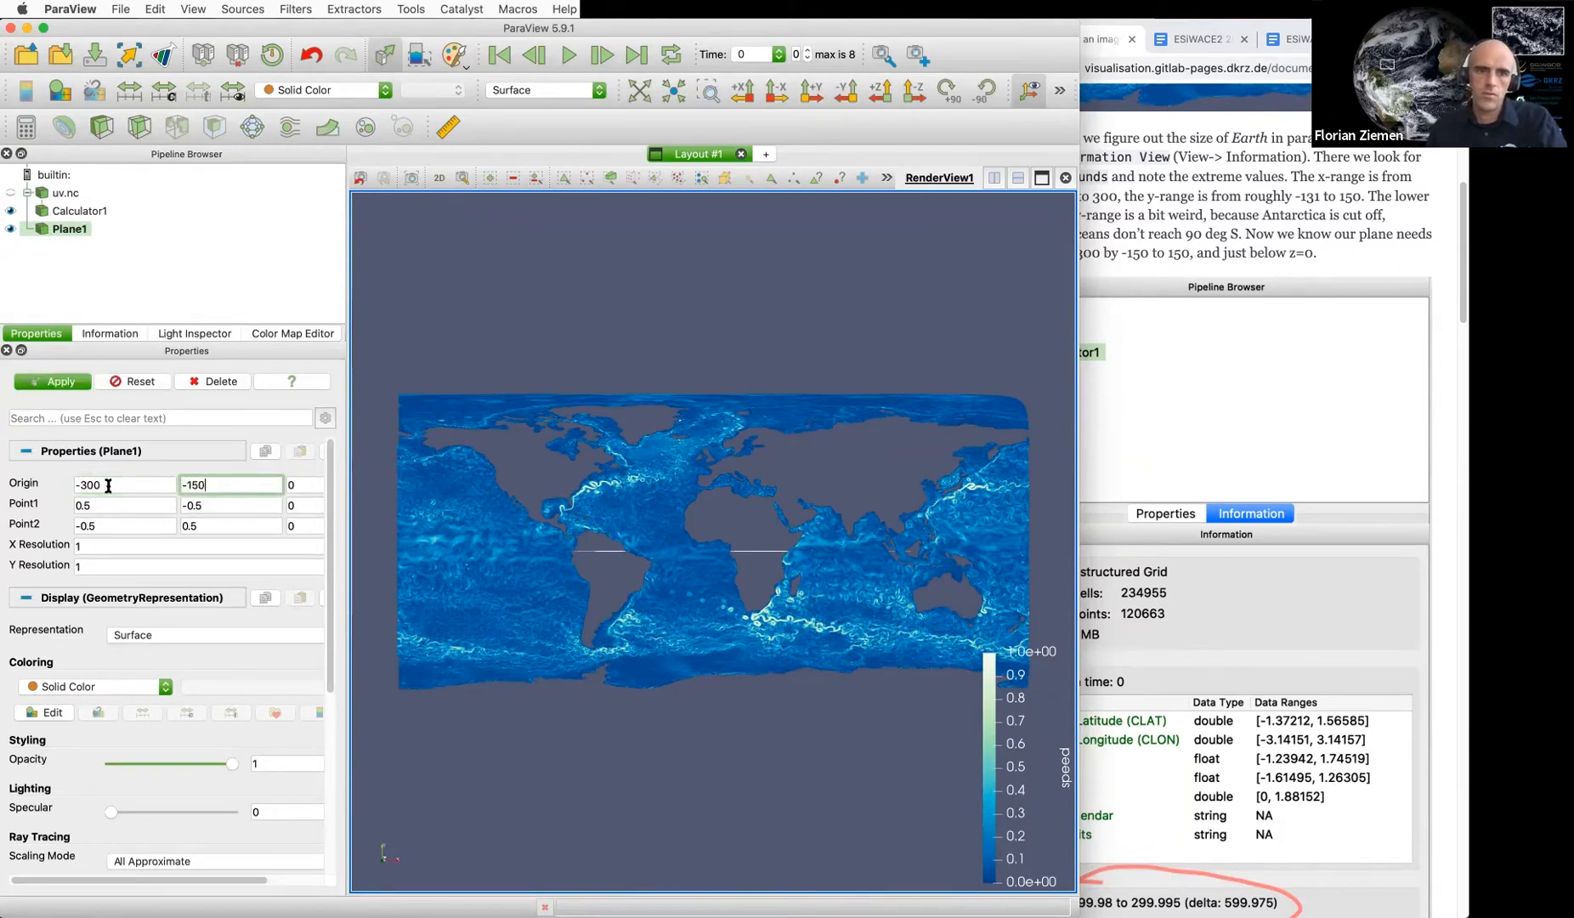
{"action": "type", "text": "50"}
{"action": "key", "text": "Tab"}
{"action": "key", "text": "Return"}
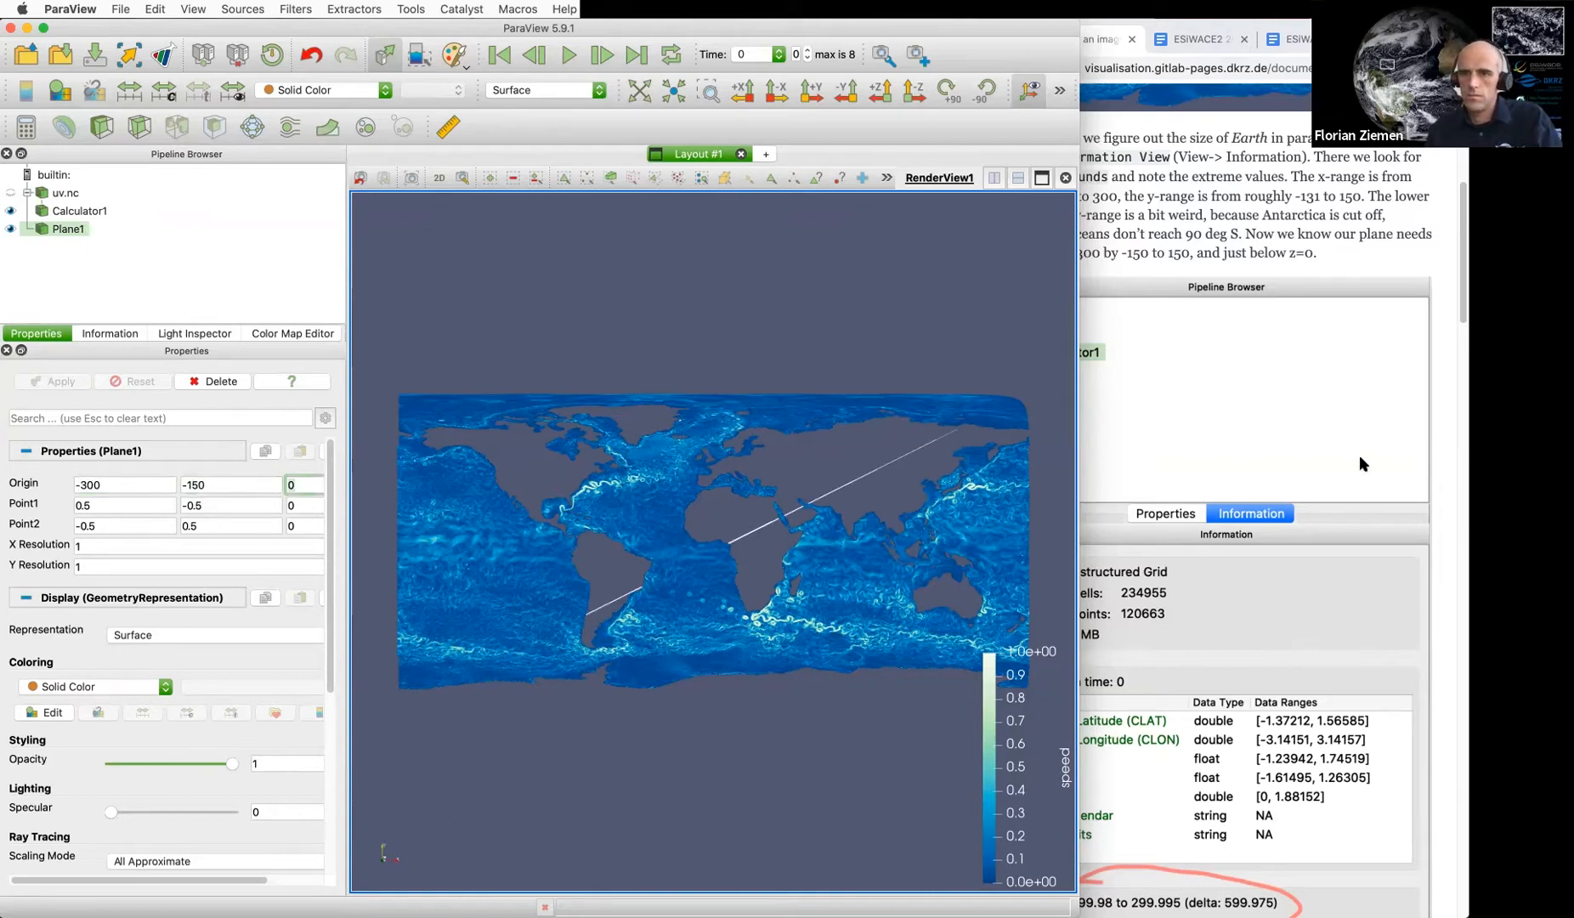
Check the guide's plane coordinates, set the plane origin's z to -0.1 and apply the change
{"action": "scroll", "coordinate": [1359, 454], "scroll_direction": "down", "scroll_amount": 10}
{"action": "scroll", "coordinate": [1359, 452], "scroll_direction": "down", "scroll_amount": 4}
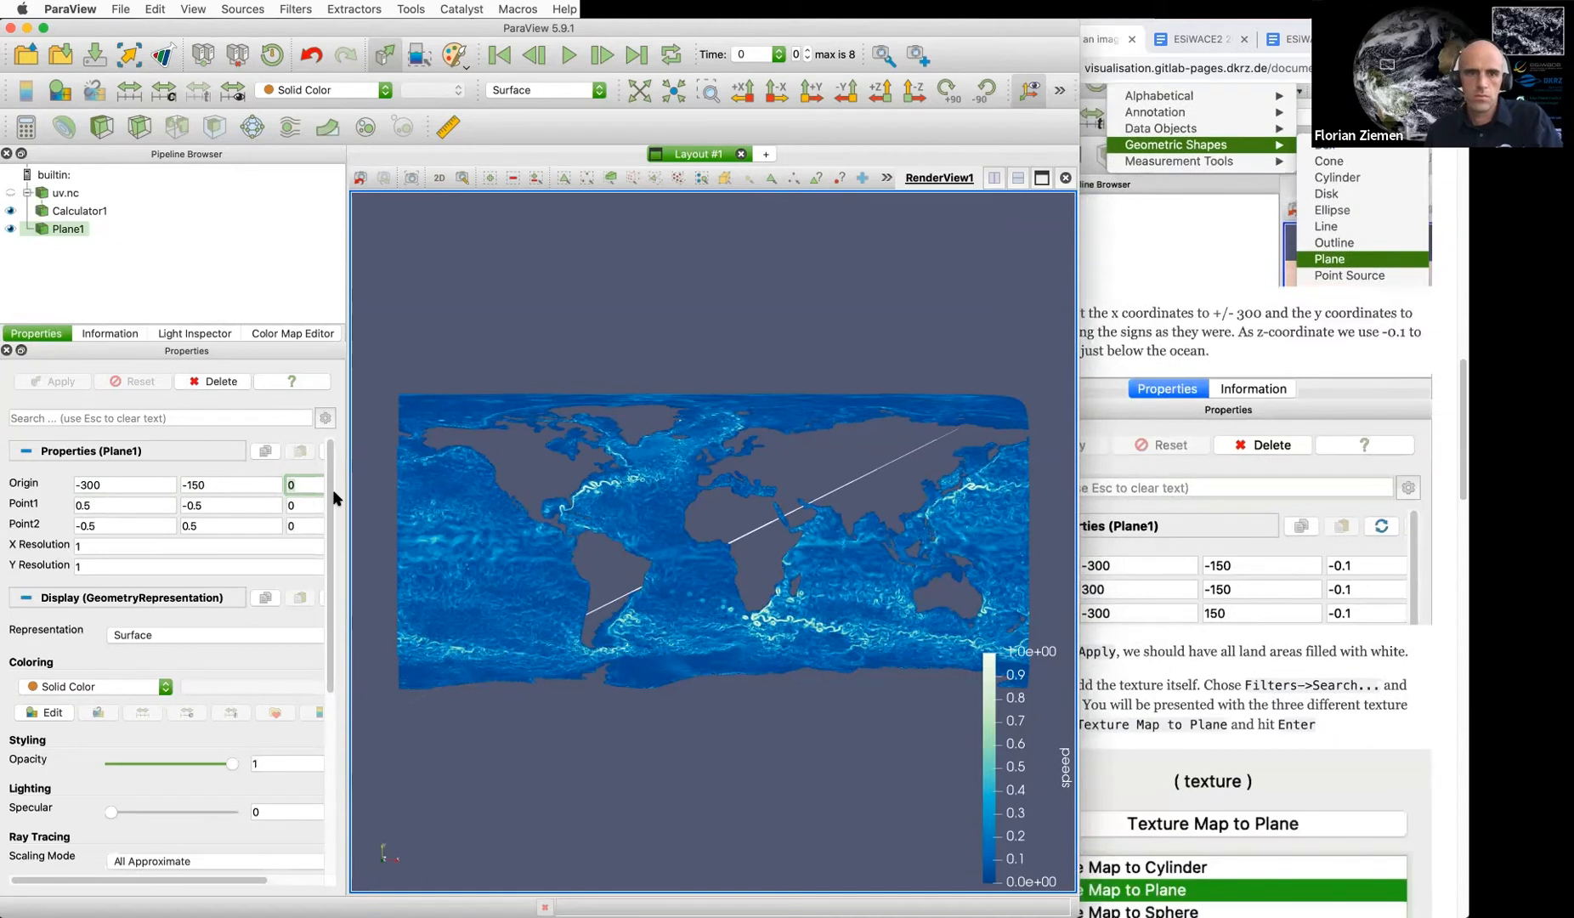
{"action": "key", "text": "BackSpace"}
{"action": "type", "text": "-0.1"}
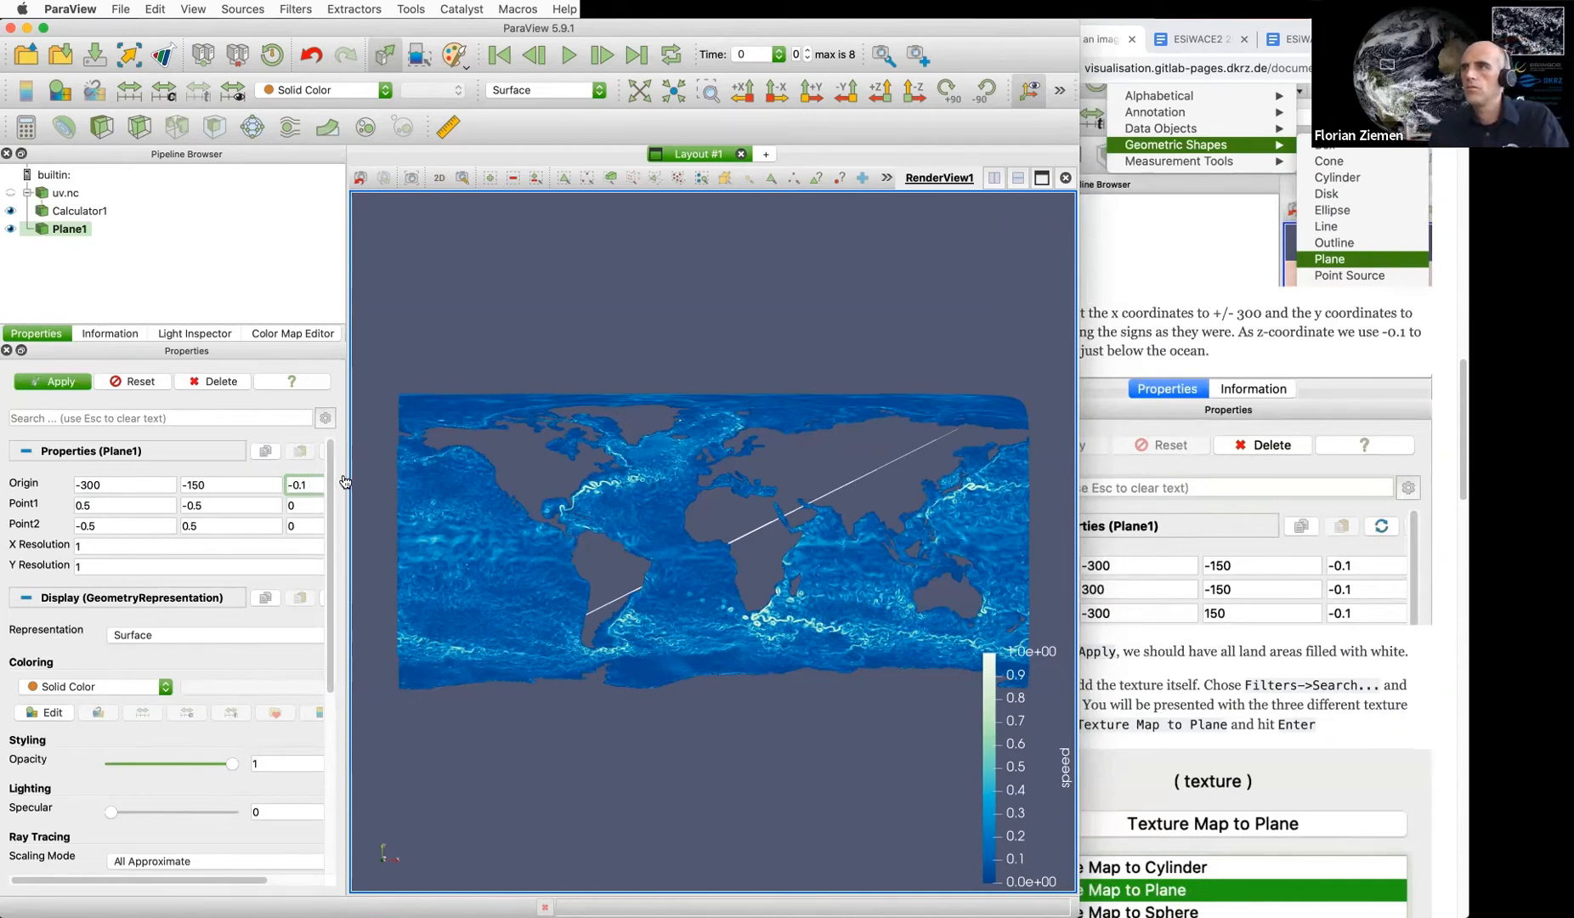
{"action": "key", "text": "Return"}
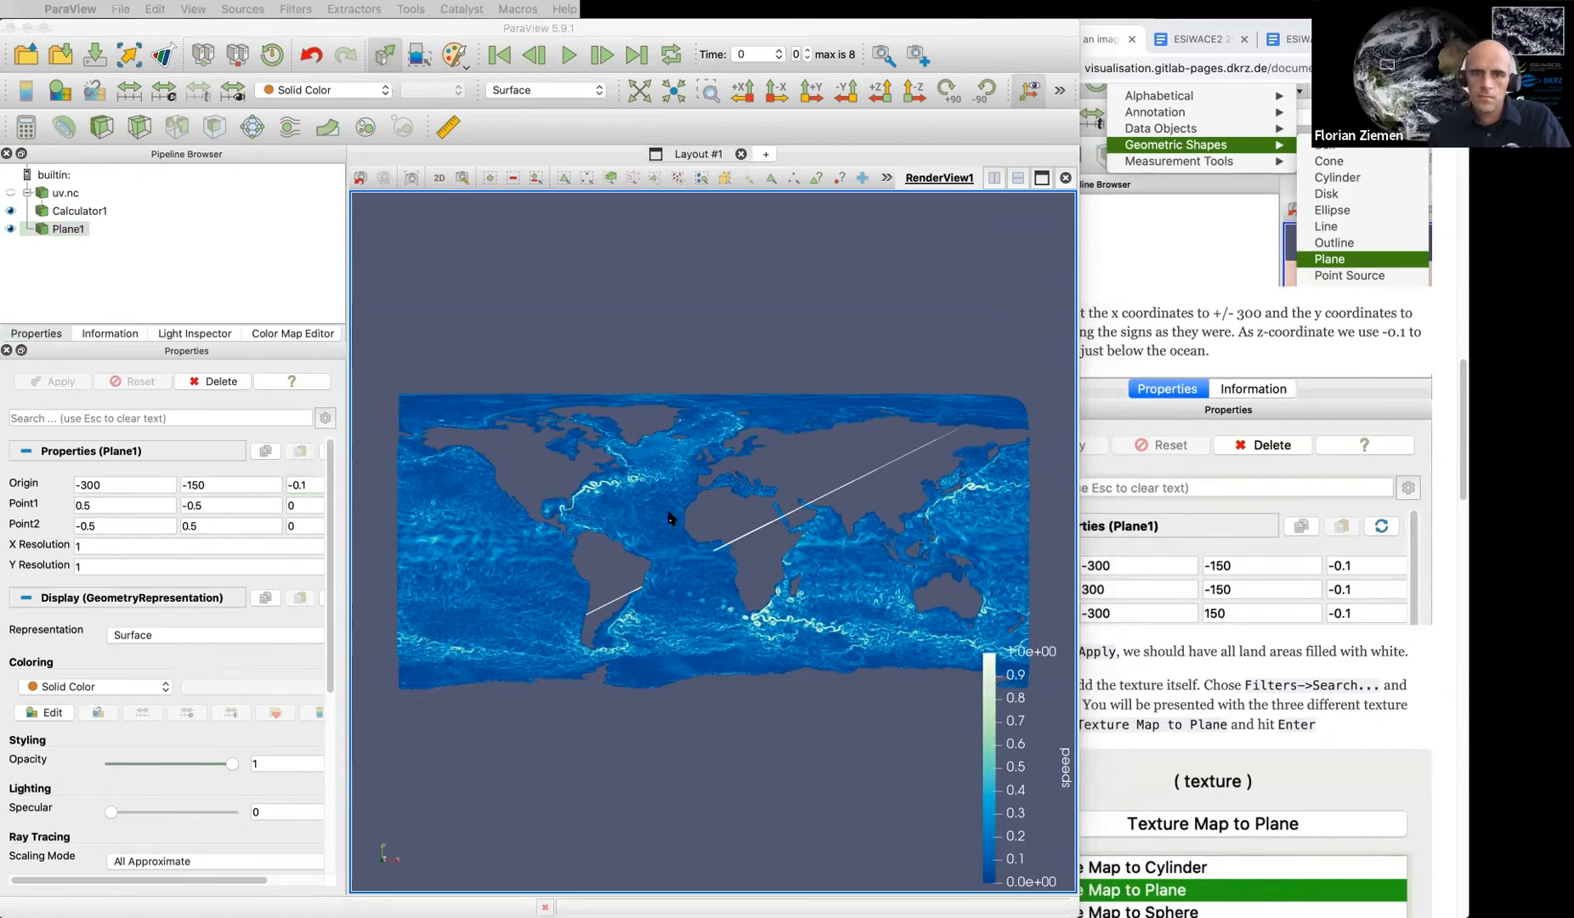
Set the plane's Point1 to x 300, y 150 and z -0.1
{"action": "left_click", "coordinate": [125, 505]}
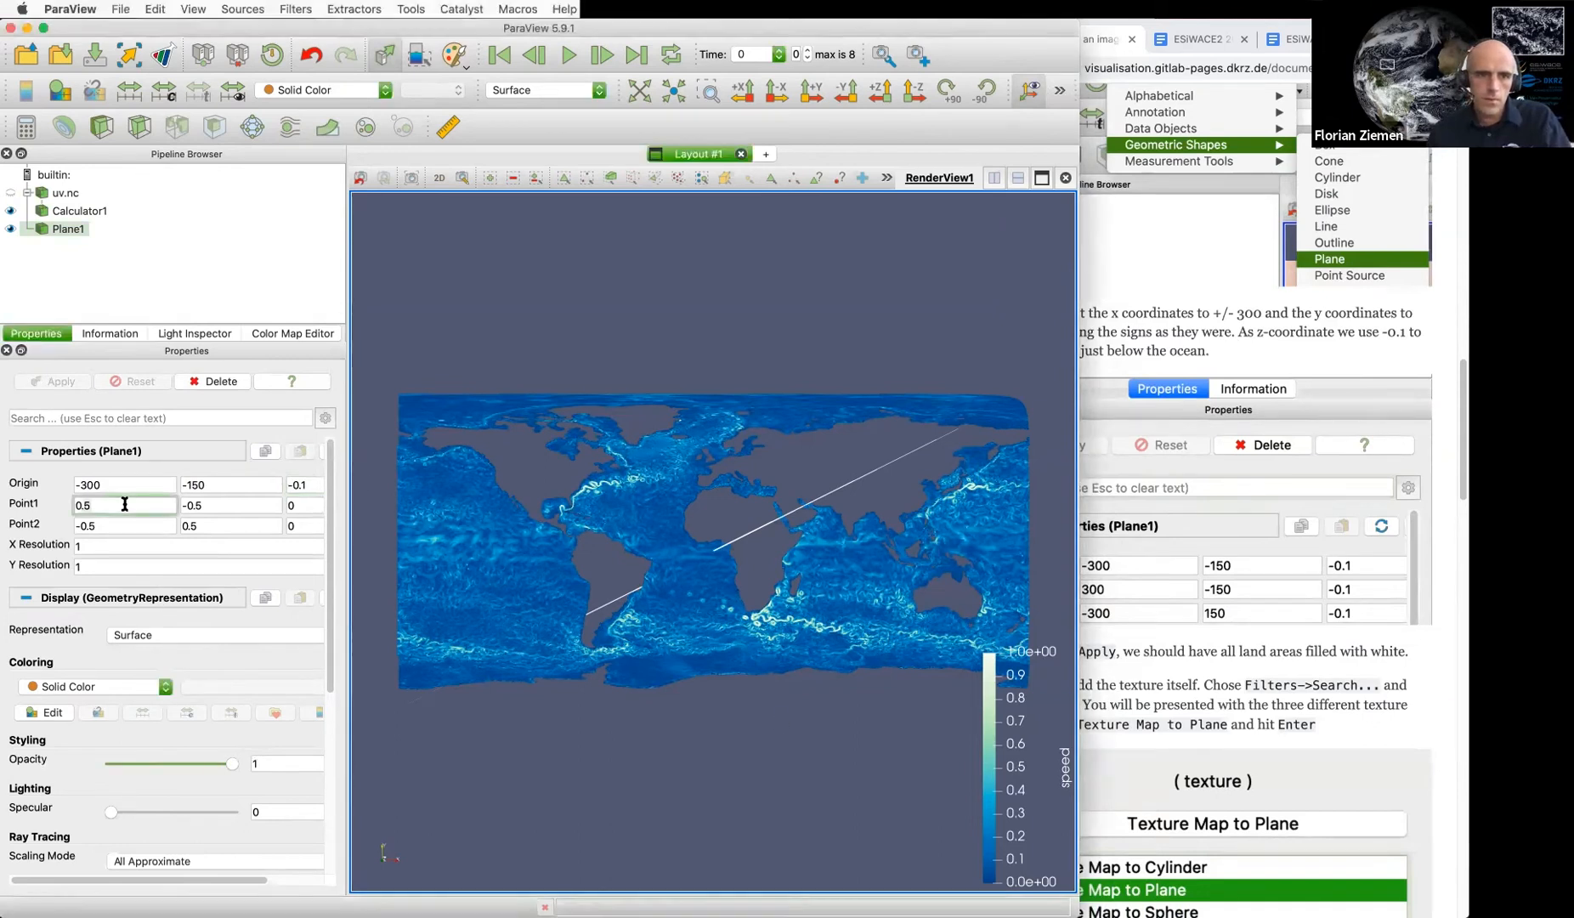
{"action": "type", "text": "300"}
{"action": "key", "text": "Tab"}
{"action": "type", "text": "1"}
{"action": "key", "text": "Tab"}
{"action": "type", "text": "-0.1"}
{"action": "key", "text": "Tab"}
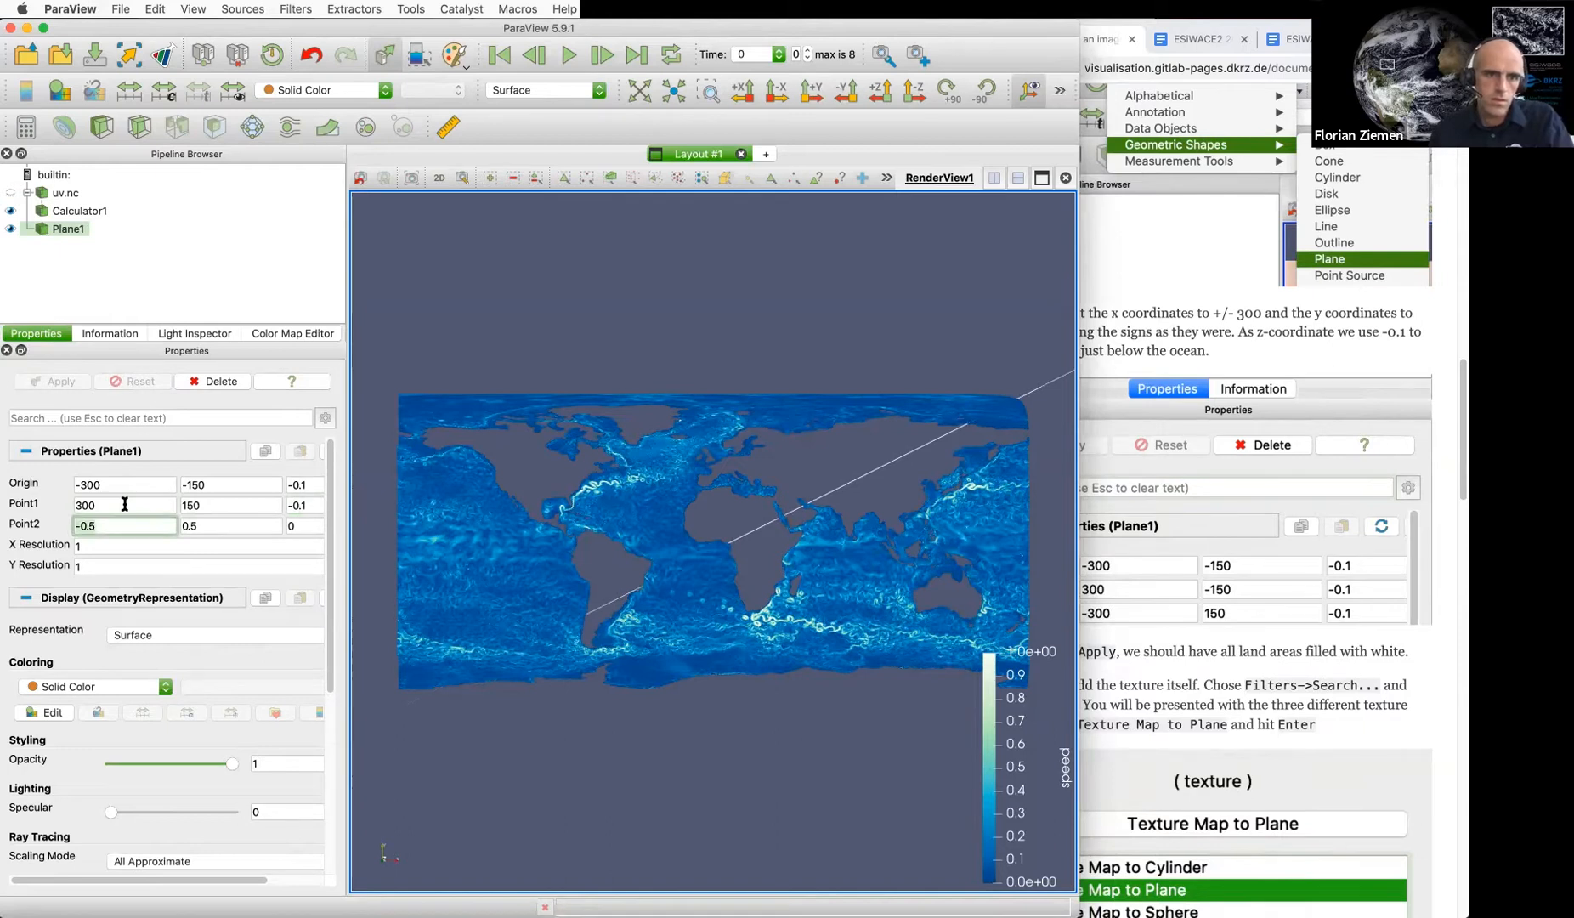
Set the plane's Point2 to x 300, y 150 and z -0.1
{"action": "type", "text": "300"}
{"action": "key", "text": "Tab"}
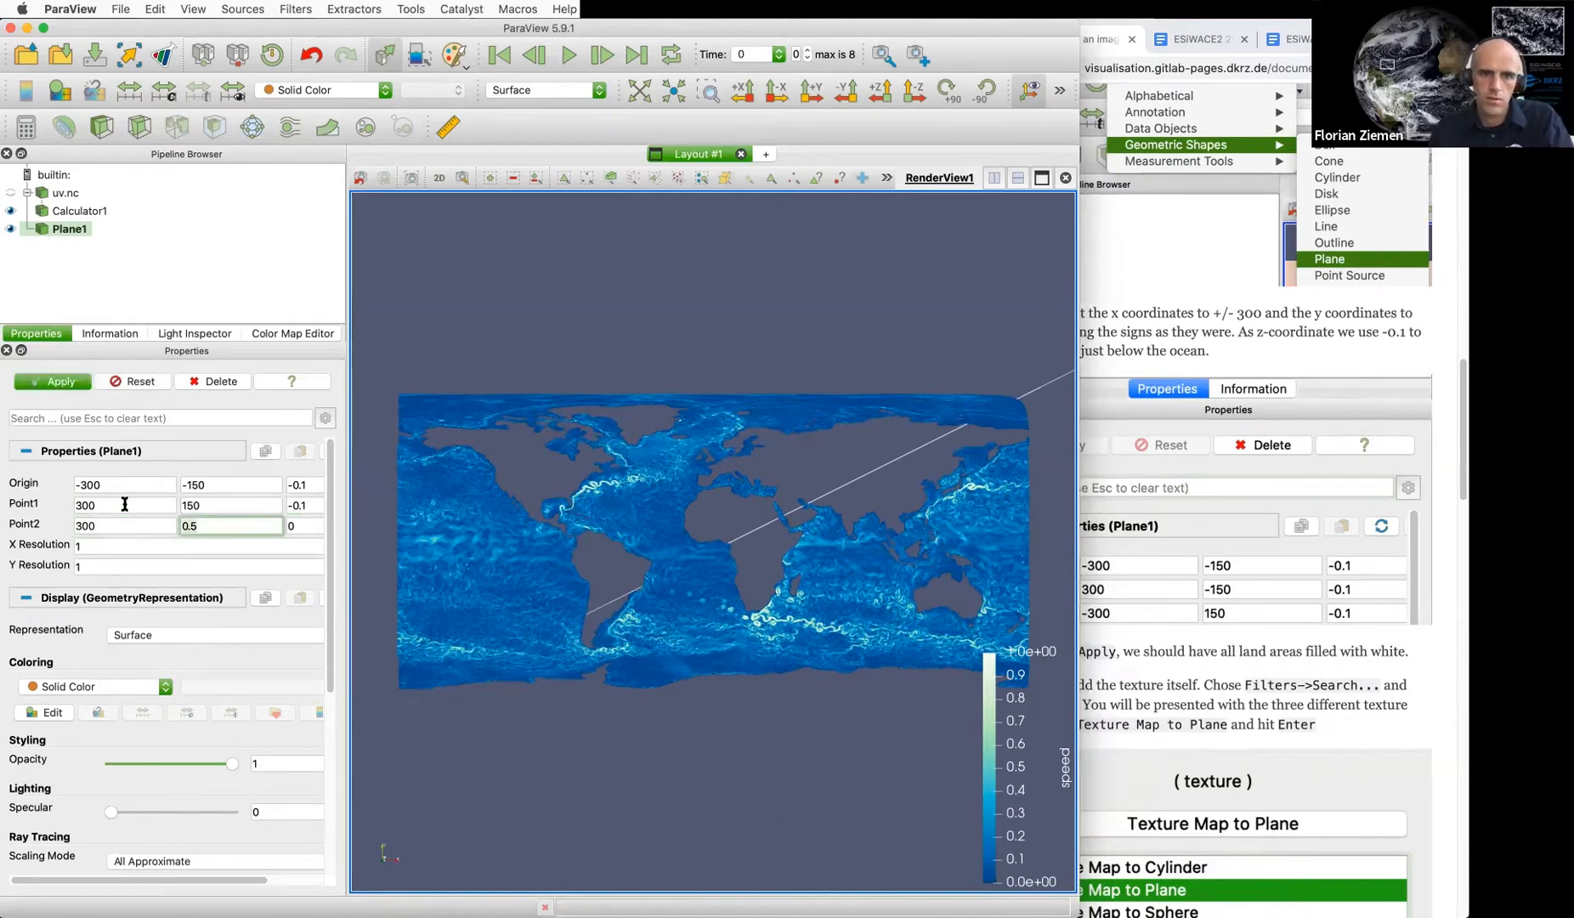
{"action": "type", "text": "150"}
{"action": "key", "text": "Tab"}
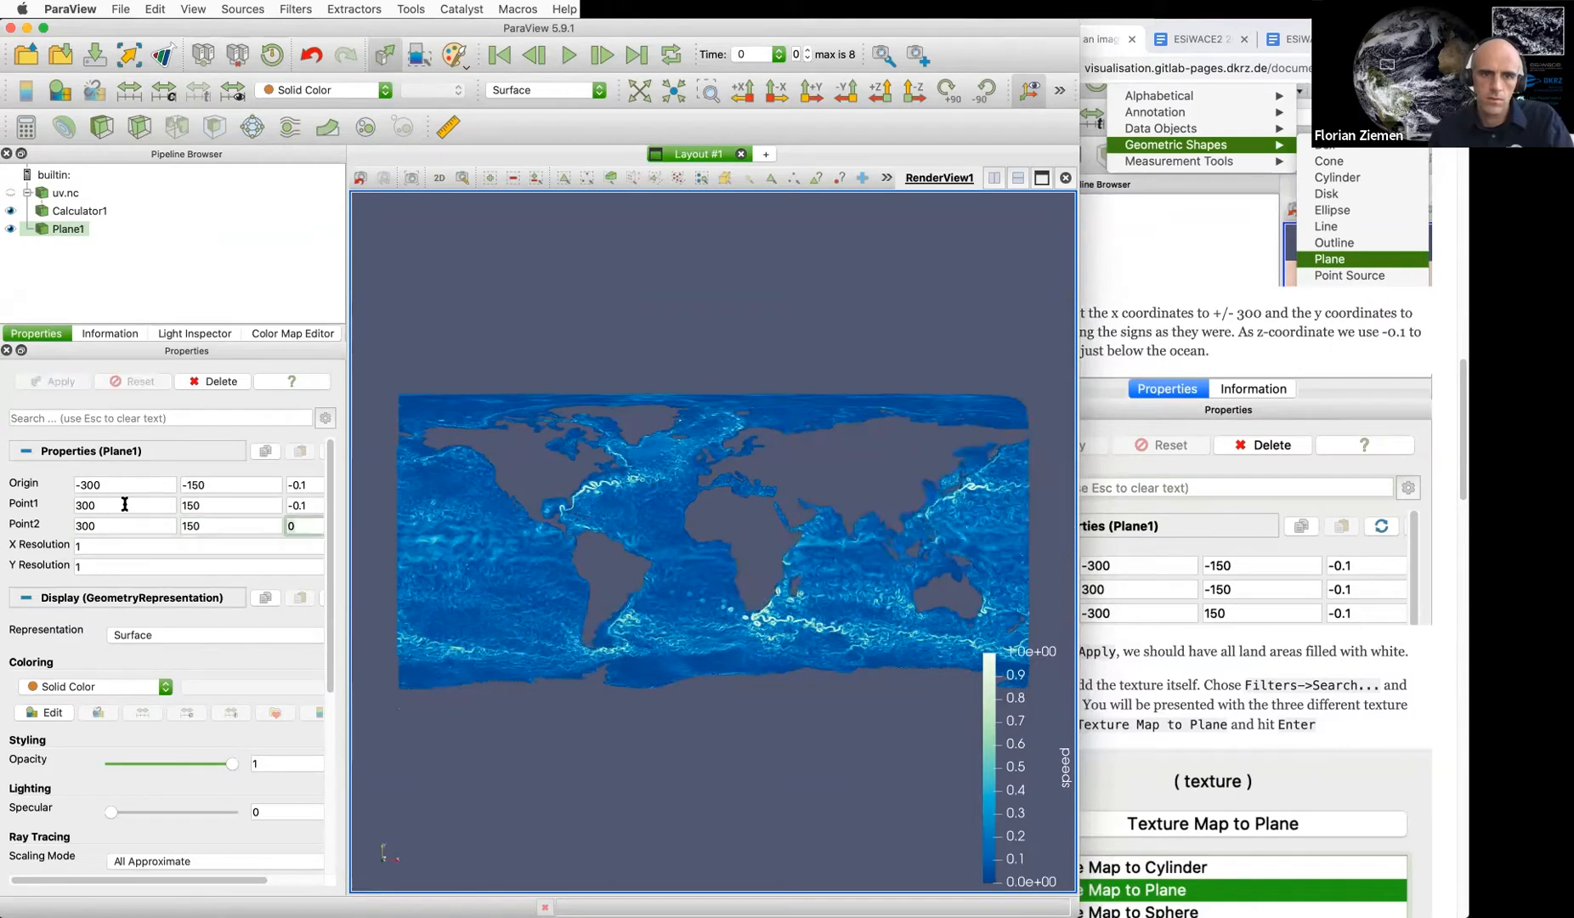
{"action": "type", "text": "-0"}
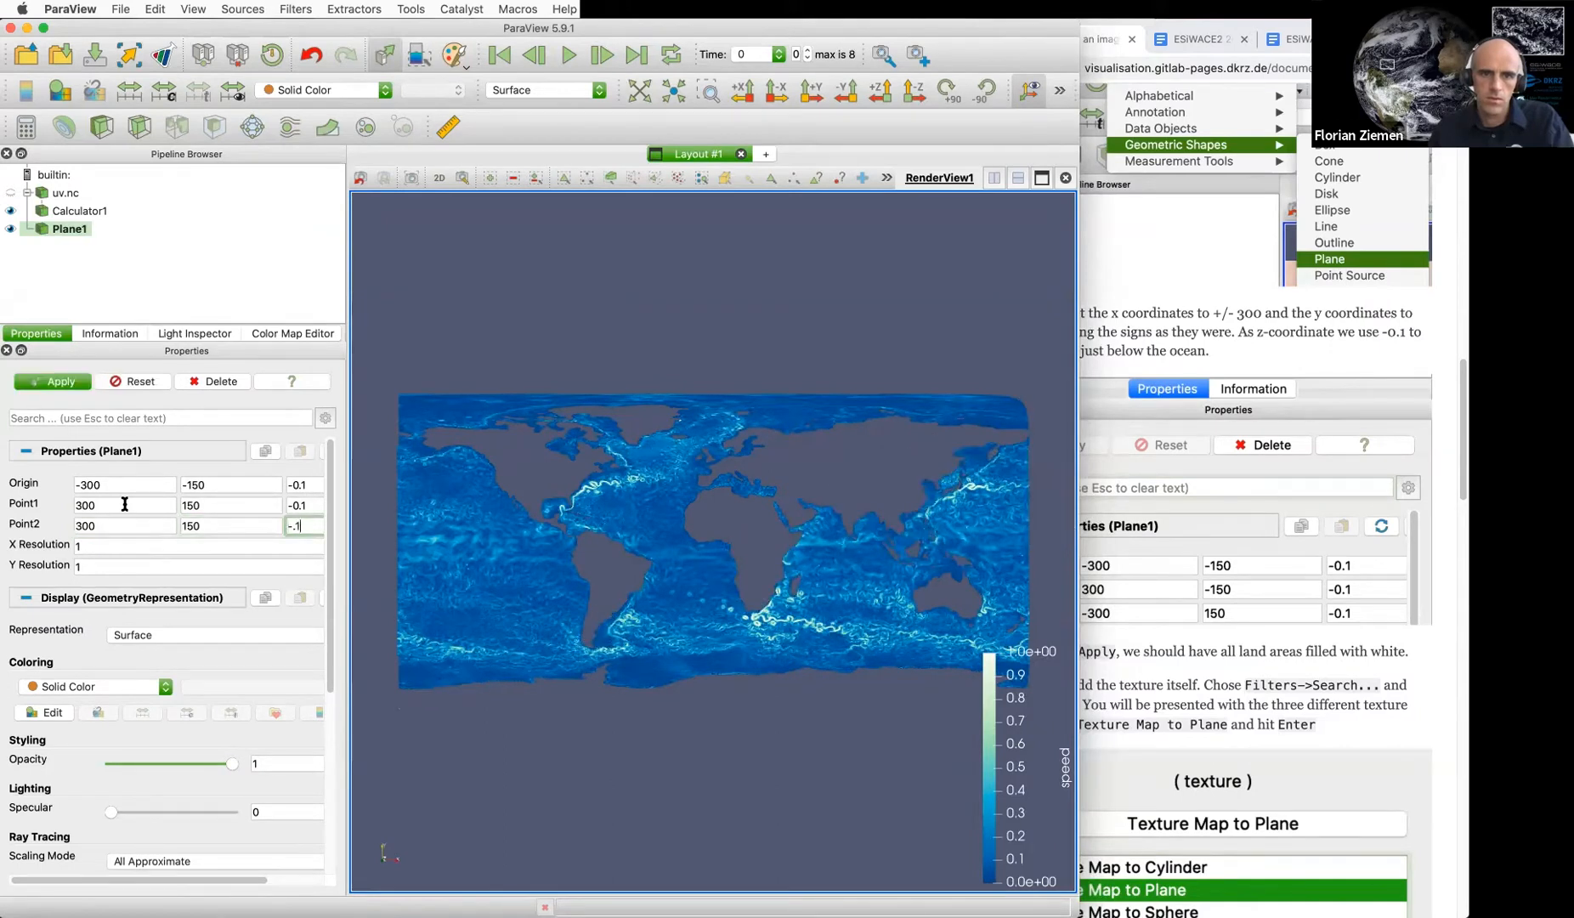
{"action": "type", "text": ".1"}
{"action": "key", "text": "Tab"}
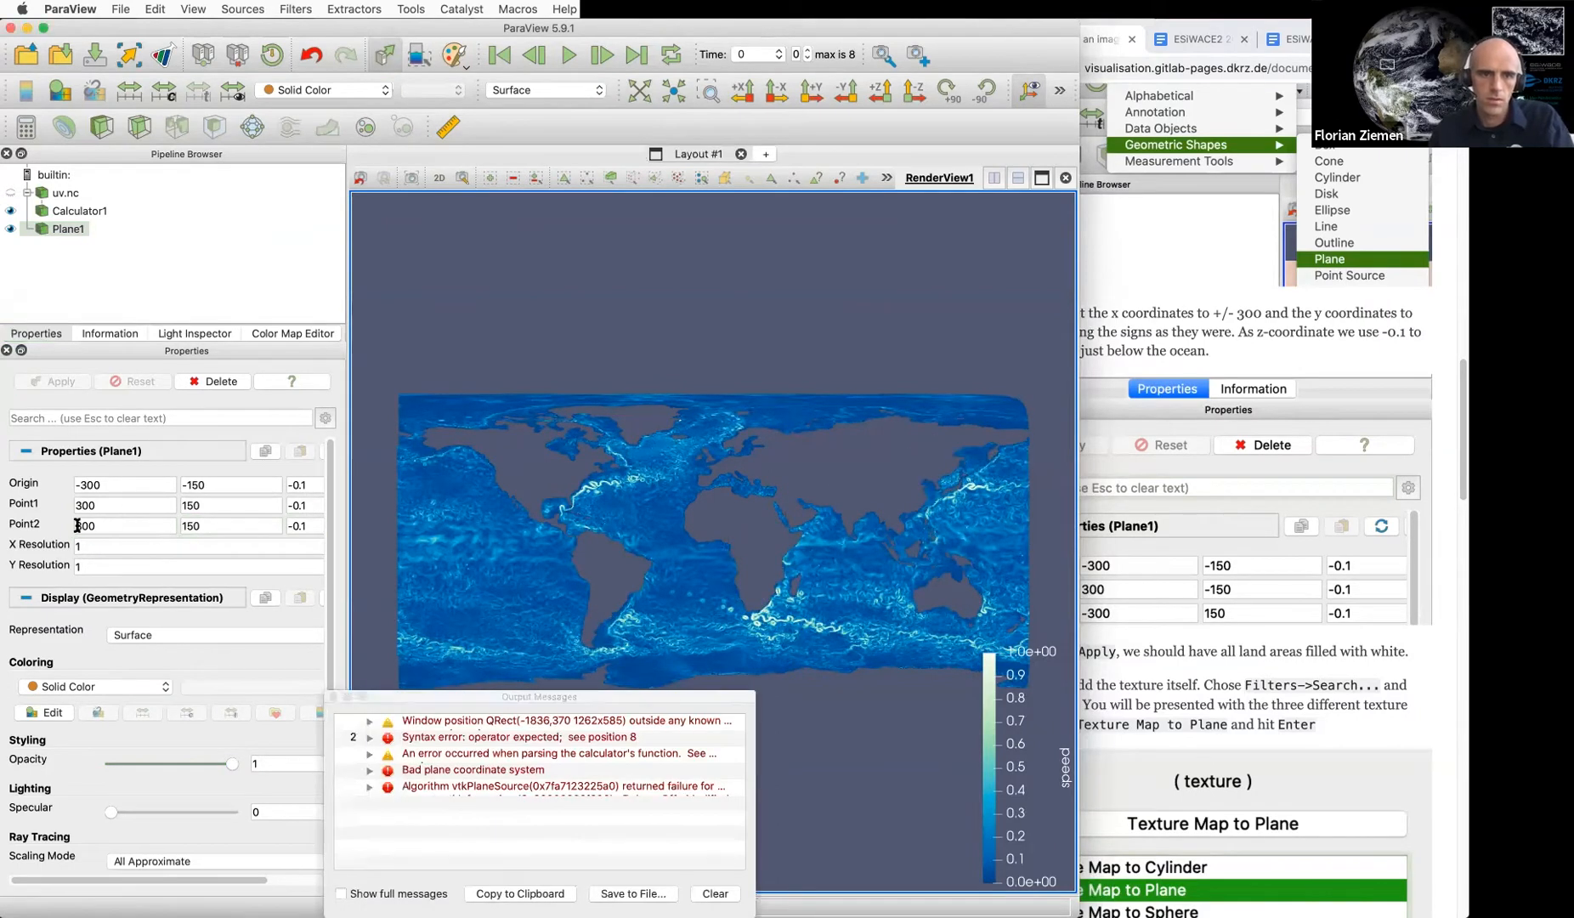
Correct the plane's Point2 to x -300, keeping y at 150 and z at -0.1
{"action": "left_click", "coordinate": [77, 526]}
{"action": "type", "text": "-"}
{"action": "key", "text": "Tab"}
{"action": "type", "text": "-"}
{"action": "key", "text": "Tab"}
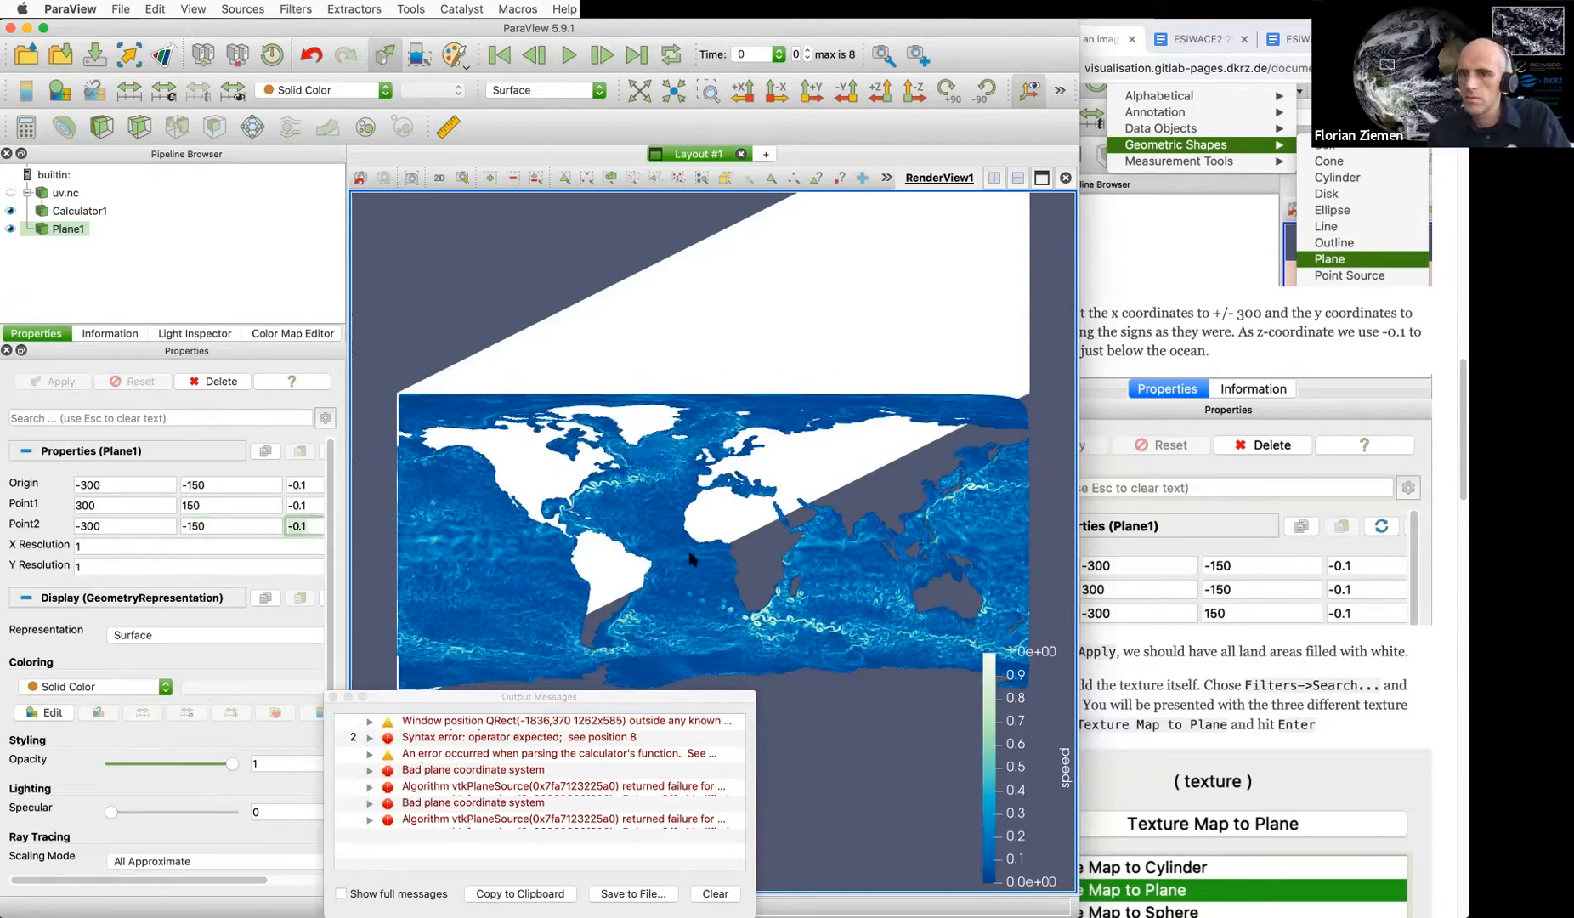
{"action": "left_click", "coordinate": [186, 524]}
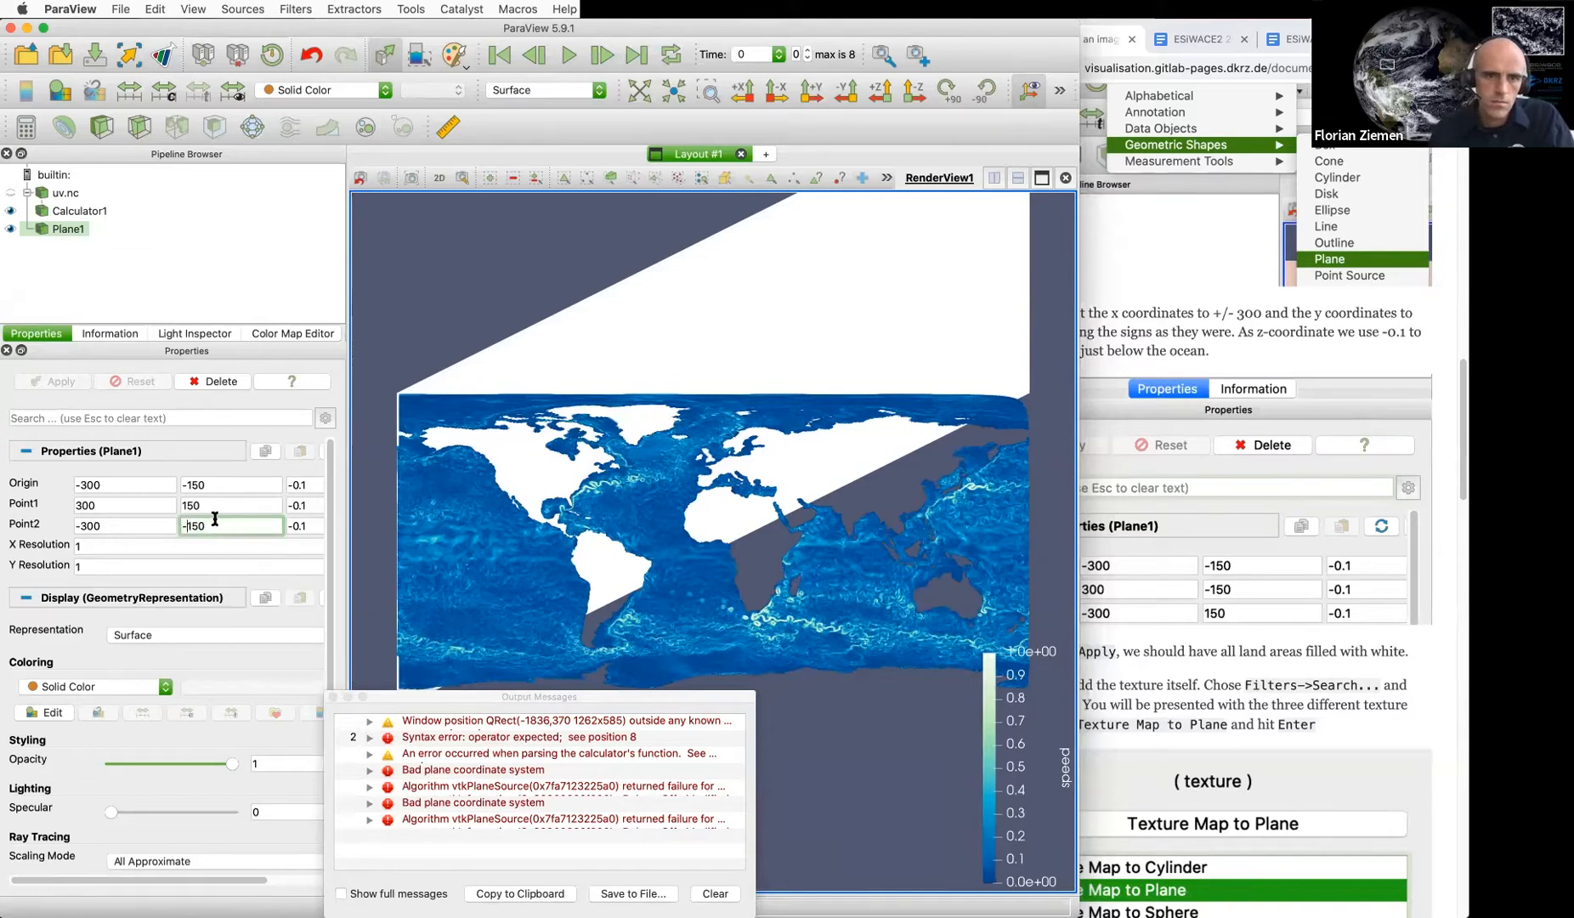
{"action": "key", "text": "BackSpace"}
{"action": "key", "text": "Tab"}
{"action": "key", "text": "Return"}
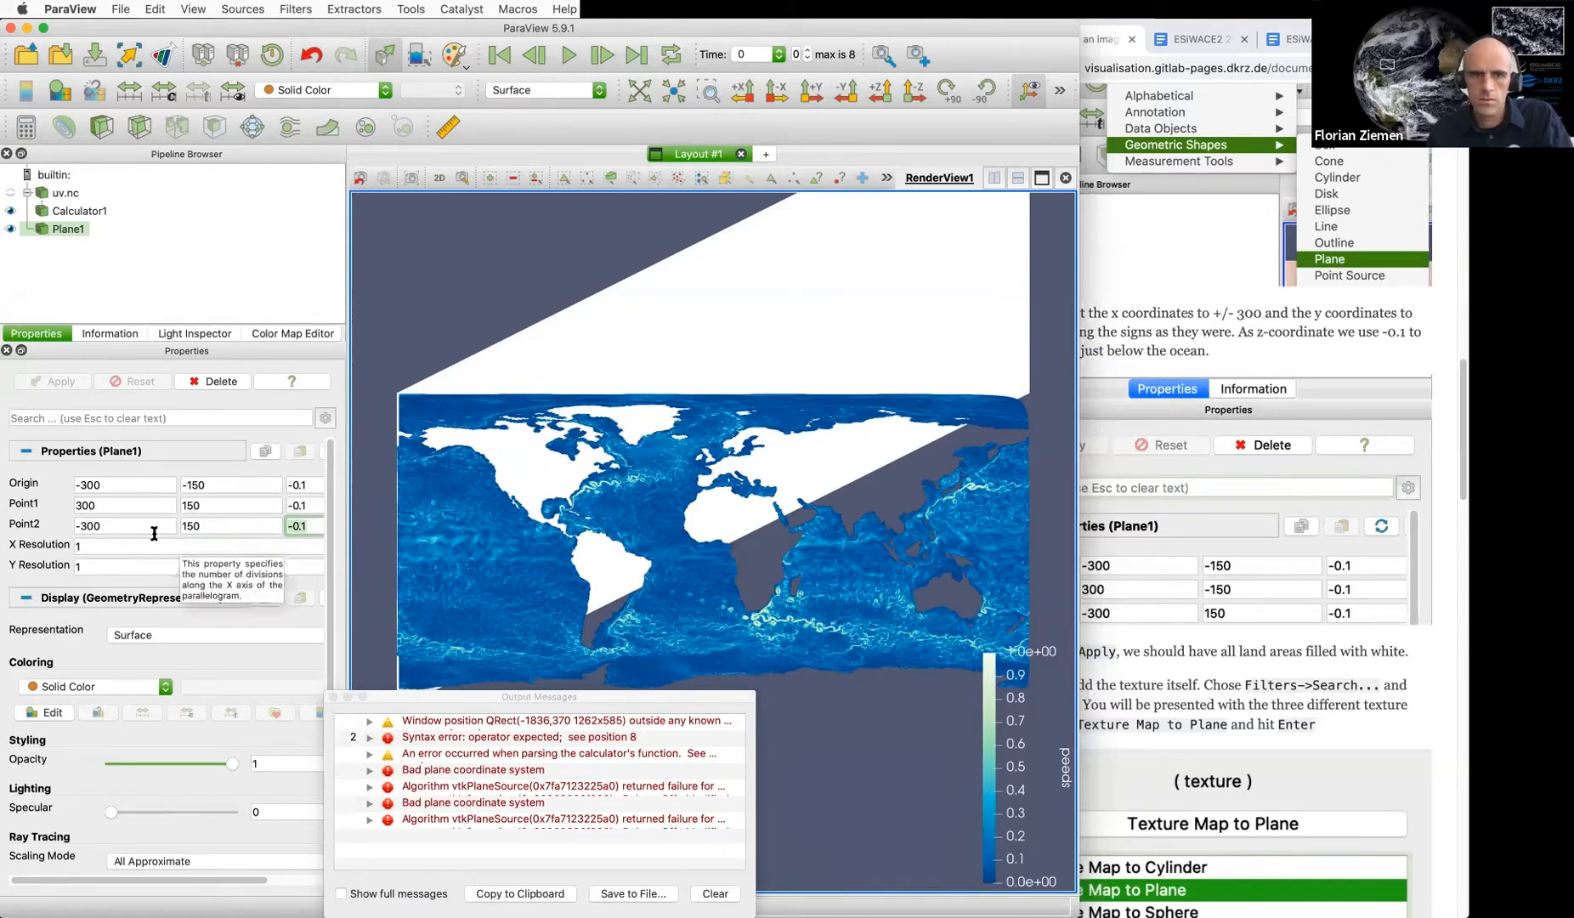
Correct the y coordinate of the plane's Point1 to -150
{"action": "left_click", "coordinate": [190, 506]}
{"action": "left_click", "coordinate": [180, 503]}
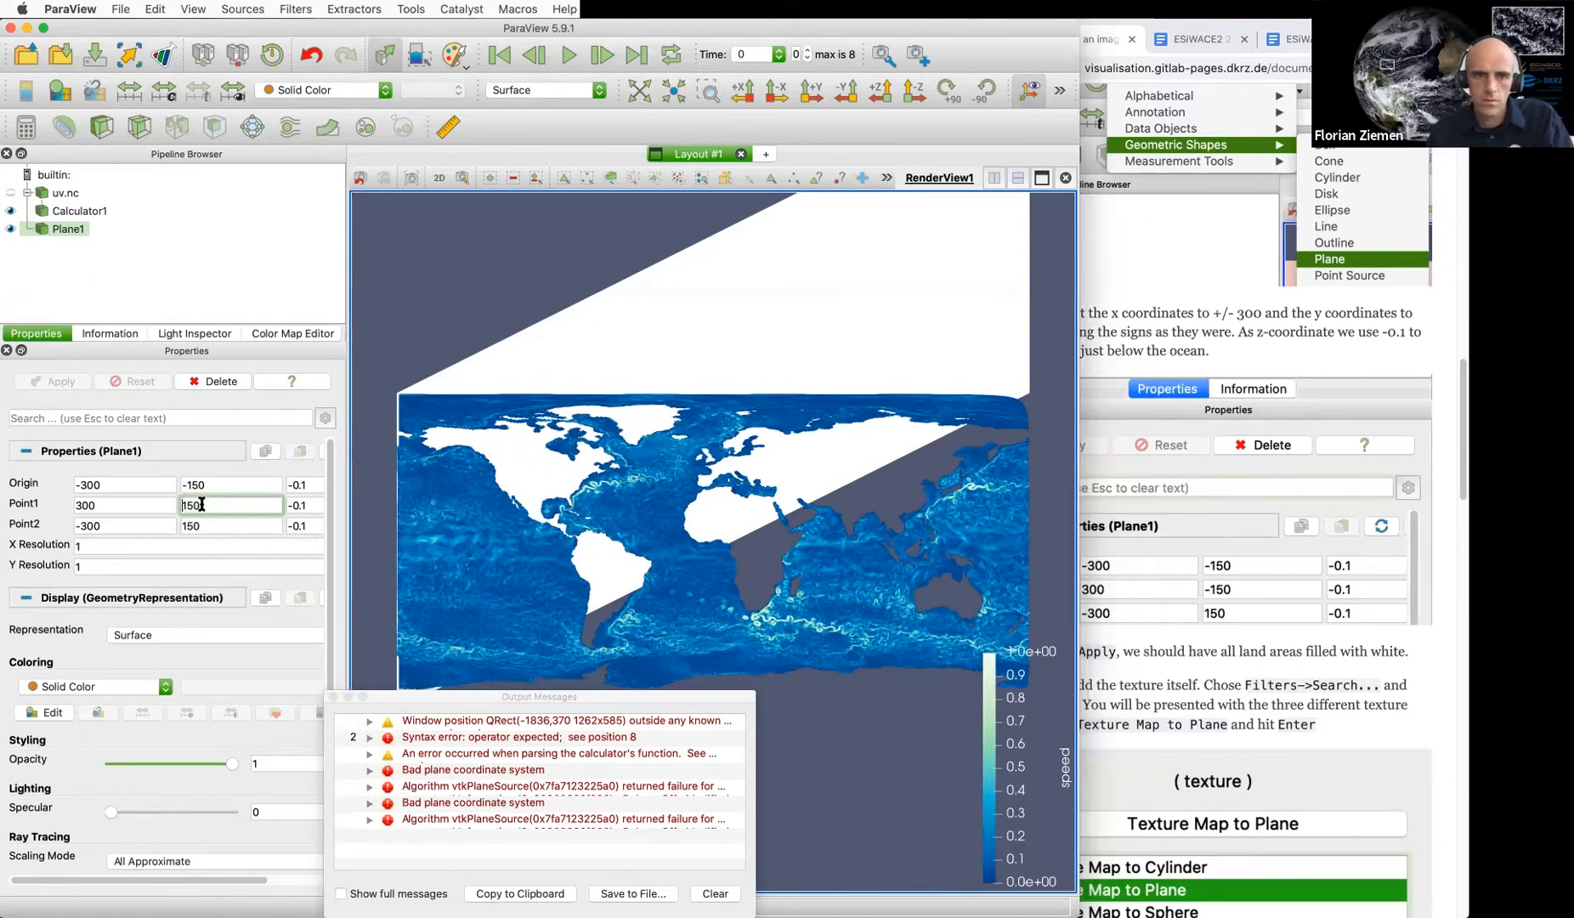
{"action": "type", "text": "-"}
{"action": "key", "text": "Tab"}
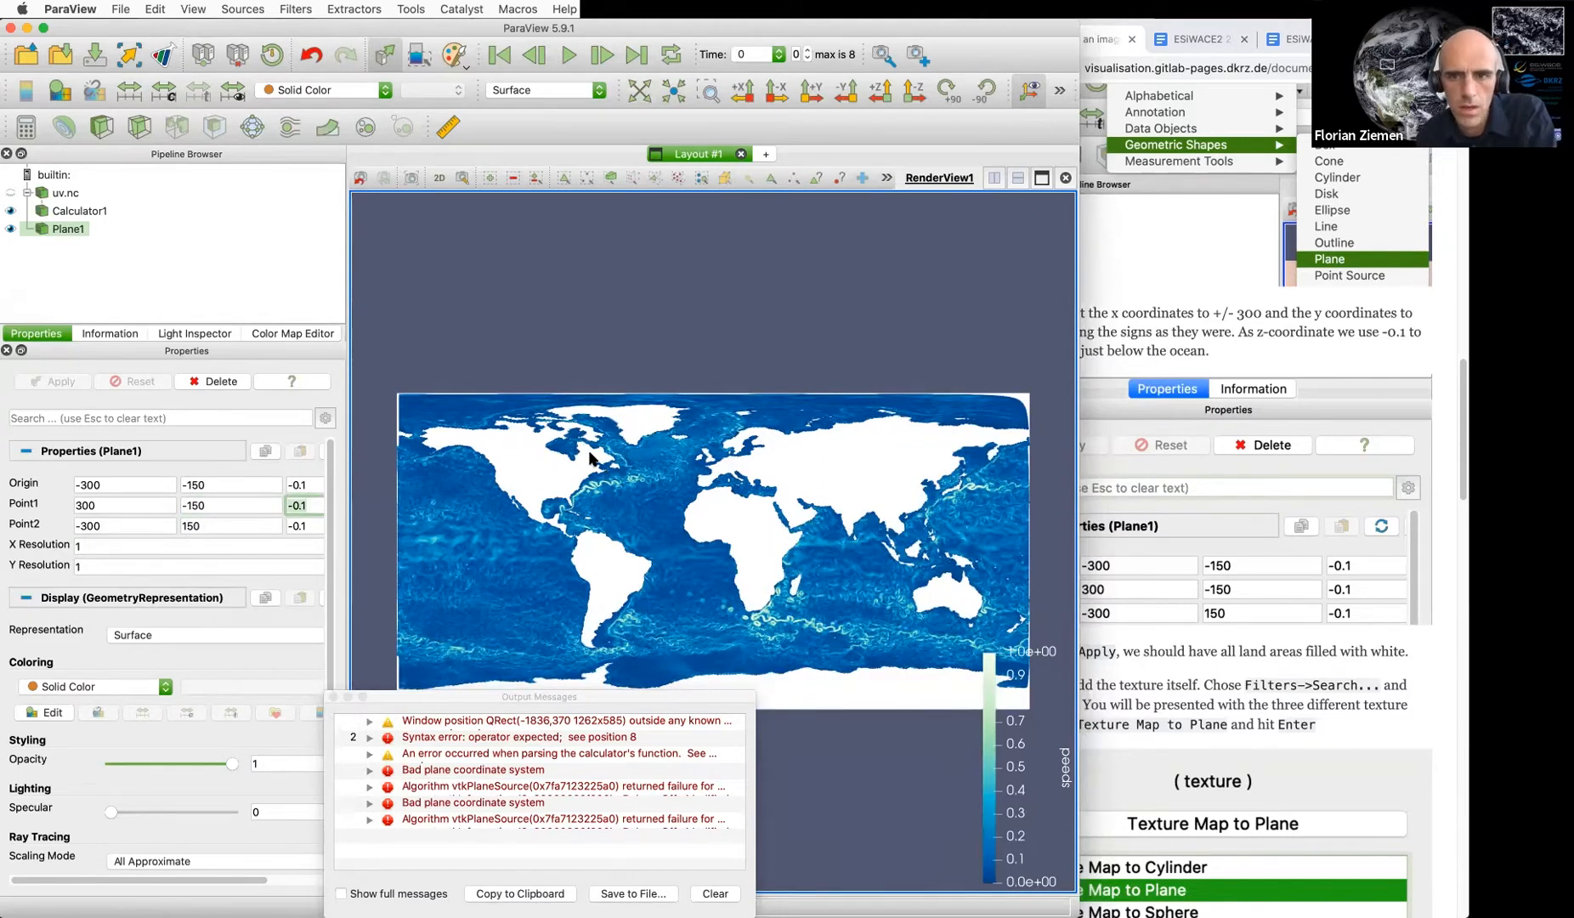
Search the filters for "text" and add the Texture Map to Plane filter to Plane1
{"action": "scroll", "coordinate": [1190, 591], "scroll_direction": "down", "scroll_amount": 3}
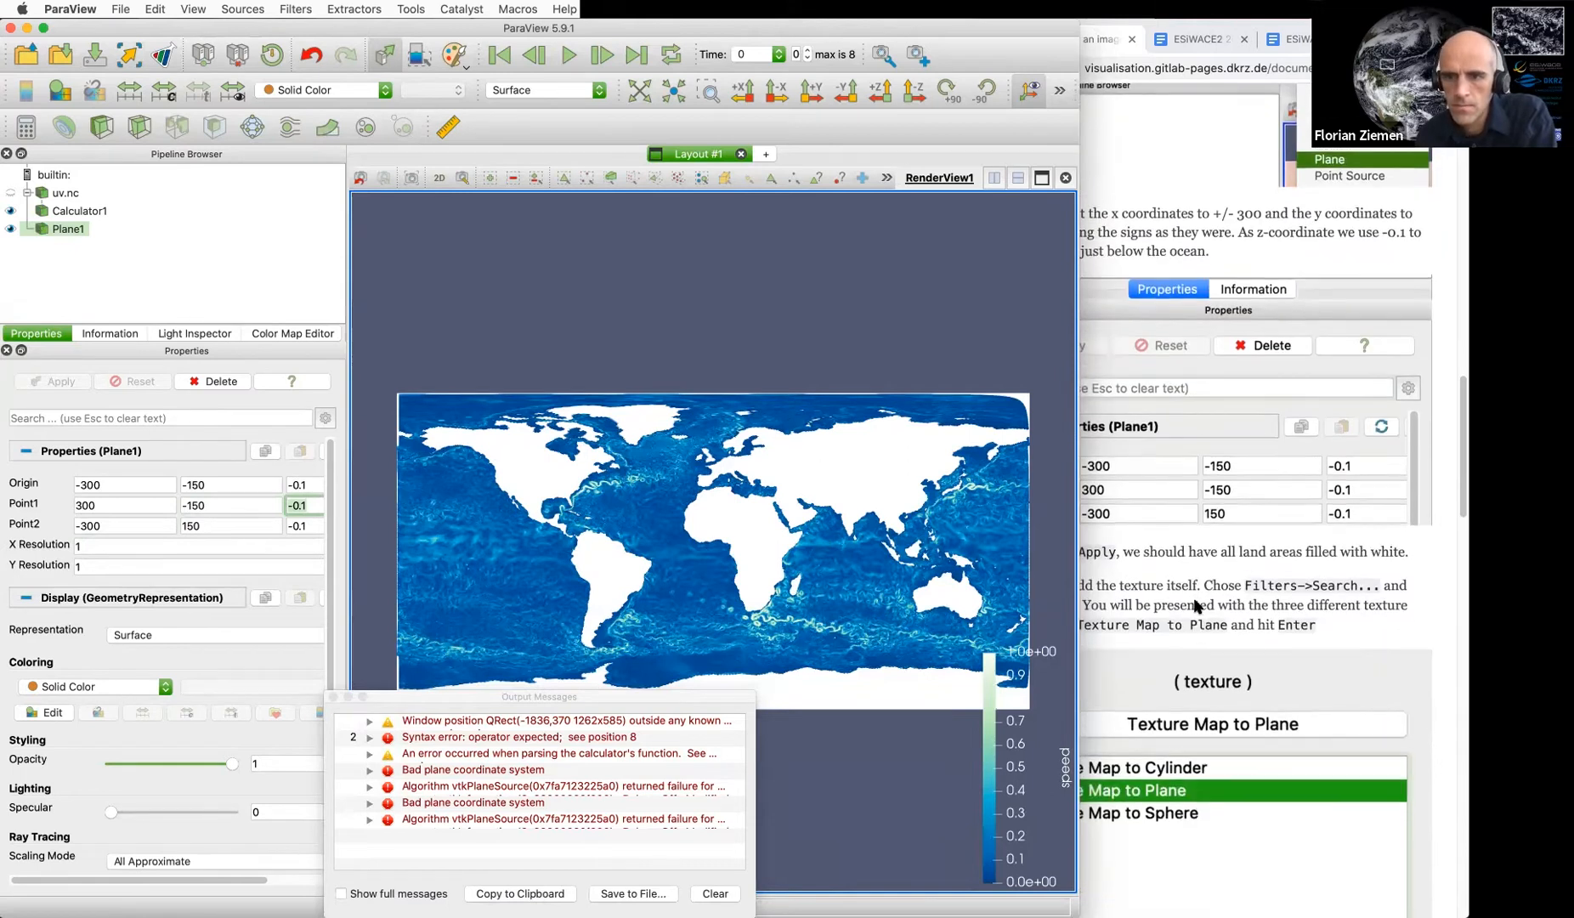
{"action": "scroll", "coordinate": [1194, 603], "scroll_direction": "down", "scroll_amount": 1}
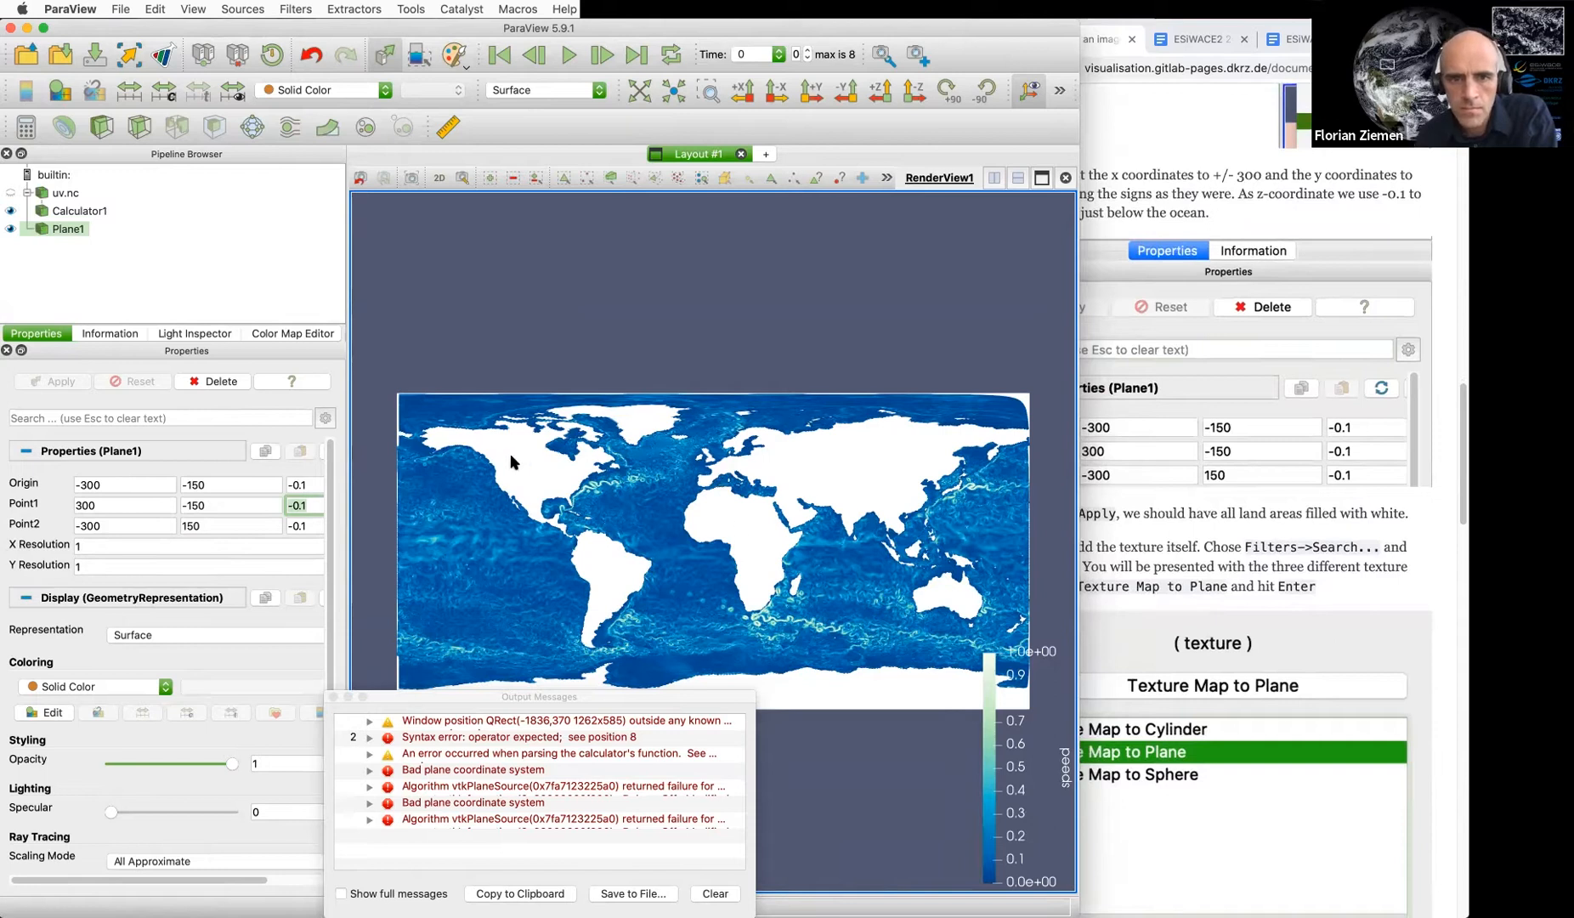
{"action": "left_click", "coordinate": [239, 8]}
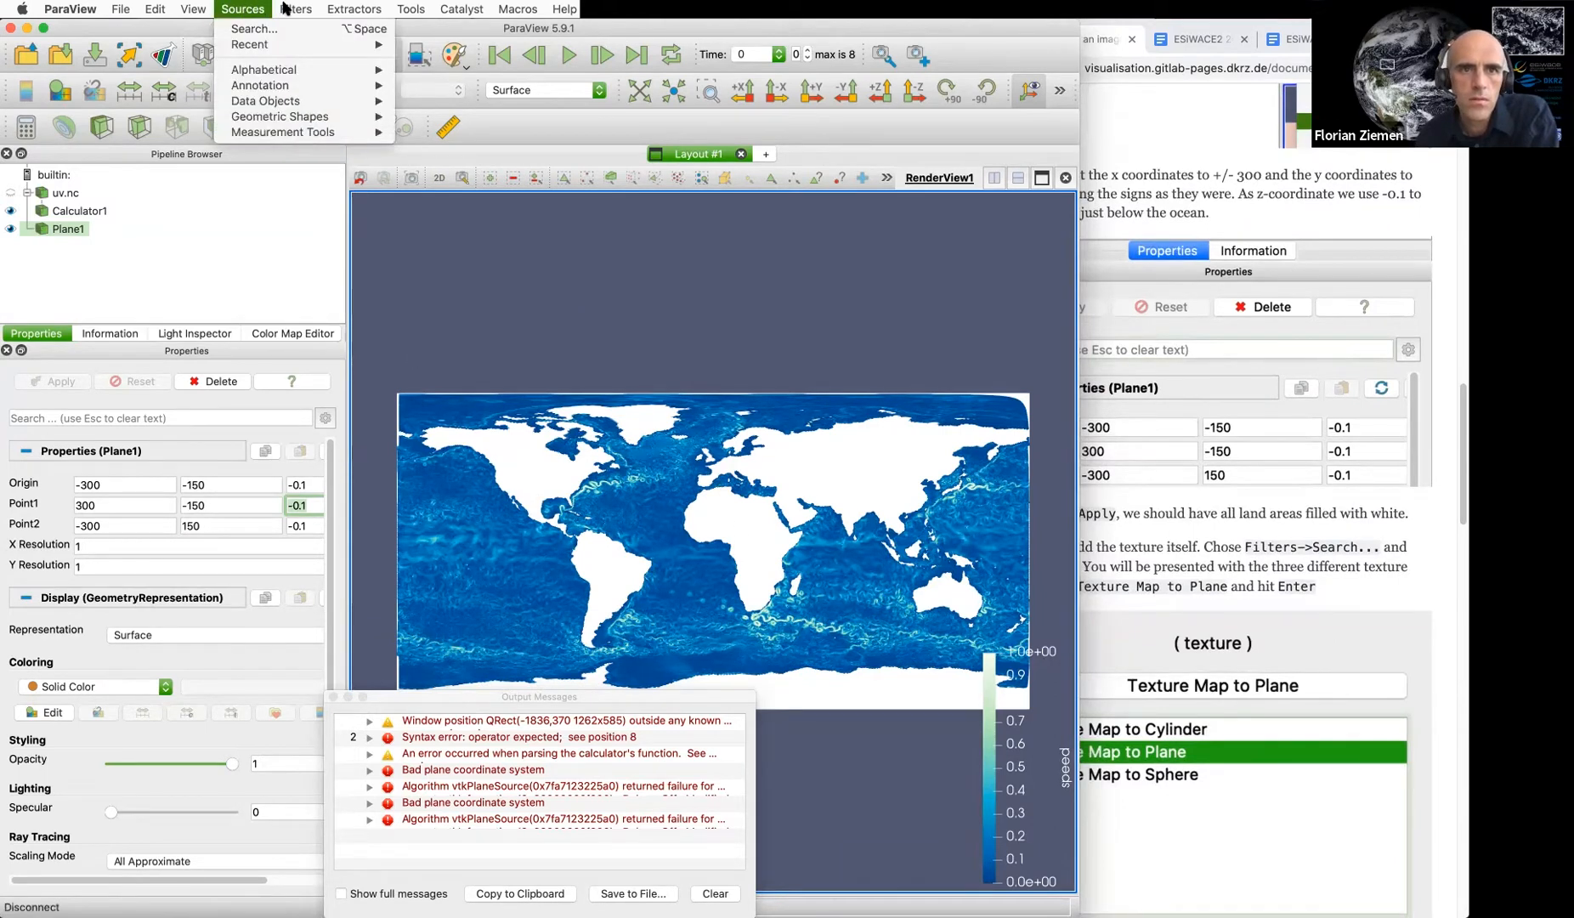
{"action": "mouse_move", "coordinate": [295, 9]}
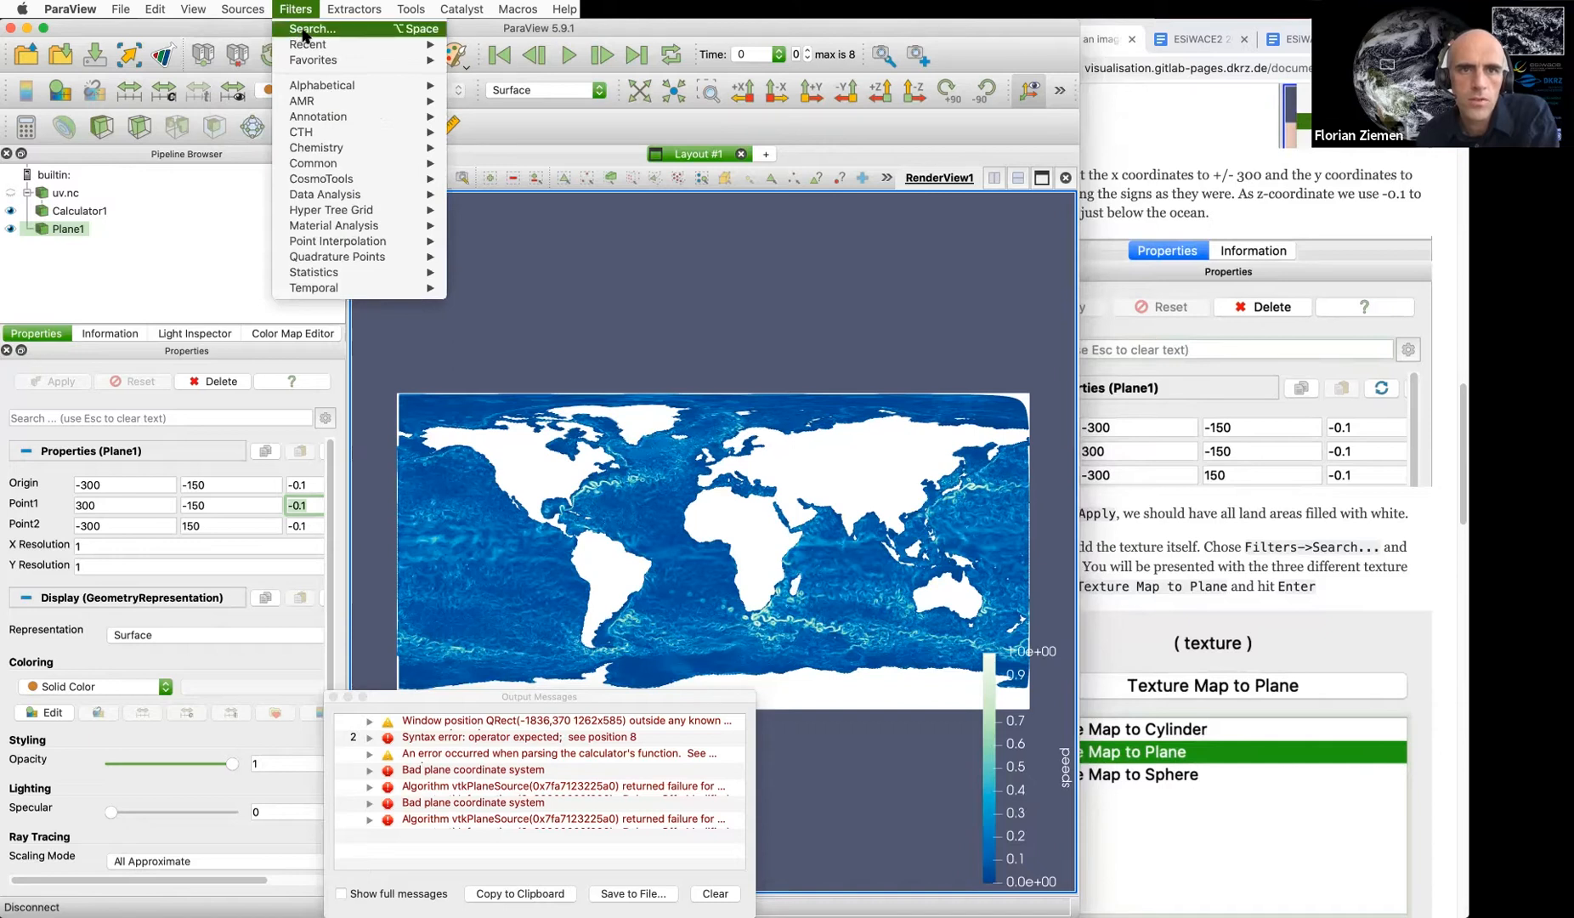
{"action": "left_click", "coordinate": [331, 31]}
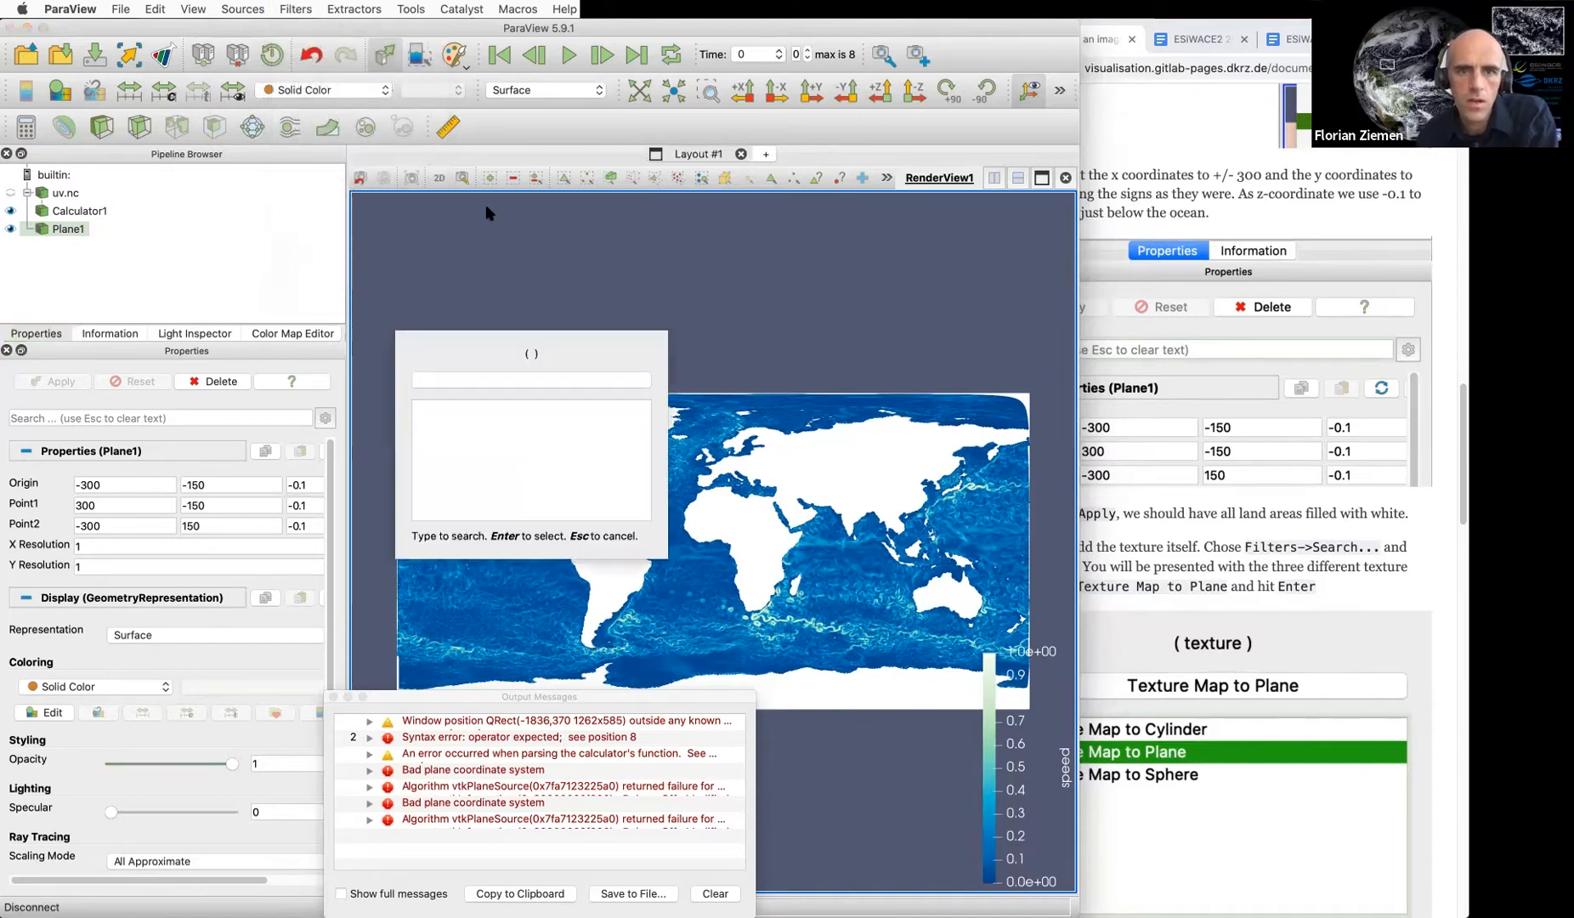
{"action": "type", "text": "text"}
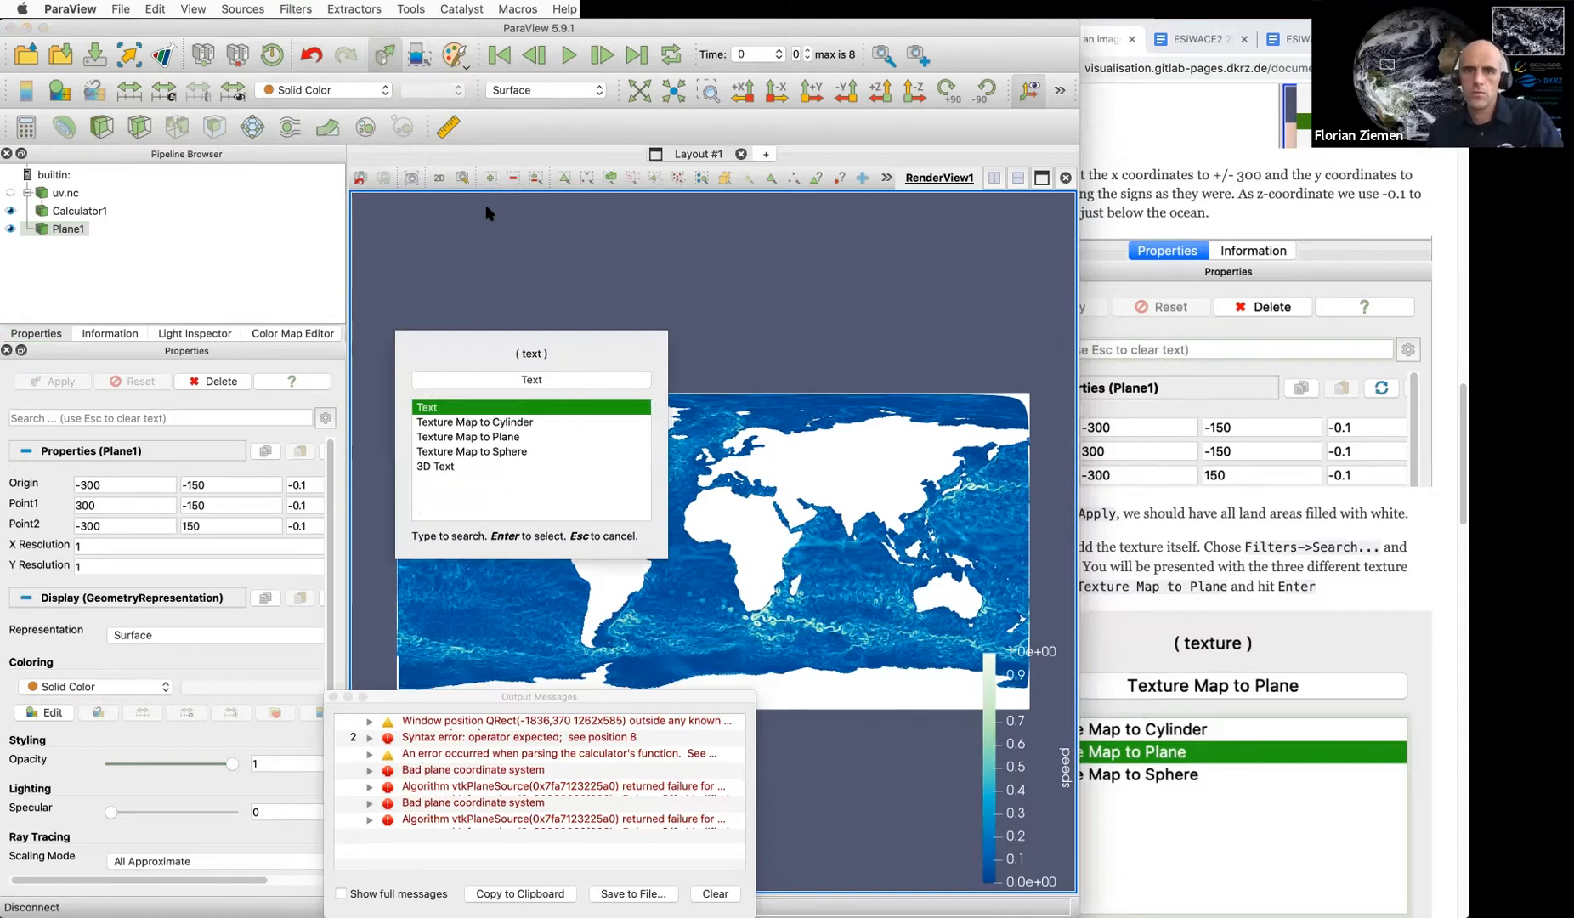
{"action": "left_click", "coordinate": [496, 436]}
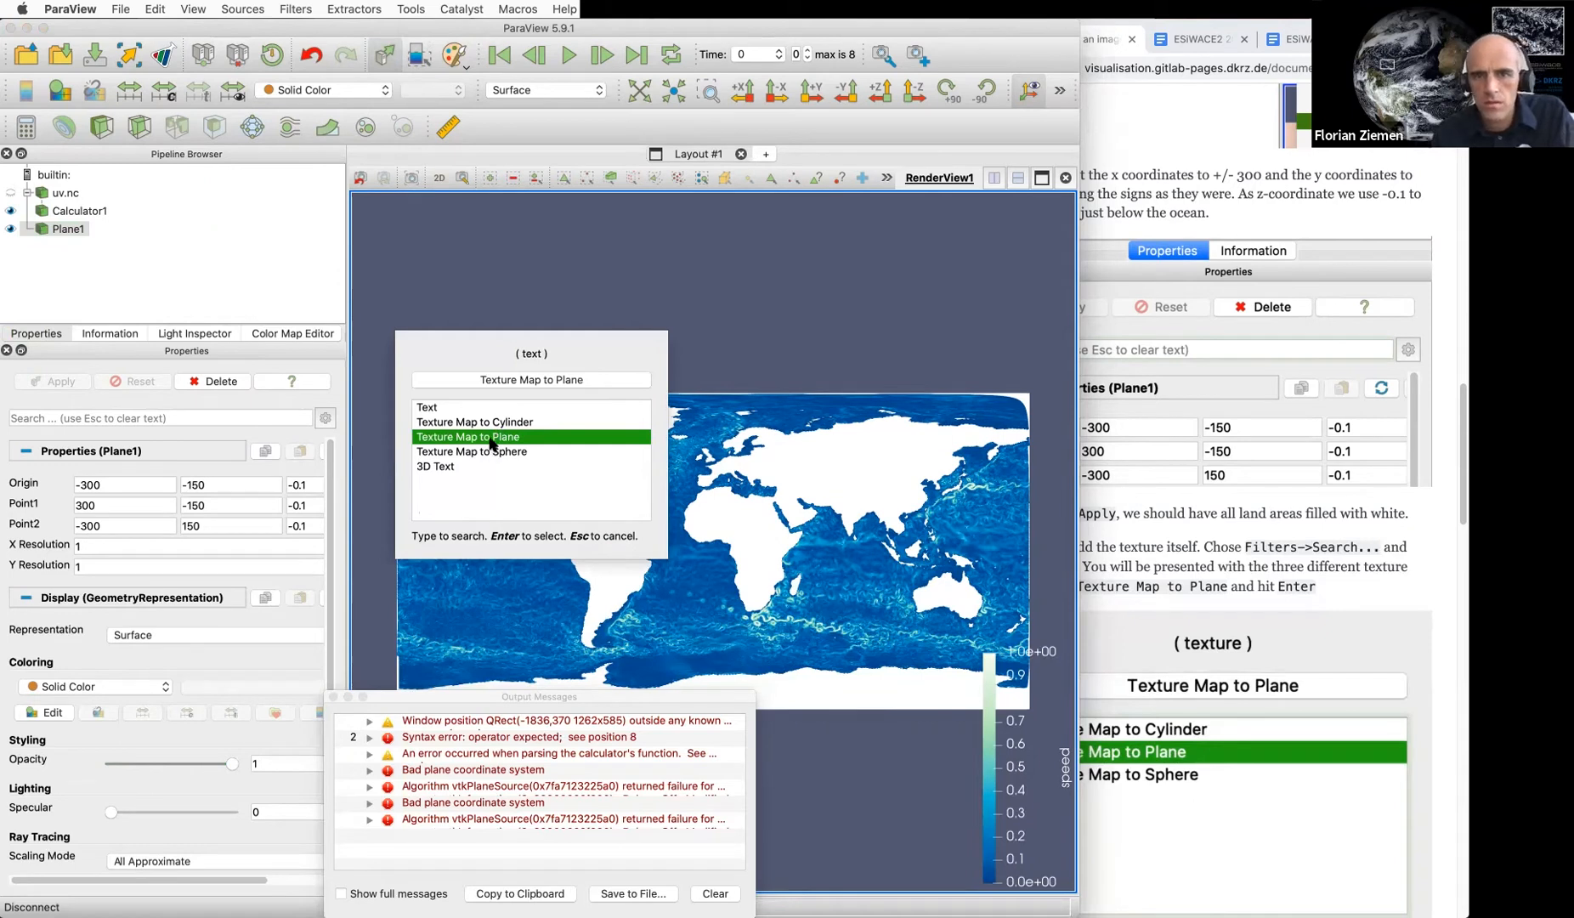
{"action": "key", "text": "Return"}
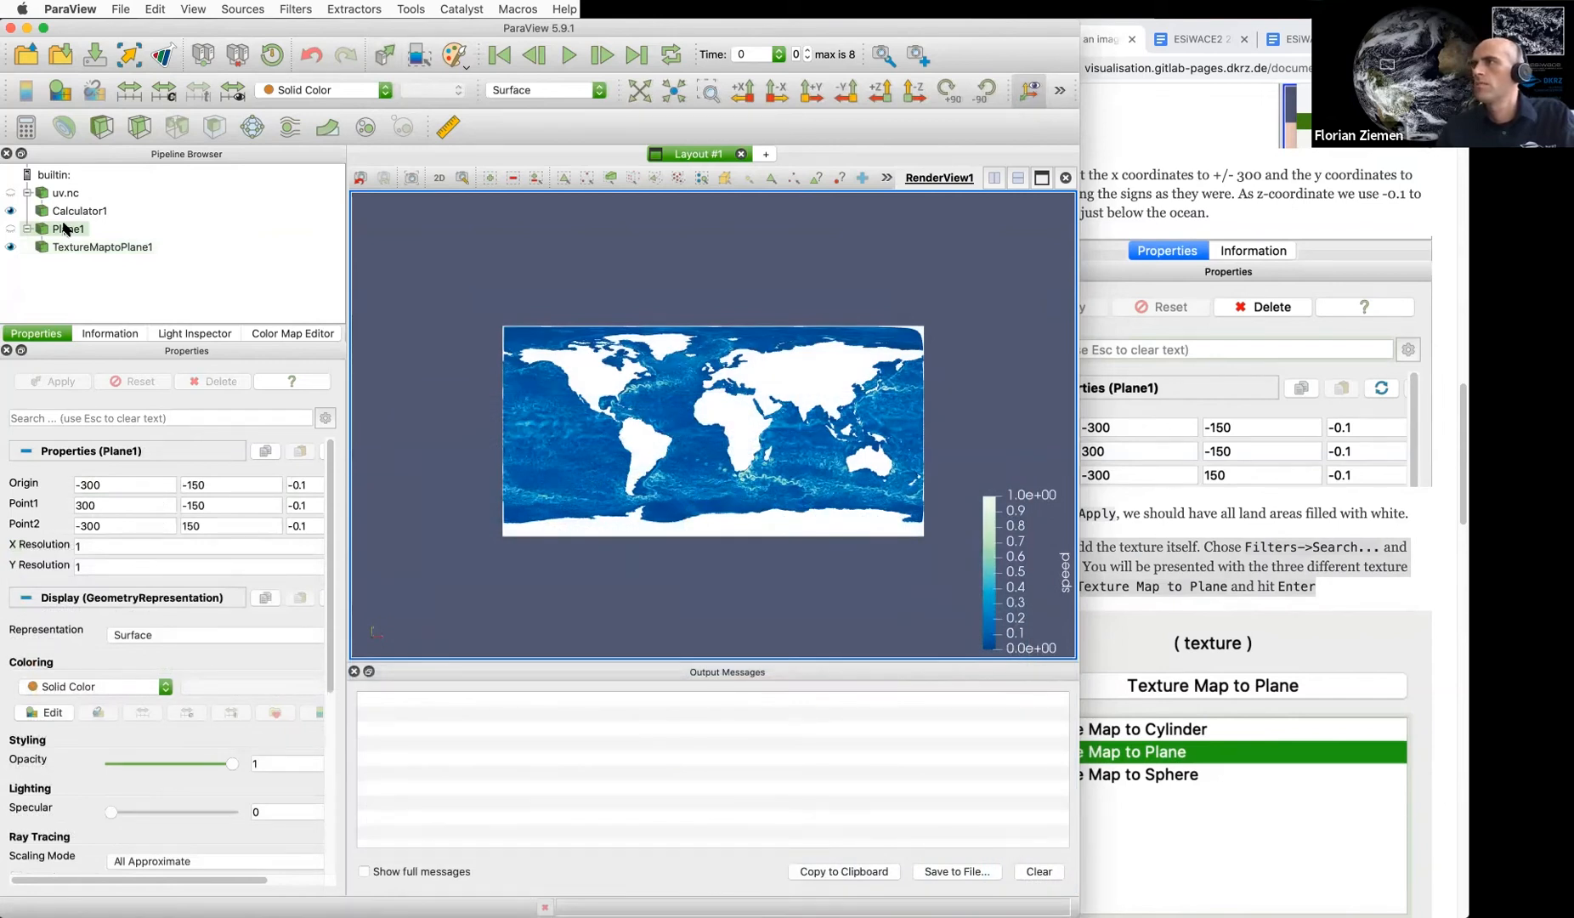
Select TextureMaptoPlane1 and filter its properties by "text"
{"action": "left_click", "coordinate": [106, 248]}
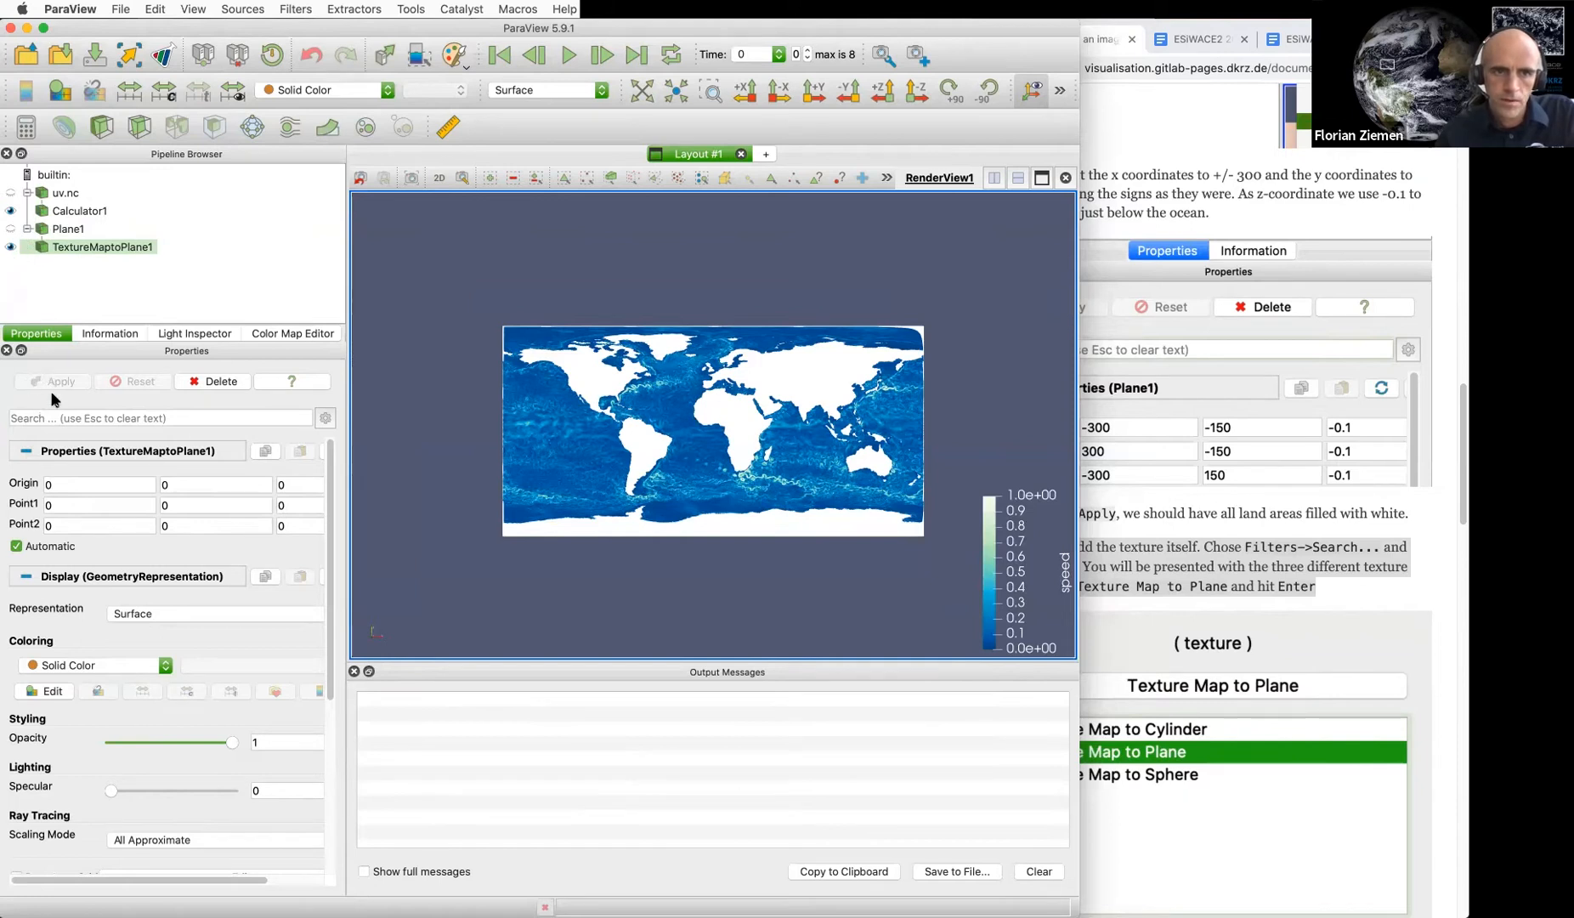
{"action": "left_click", "coordinate": [48, 414]}
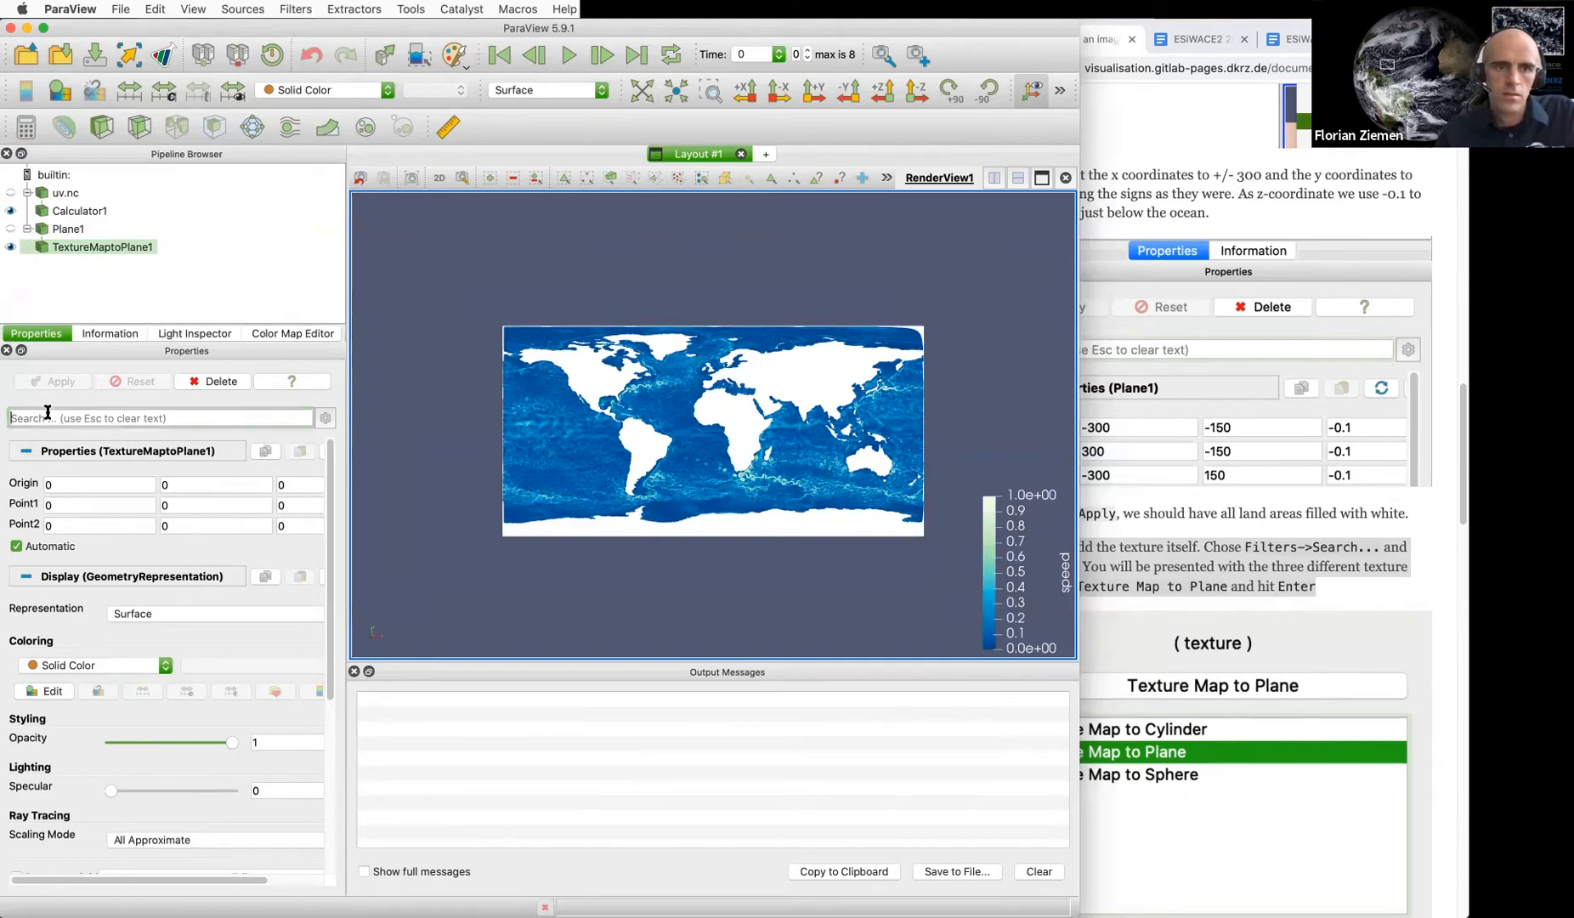
{"action": "type", "text": "text"}
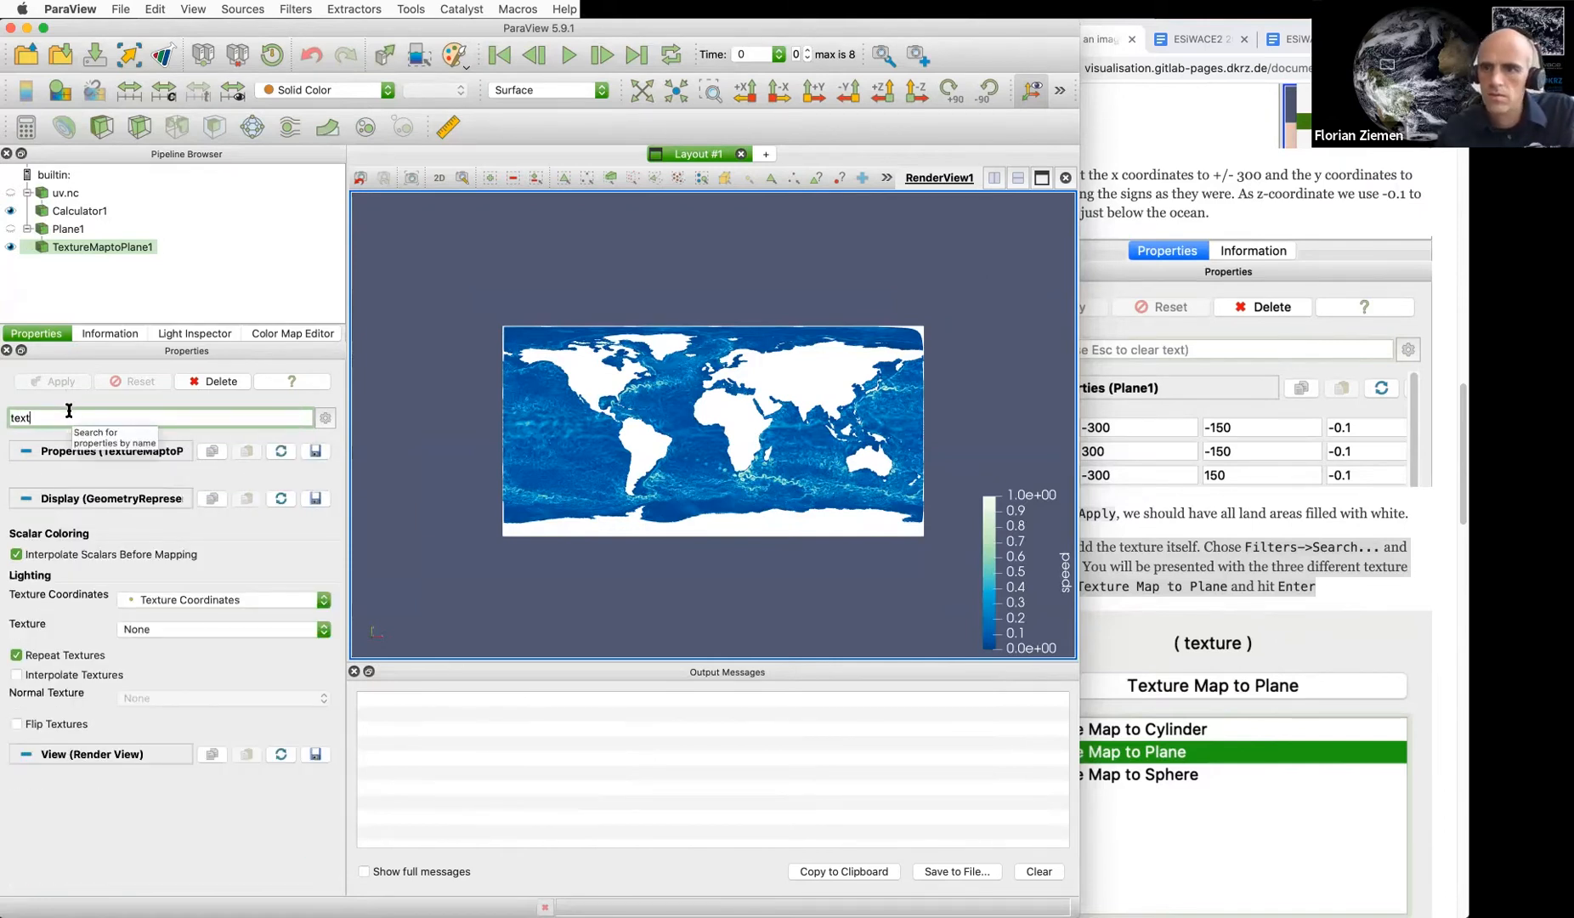
Consult the guide's texture instructions and load world.topo.200402.3x1920.png from the Session2 folder as the texture of TextureMaptoPlane1
{"action": "left_click", "coordinate": [1288, 580]}
{"action": "scroll", "coordinate": [1248, 585], "scroll_direction": "down", "scroll_amount": 5}
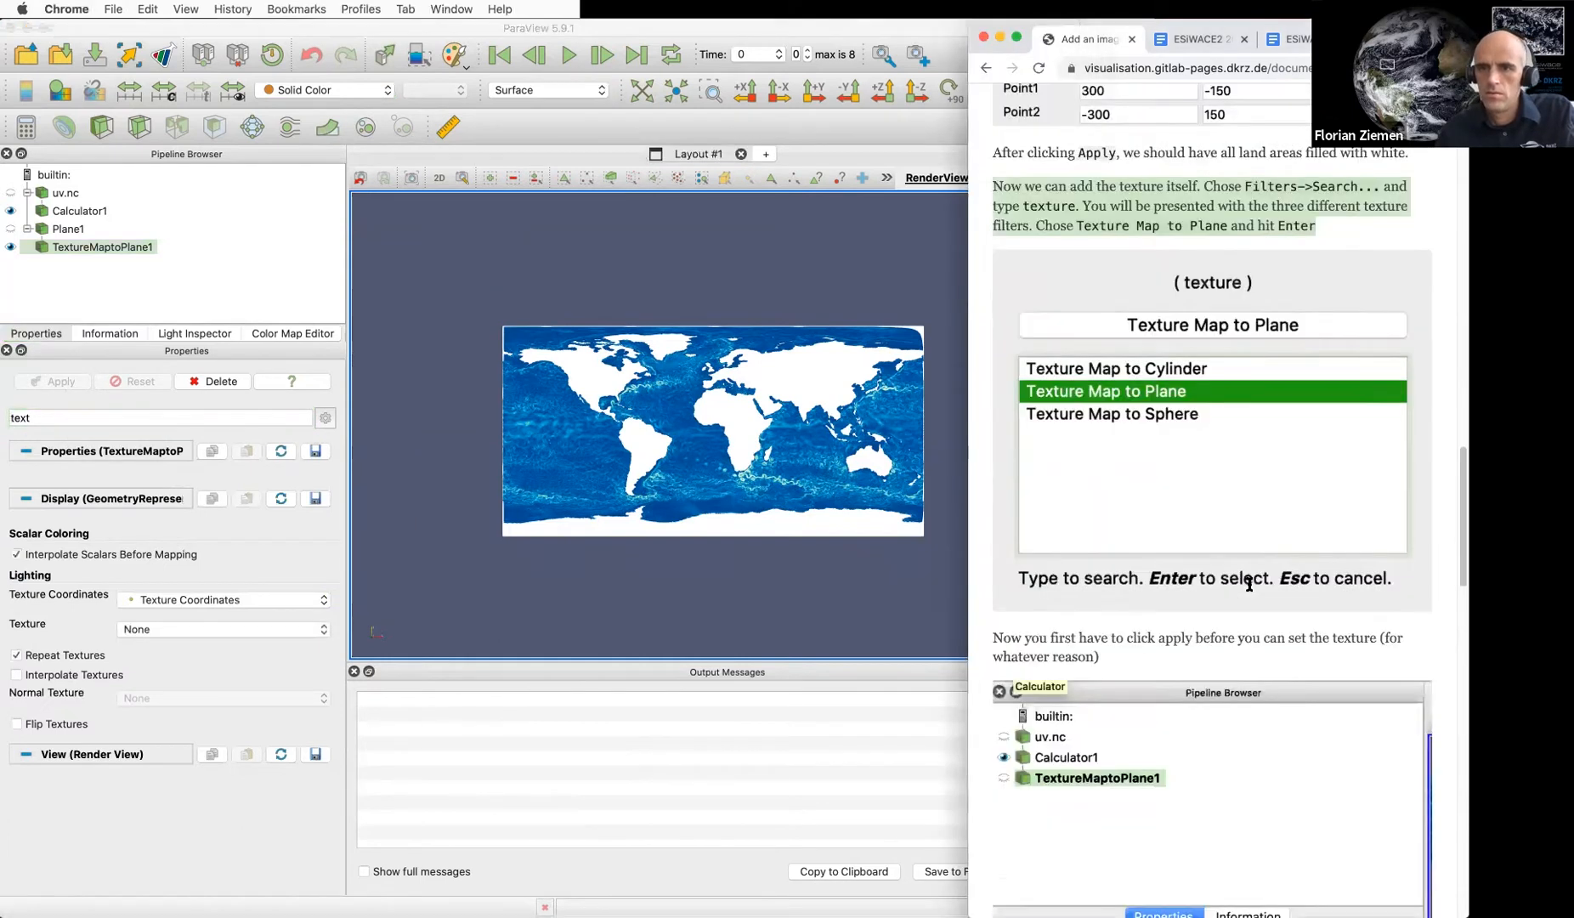
{"action": "scroll", "coordinate": [1249, 584], "scroll_direction": "down", "scroll_amount": 5}
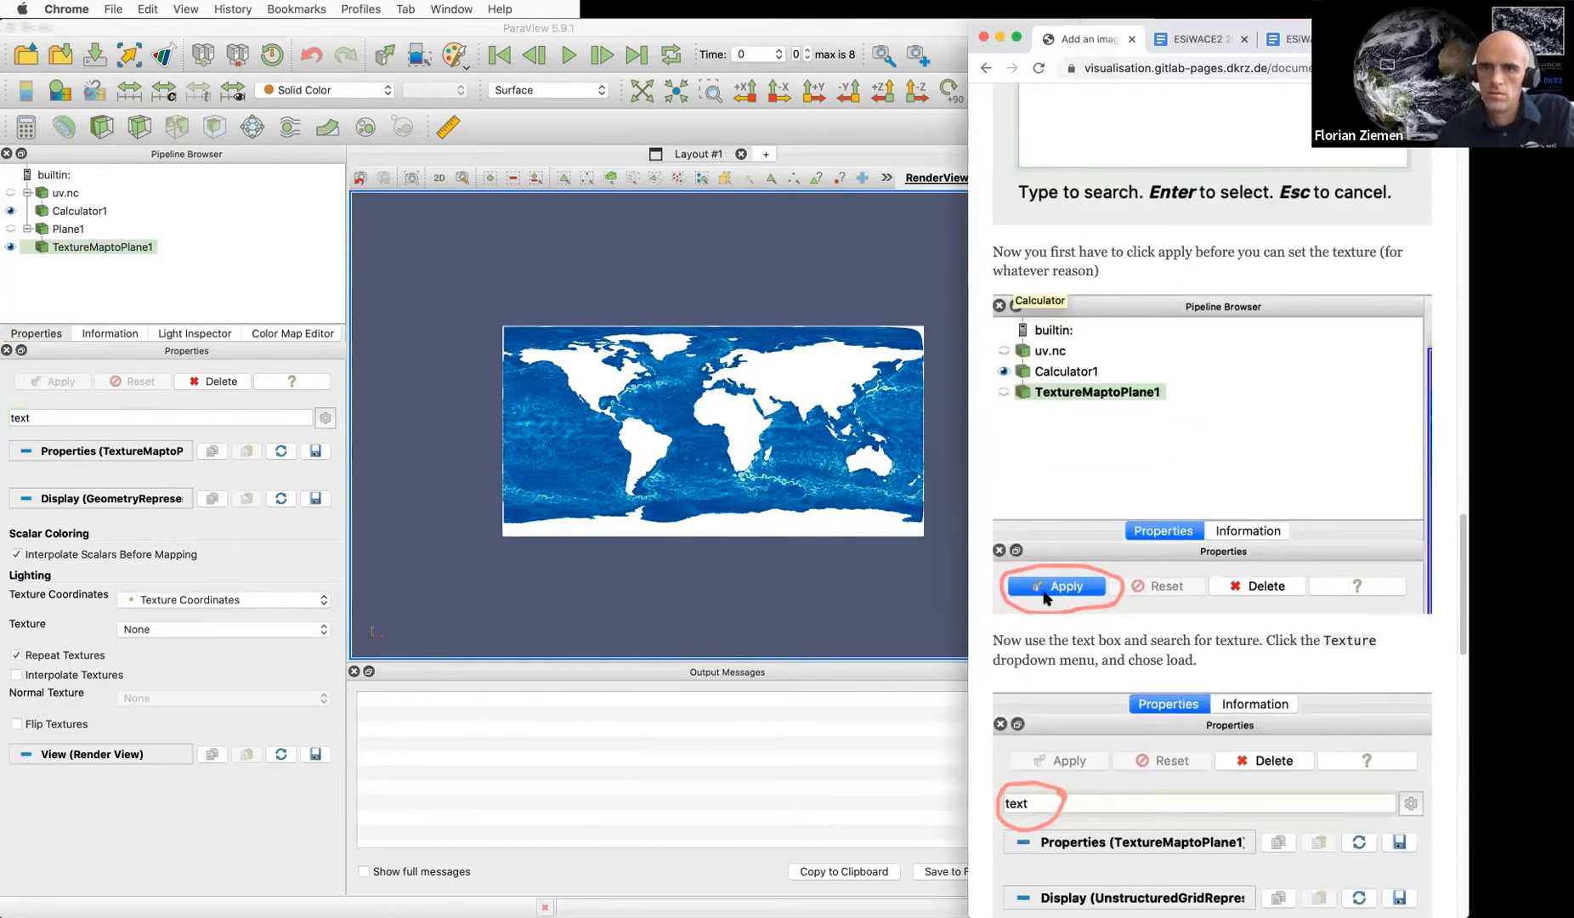
{"action": "scroll", "coordinate": [1059, 598], "scroll_direction": "down", "scroll_amount": 3}
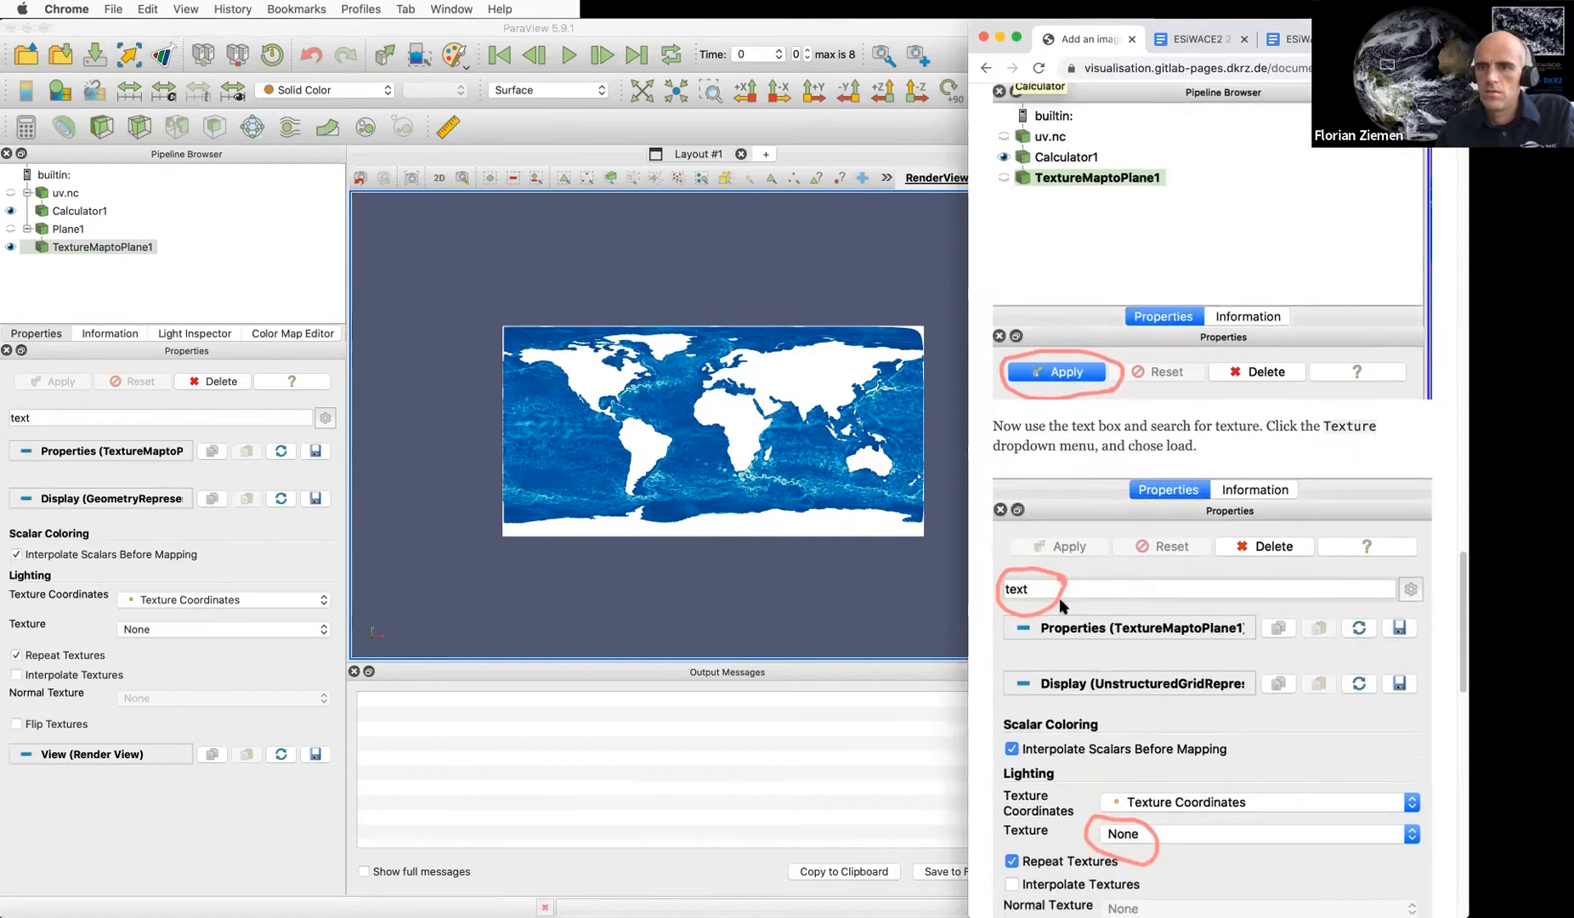
{"action": "scroll", "coordinate": [1059, 597], "scroll_direction": "down", "scroll_amount": 1}
{"action": "left_click", "coordinate": [202, 629]}
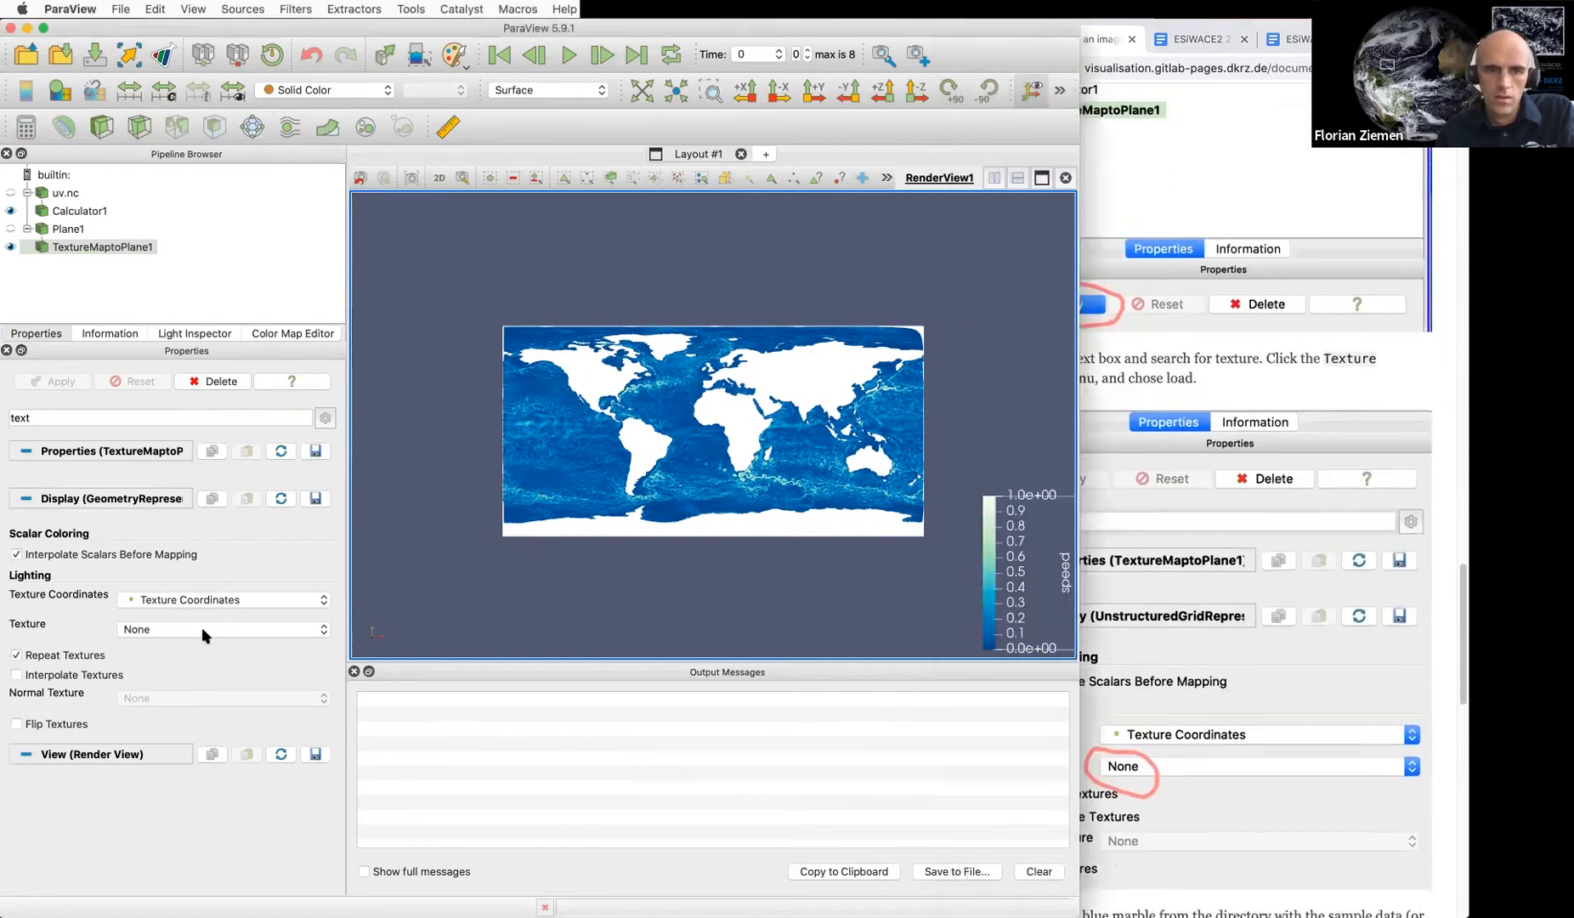
{"action": "left_click", "coordinate": [202, 631]}
{"action": "left_click", "coordinate": [211, 644]}
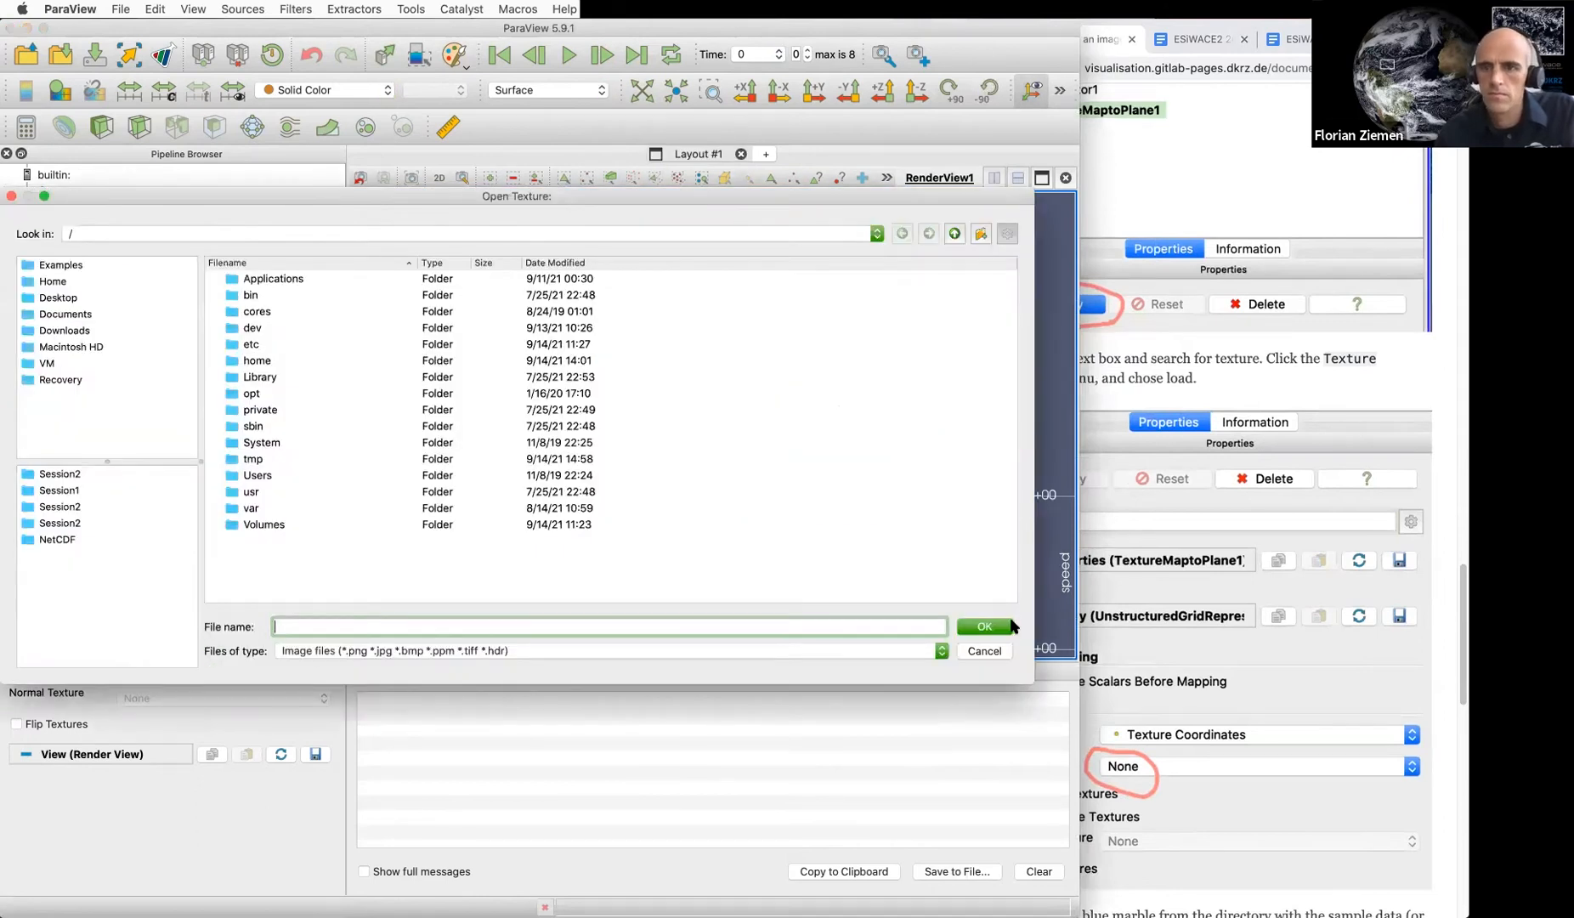
{"action": "scroll", "coordinate": [1093, 650], "scroll_direction": "down", "scroll_amount": 1}
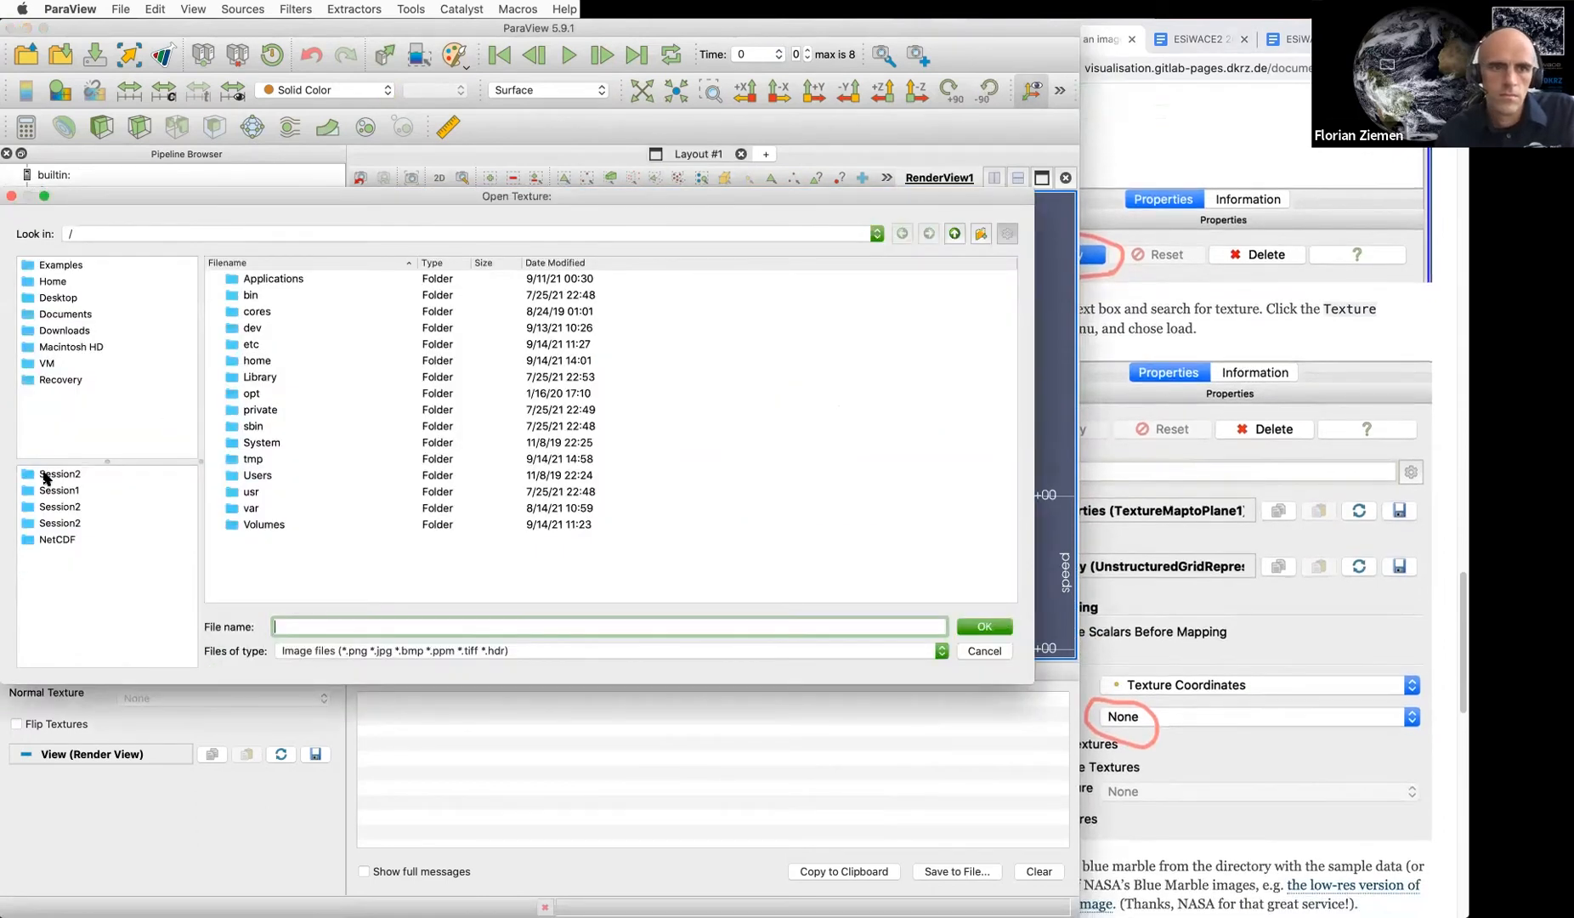
{"action": "left_click", "coordinate": [45, 477]}
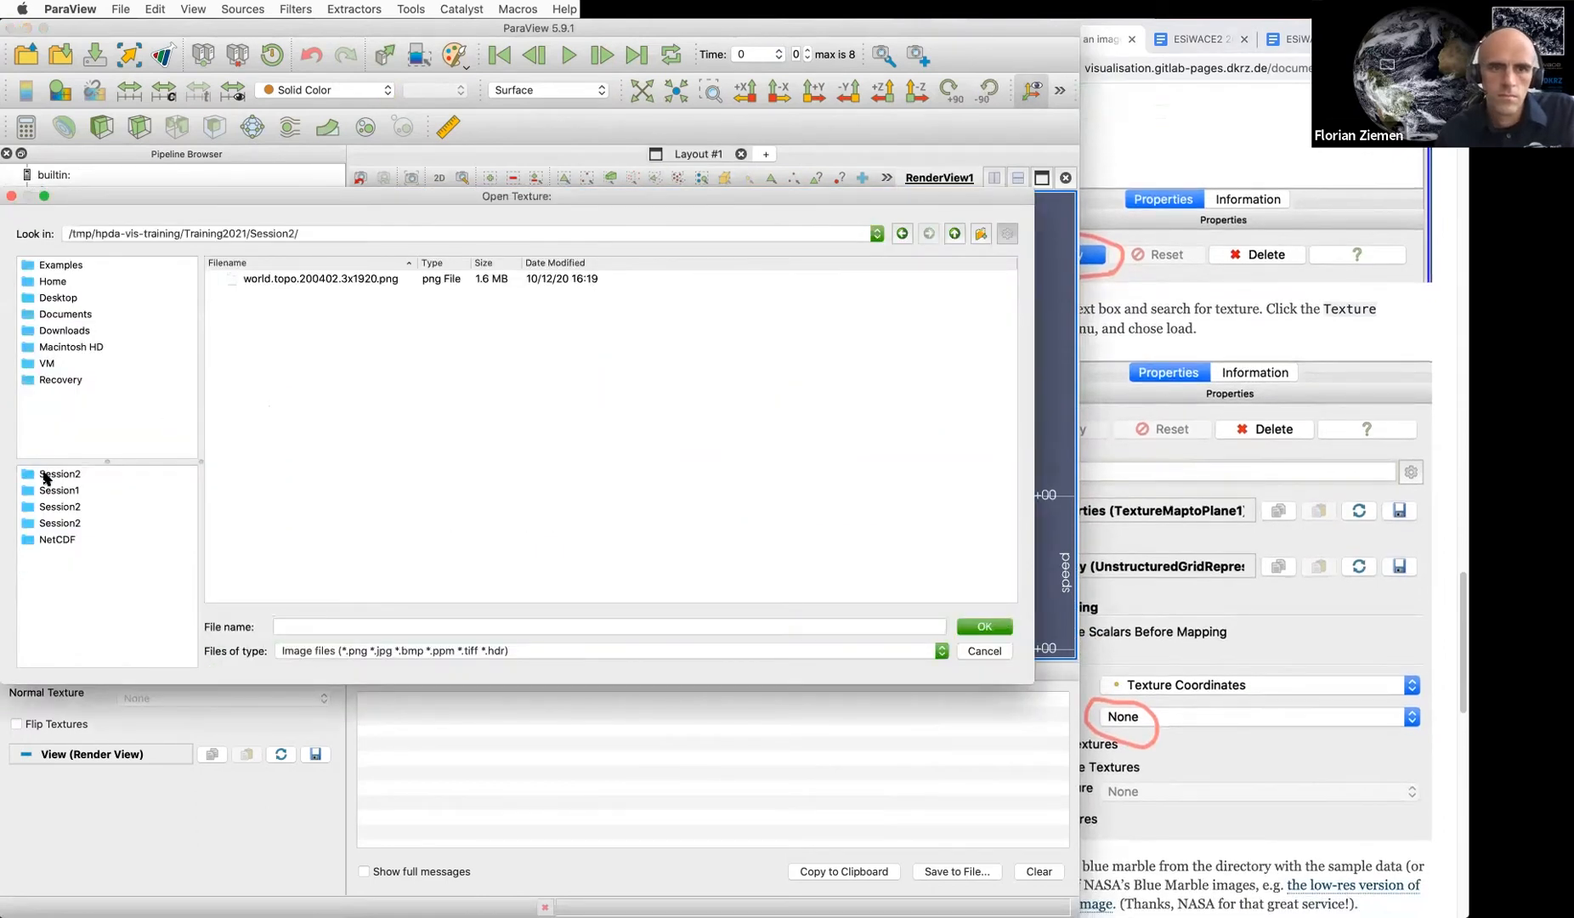
{"action": "left_click", "coordinate": [320, 281]}
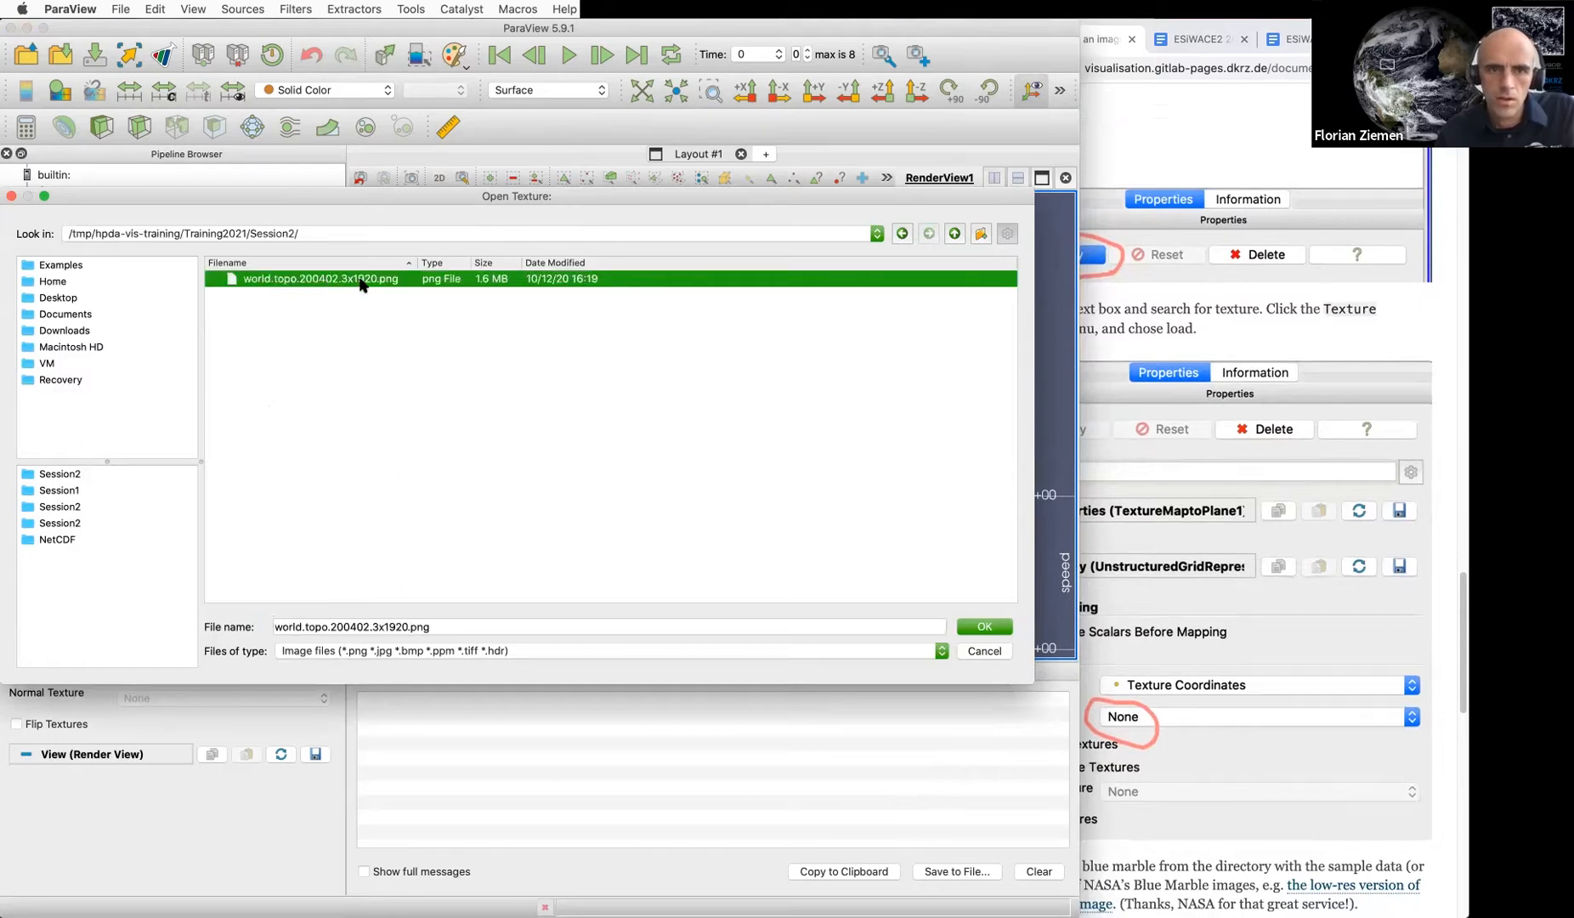
{"action": "left_click", "coordinate": [994, 629]}
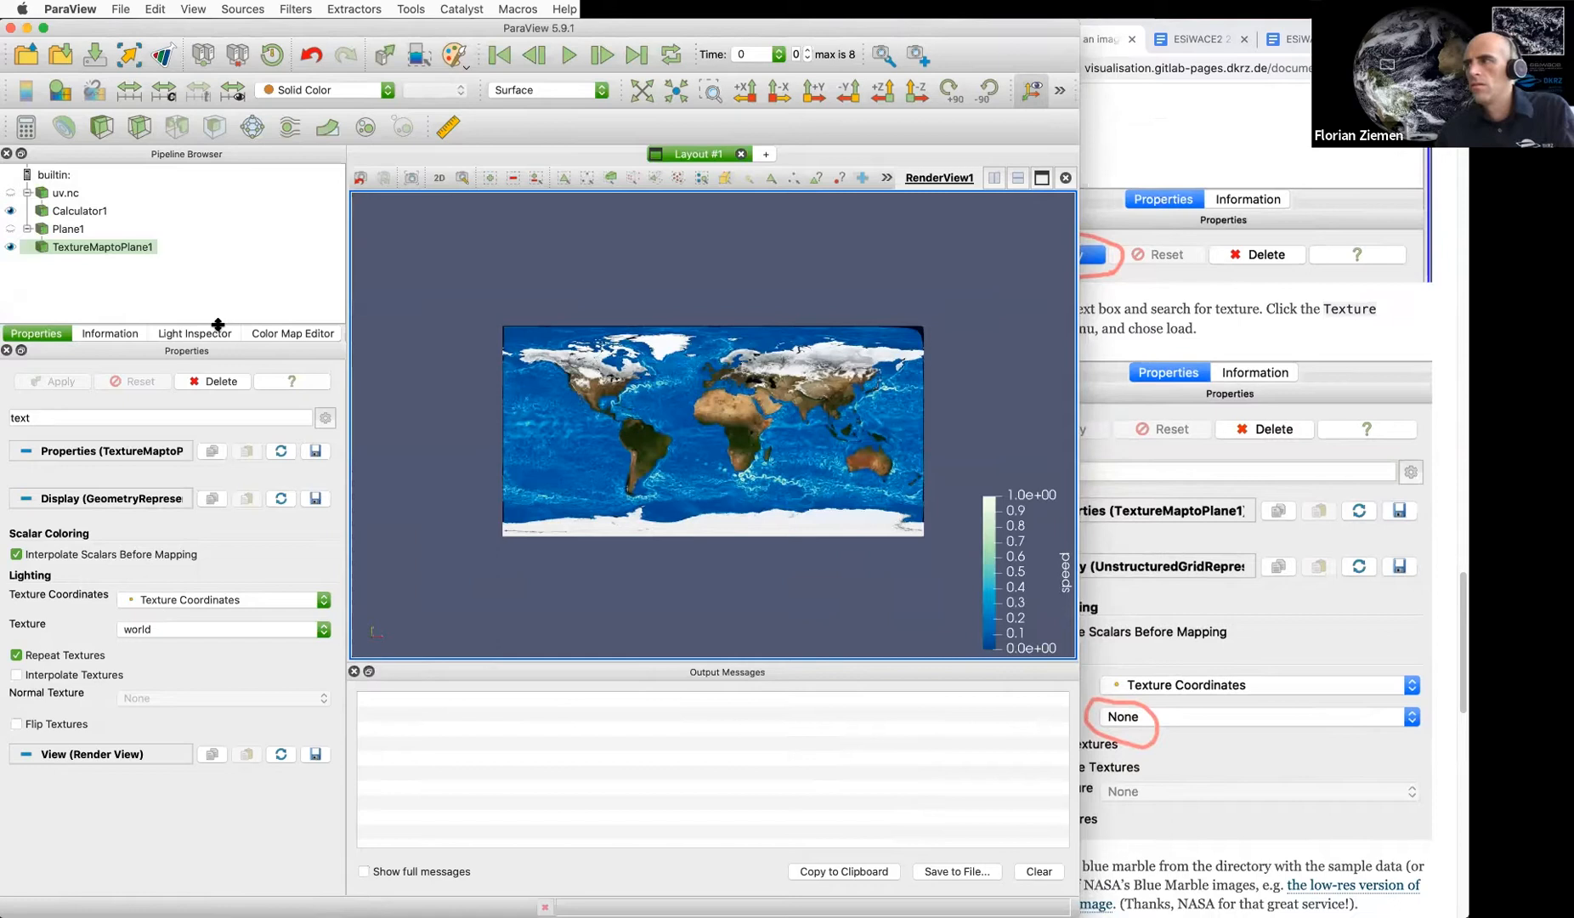
Hide Calculator1 so that only the textured plane is displayed
{"action": "left_click", "coordinate": [10, 211]}
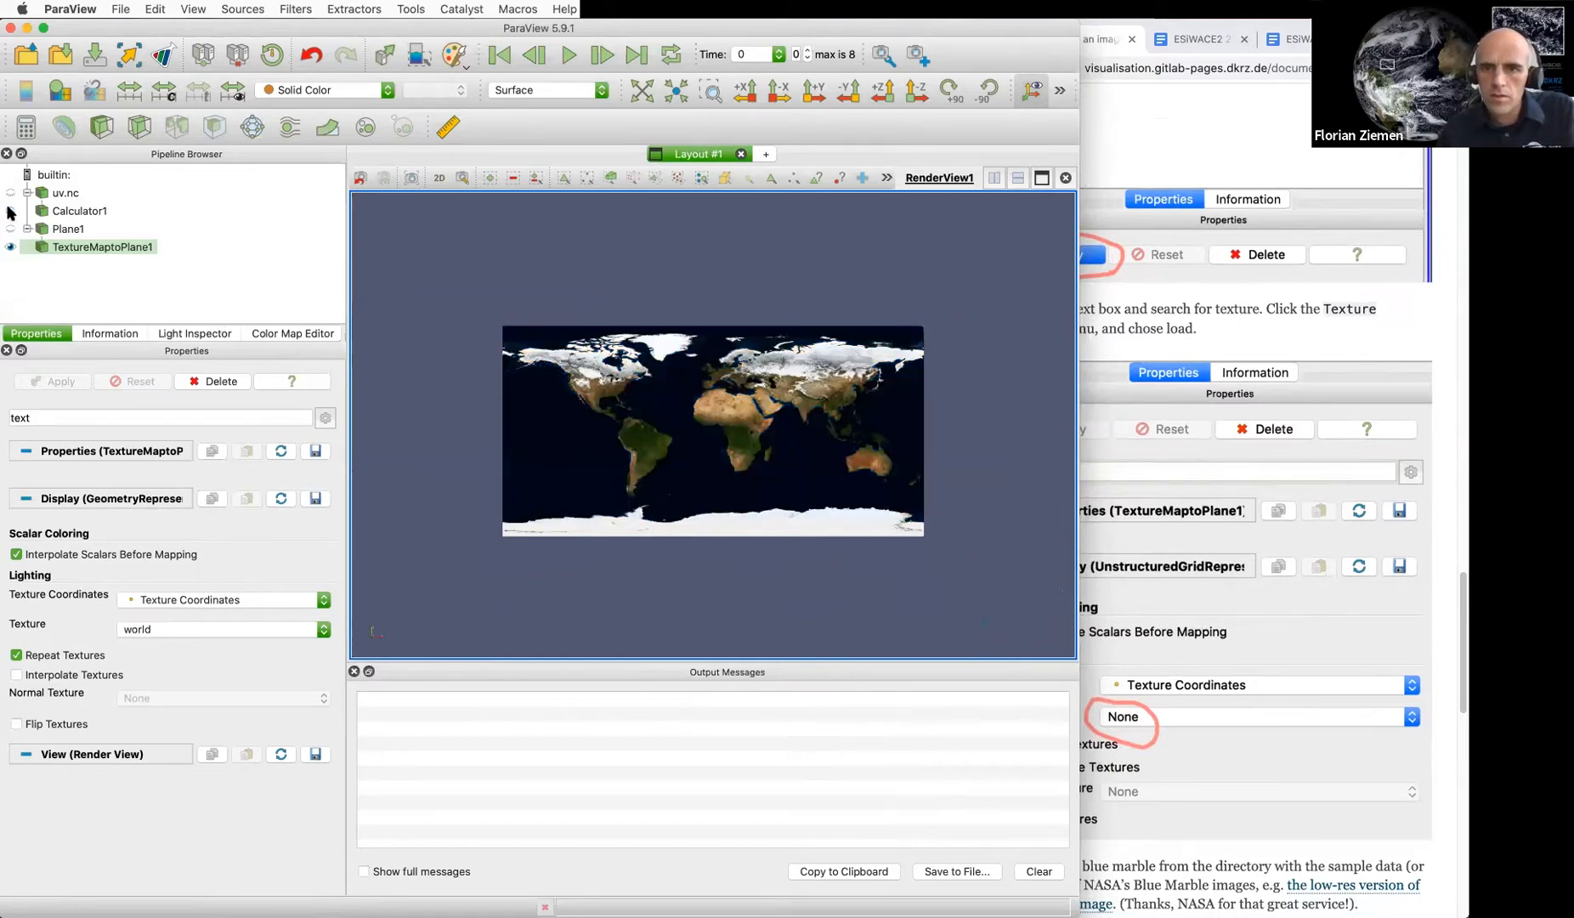
Show Calculator1 over the textured plane again and review the texture choices of TextureMaptoPlane1, including the option to load an image
{"action": "left_click", "coordinate": [10, 210]}
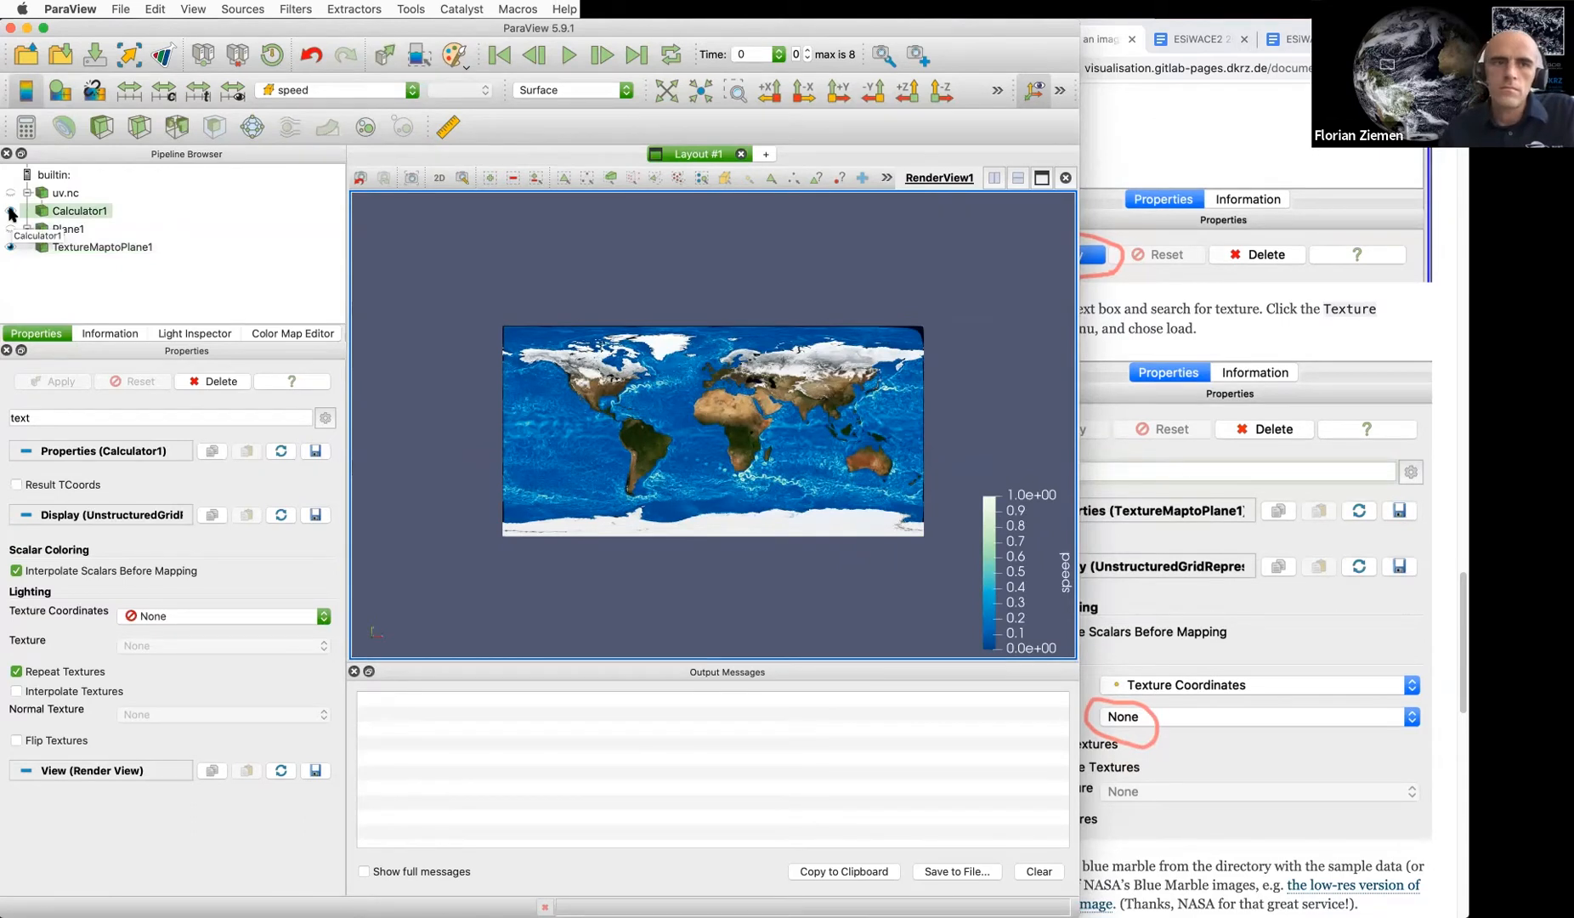
{"action": "left_click", "coordinate": [94, 248]}
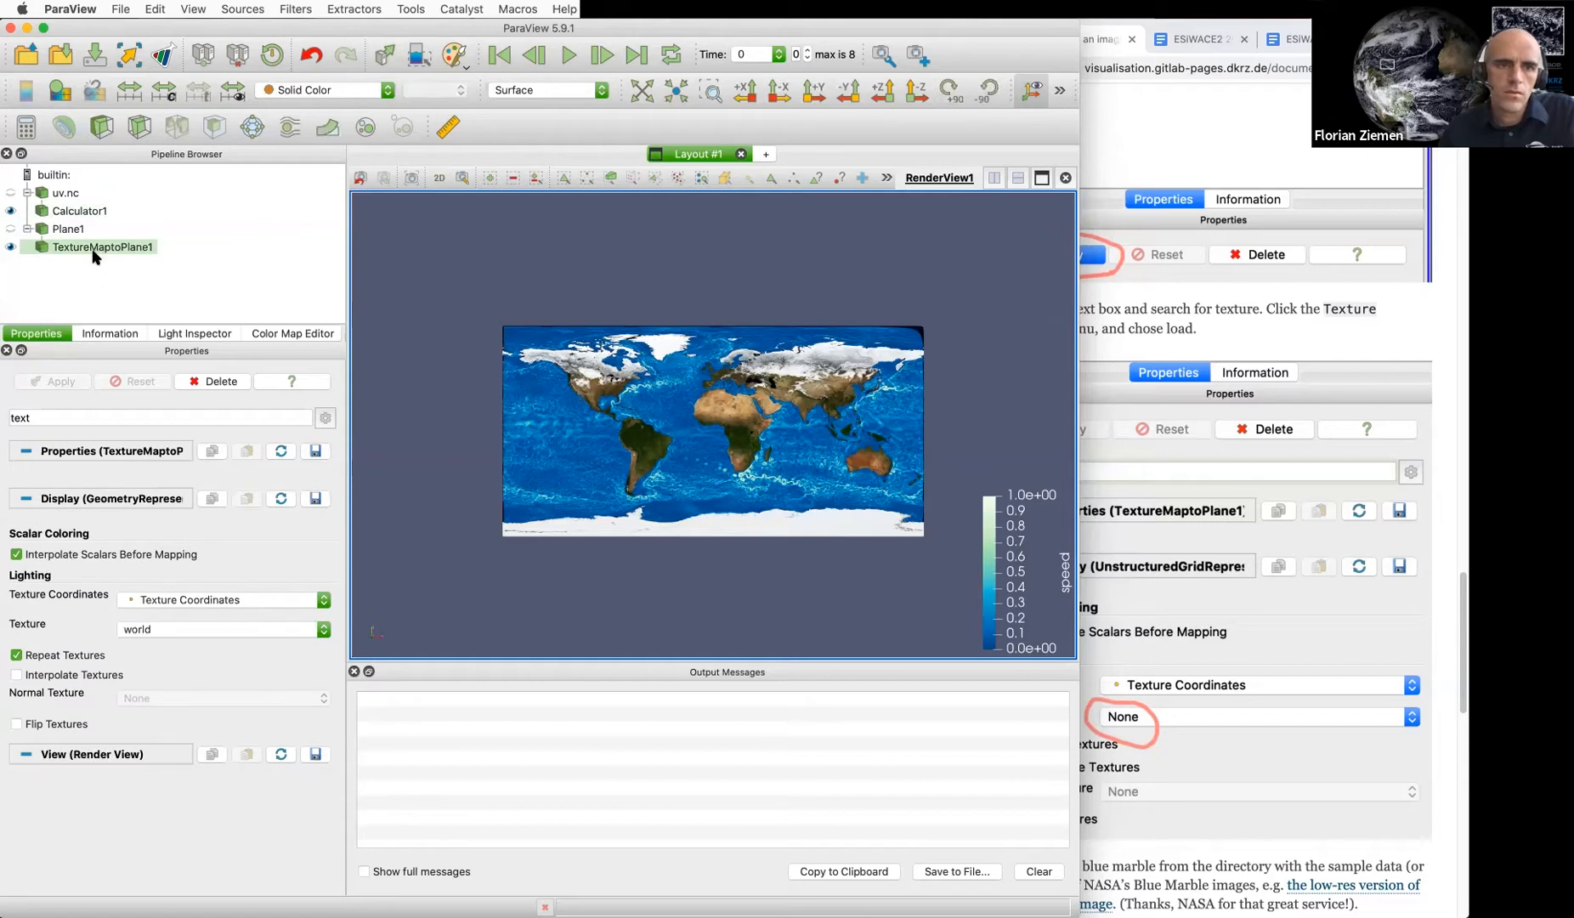
{"action": "left_click", "coordinate": [54, 418]}
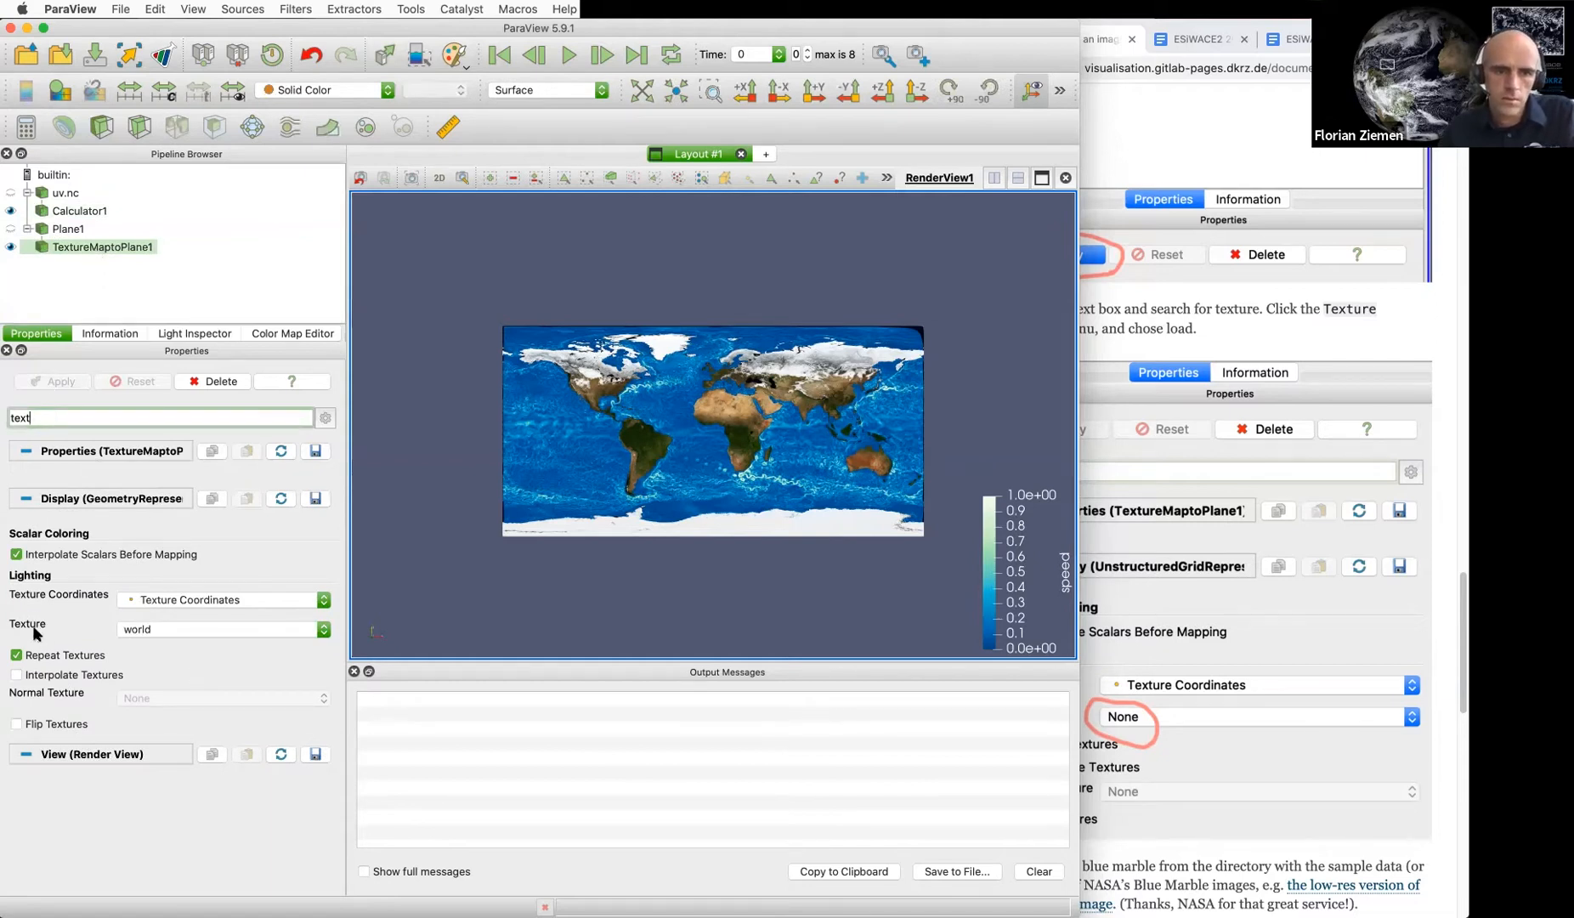
{"action": "left_click", "coordinate": [193, 630]}
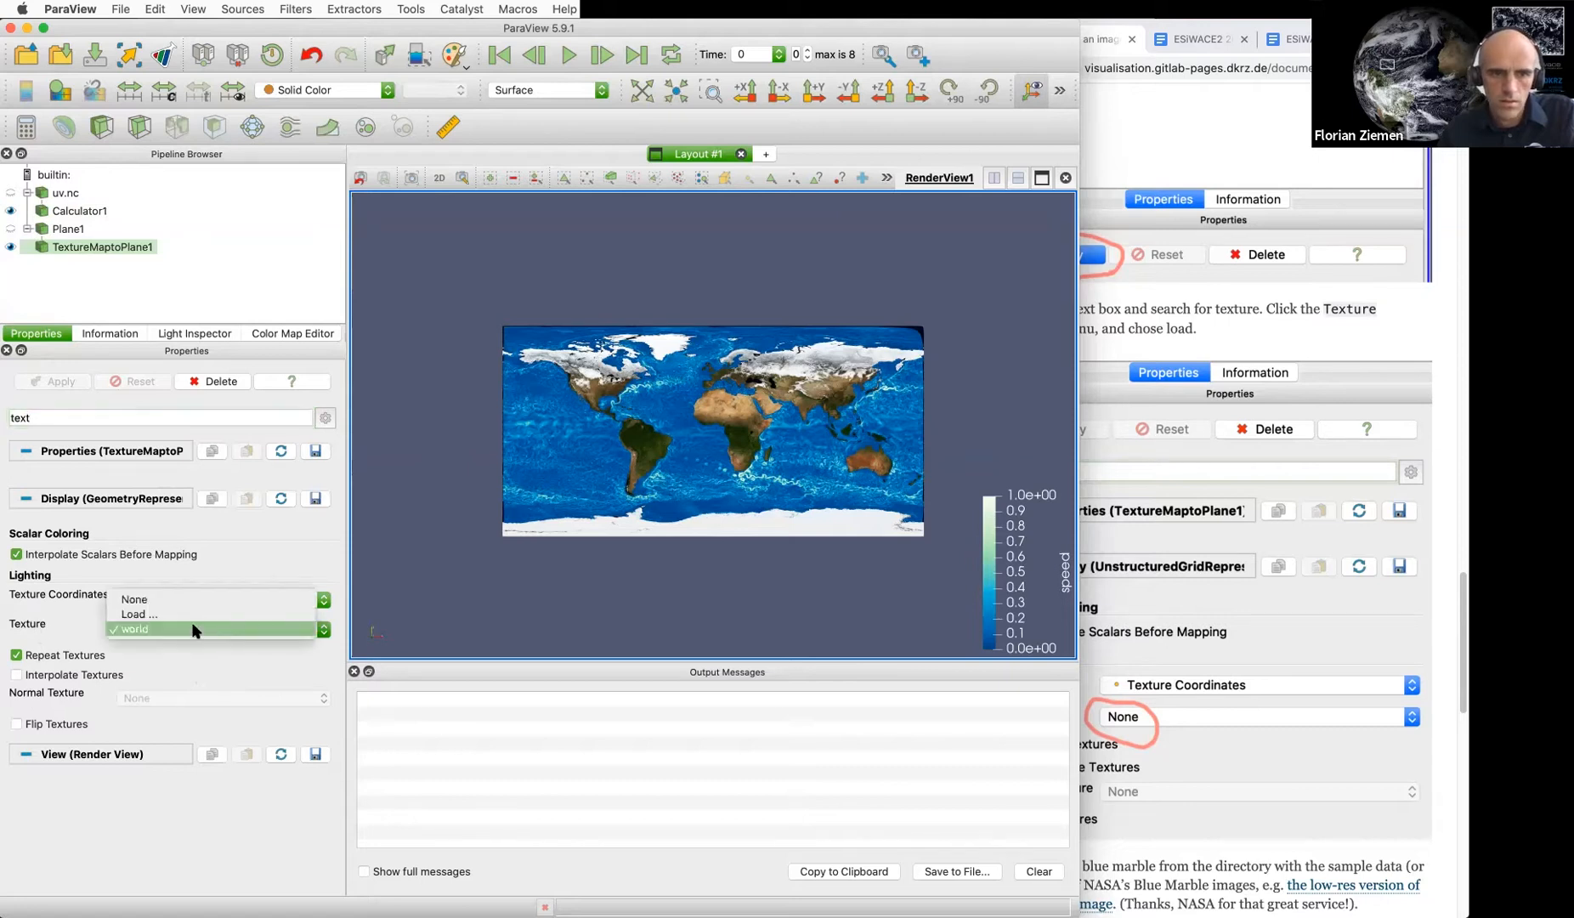
{"action": "left_click", "coordinate": [197, 614]}
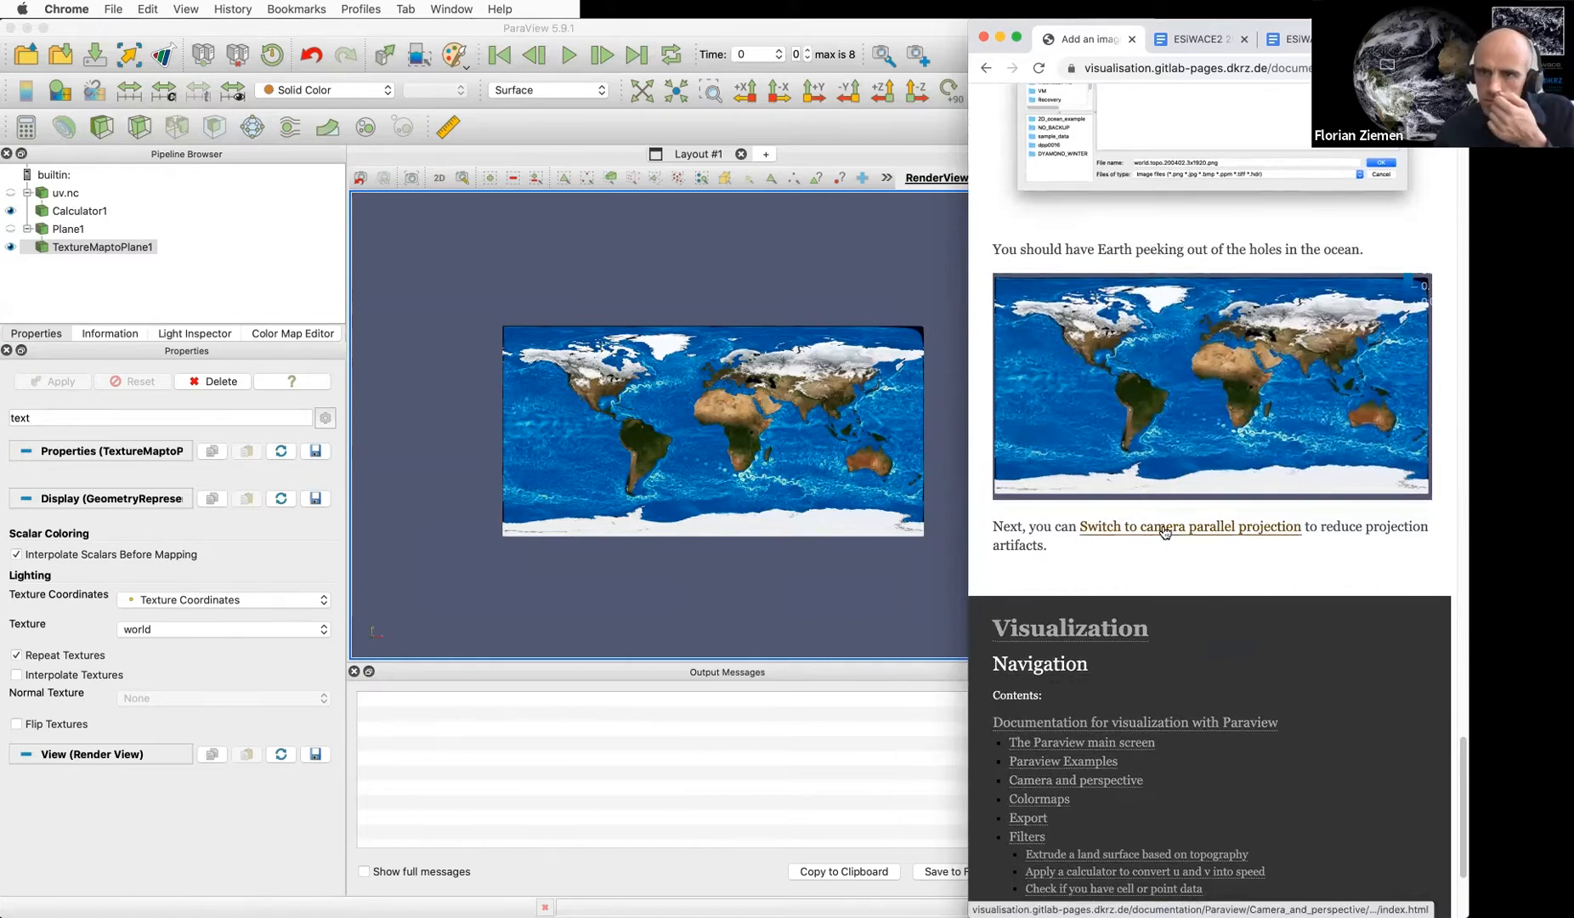
Open the guide's page on switching to camera parallel projection, and filter Calculator1's properties by "trans"
{"action": "left_click", "coordinate": [1164, 528]}
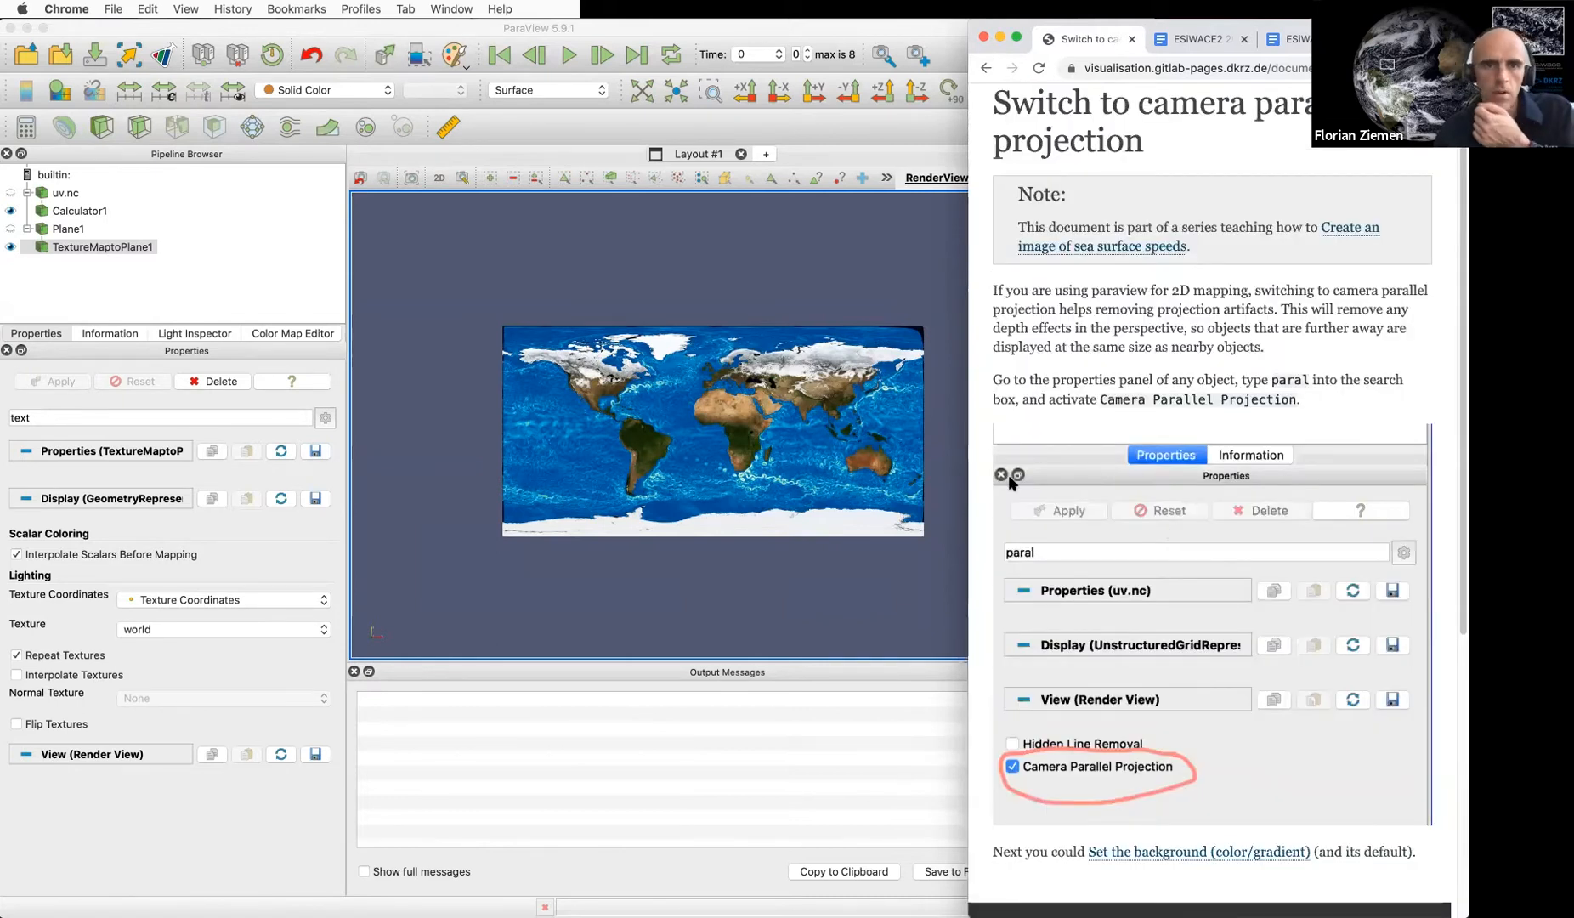
{"action": "left_click", "coordinate": [74, 213]}
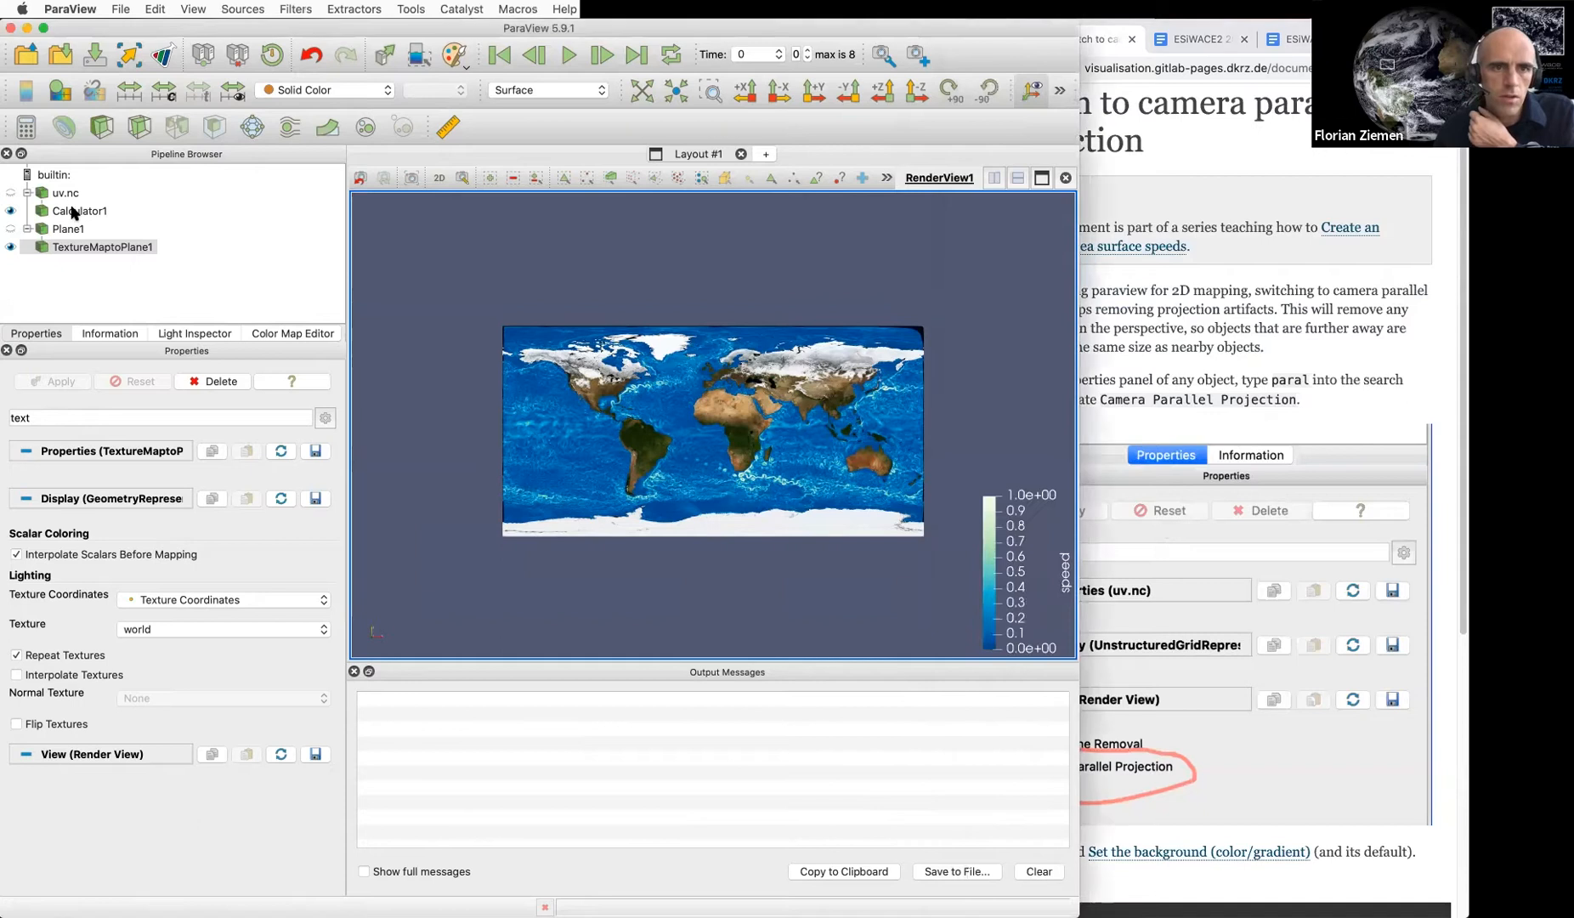
{"action": "left_click", "coordinate": [74, 212]}
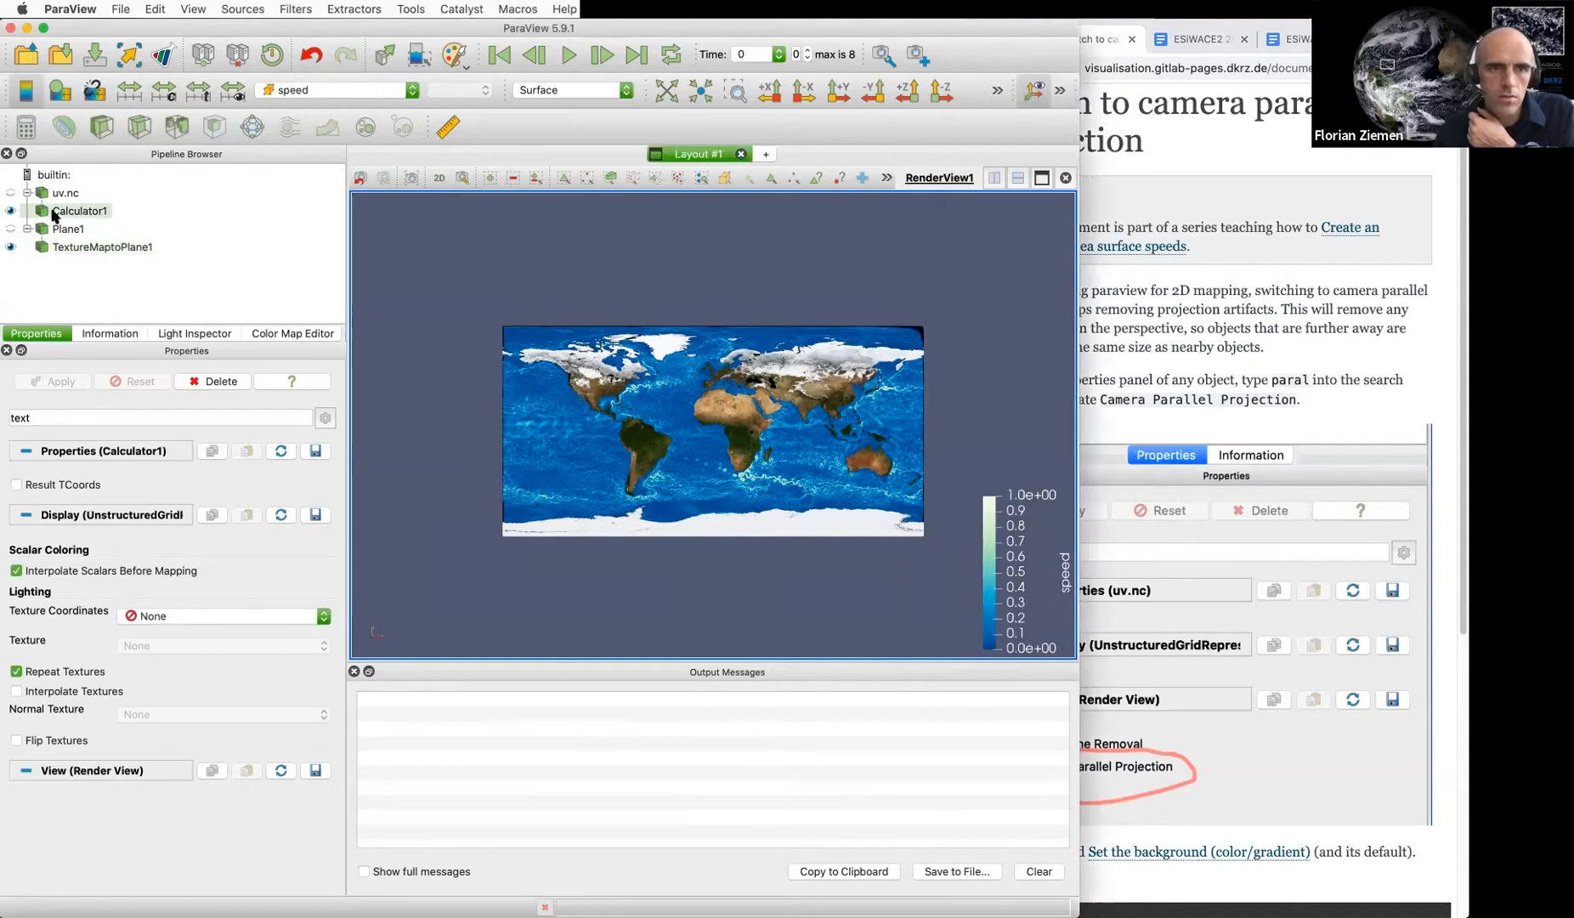
{"action": "left_click", "coordinate": [47, 417]}
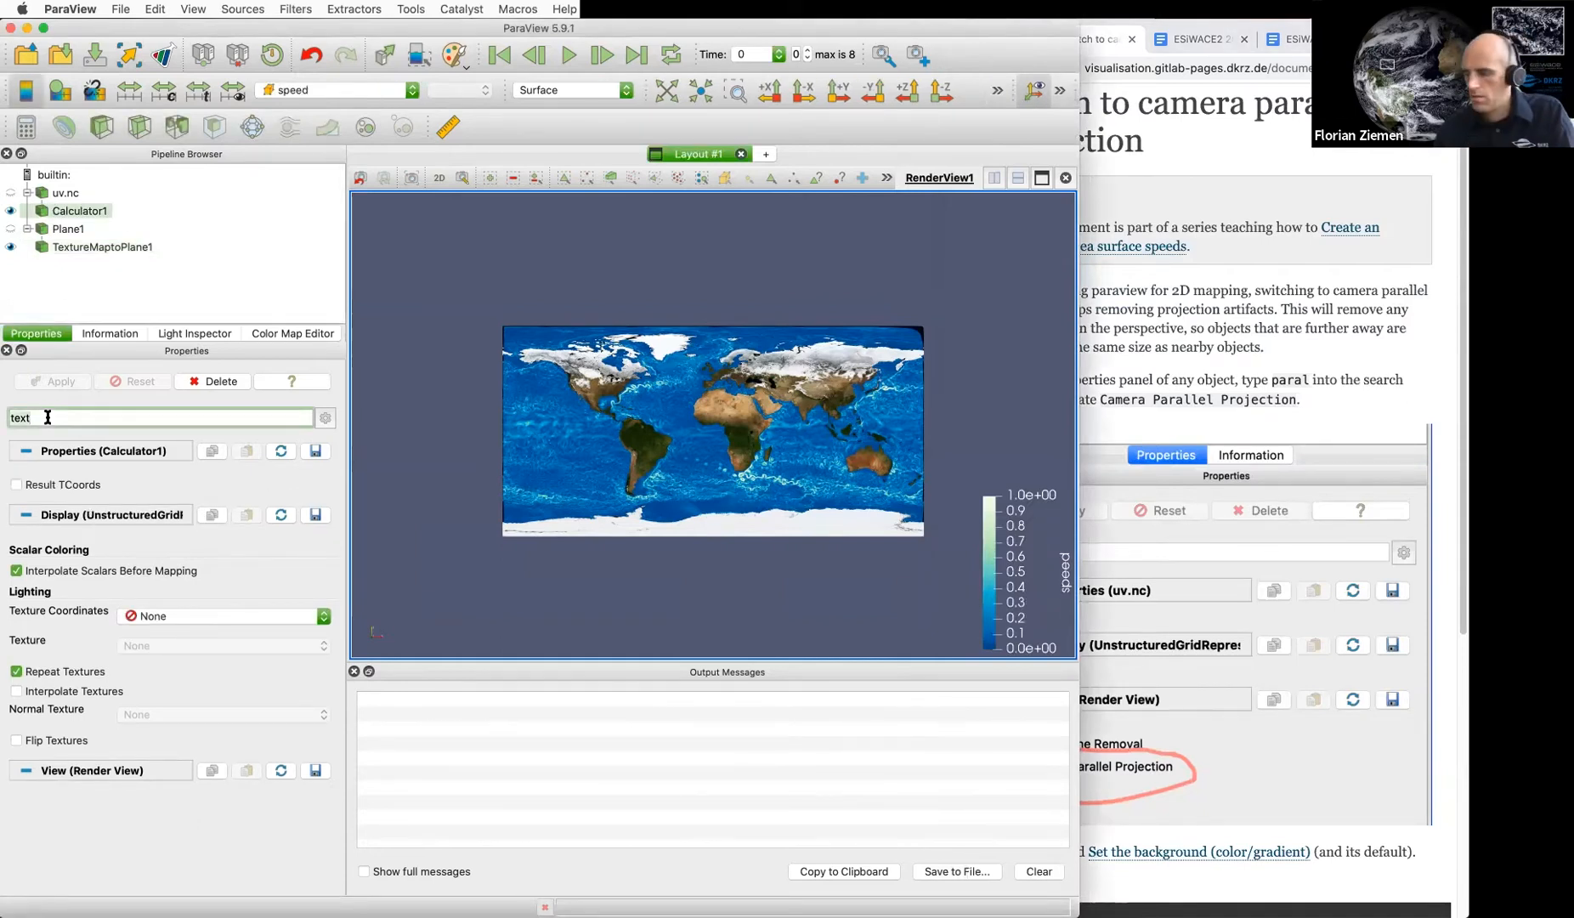
{"action": "key", "text": "BackSpace"}
{"action": "key", "text": "BackSpace"}
{"action": "key", "text": "BackSpace"}
{"action": "type", "text": "rans"}
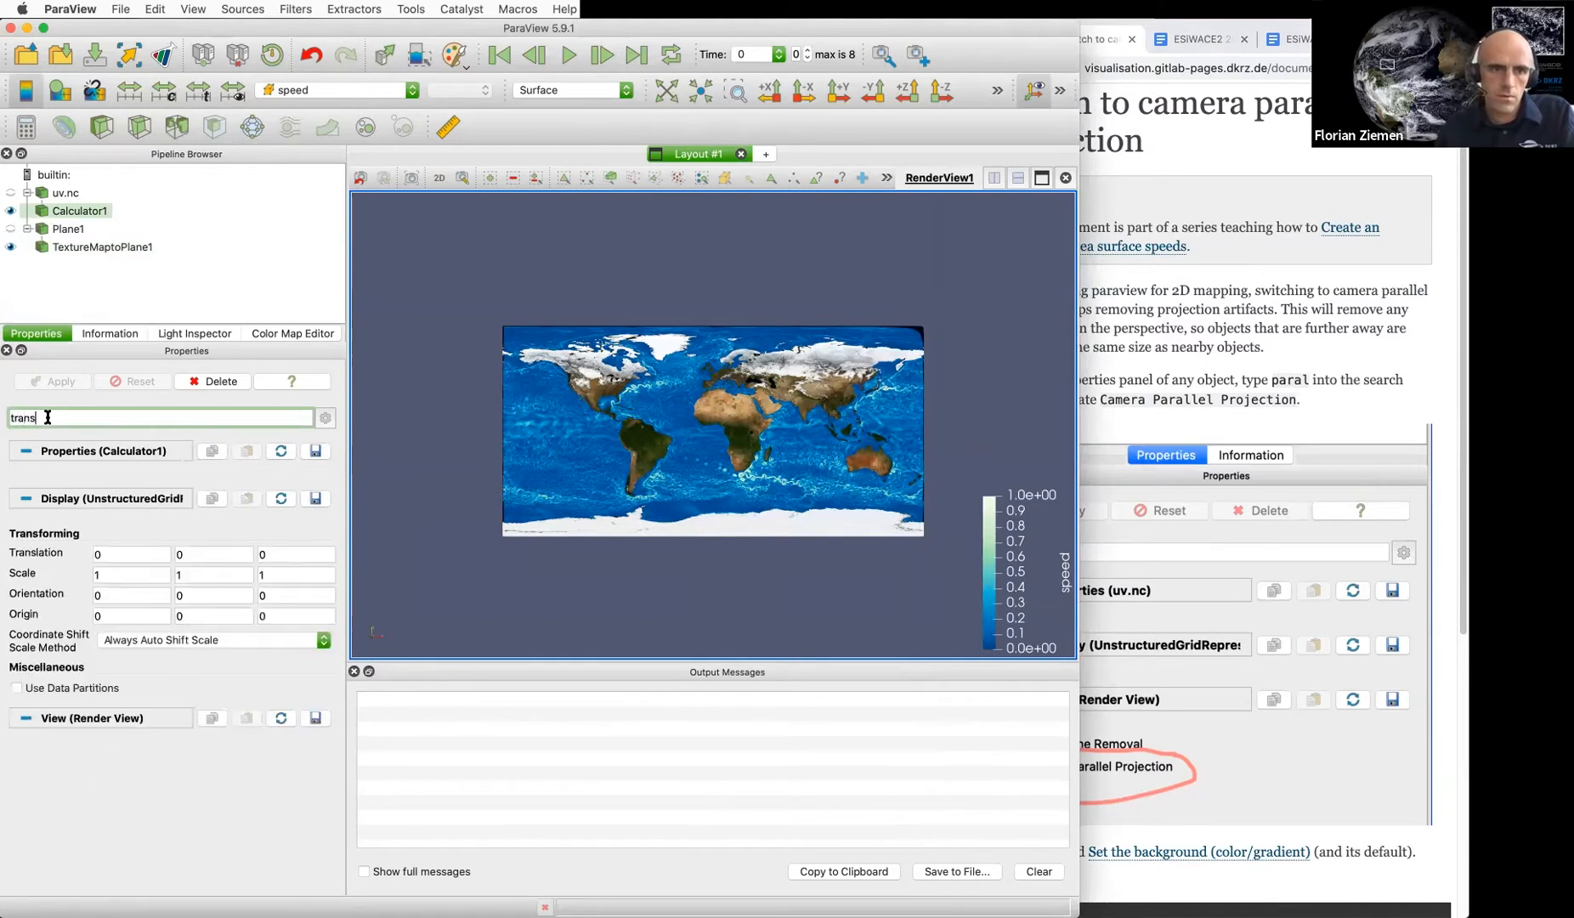
Try Z translations of 50 and 100 for Calculator1 and check the gap to the textured plane from an oblique view
{"action": "left_click", "coordinate": [282, 551]}
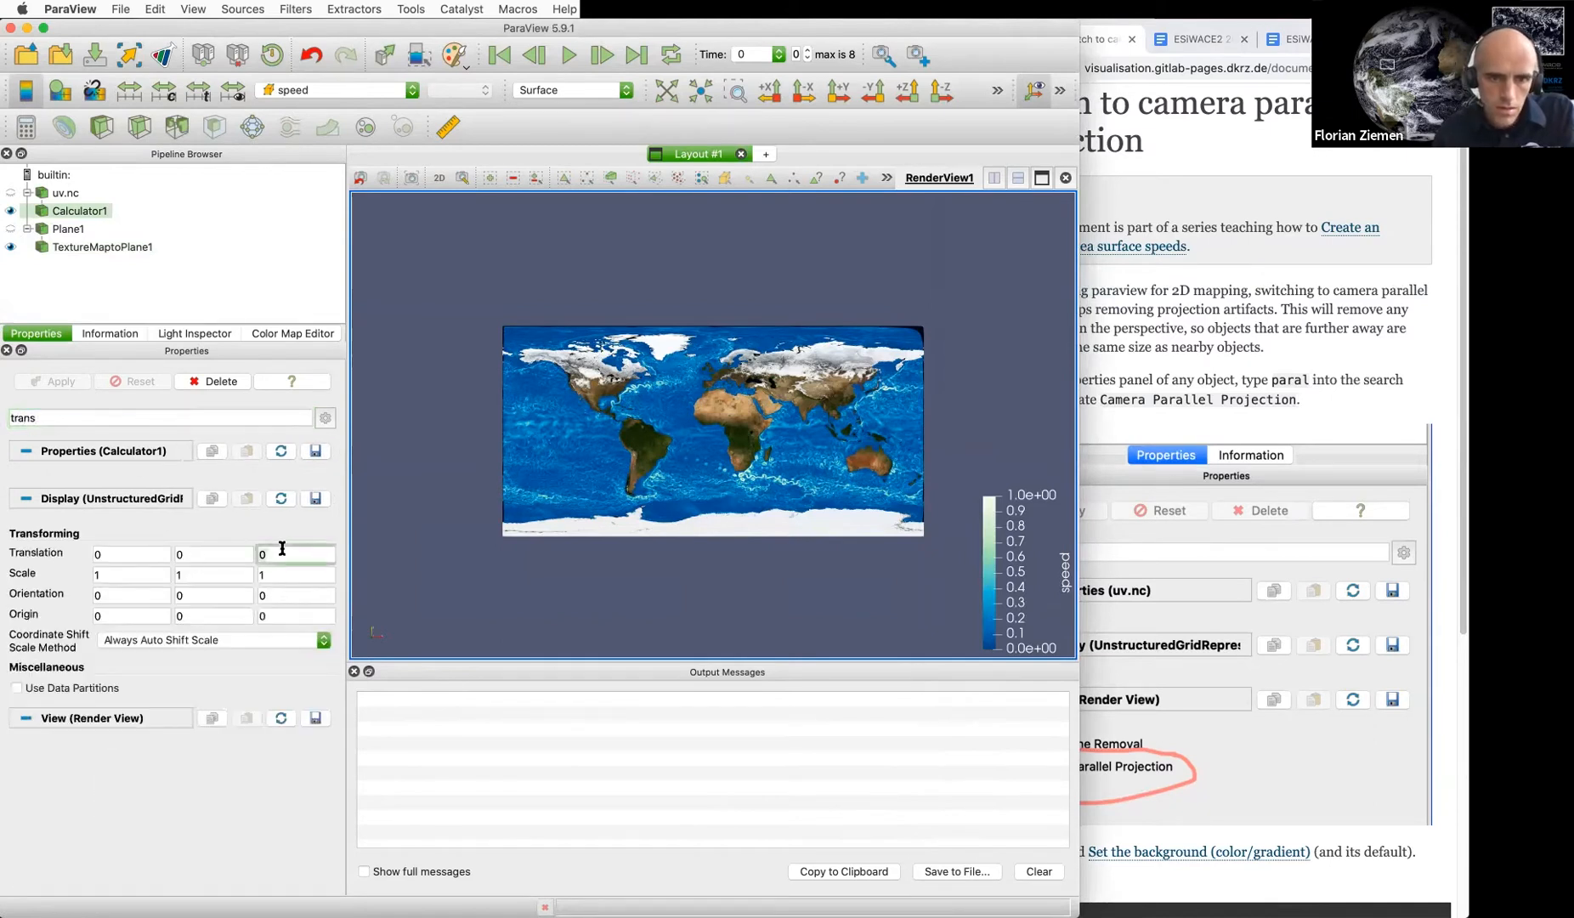
{"action": "type", "text": "50"}
{"action": "key", "text": "Tab"}
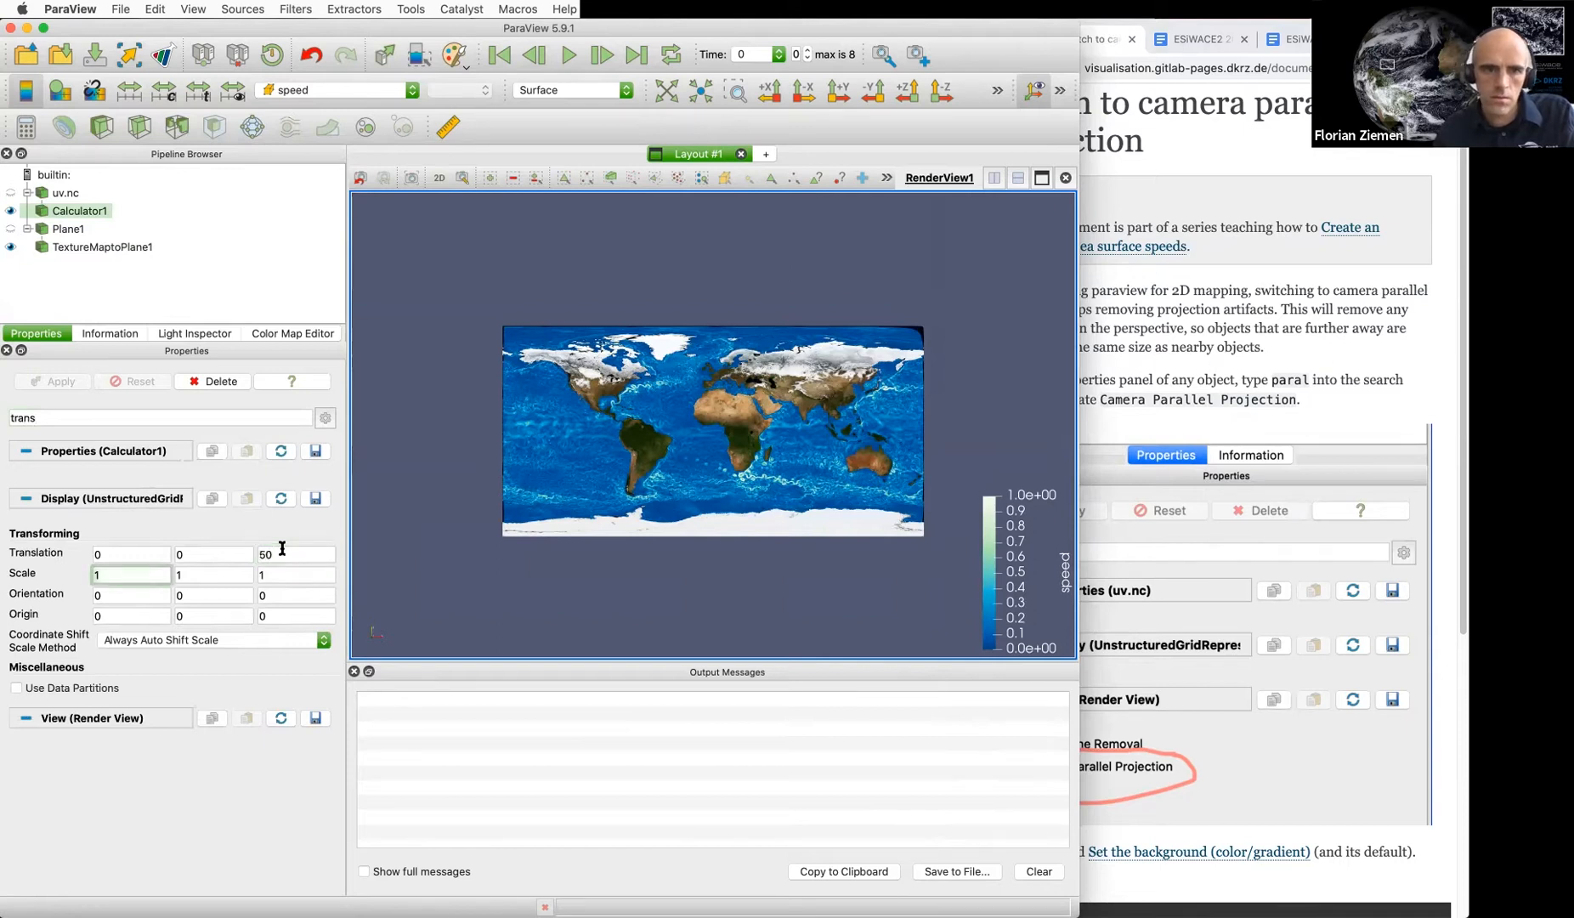
{"action": "double_click", "coordinate": [278, 548]}
{"action": "type", "text": "100"}
{"action": "key", "text": "Tab"}
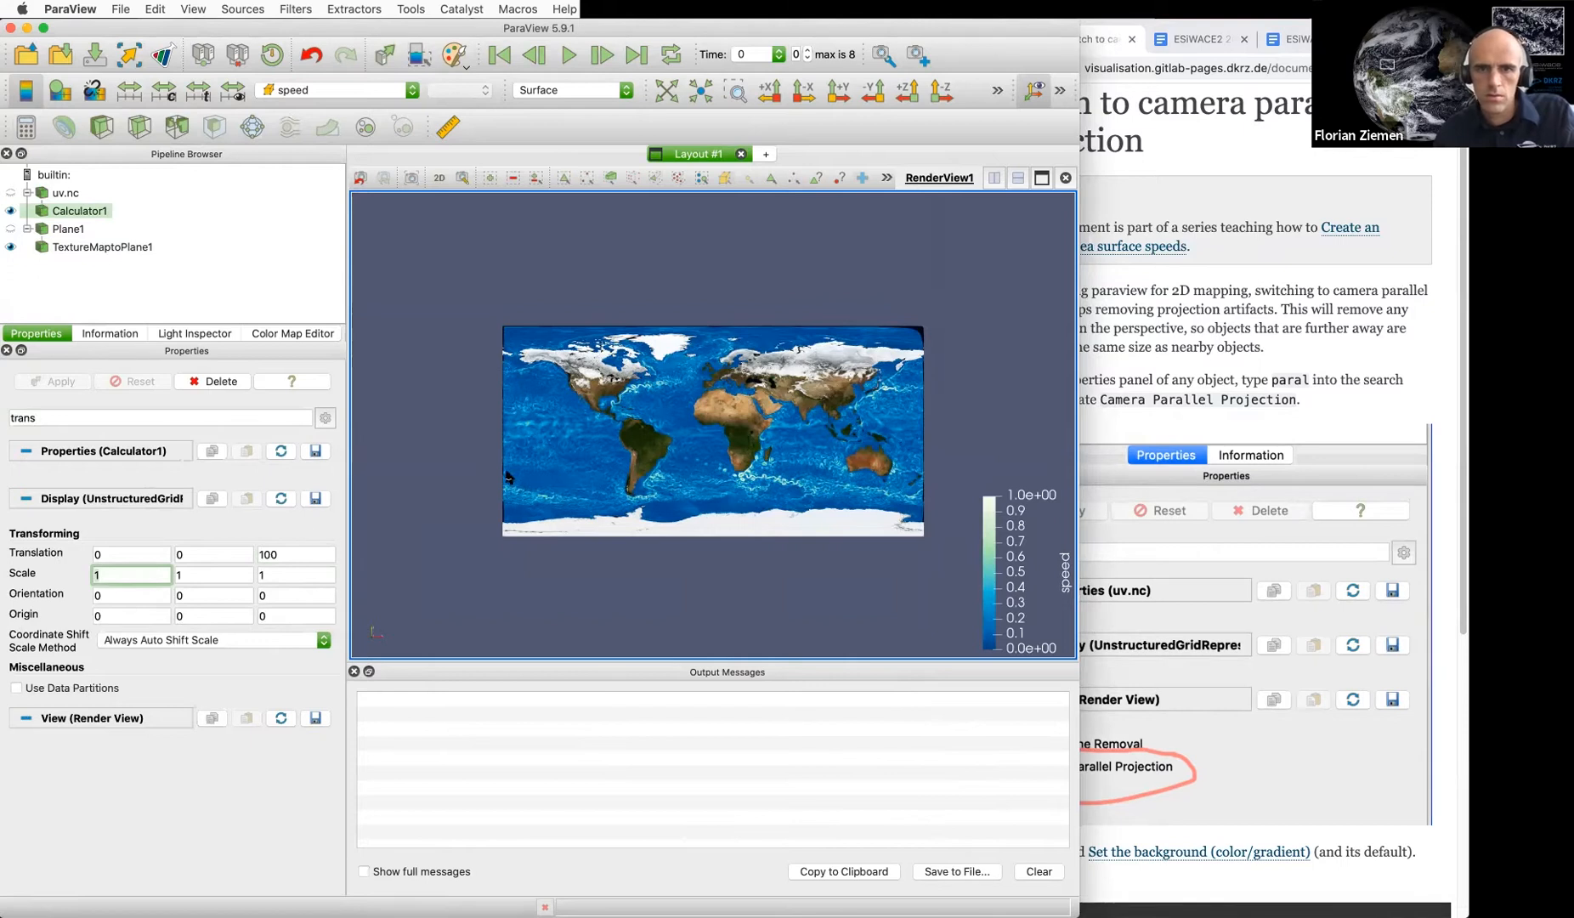
{"action": "left_click_drag", "start_coordinate": [459, 488], "coordinate": [795, 273]}
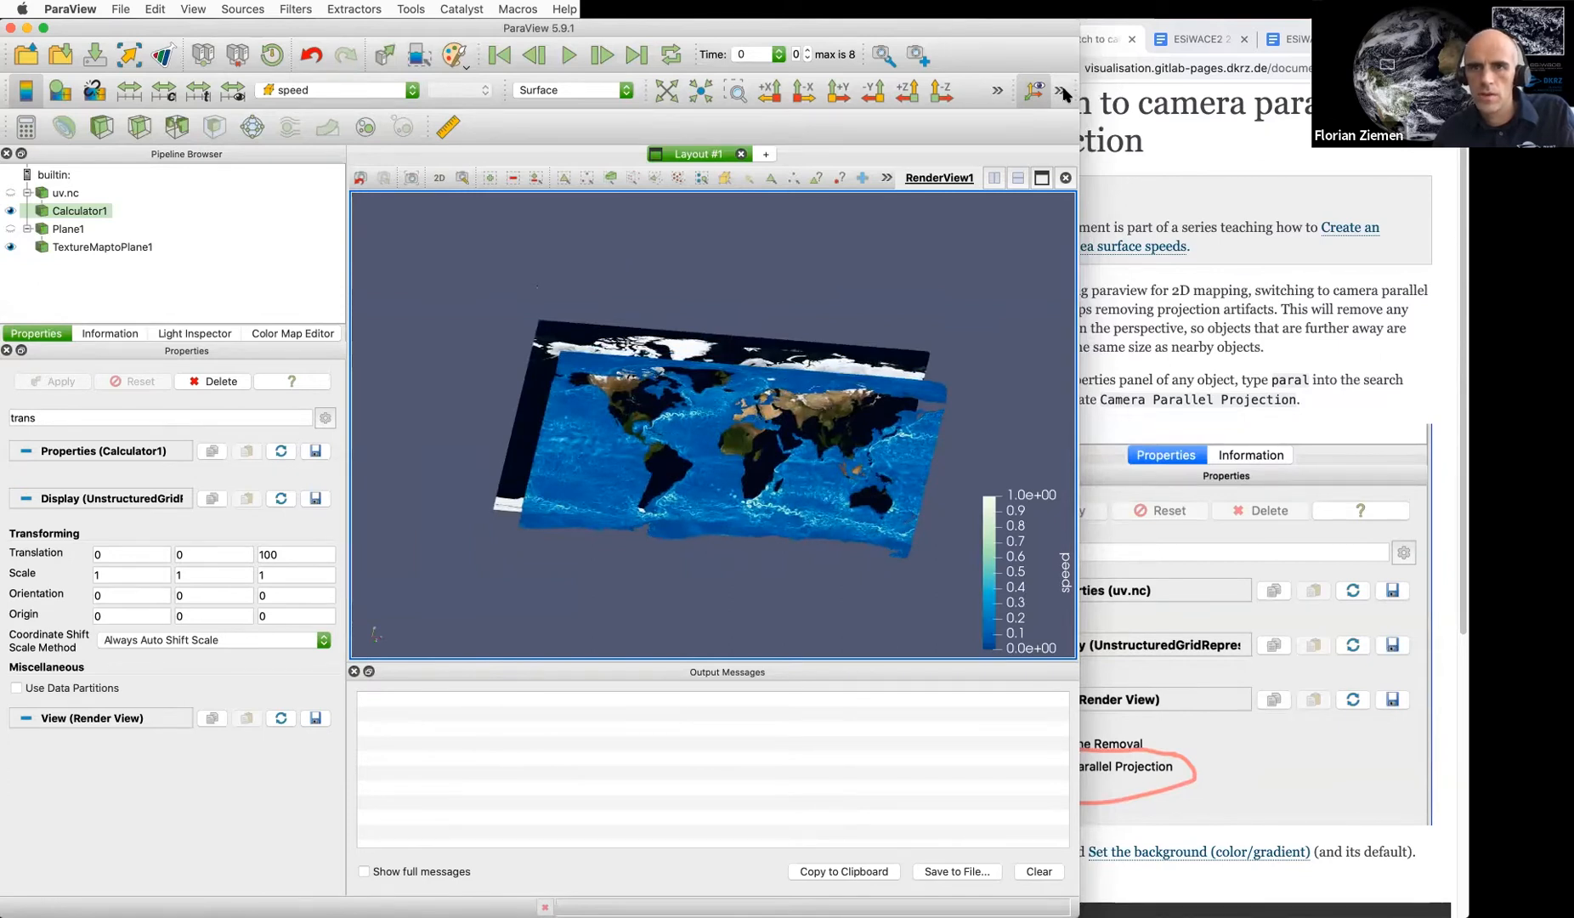
{"action": "left_click", "coordinate": [941, 92]}
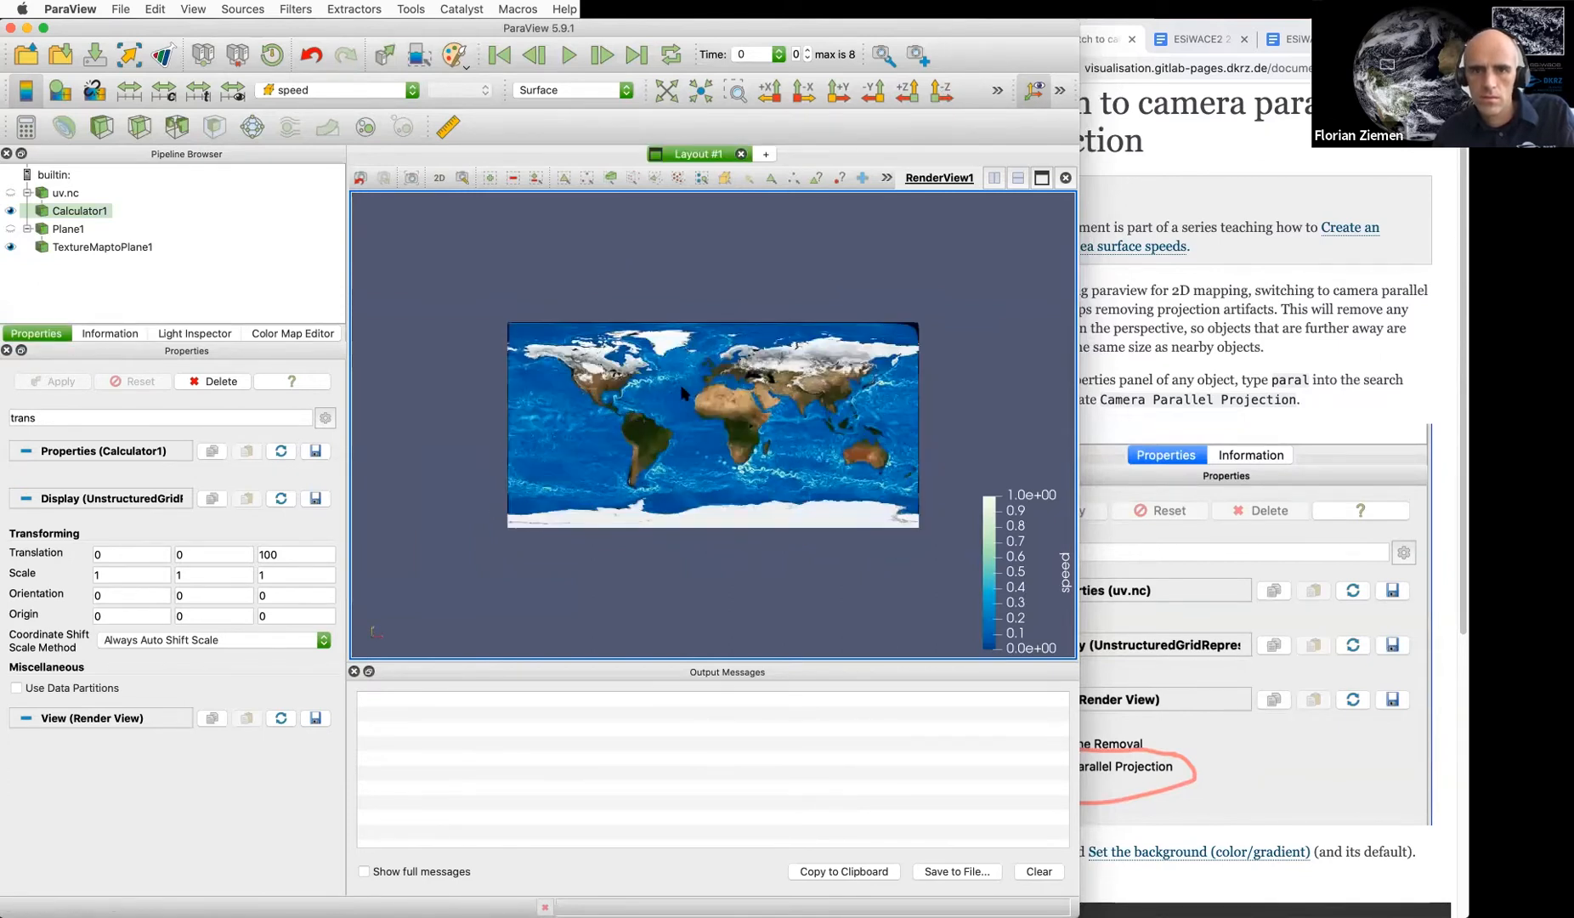
Set Calculator1's Z translation to 500 and inspect how the ocean layer lines up with the continents
{"action": "left_click", "coordinate": [262, 554]}
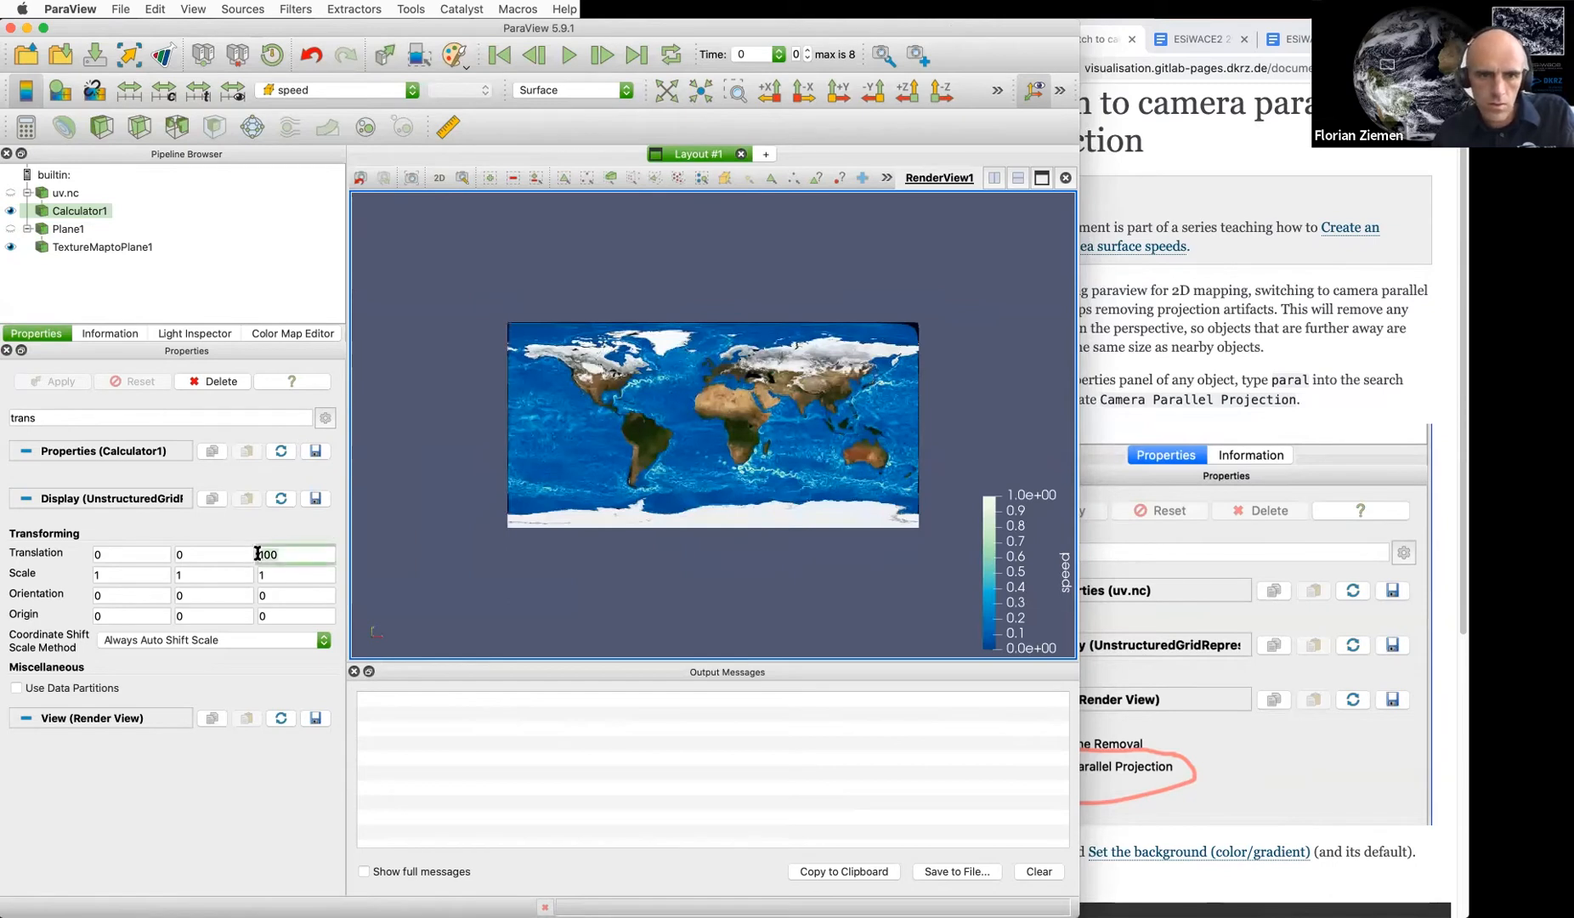
{"action": "type", "text": "5"}
{"action": "key", "text": "Return"}
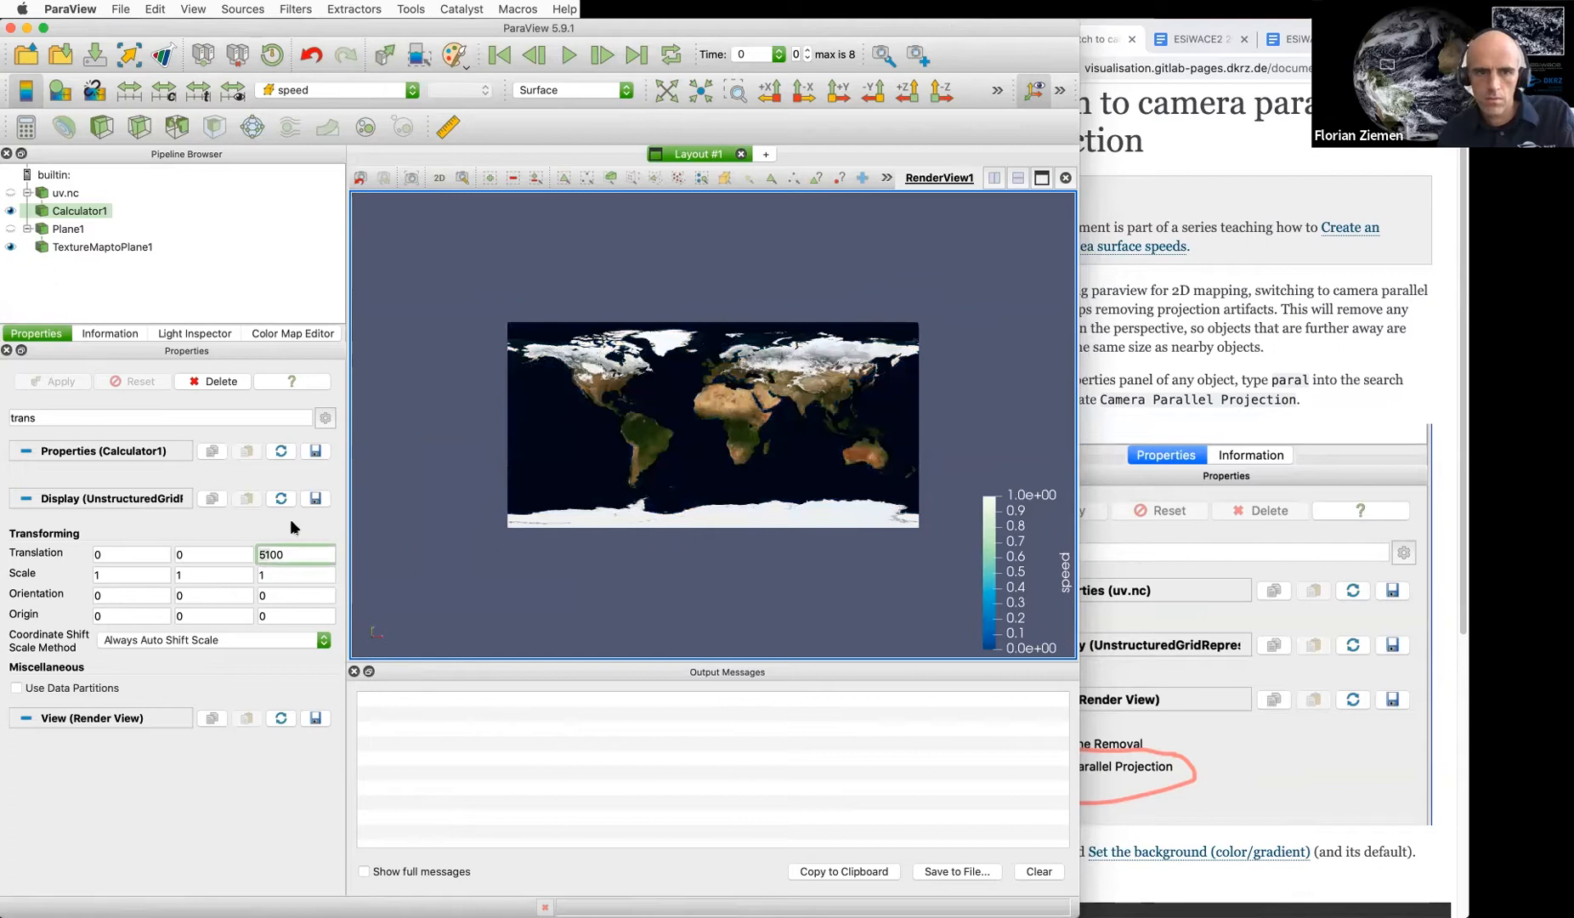
{"action": "key", "text": "Return"}
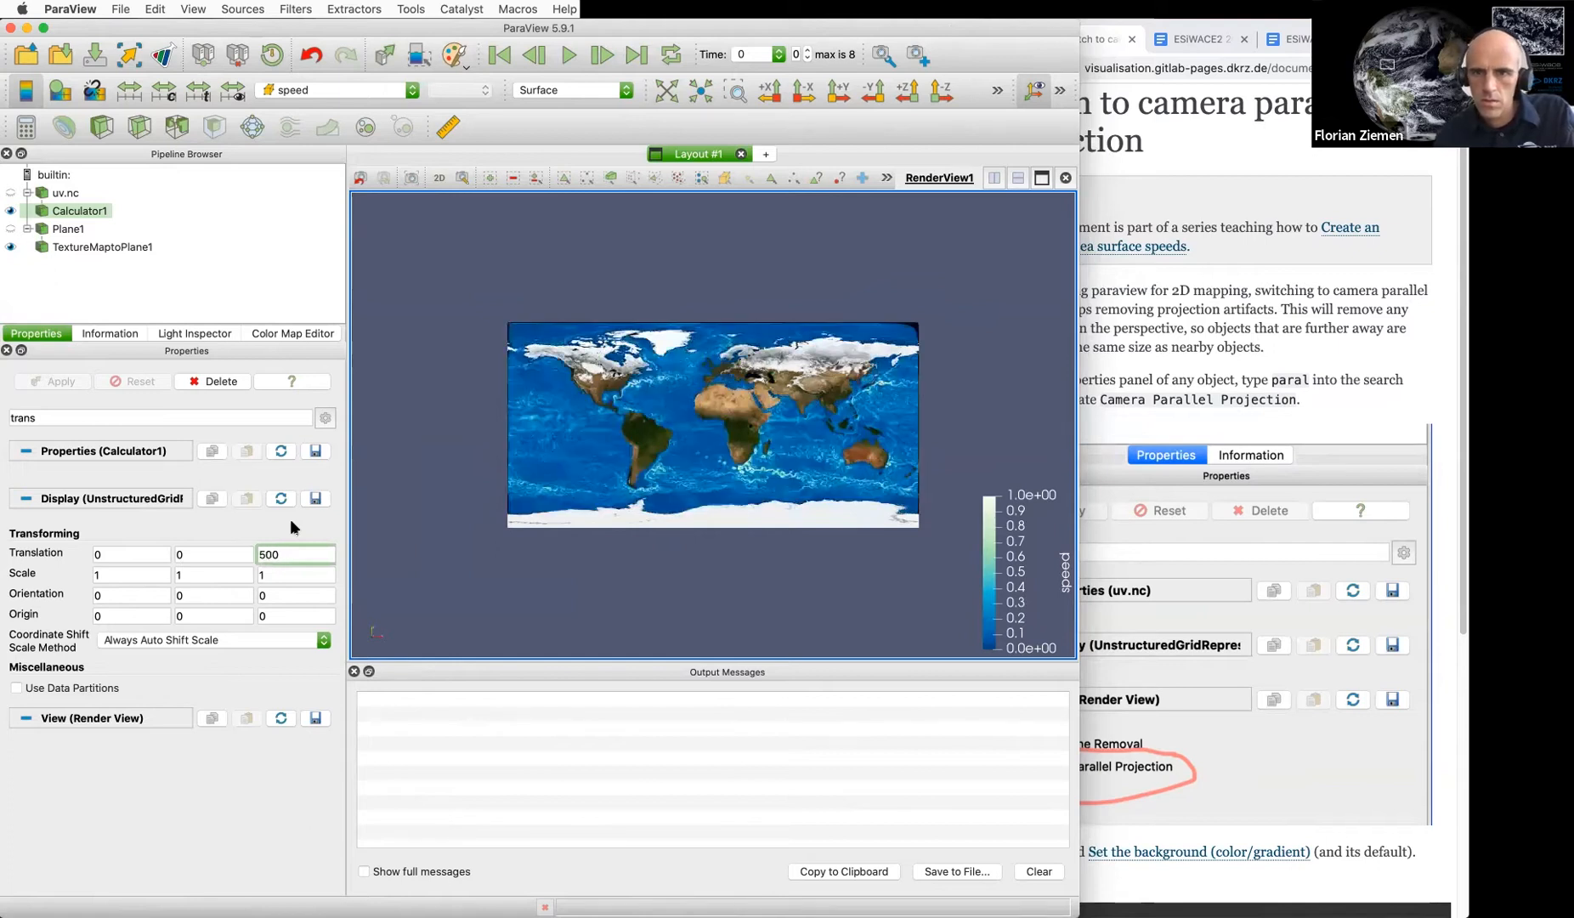
{"action": "scroll", "coordinate": [586, 480], "scroll_direction": "up", "scroll_amount": 2}
{"action": "scroll", "coordinate": [583, 481], "scroll_direction": "up", "scroll_amount": 6}
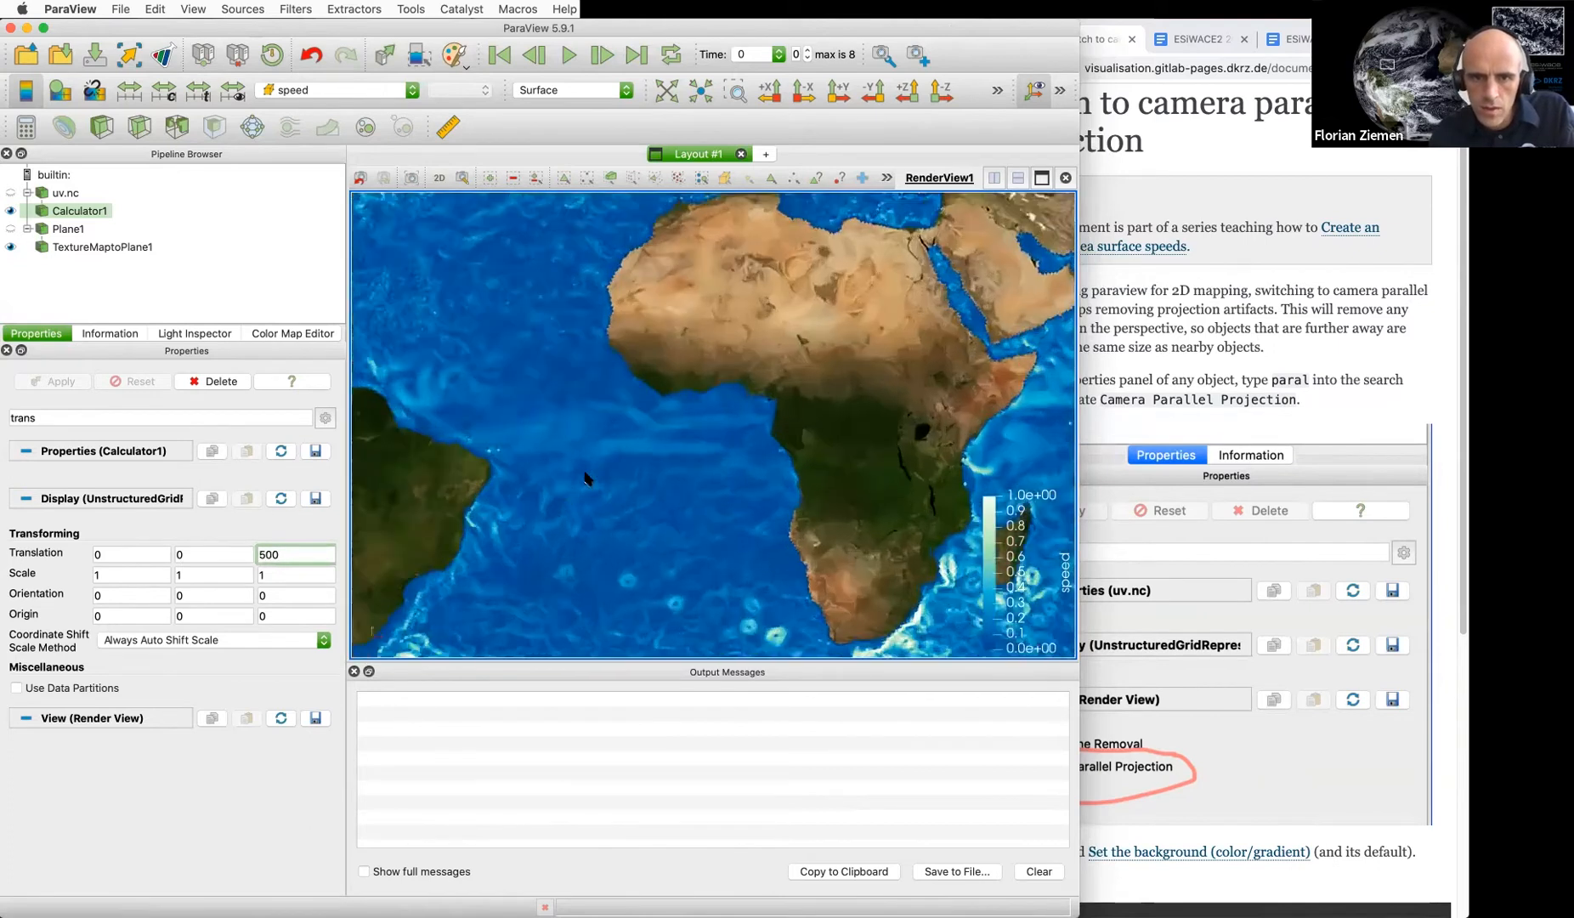
{"action": "scroll", "coordinate": [474, 422], "scroll_direction": "down", "scroll_amount": 6}
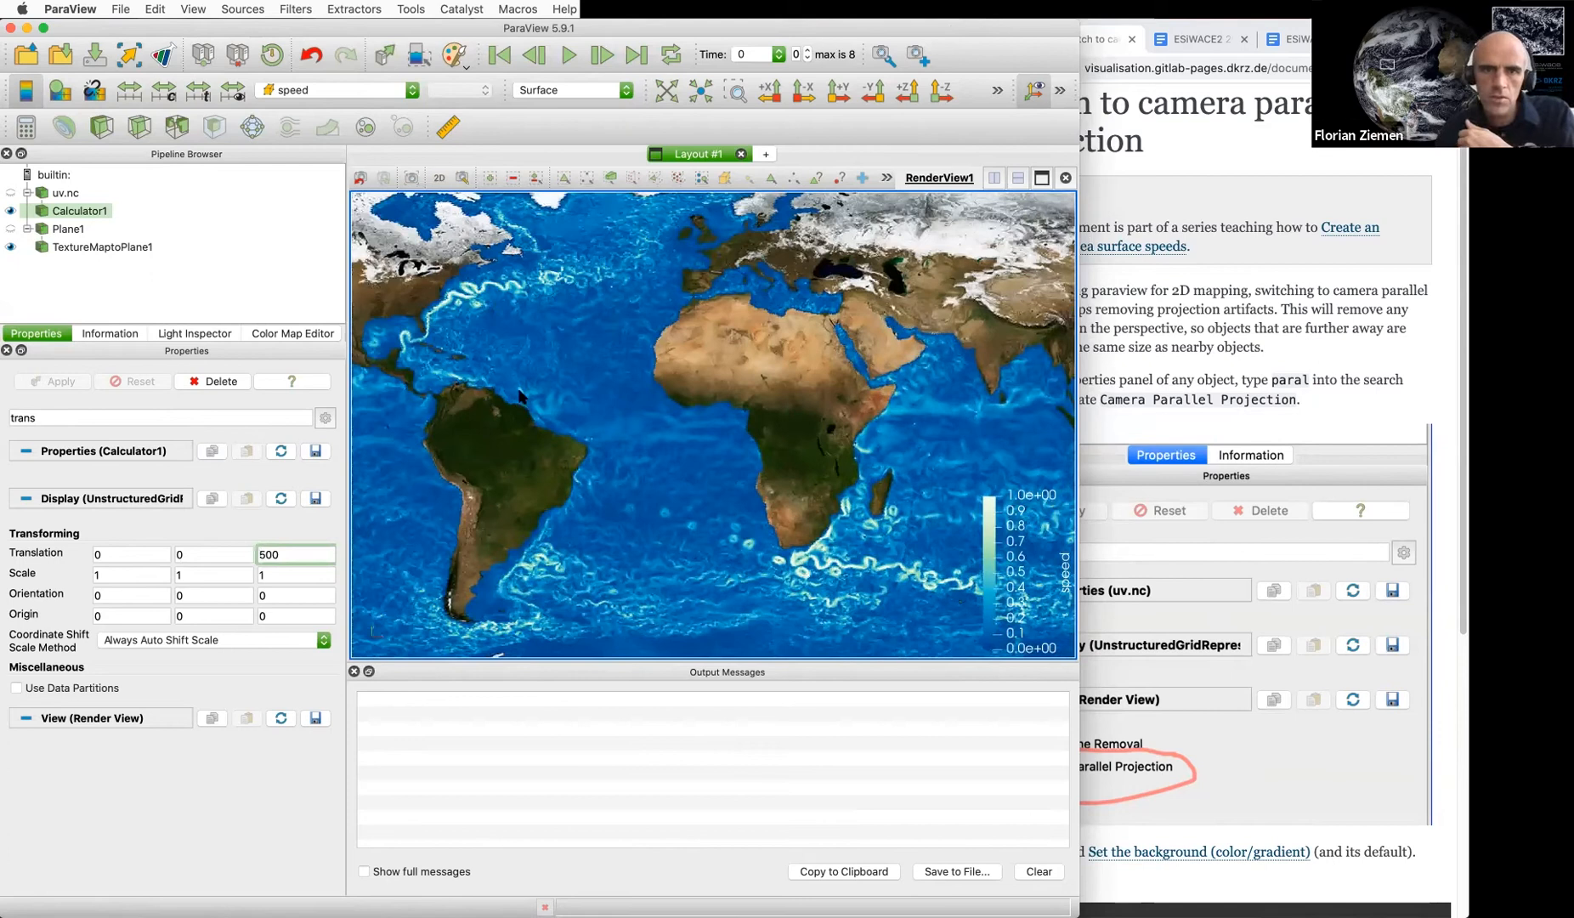
{"action": "scroll", "coordinate": [804, 475], "scroll_direction": "down", "scroll_amount": 4}
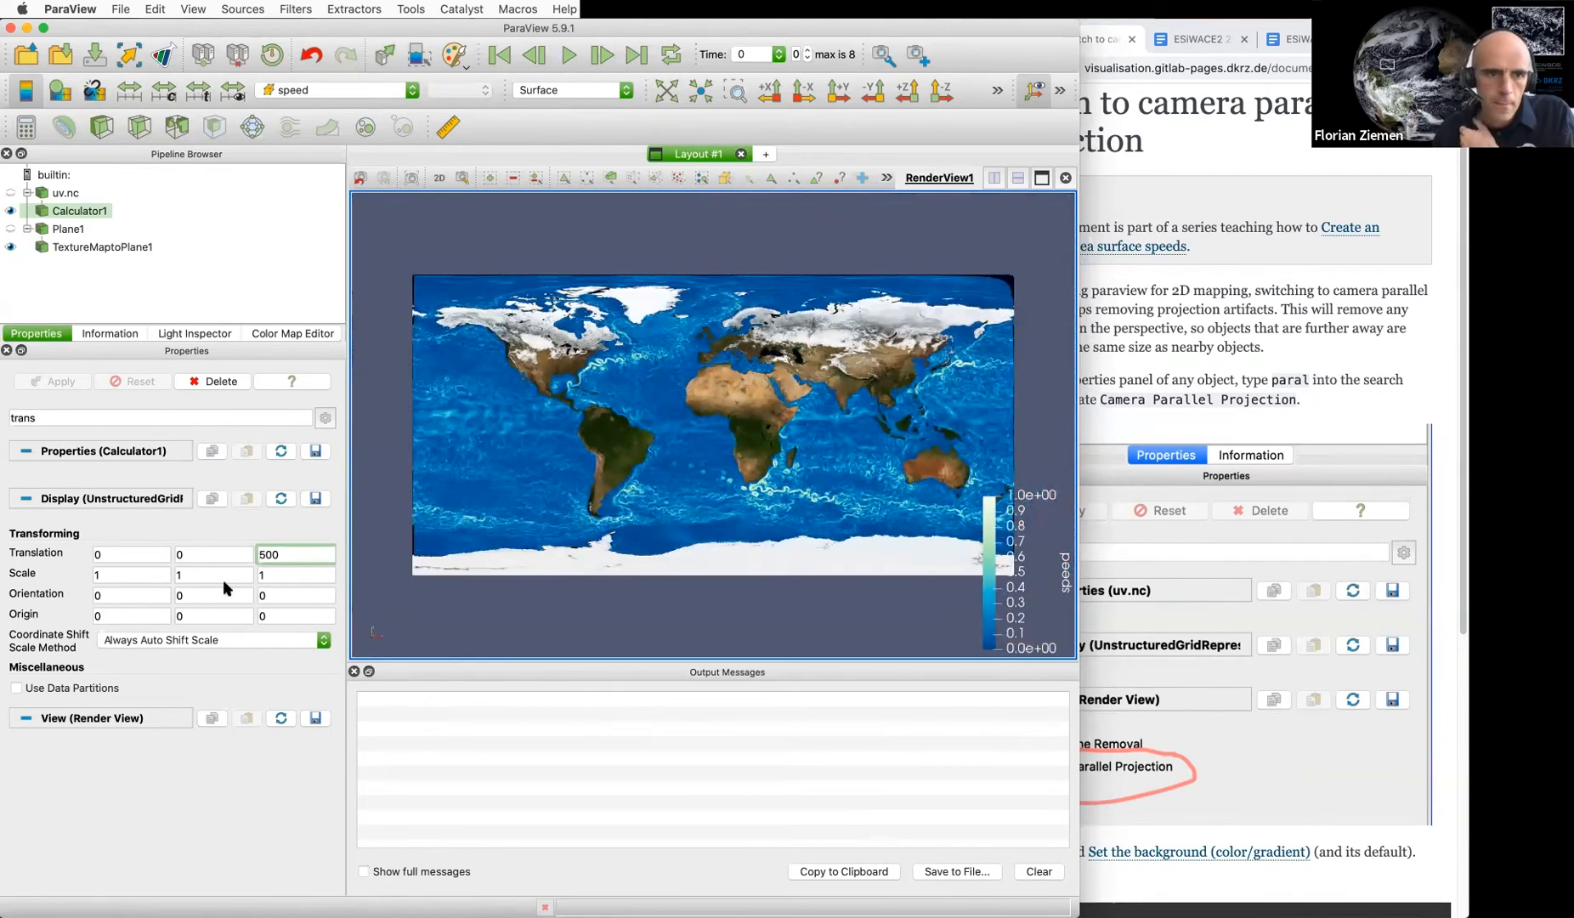
Filter the properties by "came" and enable Camera Parallel Projection for the render view
{"action": "left_click", "coordinate": [83, 417]}
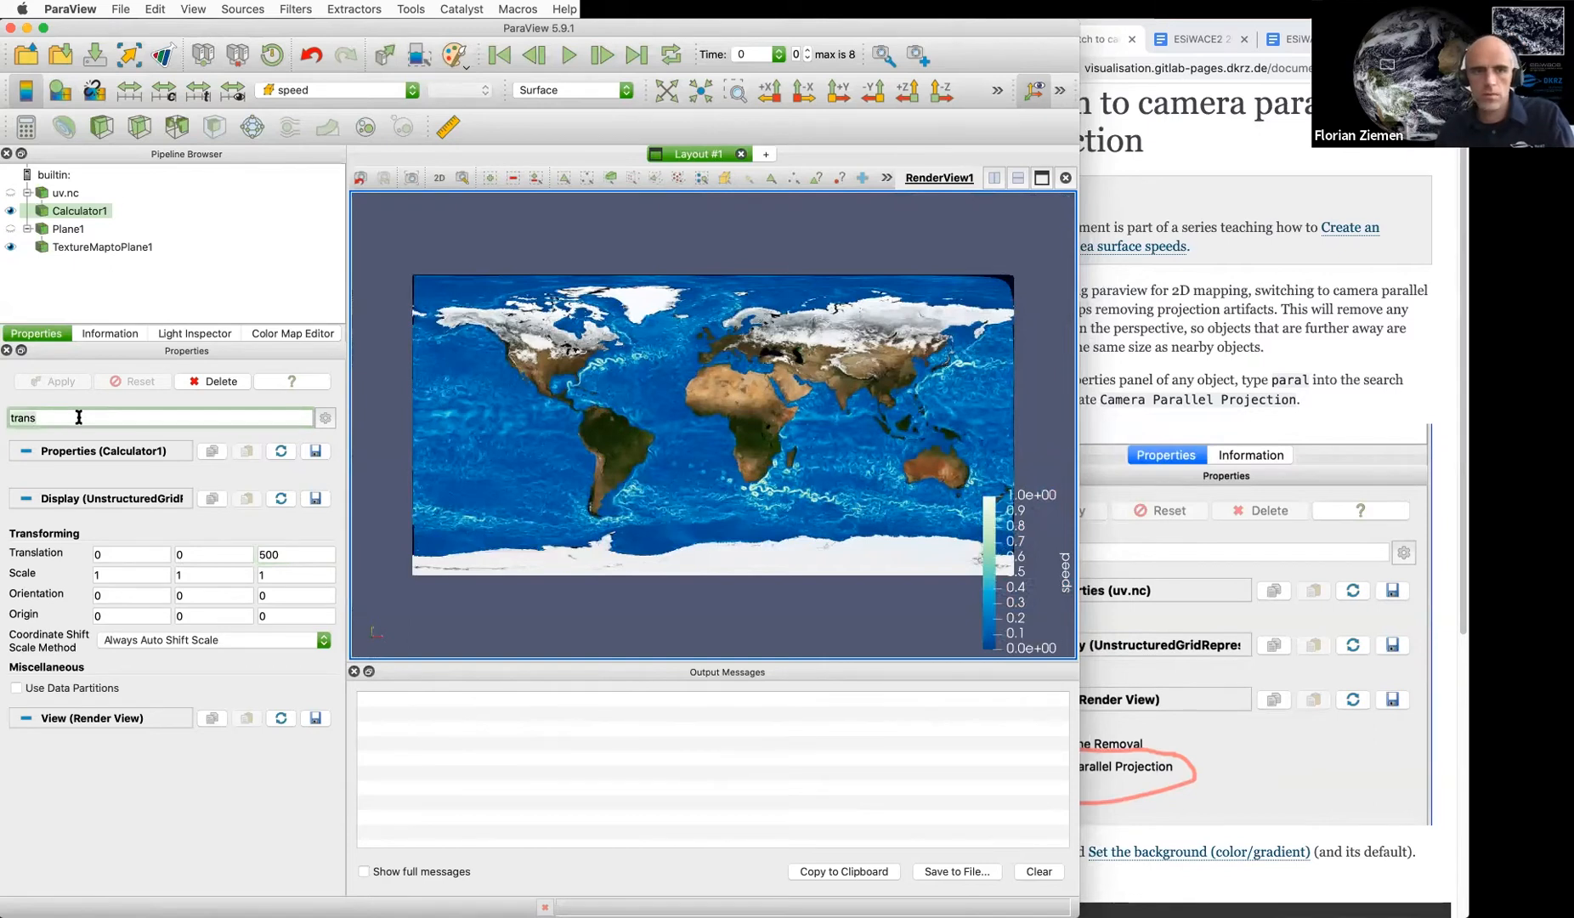
{"action": "key", "text": "super+a"}
{"action": "type", "text": "came"}
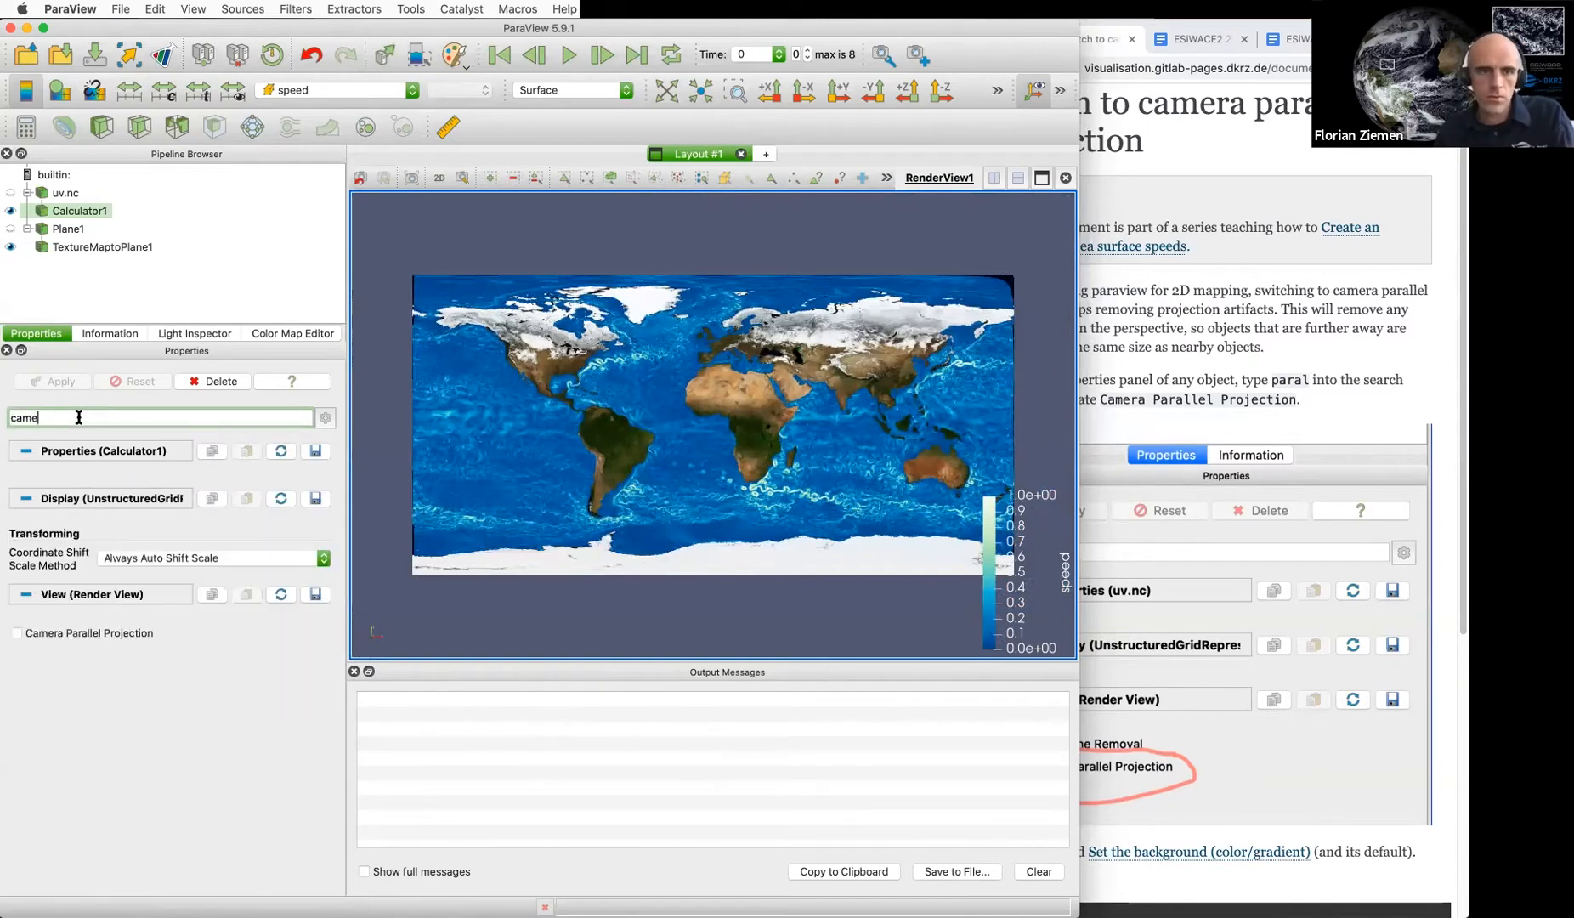
{"action": "left_click", "coordinate": [92, 633]}
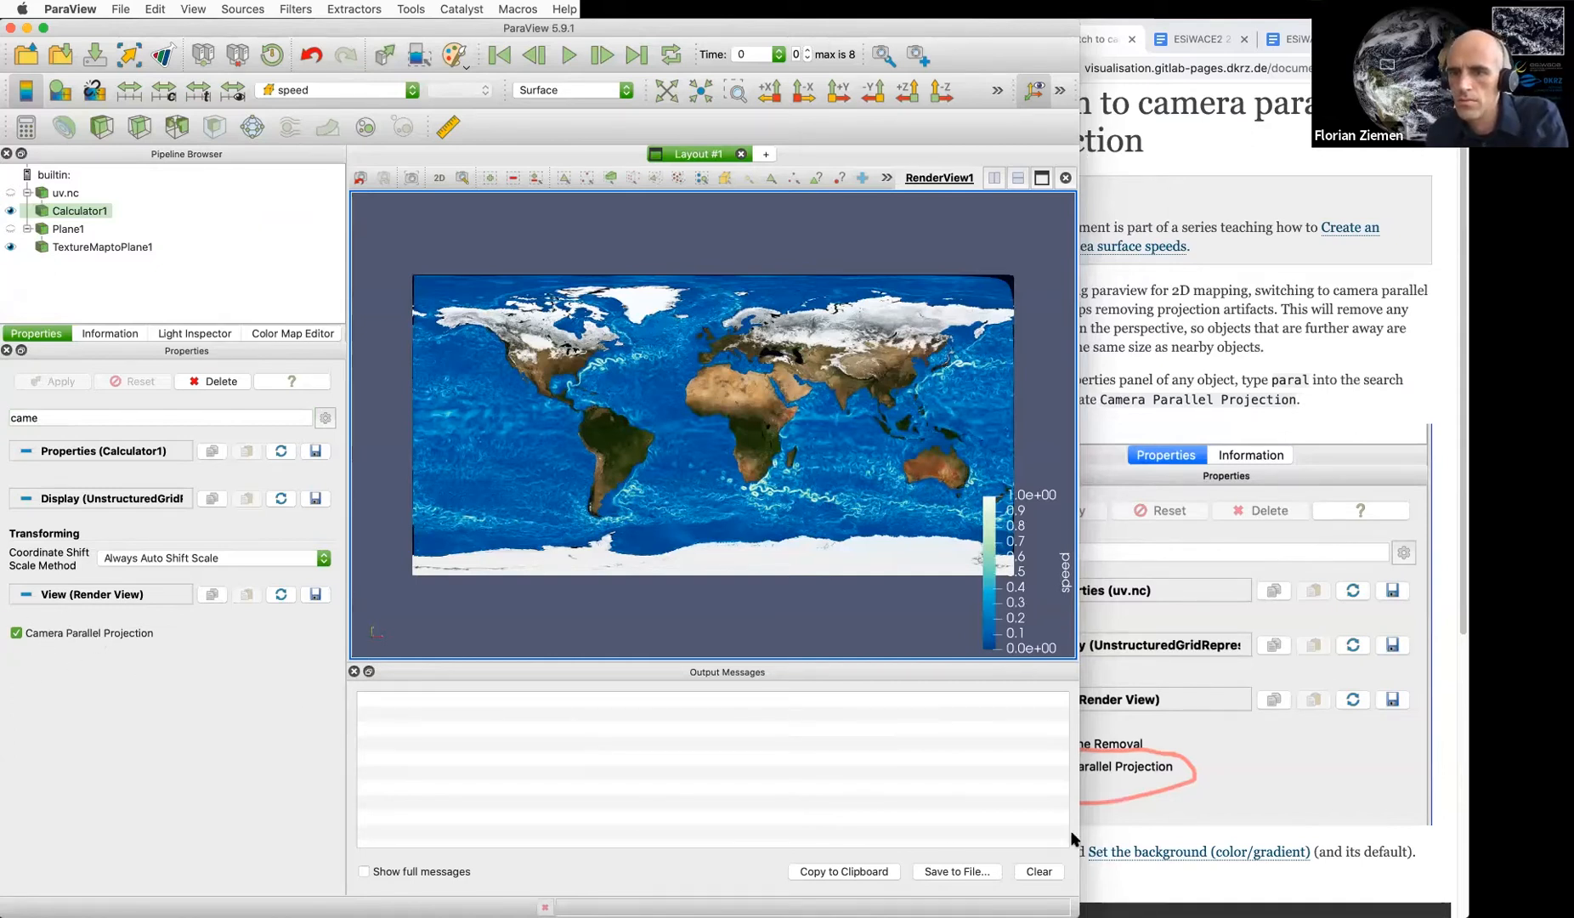
Switch to the guide in Chrome and open its page on setting the background (color/gradient)
{"action": "left_click", "coordinate": [1240, 770]}
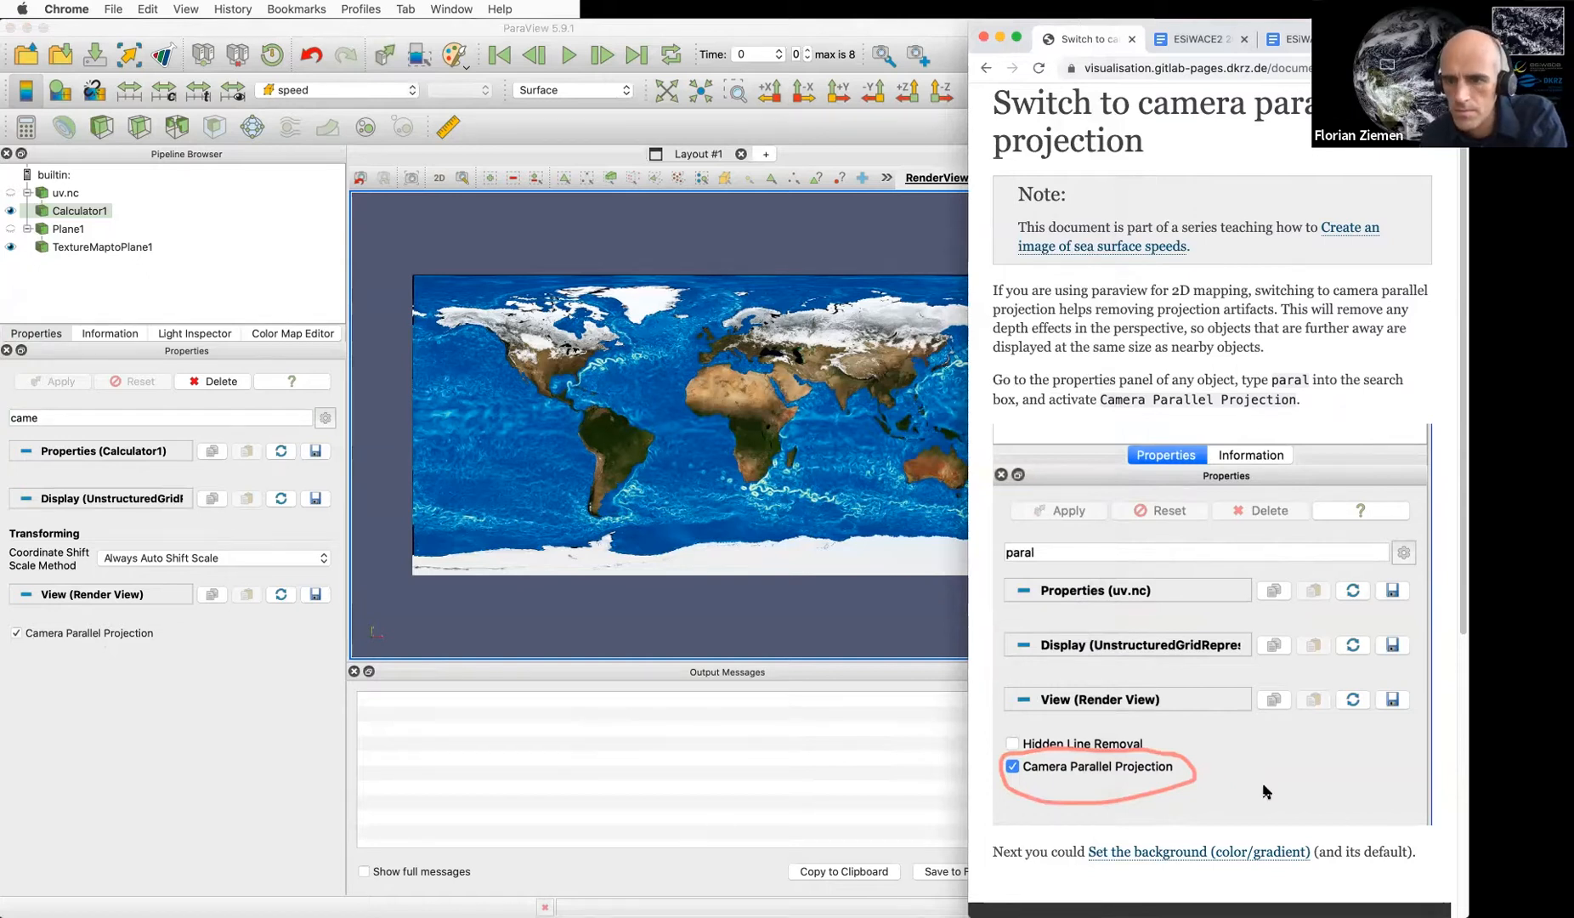
{"action": "scroll", "coordinate": [1212, 799], "scroll_direction": "down", "scroll_amount": 4}
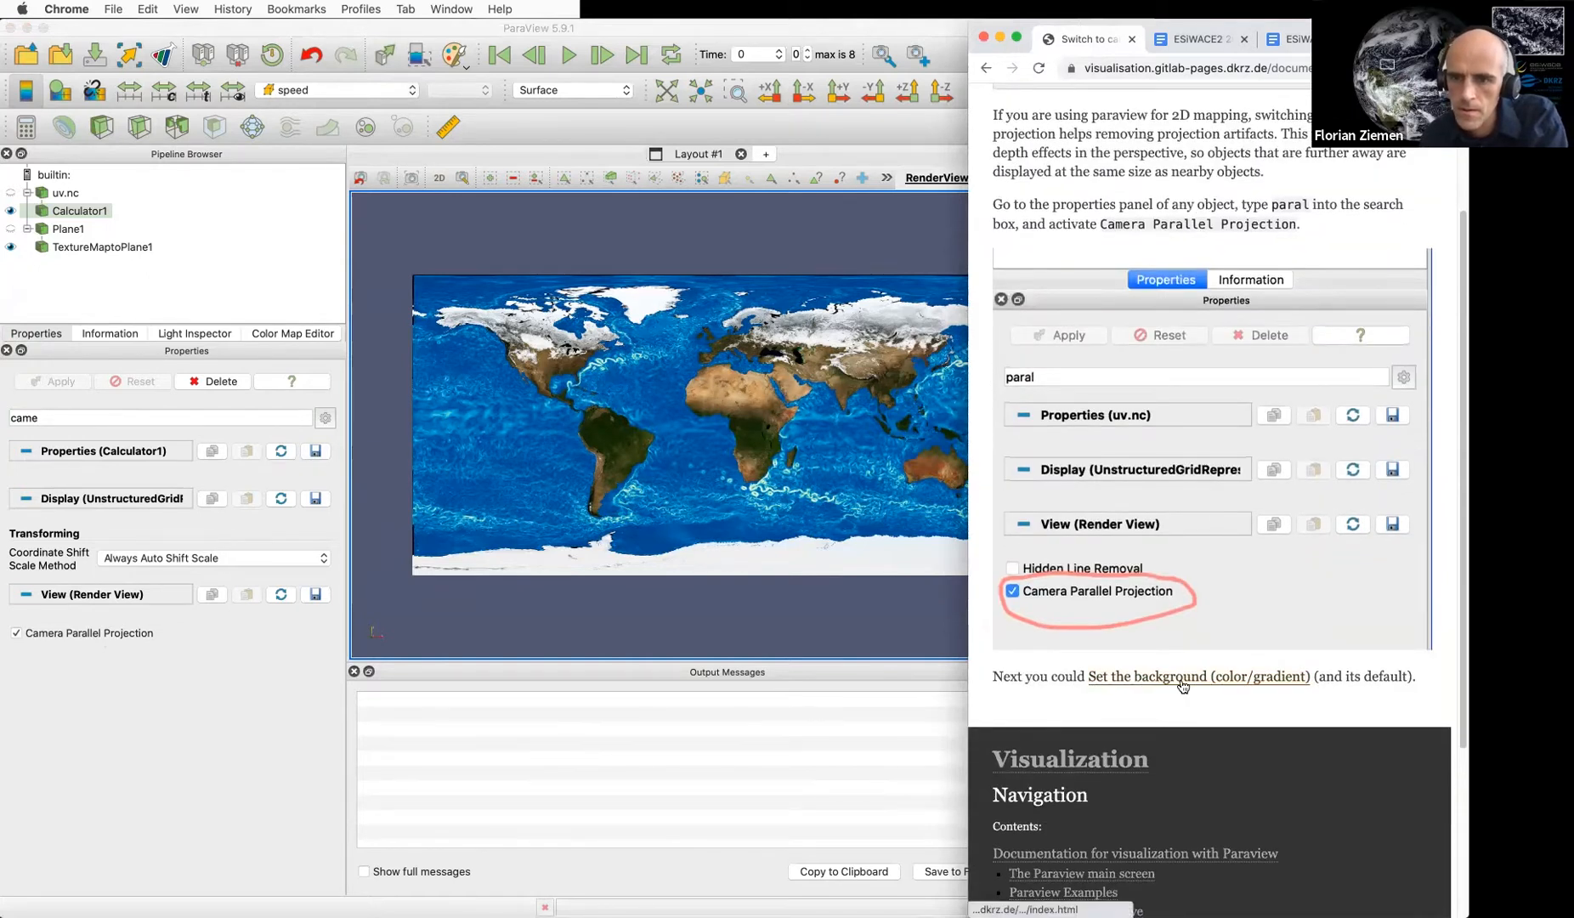
{"action": "left_click", "coordinate": [1182, 685]}
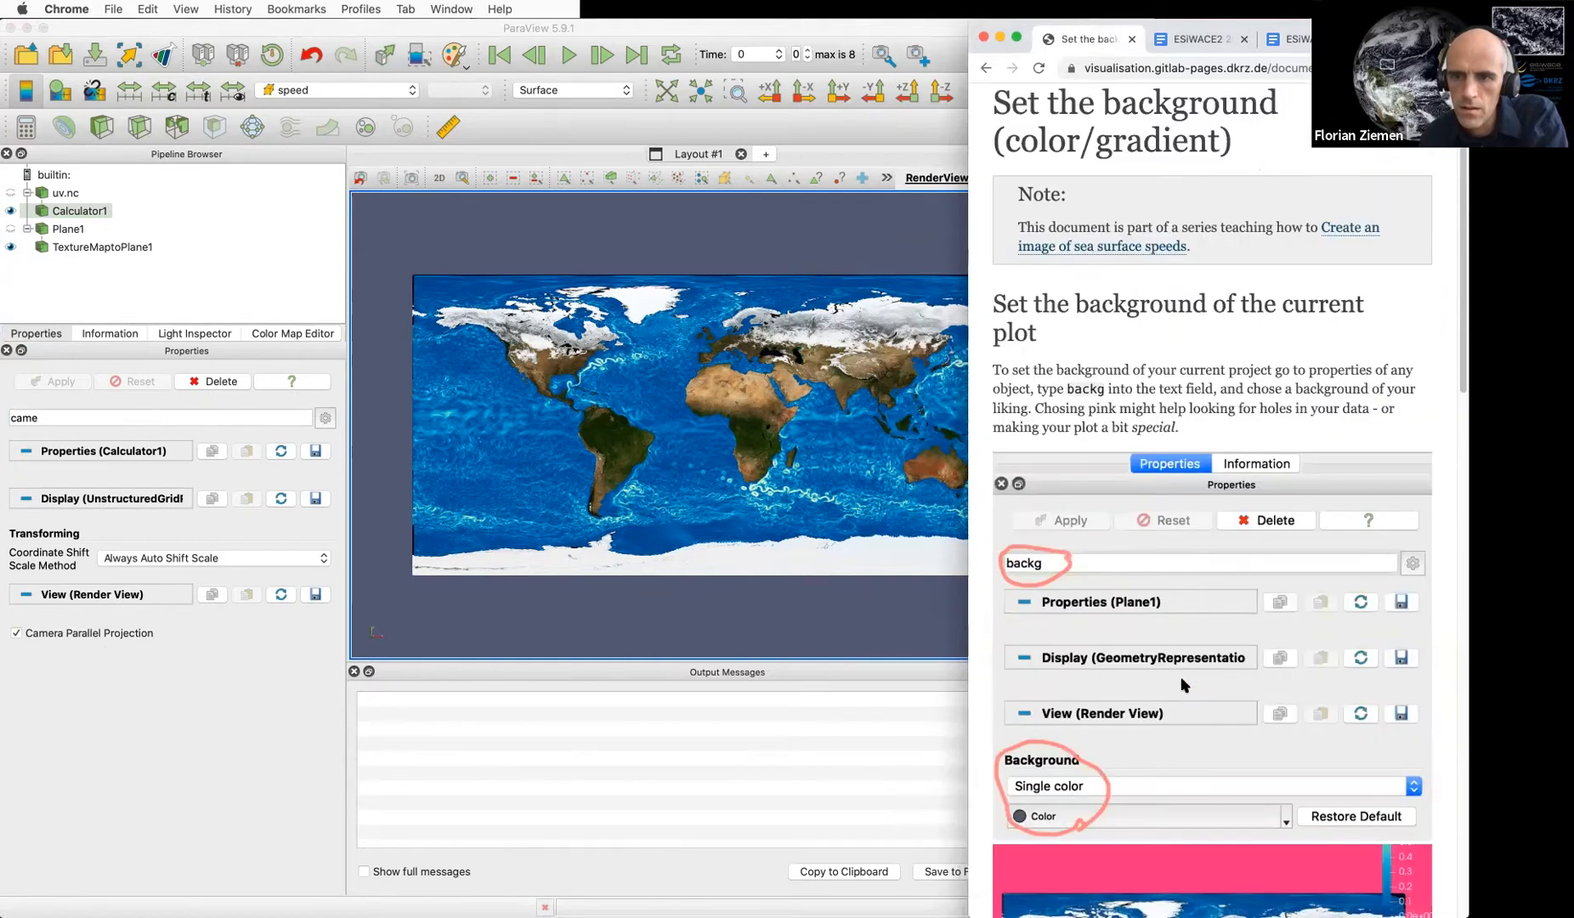
Return to ParaView with Calculator1 selected and filter its properties by "backgr"
{"action": "left_click", "coordinate": [96, 209]}
{"action": "left_click", "coordinate": [194, 205]}
{"action": "left_click", "coordinate": [62, 210]}
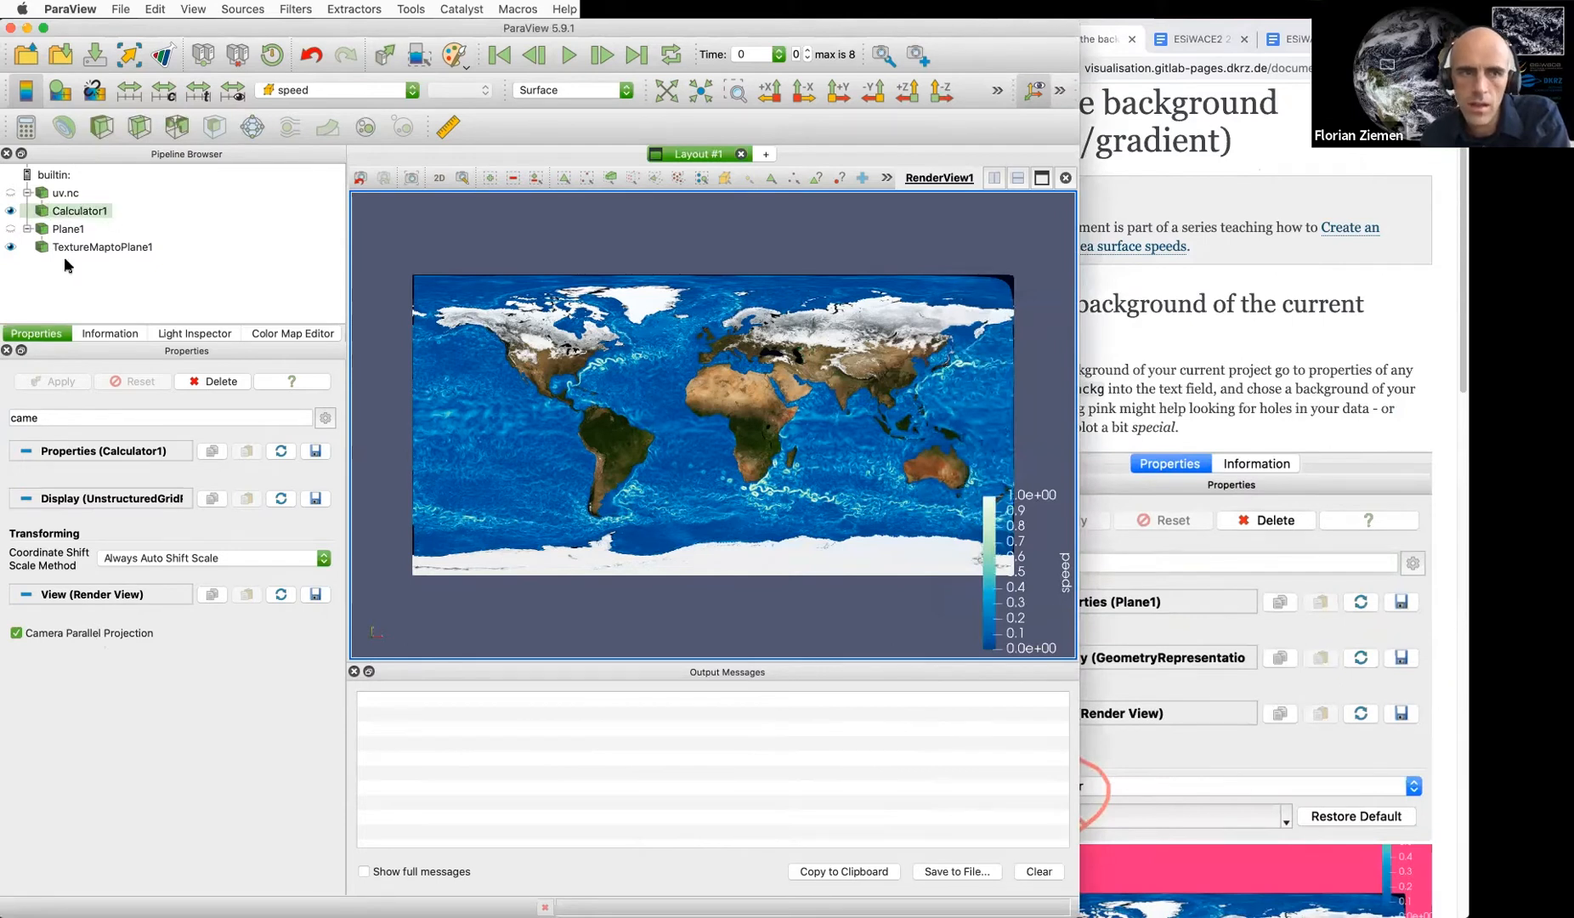
{"action": "left_click", "coordinate": [72, 415]}
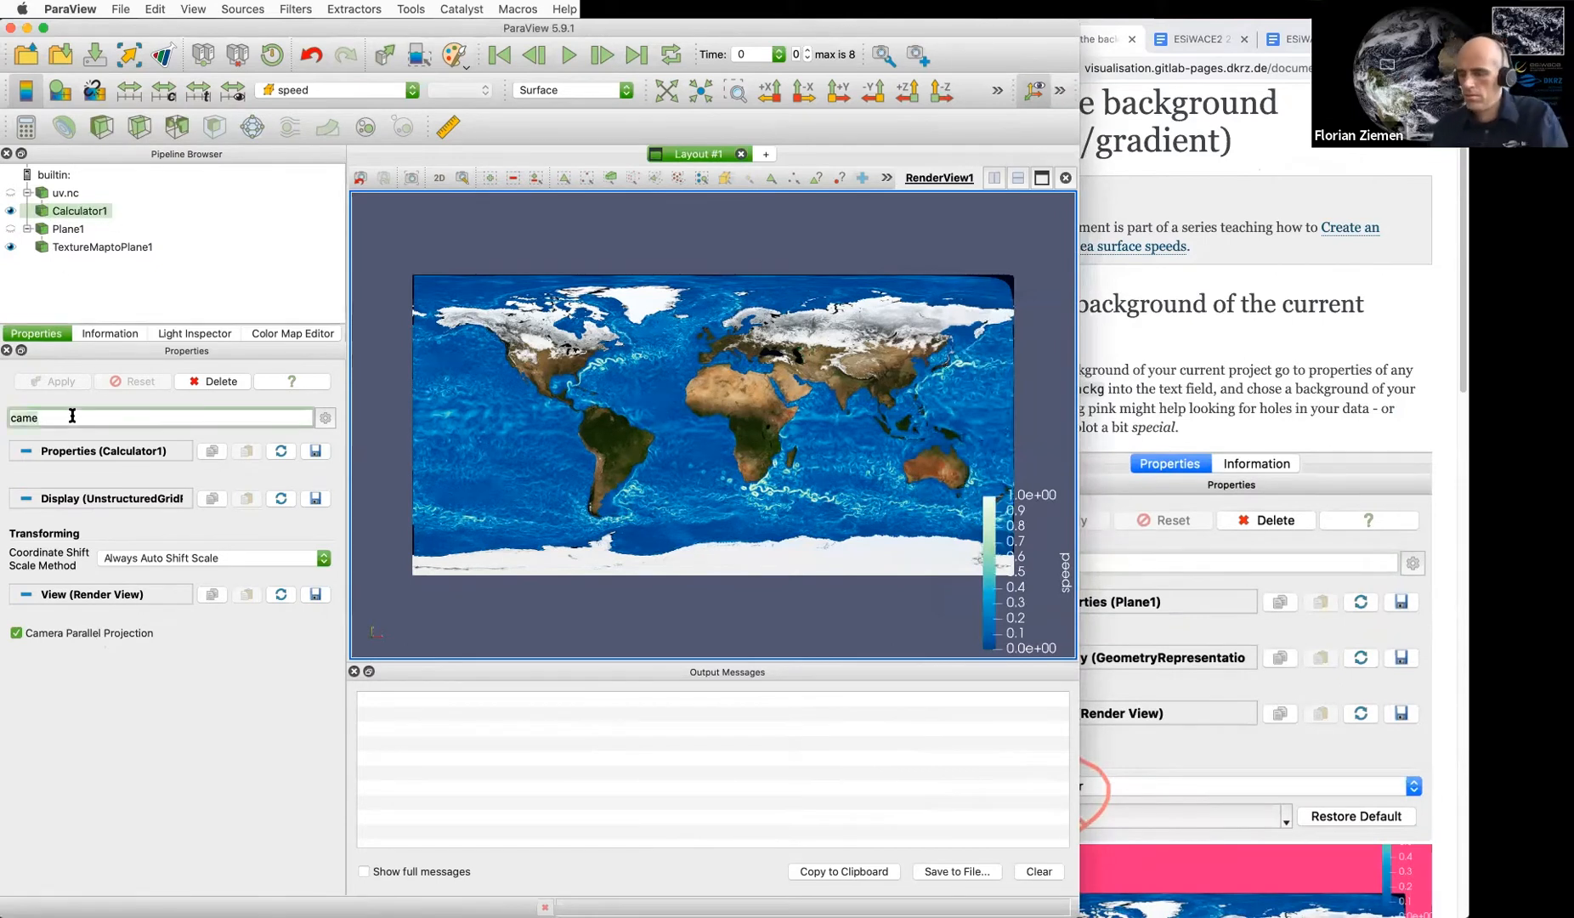
{"action": "key", "text": "BackSpace"}
{"action": "key", "text": "BackSpace"}
{"action": "key", "text": "BackSpace"}
{"action": "key", "text": "BackSpace"}
{"action": "type", "text": "bac"}
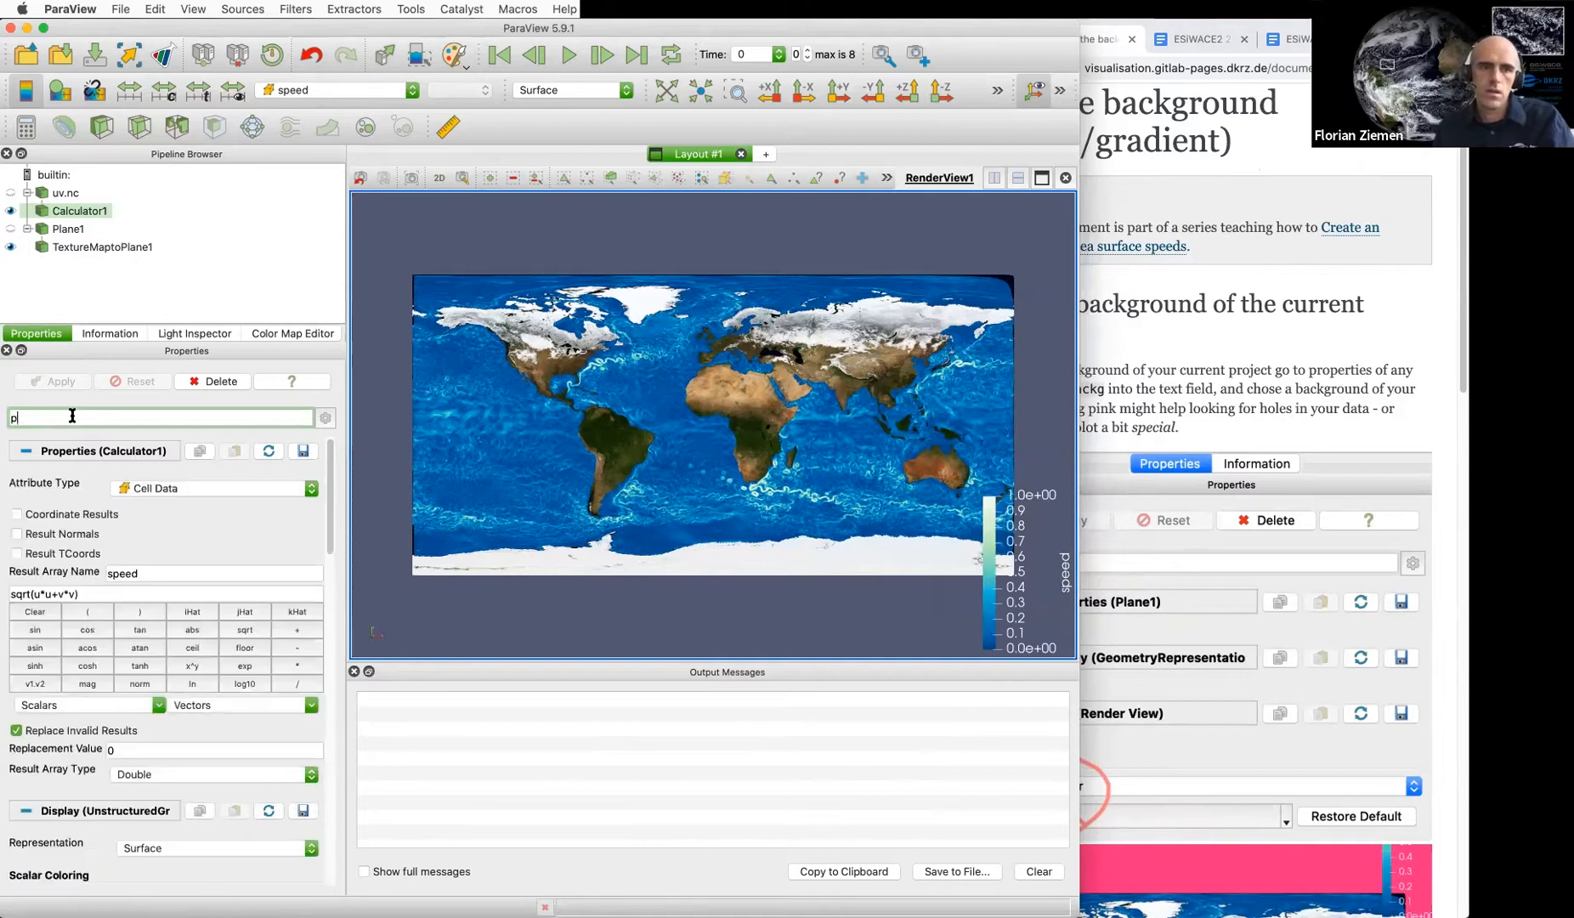
{"action": "type", "text": "kgr"}
Set the render view's single background color to pink from the pencil palette
{"action": "left_click", "coordinate": [106, 639]}
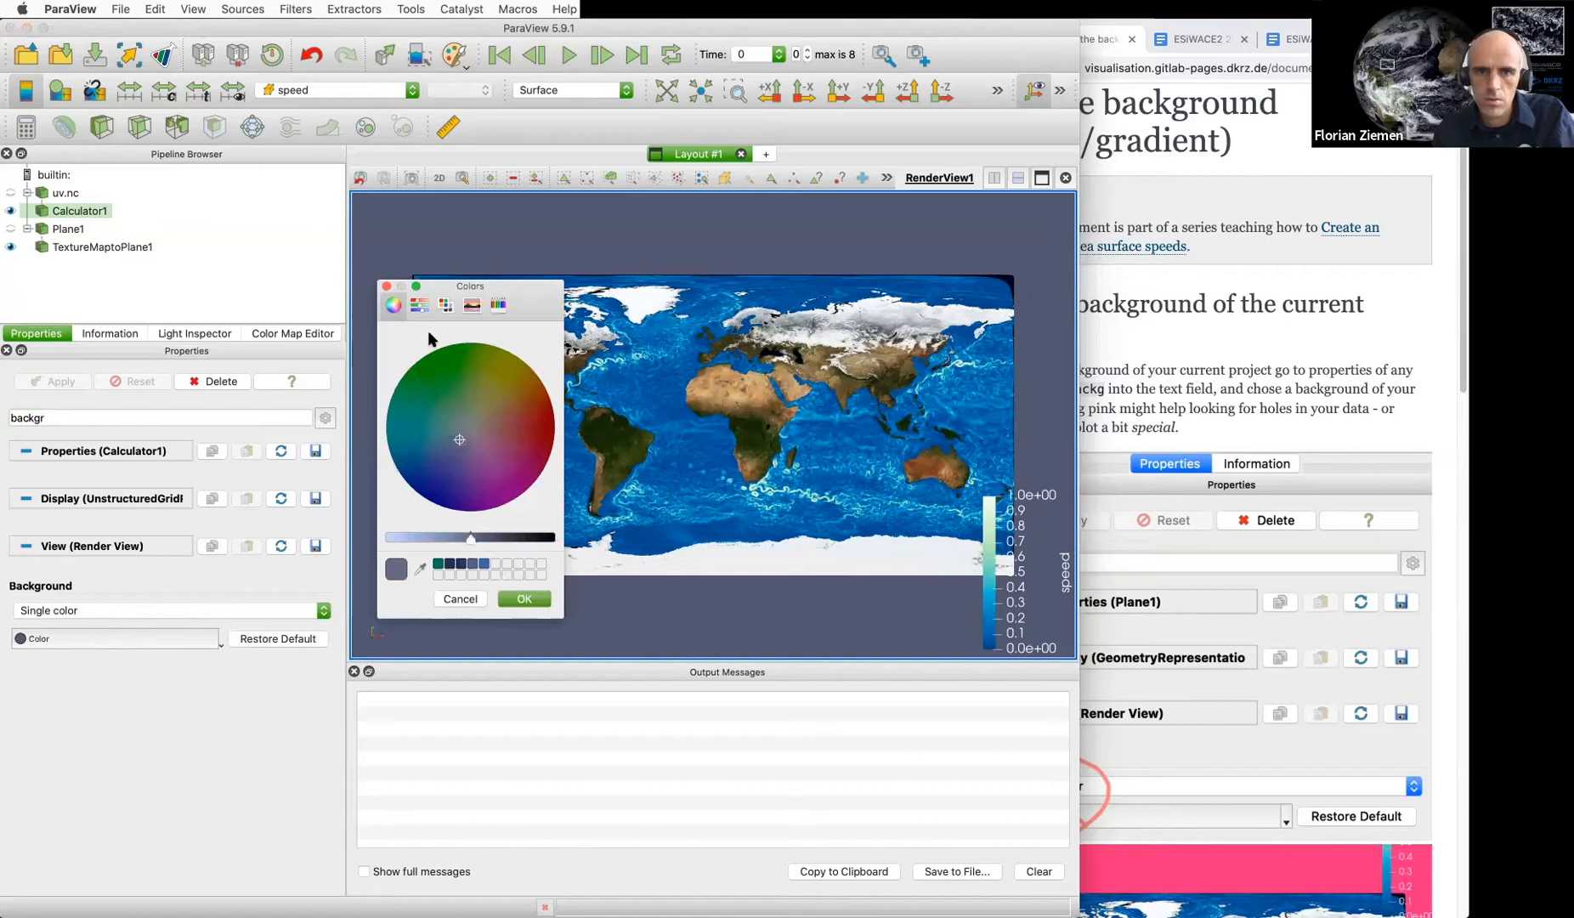
{"action": "left_click", "coordinate": [498, 306]}
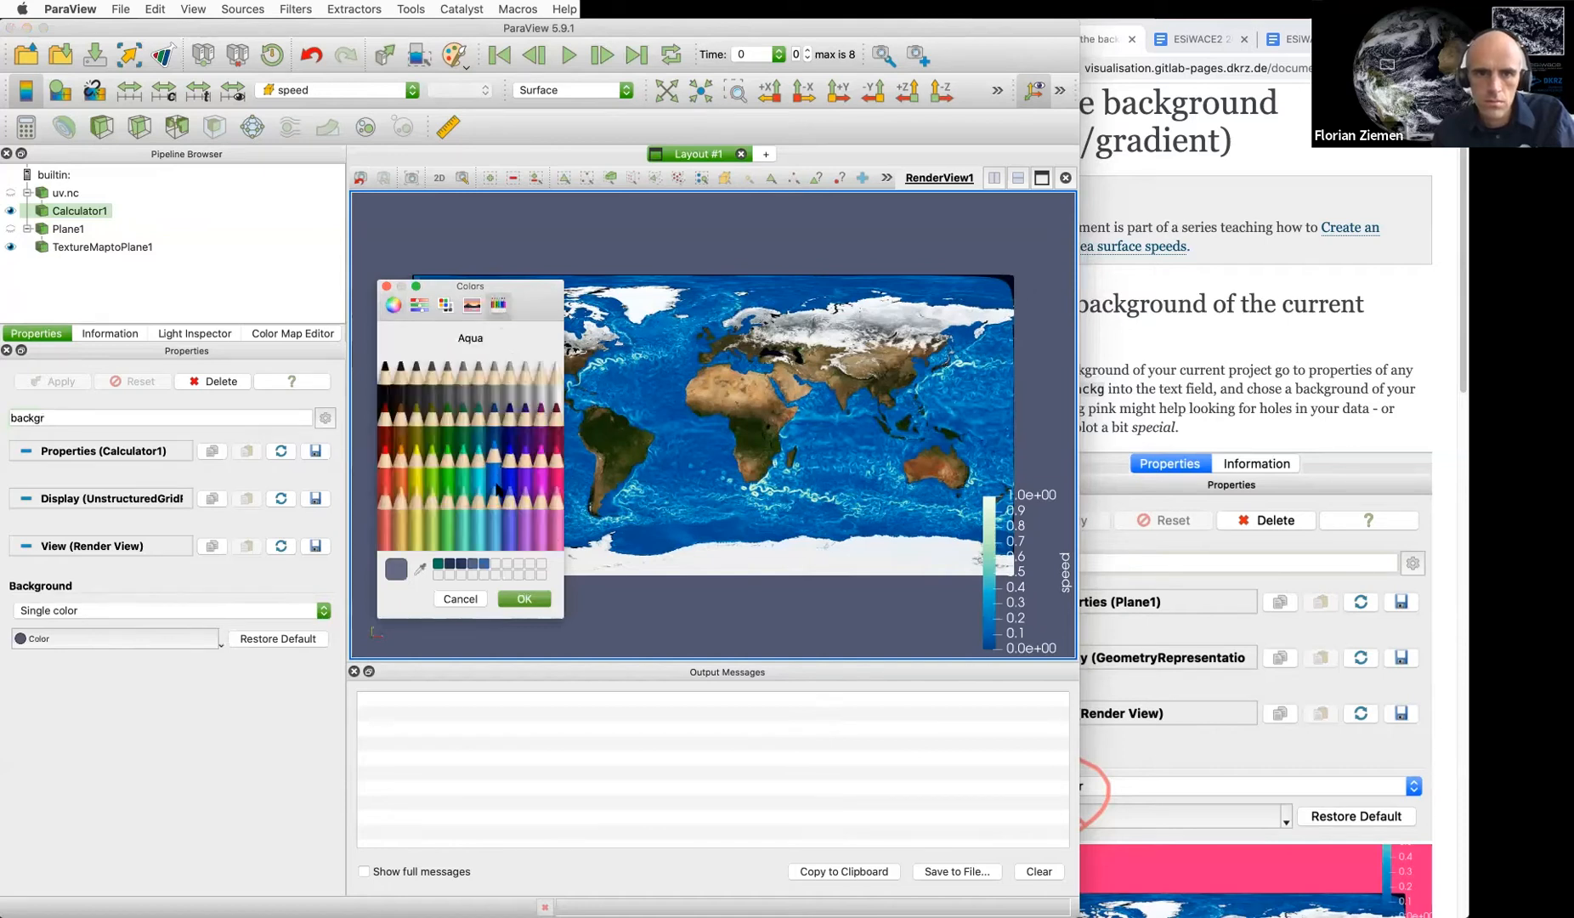
{"action": "left_click", "coordinate": [558, 463]}
{"action": "left_click", "coordinate": [523, 598]}
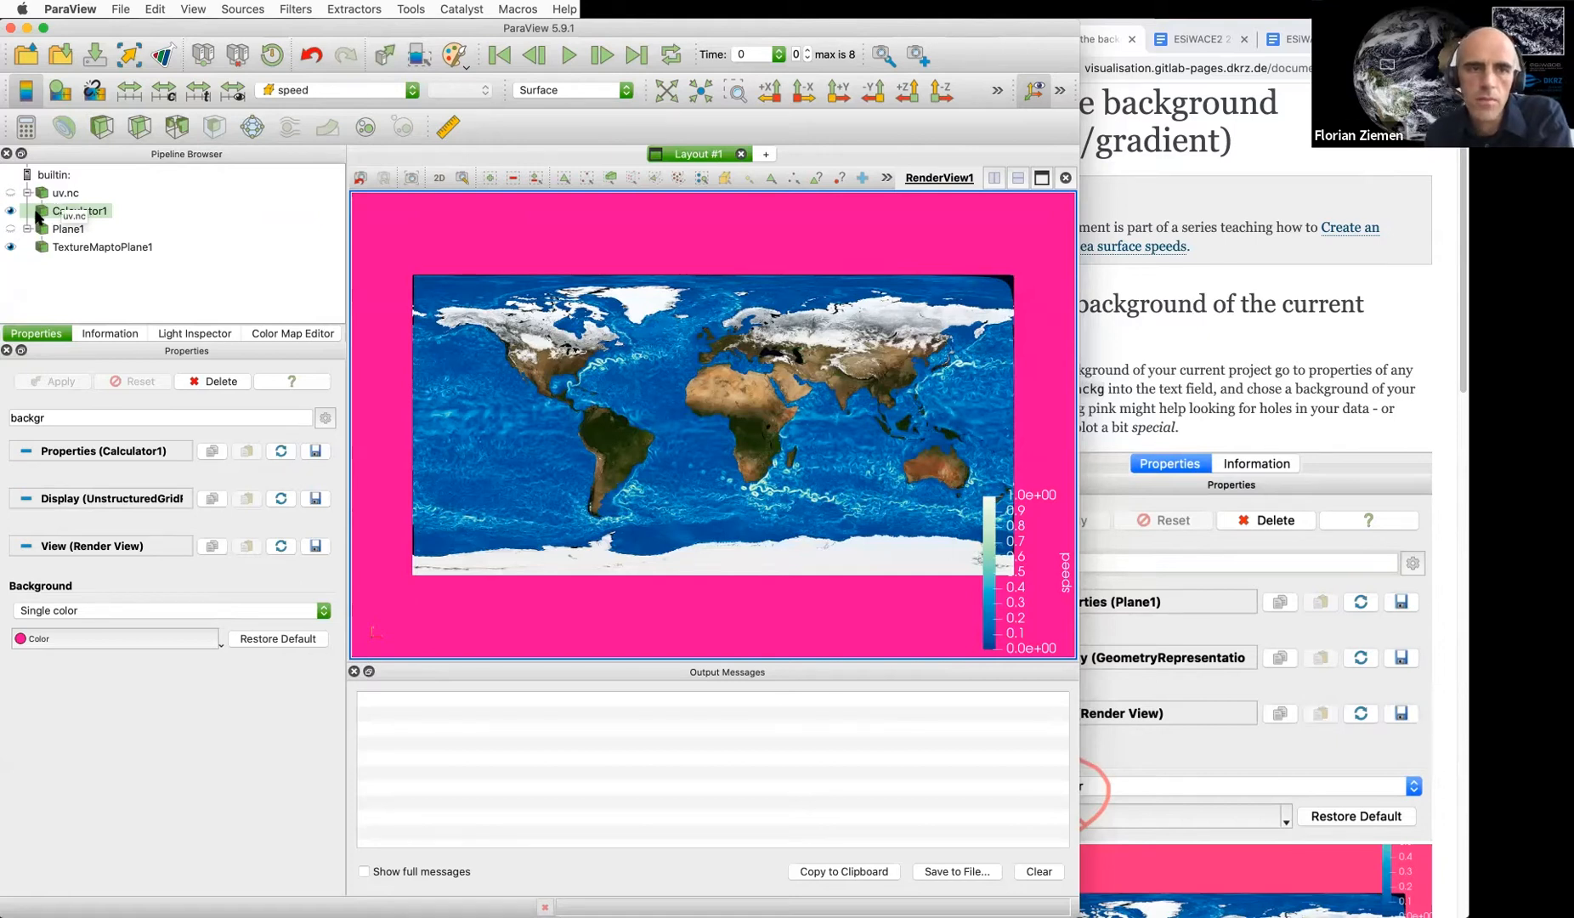
Hide TextureMaptoPlane1 to check the ocean data for holes against the pink background, and show it again
{"action": "left_click", "coordinate": [10, 247]}
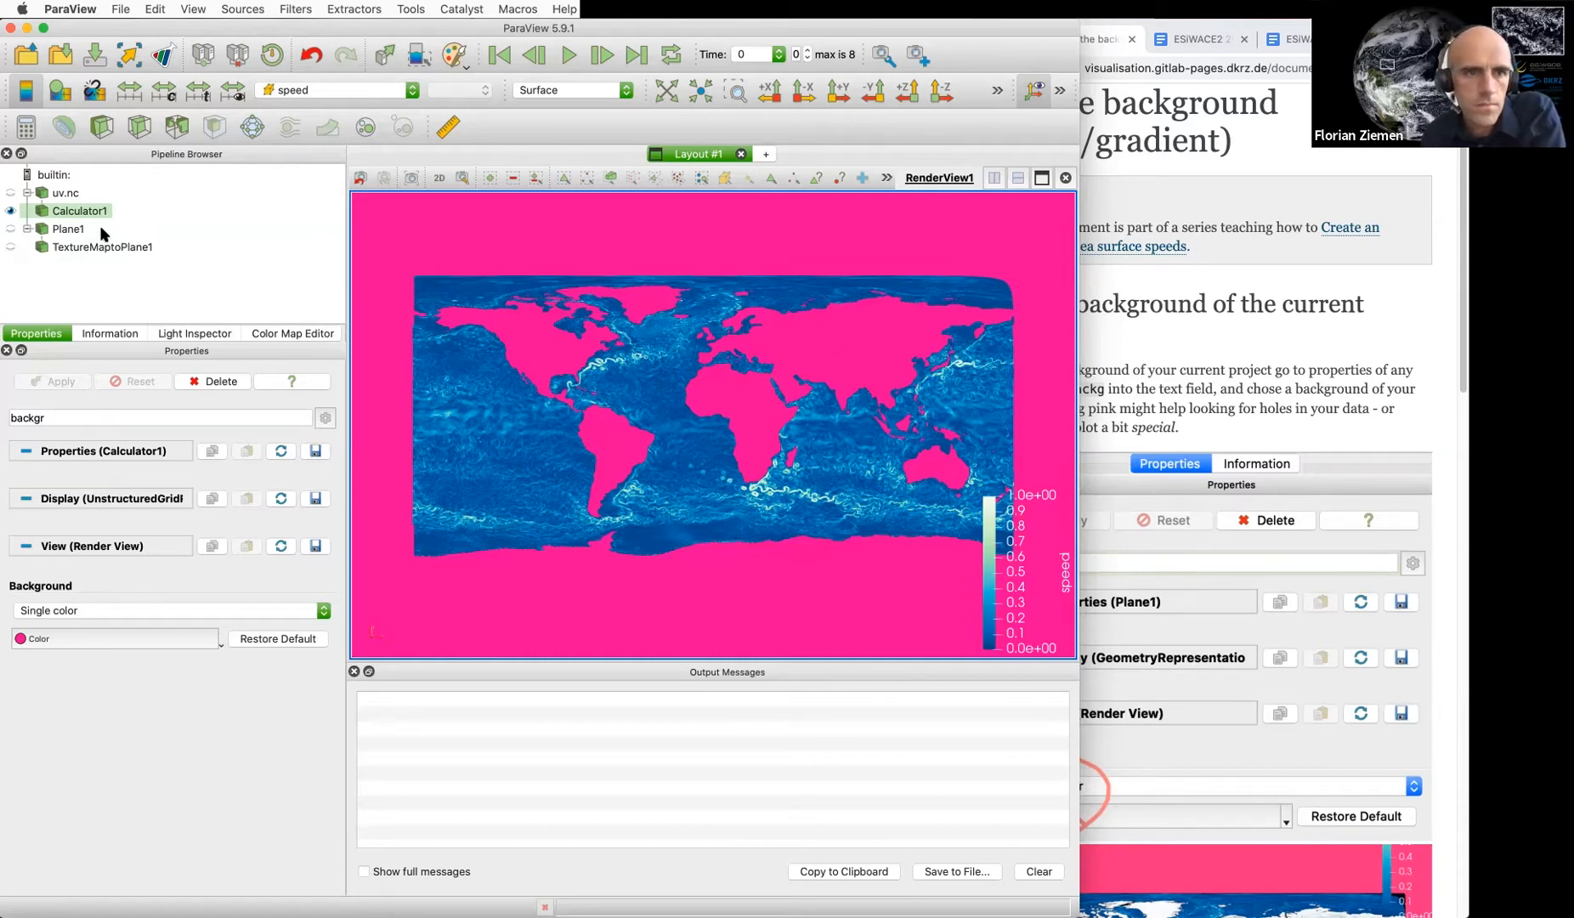
{"action": "left_click", "coordinate": [10, 248]}
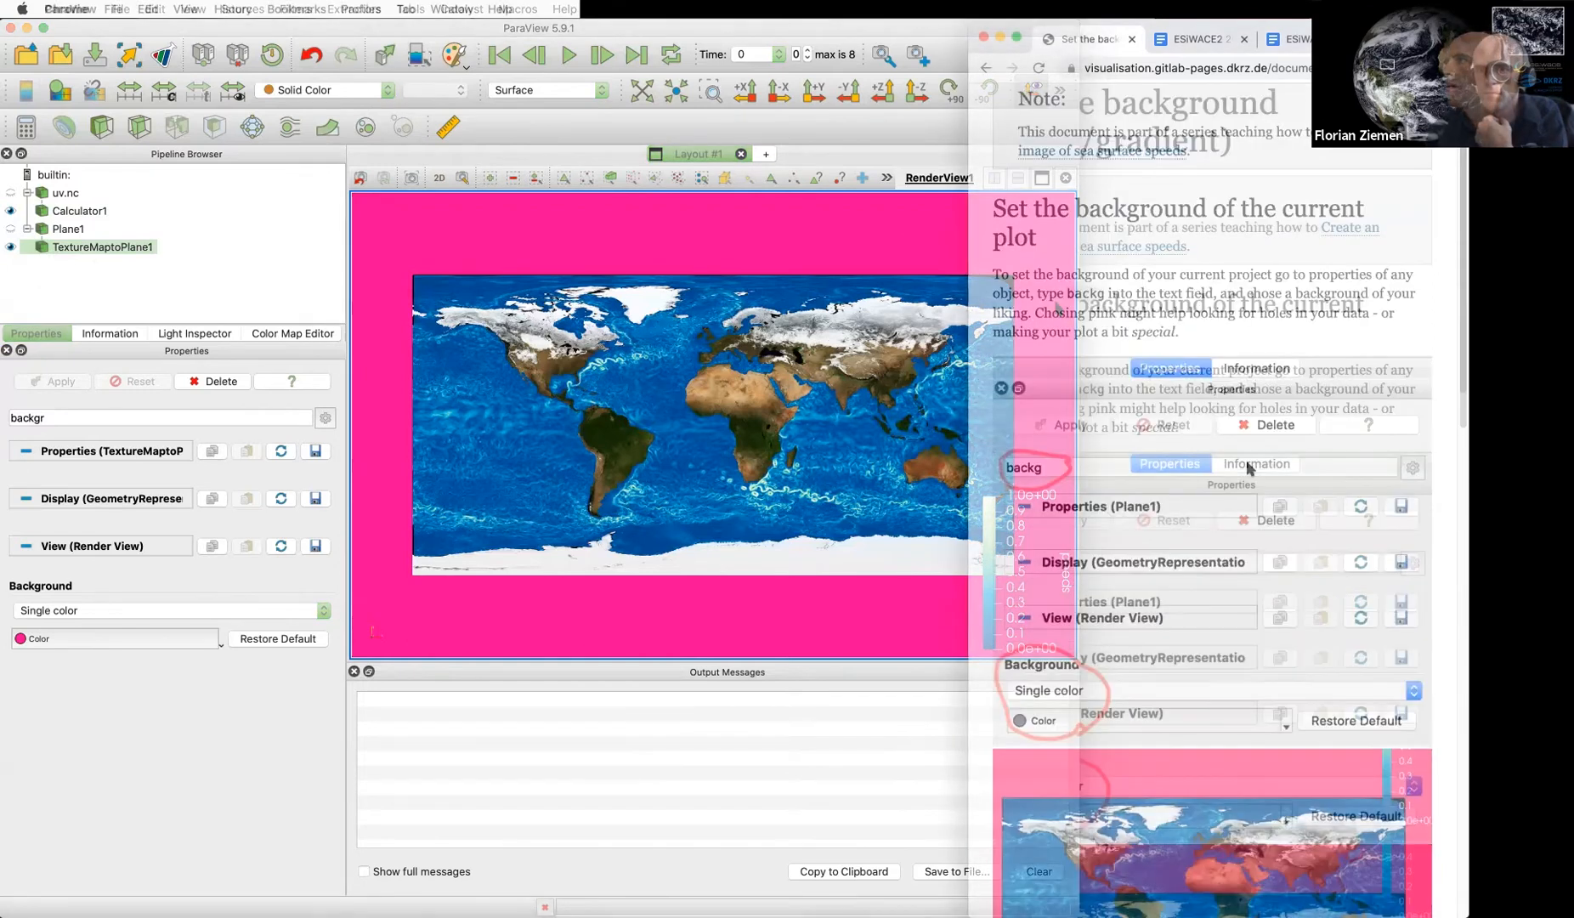
Read through the guide's background page, including the section on setting the default background in the Color Palette settings
{"action": "scroll", "coordinate": [1246, 460], "scroll_direction": "down", "scroll_amount": 5}
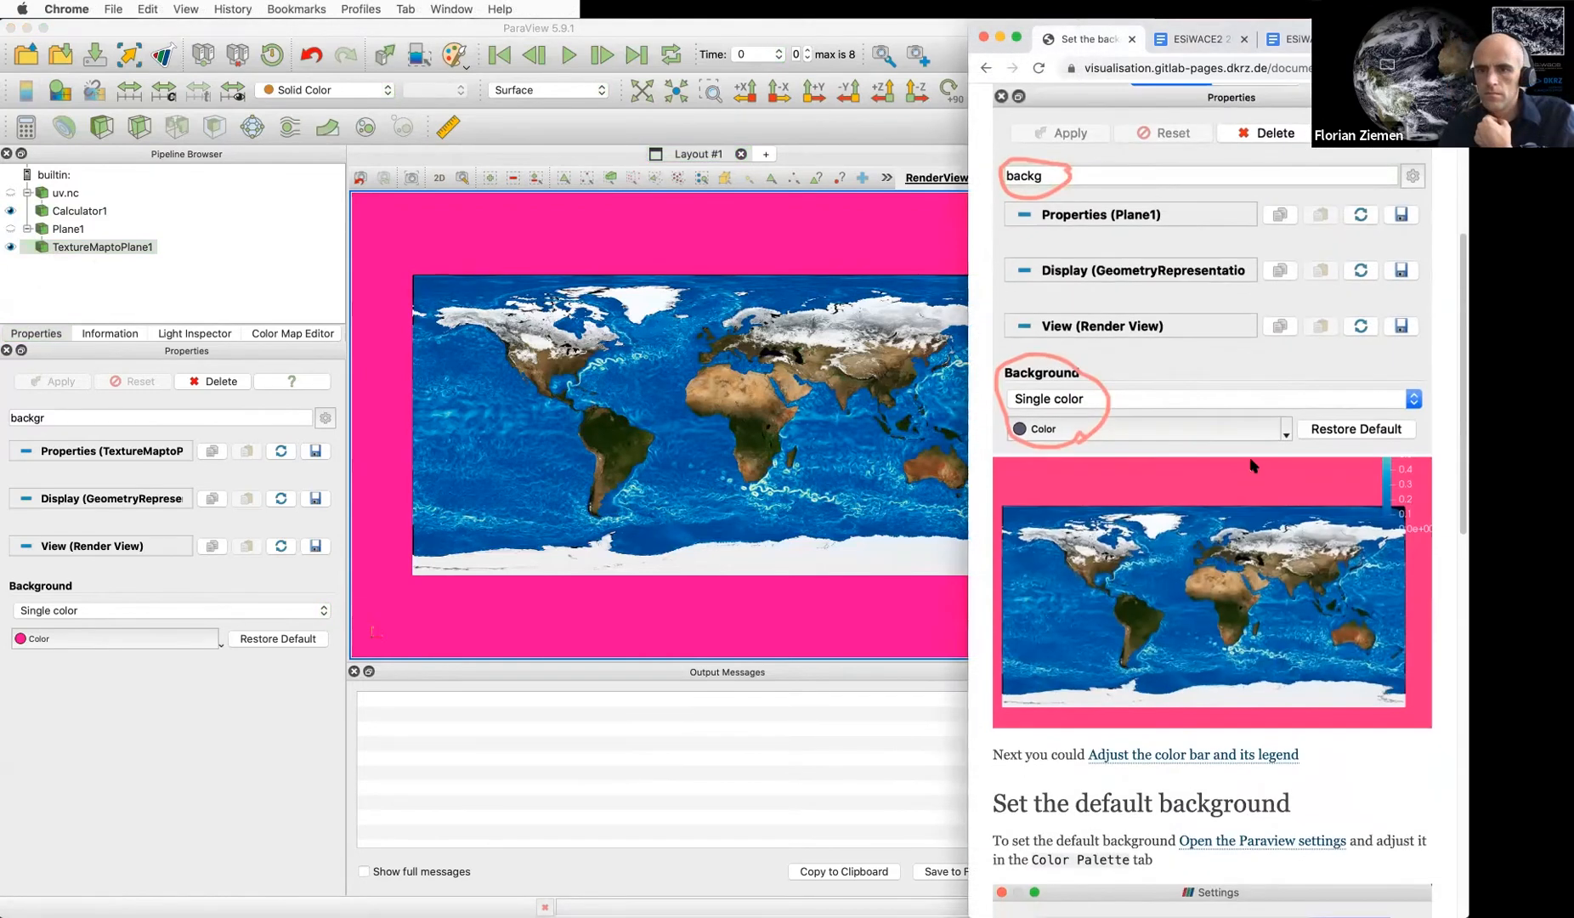
{"action": "scroll", "coordinate": [1250, 463], "scroll_direction": "down", "scroll_amount": 5}
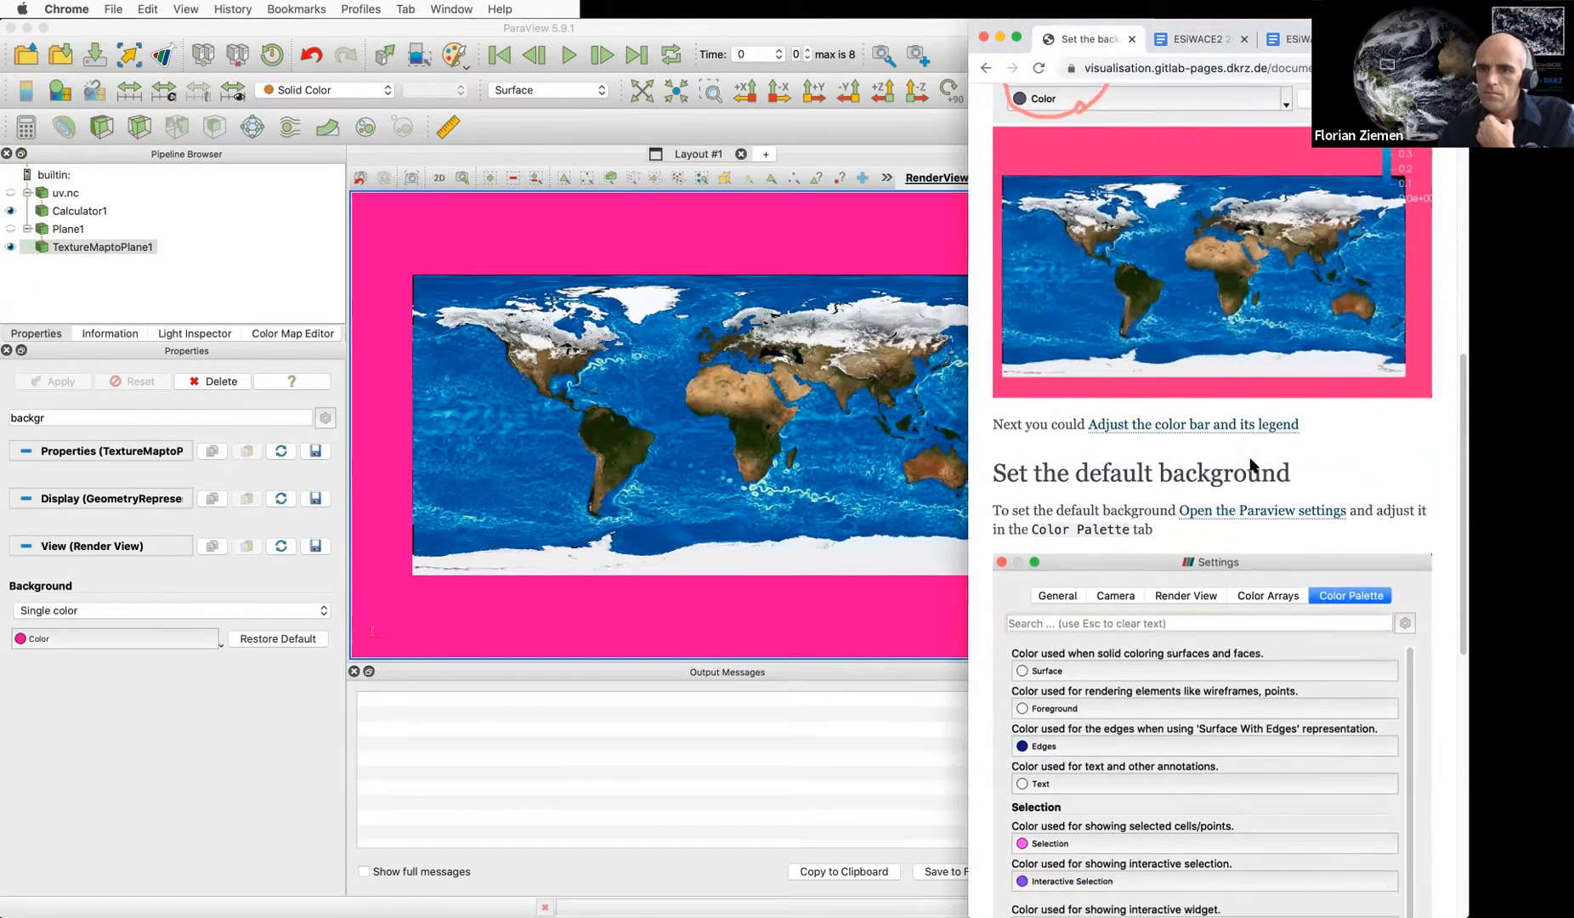
{"action": "scroll", "coordinate": [1250, 461], "scroll_direction": "down", "scroll_amount": 3}
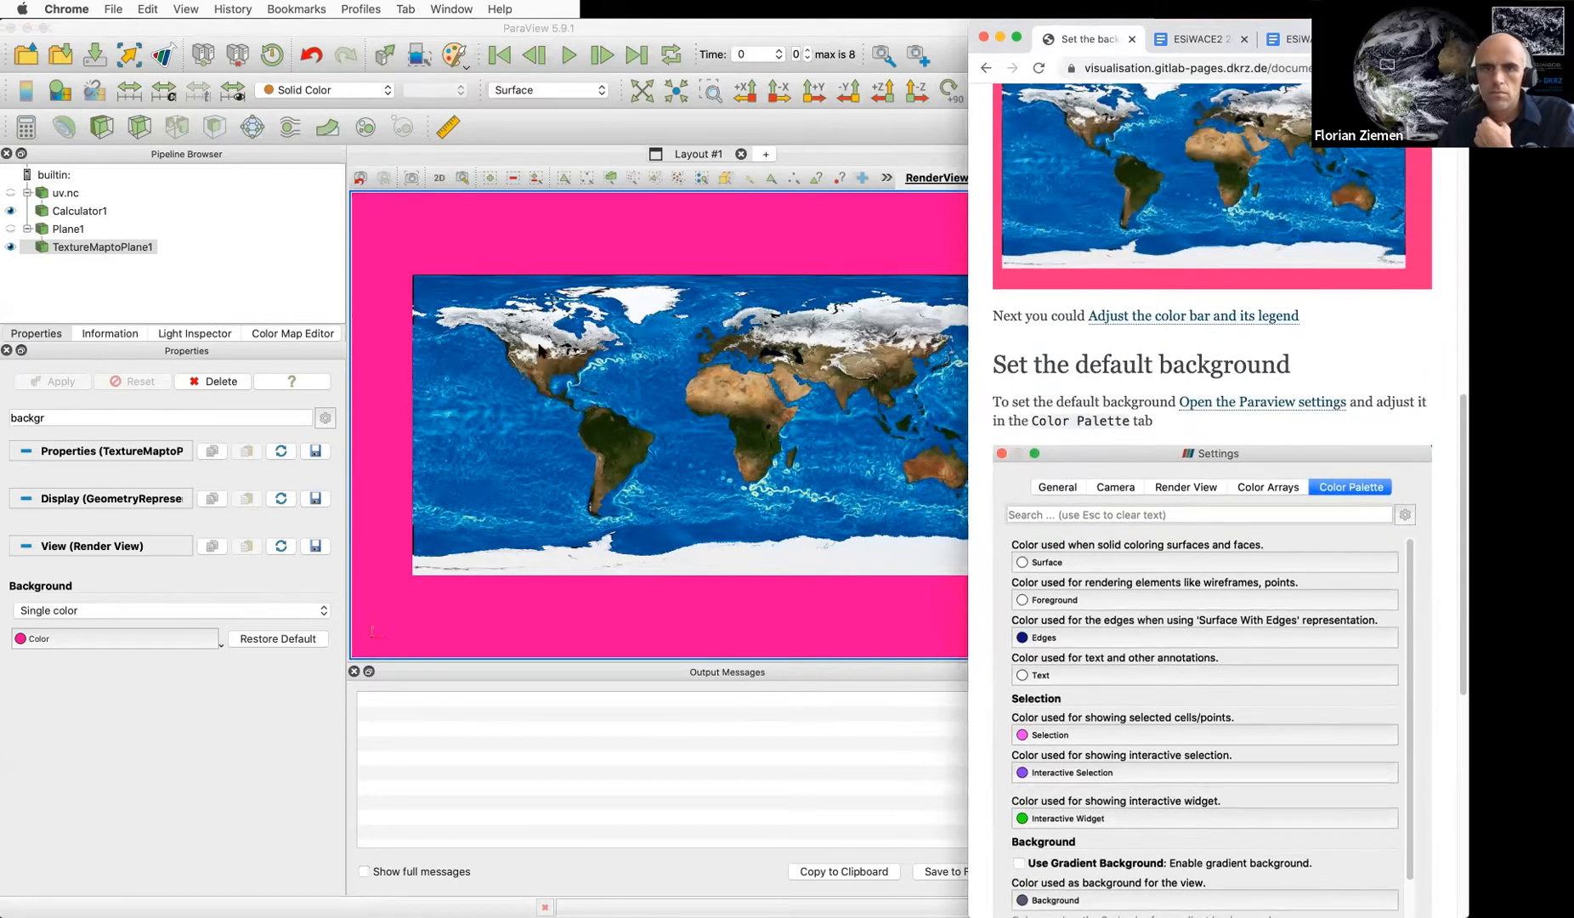
{"action": "scroll", "coordinate": [1207, 637], "scroll_direction": "down", "scroll_amount": 7}
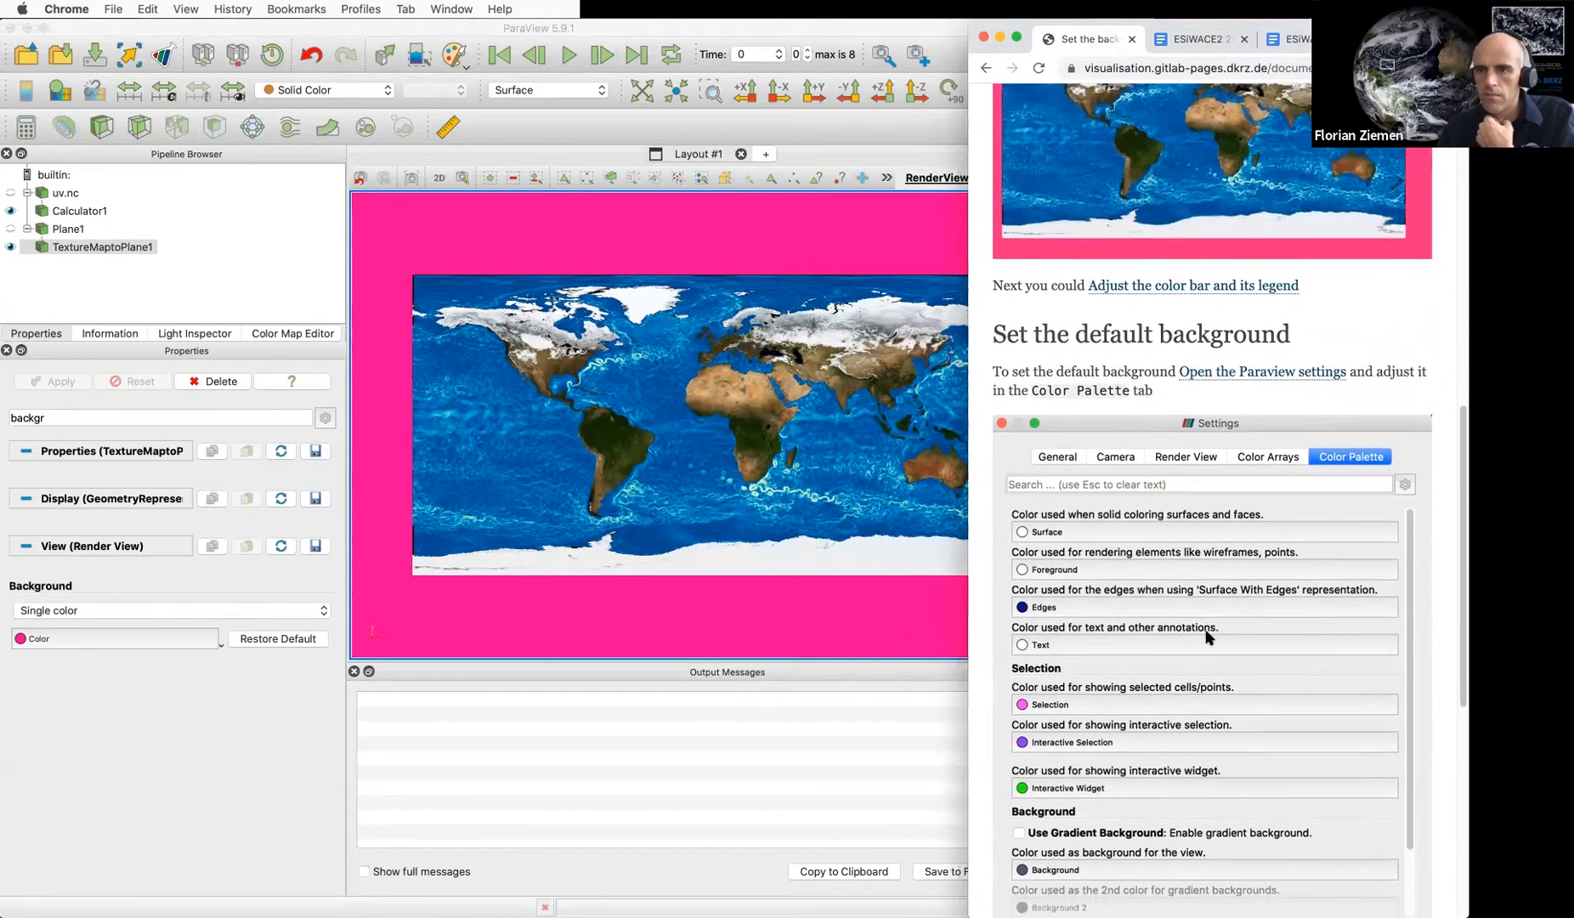
{"action": "scroll", "coordinate": [1207, 638], "scroll_direction": "up", "scroll_amount": 5}
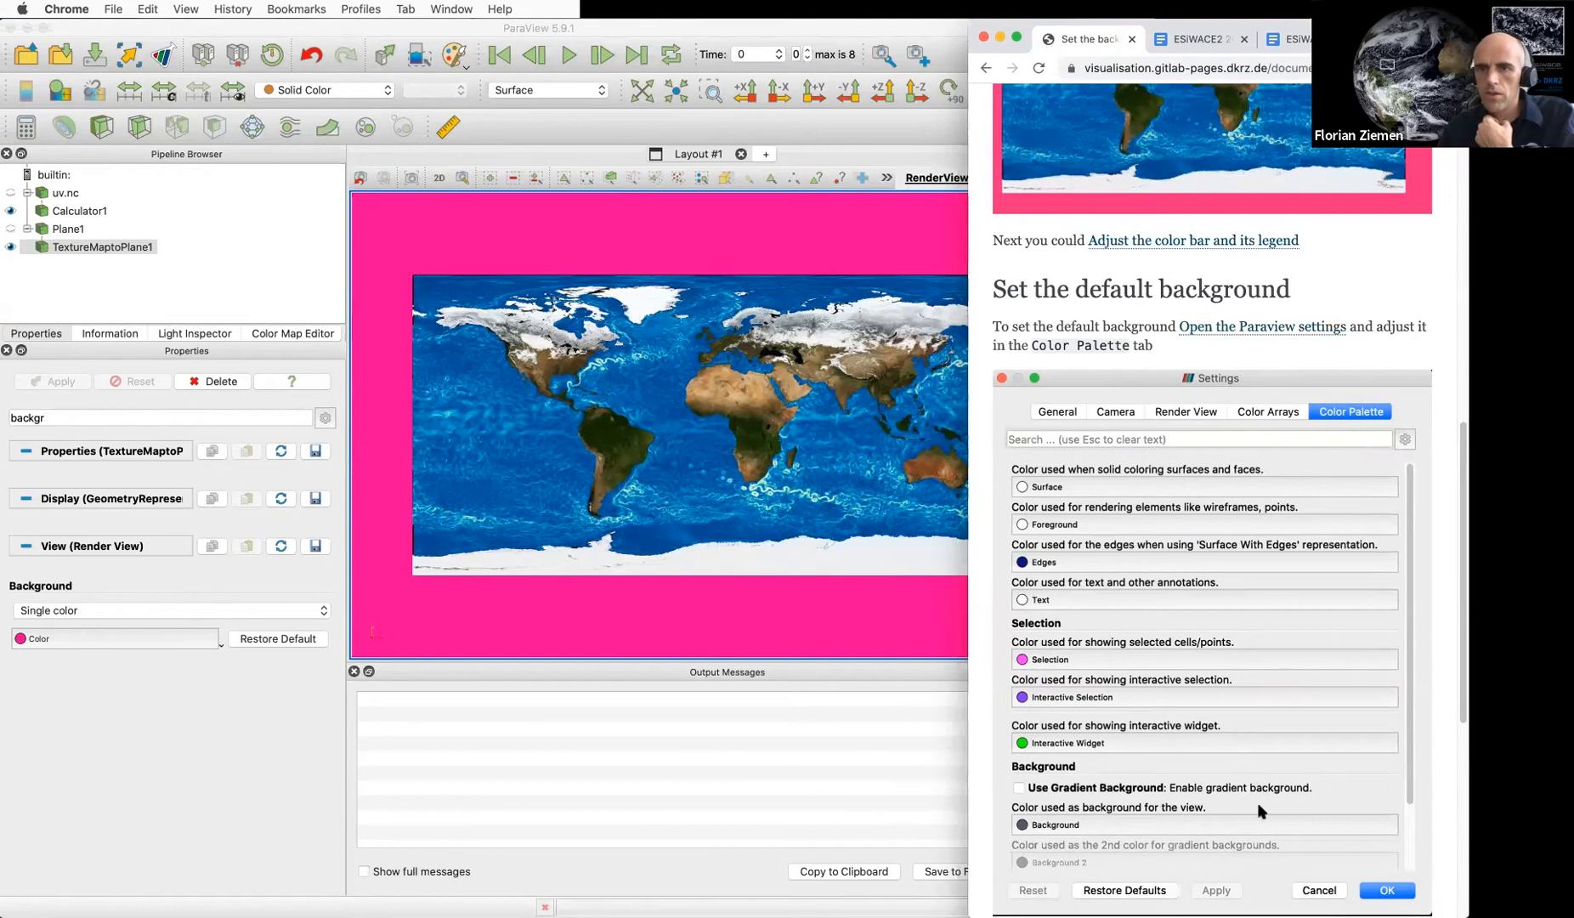
{"action": "scroll", "coordinate": [1237, 707], "scroll_direction": "down", "scroll_amount": 3}
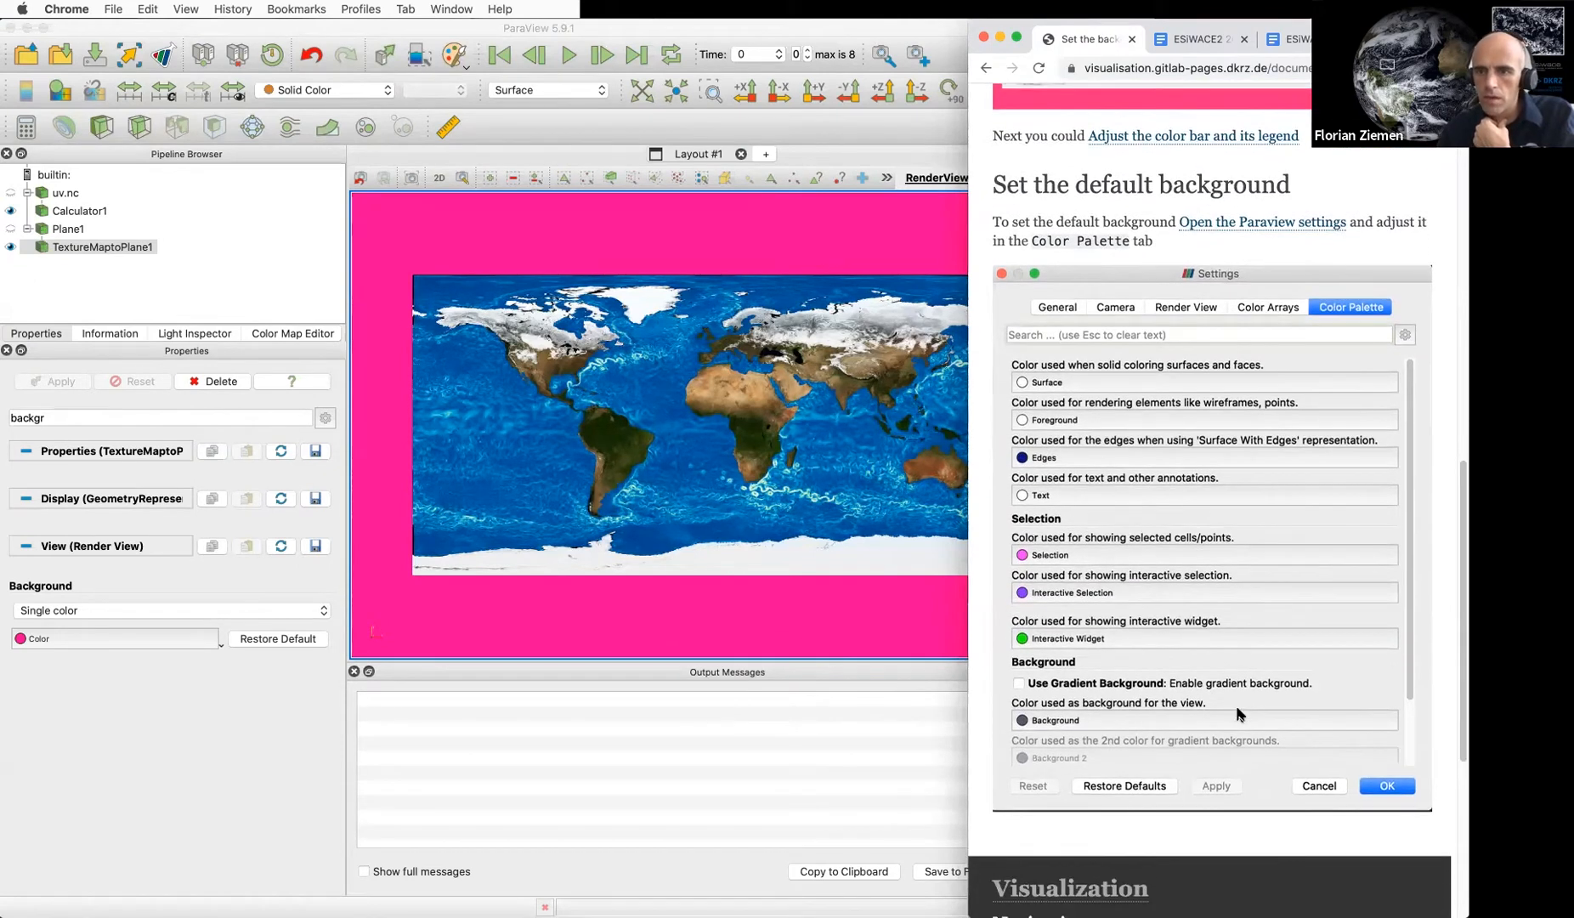
{"action": "scroll", "coordinate": [1237, 714], "scroll_direction": "down", "scroll_amount": 3}
{"action": "scroll", "coordinate": [1238, 713], "scroll_direction": "up", "scroll_amount": 18}
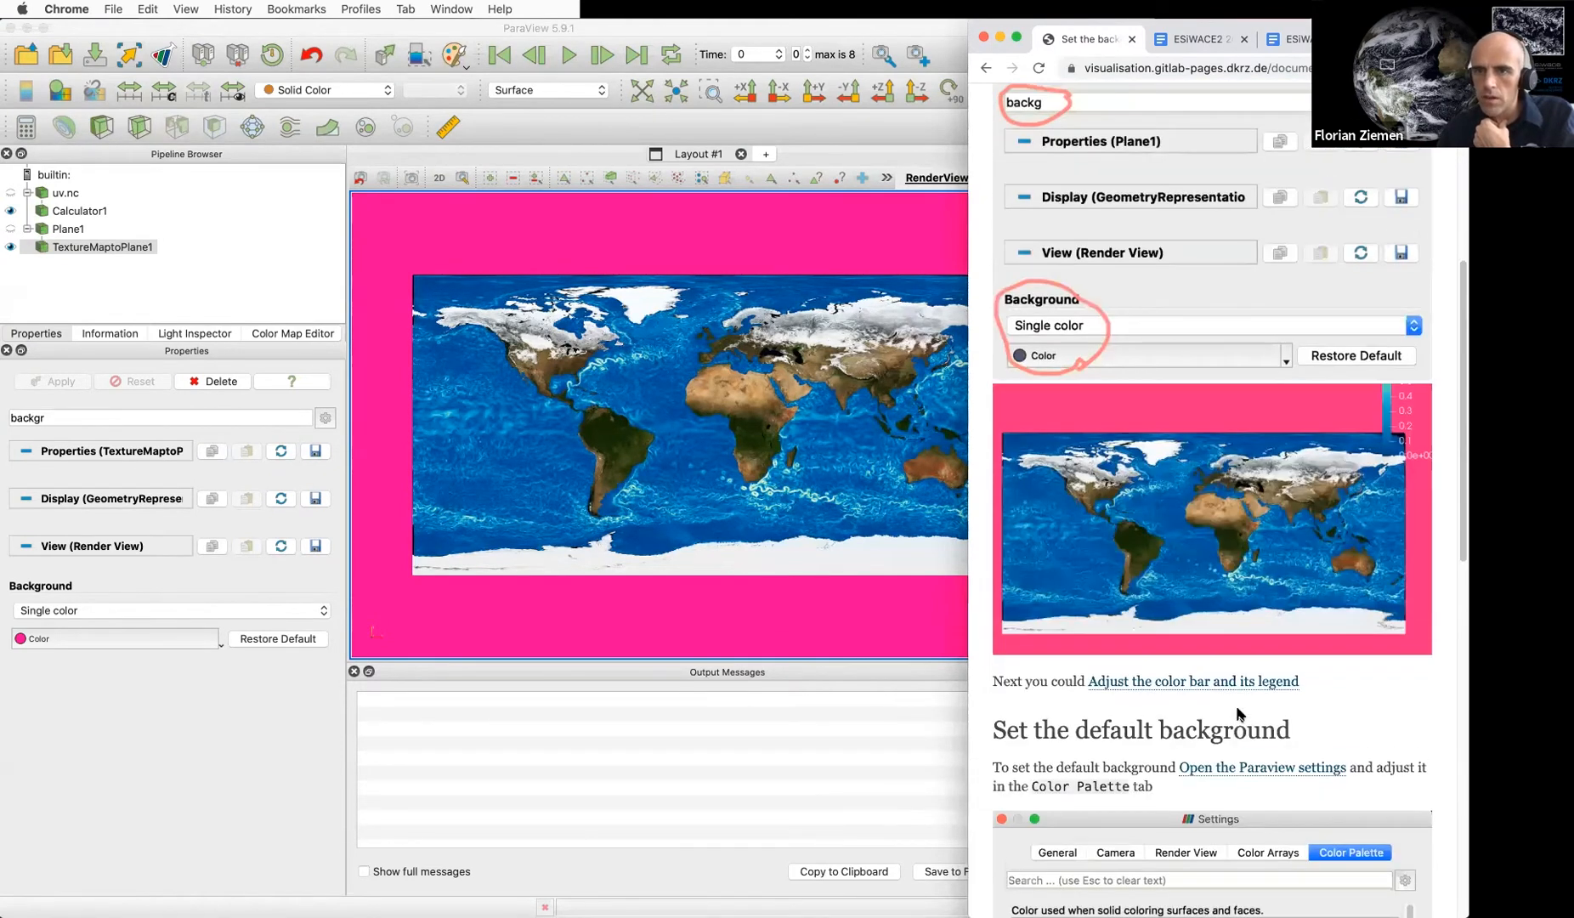
{"action": "scroll", "coordinate": [1238, 714], "scroll_direction": "up", "scroll_amount": 2}
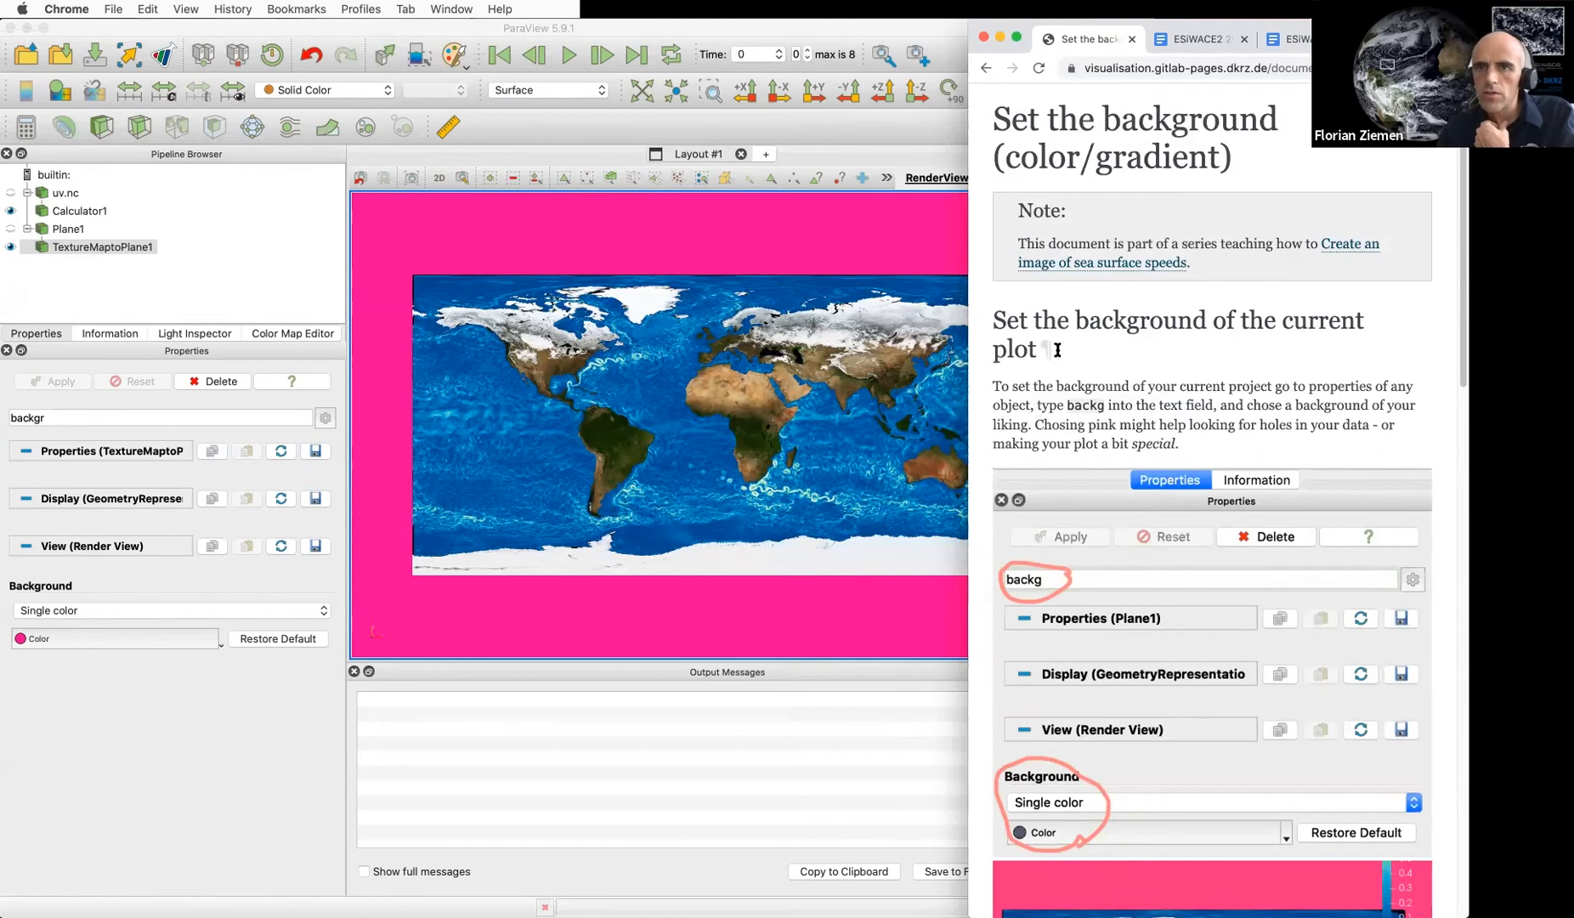
Go back to the guide's overview on creating an image of sea surface speeds and open "Adjust the color bar and its legend"
{"action": "left_click", "coordinate": [986, 68]}
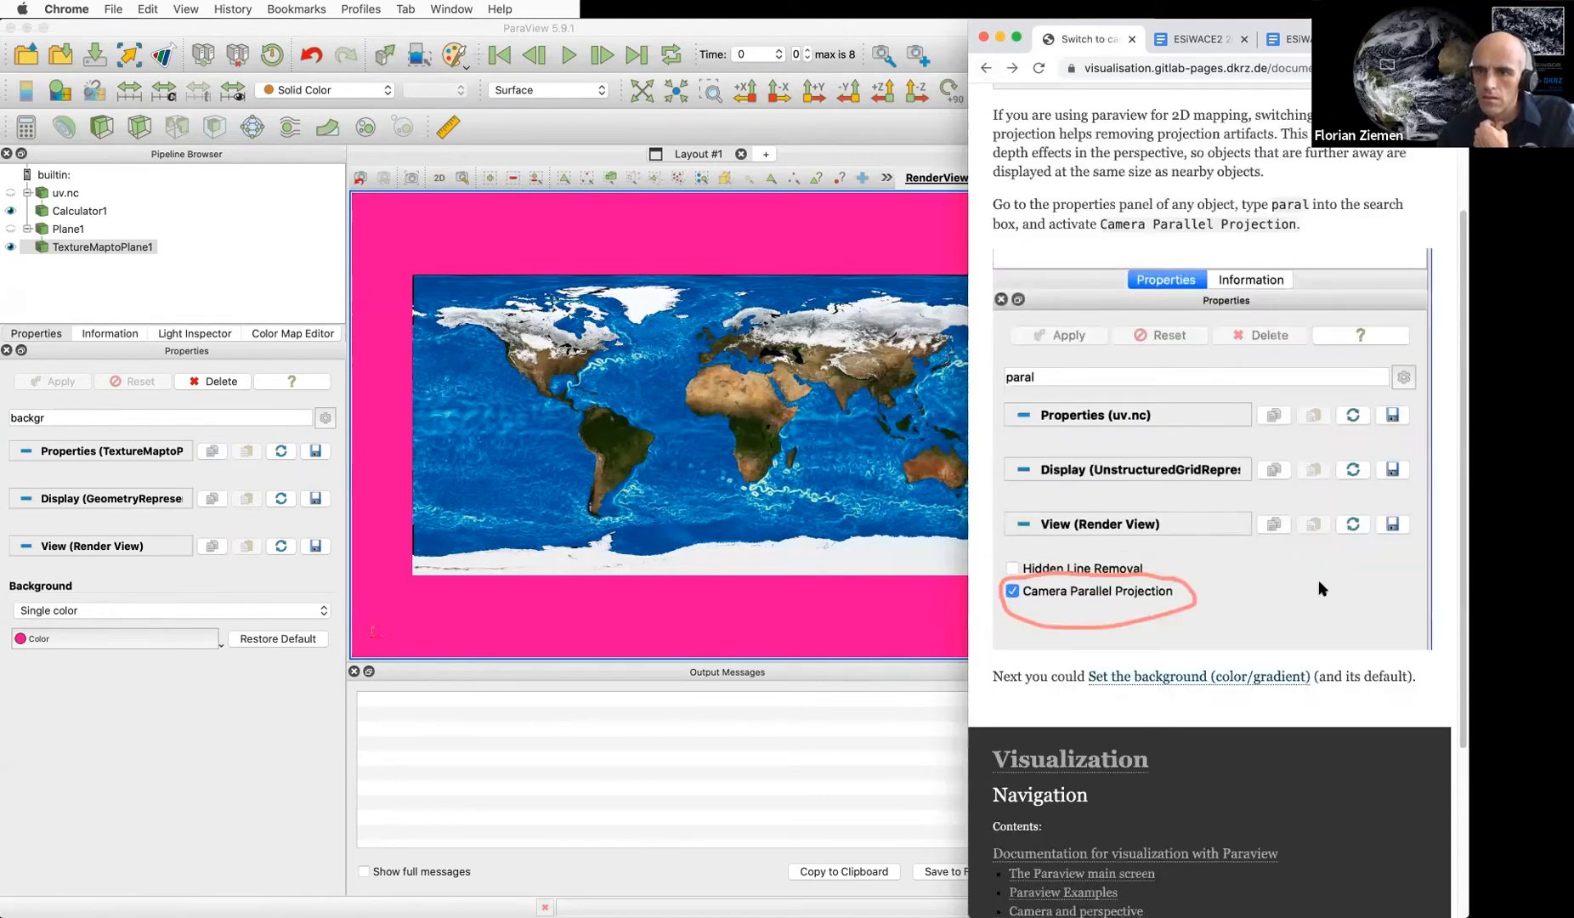
{"action": "scroll", "coordinate": [1319, 586], "scroll_direction": "up", "scroll_amount": 5}
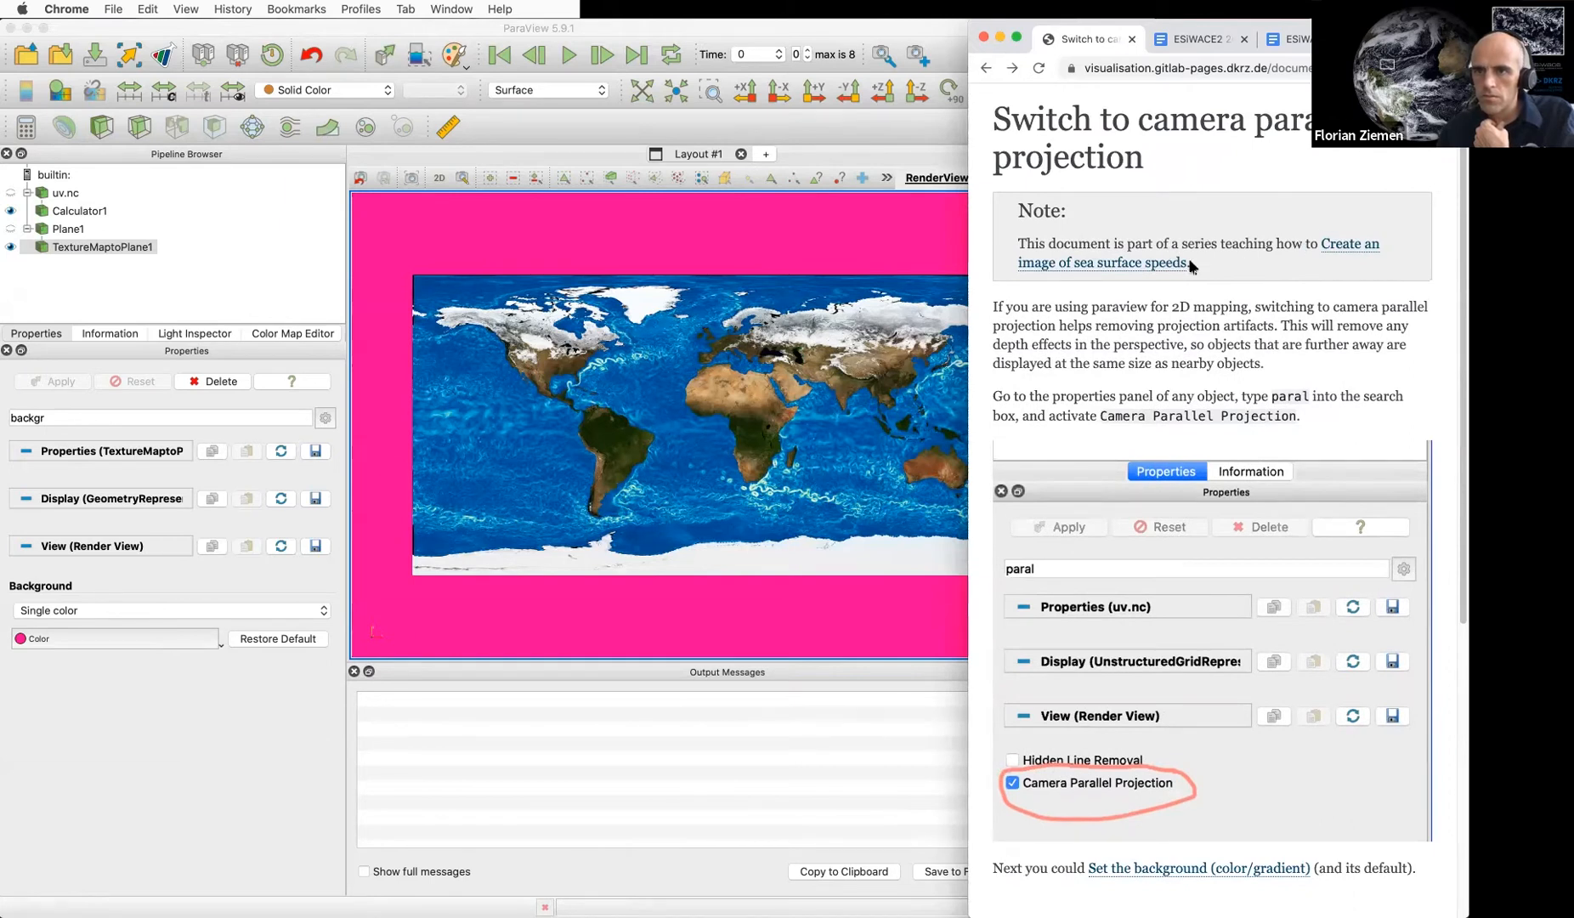
{"action": "left_click", "coordinate": [1159, 263]}
{"action": "scroll", "coordinate": [1229, 413], "scroll_direction": "down", "scroll_amount": 15}
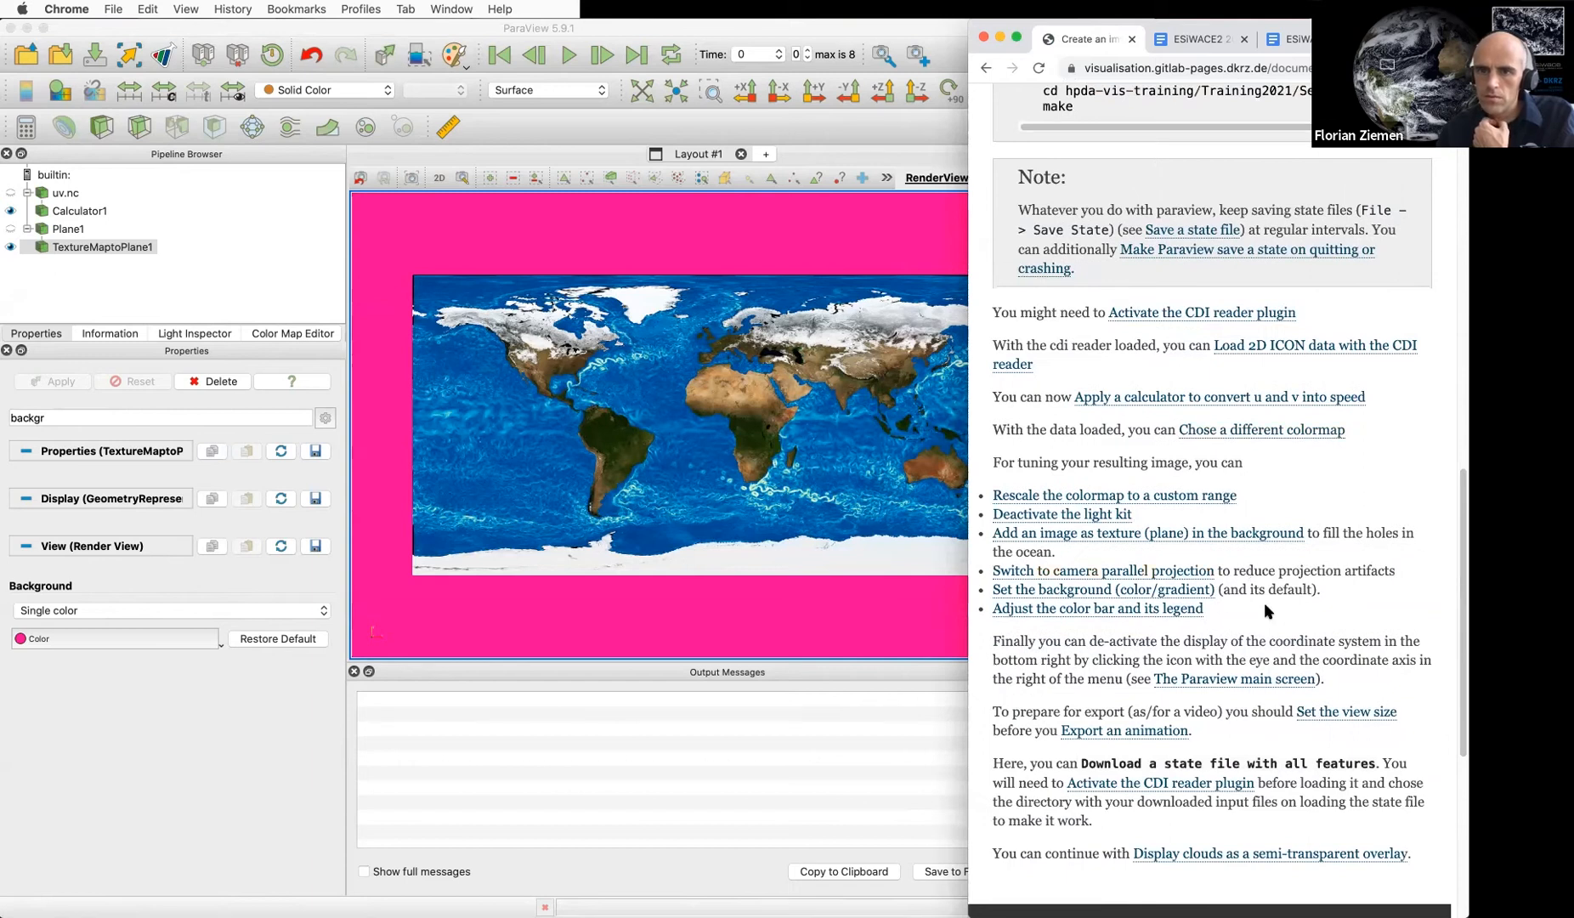
{"action": "left_click", "coordinate": [1173, 609]}
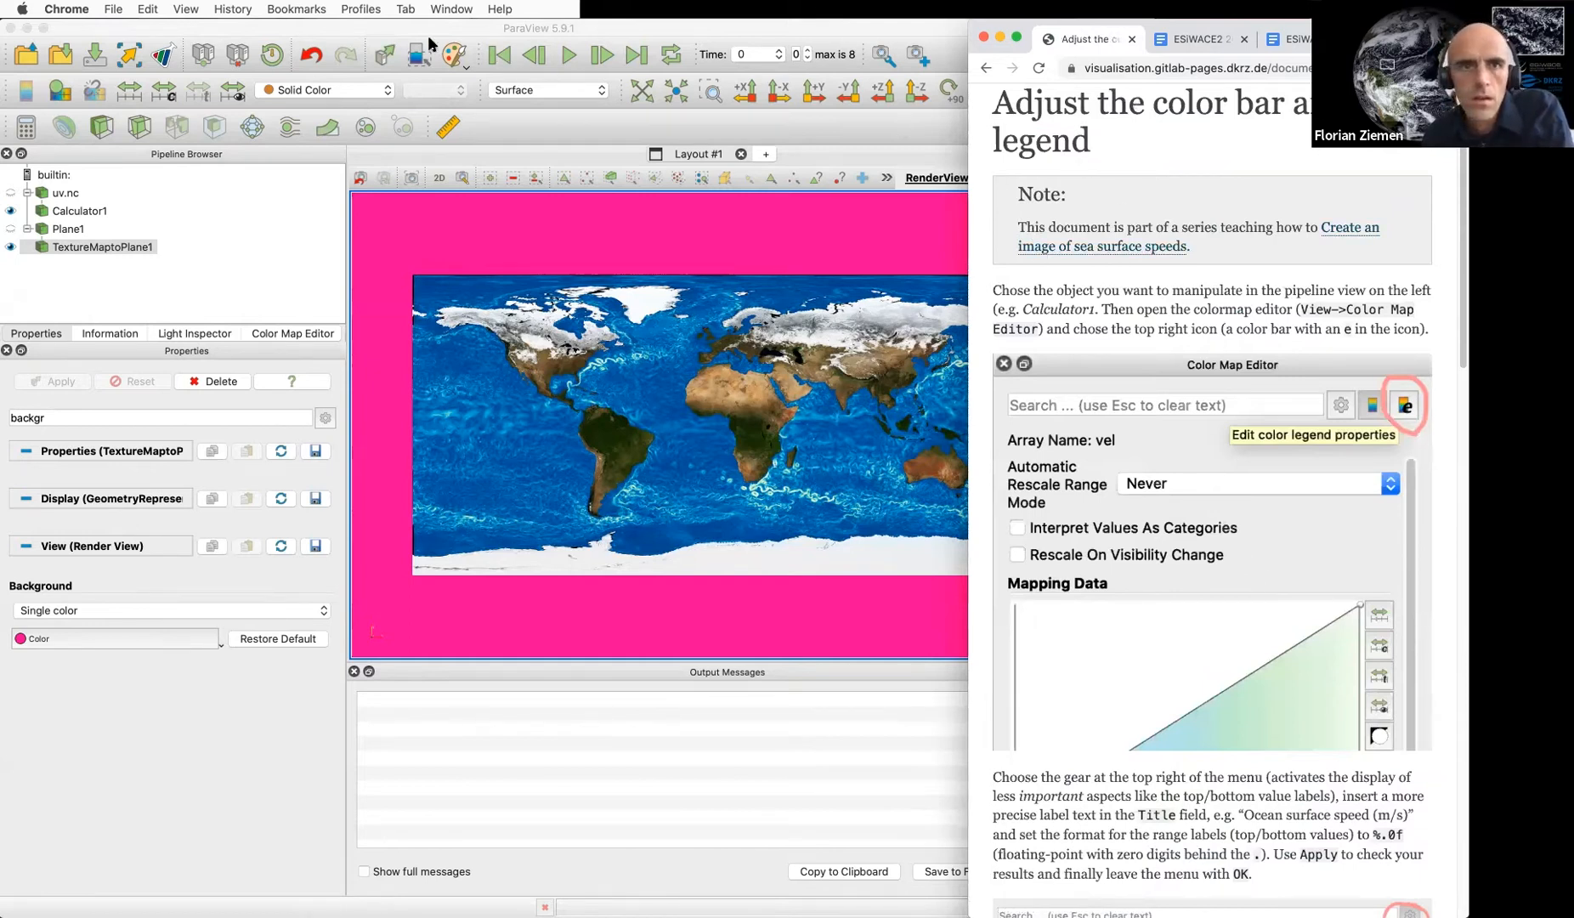
Switch to ParaView and open the color legend properties for Calculator1's speed color map
{"action": "left_click", "coordinate": [388, 26]}
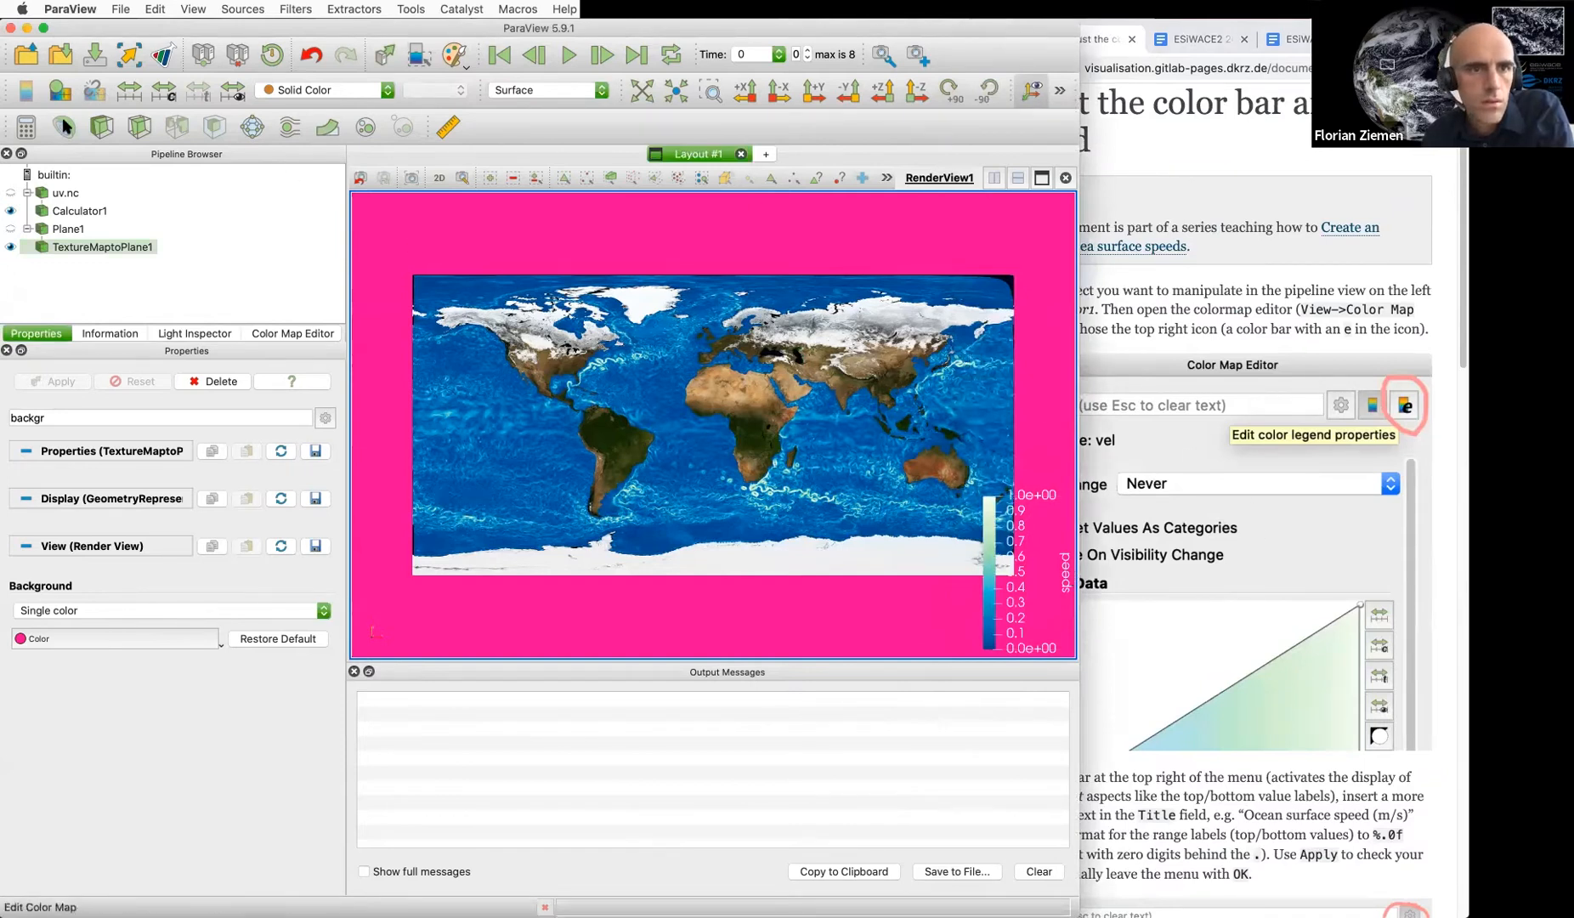
{"action": "left_click", "coordinate": [58, 92]}
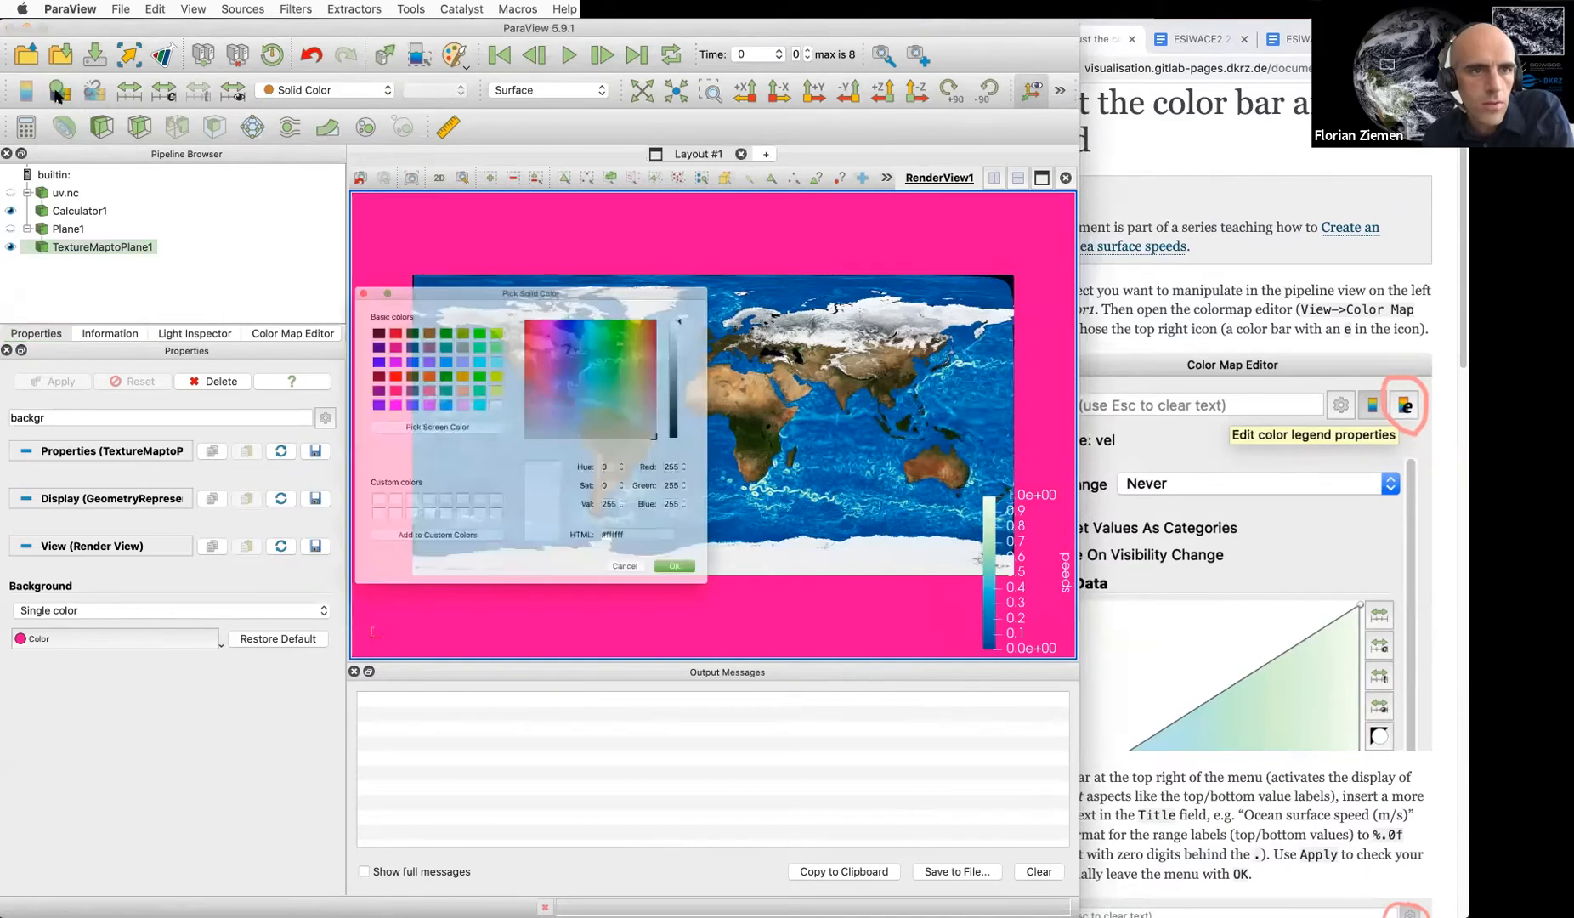
{"action": "left_click", "coordinate": [674, 619]}
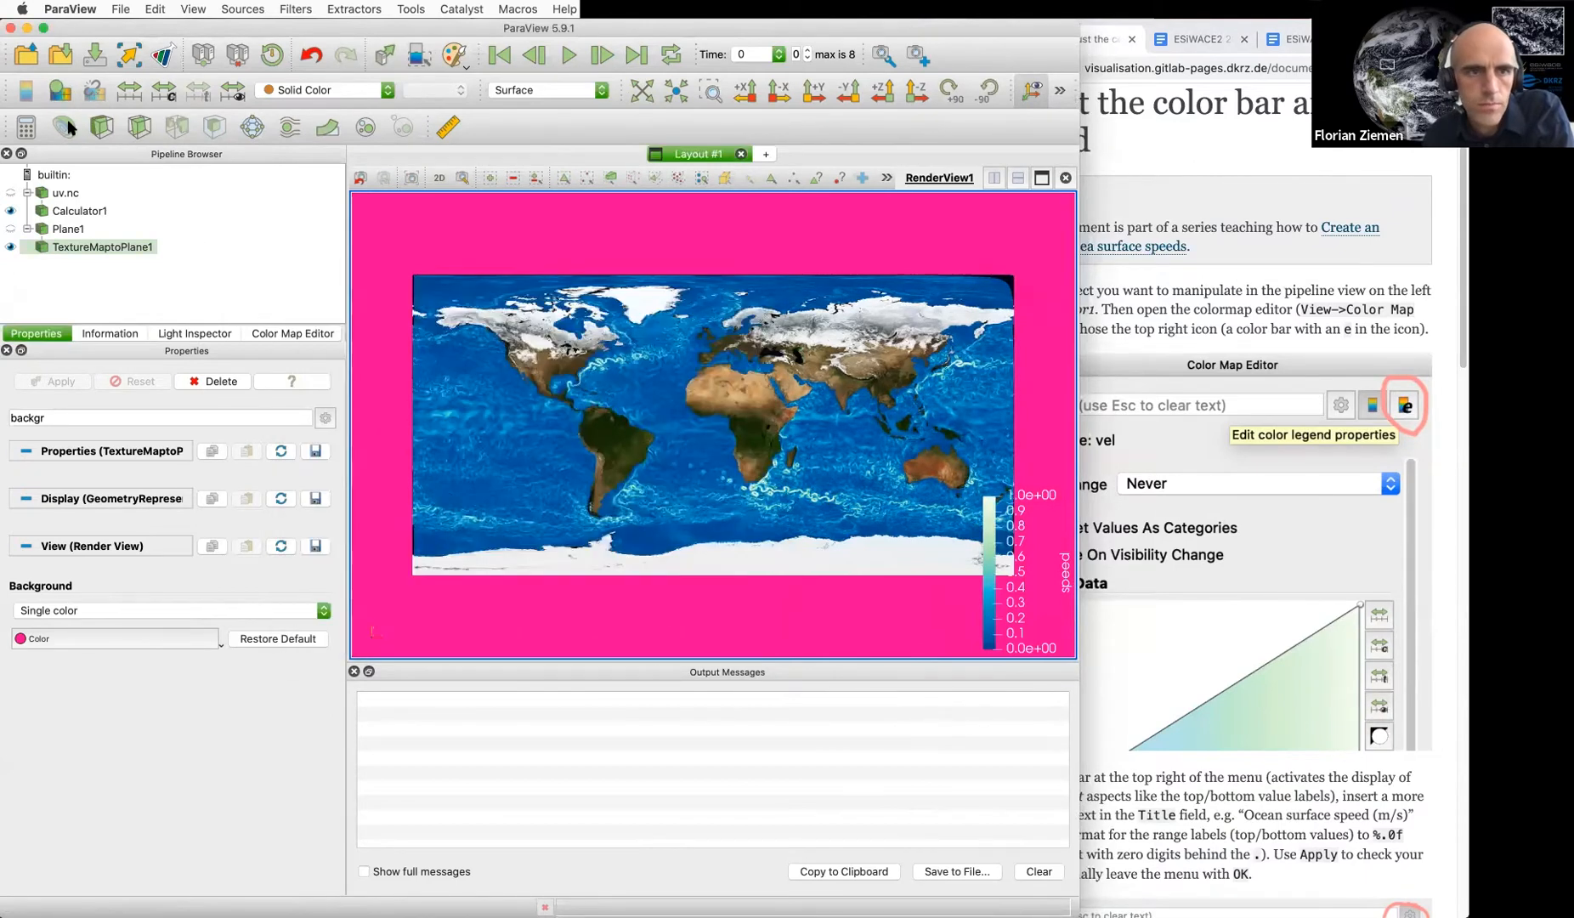
{"action": "left_click", "coordinate": [74, 212]}
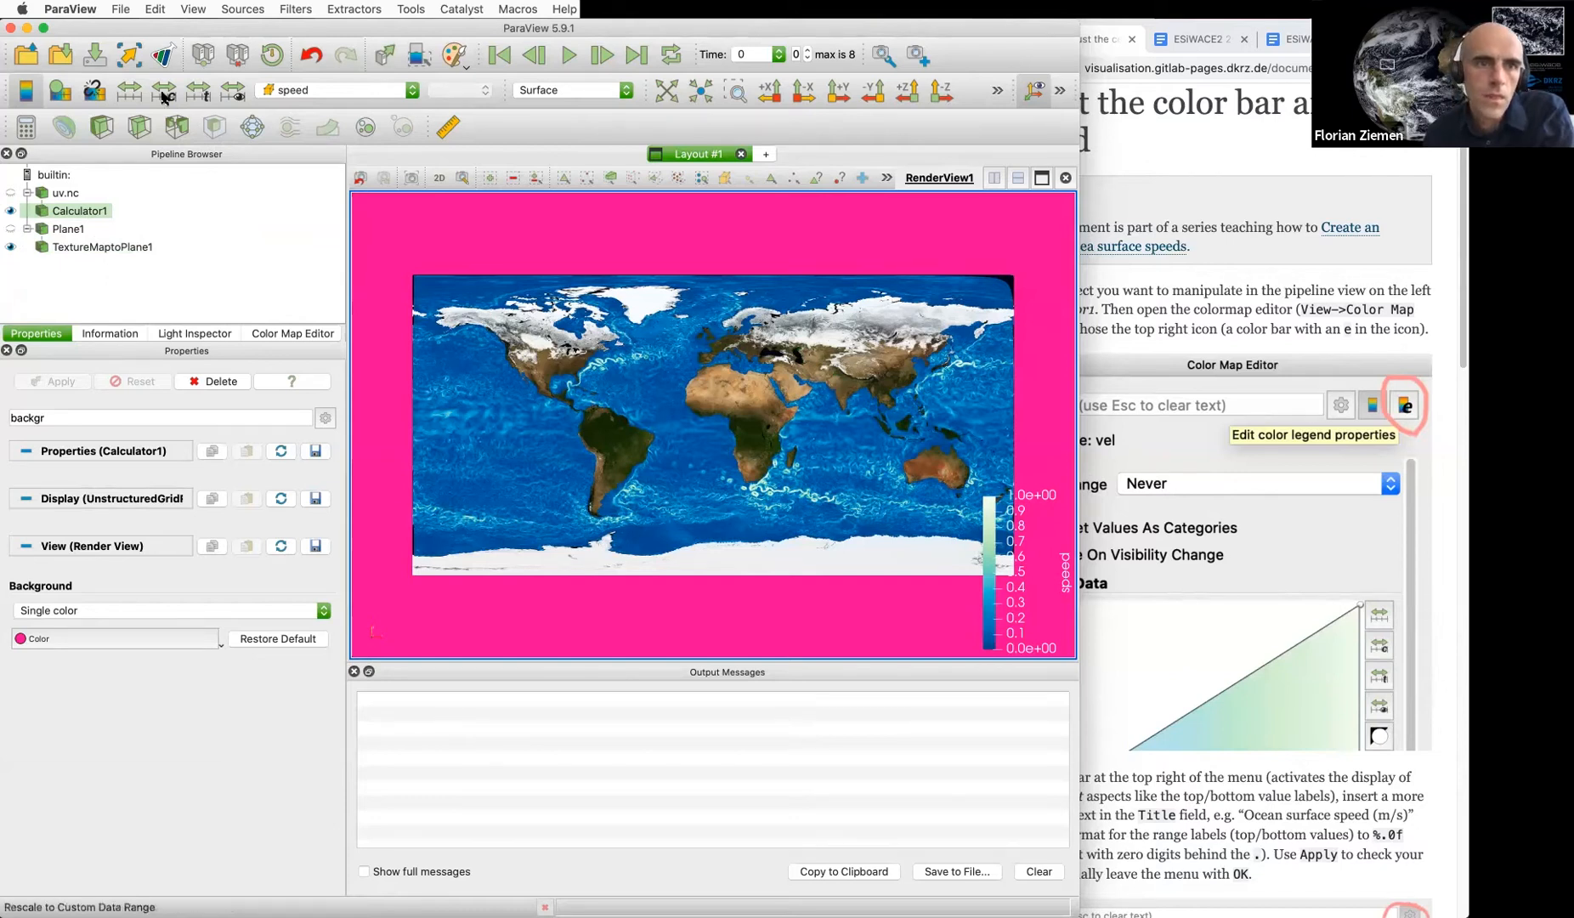
{"action": "left_click", "coordinate": [56, 94]}
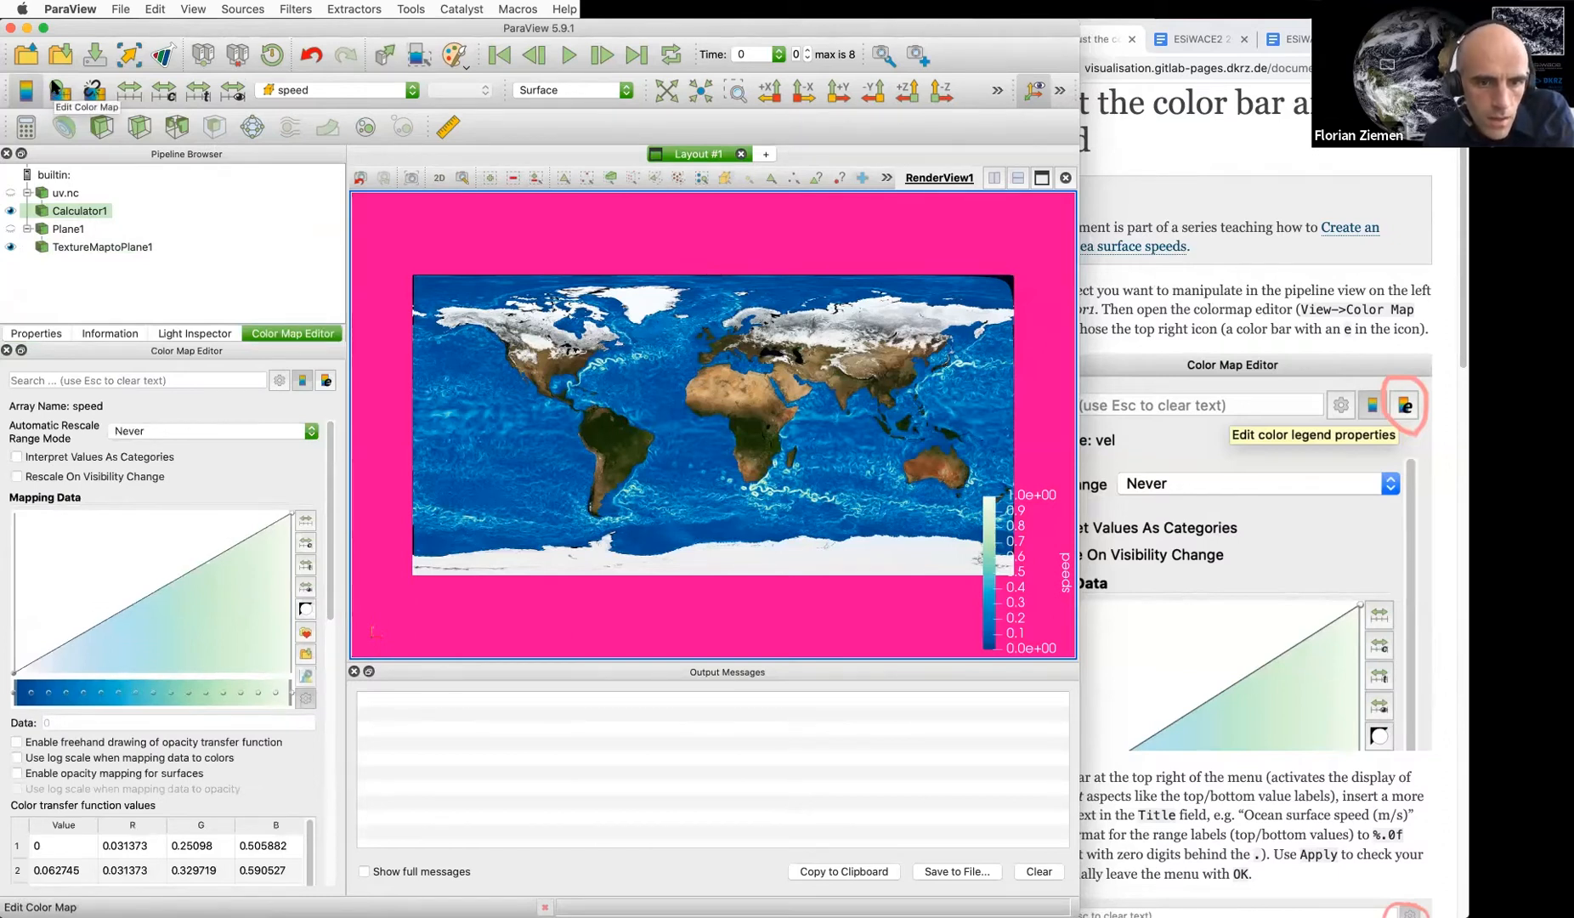
{"action": "left_click", "coordinate": [325, 382]}
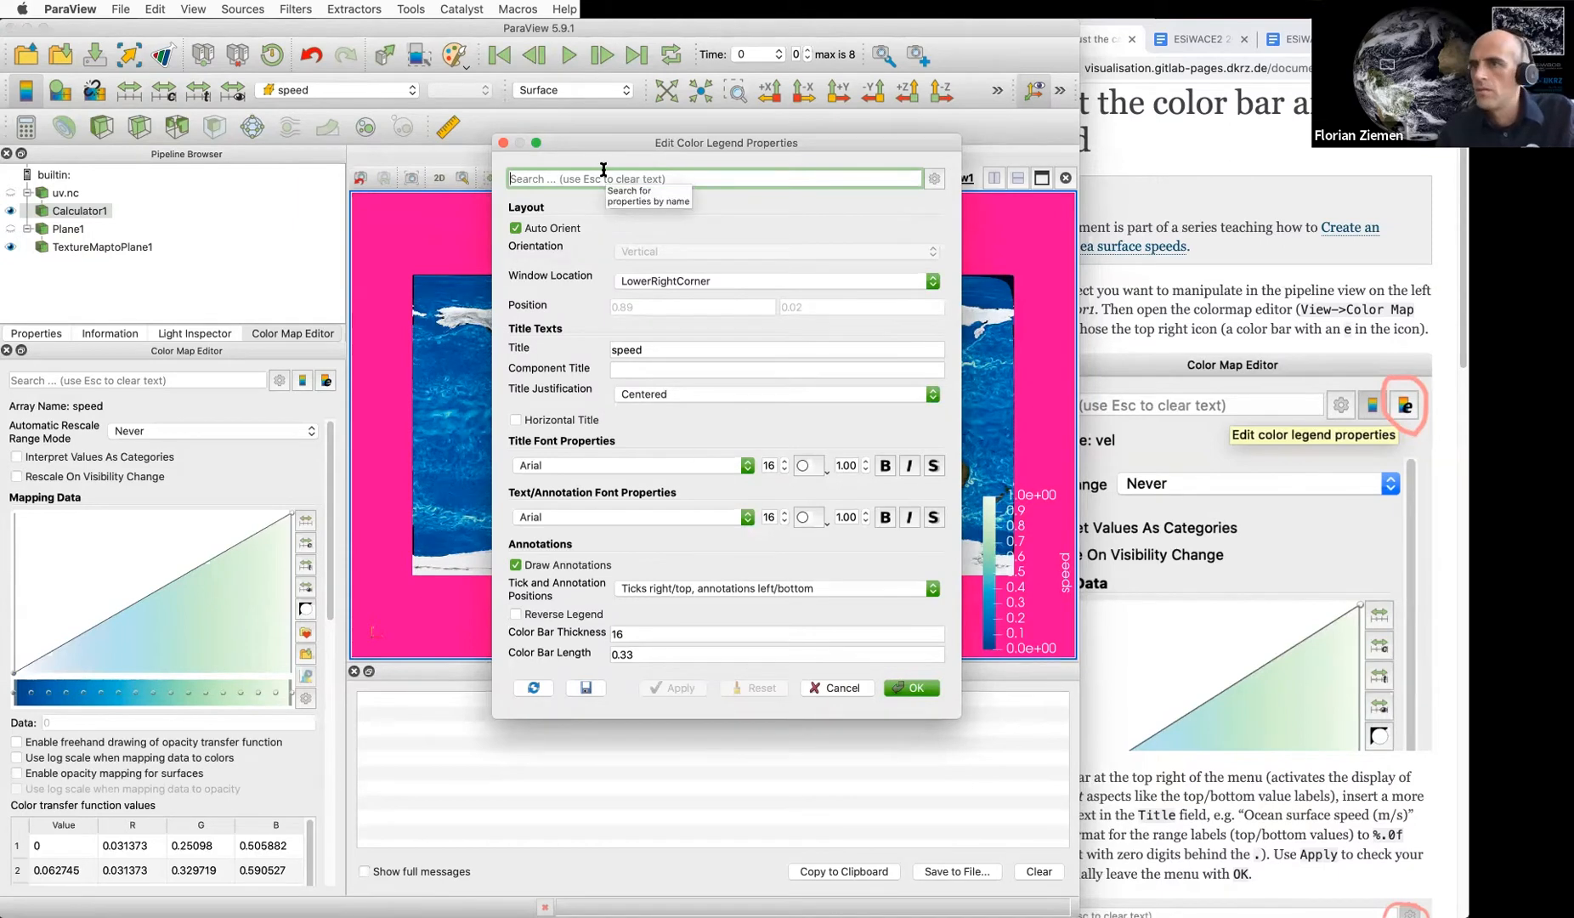
Check the guide's legend instructions in Chrome, and set the color legend title in ParaView to "Ocean surface speed (m/s)"
{"action": "left_click", "coordinate": [1284, 525]}
{"action": "scroll", "coordinate": [1297, 570], "scroll_direction": "down", "scroll_amount": 1}
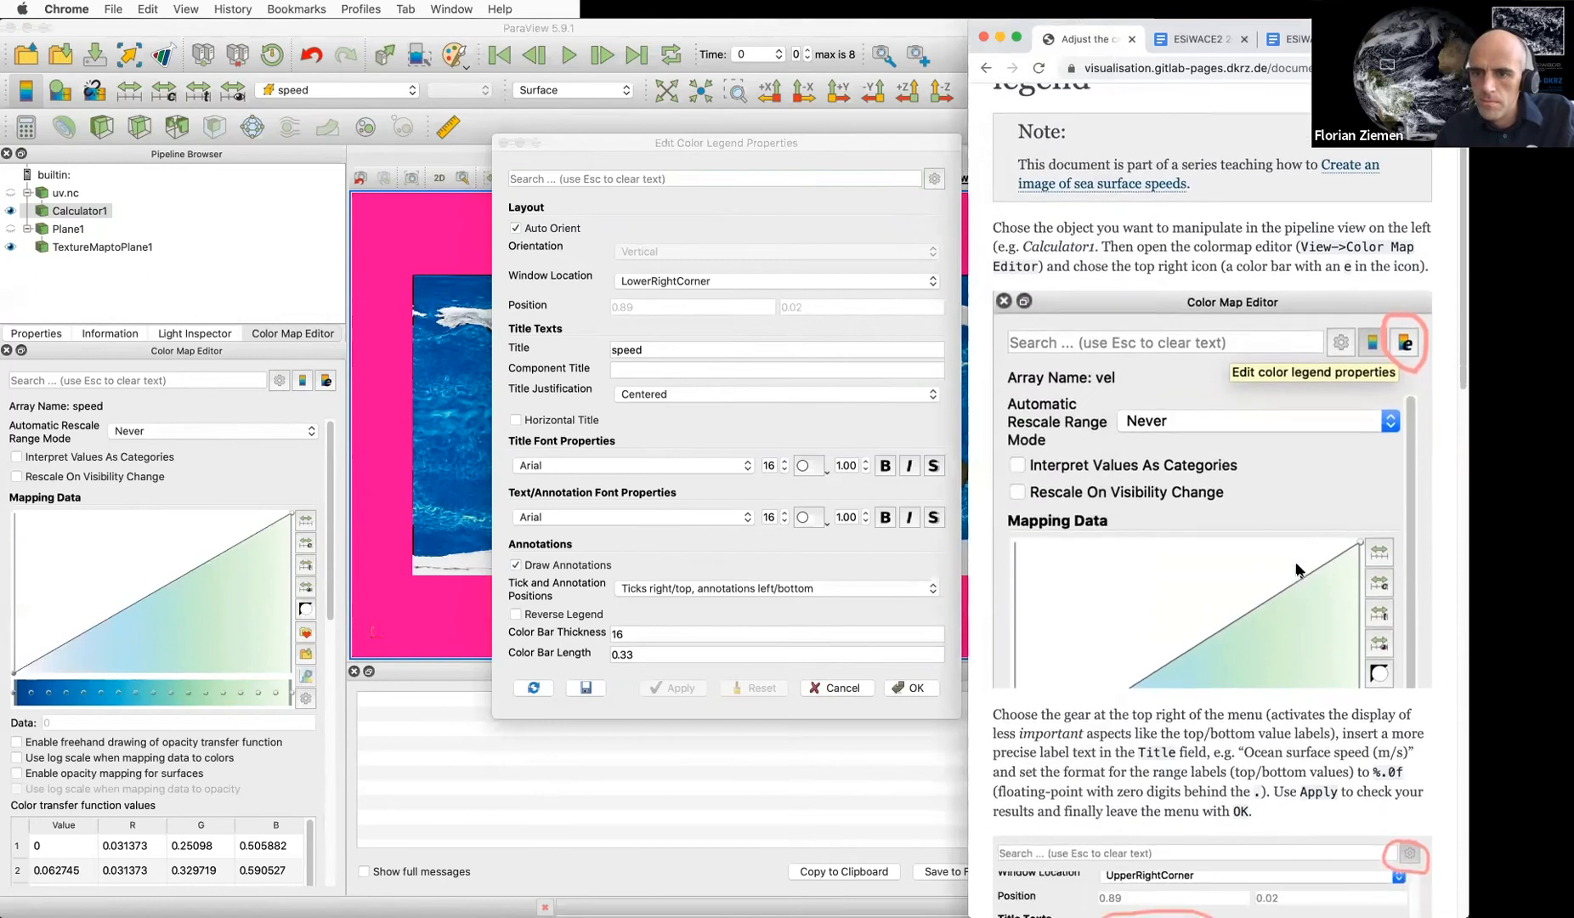
{"action": "scroll", "coordinate": [1298, 570], "scroll_direction": "down", "scroll_amount": 5}
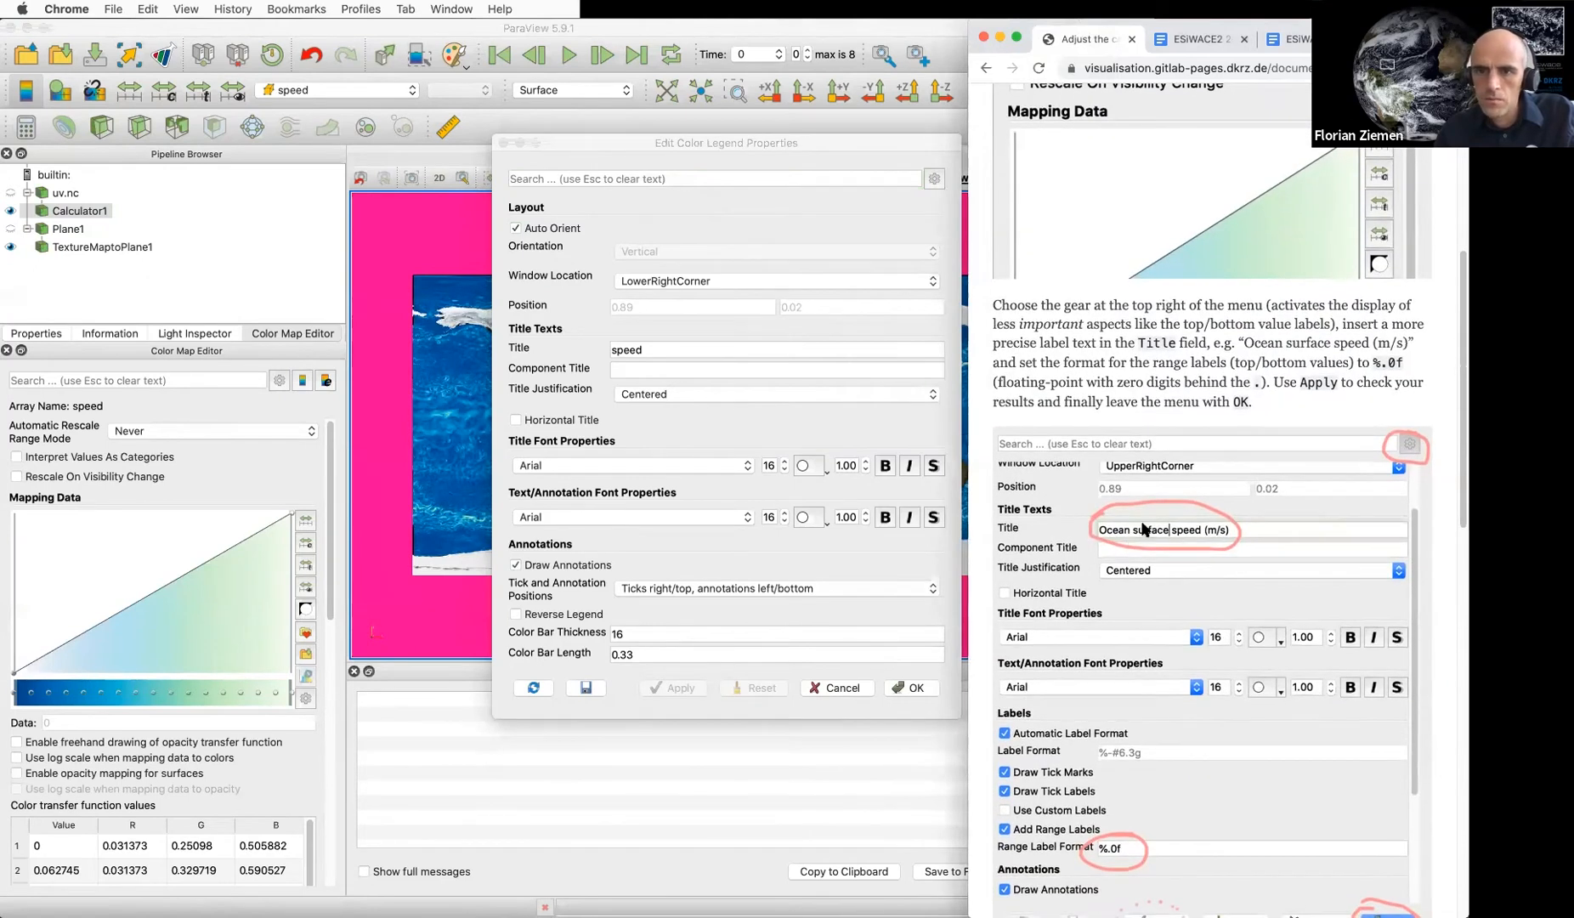
{"action": "left_click", "coordinate": [620, 351]}
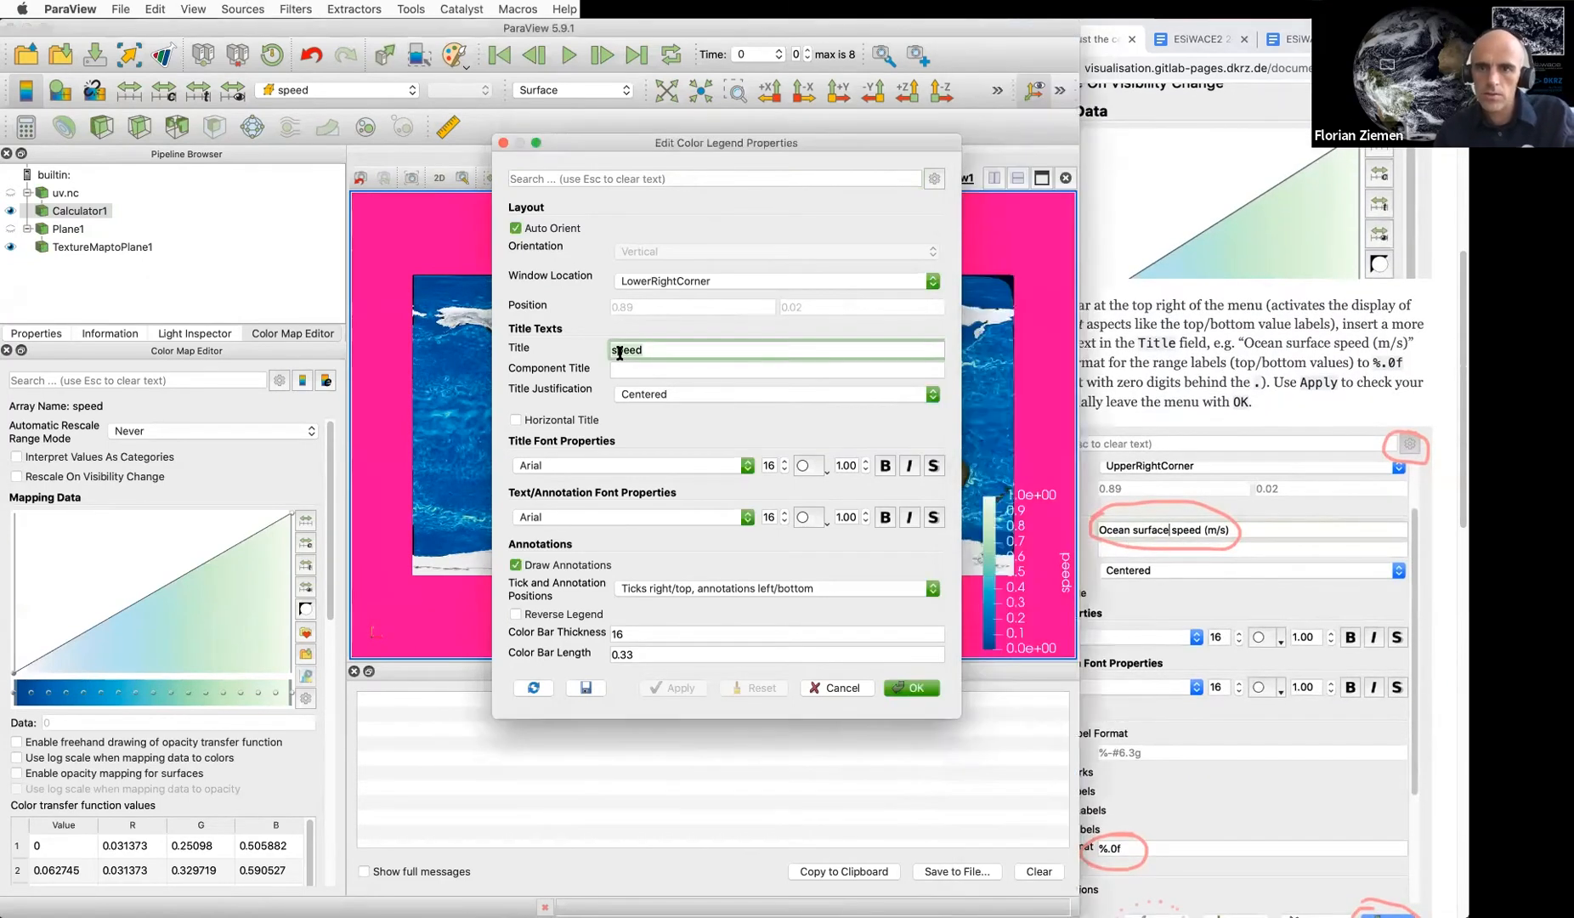
{"action": "type", "text": "Ocean surface"}
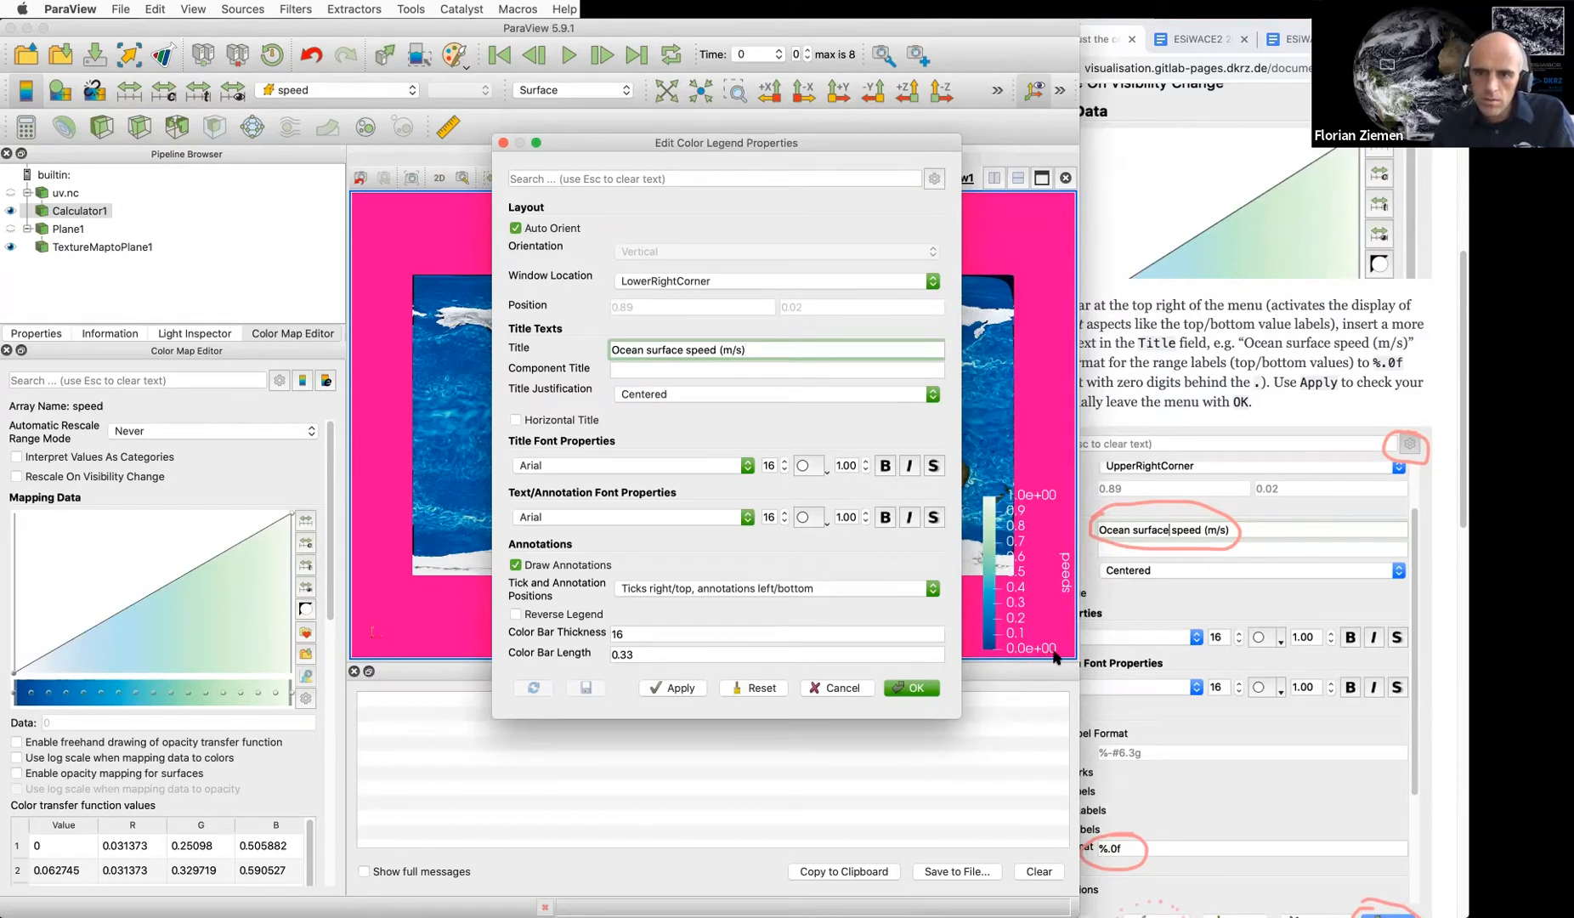
Show the advanced legend properties, set the range label format to %.0f, and apply and accept the legend changes
{"action": "left_click", "coordinate": [939, 179]}
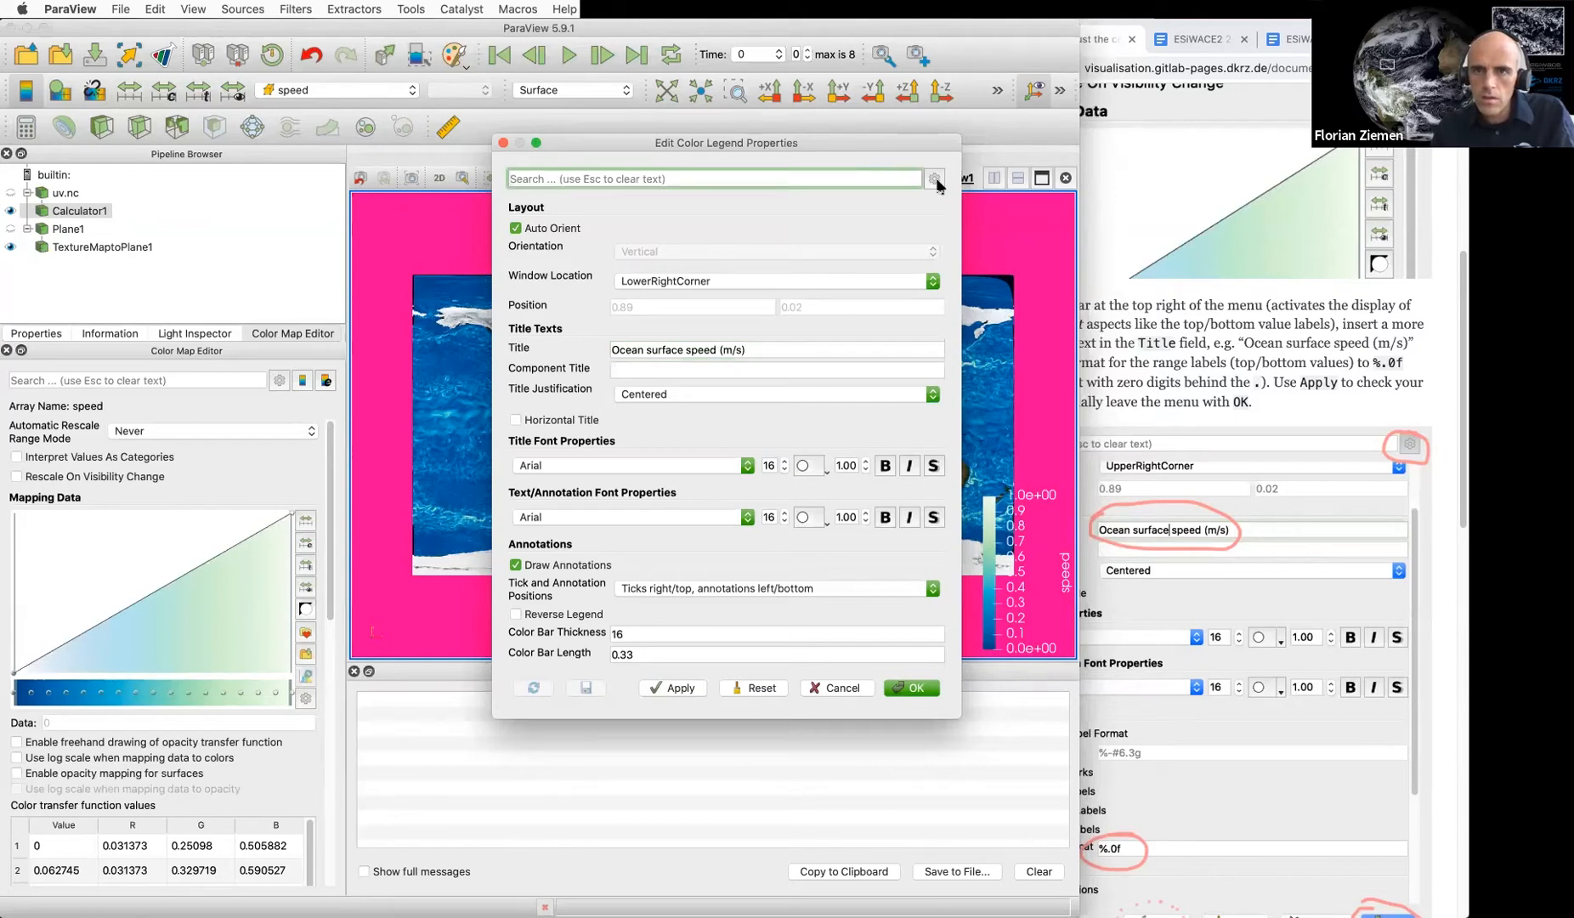
{"action": "left_click", "coordinate": [934, 178]}
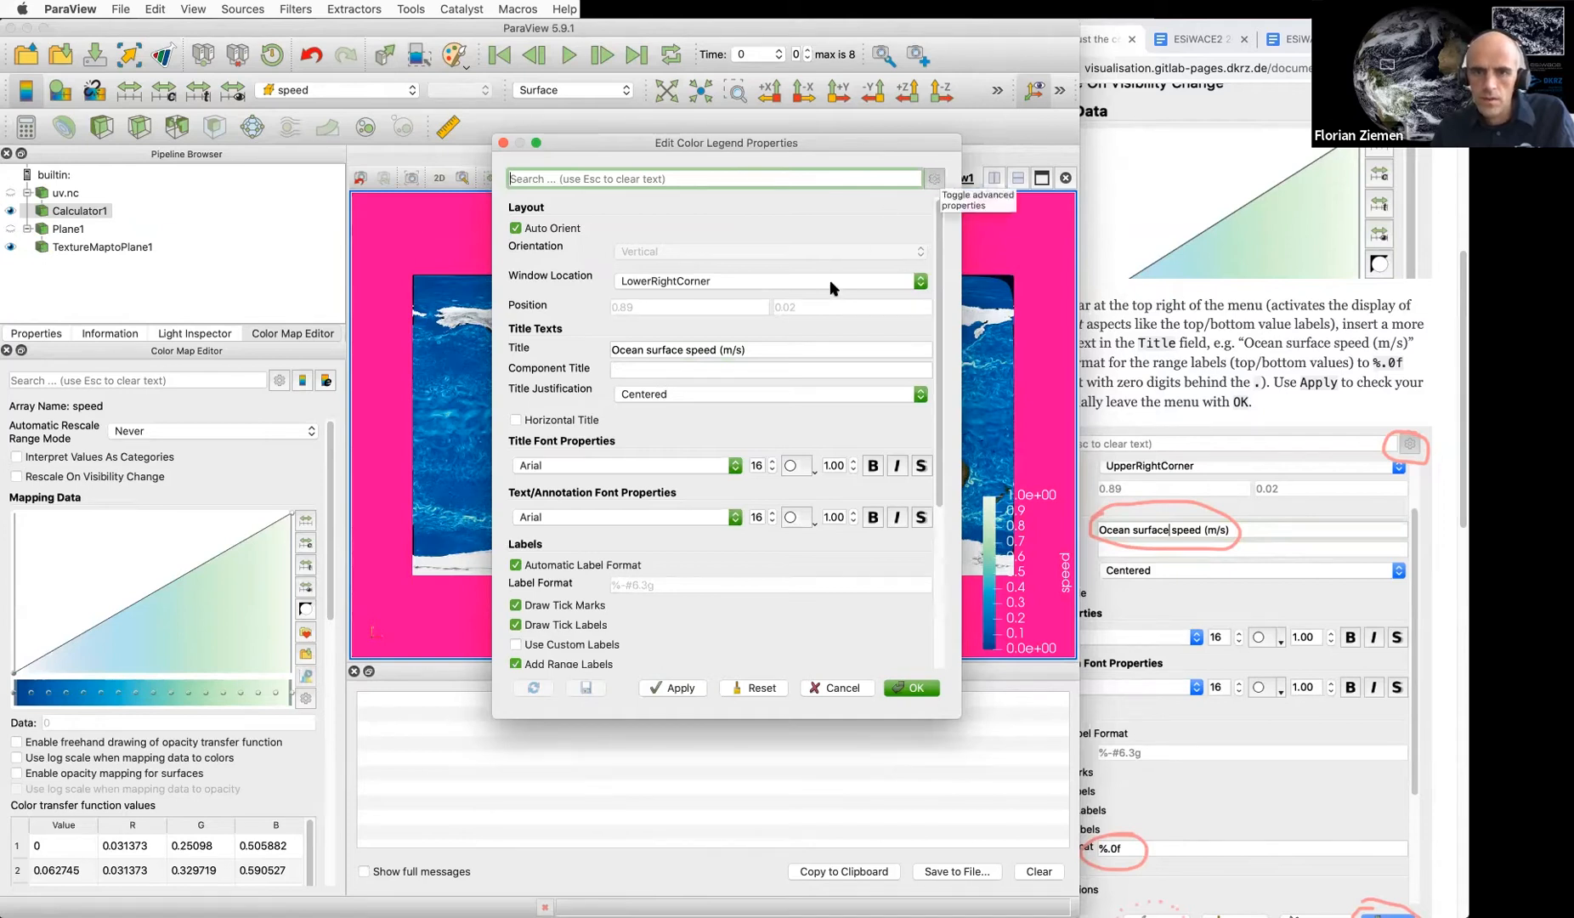
{"action": "scroll", "coordinate": [748, 476], "scroll_direction": "down", "scroll_amount": 3}
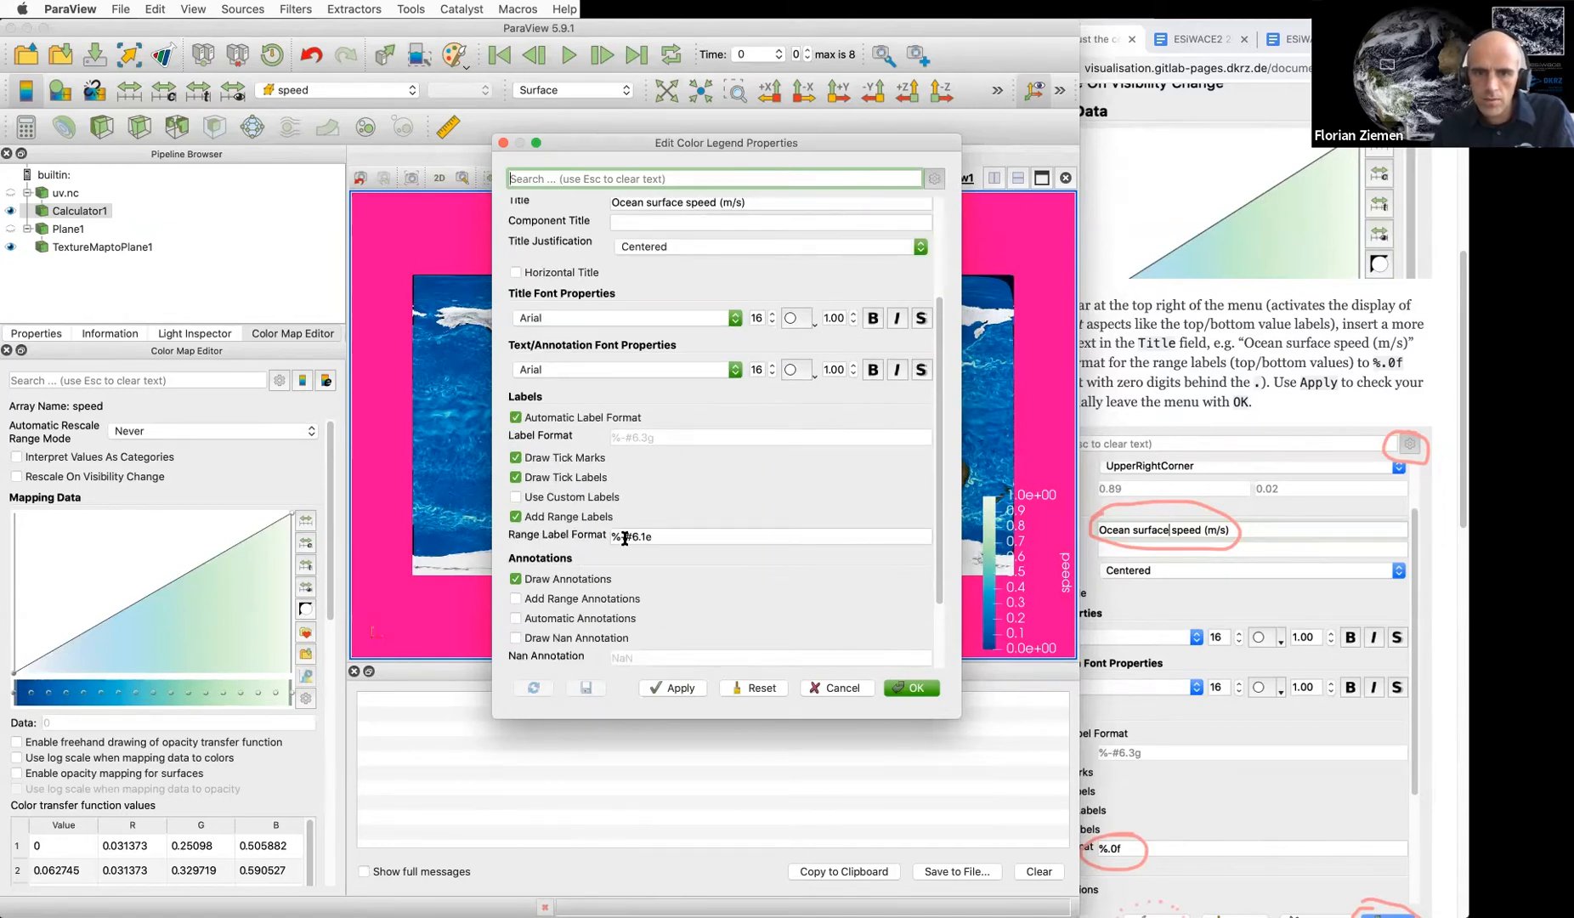
{"action": "left_click", "coordinate": [721, 542]}
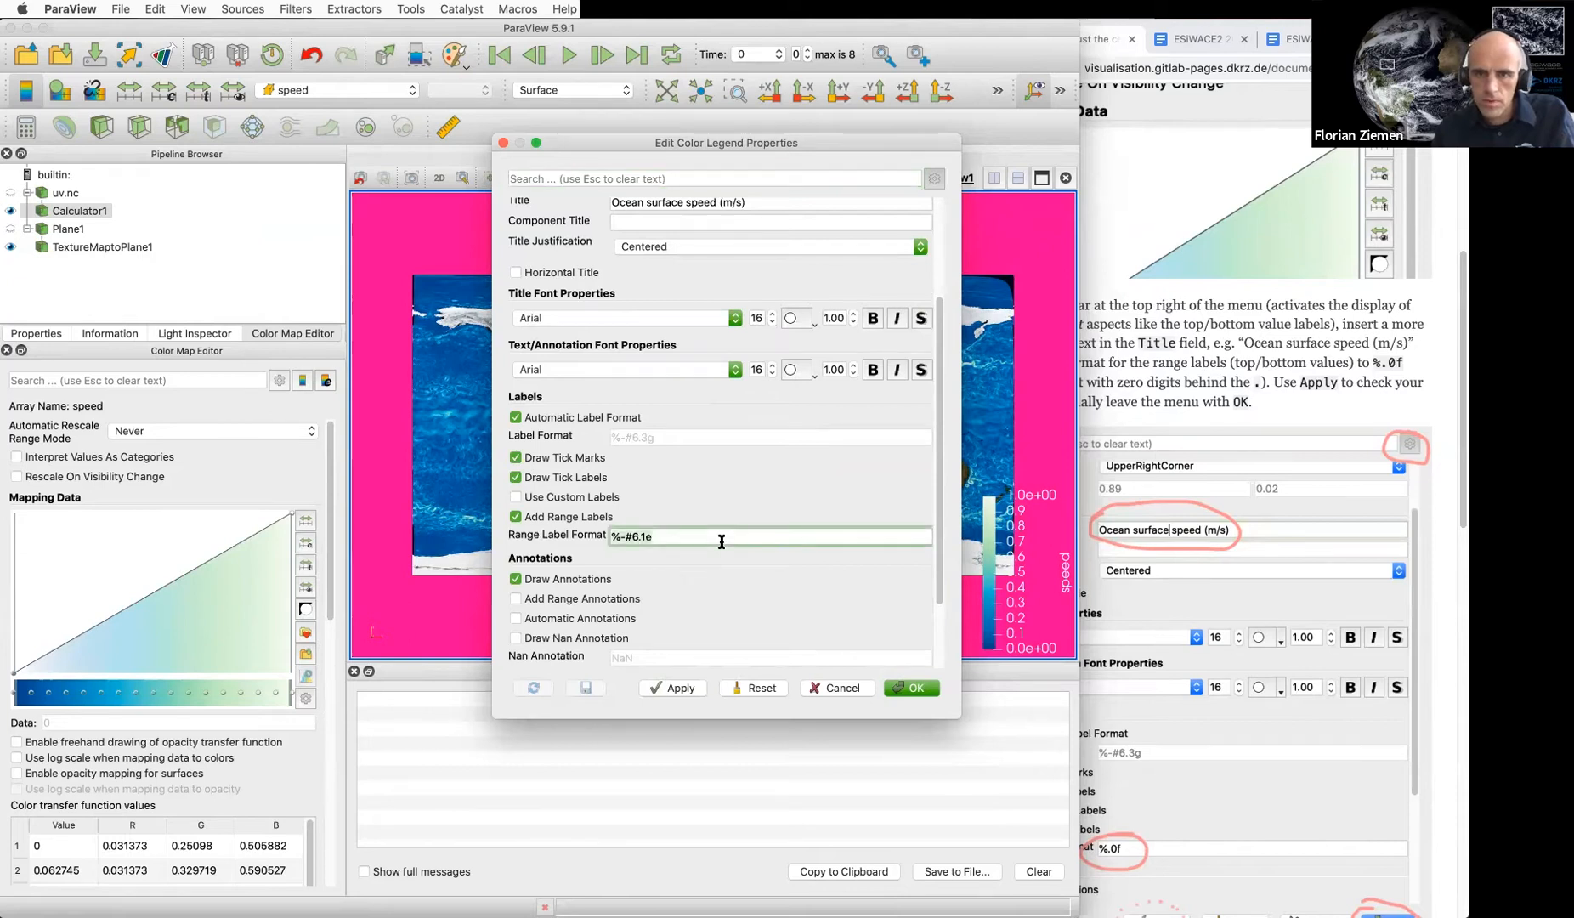
{"action": "type", "text": "%.0f"}
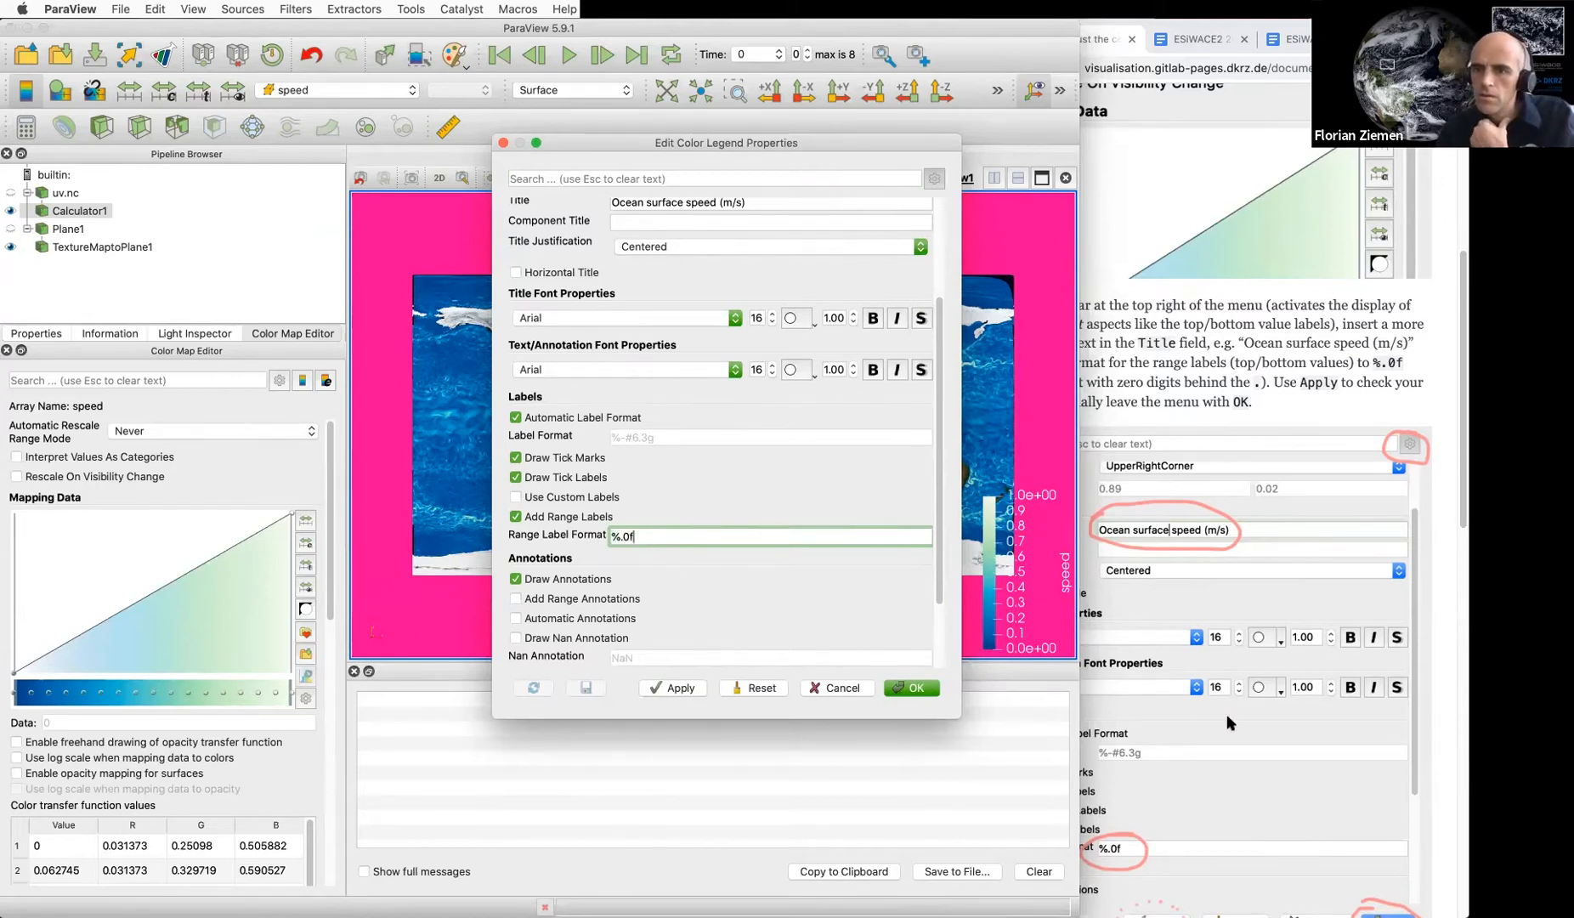
{"action": "scroll", "coordinate": [1230, 723], "scroll_direction": "down", "scroll_amount": 3}
{"action": "left_click", "coordinate": [680, 687]}
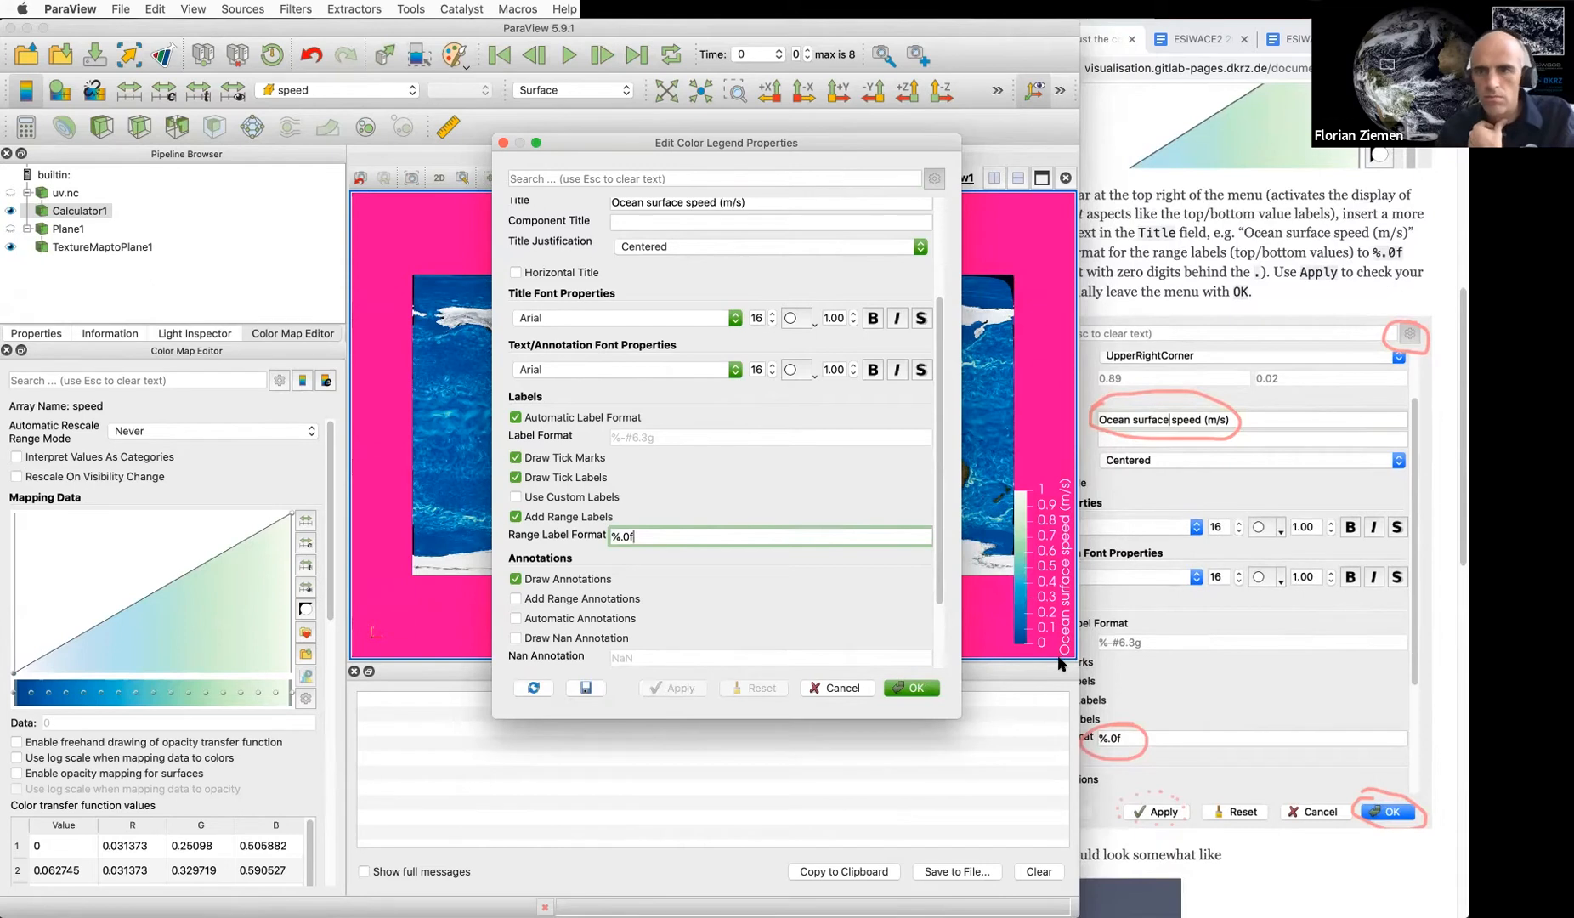
{"action": "left_click", "coordinate": [912, 687]}
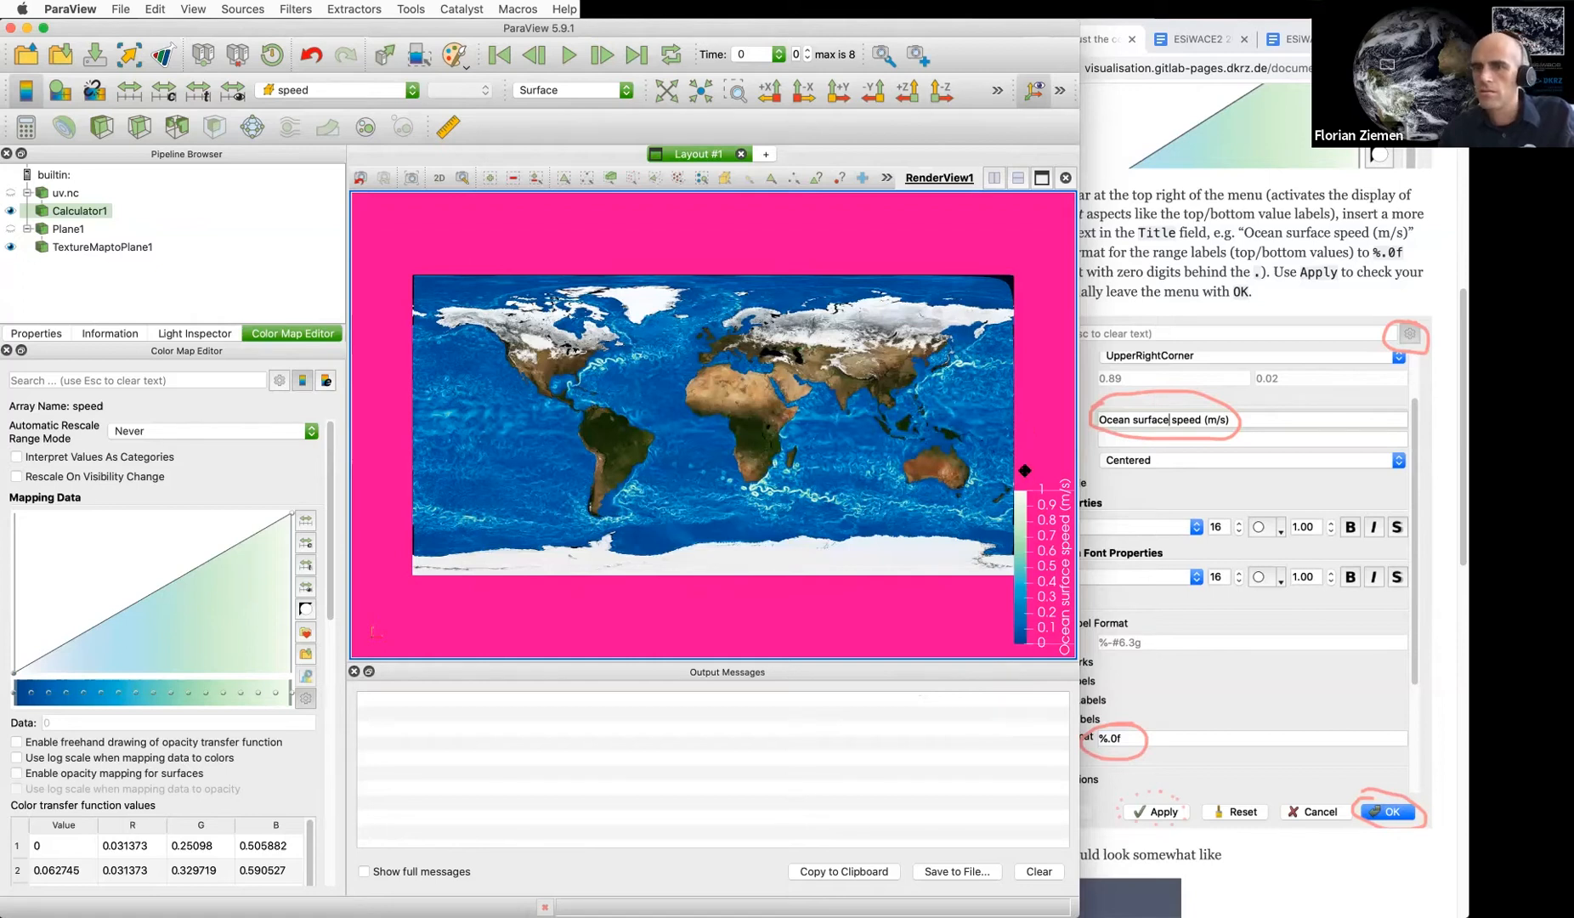
Move the color legend up to about mid-height beside the map and shift the map slightly left to make room for it
{"action": "left_click_drag", "start_coordinate": [1019, 553], "coordinate": [1015, 421]}
{"action": "left_click_drag", "start_coordinate": [822, 430], "coordinate": [799, 432]}
{"action": "left_click_drag", "start_coordinate": [1033, 414], "coordinate": [1014, 416]}
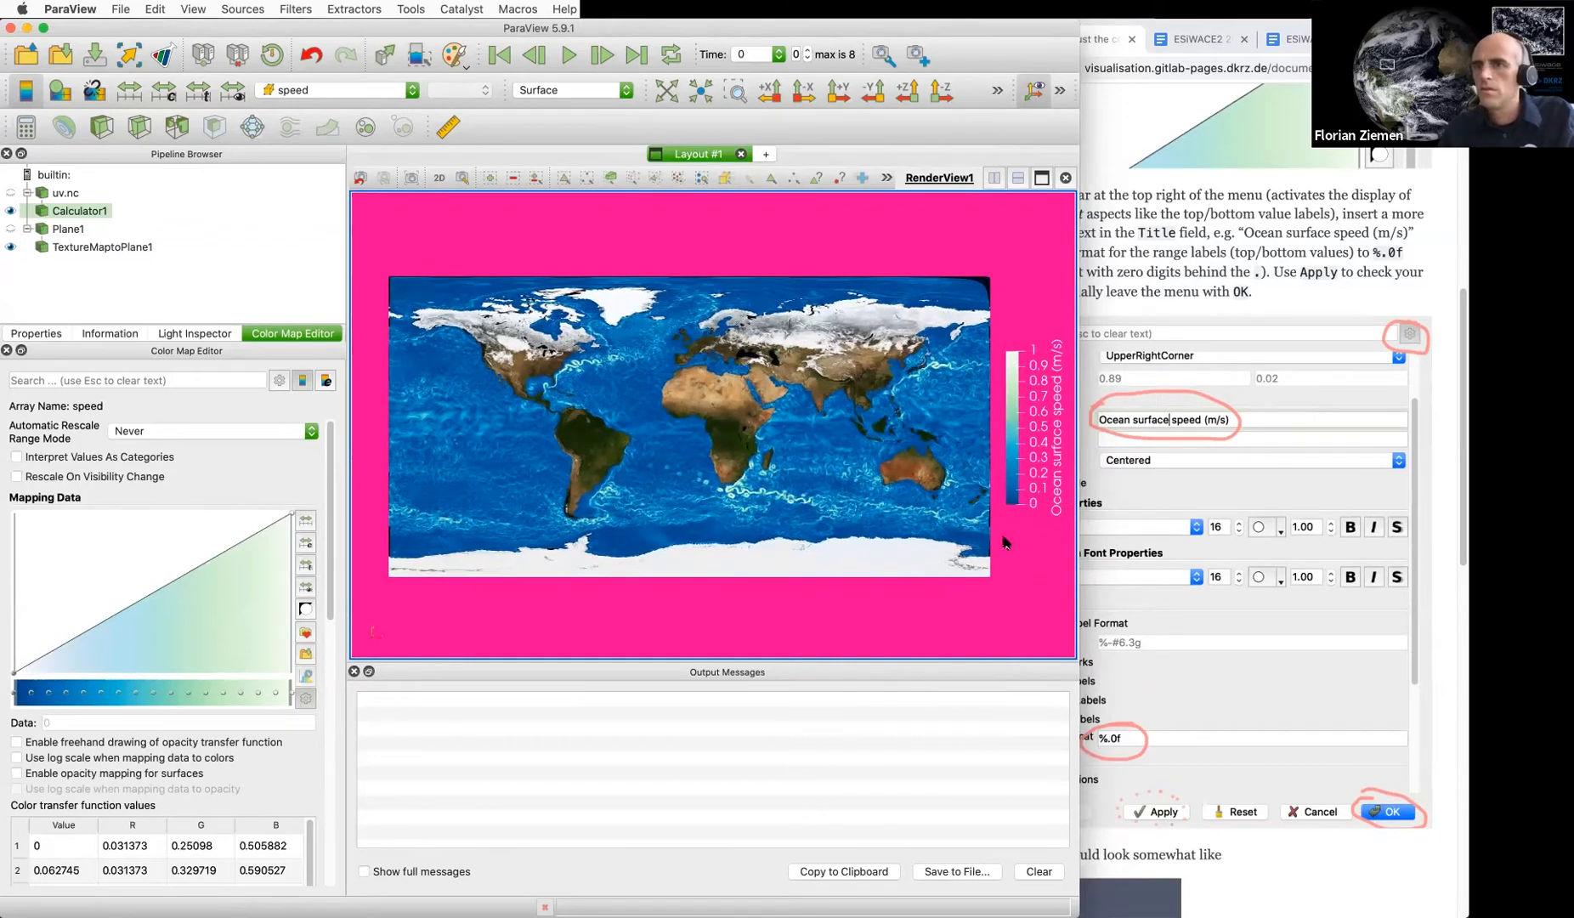
Switch to the guide in Chrome and open its page on setting the view size
{"action": "scroll", "coordinate": [1313, 548], "scroll_direction": "down", "scroll_amount": 5}
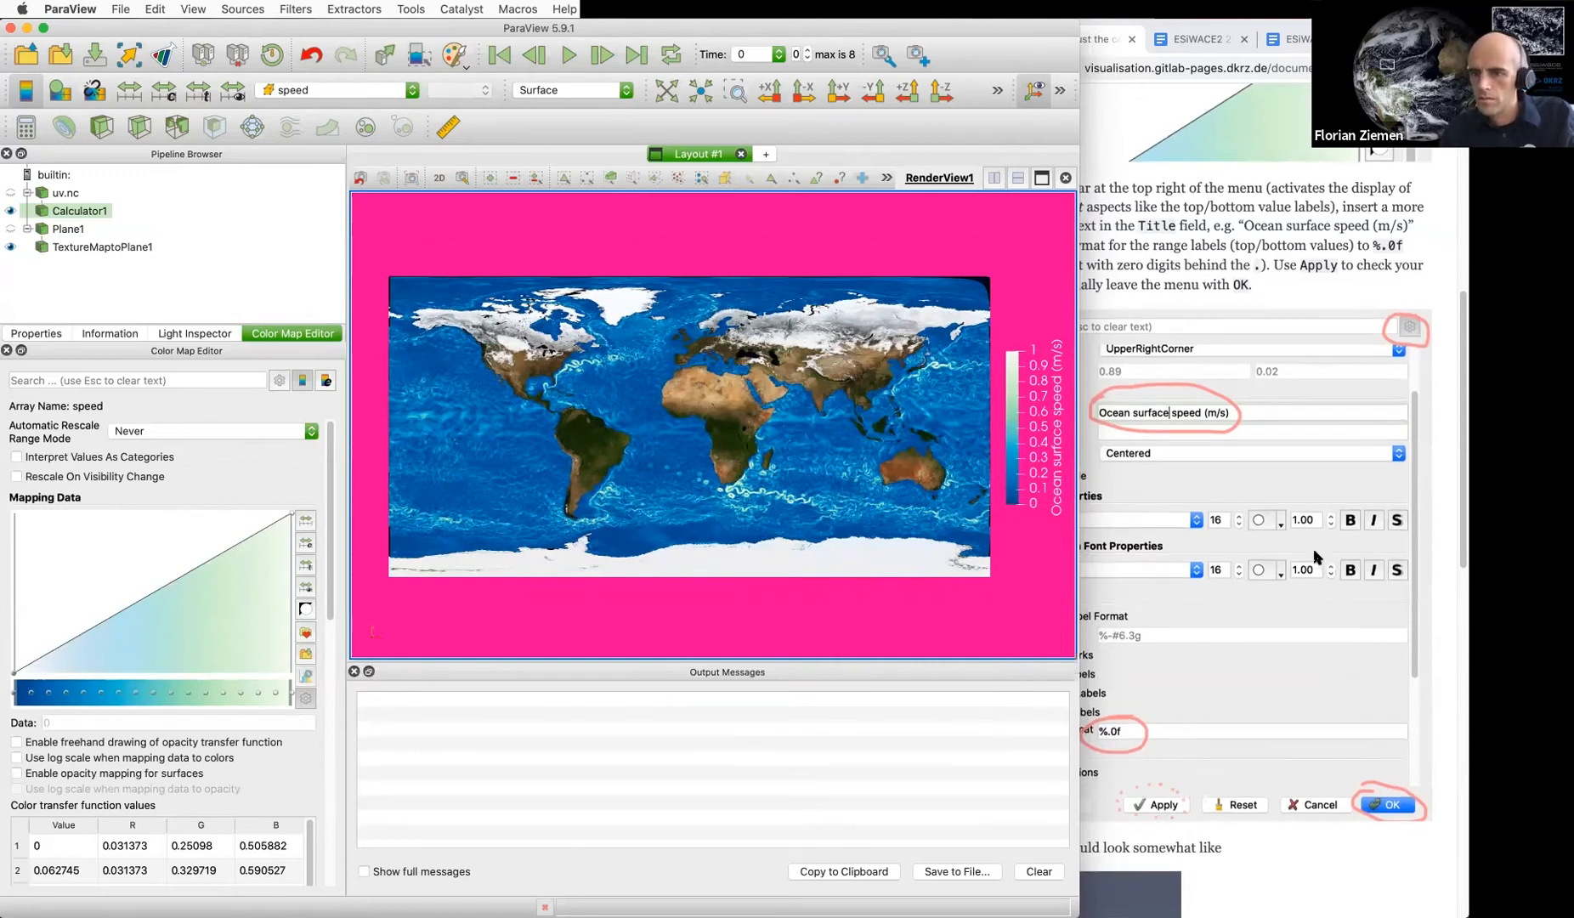
{"action": "left_click", "coordinate": [1288, 565]}
{"action": "scroll", "coordinate": [1289, 565], "scroll_direction": "down", "scroll_amount": 8}
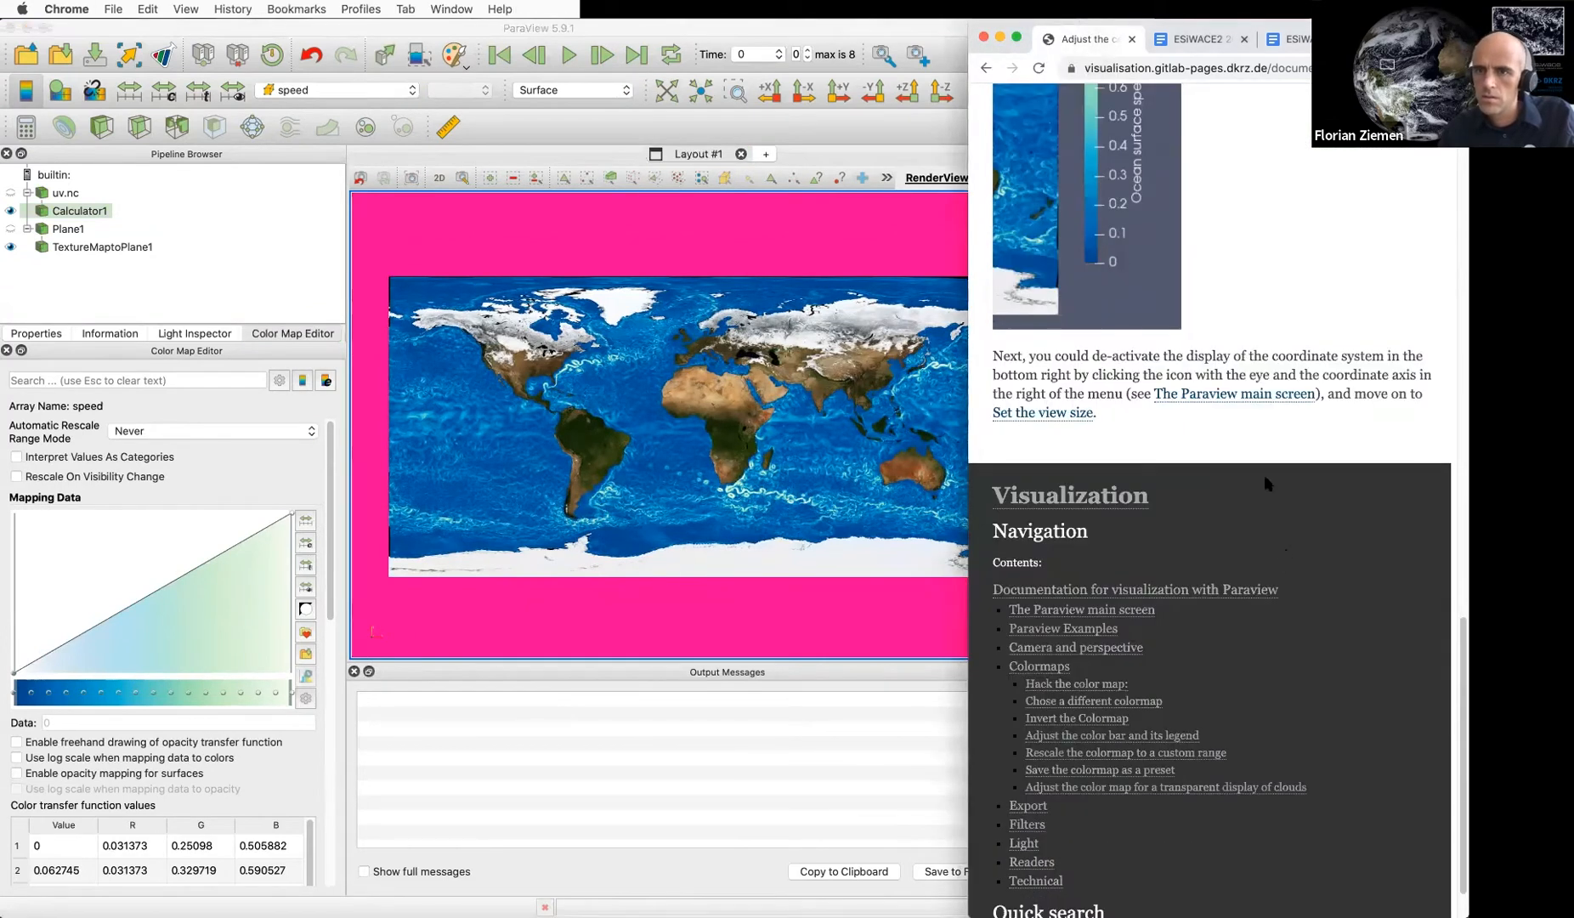
{"action": "left_click", "coordinate": [1040, 415]}
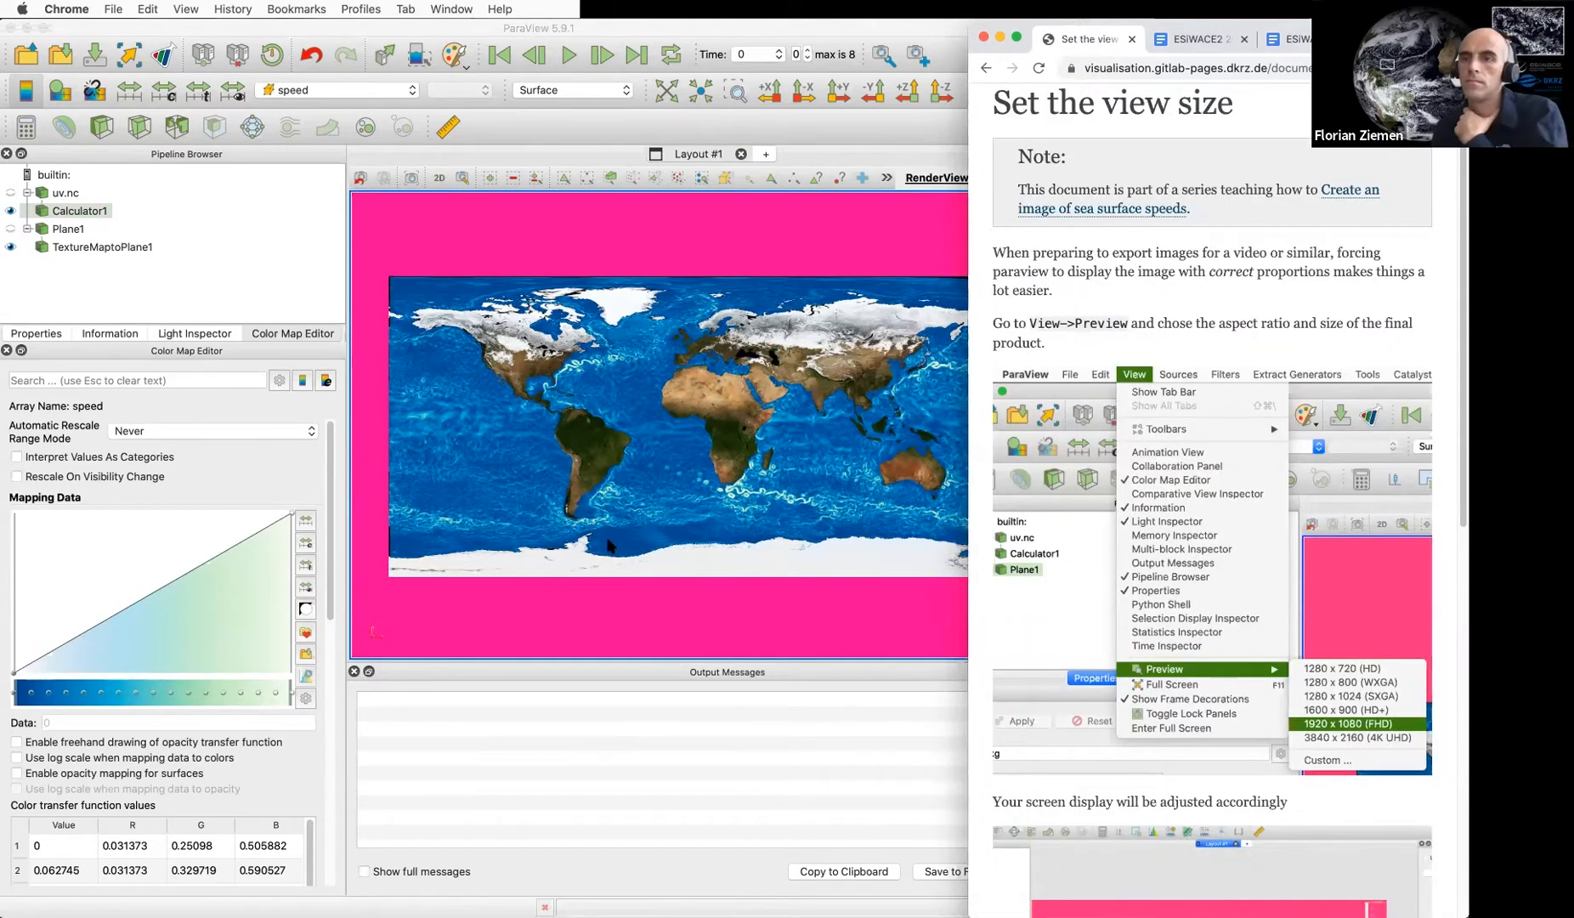
Switch to ParaView, set the view's preview size to 1920 x 1080 (FHD), and accept fitting it to the aspect ratio
{"action": "left_click", "coordinate": [537, 255]}
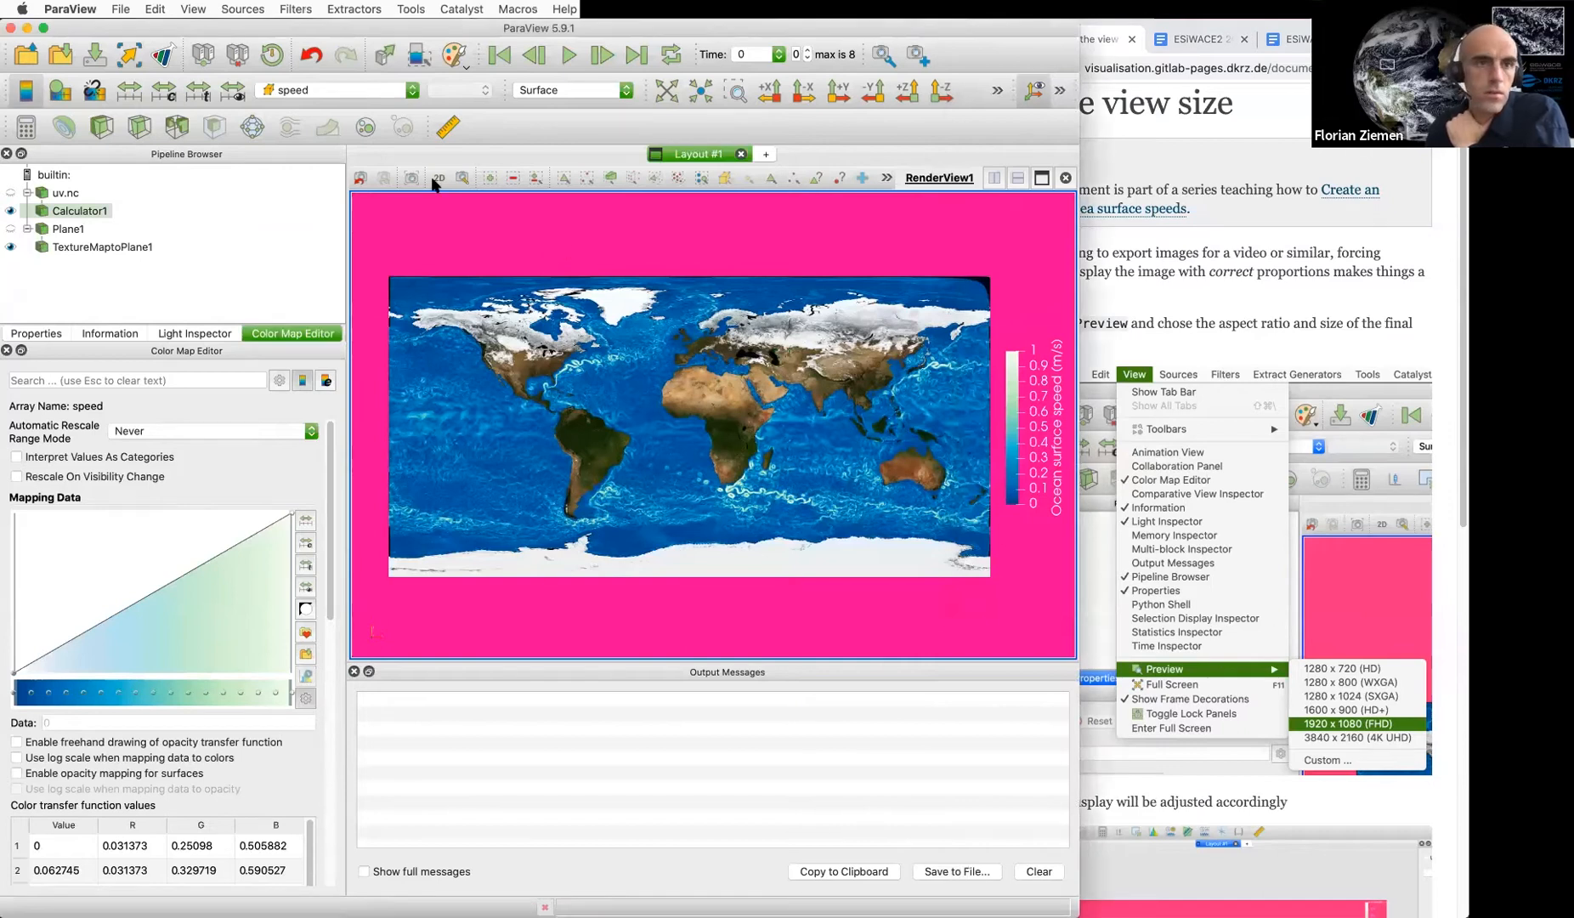
{"action": "left_click", "coordinate": [183, 8]}
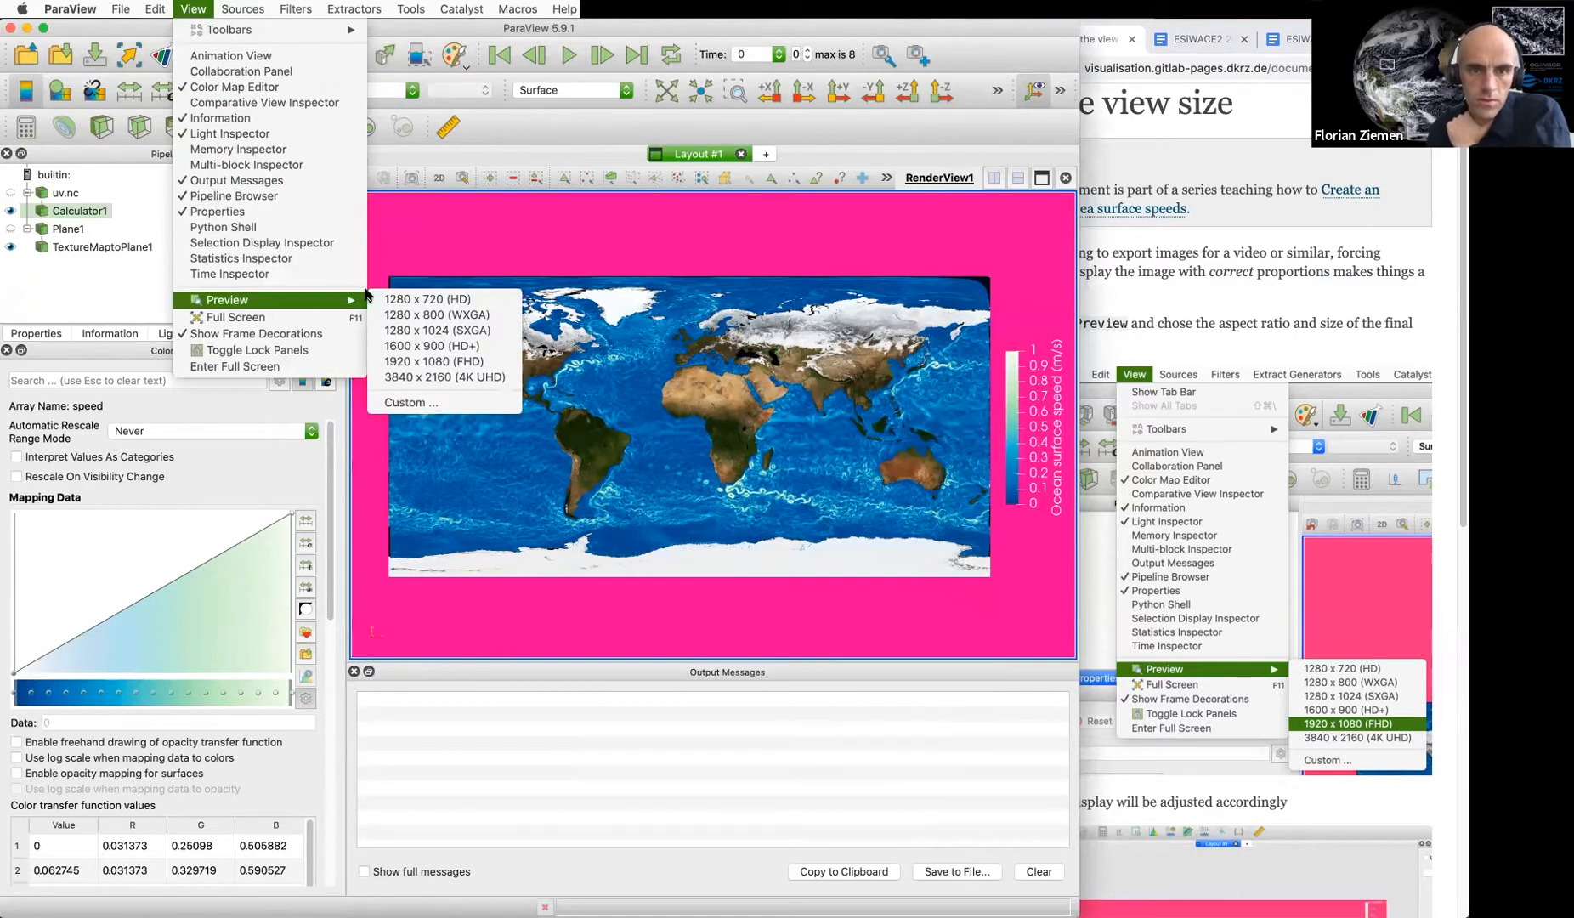
{"action": "left_click", "coordinate": [471, 366]}
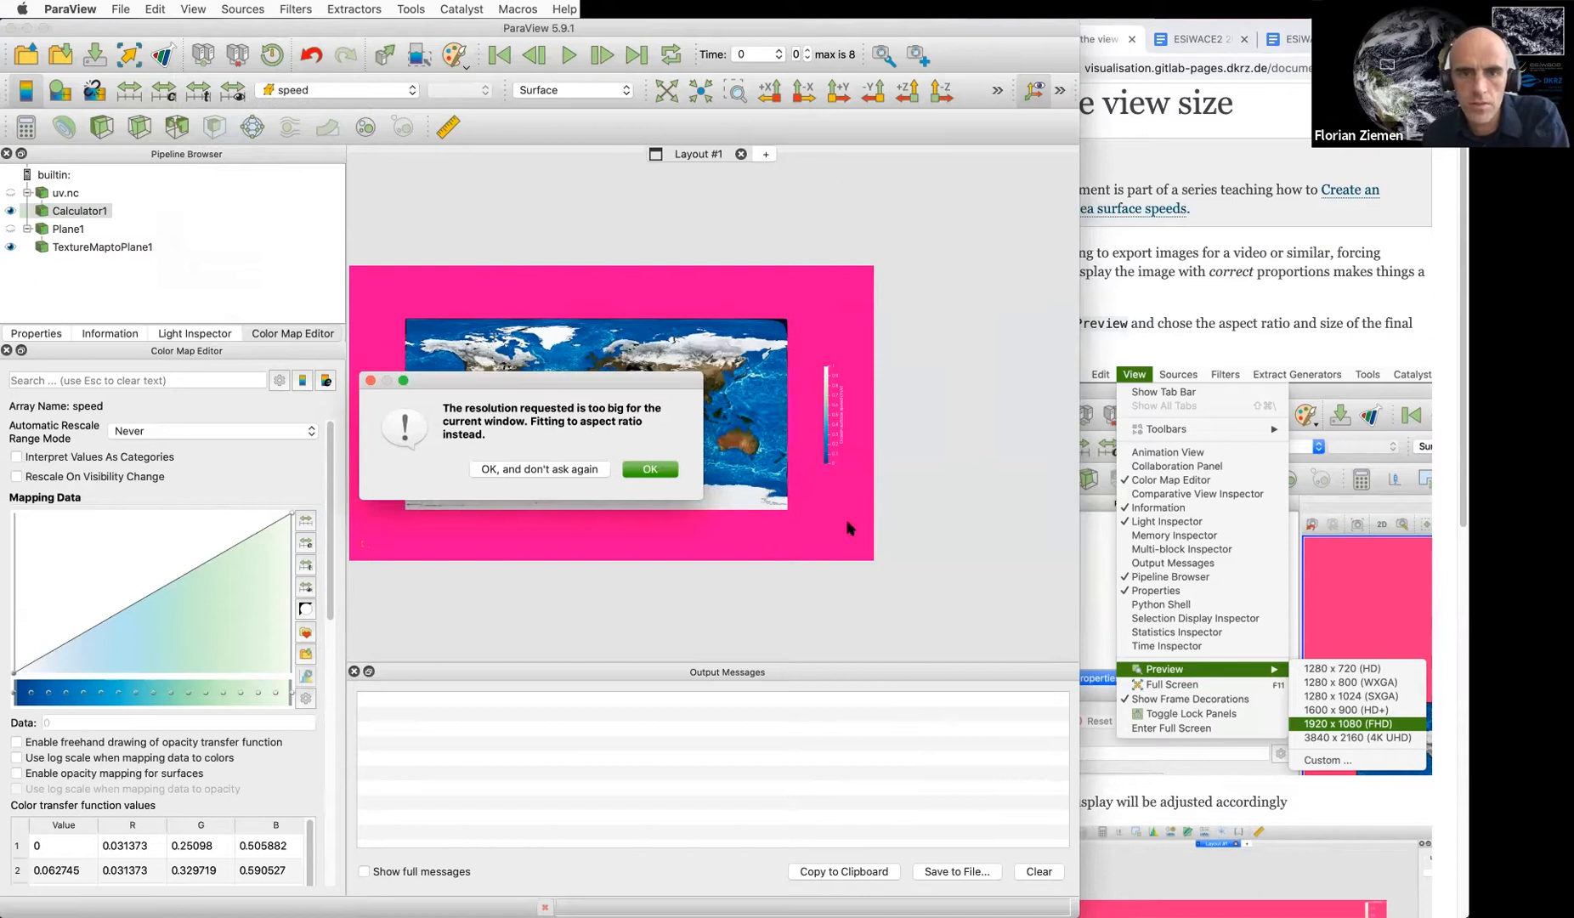
{"action": "left_click", "coordinate": [650, 469]}
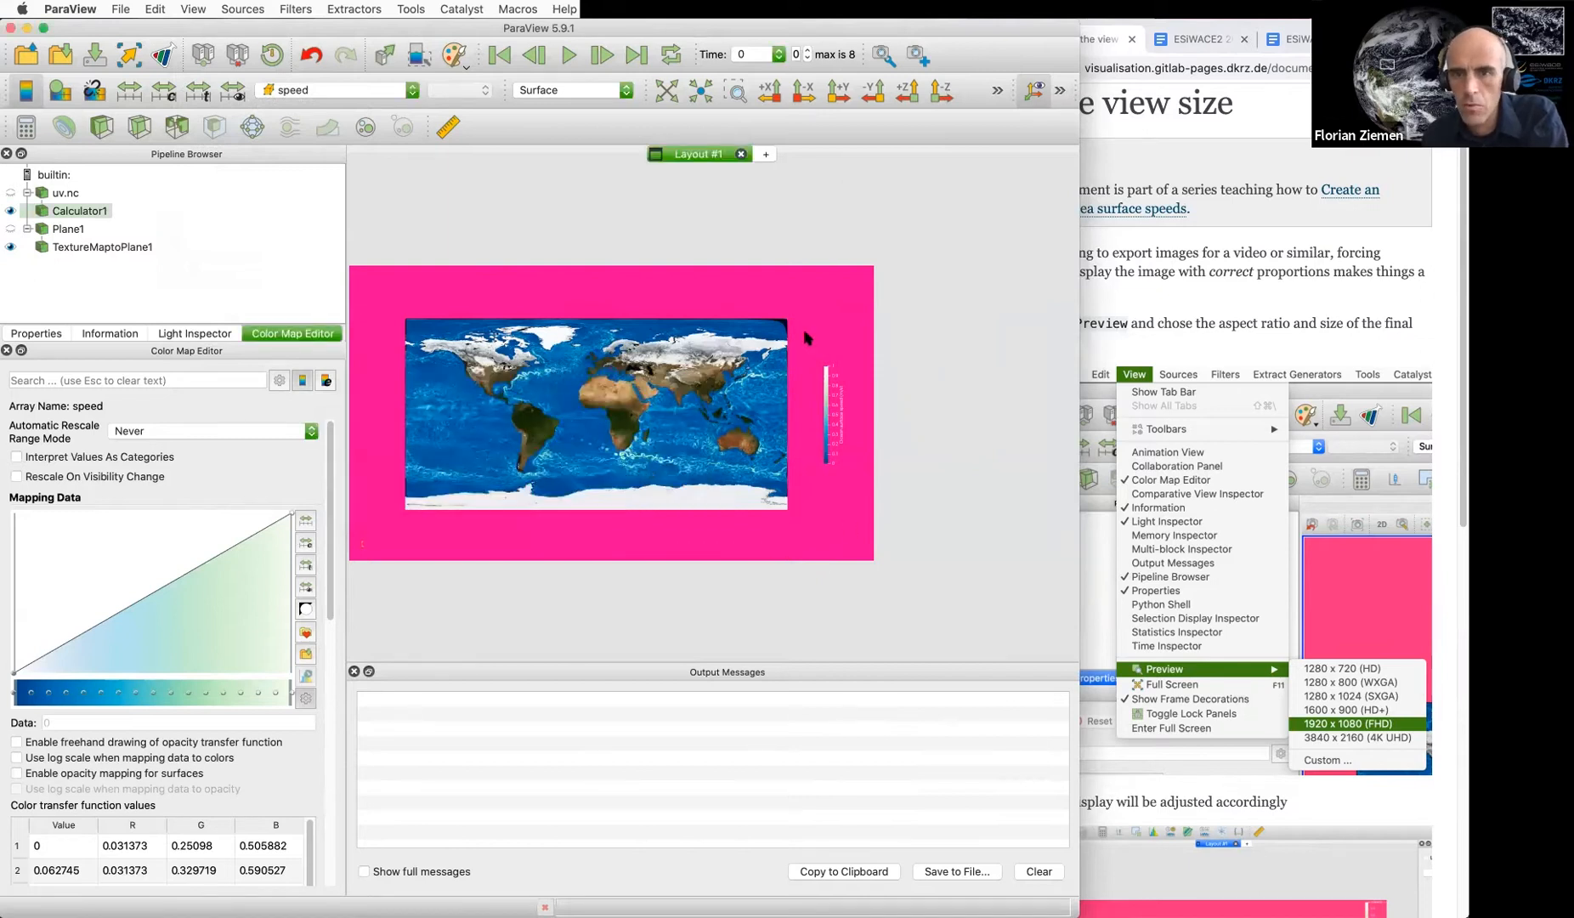
Enlarge and reposition the map to fill more of the preview frame, and move the color legend slightly right, clear of the map
{"action": "left_click_drag", "start_coordinate": [497, 403], "coordinate": [458, 400]}
{"action": "scroll", "coordinate": [704, 391], "scroll_direction": "up", "scroll_amount": 3}
{"action": "left_click_drag", "start_coordinate": [561, 407], "coordinate": [600, 403]}
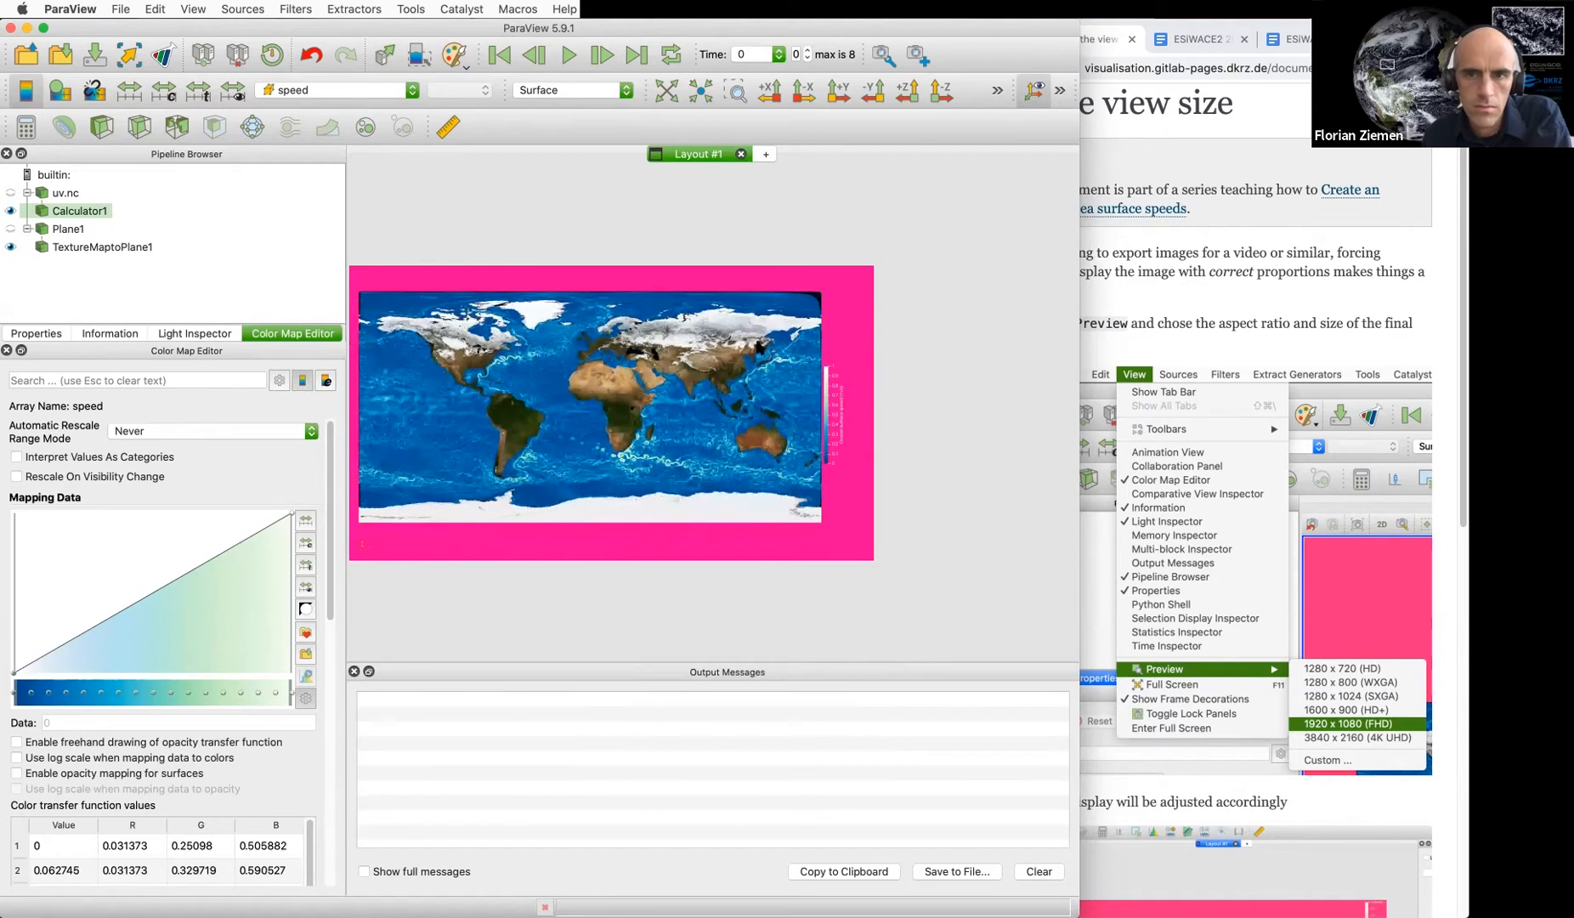
{"action": "left_click_drag", "start_coordinate": [830, 409], "coordinate": [838, 413]}
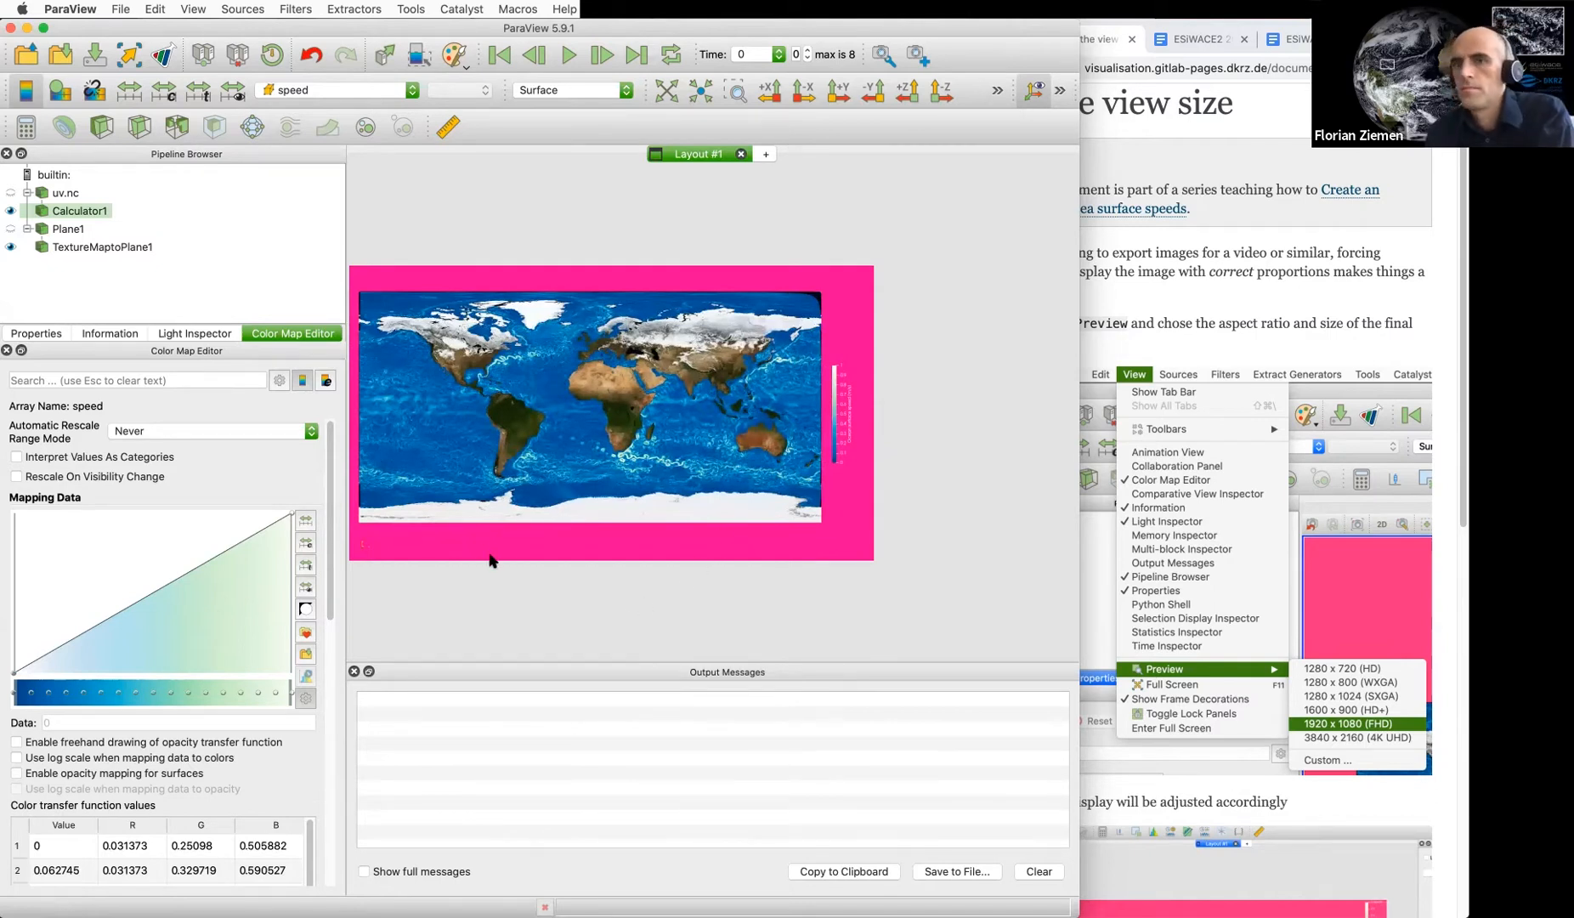
Switch to the guide in Chrome, open its "Export an animation" page, and read the warning about saving a state file
{"action": "scroll", "coordinate": [1228, 578], "scroll_direction": "down", "scroll_amount": 5}
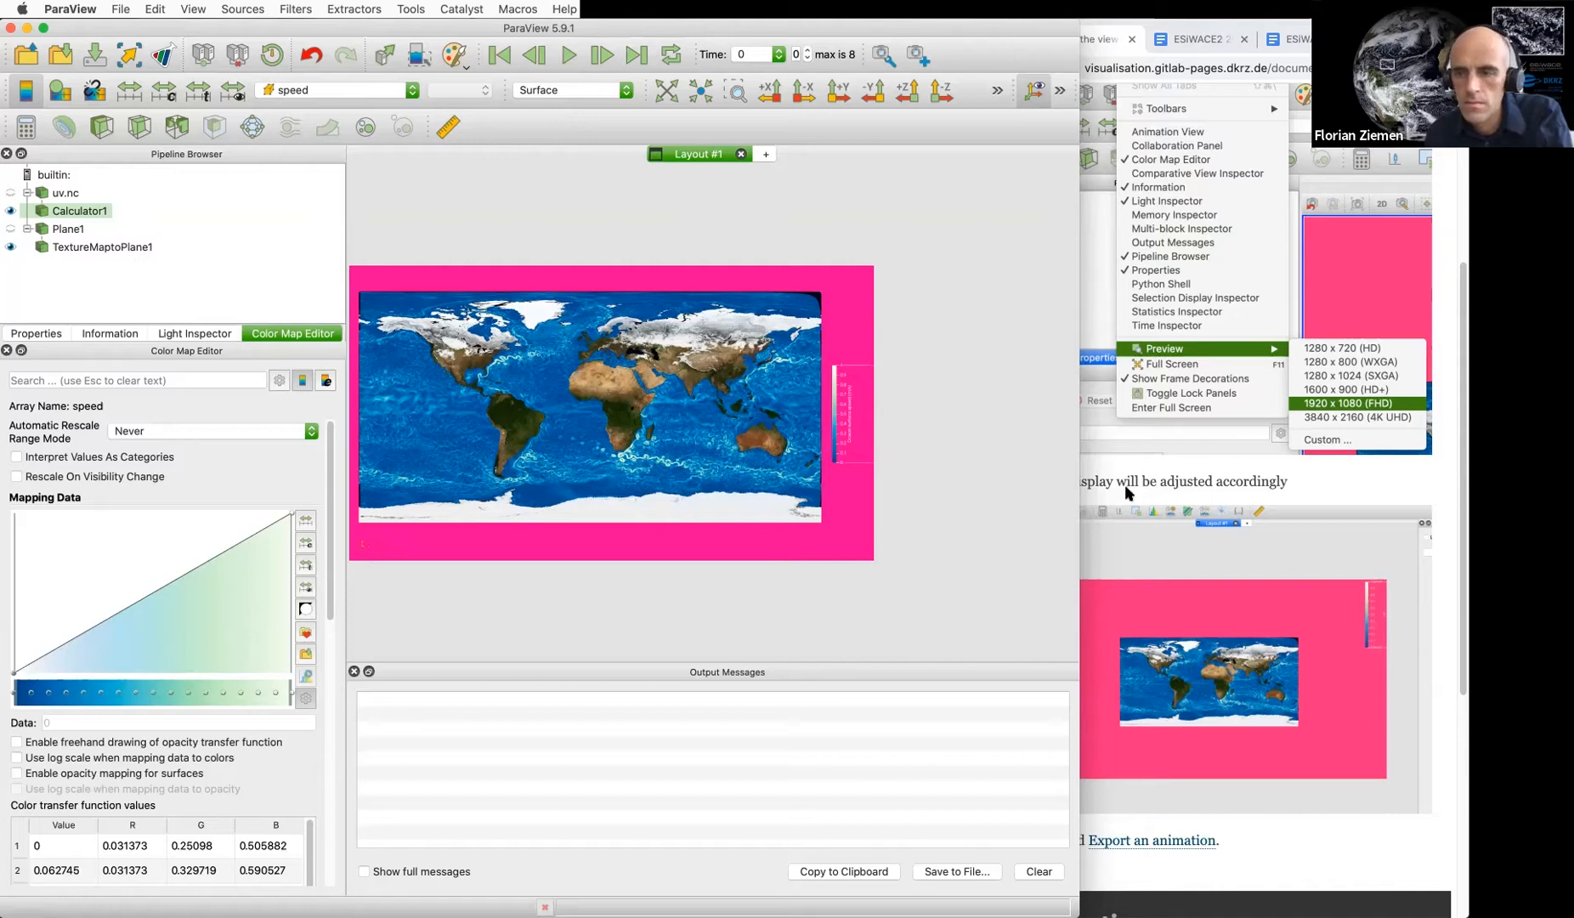
{"action": "left_click", "coordinate": [1317, 504]}
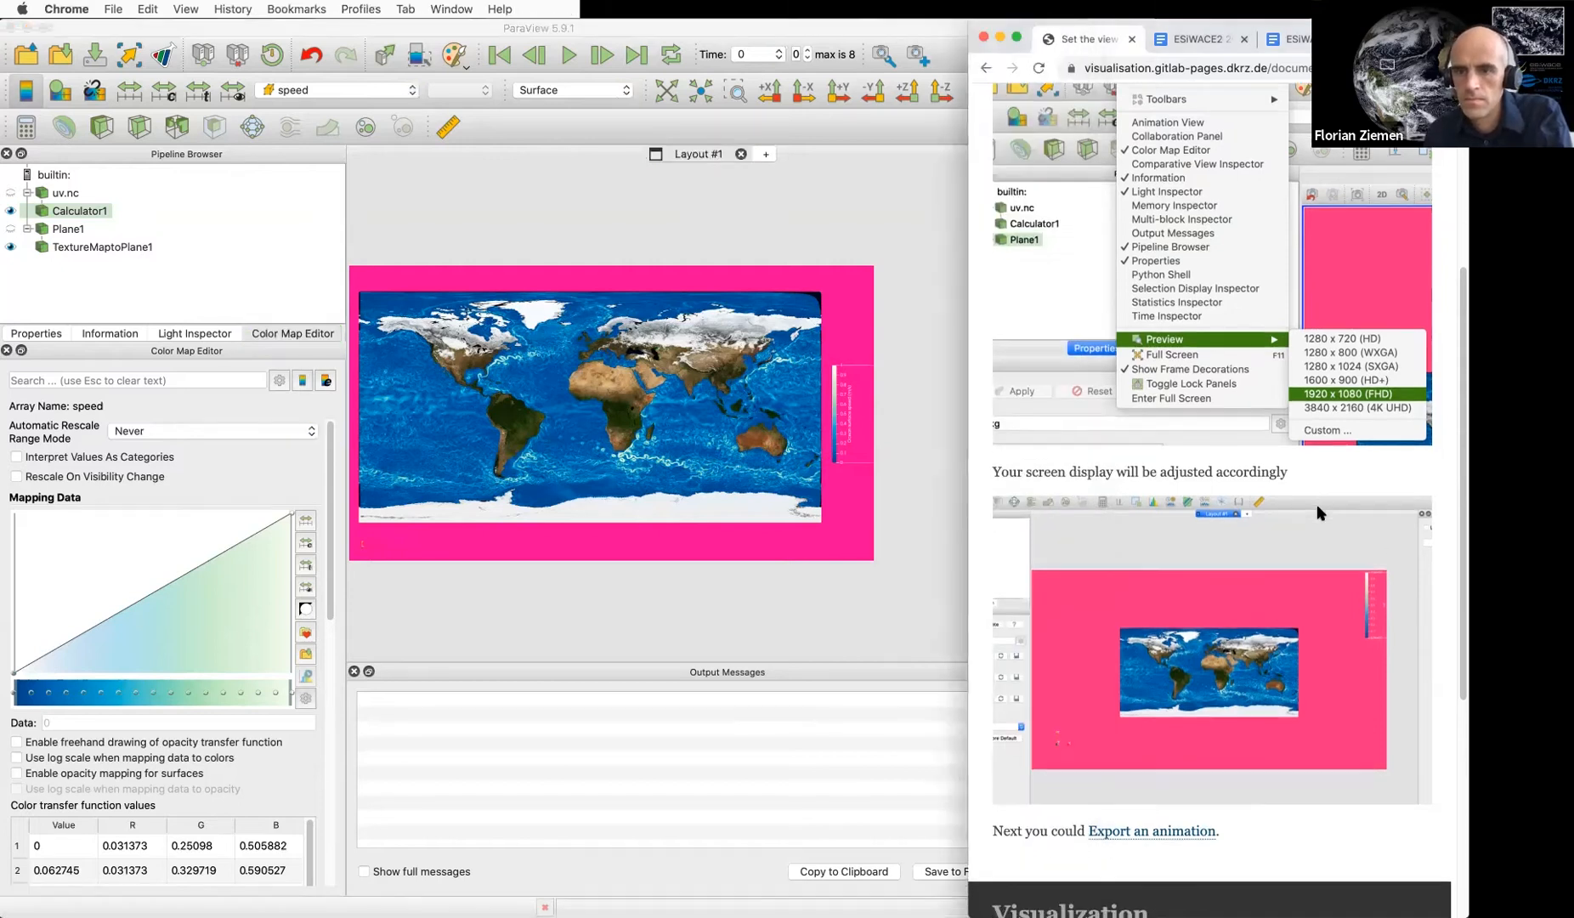
{"action": "scroll", "coordinate": [1317, 504], "scroll_direction": "down", "scroll_amount": 5}
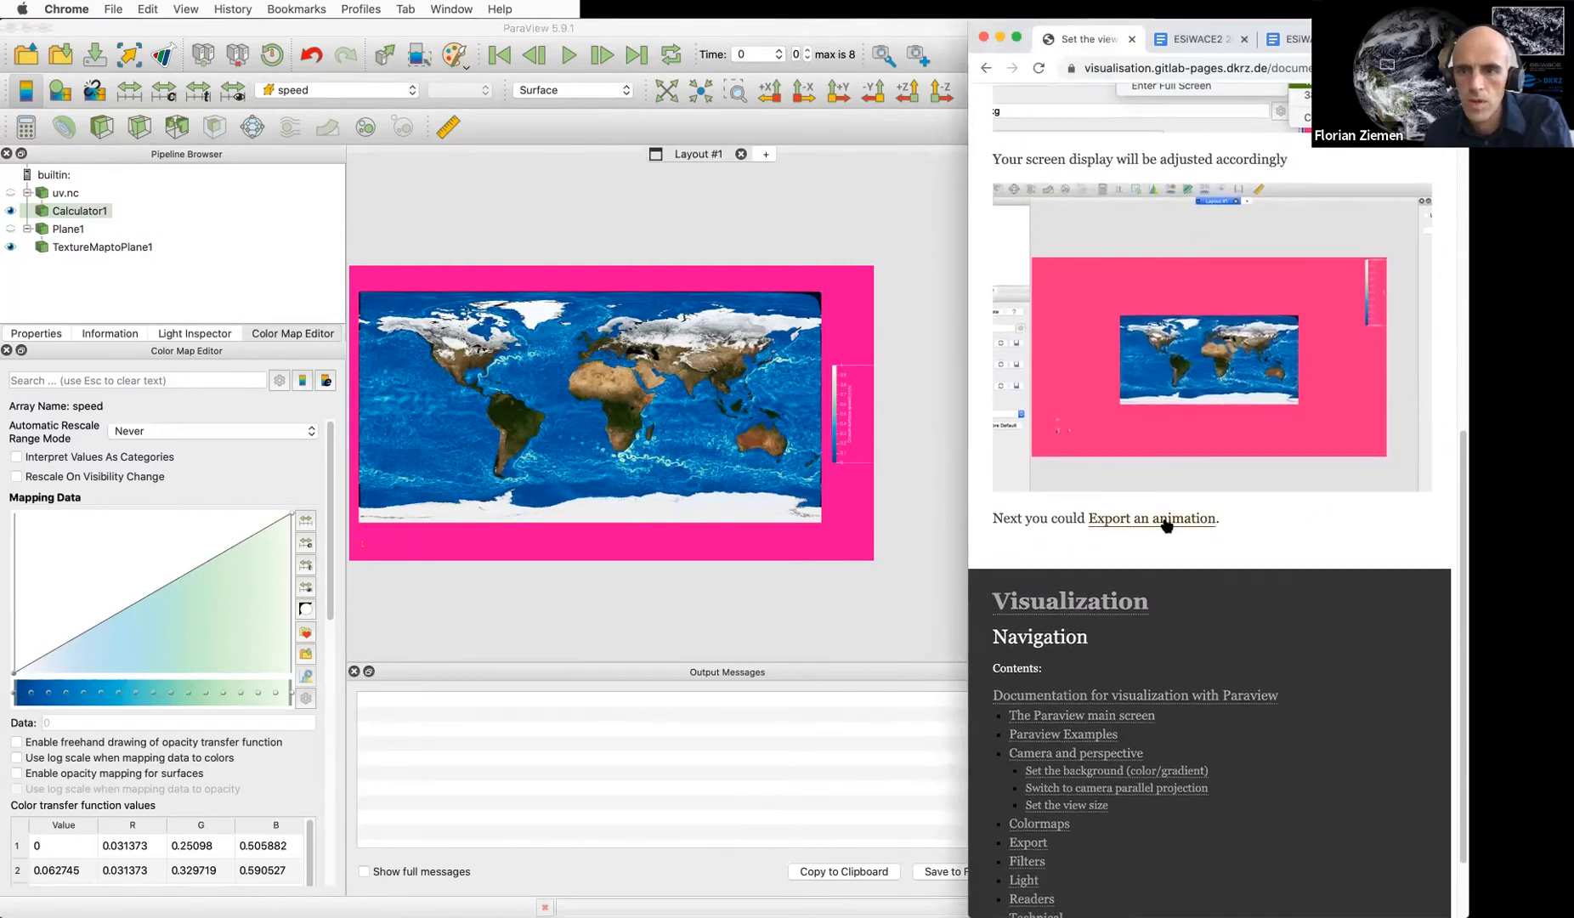
{"action": "left_click", "coordinate": [1167, 521]}
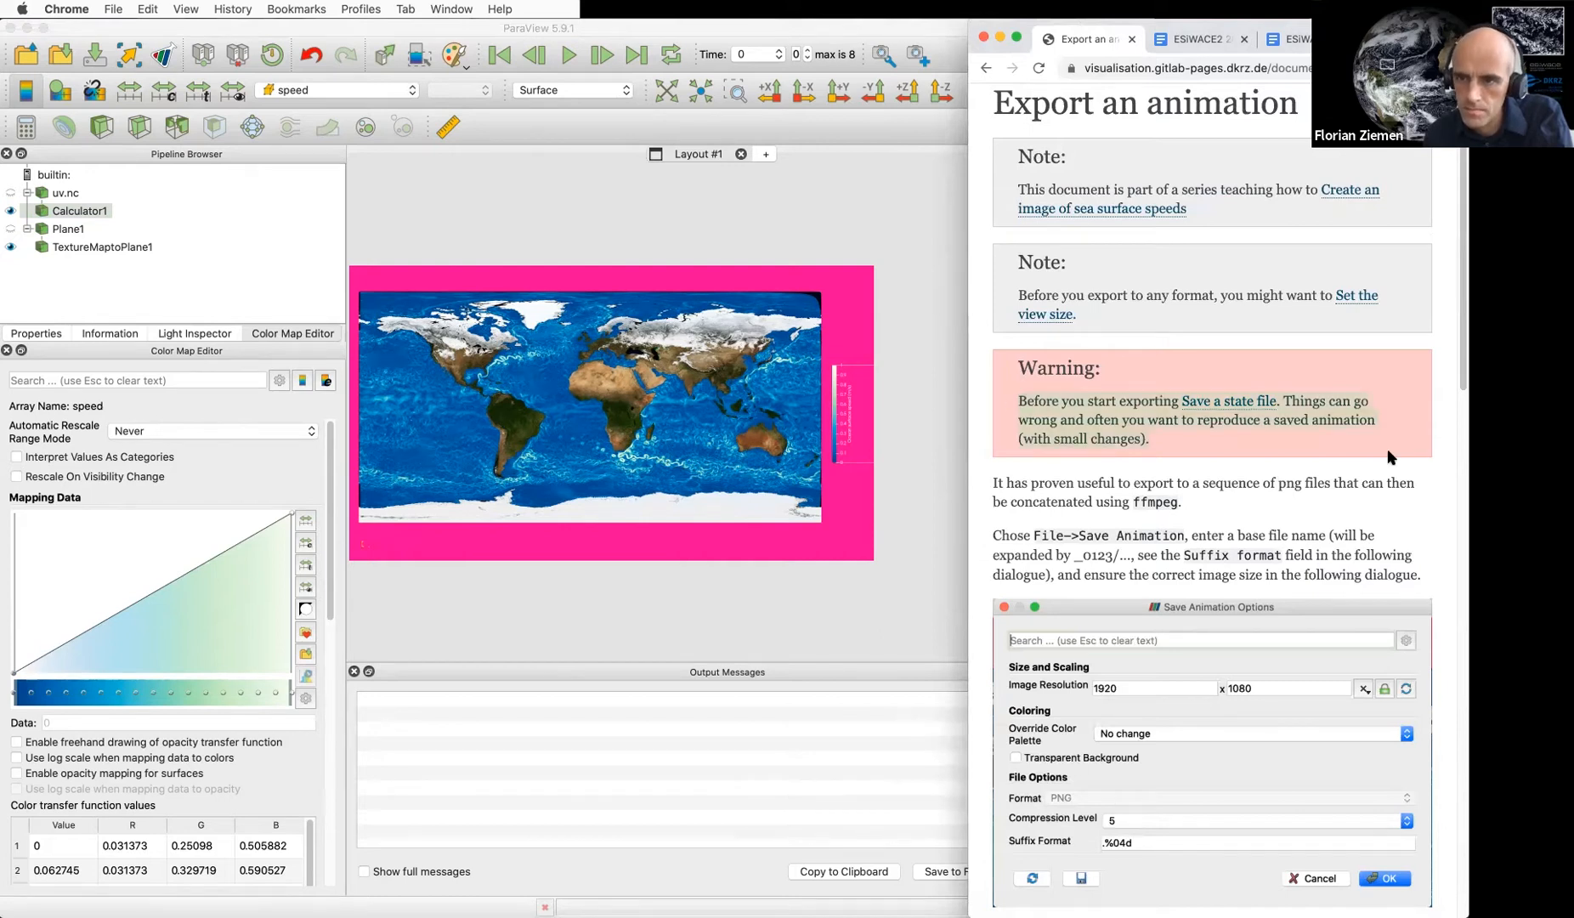
{"action": "left_click_drag", "start_coordinate": [1382, 456], "coordinate": [990, 384]}
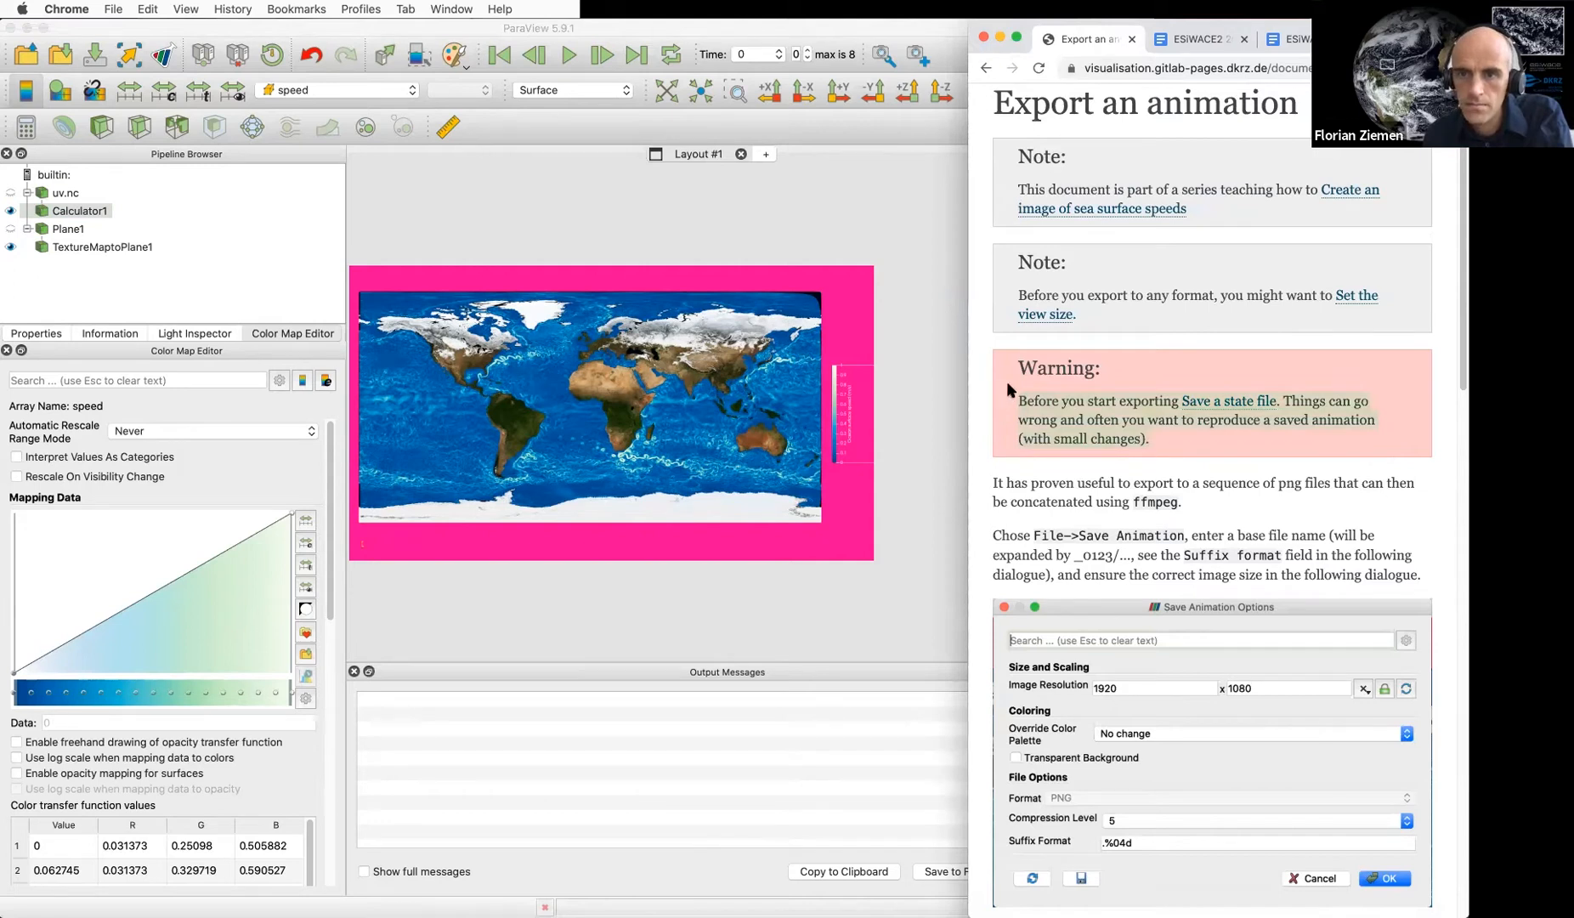
{"action": "left_click_drag", "start_coordinate": [1044, 402], "coordinate": [1043, 439]}
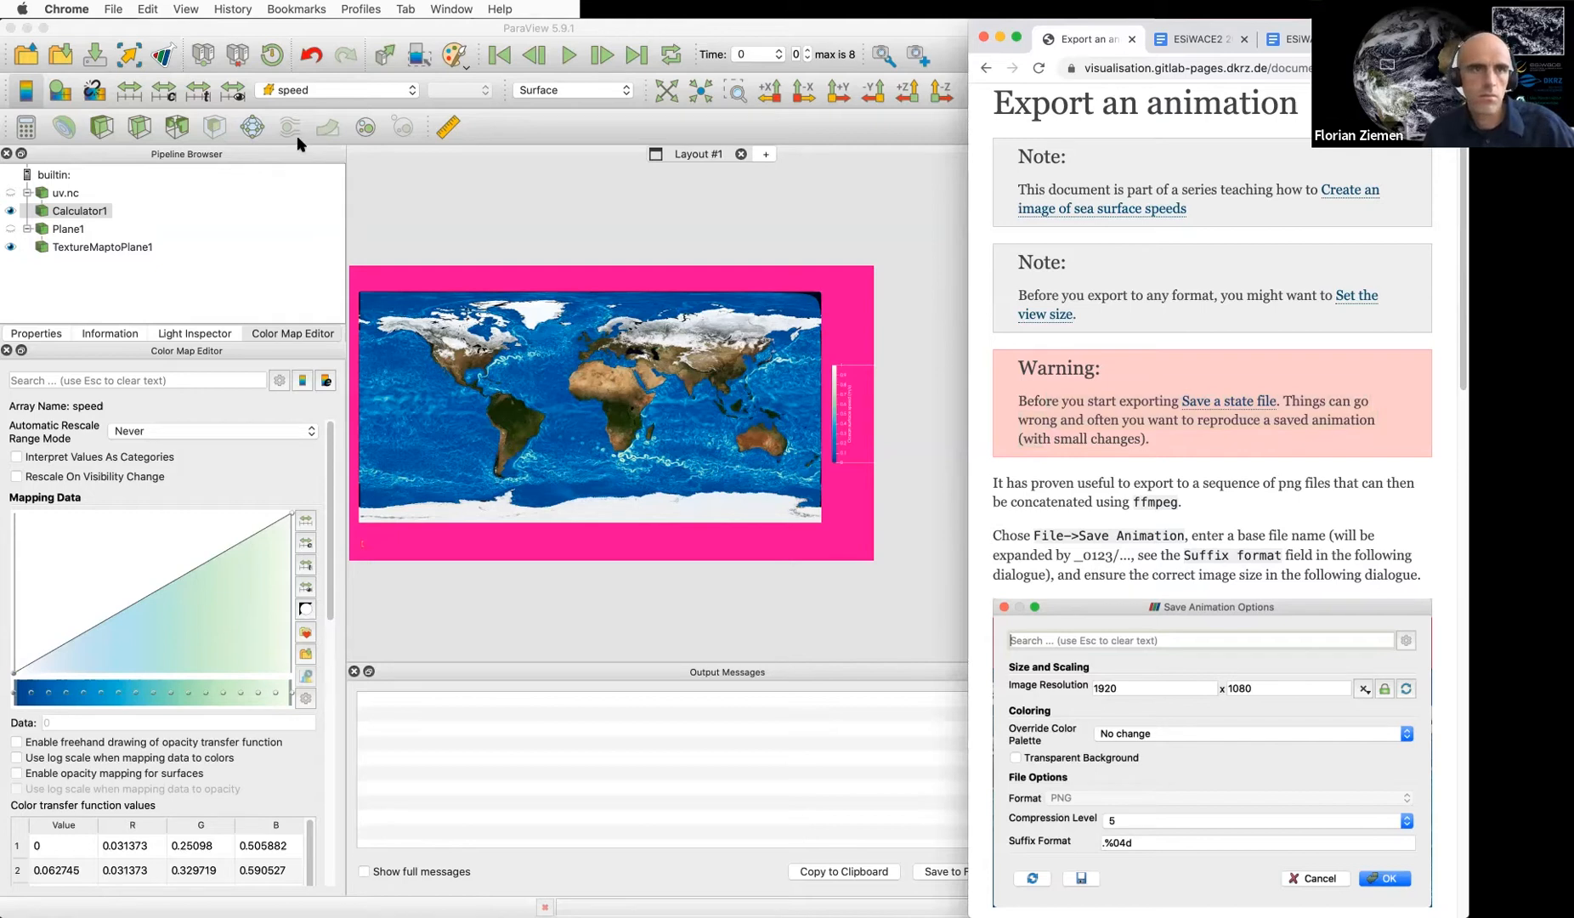
Switch to ParaView and save the session in the Session2 folder as the ParaView state file ocean-currents.pvsm
{"action": "key", "text": "super+Tab"}
{"action": "left_click", "coordinate": [120, 9]}
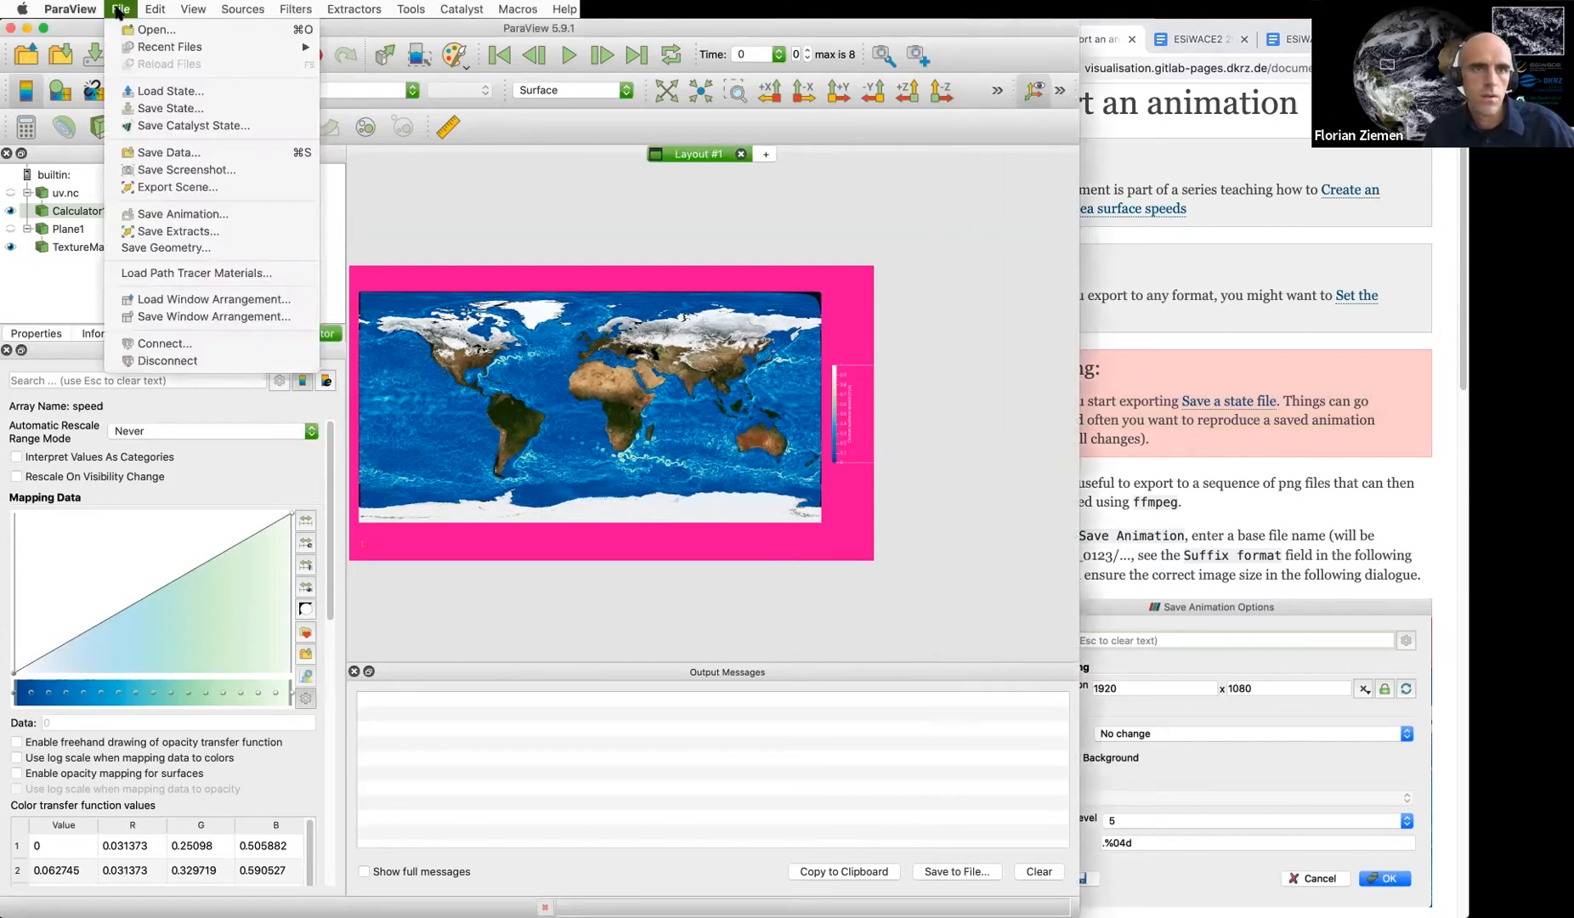
{"action": "left_click", "coordinate": [189, 109]}
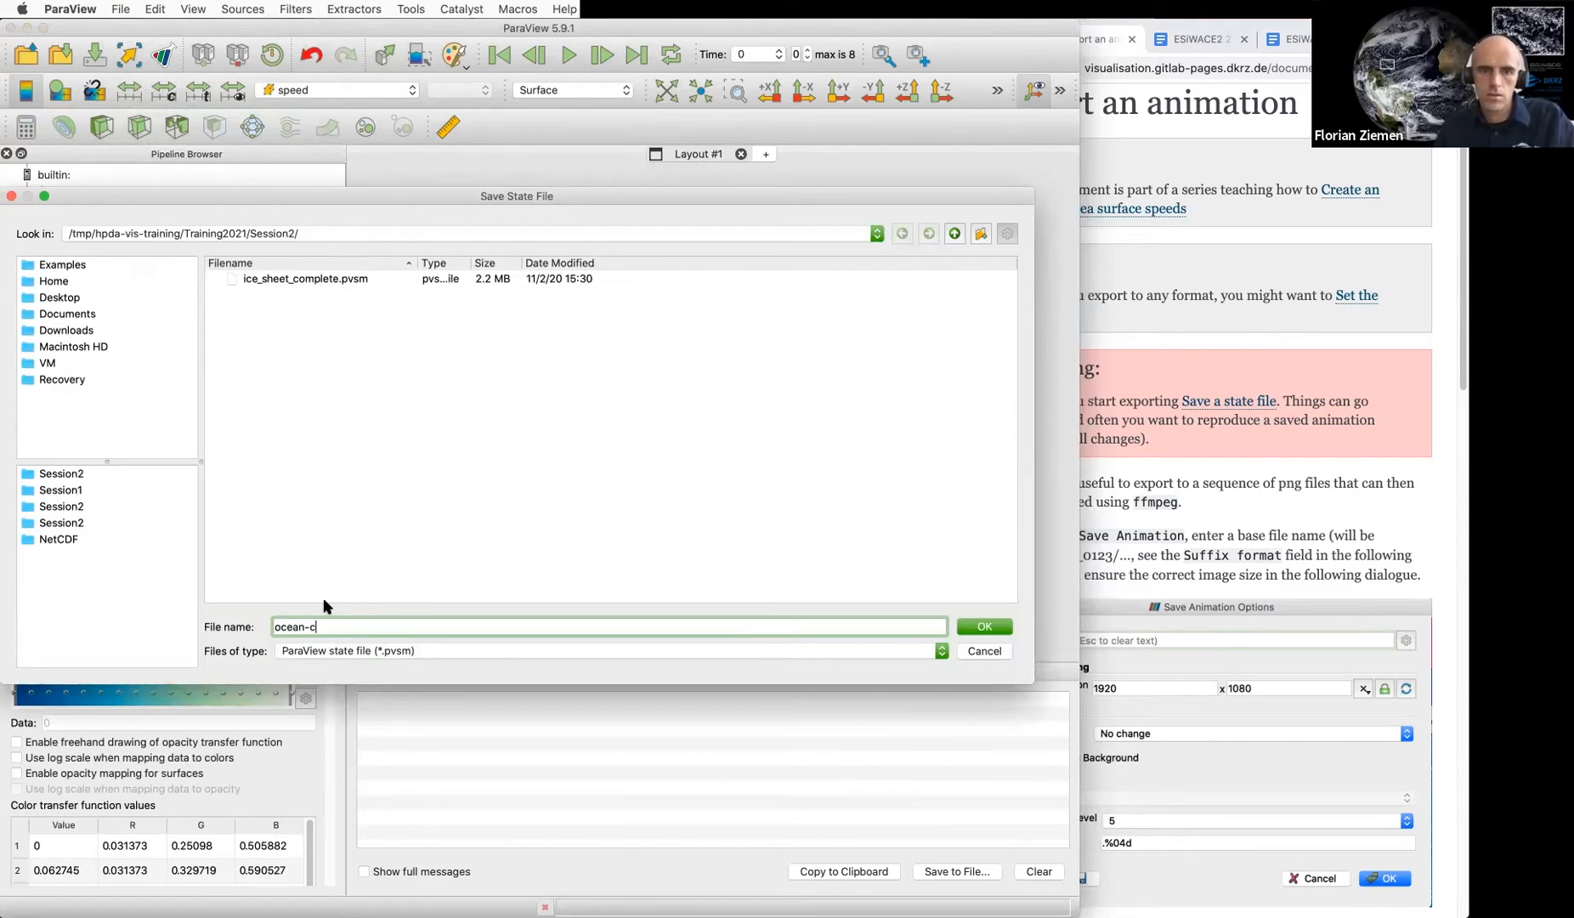
{"action": "type", "text": "ocean-currents.pvsm"}
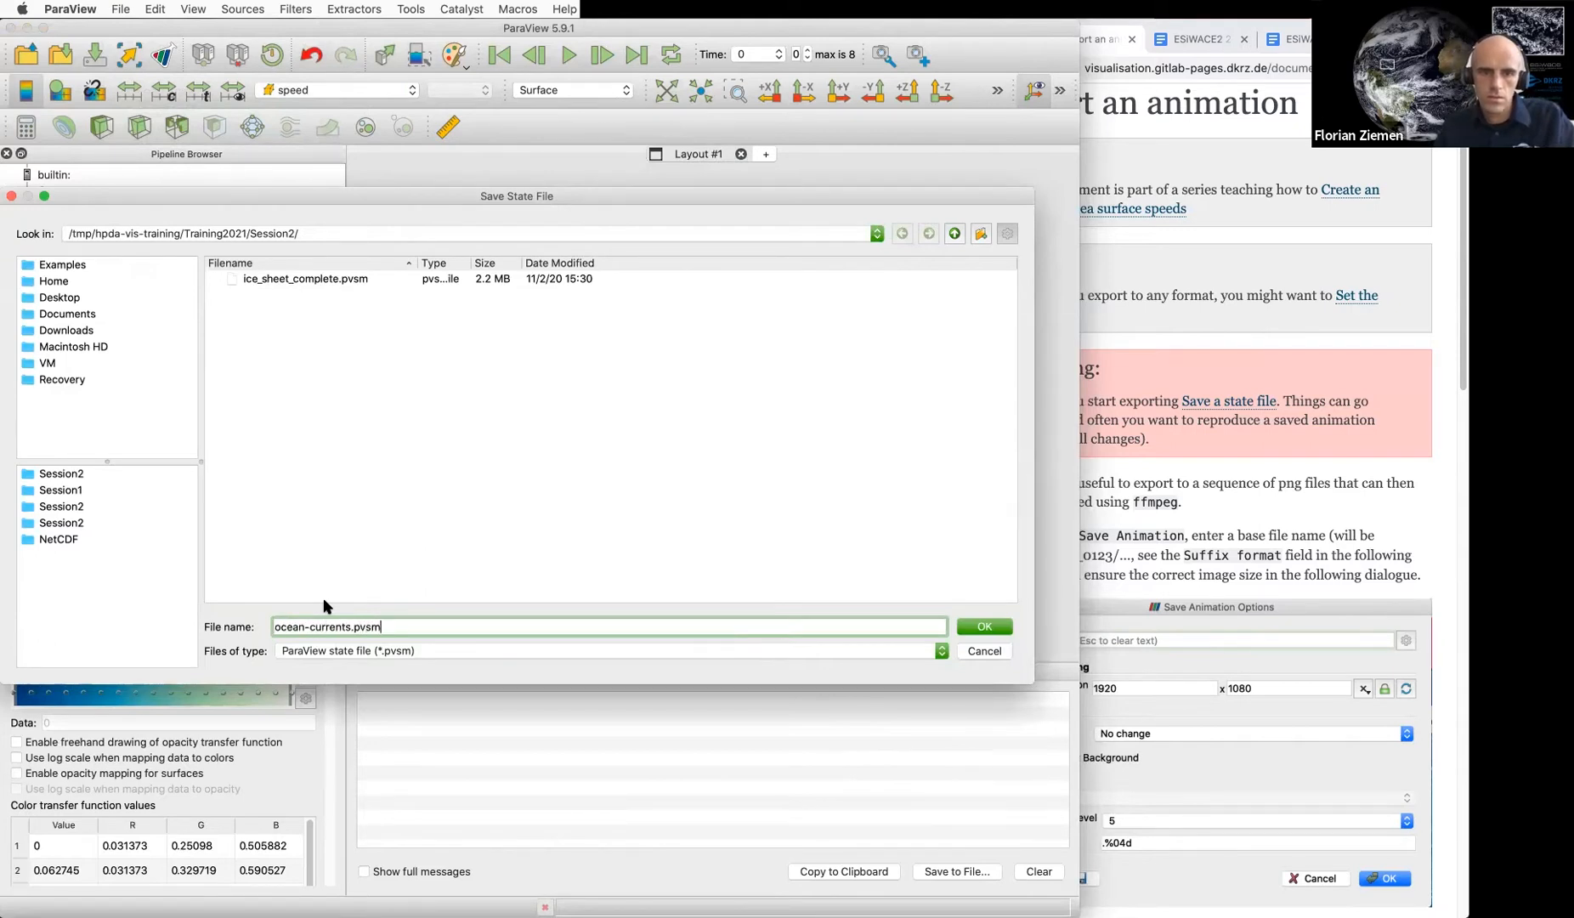
{"action": "left_click", "coordinate": [437, 647]}
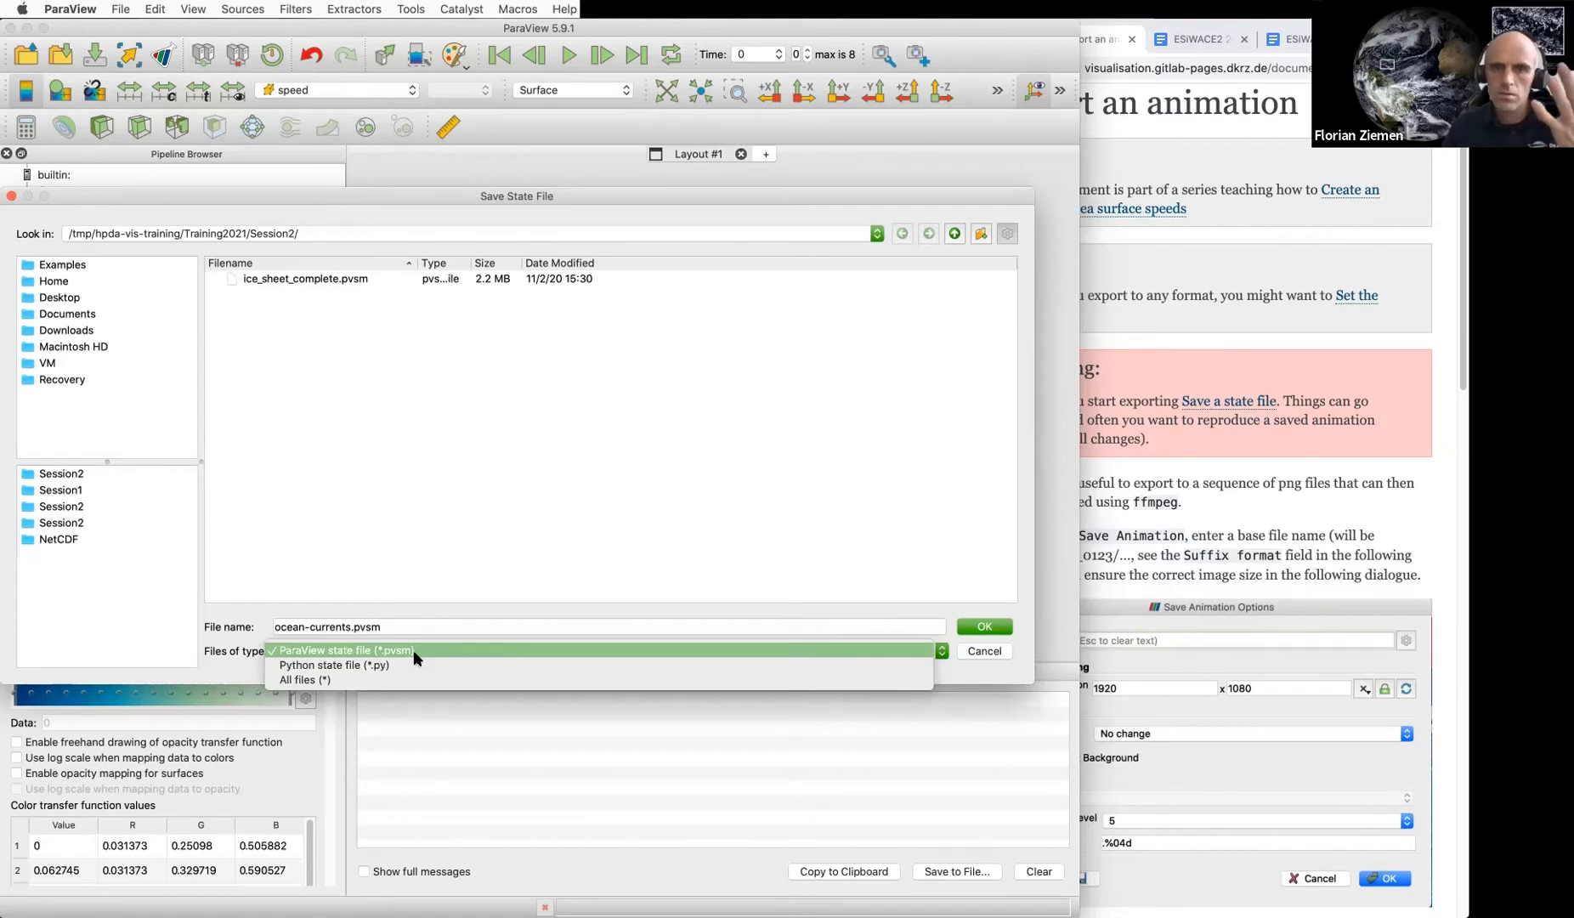
{"action": "left_click", "coordinate": [413, 650]}
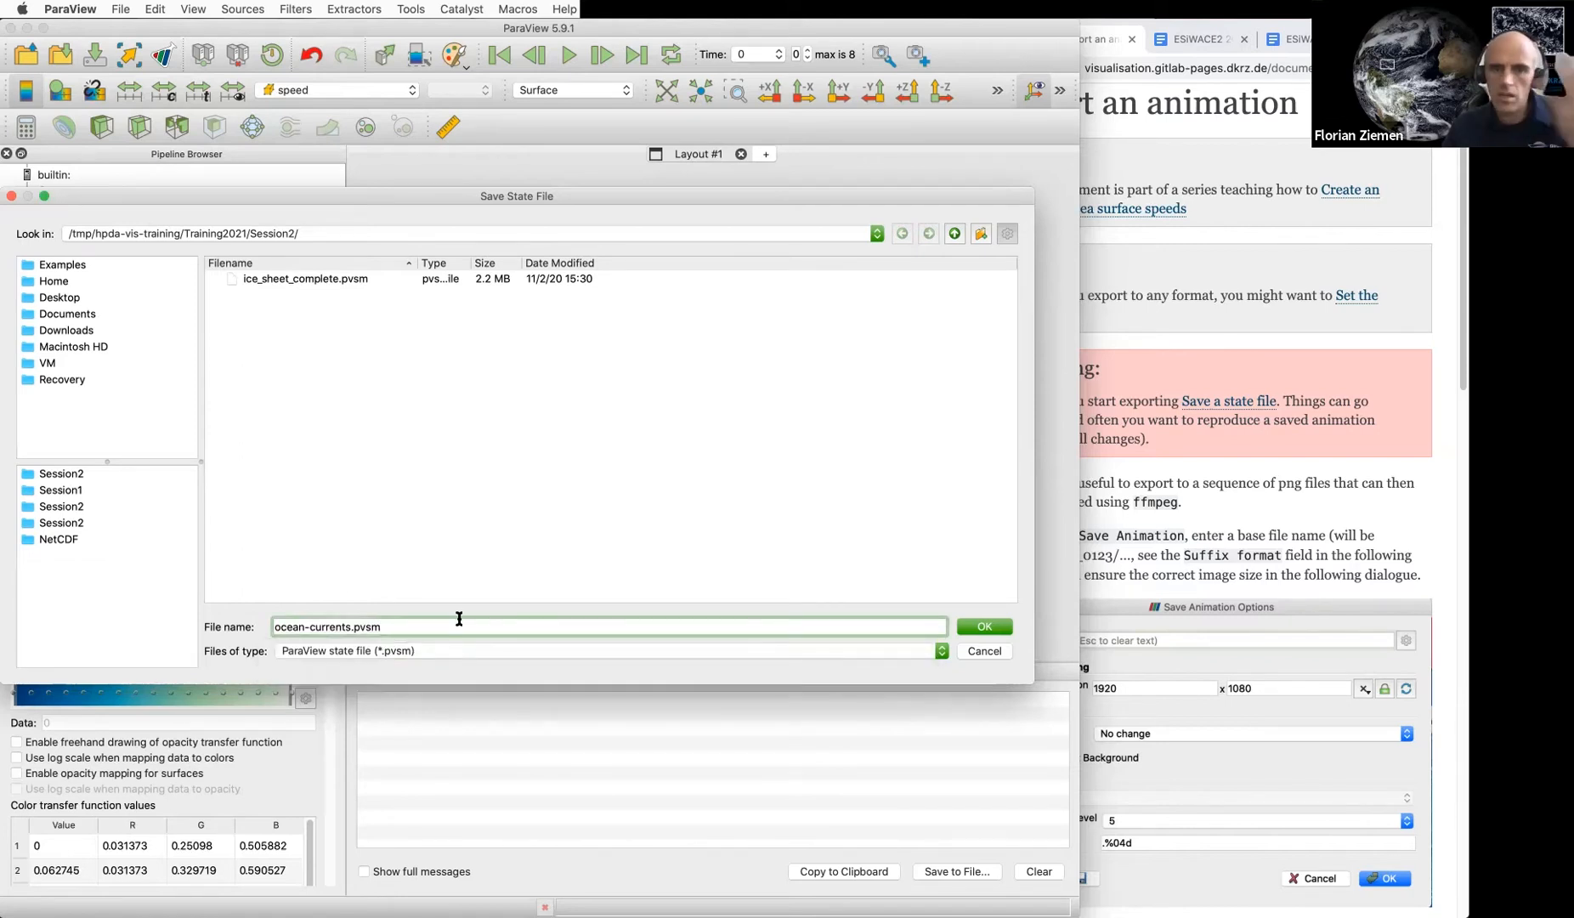
{"action": "left_click", "coordinate": [987, 628]}
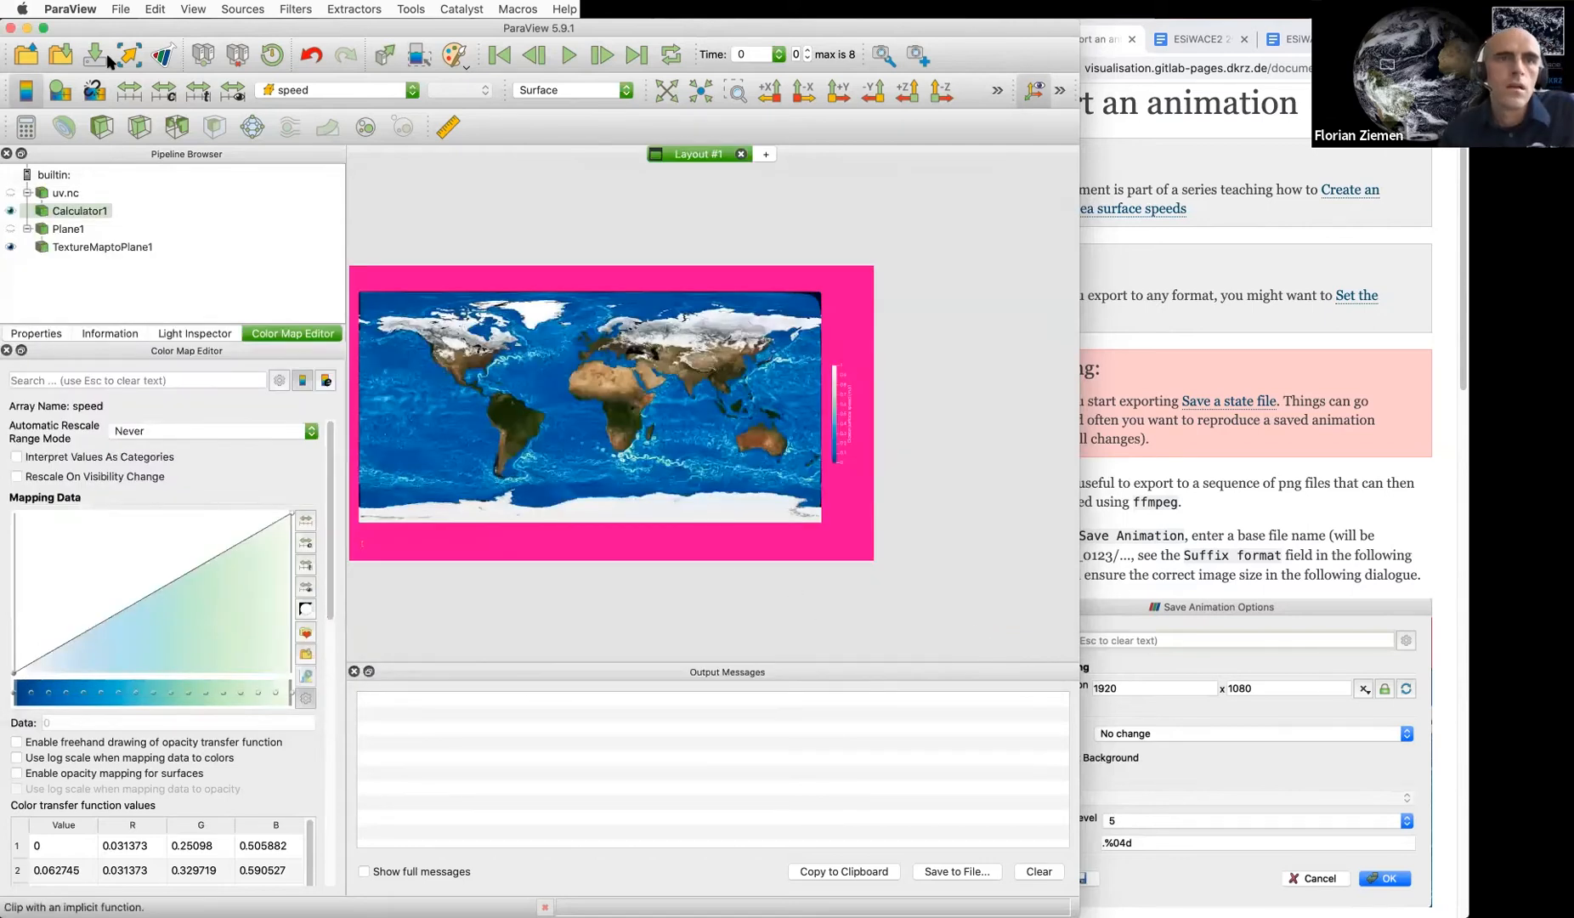
Save the animation as a PNG sequence with the base name "currents" at 1920 x 1080, compression level 5 and suffix format .%04d
{"action": "left_click", "coordinate": [121, 10]}
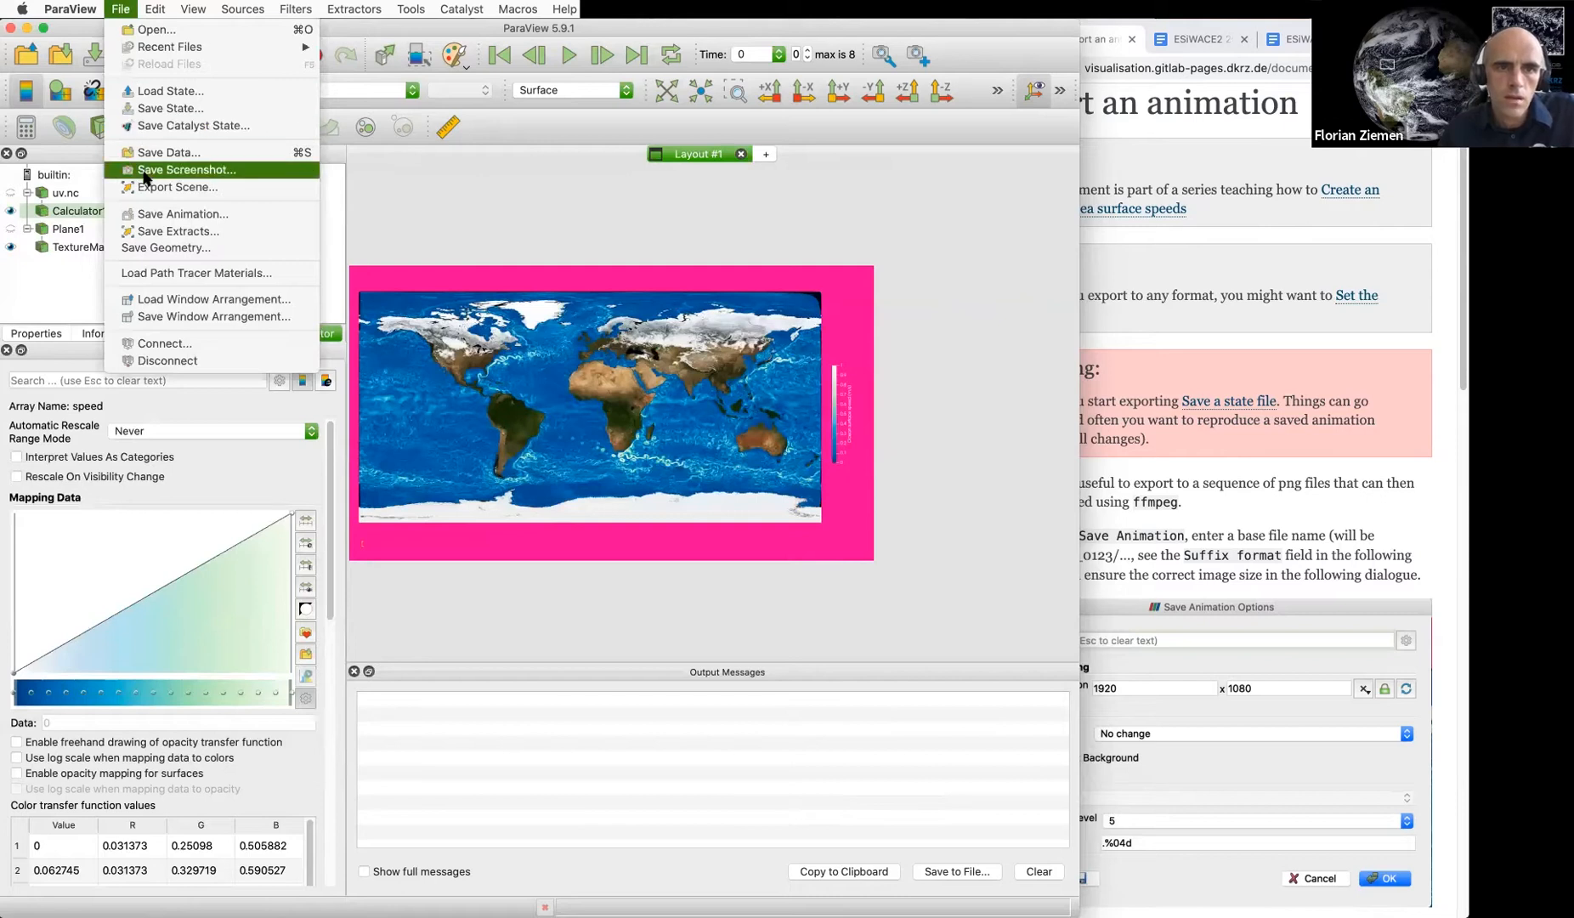
{"action": "left_click", "coordinate": [148, 218]}
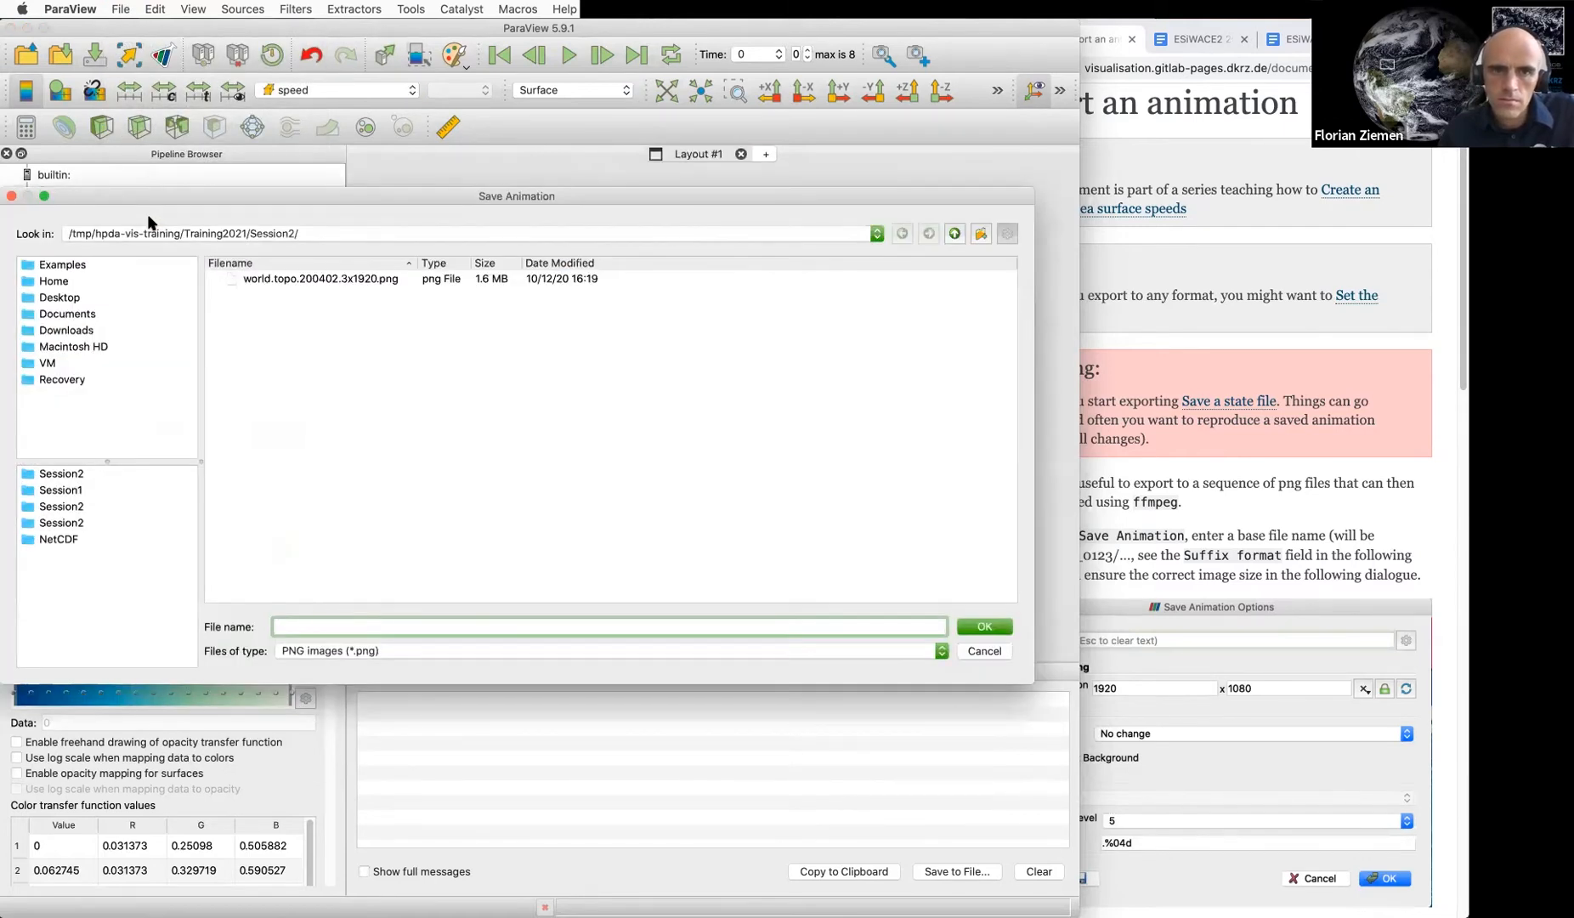
{"action": "type", "text": "currents"}
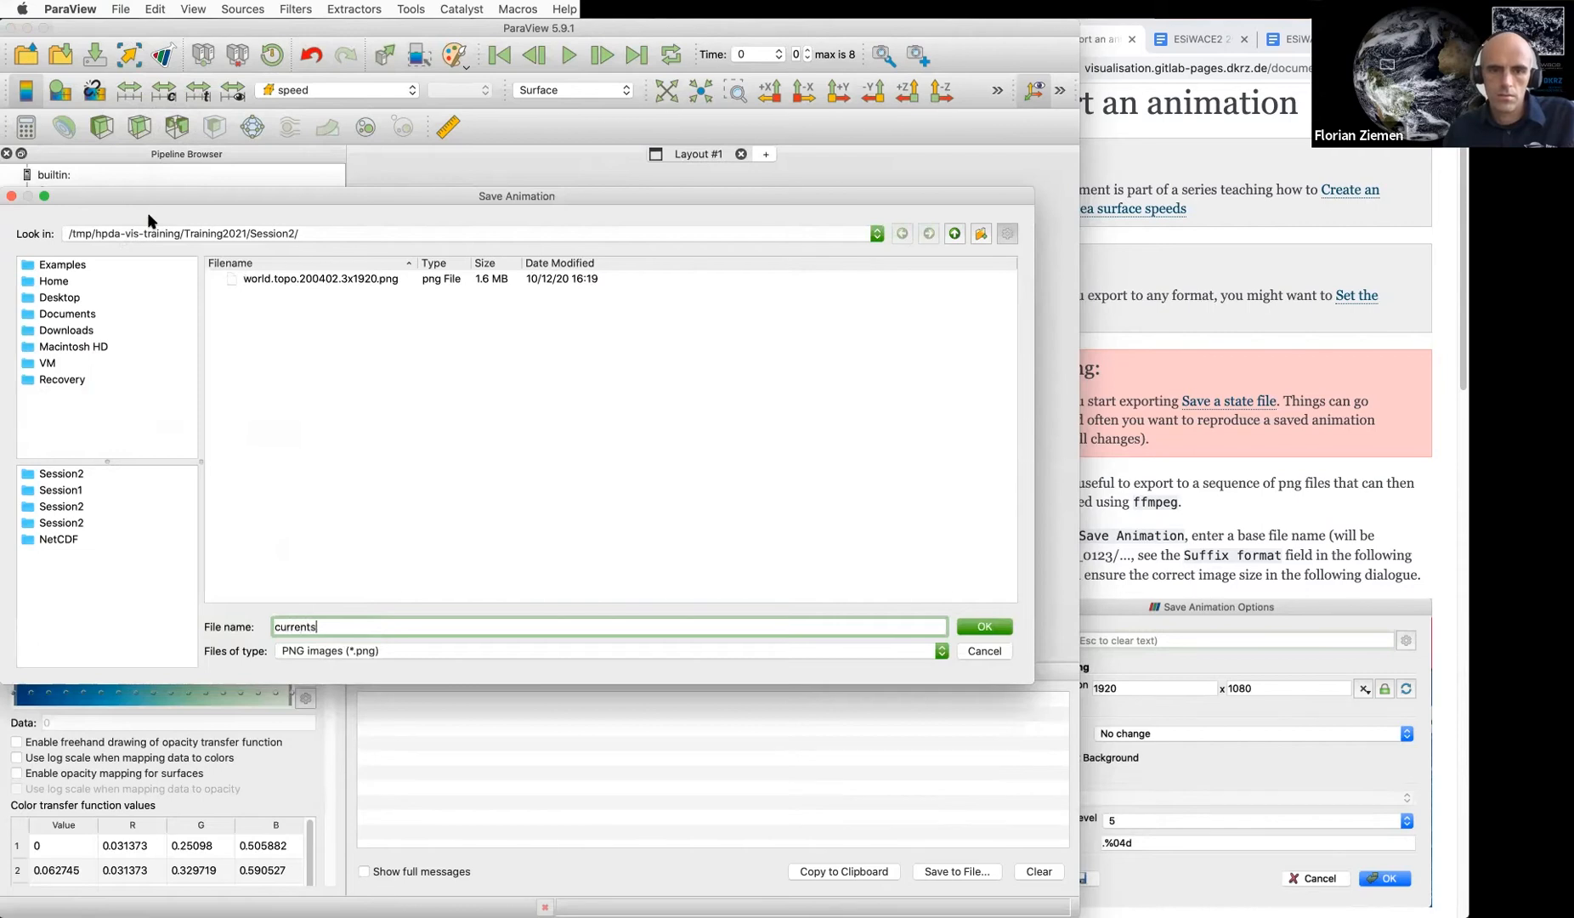
{"action": "key", "text": "Return"}
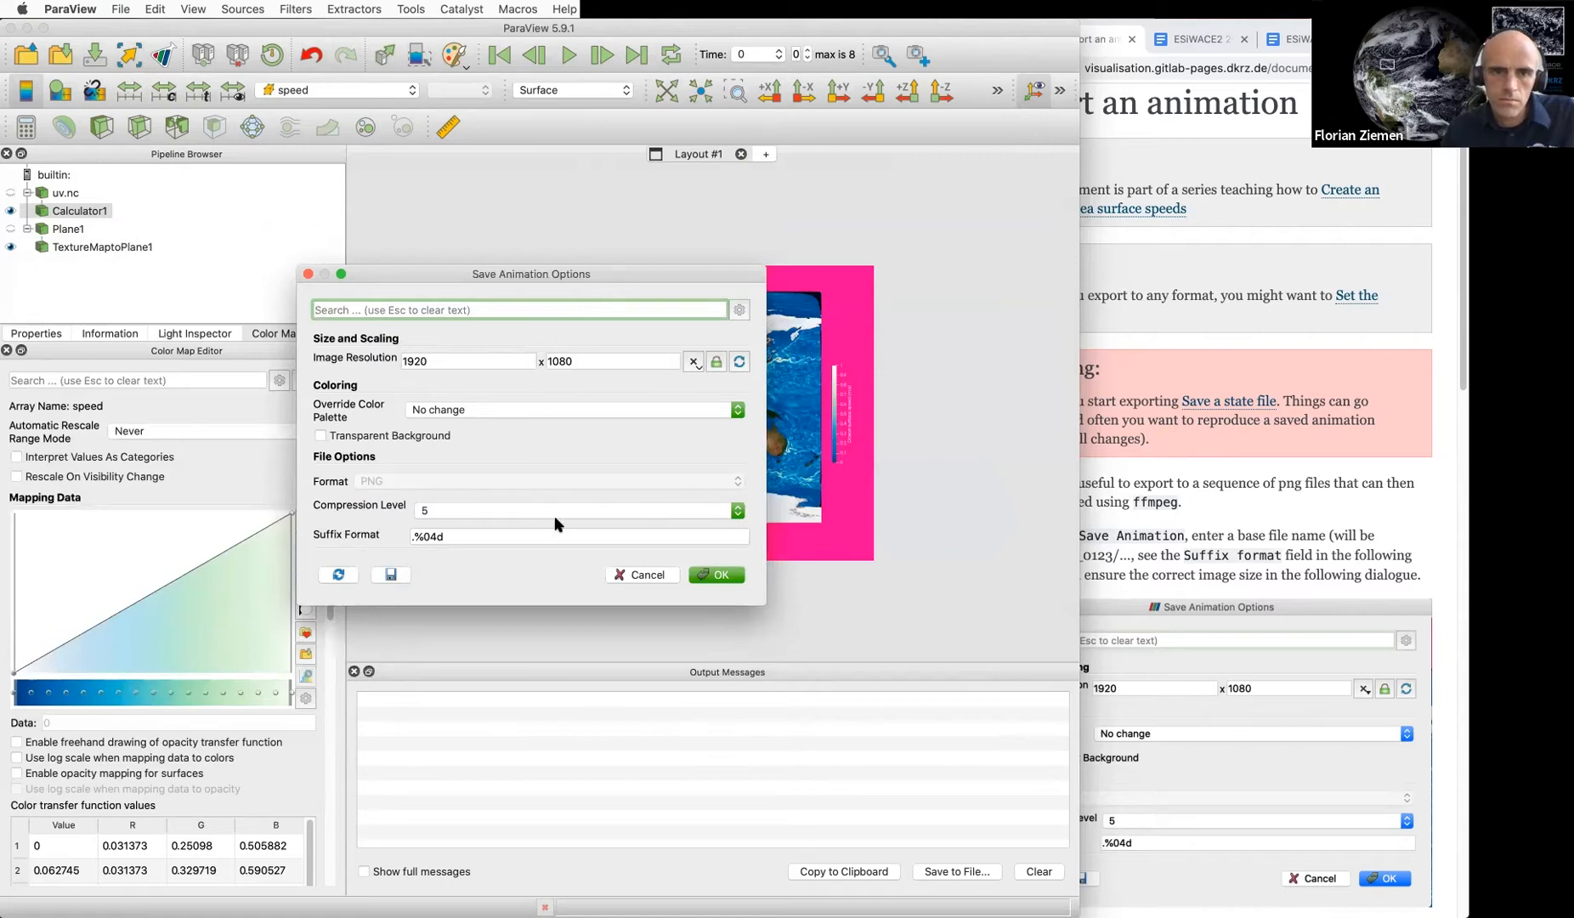
{"action": "left_click", "coordinate": [719, 575]}
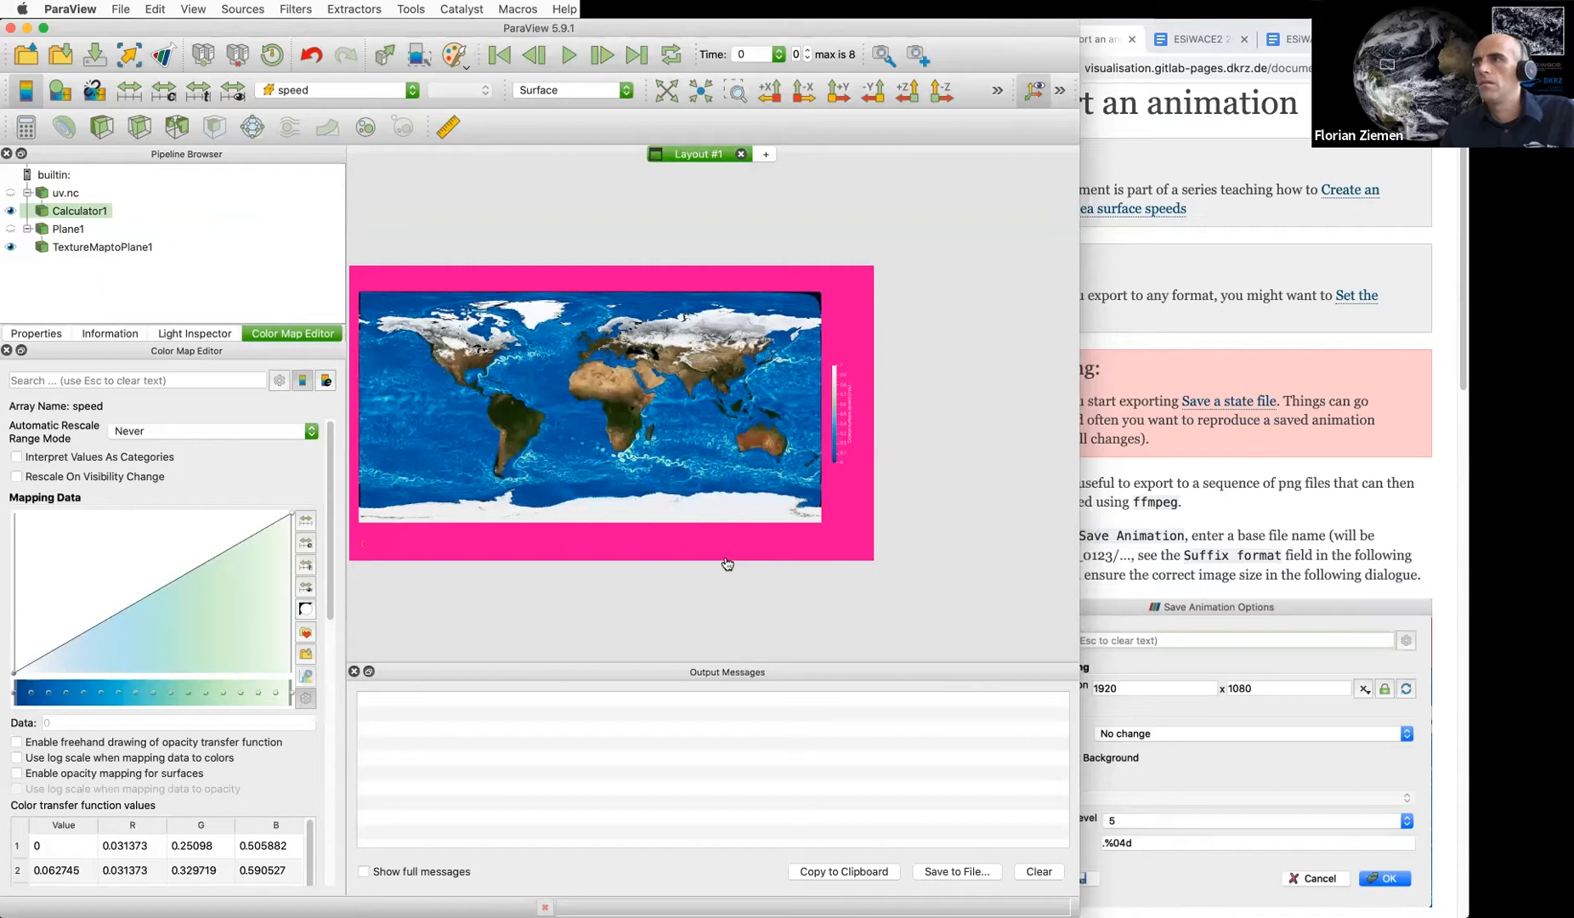
Read the guide's remaining export instructions about viewing the PNG sequence and converting it with ffmpeg
{"action": "key", "text": "super+Tab"}
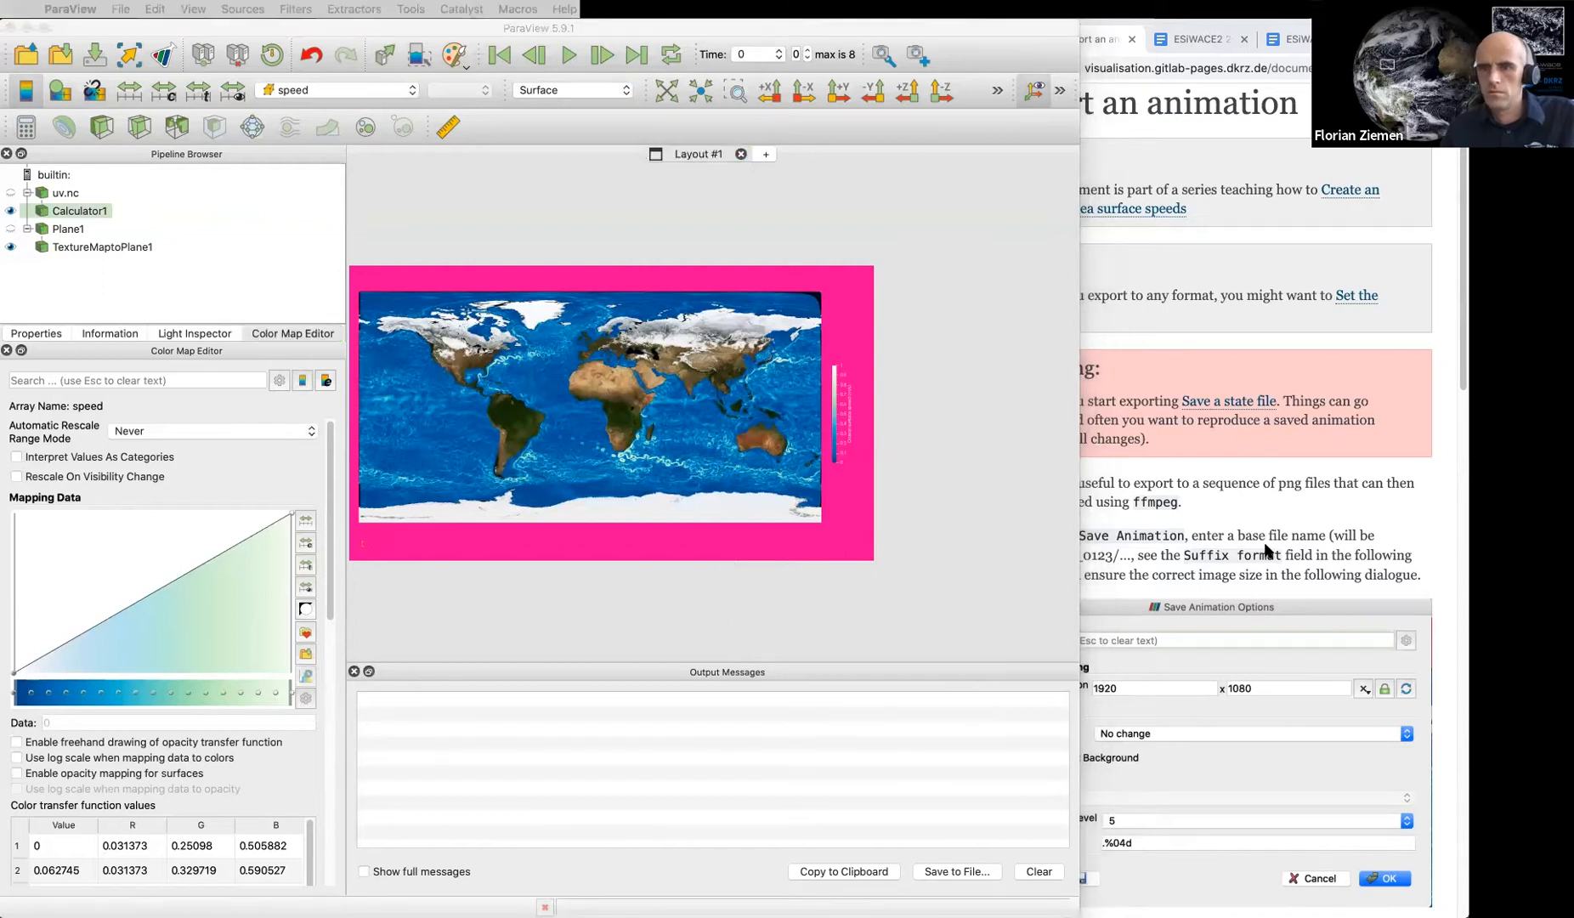
{"action": "scroll", "coordinate": [1264, 544], "scroll_direction": "down", "scroll_amount": 10}
{"action": "scroll", "coordinate": [1268, 559], "scroll_direction": "down", "scroll_amount": 4}
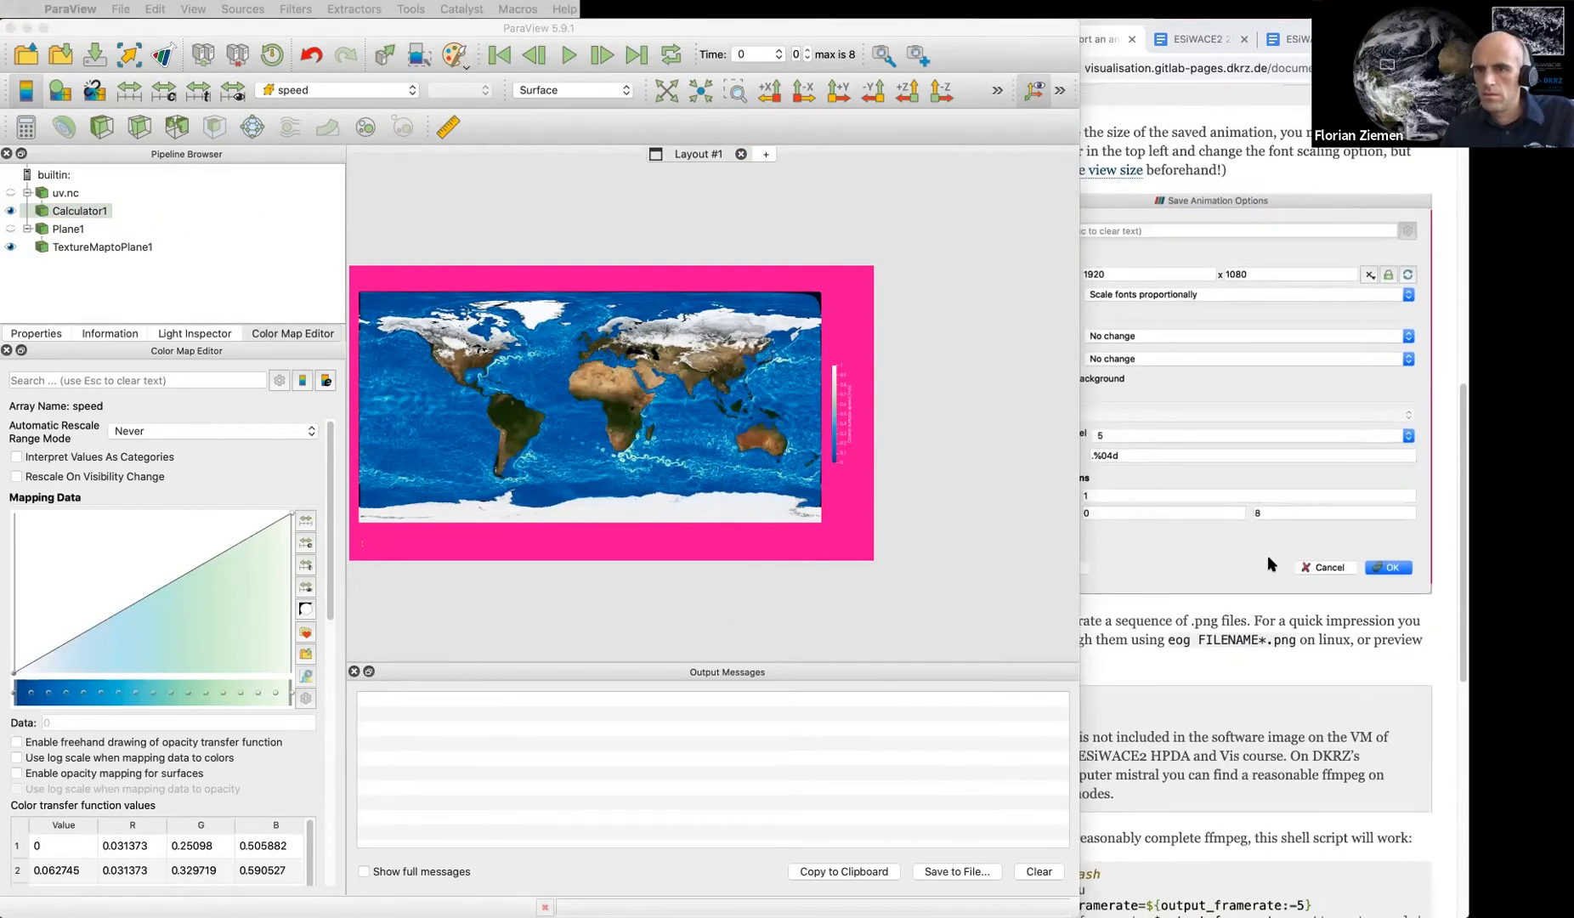
{"action": "scroll", "coordinate": [1256, 593], "scroll_direction": "down", "scroll_amount": 2}
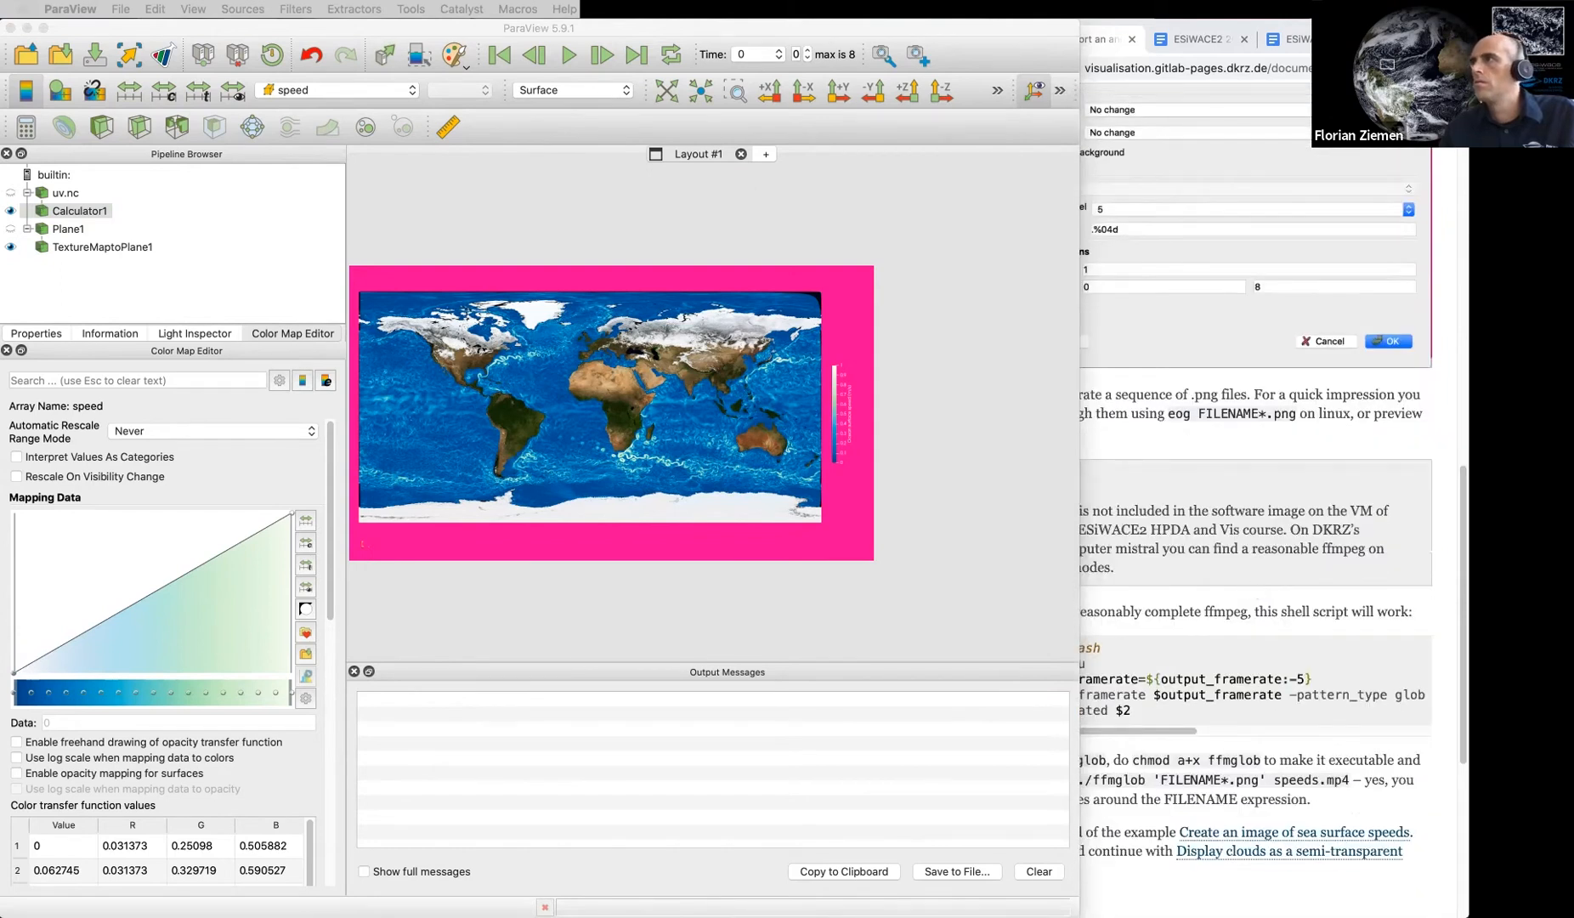
Switch to iTerm2, list the Session2 folder with ll, and open the exported frames with "open currents.000*.png"
{"action": "left_click_drag", "start_coordinate": [1467, 305], "coordinate": [340, 28]}
{"action": "type", "text": "ll"}
{"action": "key", "text": "Return"}
{"action": "type", "text": "open cur"}
{"action": "key", "text": "Tab"}
{"action": "type", "text": "*.png"}
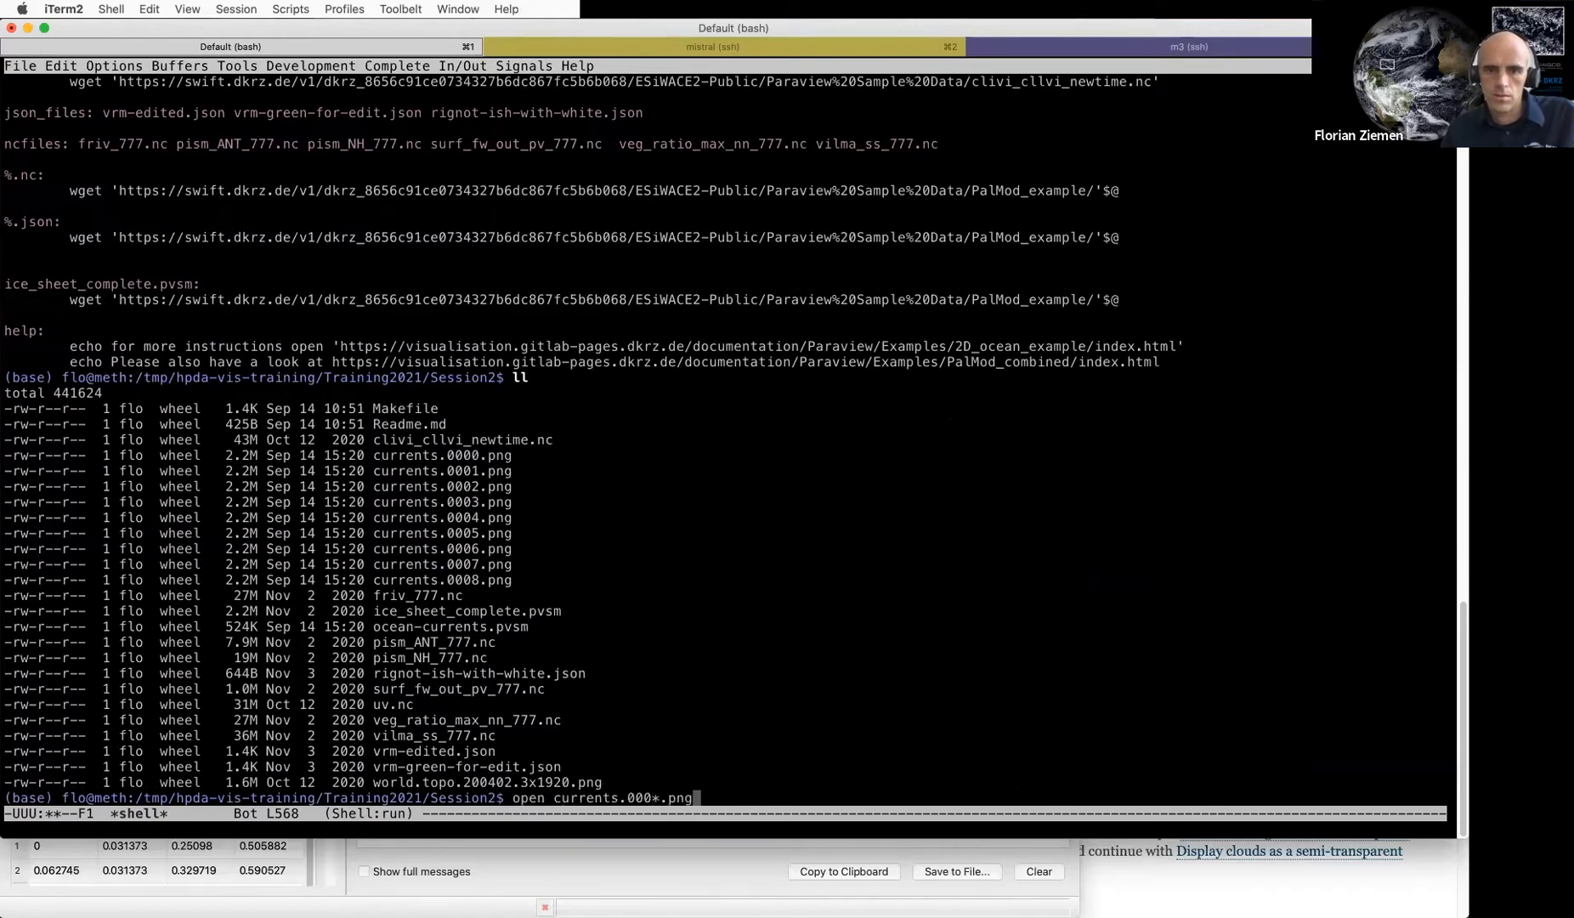
{"action": "key", "text": "Return"}
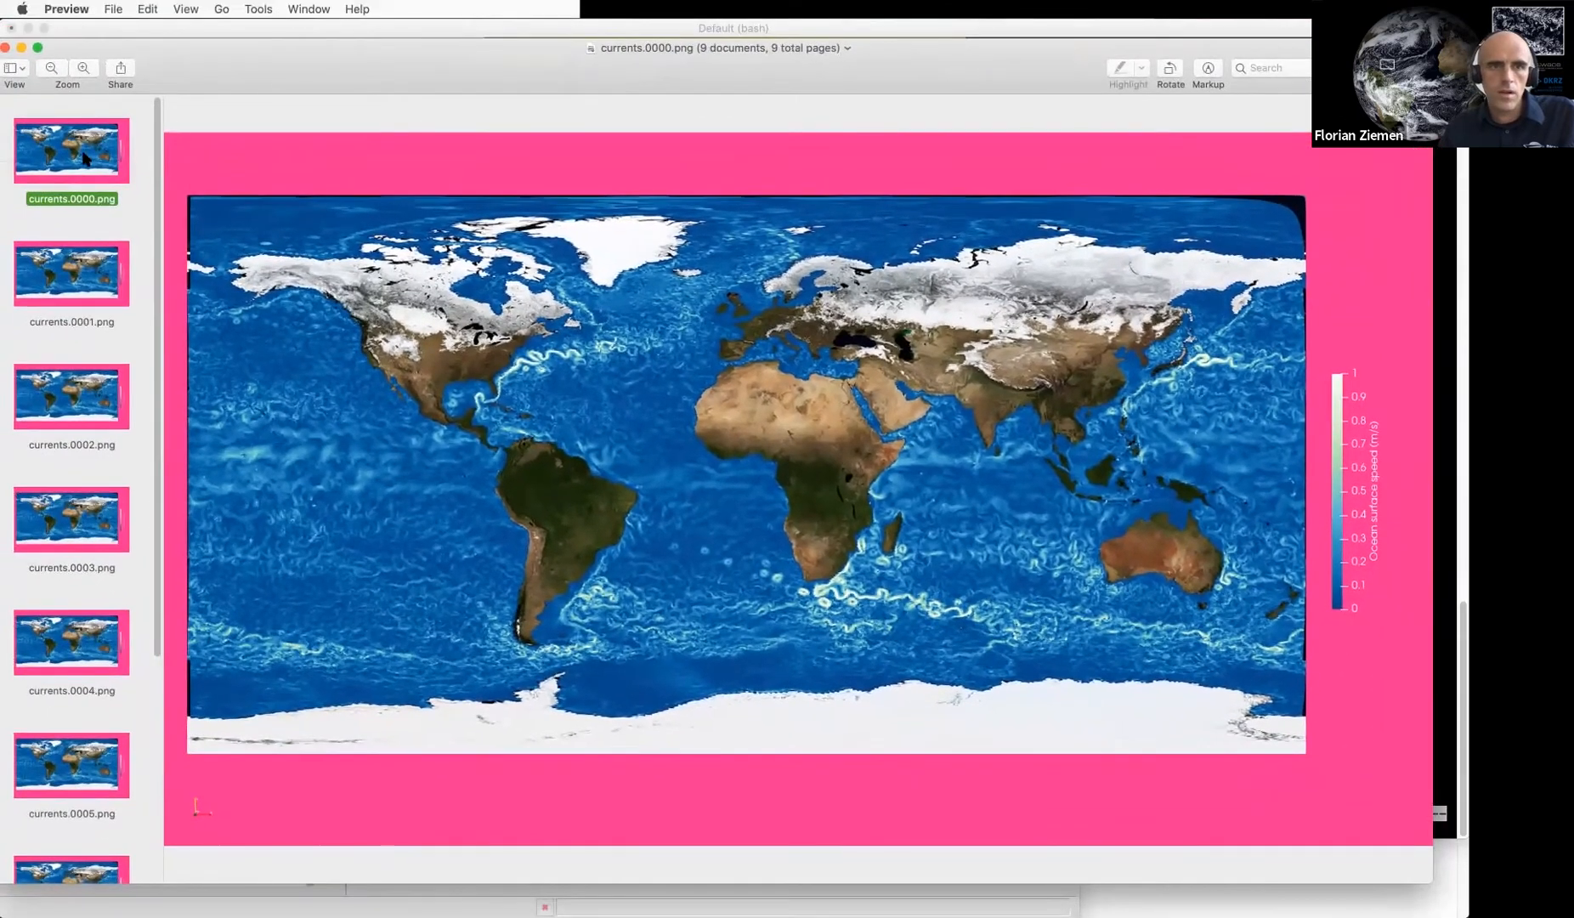
Step forward and back through the exported frames currents.0000.png to currents.0008.png twice in Preview, and close its window
{"action": "key", "text": "Down"}
{"action": "key", "text": "Down"}
{"action": "key", "text": "Down"}
{"action": "key", "text": "Down"}
{"action": "key", "text": "Down"}
{"action": "key", "text": "Down"}
{"action": "key", "text": "Down"}
{"action": "key", "text": "Down"}
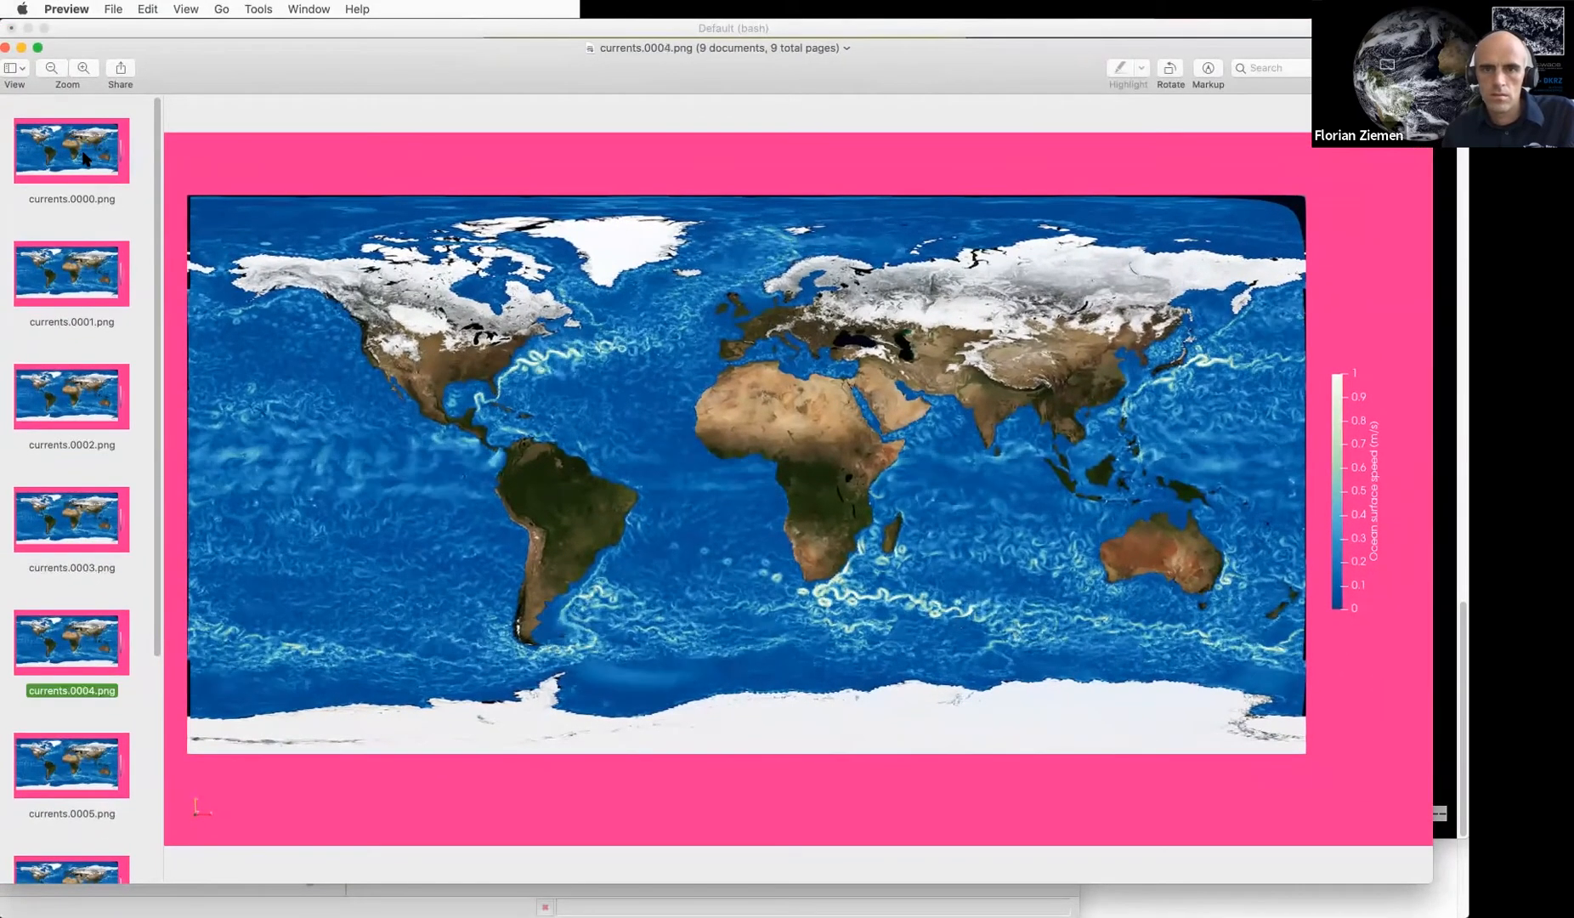
{"action": "key", "text": "Up"}
{"action": "key", "text": "Up"}
{"action": "key", "text": "Up"}
{"action": "key", "text": "Up"}
{"action": "key", "text": "Up"}
{"action": "key", "text": "Up"}
{"action": "key", "text": "Up"}
{"action": "key", "text": "Up"}
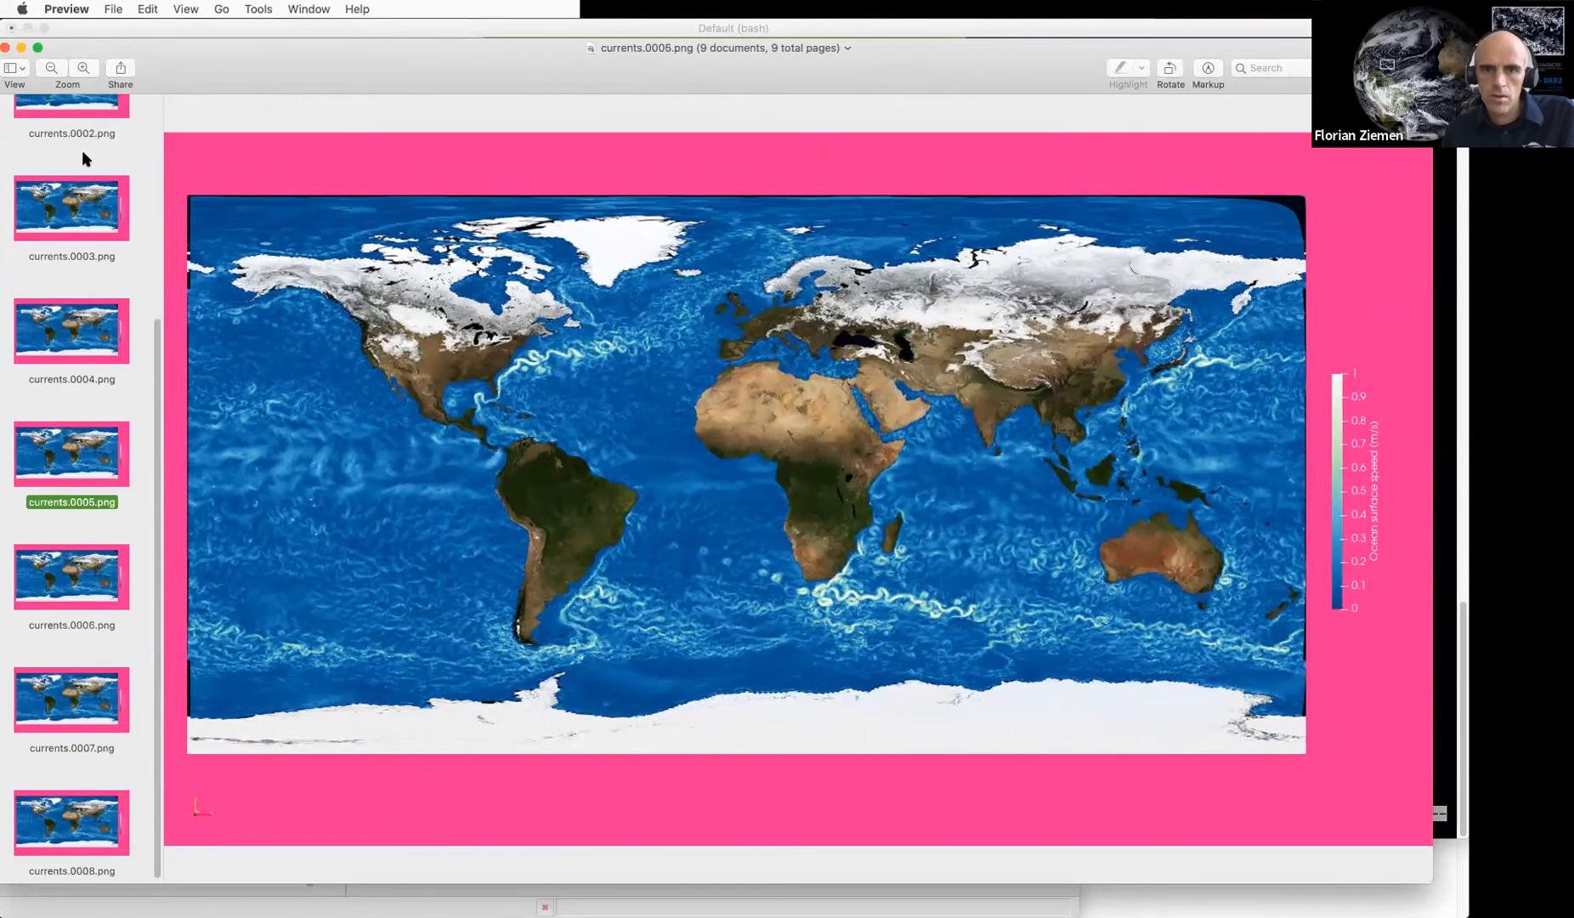
{"action": "key", "text": "Down"}
{"action": "key", "text": "Down"}
{"action": "key", "text": "Down"}
{"action": "key", "text": "Down"}
{"action": "key", "text": "Down"}
{"action": "key", "text": "Down"}
{"action": "key", "text": "Down"}
{"action": "key", "text": "Down"}
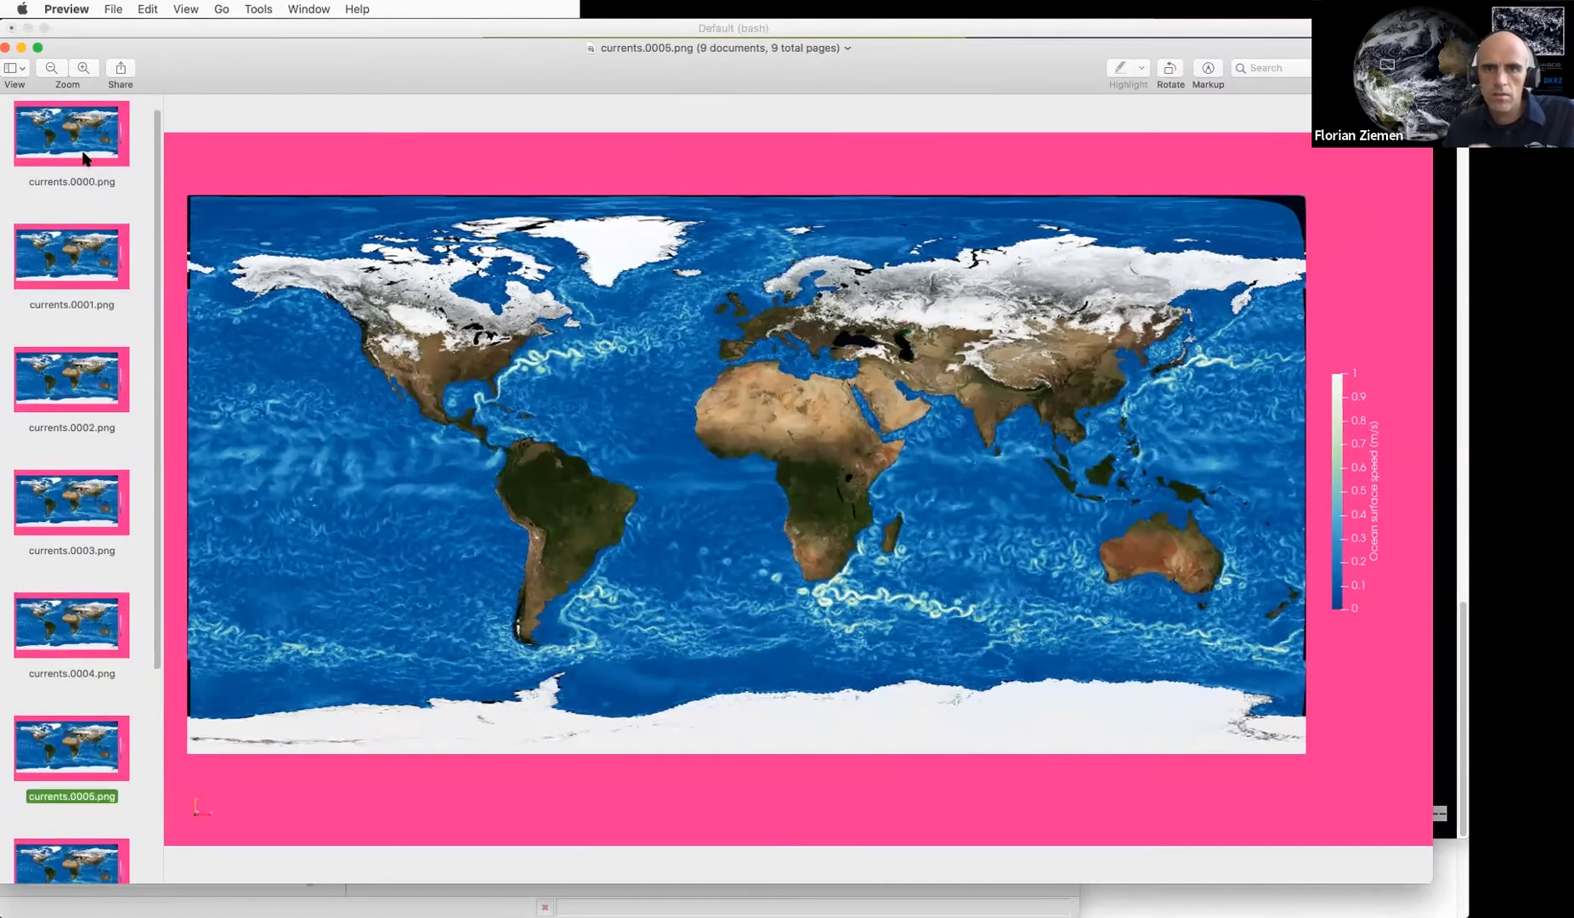
{"action": "key", "text": "Up"}
{"action": "key", "text": "Up"}
{"action": "key", "text": "Up"}
{"action": "key", "text": "Up"}
{"action": "key", "text": "Up"}
{"action": "key", "text": "Up"}
{"action": "key", "text": "Up"}
{"action": "key", "text": "Up"}
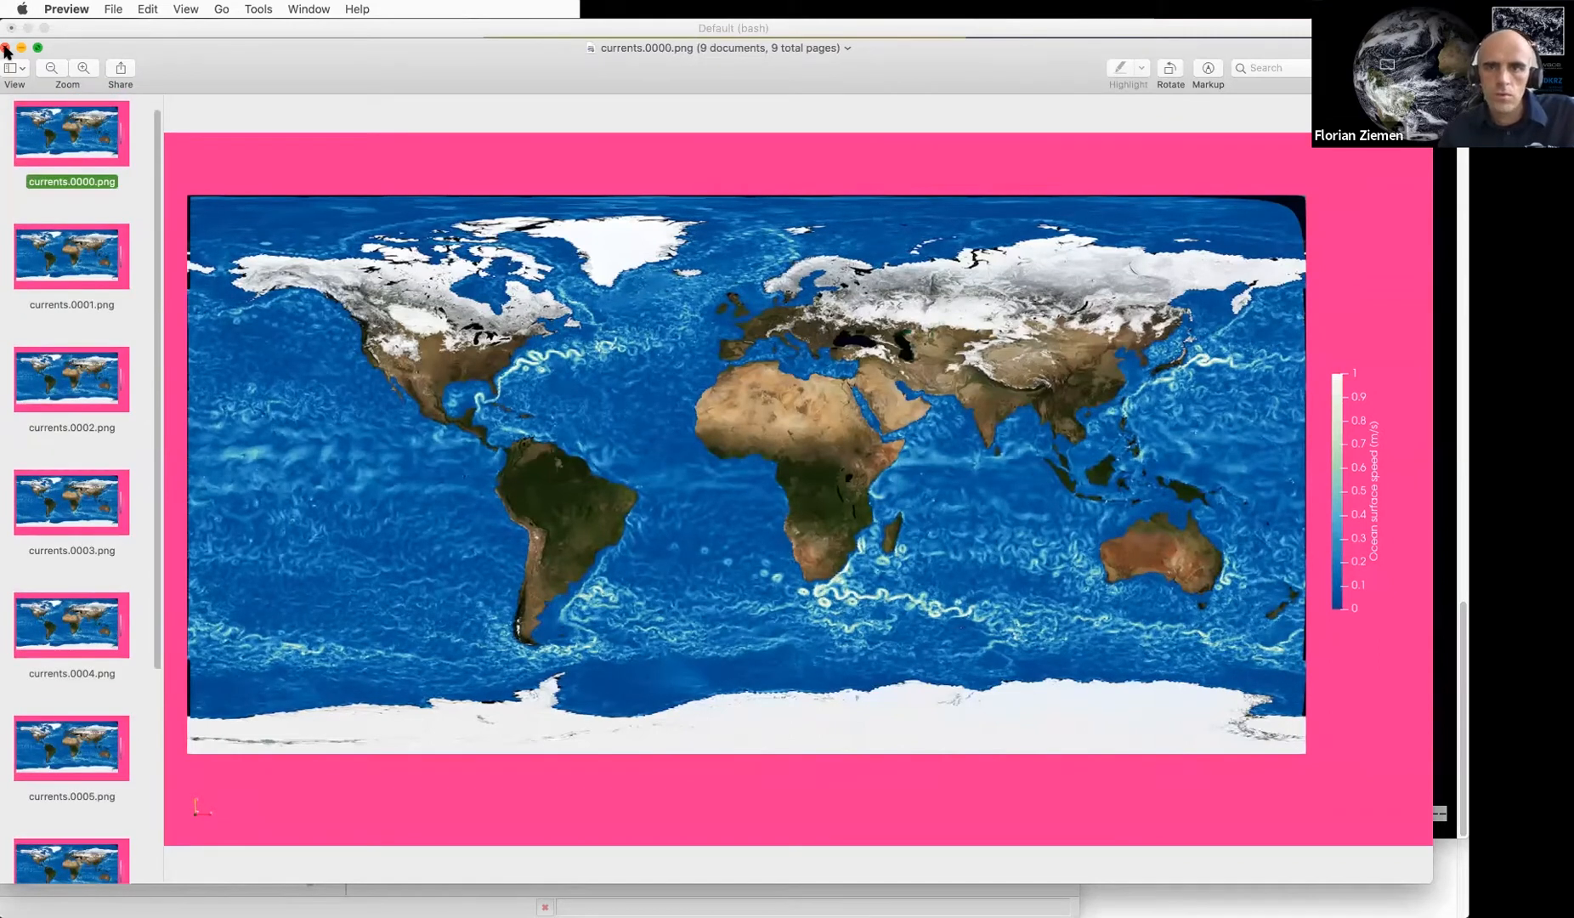
{"action": "left_click", "coordinate": [5, 47]}
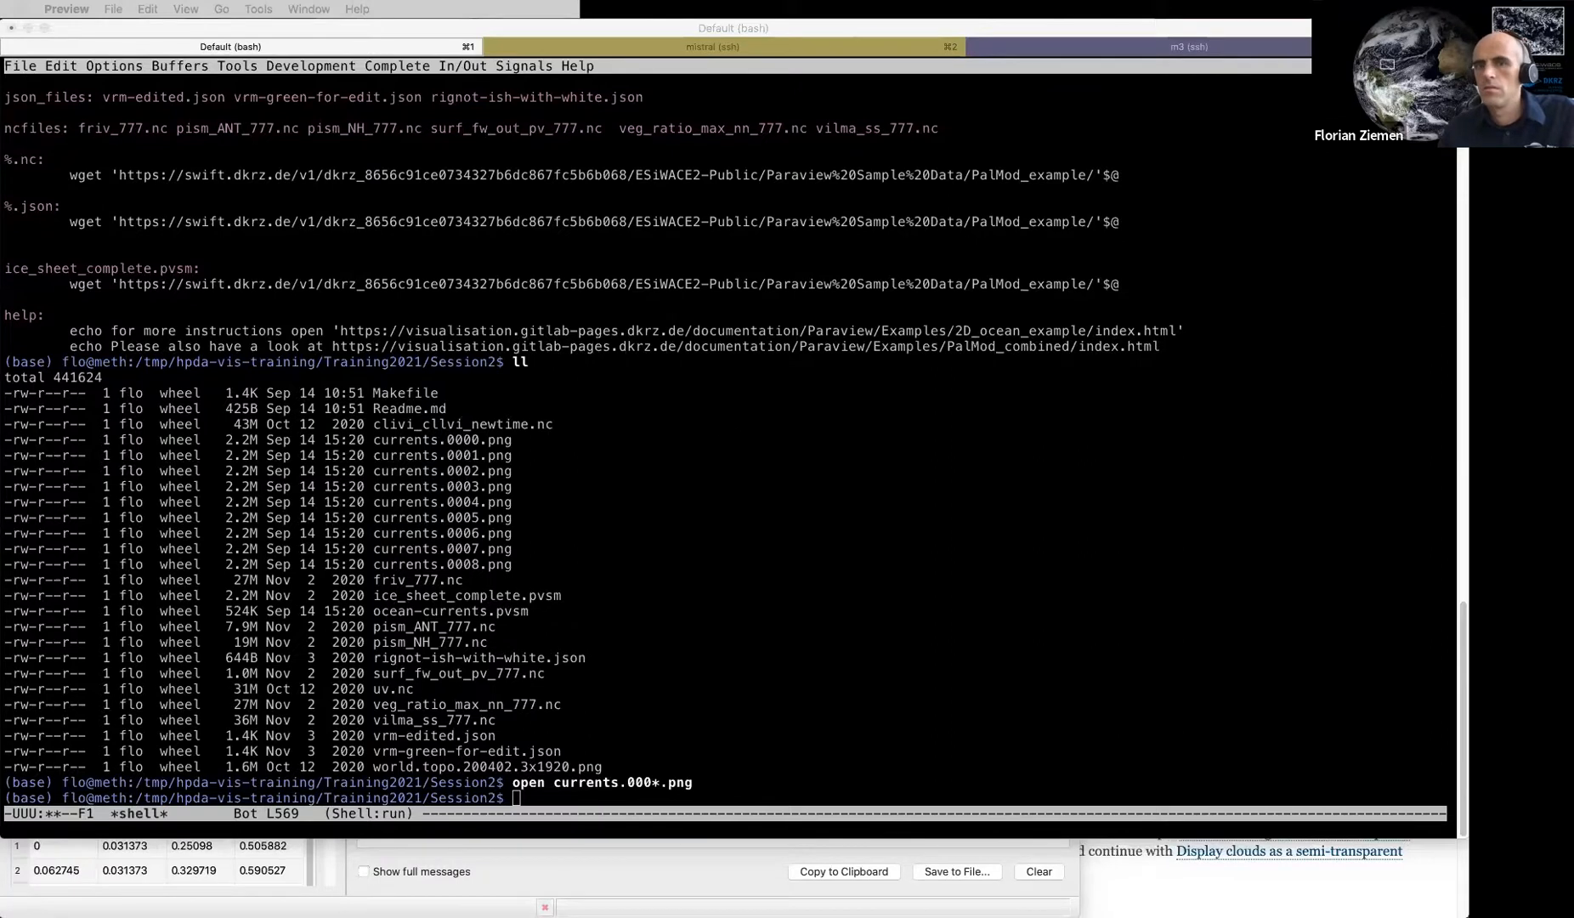
Return to the guide in Chrome and examine its ffmpeg shell script for turning the PNG frames into a video
{"action": "left_click", "coordinate": [1302, 899]}
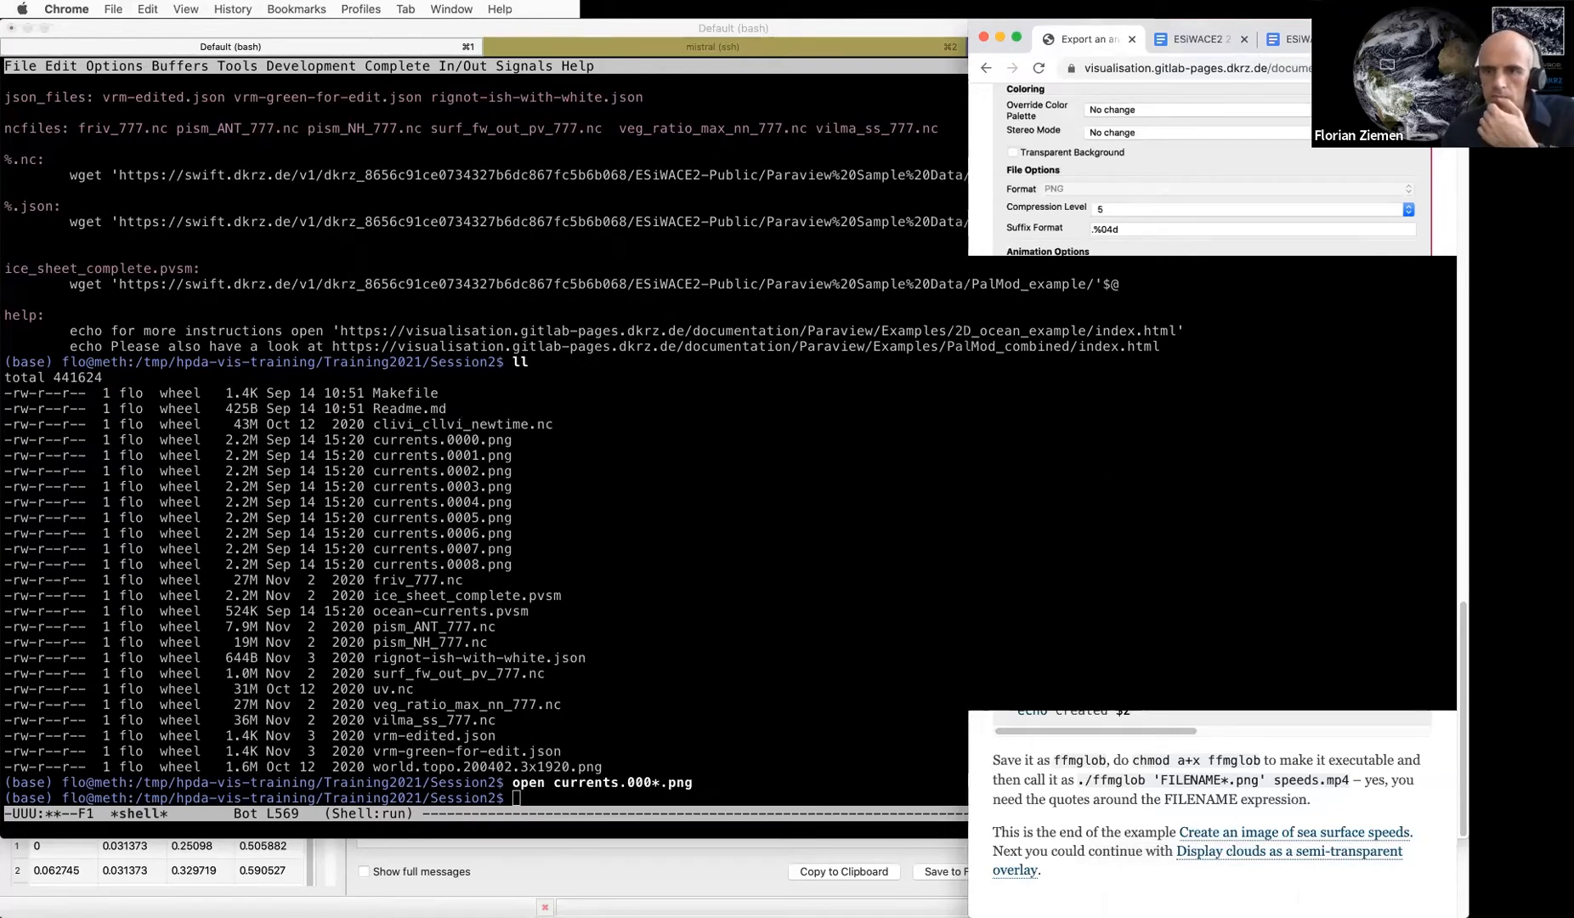
{"action": "scroll", "coordinate": [1177, 542], "scroll_direction": "down", "scroll_amount": 1}
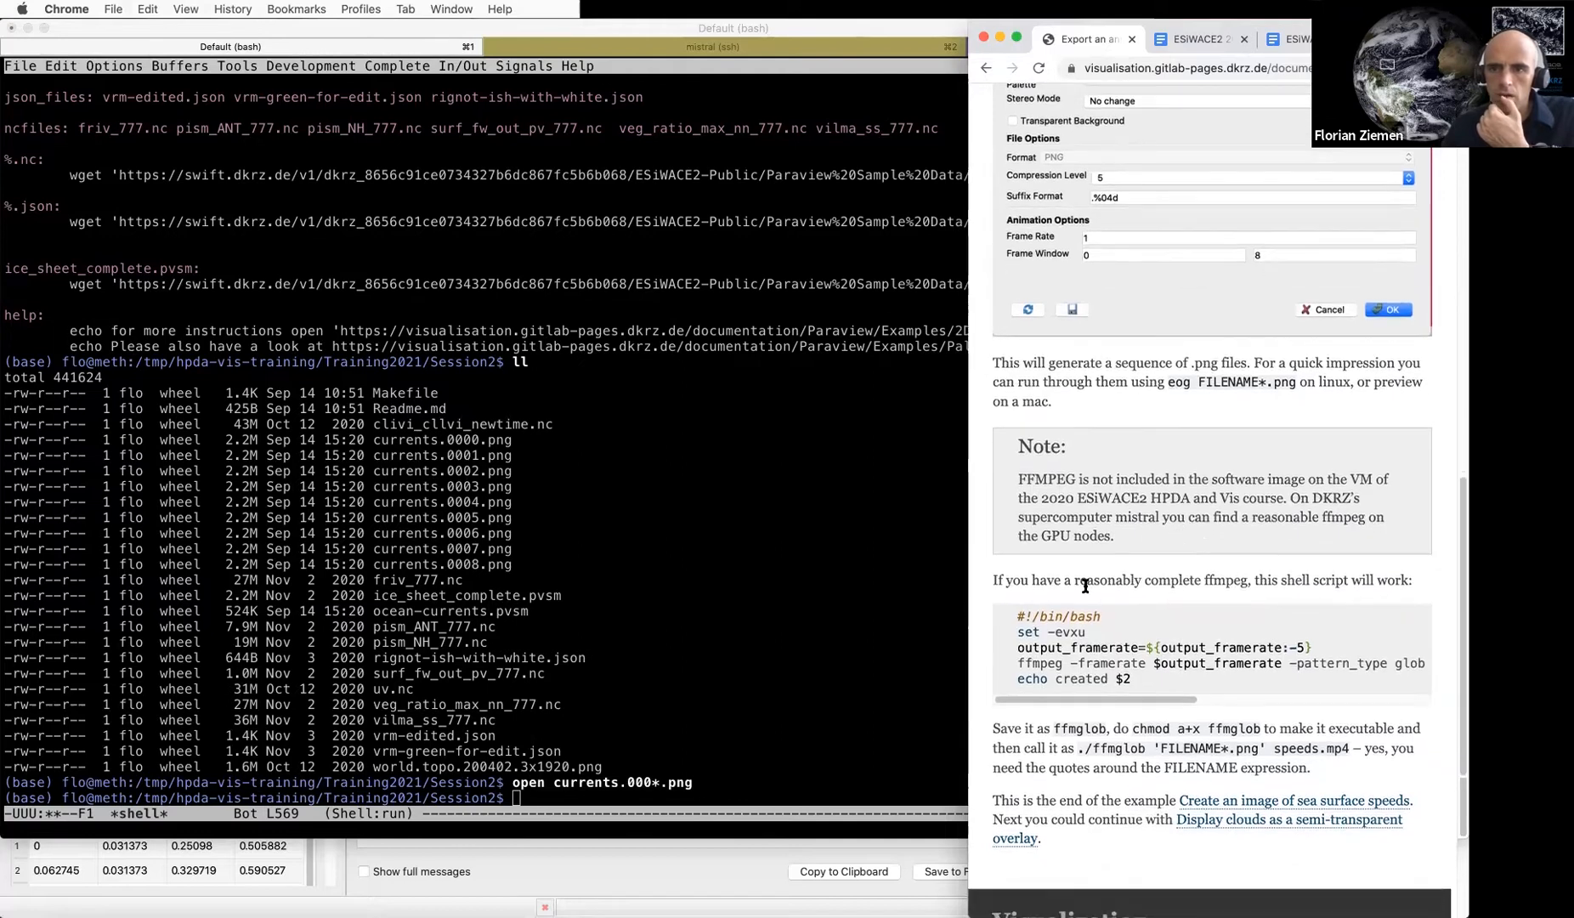
Select the guide's ffmpeg shell script and read how to save it as ffmglob and call it
{"action": "left_click_drag", "start_coordinate": [1006, 622], "coordinate": [1261, 682]}
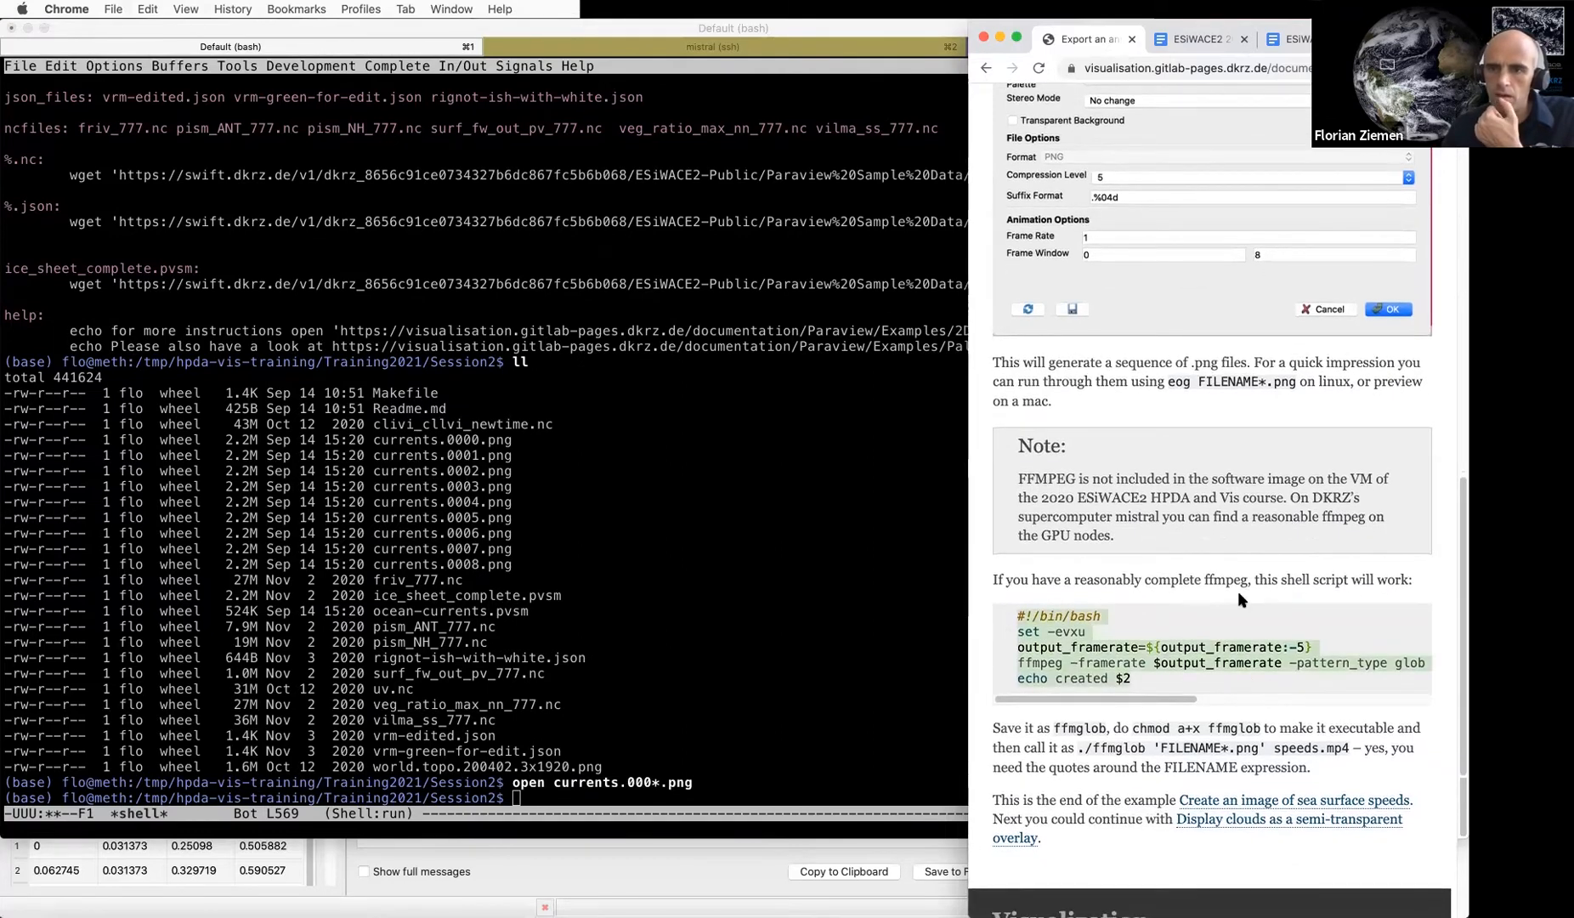
{"action": "scroll", "coordinate": [1237, 590], "scroll_direction": "down", "scroll_amount": 3}
{"action": "scroll", "coordinate": [1238, 595], "scroll_direction": "down", "scroll_amount": 5}
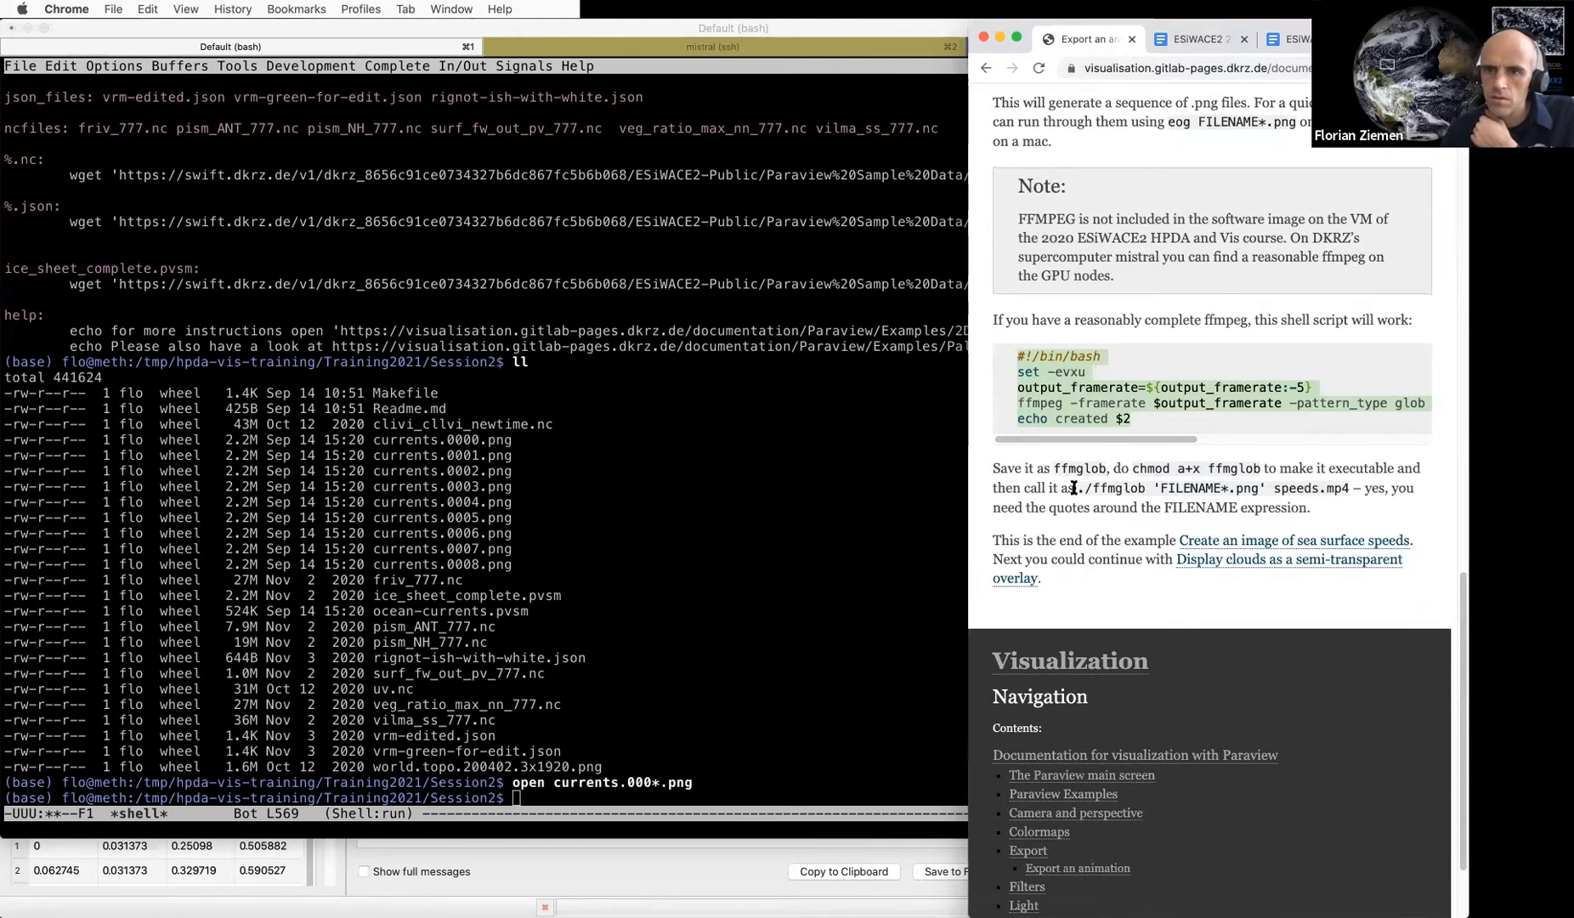
Switch to iTerm2 and convert the exported frames to a video with "ffmglob 'currents*.png' currents.mp4"
{"action": "key", "text": "super+Tab"}
{"action": "type", "text": "ffm"}
{"action": "key", "text": "Tab"}
{"action": "type", "text": "glob 'currents*.png'"}
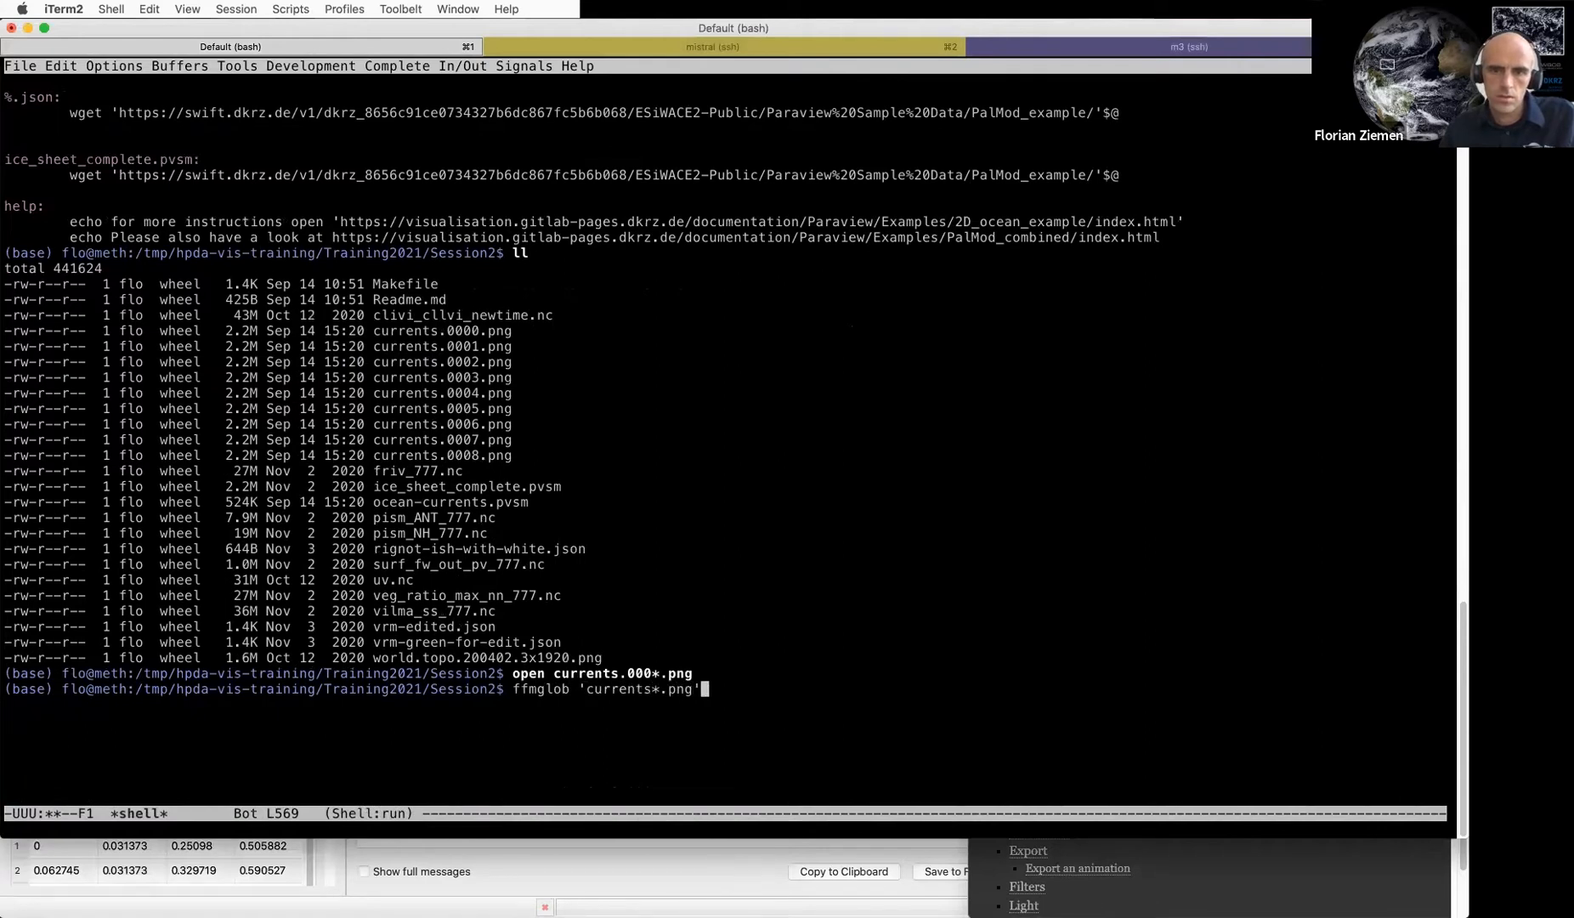
{"action": "type", "text": " curret"}
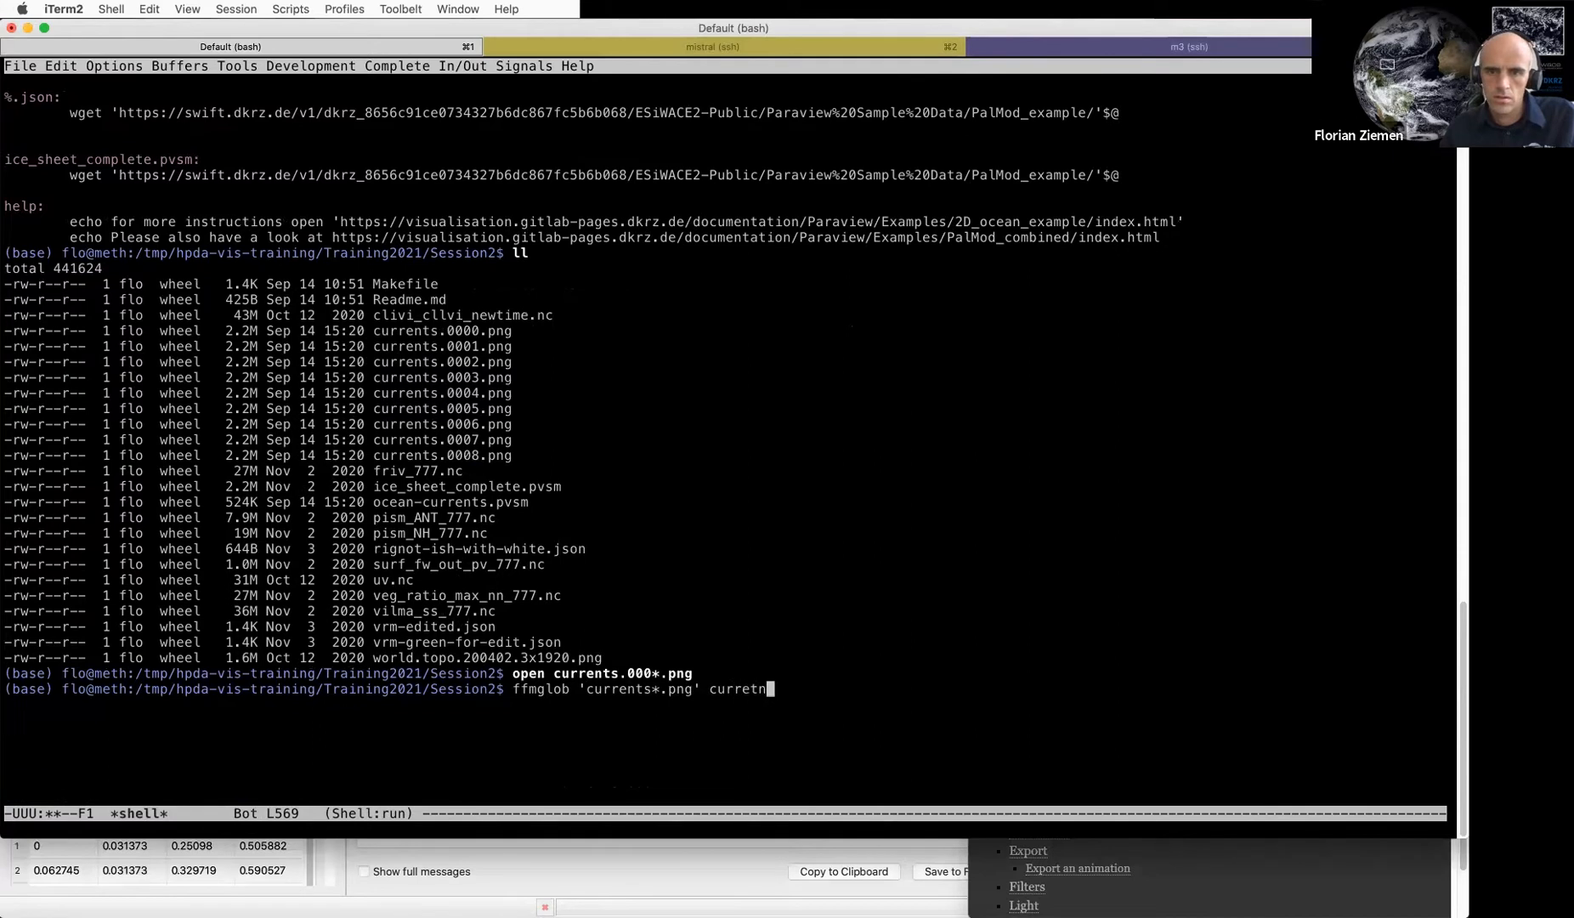
{"action": "key", "text": "BackSpace"}
{"action": "type", "text": "nts."}
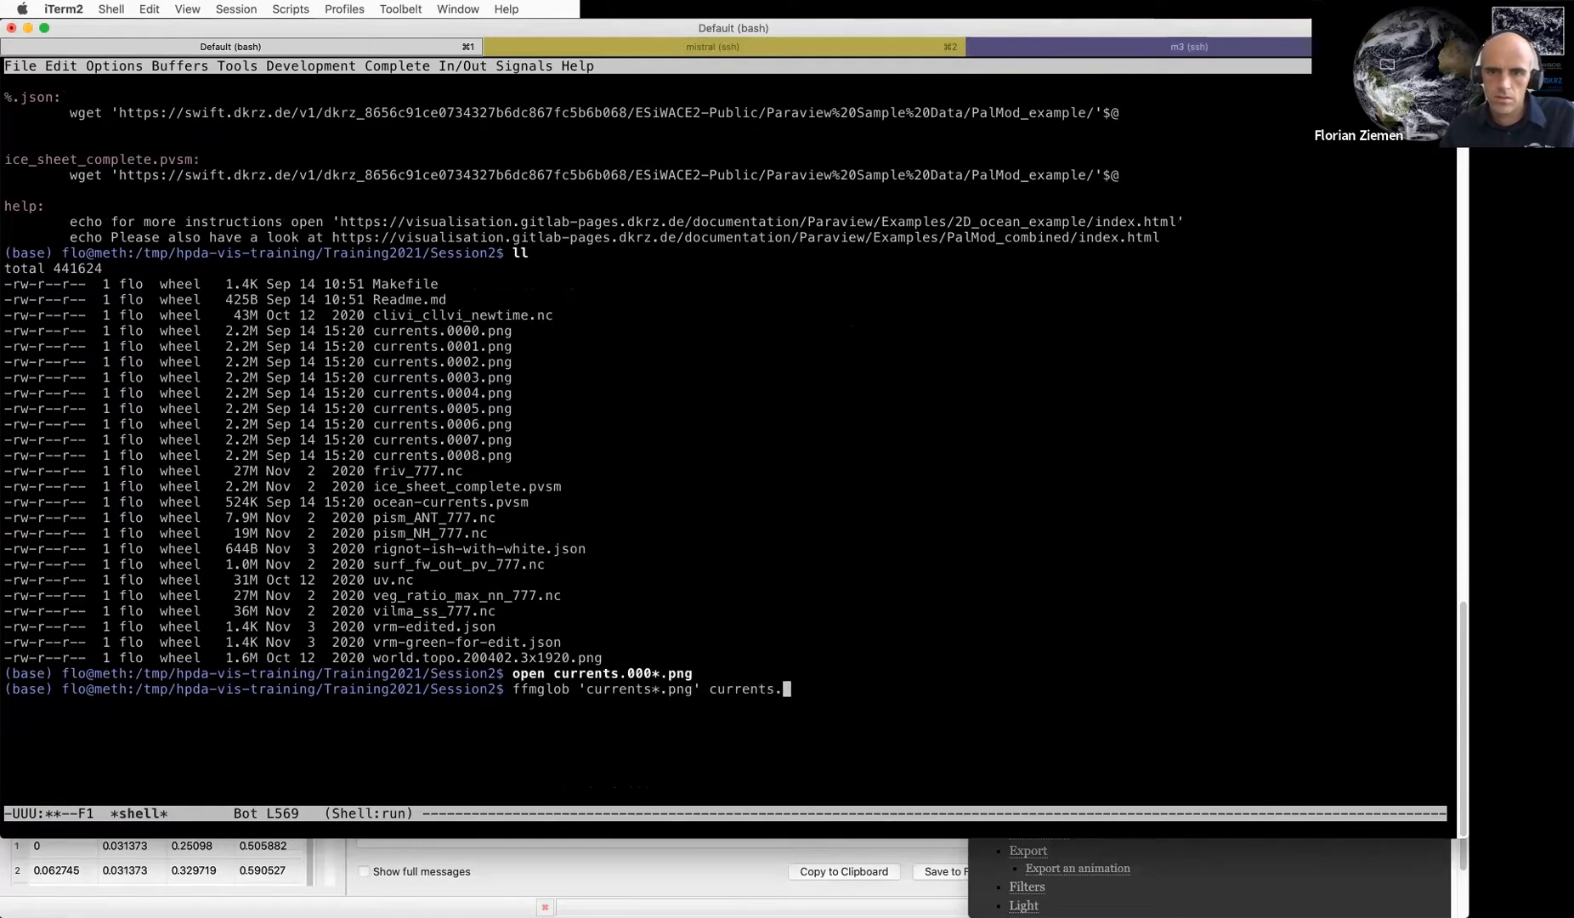
{"action": "type", "text": "mp4"}
{"action": "key", "text": "Return"}
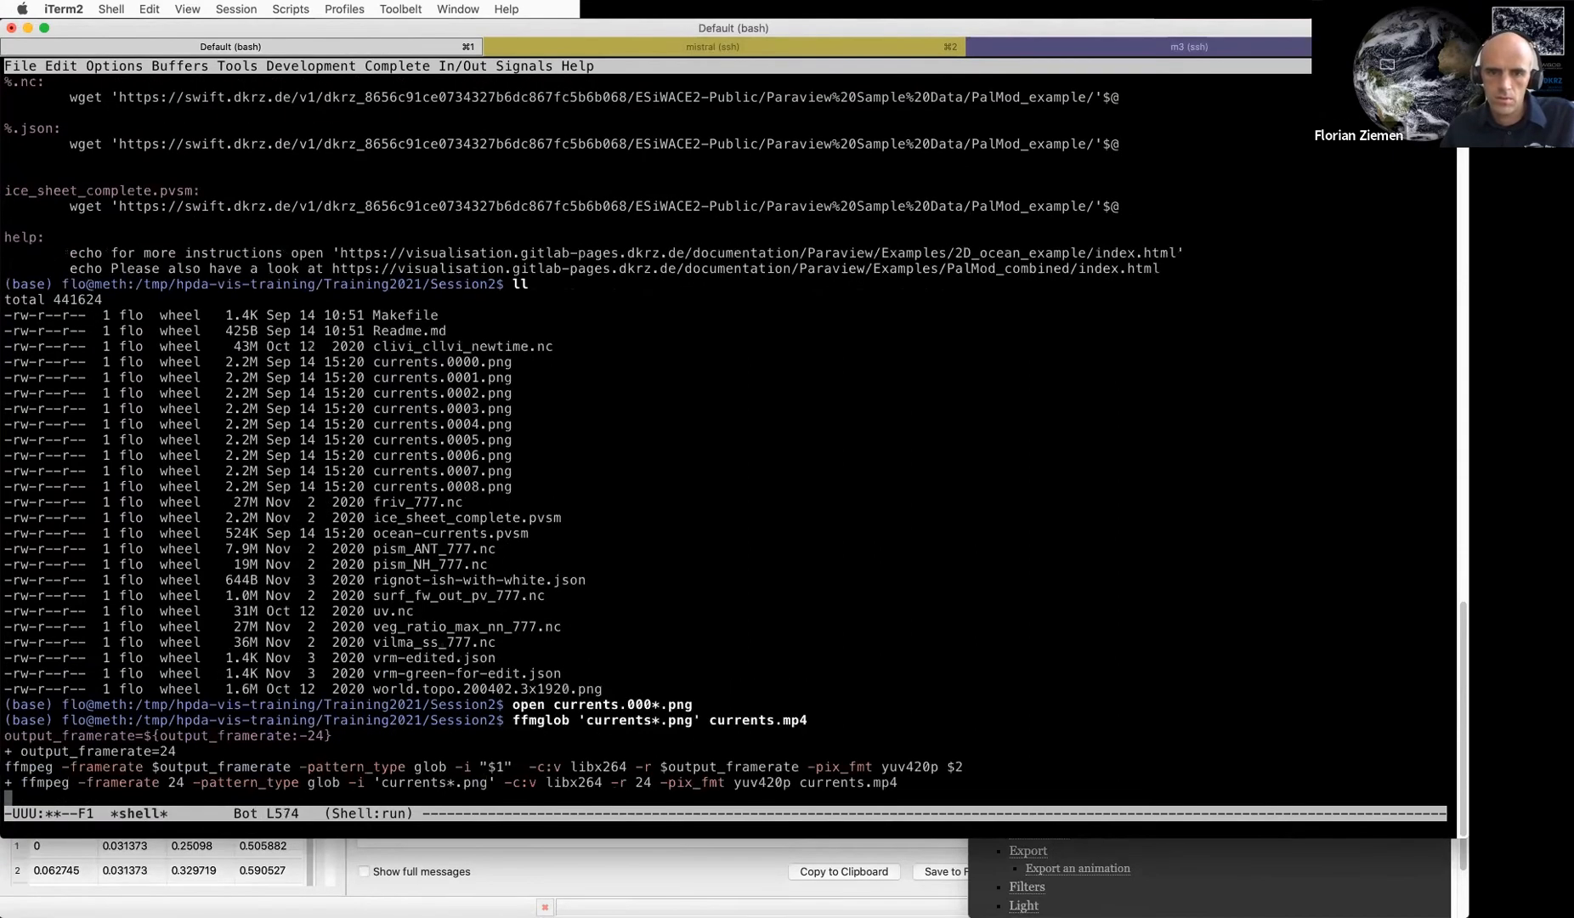
Play the video with "open currents.mp4 &", close its VLC window and return to the terminal
{"action": "type", "text": "open currents.mp4 "}
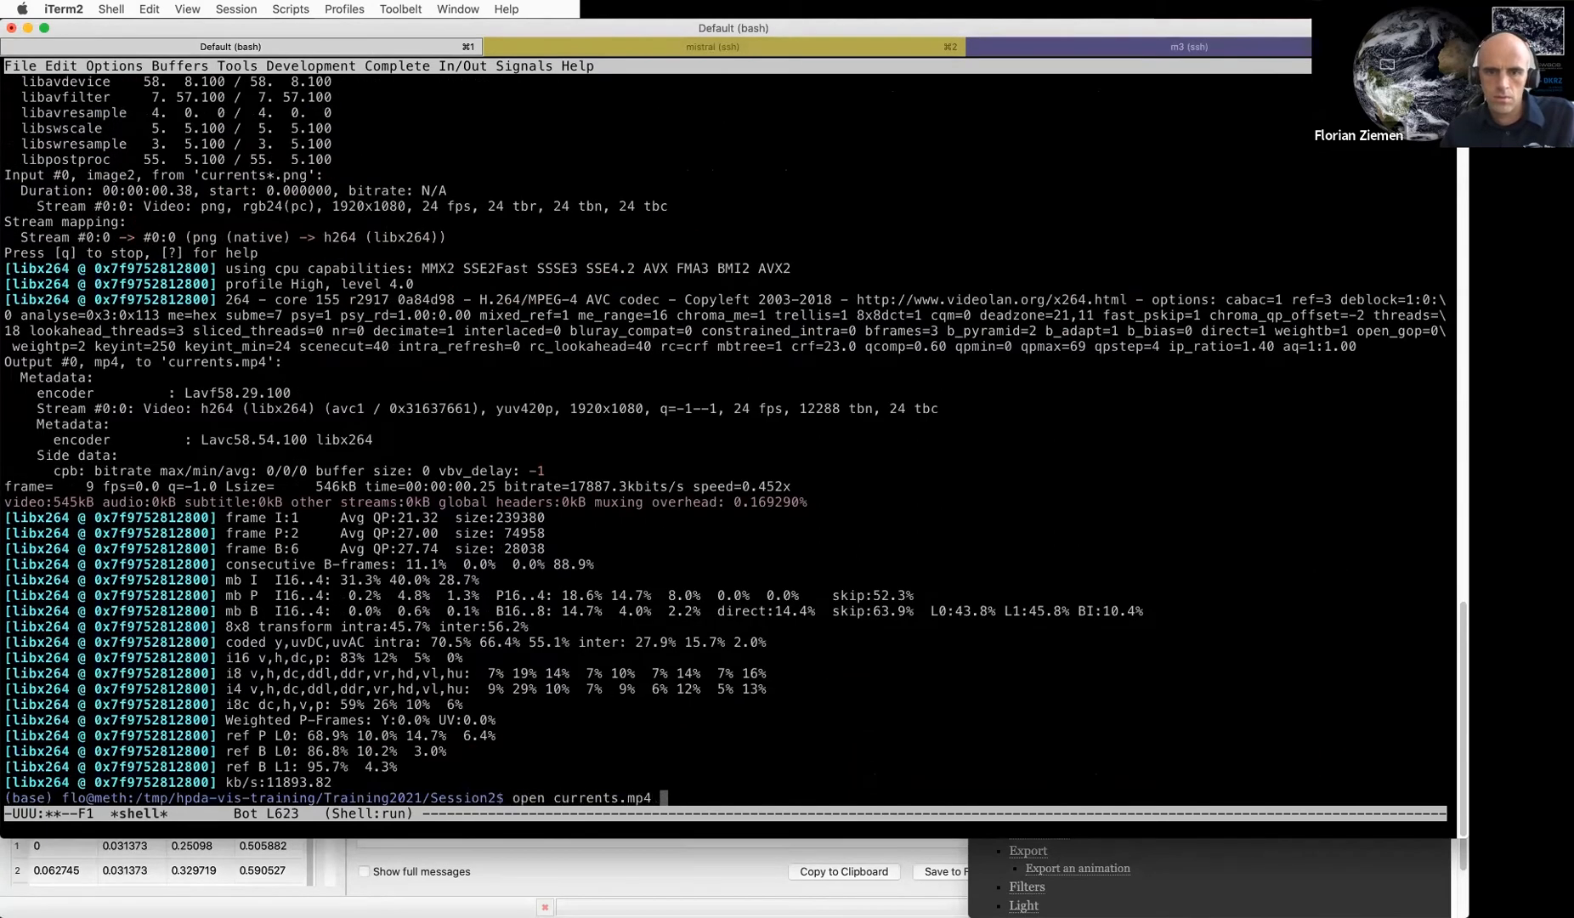
{"action": "type", "text": "&"}
{"action": "key", "text": "Return"}
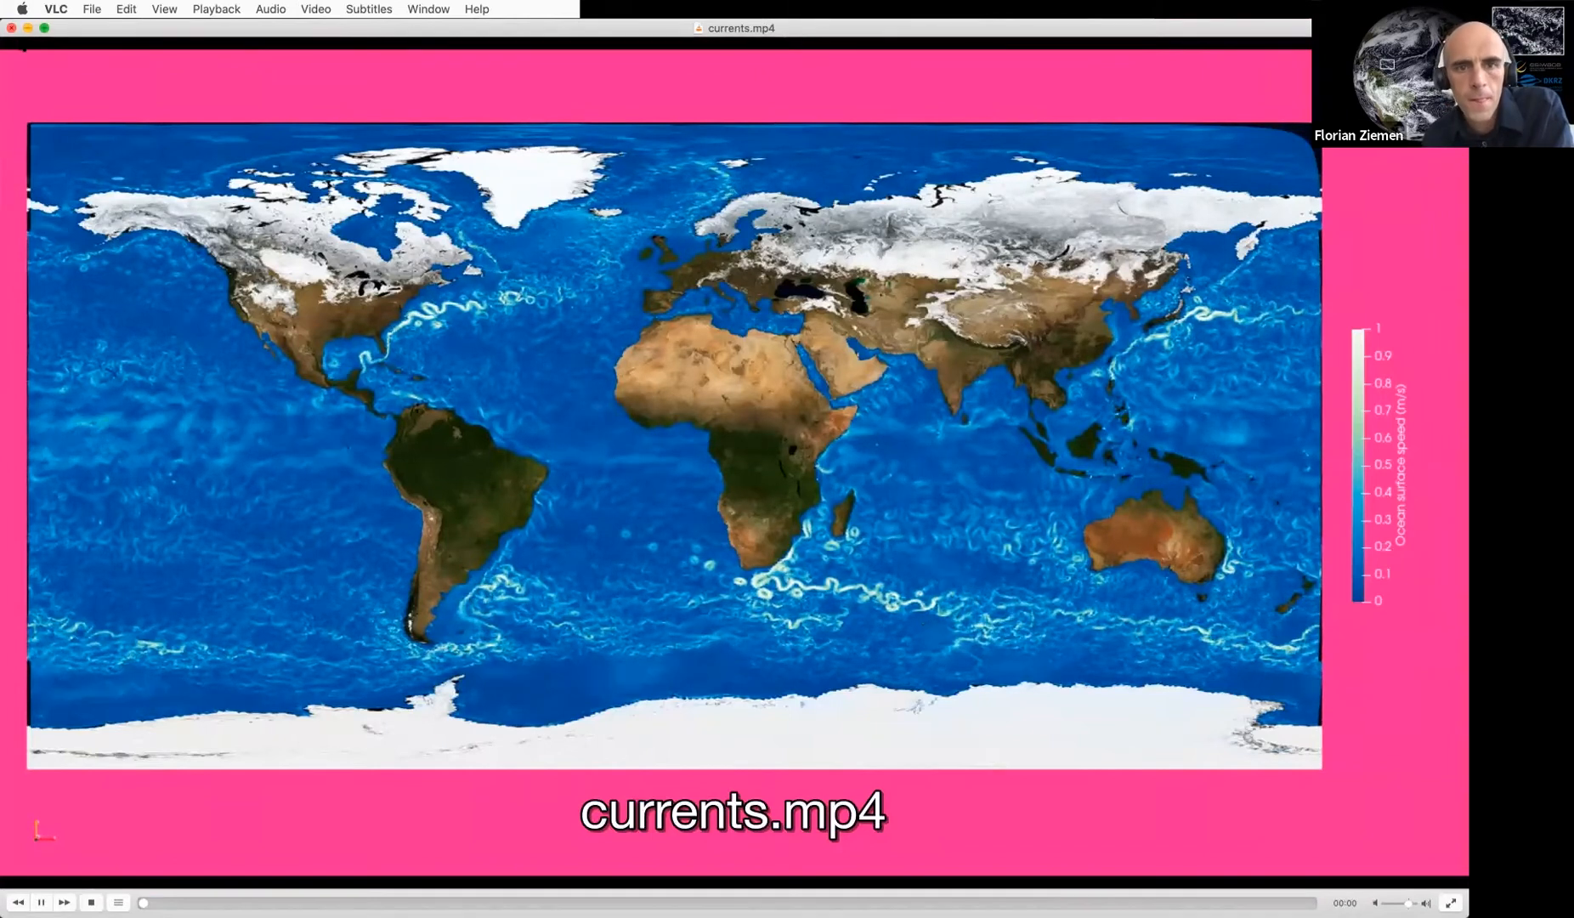
{"action": "left_click", "coordinate": [12, 28]}
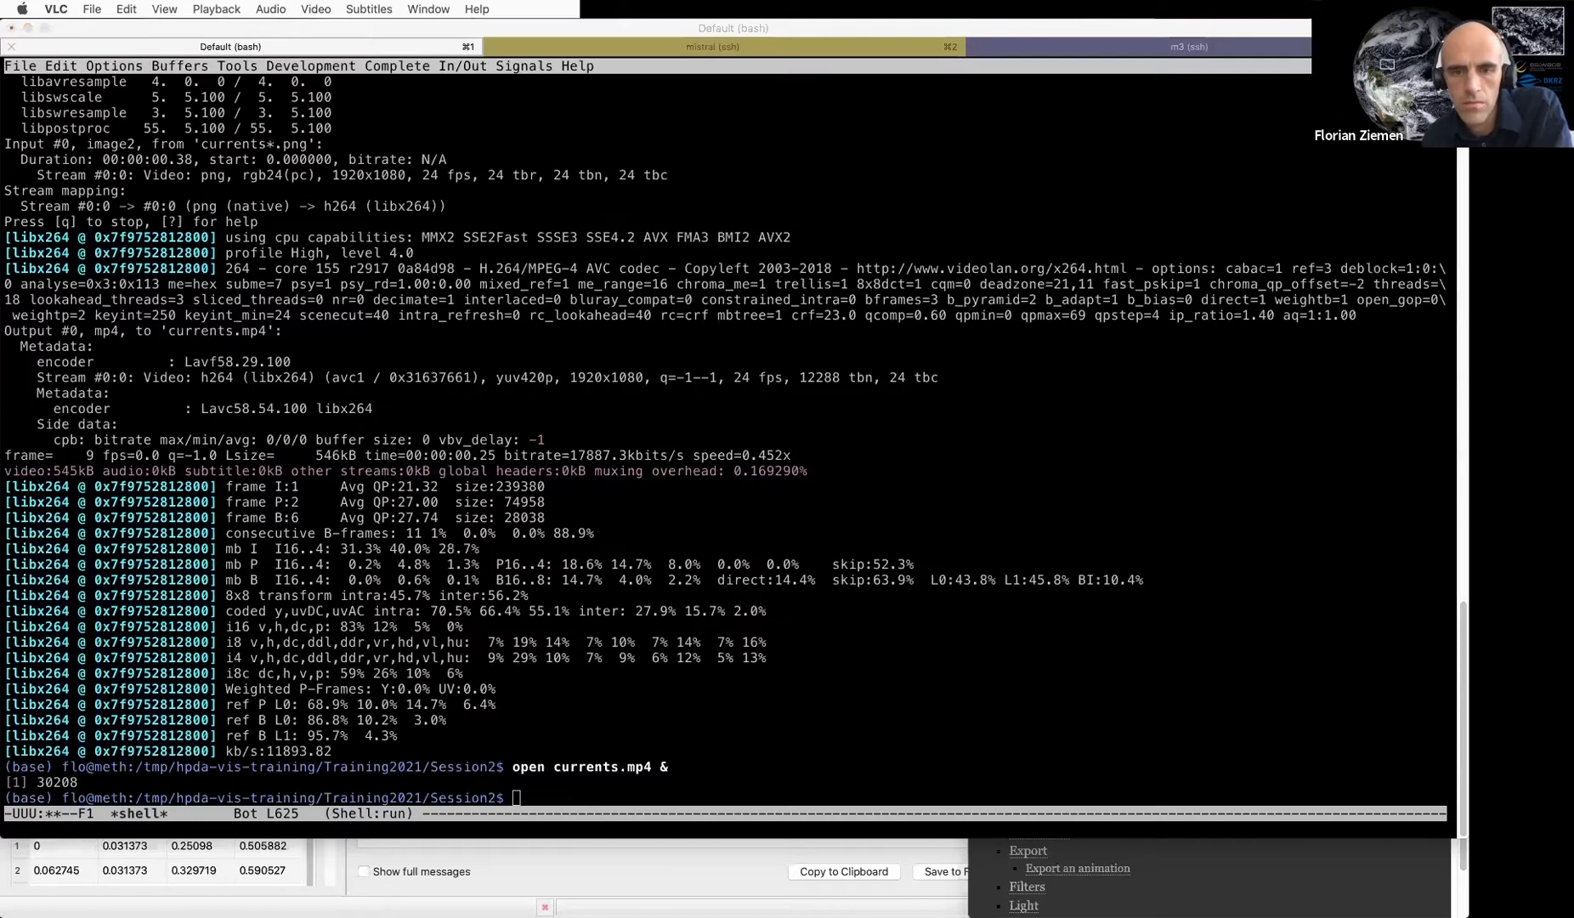
{"action": "left_click", "coordinate": [418, 533]}
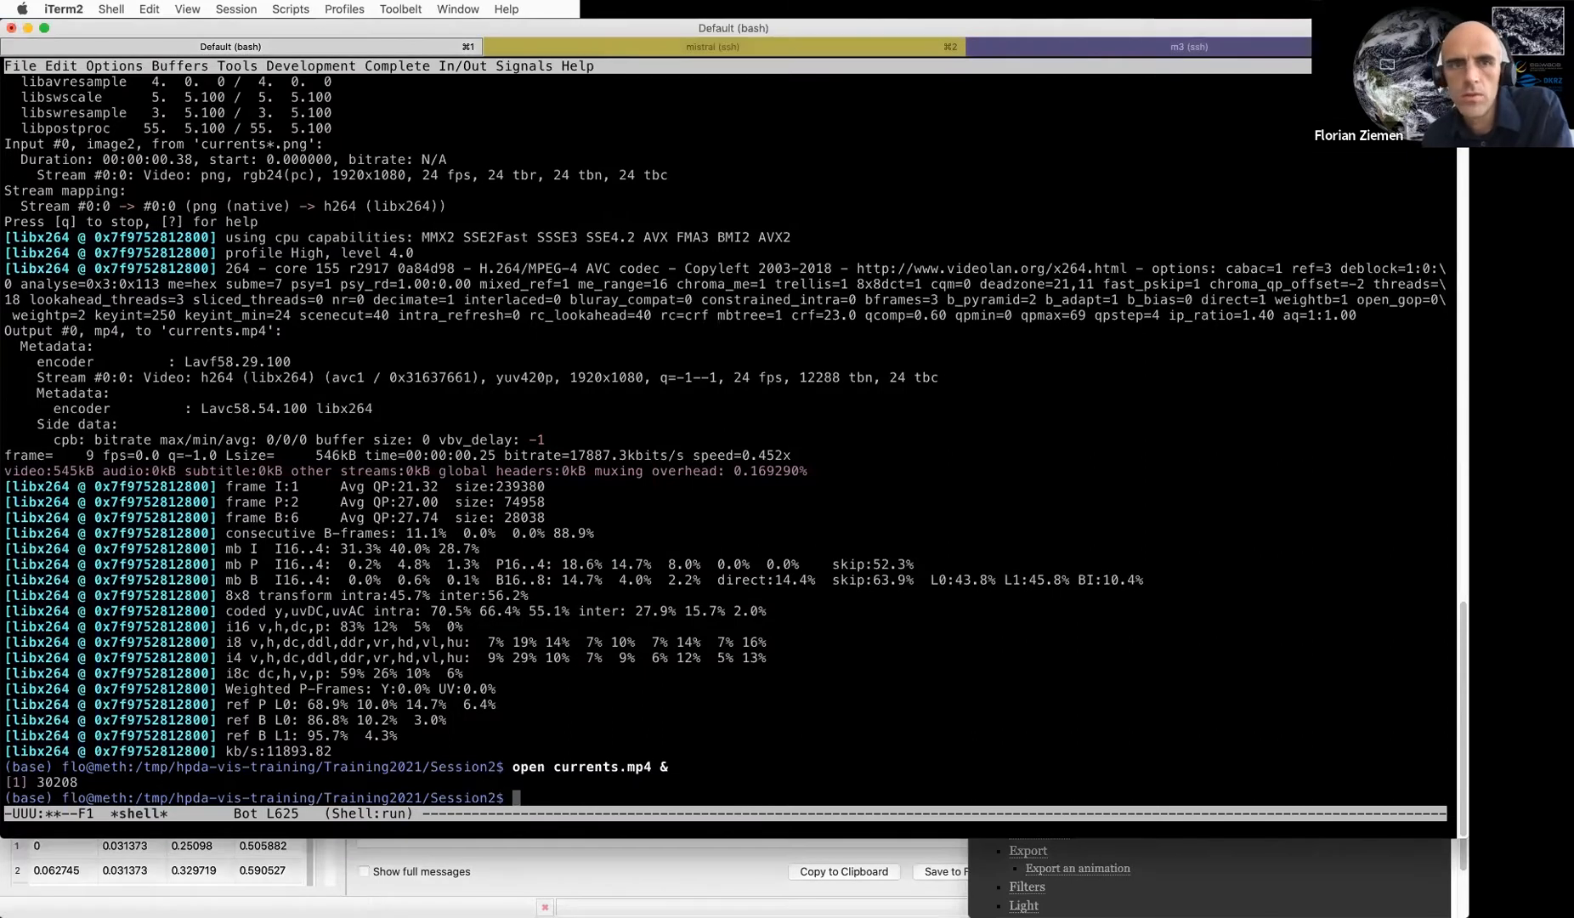
Return to the guide in Chrome and open its page "Display clouds as a semi-transparent overlay"
{"action": "left_click", "coordinate": [707, 883]}
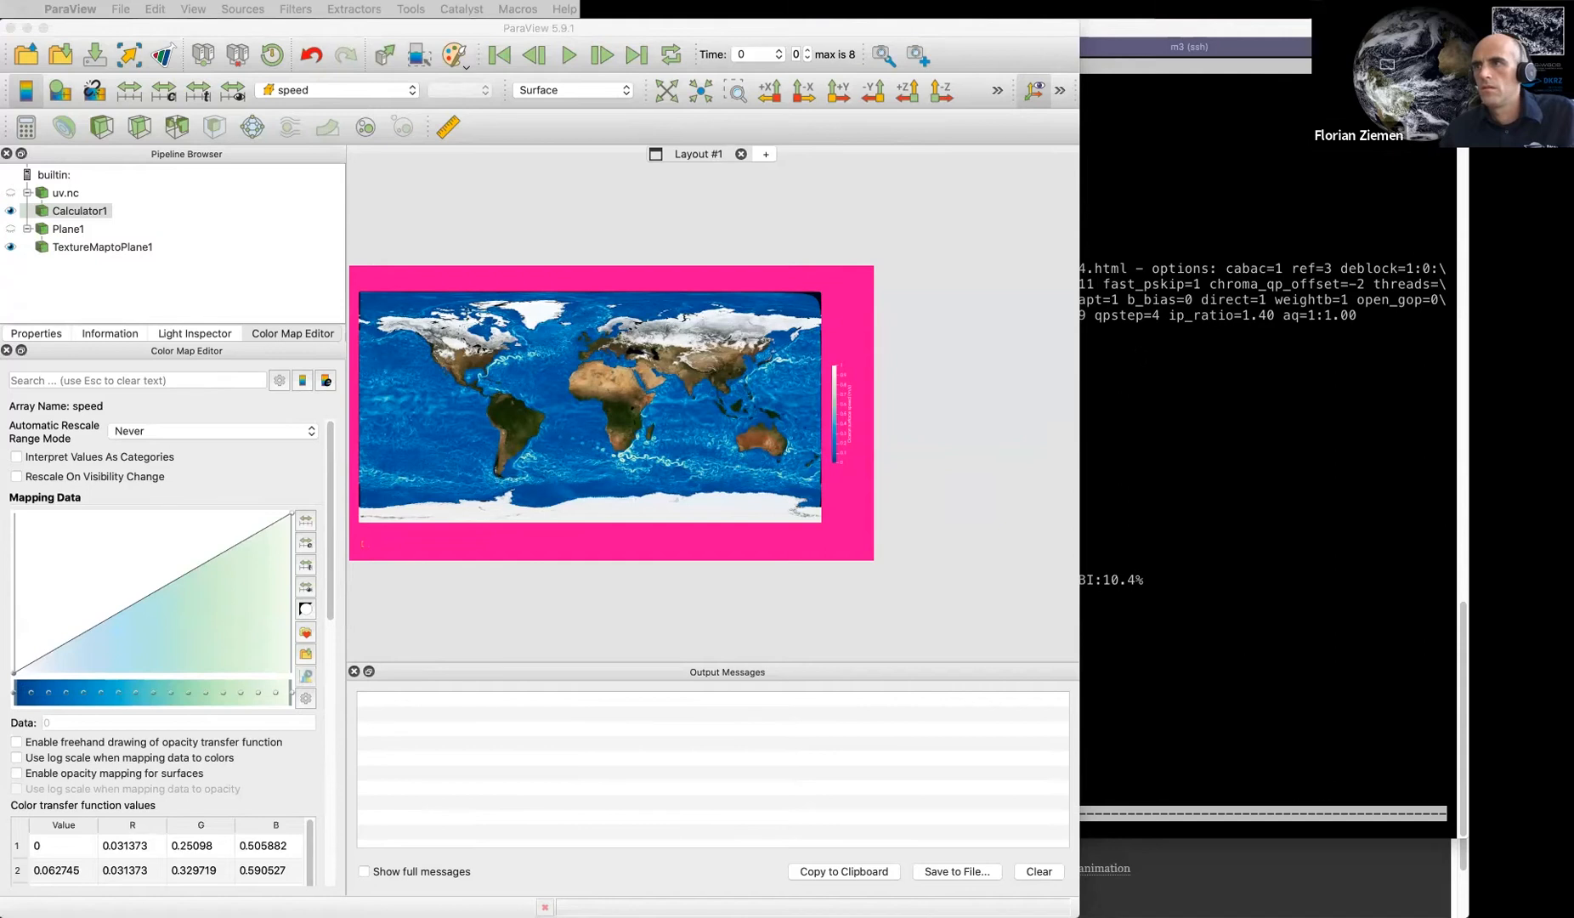
{"action": "key", "text": "super+Tab"}
{"action": "scroll", "coordinate": [1146, 440], "scroll_direction": "down", "scroll_amount": 2}
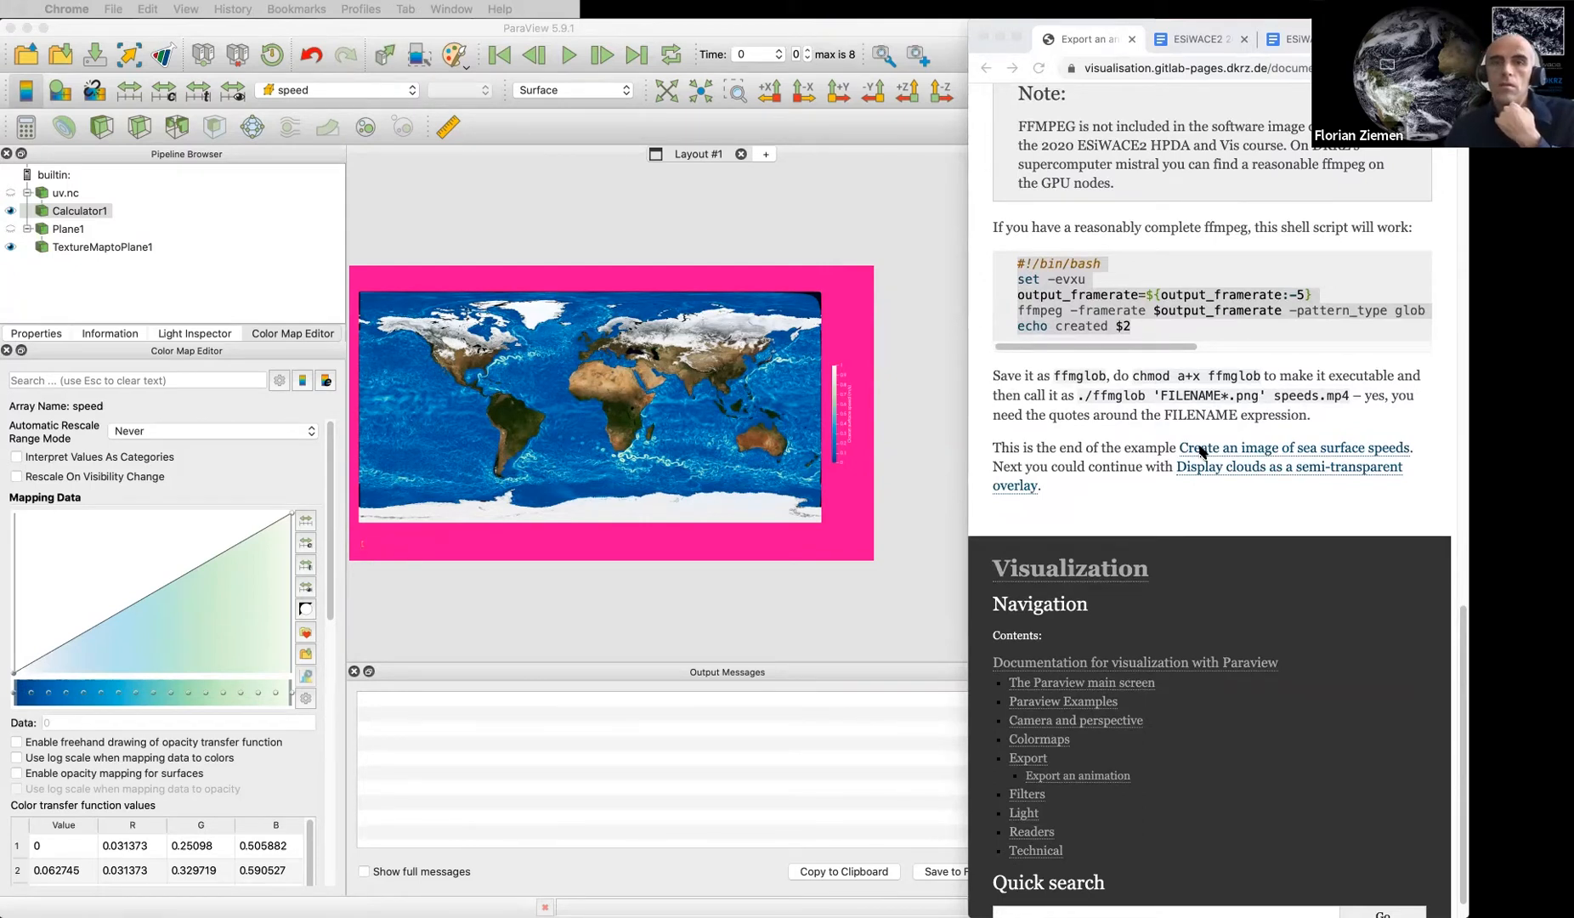
{"action": "left_click", "coordinate": [125, 32]}
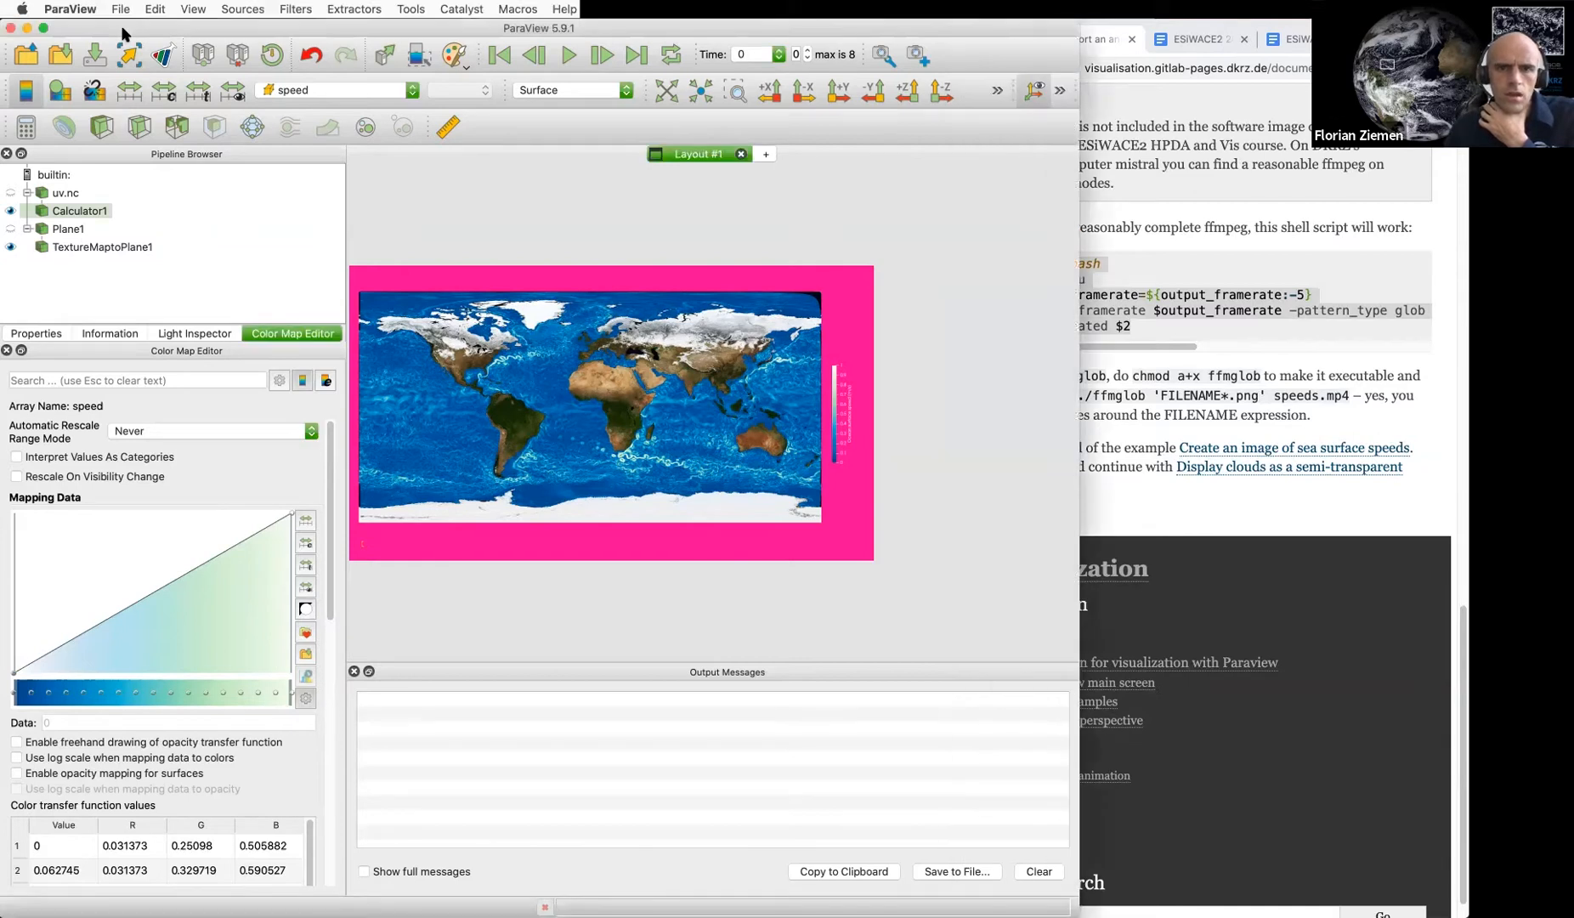
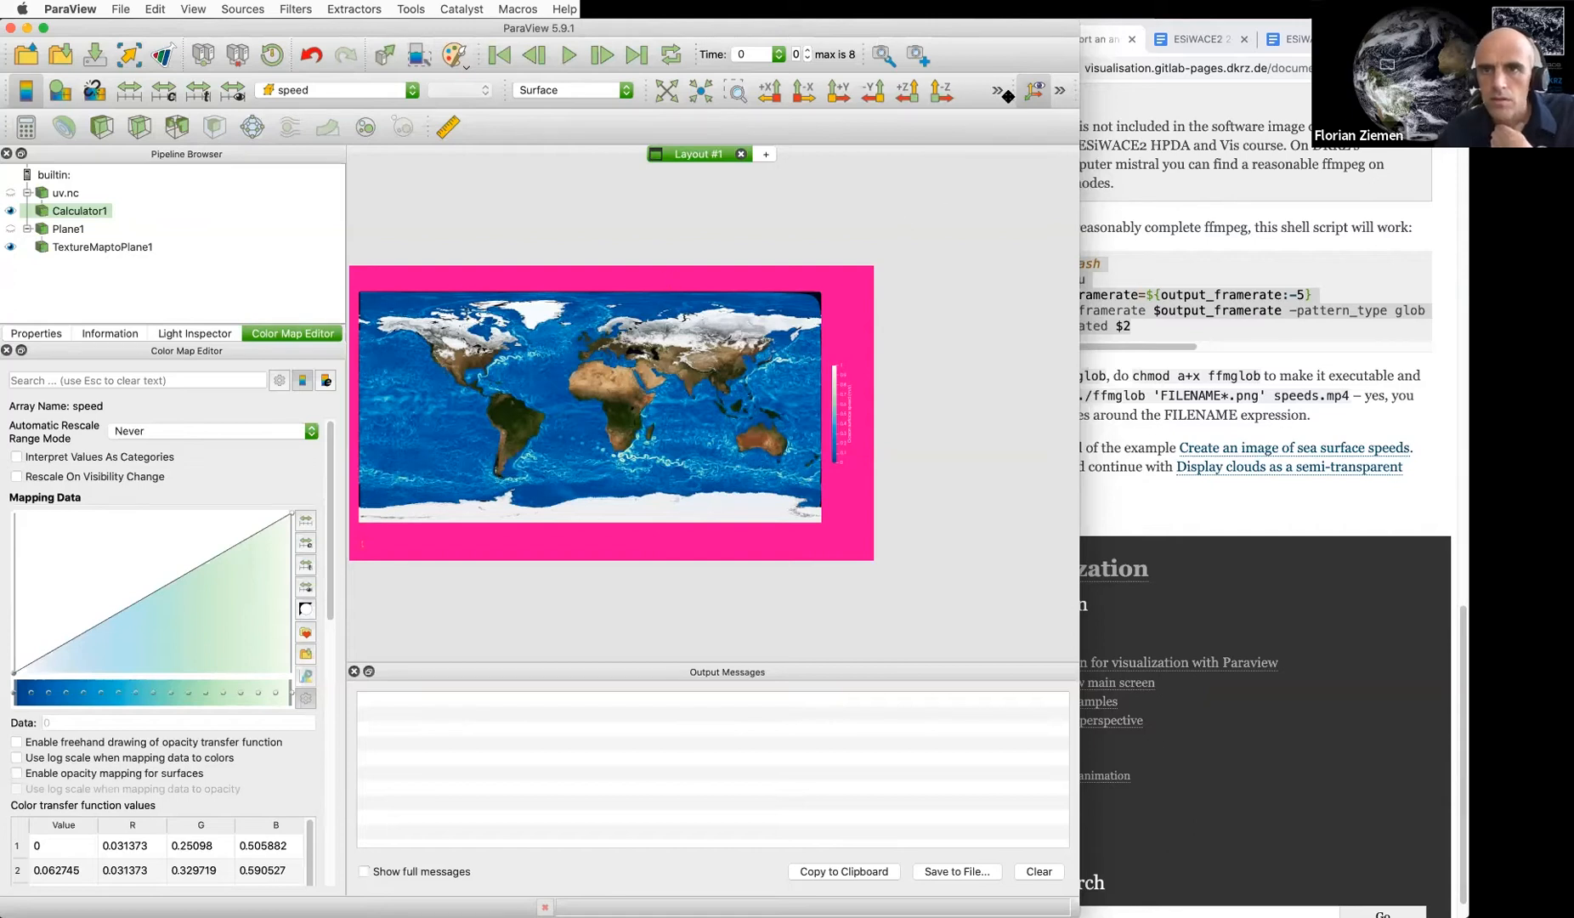
{"action": "left_click", "coordinate": [1035, 91]}
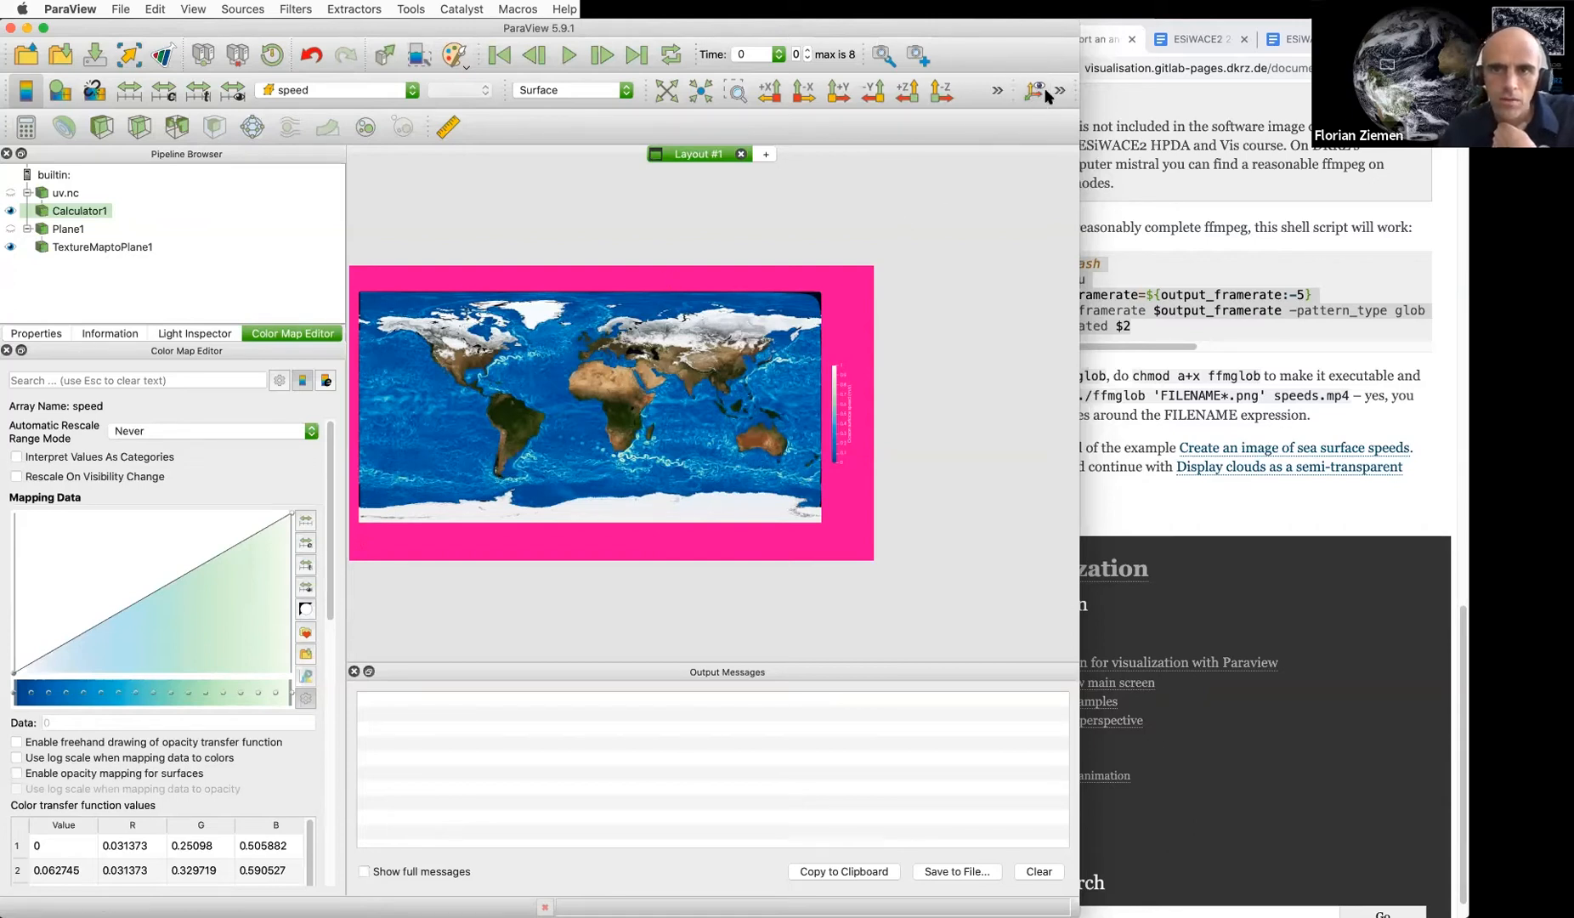
{"action": "left_click", "coordinate": [1266, 467]}
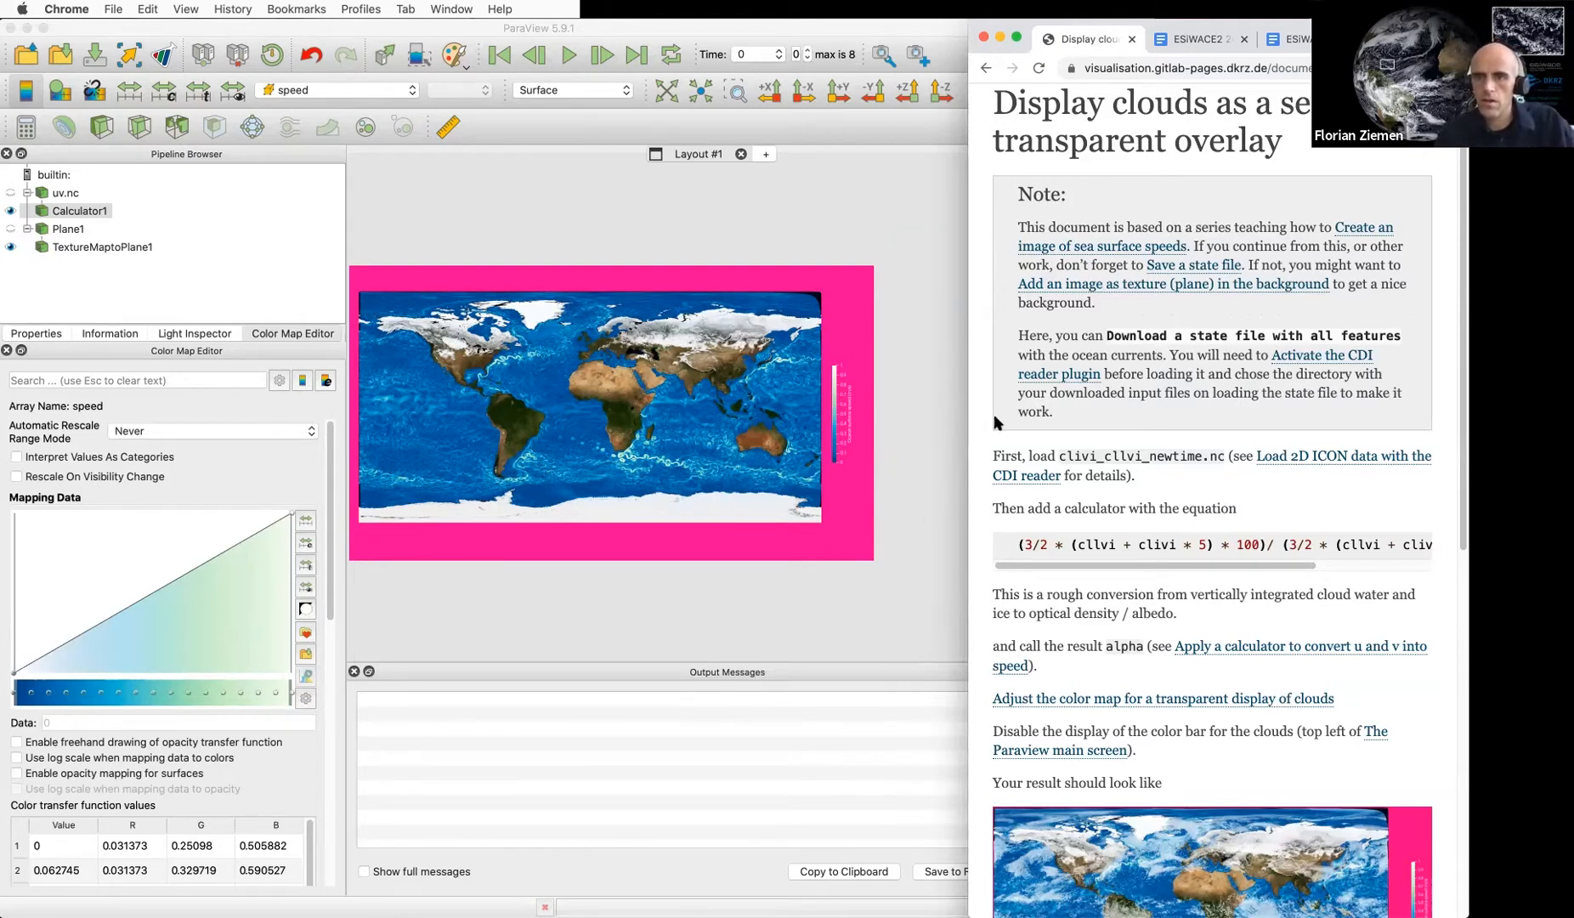
In ParaView, load clivi_cllvi_newtime.nc from the Session2 folder with the CDIReader and apply its default properties
{"action": "left_click", "coordinate": [30, 58]}
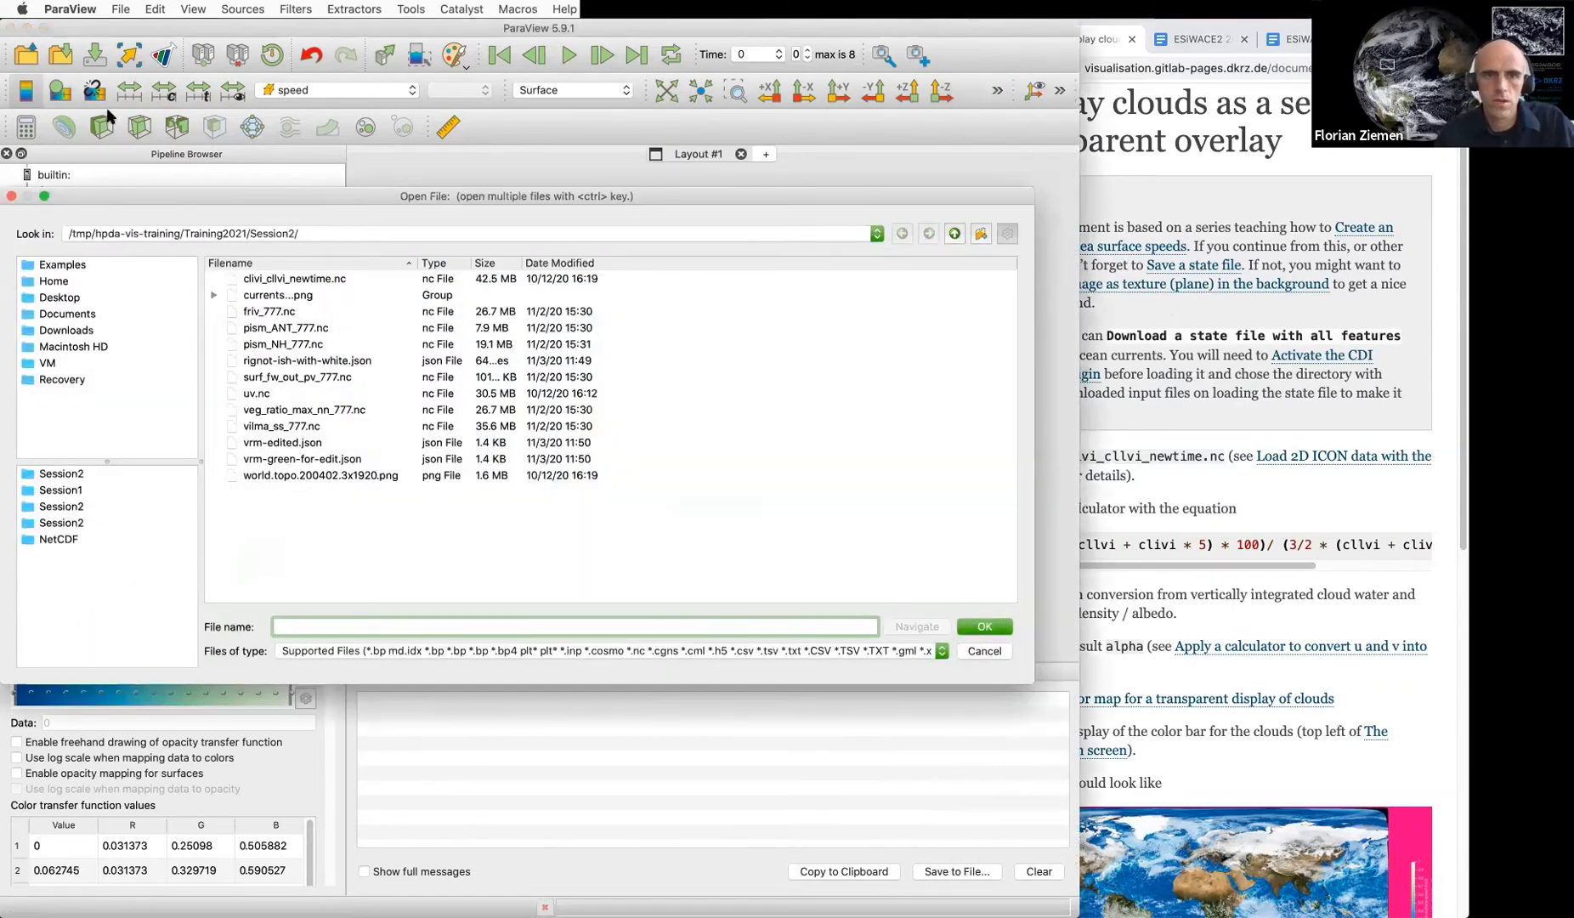
{"action": "left_click", "coordinate": [289, 278]}
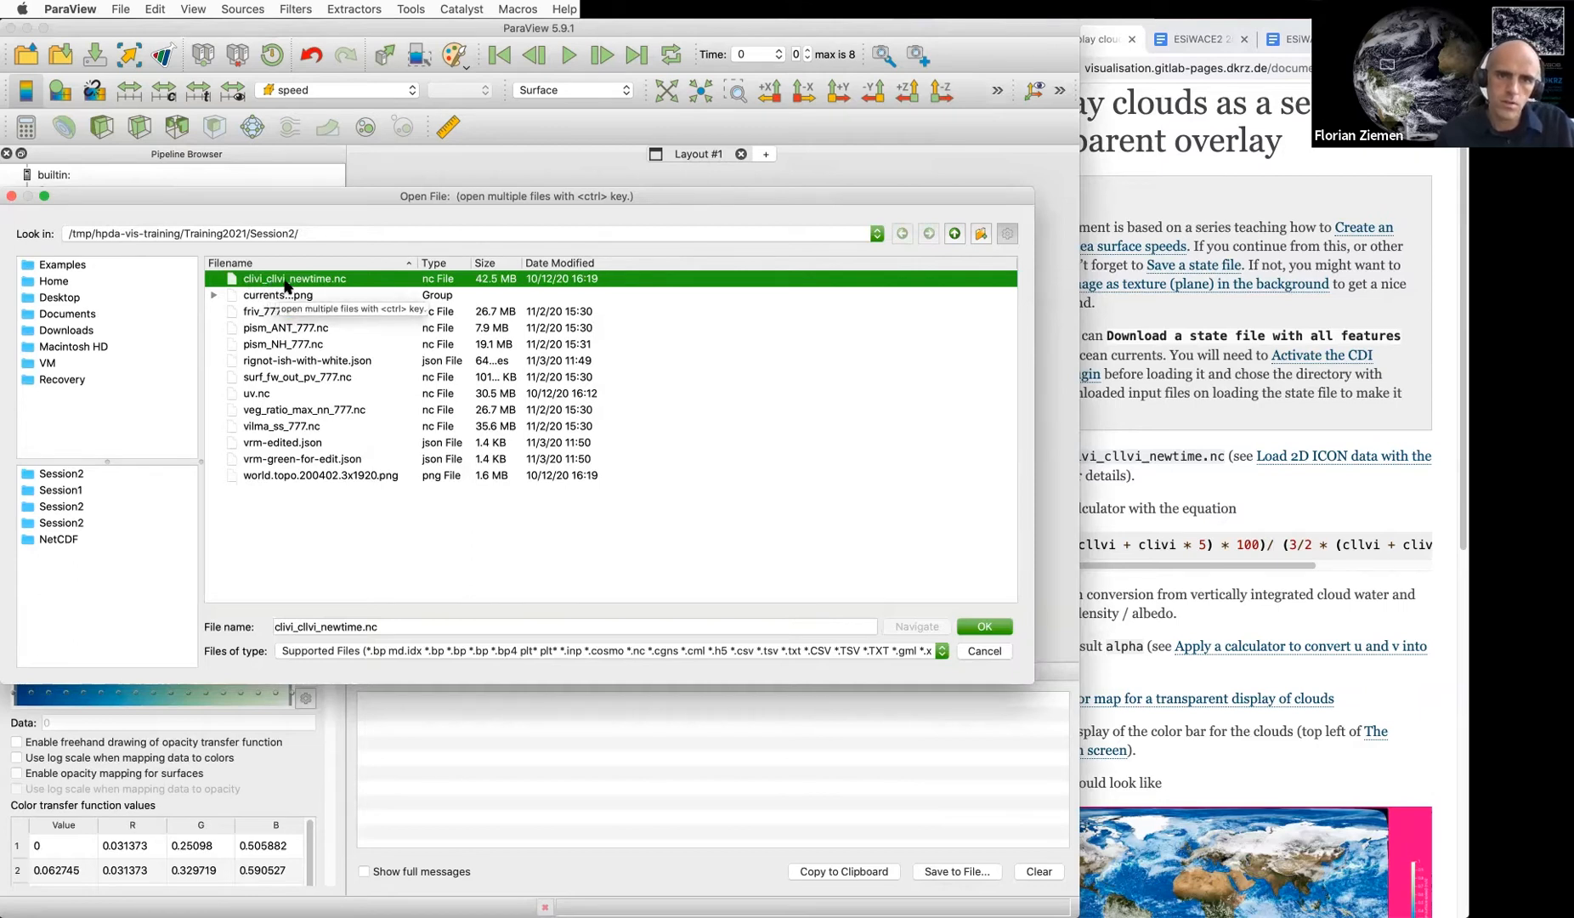
{"action": "left_click", "coordinate": [980, 627]}
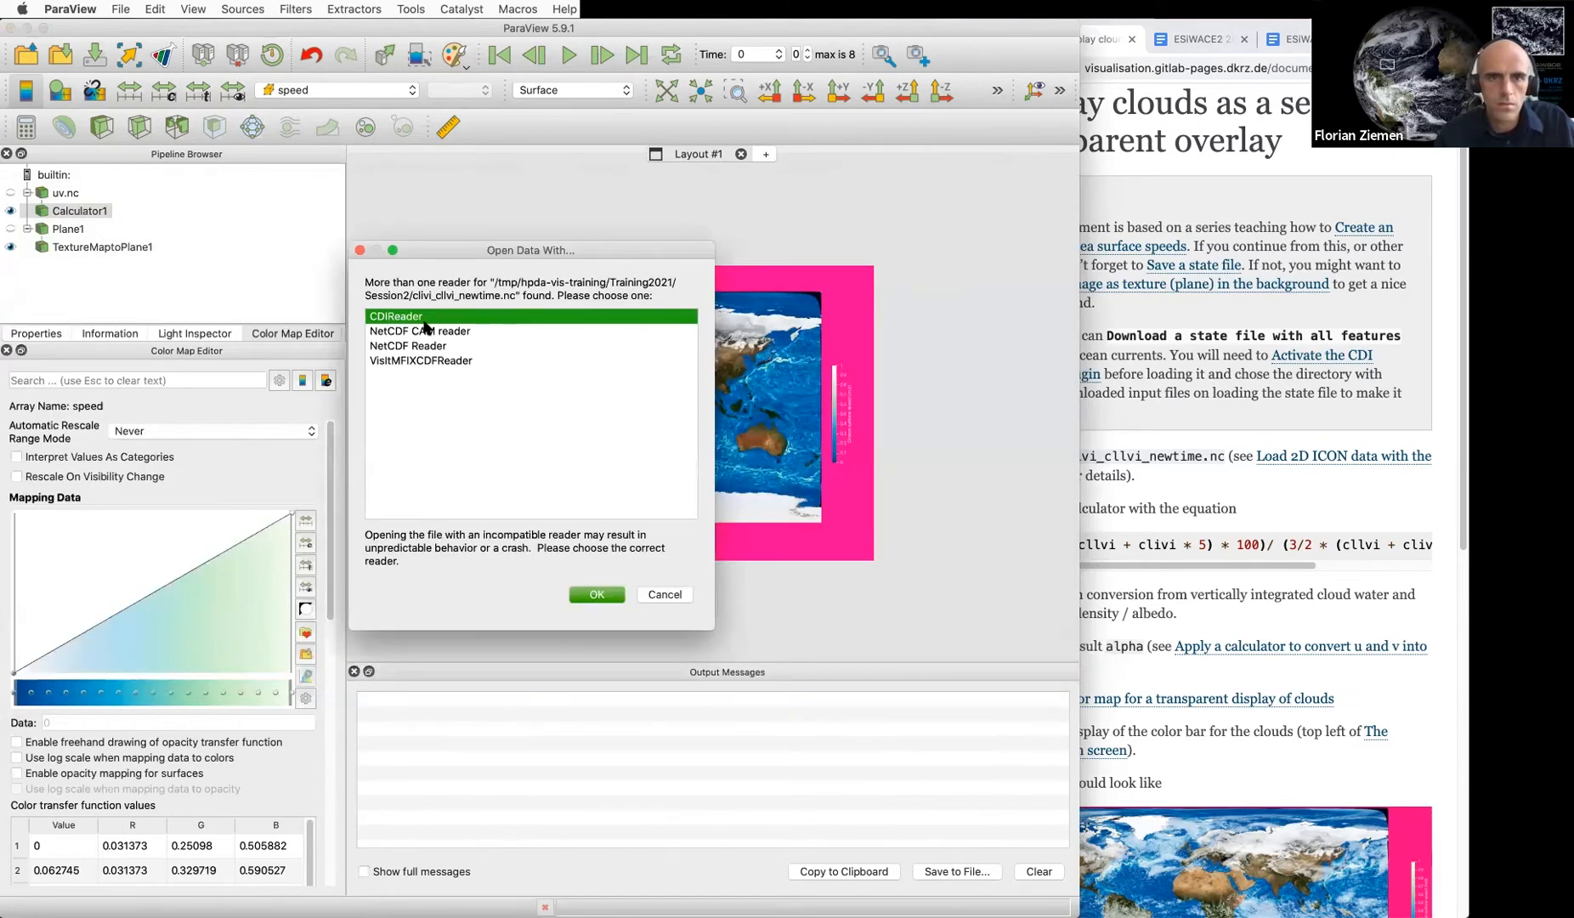
{"action": "left_click", "coordinate": [592, 593]}
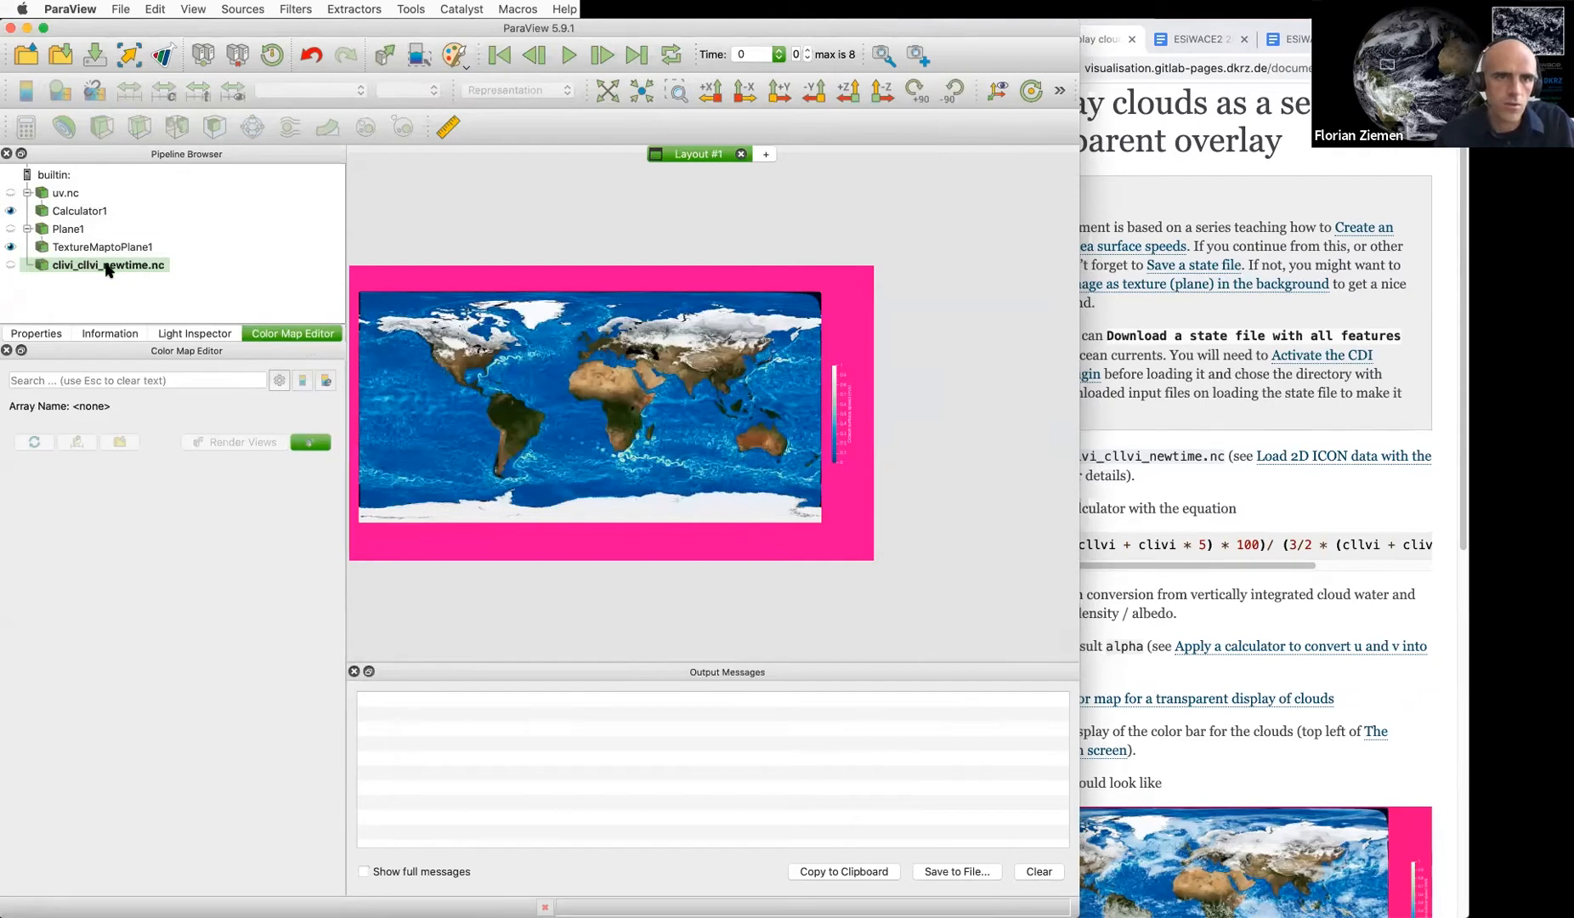
{"action": "left_click", "coordinate": [118, 415]}
{"action": "key", "text": "Escape"}
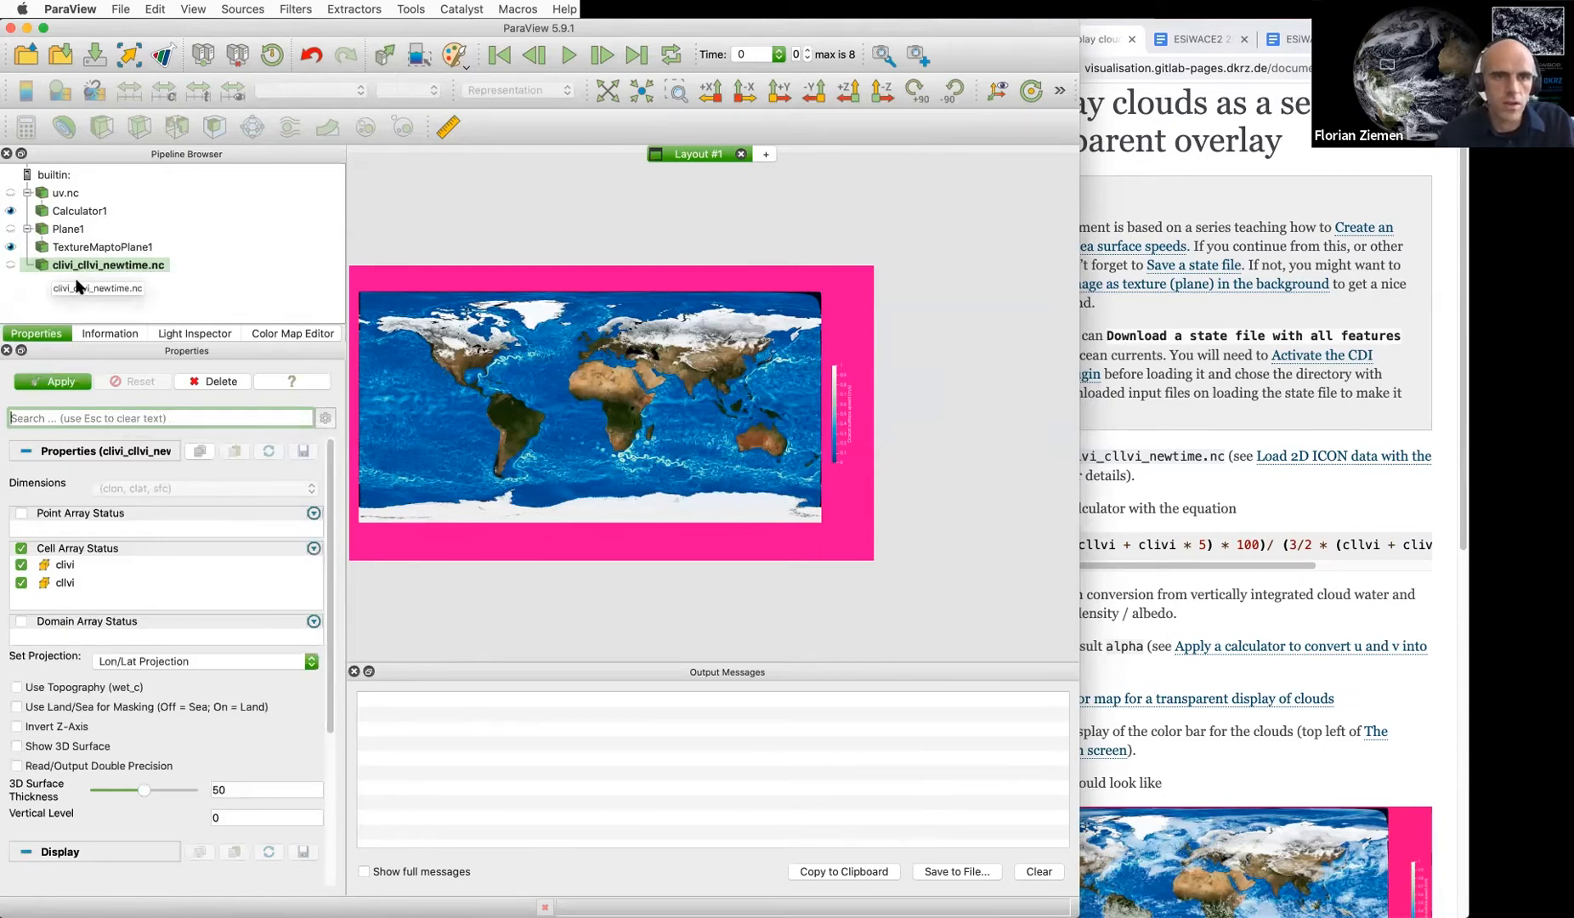
{"action": "left_click", "coordinate": [59, 383]}
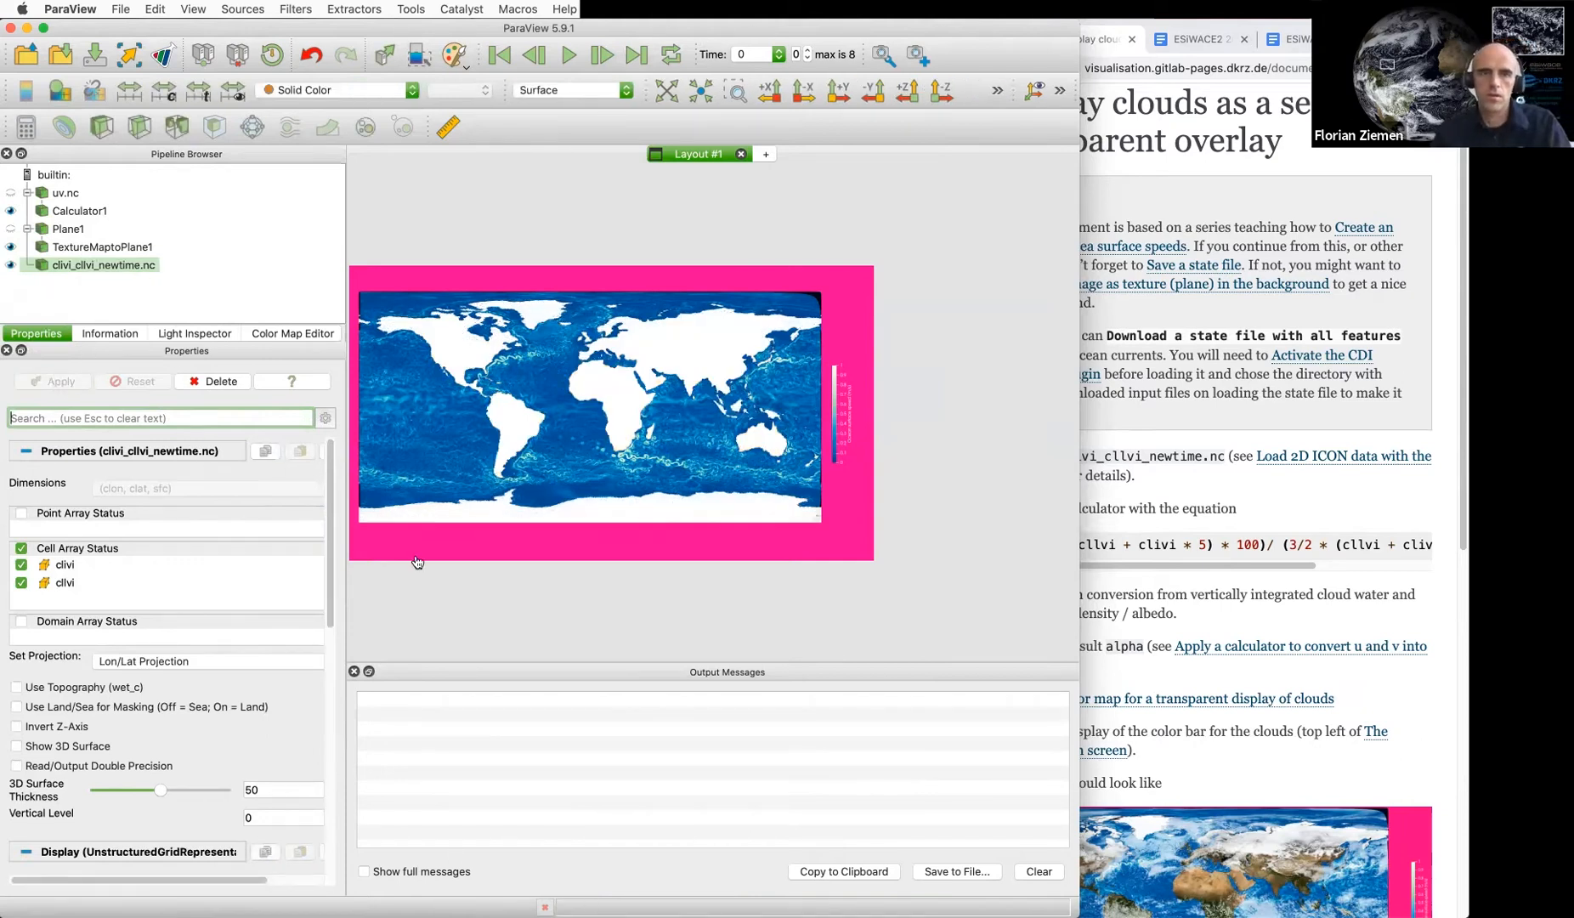
In iTerm2, dump the header of clivi_cllvi_newtime.nc with "ncdump -h" and examine the ncks command in its history attribute
{"action": "key", "text": "super+Tab"}
{"action": "type", "text": "ncdump h"}
{"action": "key", "text": "BackSpace"}
{"action": "key", "text": "BackSpace"}
{"action": "type", "text": "-h cl"}
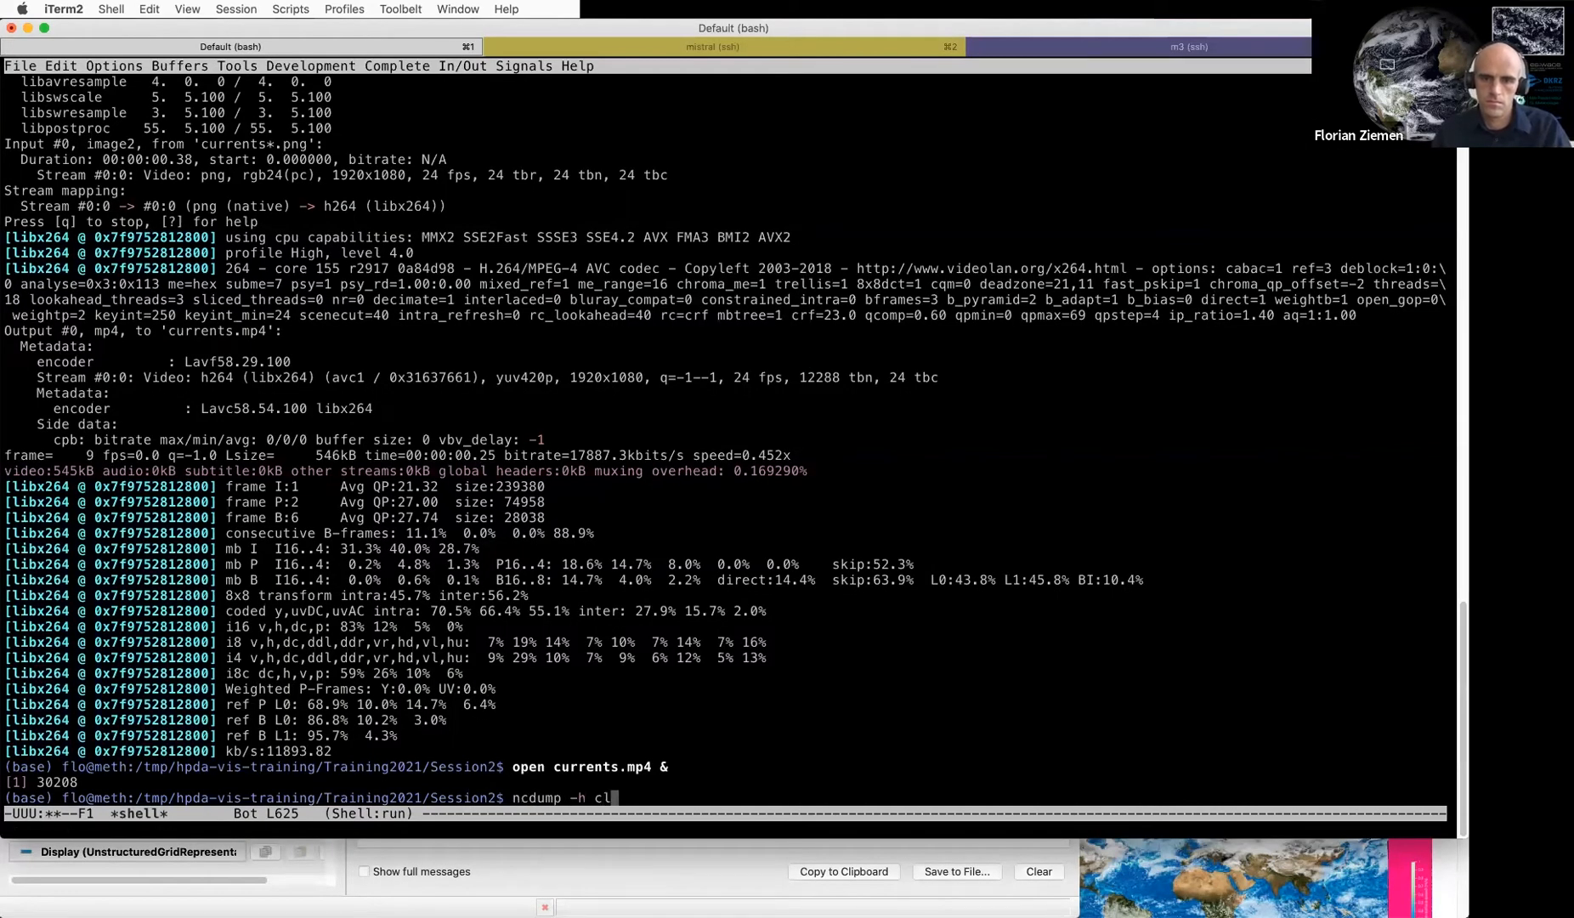
{"action": "key", "text": "Tab"}
{"action": "key", "text": "Return"}
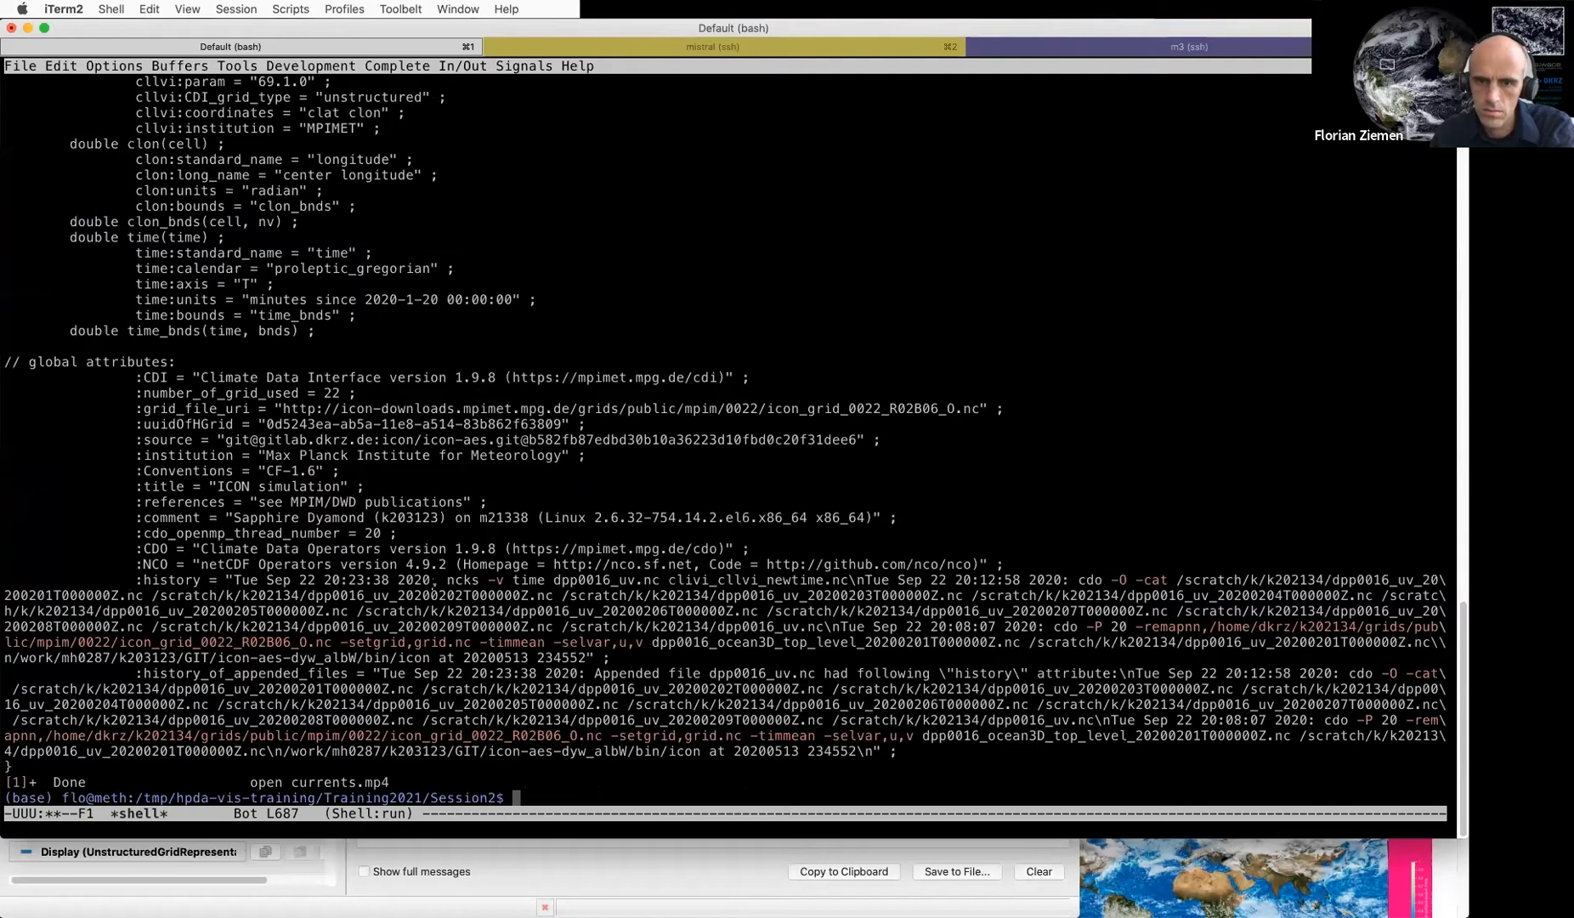
{"action": "left_click_drag", "start_coordinate": [433, 580], "coordinate": [847, 580]}
{"action": "mouse_move", "coordinate": [447, 580]}
{"action": "left_mouse_down"}
{"action": "mouse_move", "coordinate": [551, 564]}
{"action": "mouse_move", "coordinate": [555, 580]}
{"action": "mouse_move", "coordinate": [481, 580]}
{"action": "mouse_move", "coordinate": [854, 579]}
{"action": "mouse_move", "coordinate": [454, 580]}
{"action": "left_mouse_up"}
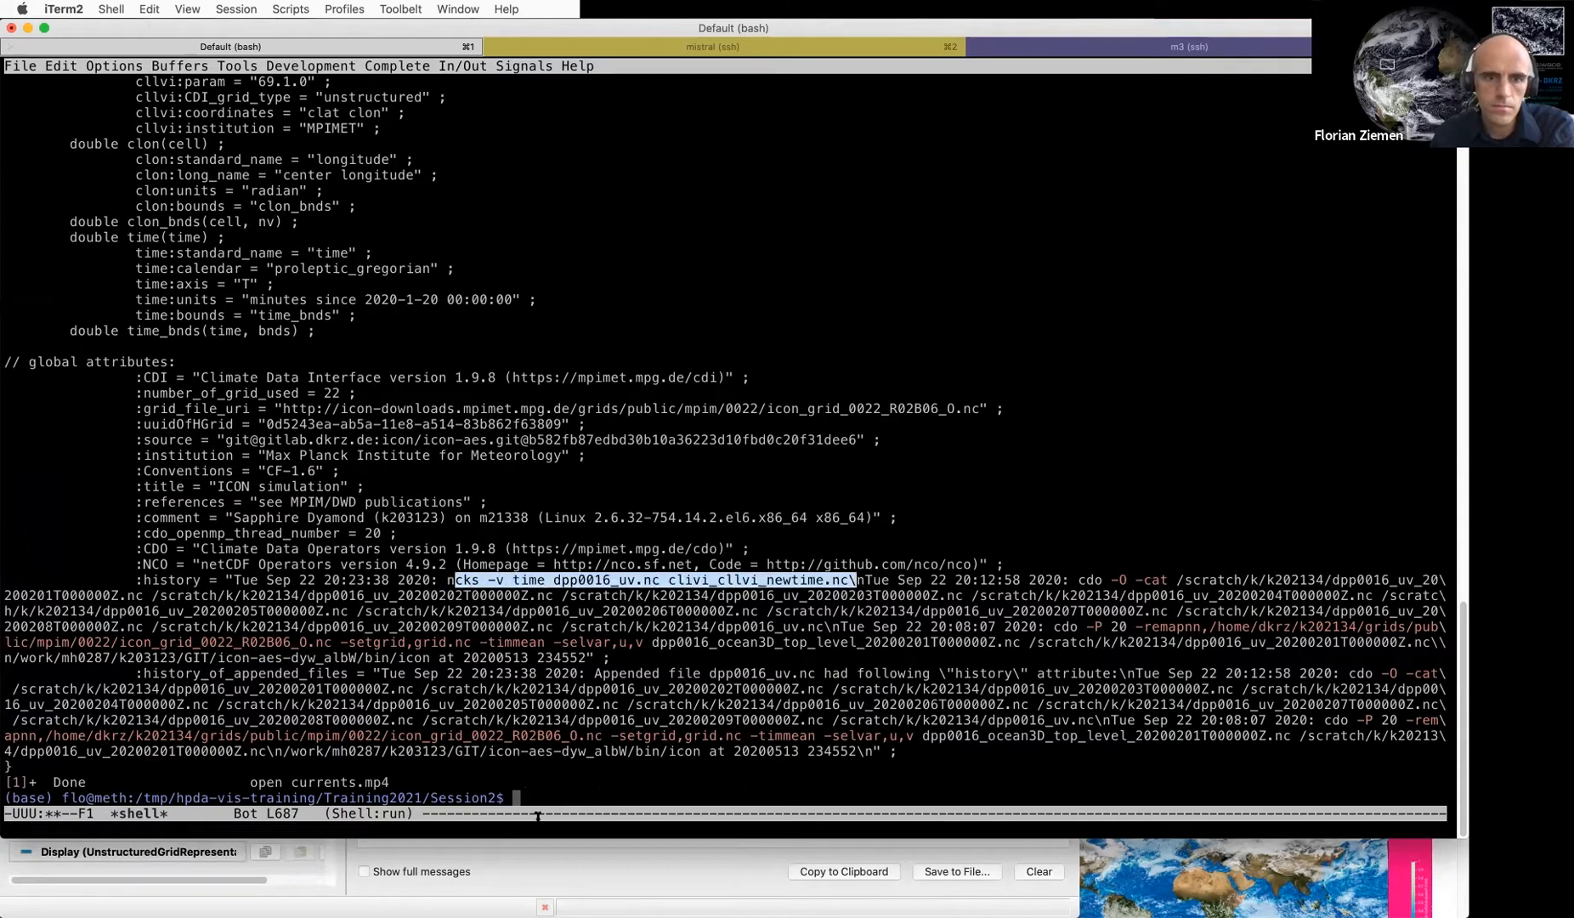
Return to ParaView and color the clivi_cllvi_newtime.nc dataset by clivi
{"action": "left_click", "coordinate": [662, 855]}
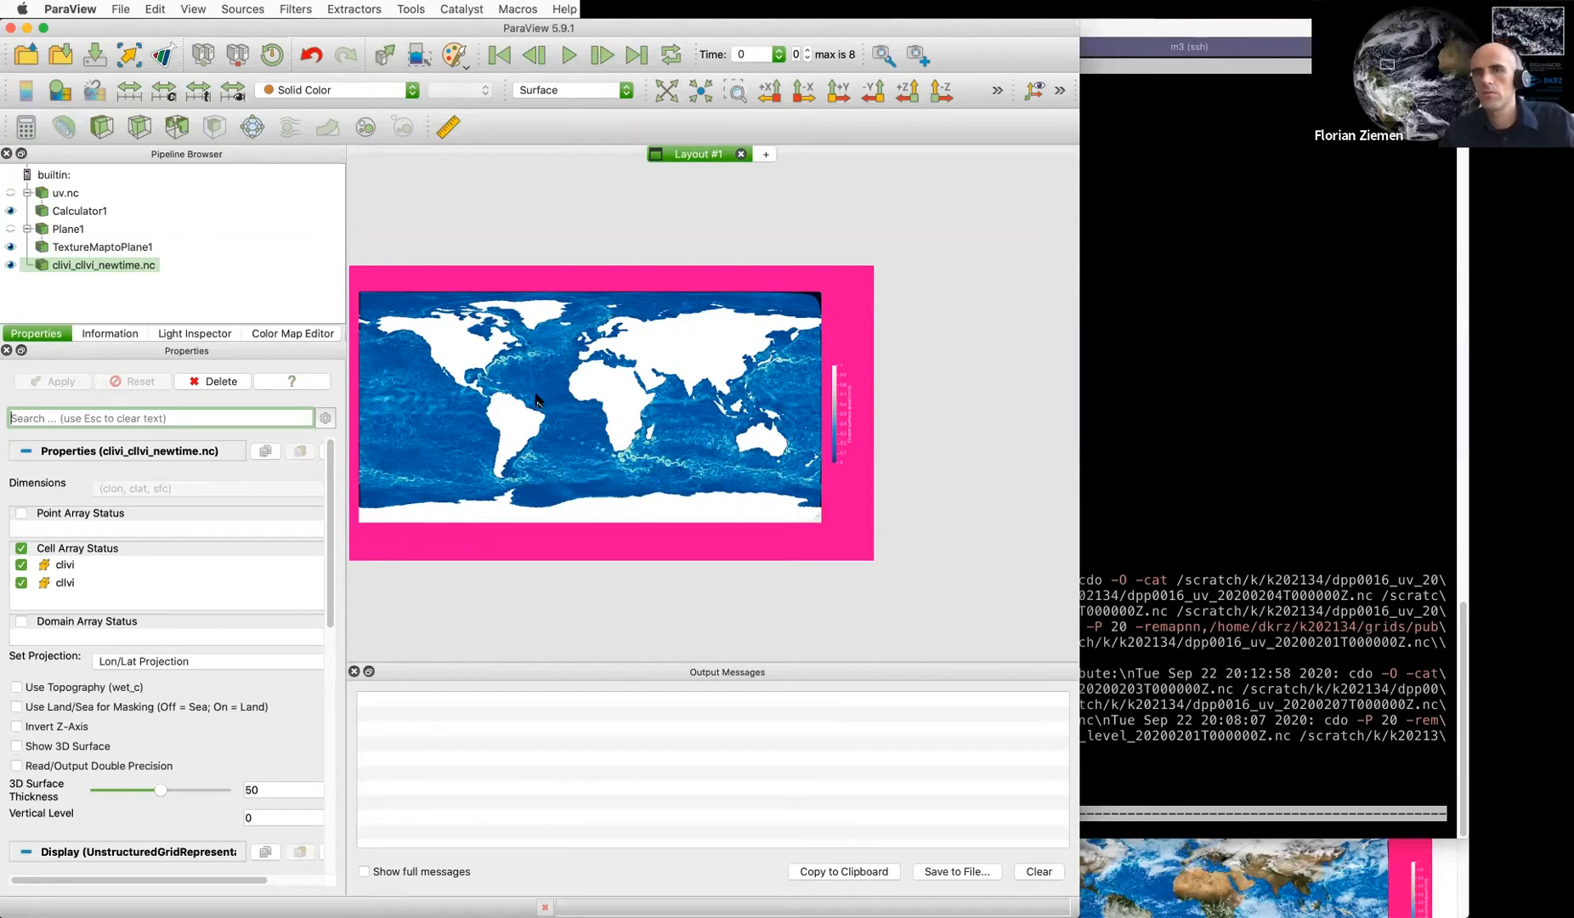
{"action": "left_click", "coordinate": [1310, 880]}
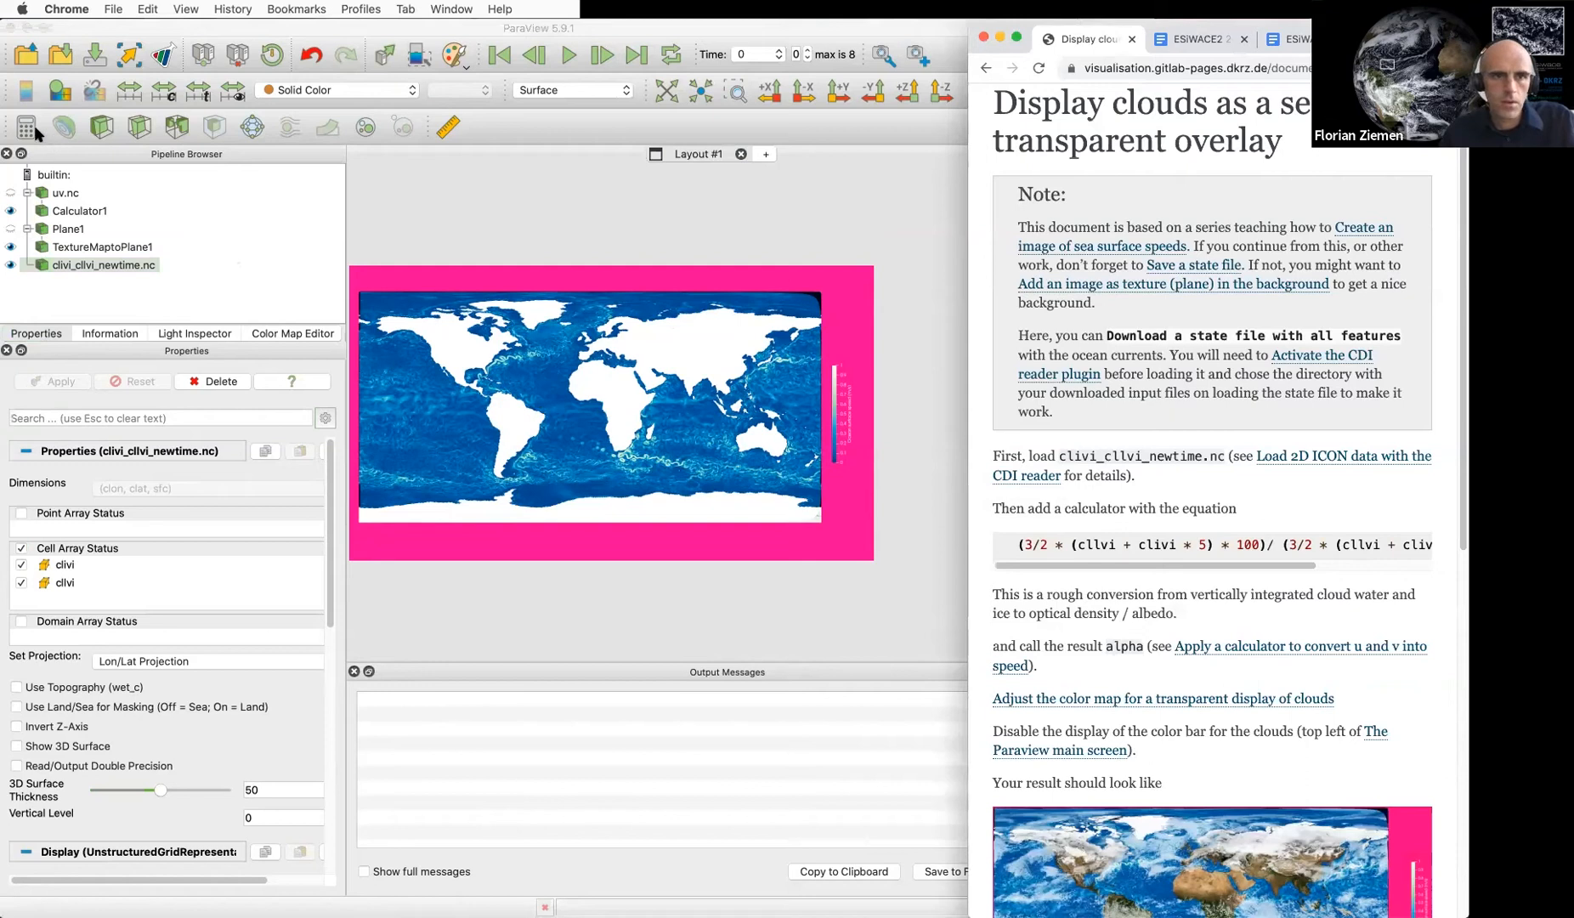
{"action": "left_click", "coordinate": [289, 89]}
{"action": "left_click", "coordinate": [324, 140]}
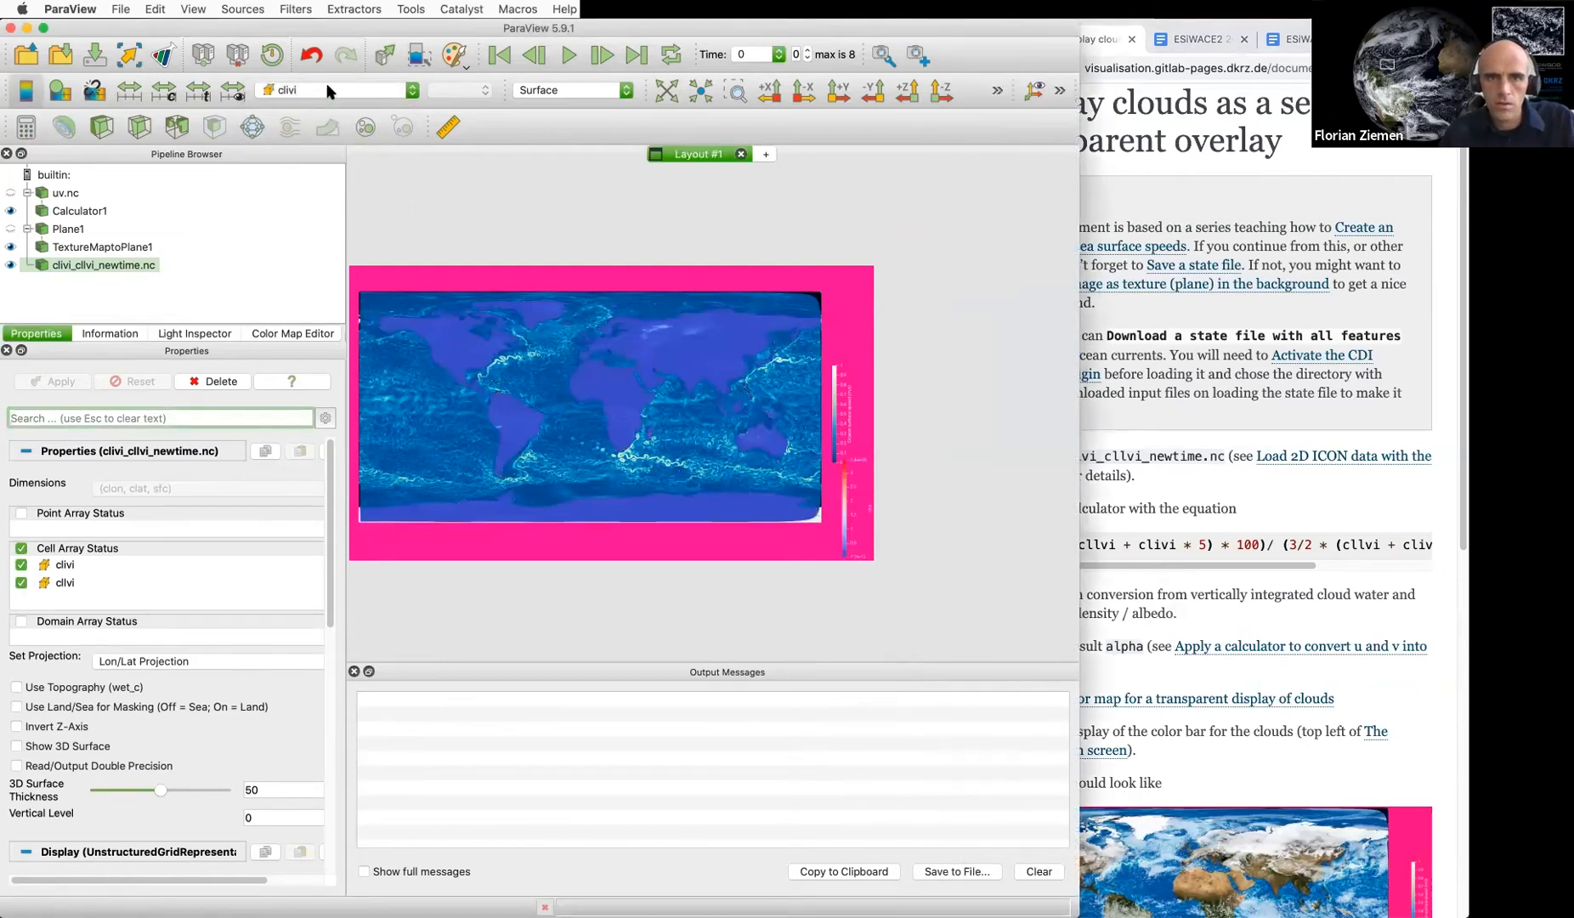
{"action": "left_click", "coordinate": [327, 91]}
{"action": "left_click", "coordinate": [329, 106]}
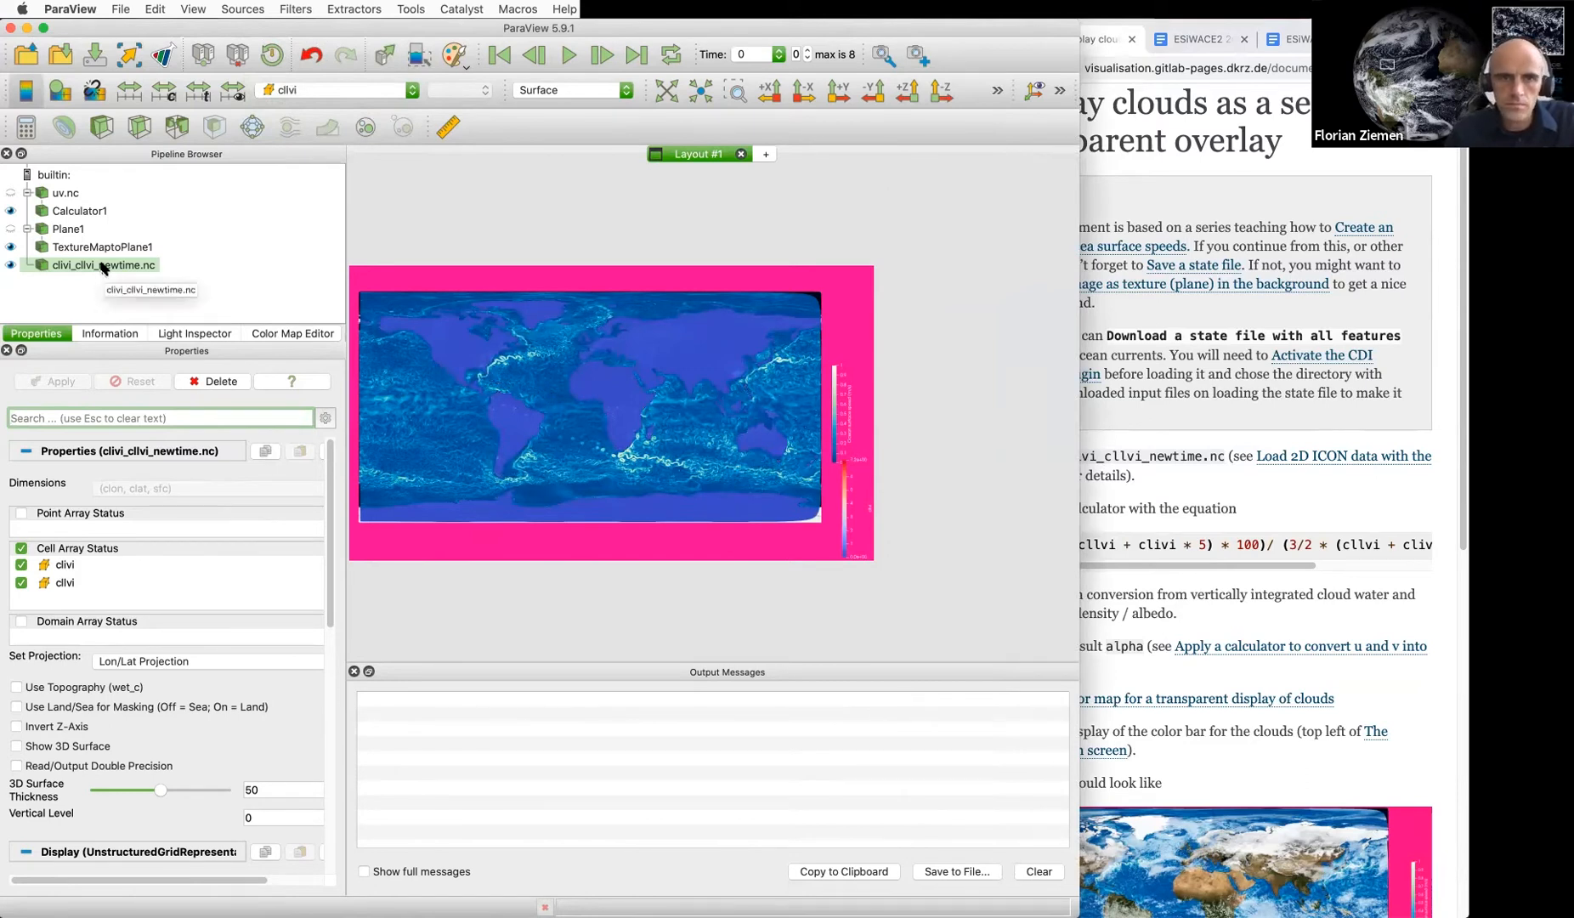
Add a Calculator filter to clivi_cllvi_newtime.nc and copy the cloud equation from the guide in Chrome
{"action": "left_click", "coordinate": [27, 128]}
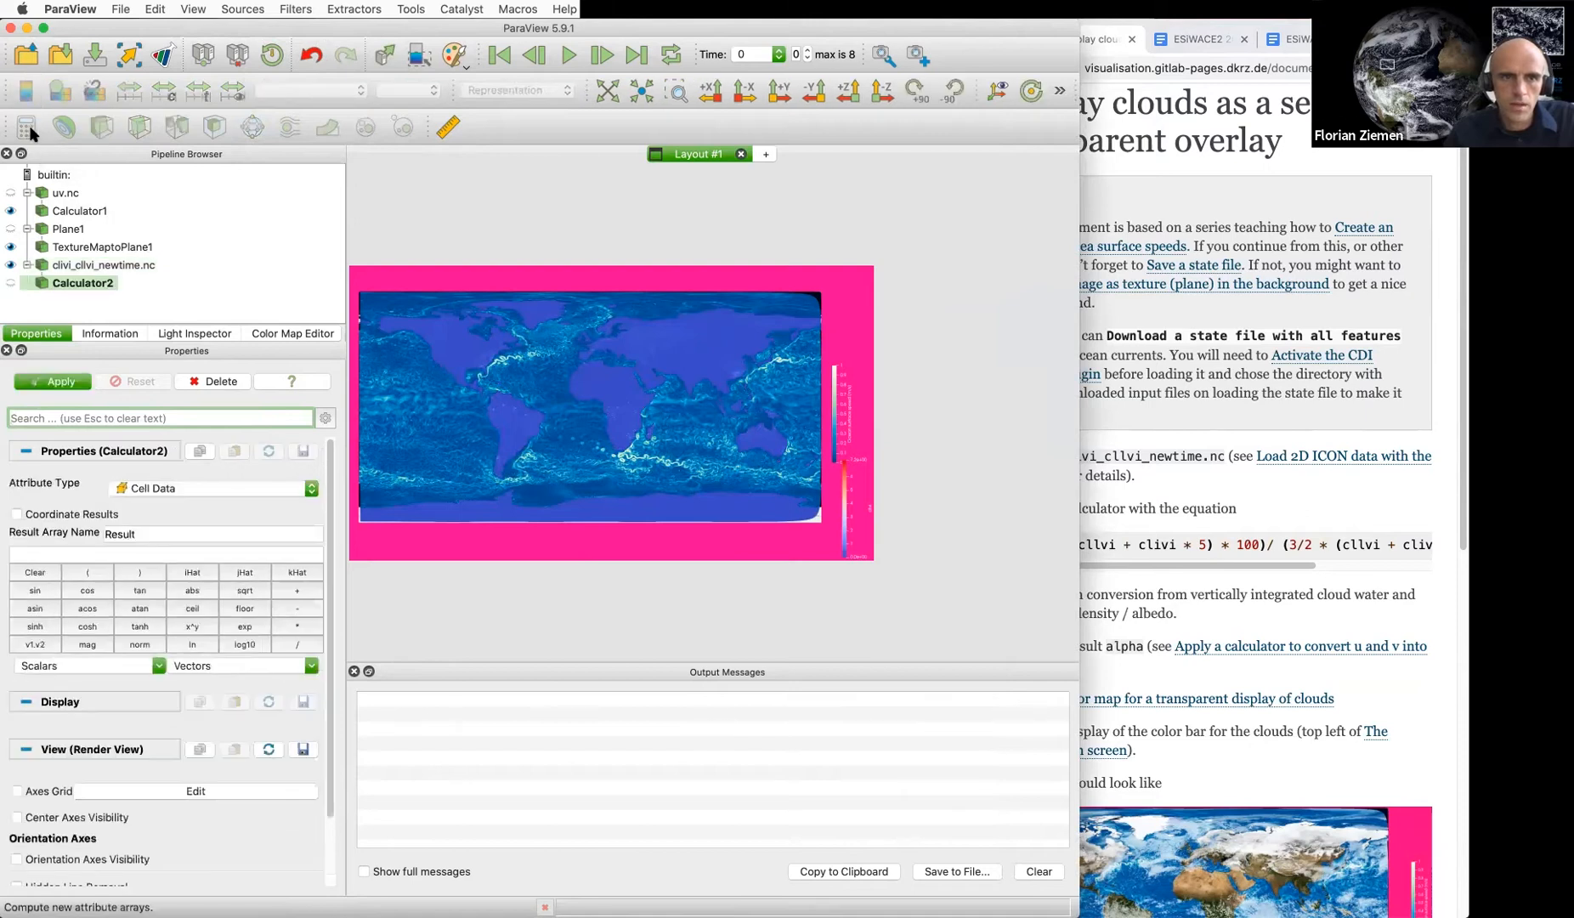
{"action": "left_click", "coordinate": [1142, 544]}
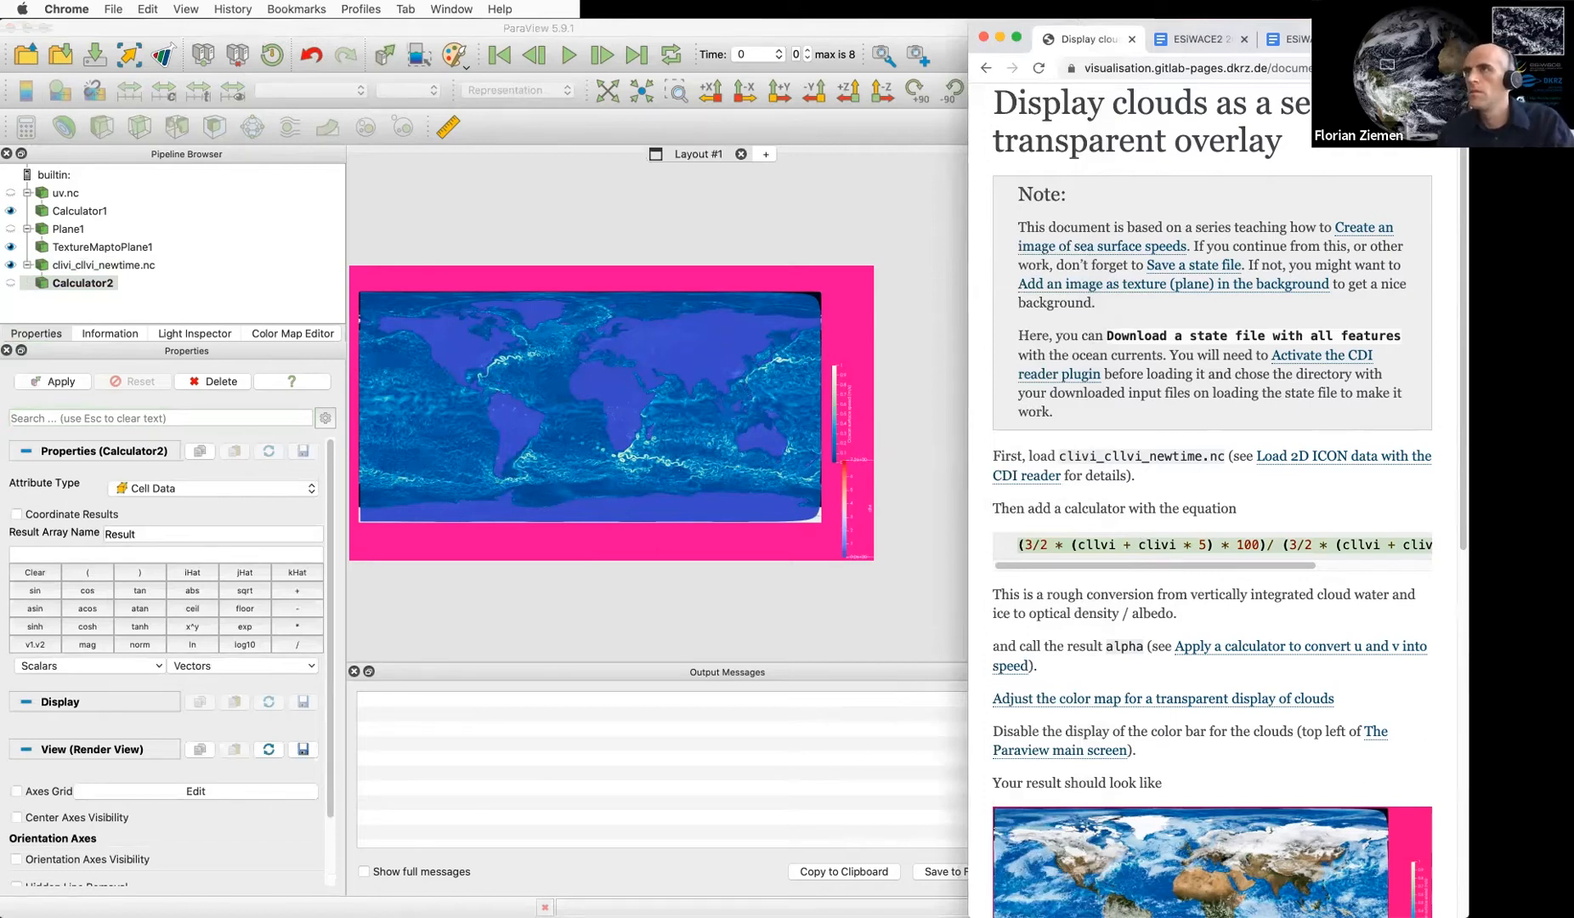
{"action": "left_click", "coordinate": [180, 417]}
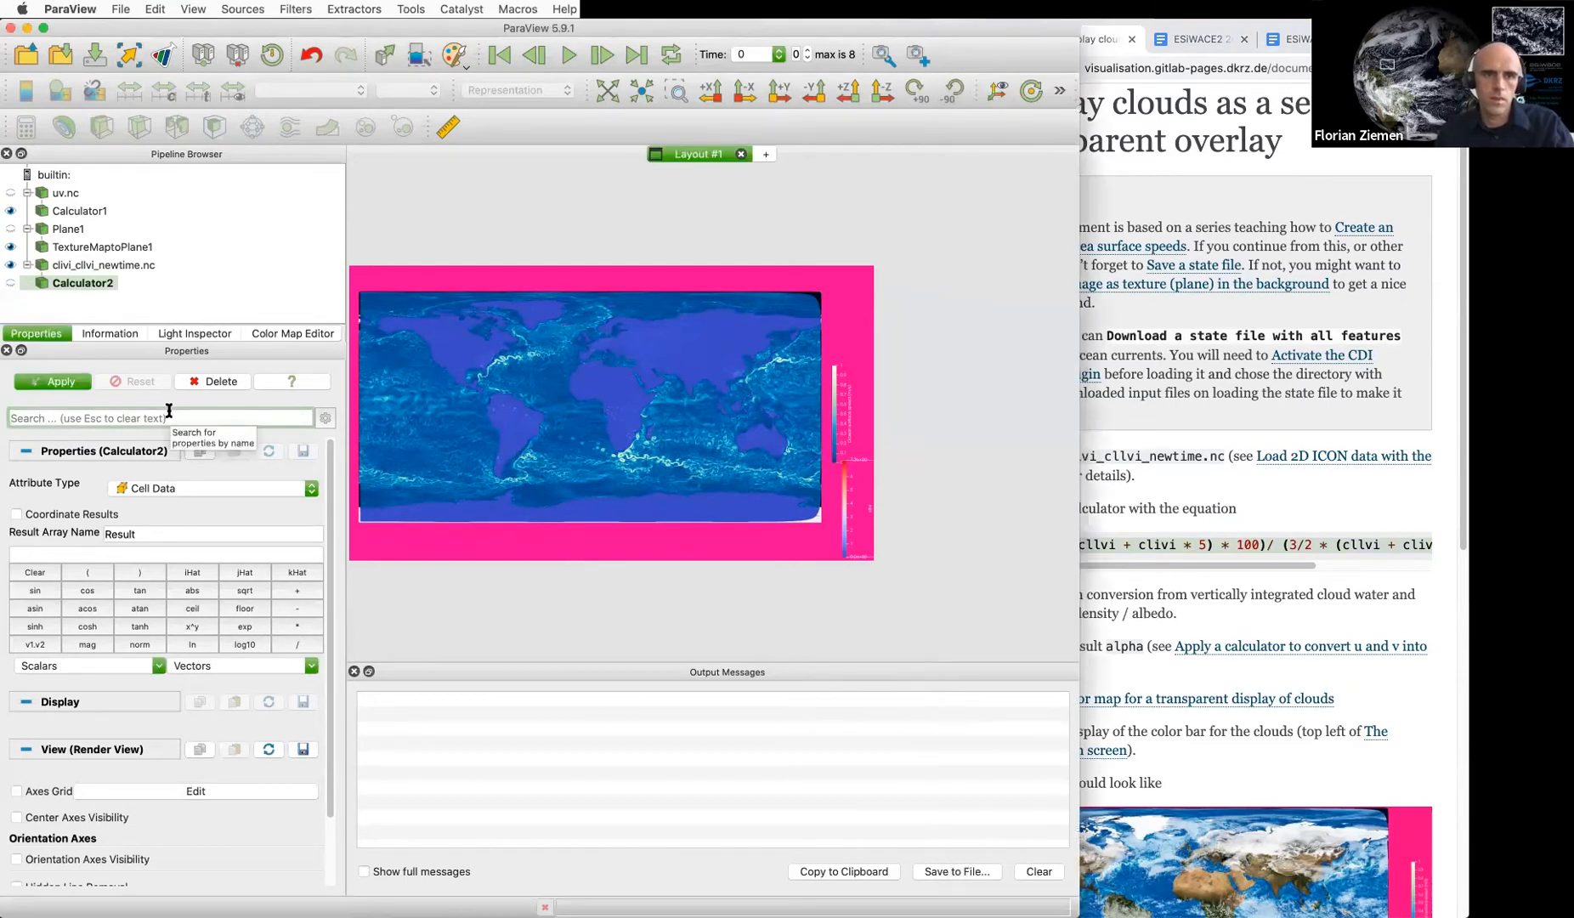
{"action": "type", "text": "(3/2 * (cllvi + clivi * 5) * 100)/ (3/2 * (cllvi + clivi * 5) * 100 + 7)"}
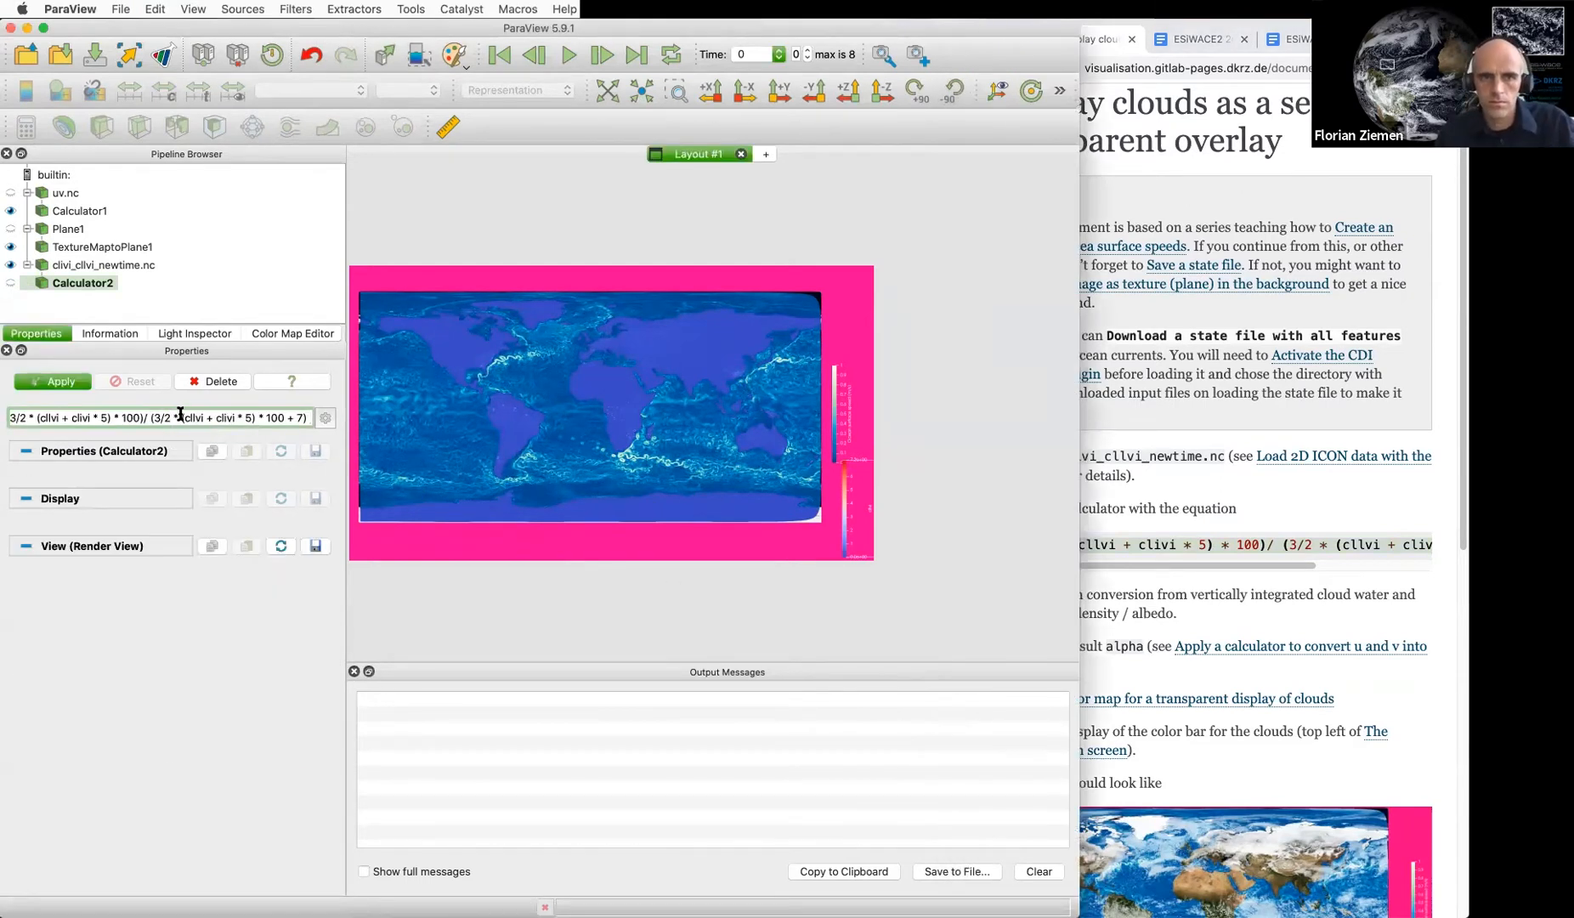
{"action": "key", "text": "Escape"}
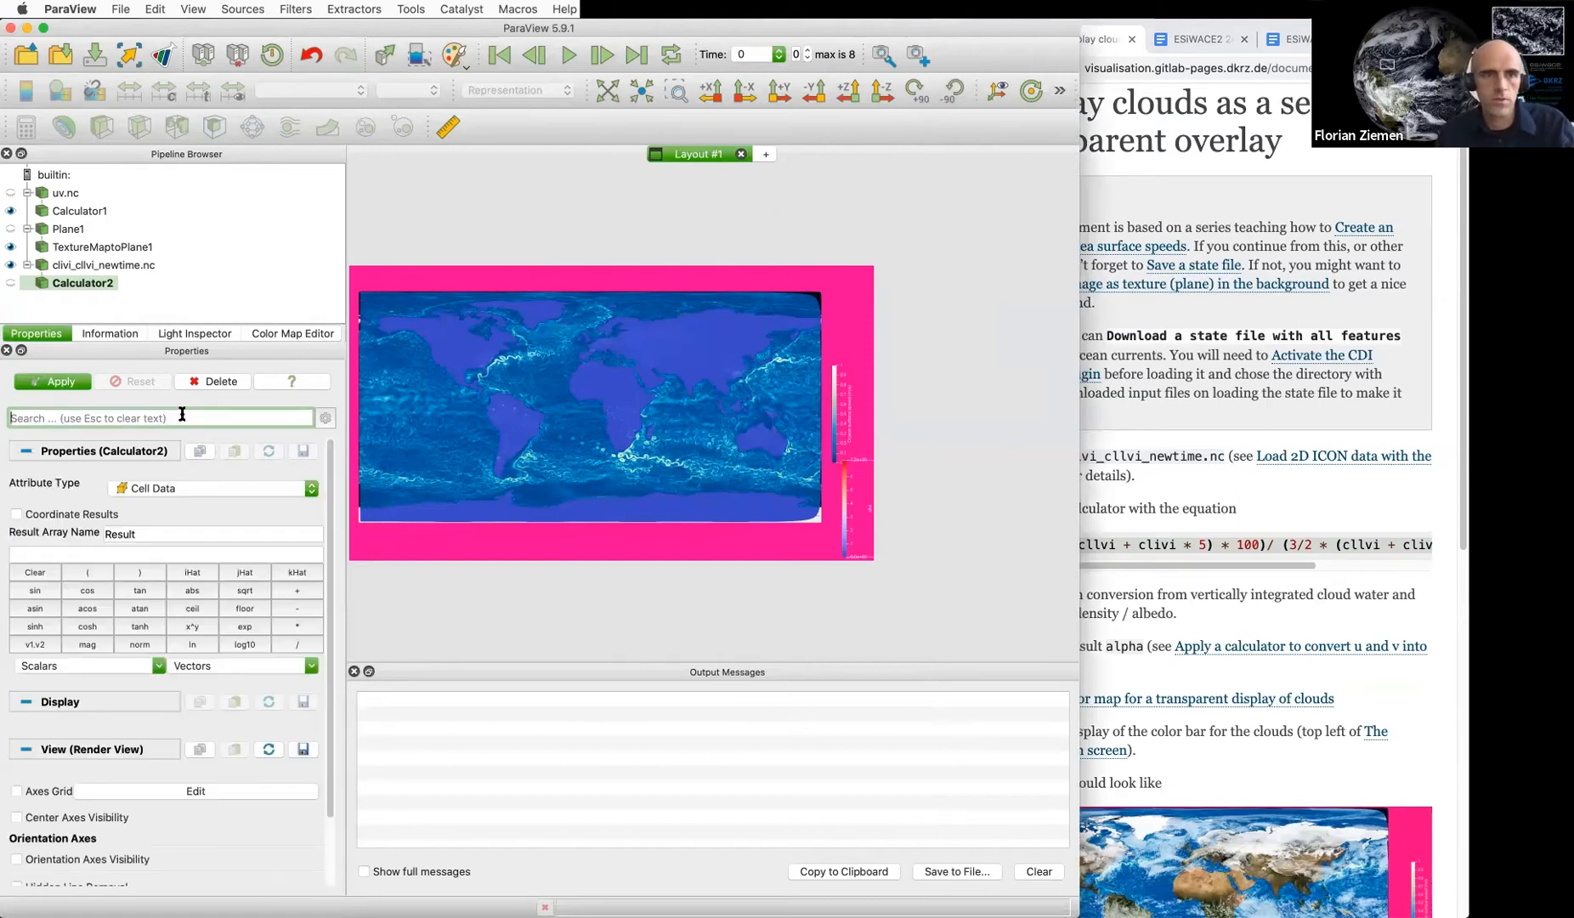
Name the Calculator2 result alpha, enter the equation (3/2 * (cllvi + clivi * 5) * 100)/ (3/2 * (cllvi + clivi * 5) * 100 + 7), and apply it
{"action": "left_click", "coordinate": [115, 537]}
{"action": "type", "text": "cloud"}
{"action": "left_click", "coordinate": [146, 552]}
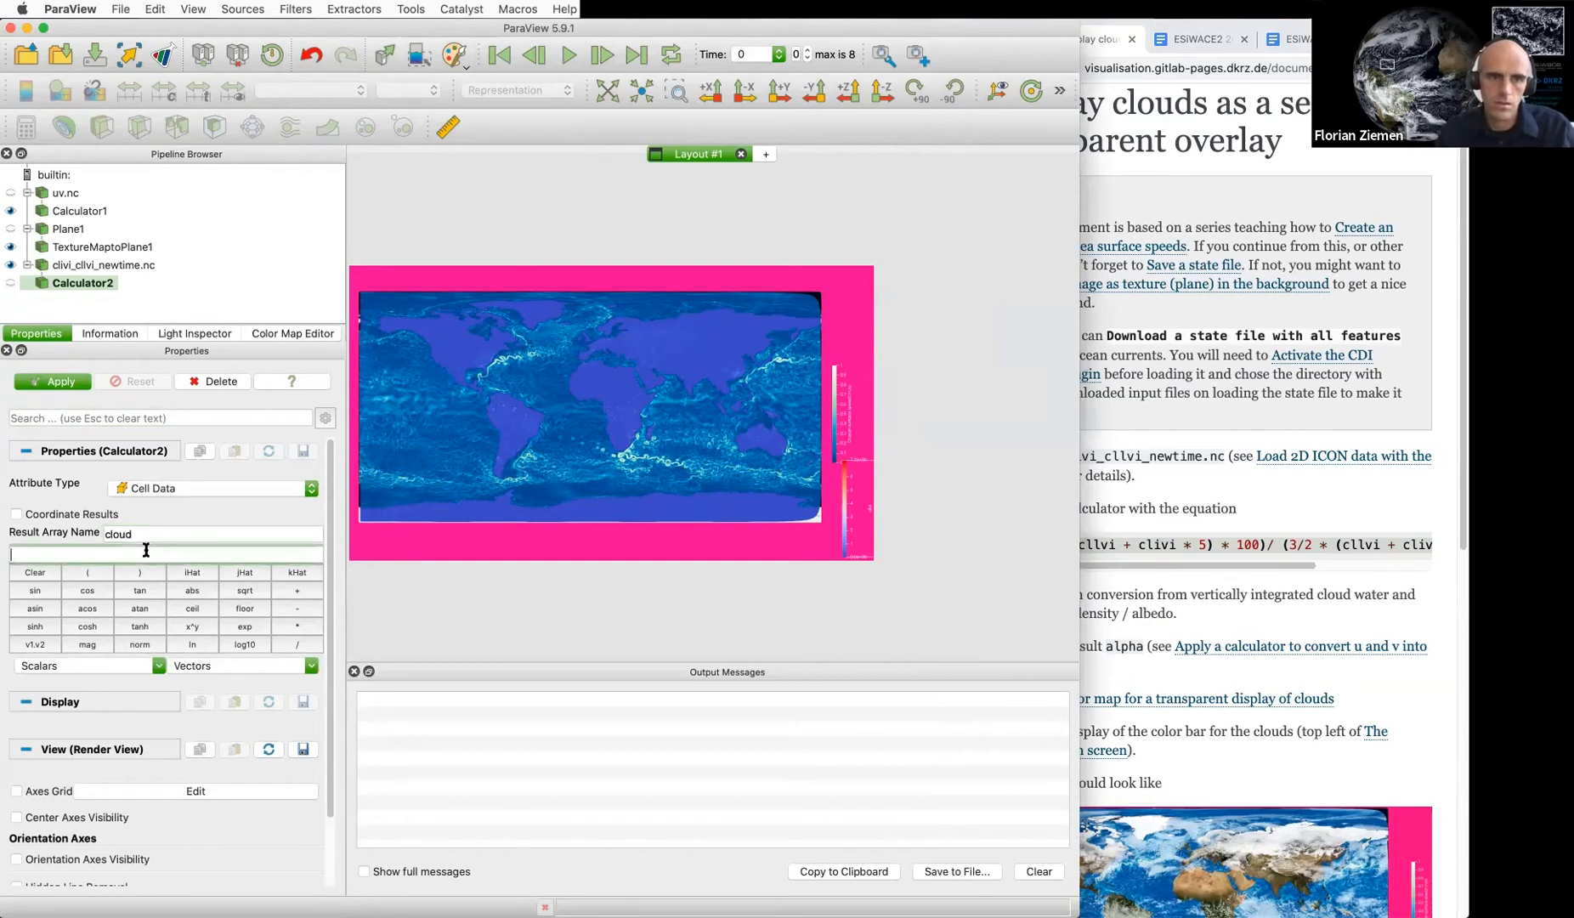
{"action": "key", "text": "shift+Tab"}
{"action": "type", "text": "alpha"}
{"action": "key", "text": "Tab"}
{"action": "type", "text": "(3/2 * (cllvi + clivi * 5) * 100)/ (3/2 * (cllvi + clivi * 5) * 100 + 7)"}
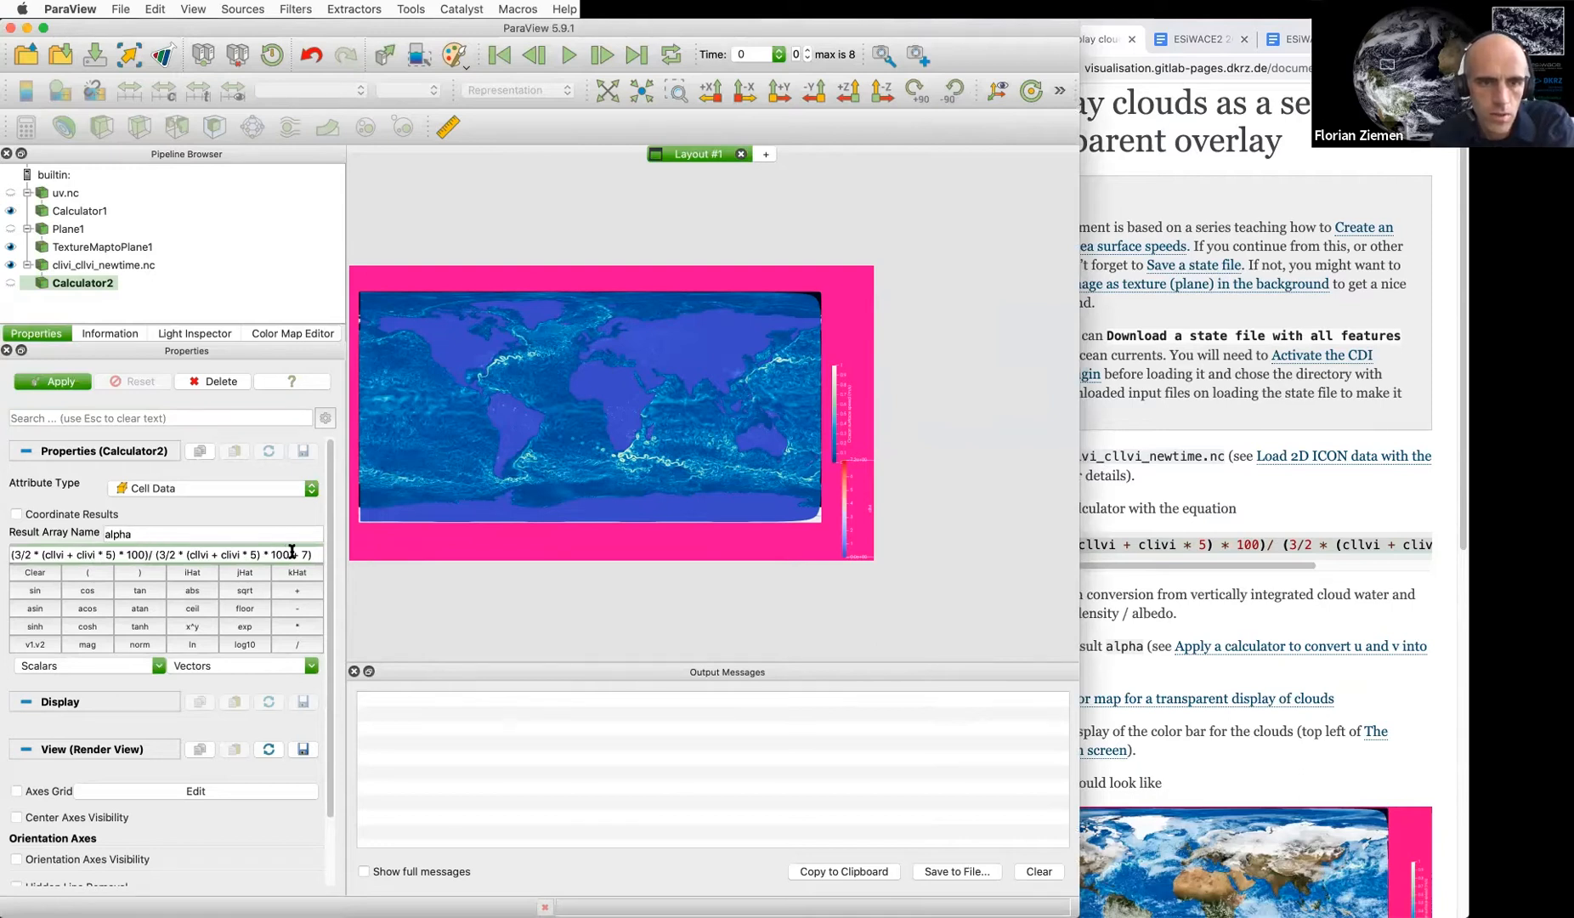
{"action": "left_click", "coordinate": [52, 383]}
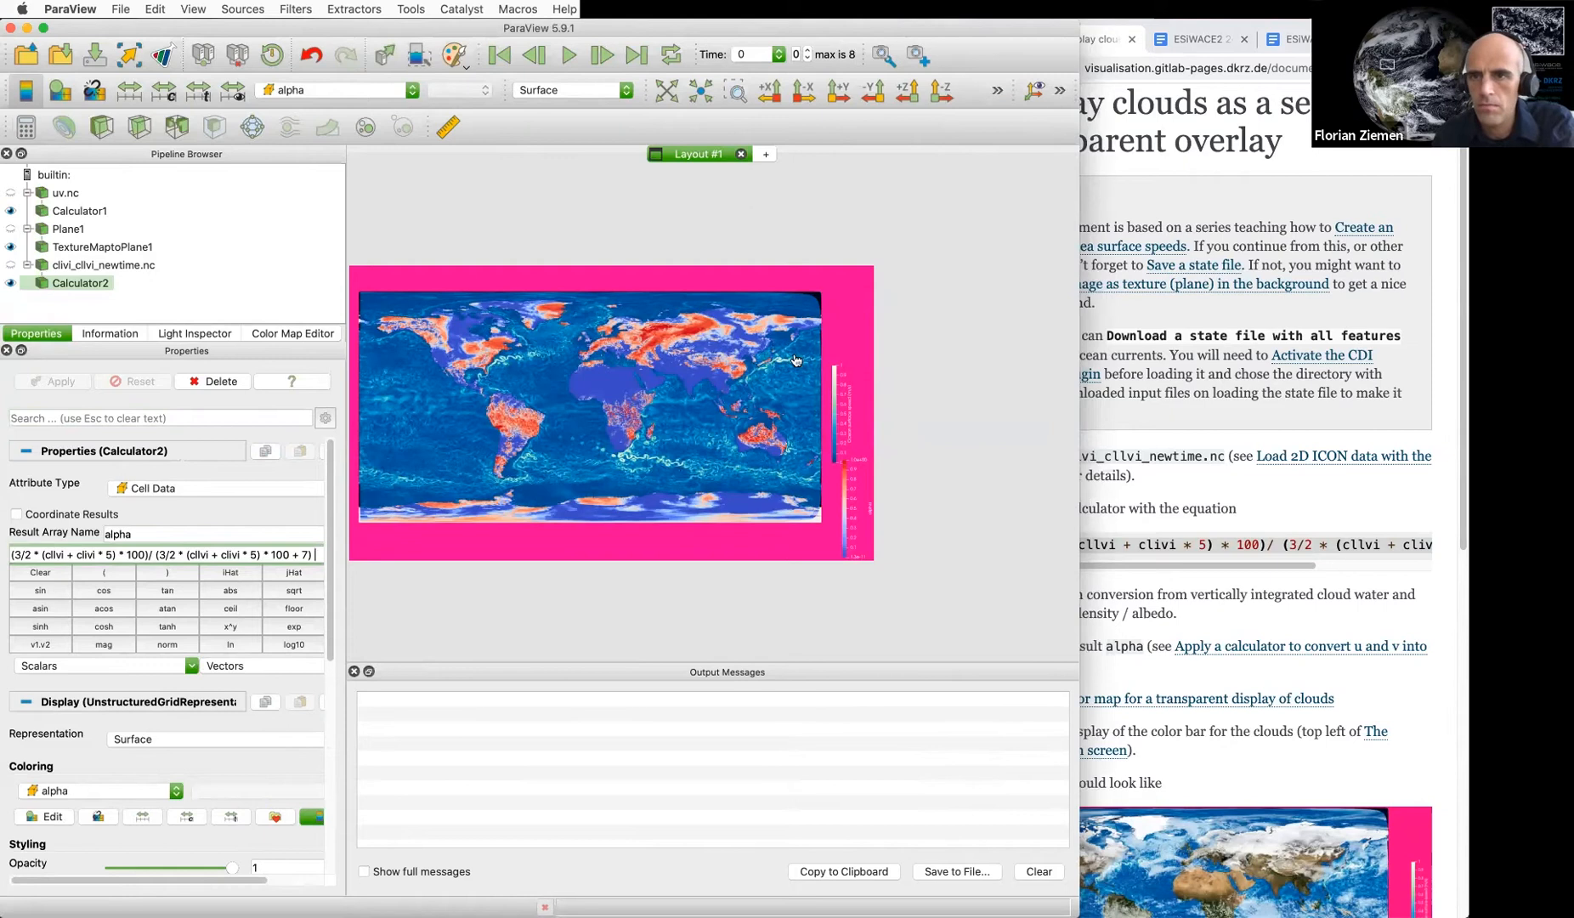
Switch to the guide in Chrome and open its page on adjusting the color map for a transparent display of clouds
{"action": "left_click", "coordinate": [1290, 592]}
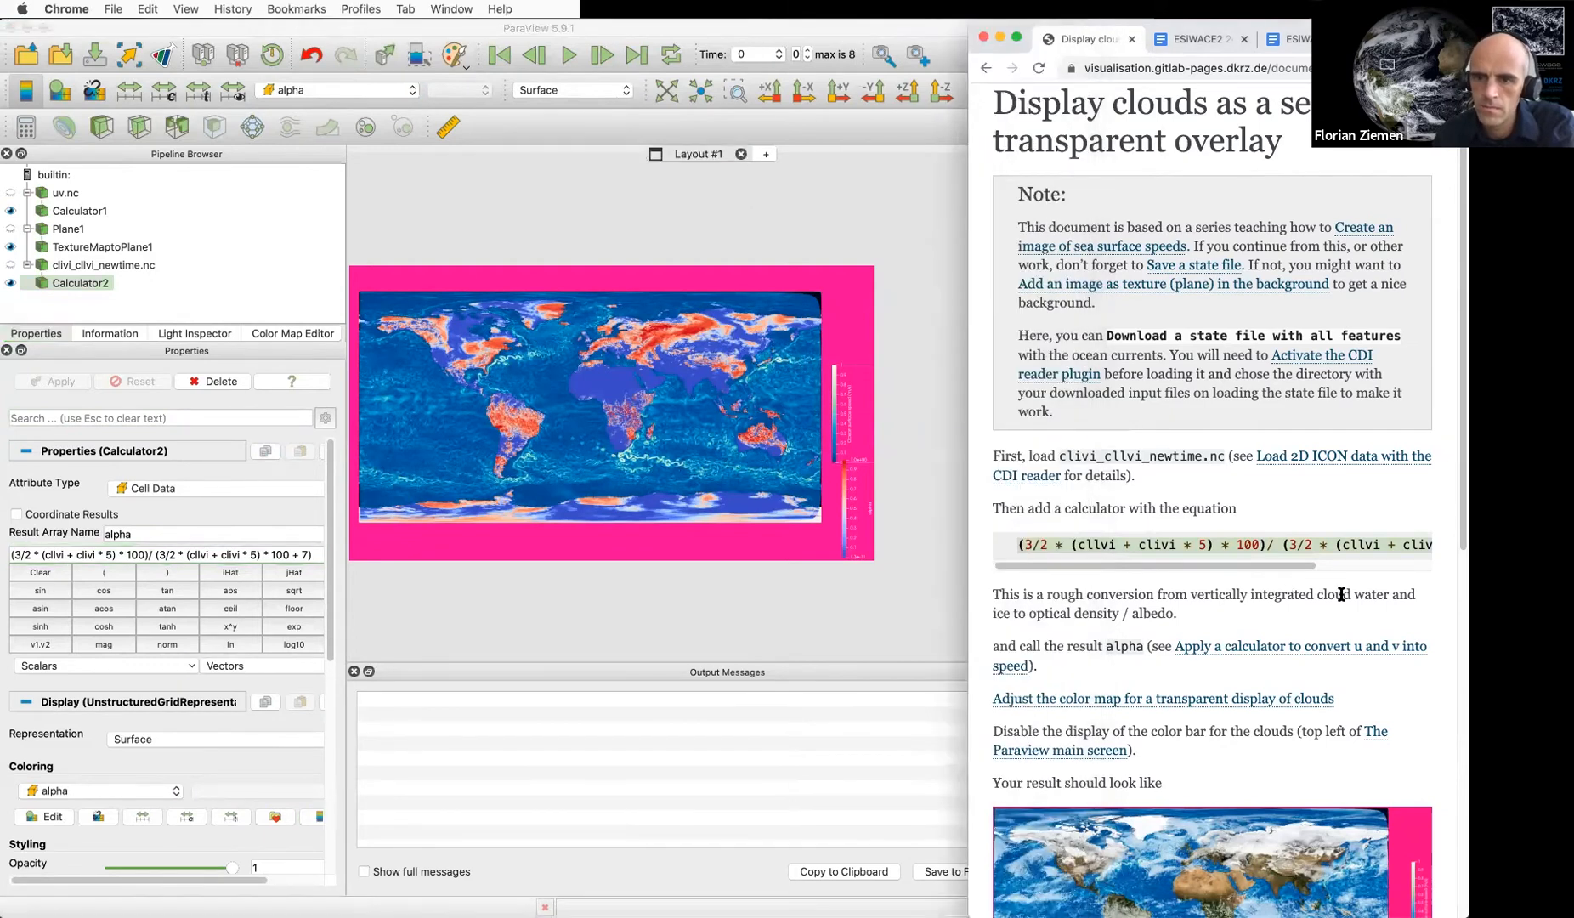
{"action": "scroll", "coordinate": [1341, 594], "scroll_direction": "down", "scroll_amount": 1}
{"action": "scroll", "coordinate": [1341, 595], "scroll_direction": "down", "scroll_amount": 5}
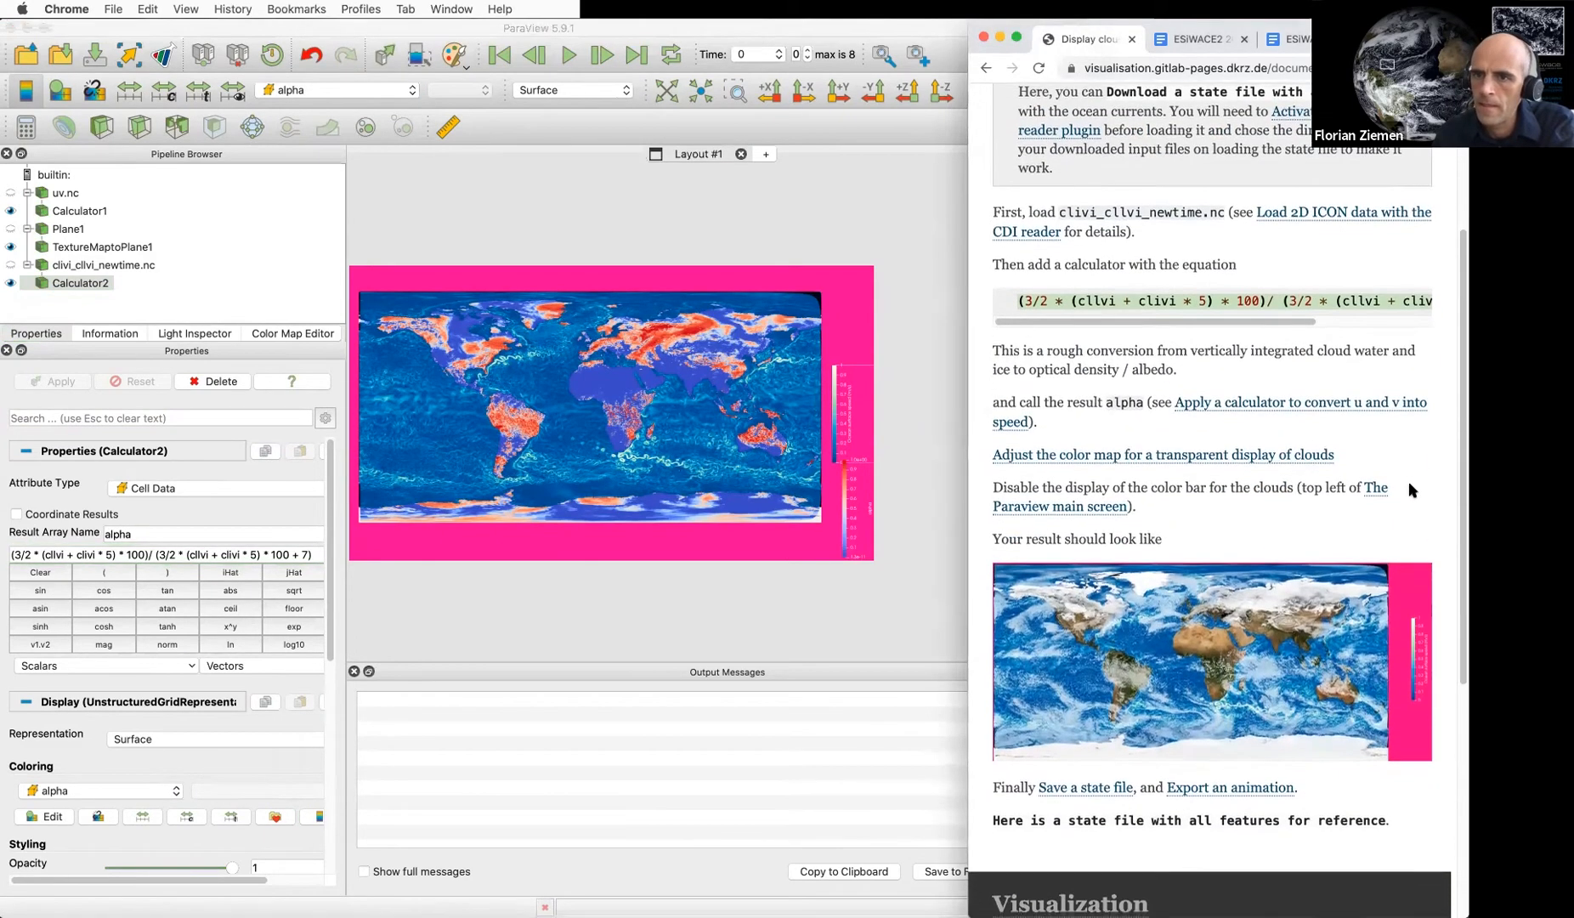
{"action": "scroll", "coordinate": [1349, 383], "scroll_direction": "down", "scroll_amount": 1}
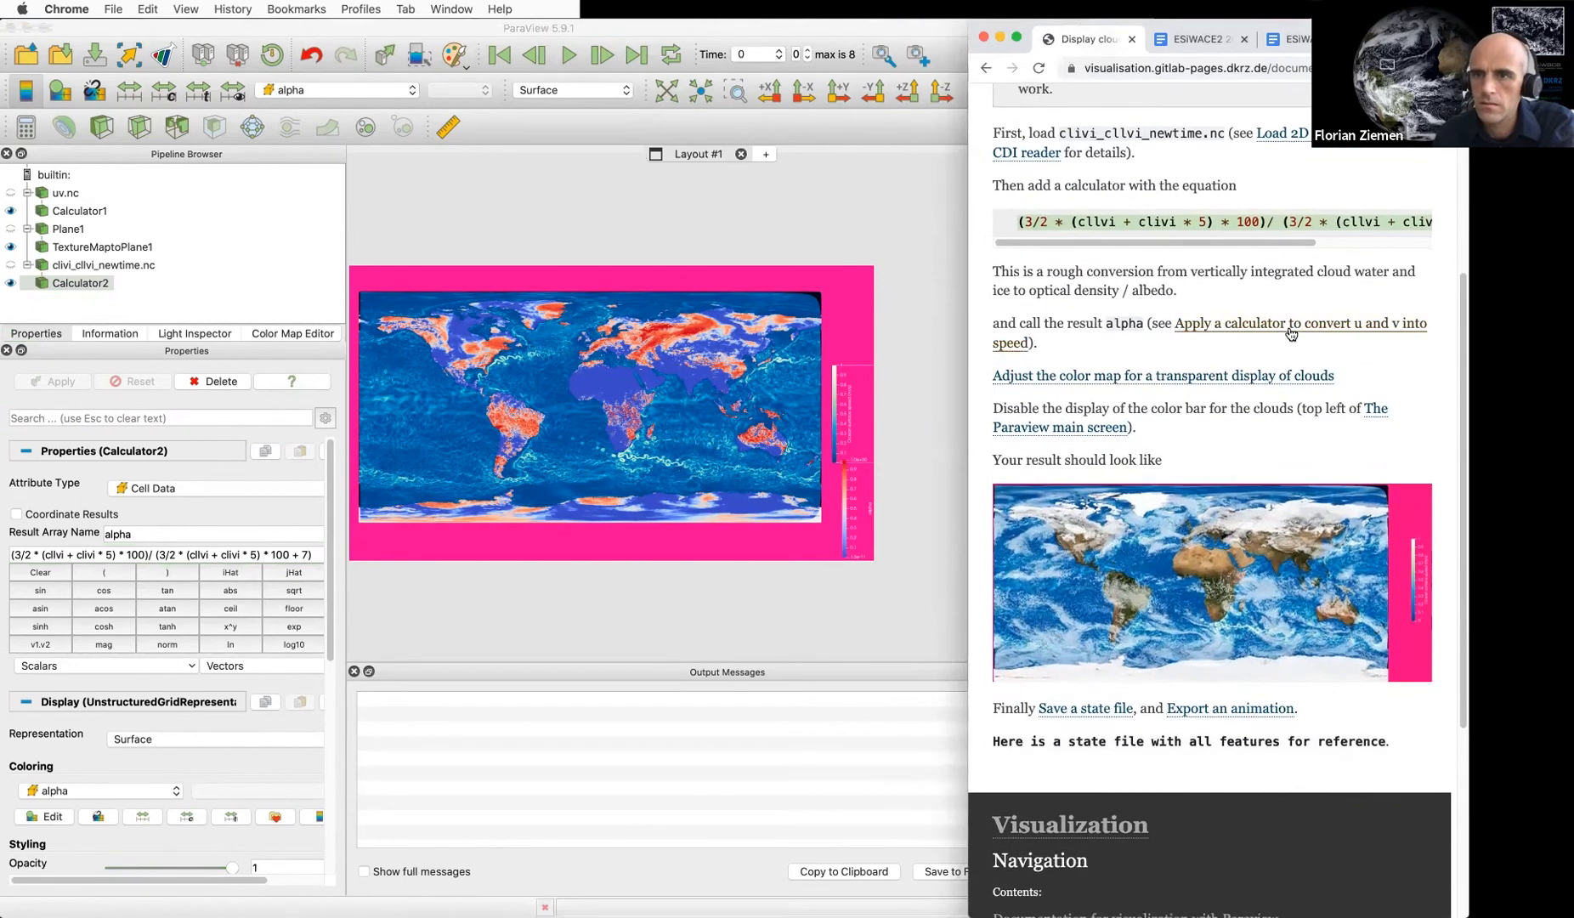
{"action": "scroll", "coordinate": [1078, 349], "scroll_direction": "down", "scroll_amount": 1}
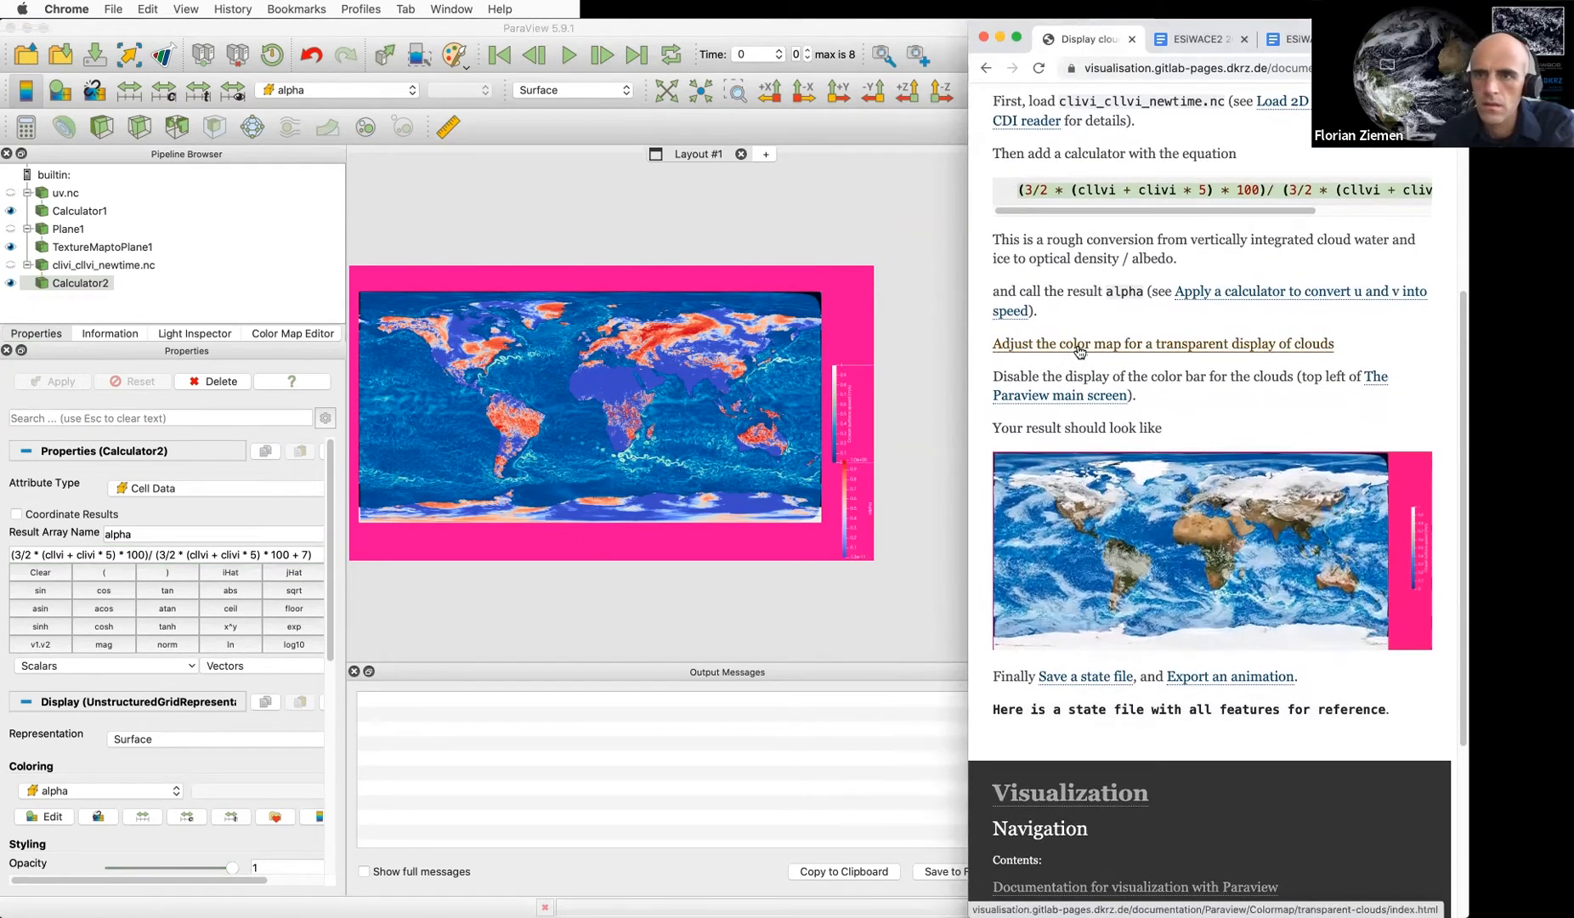
{"action": "left_click", "coordinate": [1079, 344]}
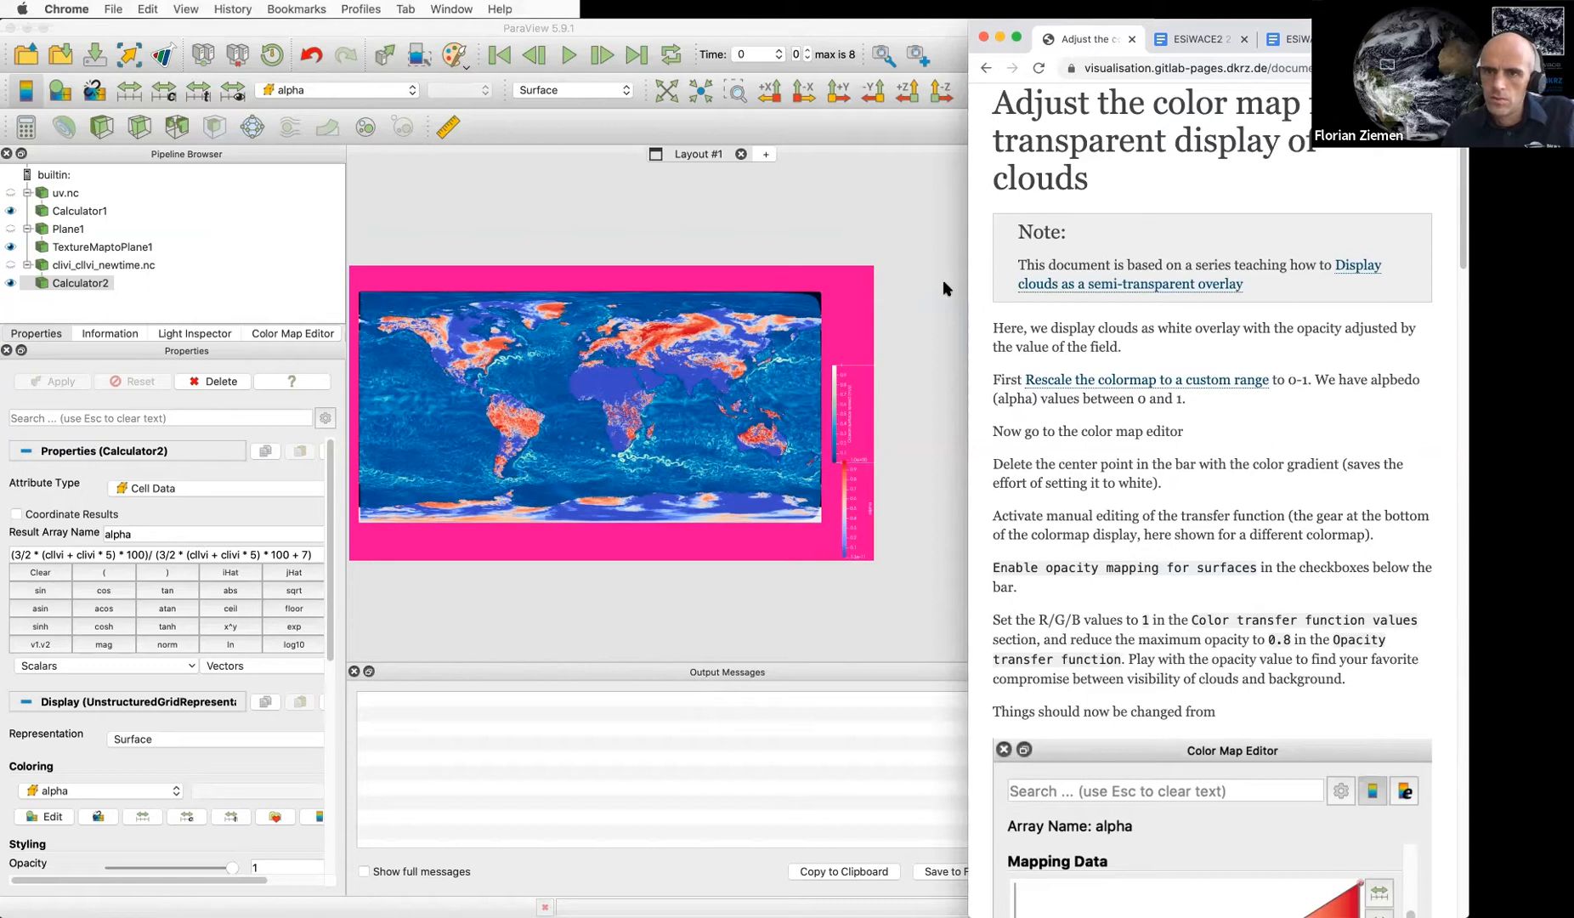
Return to ParaView and rescale the alpha color map to a custom range of 0 to 1 with automatic rescaling disabled
{"action": "left_click", "coordinate": [899, 270]}
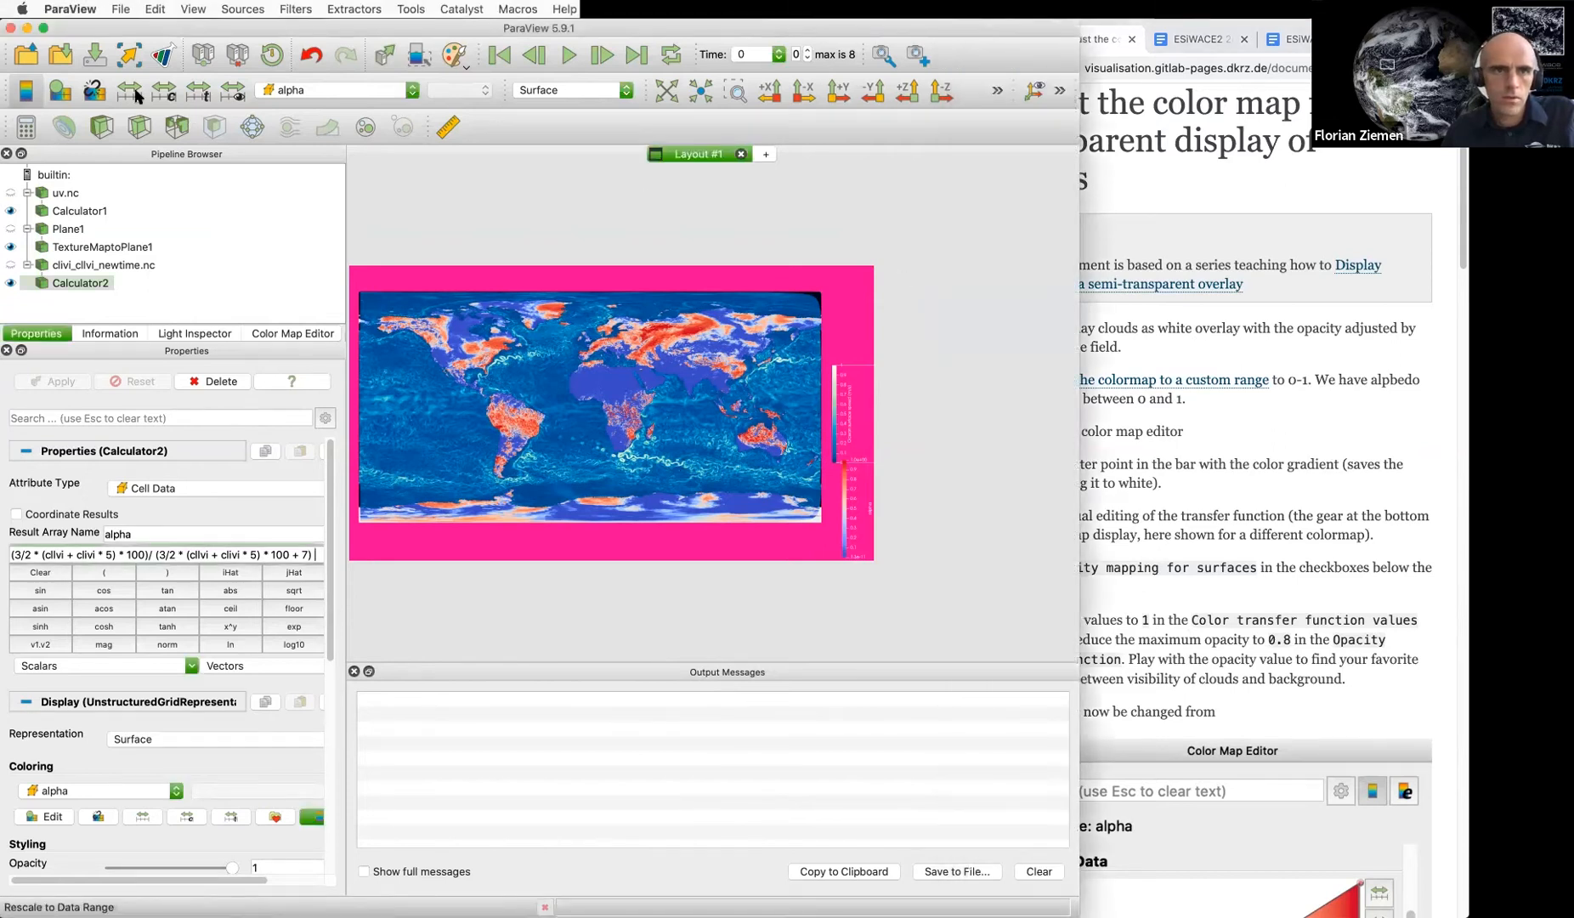
{"action": "left_click", "coordinate": [59, 90]}
{"action": "left_click", "coordinate": [56, 87]}
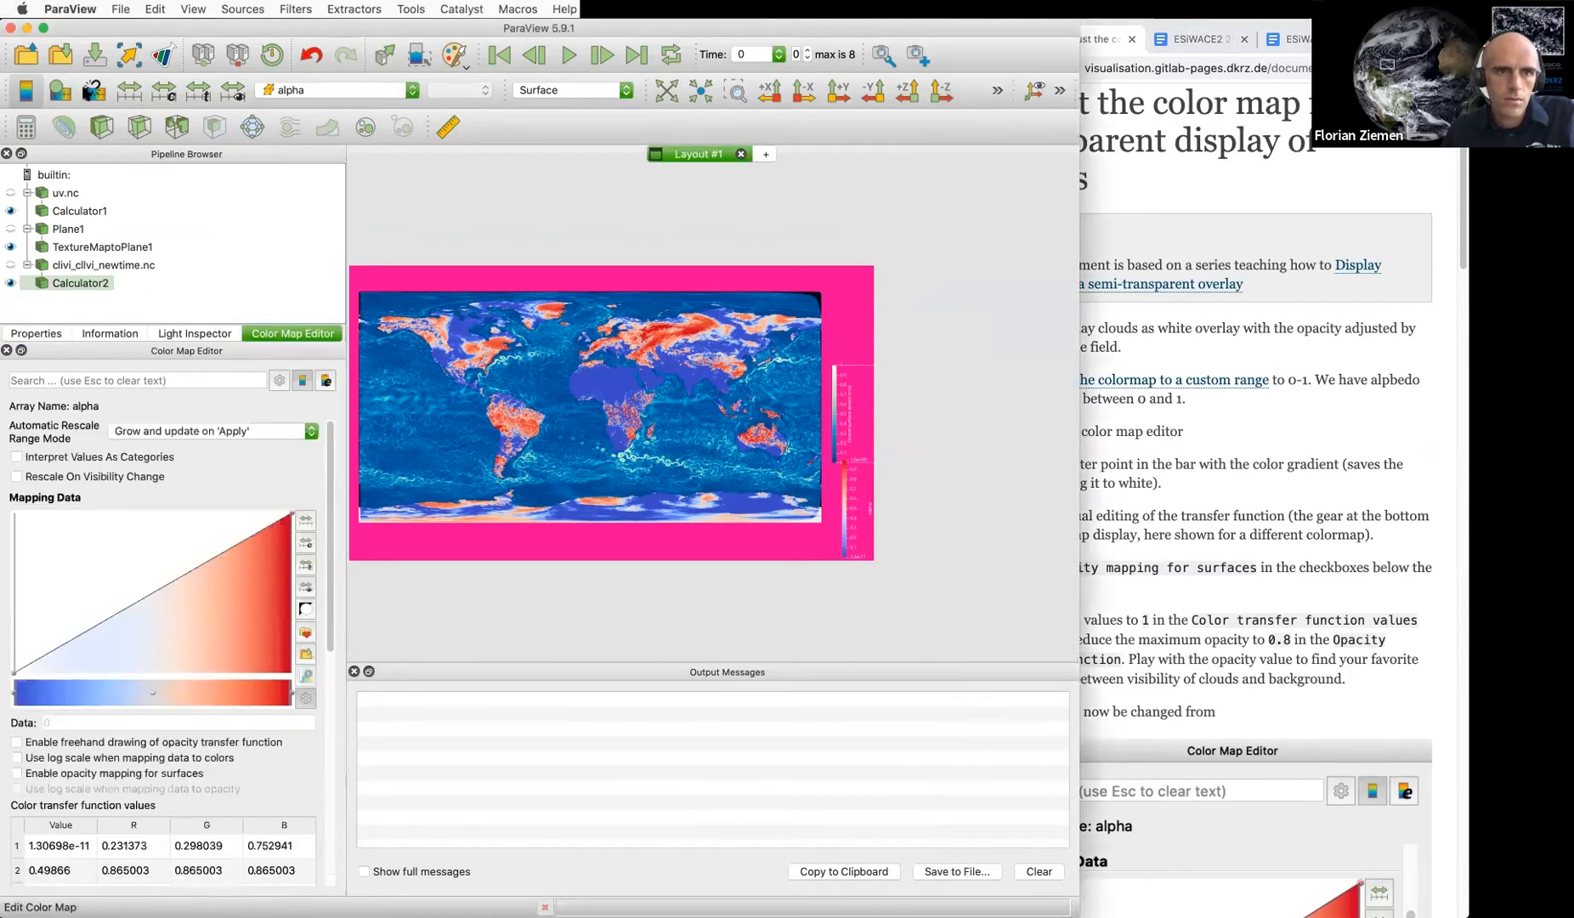
{"action": "left_click", "coordinate": [164, 91]}
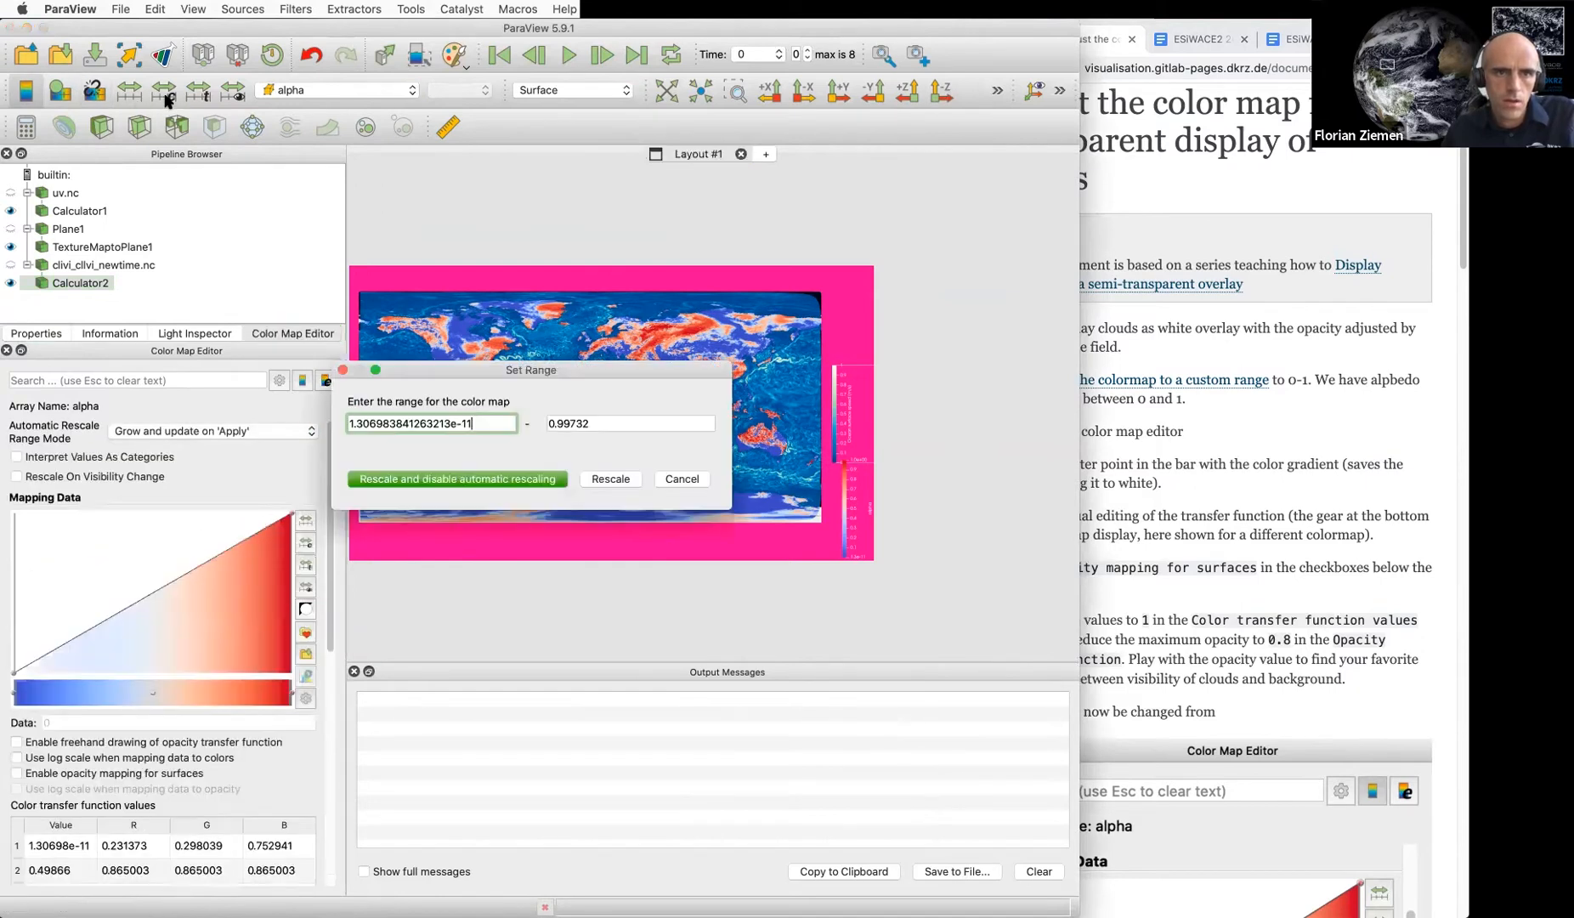
{"action": "double_click", "coordinate": [432, 428]}
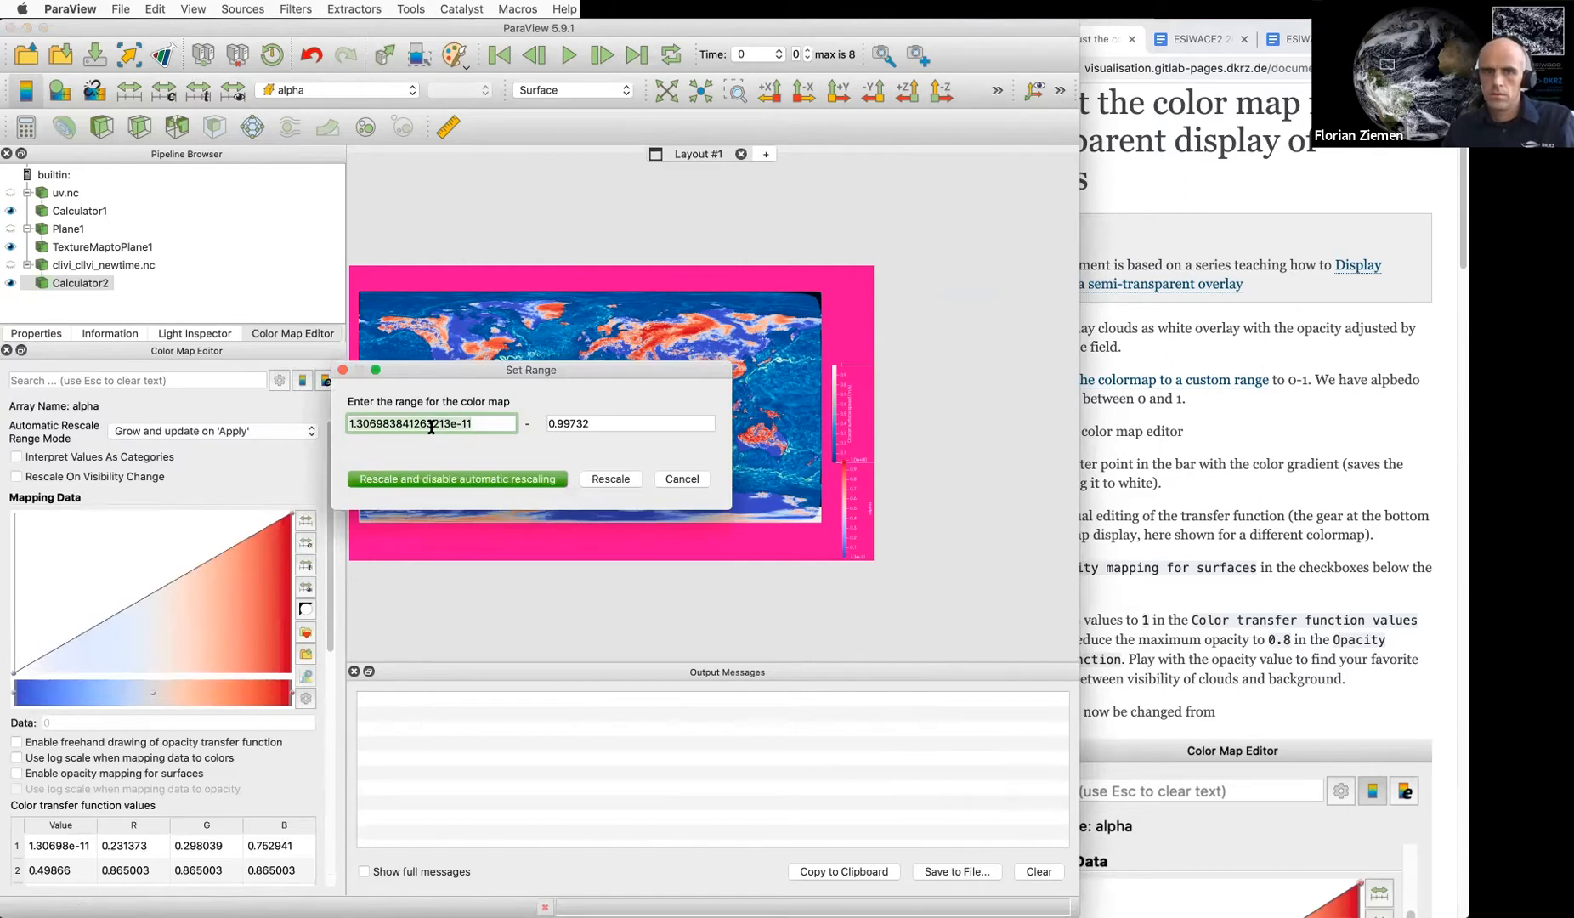
{"action": "type", "text": "0"}
{"action": "key", "text": "Tab"}
{"action": "type", "text": "1"}
{"action": "key", "text": "Tab"}
{"action": "left_click", "coordinate": [416, 480]}
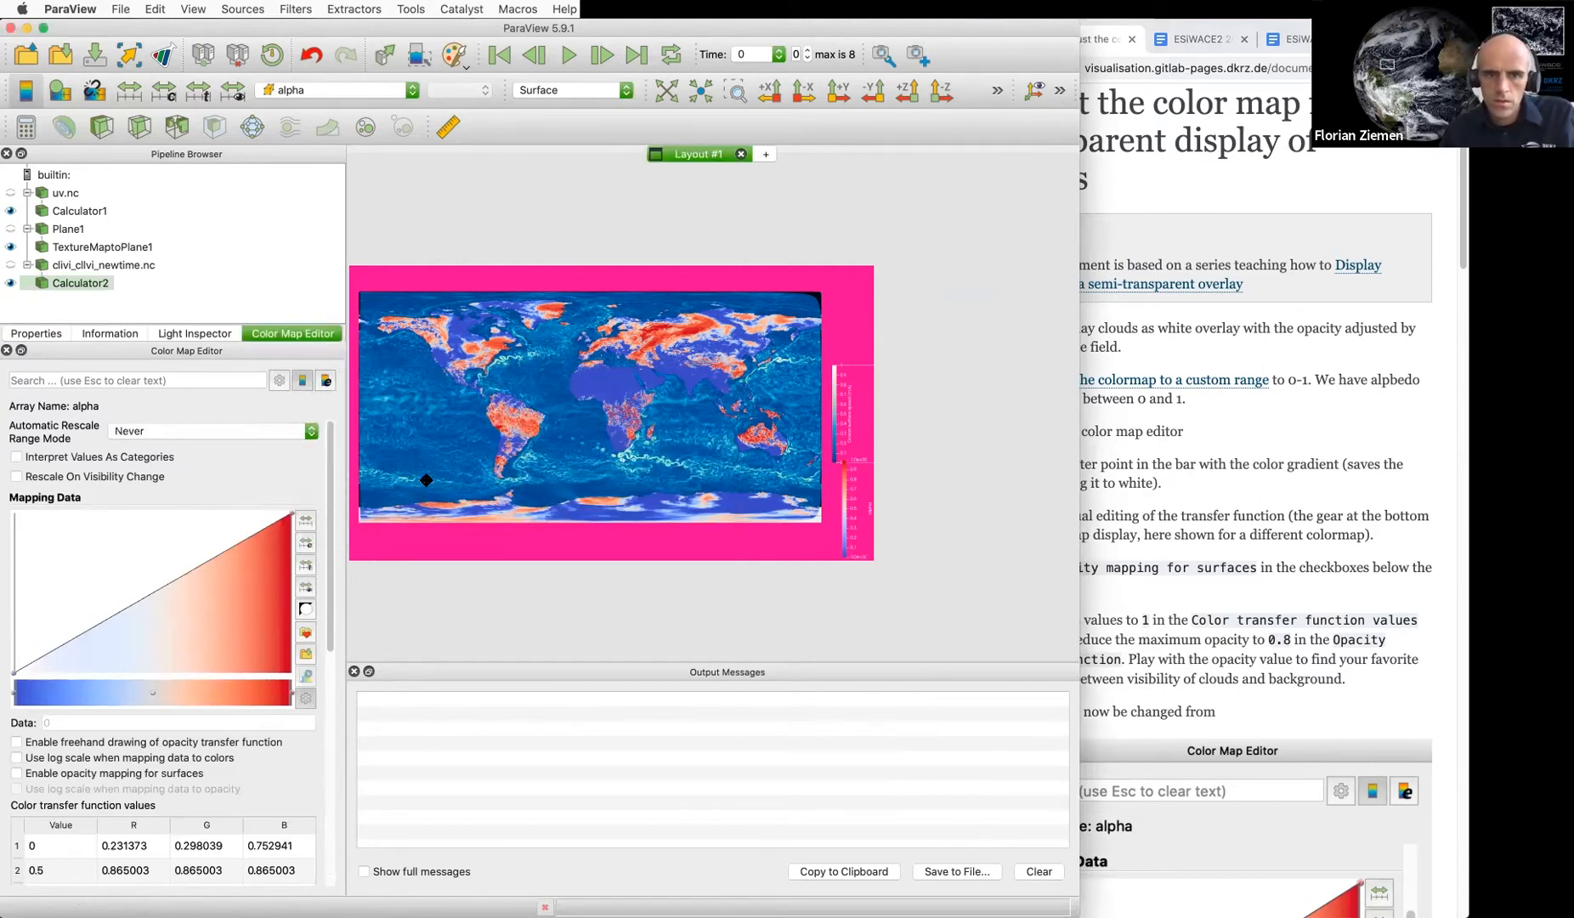
Consult the color map instructions in Chrome, and delete the center control point of the alpha color gradient in ParaView
{"action": "left_click", "coordinate": [1246, 532]}
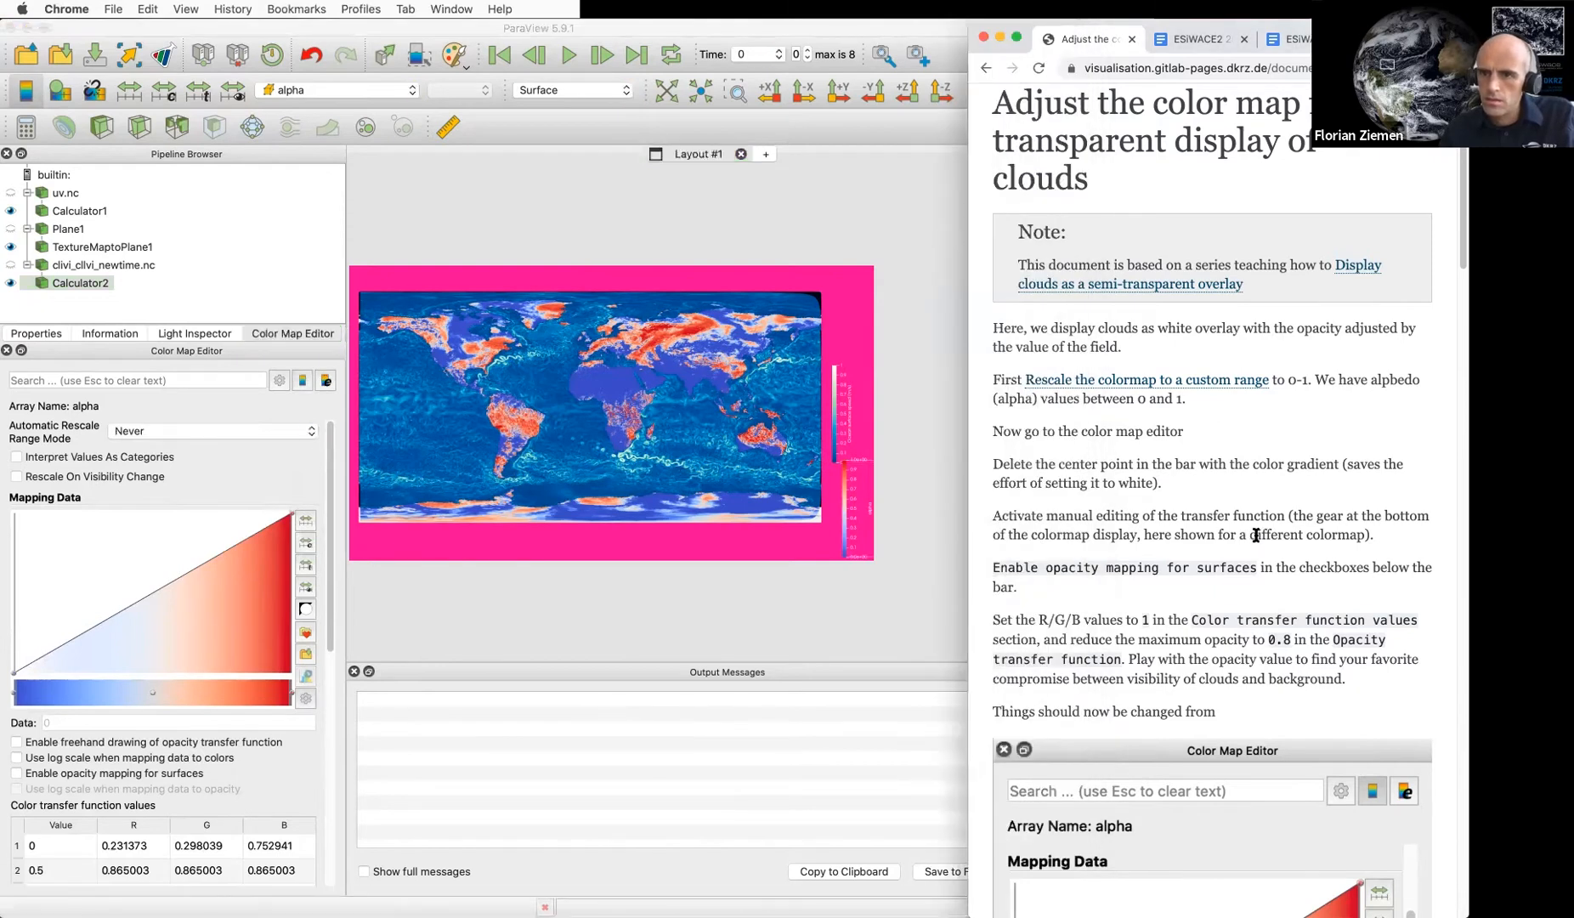
{"action": "scroll", "coordinate": [1254, 532], "scroll_direction": "down", "scroll_amount": 3}
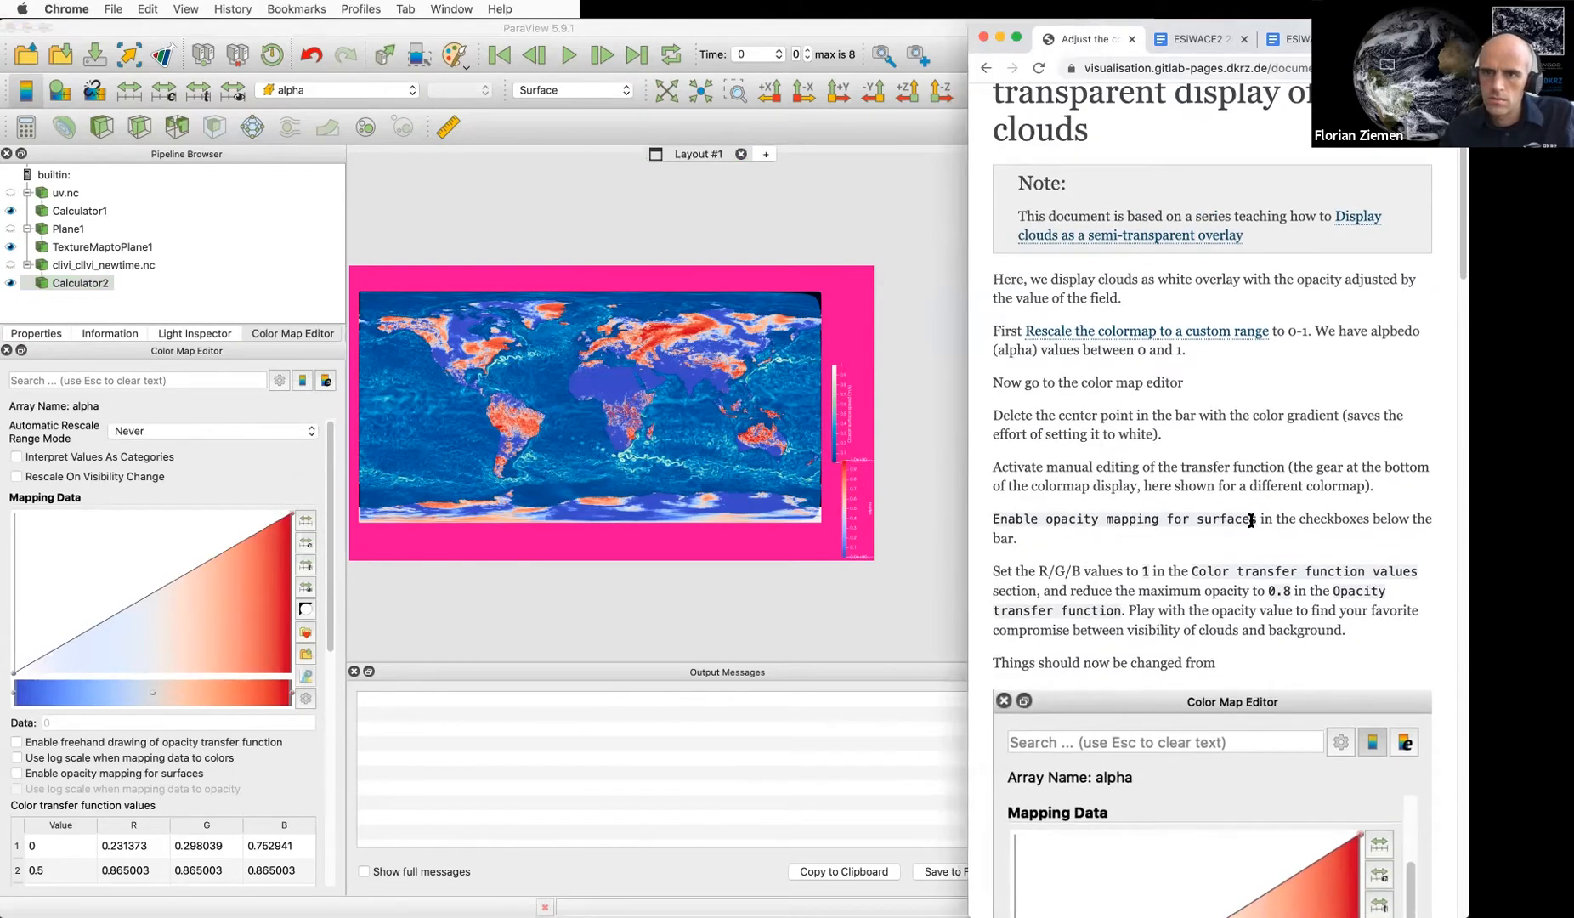
{"action": "scroll", "coordinate": [1251, 520], "scroll_direction": "down", "scroll_amount": 10}
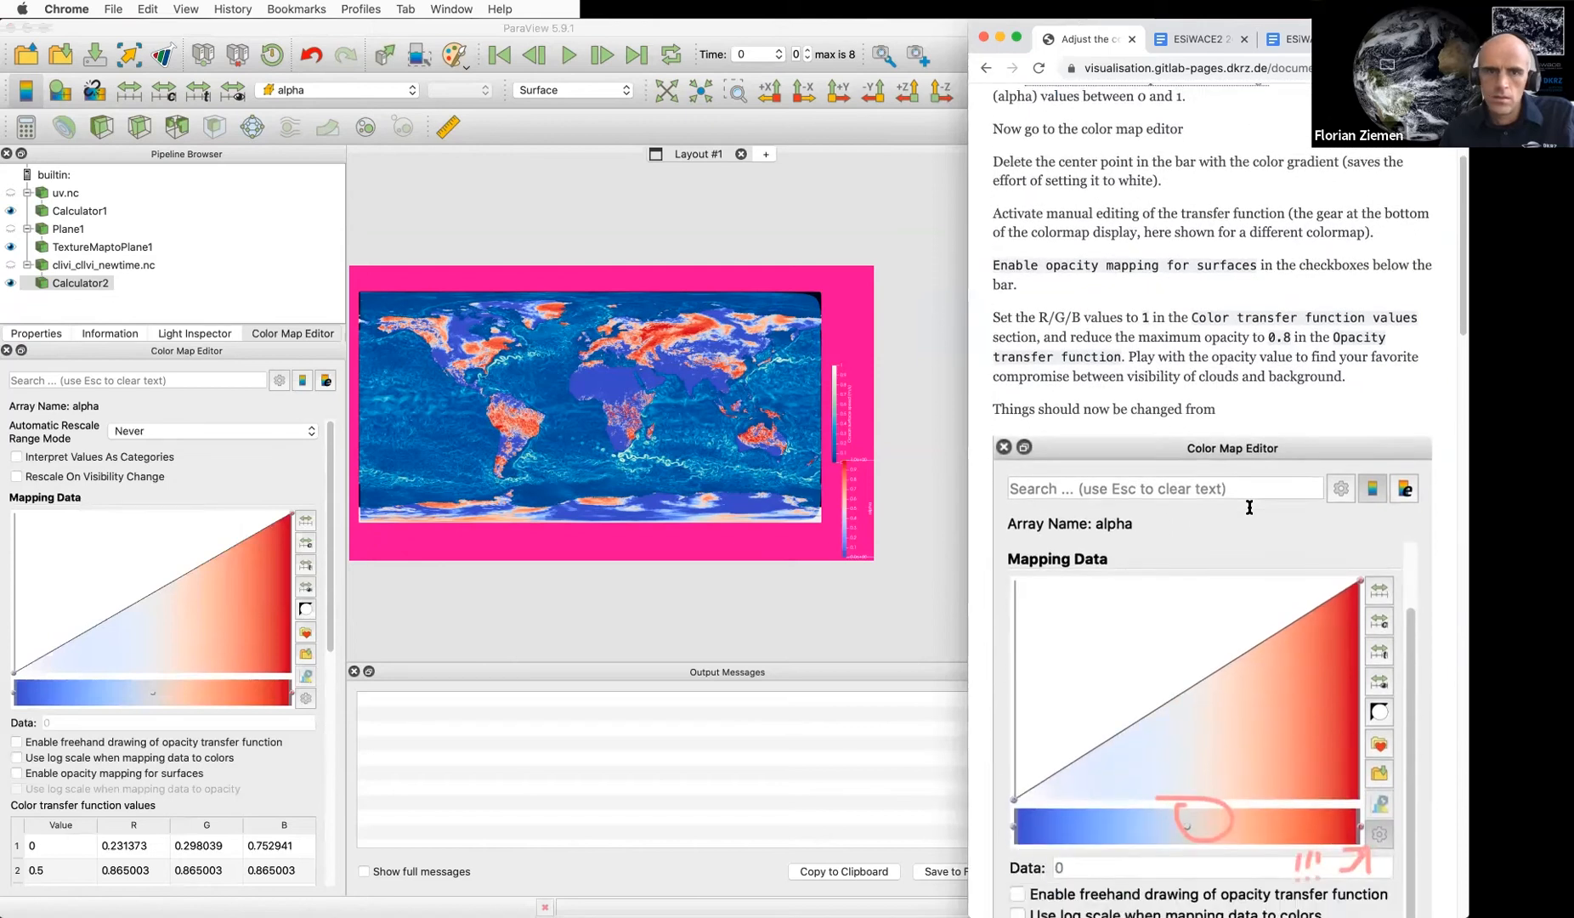
{"action": "left_click", "coordinate": [150, 690]}
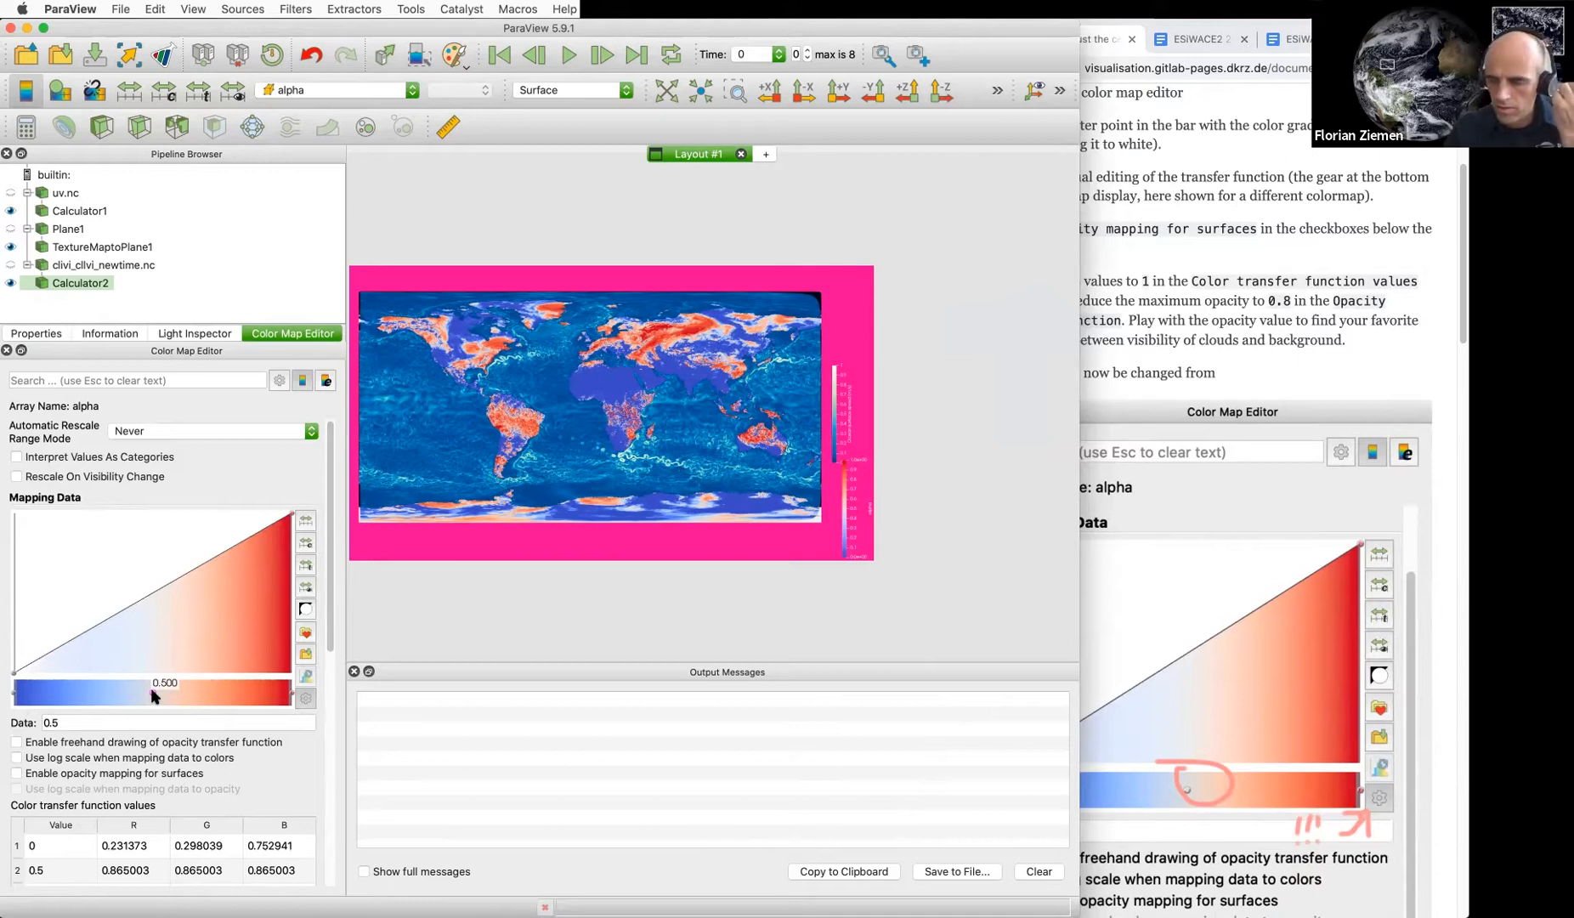
{"action": "key", "text": "Delete"}
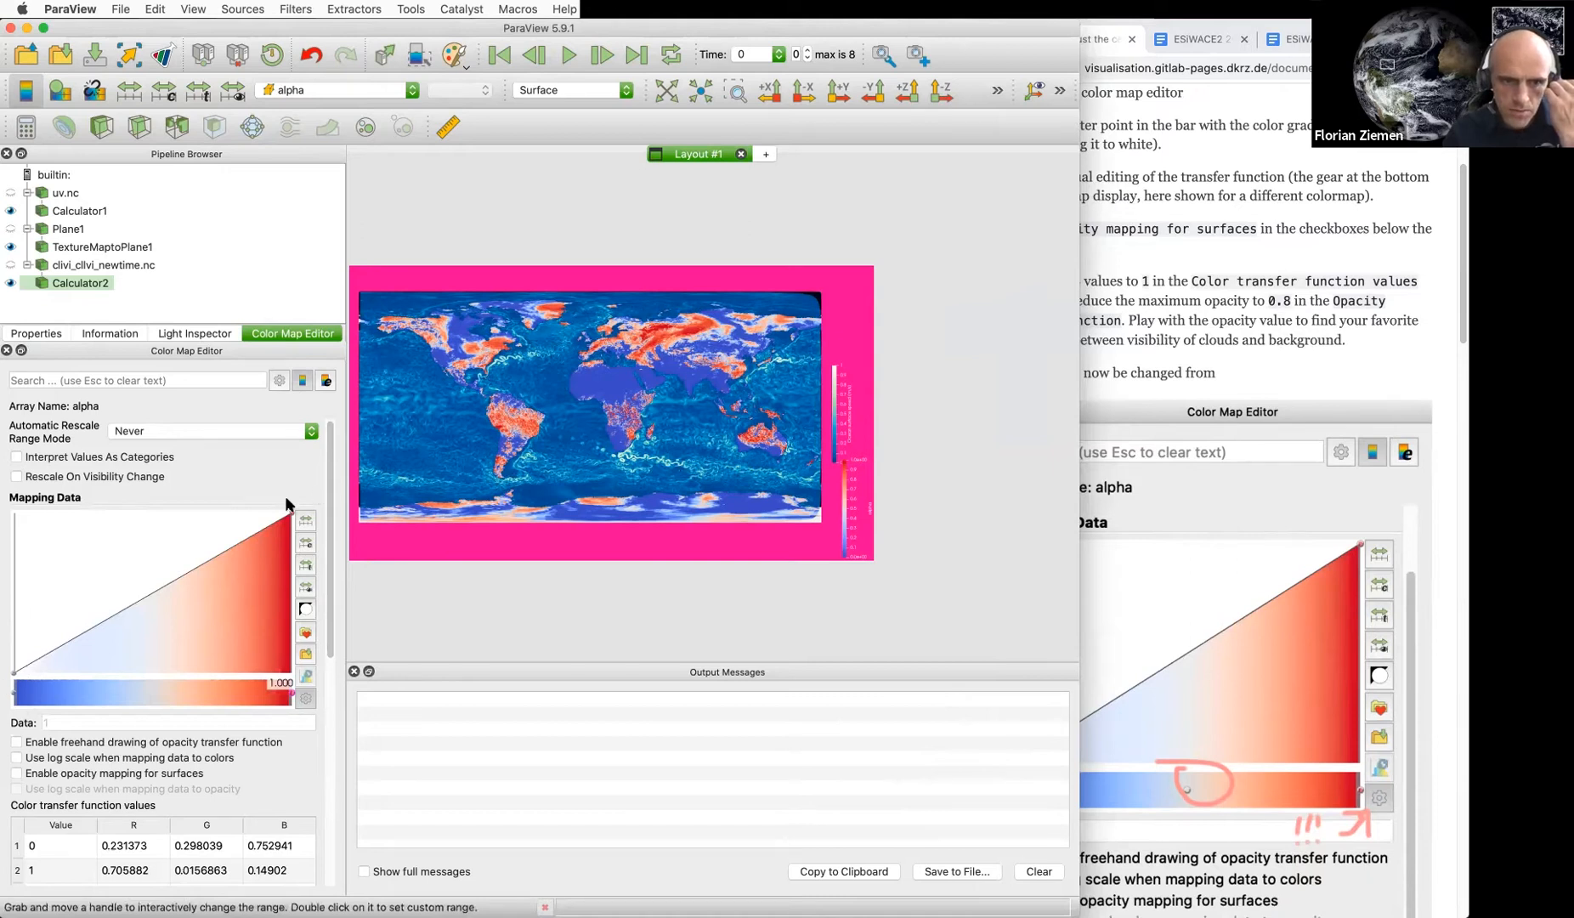
Toggle the manual transfer function editing for alpha and examine the guide's target color and opacity values
{"action": "scroll", "coordinate": [177, 575], "scroll_direction": "down", "scroll_amount": 5}
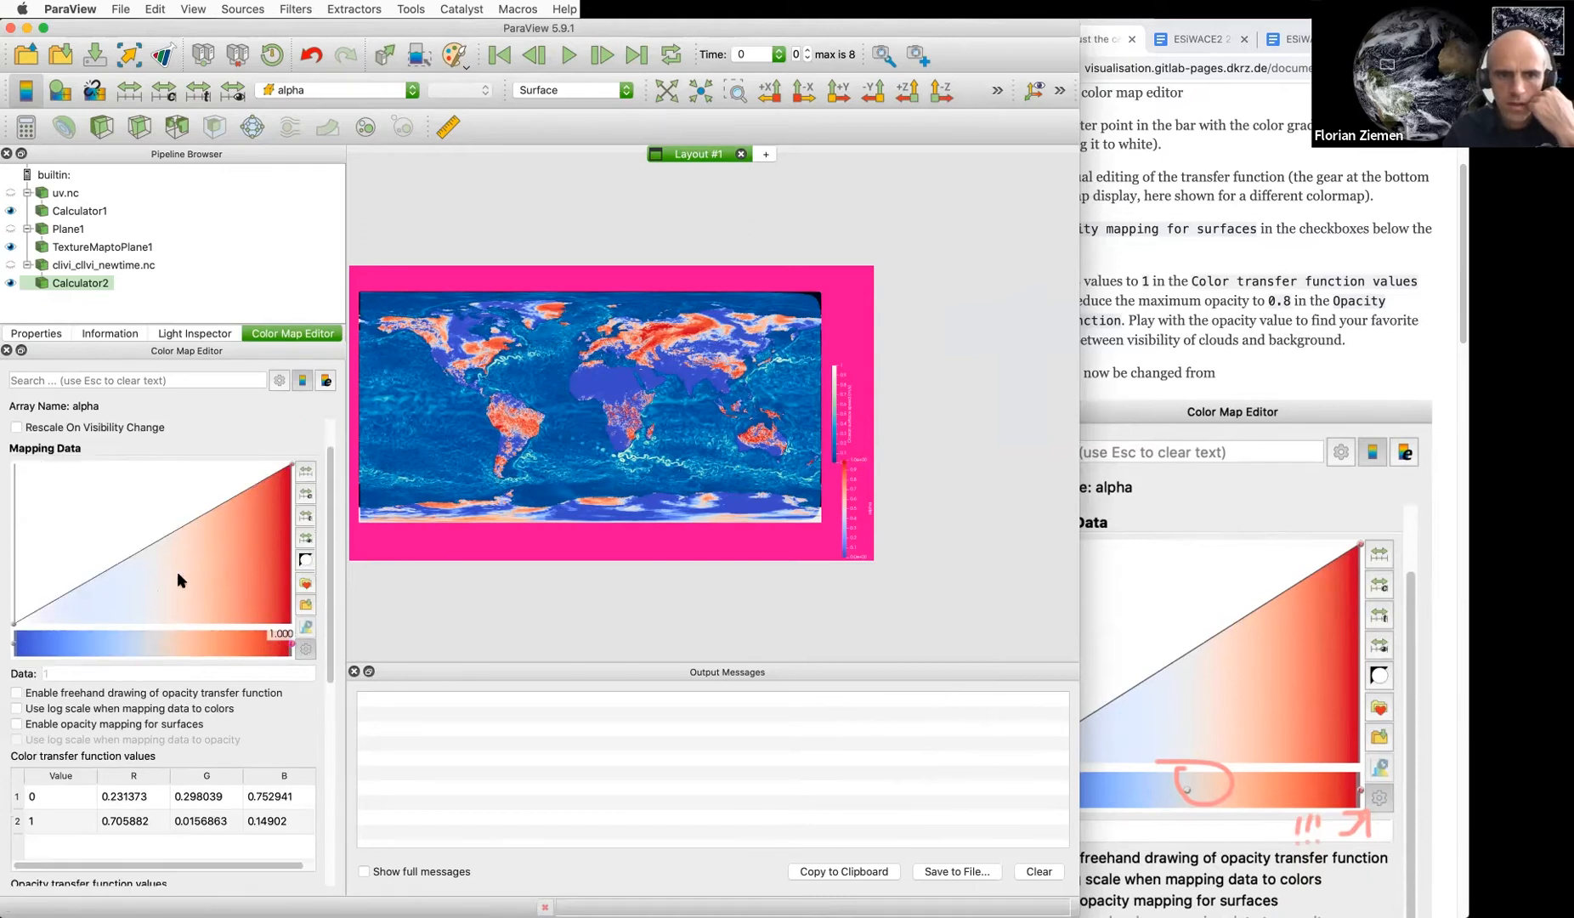
{"action": "scroll", "coordinate": [1153, 704], "scroll_direction": "down", "scroll_amount": 2}
{"action": "scroll", "coordinate": [1156, 696], "scroll_direction": "down", "scroll_amount": 5}
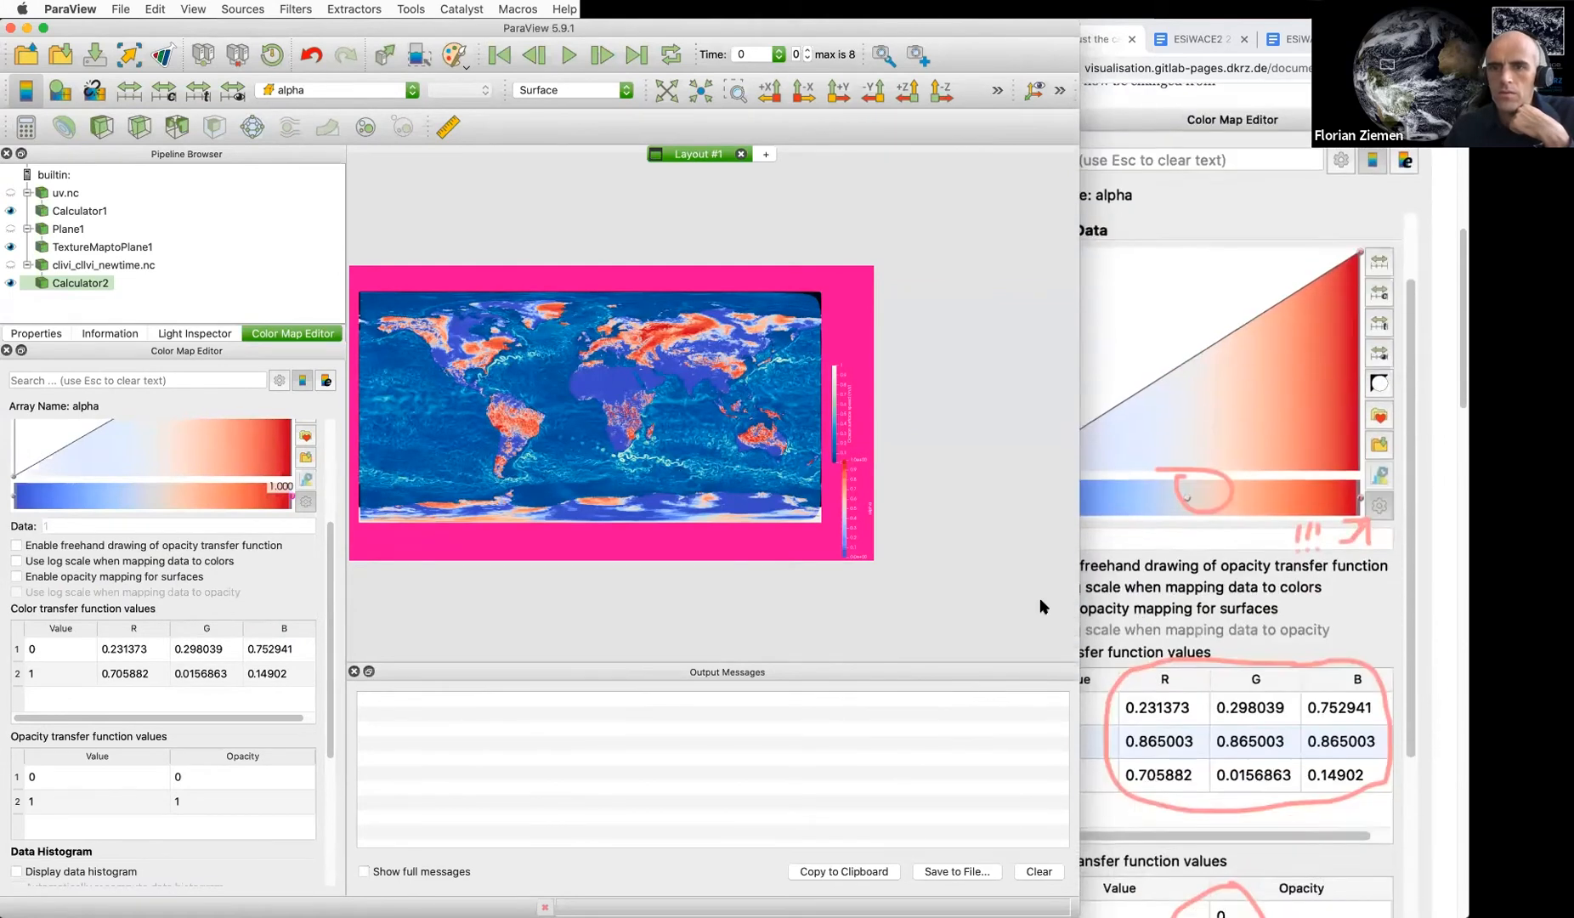
{"action": "left_click", "coordinate": [306, 502]}
{"action": "left_click", "coordinate": [306, 504]}
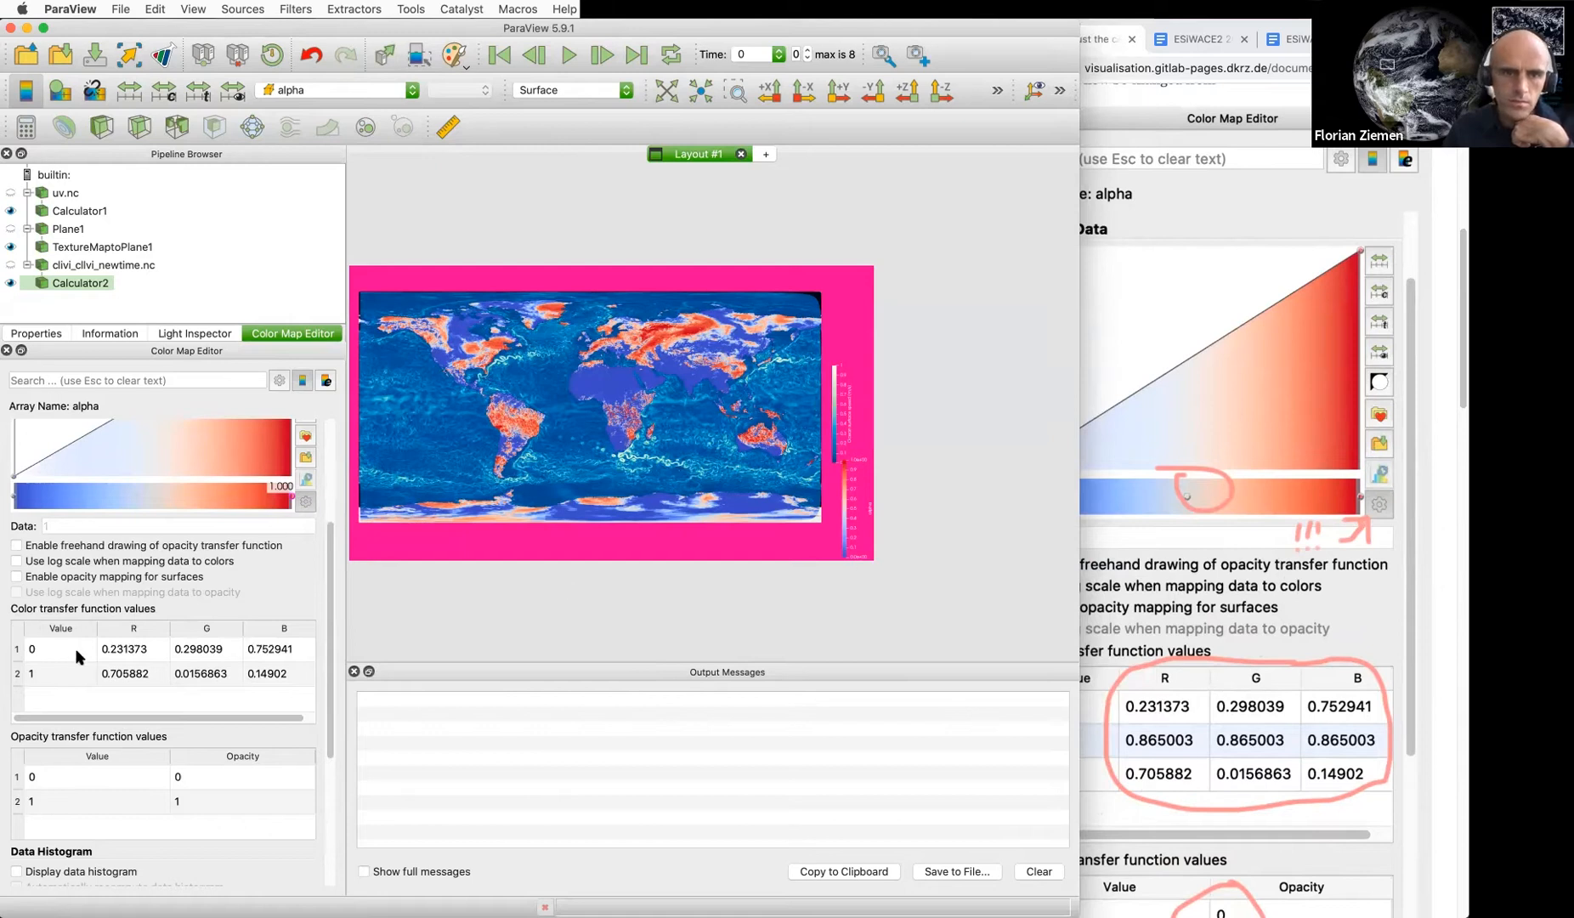
{"action": "scroll", "coordinate": [1221, 680], "scroll_direction": "down", "scroll_amount": 4}
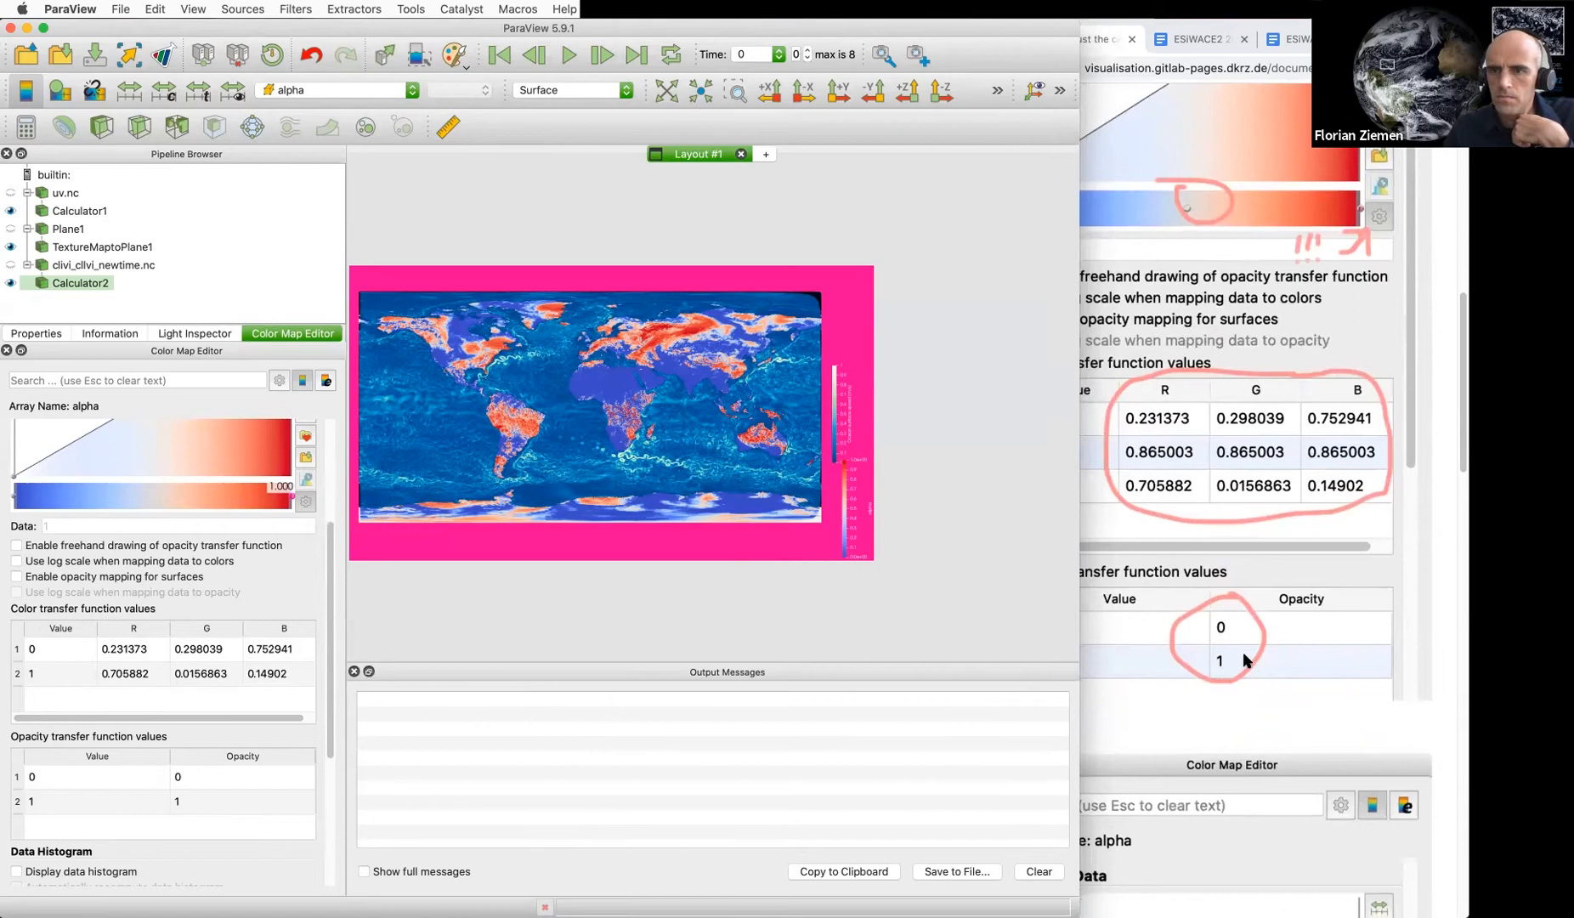
{"action": "scroll", "coordinate": [1246, 651], "scroll_direction": "down", "scroll_amount": 12}
{"action": "scroll", "coordinate": [1247, 651], "scroll_direction": "up", "scroll_amount": 3}
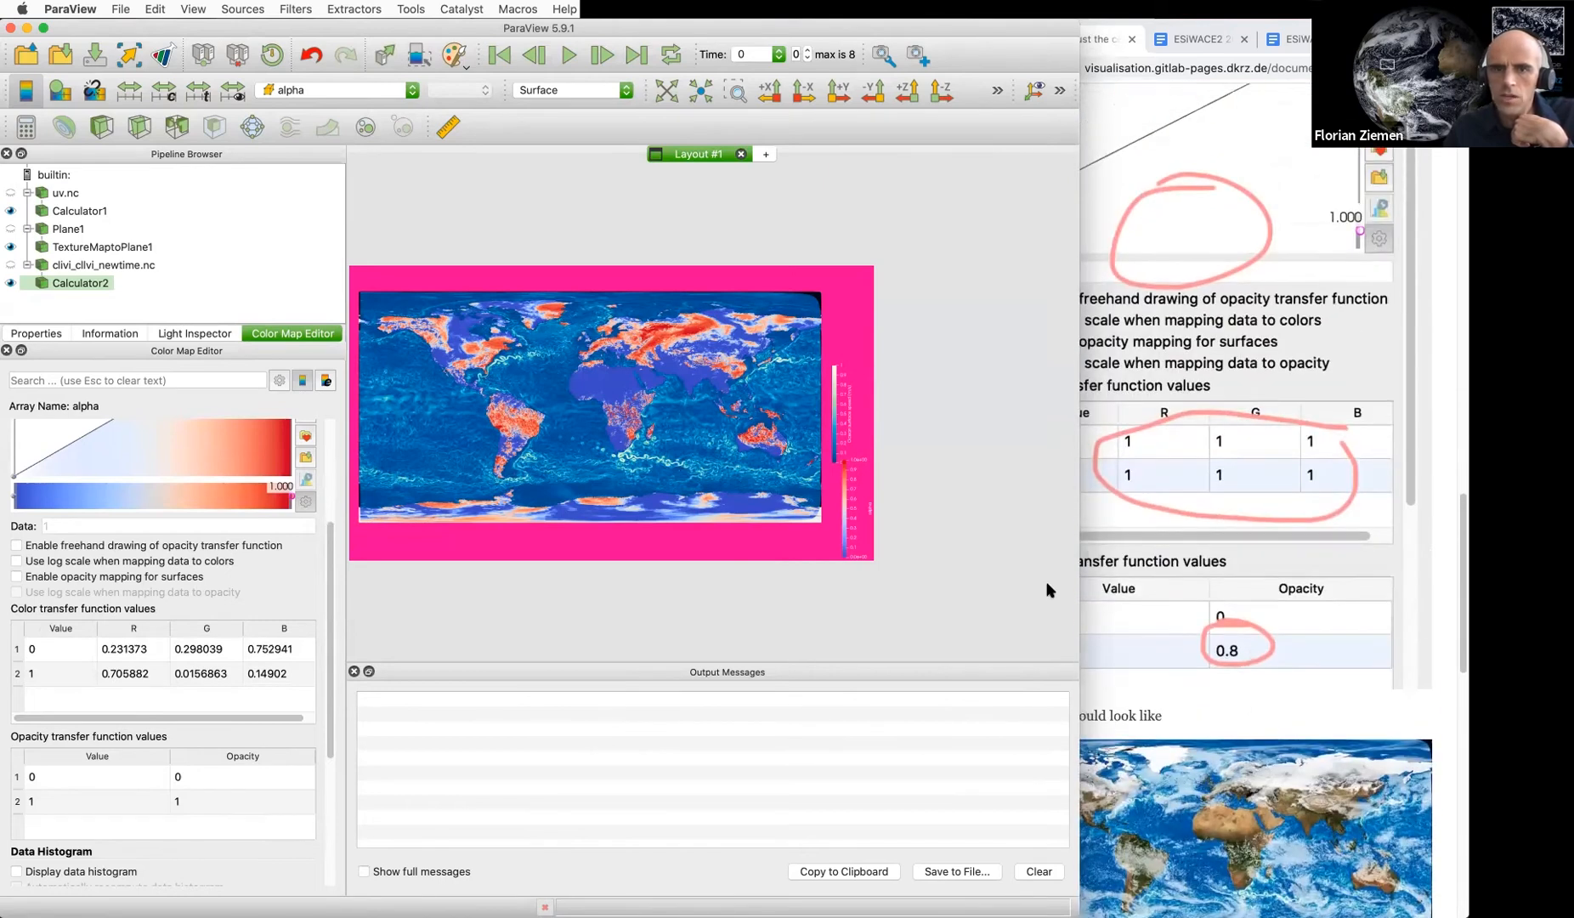
Set R, G and B to 1 for the alpha color transfer point at value 0
{"action": "double_click", "coordinate": [111, 648]}
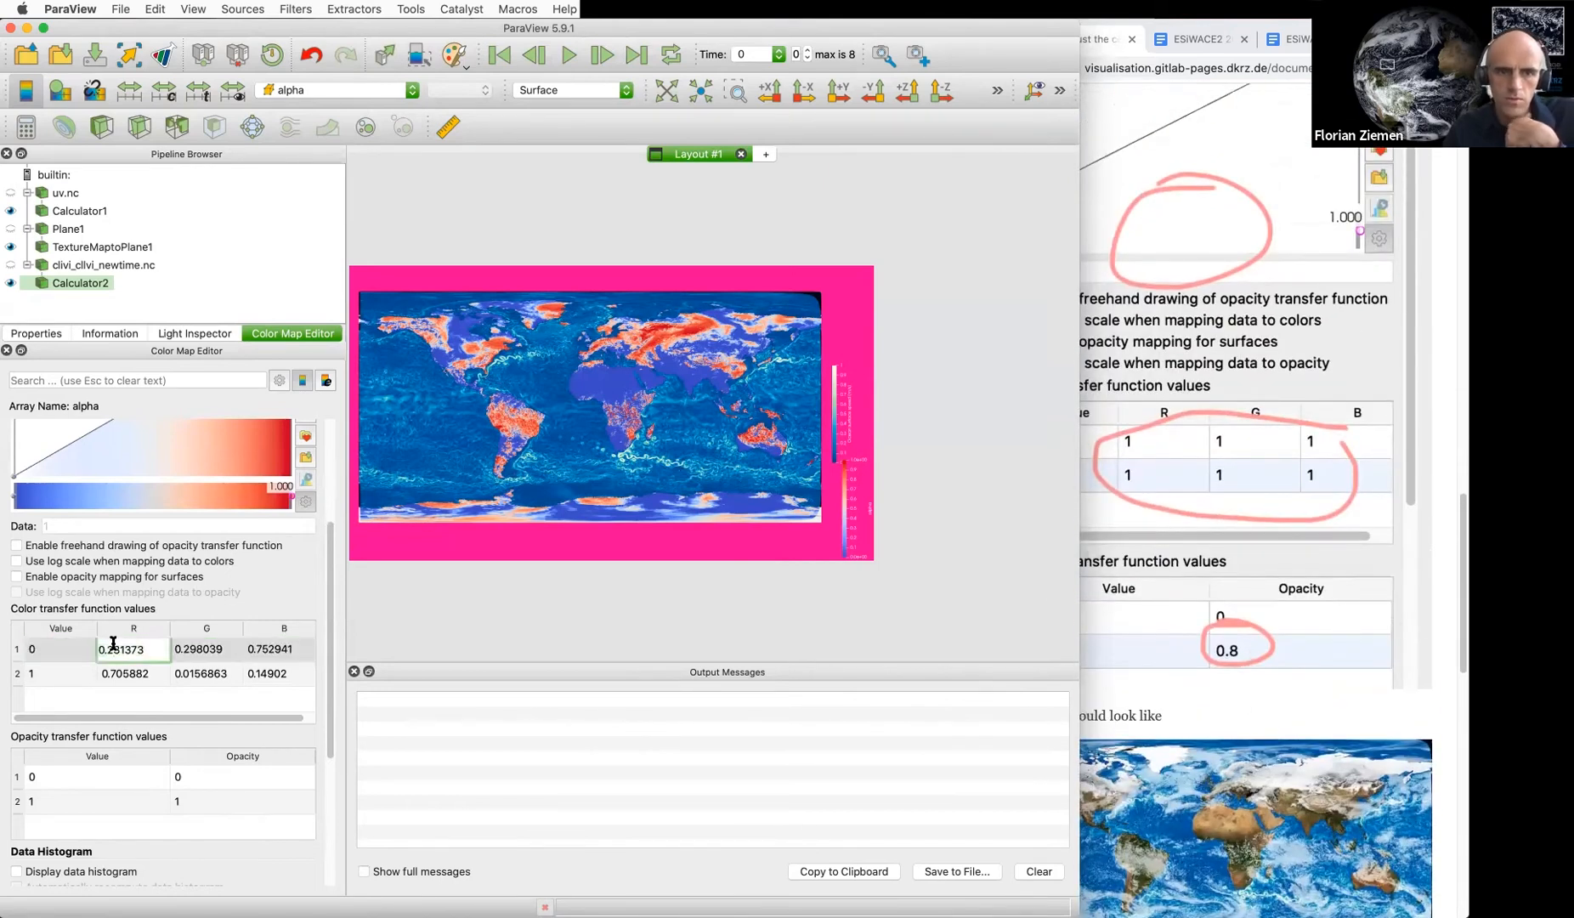
{"action": "type", "text": "1"}
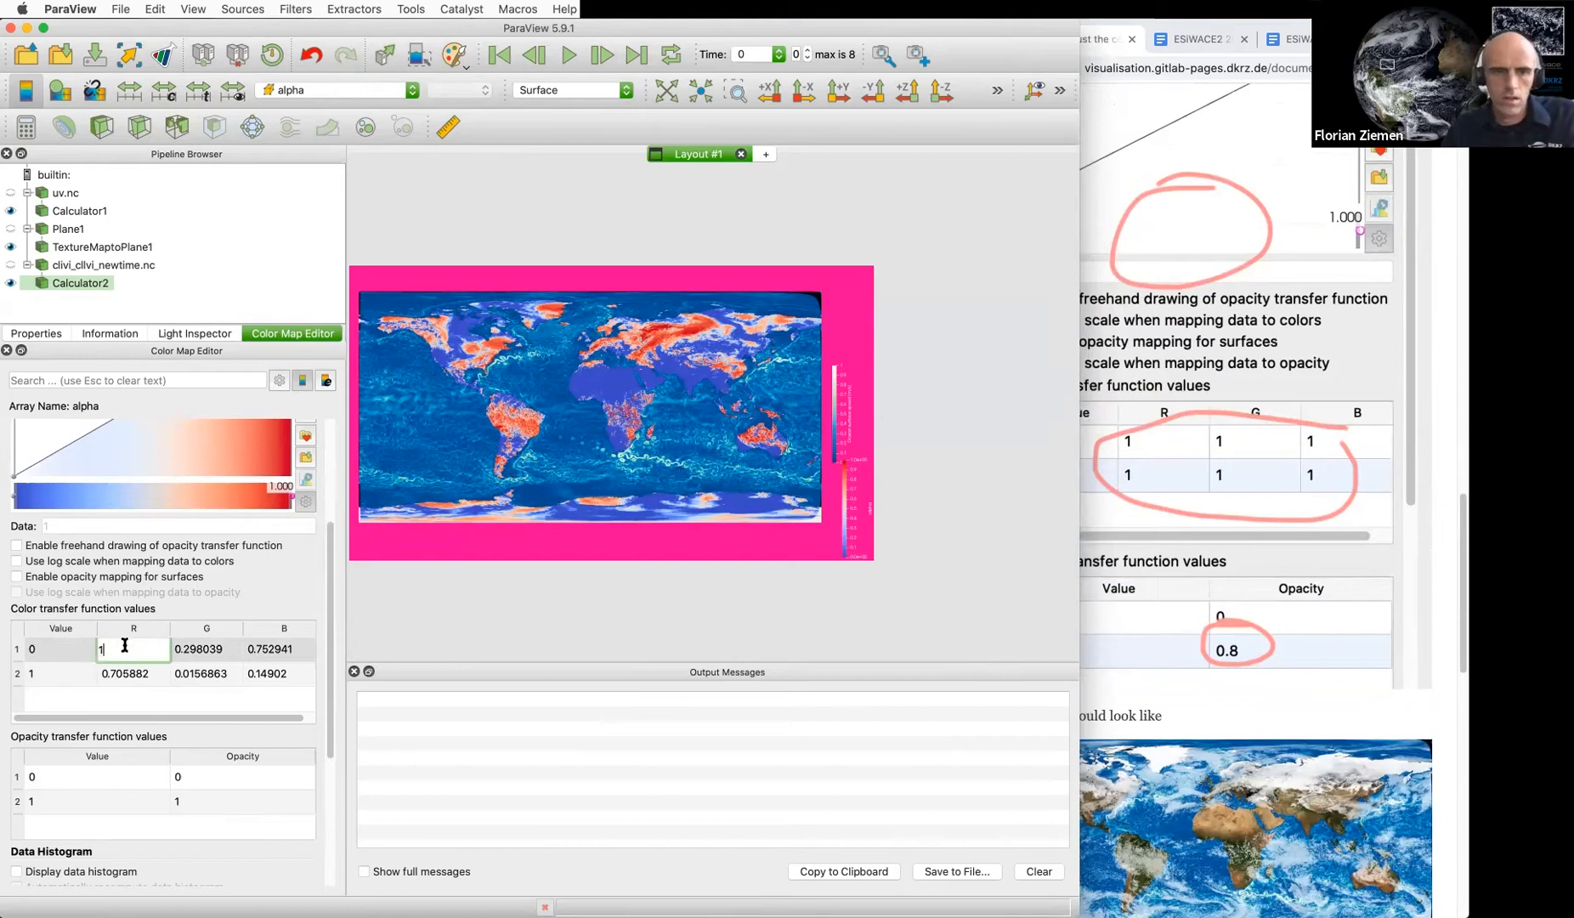
{"action": "left_click", "coordinate": [204, 651]}
{"action": "double_click", "coordinate": [204, 651]}
{"action": "type", "text": "1"}
{"action": "key", "text": "Return"}
{"action": "double_click", "coordinate": [259, 651]}
{"action": "type", "text": "1"}
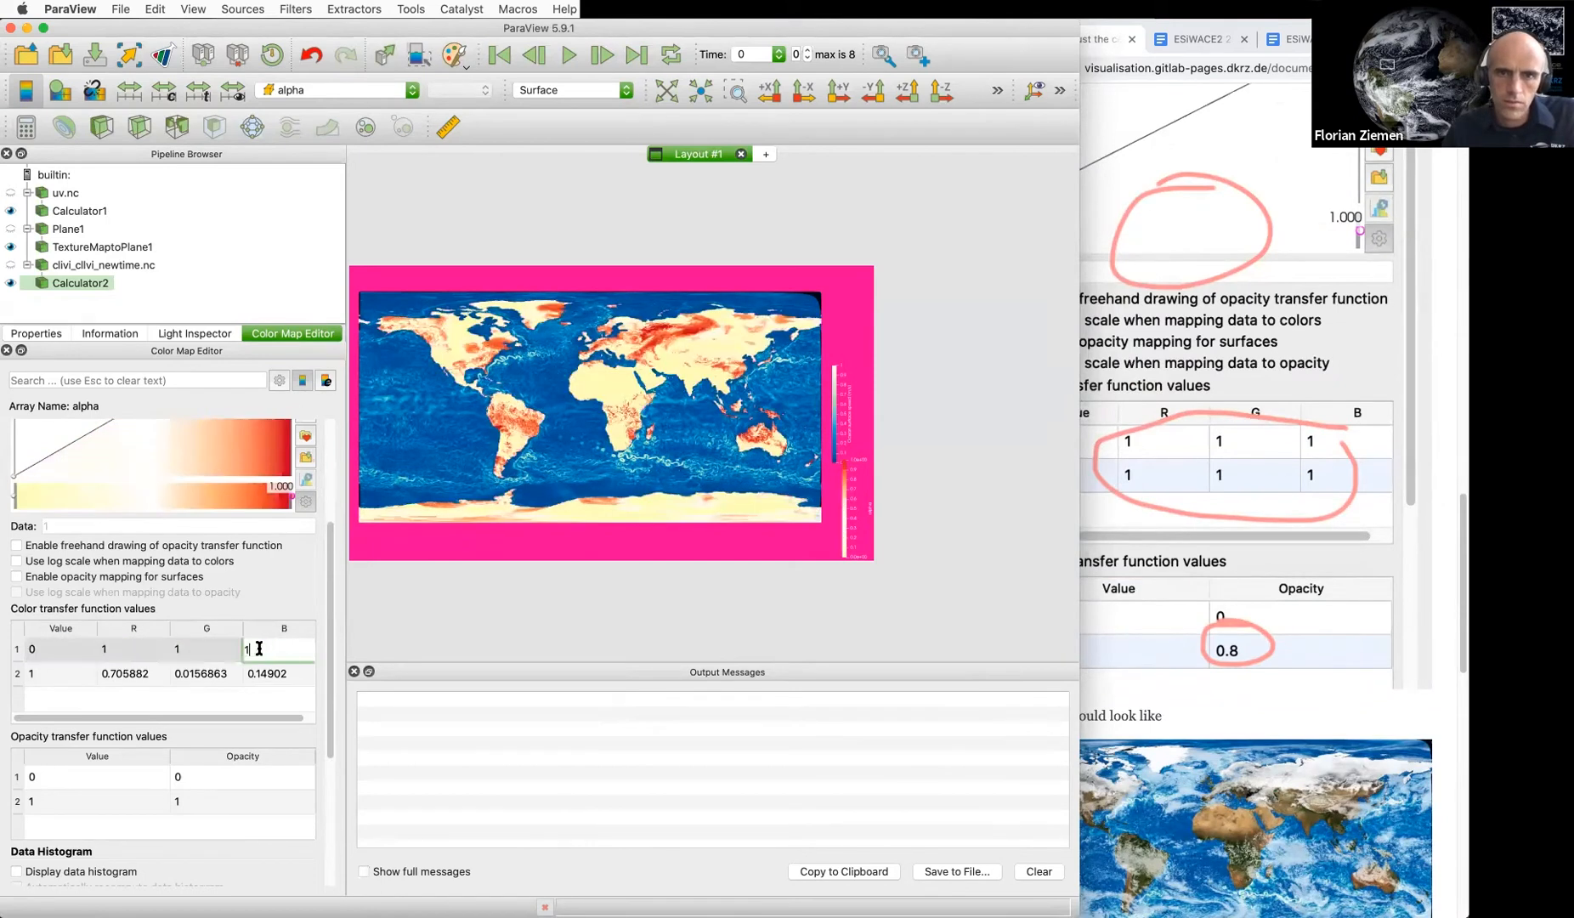
{"action": "key", "text": "Return"}
Set R, G and B to 1 for the alpha color transfer point at value 1
{"action": "double_click", "coordinate": [128, 673]}
{"action": "type", "text": "1"}
{"action": "key", "text": "Return"}
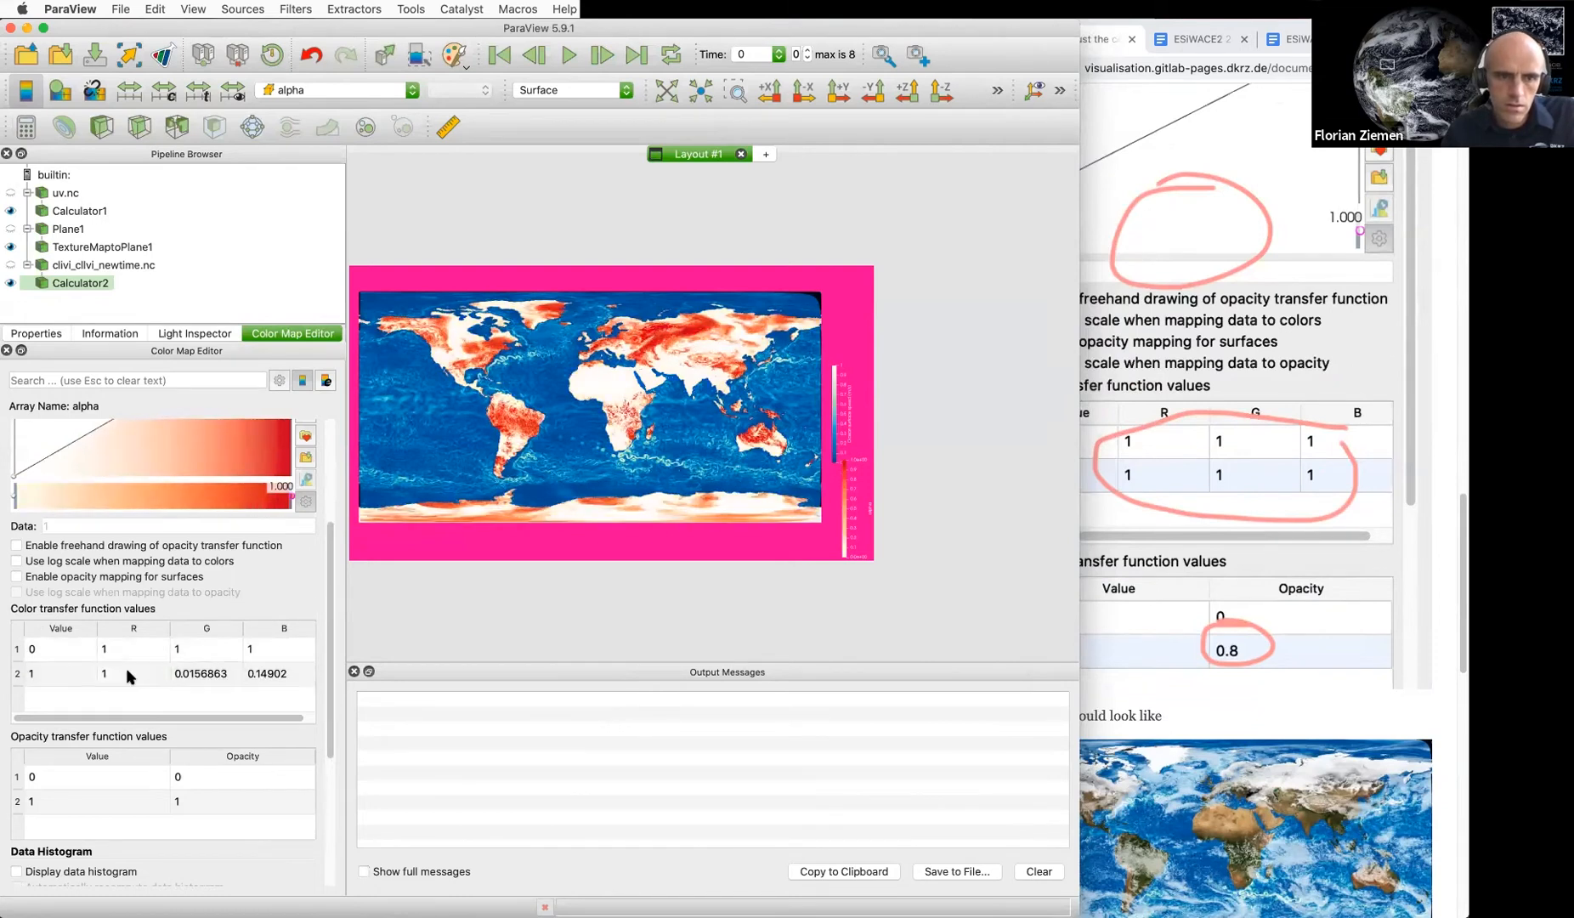
{"action": "double_click", "coordinate": [189, 675]}
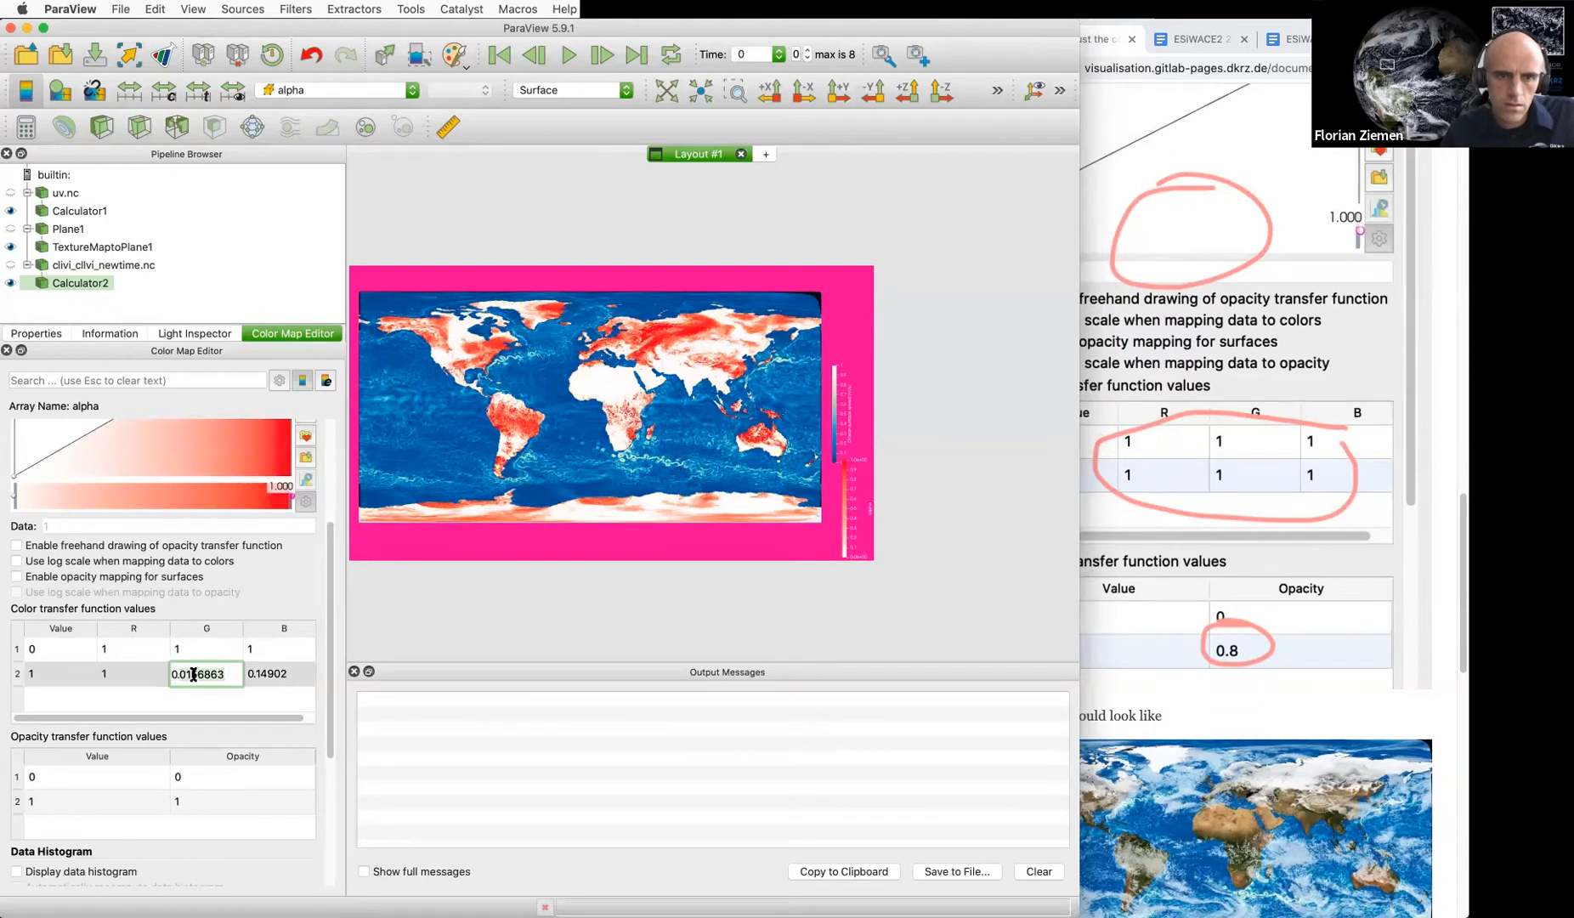
{"action": "type", "text": "1"}
{"action": "key", "text": "Return"}
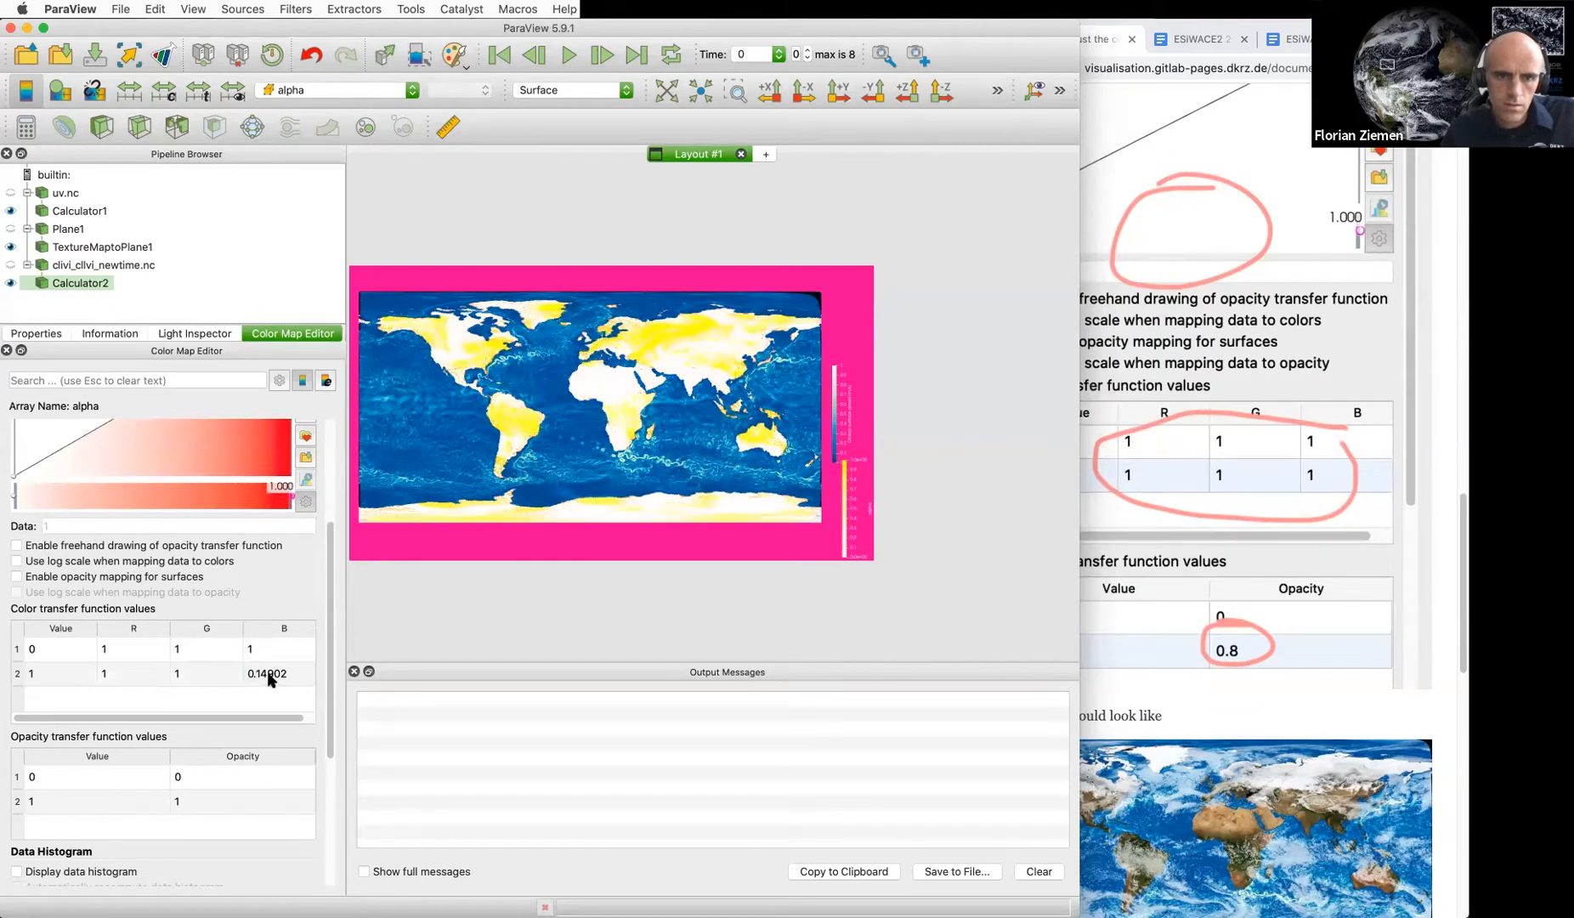
{"action": "double_click", "coordinate": [269, 675]}
{"action": "type", "text": "1"}
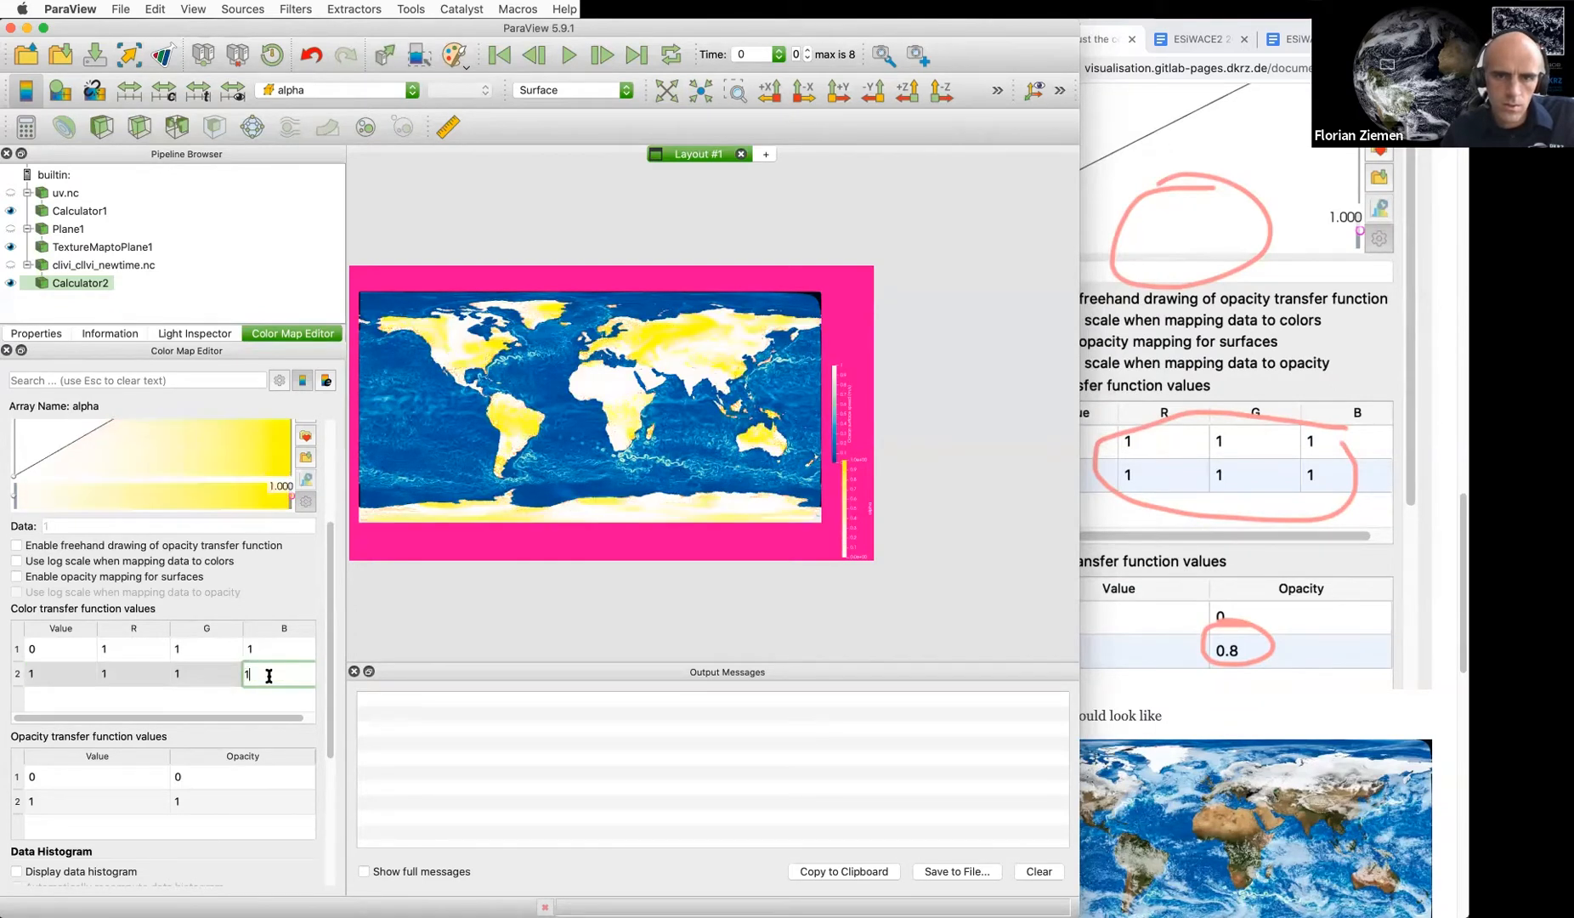
{"action": "key", "text": "Return"}
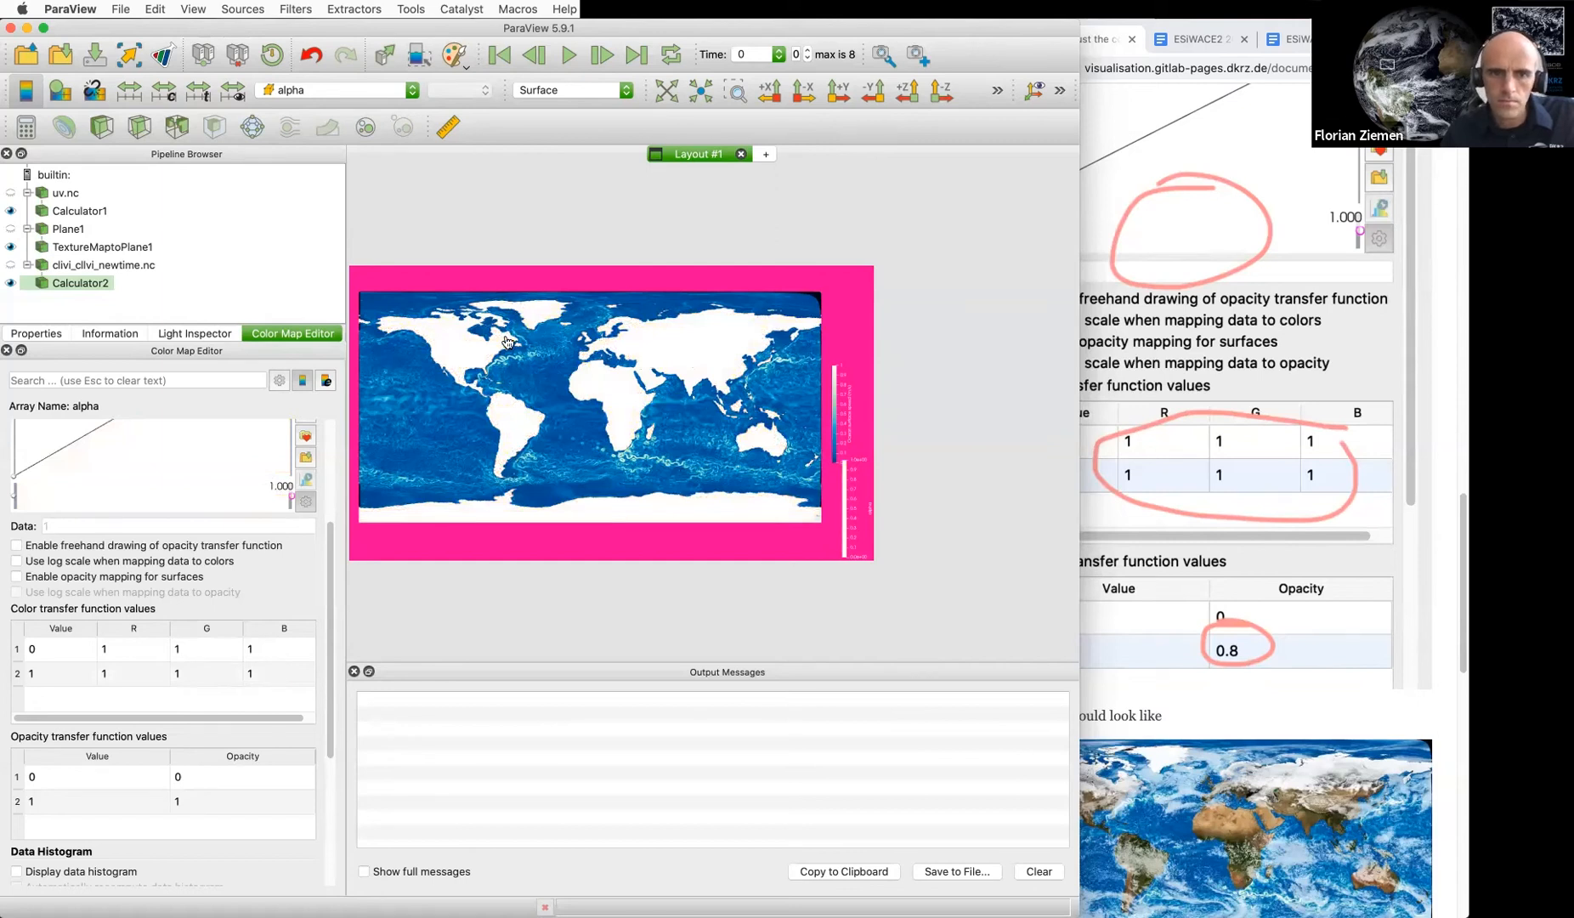
Set the opacity at value 1 to 0.8 and enable opacity mapping for surfaces on the alpha color map
{"action": "double_click", "coordinate": [228, 800]}
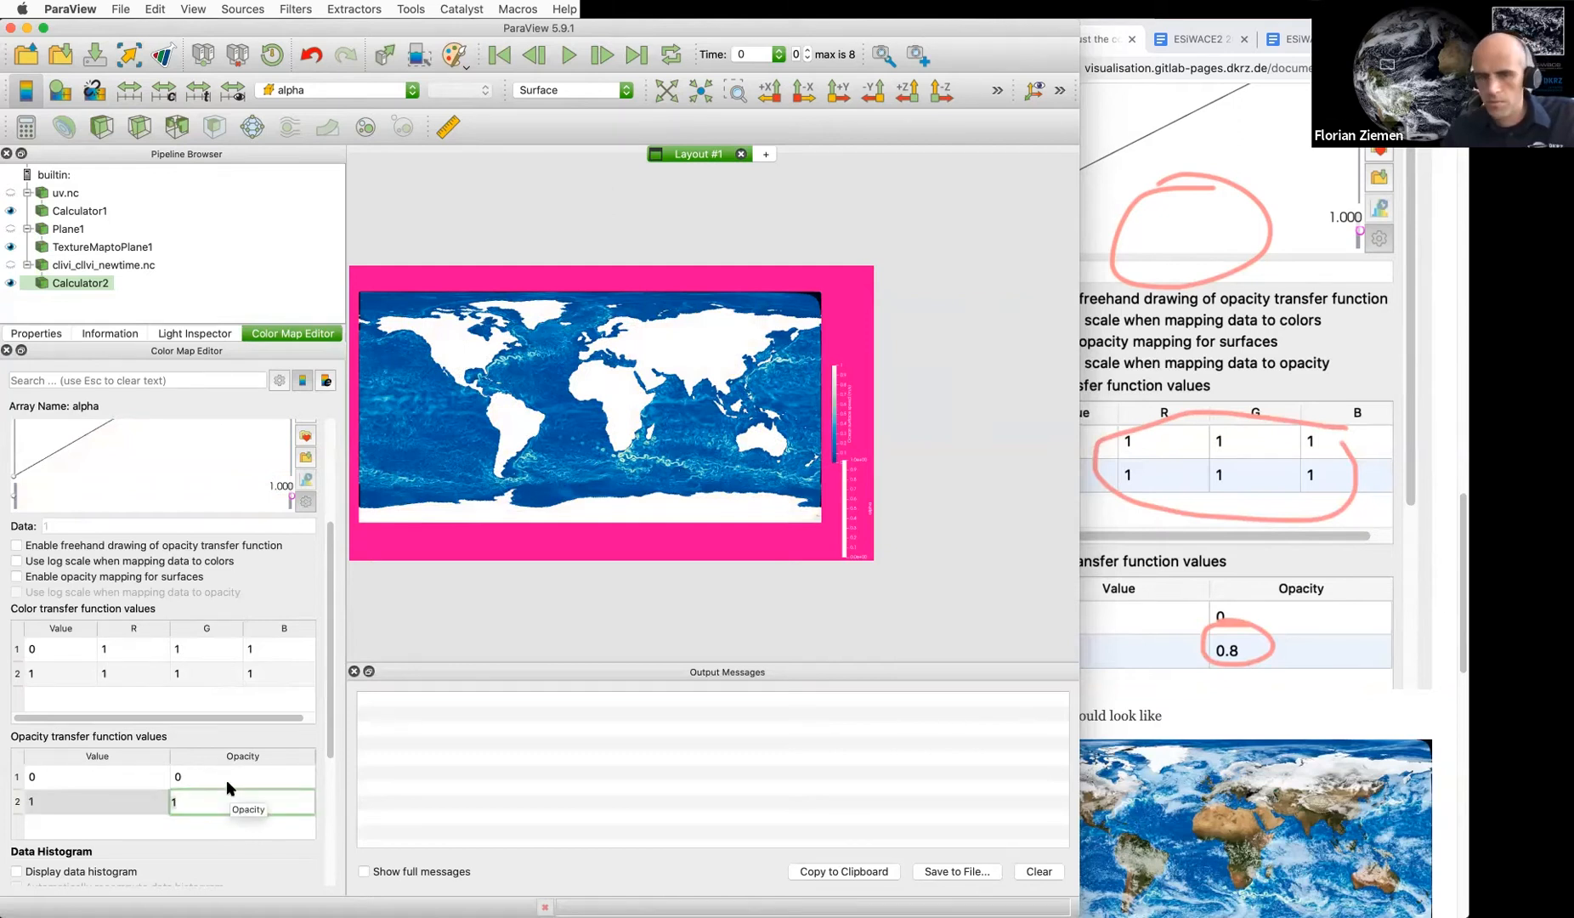
{"action": "key", "text": "Return"}
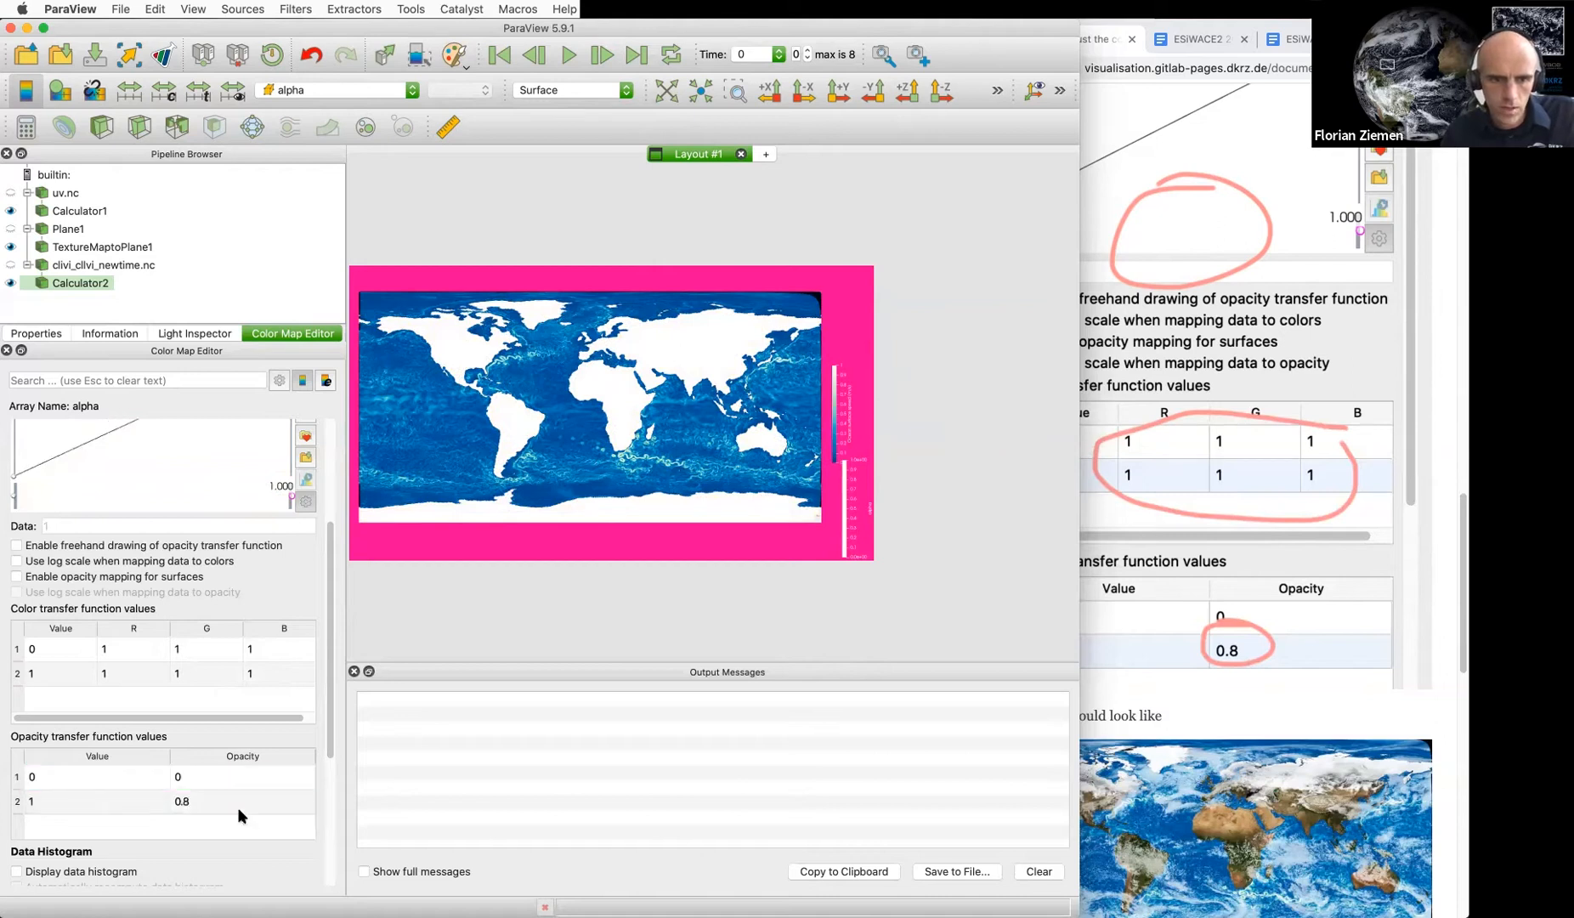
{"action": "scroll", "coordinate": [231, 457], "scroll_direction": "up", "scroll_amount": 5}
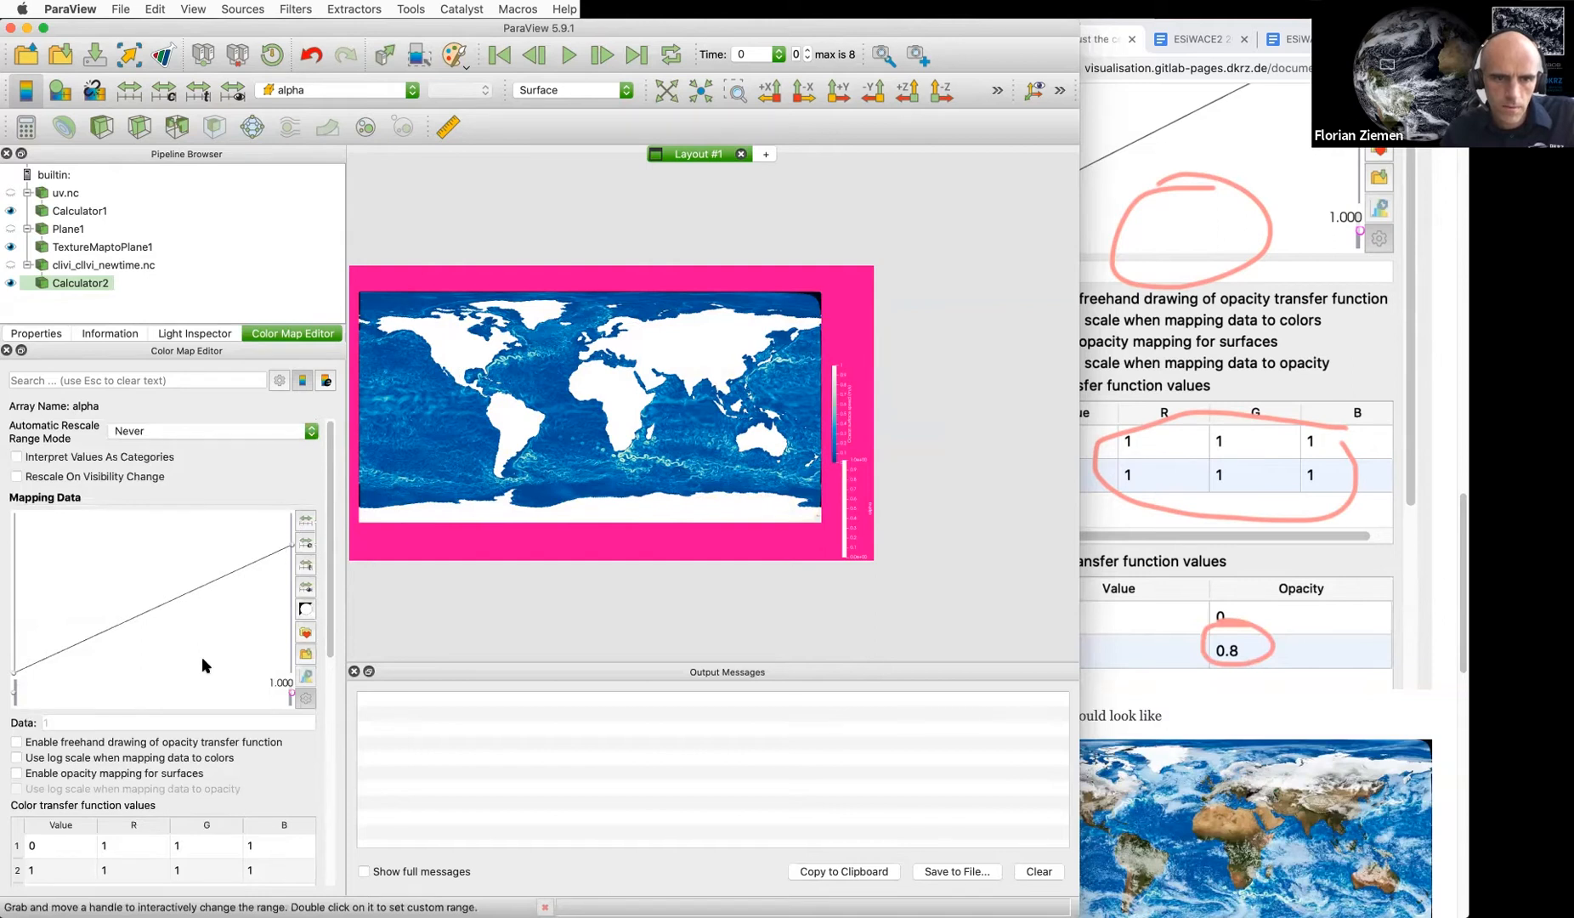
{"action": "left_click", "coordinate": [17, 774]}
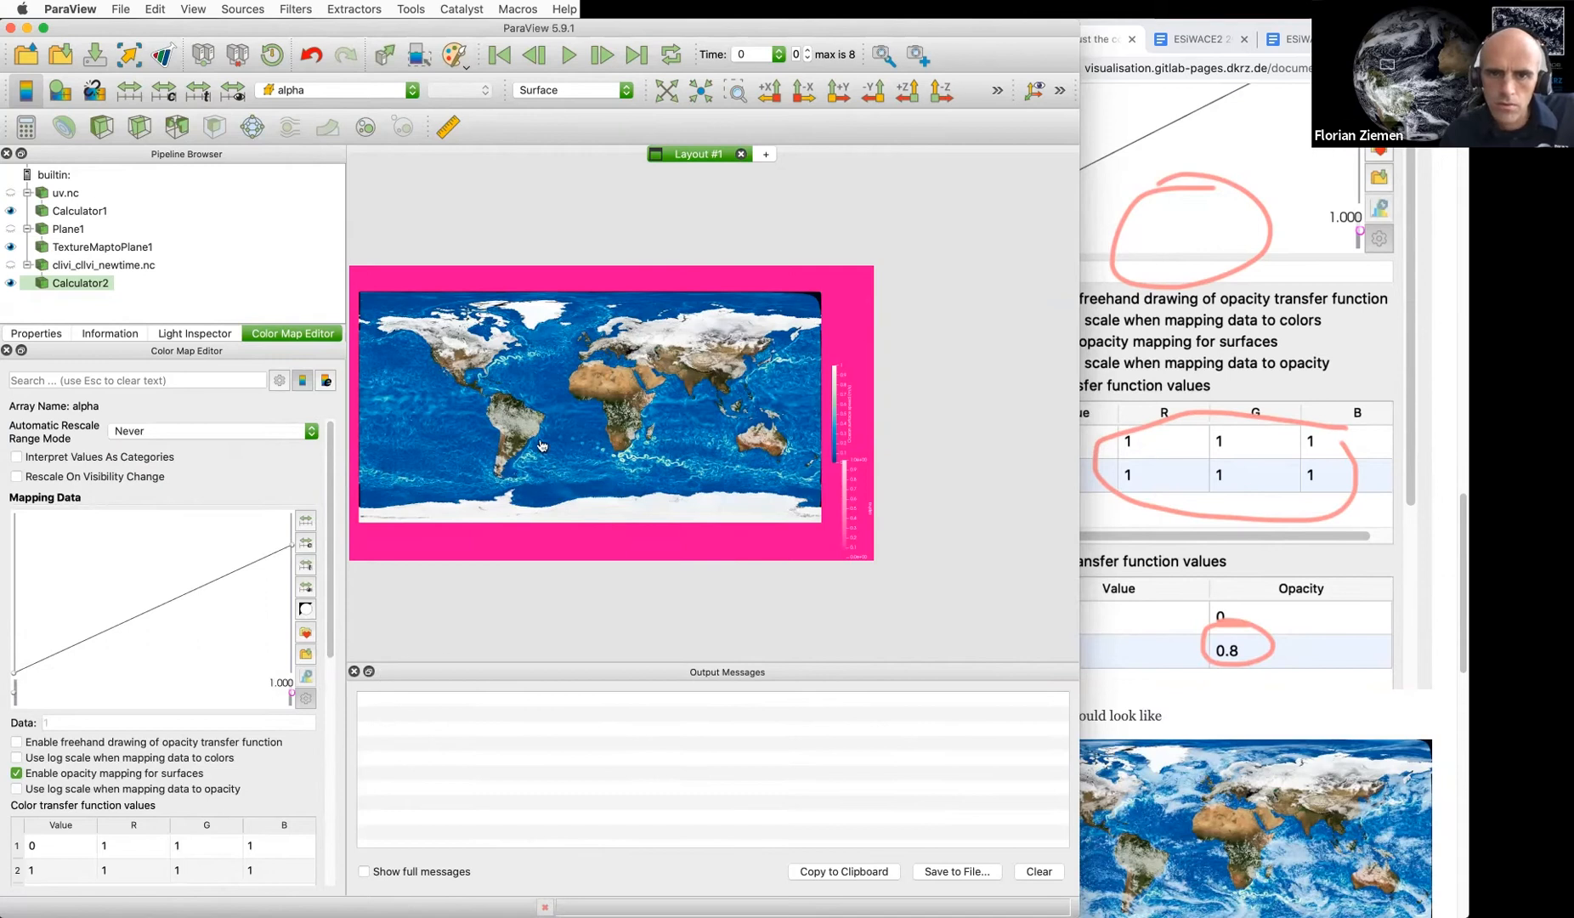
Check the guide's expected result and set the Z translation of Calculator2 to 1
{"action": "left_click", "coordinate": [1252, 799]}
{"action": "scroll", "coordinate": [1252, 799], "scroll_direction": "down", "scroll_amount": 5}
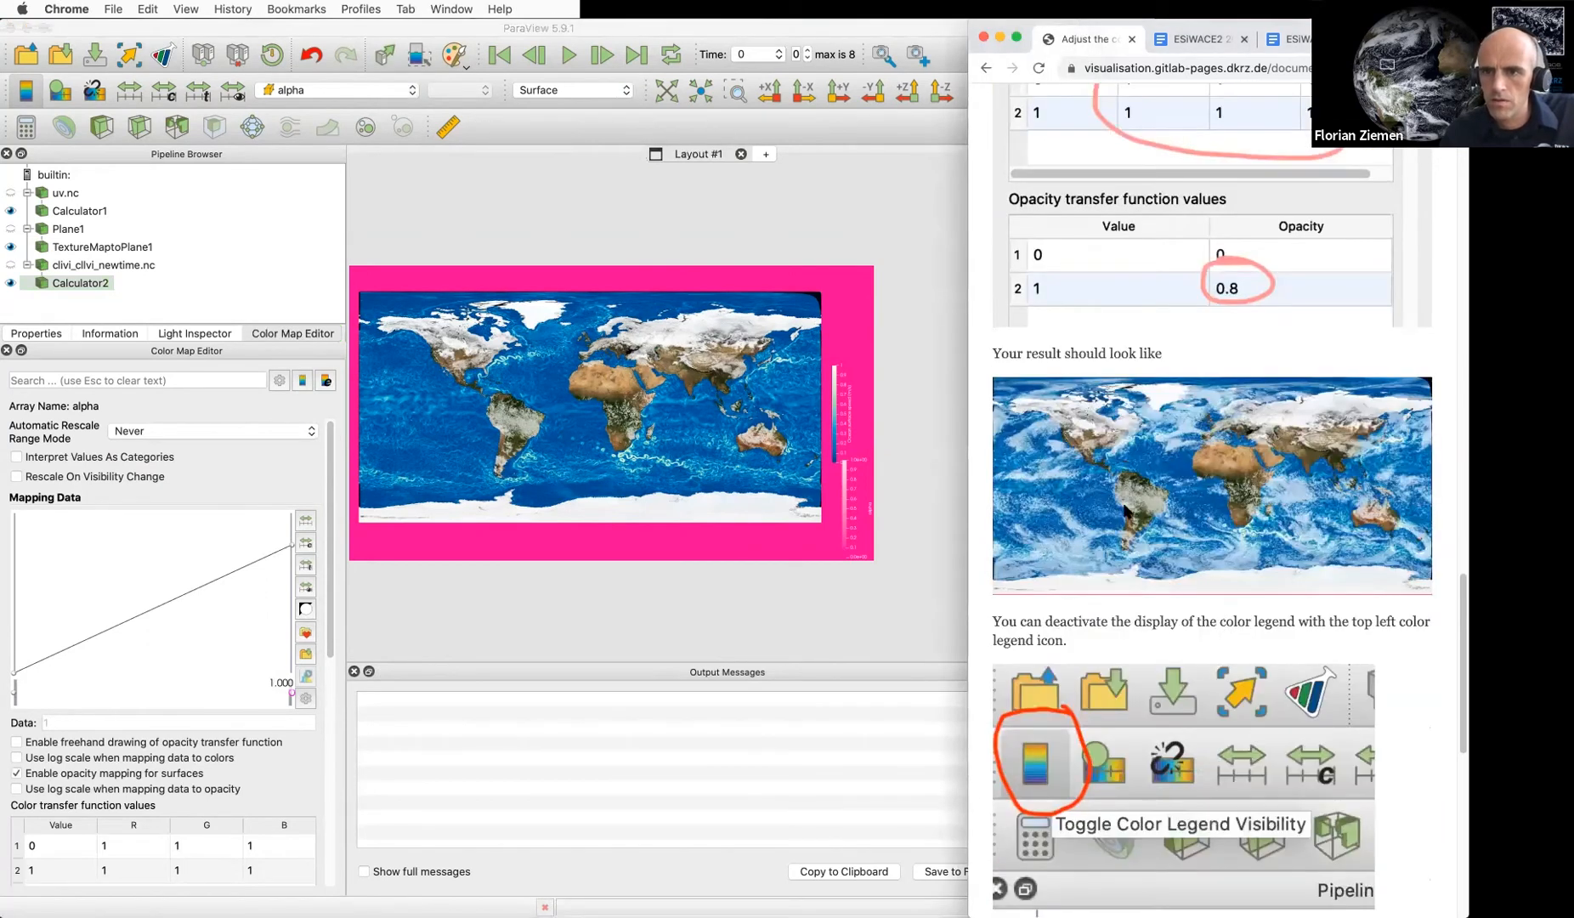
{"action": "left_click", "coordinate": [608, 589]}
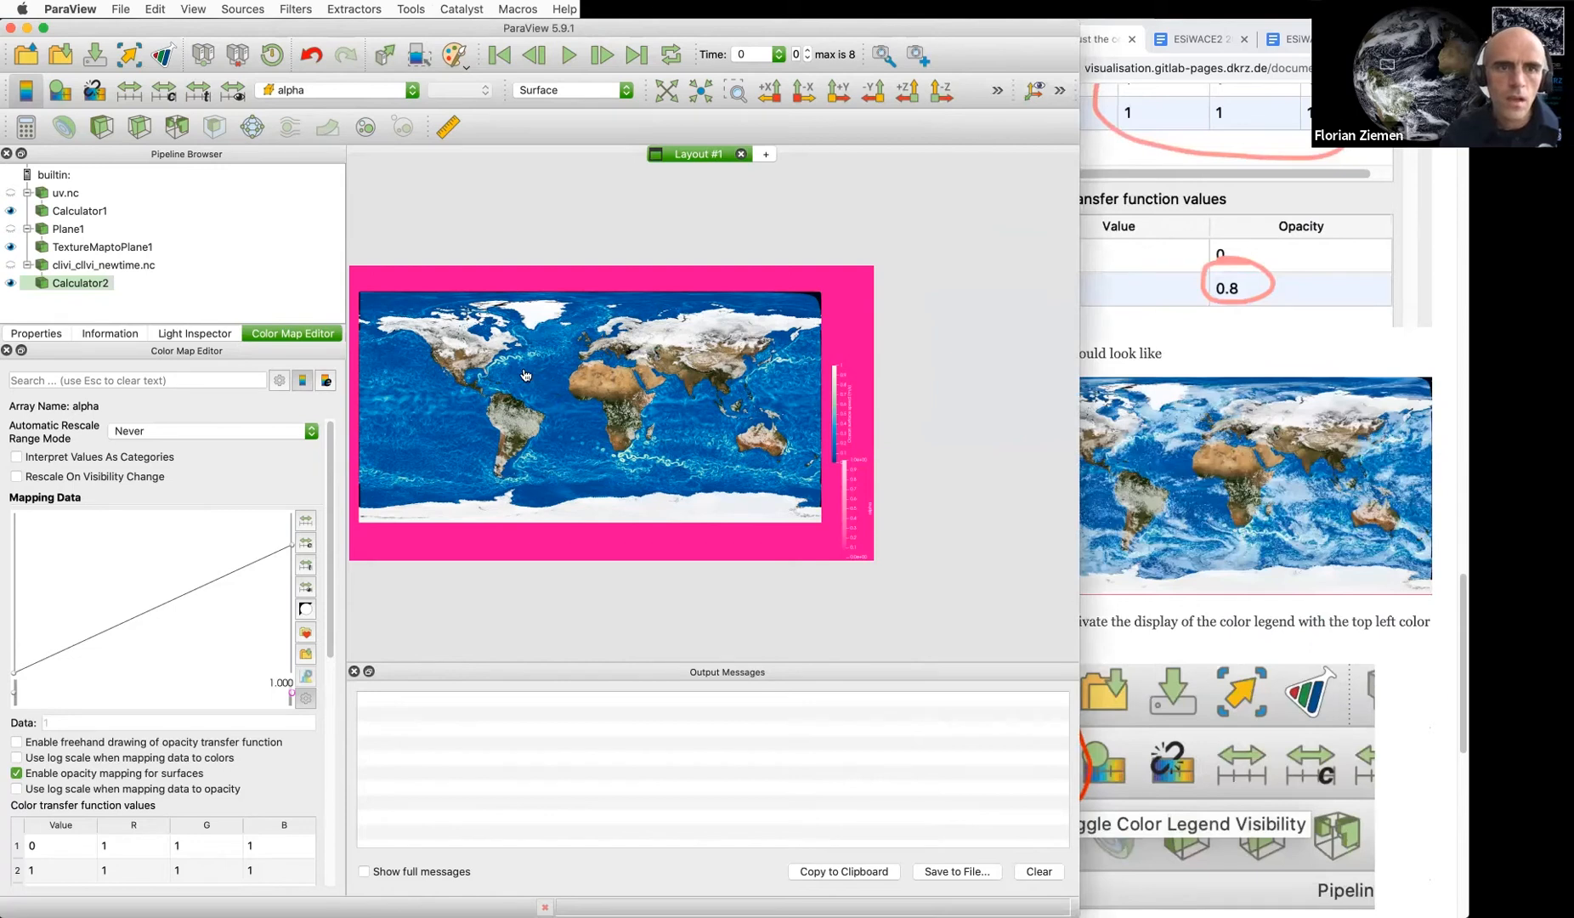
{"action": "left_click", "coordinate": [20, 334]}
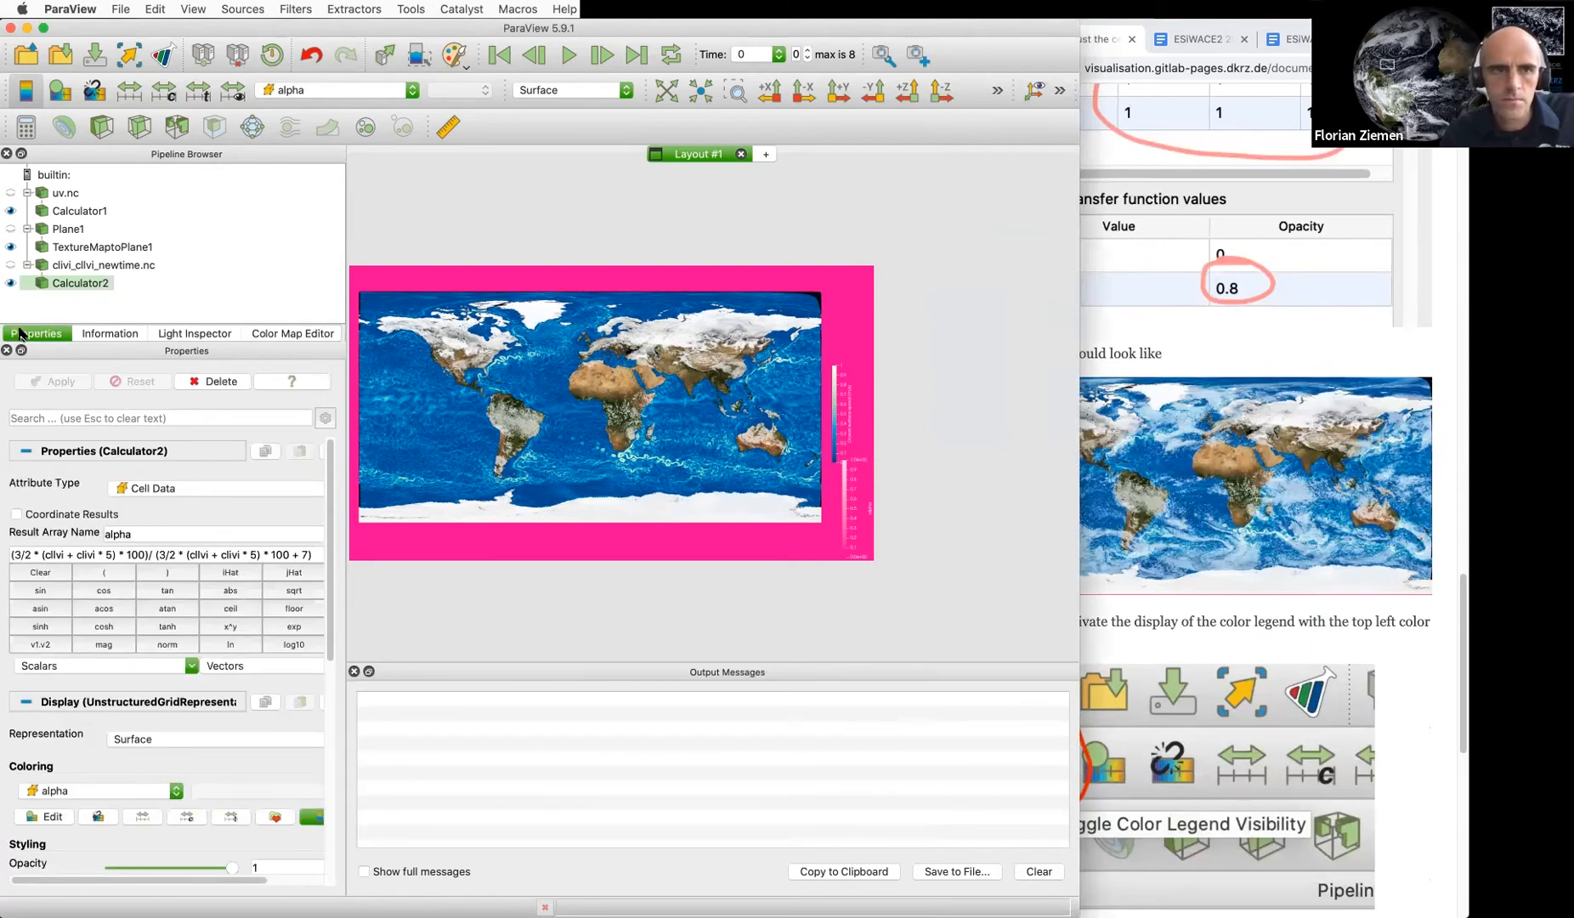
{"action": "left_click", "coordinate": [135, 421]}
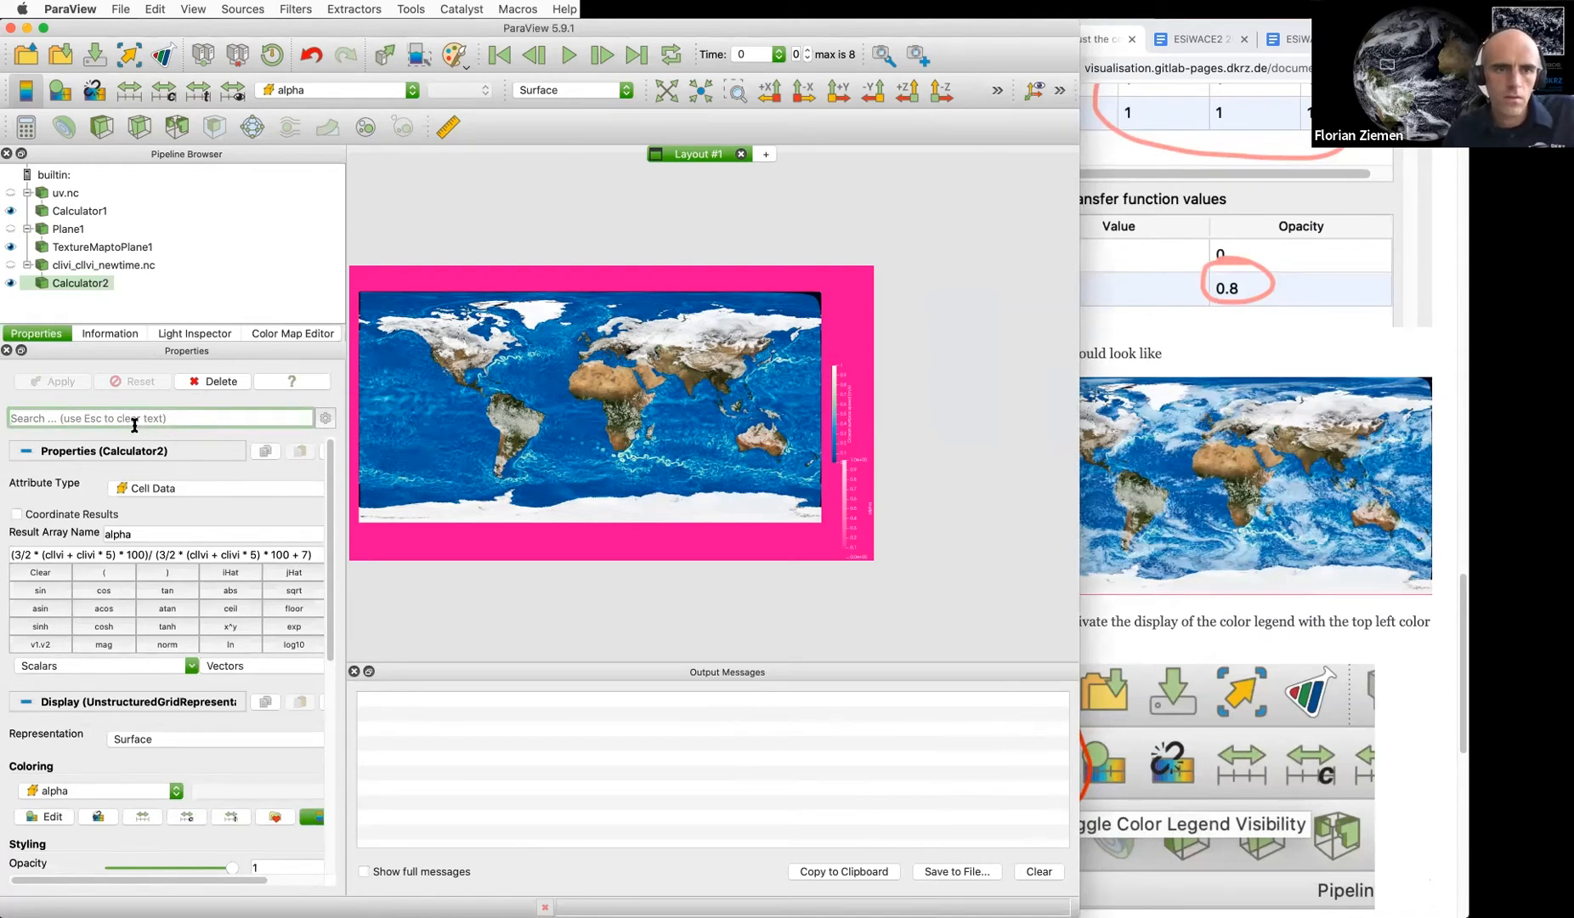
{"action": "type", "text": "trans"}
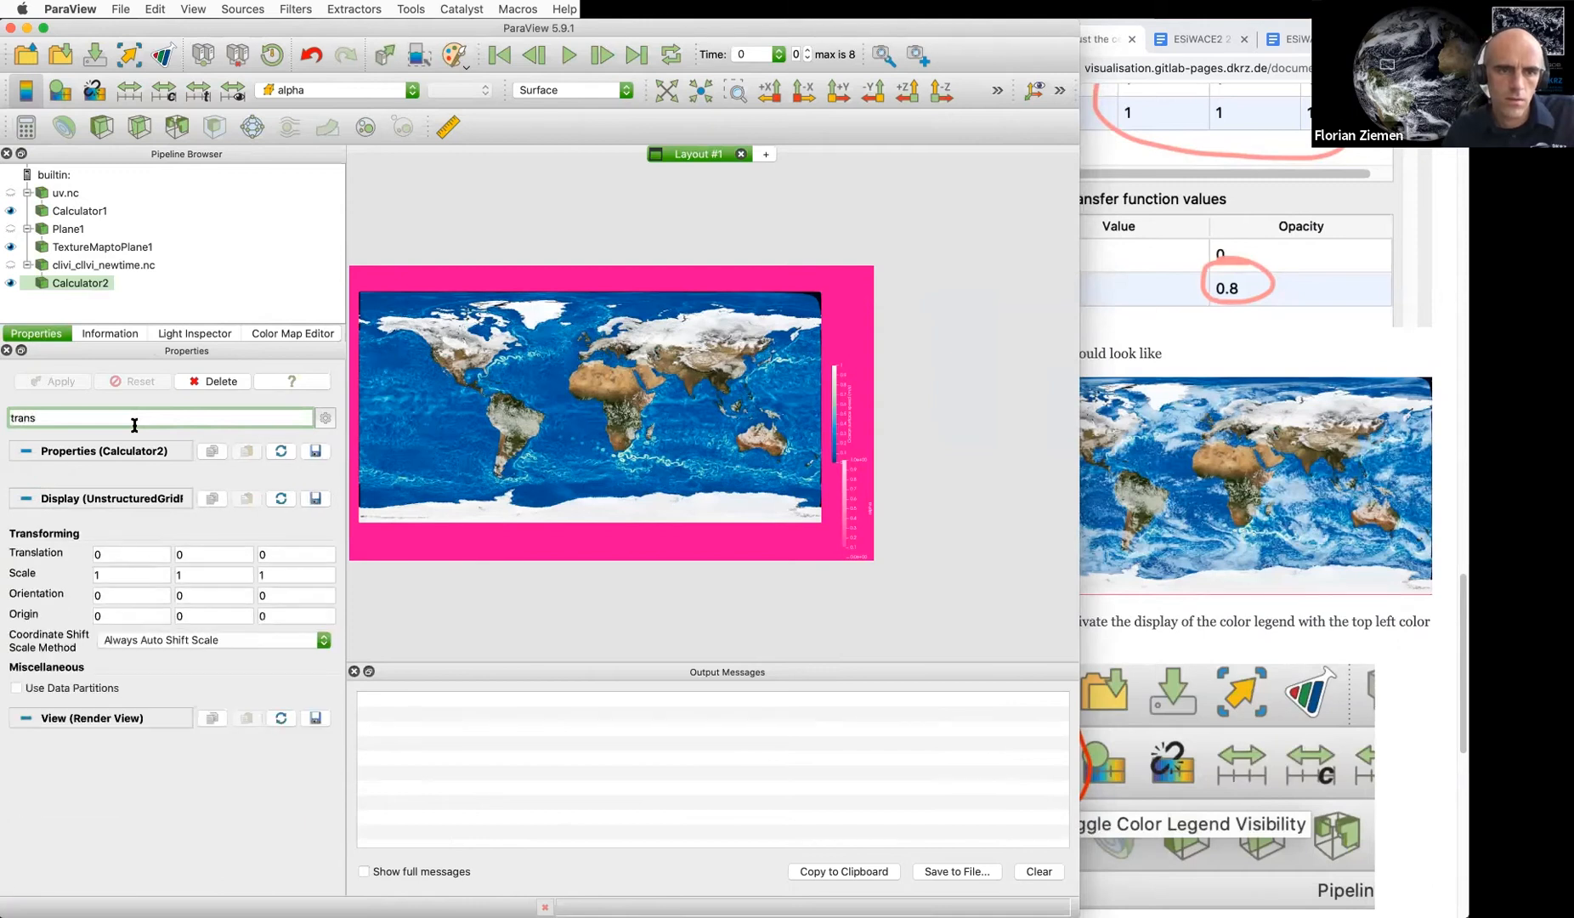
{"action": "left_click", "coordinate": [266, 552]}
{"action": "type", "text": "1"}
{"action": "key", "text": "Tab"}
{"action": "left_click", "coordinate": [288, 574]}
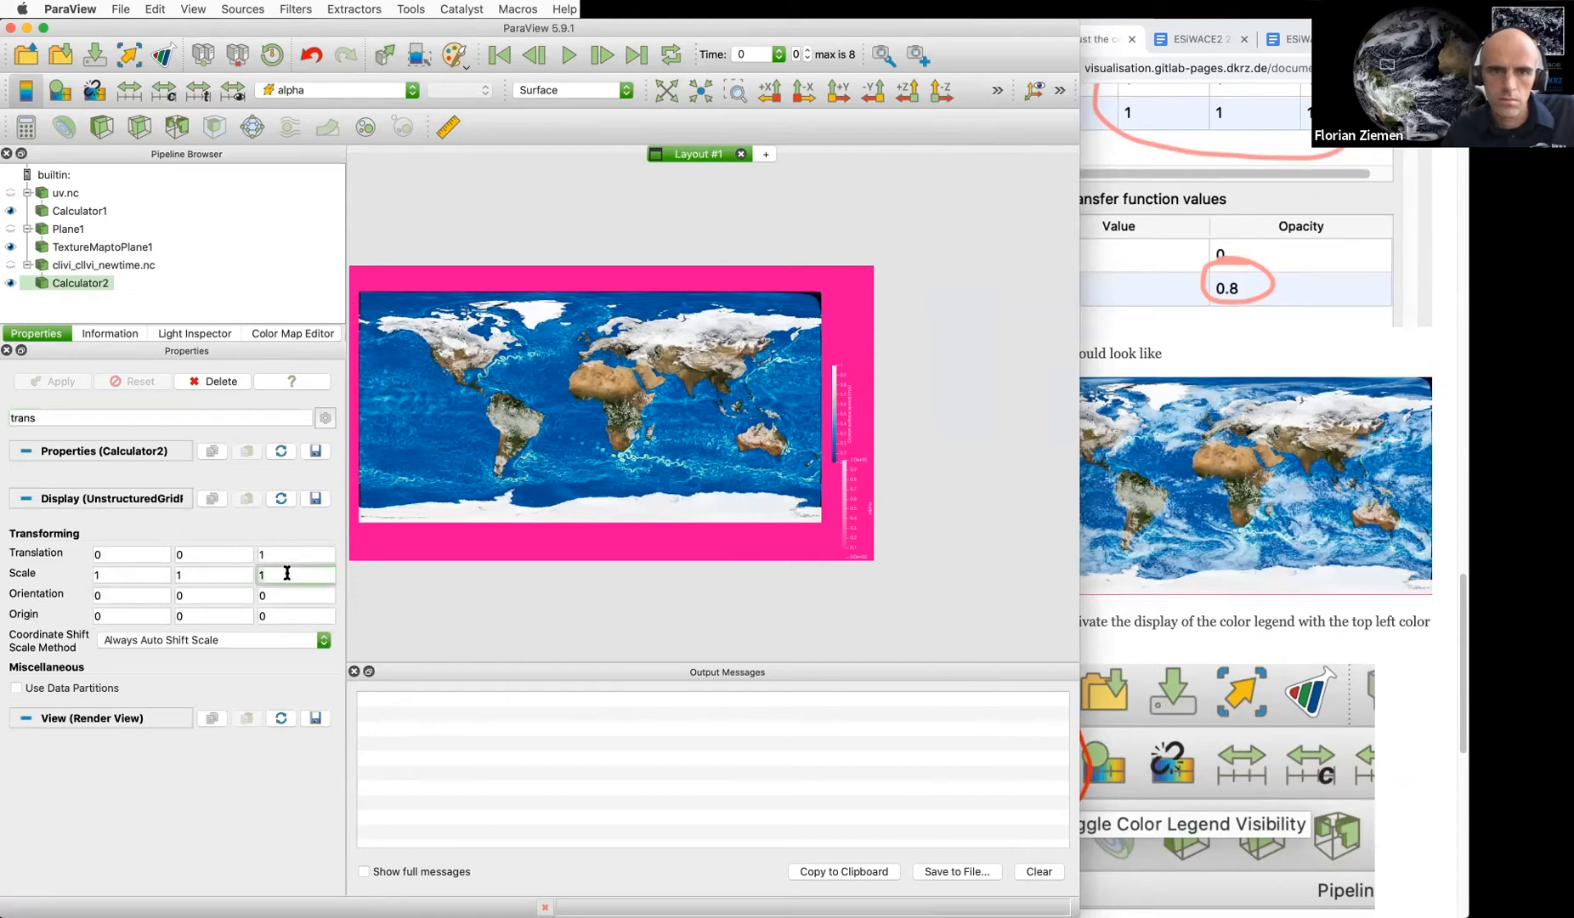
{"action": "left_click", "coordinate": [287, 557]}
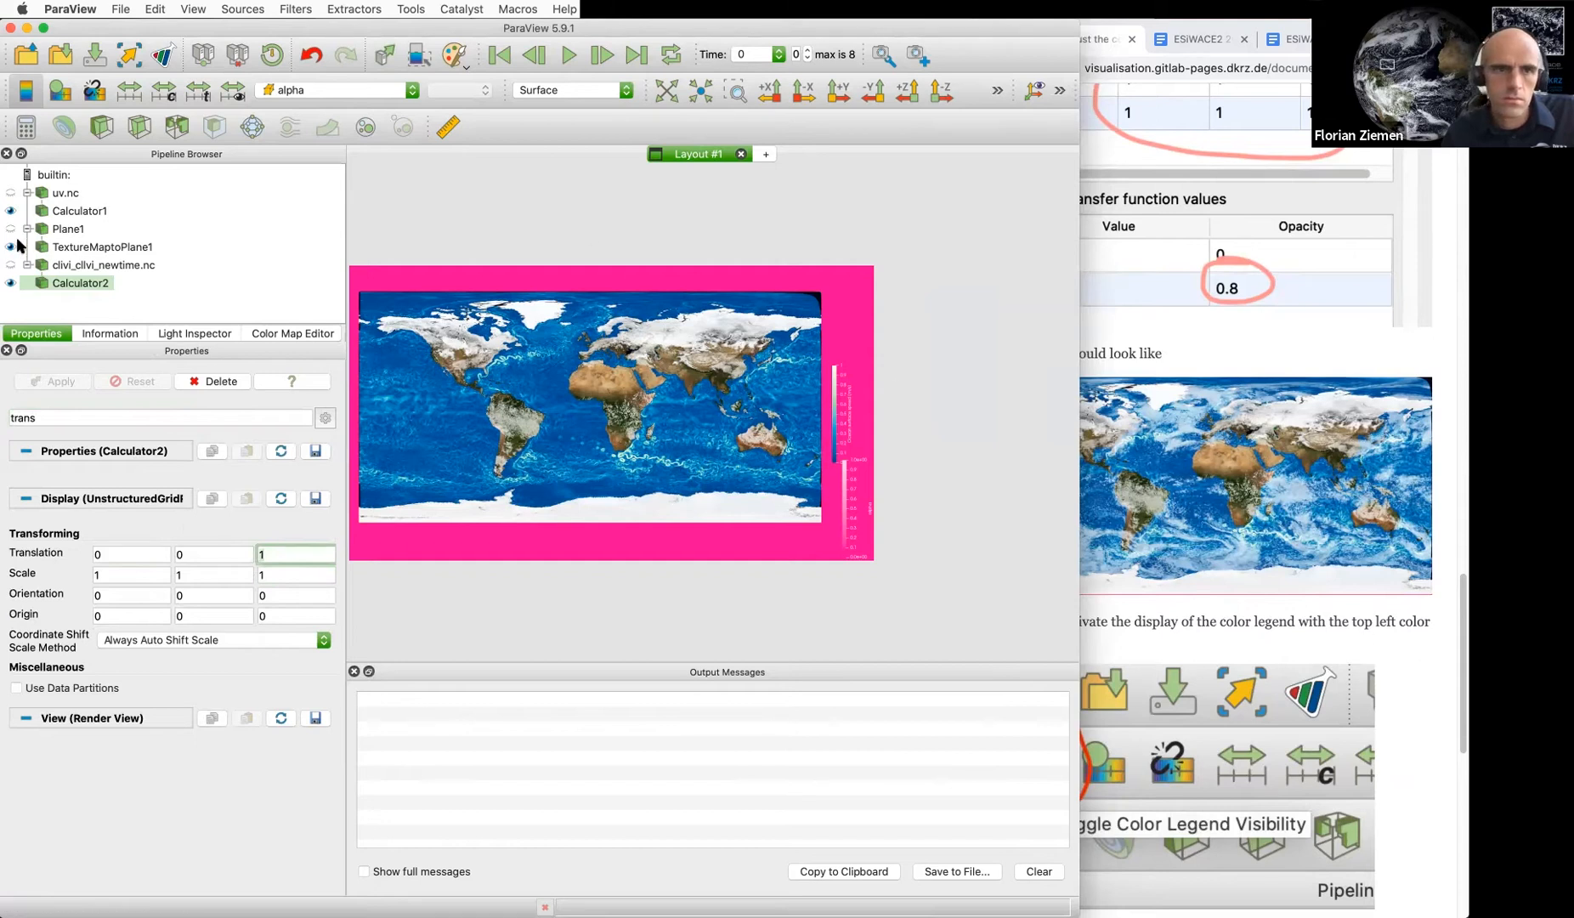
Hide and reshow Calculator1 to check the cloud layer beneath it
{"action": "left_click", "coordinate": [9, 210]}
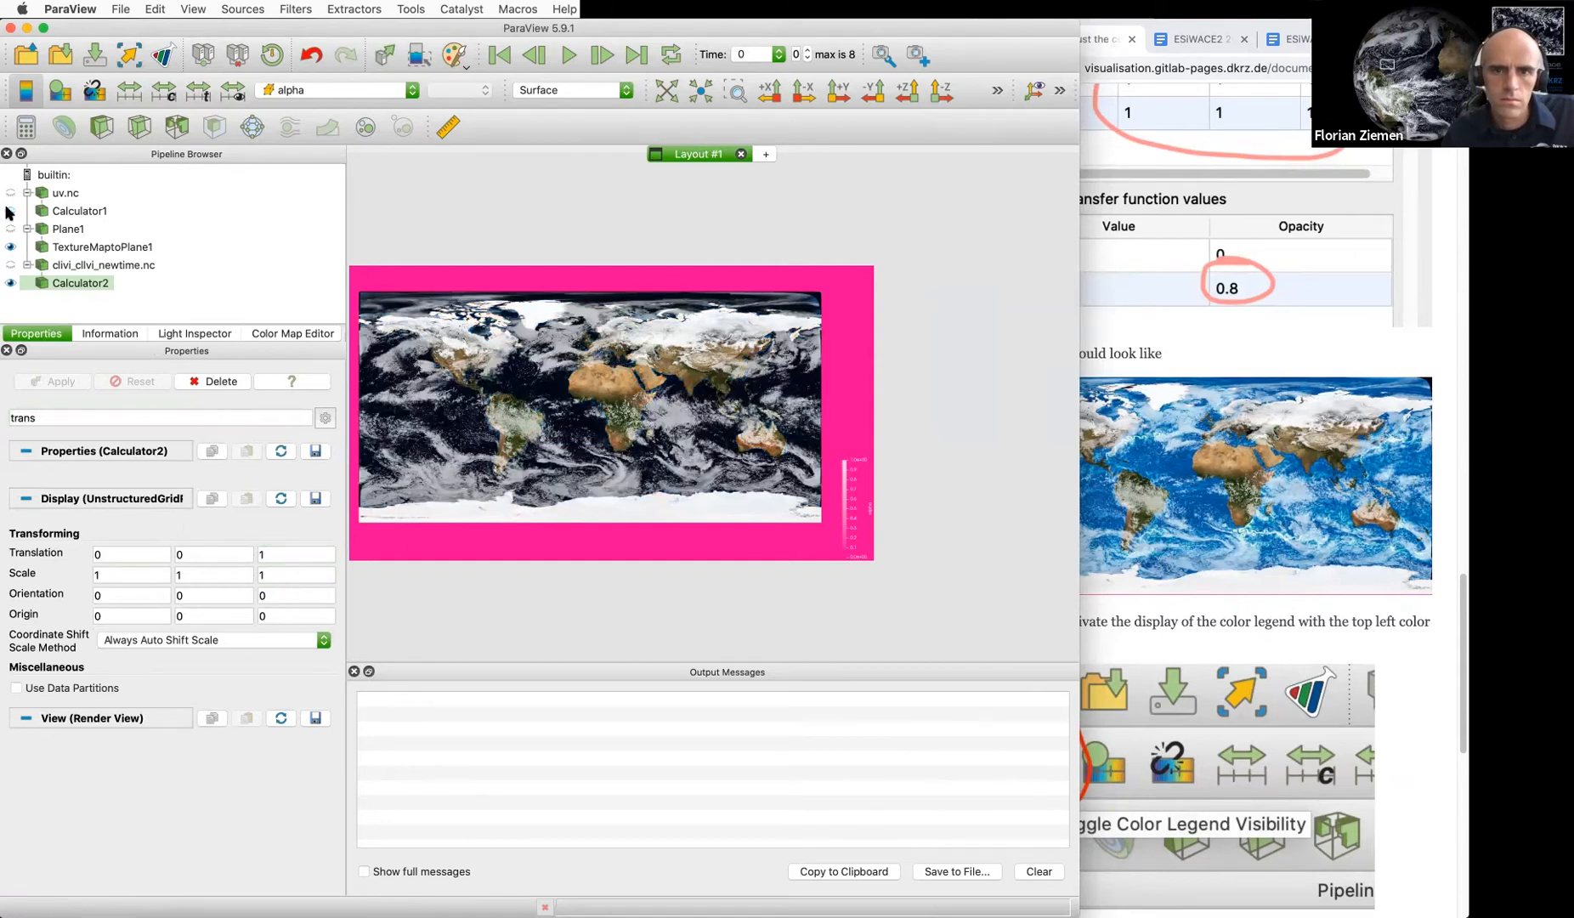
{"action": "left_click", "coordinate": [9, 211]}
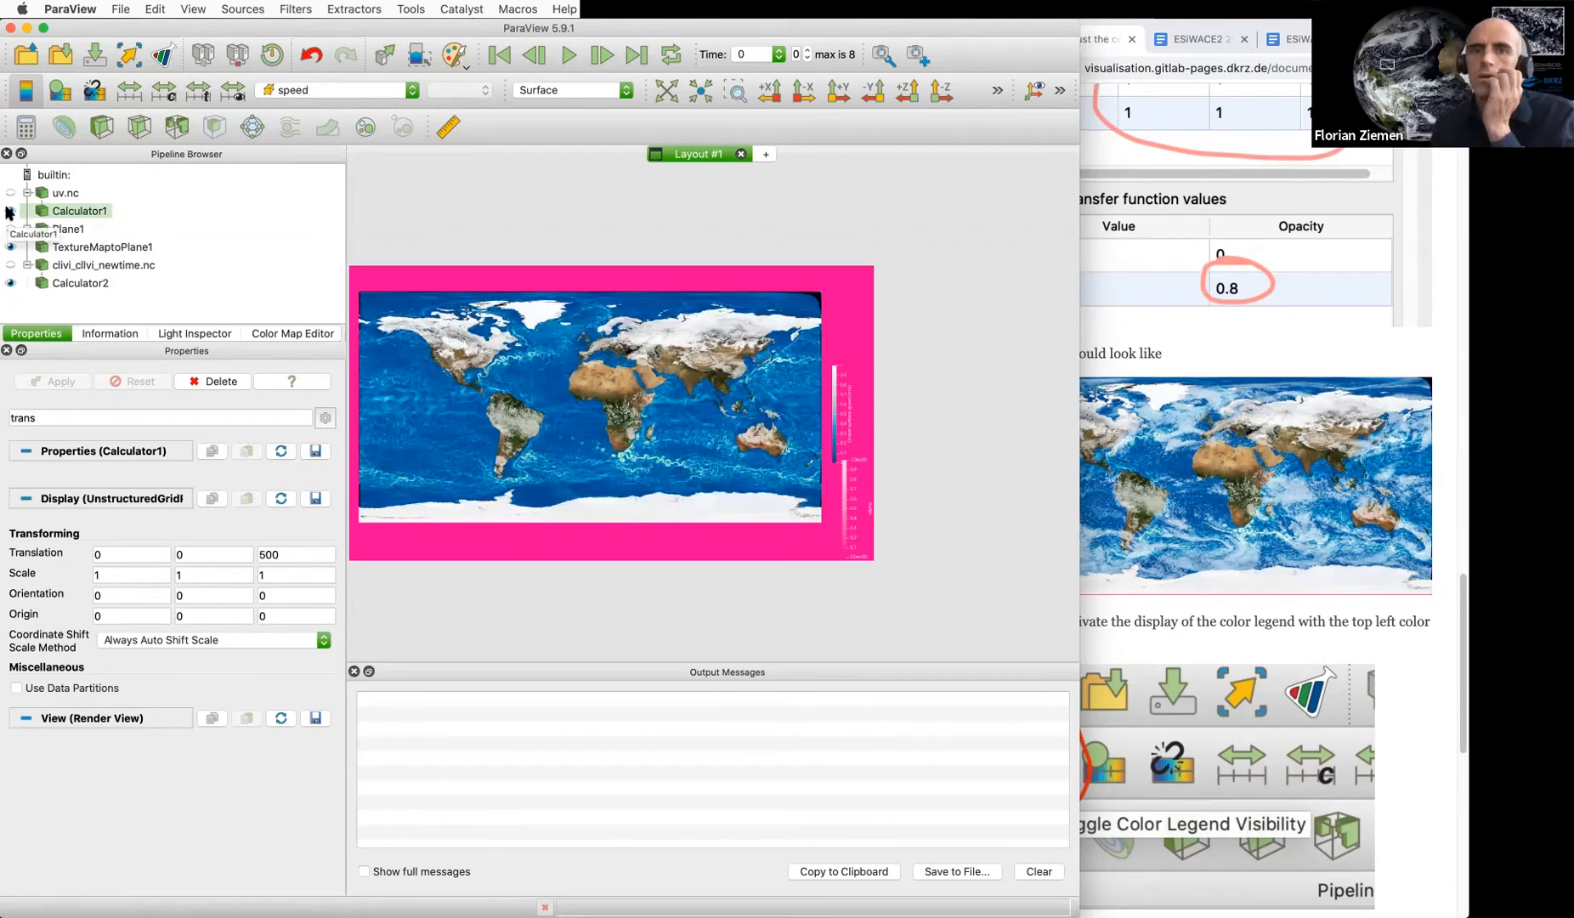
Try a Z translation of 10 on Calculator2 and restore it to 1
{"action": "left_click", "coordinate": [82, 285]}
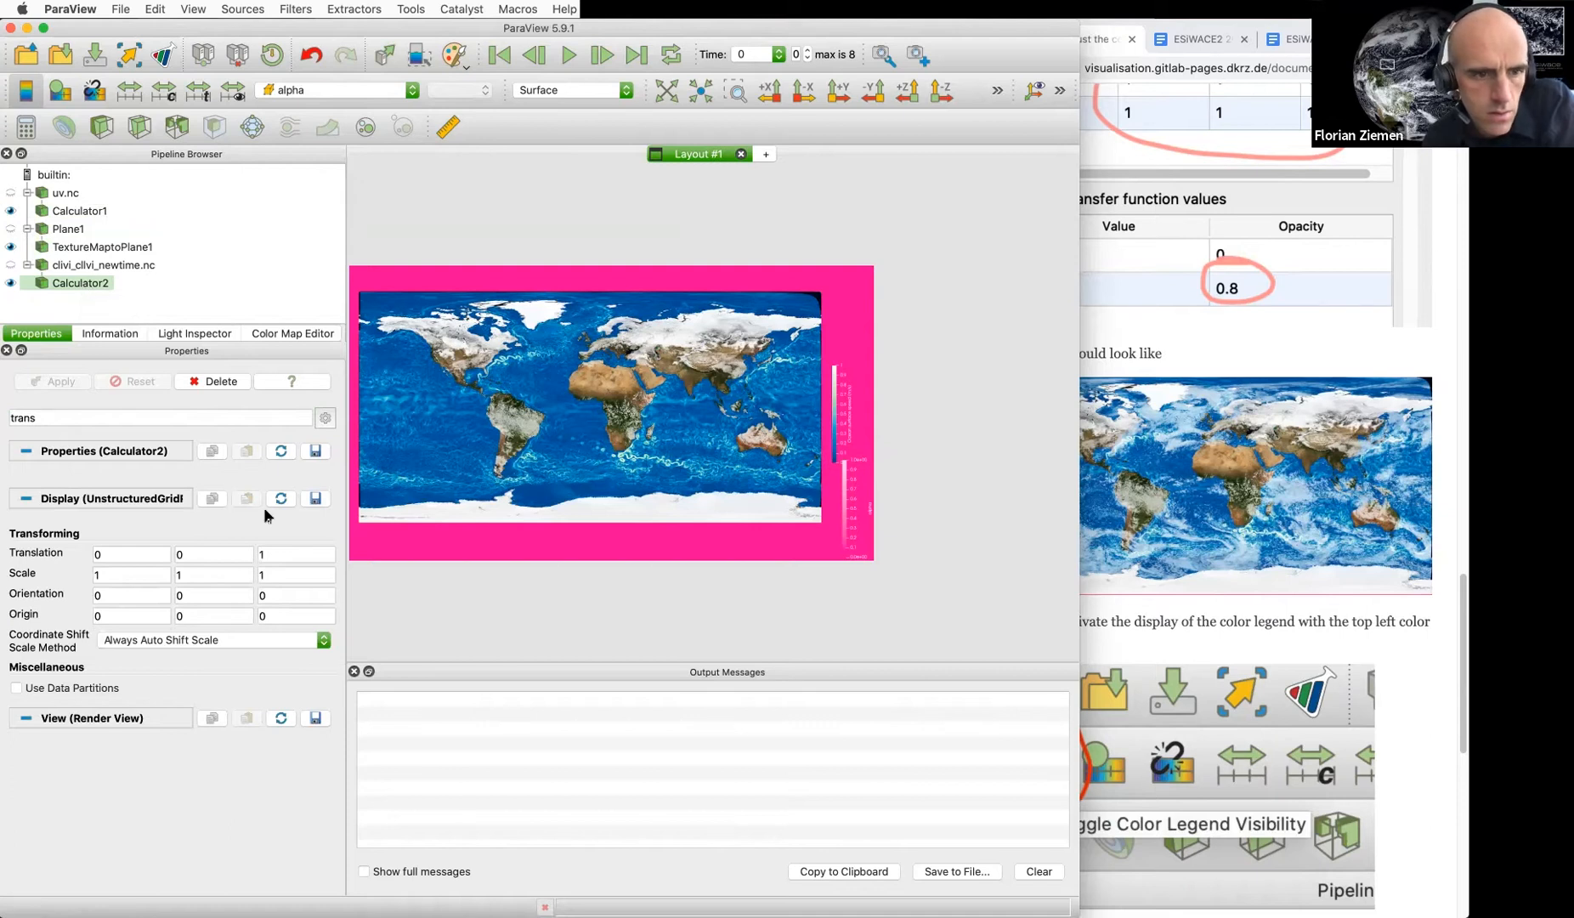
{"action": "left_click", "coordinate": [282, 544]}
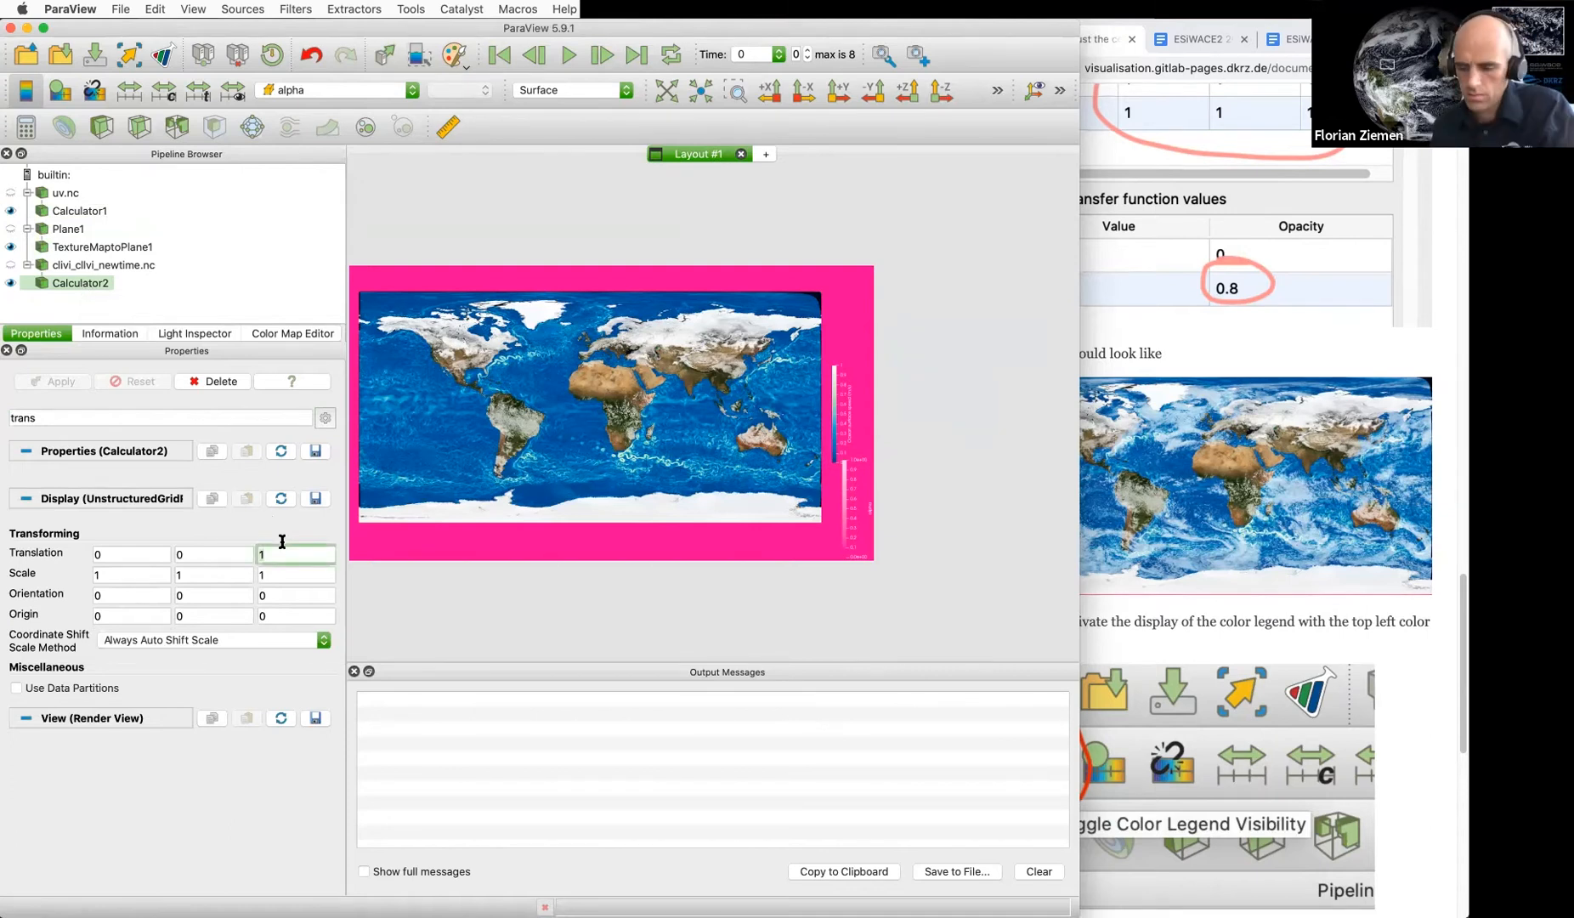
{"action": "type", "text": "0"}
{"action": "key", "text": "Tab"}
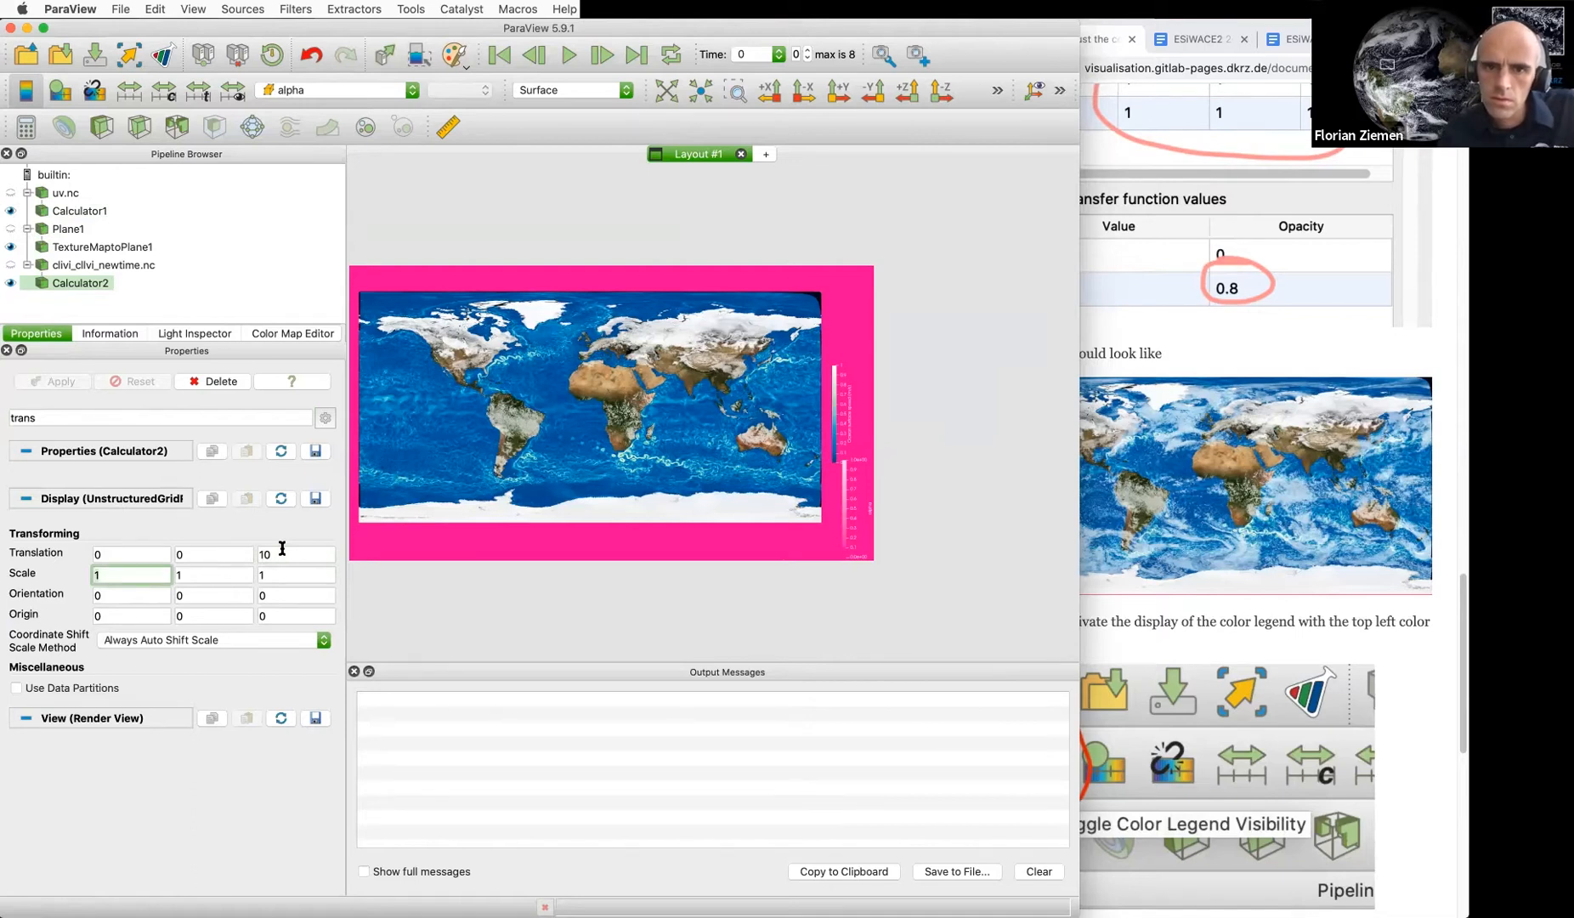
{"action": "left_click", "coordinate": [282, 548]}
{"action": "key", "text": "BackSpace"}
{"action": "key", "text": "Tab"}
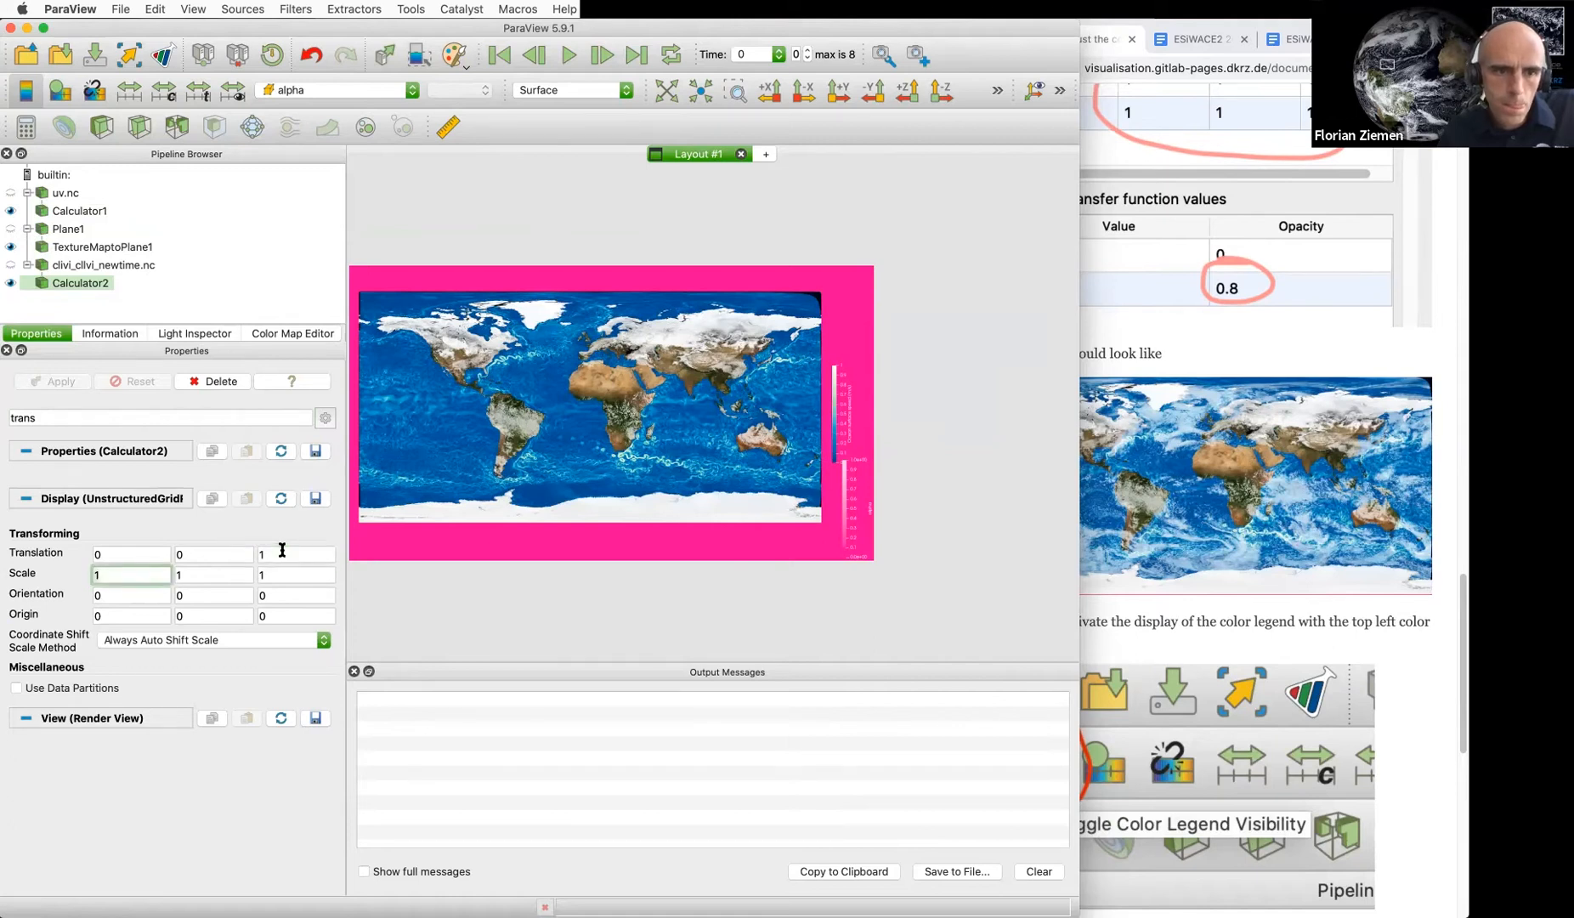
Clear the property filter and examine the placement properties of Plane1, the source of the background texture map
{"action": "left_click", "coordinate": [8, 267]}
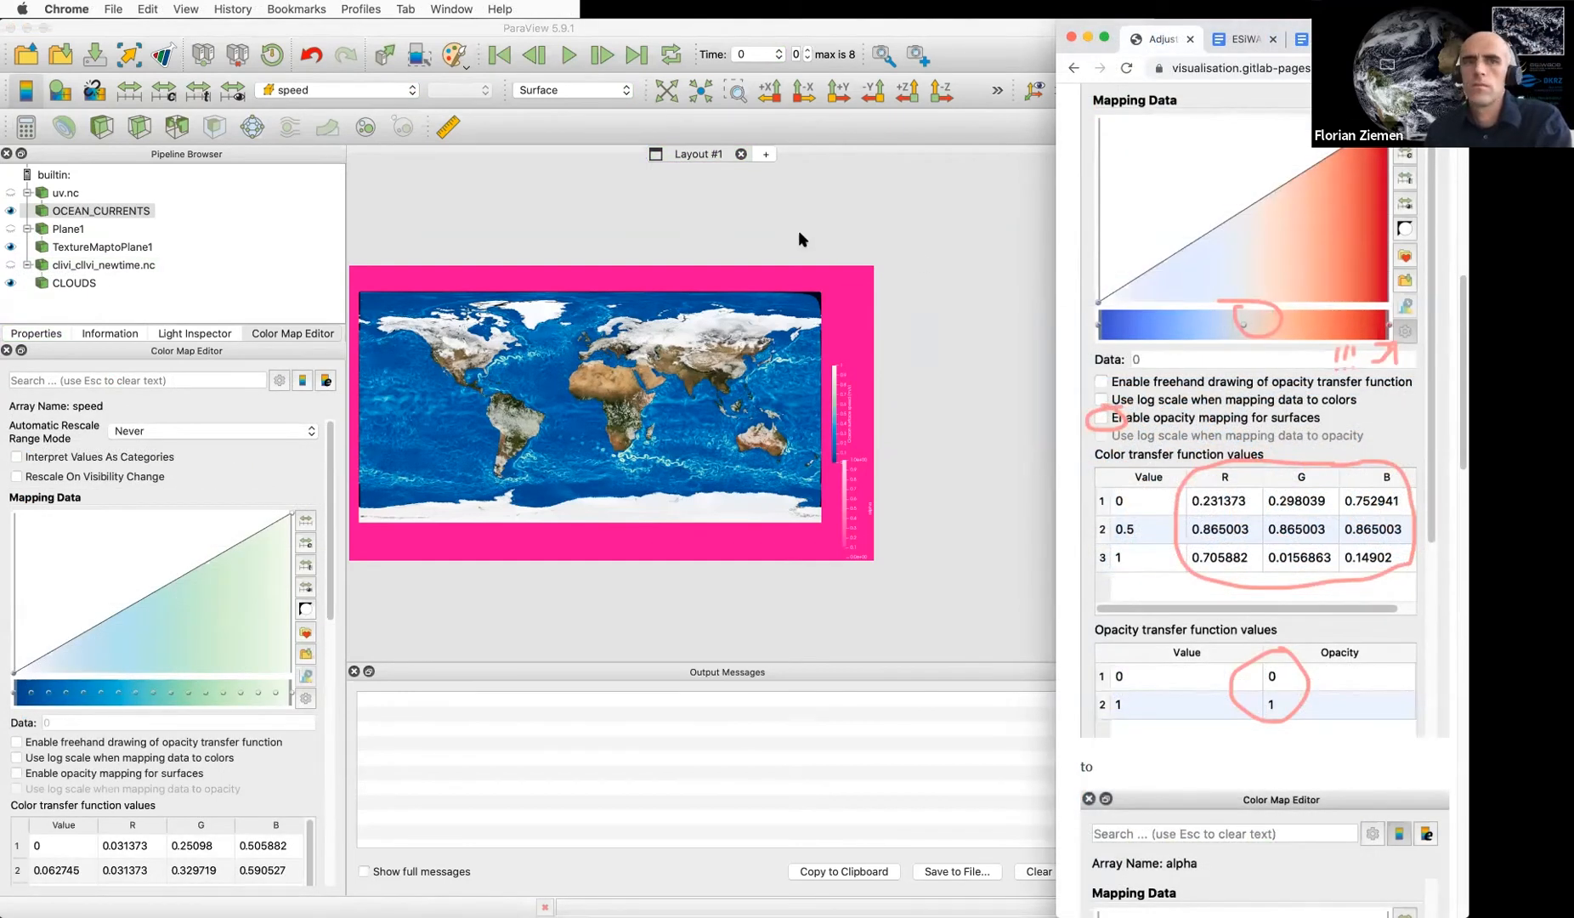
{"action": "left_click", "coordinate": [85, 244]}
{"action": "left_click", "coordinate": [85, 246]}
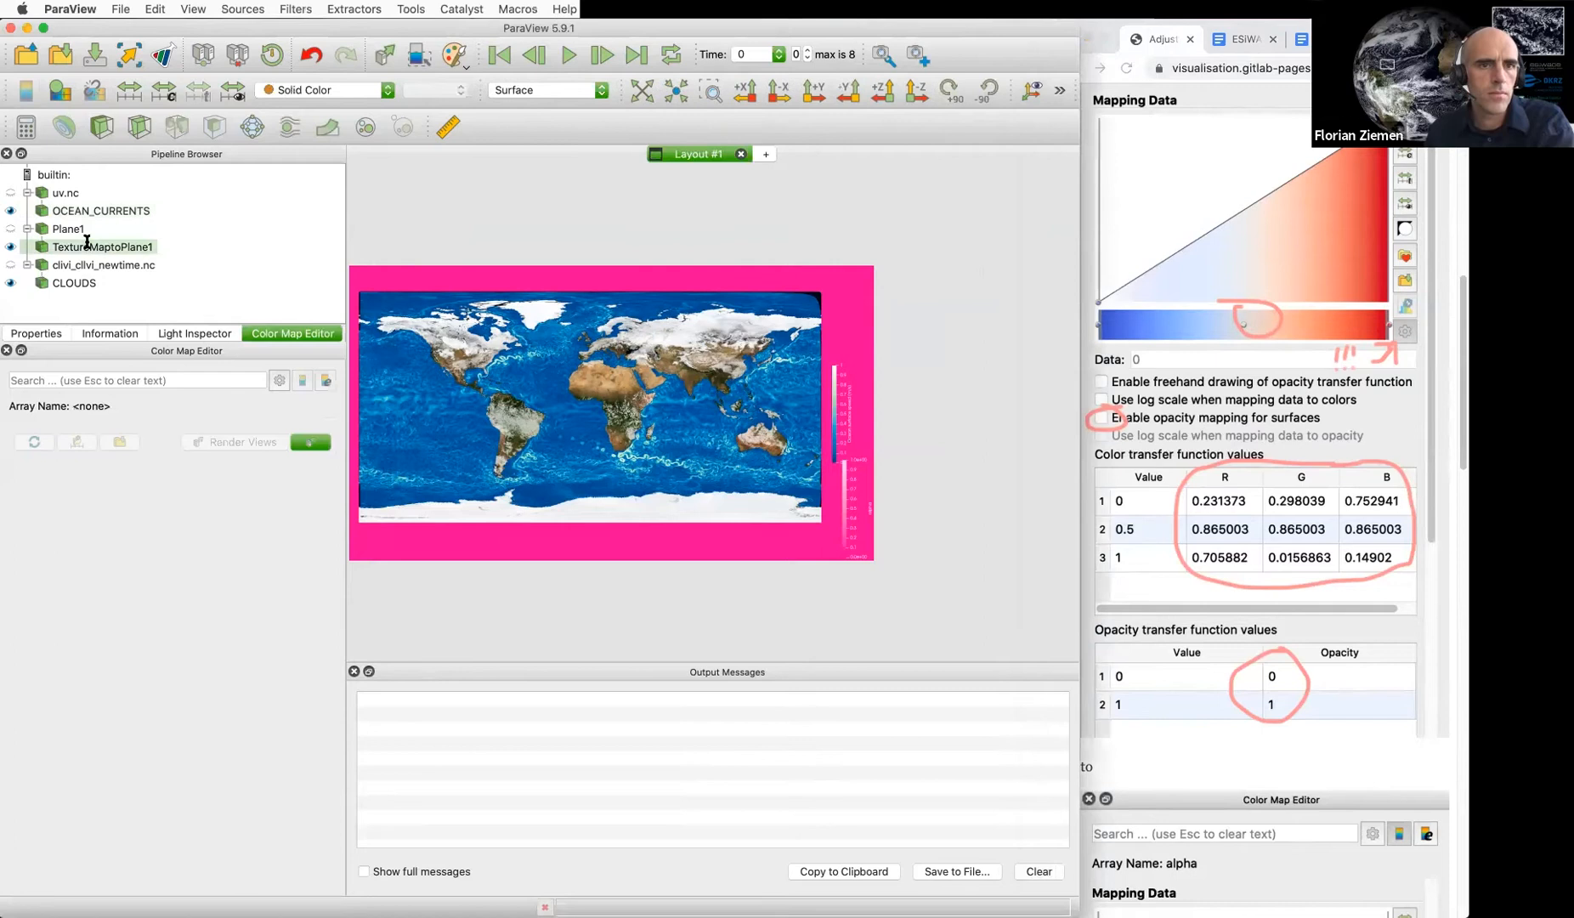
{"action": "left_click", "coordinate": [35, 332]}
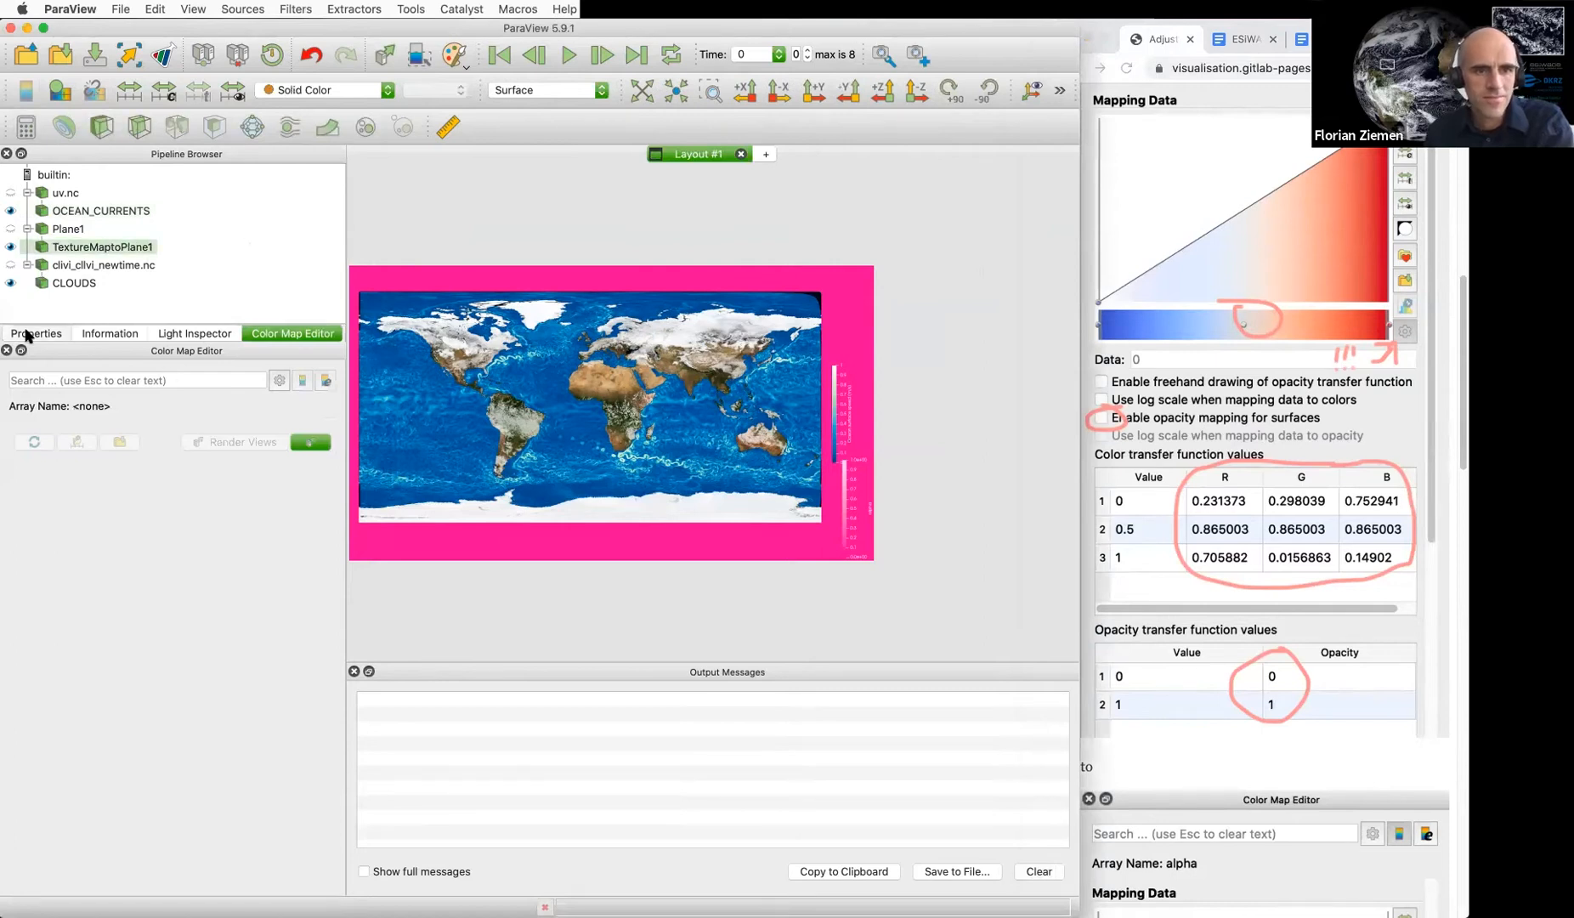
{"action": "left_click", "coordinate": [75, 228]}
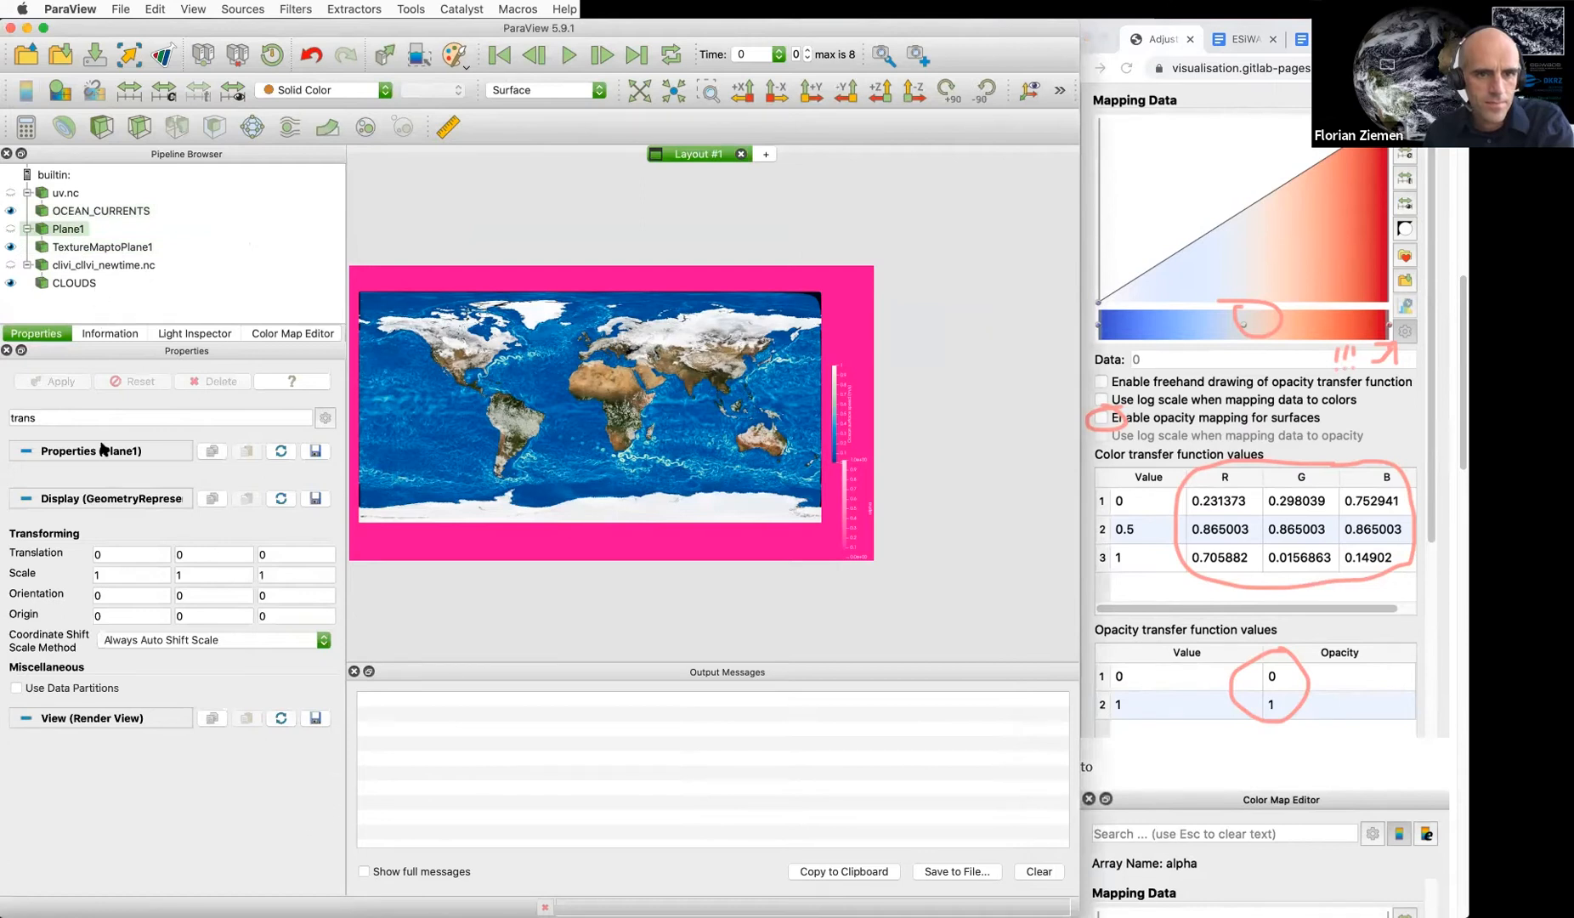
{"action": "left_click", "coordinate": [81, 418]}
{"action": "key", "text": "Escape"}
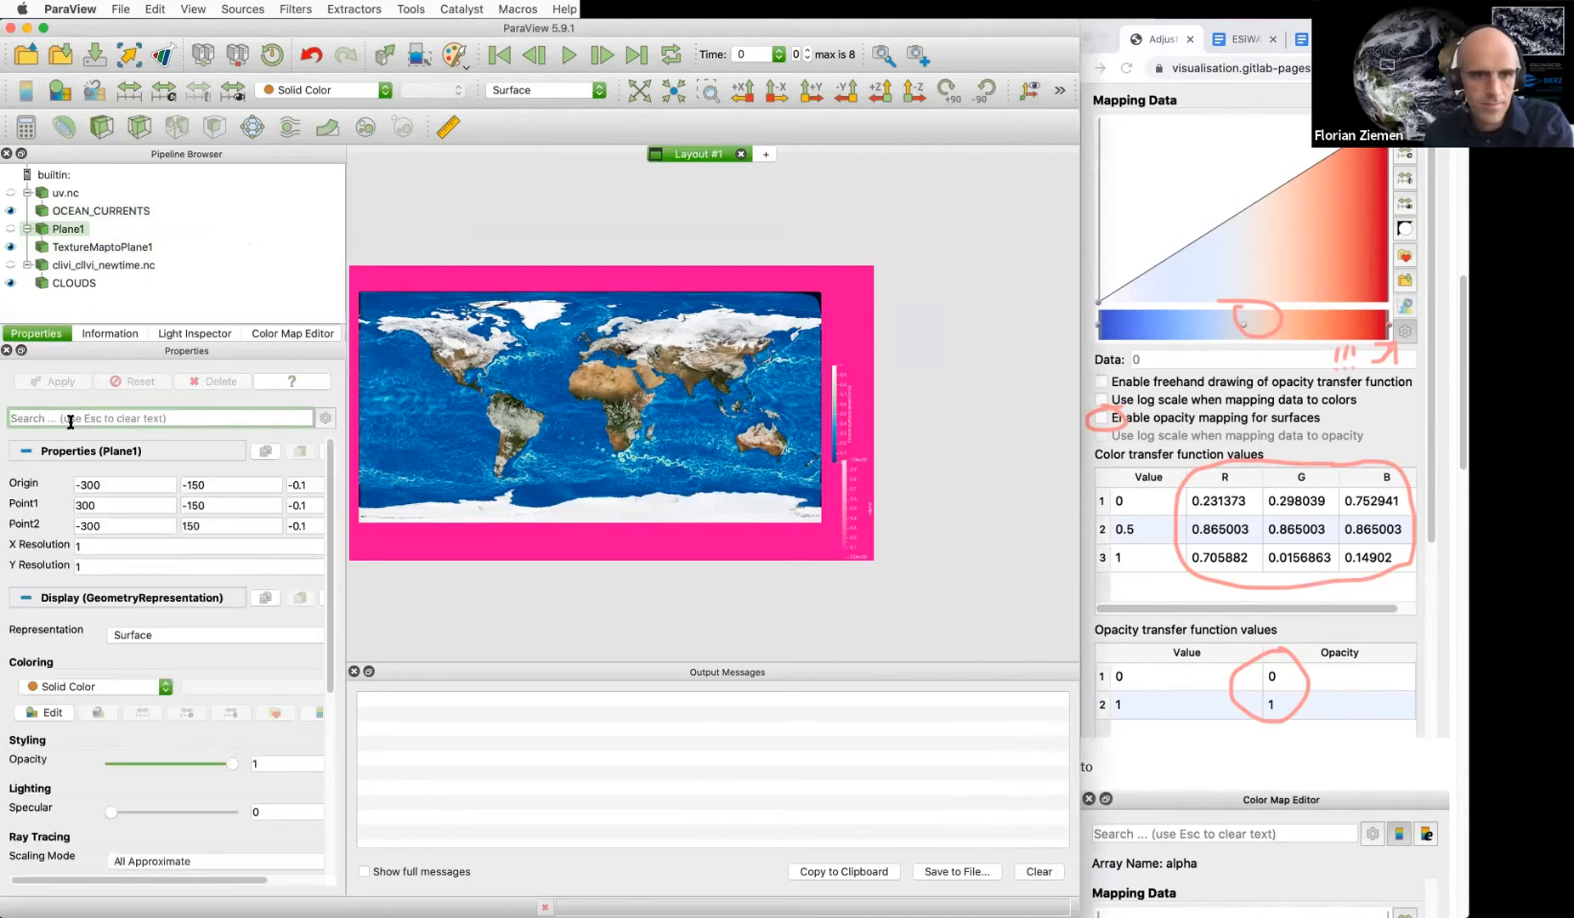
{"action": "left_click", "coordinate": [68, 242]}
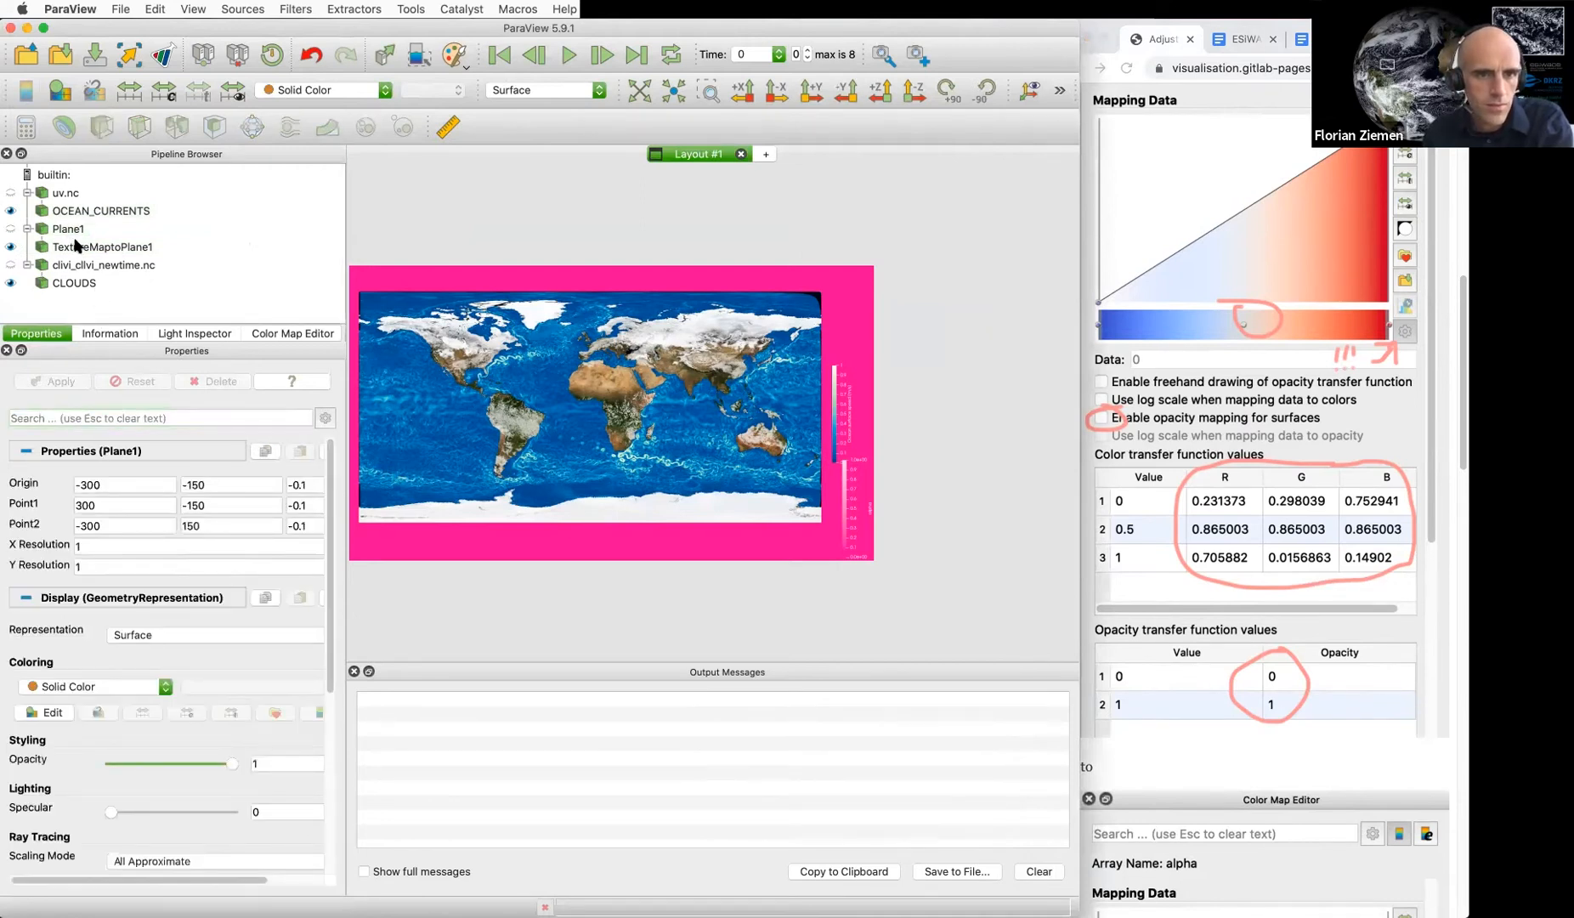
{"action": "left_click", "coordinate": [74, 247]}
{"action": "left_click", "coordinate": [76, 228]}
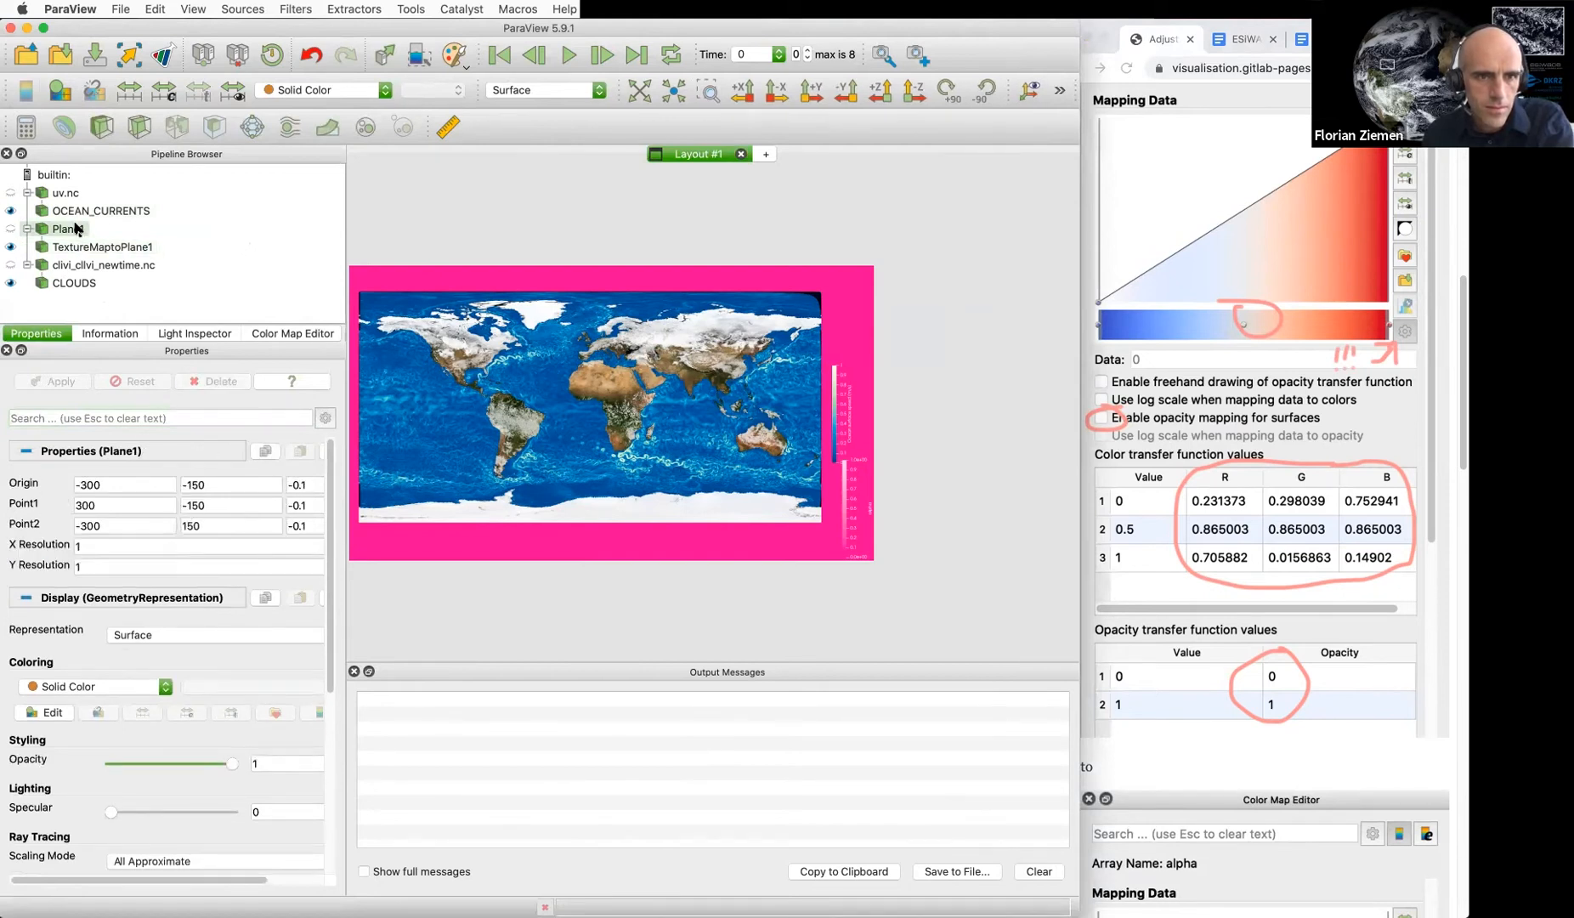
Compare the properties and spatial bounds of uv.nc, OCEAN_CURRENTS, Plane1 and TextureMaptoPlane1
{"action": "left_click", "coordinate": [129, 211]}
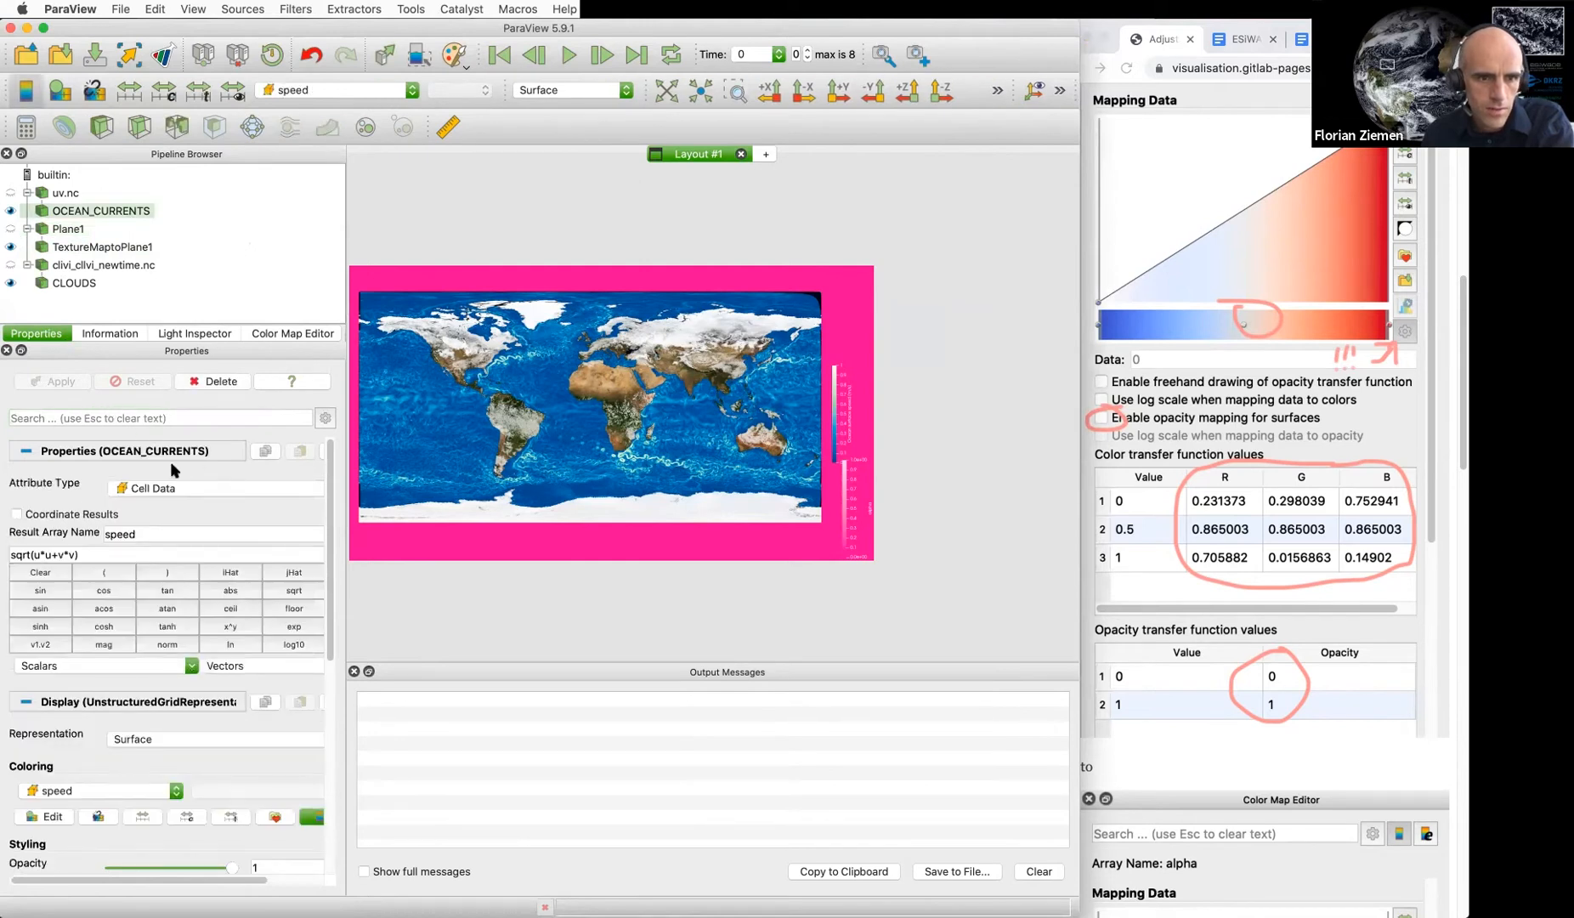
{"action": "scroll", "coordinate": [162, 476], "scroll_direction": "down", "scroll_amount": 2}
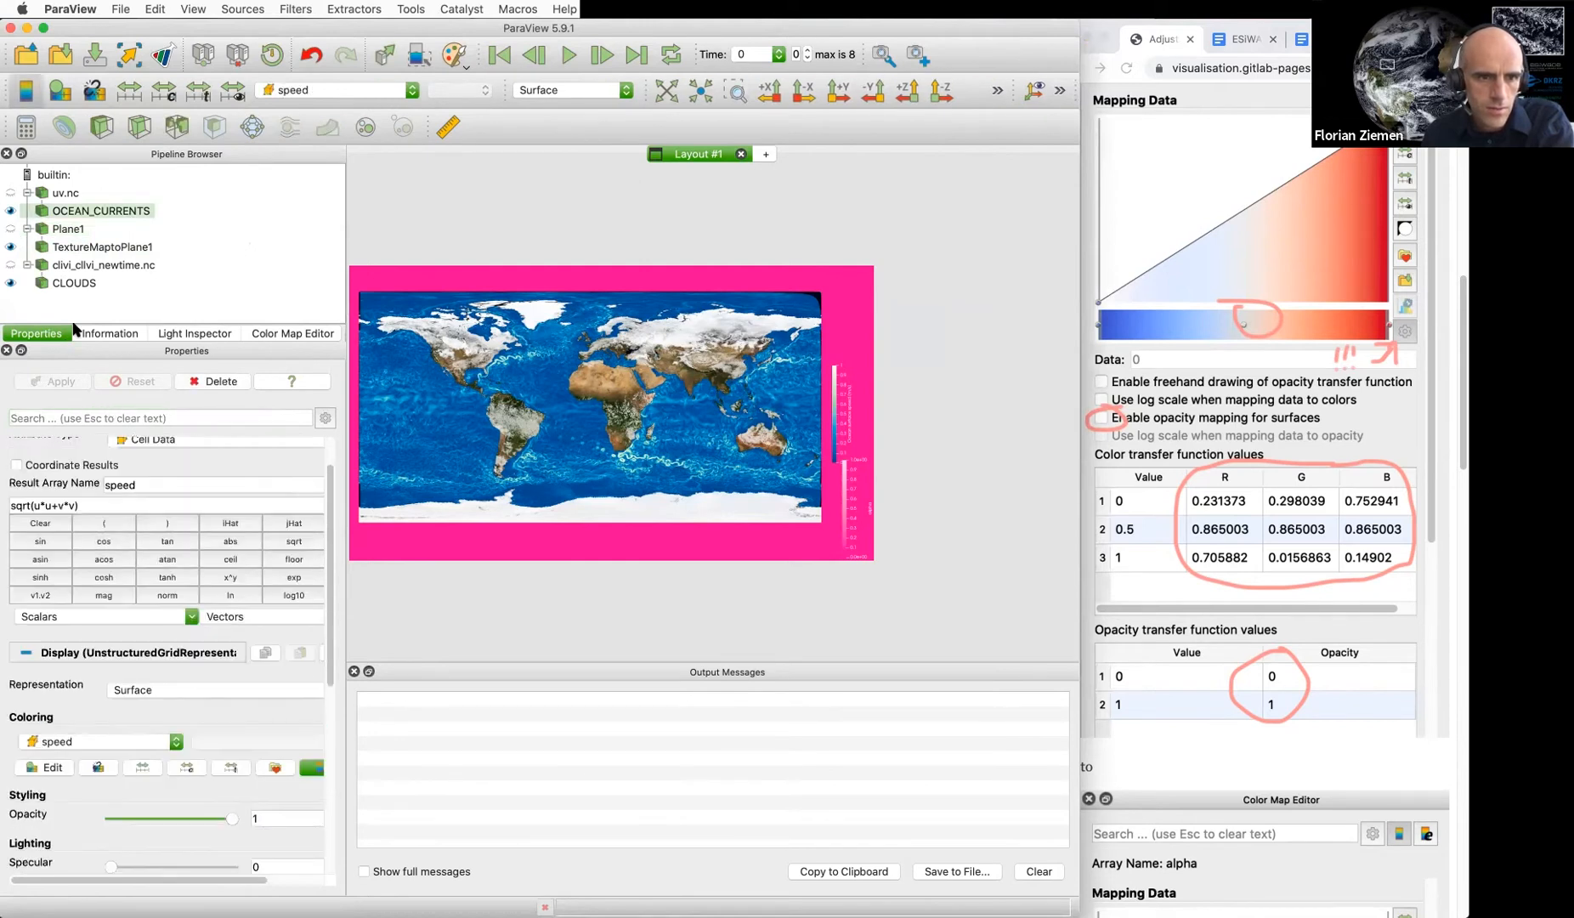
{"action": "left_click", "coordinate": [71, 195]}
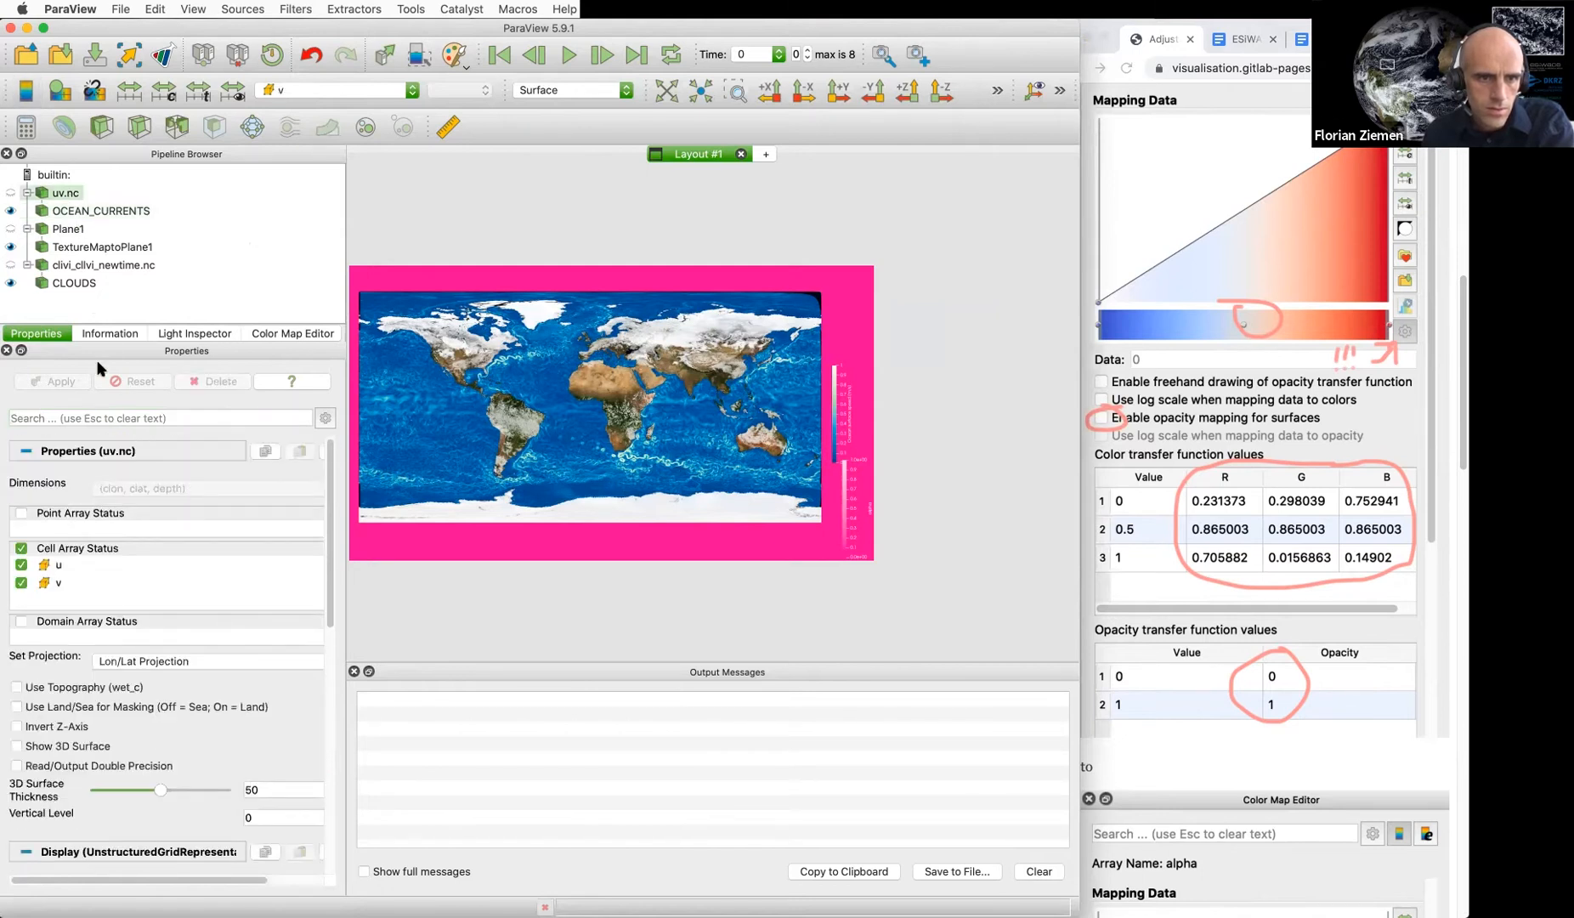
{"action": "left_click", "coordinate": [110, 334]}
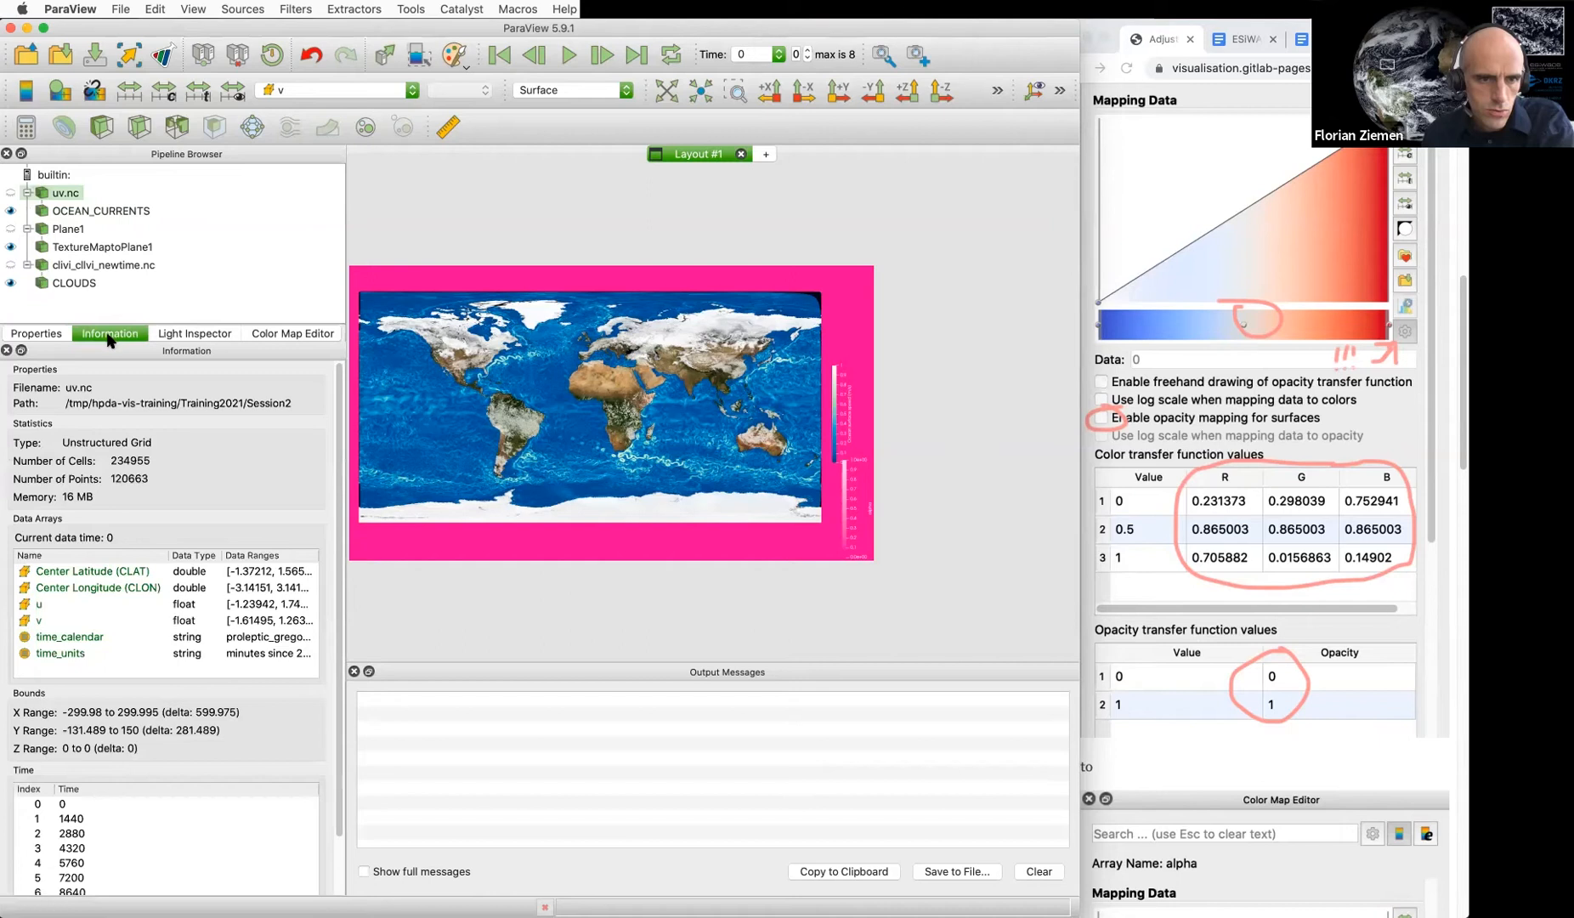
{"action": "left_click", "coordinate": [78, 213]}
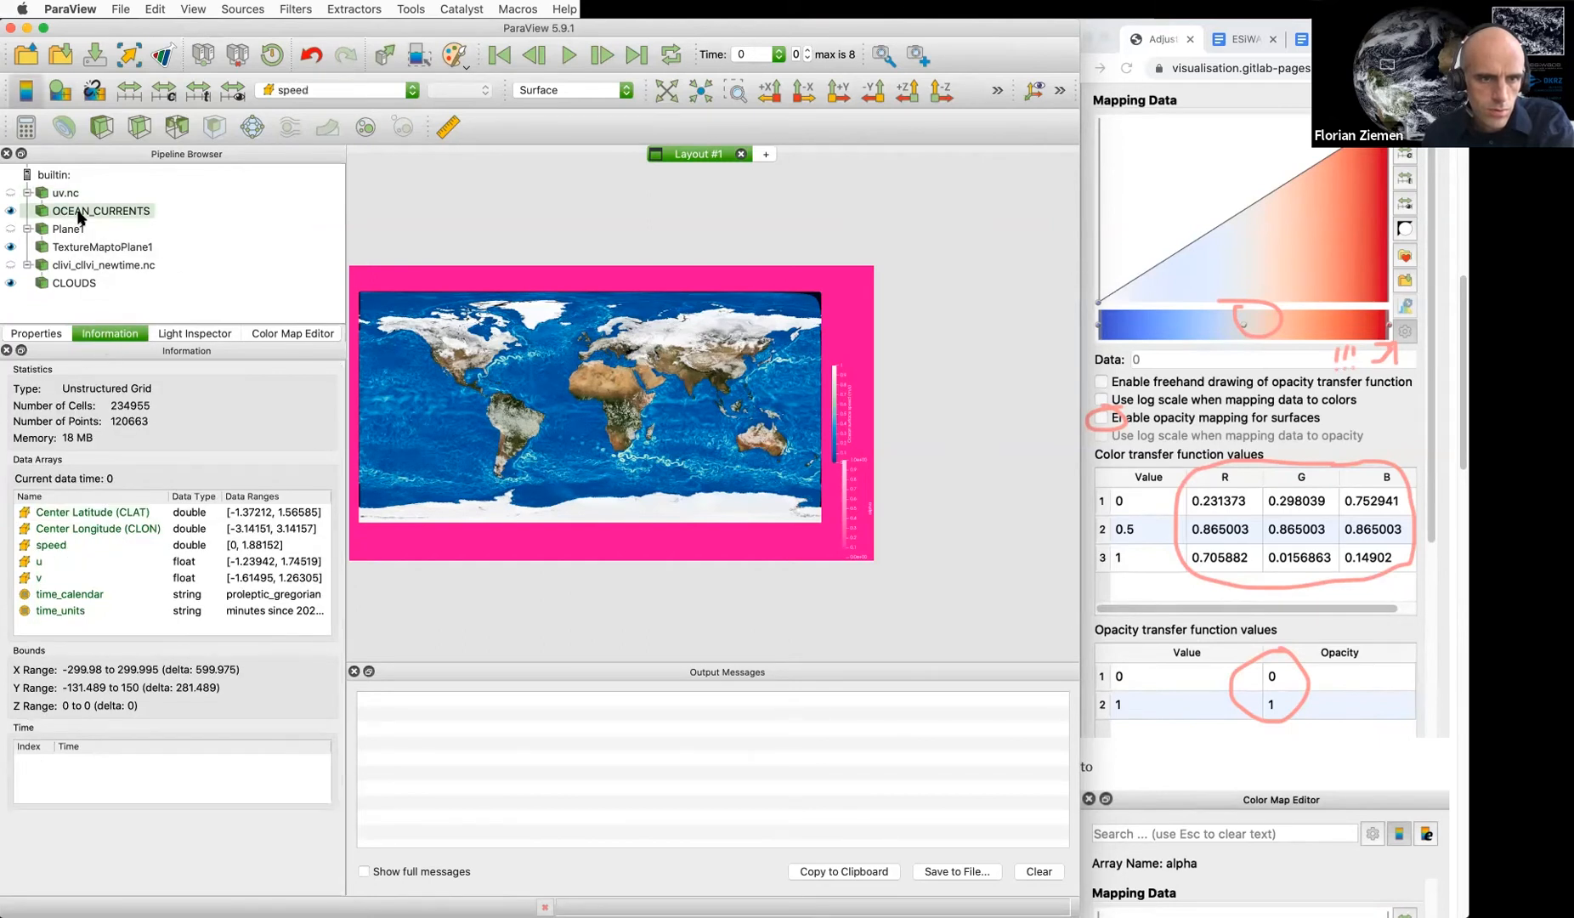
{"action": "left_click", "coordinate": [74, 228]}
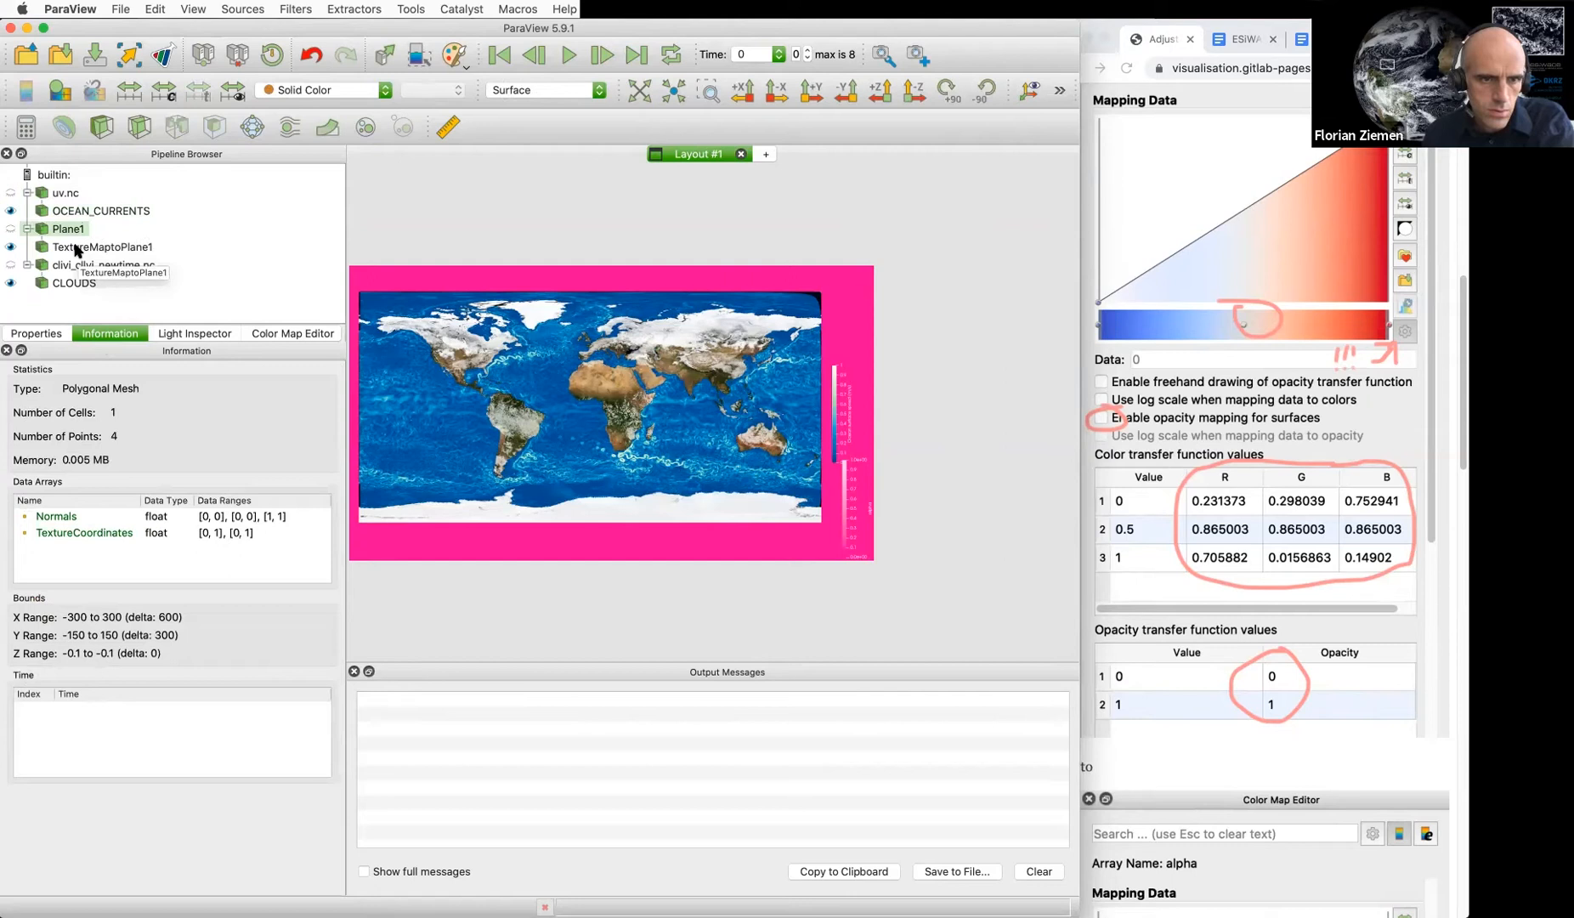
{"action": "left_click", "coordinate": [75, 248]}
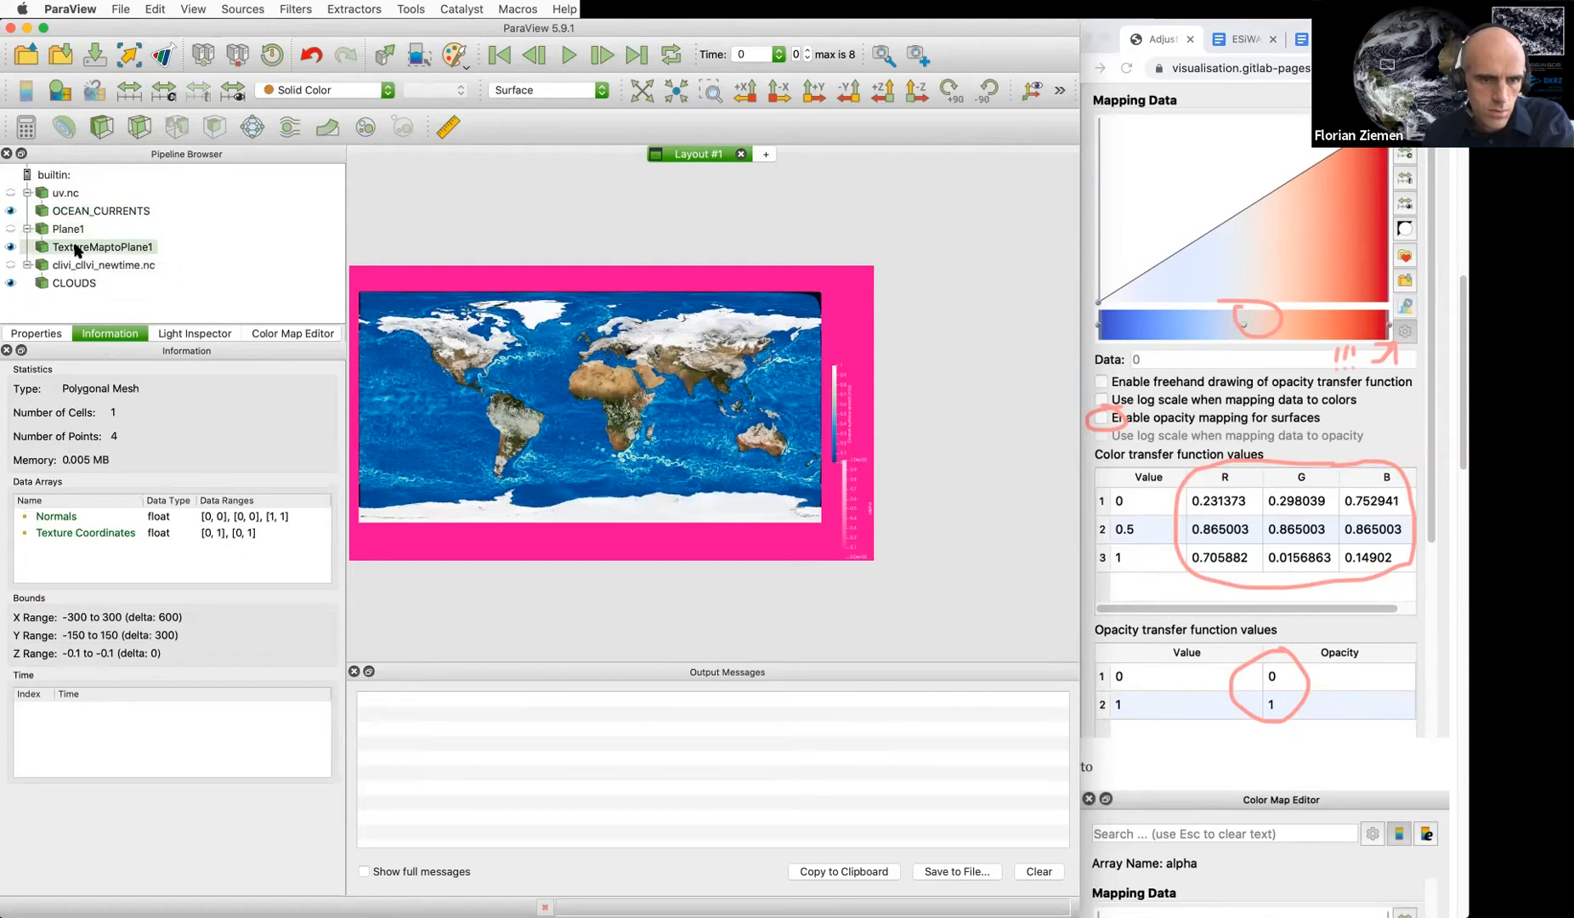
Set the Z translation of OCEAN_CURRENTS to 0
{"action": "left_click", "coordinate": [72, 210]}
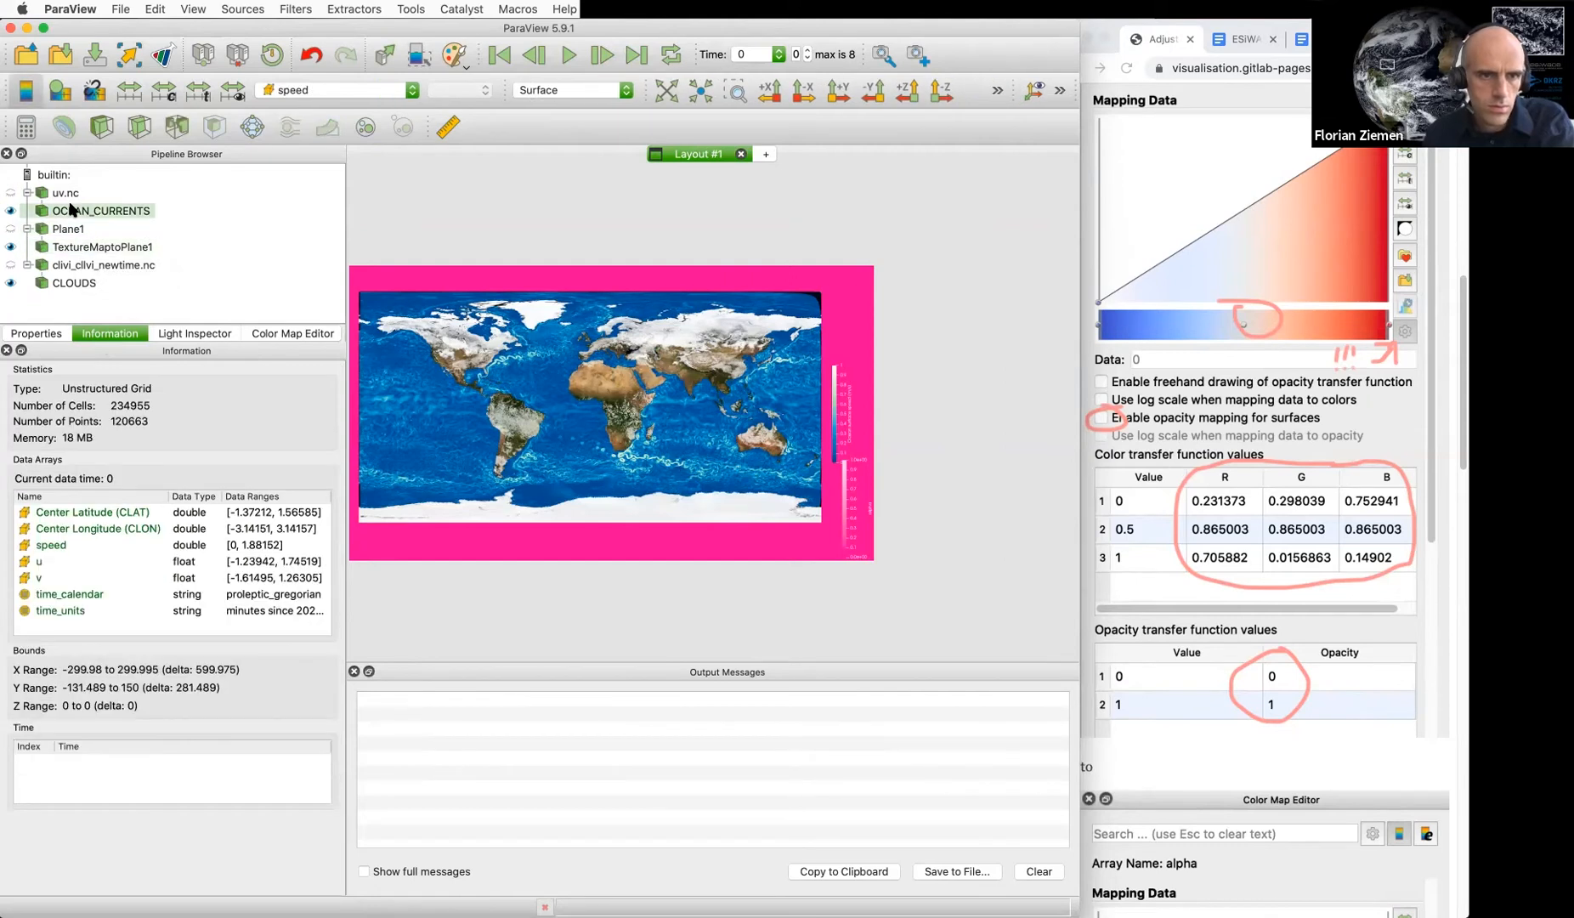
{"action": "left_click", "coordinate": [51, 334]}
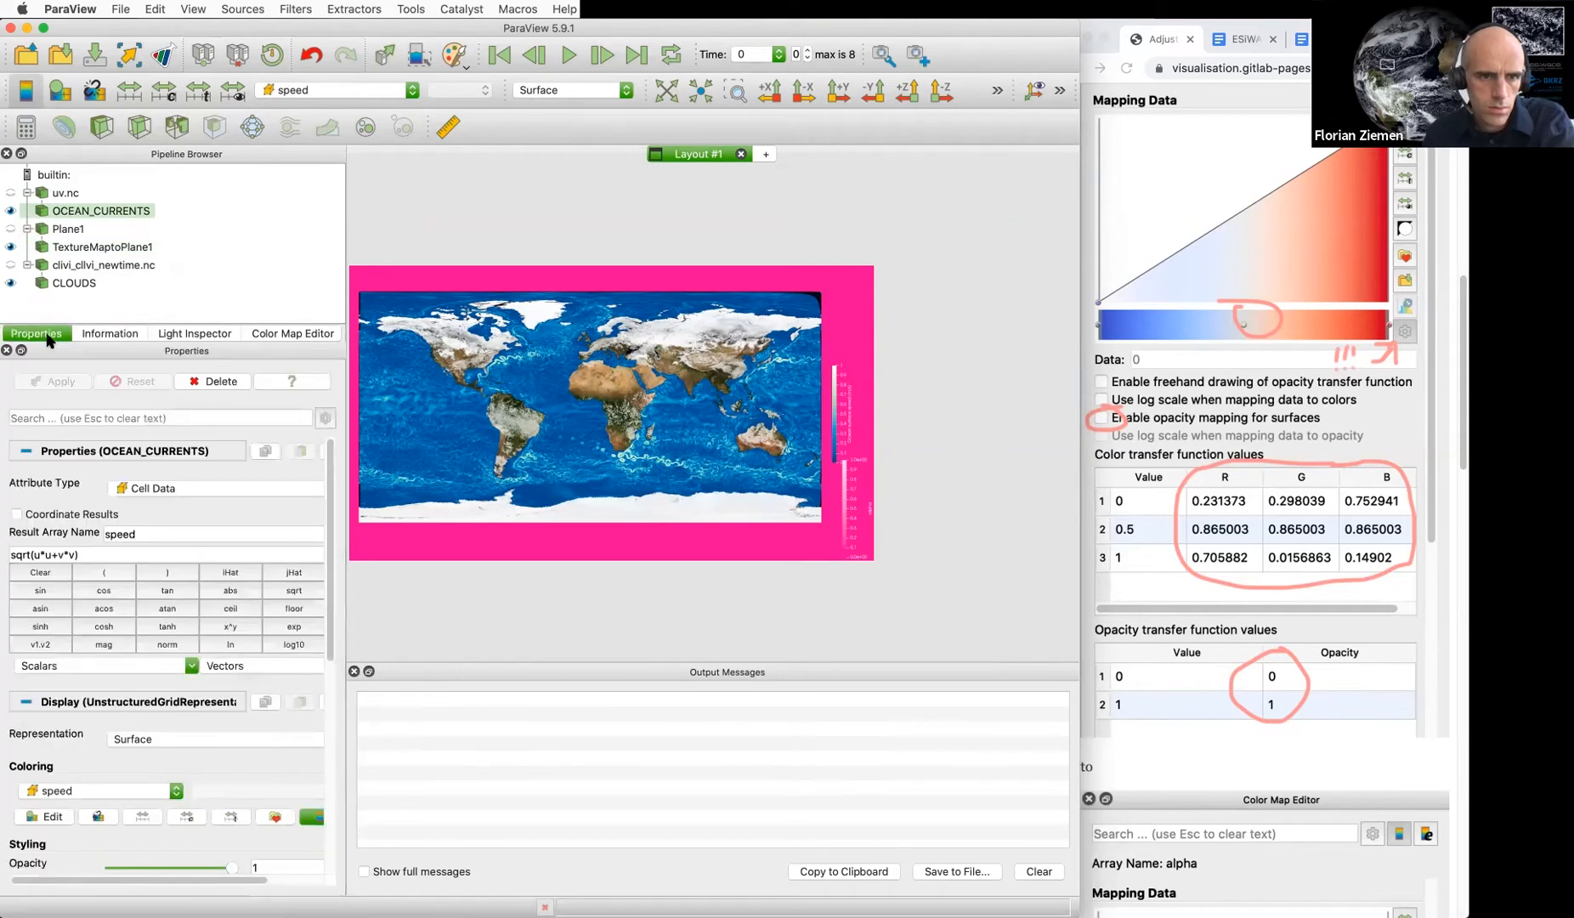
{"action": "left_click", "coordinate": [80, 420]}
{"action": "type", "text": "tra"}
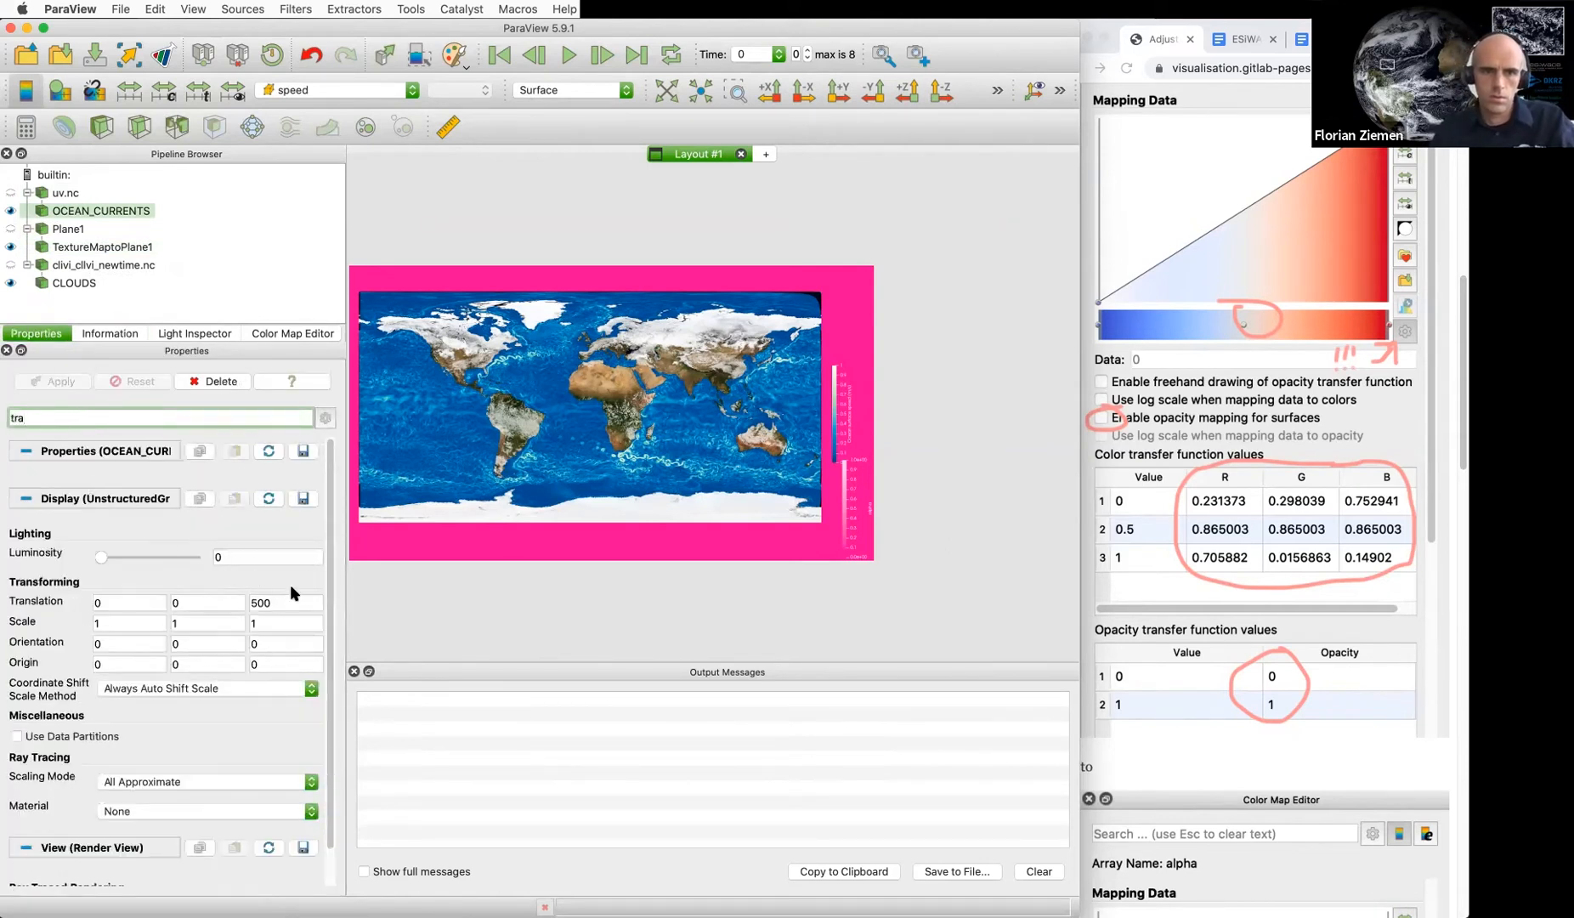
{"action": "left_click", "coordinate": [289, 604]}
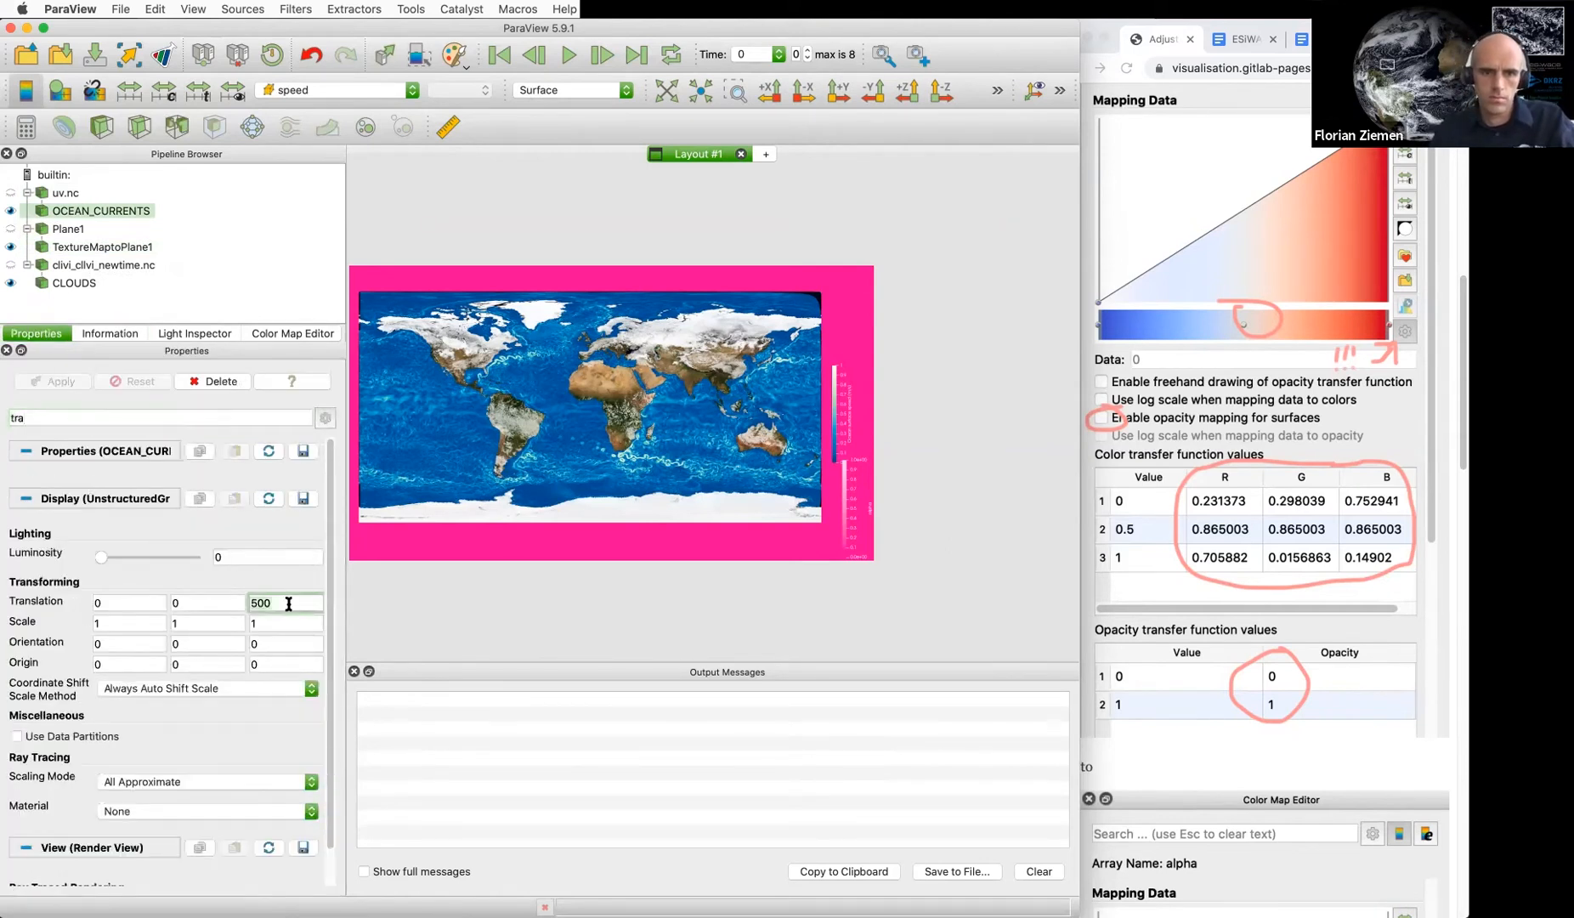
{"action": "type", "text": "0"}
{"action": "key", "text": "Tab"}
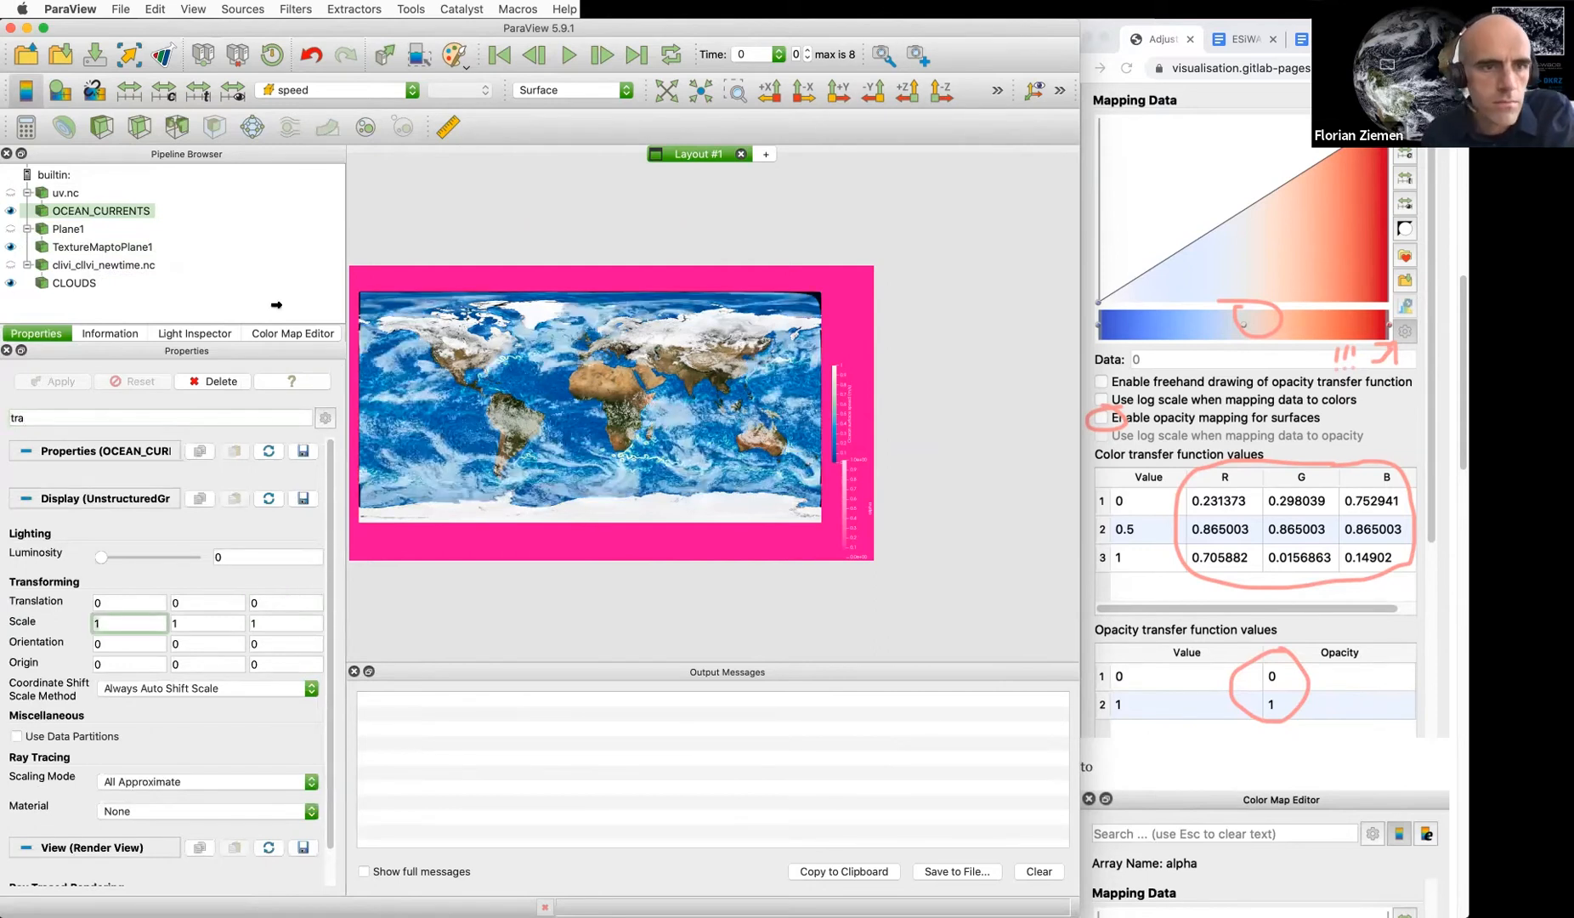
Check the transform values of CLOUDS using the filter "trans", and switch to the Chrome window
{"action": "left_click", "coordinate": [72, 283]}
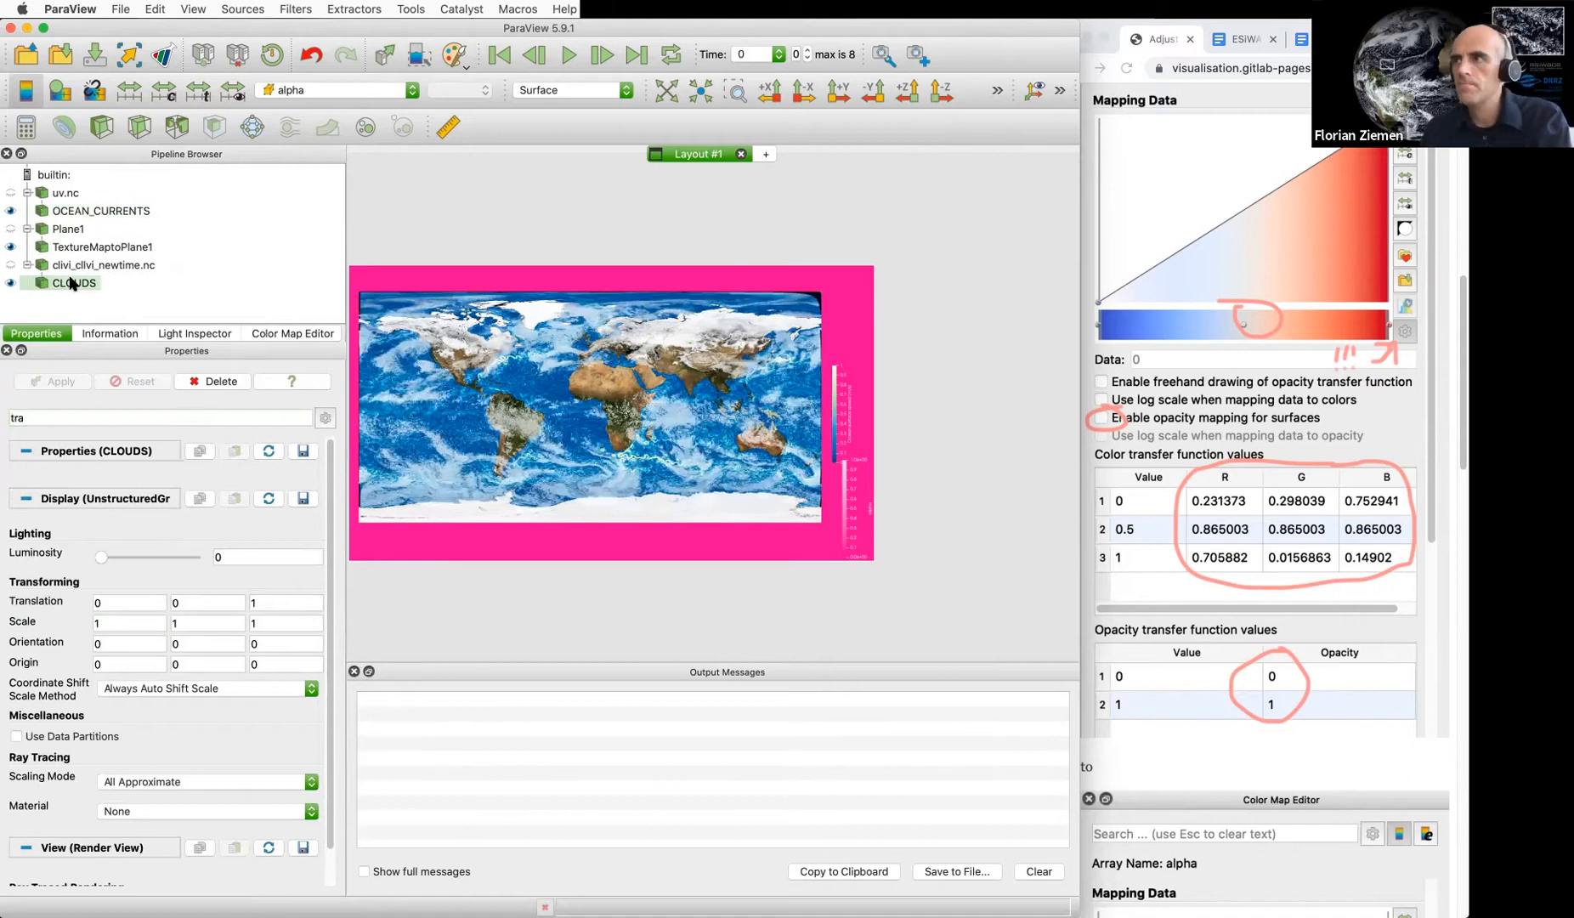
{"action": "type", "text": "ns"}
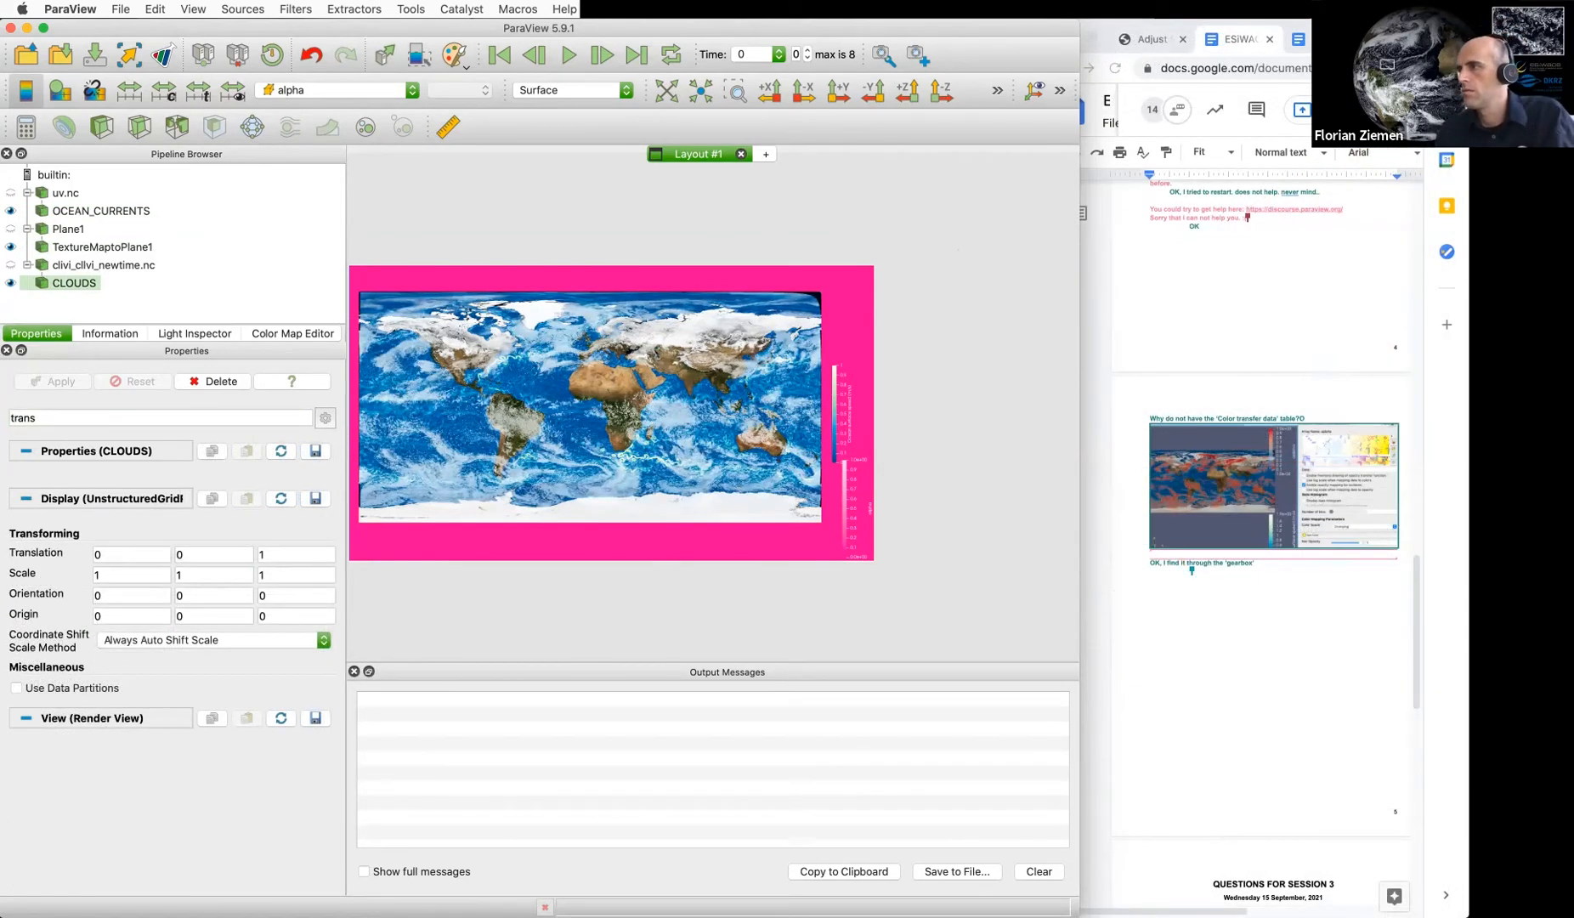
{"action": "left_click", "coordinate": [1171, 192]}
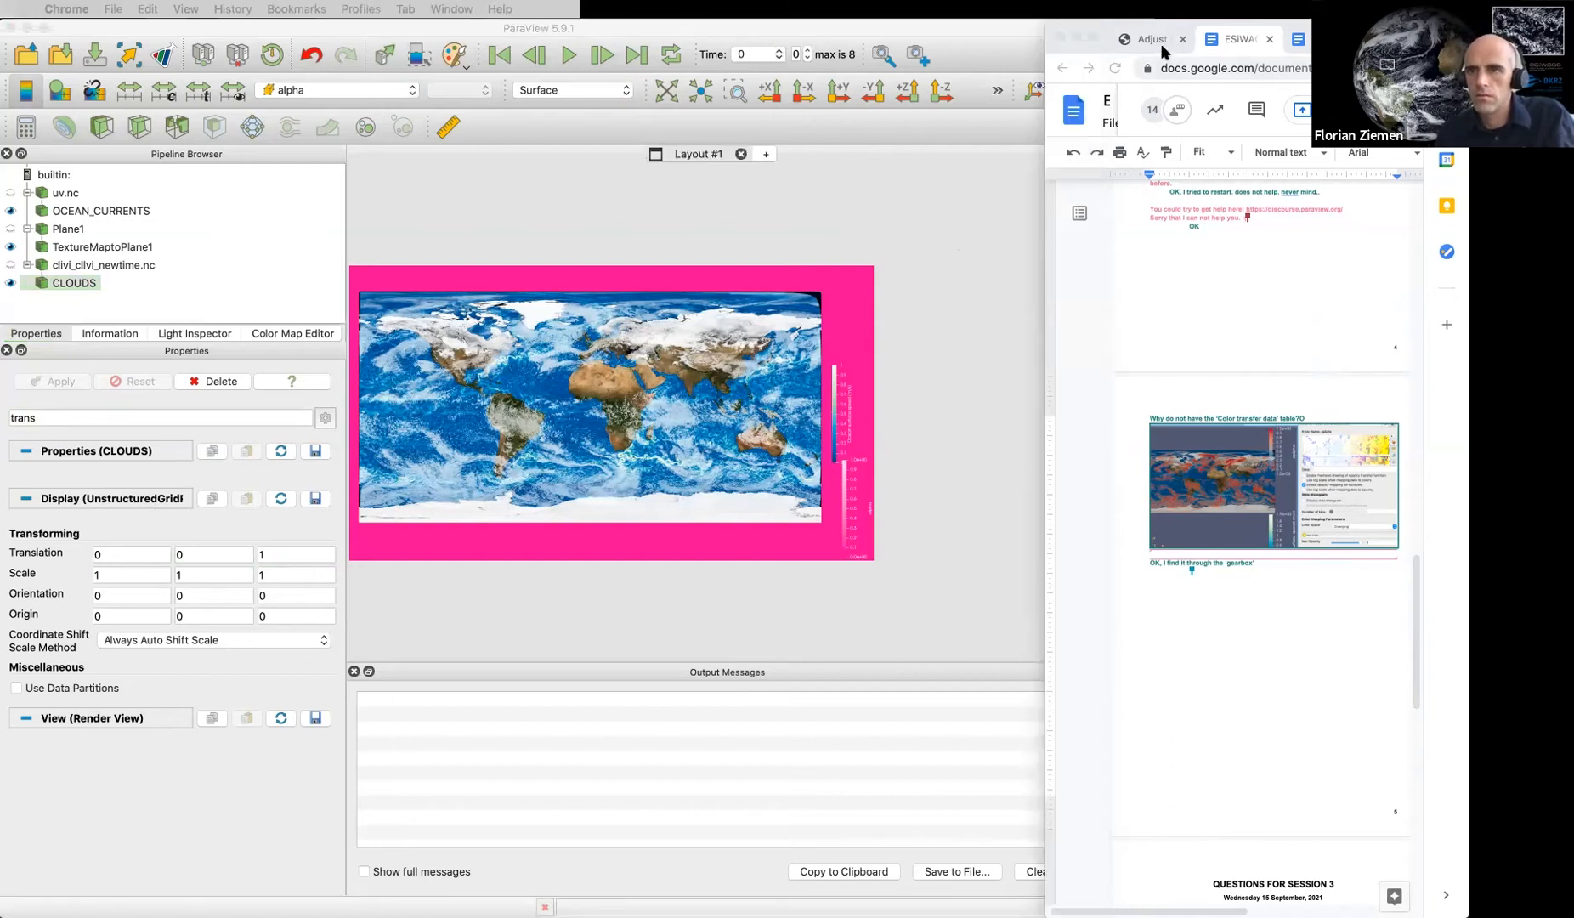
Consult the guide's section on the color legend in Chrome, and hide the alpha color legend of CLOUDS in ParaView
{"action": "left_click", "coordinate": [1156, 40]}
{"action": "scroll", "coordinate": [1224, 508], "scroll_direction": "down", "scroll_amount": 10}
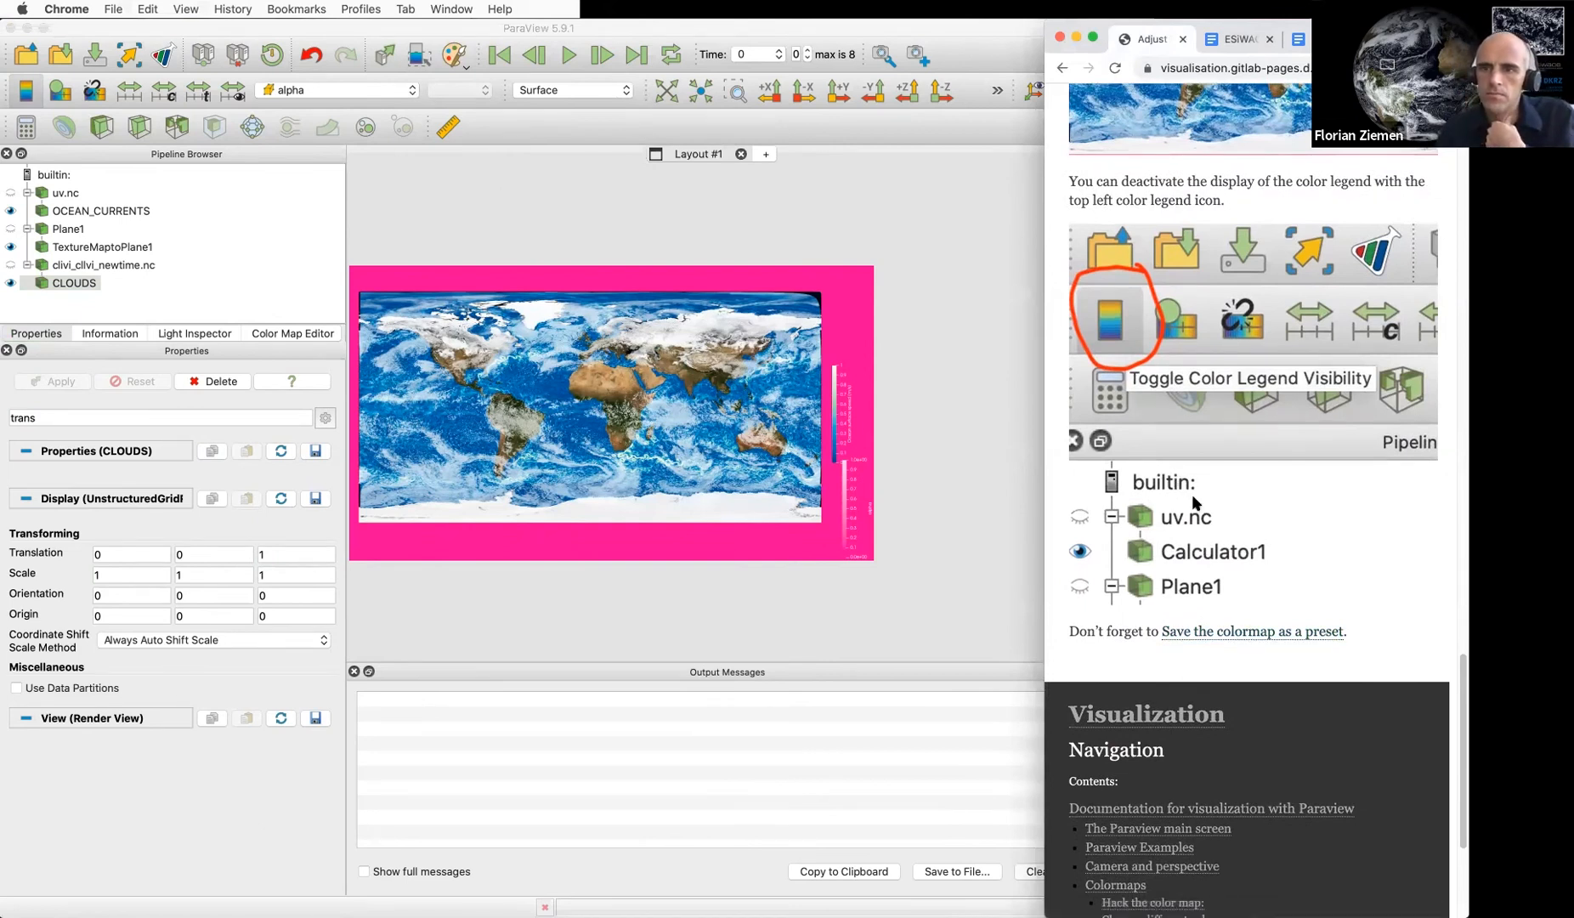
{"action": "scroll", "coordinate": [1191, 495], "scroll_direction": "up", "scroll_amount": 5}
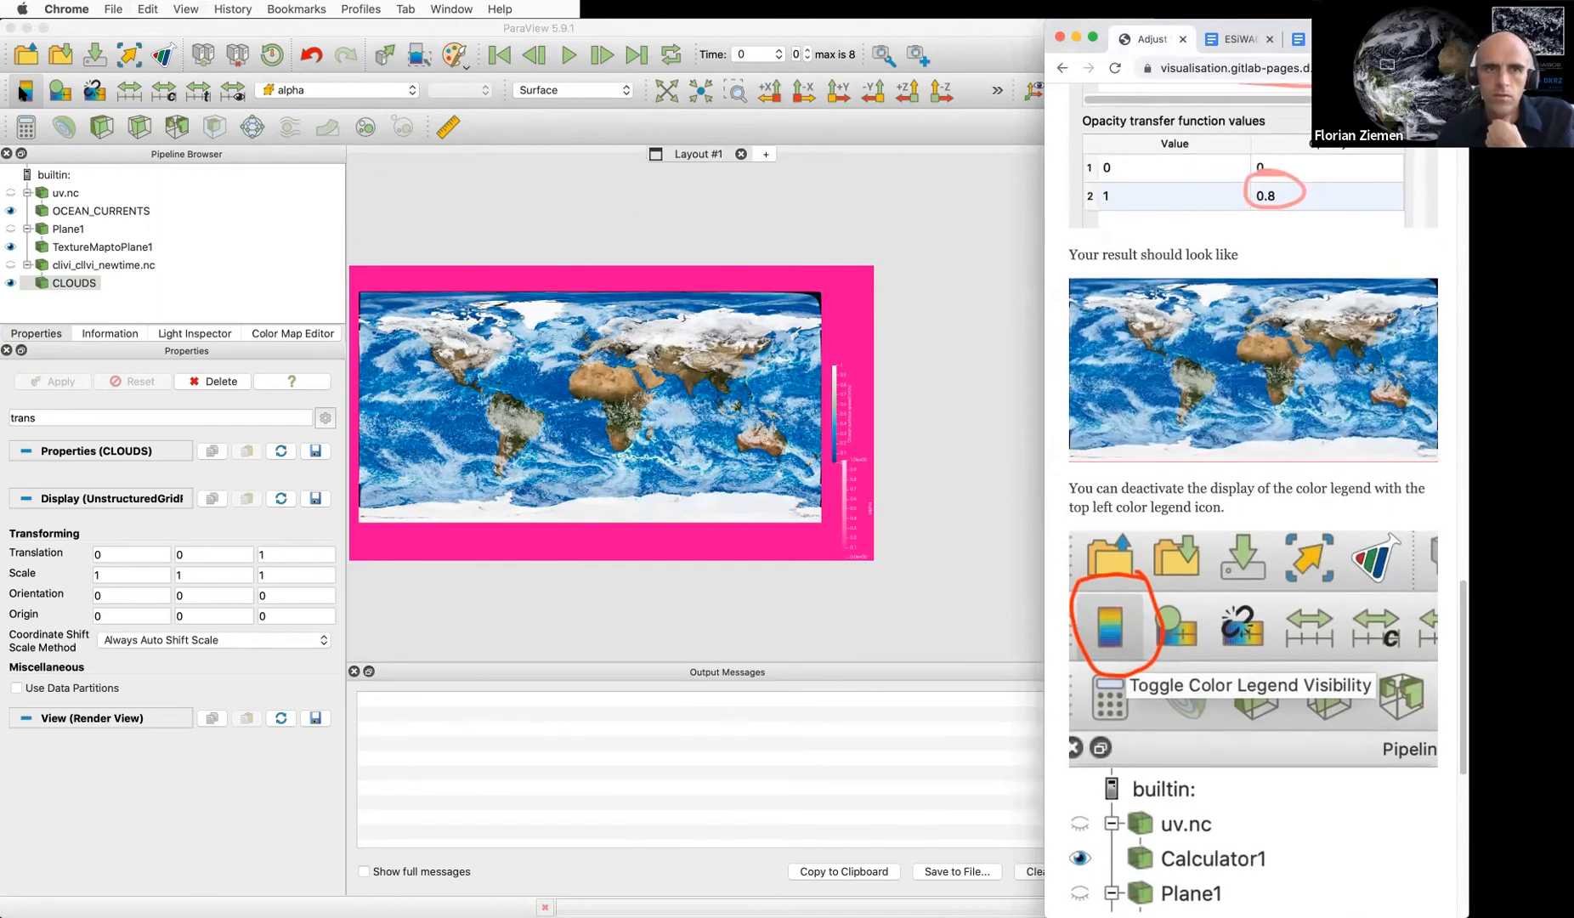
{"action": "left_click", "coordinate": [24, 91]}
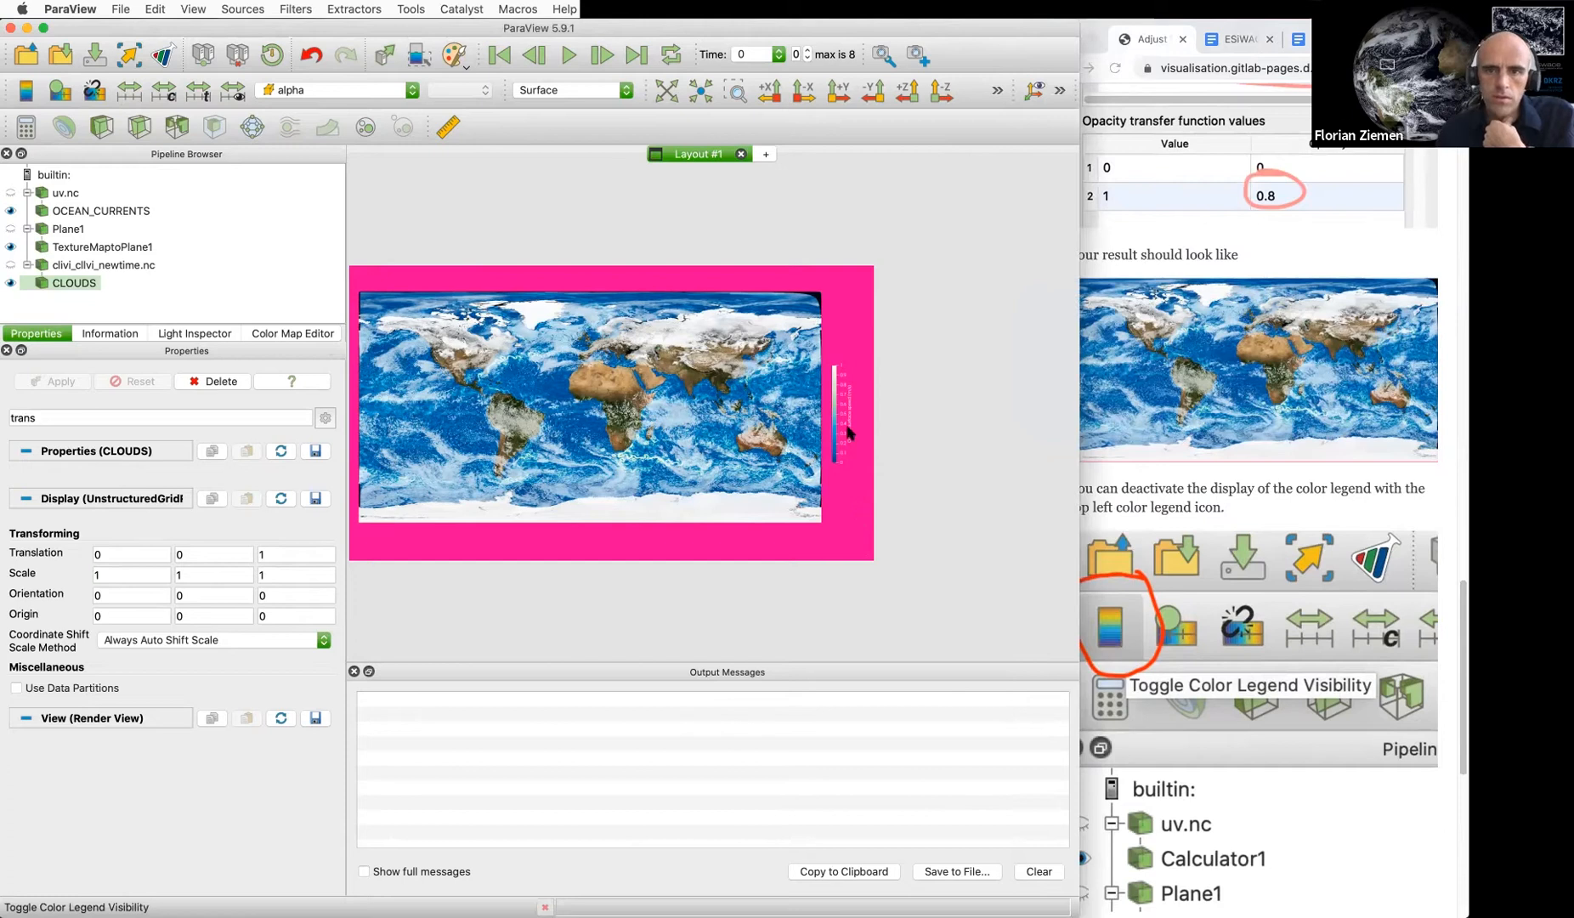
Open the guide's page on saving the colormap as a preset in Chrome
{"action": "scroll", "coordinate": [1205, 697], "scroll_direction": "down", "scroll_amount": 10}
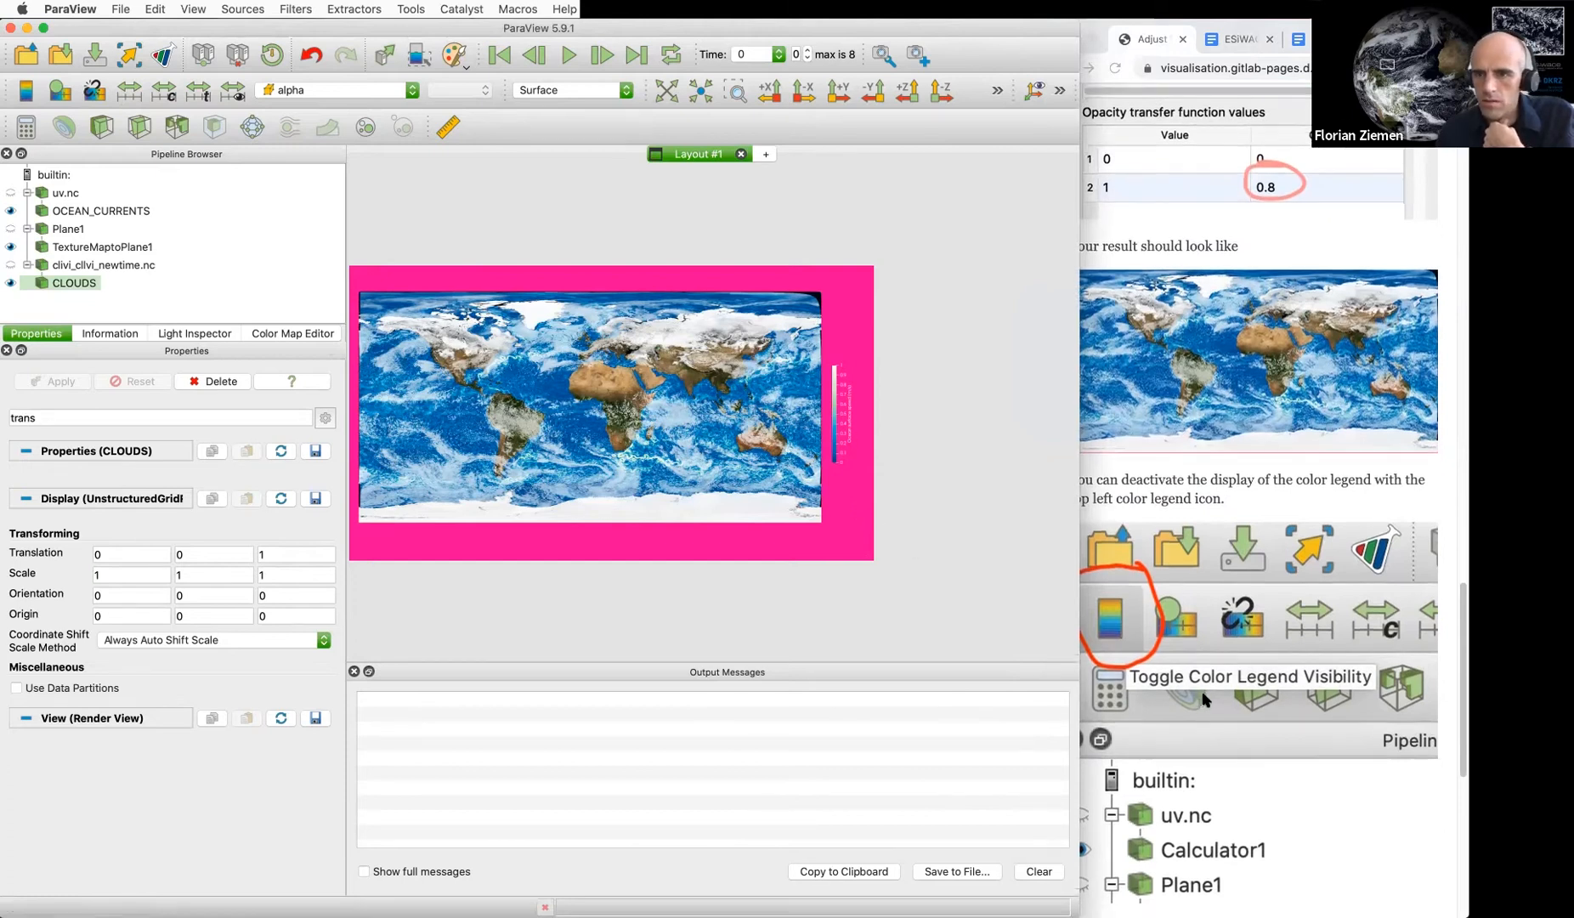
{"action": "left_click", "coordinate": [1200, 381]}
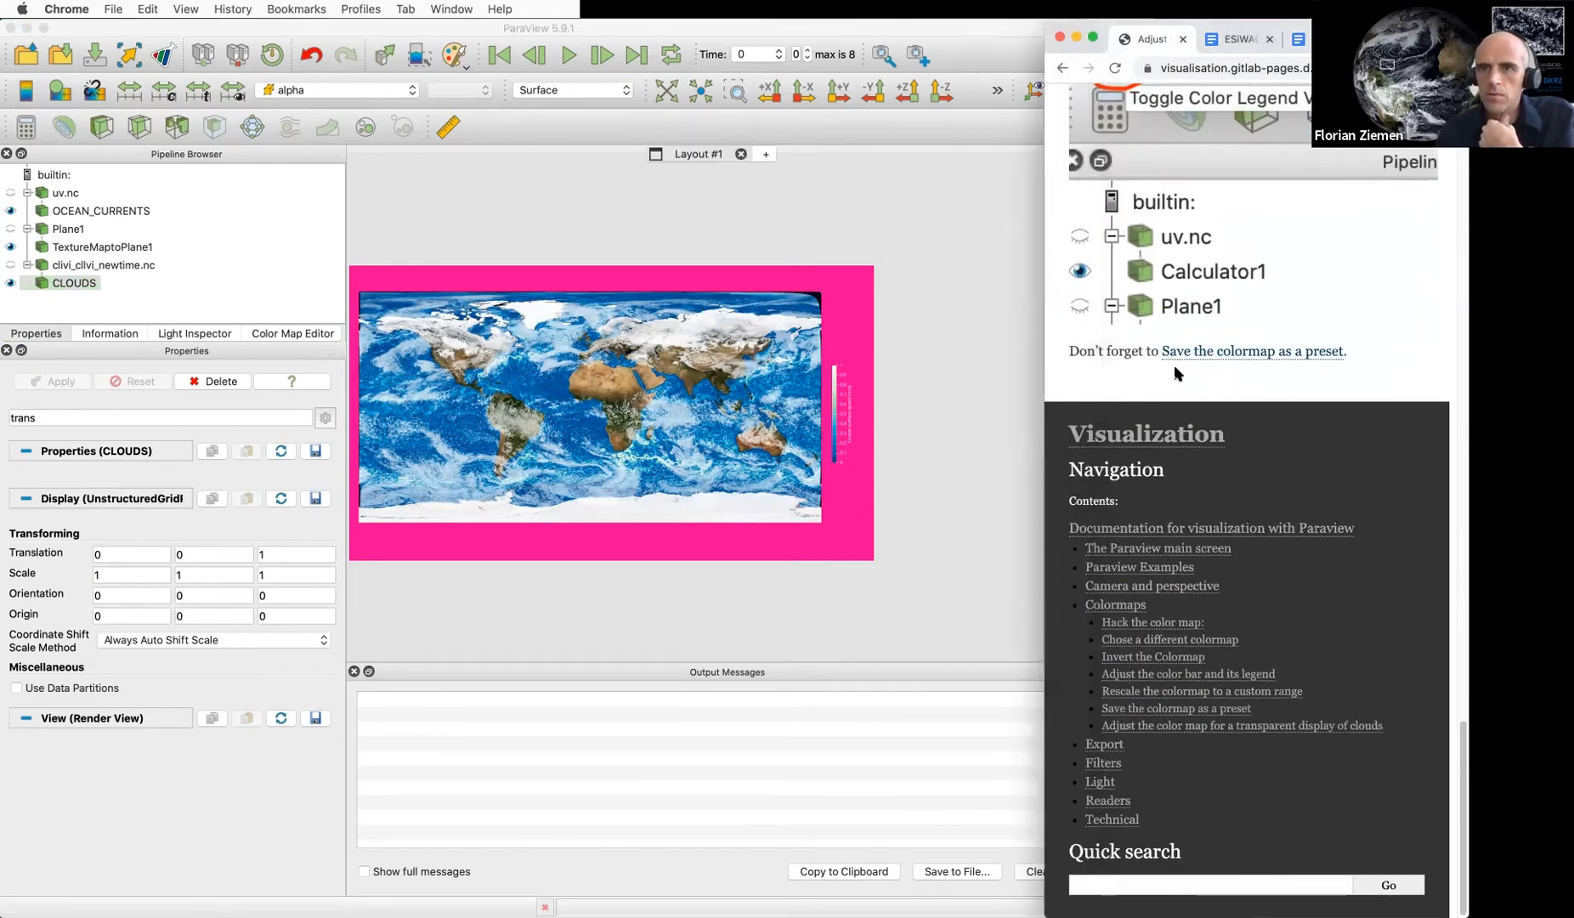
{"action": "left_click", "coordinate": [1224, 352]}
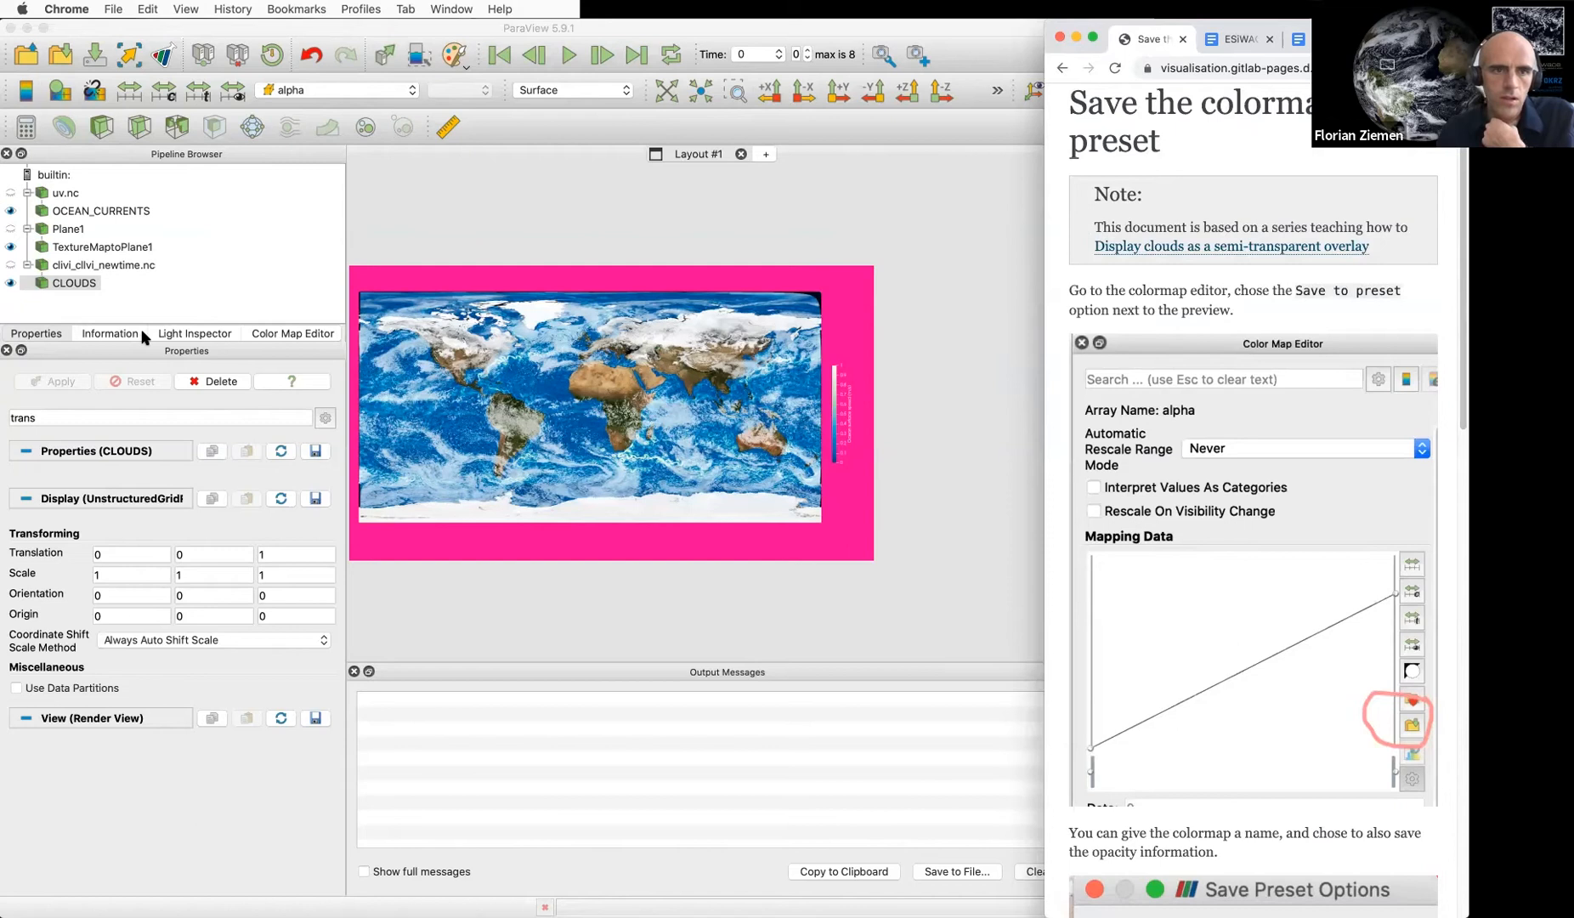
Clear the Color Map Editor filter for CLOUDS in ParaView and save the alpha colormap with opacities as preset "cloud-white-test"
{"action": "left_click", "coordinate": [70, 289]}
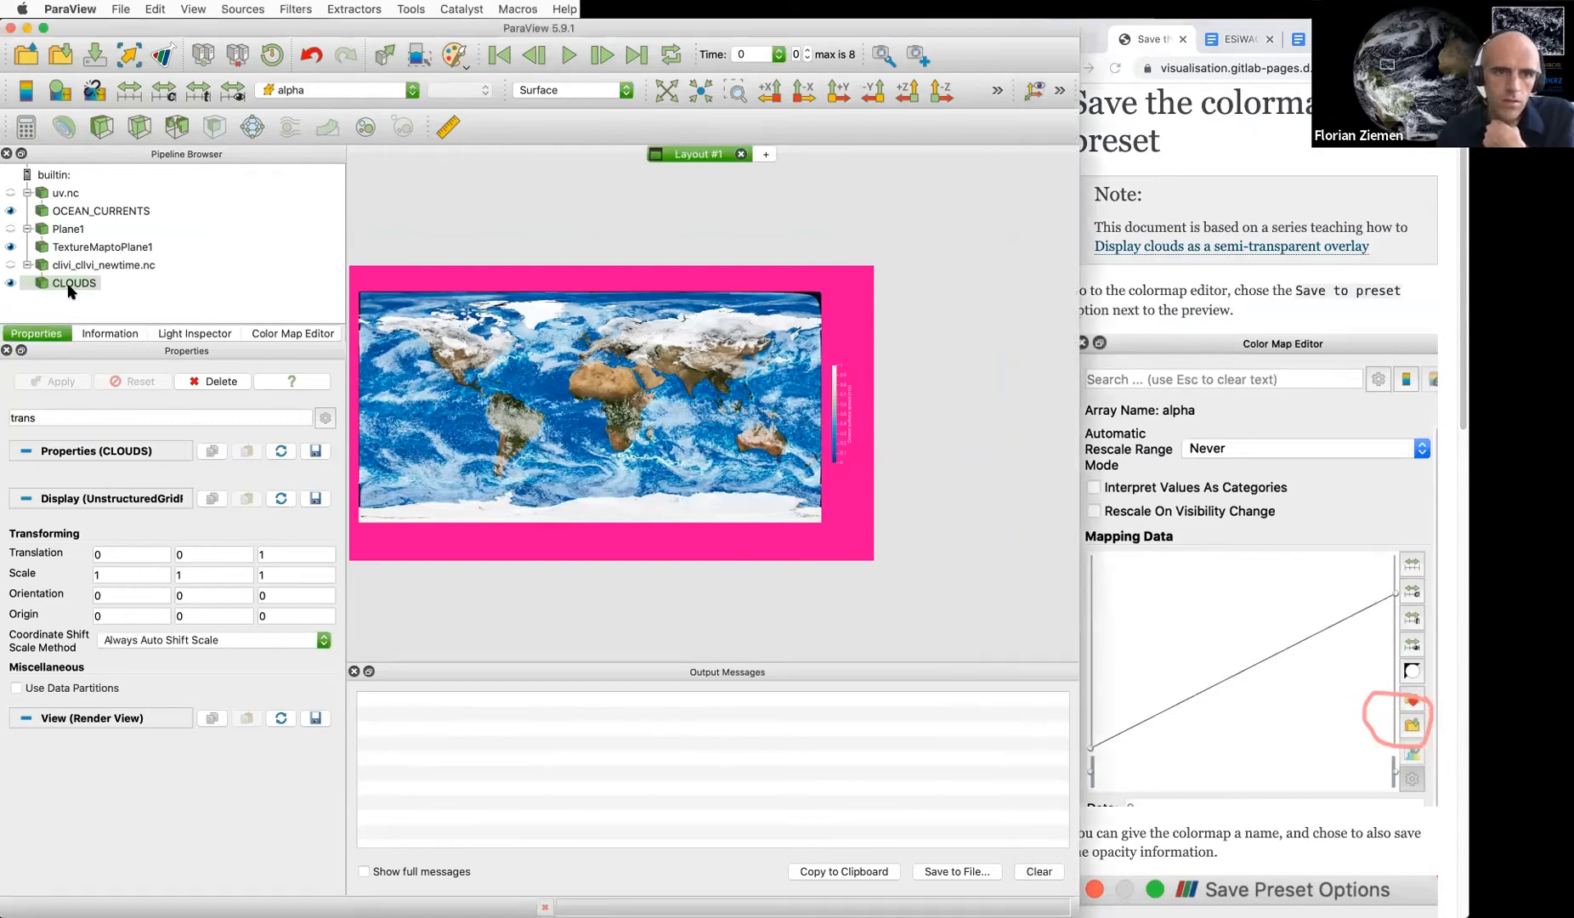
{"action": "left_click", "coordinate": [299, 334]}
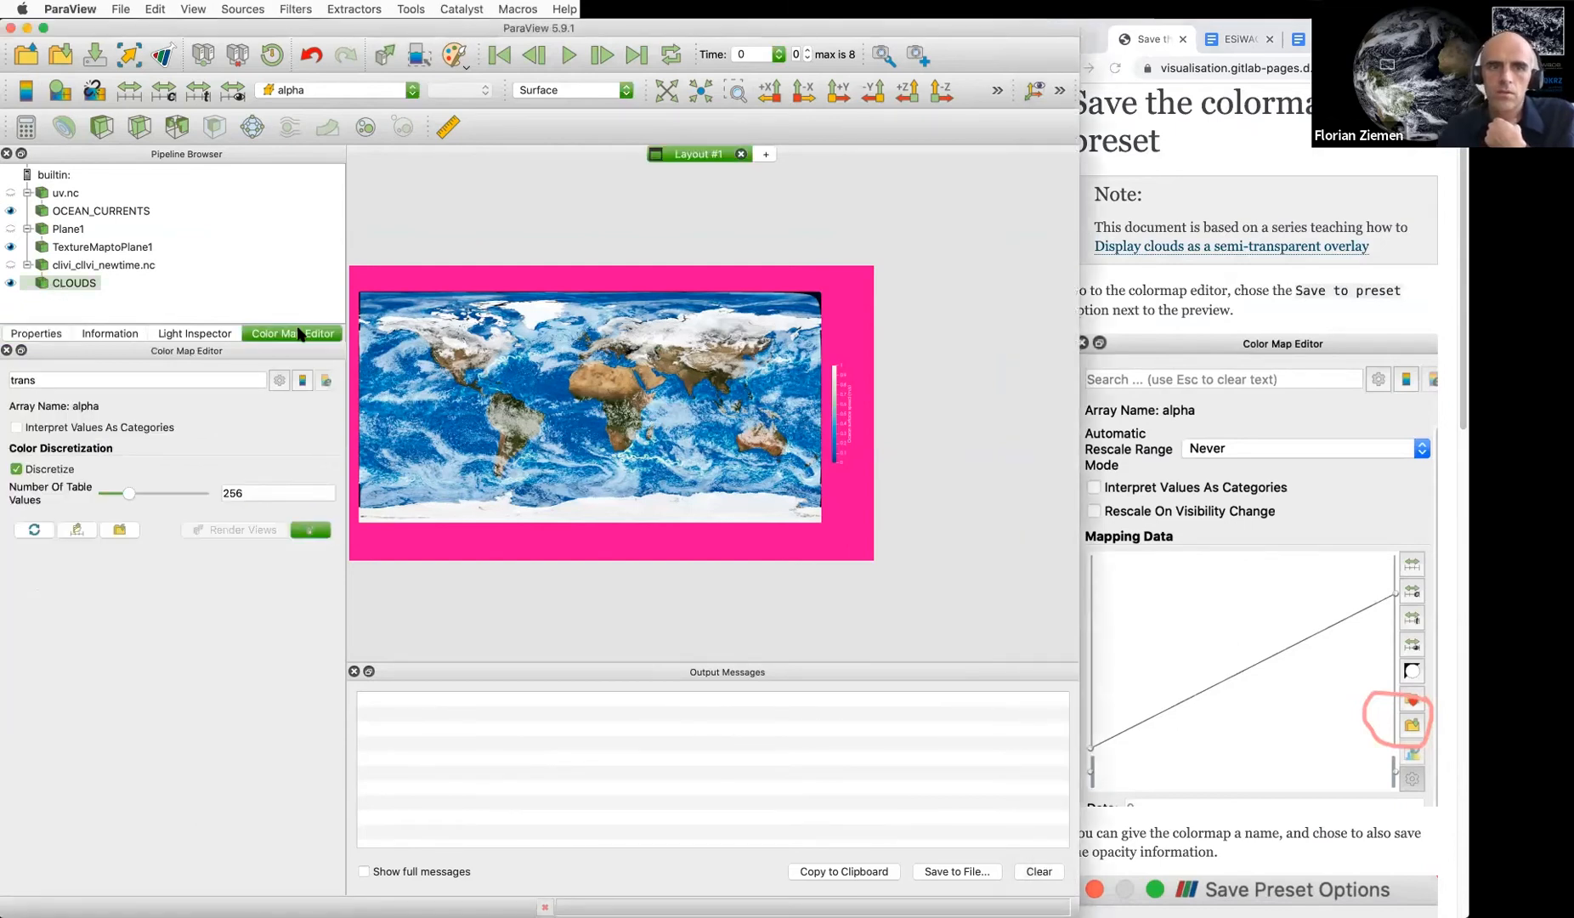
{"action": "left_click", "coordinate": [162, 380]}
{"action": "key", "text": "Escape"}
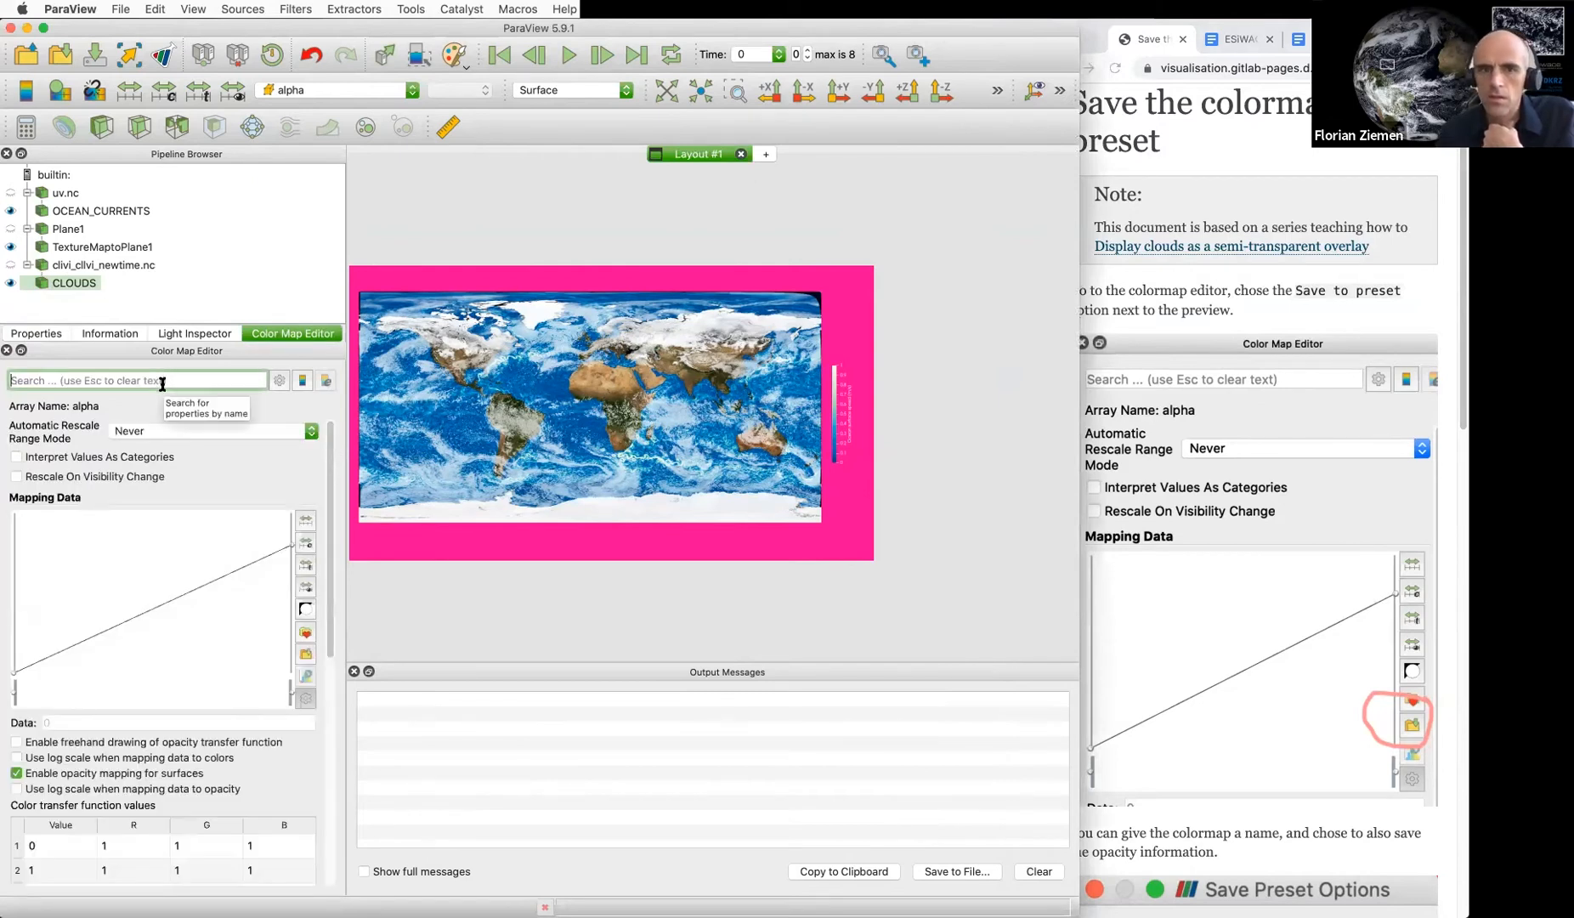
{"action": "left_click", "coordinate": [303, 655]}
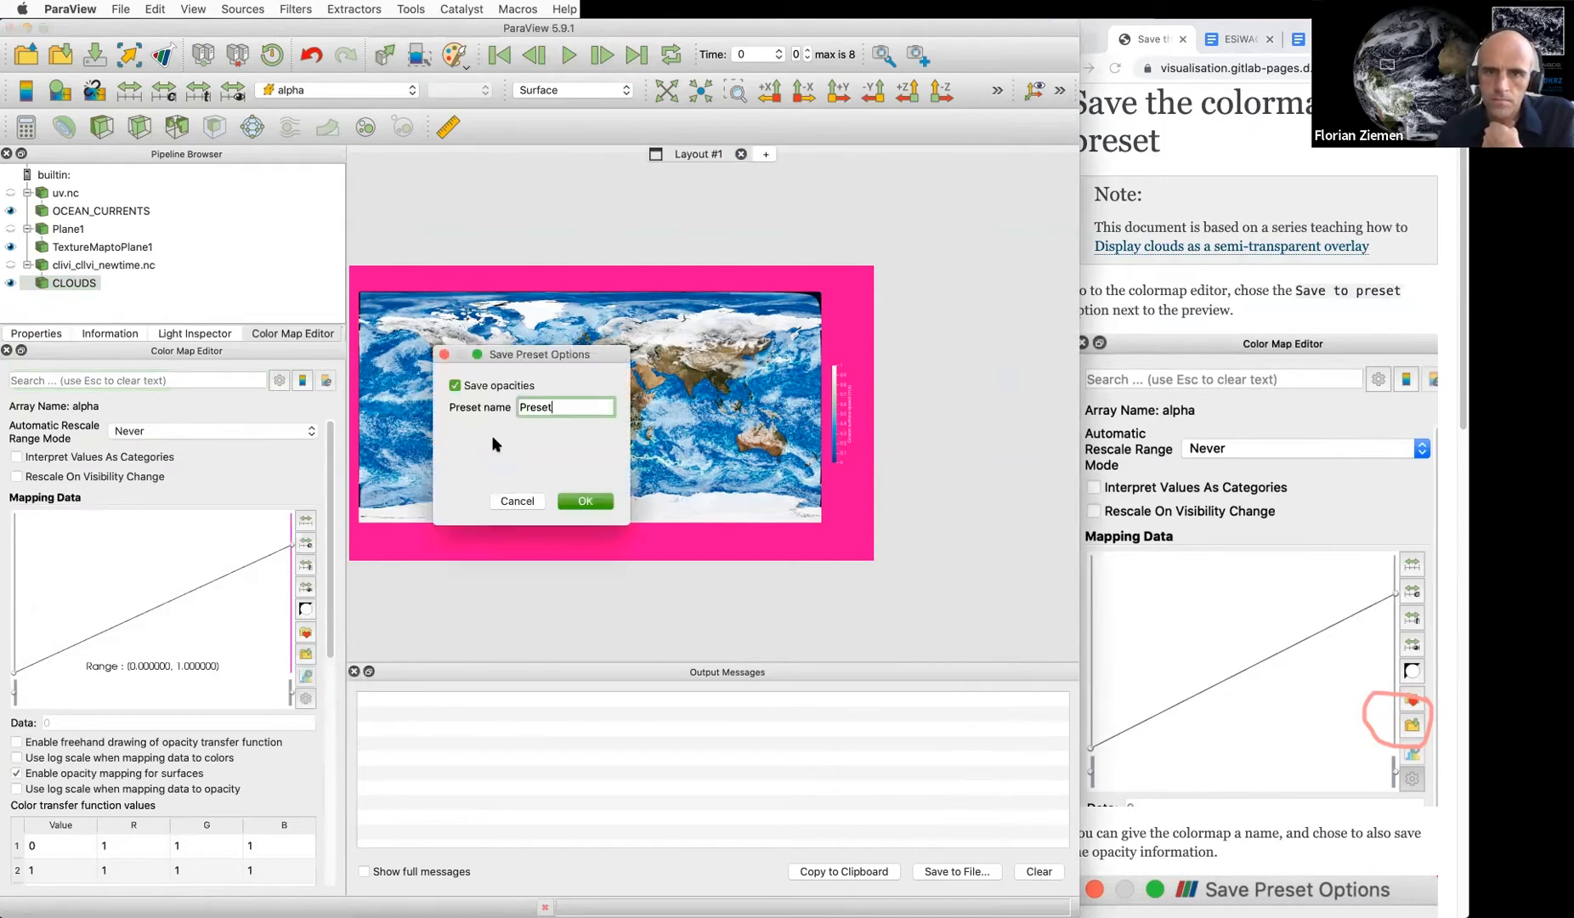
{"action": "double_click", "coordinate": [533, 406]}
{"action": "type", "text": "c"}
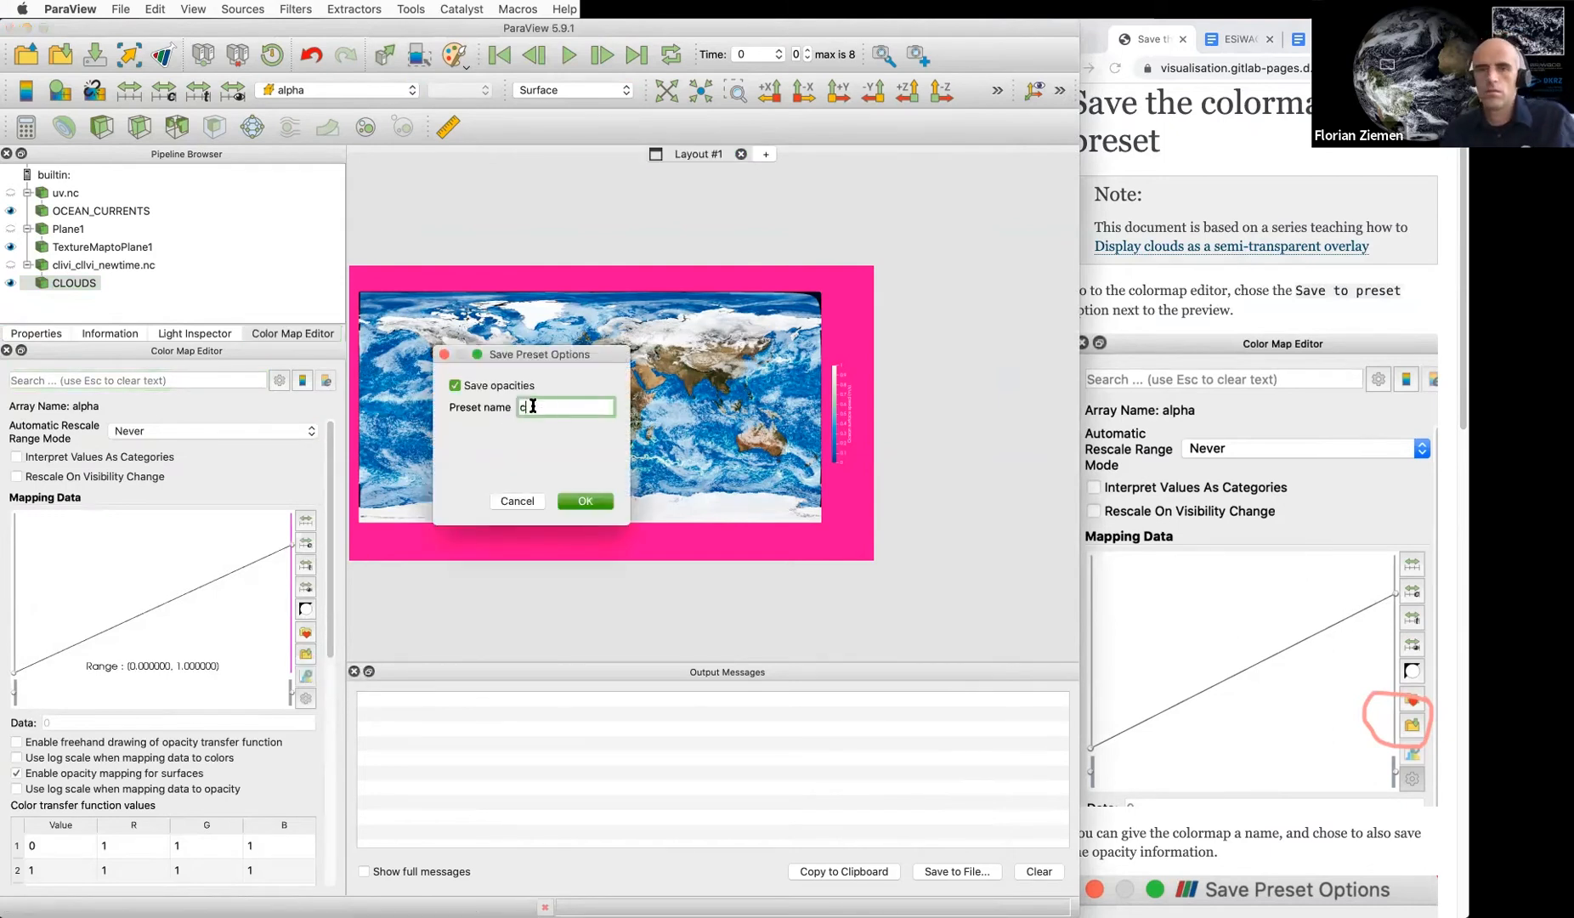
{"action": "type", "text": "loud-white-"}
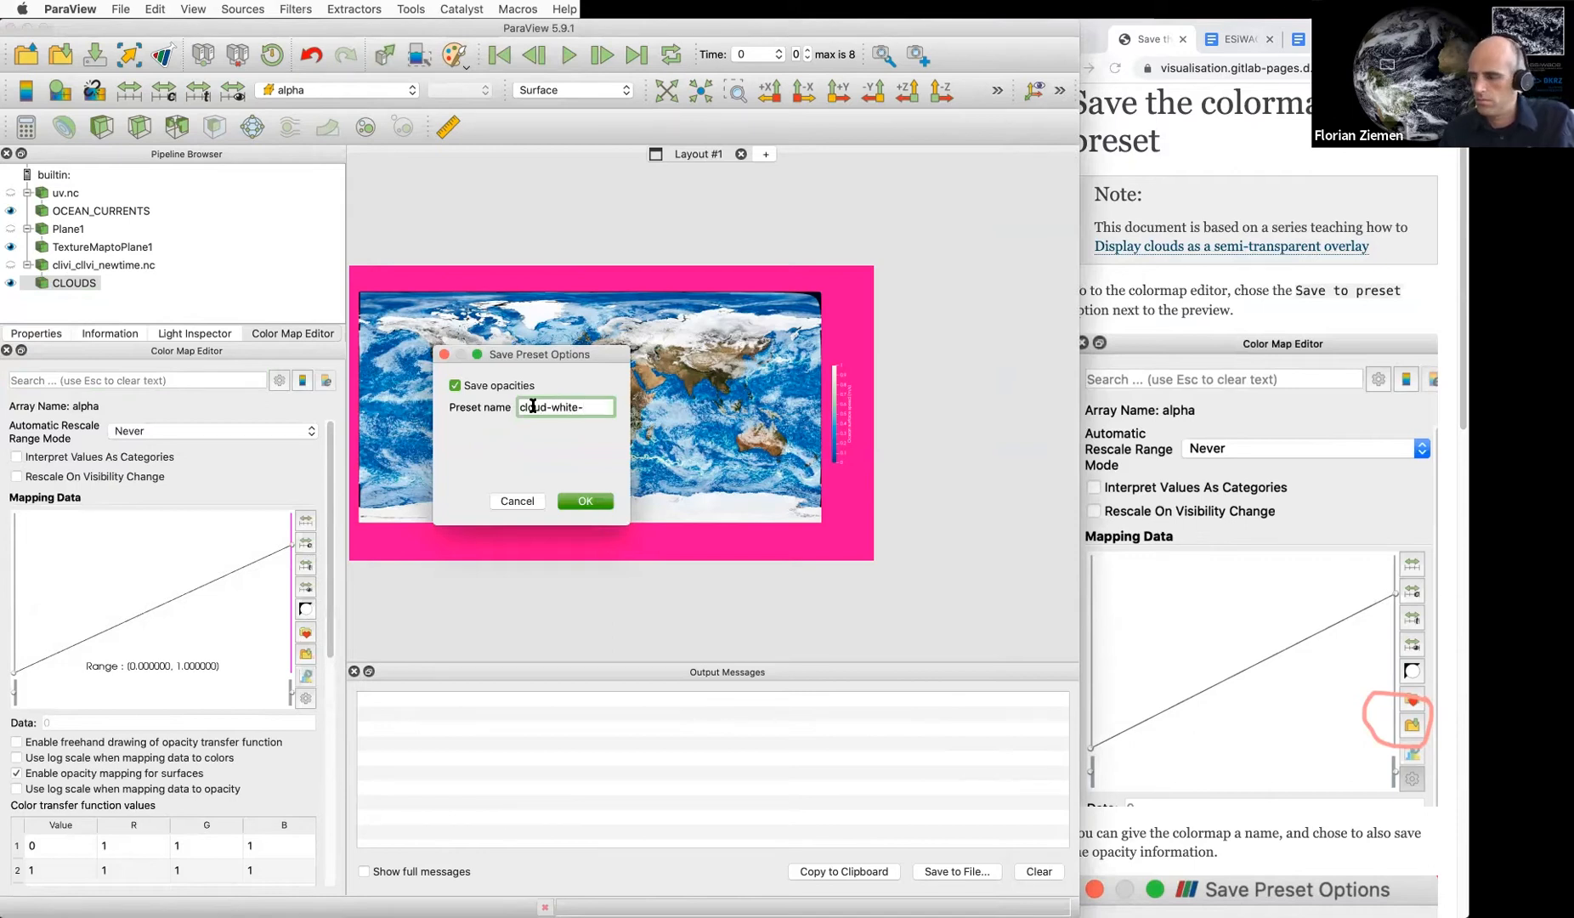
{"action": "type", "text": "test"}
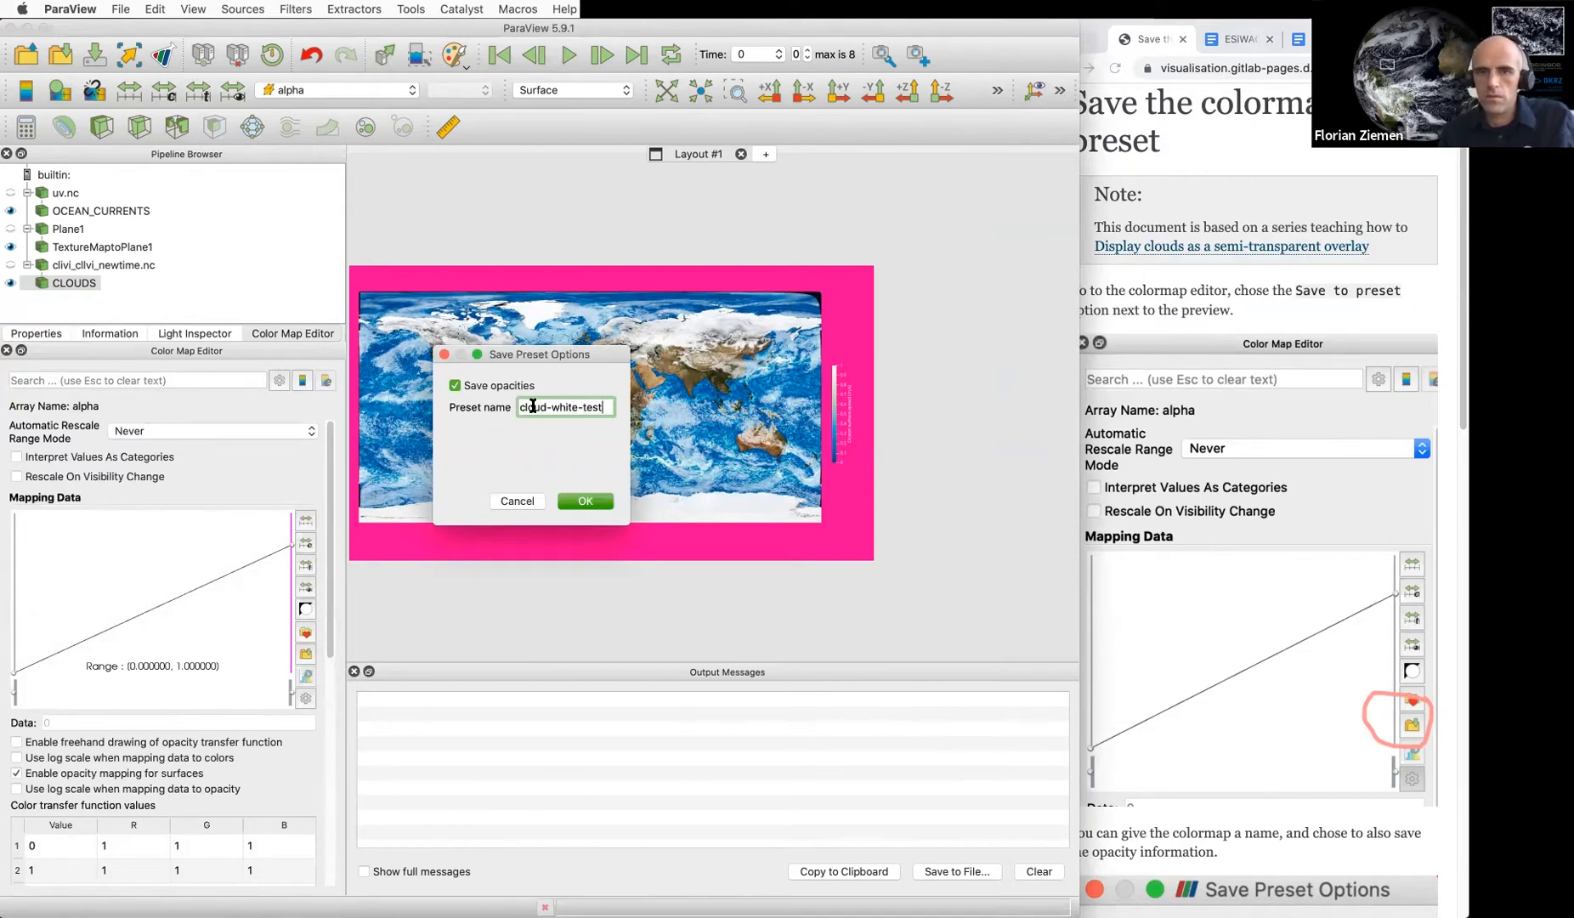
{"action": "left_click", "coordinate": [586, 501]}
Search the color presets for "cloud", check the cloud-white-test entry, and close the preset chooser without applying it
{"action": "left_click", "coordinate": [311, 265]}
{"action": "key", "text": "BackSpace"}
{"action": "key", "text": "BackSpace"}
{"action": "type", "text": "cloud"}
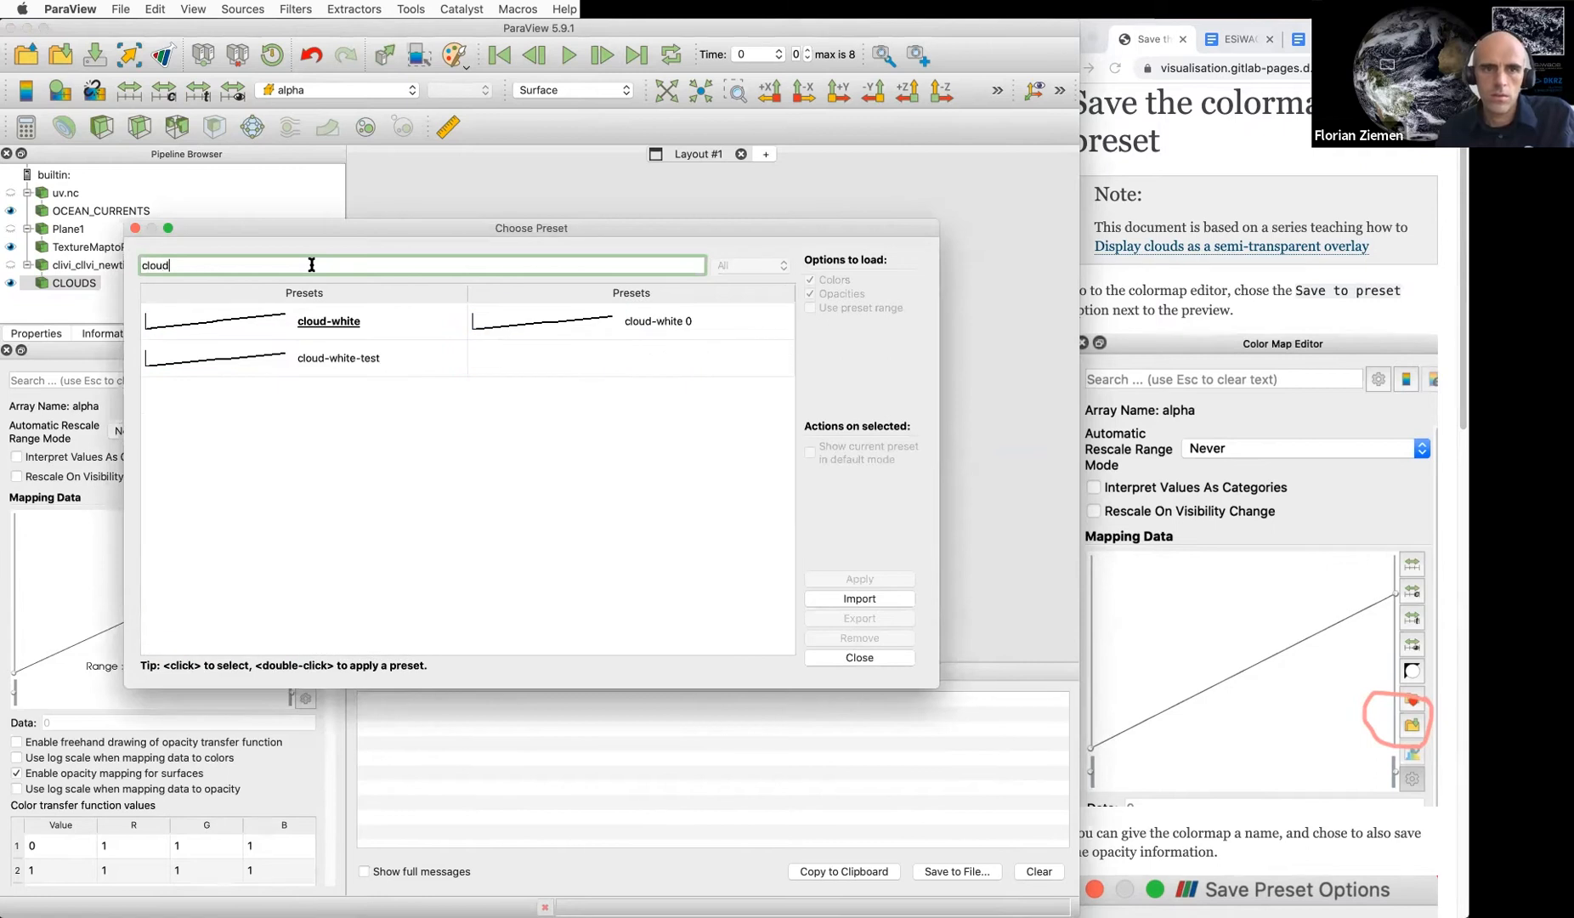
{"action": "left_click", "coordinate": [381, 360]}
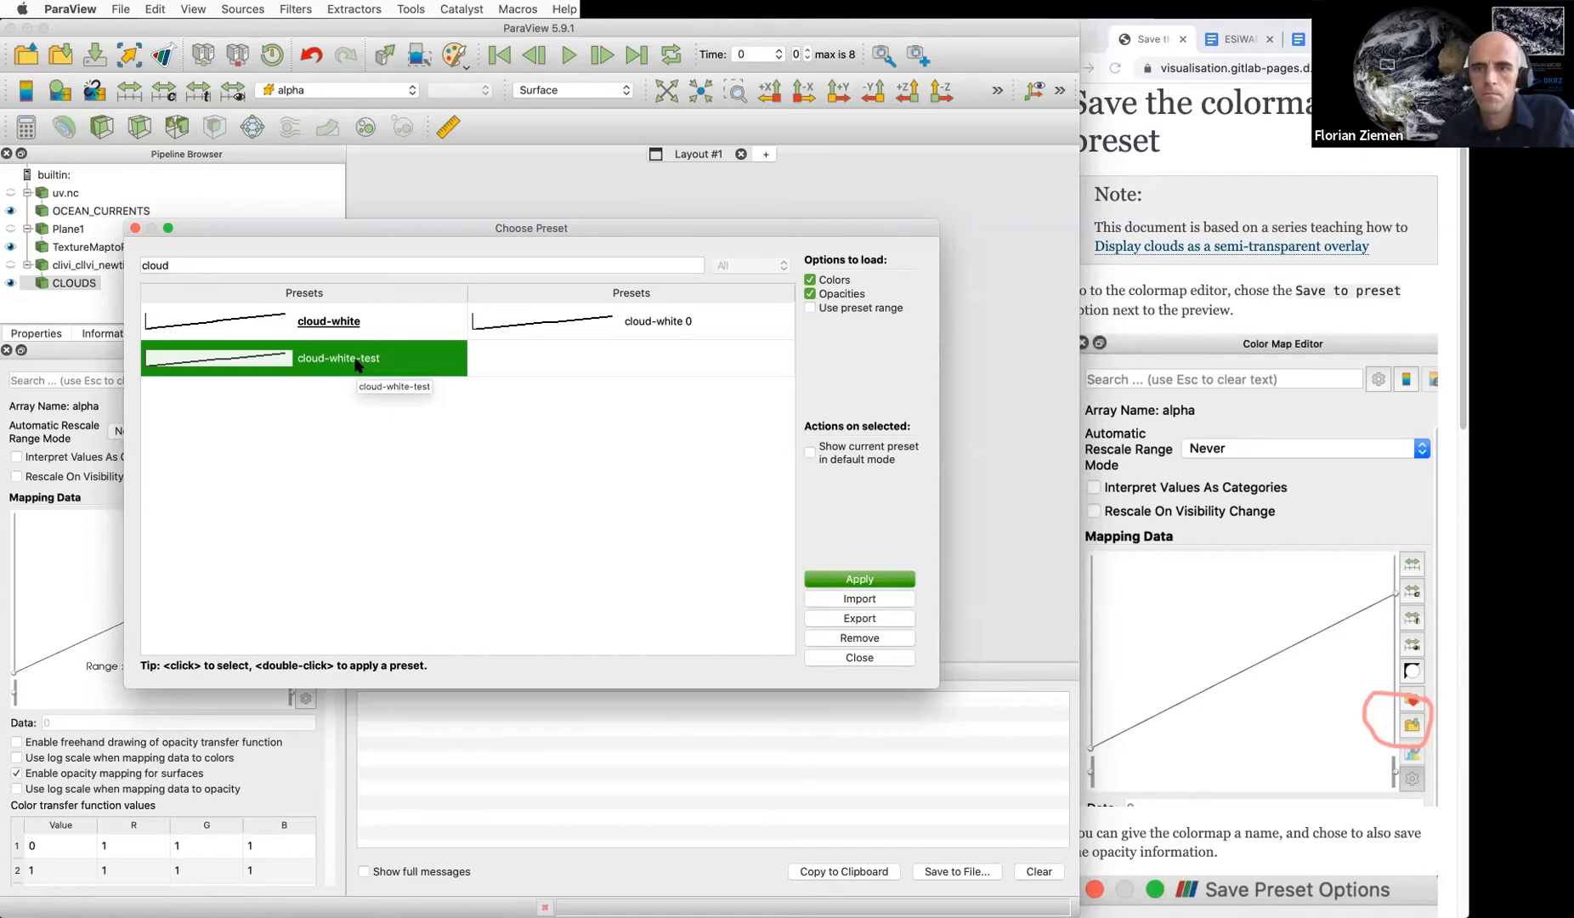
{"action": "left_click", "coordinate": [880, 660]}
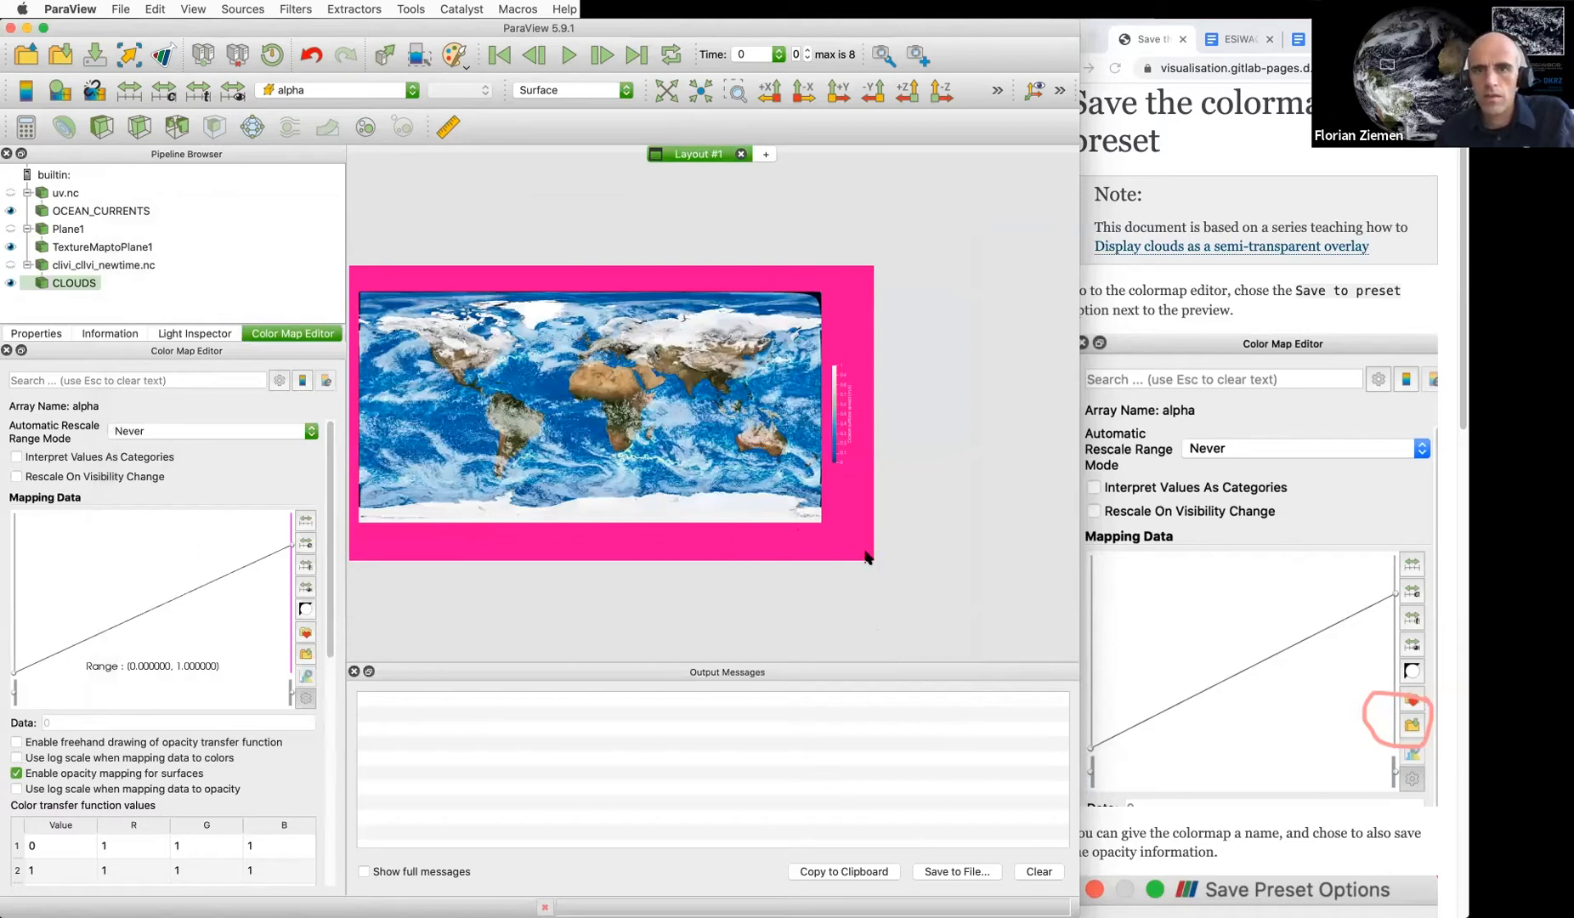
Read the rest of the preset page in Chrome and open the guide's instructions on saving a state file
{"action": "left_click", "coordinate": [1201, 556]}
{"action": "scroll", "coordinate": [1200, 560], "scroll_direction": "down", "scroll_amount": 9}
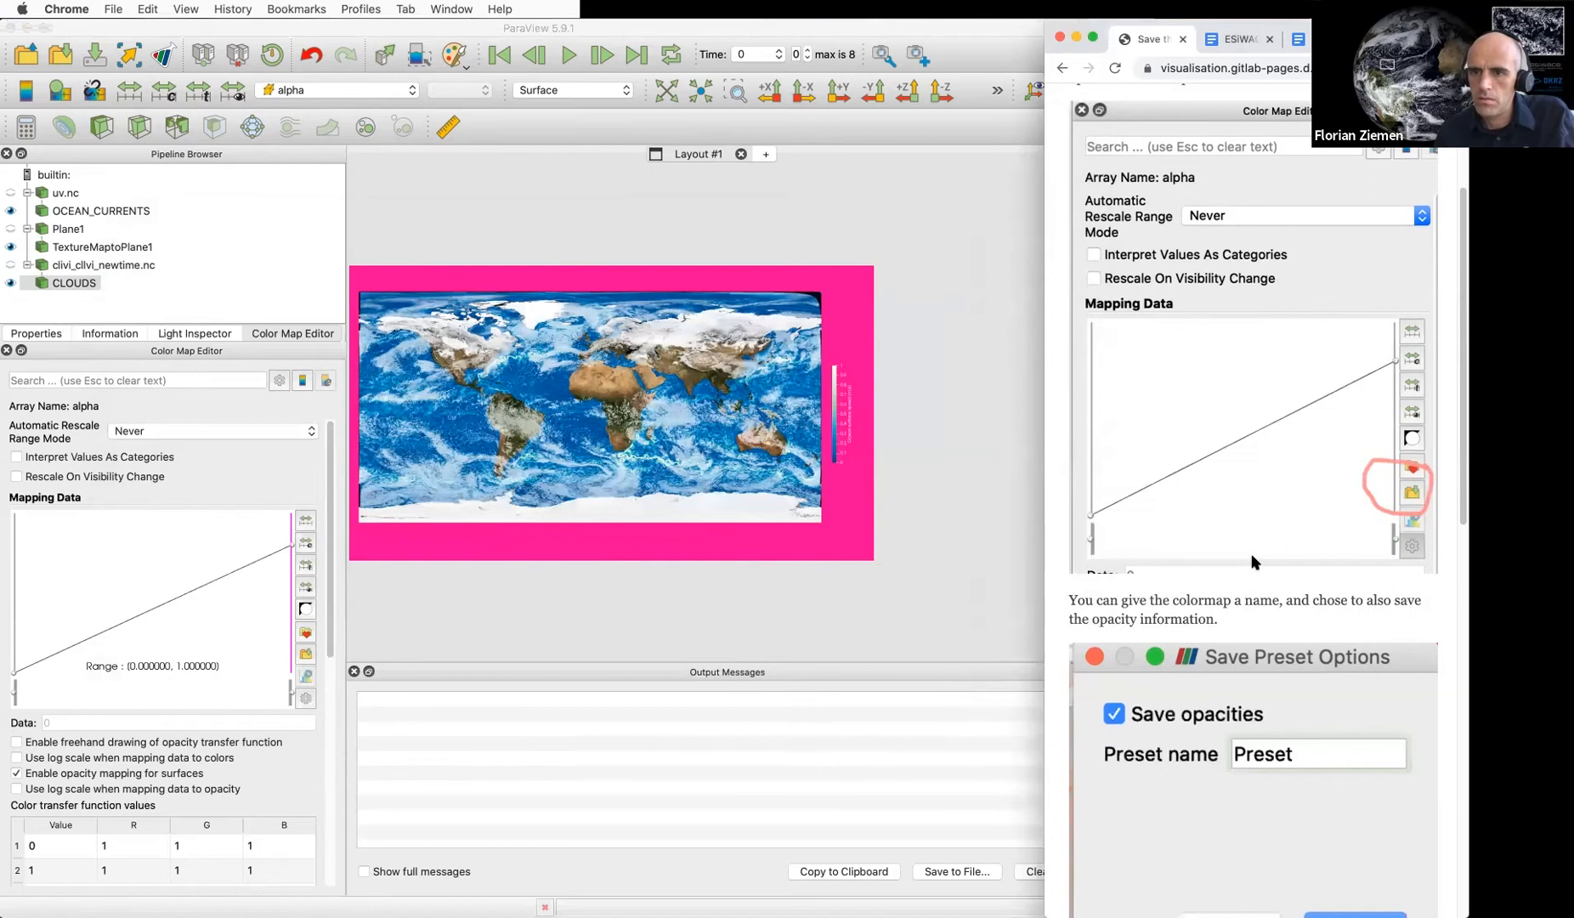
{"action": "scroll", "coordinate": [1273, 556], "scroll_direction": "down", "scroll_amount": 3}
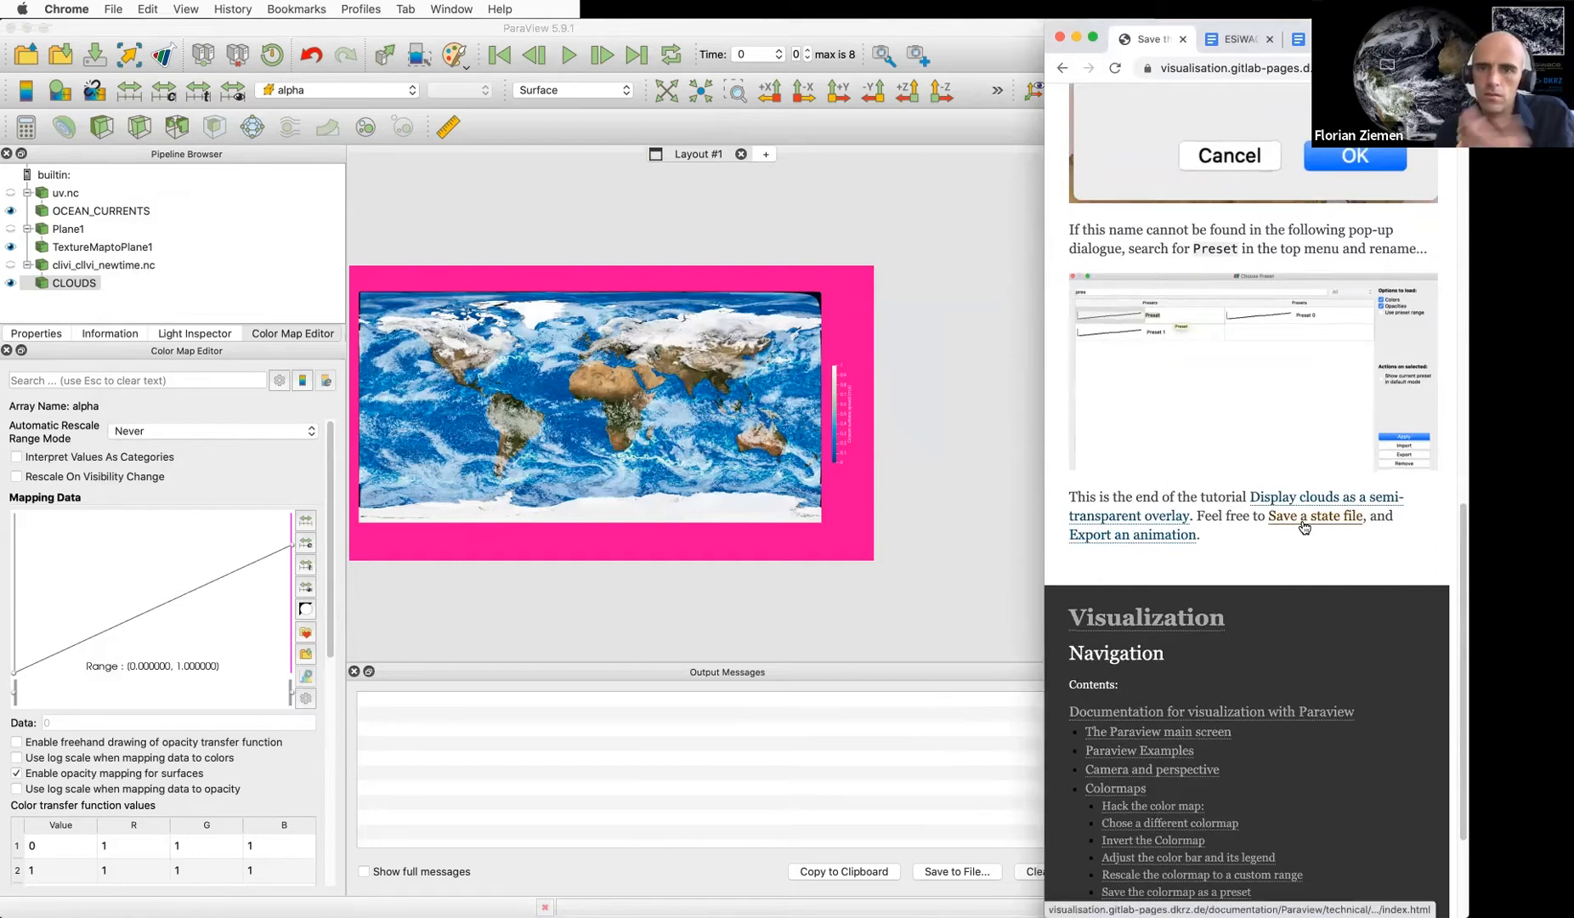
{"action": "left_click", "coordinate": [1303, 525]}
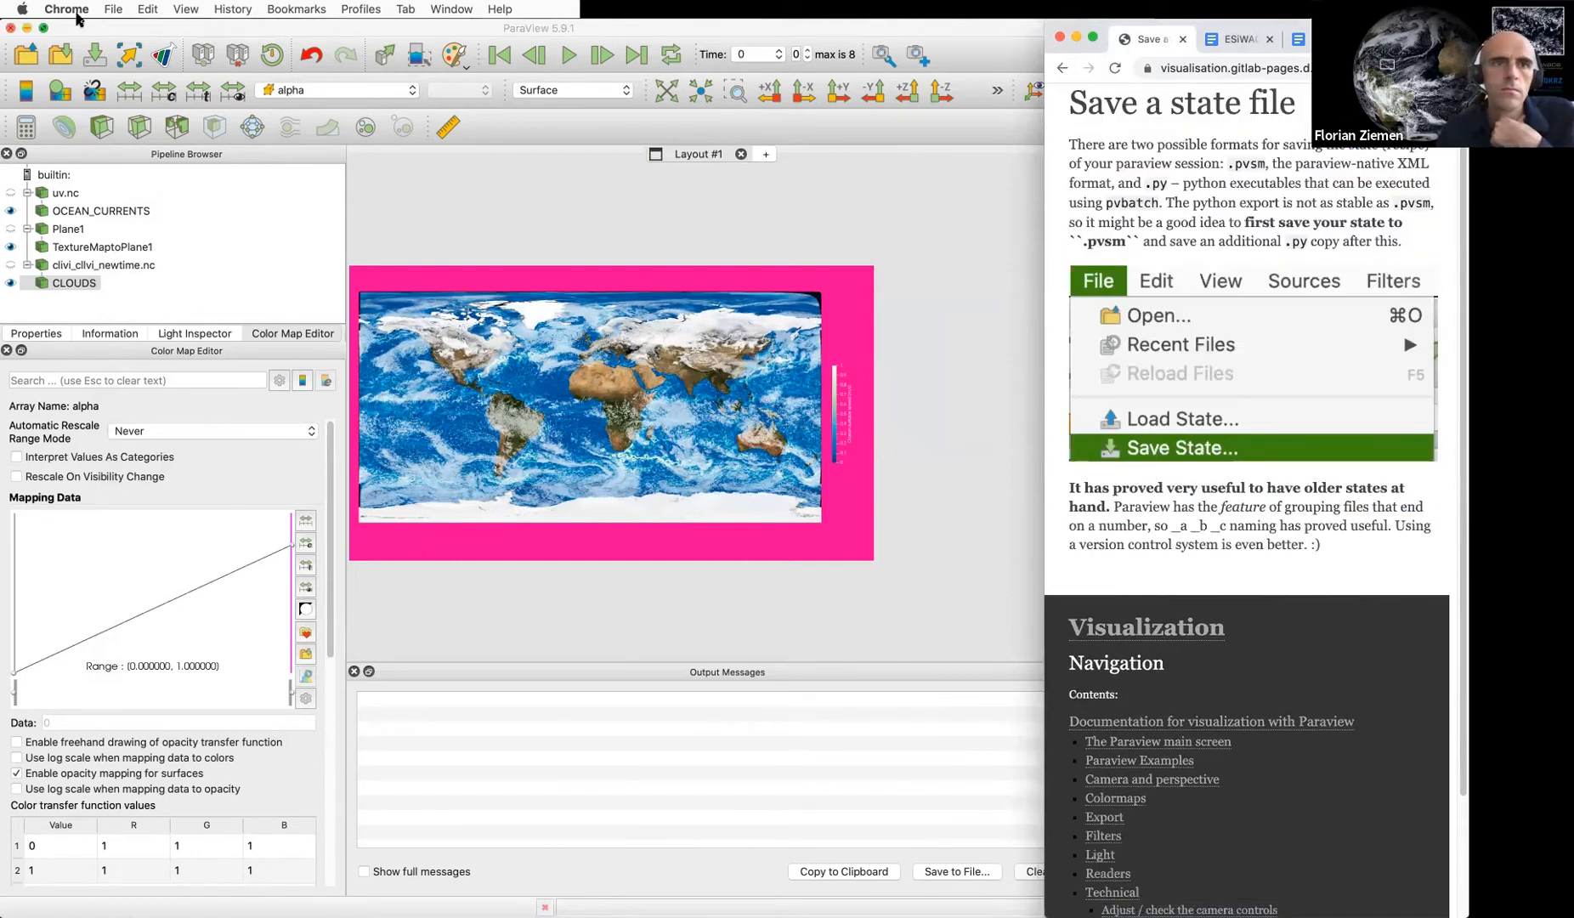
Save the ParaView session as a .pvsm state file named "ocean-with-clou" in the Session2 folder
{"action": "left_click", "coordinate": [113, 9]}
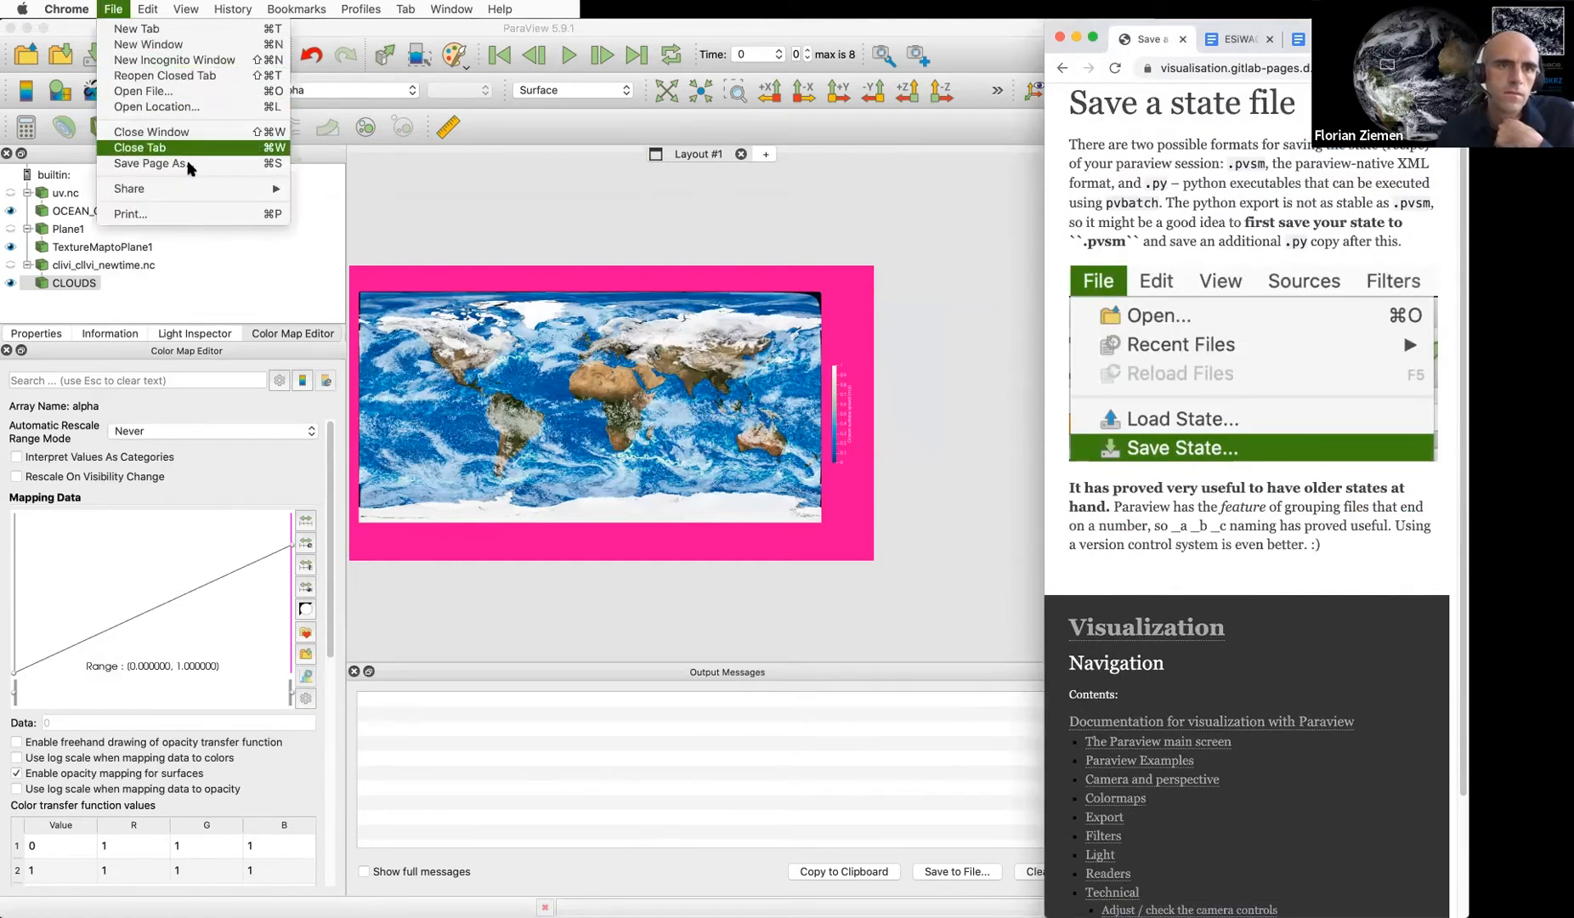
{"action": "left_click", "coordinate": [562, 199]}
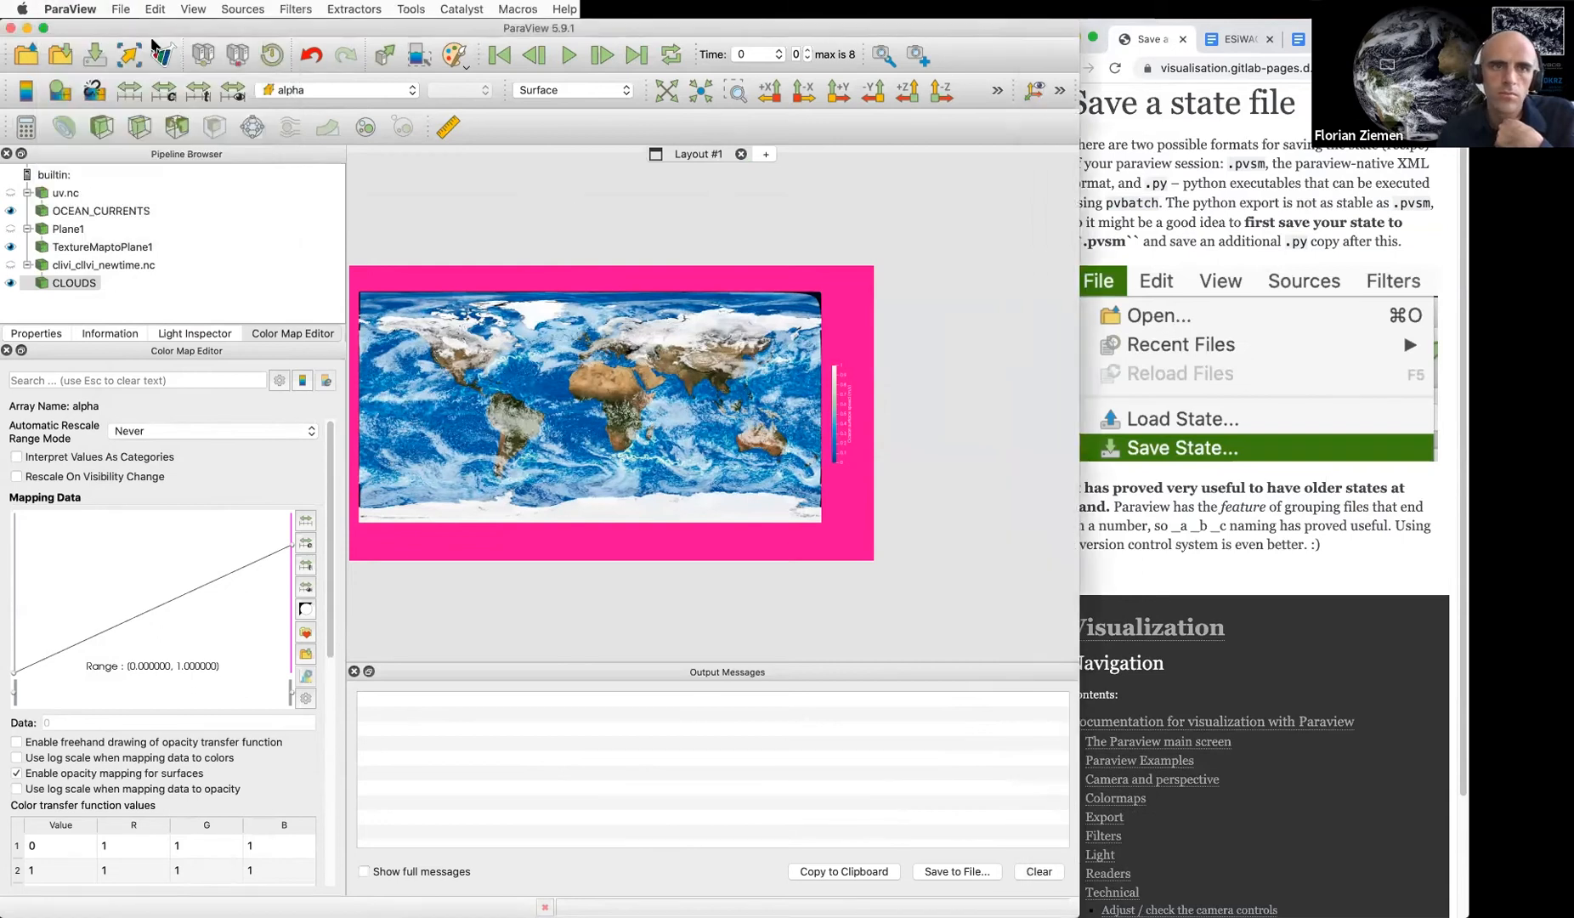
{"action": "left_click", "coordinate": [118, 9]}
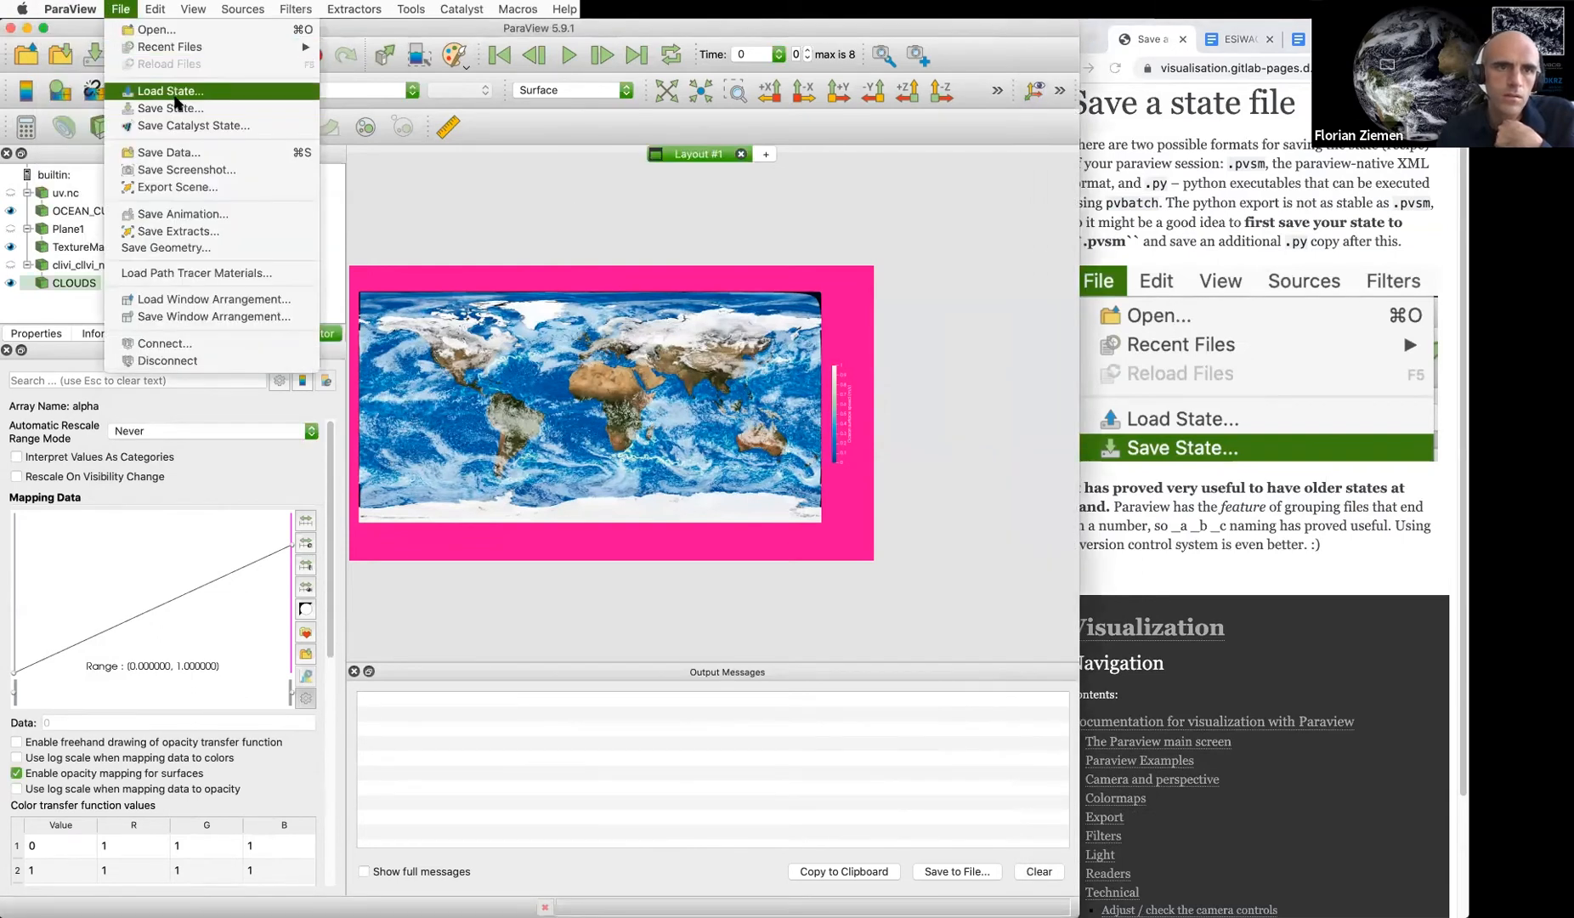
{"action": "left_click", "coordinate": [175, 108]}
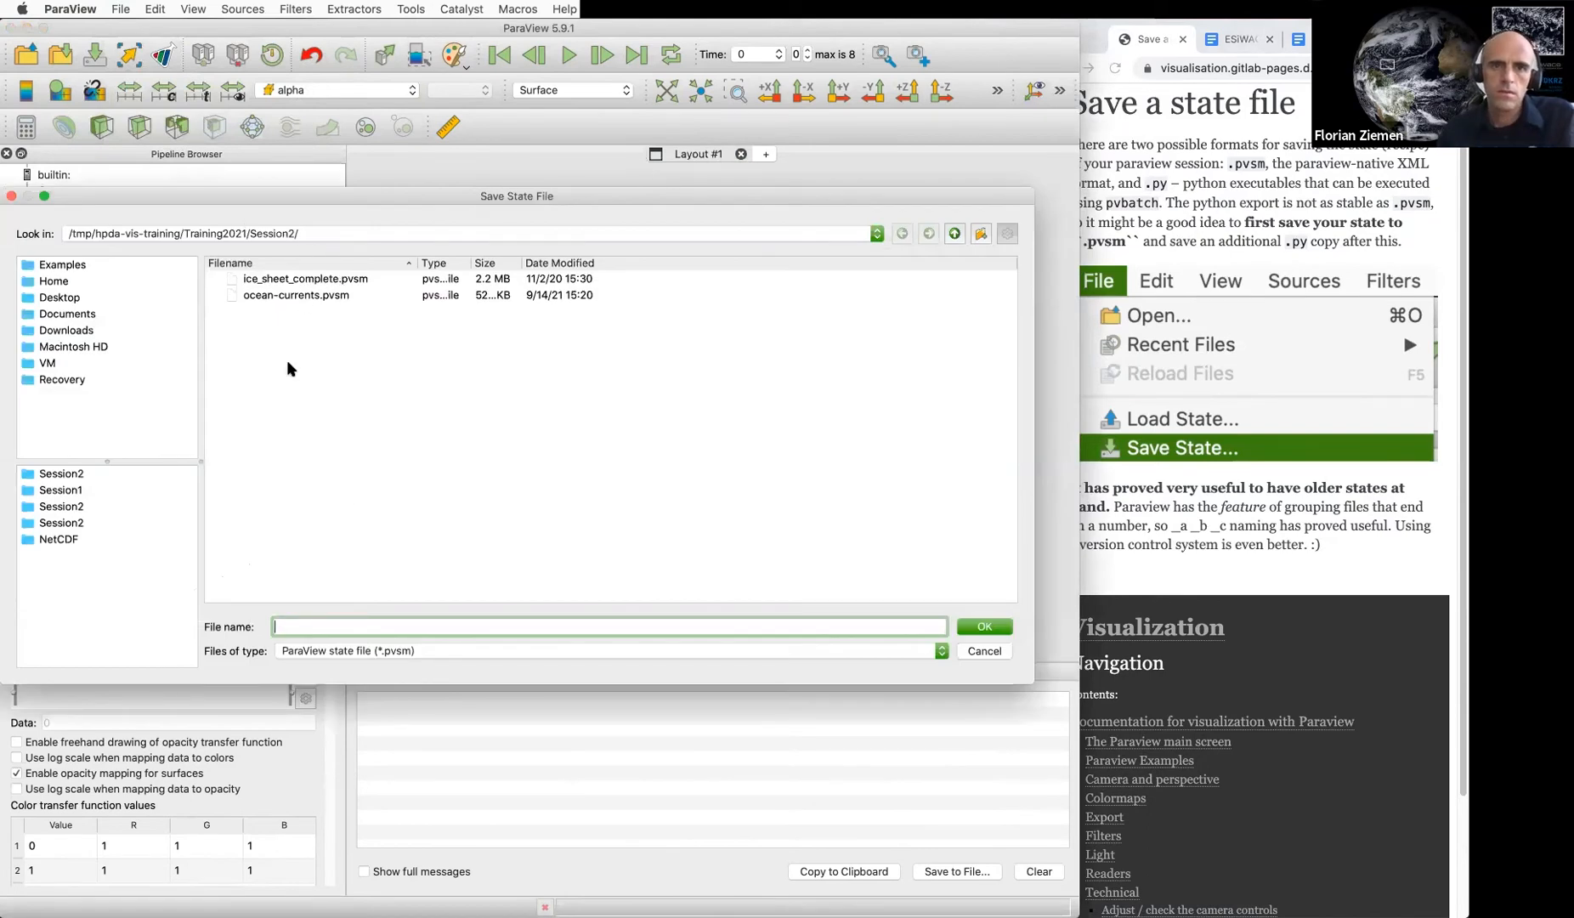
{"action": "type", "text": "ceo"}
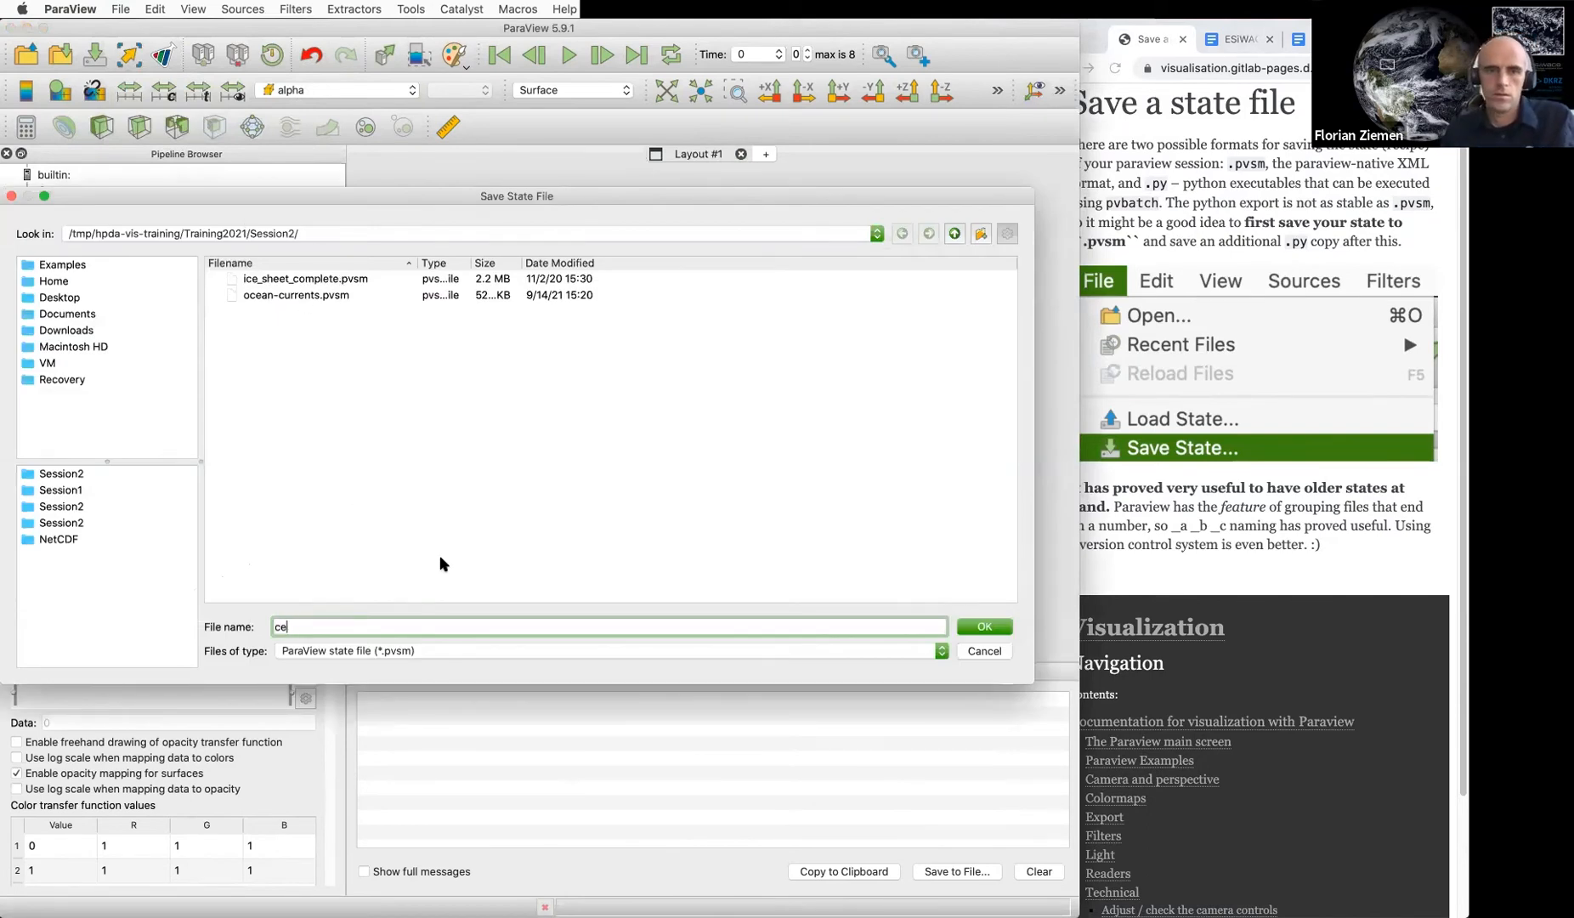
{"action": "key", "text": "BackSpace"}
{"action": "key", "text": "BackSpace"}
{"action": "type", "text": "ocean-with-clou"}
{"action": "key", "text": "Return"}
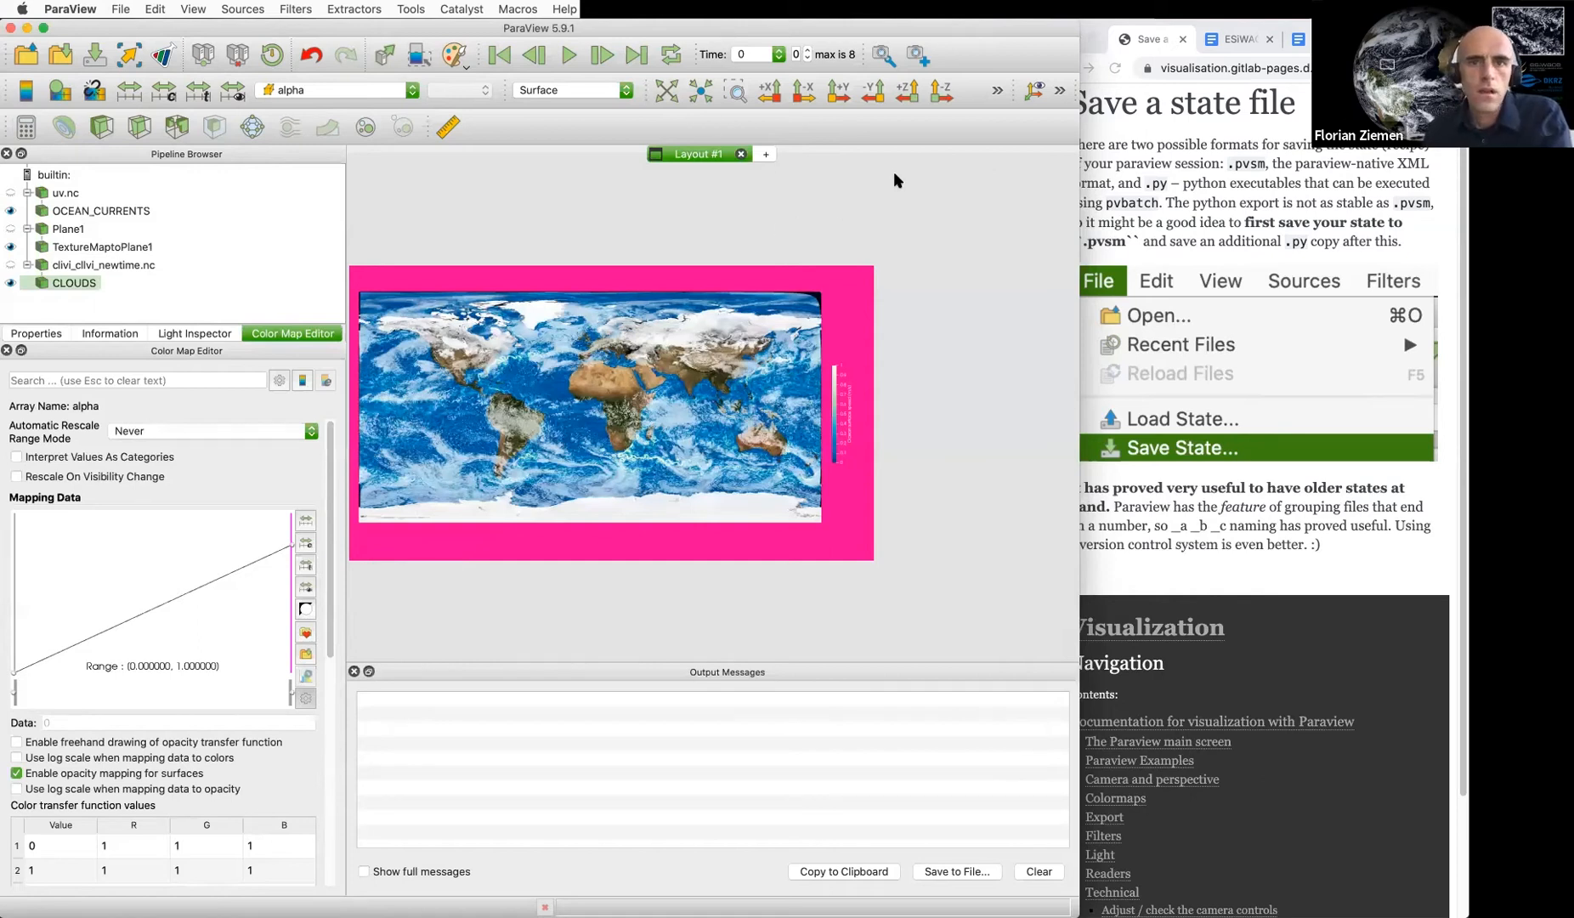
Return to the guide's page "Display clouds as a semi-transparent overlay" in Chrome and examine its expected result
{"action": "left_click", "coordinate": [1356, 557]}
{"action": "scroll", "coordinate": [1336, 493], "scroll_direction": "up", "scroll_amount": 1}
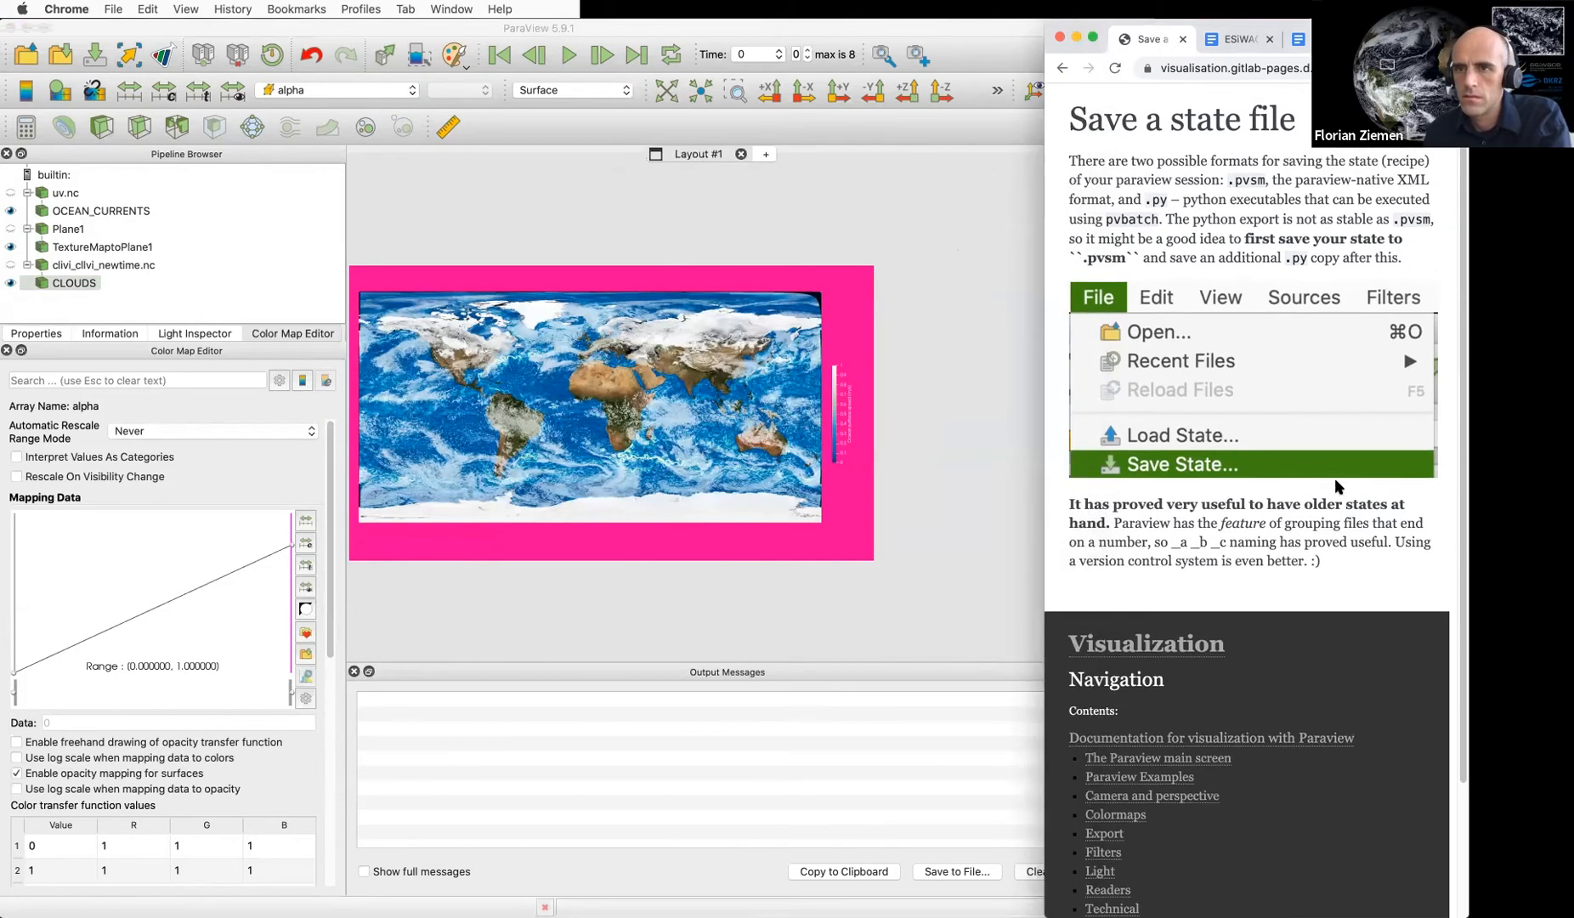
{"action": "left_click", "coordinate": [1062, 68]}
{"action": "scroll", "coordinate": [1185, 293], "scroll_direction": "up", "scroll_amount": 2}
{"action": "scroll", "coordinate": [1201, 319], "scroll_direction": "up", "scroll_amount": 15}
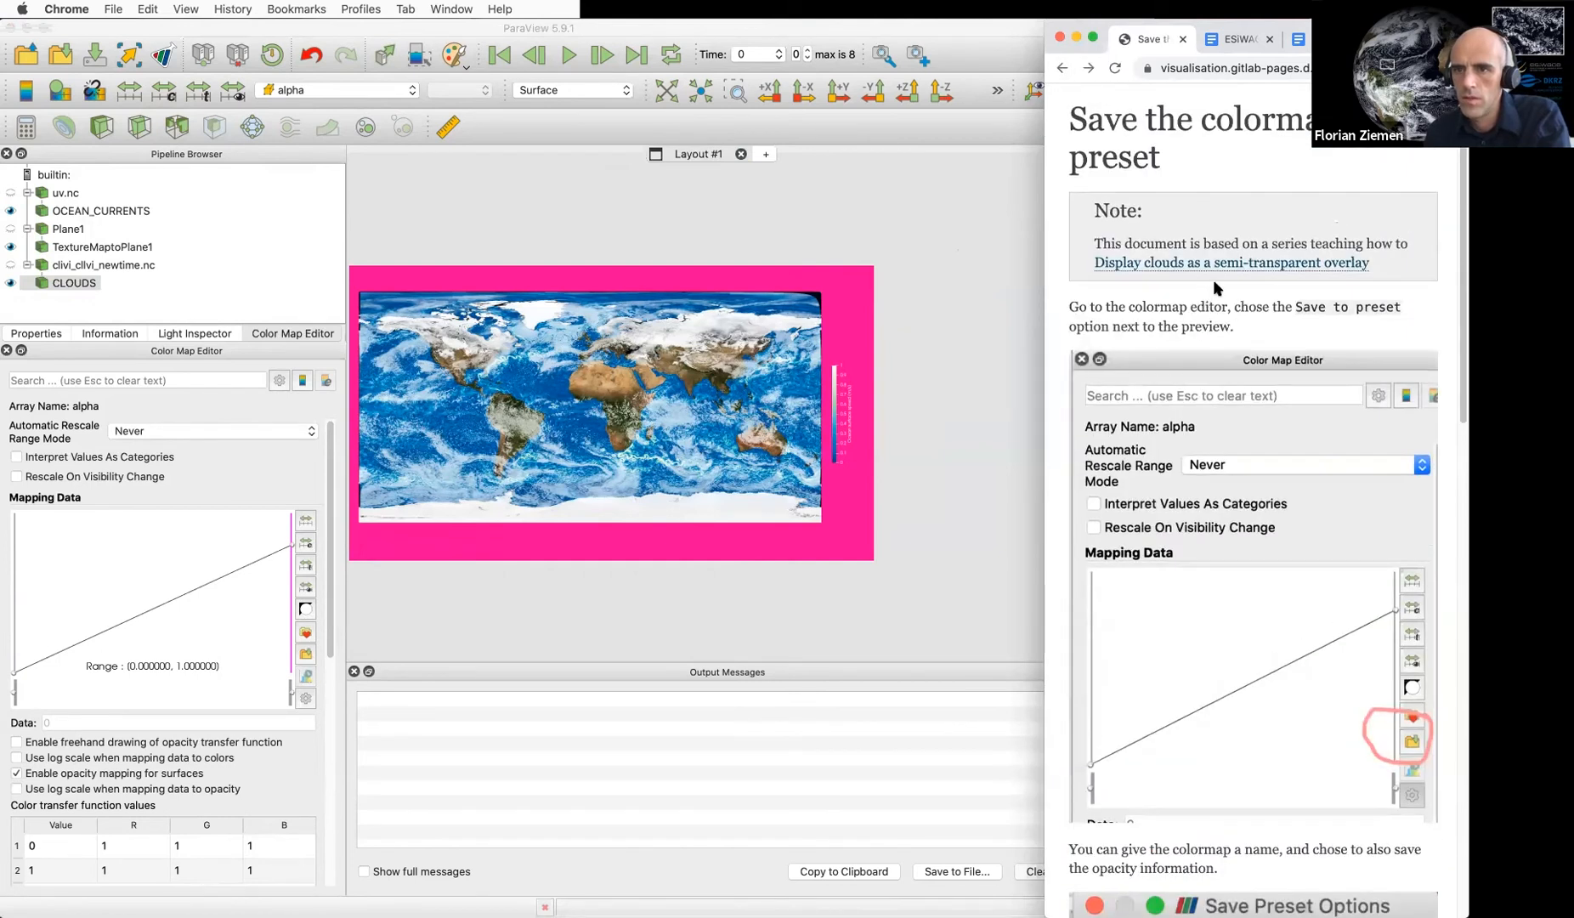
{"action": "left_click", "coordinate": [1216, 265]}
{"action": "scroll", "coordinate": [1213, 260], "scroll_direction": "down", "scroll_amount": 10}
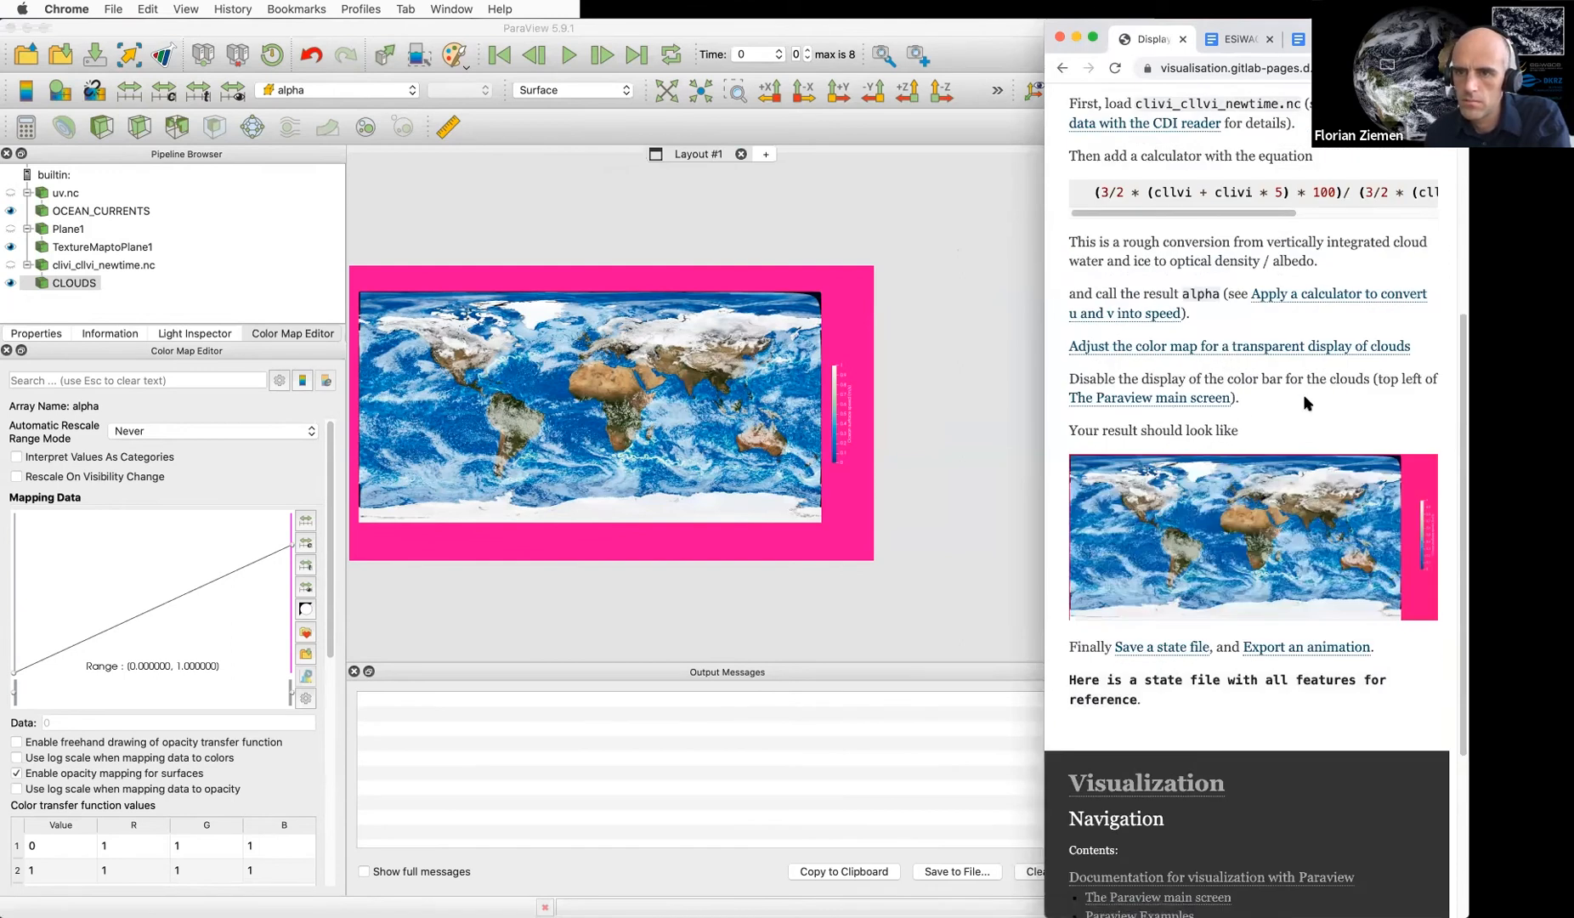
{"action": "scroll", "coordinate": [1307, 403], "scroll_direction": "down", "scroll_amount": 2}
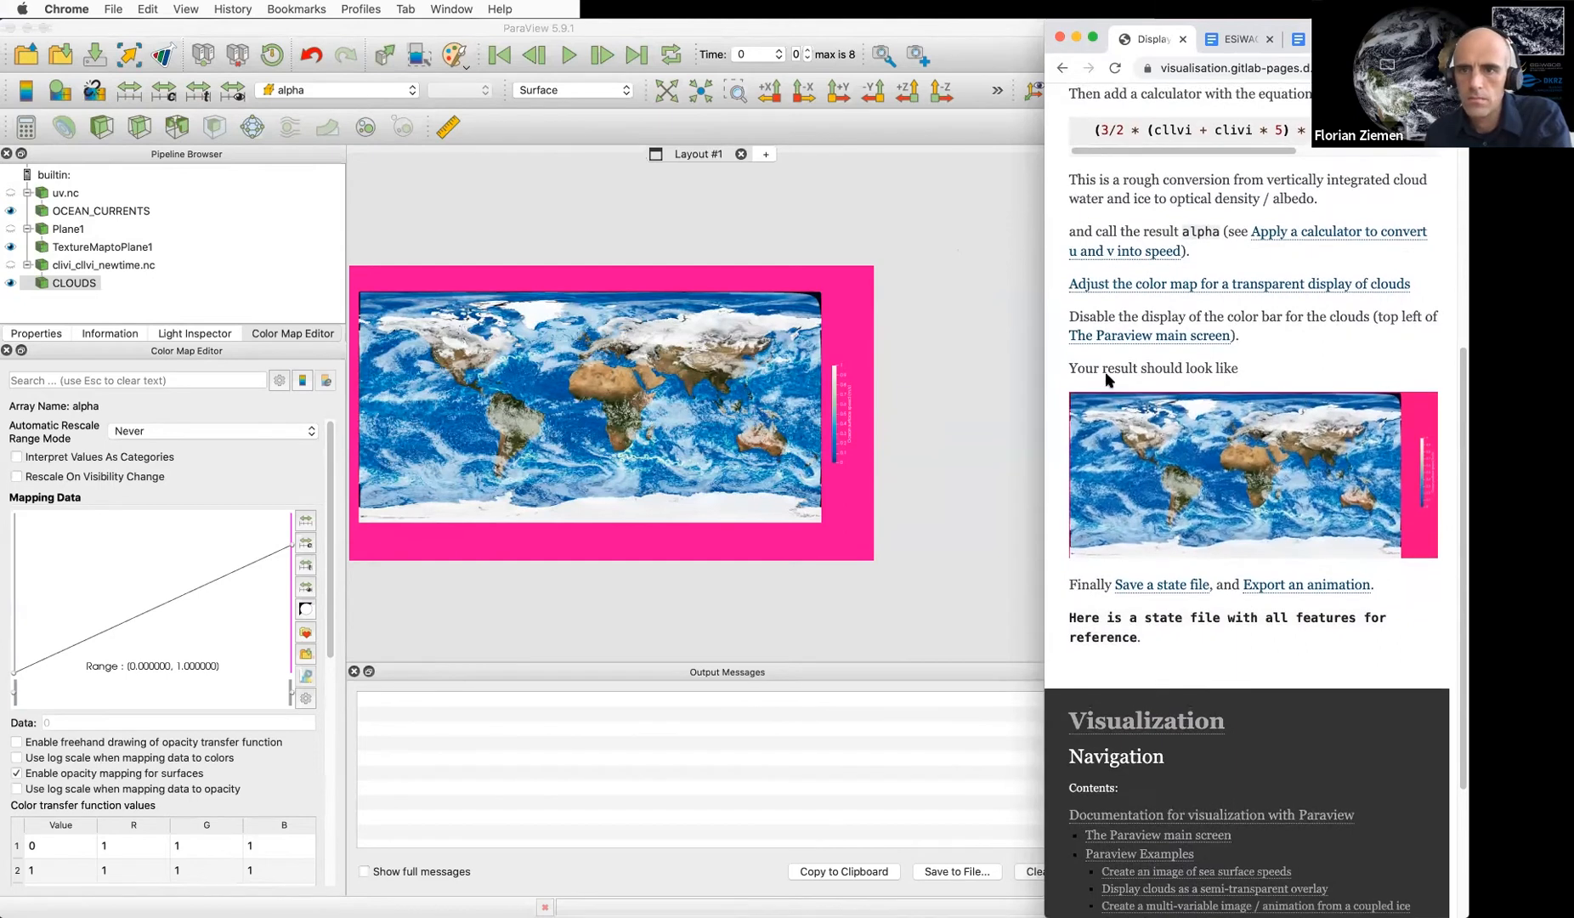
Widen the browser window and review the cloud overlay instructions from the introductory note to the reference state file
{"action": "left_click_drag", "start_coordinate": [1047, 342], "coordinate": [662, 345]}
{"action": "scroll", "coordinate": [1133, 365], "scroll_direction": "up", "scroll_amount": 5}
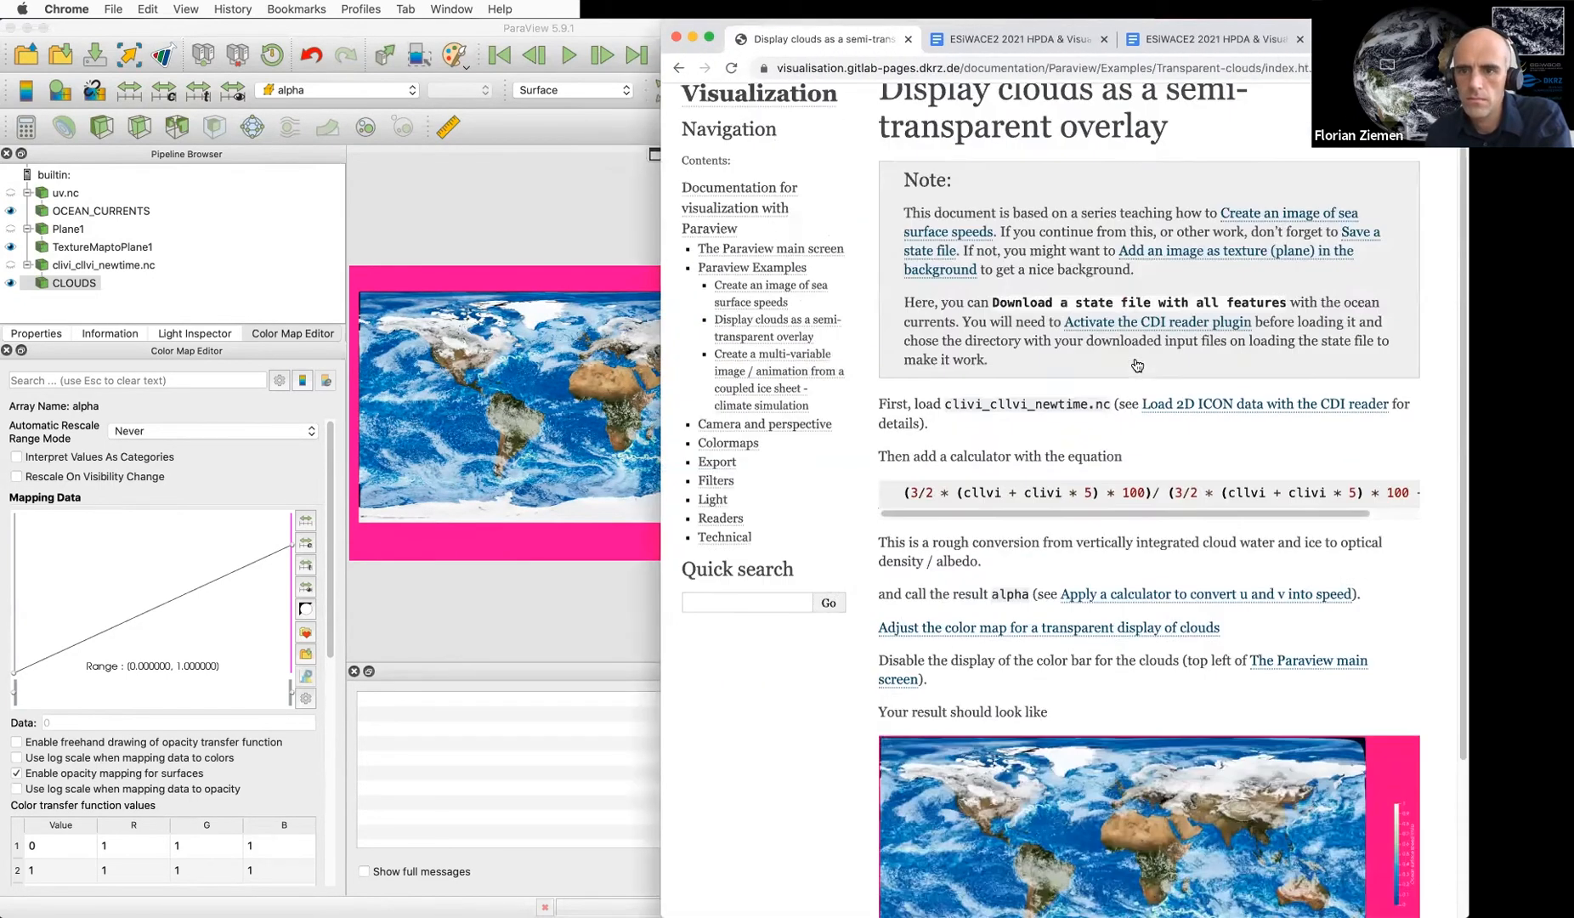
{"action": "scroll", "coordinate": [1095, 571], "scroll_direction": "down", "scroll_amount": 1}
{"action": "scroll", "coordinate": [1094, 571], "scroll_direction": "down", "scroll_amount": 4}
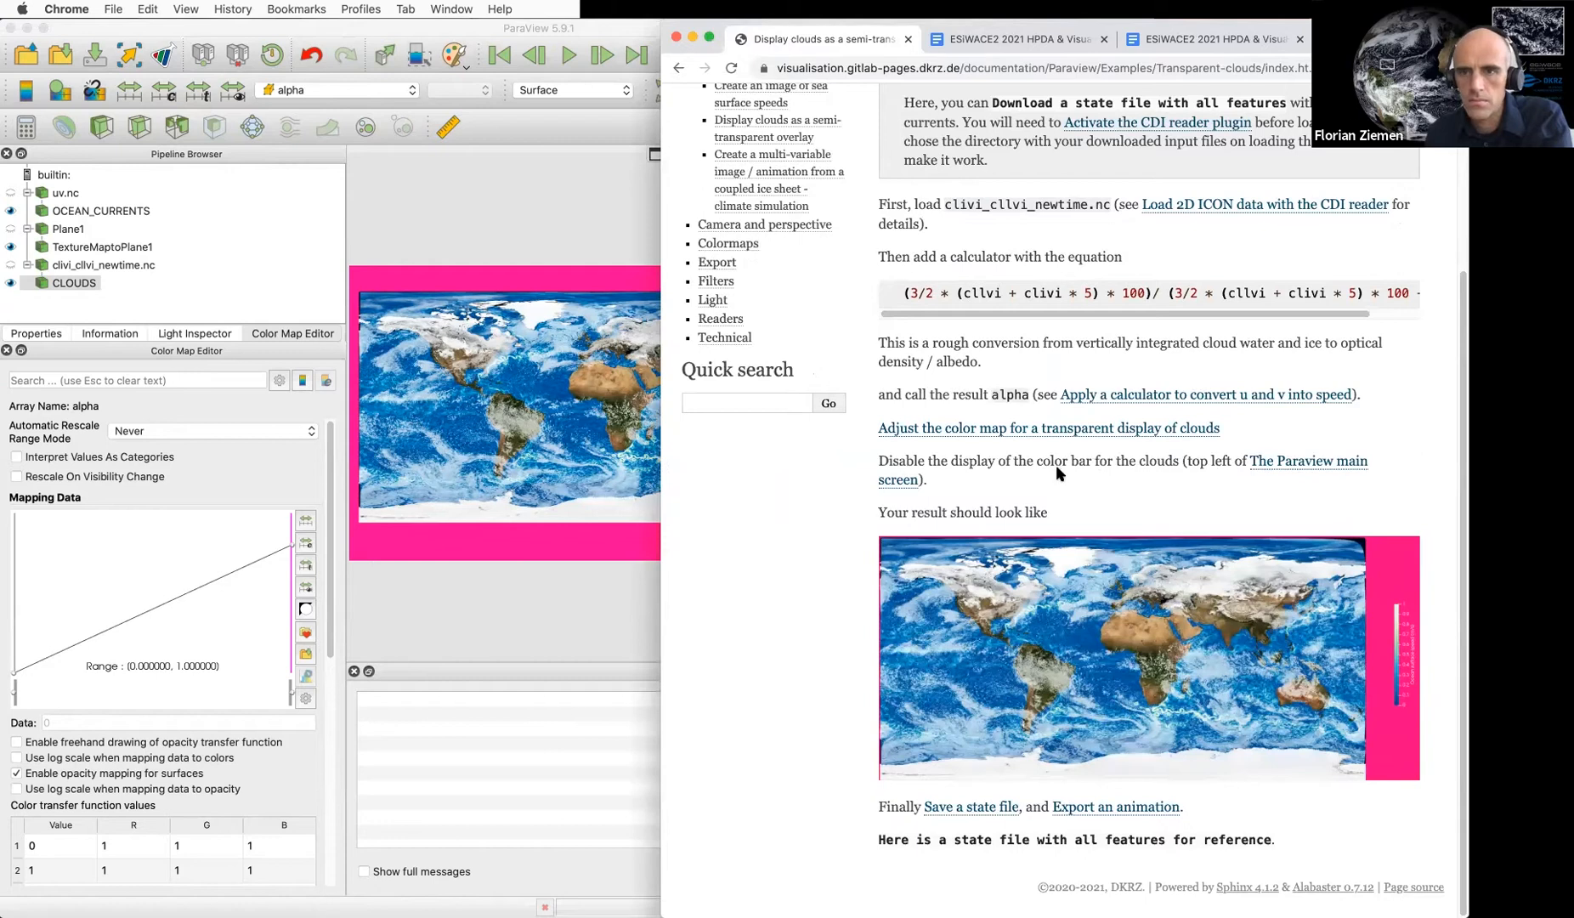
Open the example on creating a multi-variable animation from a coupled ice sheet - climate simulation and read its steps
{"action": "scroll", "coordinate": [1047, 460], "scroll_direction": "up", "scroll_amount": 5}
{"action": "left_click", "coordinate": [787, 355]}
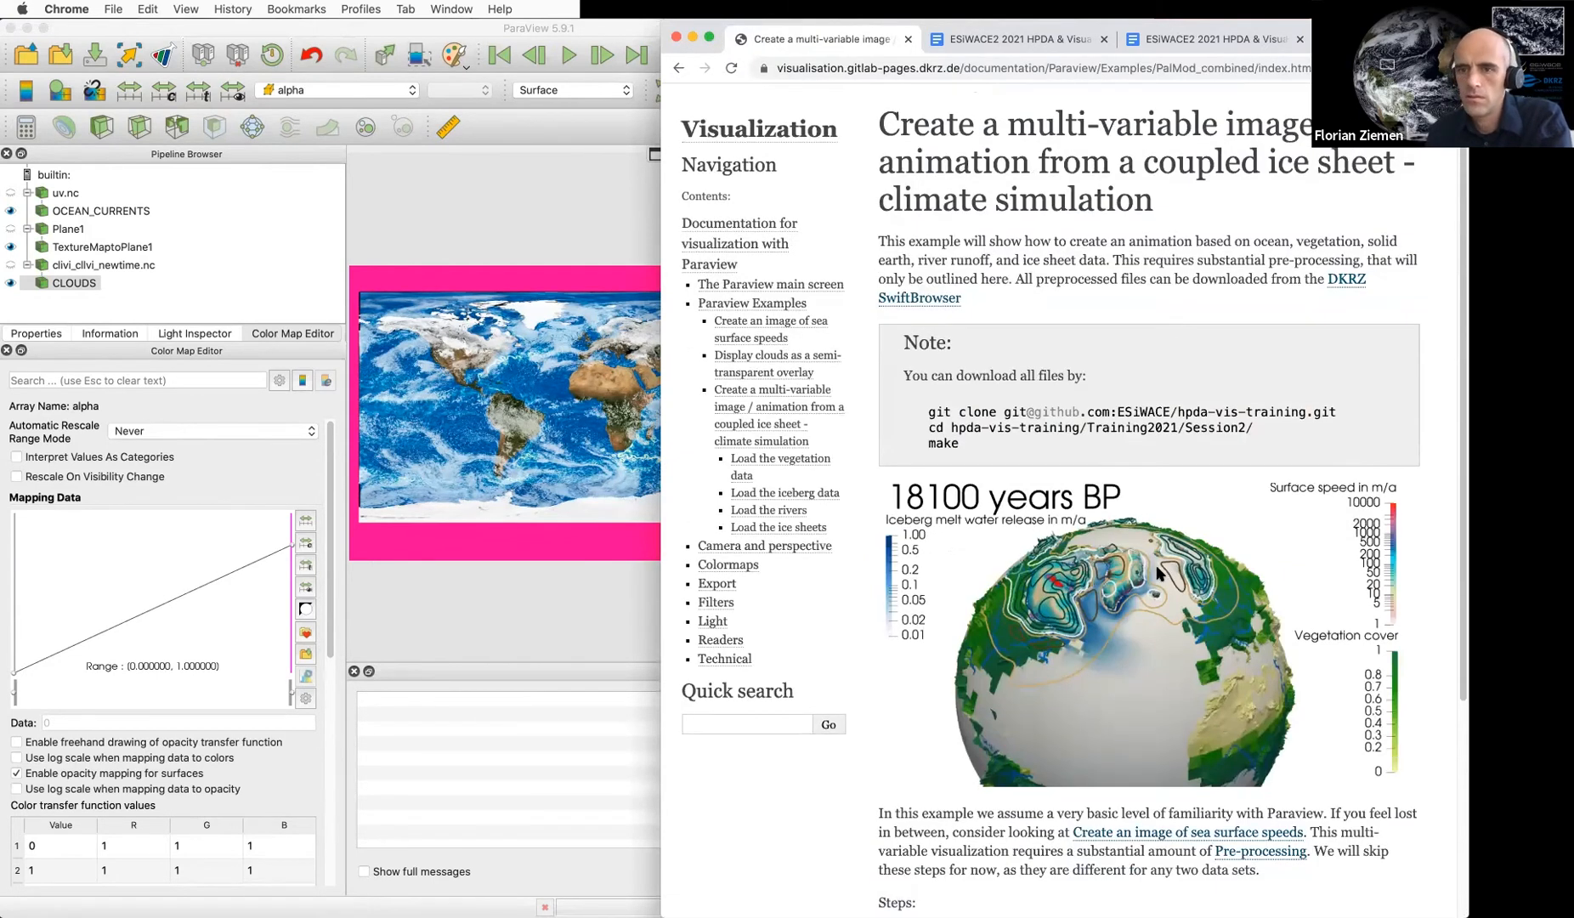
{"action": "scroll", "coordinate": [1152, 553], "scroll_direction": "down", "scroll_amount": 5}
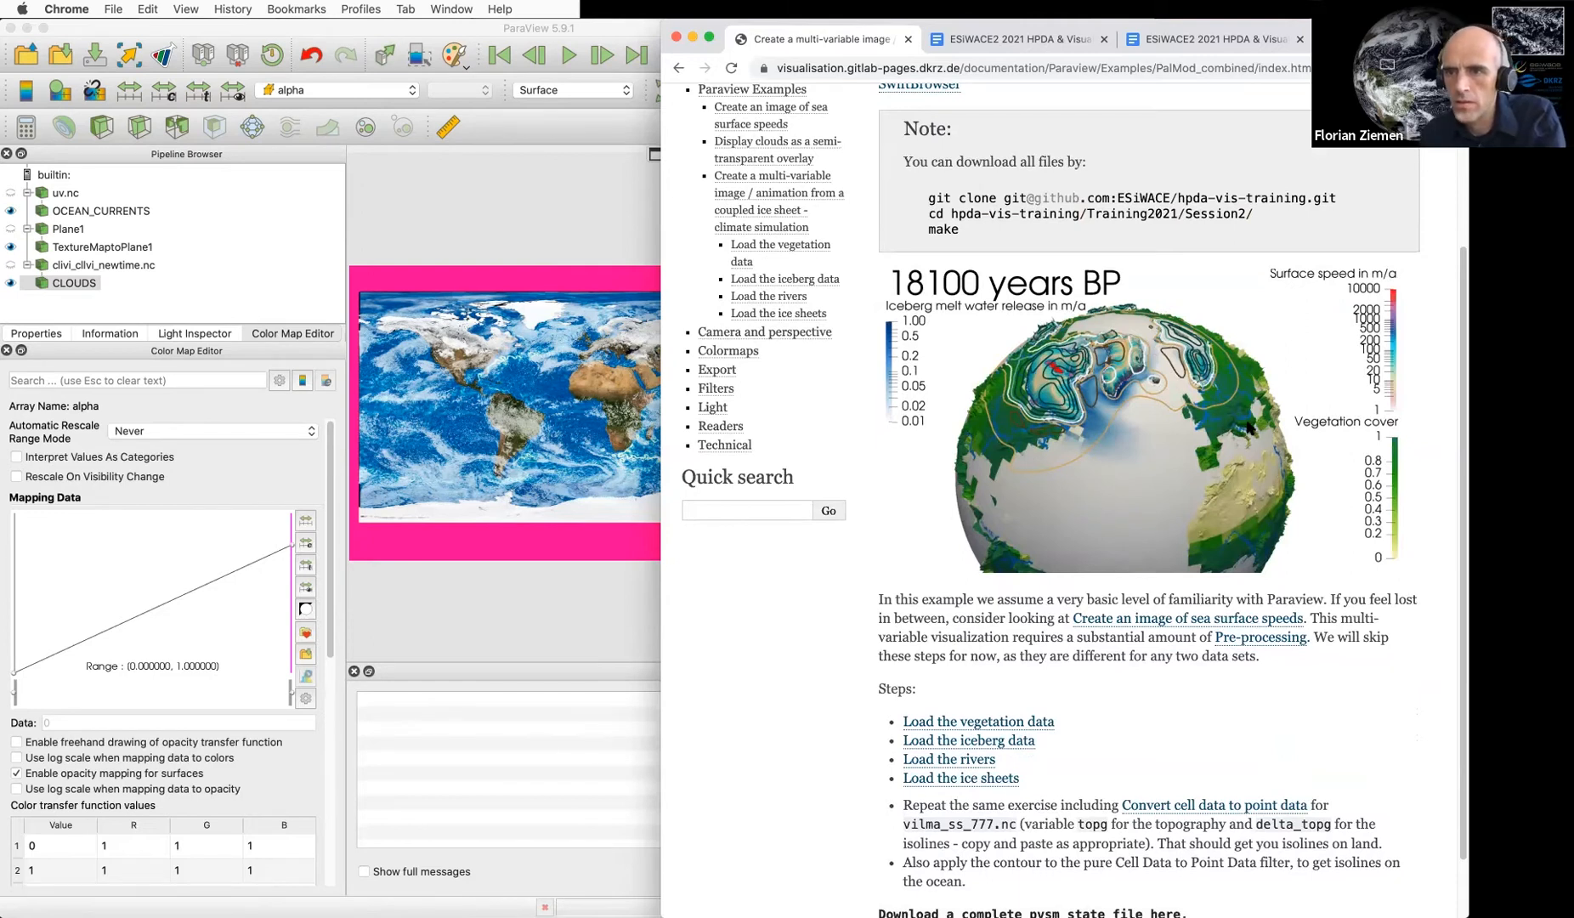
{"action": "scroll", "coordinate": [1152, 521], "scroll_direction": "down", "scroll_amount": 1}
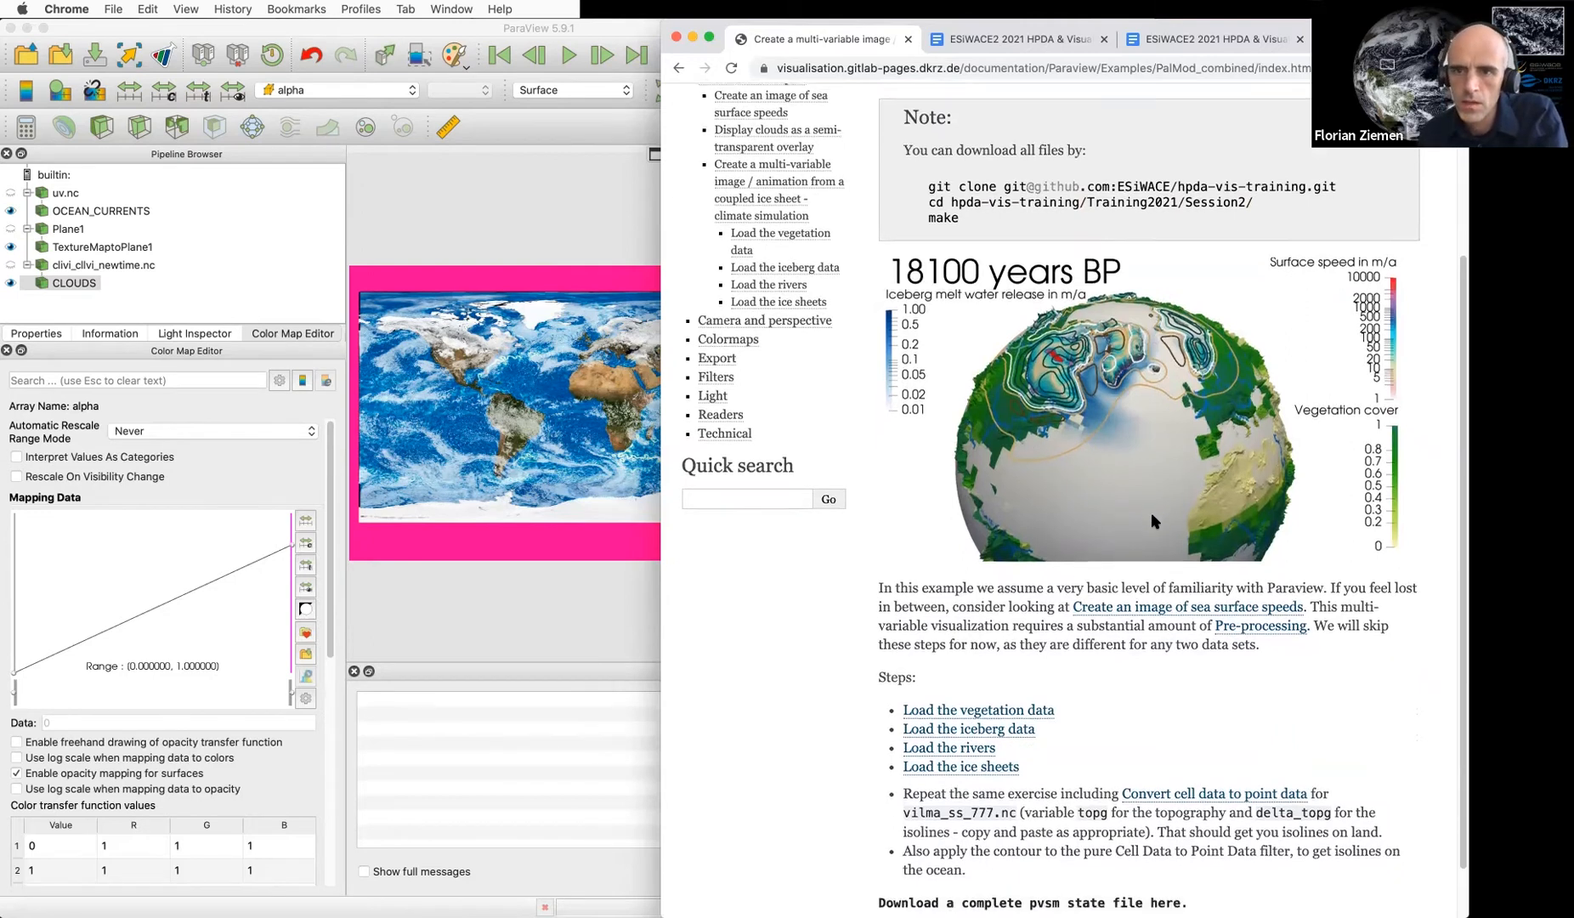
{"action": "scroll", "coordinate": [1153, 516], "scroll_direction": "down", "scroll_amount": 3}
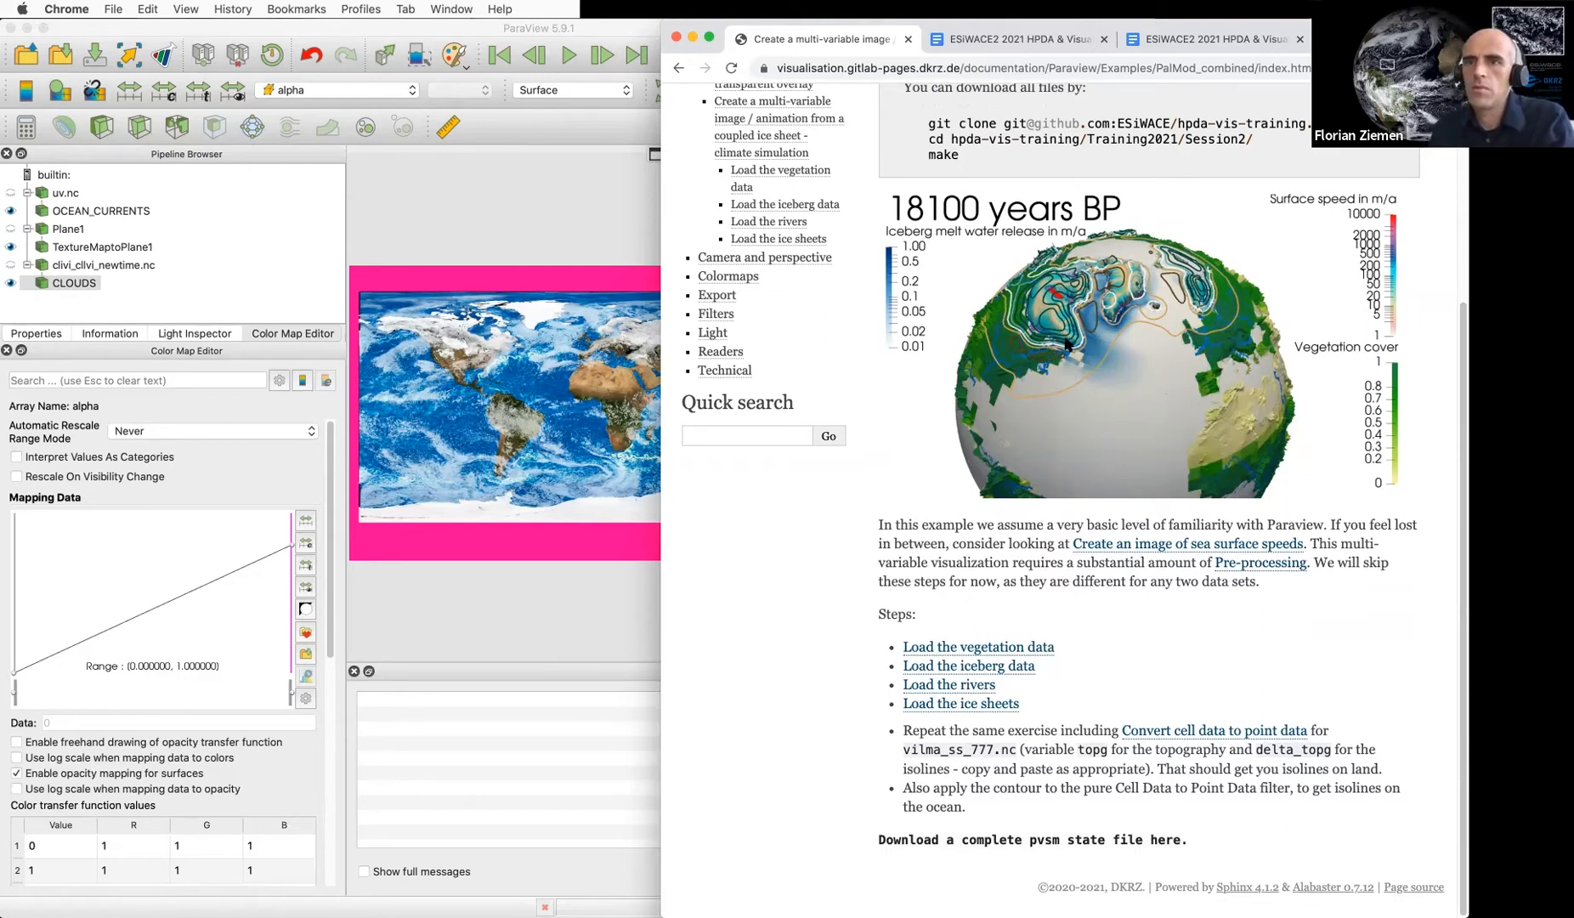
Review the multi-variable ice sheet example from its introduction and download note to the list of data loading steps
{"action": "scroll", "coordinate": [1060, 340], "scroll_direction": "up", "scroll_amount": 1}
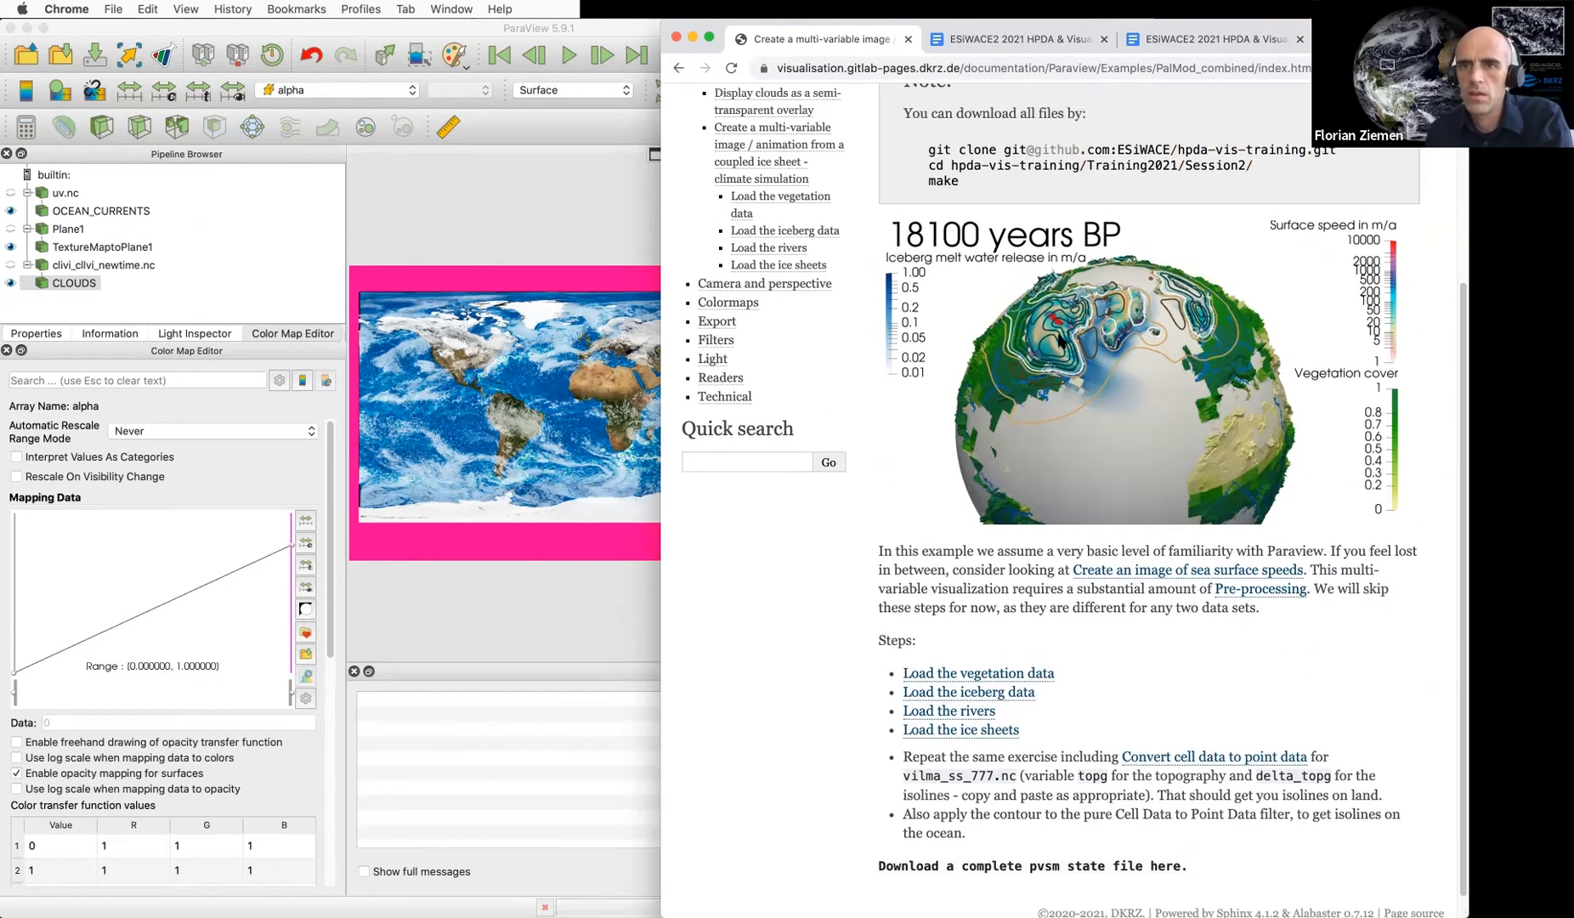
{"action": "scroll", "coordinate": [1060, 340], "scroll_direction": "down", "scroll_amount": 1}
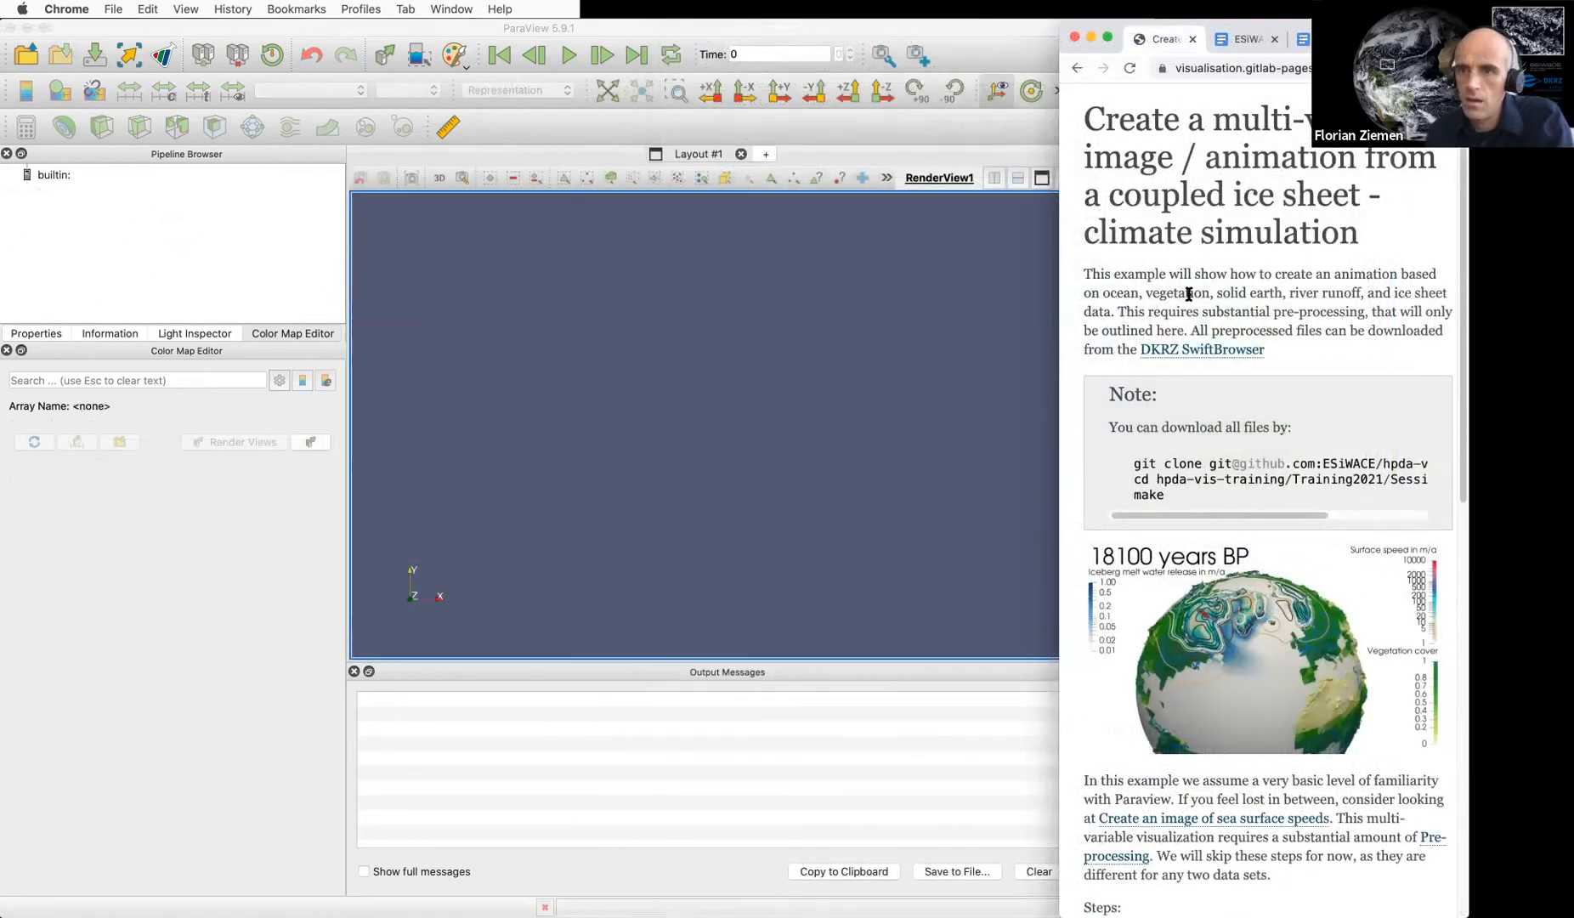
{"action": "scroll", "coordinate": [1259, 578], "scroll_direction": "down", "scroll_amount": 15}
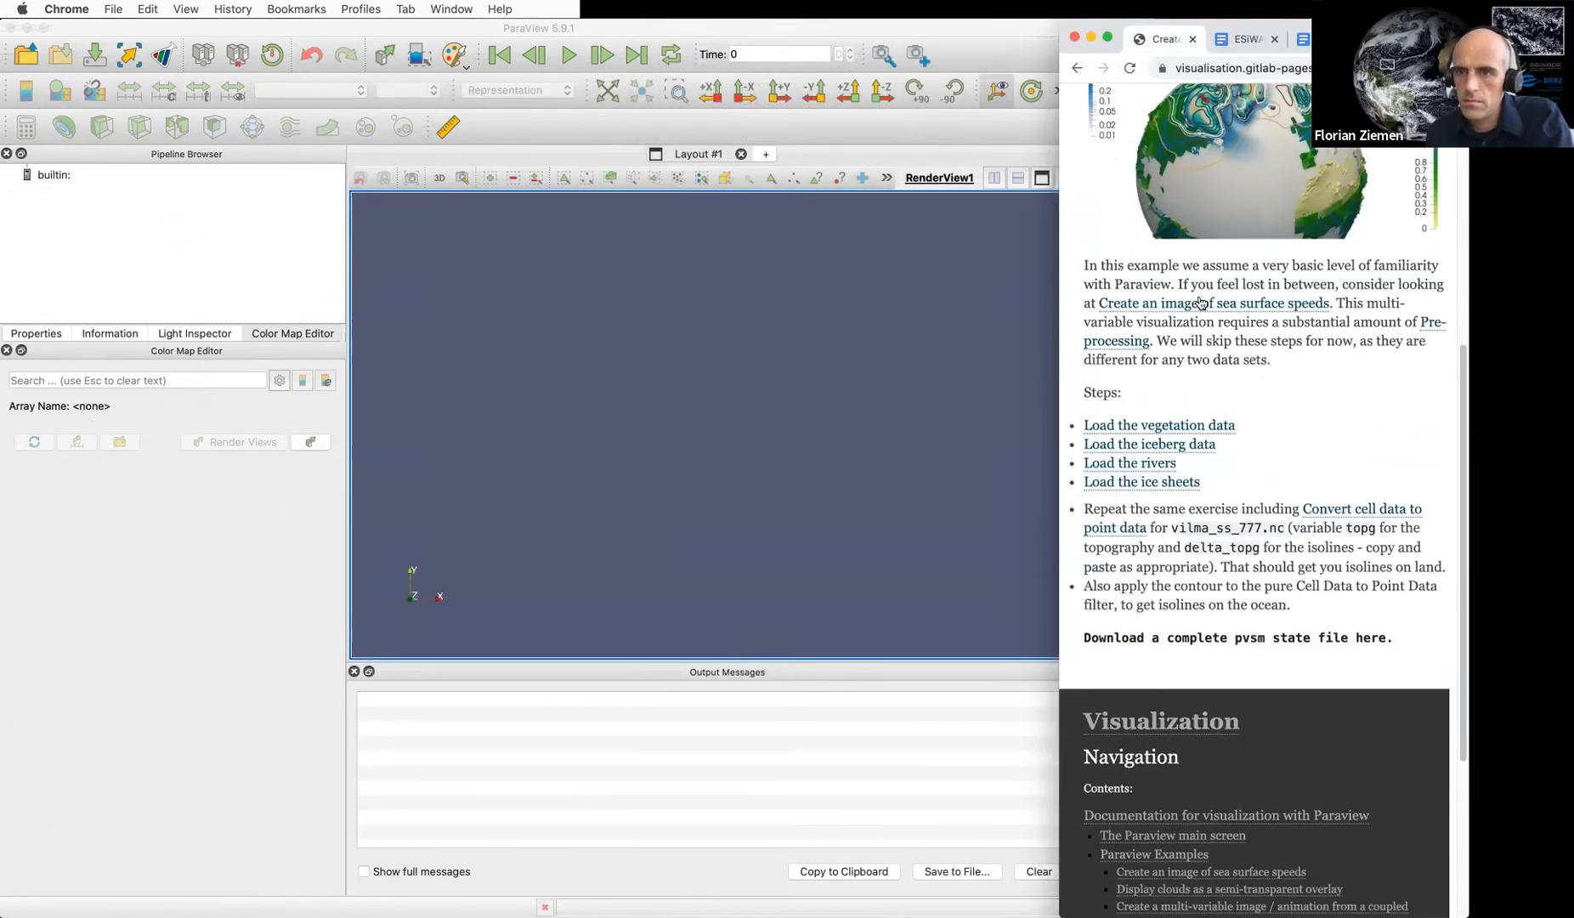
{"action": "left_click_drag", "start_coordinate": [1194, 266], "coordinate": [1309, 406]}
{"action": "left_click", "coordinate": [1307, 406]}
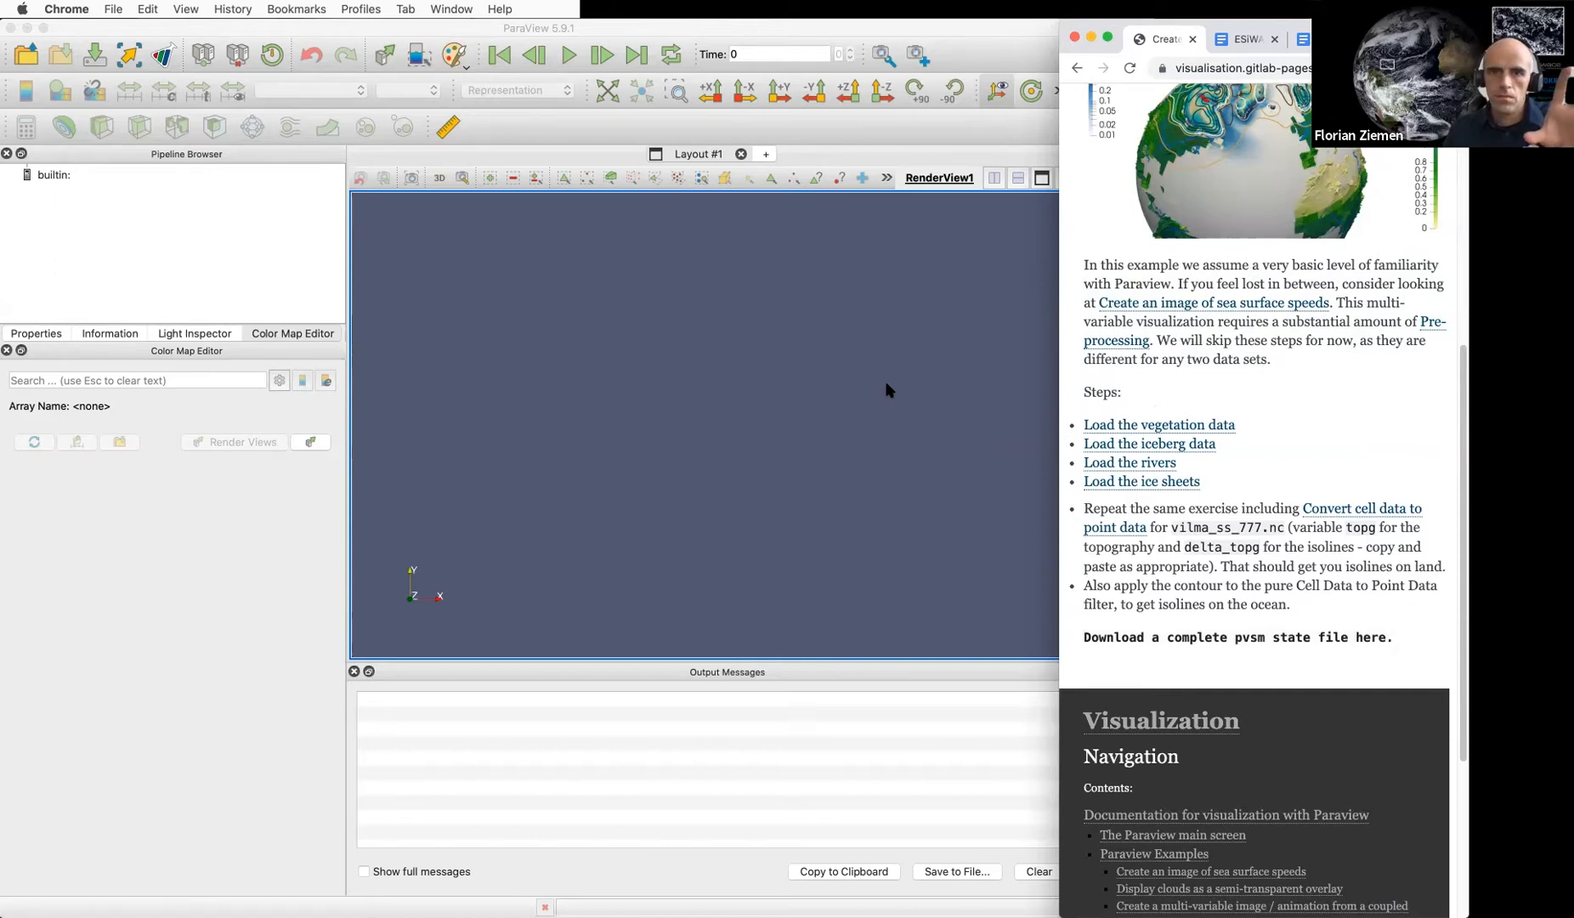
Open the guide's Pre-processing page and read its advice on a common time axis using ncks, including the time axis warning
{"action": "left_click", "coordinate": [1110, 342]}
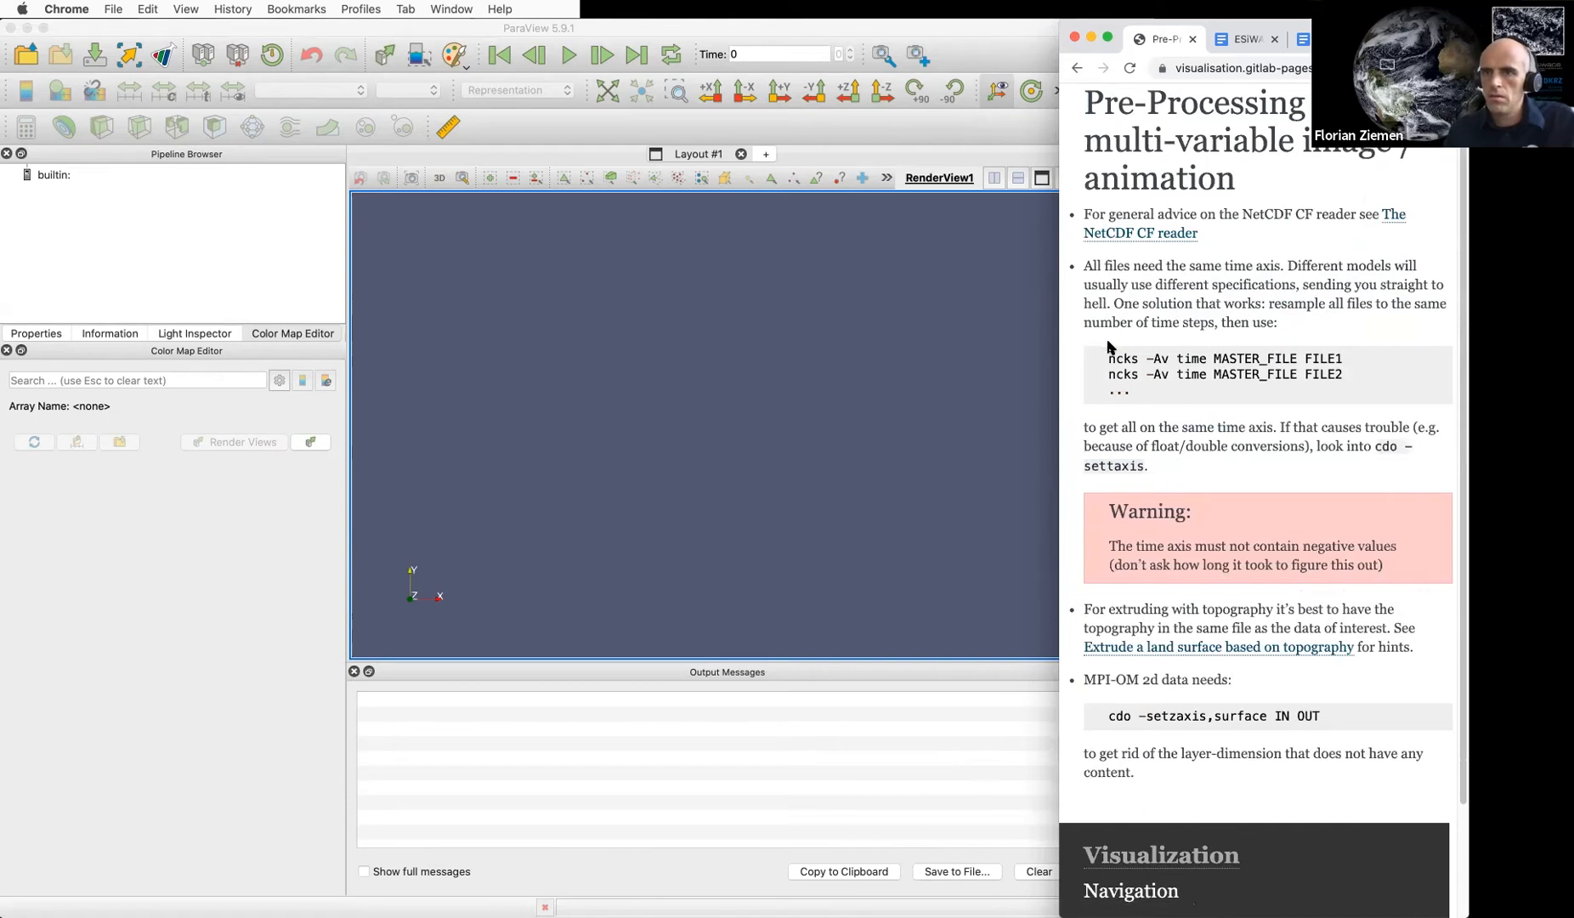
{"action": "left_click_drag", "start_coordinate": [1165, 275], "coordinate": [1403, 330]}
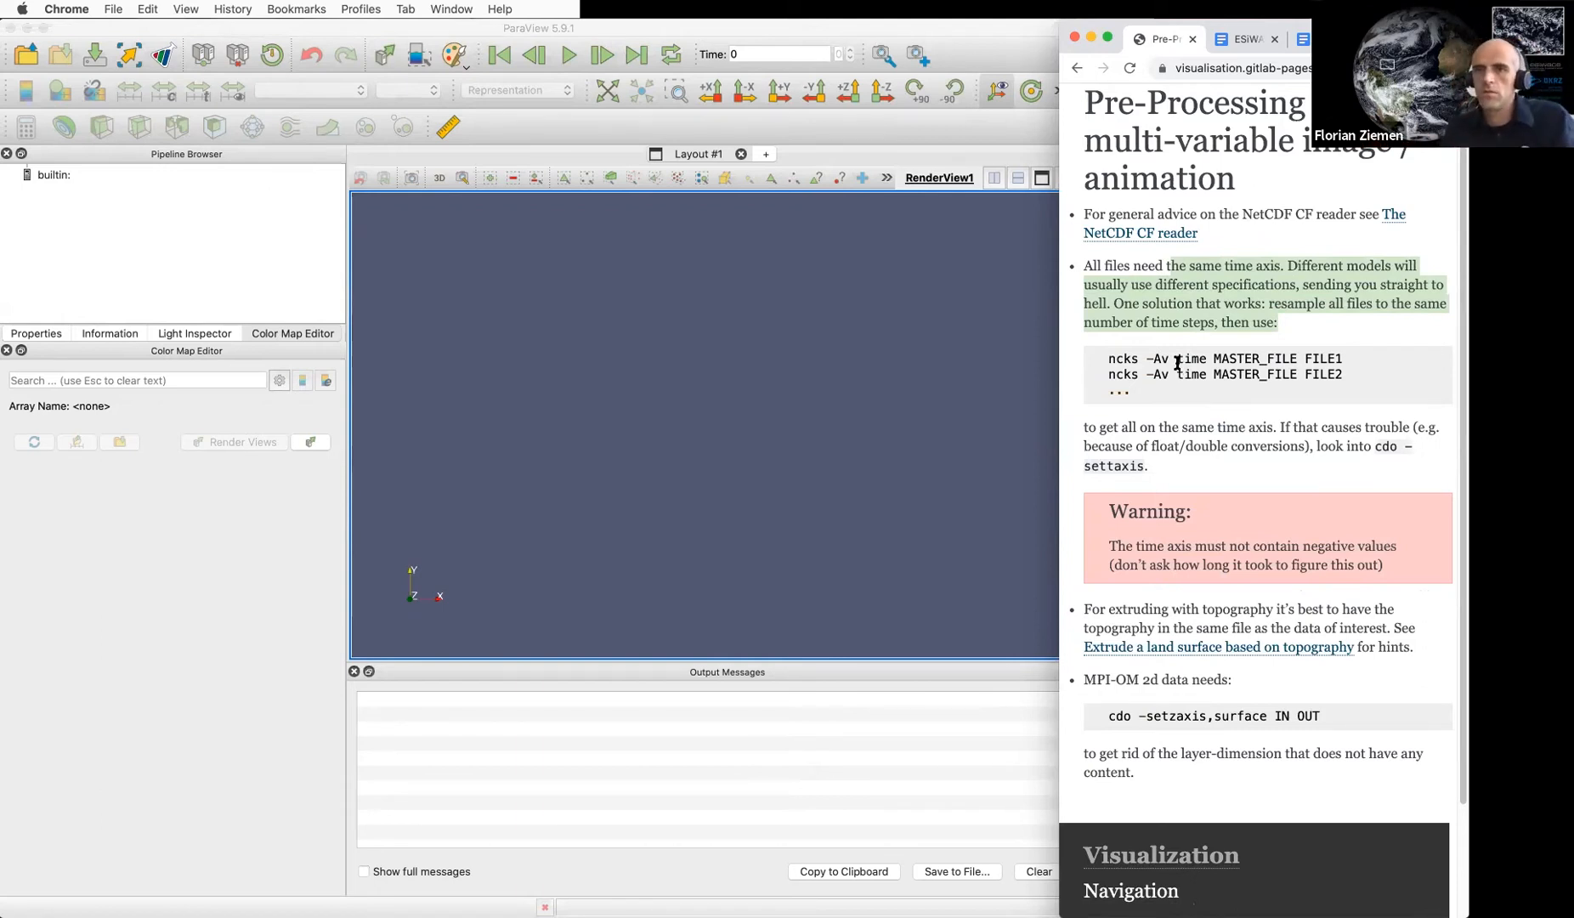
{"action": "left_click_drag", "start_coordinate": [1111, 363], "coordinate": [1207, 360]}
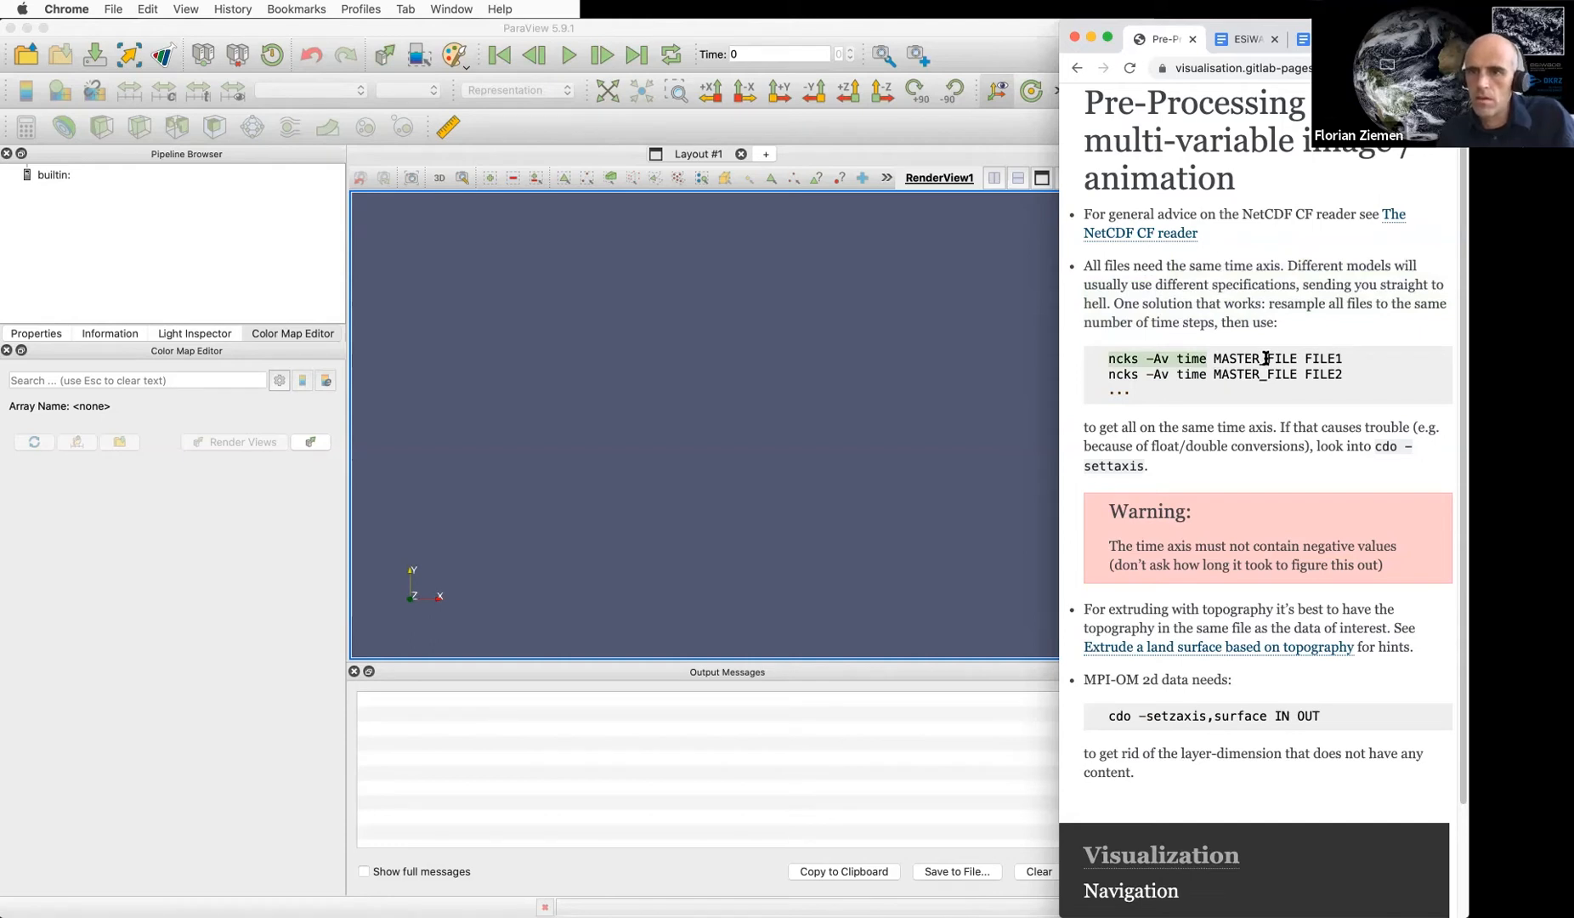
{"action": "scroll", "coordinate": [1271, 363], "scroll_direction": "down", "scroll_amount": 2}
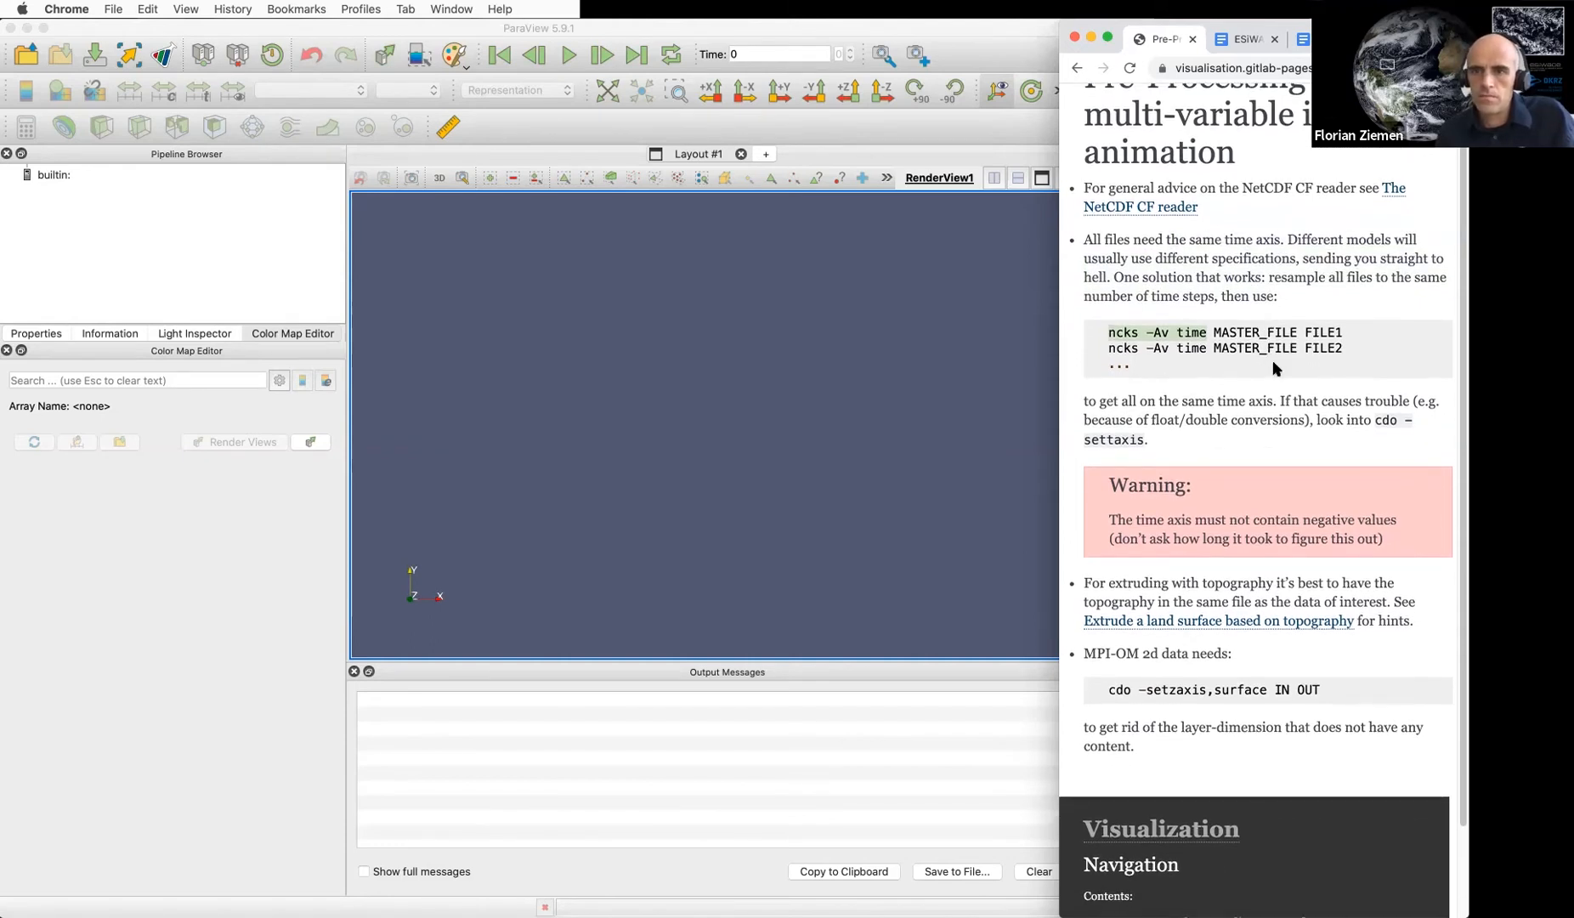
{"action": "scroll", "coordinate": [1274, 365], "scroll_direction": "down", "scroll_amount": 3}
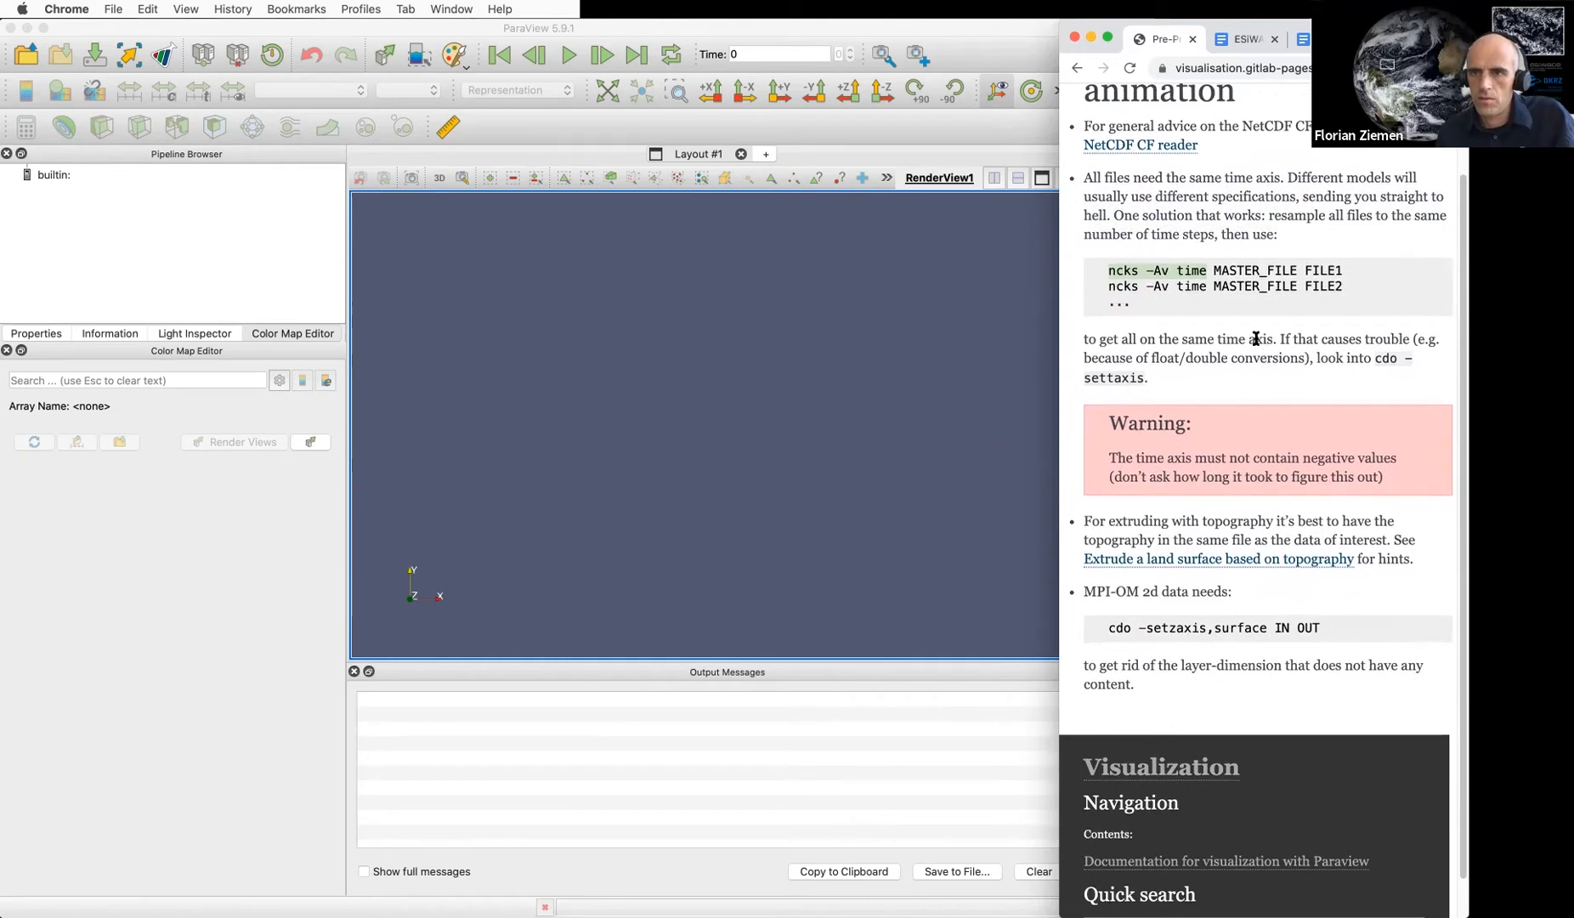
{"action": "left_click_drag", "start_coordinate": [1157, 125], "coordinate": [1255, 181]}
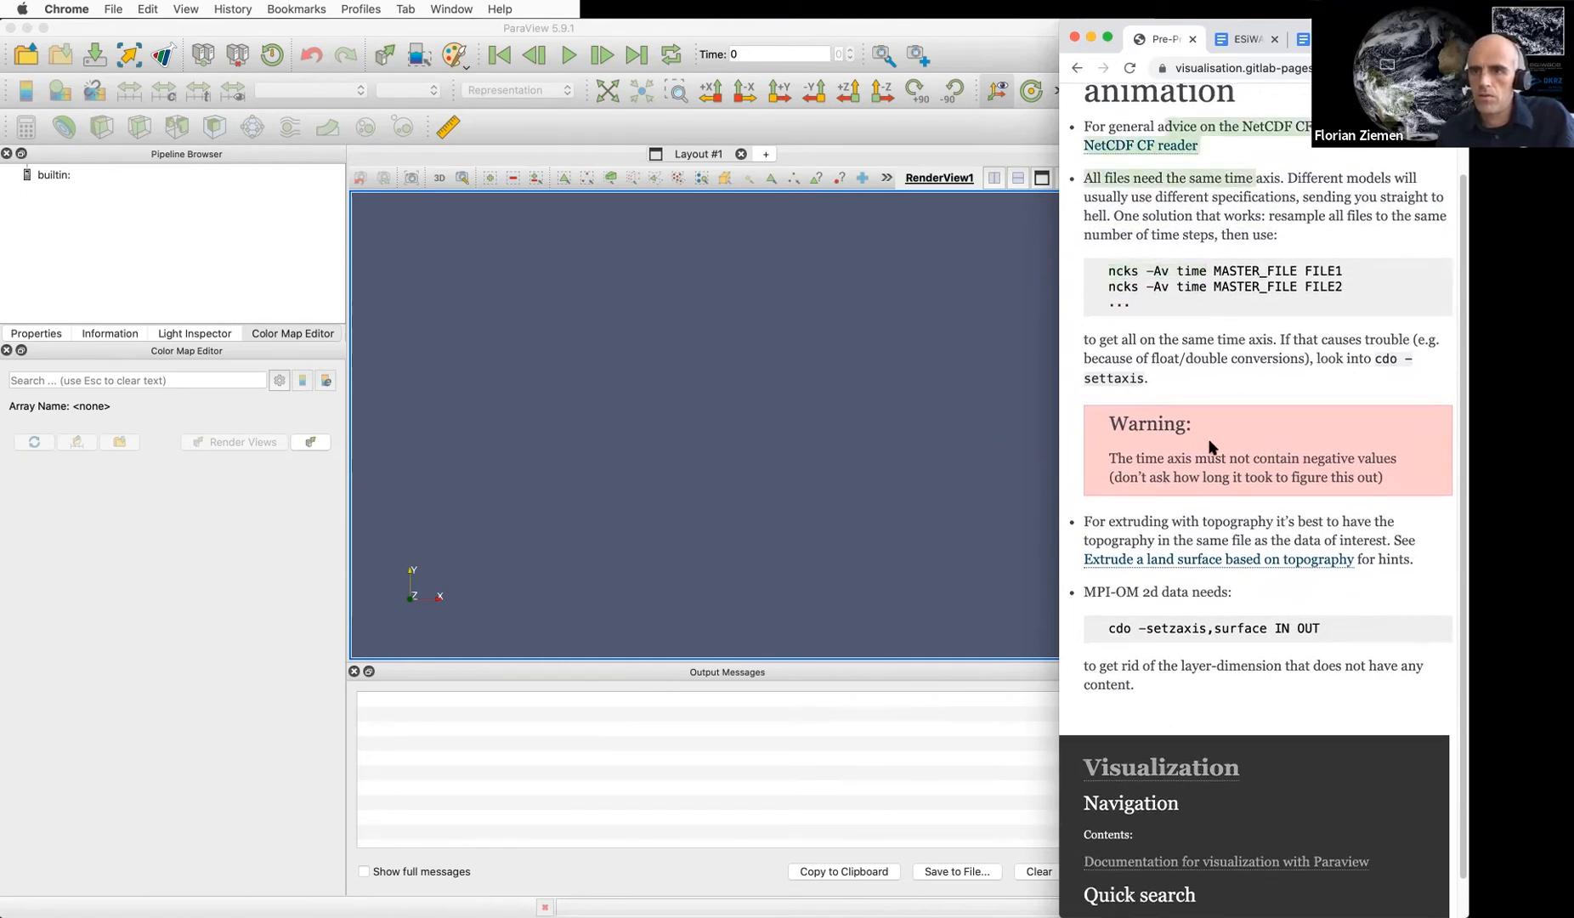
{"action": "left_click_drag", "start_coordinate": [1146, 422], "coordinate": [1155, 470]}
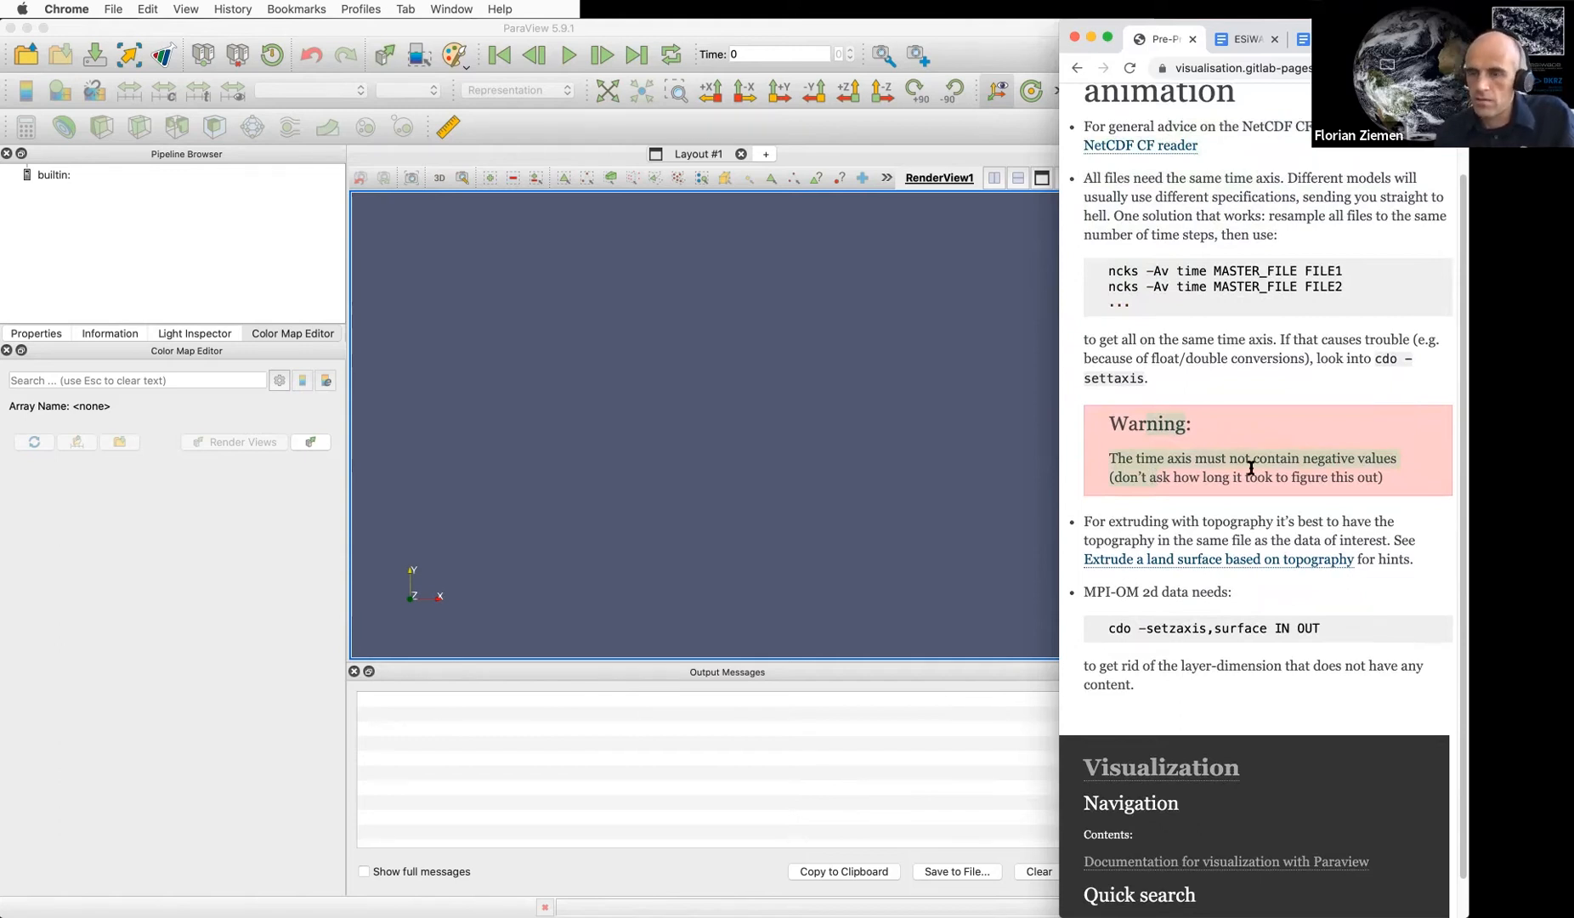
Read the pre-processing hints on extruding with topography and on preparing MPI-OM 2d data with cdo -setzaxis,surface
{"action": "scroll", "coordinate": [1251, 467], "scroll_direction": "down", "scroll_amount": 2}
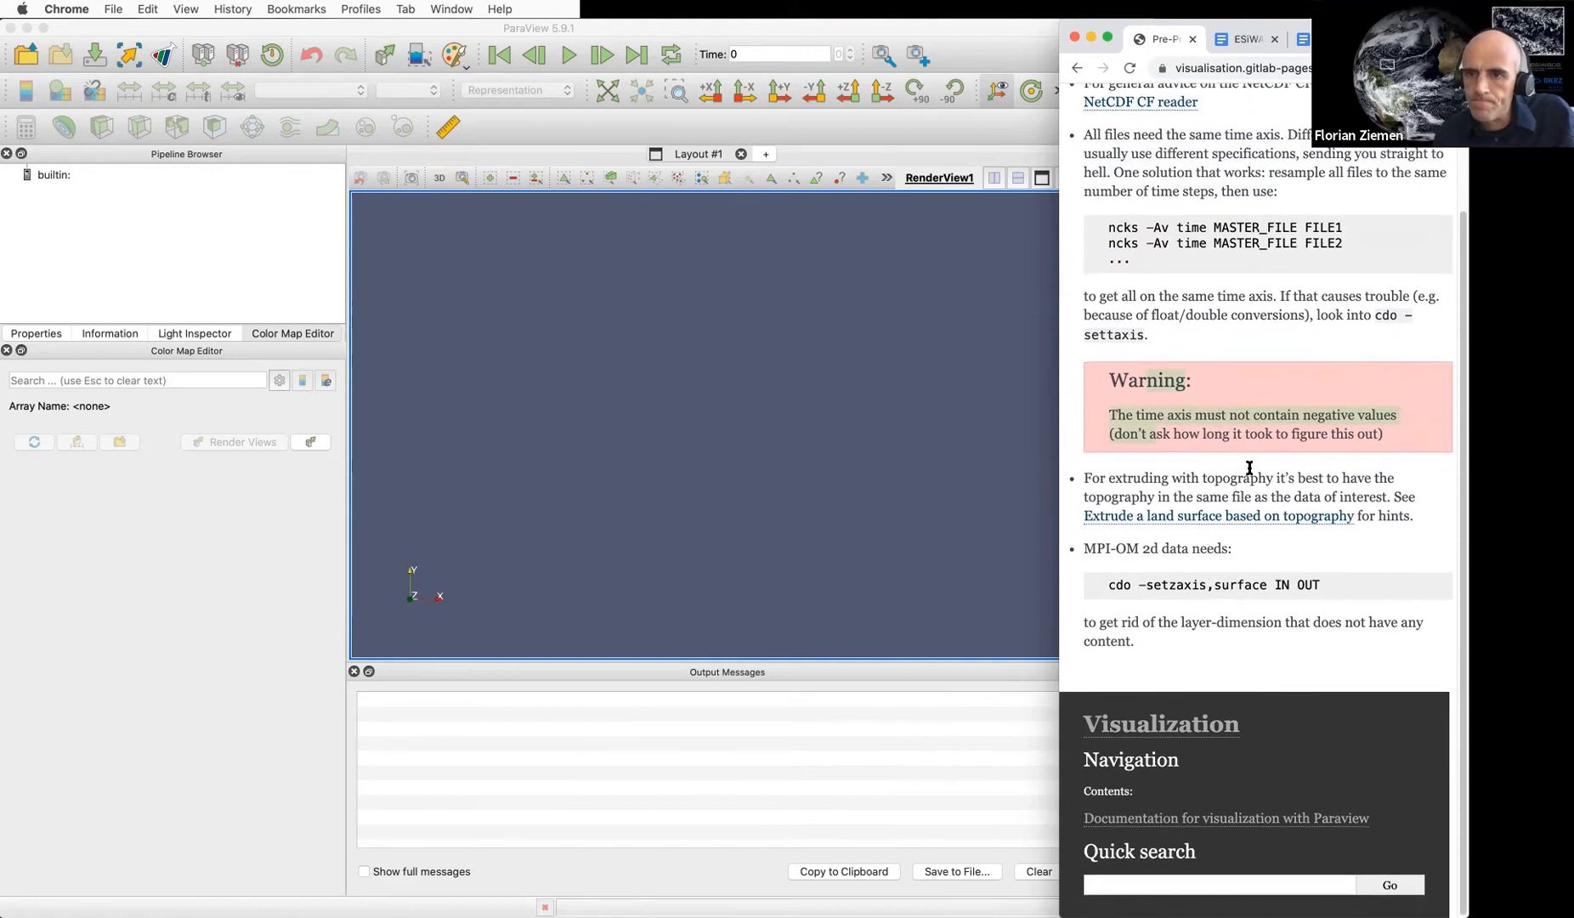
{"action": "left_click_drag", "start_coordinate": [1216, 478], "coordinate": [1225, 495]}
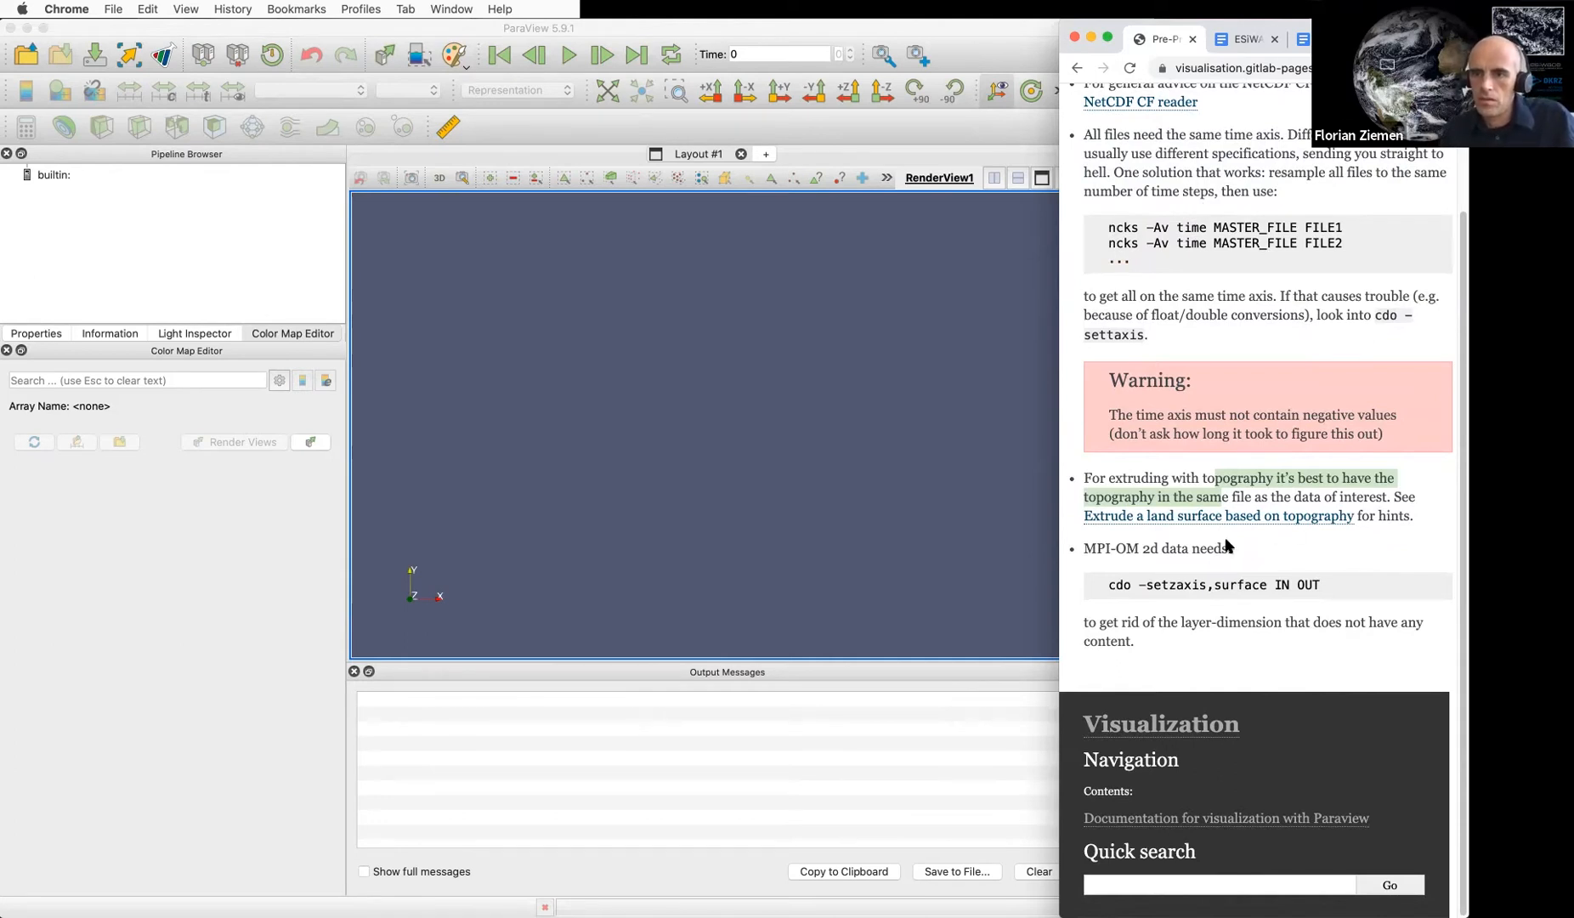
{"action": "left_click_drag", "start_coordinate": [1096, 549], "coordinate": [1232, 548]}
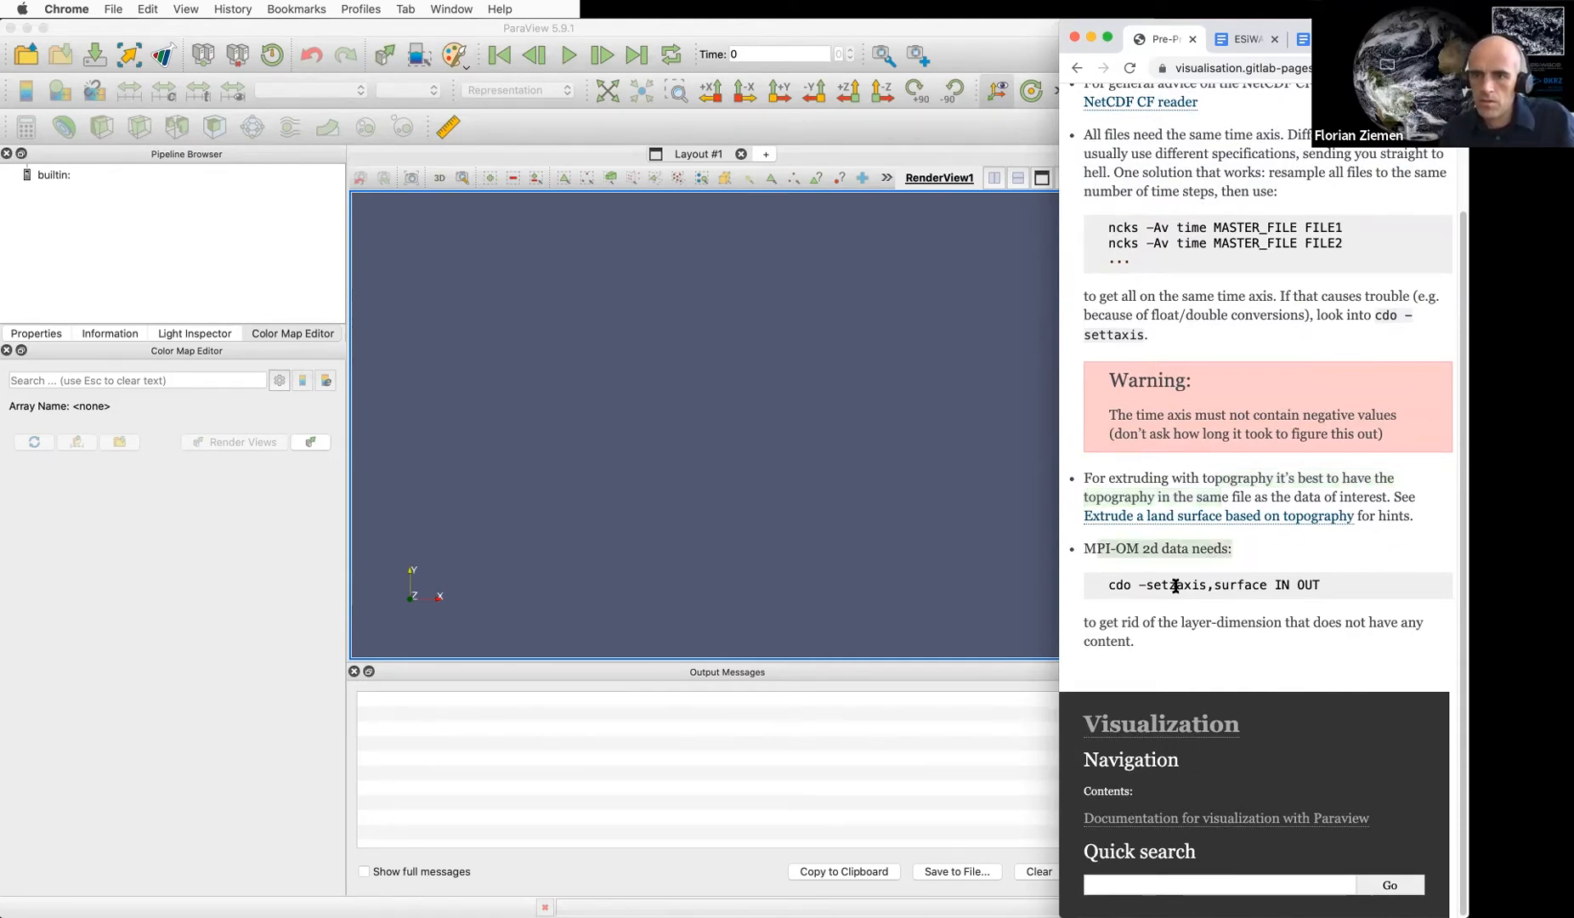
Review the pre-processing notes, including the setzaxis,surface command, and open the guide's page on loading the vegetation data
{"action": "left_click_drag", "start_coordinate": [1144, 586], "coordinate": [1268, 589]}
{"action": "scroll", "coordinate": [1300, 512], "scroll_direction": "up", "scroll_amount": 1}
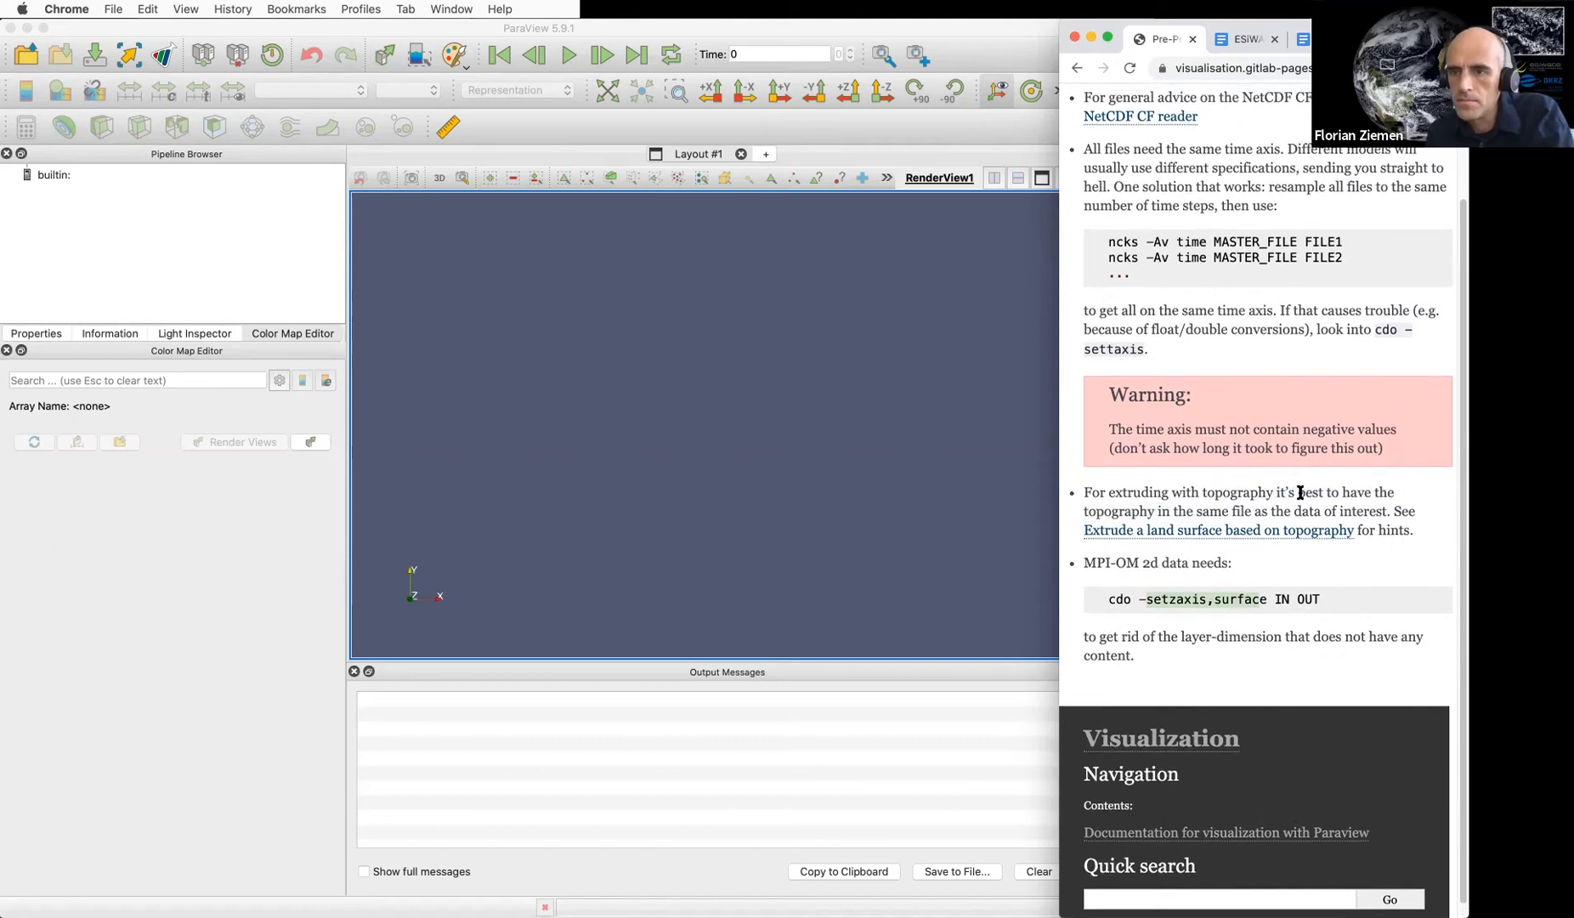
{"action": "scroll", "coordinate": [1300, 498], "scroll_direction": "up", "scroll_amount": 3}
{"action": "scroll", "coordinate": [1362, 455], "scroll_direction": "up", "scroll_amount": 3}
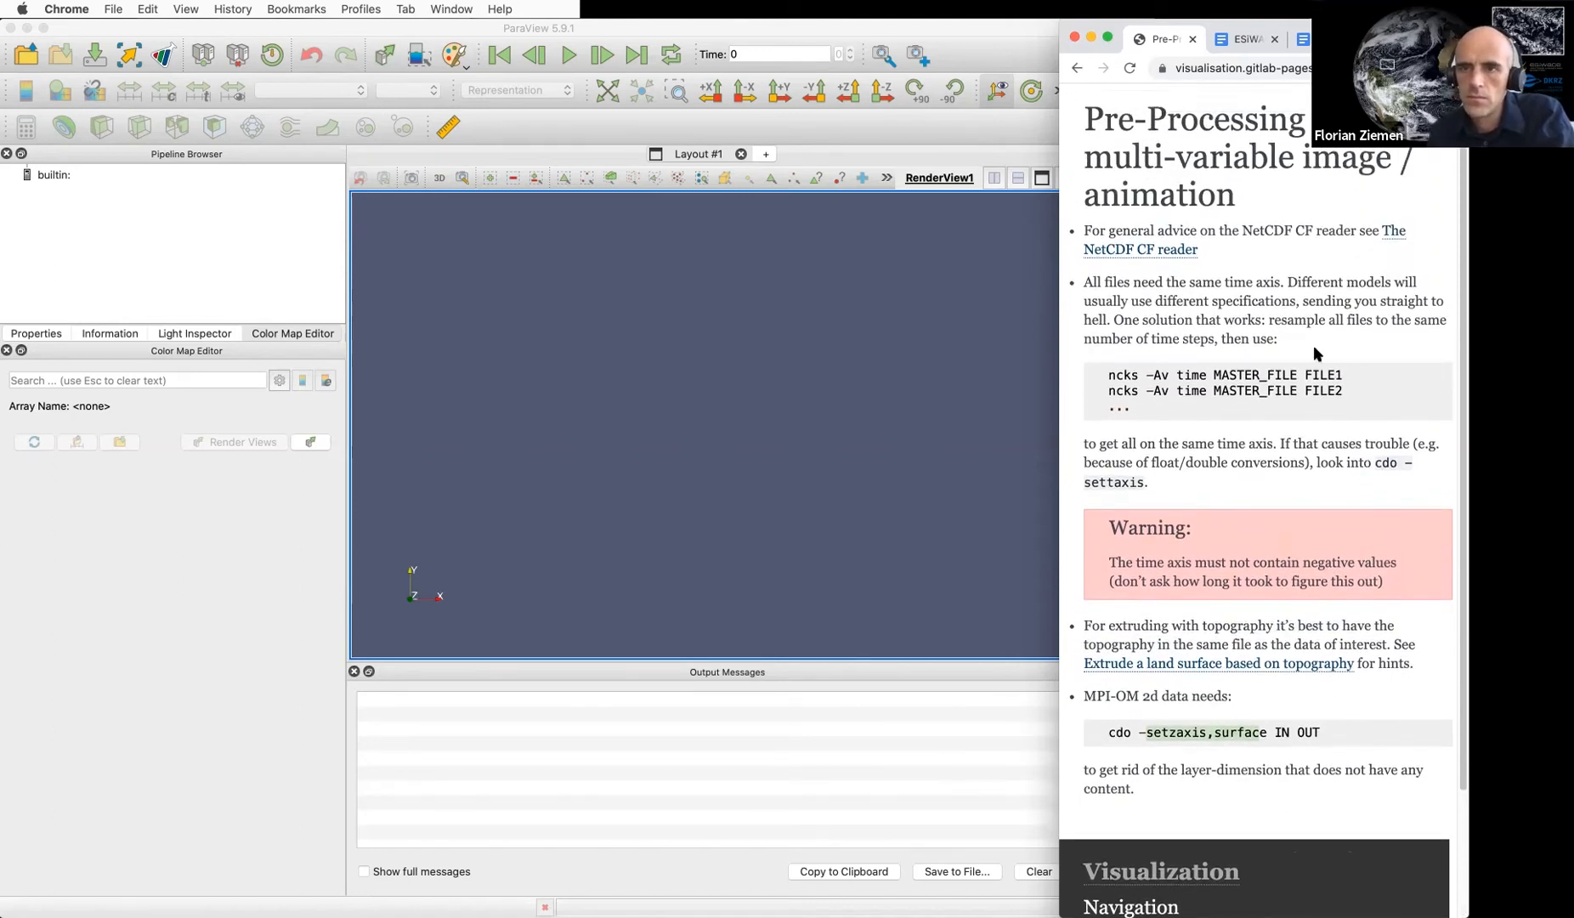
{"action": "left_click", "coordinate": [1076, 70]}
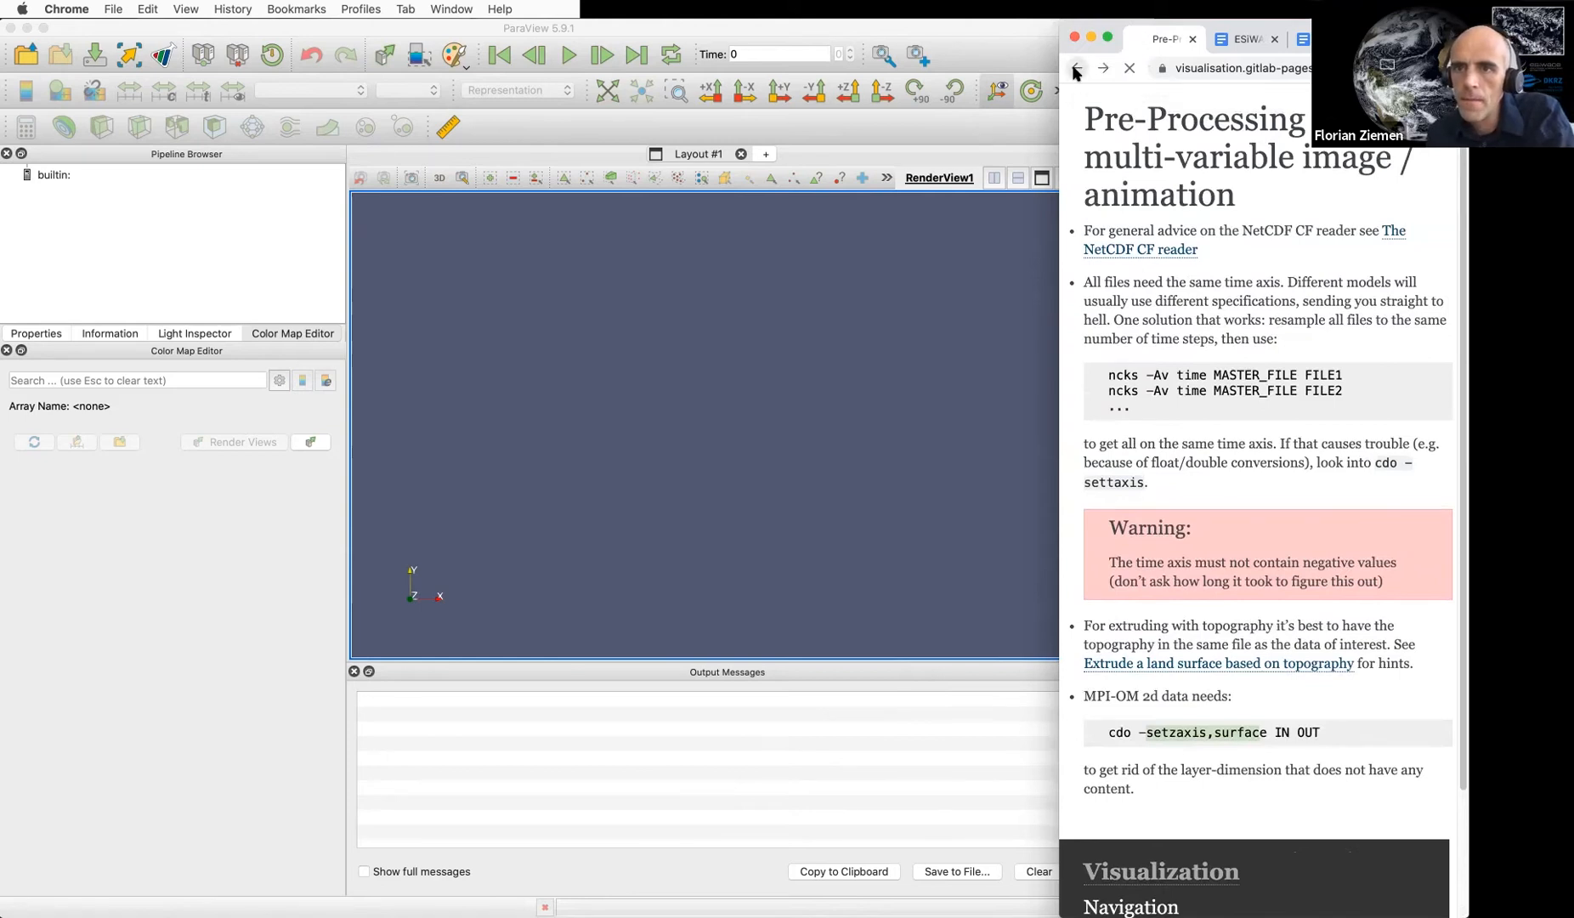
{"action": "left_click", "coordinate": [1139, 423]}
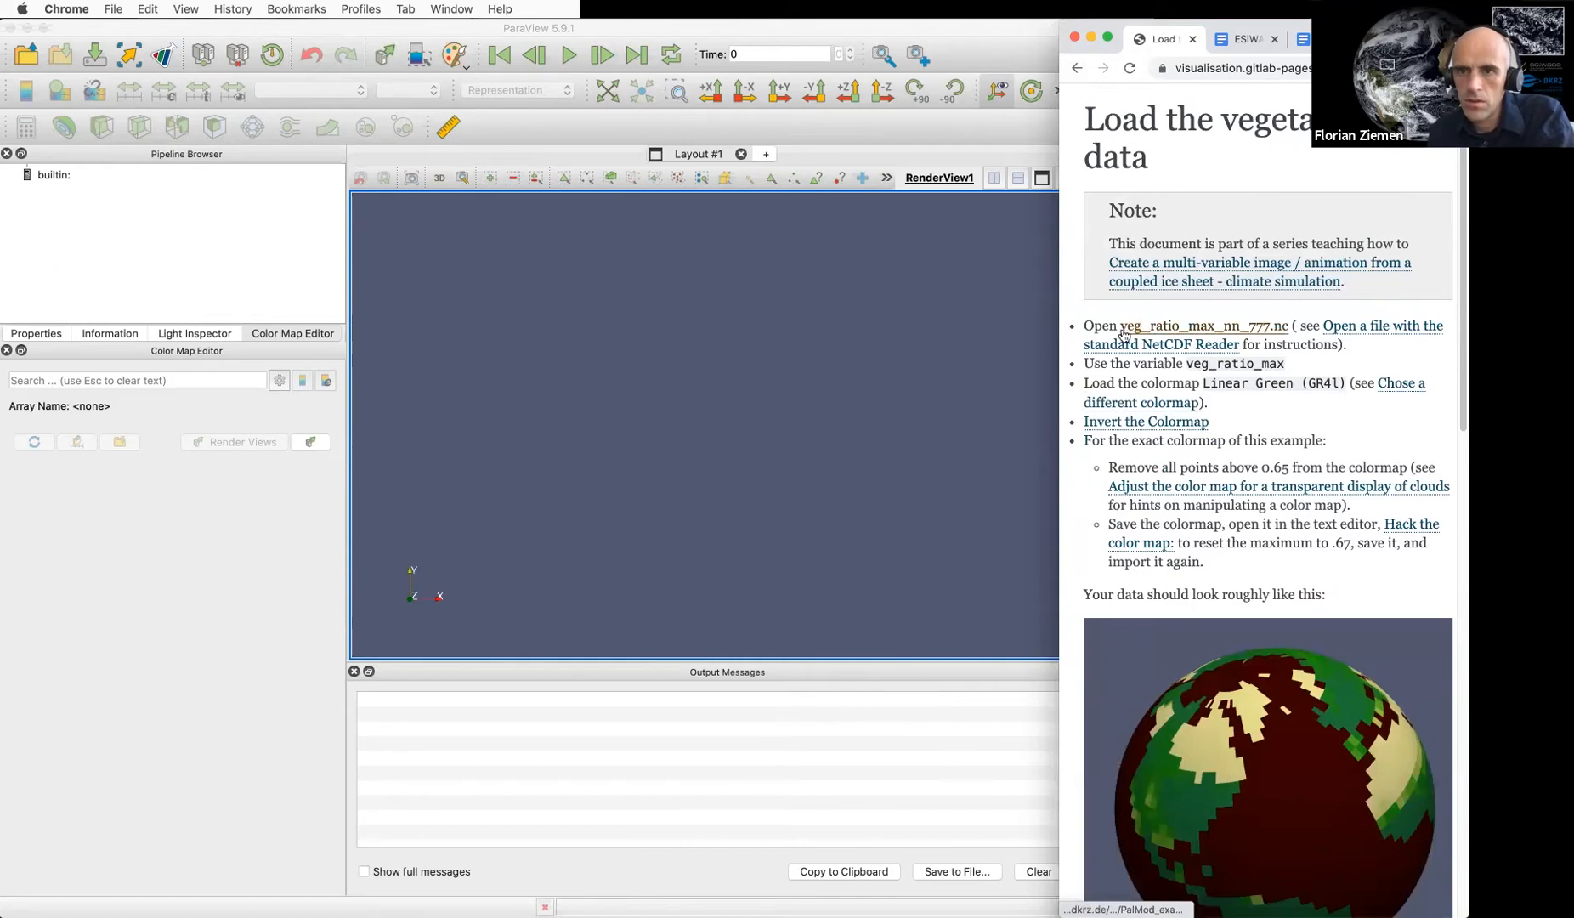
In ParaView, open veg_ratio_max_nn_777.nc from the Session2 folder with the NetCDF Reader
{"action": "left_click", "coordinate": [32, 53]}
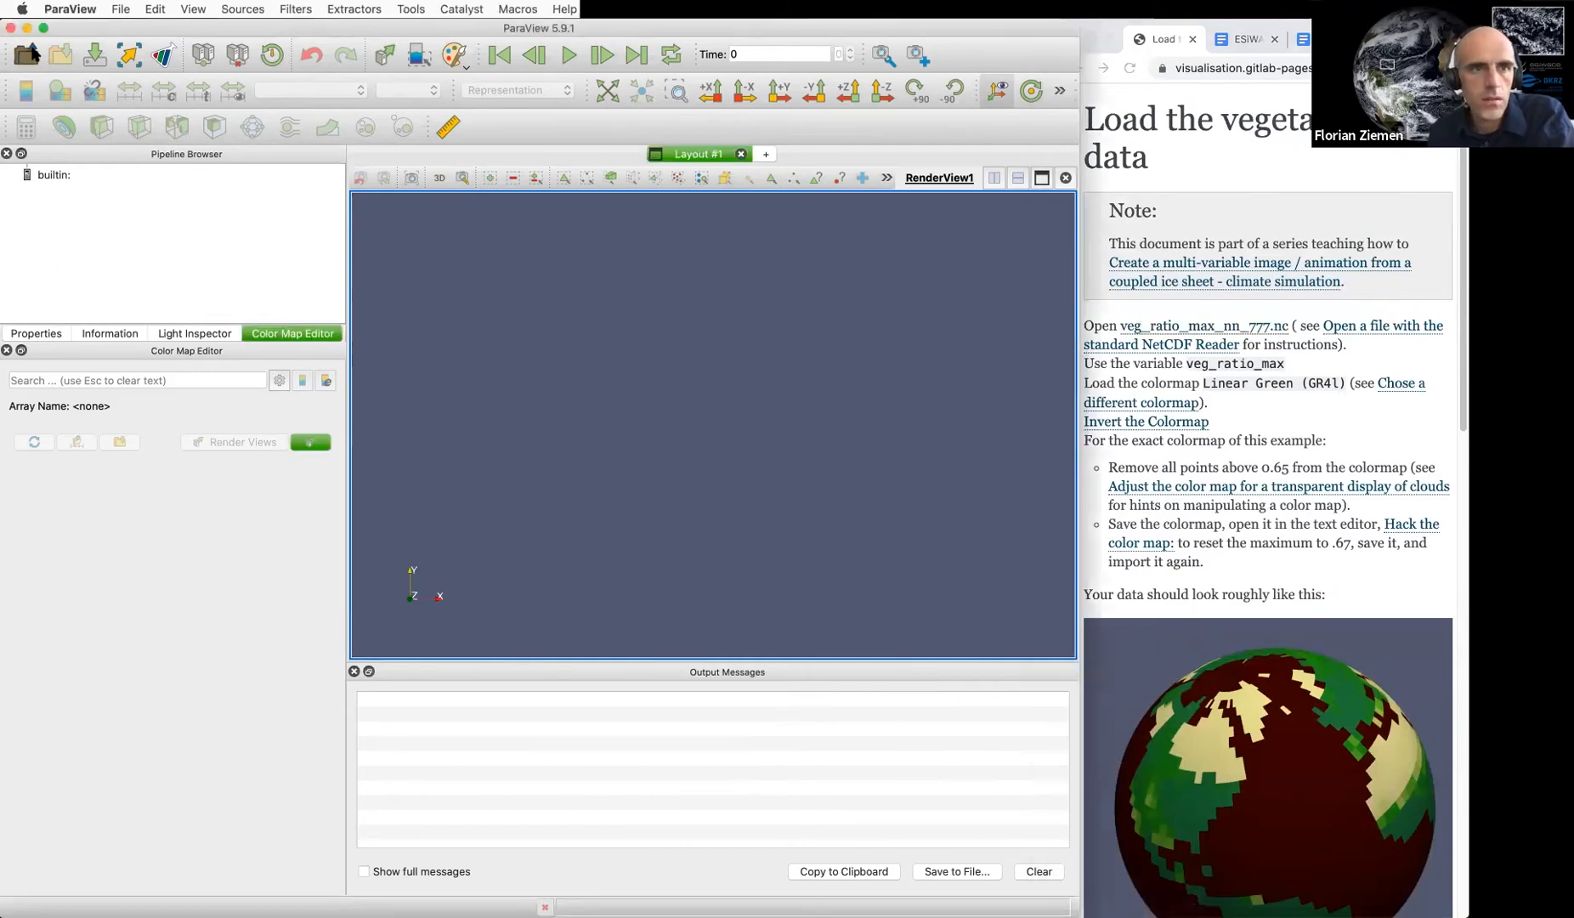
{"action": "left_click", "coordinate": [68, 475]}
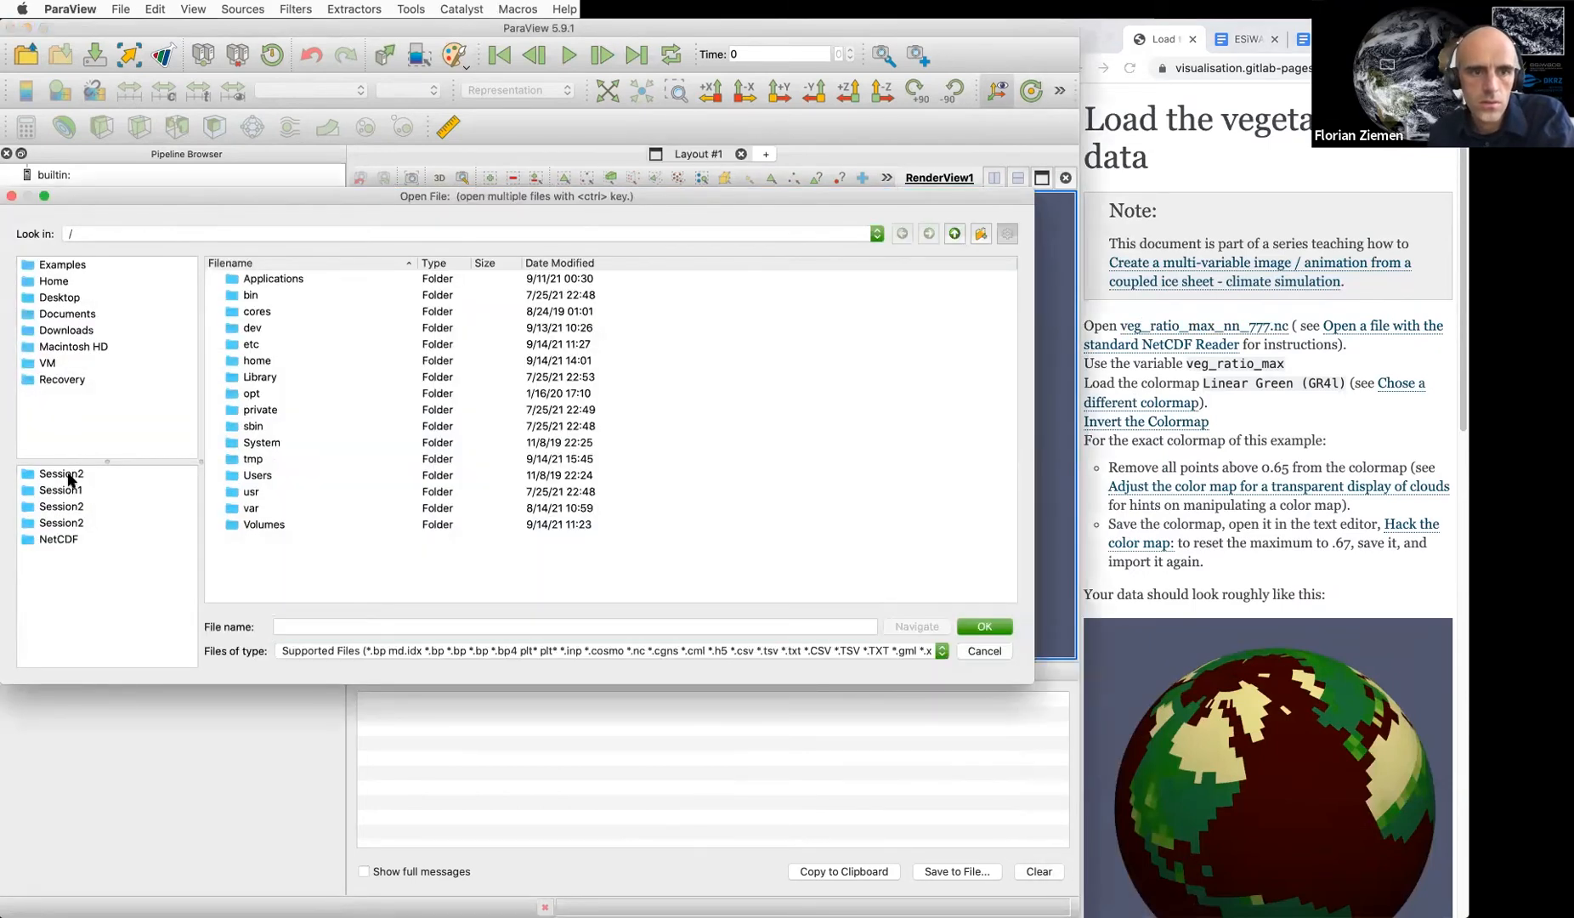
{"action": "double_click", "coordinate": [274, 425]}
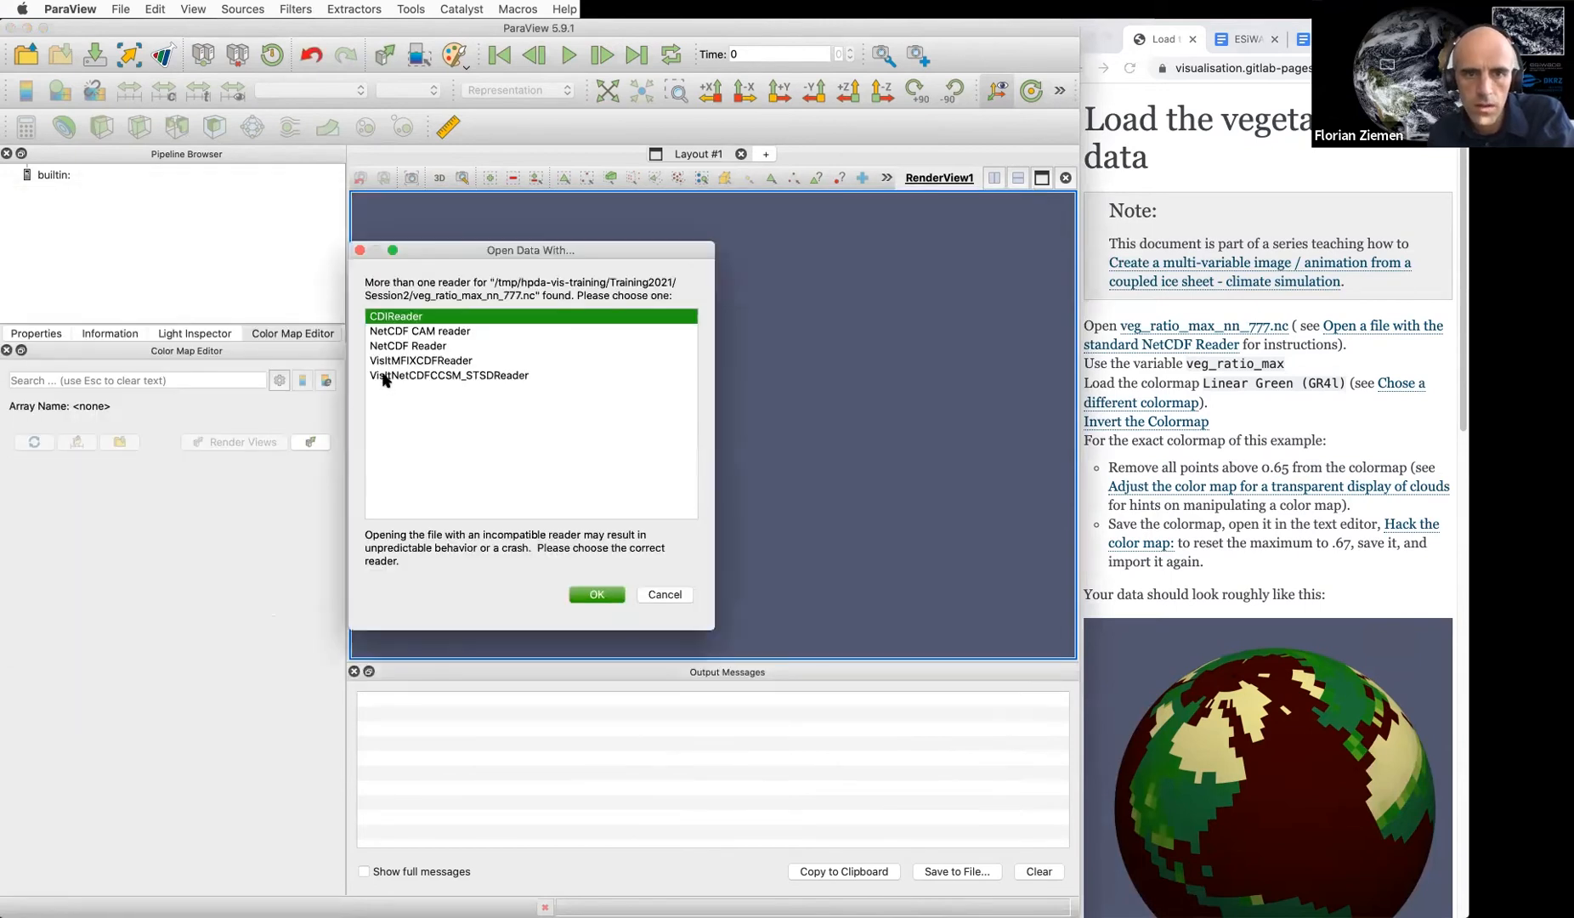
{"action": "left_click", "coordinate": [418, 348]}
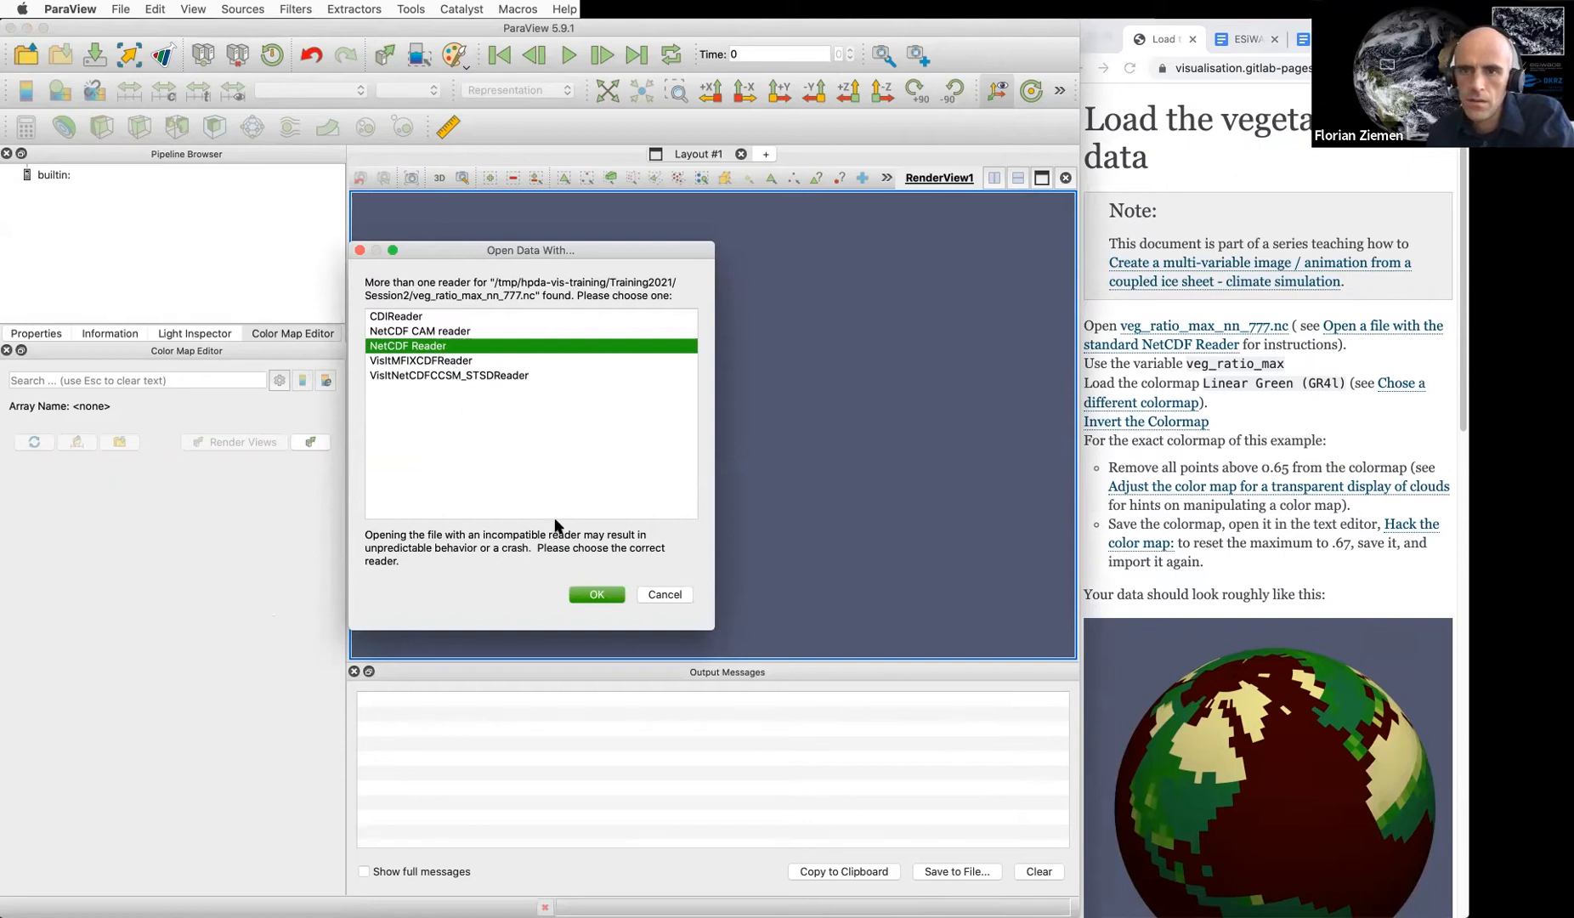
{"action": "left_click", "coordinate": [597, 594]}
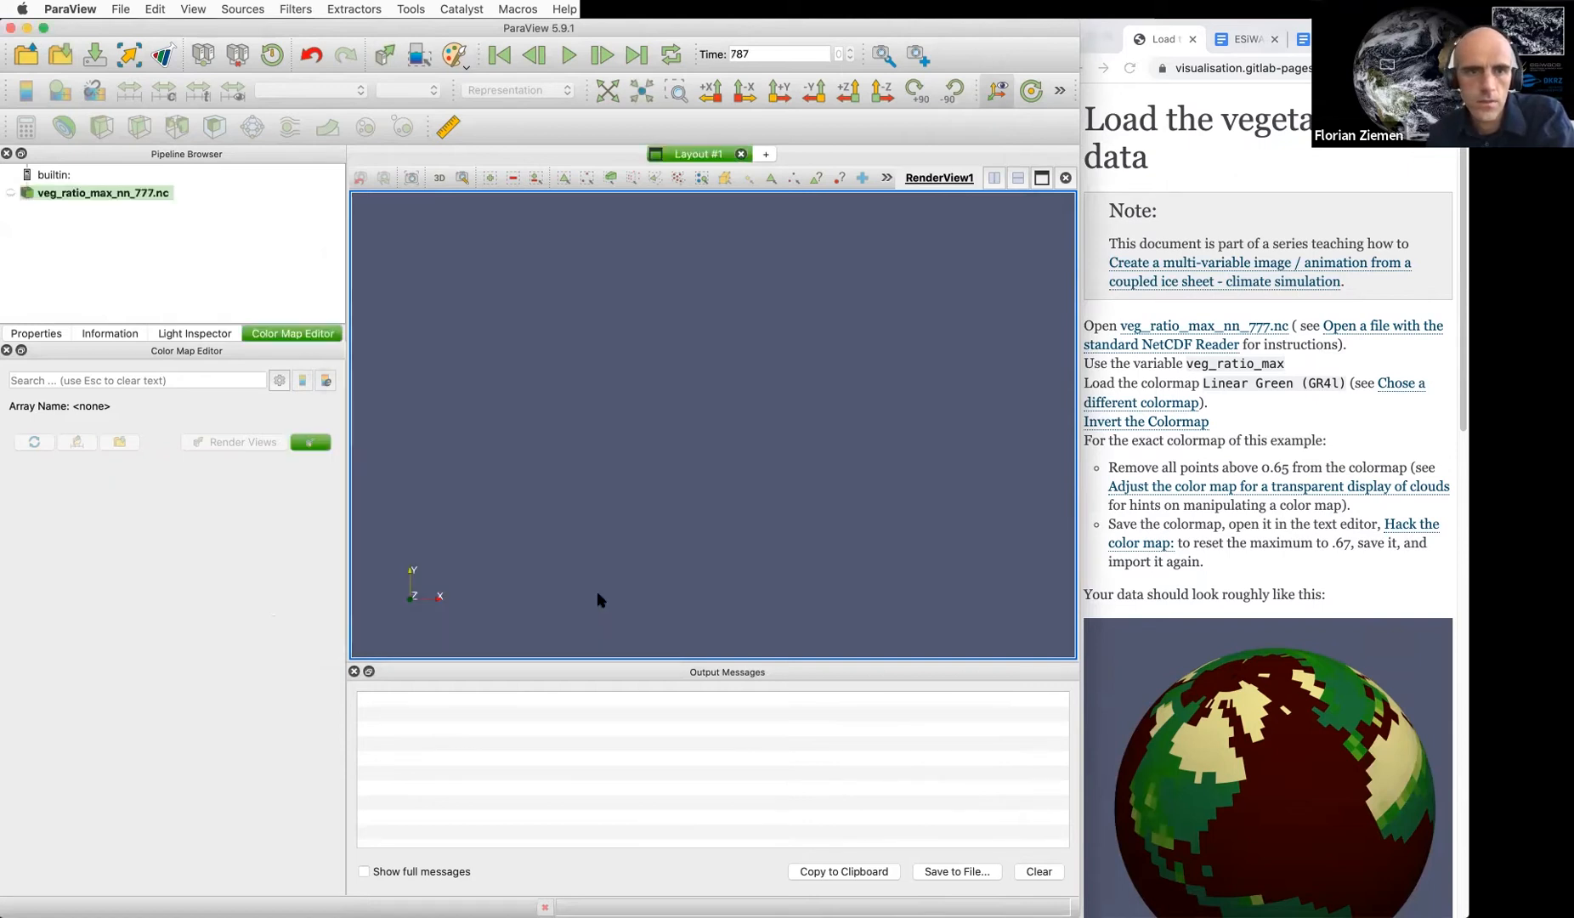
Clear the property search filter, load the vegetation dataset into the view and color the globe by veg_ratio_max
{"action": "left_click", "coordinate": [25, 337]}
{"action": "left_click", "coordinate": [49, 417]}
{"action": "type", "text": "trans"}
{"action": "key", "text": "Escape"}
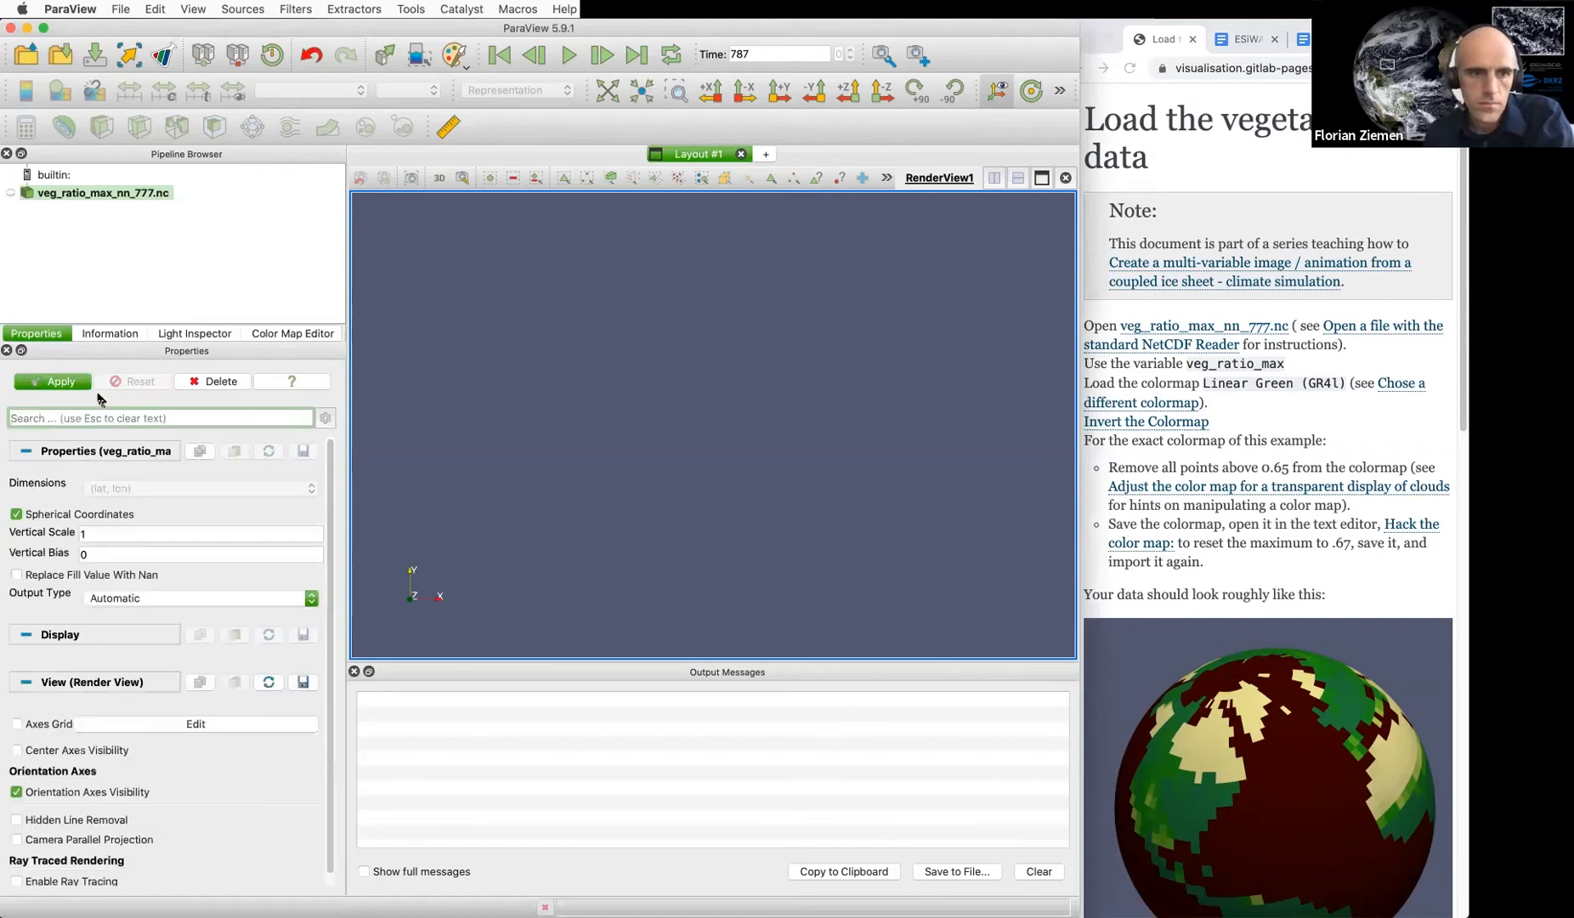
{"action": "left_click", "coordinate": [21, 384]}
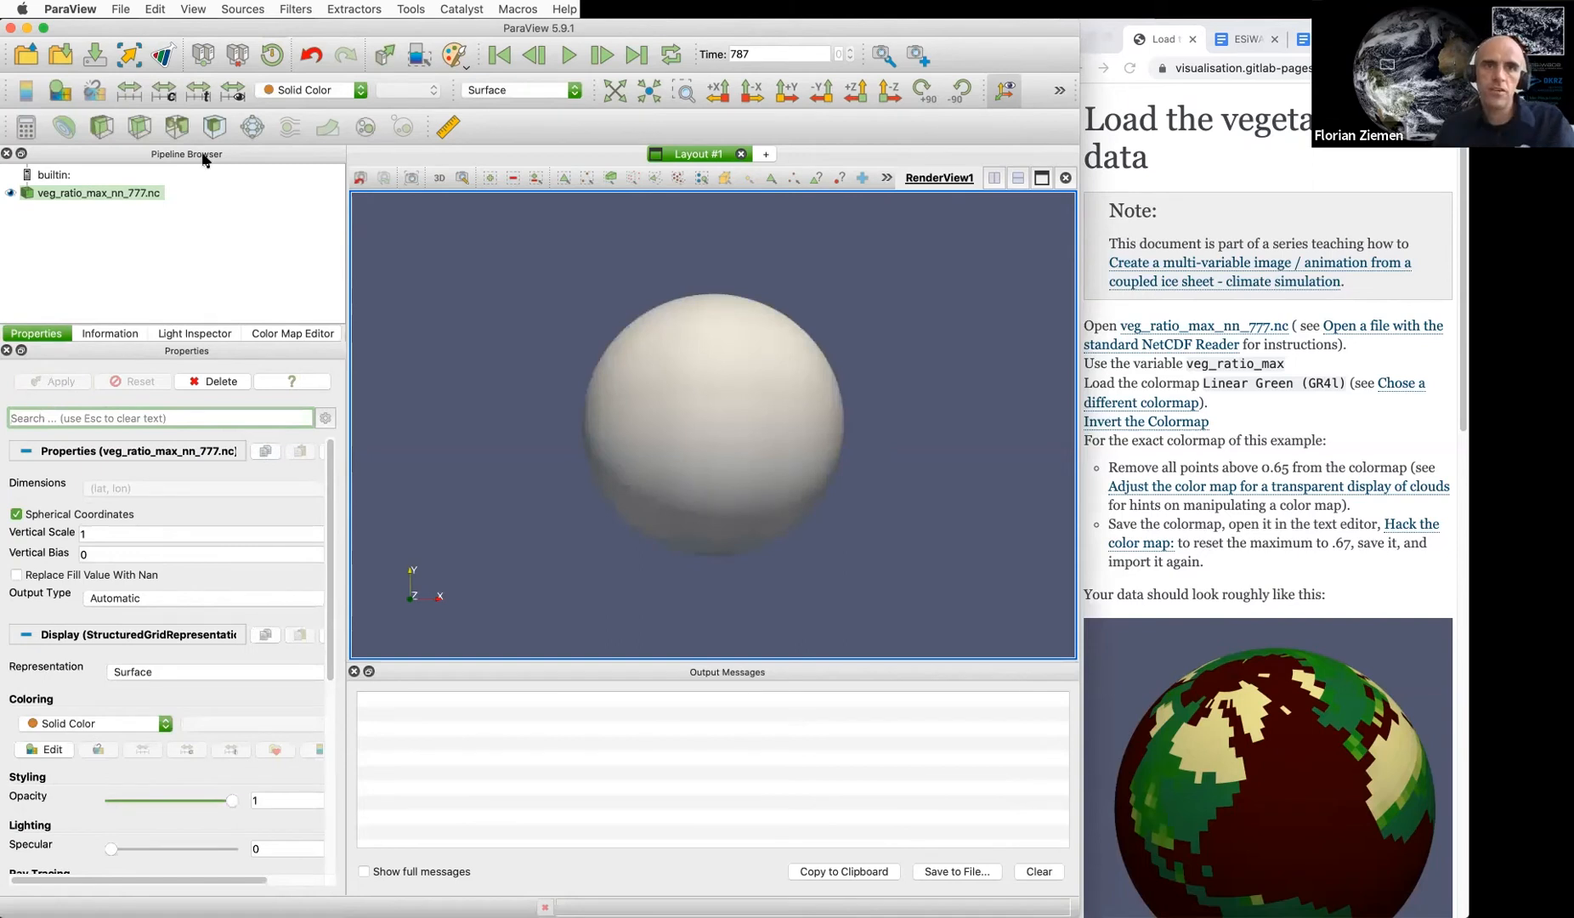
{"action": "left_click", "coordinate": [283, 91]}
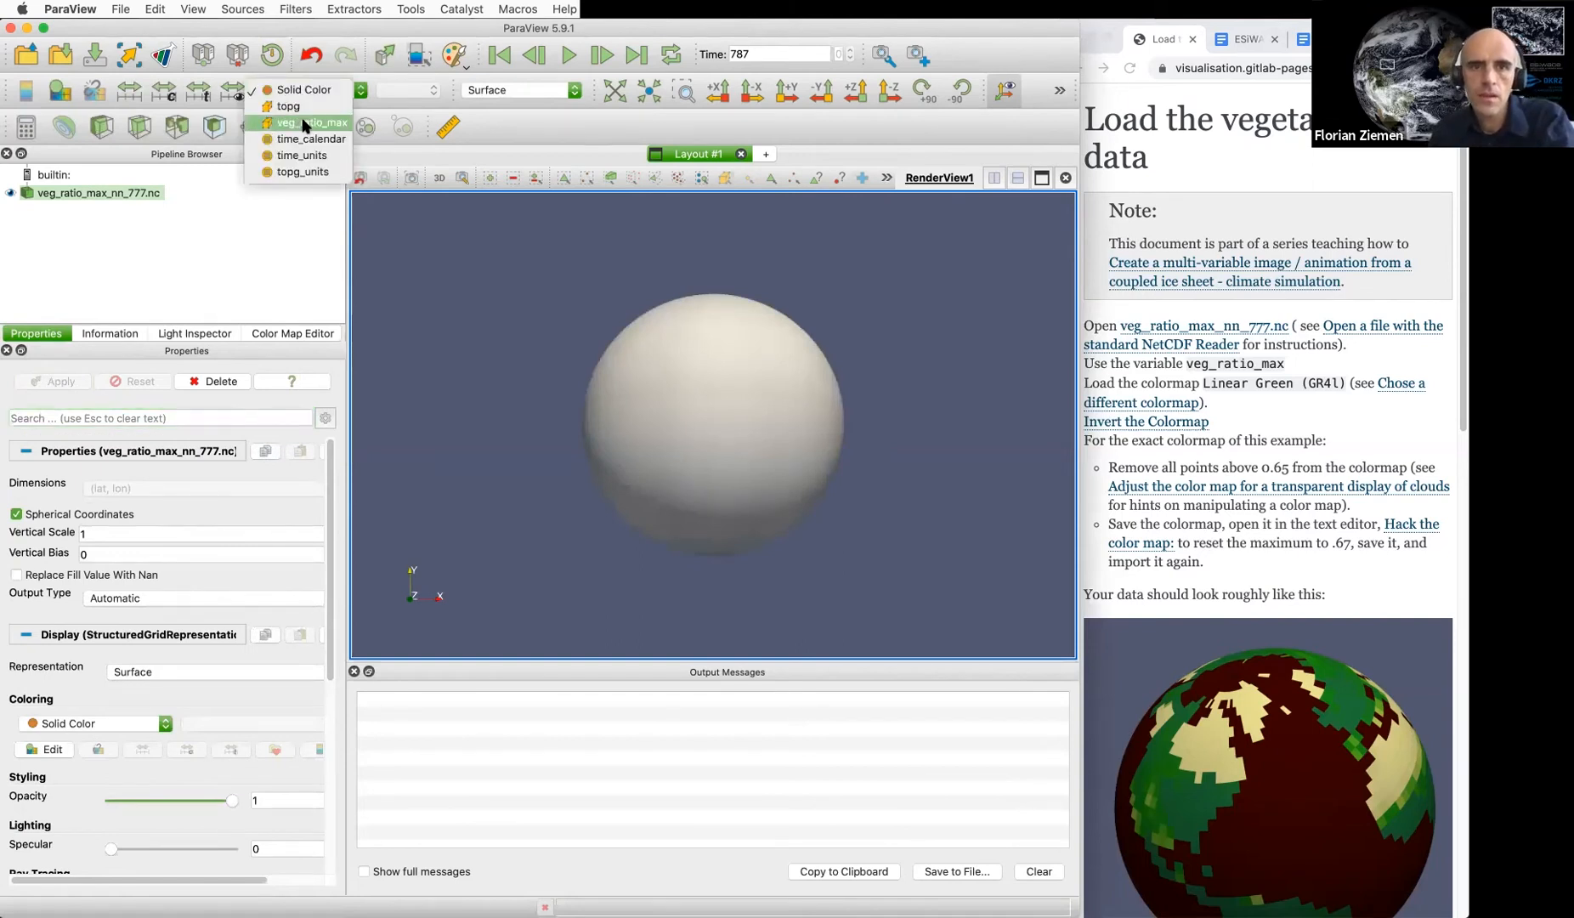
{"action": "left_click", "coordinate": [303, 121]}
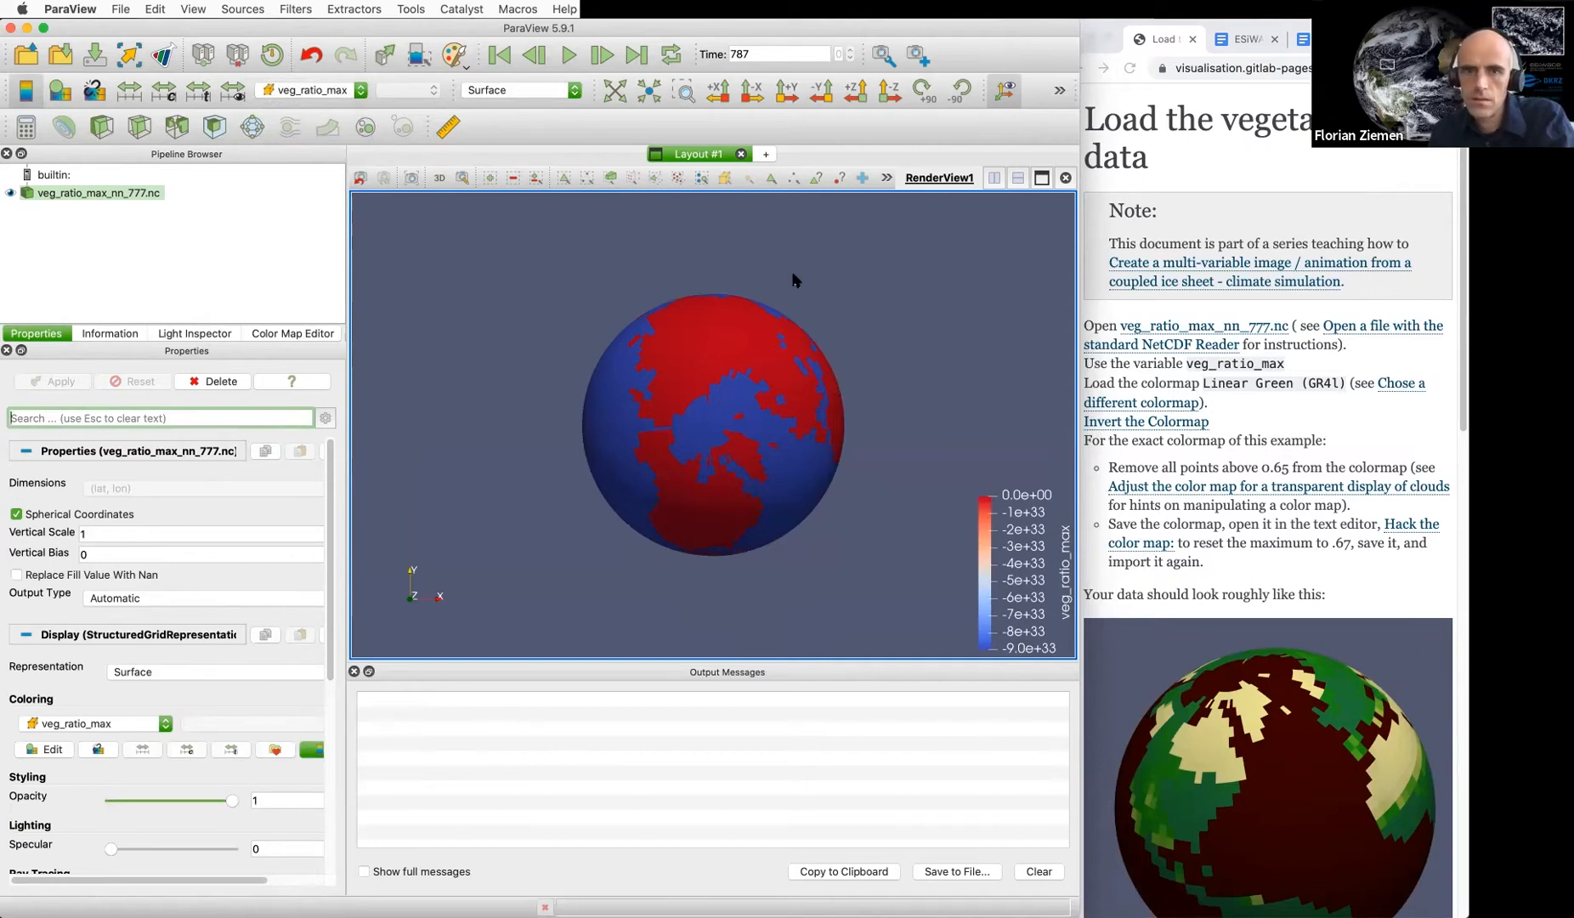
Apply the Linear Green (Gr4L) preset to the veg_ratio_max color map and invert its transfer functions
{"action": "left_click", "coordinate": [56, 96]}
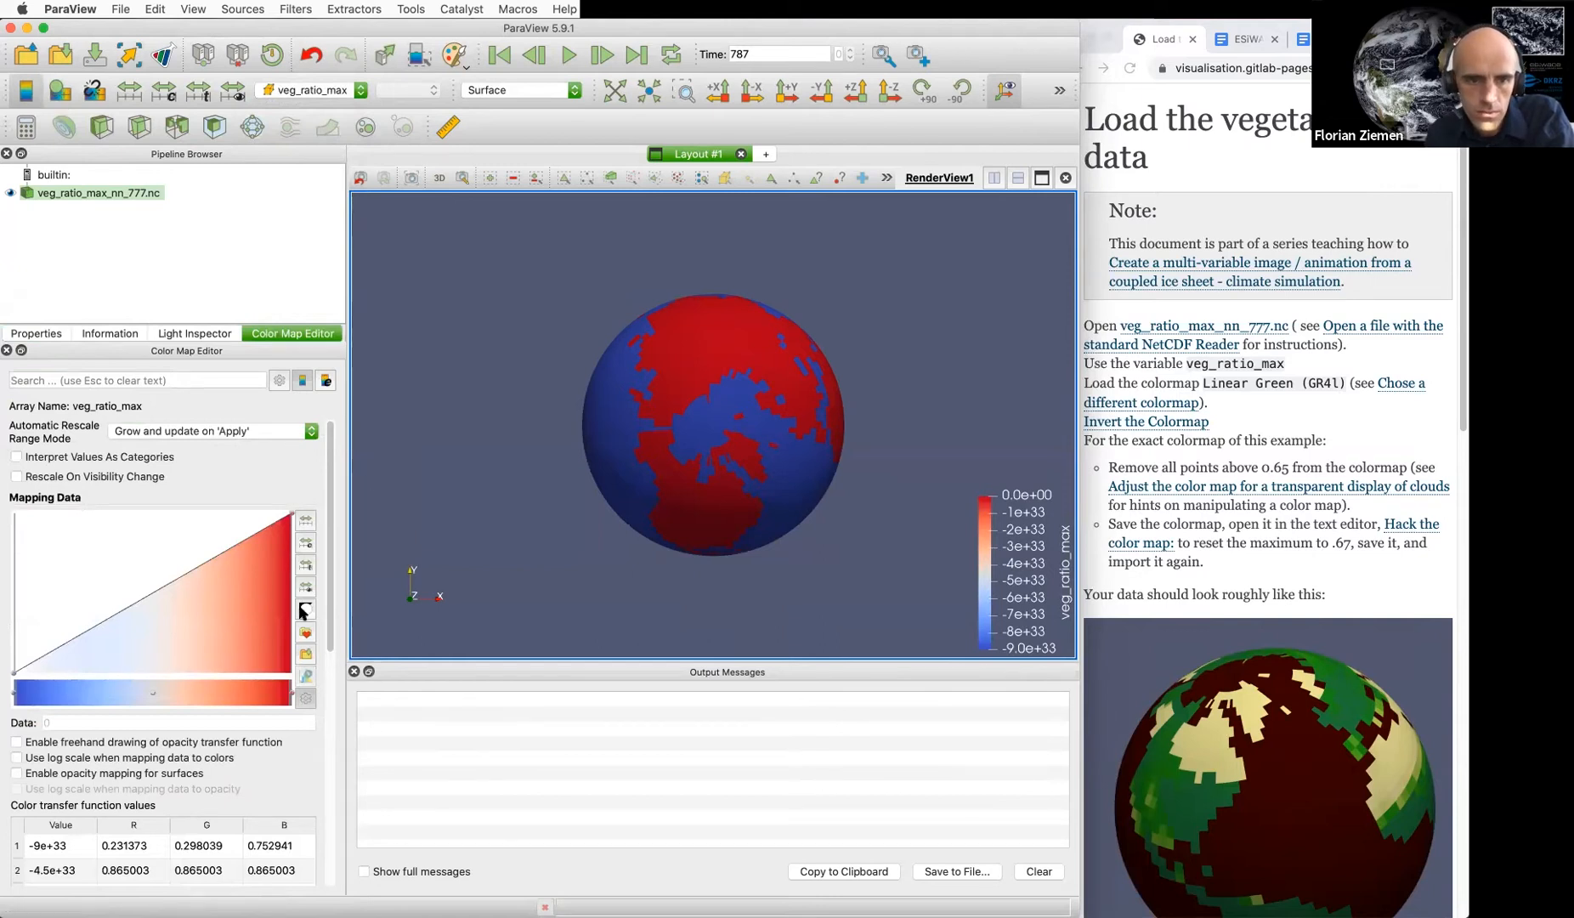
{"action": "left_click", "coordinate": [304, 632]}
{"action": "left_click", "coordinate": [235, 265]}
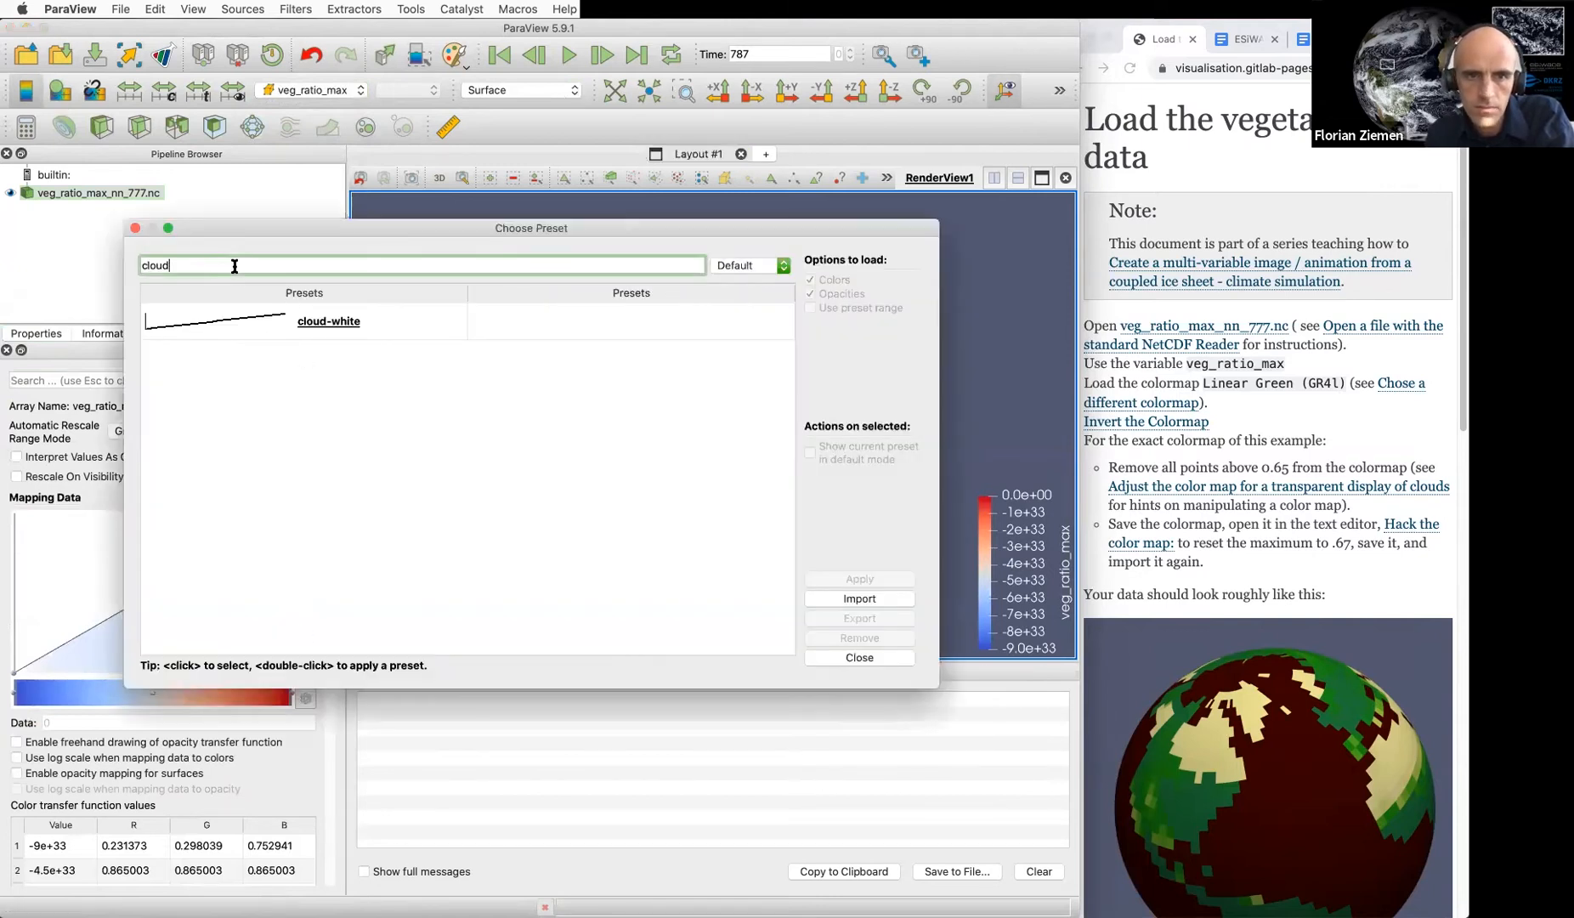
{"action": "type", "text": "gr4"}
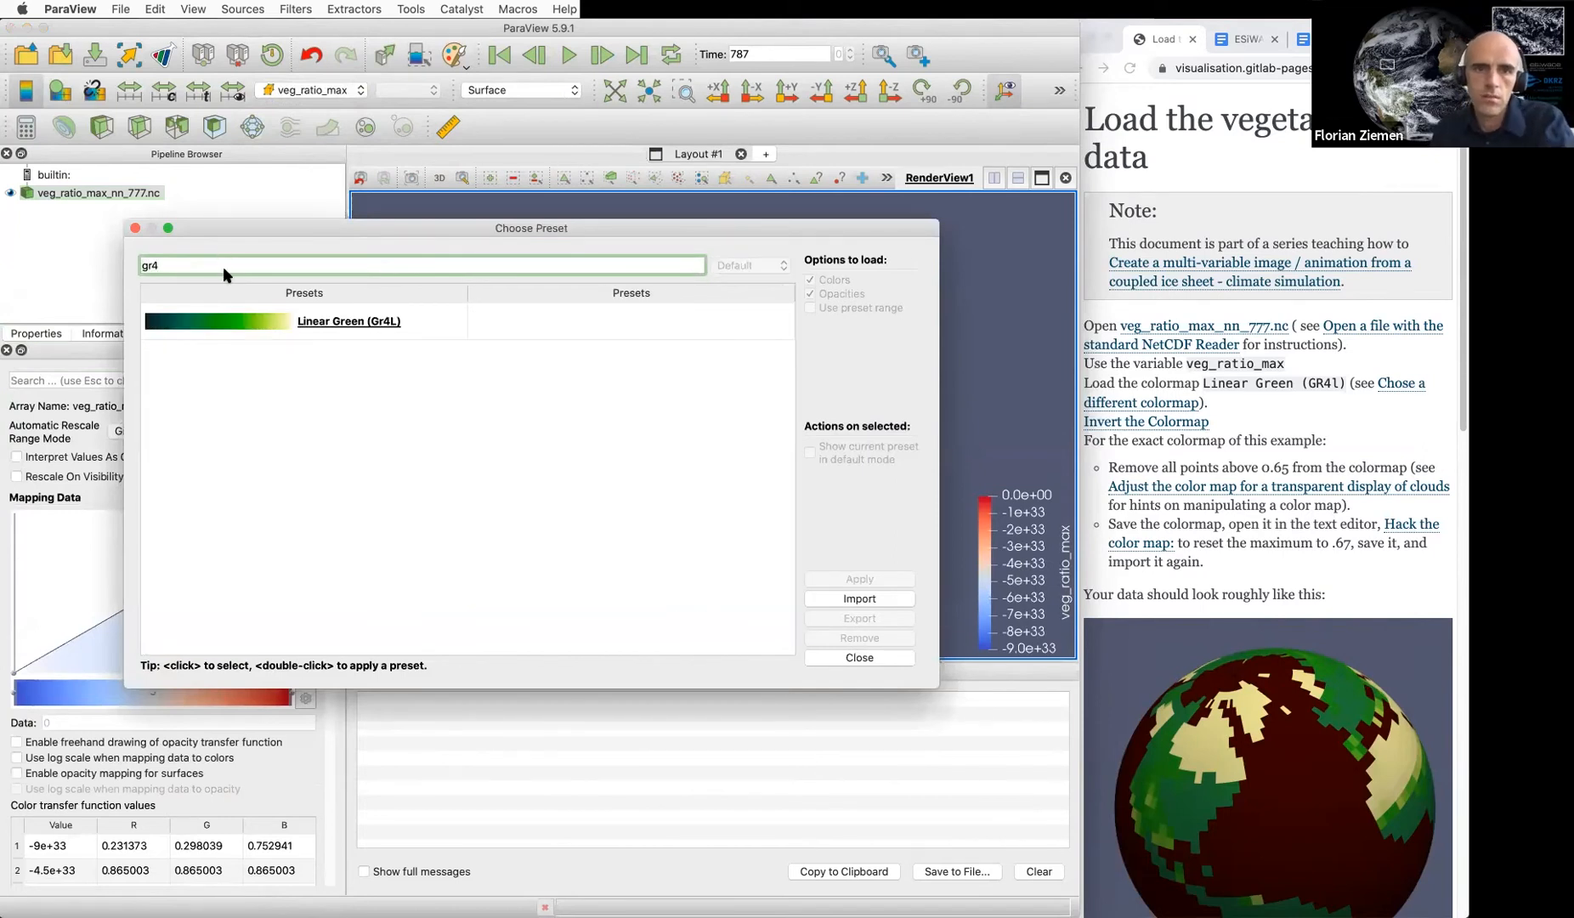
{"action": "left_click", "coordinate": [337, 323]}
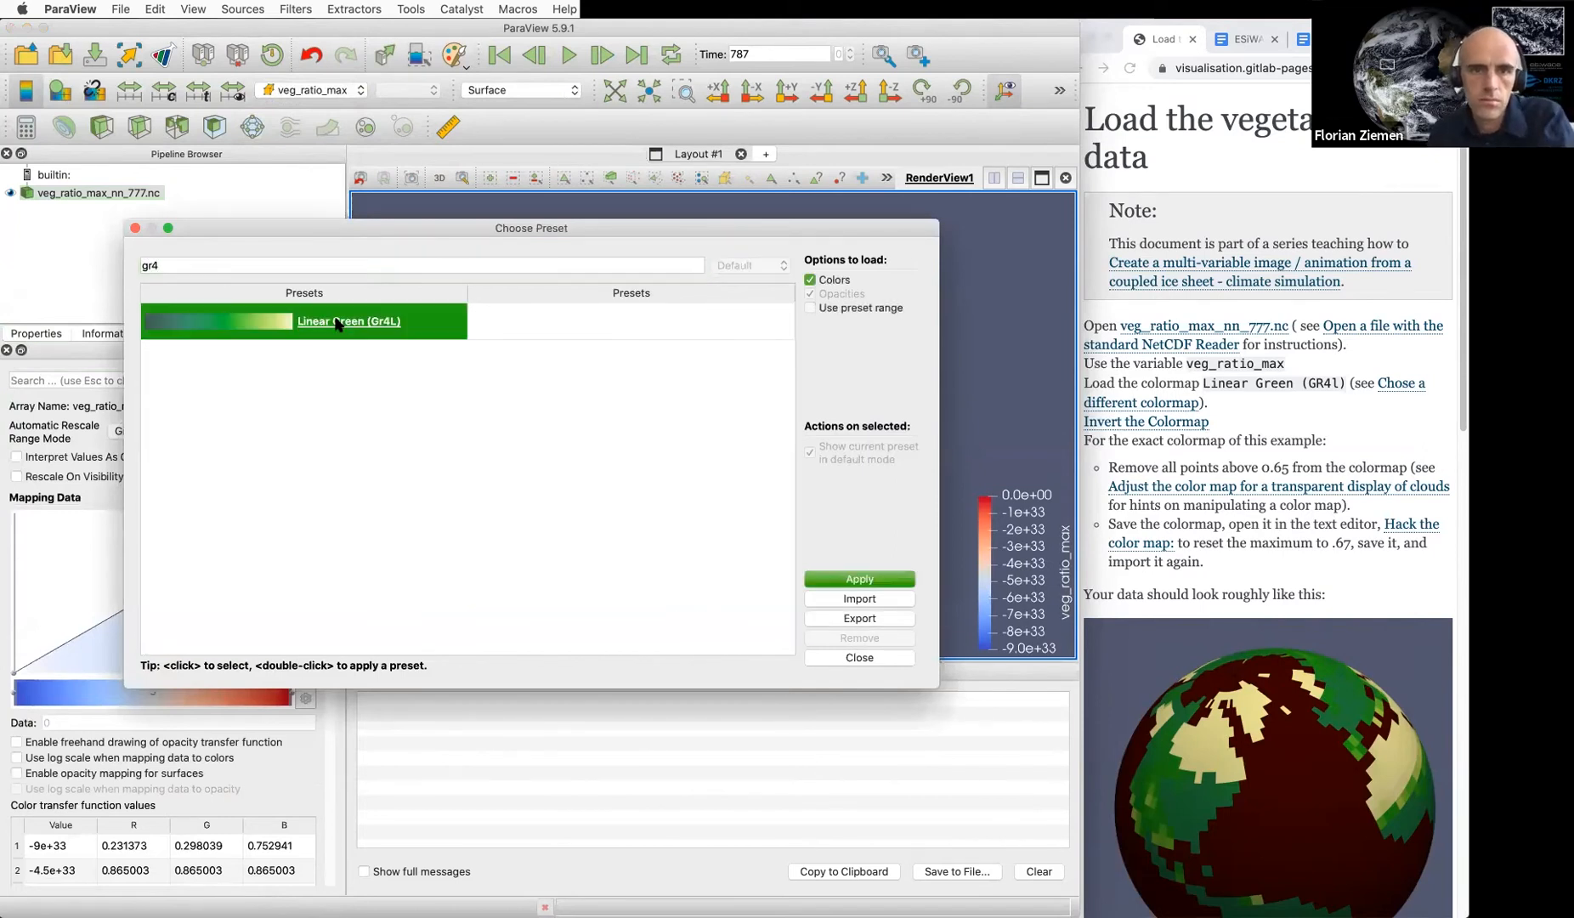
{"action": "left_click", "coordinate": [850, 579]}
{"action": "left_click", "coordinate": [857, 657]}
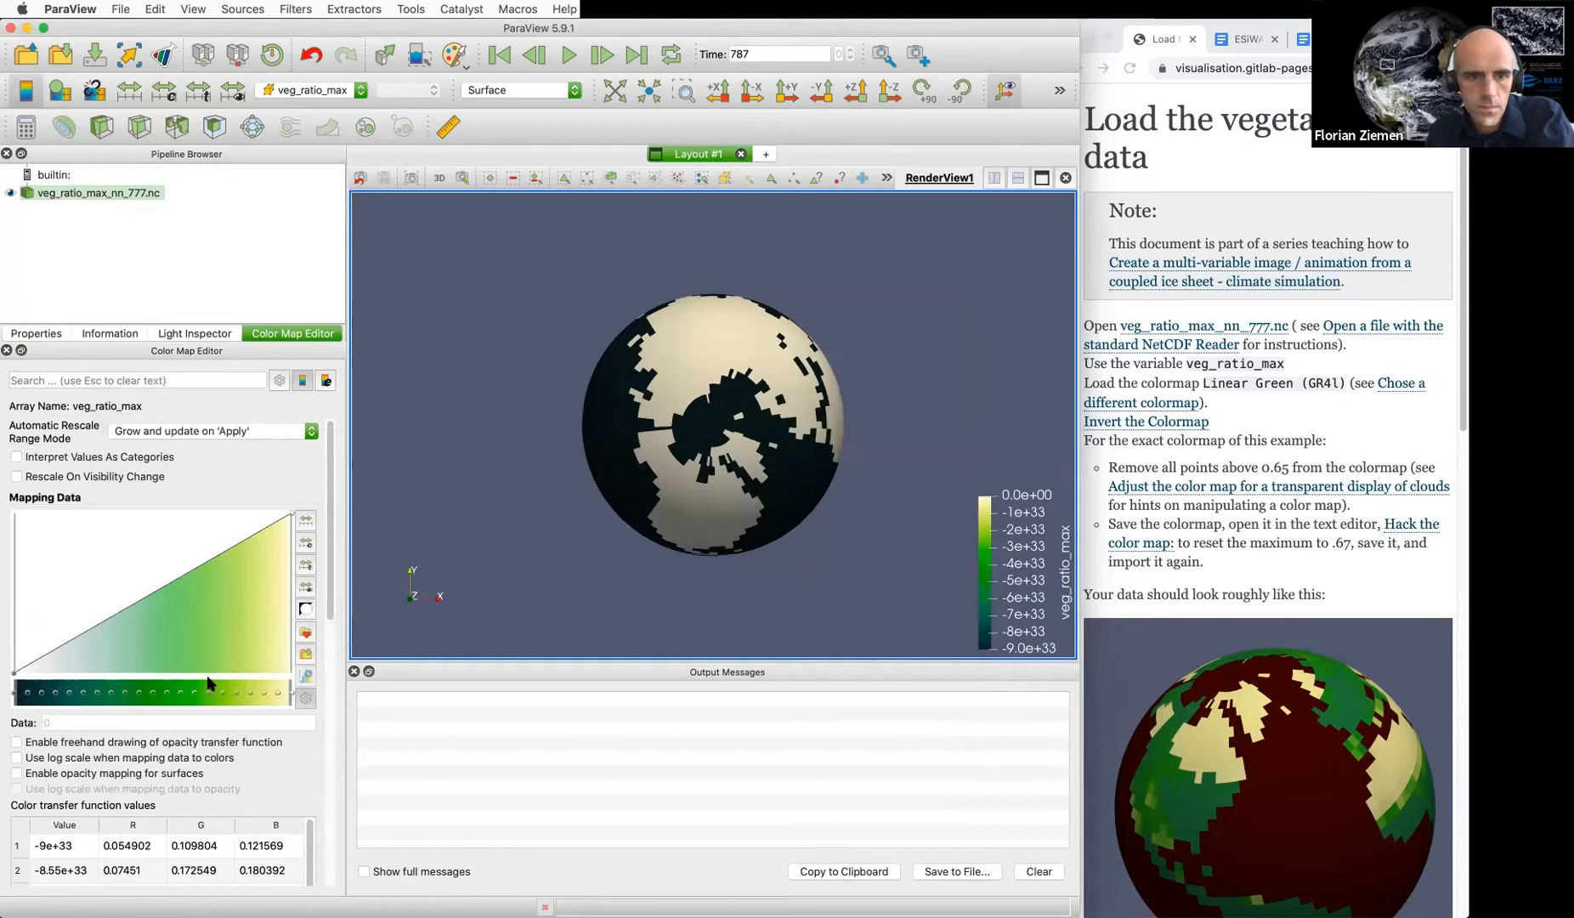
{"action": "left_click", "coordinate": [305, 610]}
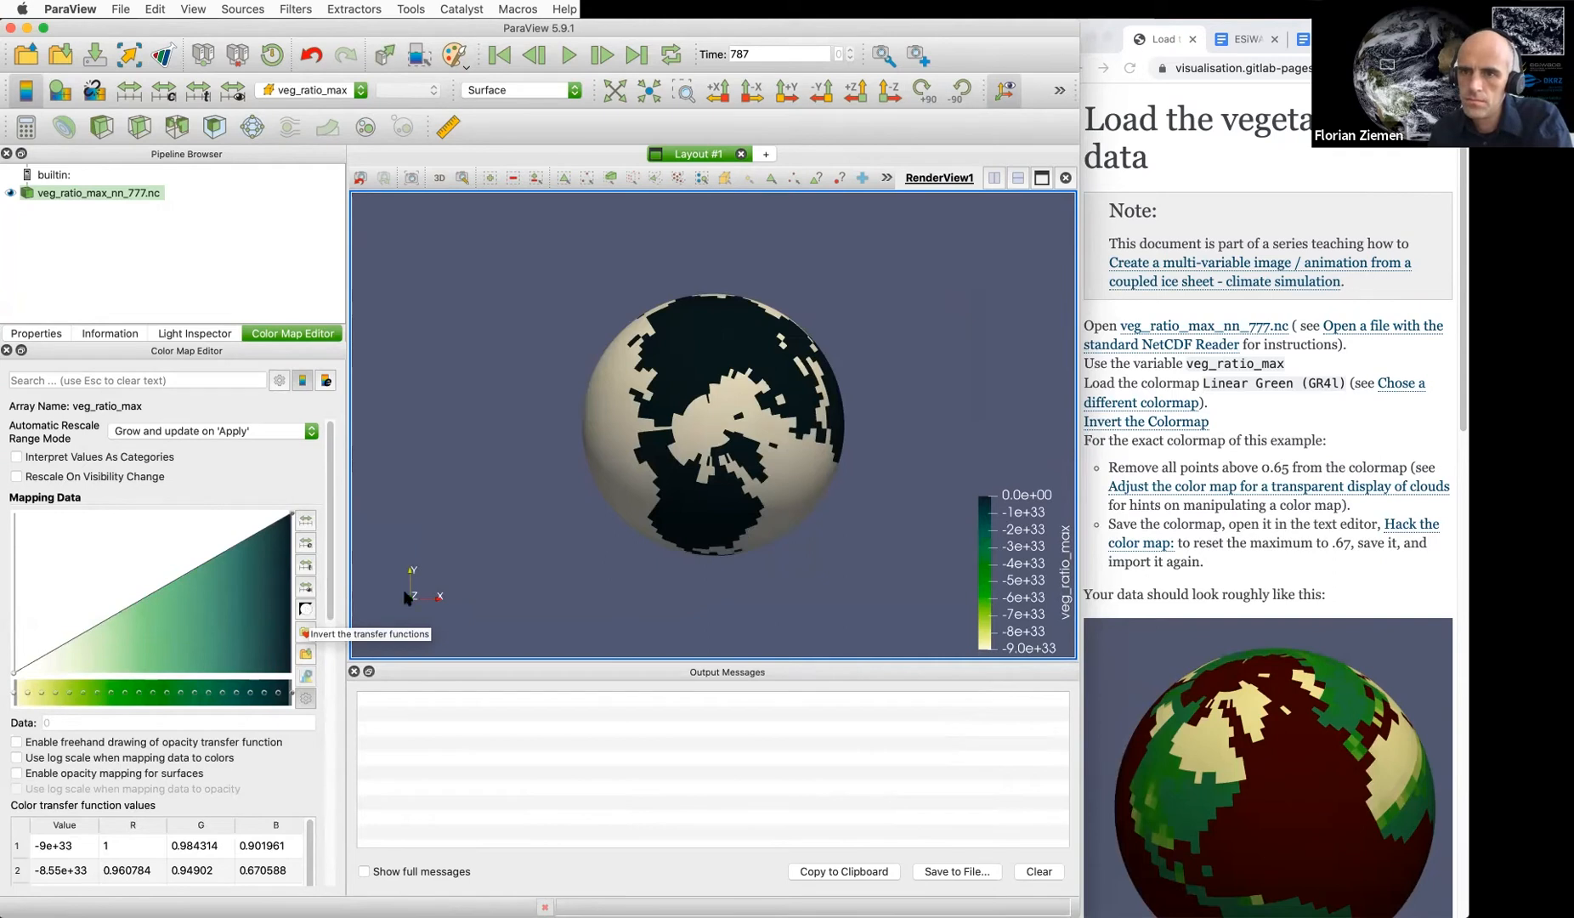
Compare the globe with the guide's reference image and open the guide's Invert the Colormap page in Chrome
{"action": "scroll", "coordinate": [1226, 555], "scroll_direction": "down", "scroll_amount": 1}
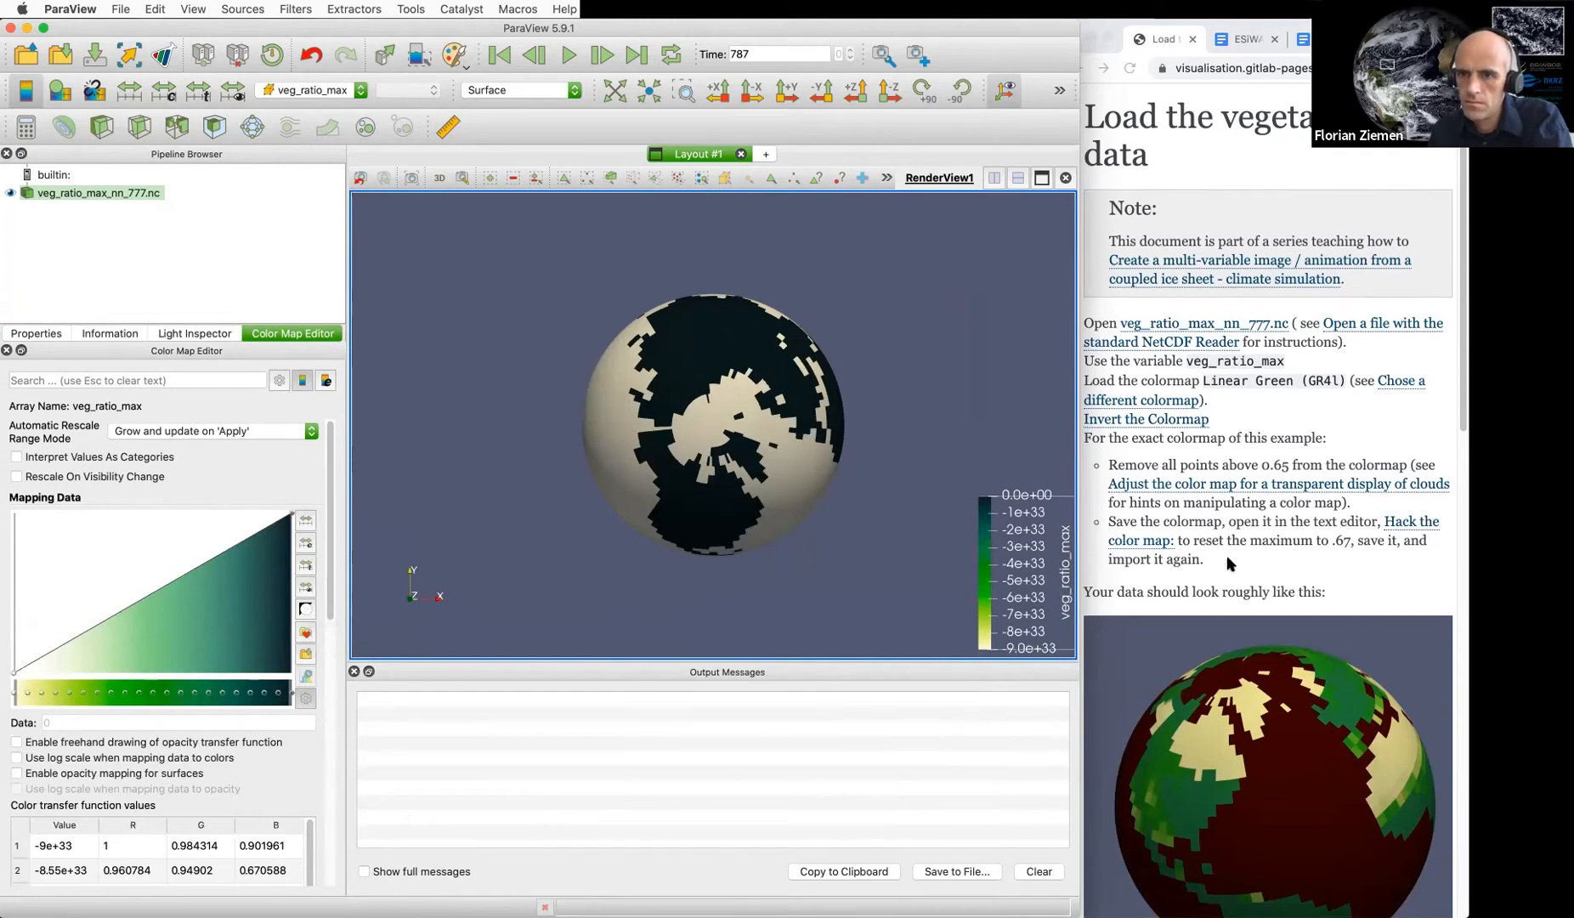
{"action": "scroll", "coordinate": [1227, 555], "scroll_direction": "down", "scroll_amount": 3}
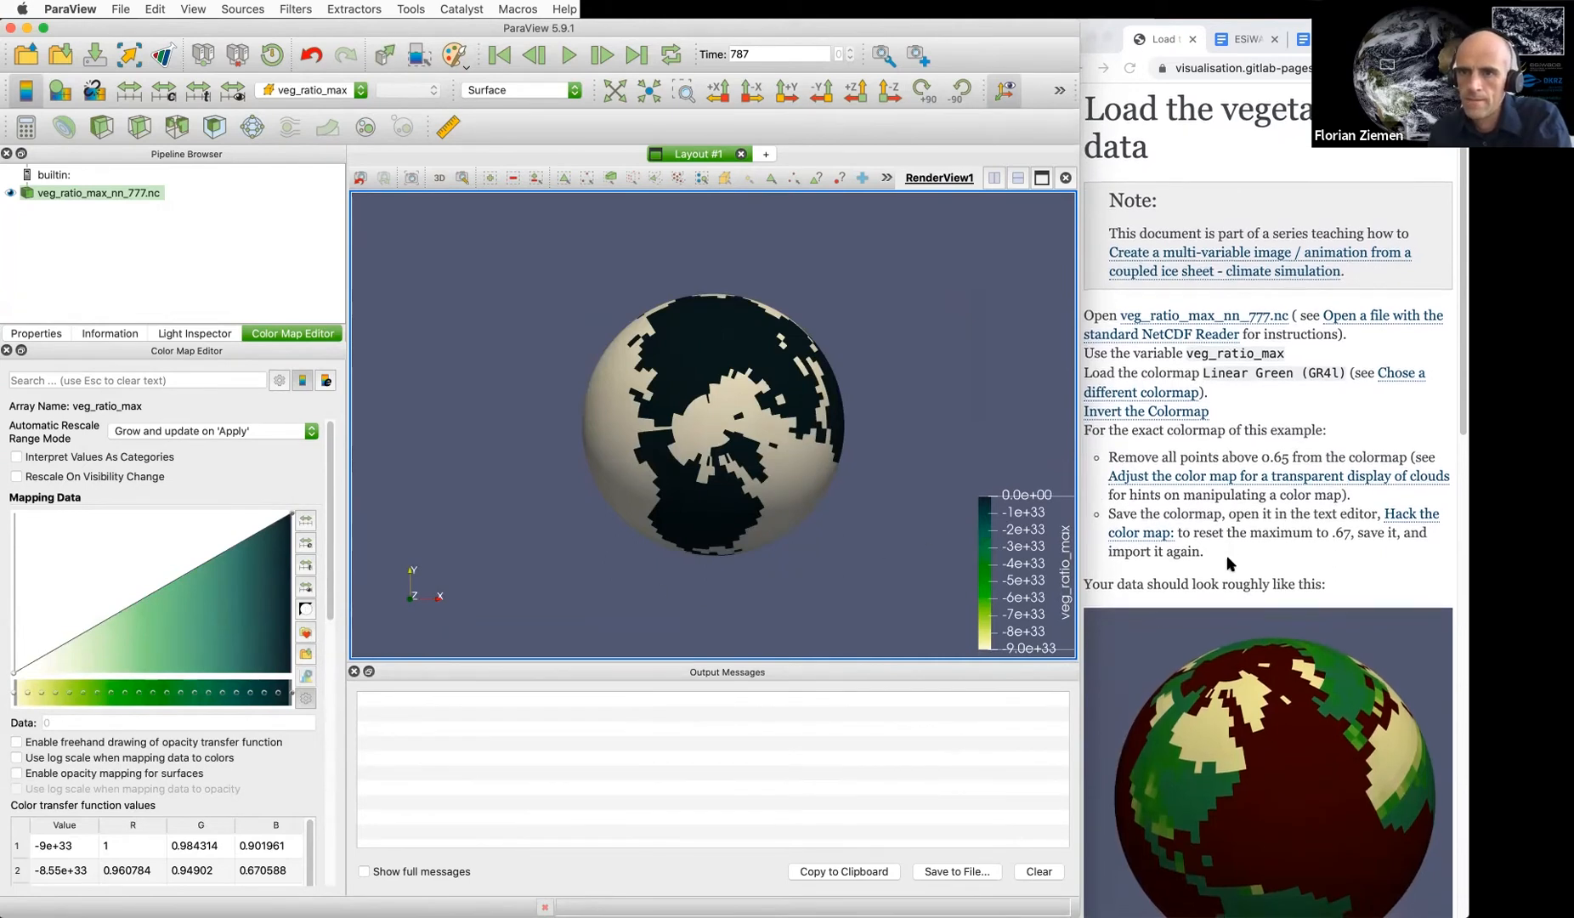
{"action": "scroll", "coordinate": [1230, 558], "scroll_direction": "down", "scroll_amount": 3}
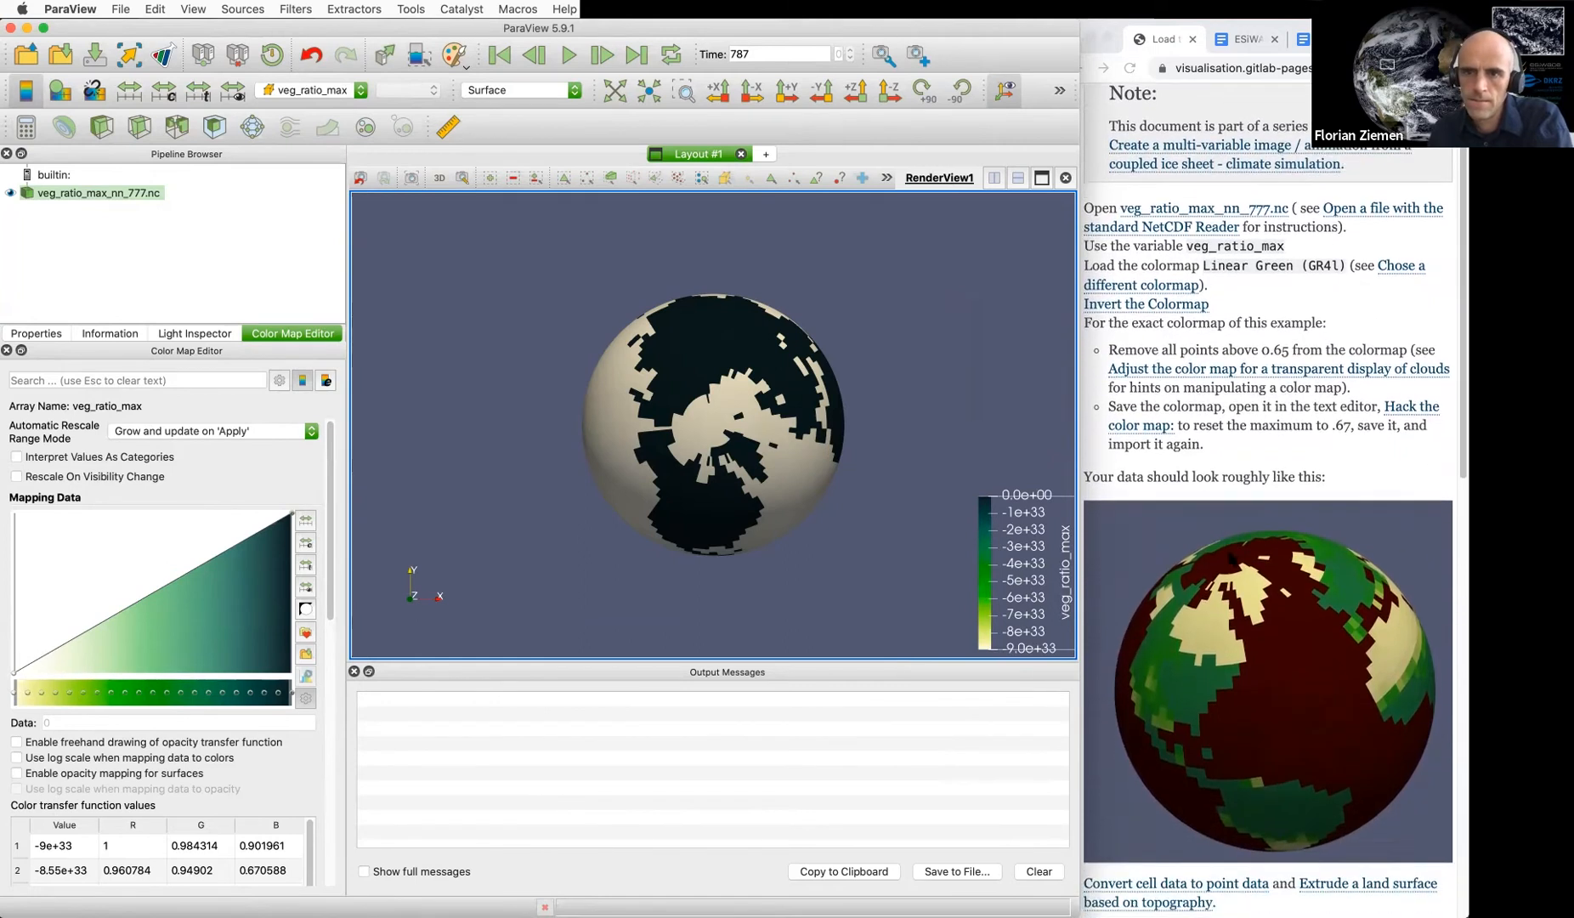
{"action": "left_click", "coordinate": [1149, 288]}
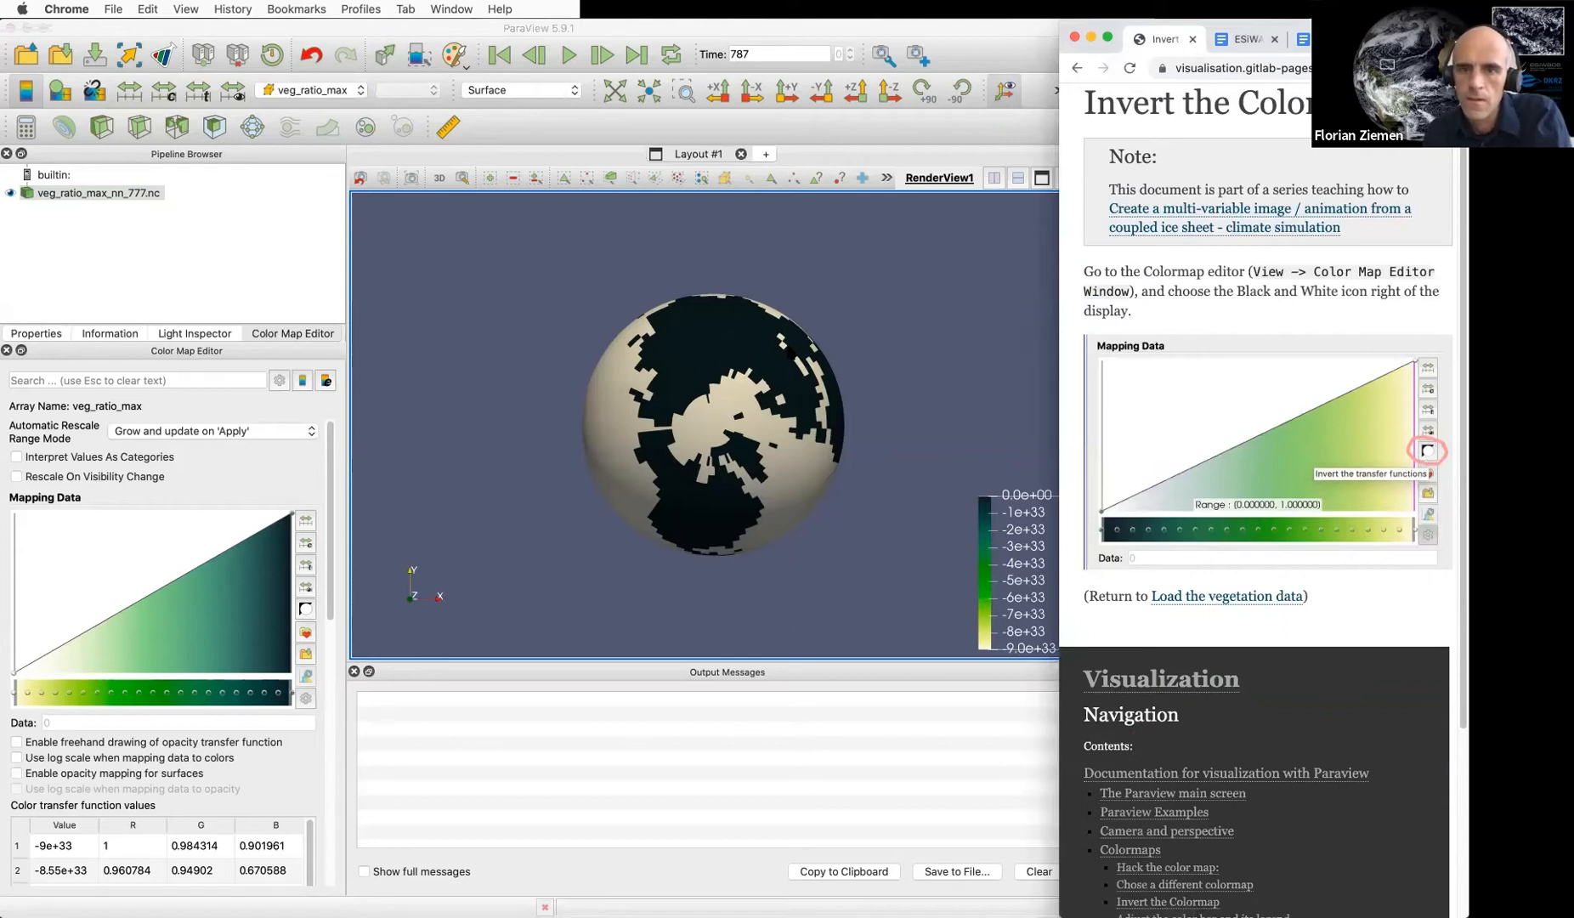
Turn the globe in ParaView, enable Replace Fill Value With Nan for the vegetation dataset and apply the change
{"action": "left_click_drag", "start_coordinate": [723, 535], "coordinate": [699, 461]}
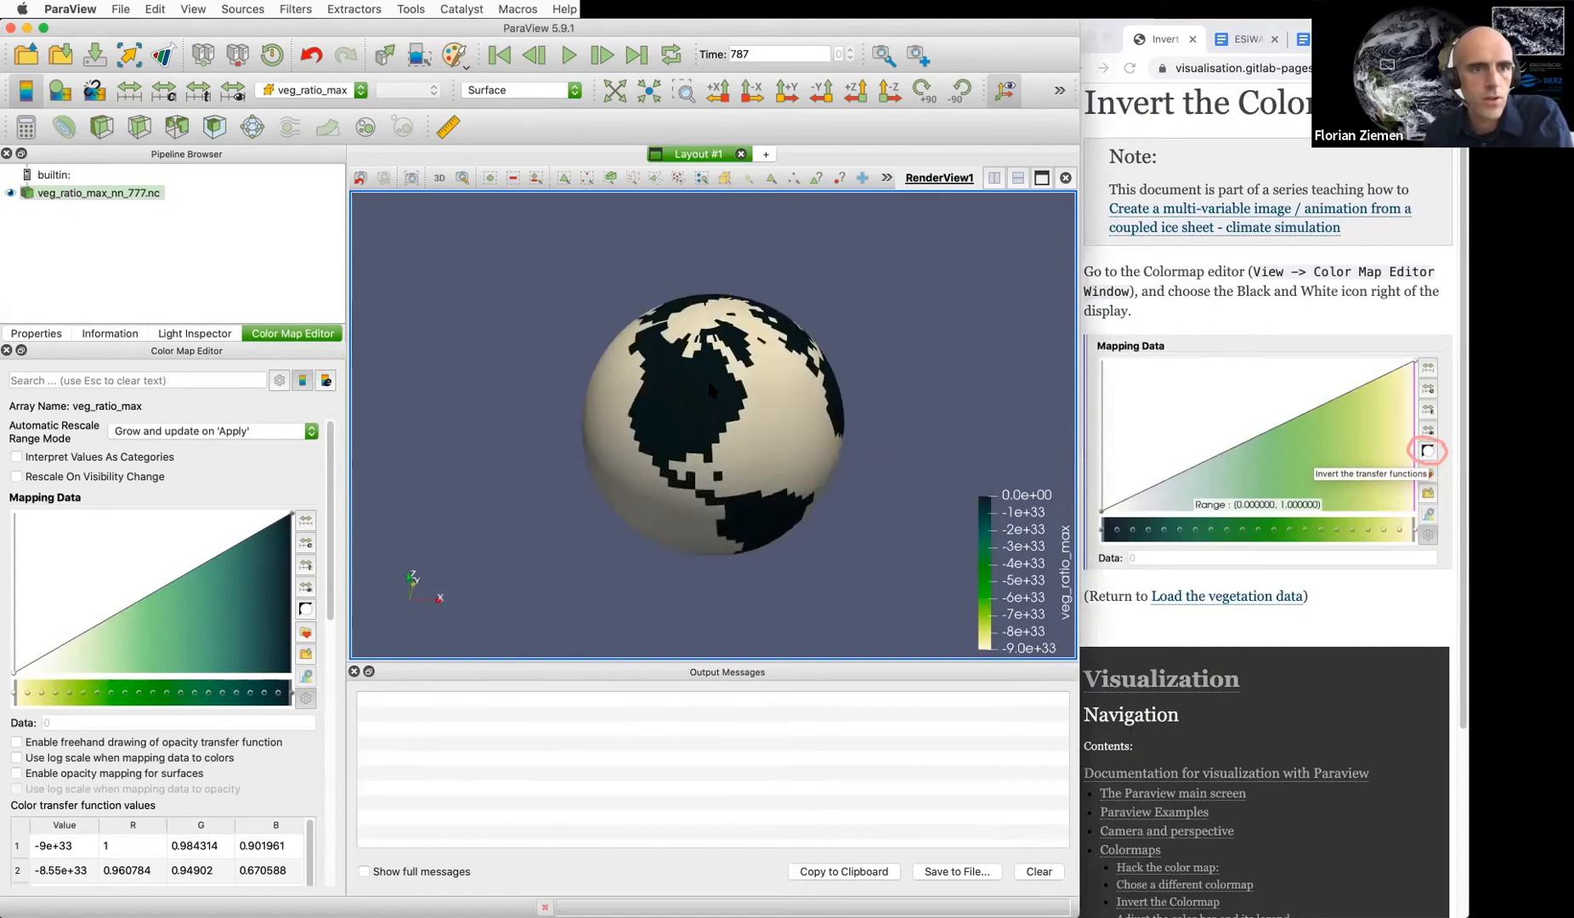
{"action": "left_click", "coordinate": [38, 333]}
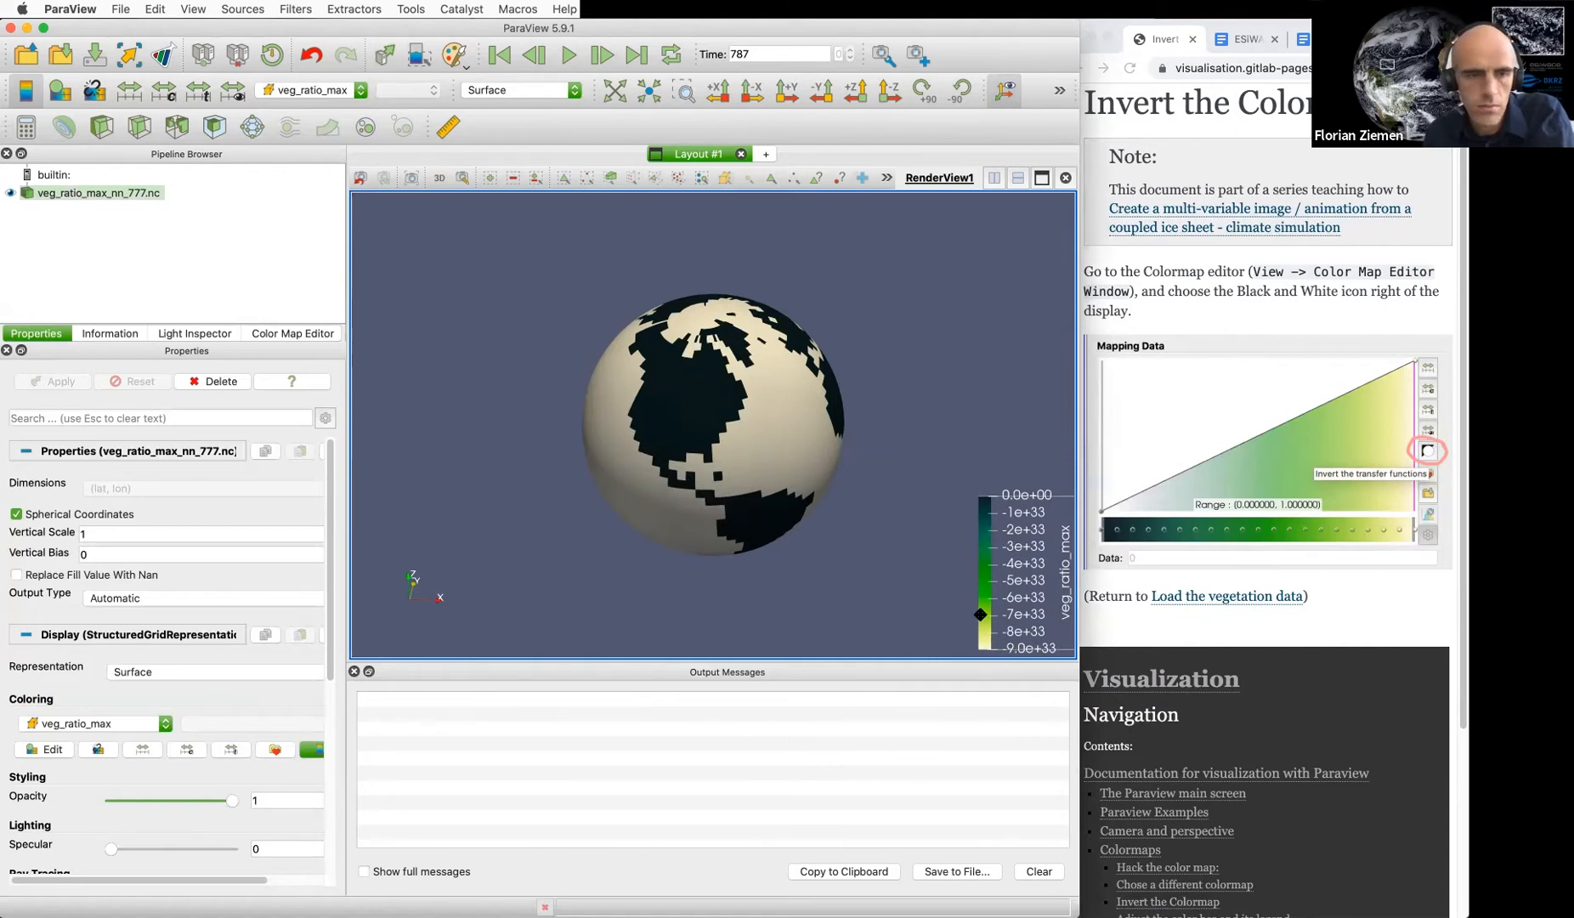
{"action": "left_click", "coordinate": [18, 576]}
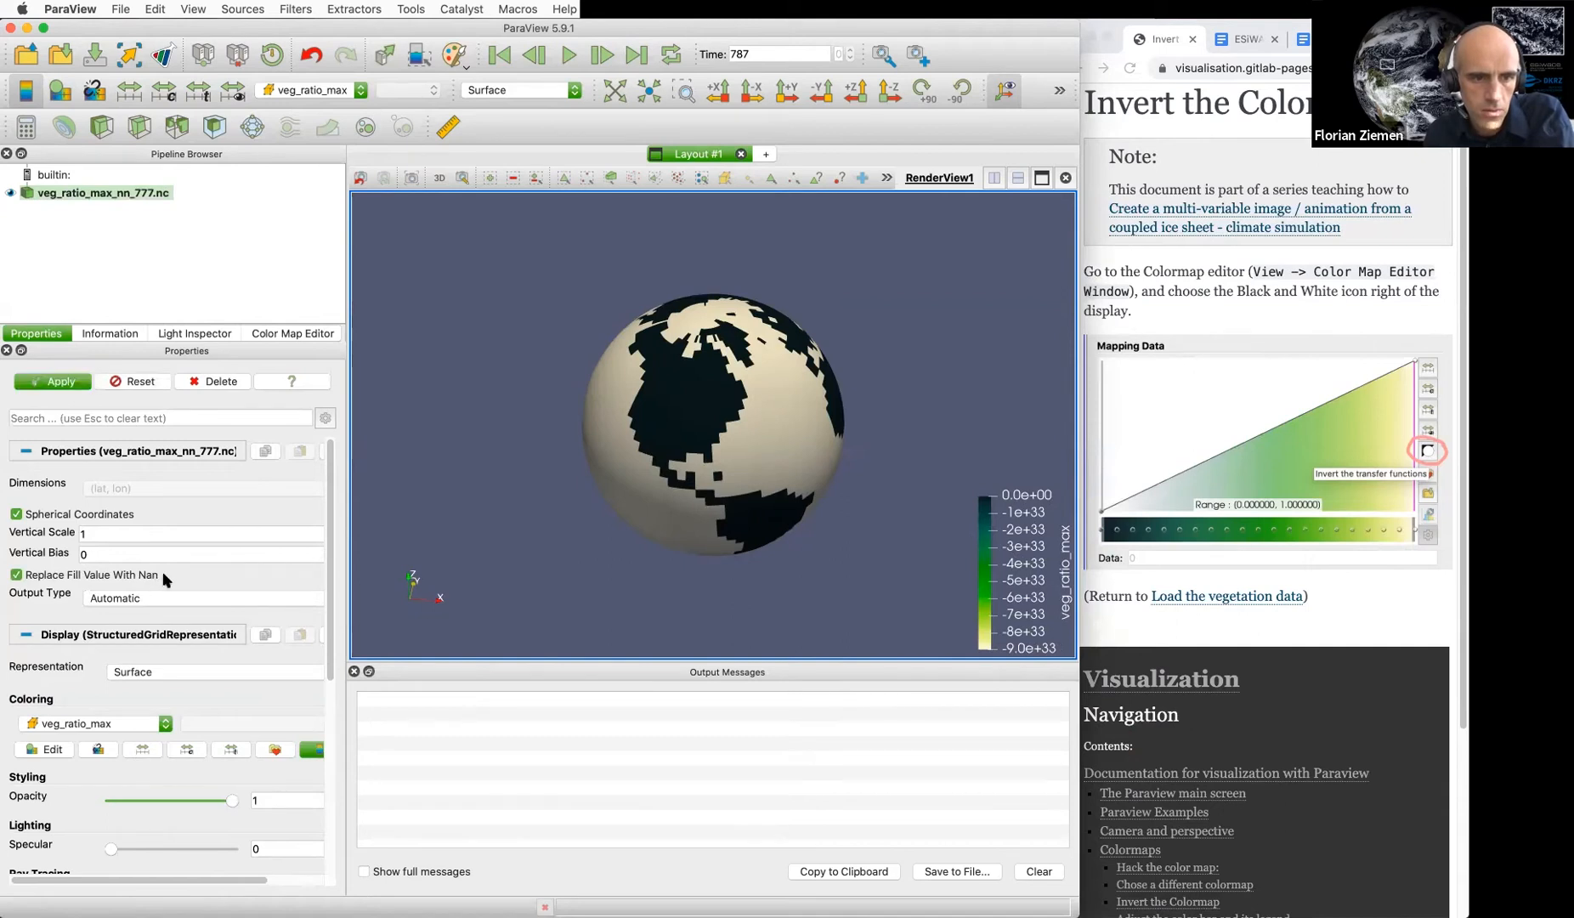
{"action": "left_click", "coordinate": [43, 383]}
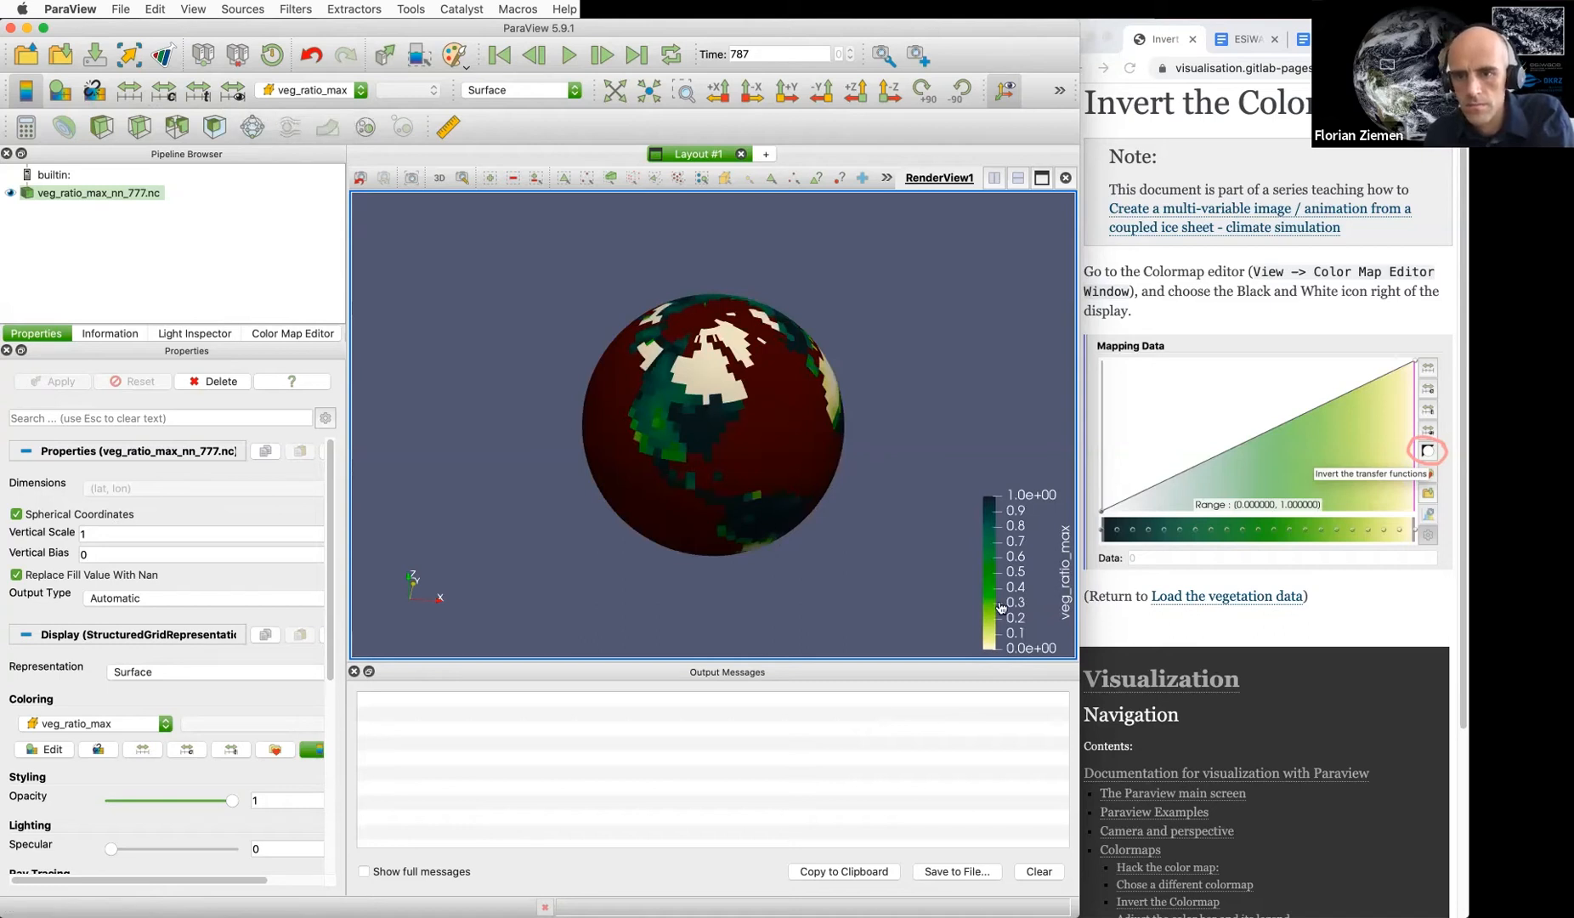
Check the color map's range without changing it and inspect the vegetation globe from several sides
{"action": "left_click", "coordinate": [166, 93]}
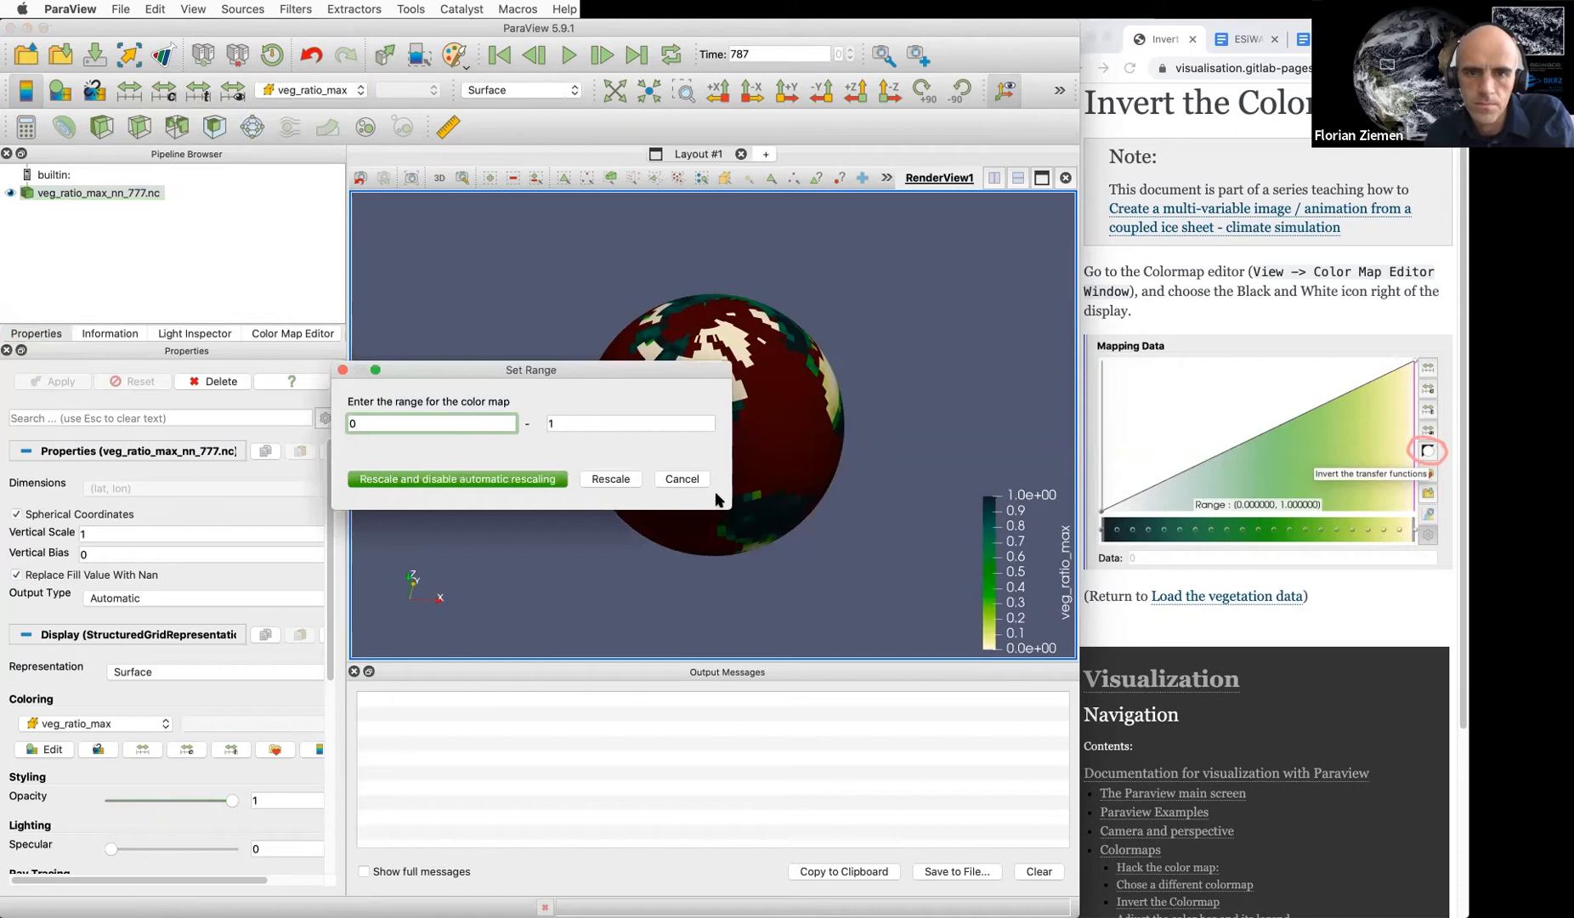
{"action": "left_click", "coordinate": [679, 479]}
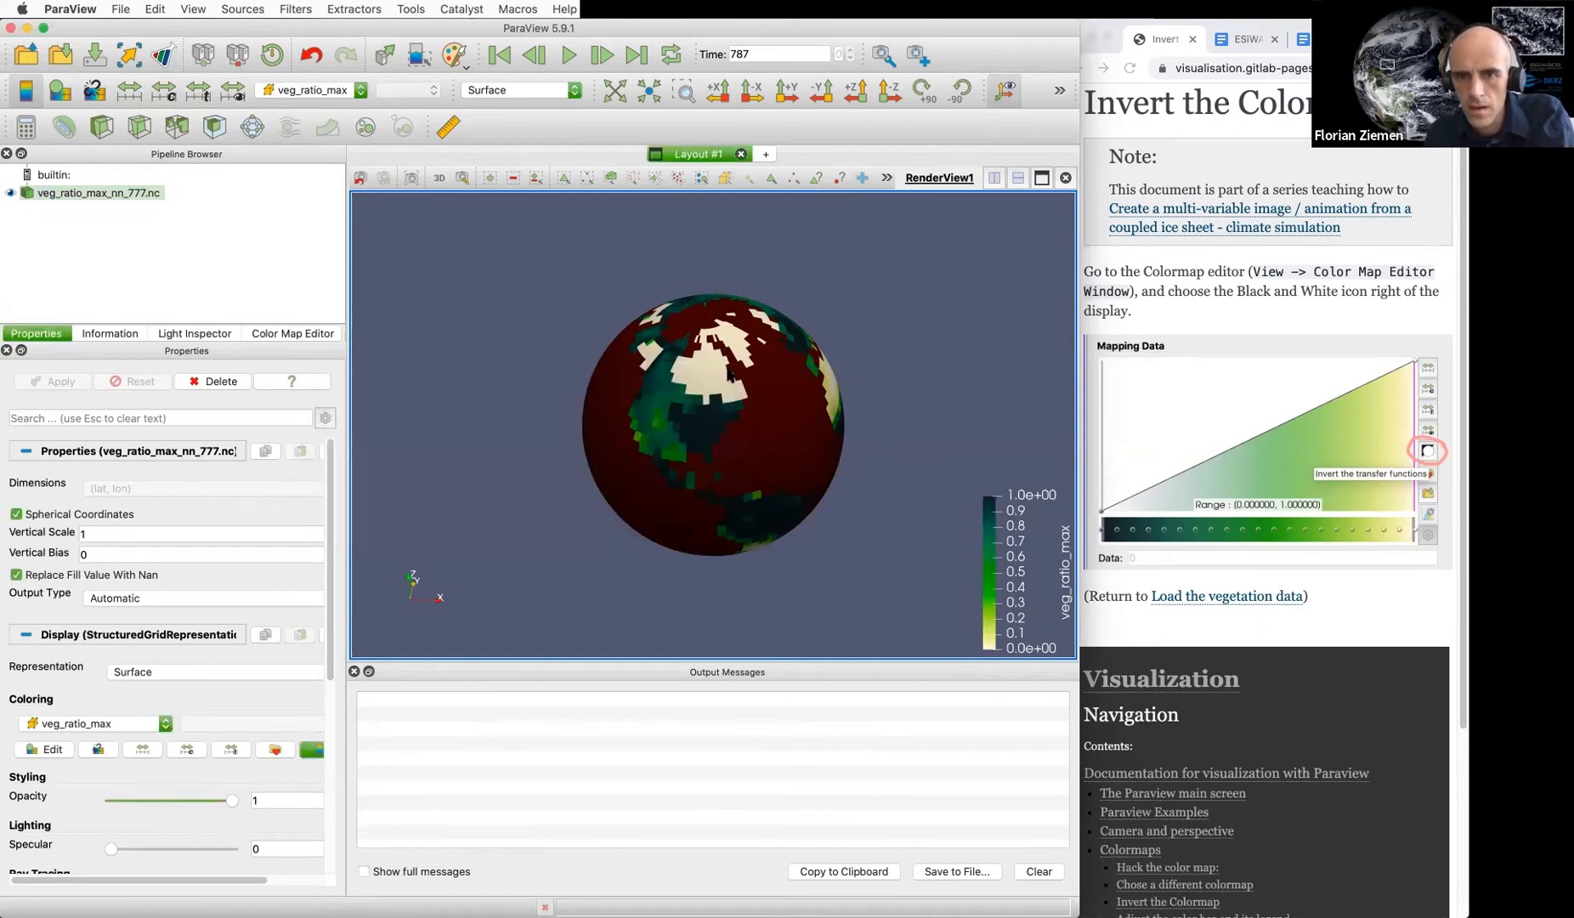
{"action": "left_click_drag", "start_coordinate": [653, 463], "coordinate": [697, 423]}
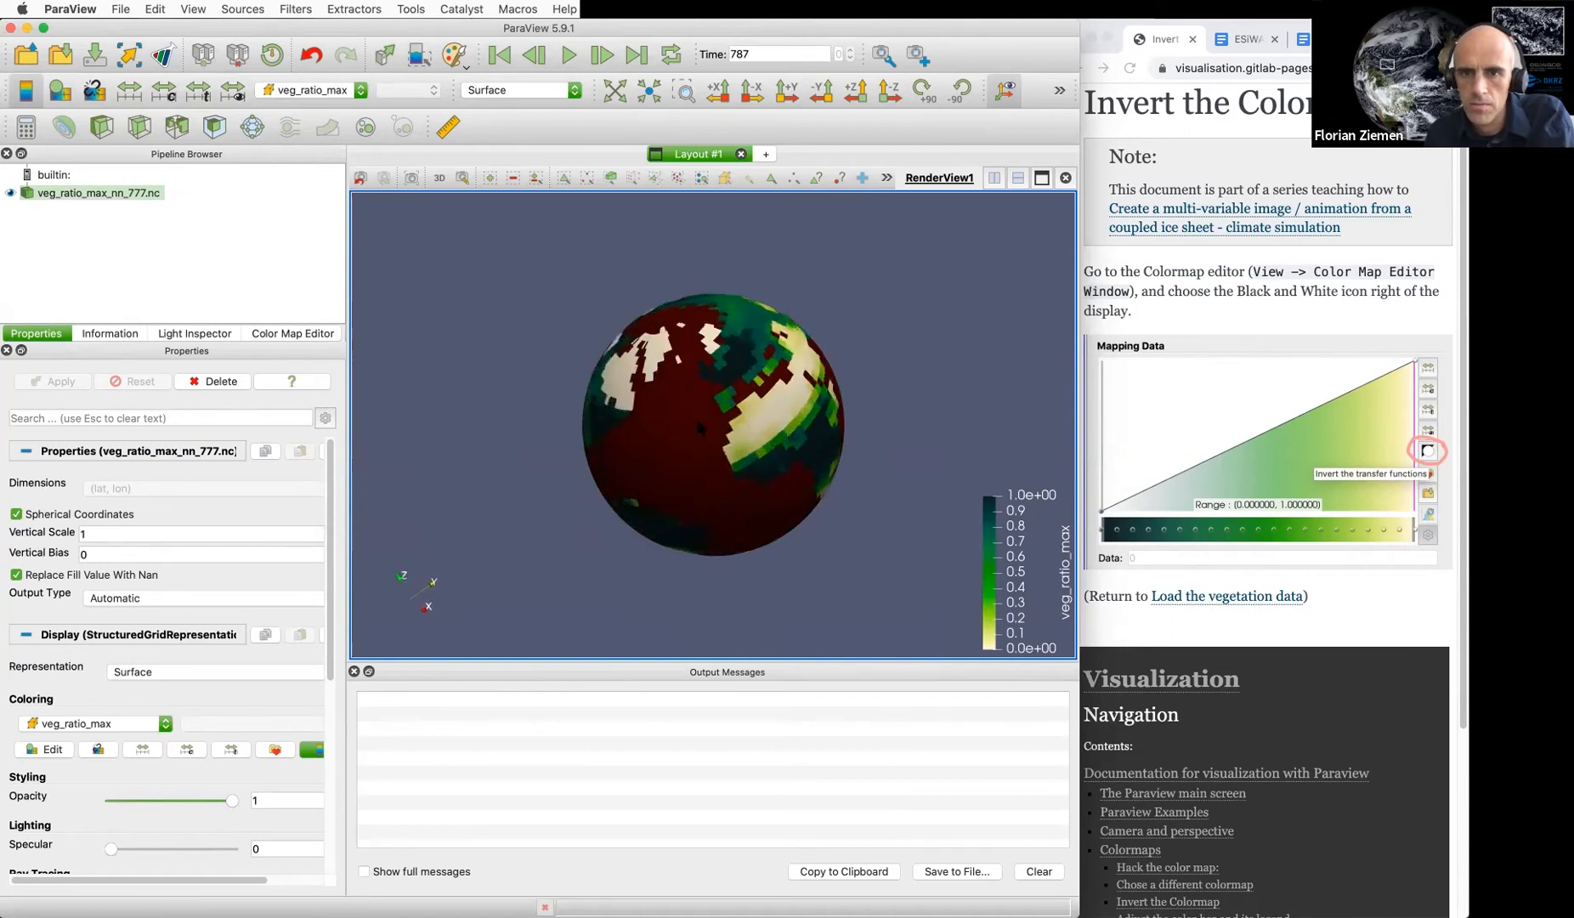
{"action": "left_click_drag", "start_coordinate": [743, 360], "coordinate": [782, 392]}
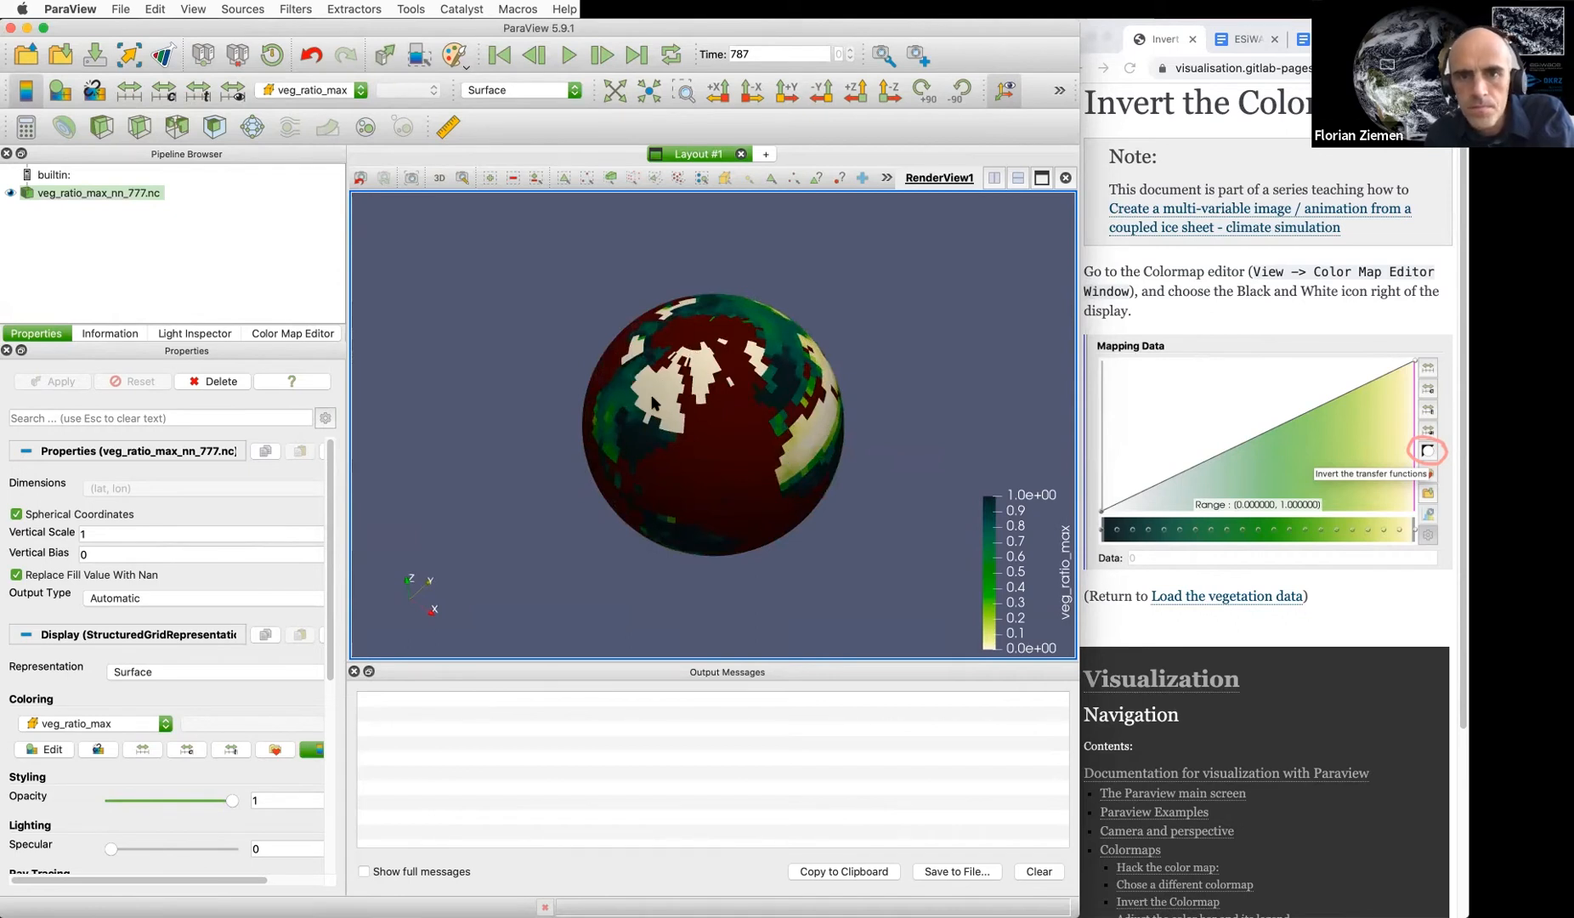
{"action": "left_click_drag", "start_coordinate": [626, 388], "coordinate": [665, 415]}
Return to the vegetation data page in Chrome and read the instructions for matching the exact colormap
{"action": "left_click", "coordinate": [1172, 301]}
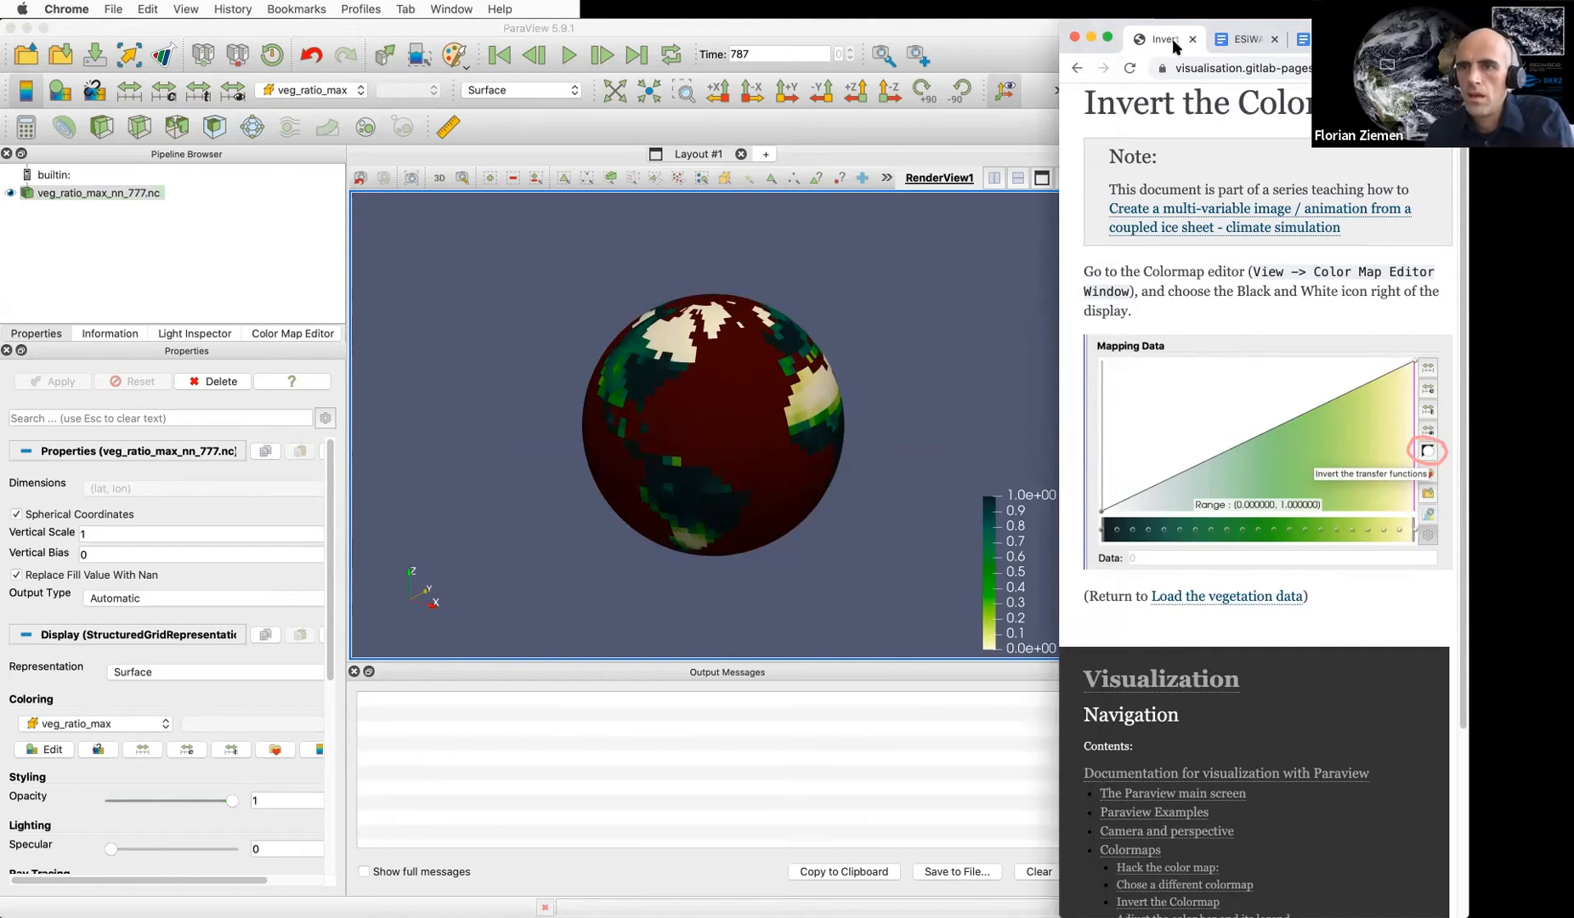
{"action": "left_click", "coordinate": [1075, 70]}
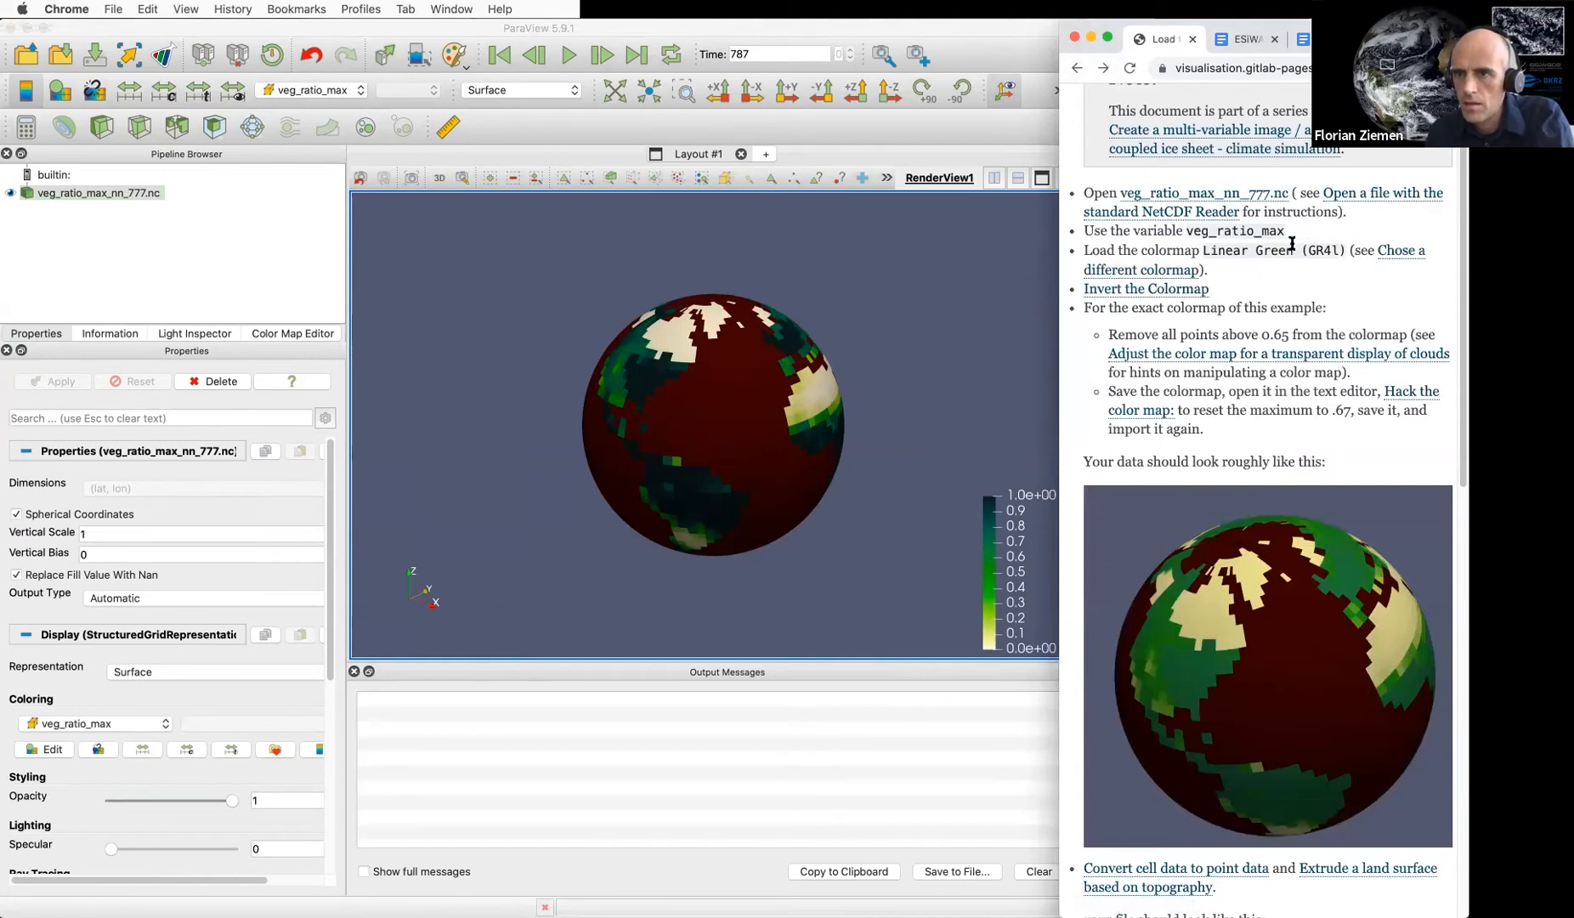
{"action": "scroll", "coordinate": [1288, 272], "scroll_direction": "down", "scroll_amount": 2}
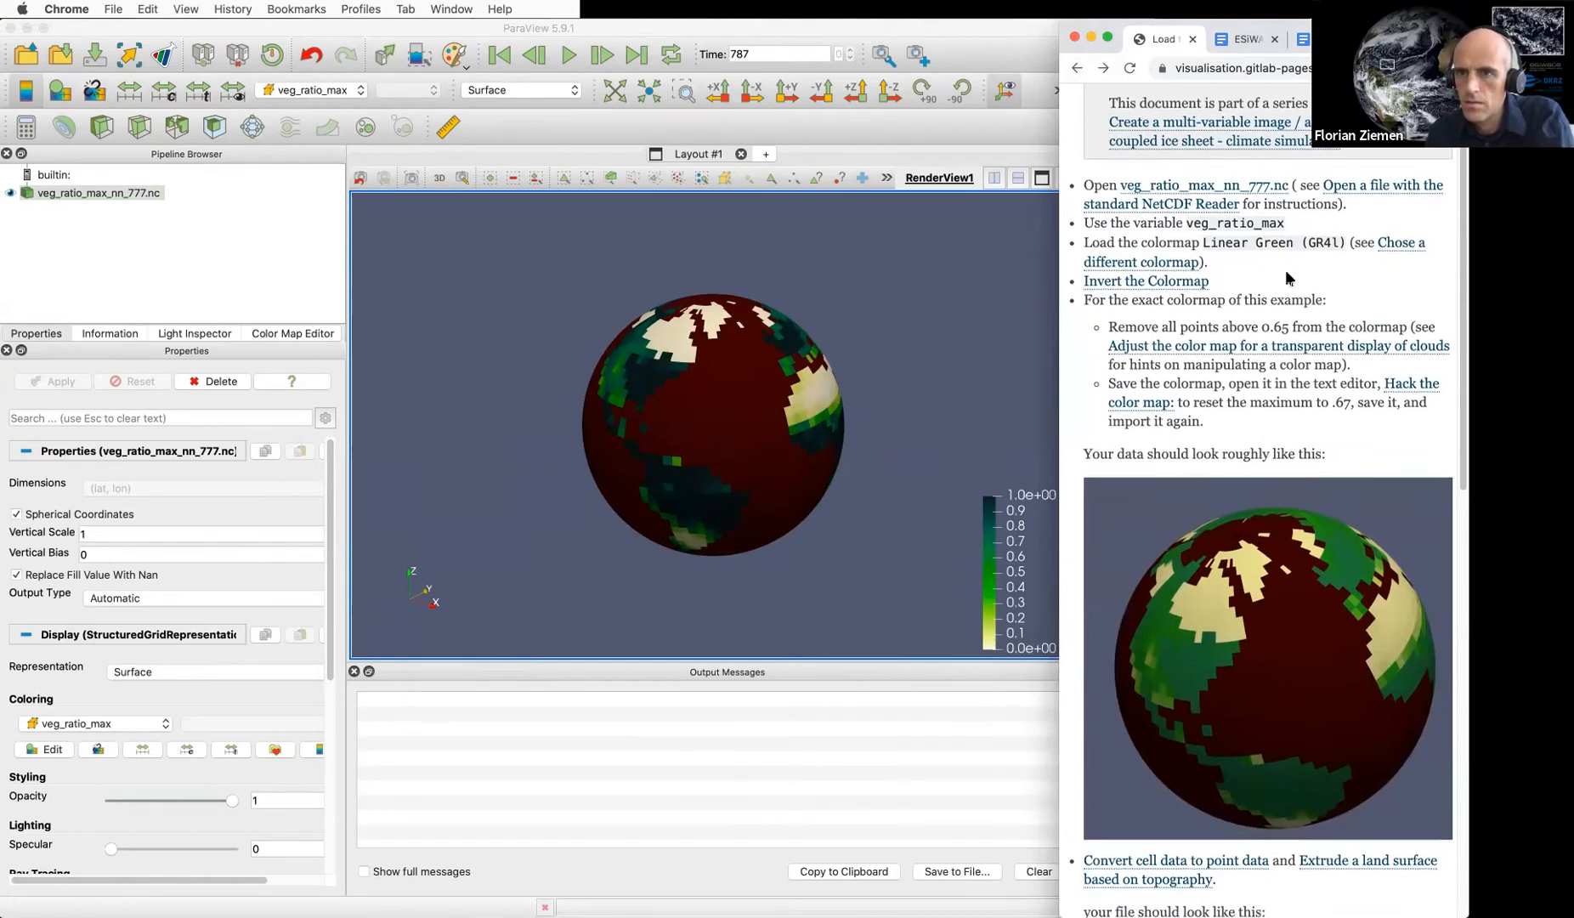
{"action": "scroll", "coordinate": [1288, 276], "scroll_direction": "down", "scroll_amount": 3}
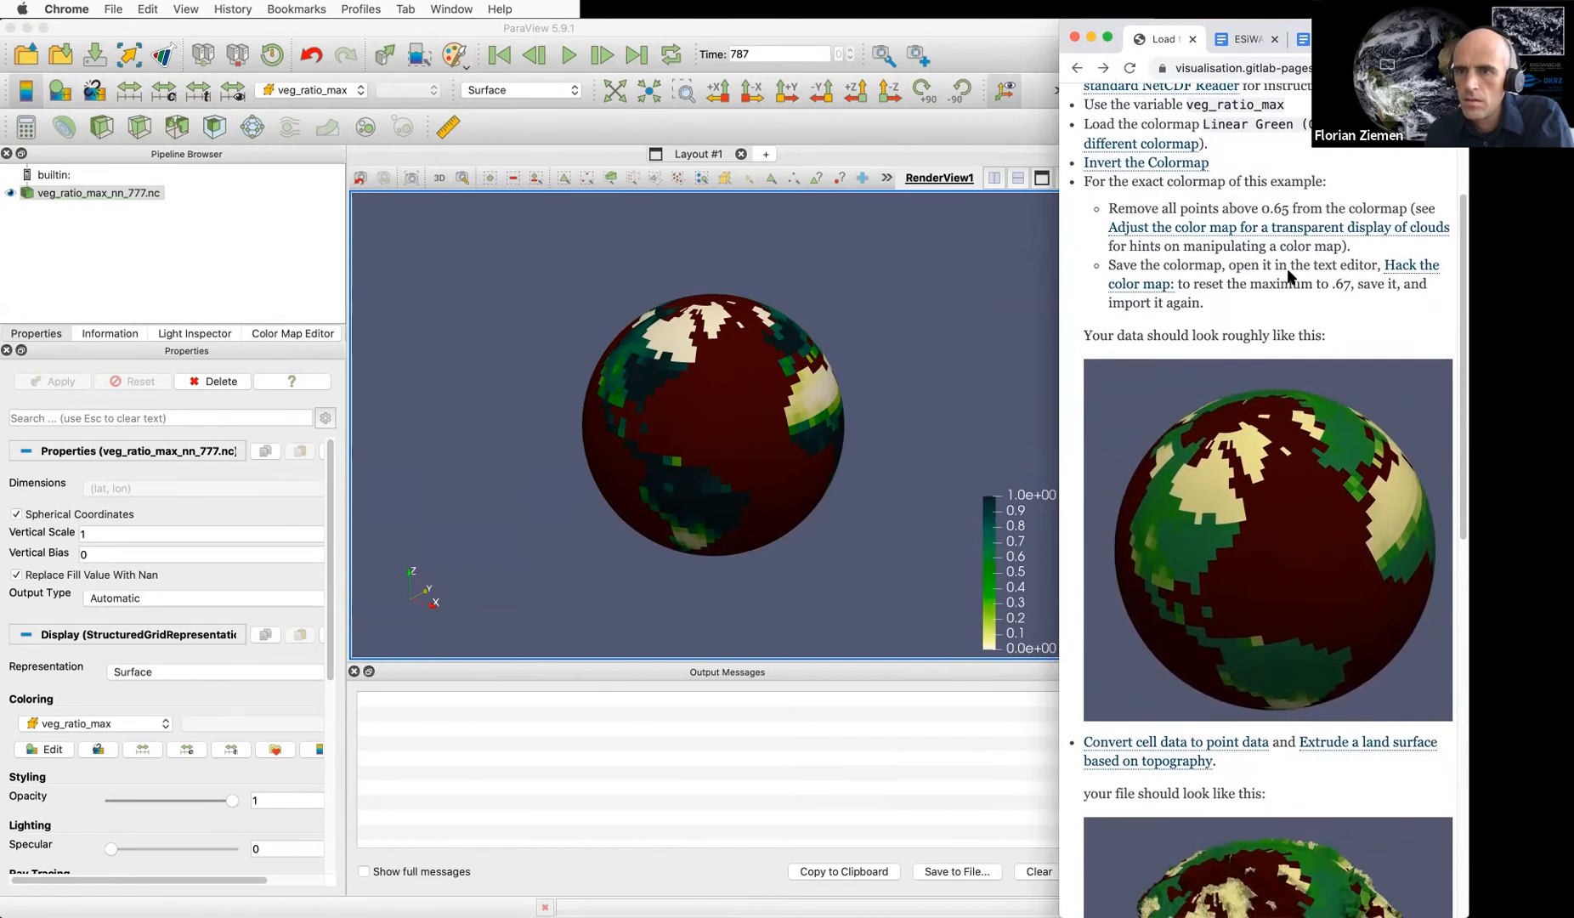
Highlight the exact-colormap instructions on the vegetation page for reading, and switch to ParaView to look at the vegetation dataset
{"action": "scroll", "coordinate": [1288, 273], "scroll_direction": "up", "scroll_amount": 1}
{"action": "left_click_drag", "start_coordinate": [1270, 174], "coordinate": [1308, 304]}
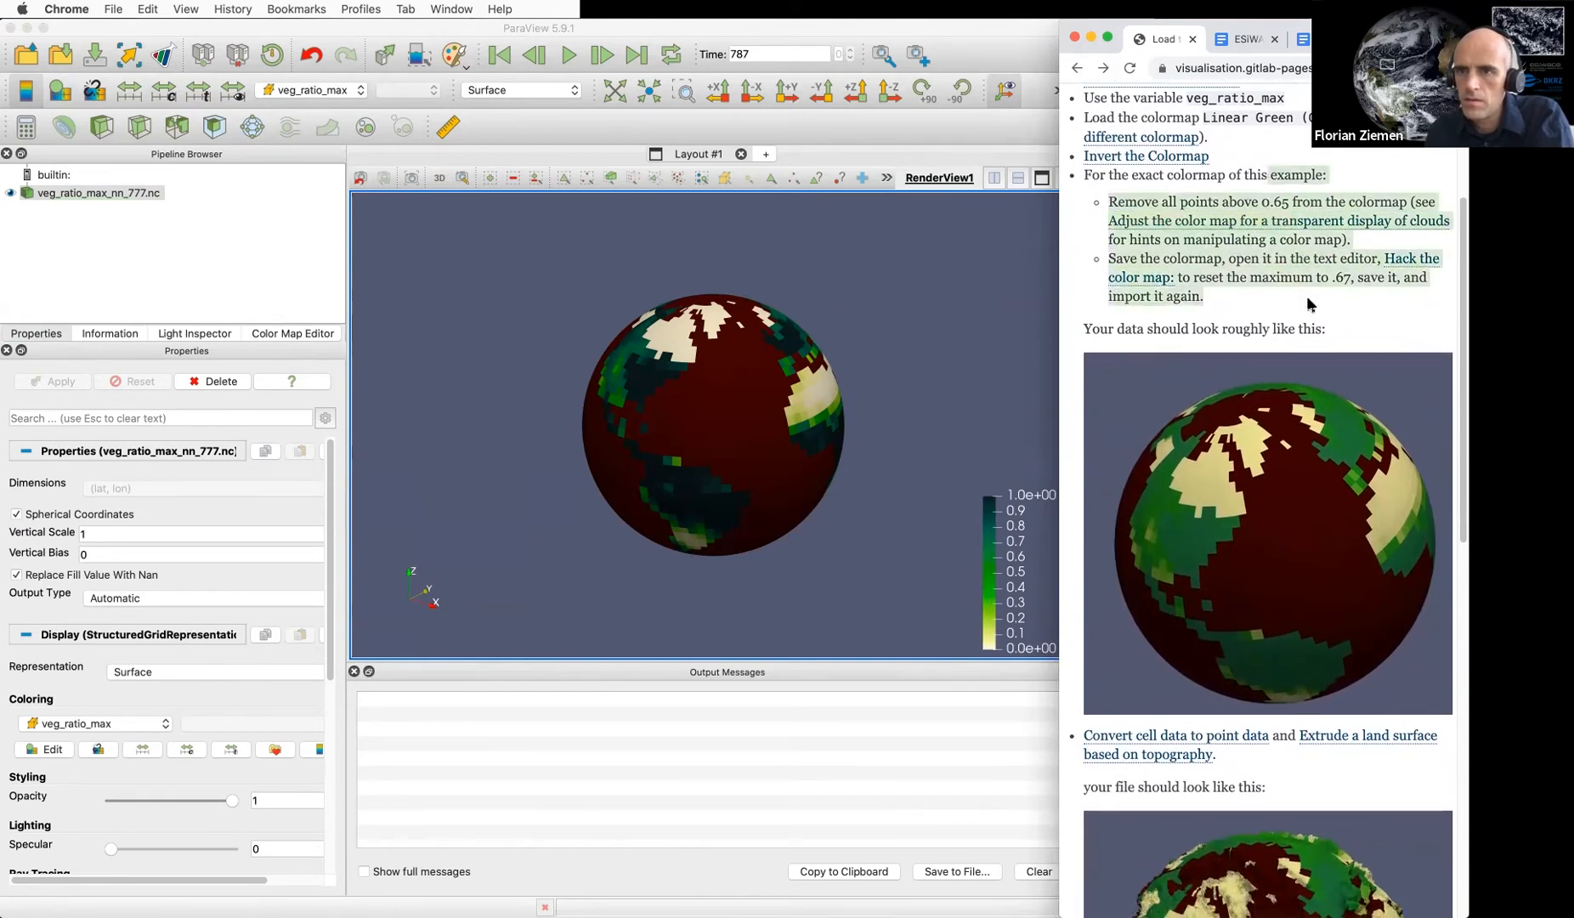
{"action": "scroll", "coordinate": [1308, 294], "scroll_direction": "down", "scroll_amount": 1}
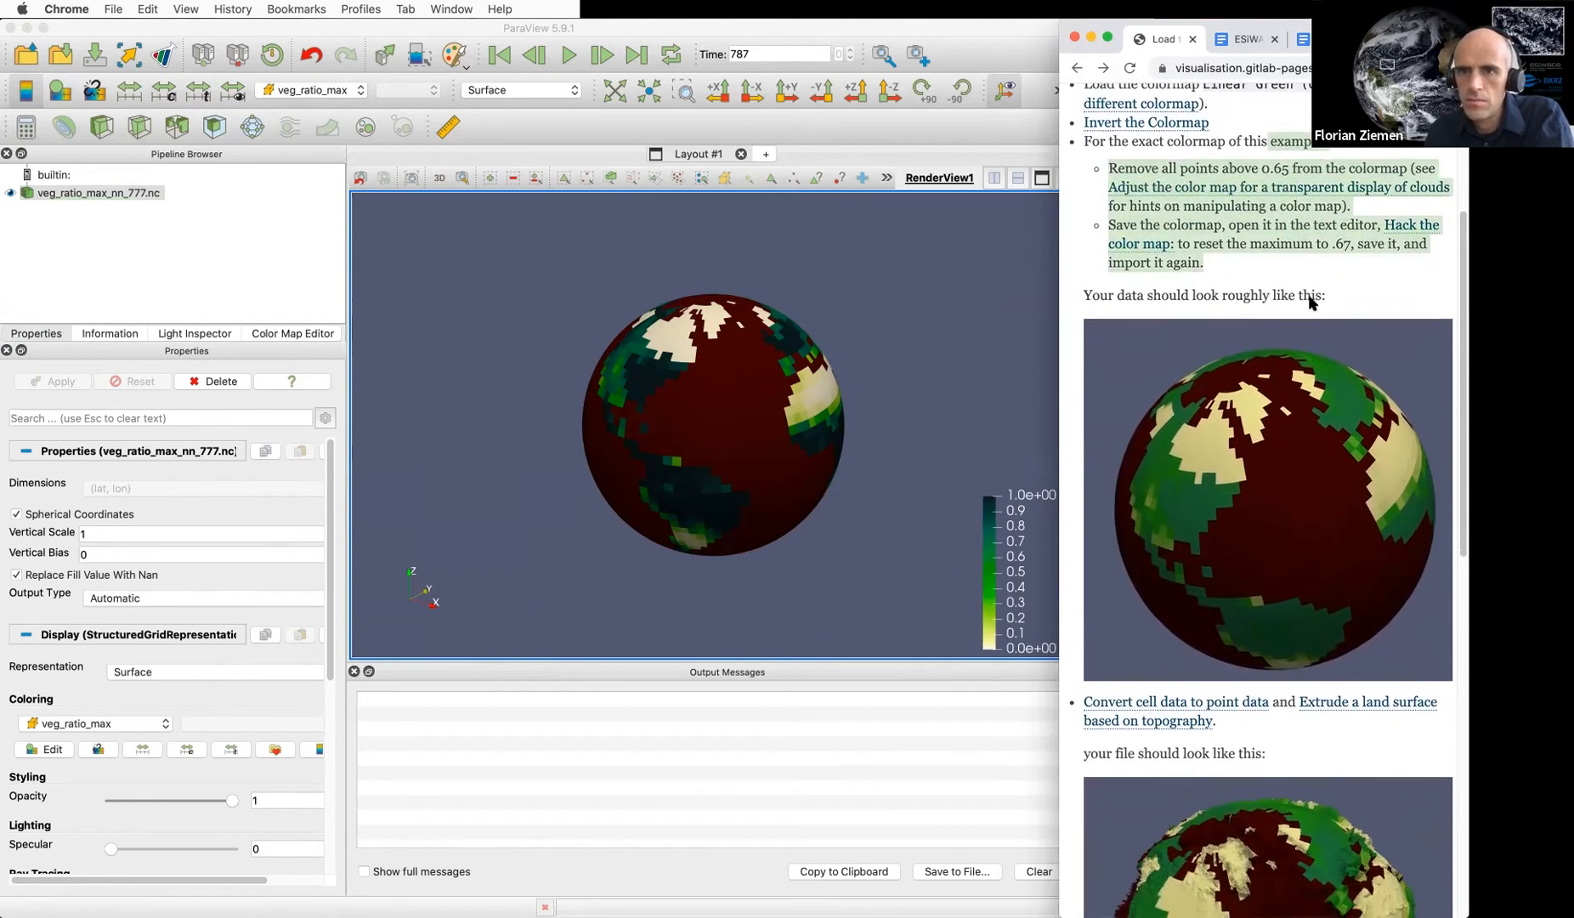
{"action": "left_click", "coordinate": [967, 136]}
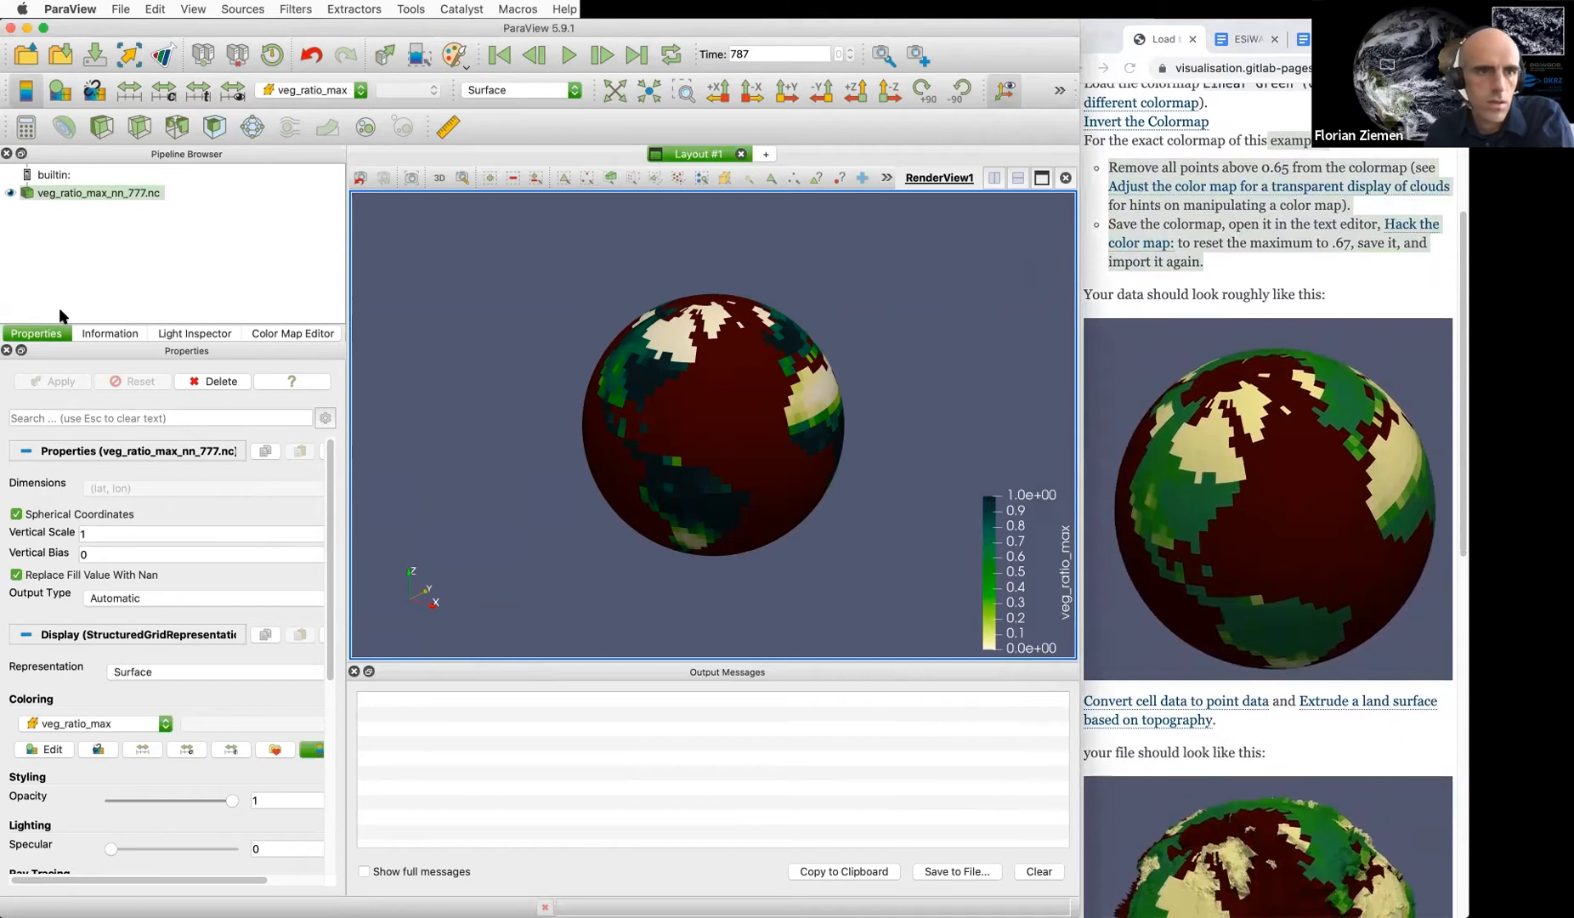
{"action": "left_click", "coordinate": [80, 192]}
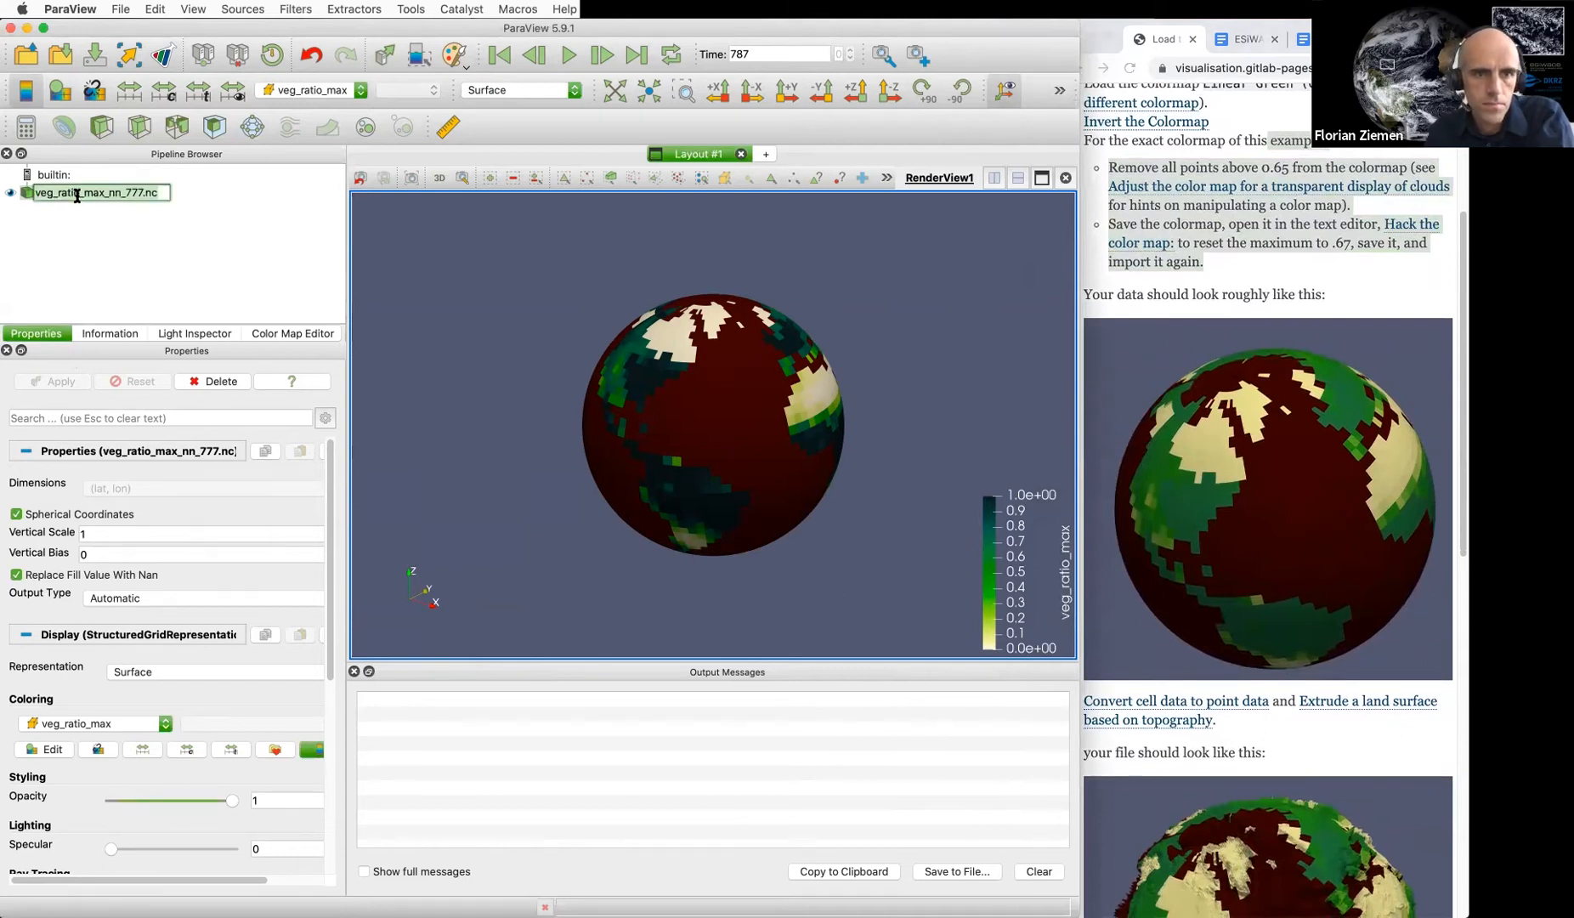
{"action": "left_click", "coordinate": [314, 225]}
Open the guide's Hack the color map page in Chrome, skim its editing instructions and return to the vegetation data page
{"action": "left_click", "coordinate": [1248, 214]}
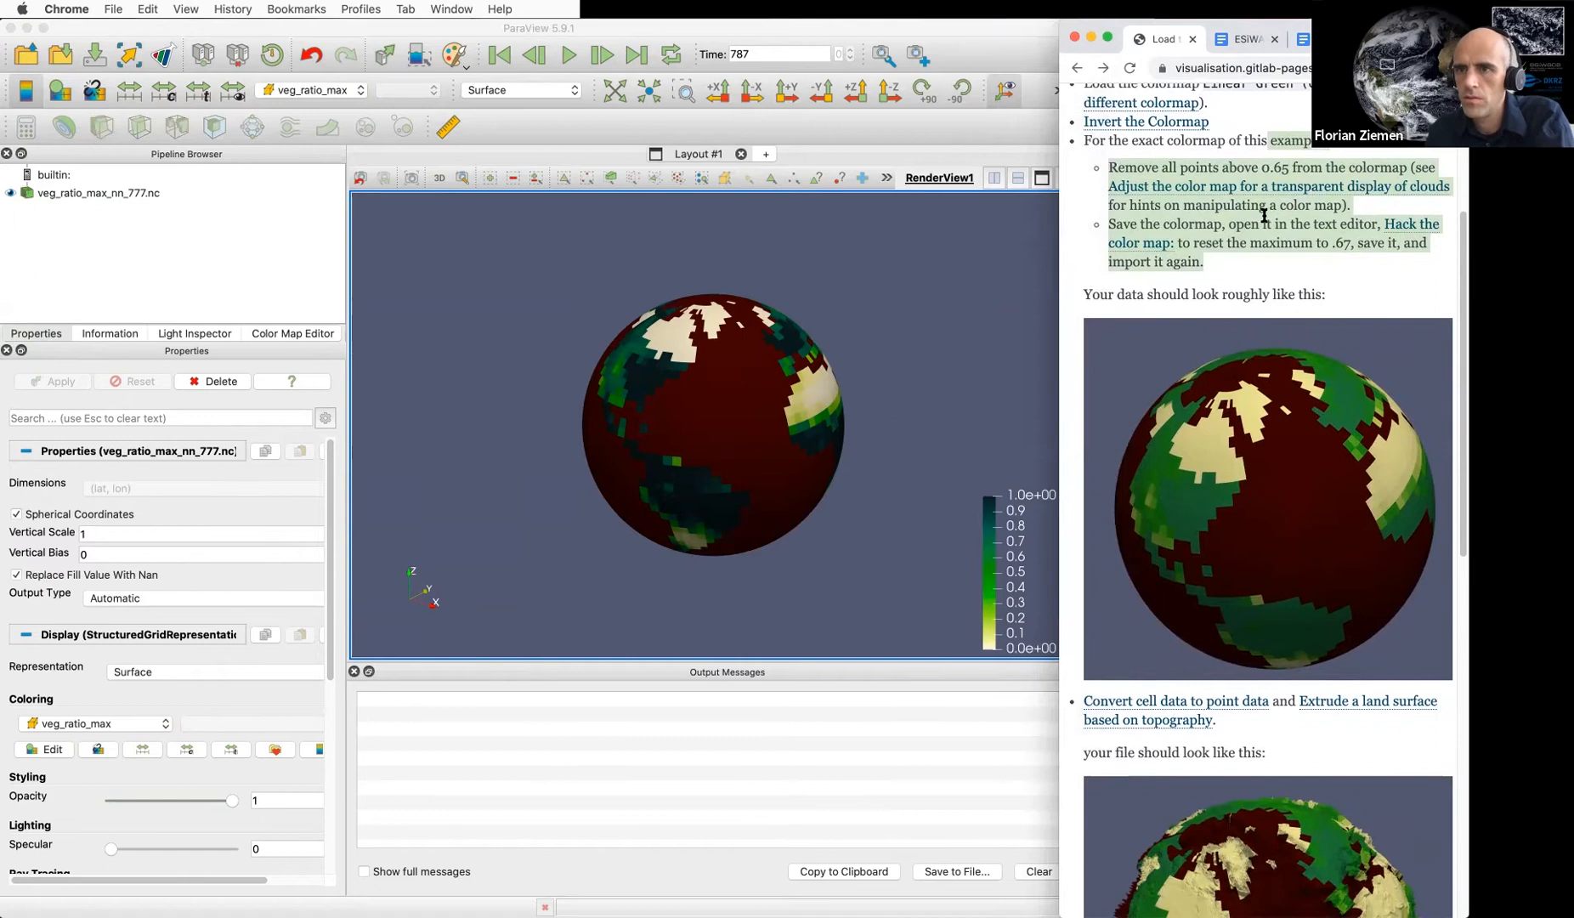
{"action": "left_click", "coordinate": [1296, 223]}
{"action": "left_click", "coordinate": [1156, 244]}
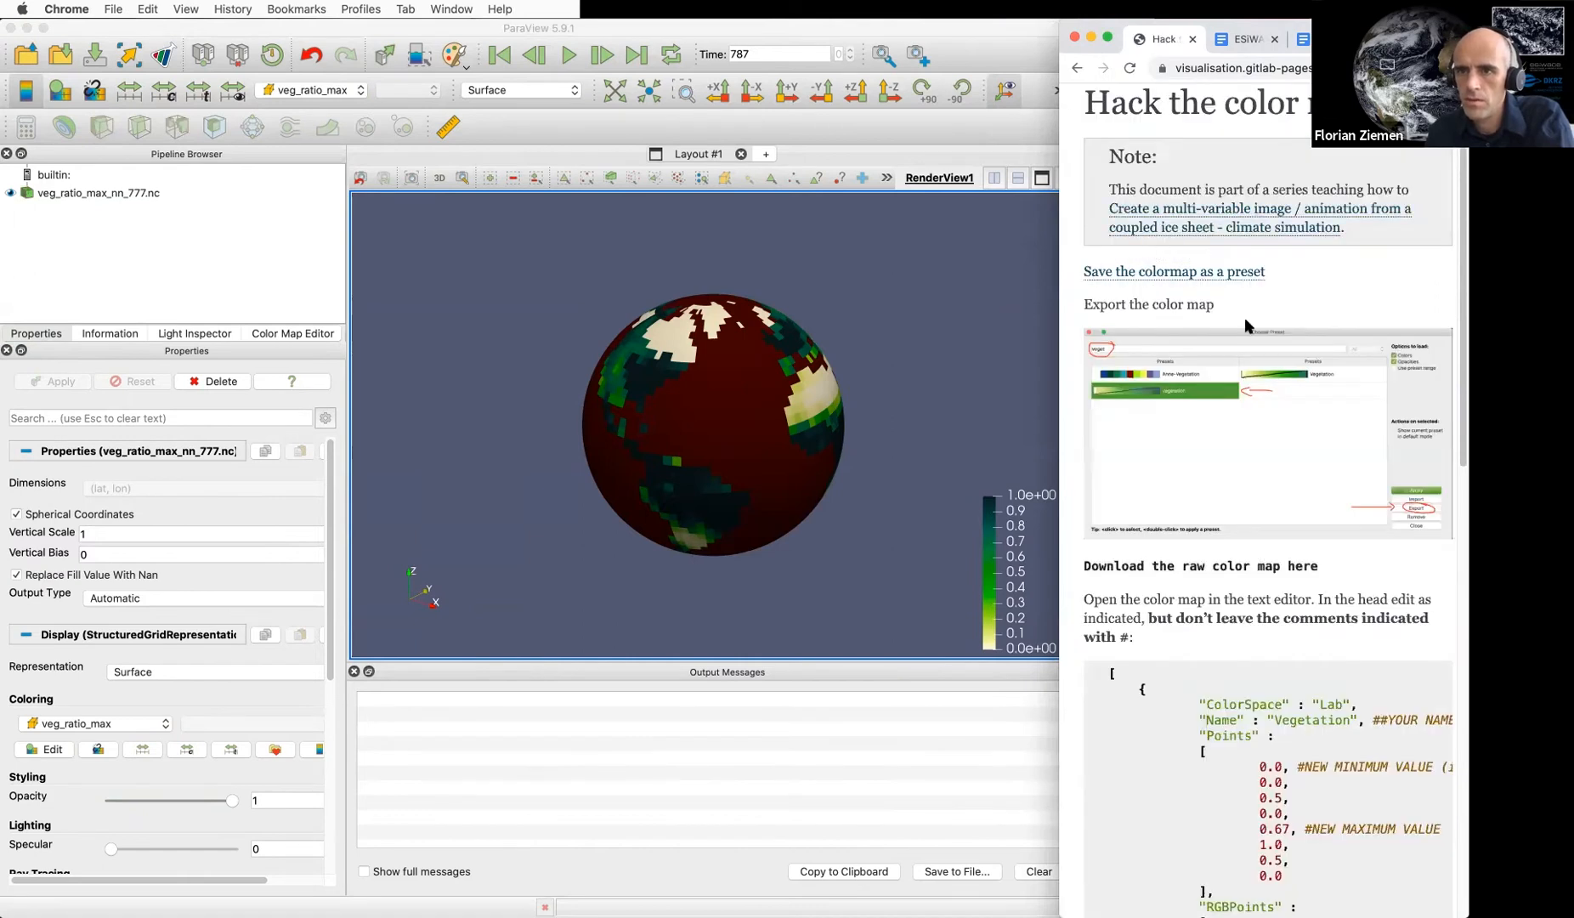
{"action": "scroll", "coordinate": [1251, 255], "scroll_direction": "down", "scroll_amount": 3}
{"action": "scroll", "coordinate": [1253, 374], "scroll_direction": "down", "scroll_amount": 5}
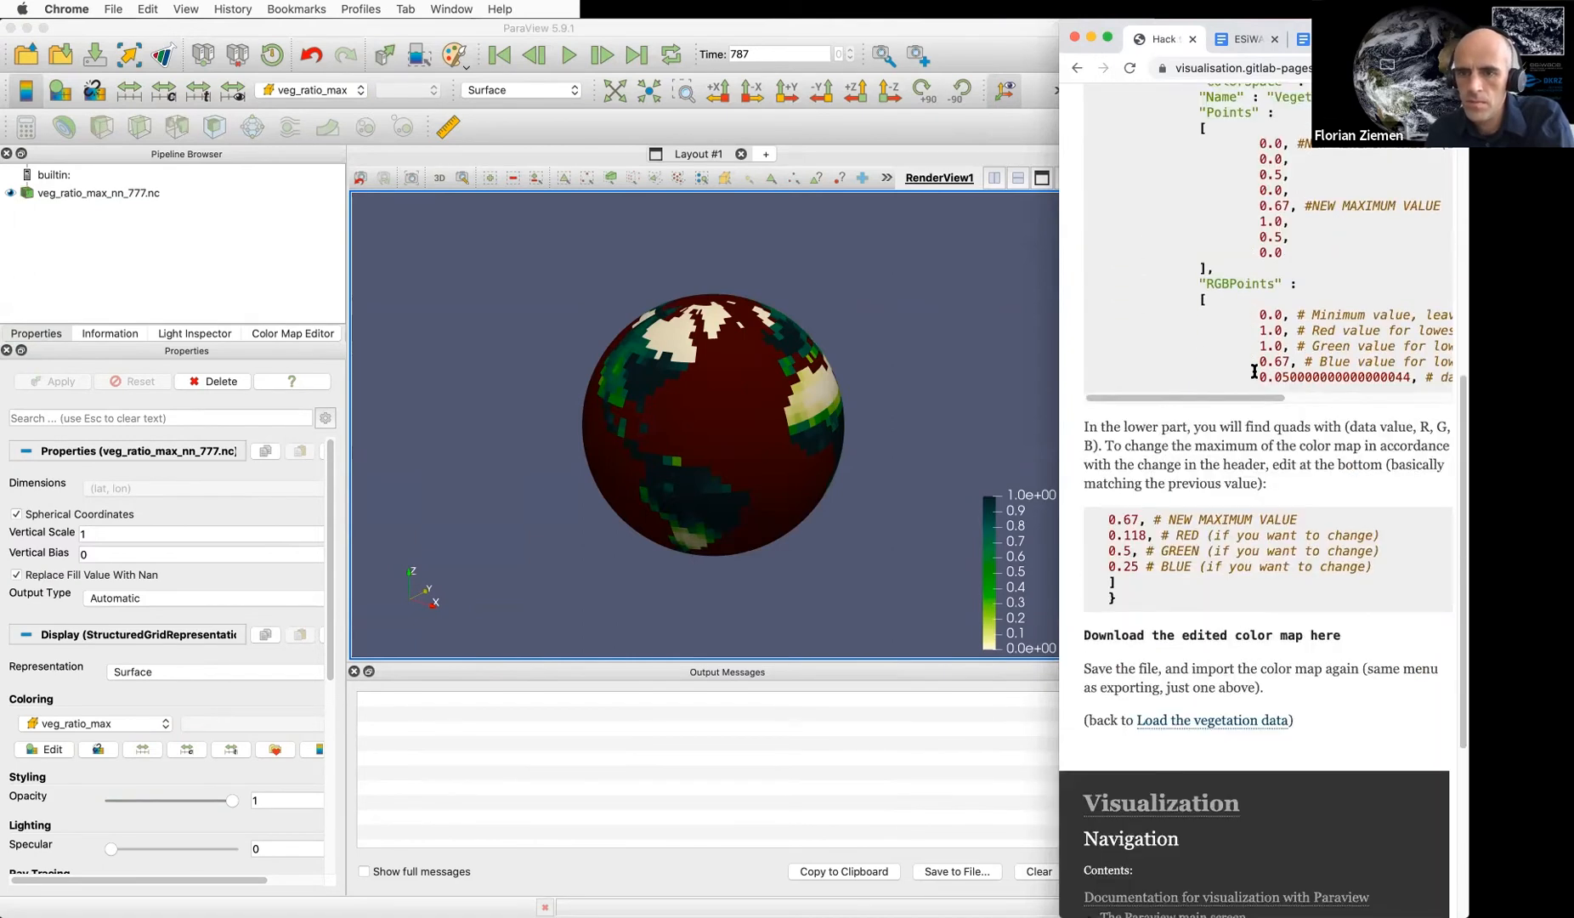
{"action": "scroll", "coordinate": [1254, 370], "scroll_direction": "up", "scroll_amount": 3}
{"action": "scroll", "coordinate": [1255, 371], "scroll_direction": "up", "scroll_amount": 4}
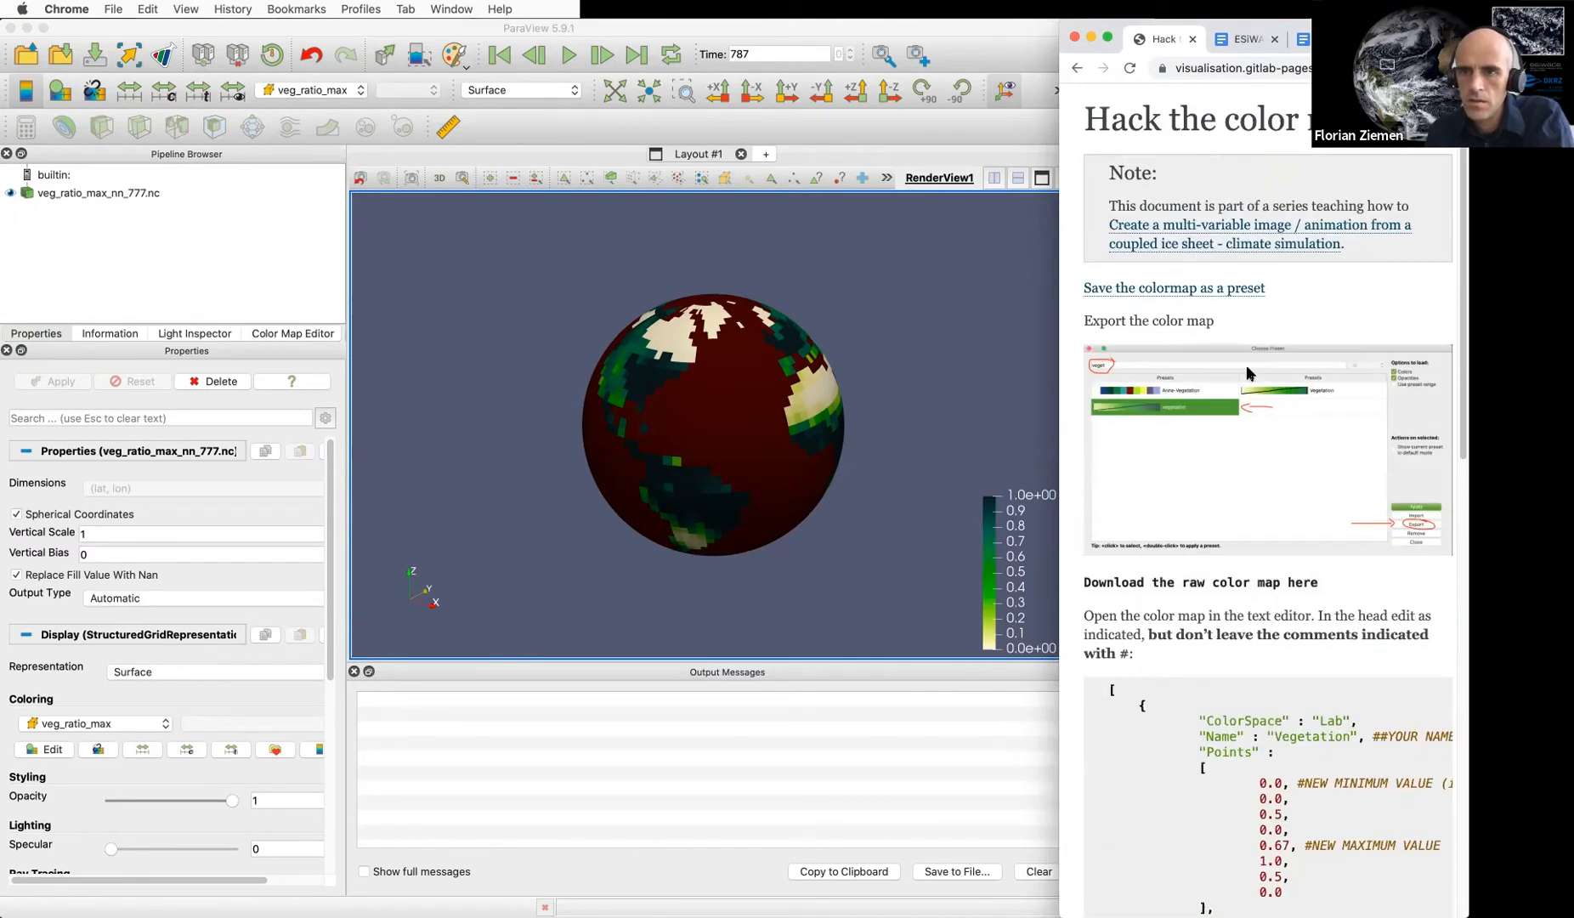
{"action": "left_click", "coordinate": [1076, 70]}
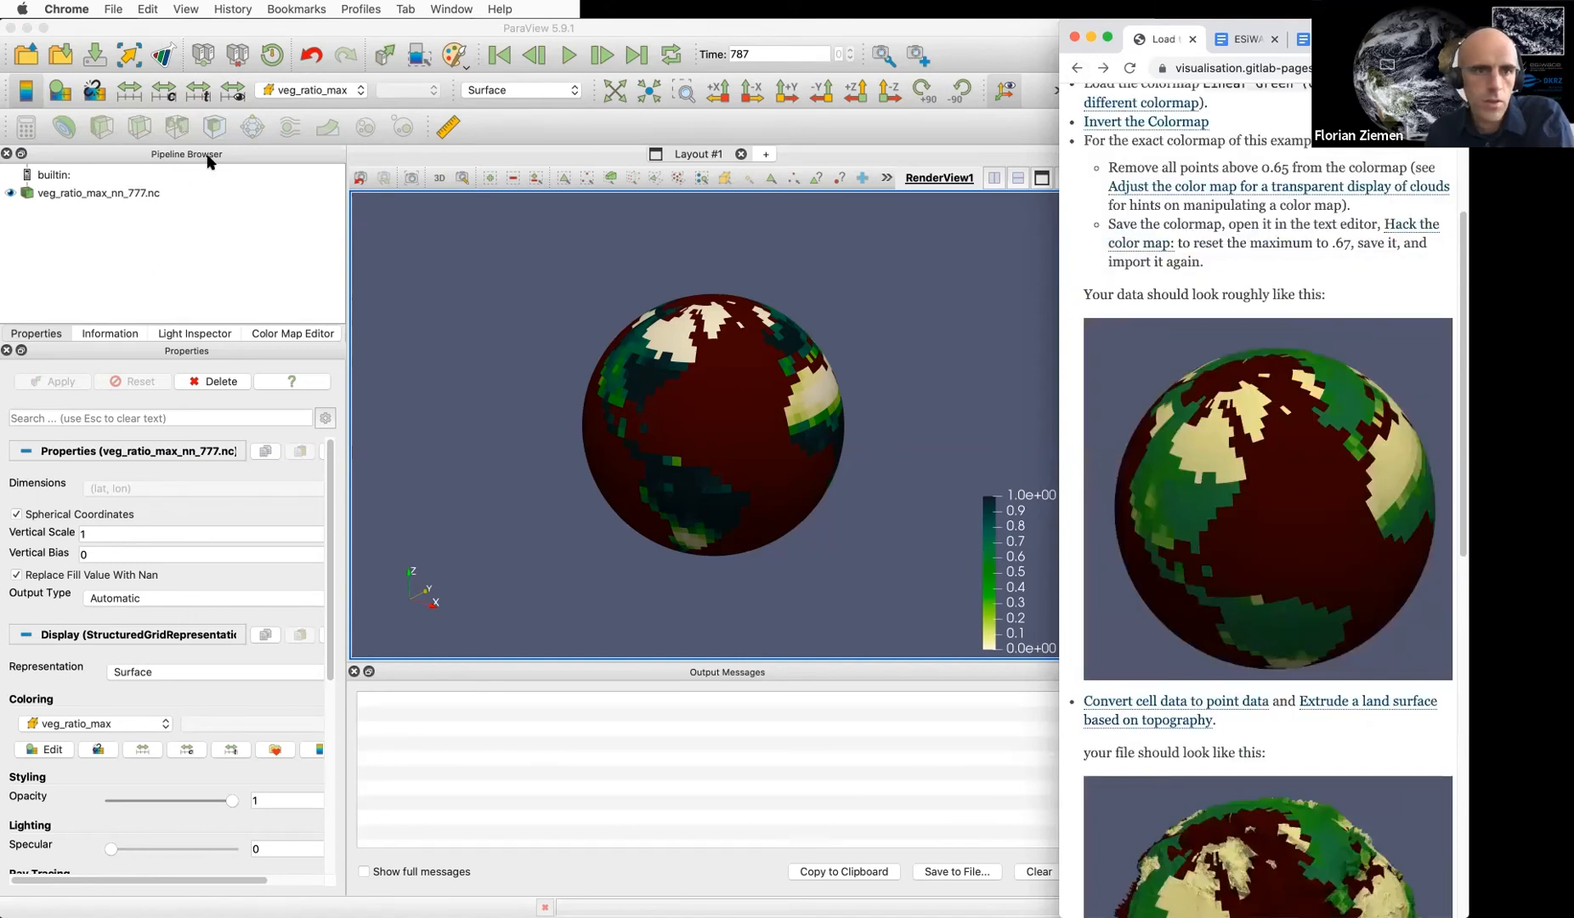
In ParaView, import the vrm-edited.json color map preset from the Session2 folder for veg_ratio_max
{"action": "left_click", "coordinate": [243, 154]}
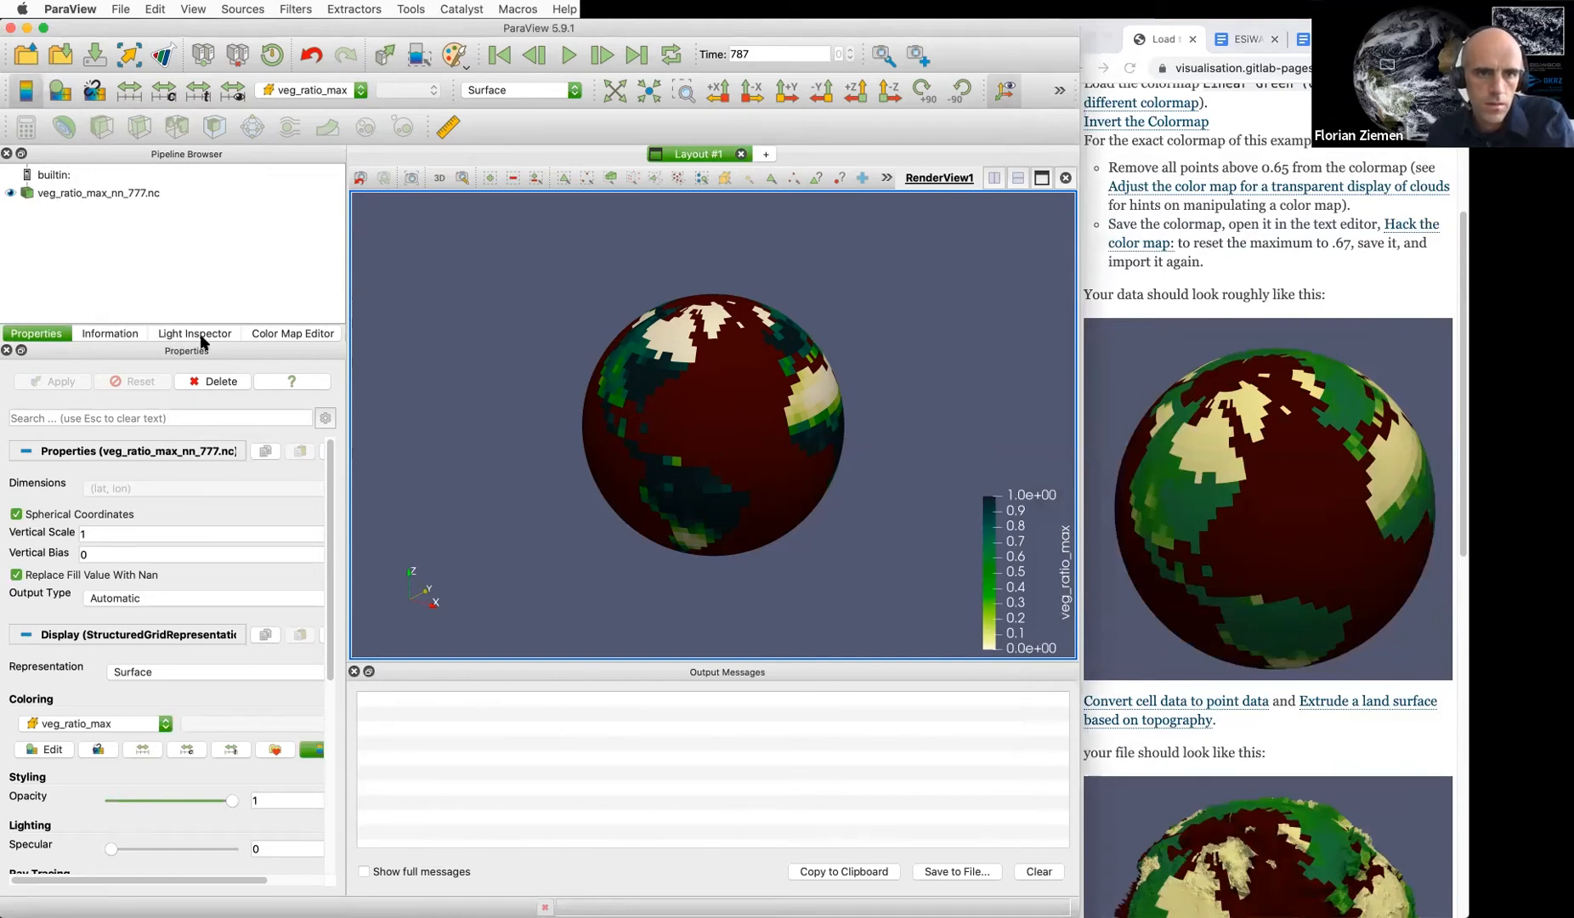
{"action": "left_click", "coordinate": [290, 334]}
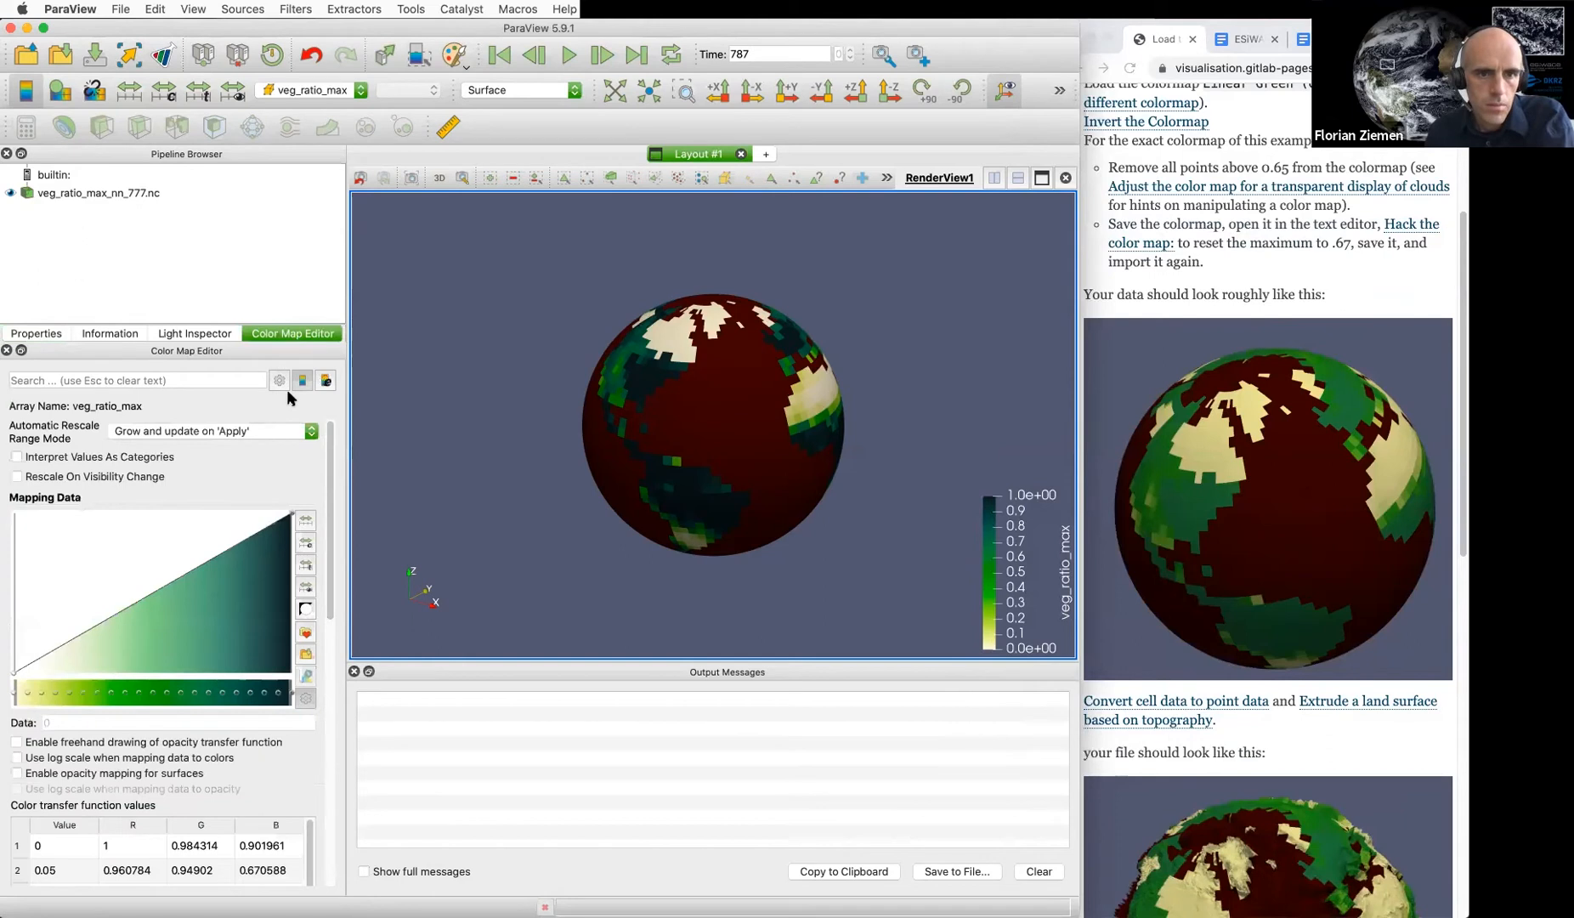
{"action": "left_click", "coordinate": [305, 636]}
{"action": "left_click", "coordinate": [858, 599]}
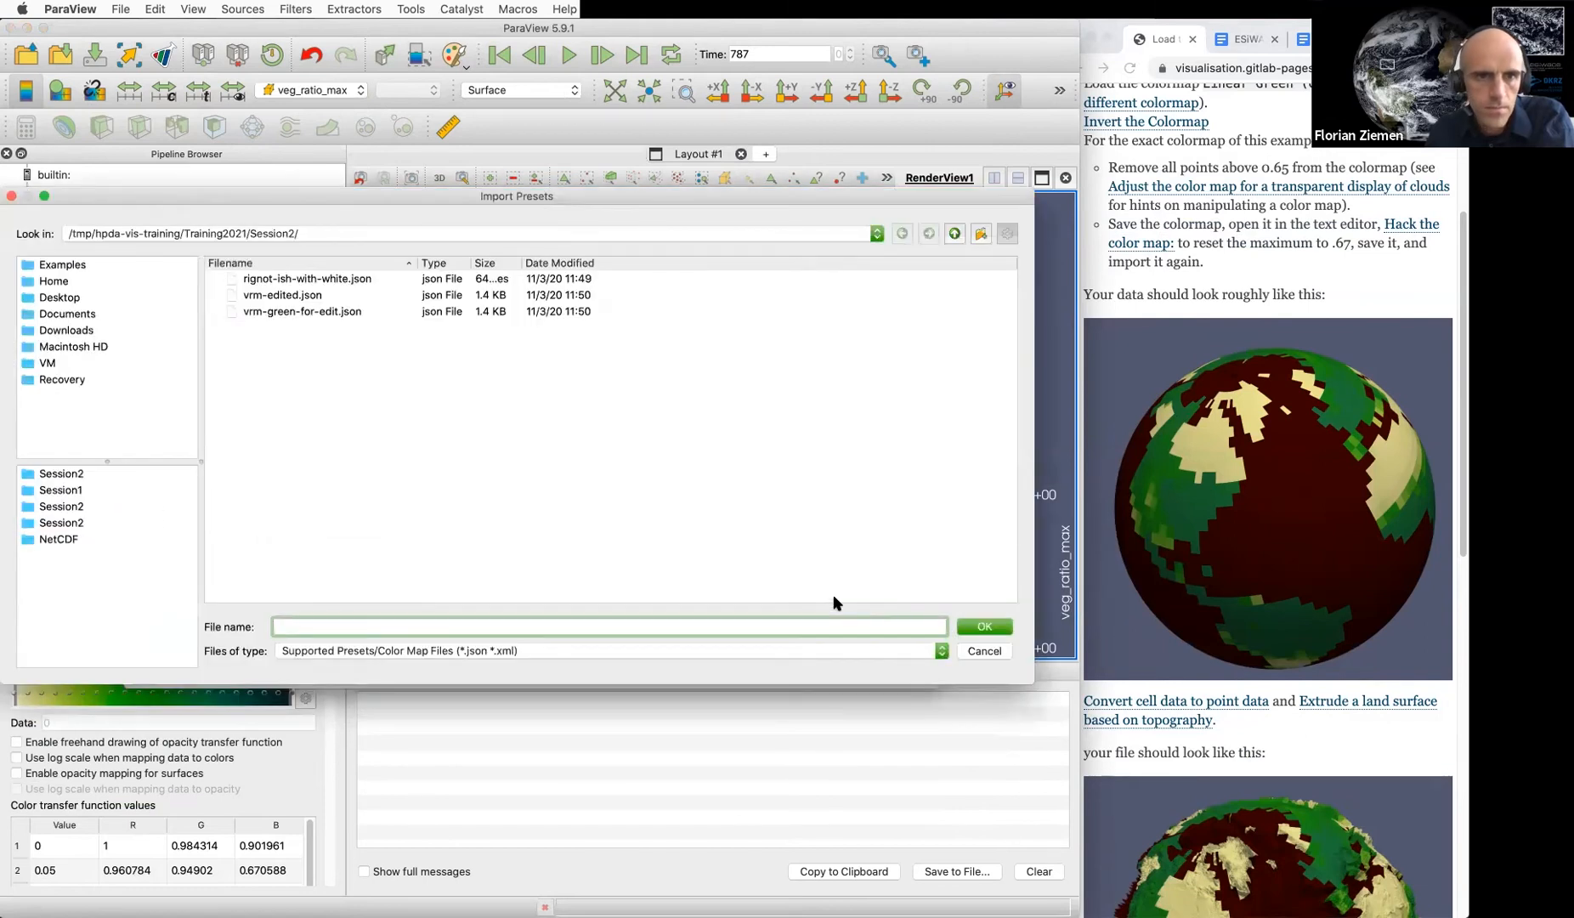
{"action": "left_click", "coordinate": [294, 295]}
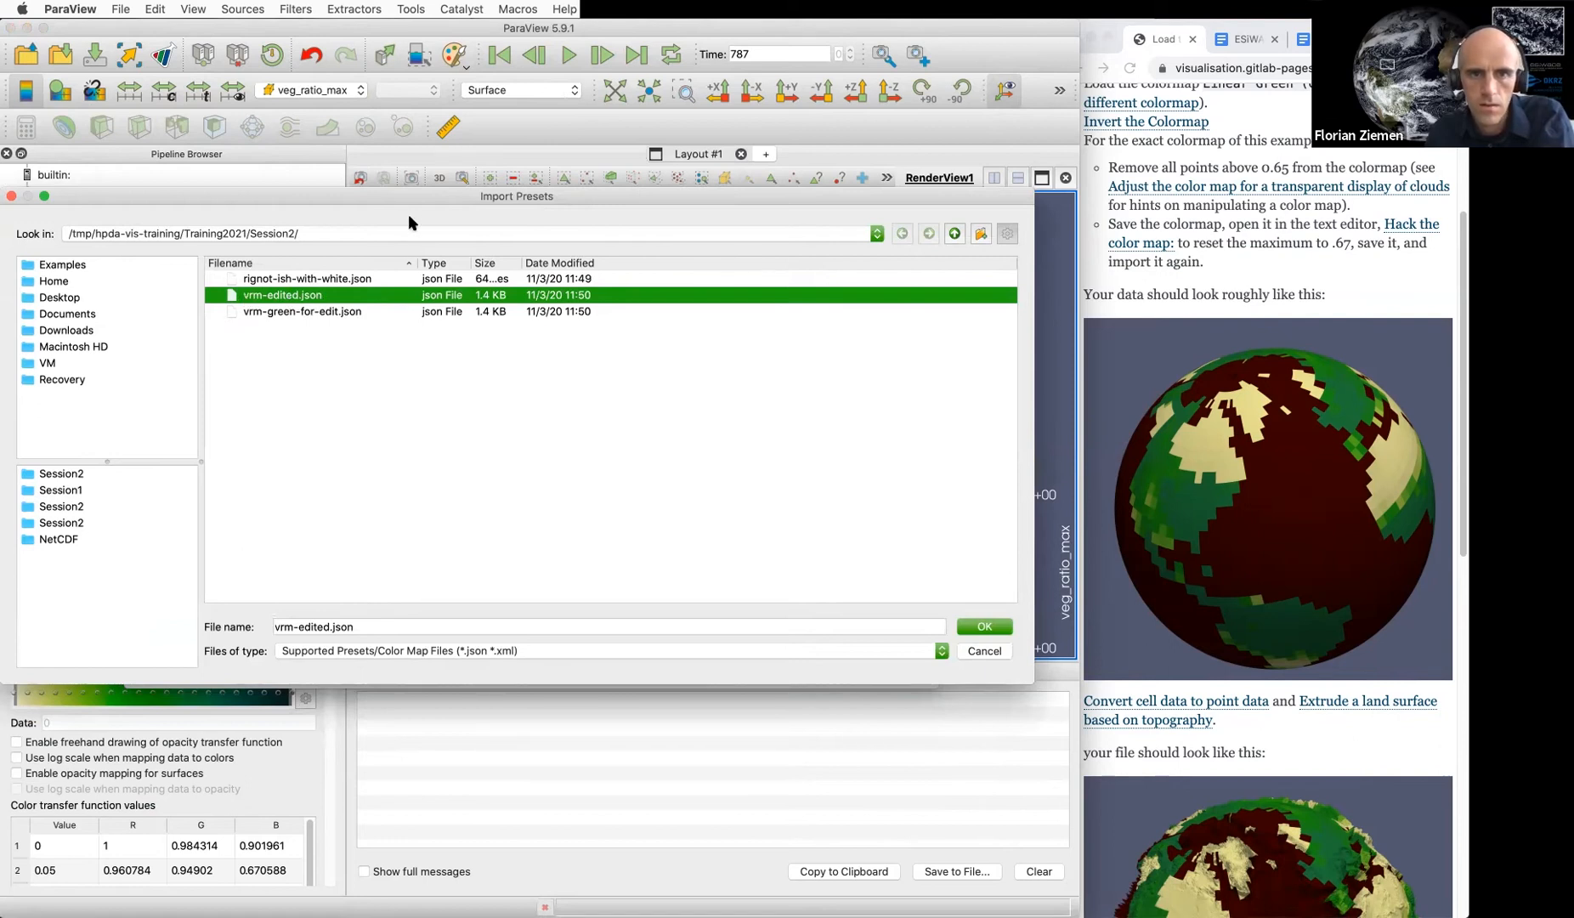
{"action": "left_click_drag", "start_coordinate": [408, 201], "coordinate": [404, 234]}
{"action": "left_click_drag", "start_coordinate": [406, 135], "coordinate": [648, 78]}
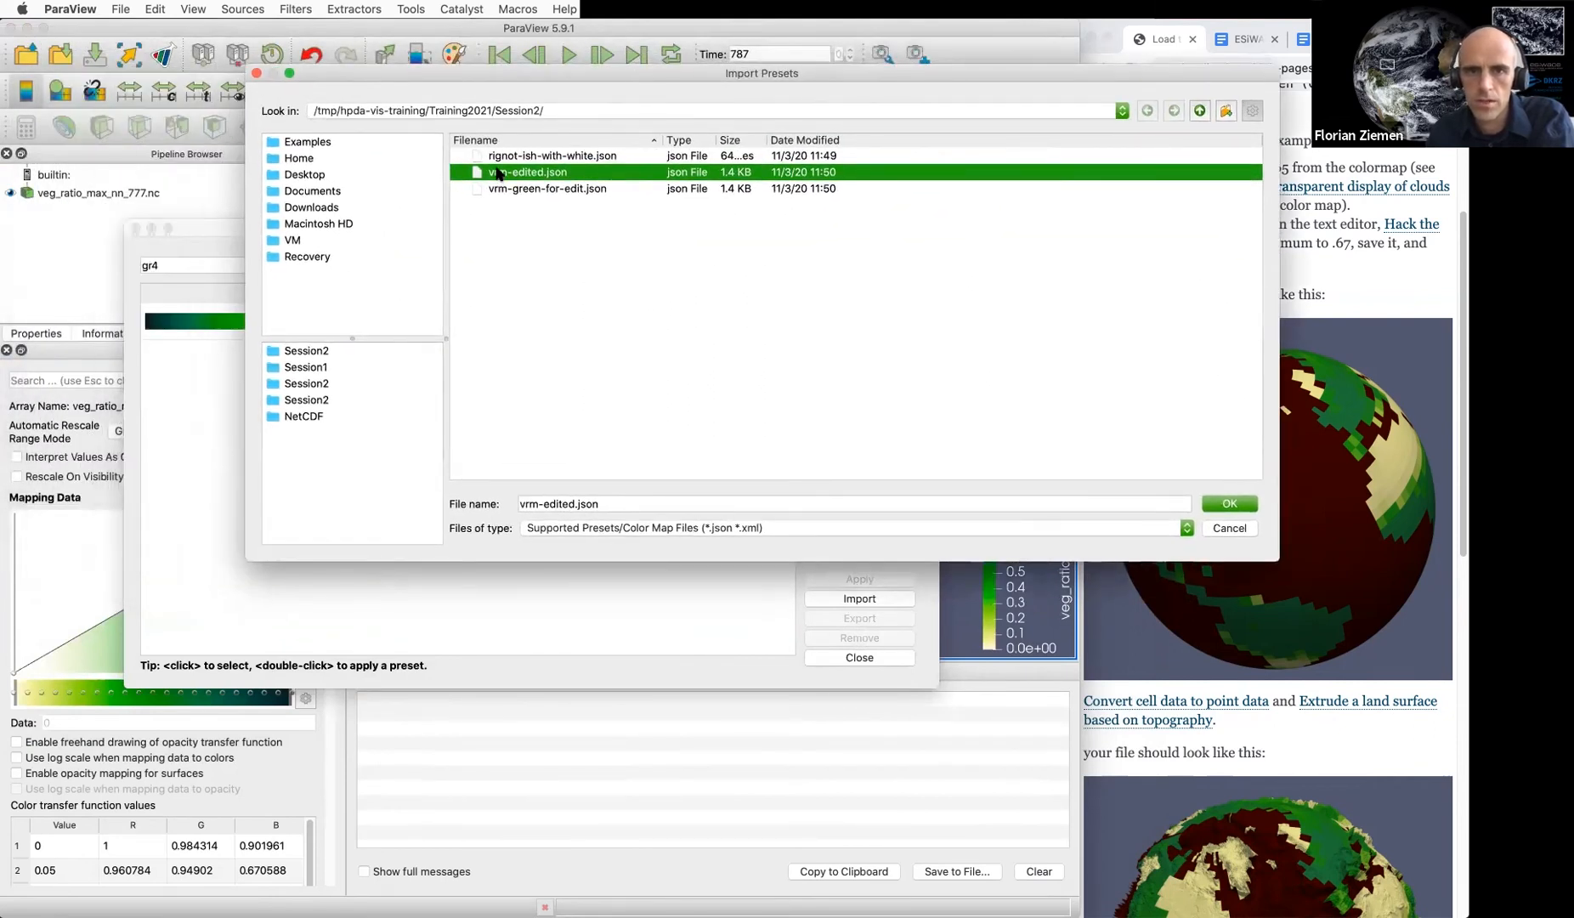
{"action": "left_click", "coordinate": [1229, 503]}
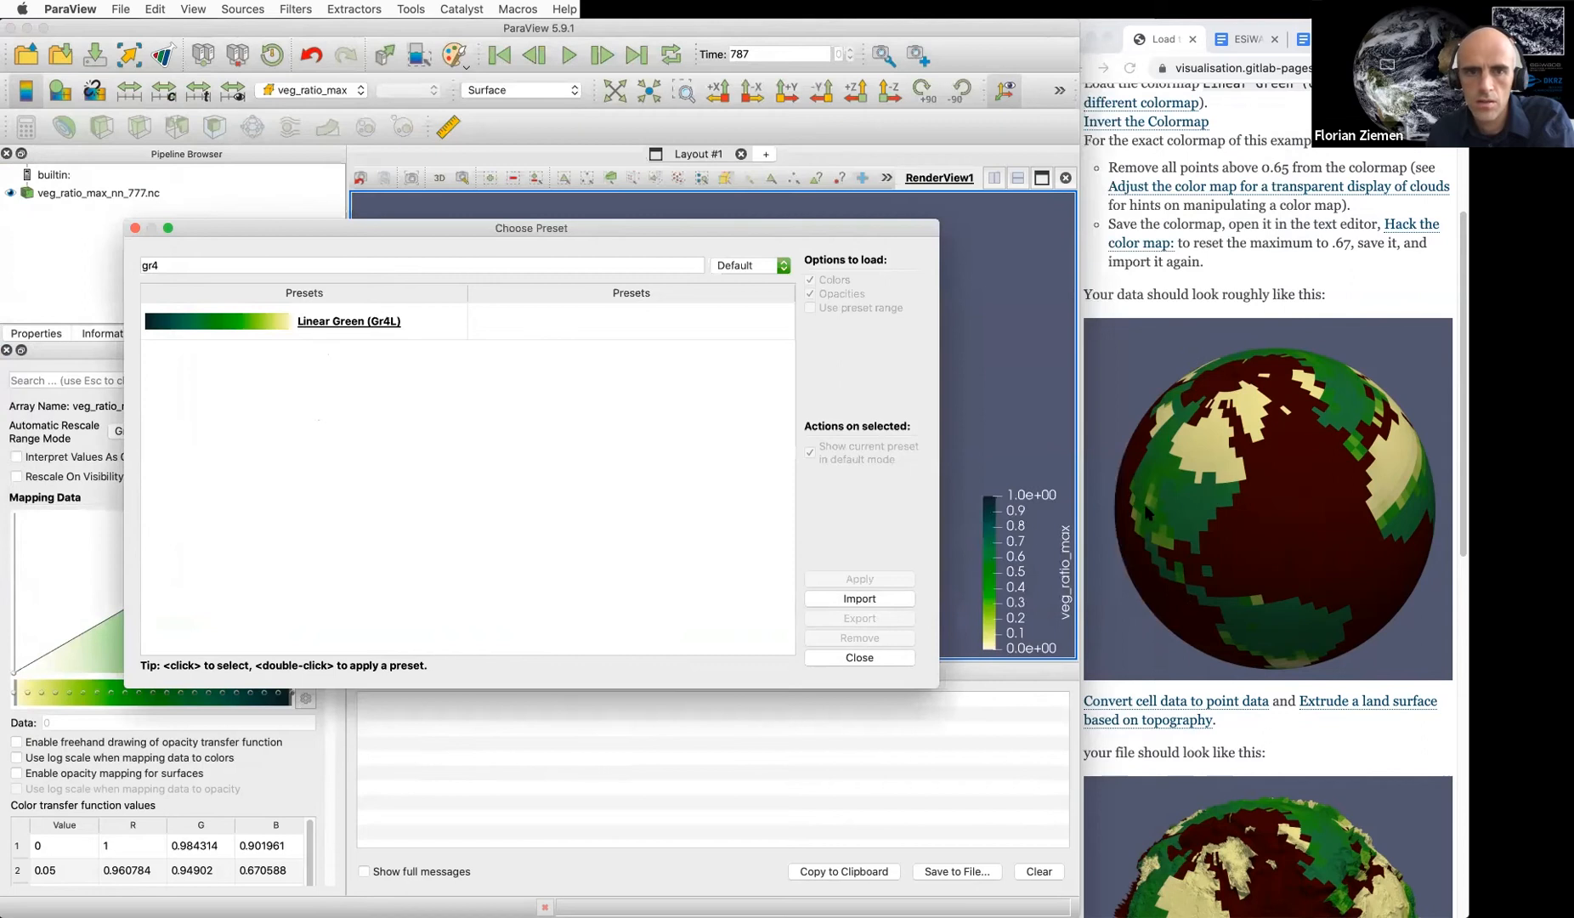
Search the color presets for "vege", apply the vegetation preset that ends in green rather than black, and close the preset chooser
{"action": "left_click", "coordinate": [328, 268]}
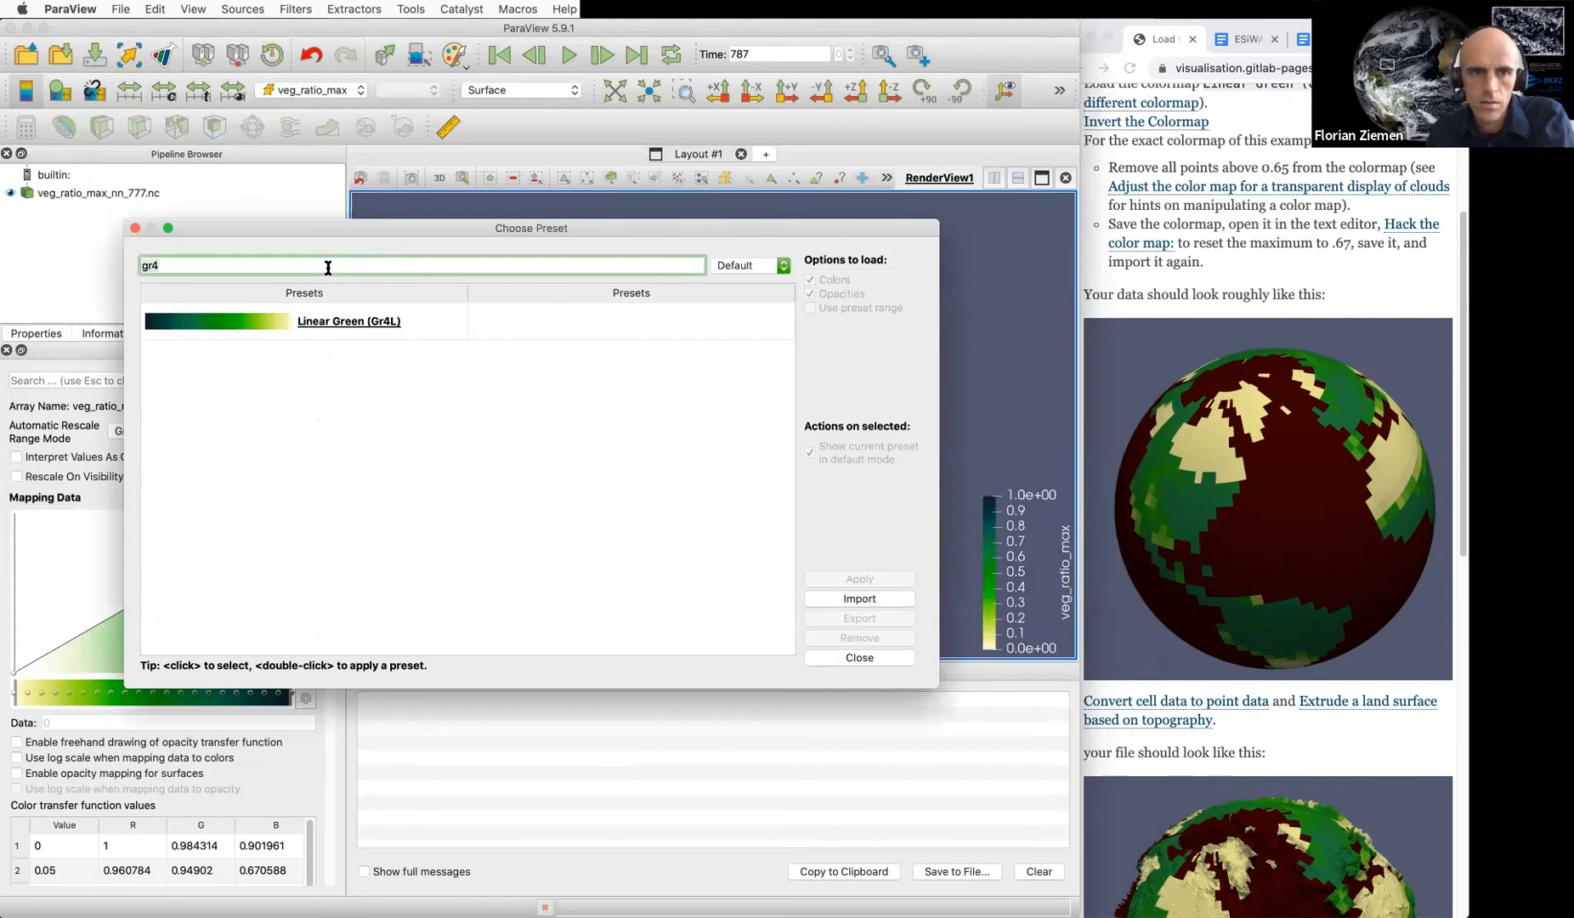
{"action": "key", "text": "BackSpace"}
{"action": "key", "text": "BackSpace"}
{"action": "key", "text": "BackSpace"}
{"action": "type", "text": "vege"}
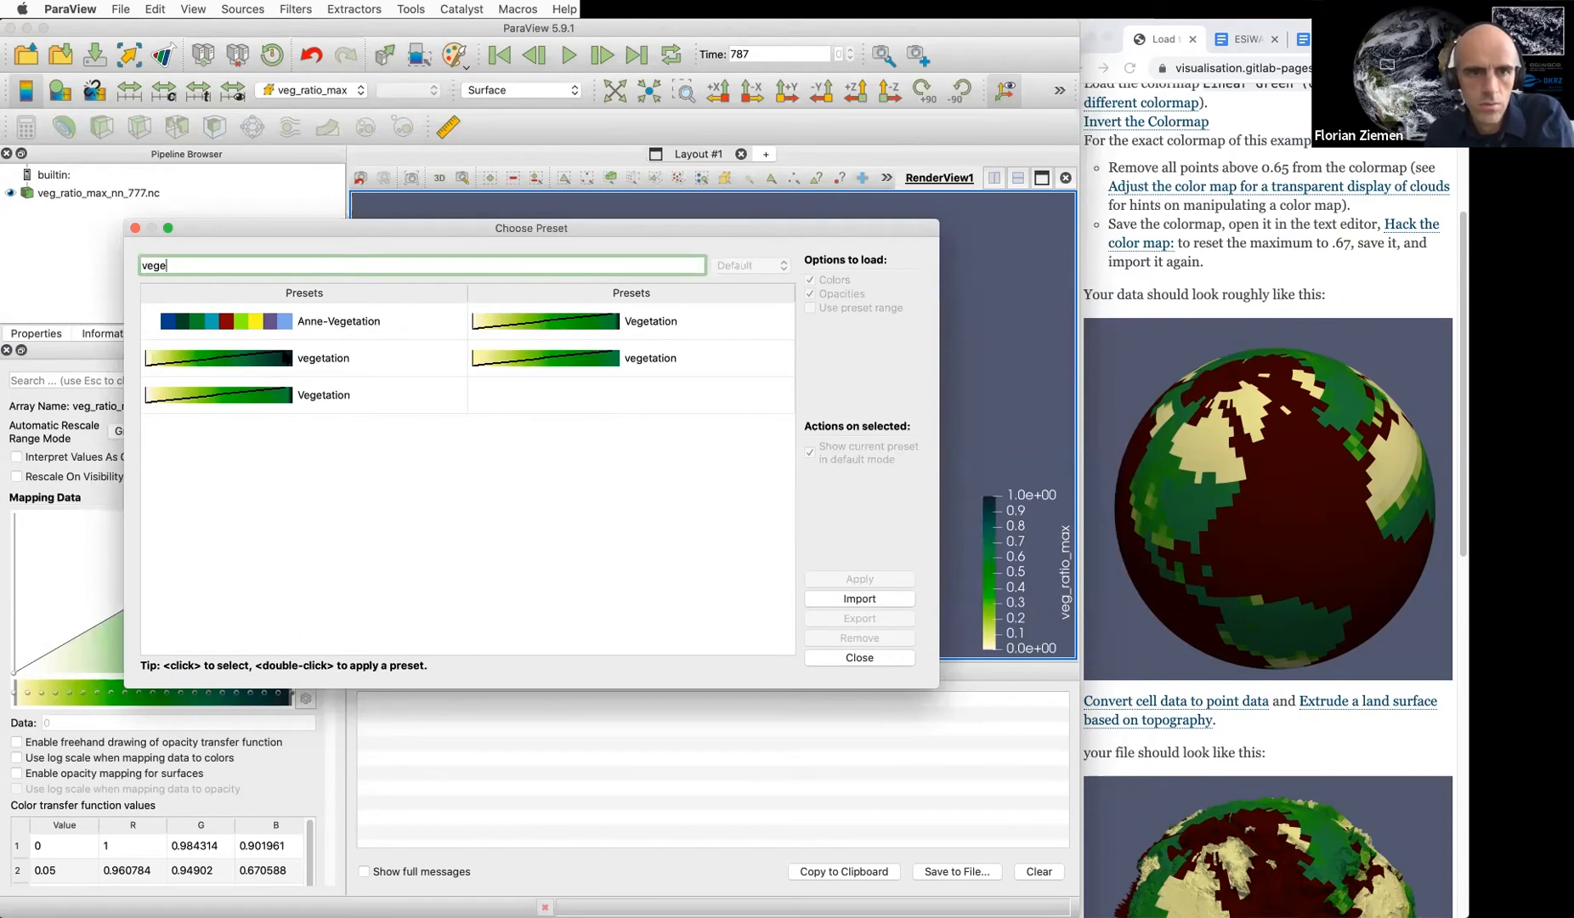
{"action": "left_click", "coordinate": [565, 360]}
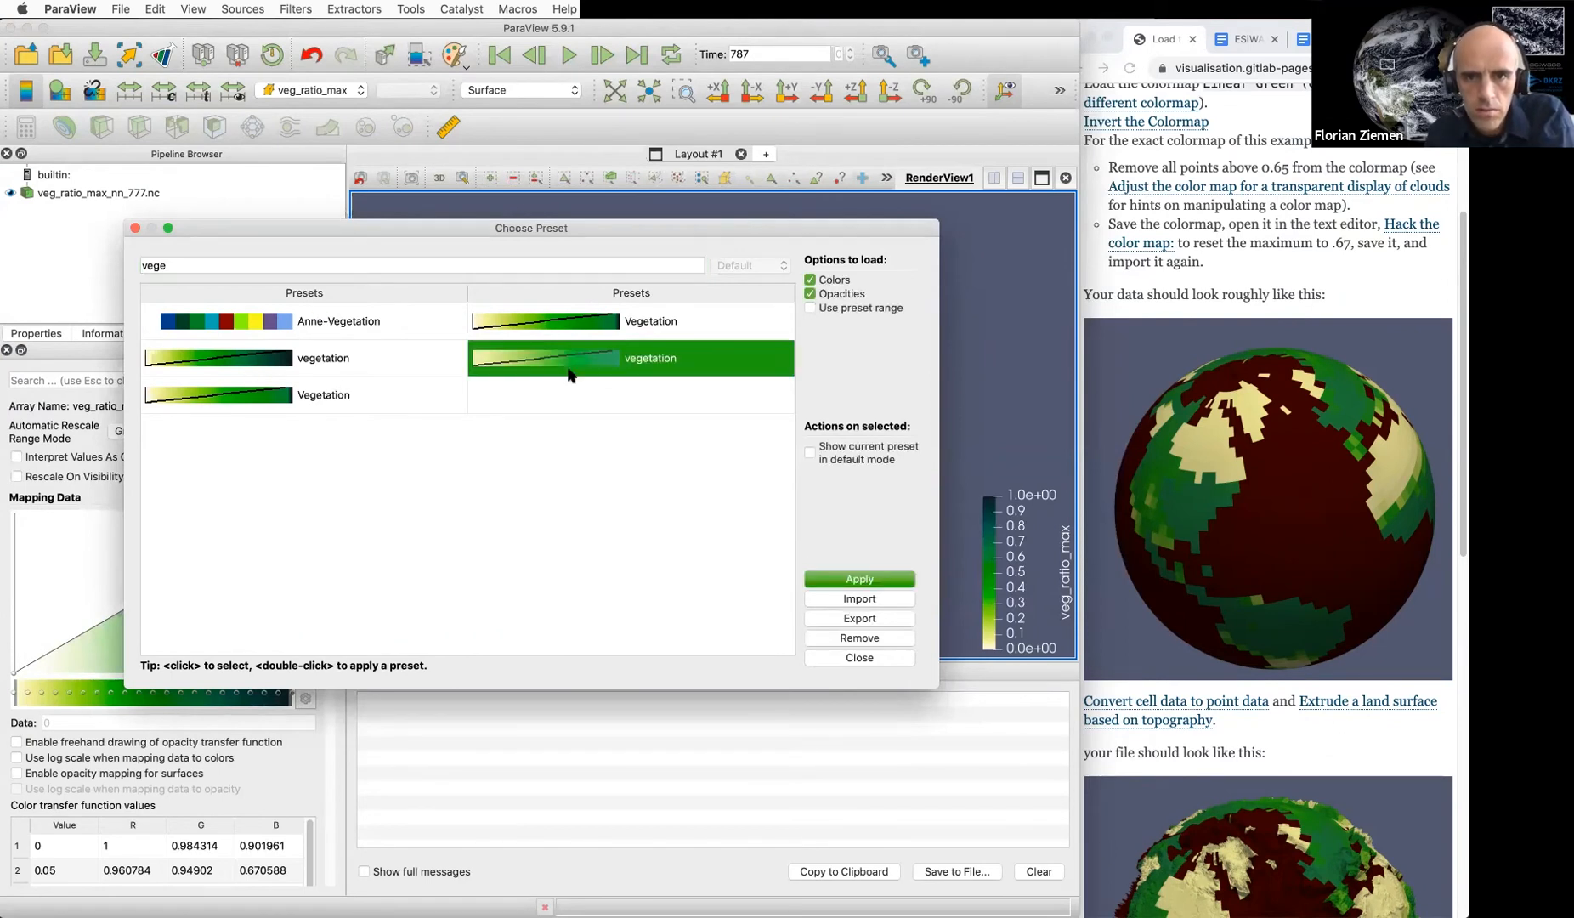
{"action": "left_click", "coordinate": [861, 580]}
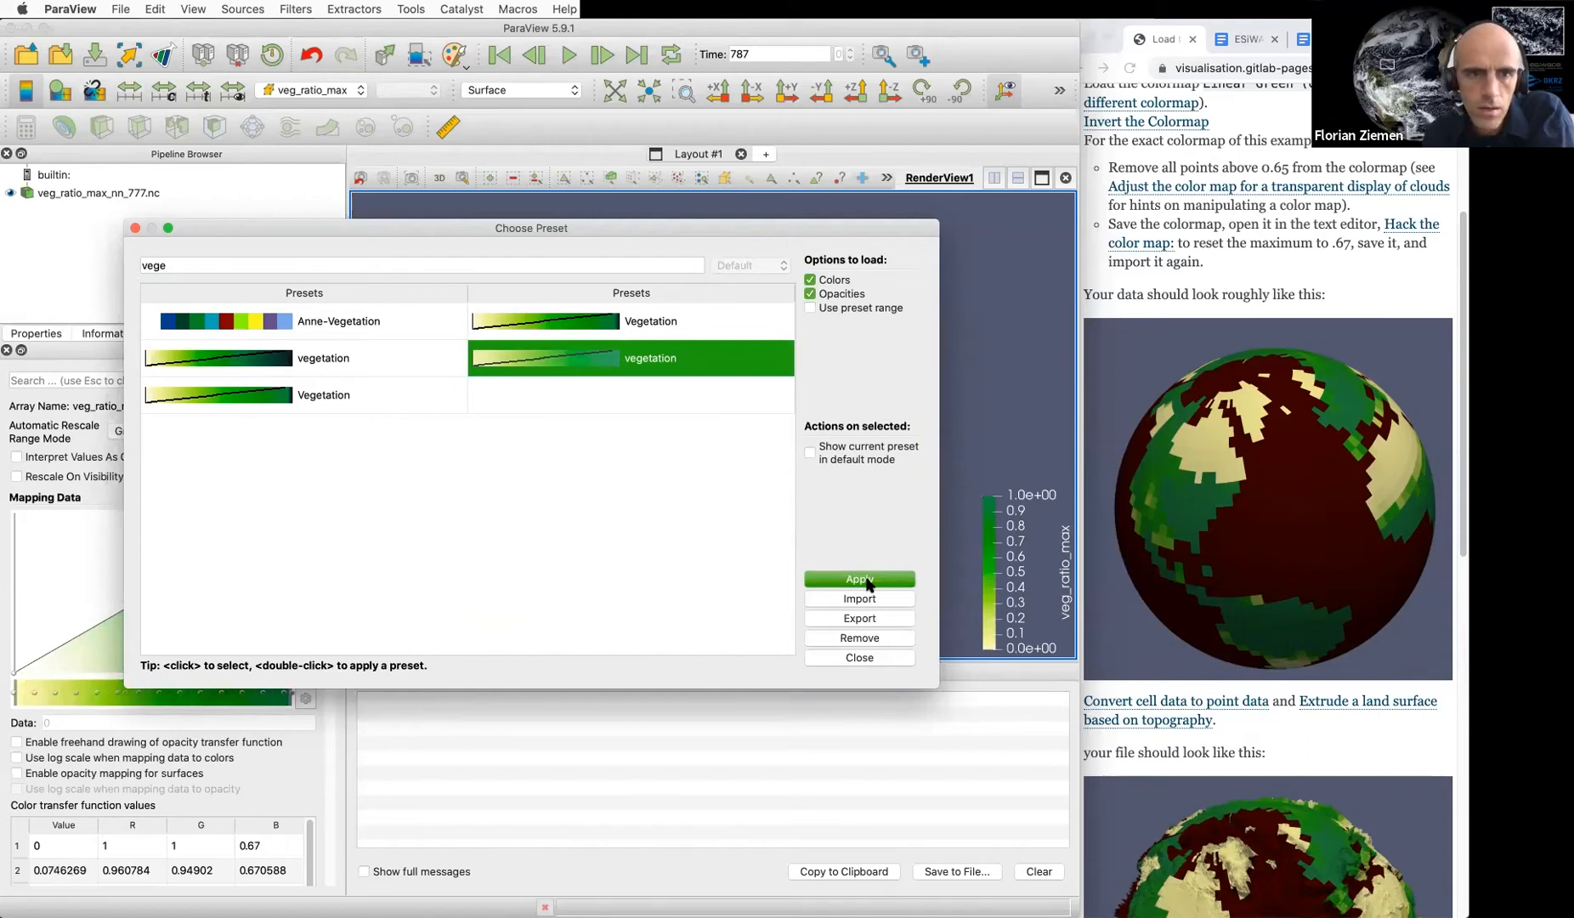
{"action": "left_click", "coordinate": [859, 658]}
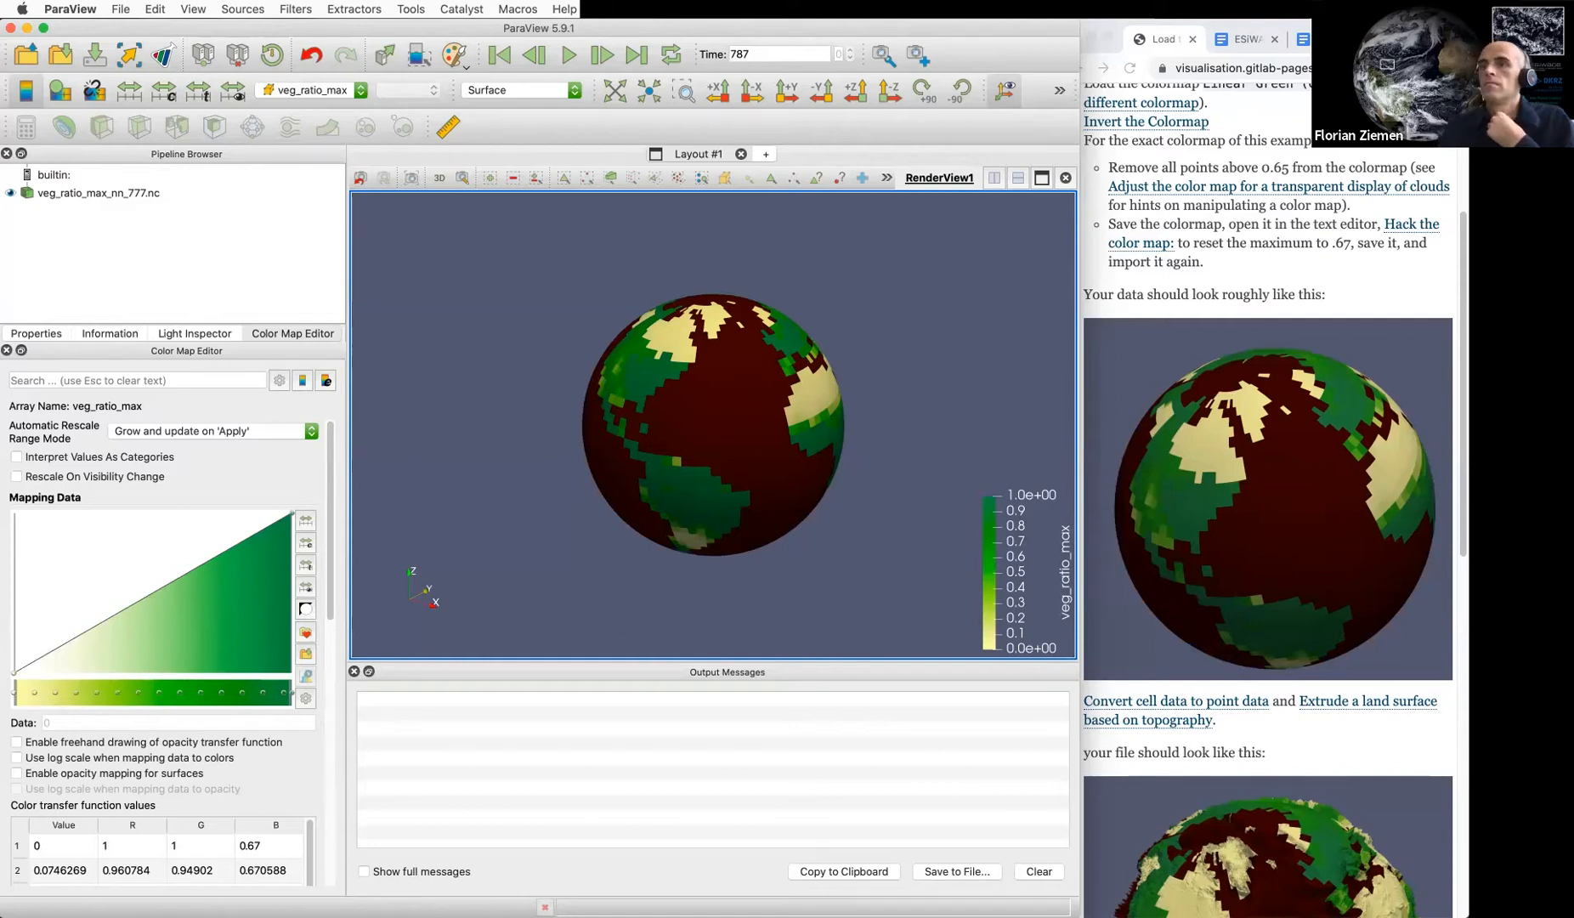
Check the session questions document in Chrome, and review ParaView's available coloring variables, keeping veg_ratio_max
{"action": "left_click", "coordinate": [1227, 41]}
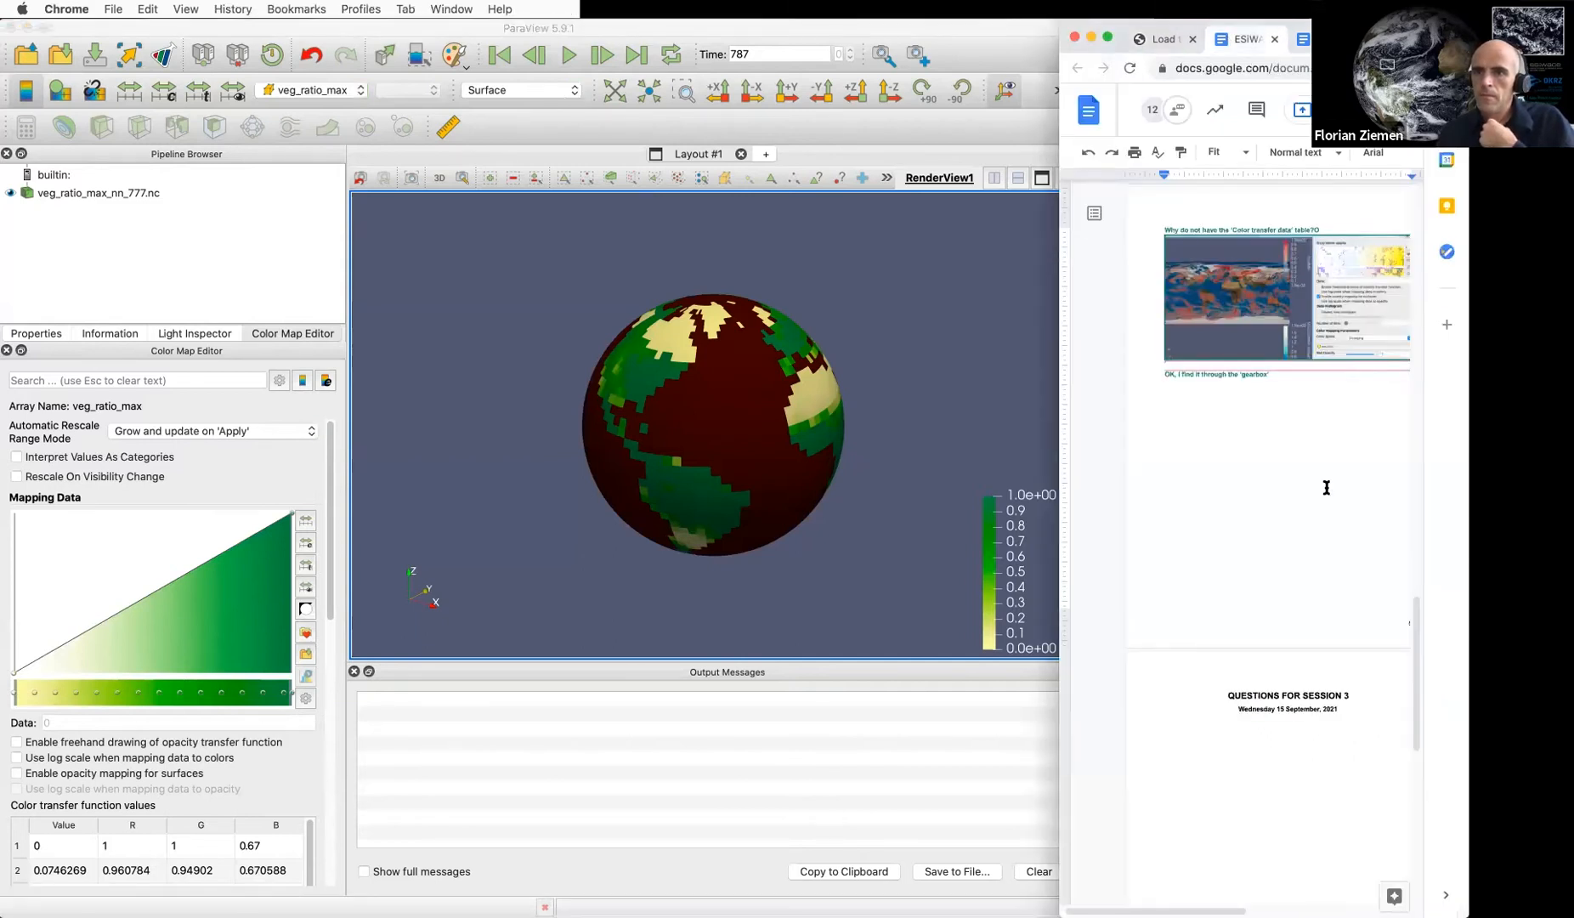
{"action": "scroll", "coordinate": [1326, 487], "scroll_direction": "right", "scroll_amount": 2}
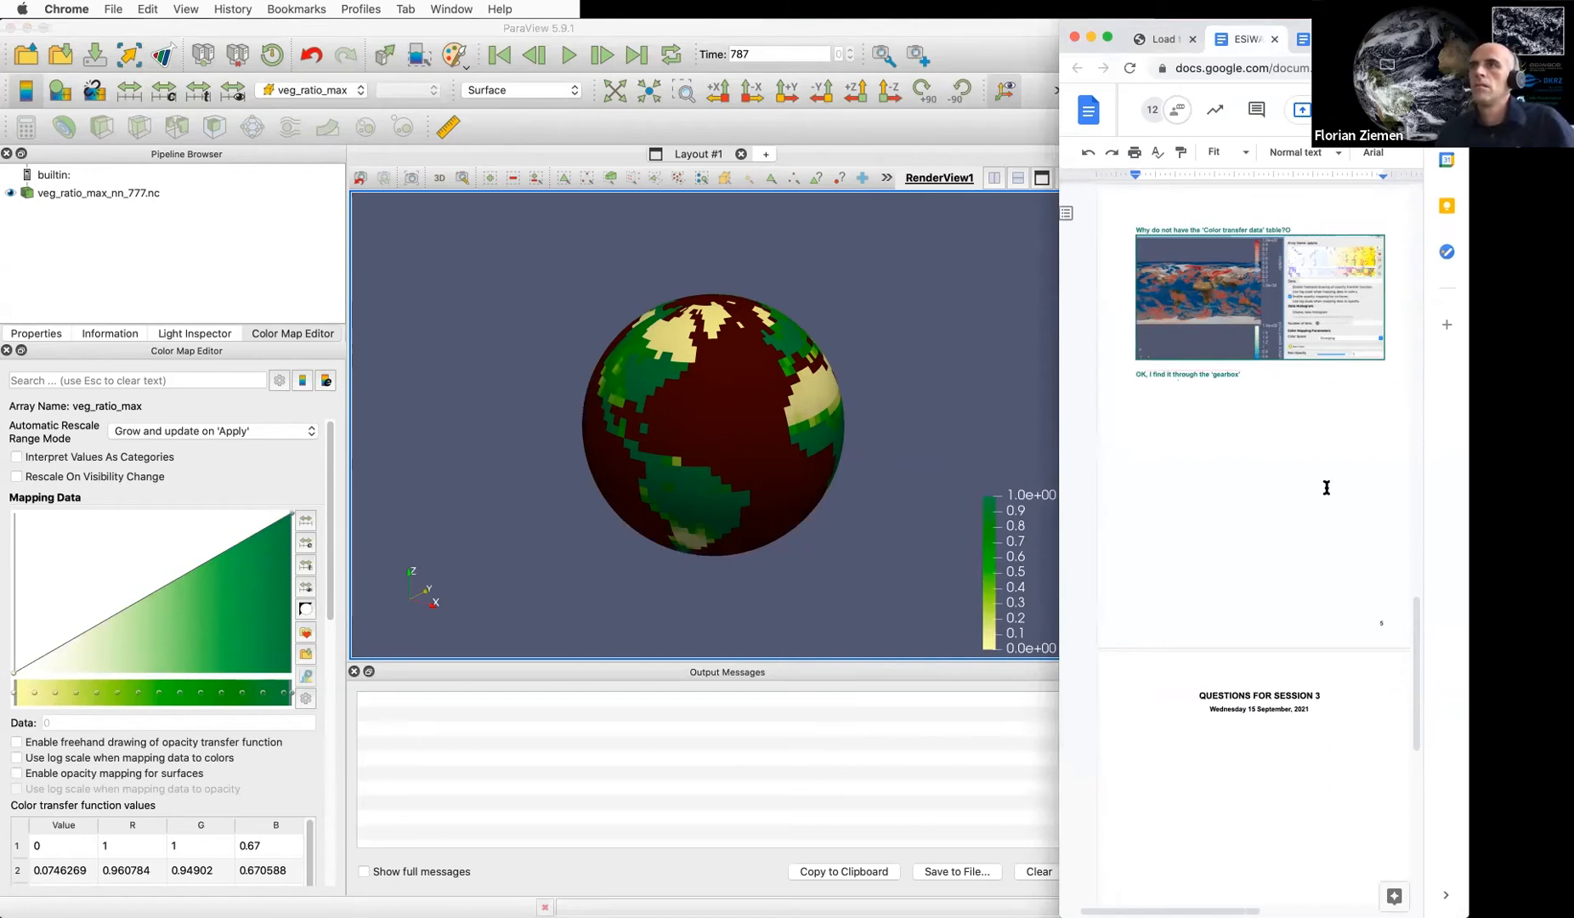
{"action": "left_click", "coordinate": [260, 90]}
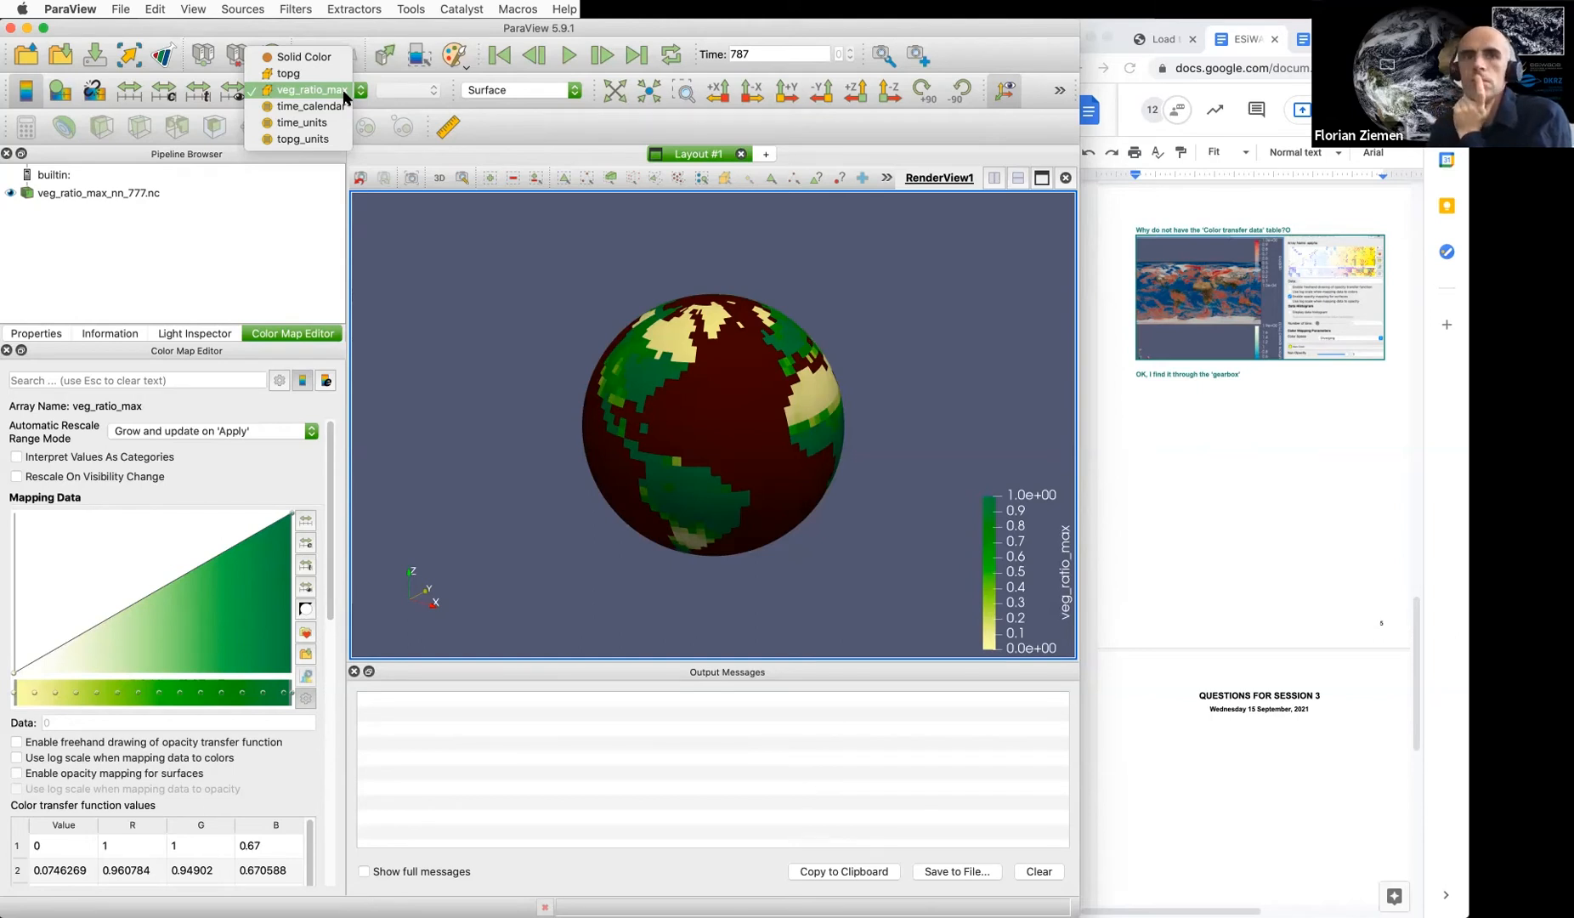
{"action": "left_click", "coordinate": [344, 94]}
{"action": "left_click", "coordinate": [26, 55]}
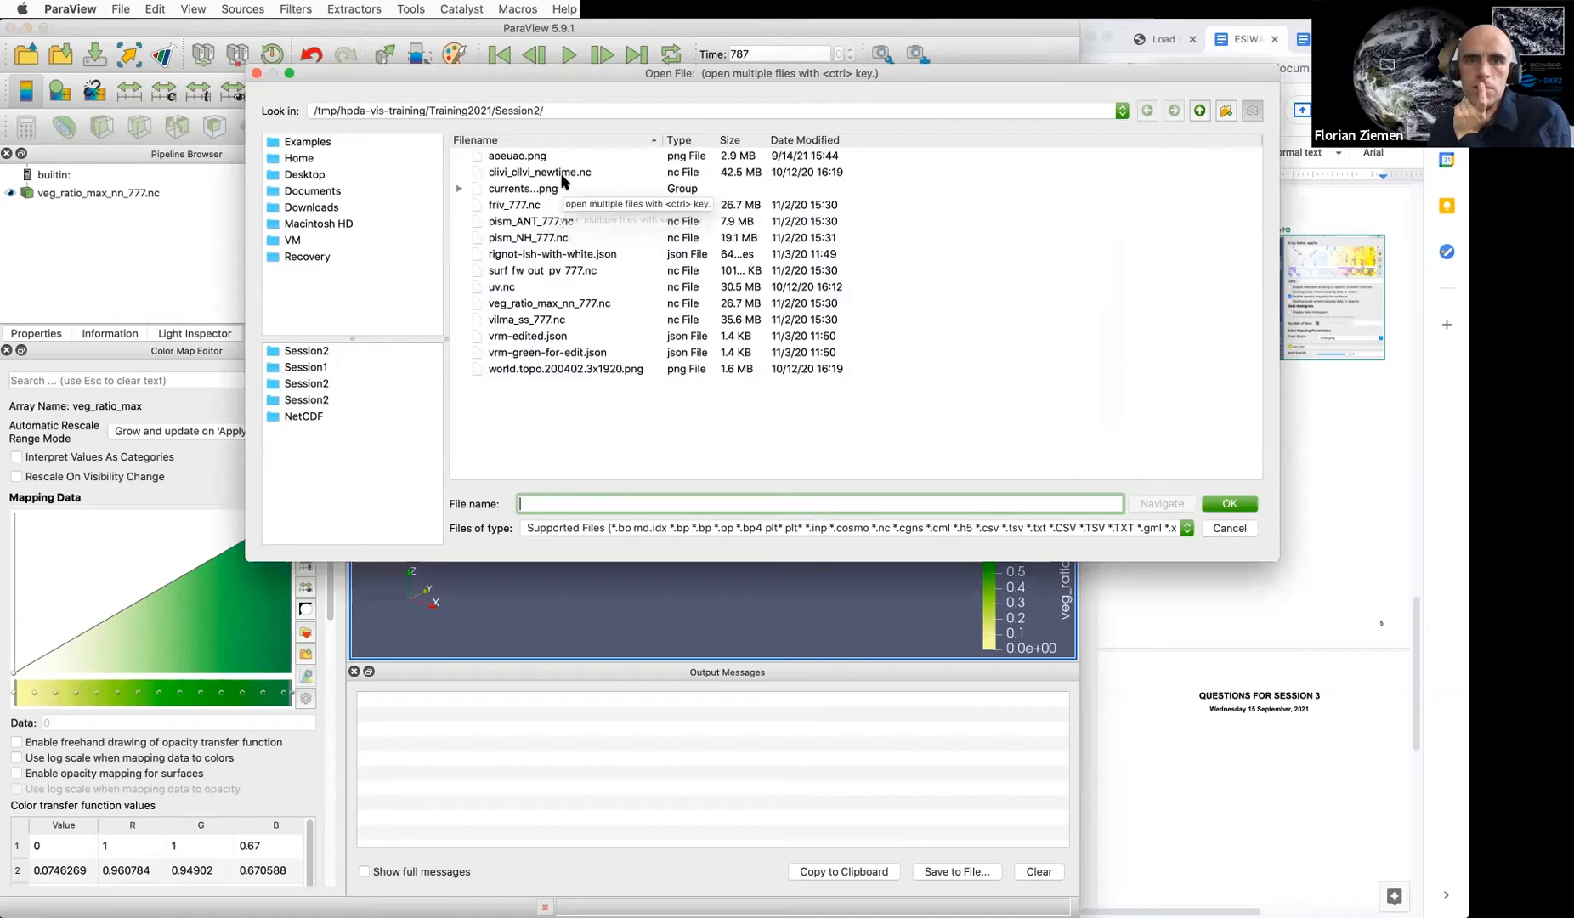
{"action": "left_click", "coordinate": [564, 304]}
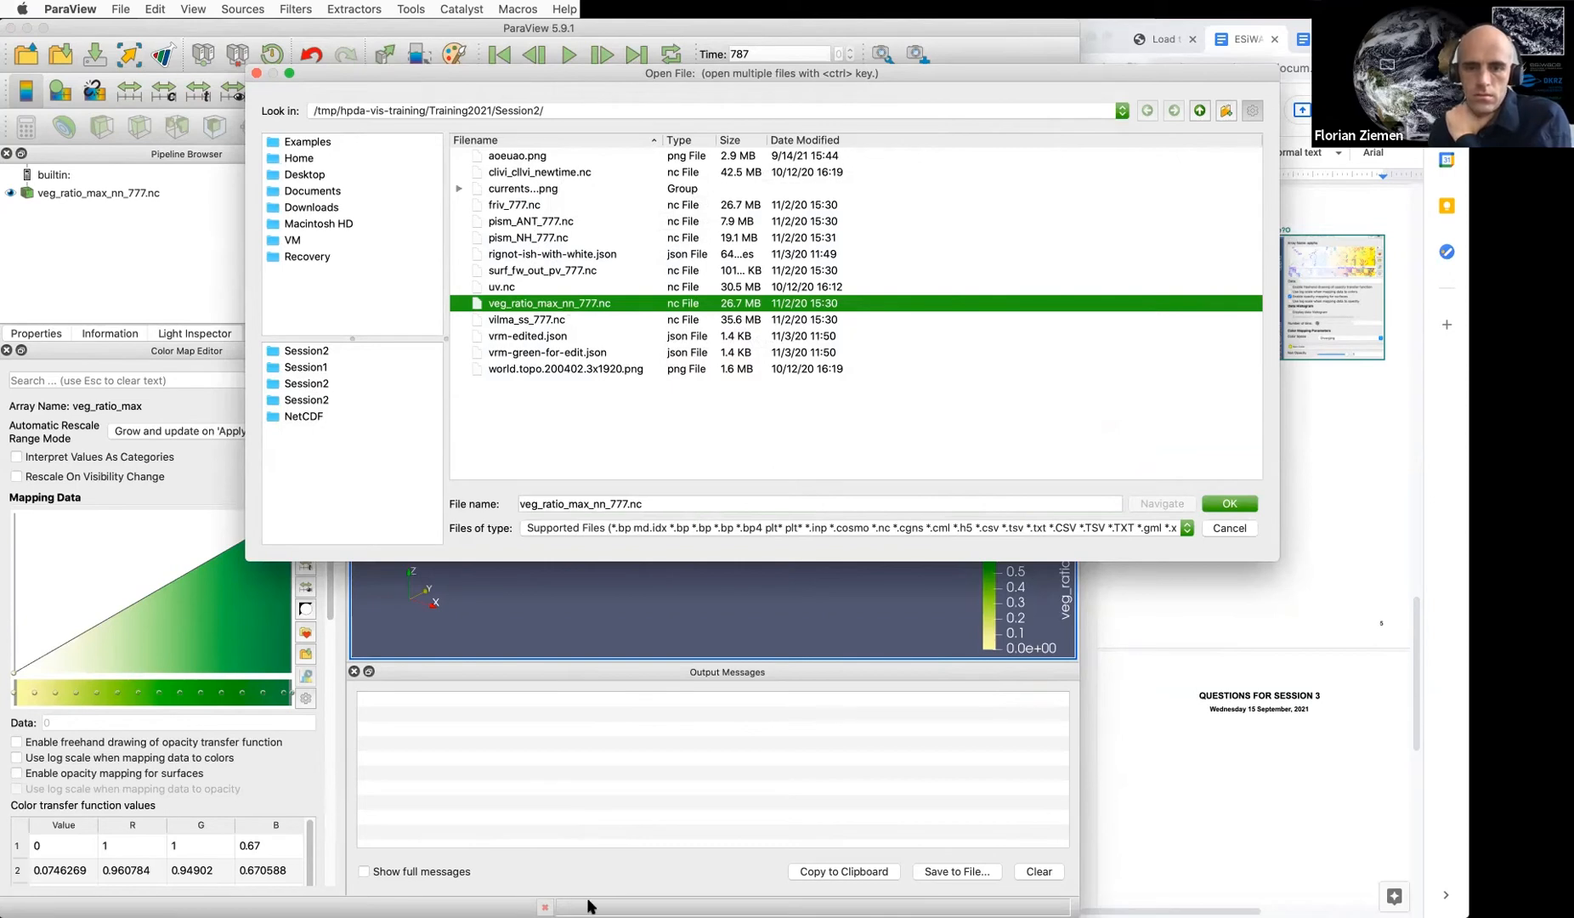
{"action": "mouse_move", "coordinate": [560, 906]}
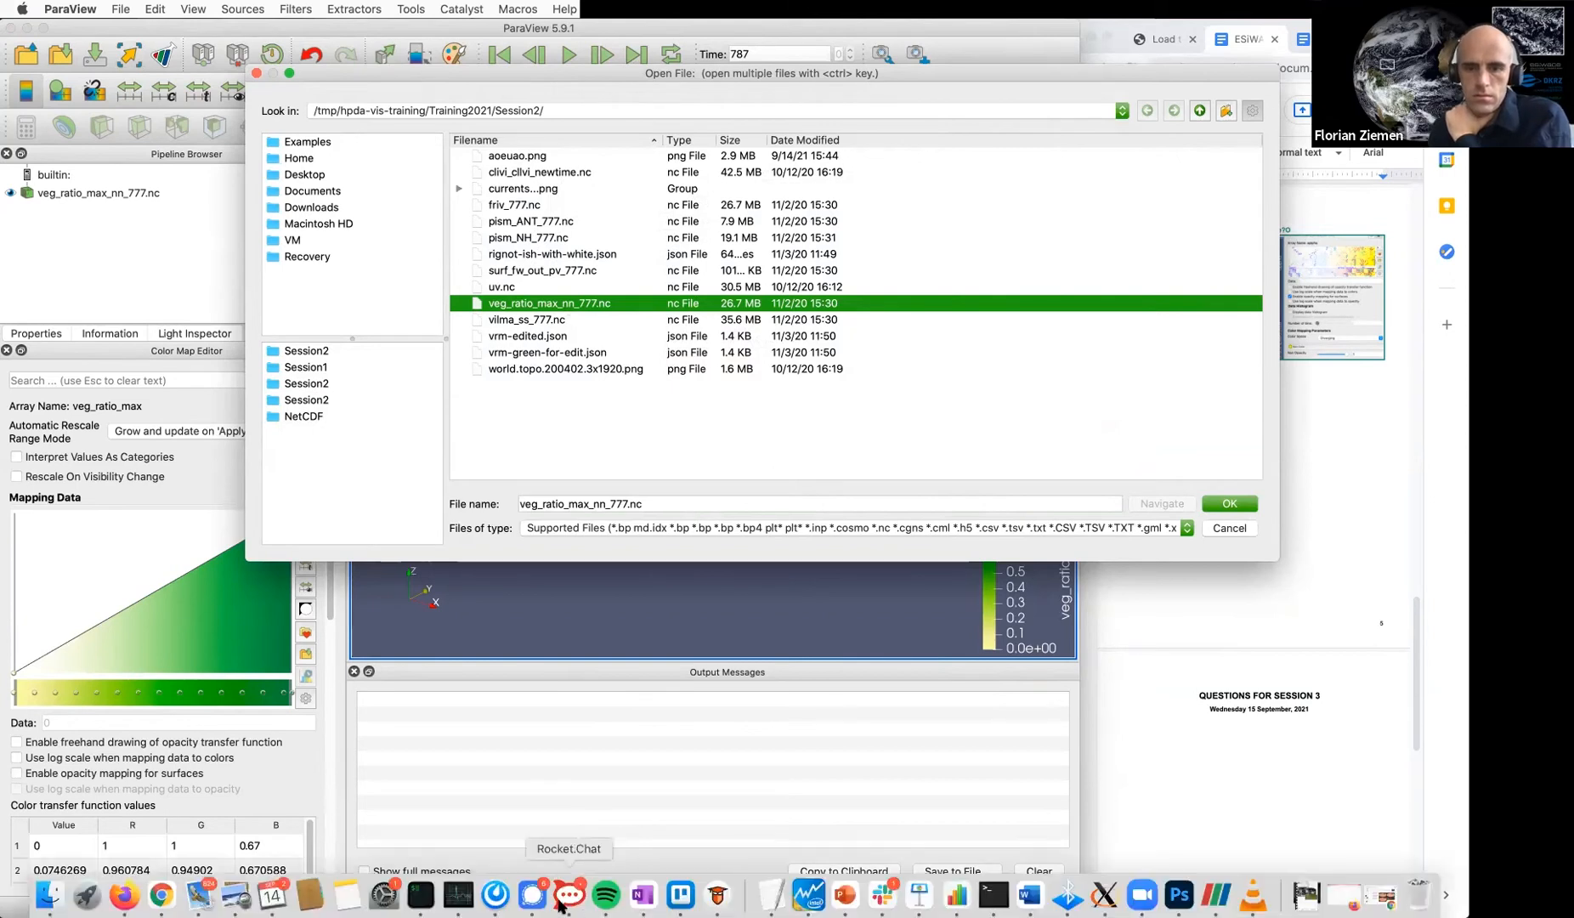
{"action": "left_click", "coordinate": [933, 392]}
Switch to iTerm2 and list the file details with ll veg_ratio_max_nn_777.nc
{"action": "key", "text": "super+Tab"}
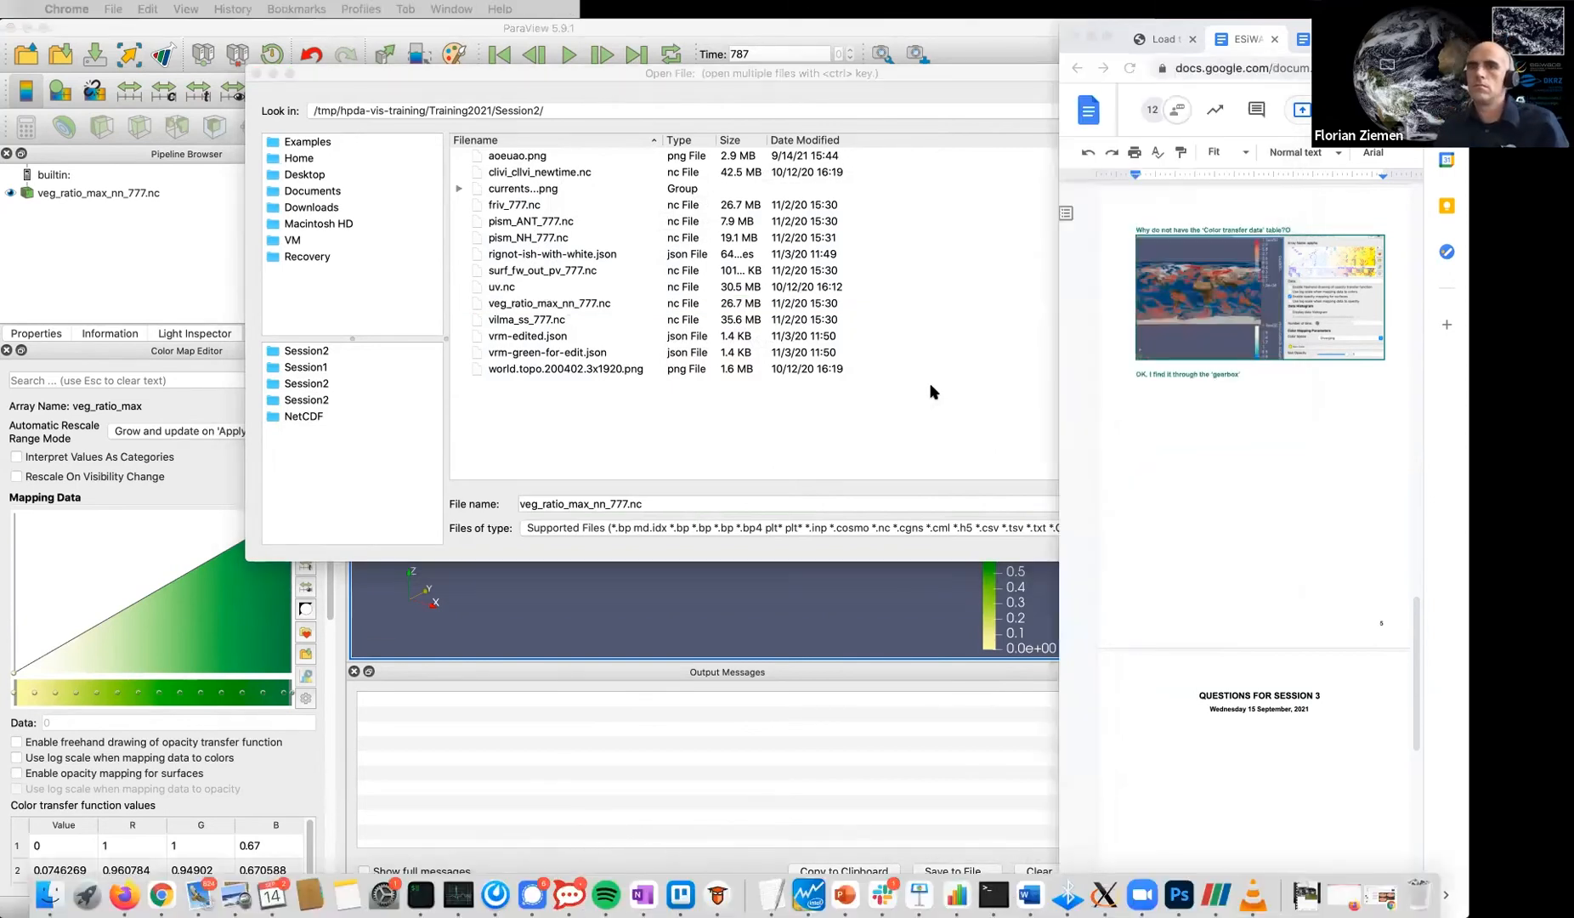
{"action": "key", "text": "super+Tab"}
{"action": "key", "text": "Tab"}
{"action": "key", "text": "Tab"}
{"action": "key", "text": "Tab"}
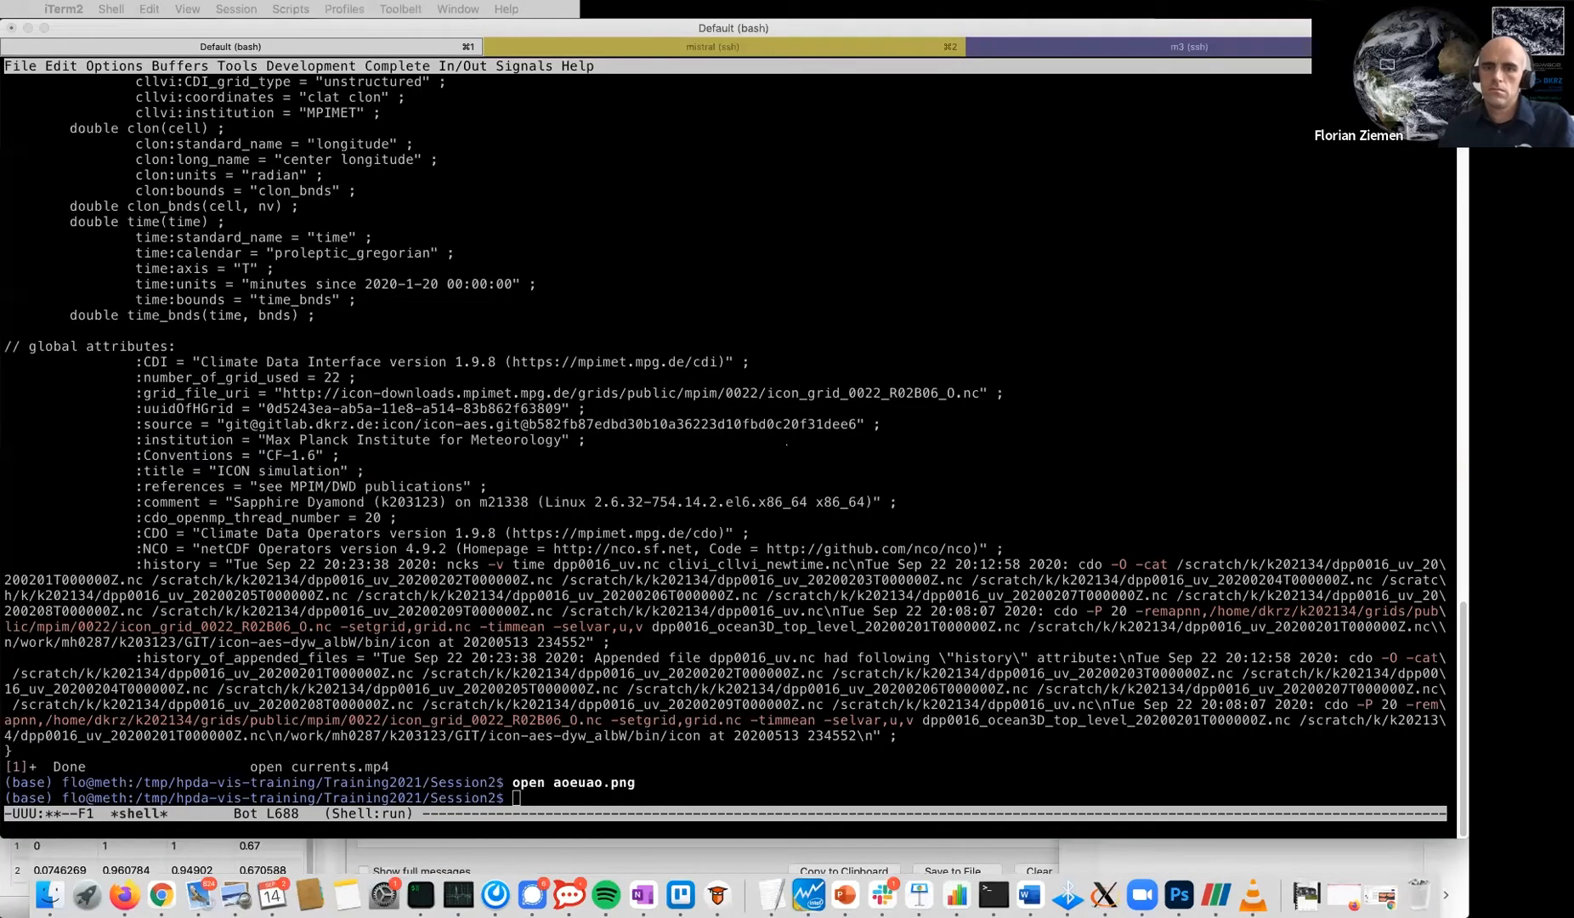
{"action": "type", "text": "l"}
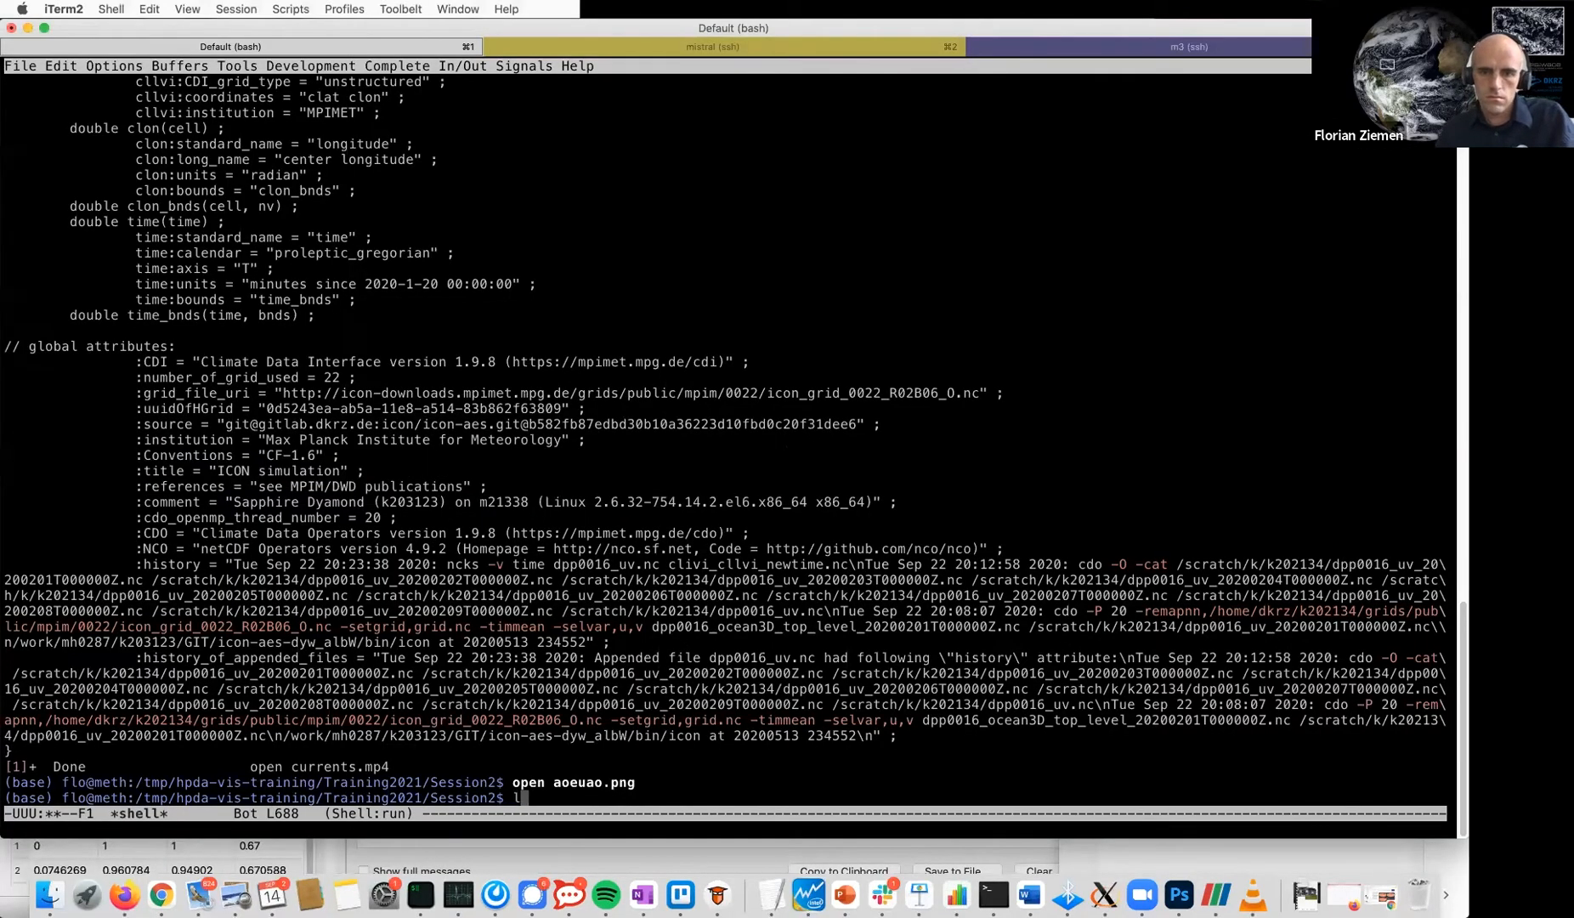
{"action": "type", "text": "l ve"}
{"action": "key", "text": "Tab"}
{"action": "key", "text": "Return"}
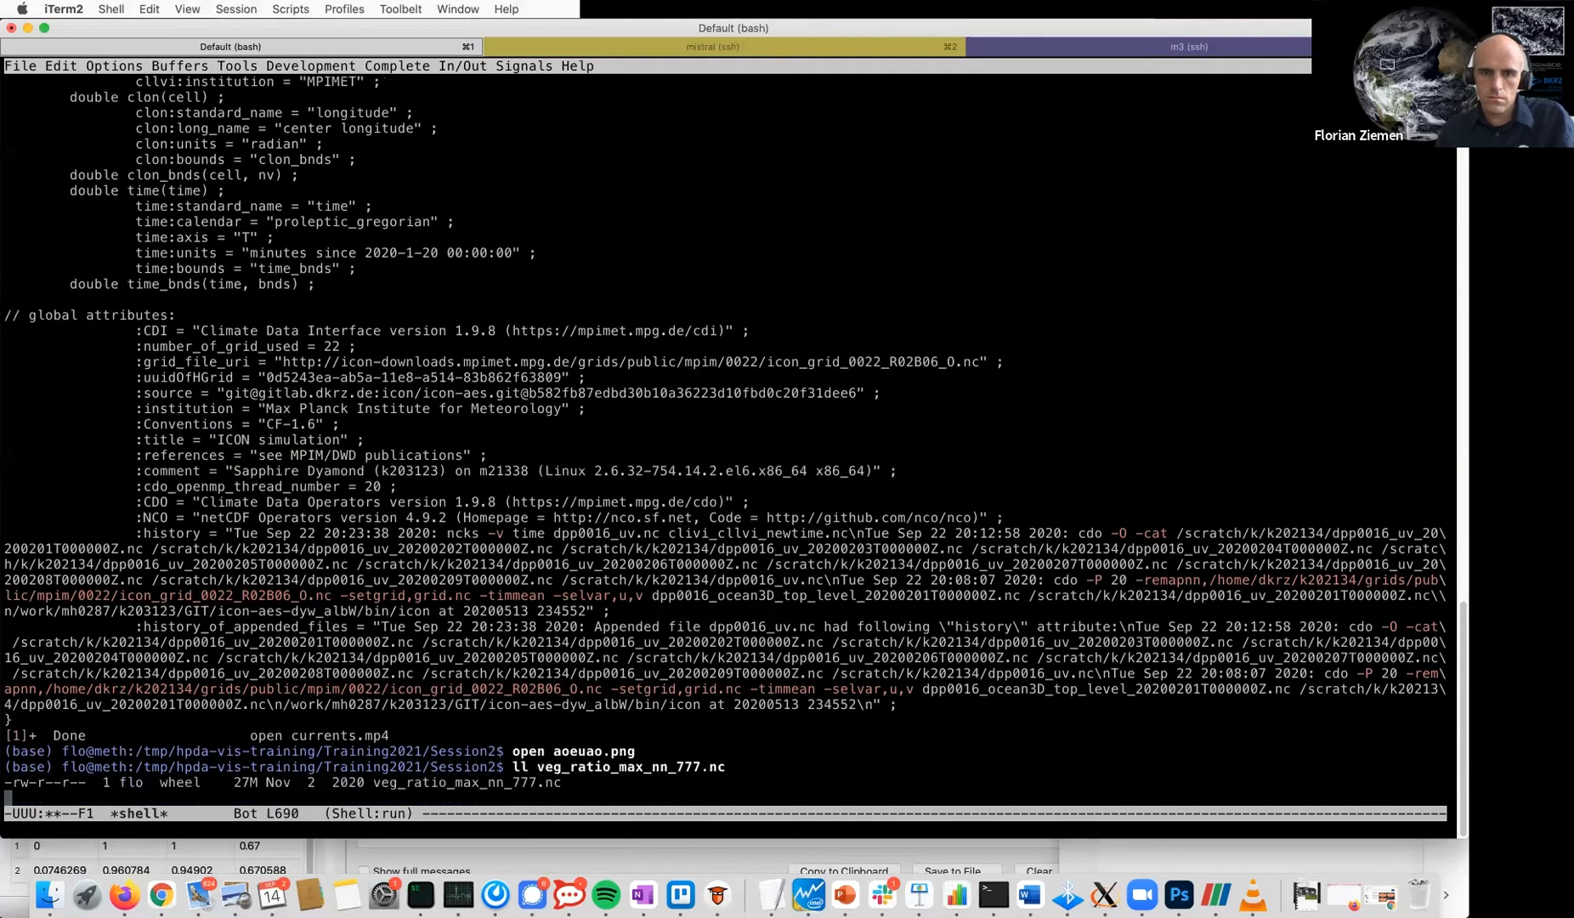
Display the header of the vegetation file with ncdump -h veg_ratio_max_nn_777.nc
{"action": "key", "text": "alt+p"}
{"action": "key", "text": "ctrl+a"}
{"action": "key", "text": "ctrl+d"}
{"action": "key", "text": "ctrl+d"}
{"action": "key", "text": "ctrl+d"}
{"action": "type", "text": "ncdump -h"}
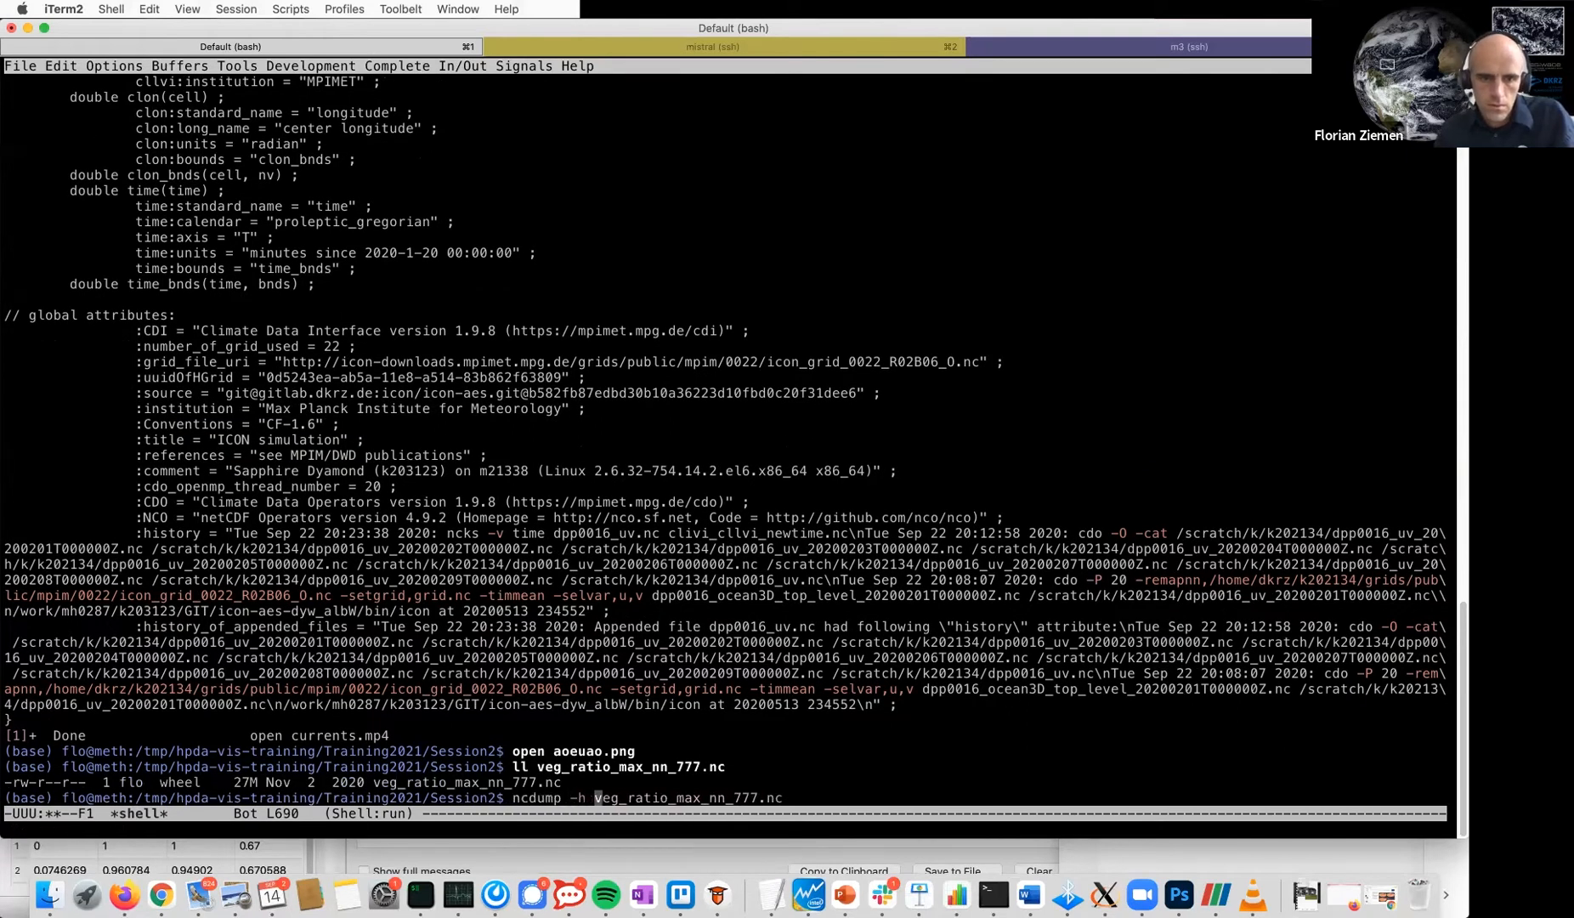
{"action": "key", "text": "Return"}
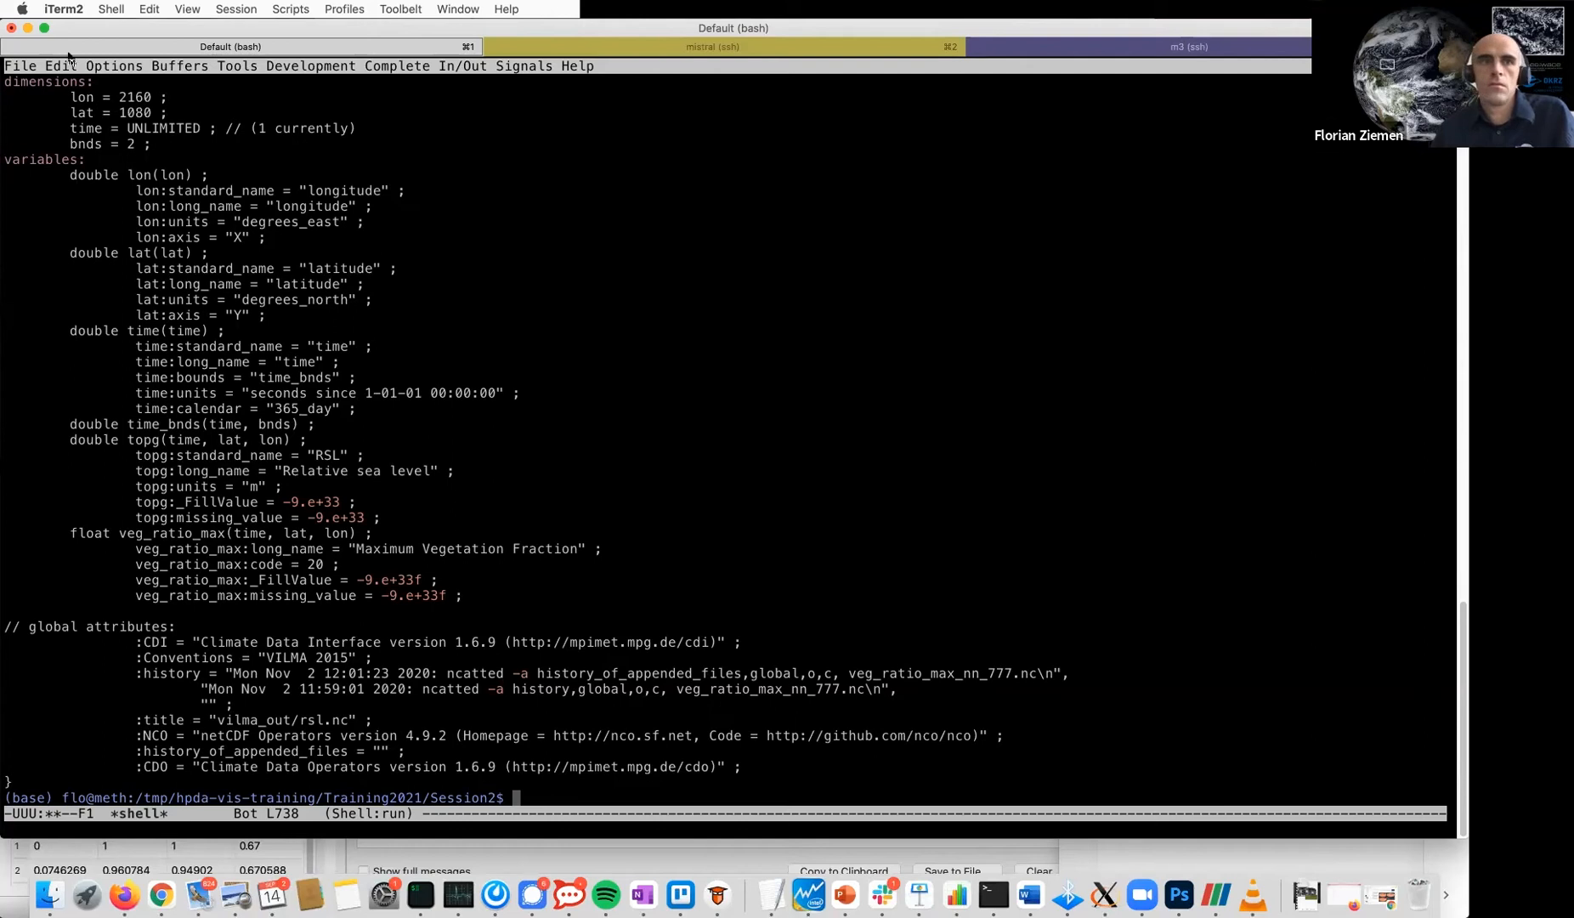
Switch to ParaView and open another copy of veg_ratio_max_nn_777.nc using the NetCDF Reader
{"action": "left_click", "coordinate": [737, 853]}
{"action": "key", "text": "Escape"}
{"action": "left_click", "coordinate": [26, 56]}
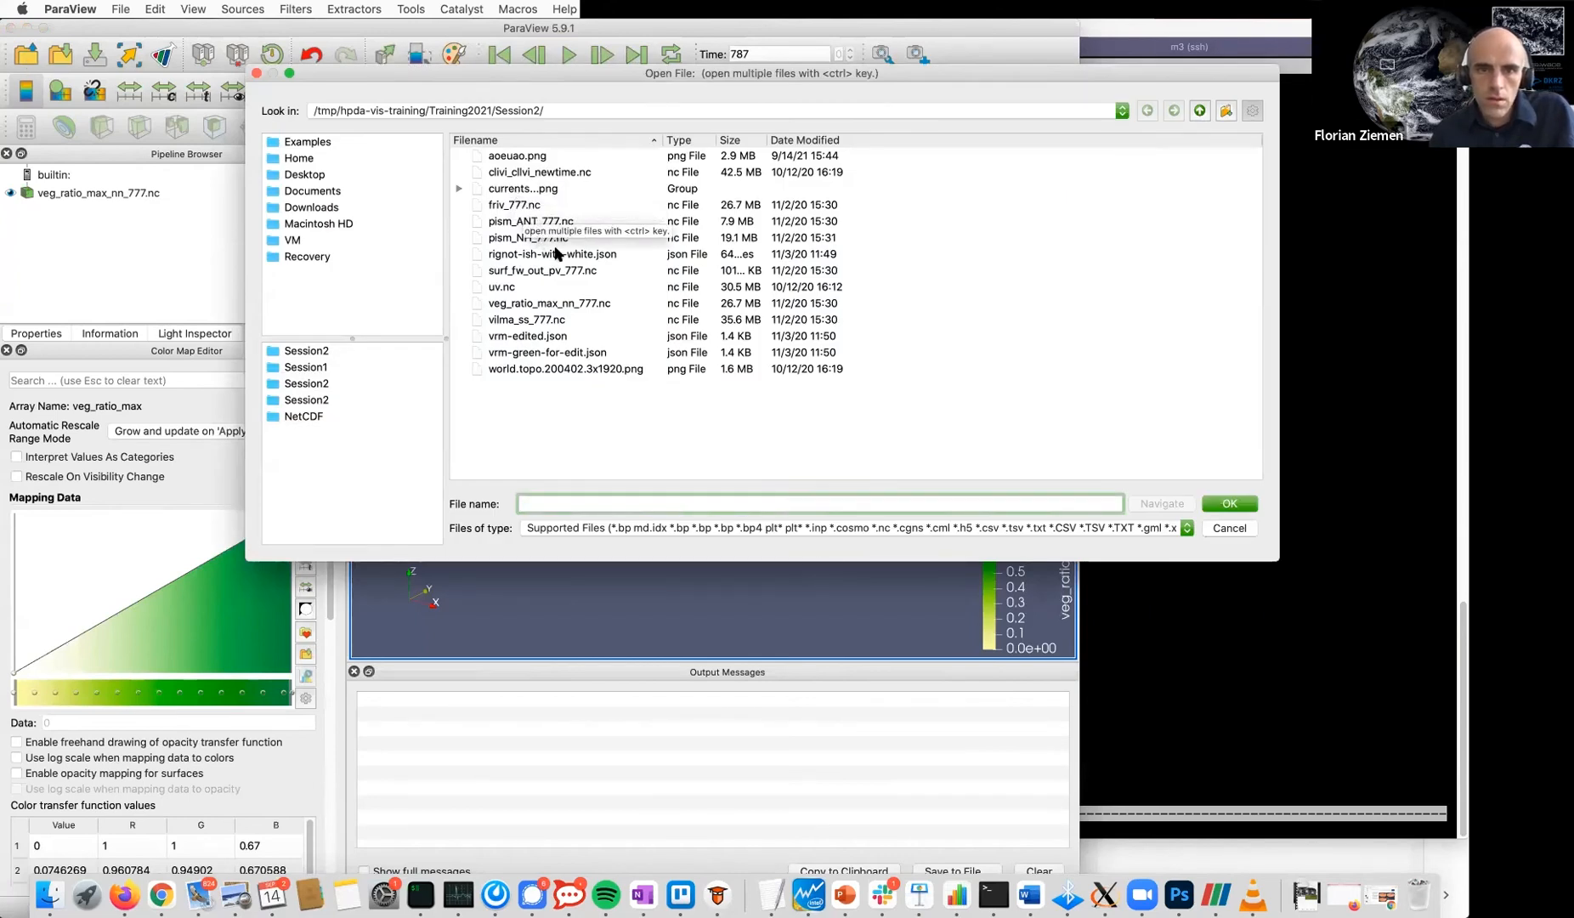
{"action": "left_click", "coordinate": [549, 304]}
{"action": "left_click", "coordinate": [1224, 503]}
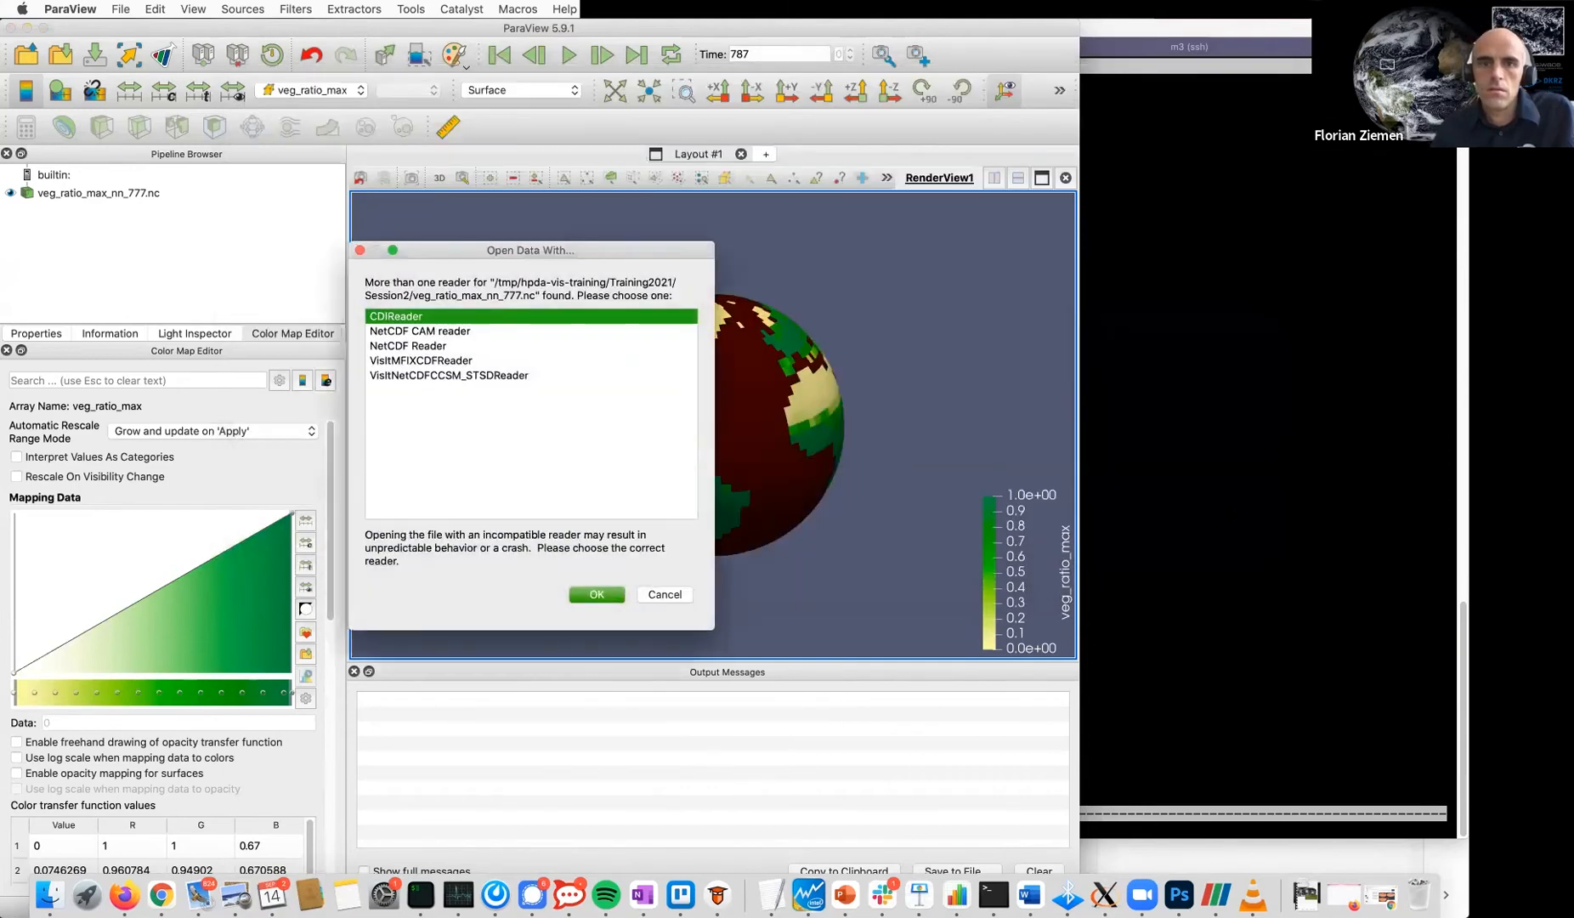
{"action": "left_click", "coordinate": [404, 347]}
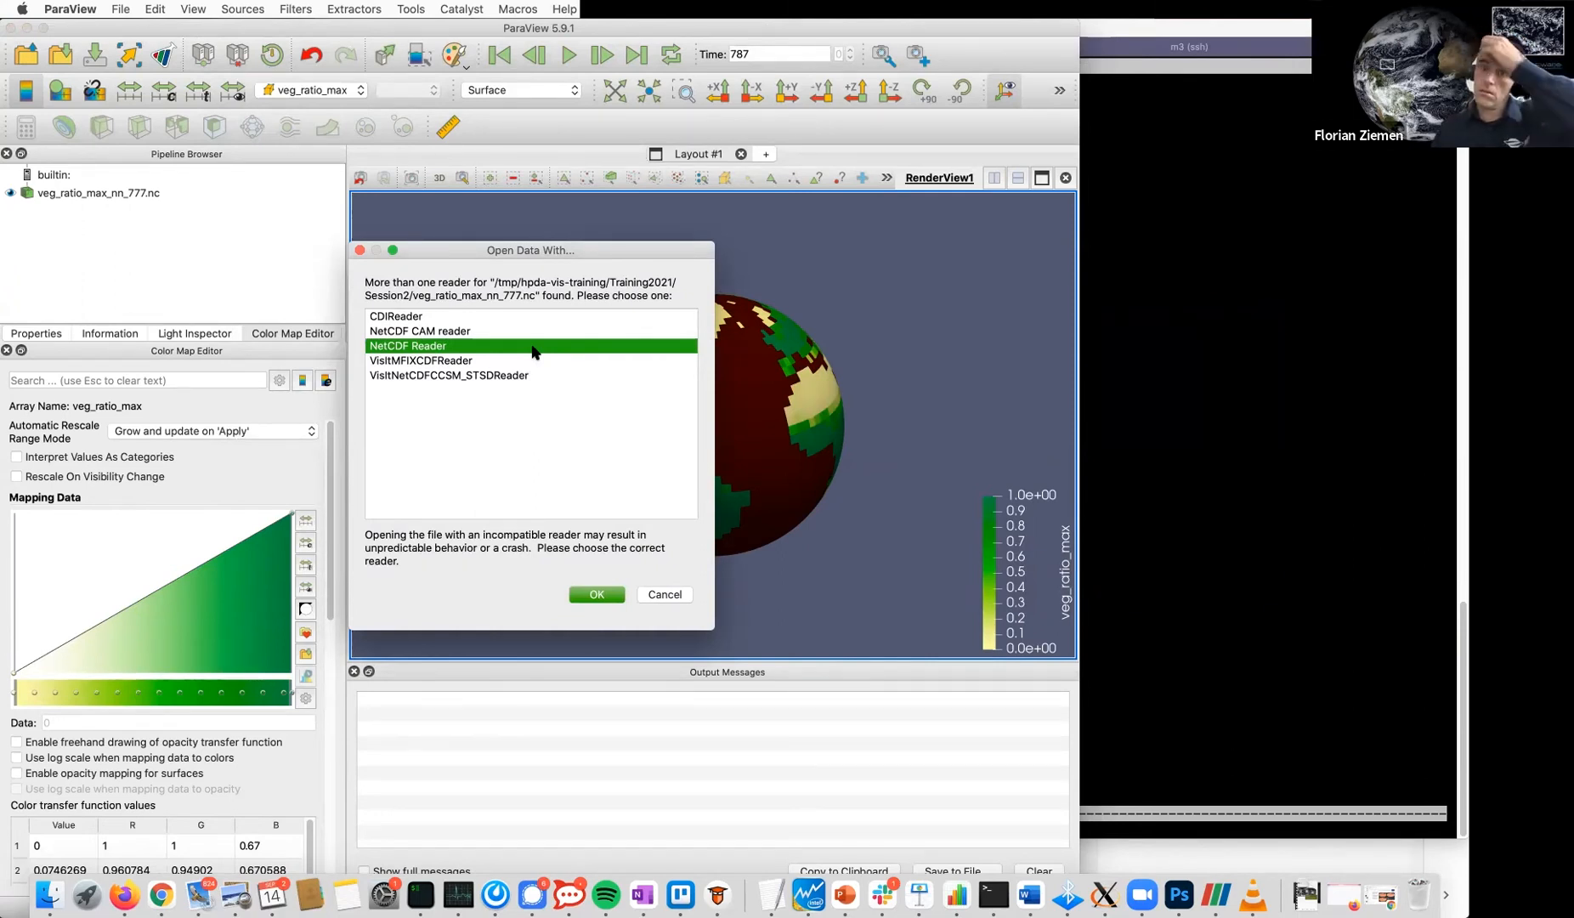
{"action": "left_click", "coordinate": [595, 598]}
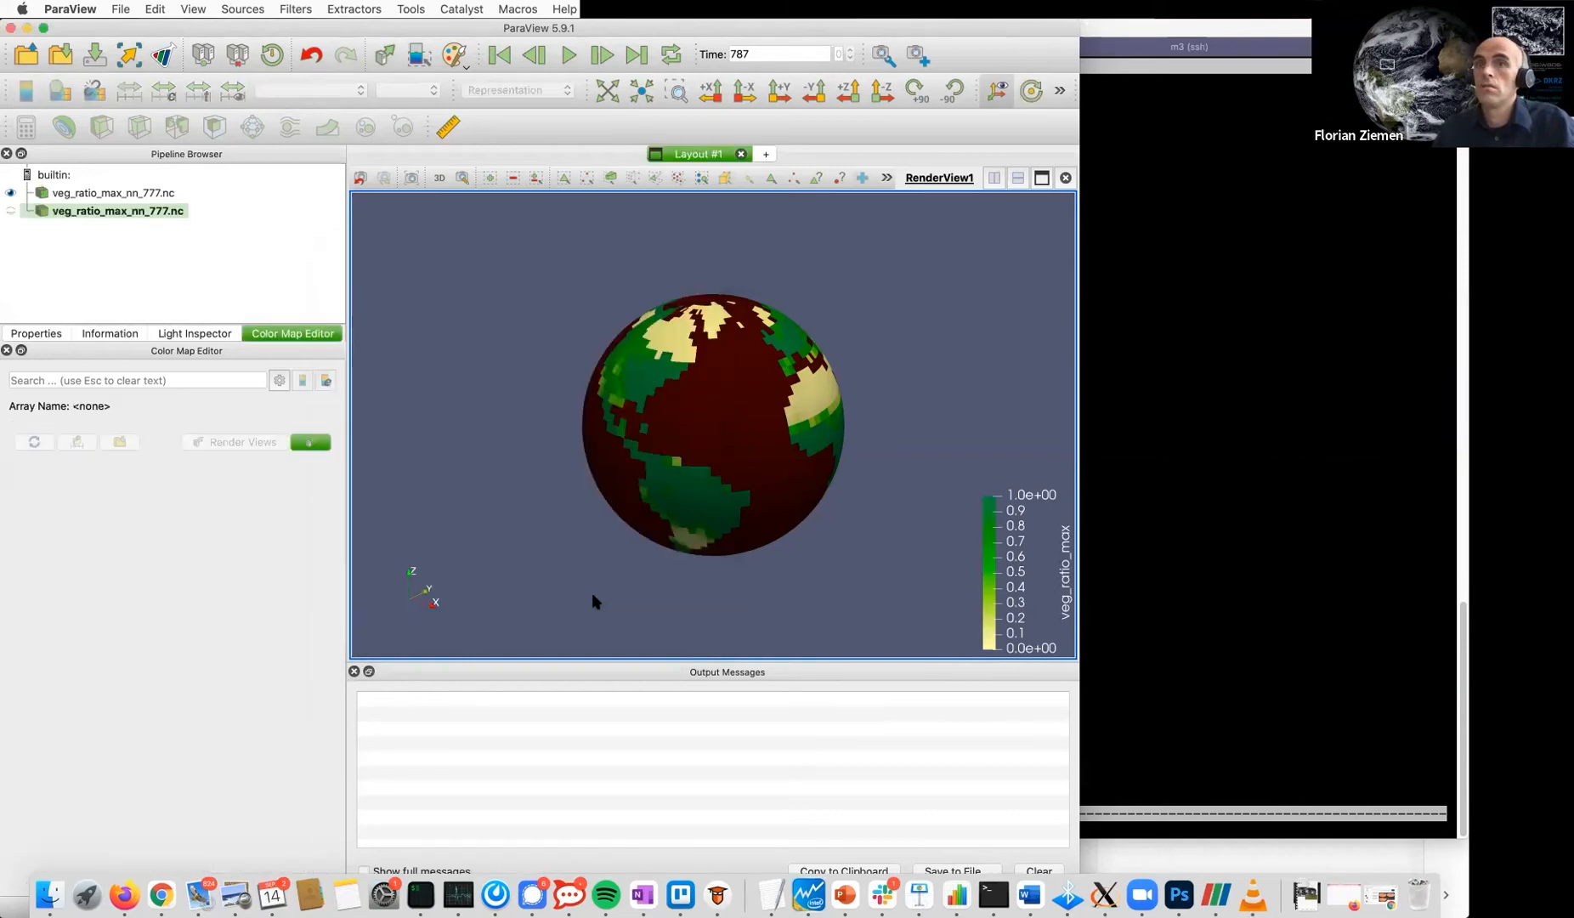
Enable Replace Fill Value With Nan for the newly opened vegetation file and apply its properties
{"action": "left_click", "coordinate": [44, 337]}
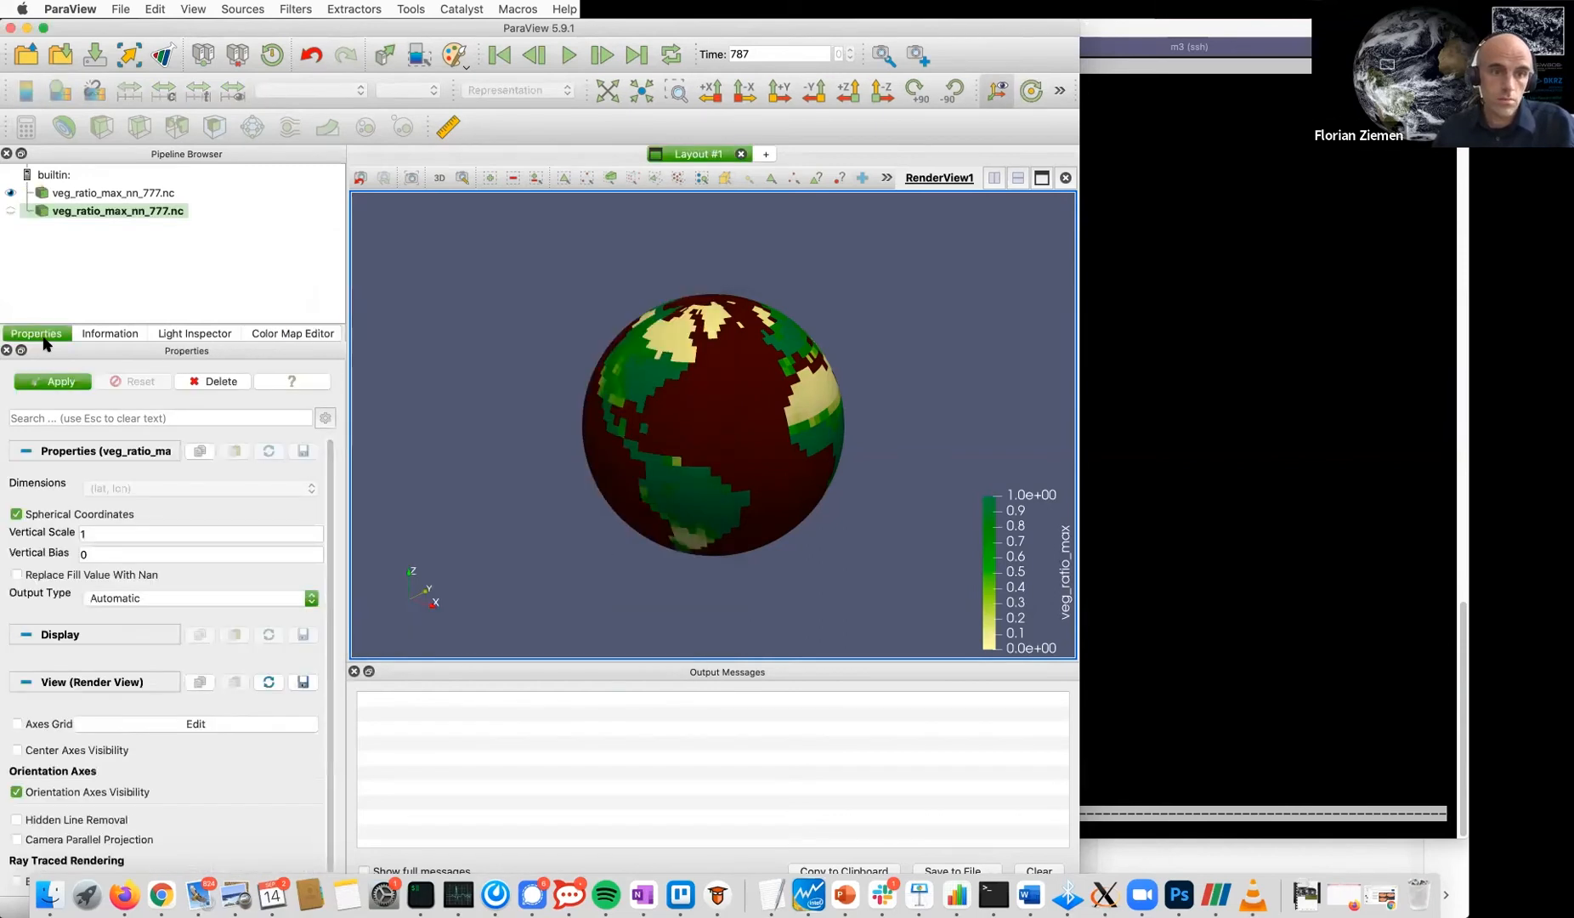
{"action": "left_click", "coordinate": [62, 580]}
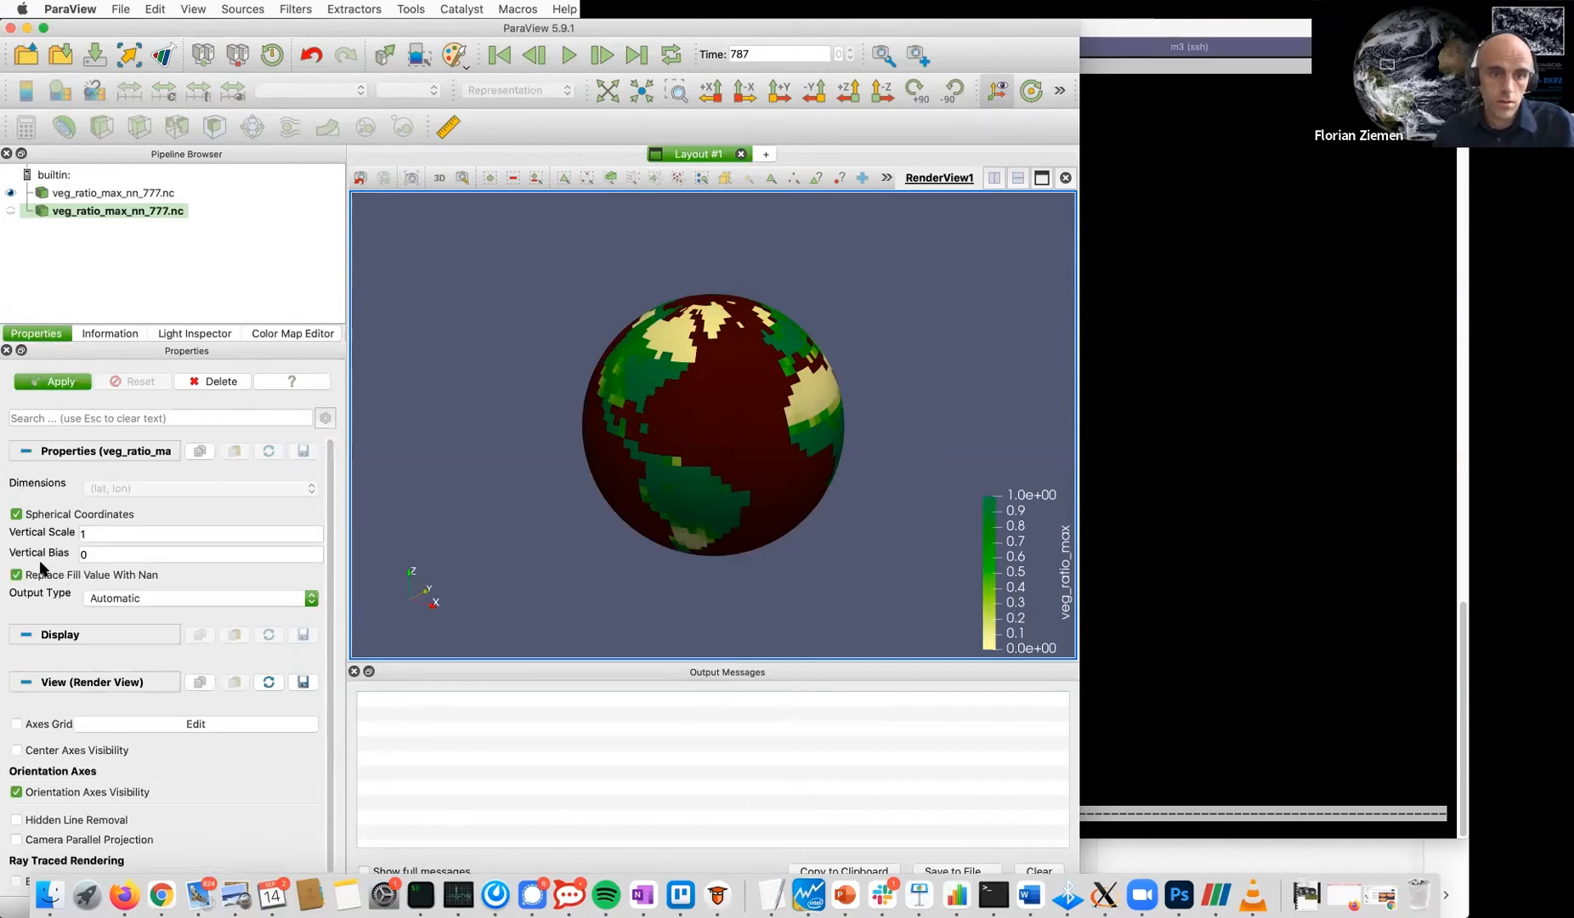
{"action": "scroll", "coordinate": [102, 559], "scroll_direction": "down", "scroll_amount": 1}
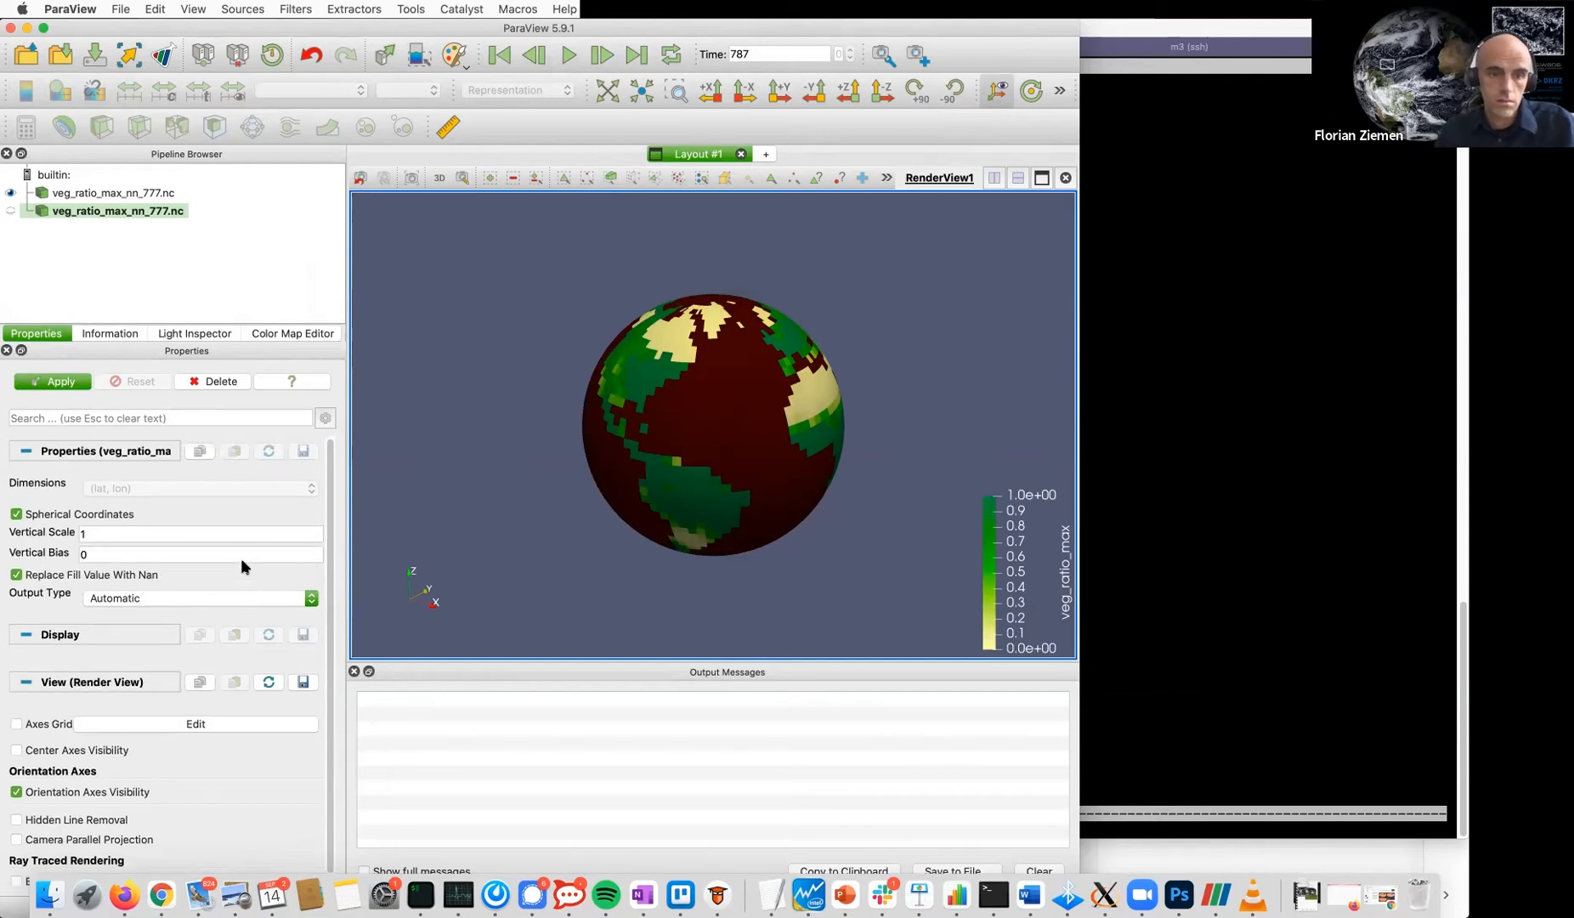
{"action": "scroll", "coordinate": [242, 565], "scroll_direction": "up", "scroll_amount": 1}
{"action": "left_click", "coordinate": [61, 381]}
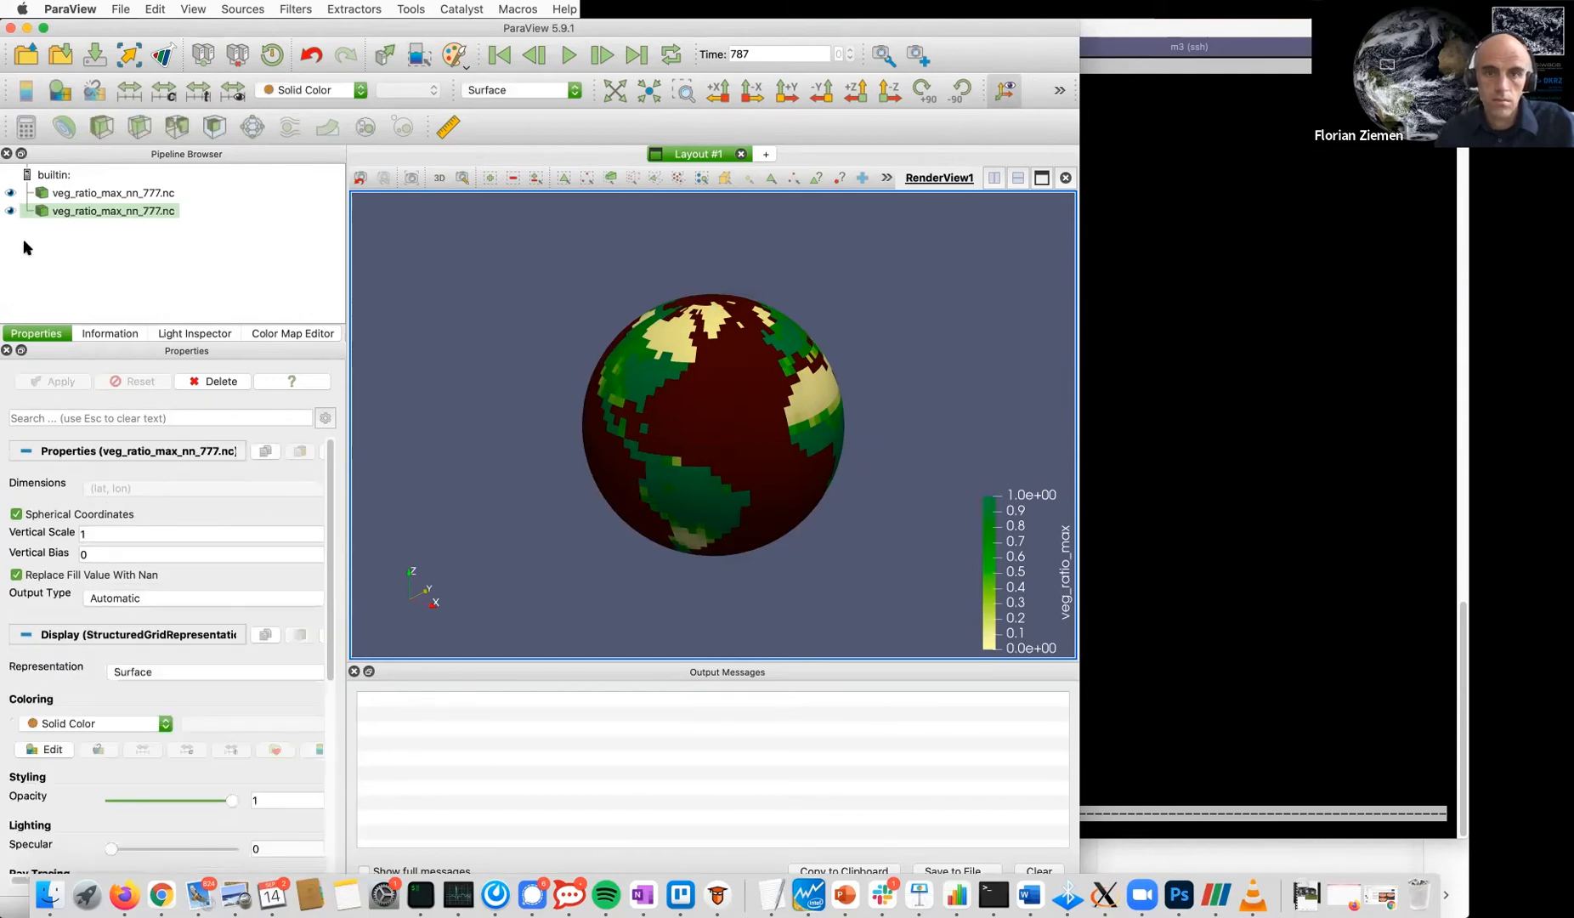
Hide the first vegetation source and color the newly loaded copy by veg_ratio_max
{"action": "left_click", "coordinate": [10, 193]}
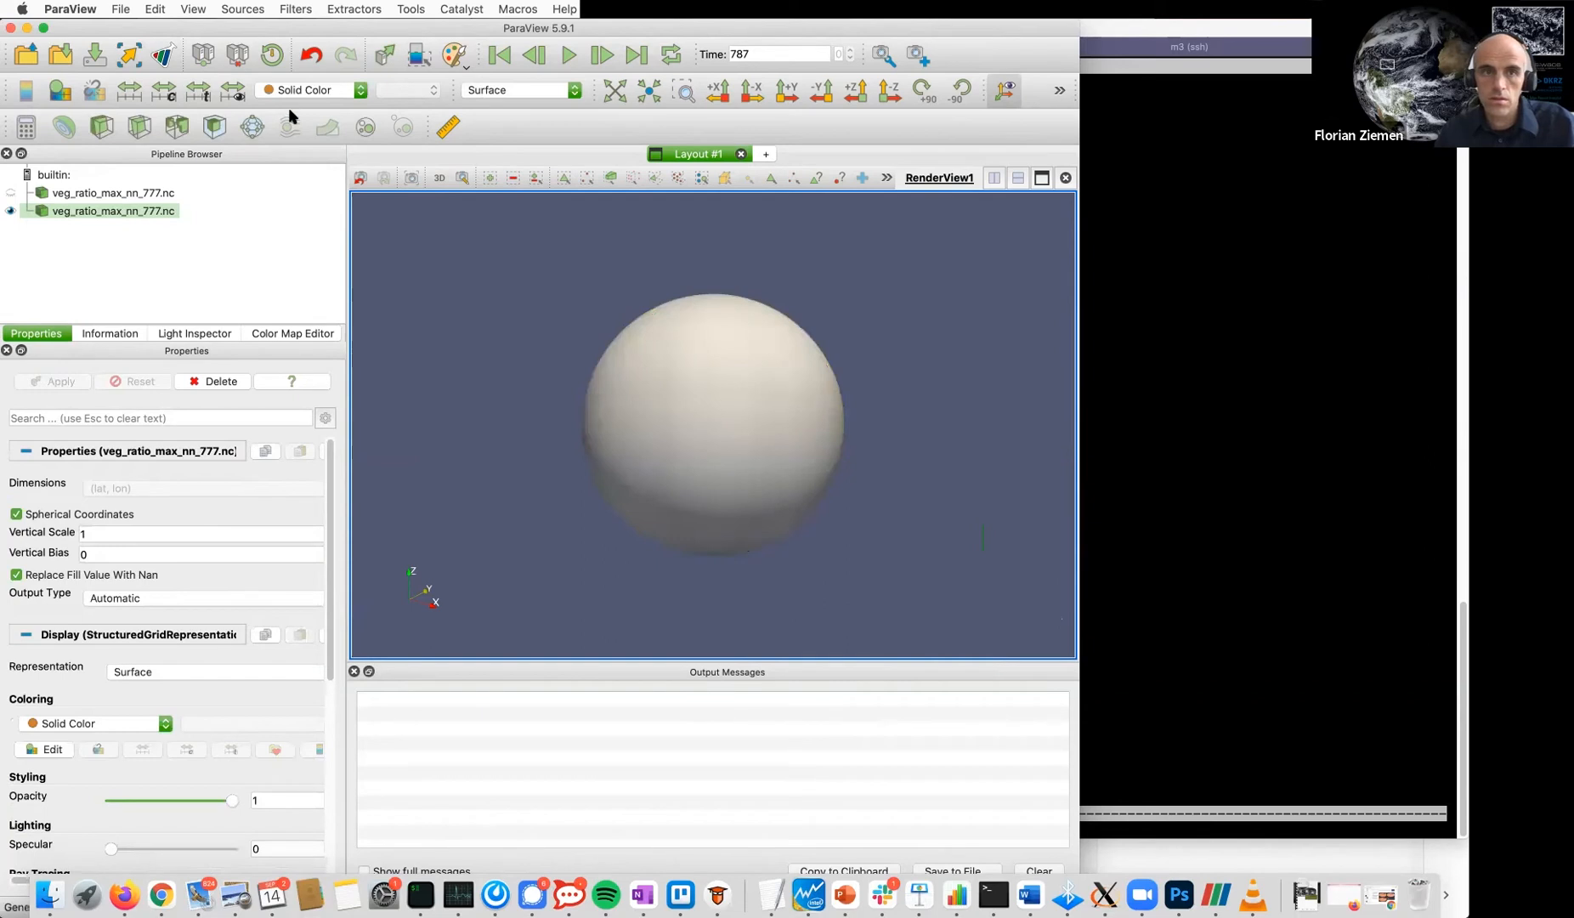
{"action": "left_click", "coordinate": [305, 90]}
{"action": "left_click", "coordinate": [320, 123]}
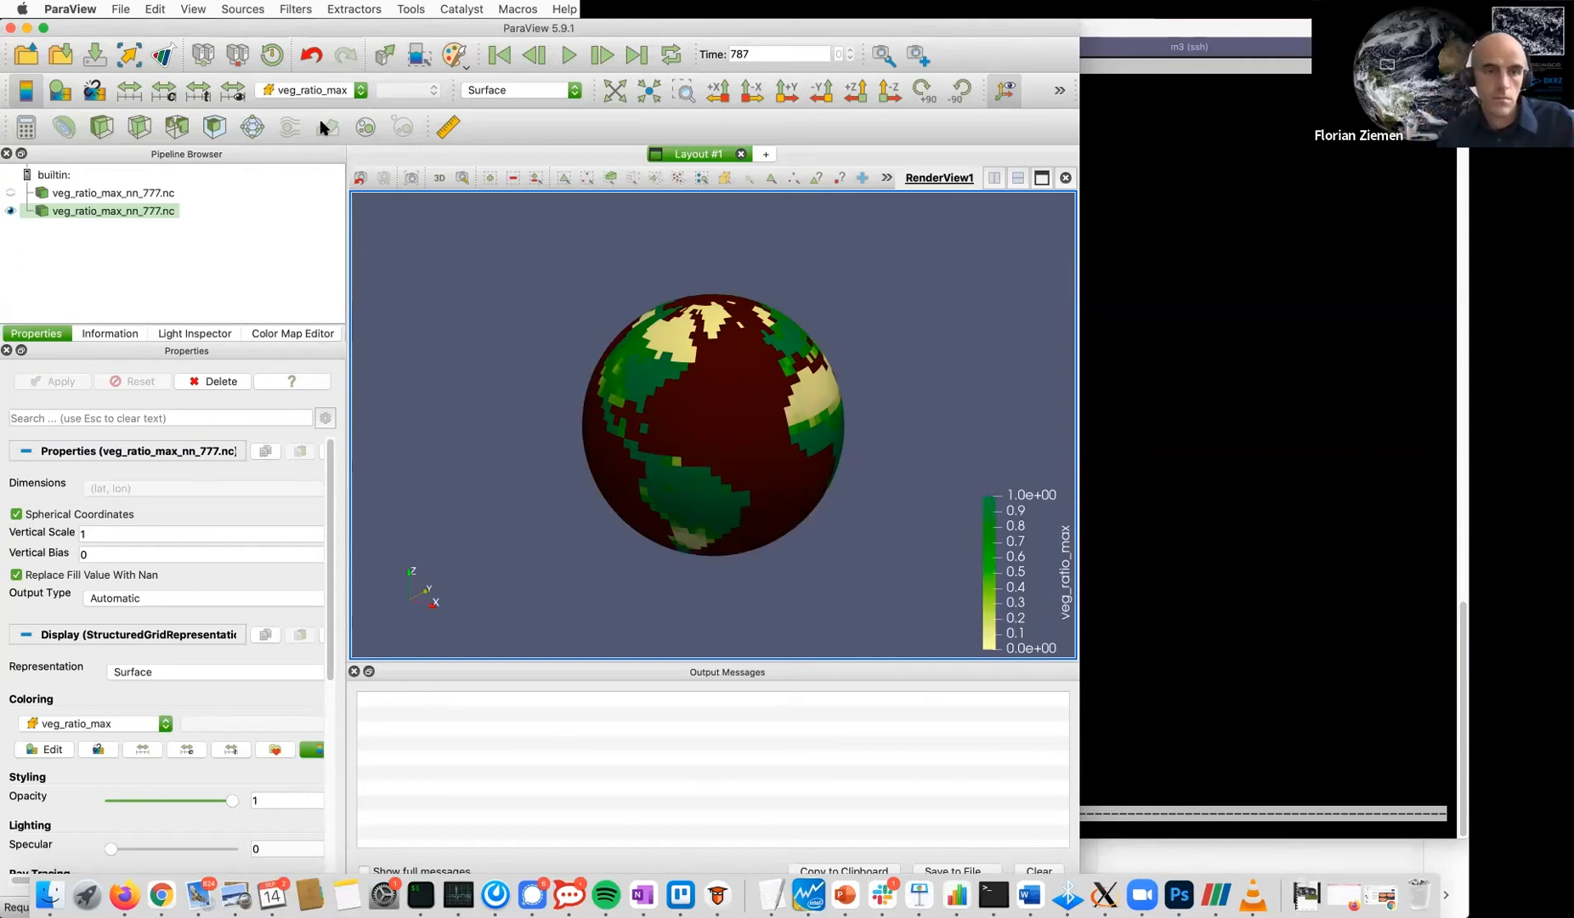
Try the Image output type on the second vegetation source and fit the result in the view
{"action": "left_click", "coordinate": [218, 597]}
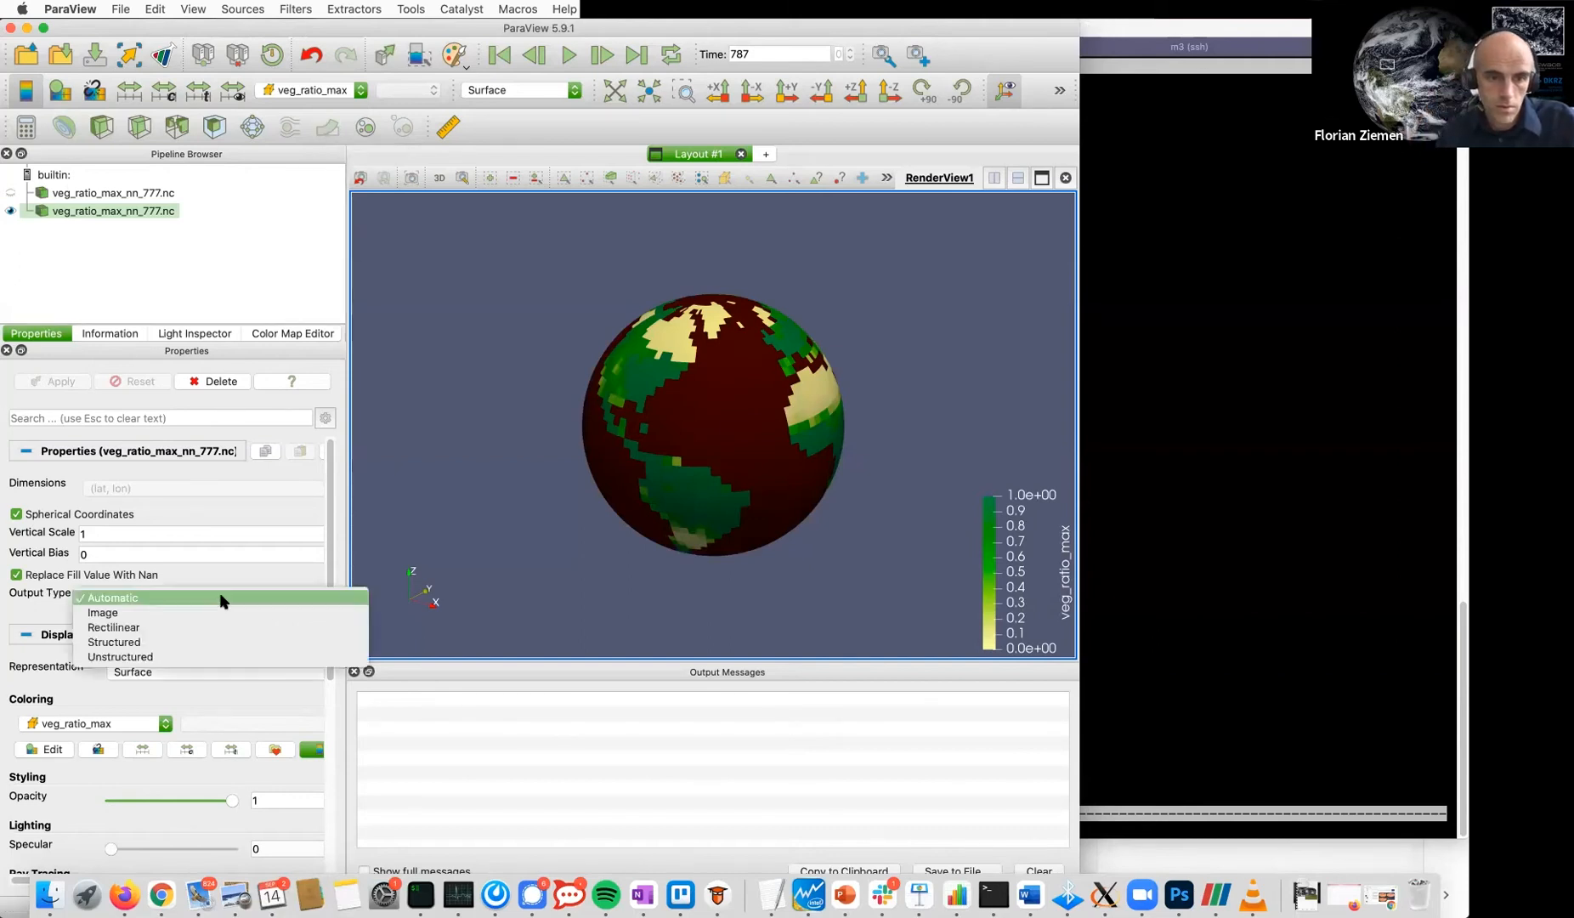
{"action": "left_click", "coordinate": [253, 615]}
{"action": "left_click", "coordinate": [52, 383]}
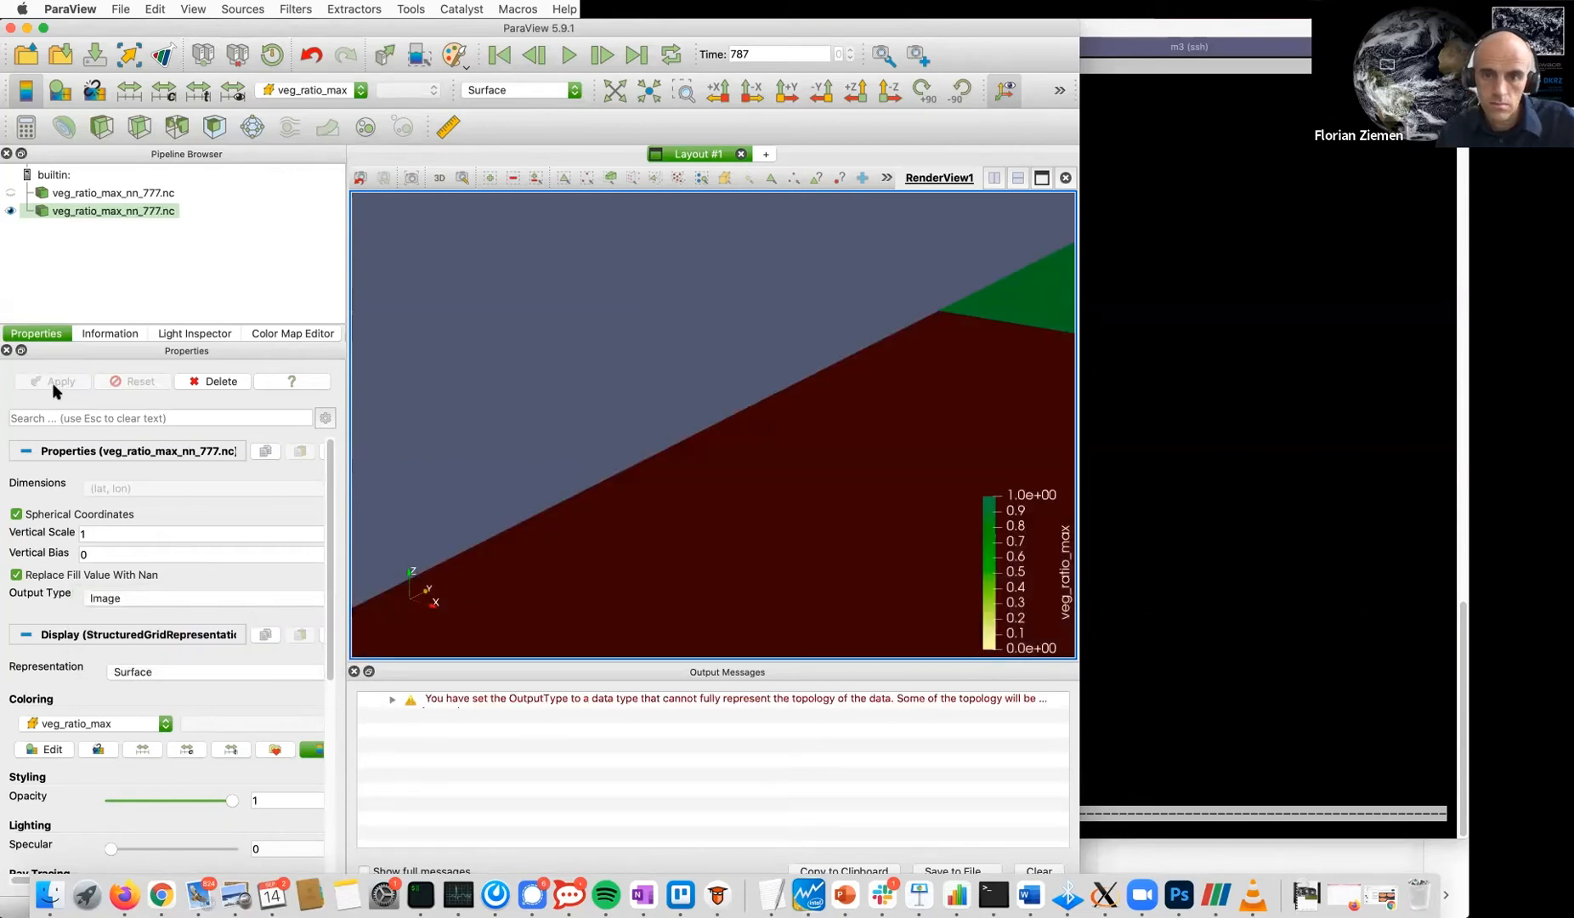
{"action": "left_click", "coordinate": [614, 92]}
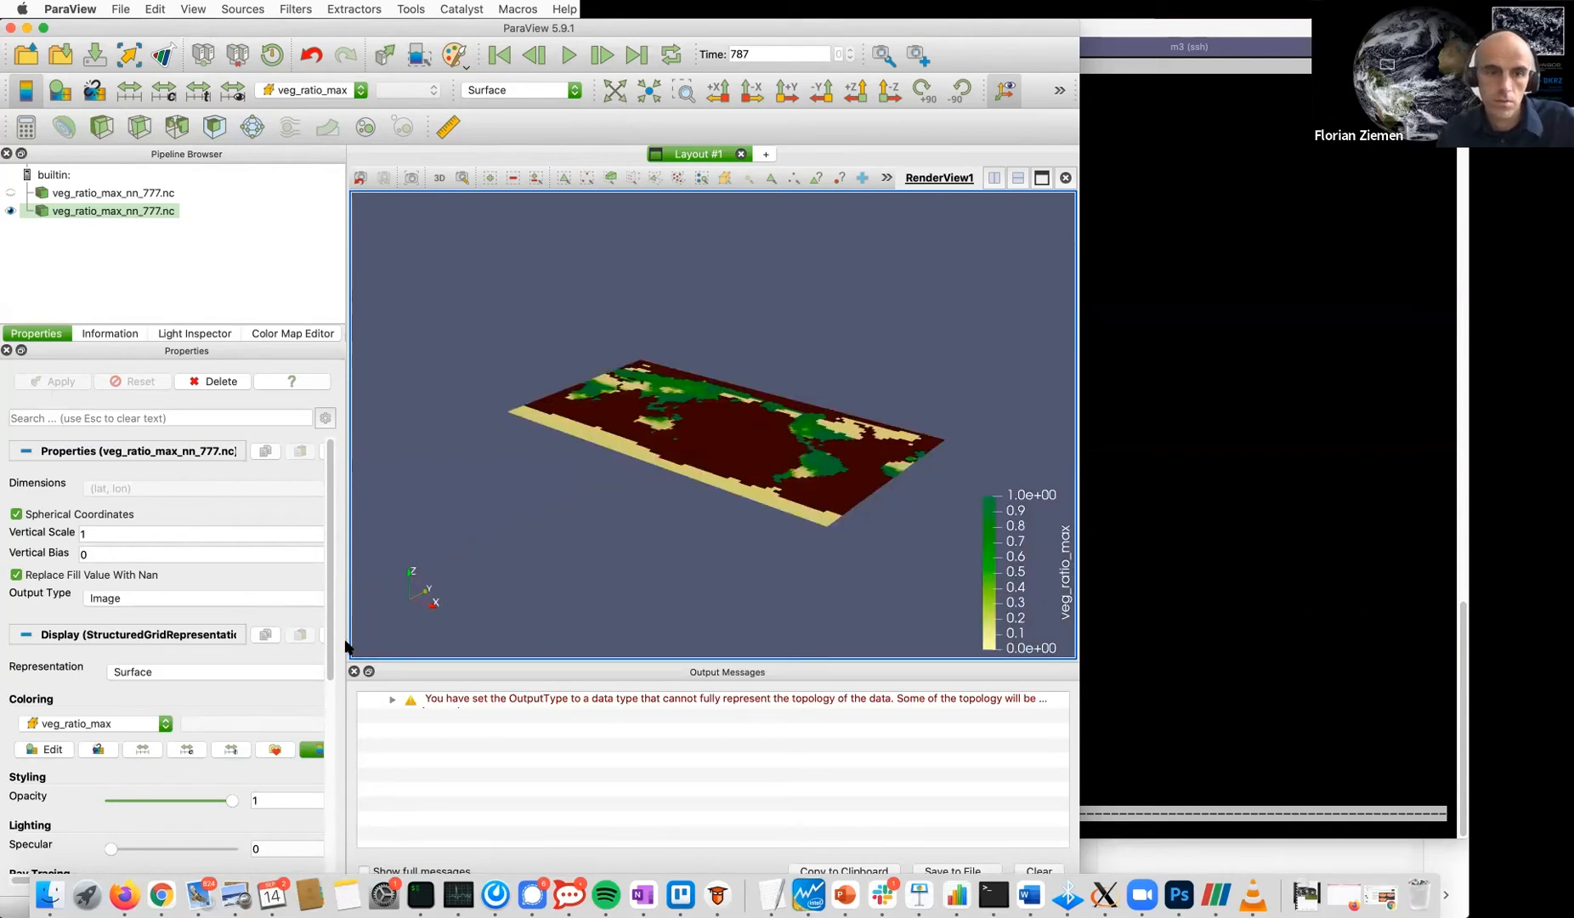
Try the Rectilinear output type on the second vegetation source and apply it
{"action": "left_click", "coordinate": [142, 600]}
{"action": "left_click", "coordinate": [145, 613]}
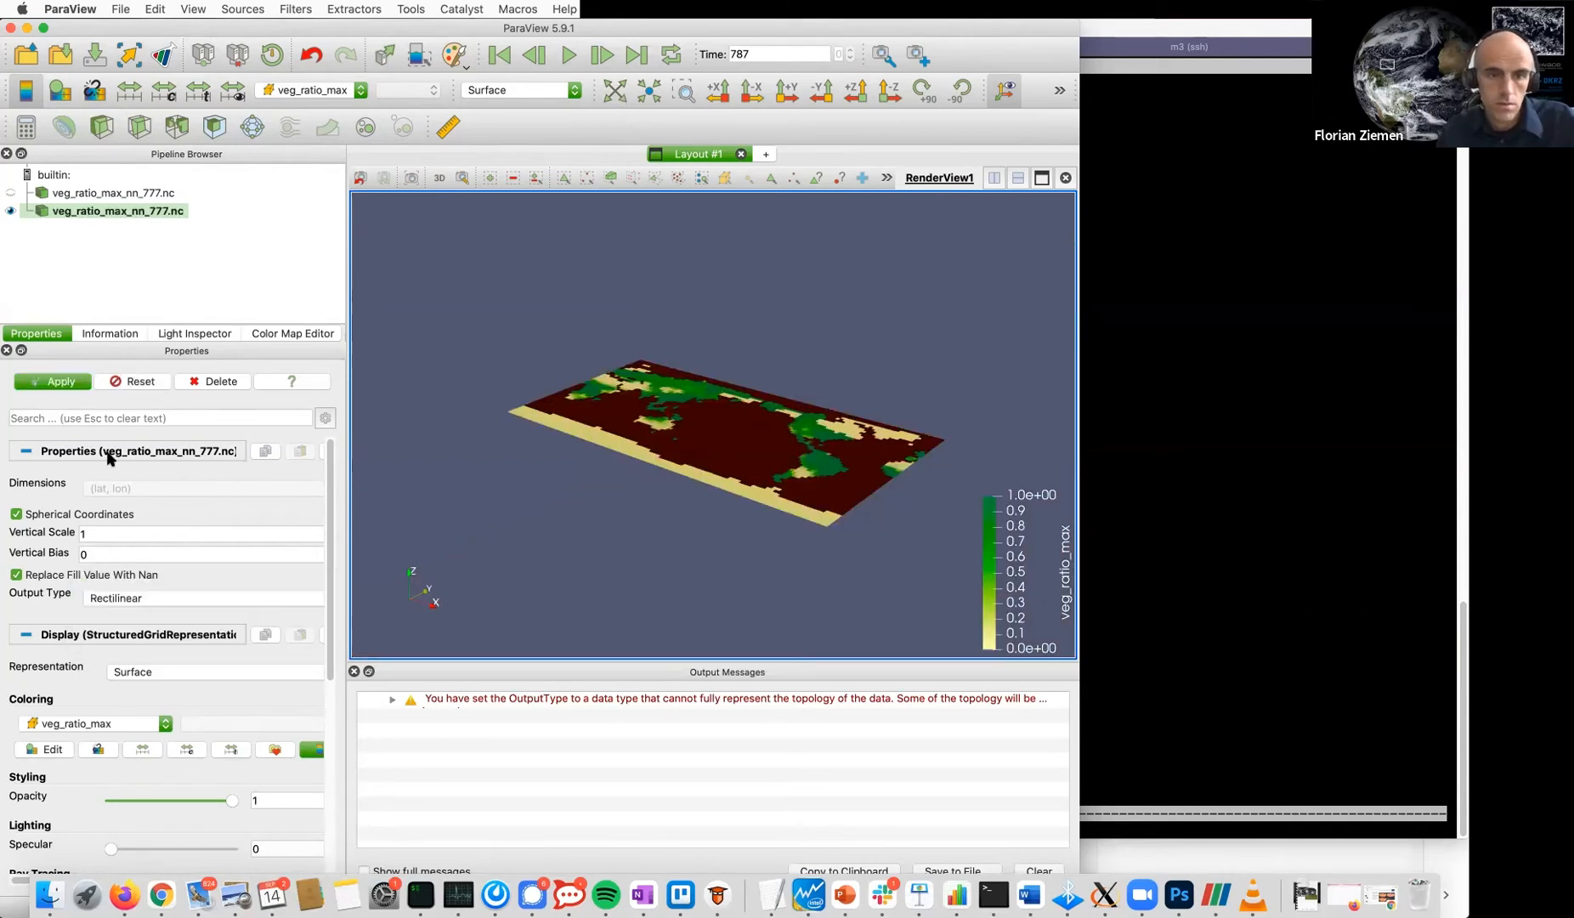
{"action": "left_click", "coordinate": [53, 382]}
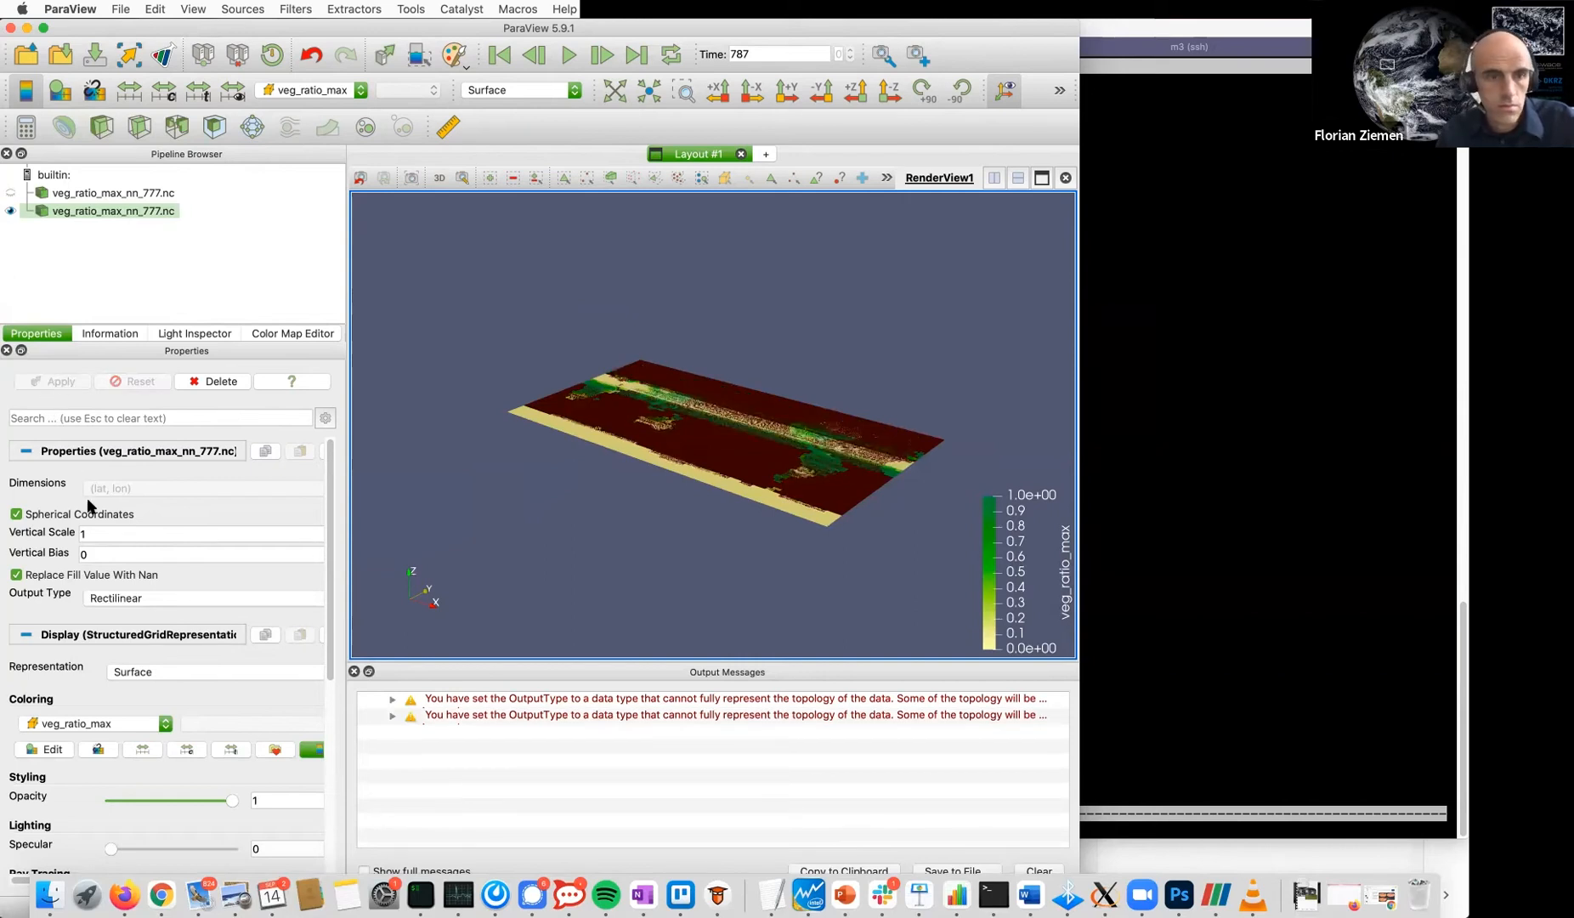
Try the Structured output type on the second vegetation source and reset the view to the globe
{"action": "left_click", "coordinate": [172, 600]}
{"action": "left_click", "coordinate": [168, 612]}
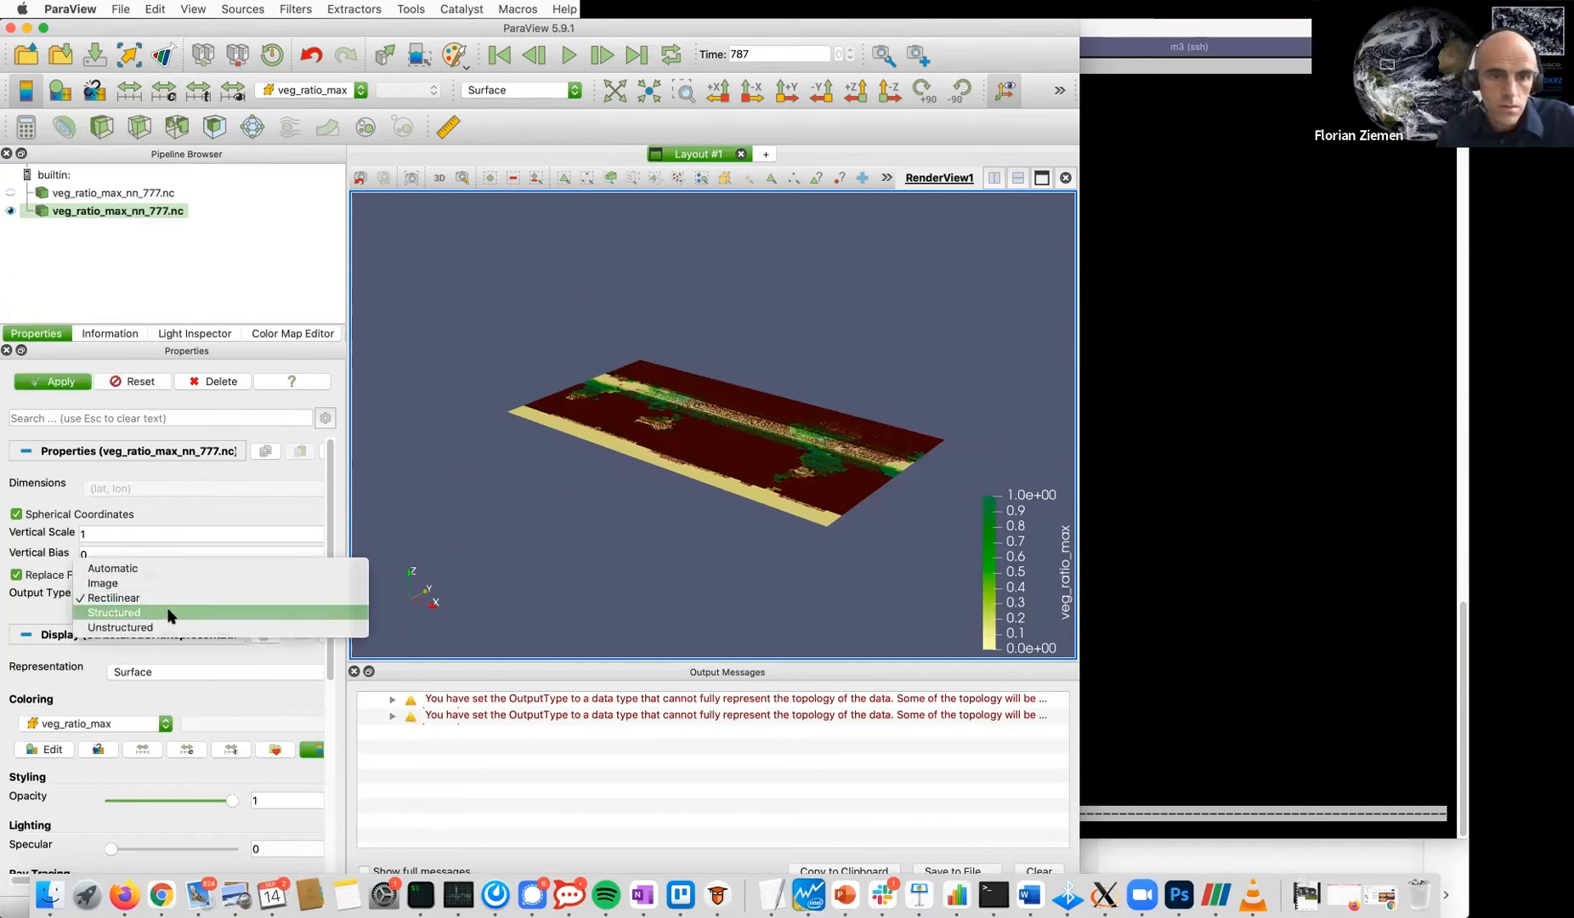
{"action": "left_click", "coordinate": [46, 383]}
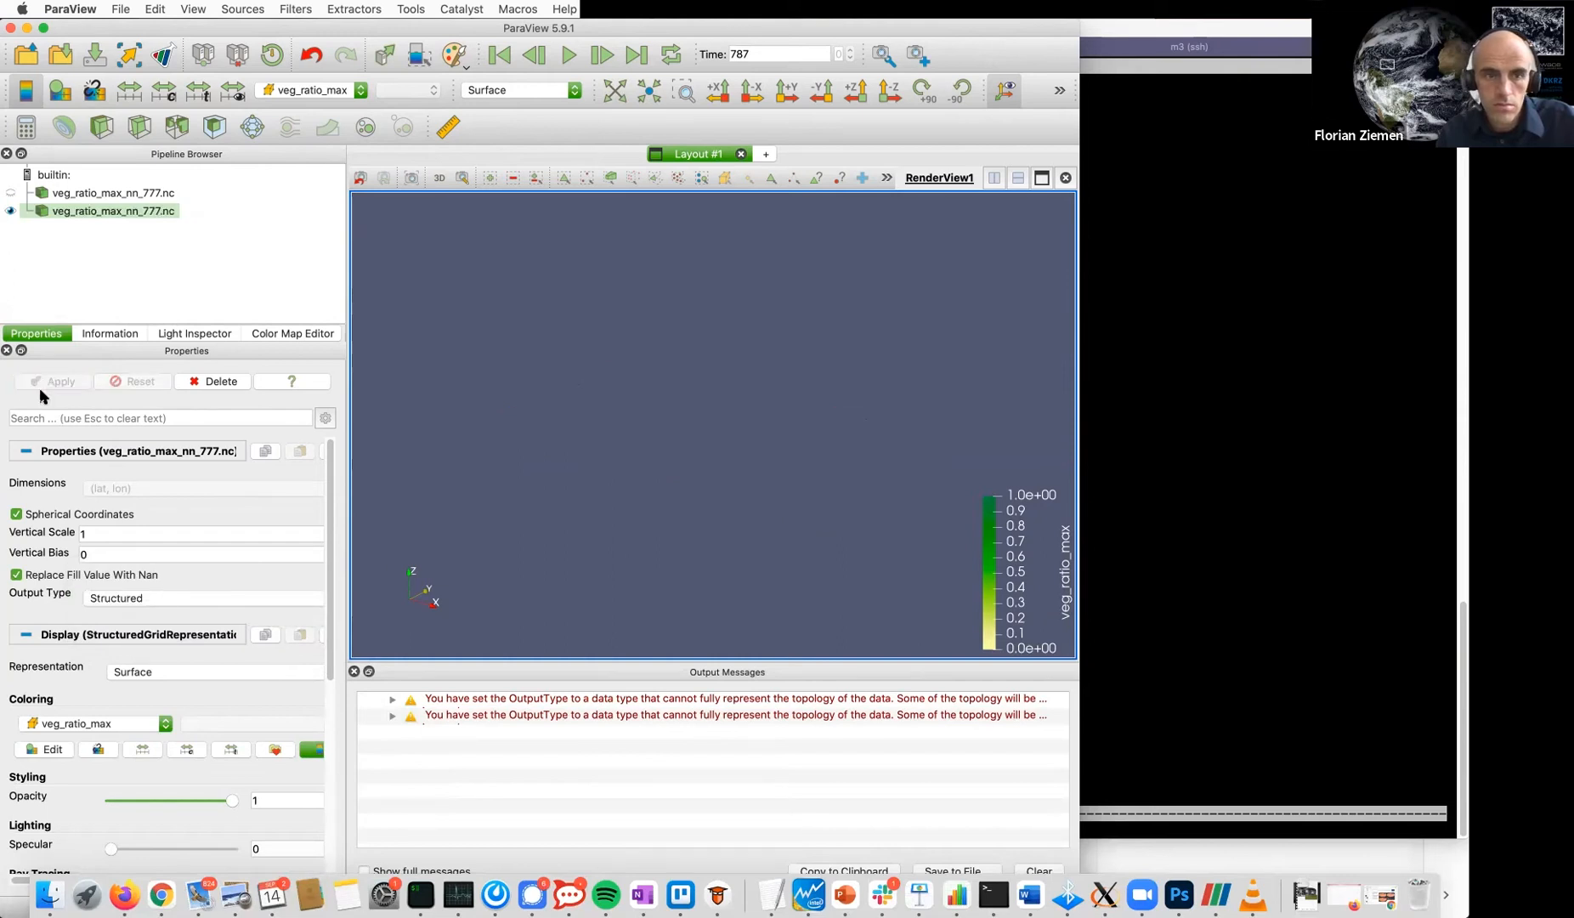
{"action": "left_click", "coordinate": [616, 95]}
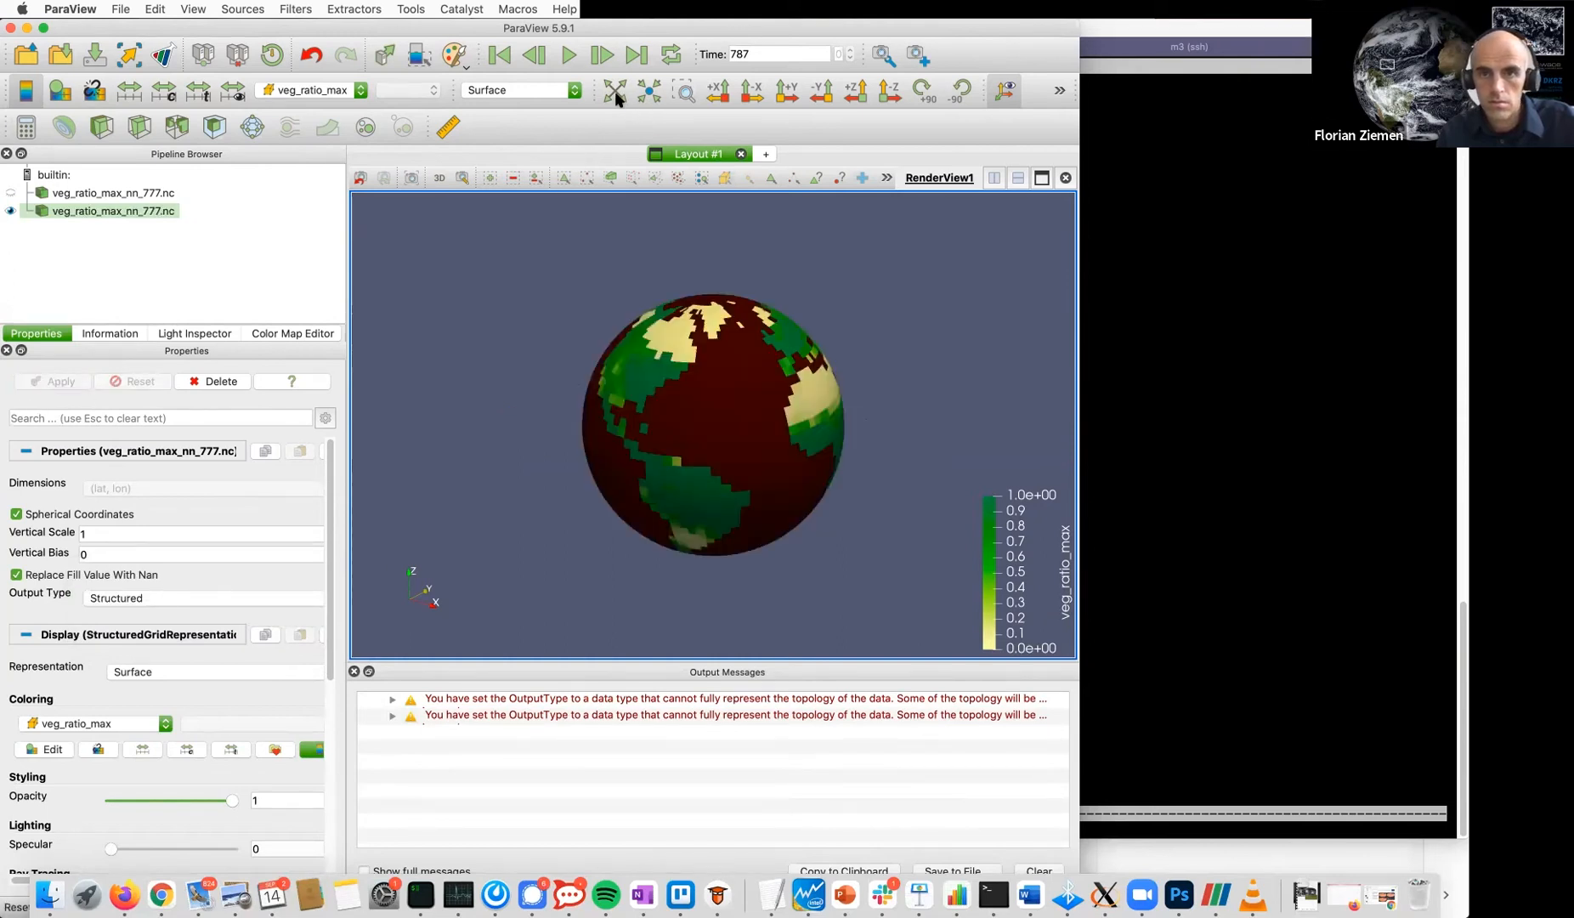
Try the Unstructured output type on the second vegetation source, then review its coloring variables and inspect the globe
{"action": "left_click", "coordinate": [220, 598]}
{"action": "left_click", "coordinate": [222, 612]}
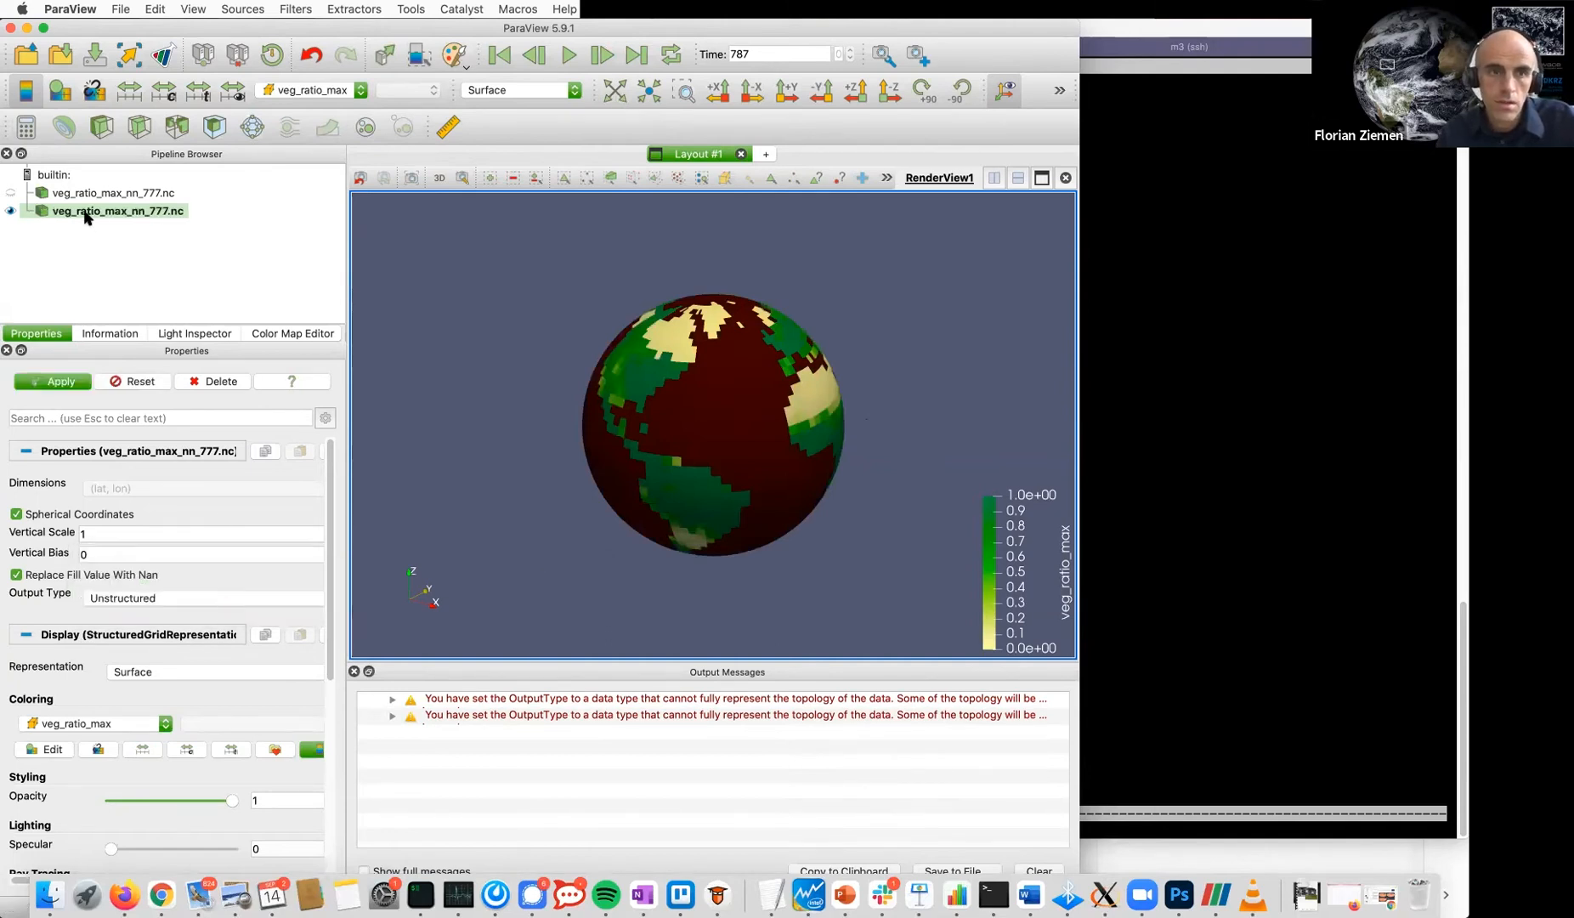
{"action": "left_click", "coordinate": [44, 379]}
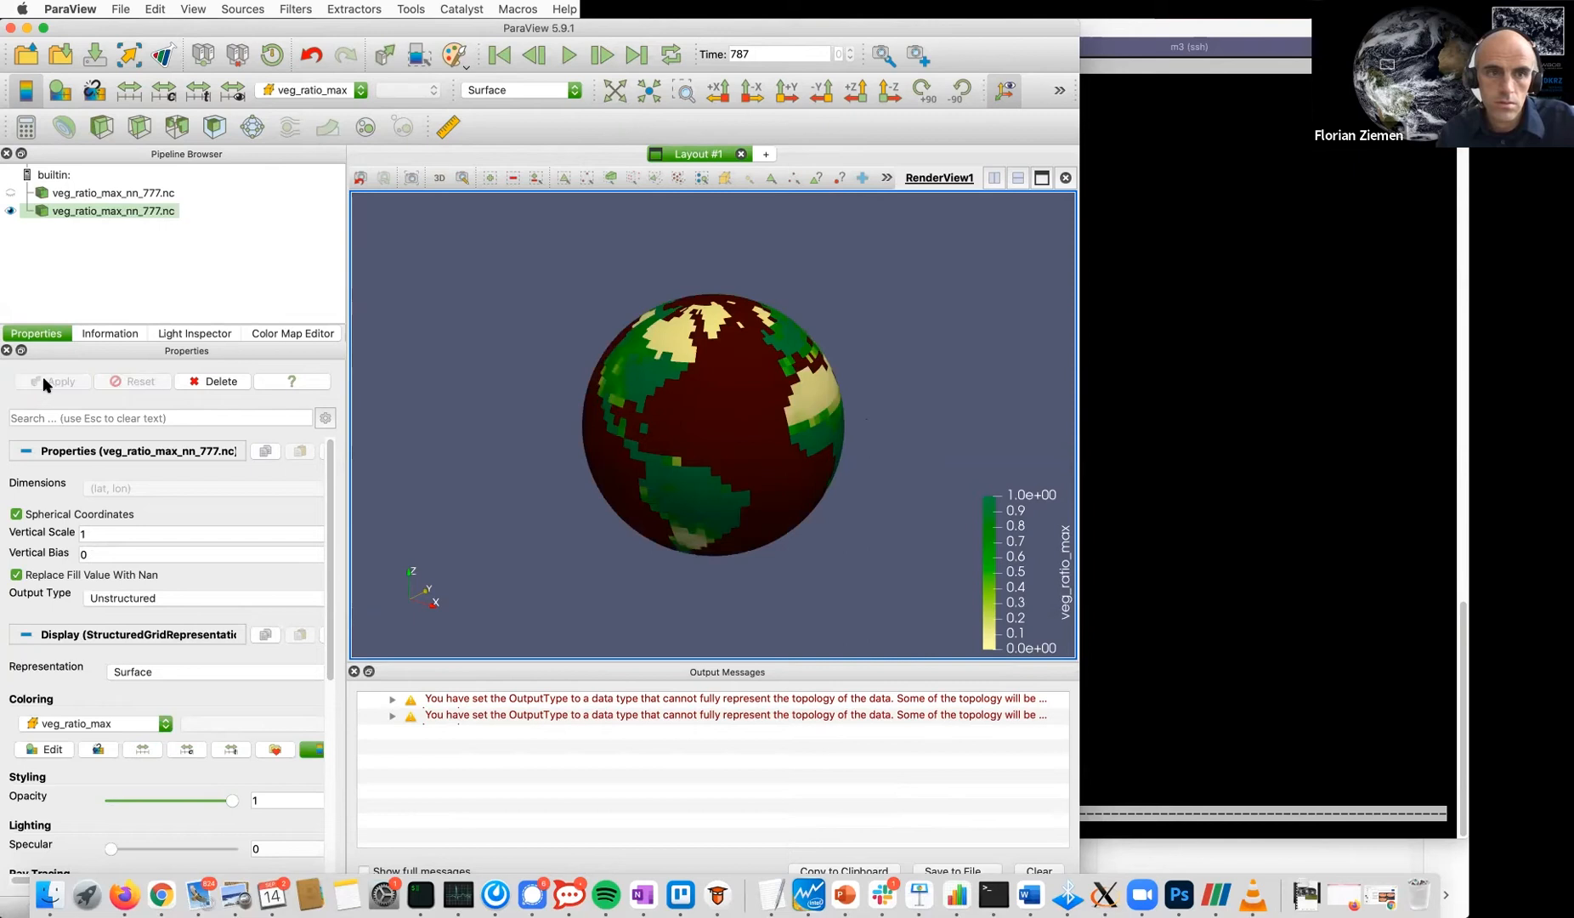
{"action": "left_click", "coordinate": [290, 90]}
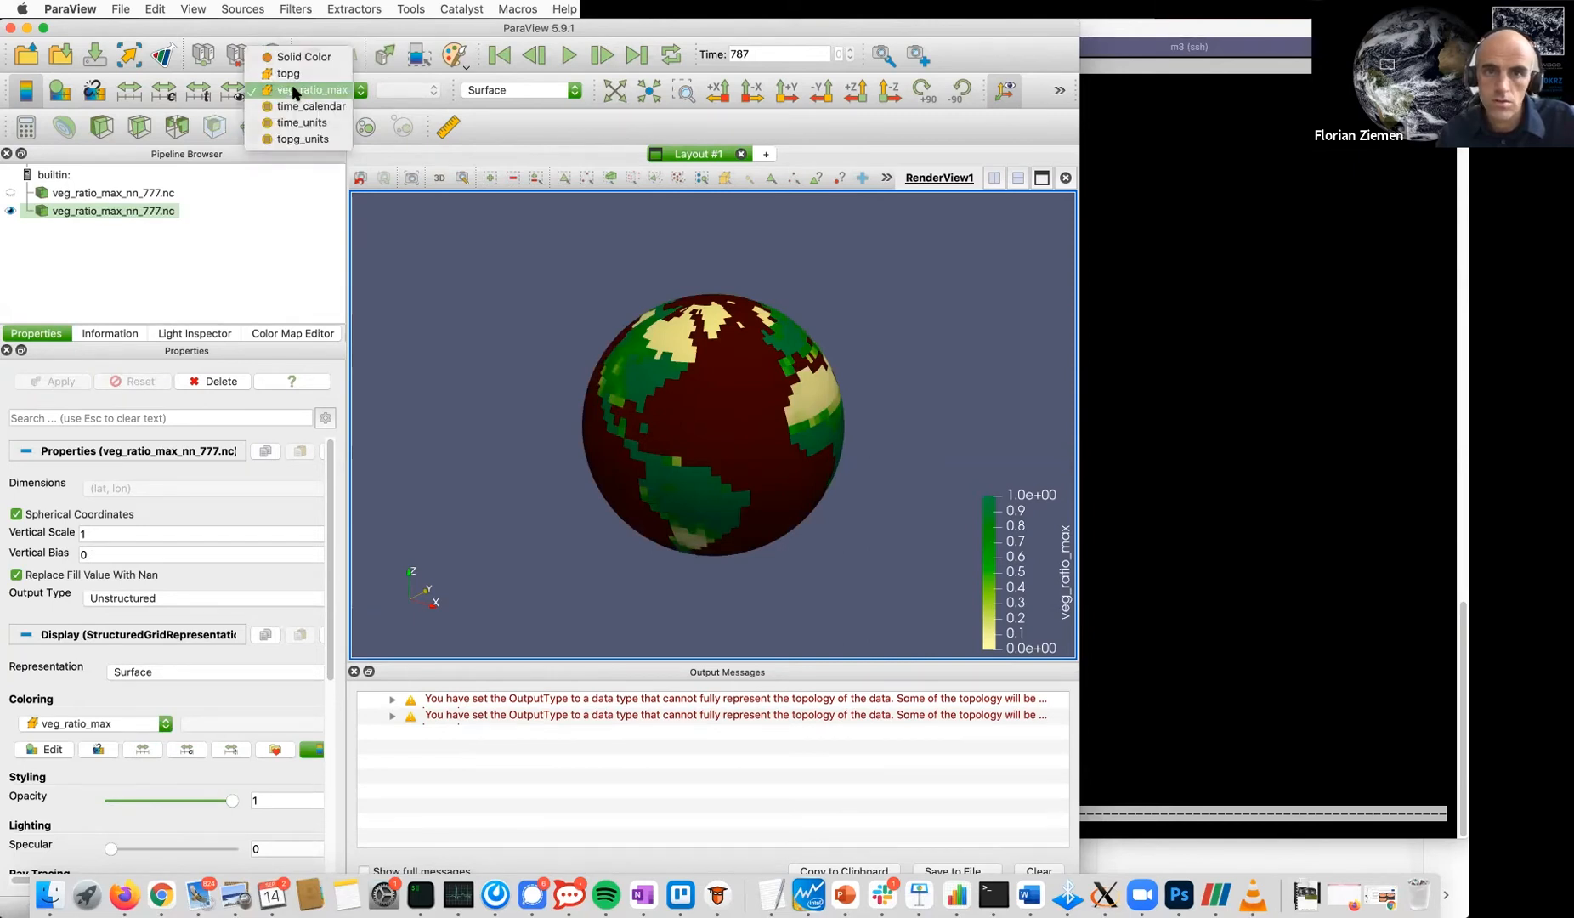
{"action": "left_click", "coordinate": [291, 84]}
{"action": "scroll", "coordinate": [658, 456], "scroll_direction": "up", "scroll_amount": 5}
{"action": "scroll", "coordinate": [669, 454], "scroll_direction": "down", "scroll_amount": 3}
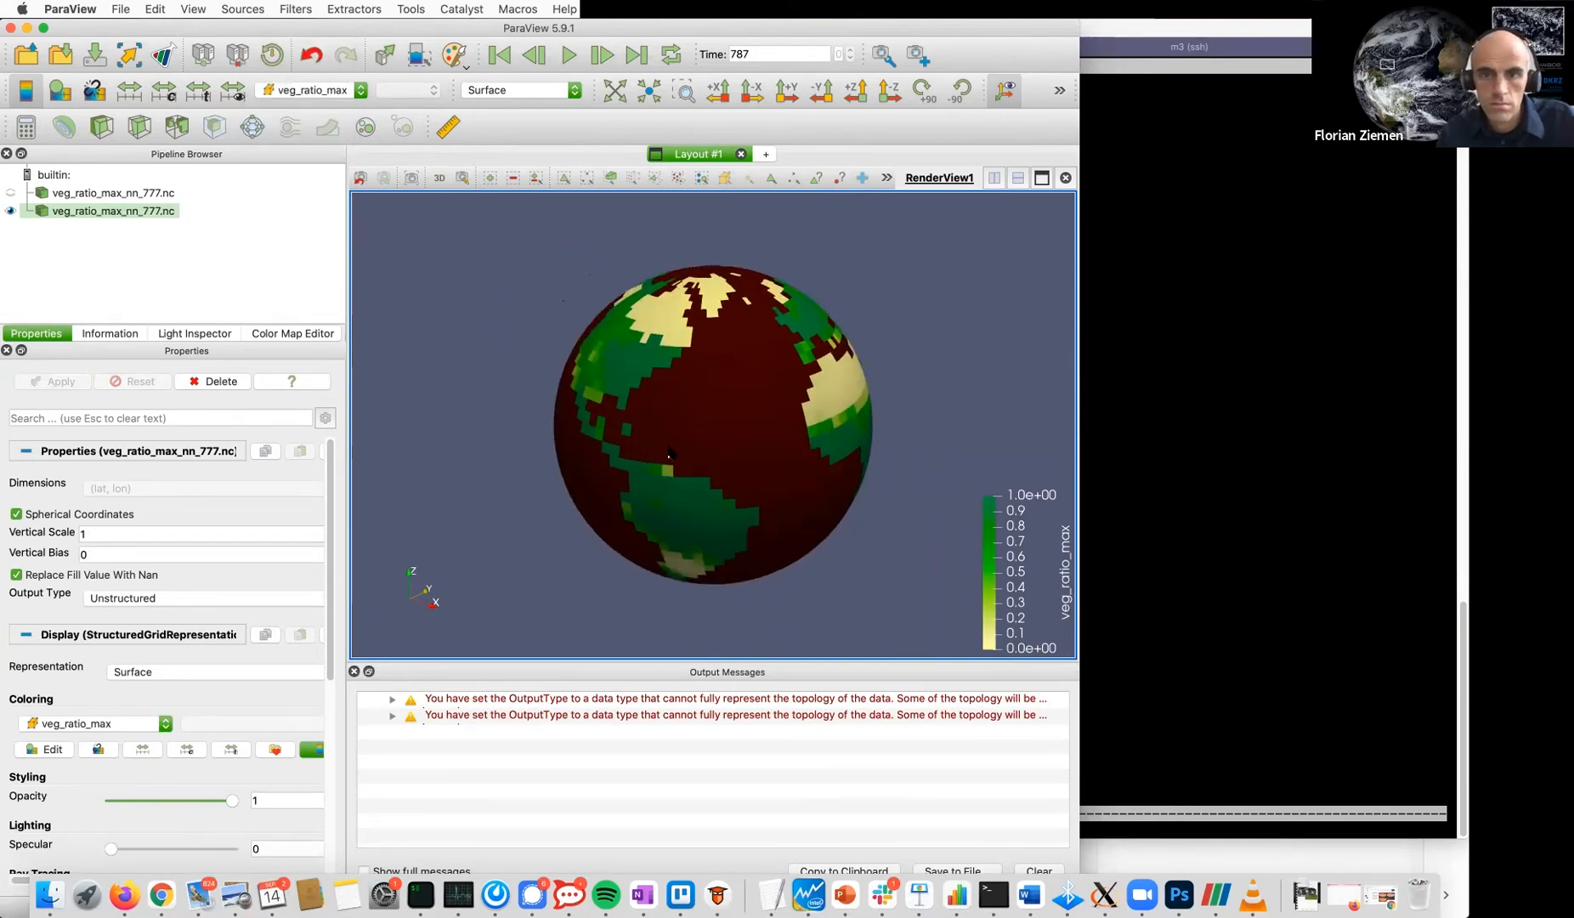
Return the second source's output type to Automatic, then show the first vegetation source in place of the second
{"action": "left_click", "coordinate": [167, 609]}
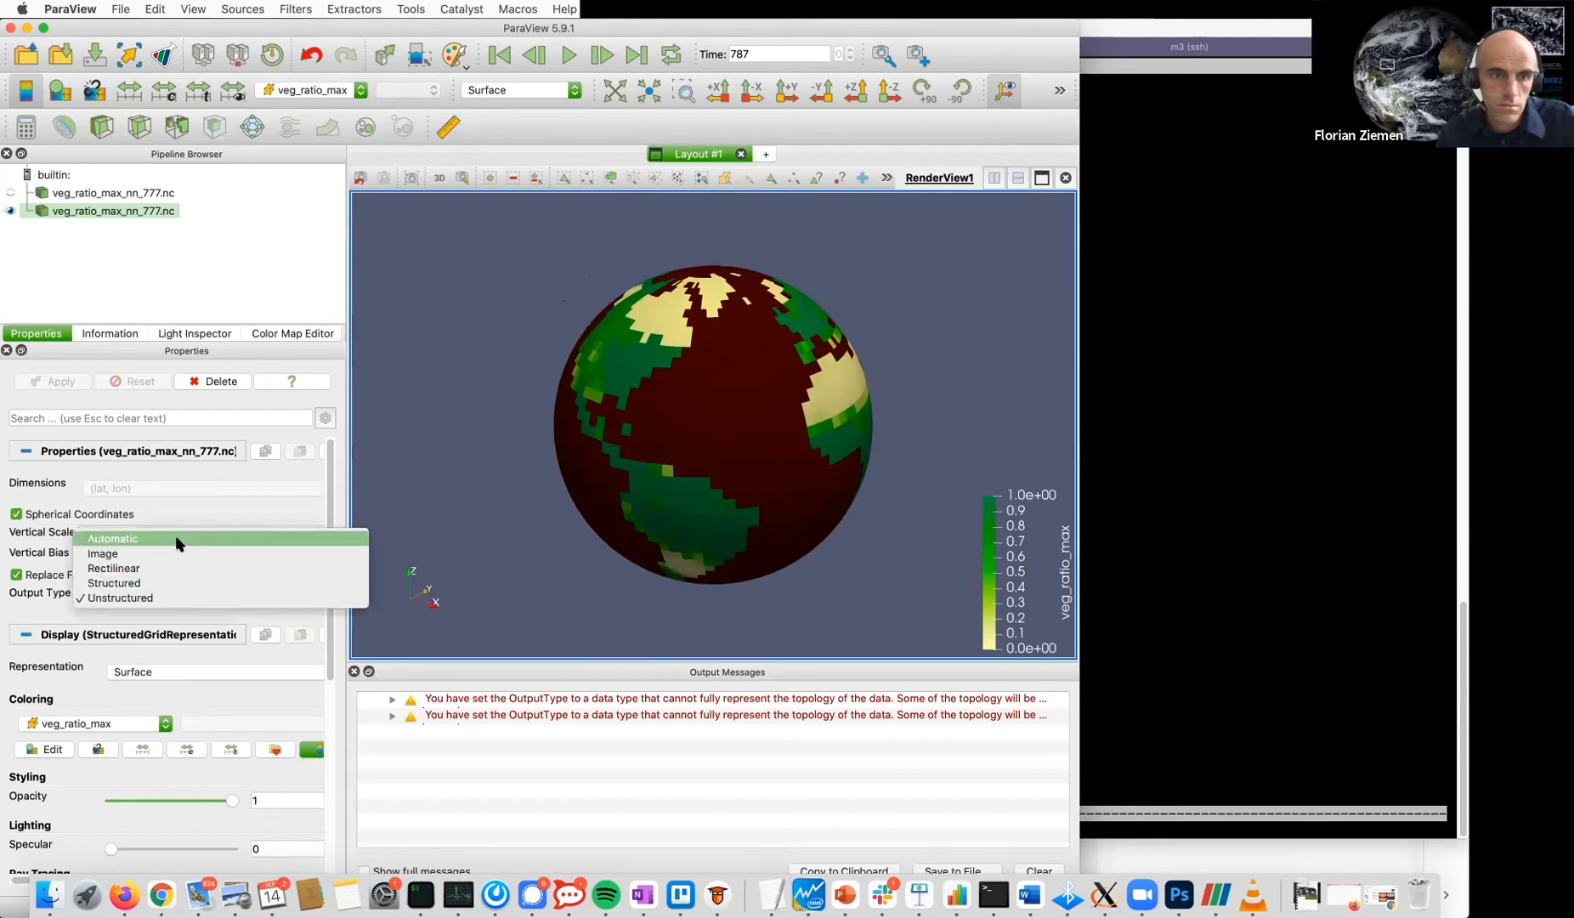
{"action": "left_click", "coordinate": [173, 530]}
{"action": "left_click", "coordinate": [49, 384]}
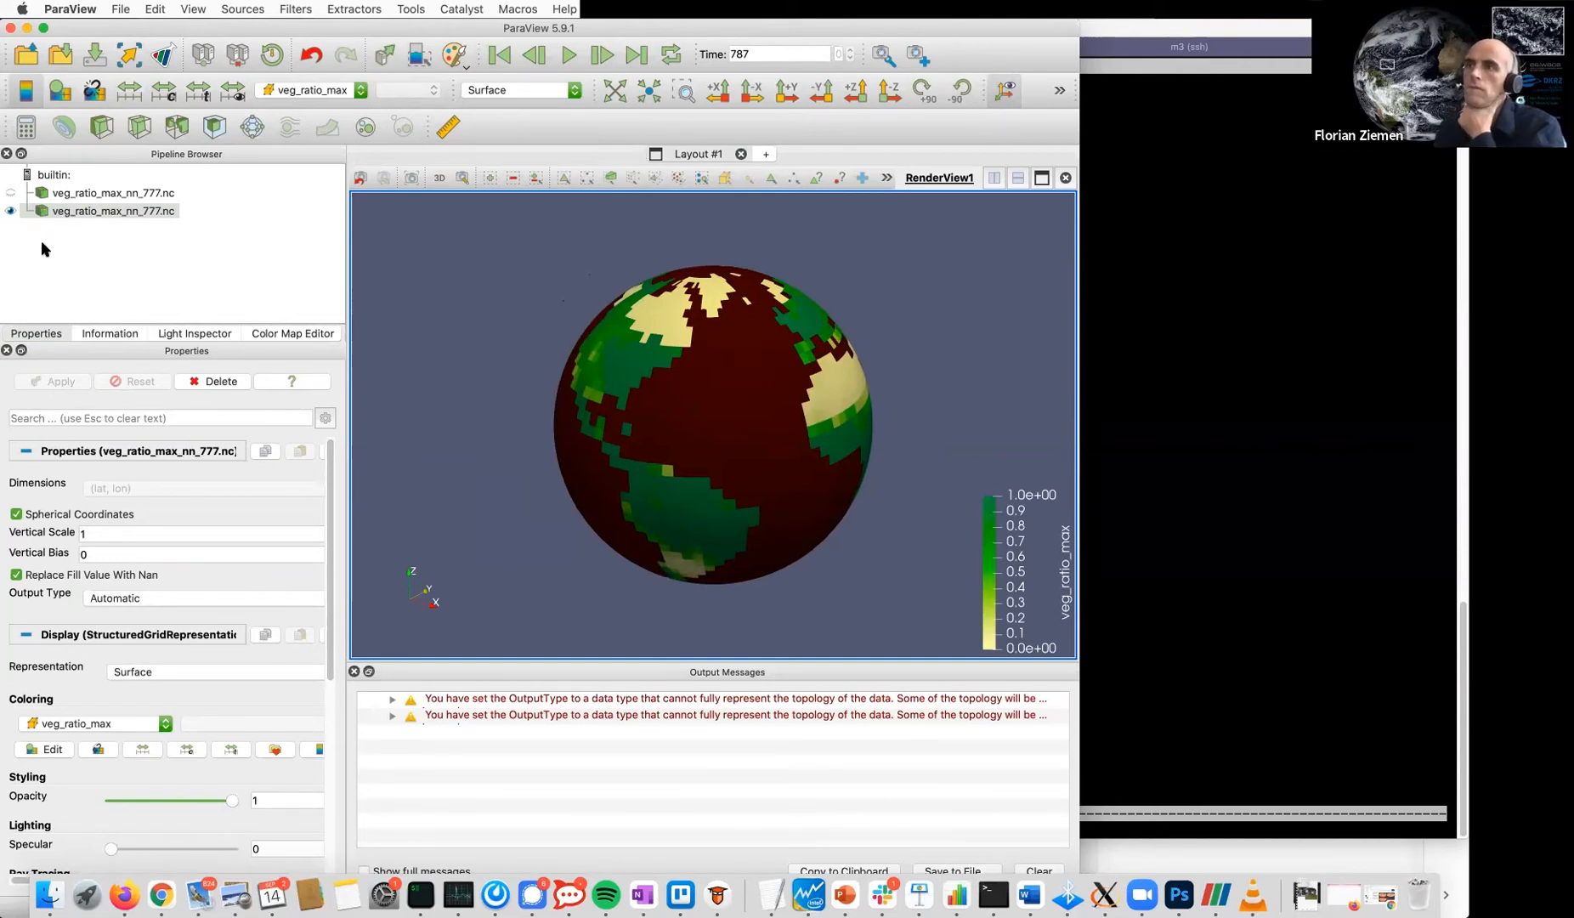
{"action": "left_click", "coordinate": [10, 211]}
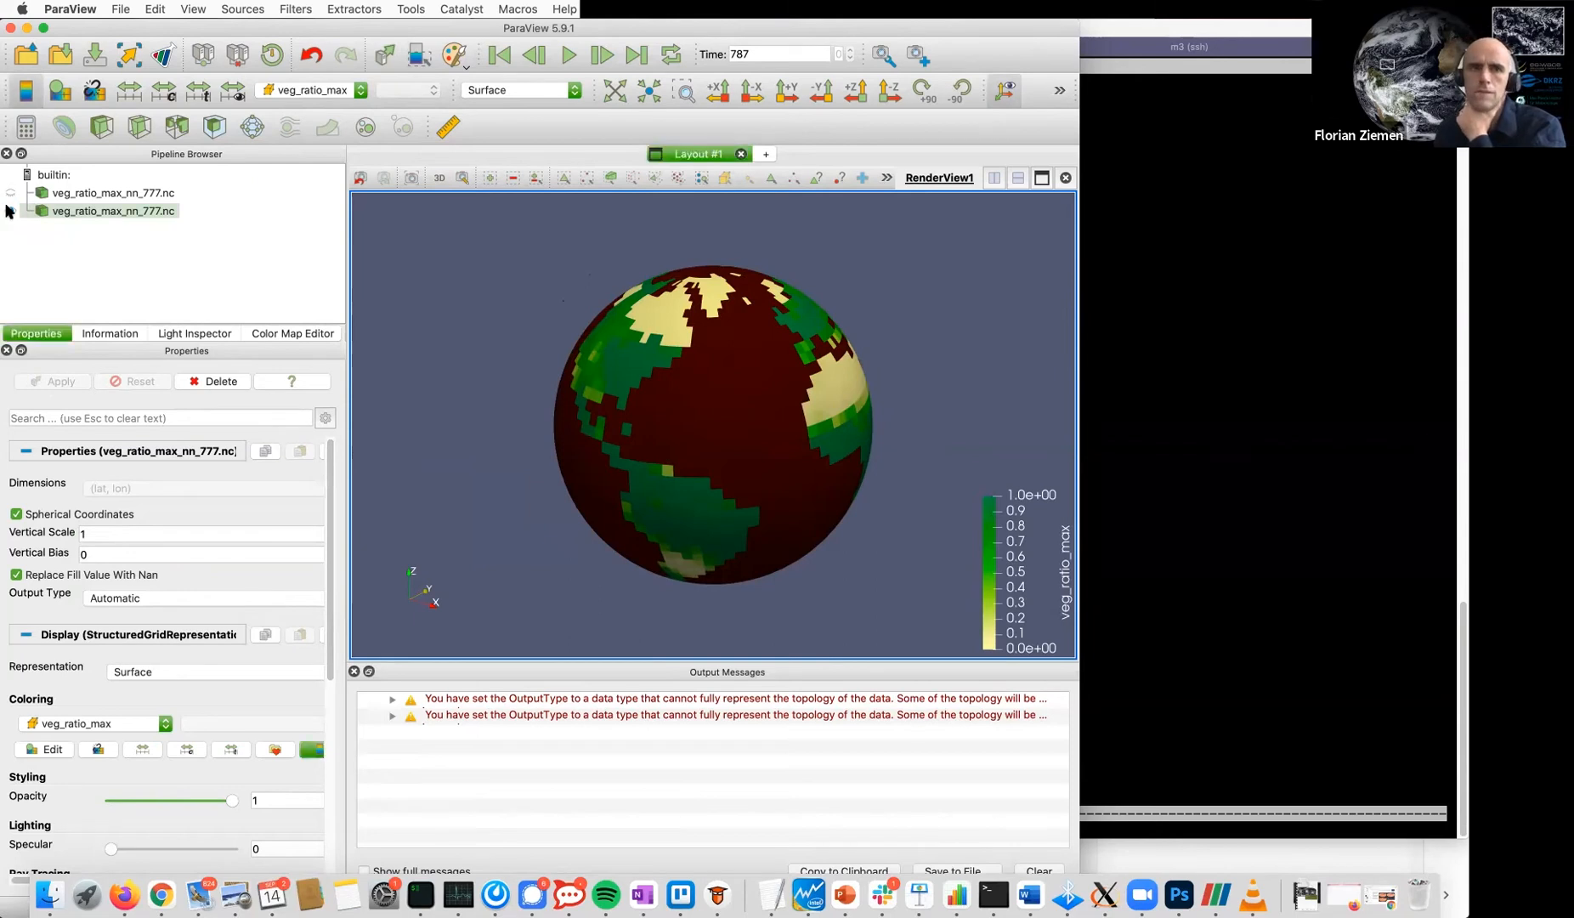
{"action": "left_click", "coordinate": [11, 193]}
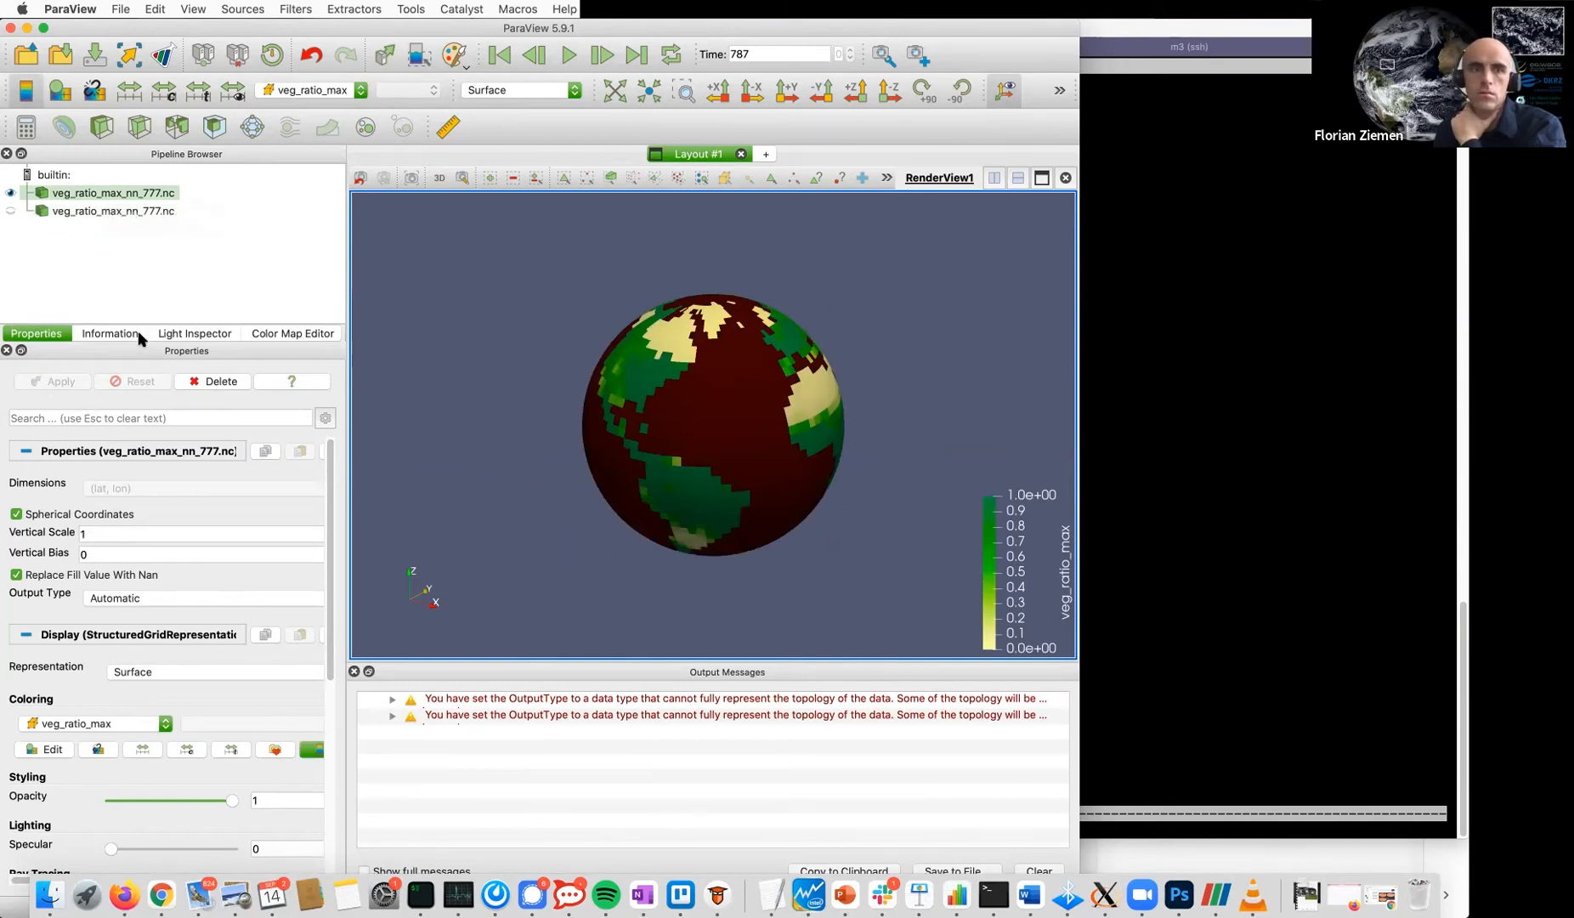
Try inverting the veg_ratio_max color map and restore its original direction
{"action": "left_click", "coordinate": [273, 332]}
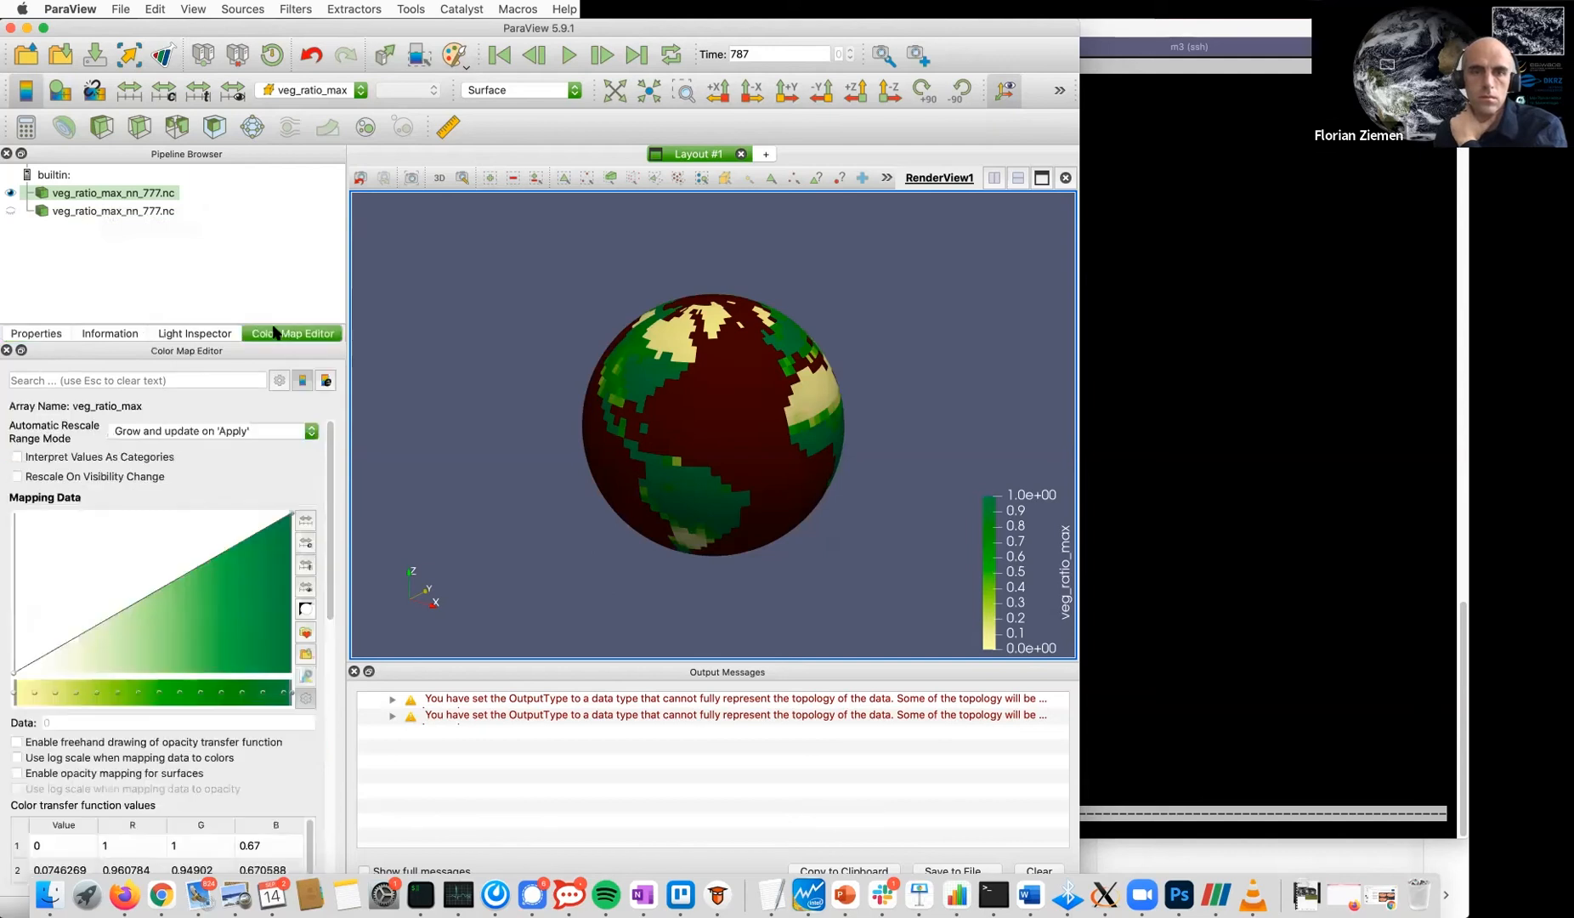
{"action": "left_click", "coordinate": [306, 609]}
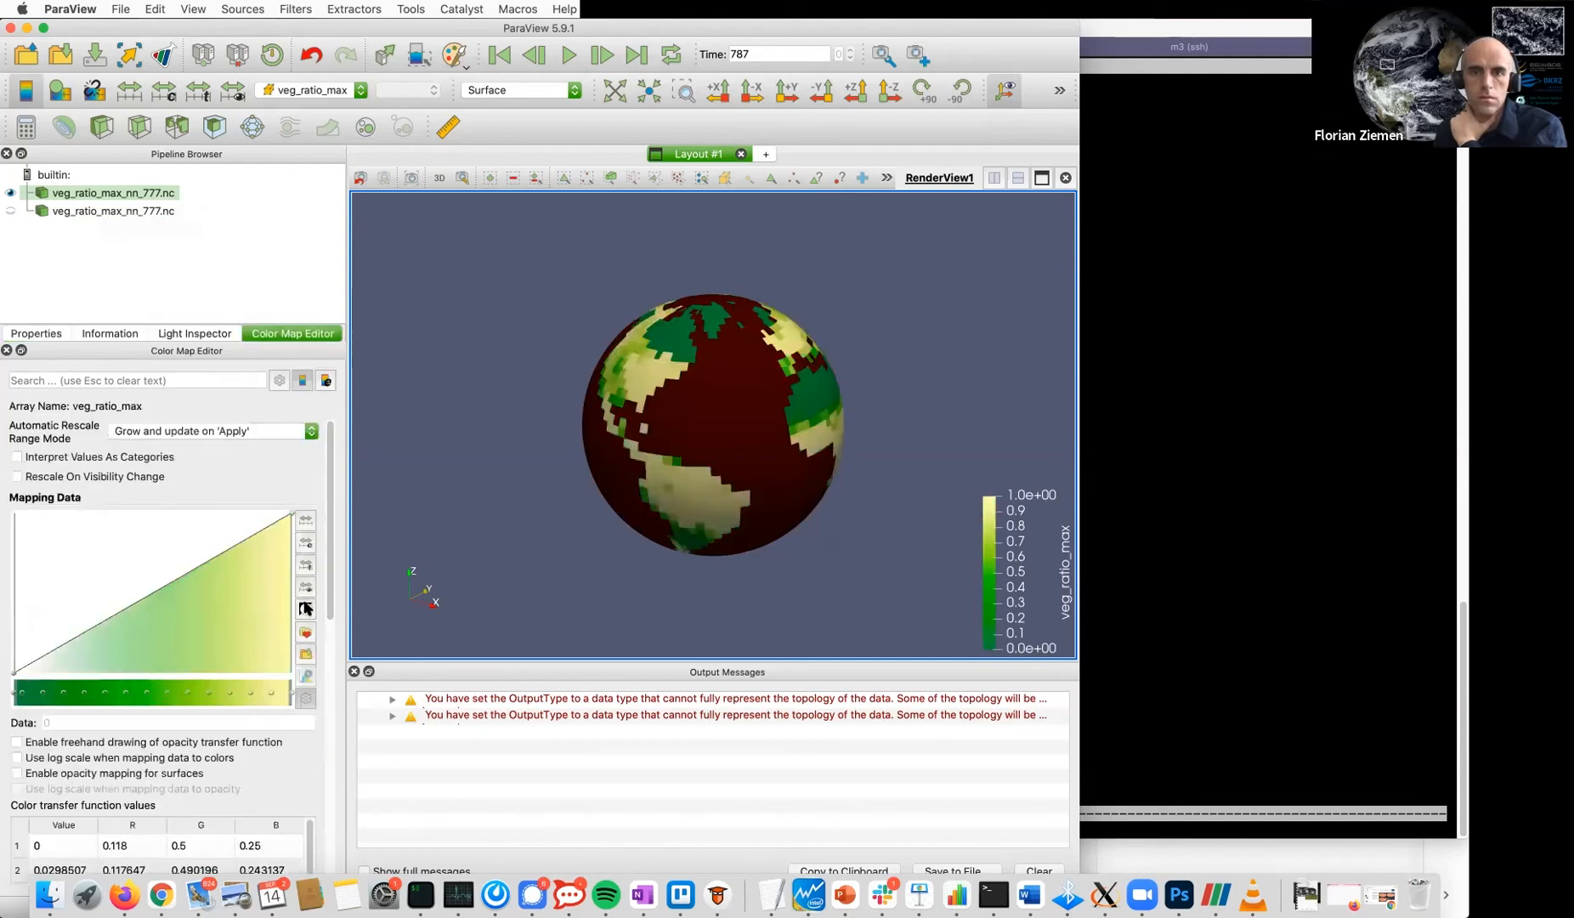
{"action": "left_click", "coordinate": [305, 608]}
{"action": "left_click", "coordinate": [305, 609]}
{"action": "left_click", "coordinate": [305, 609]}
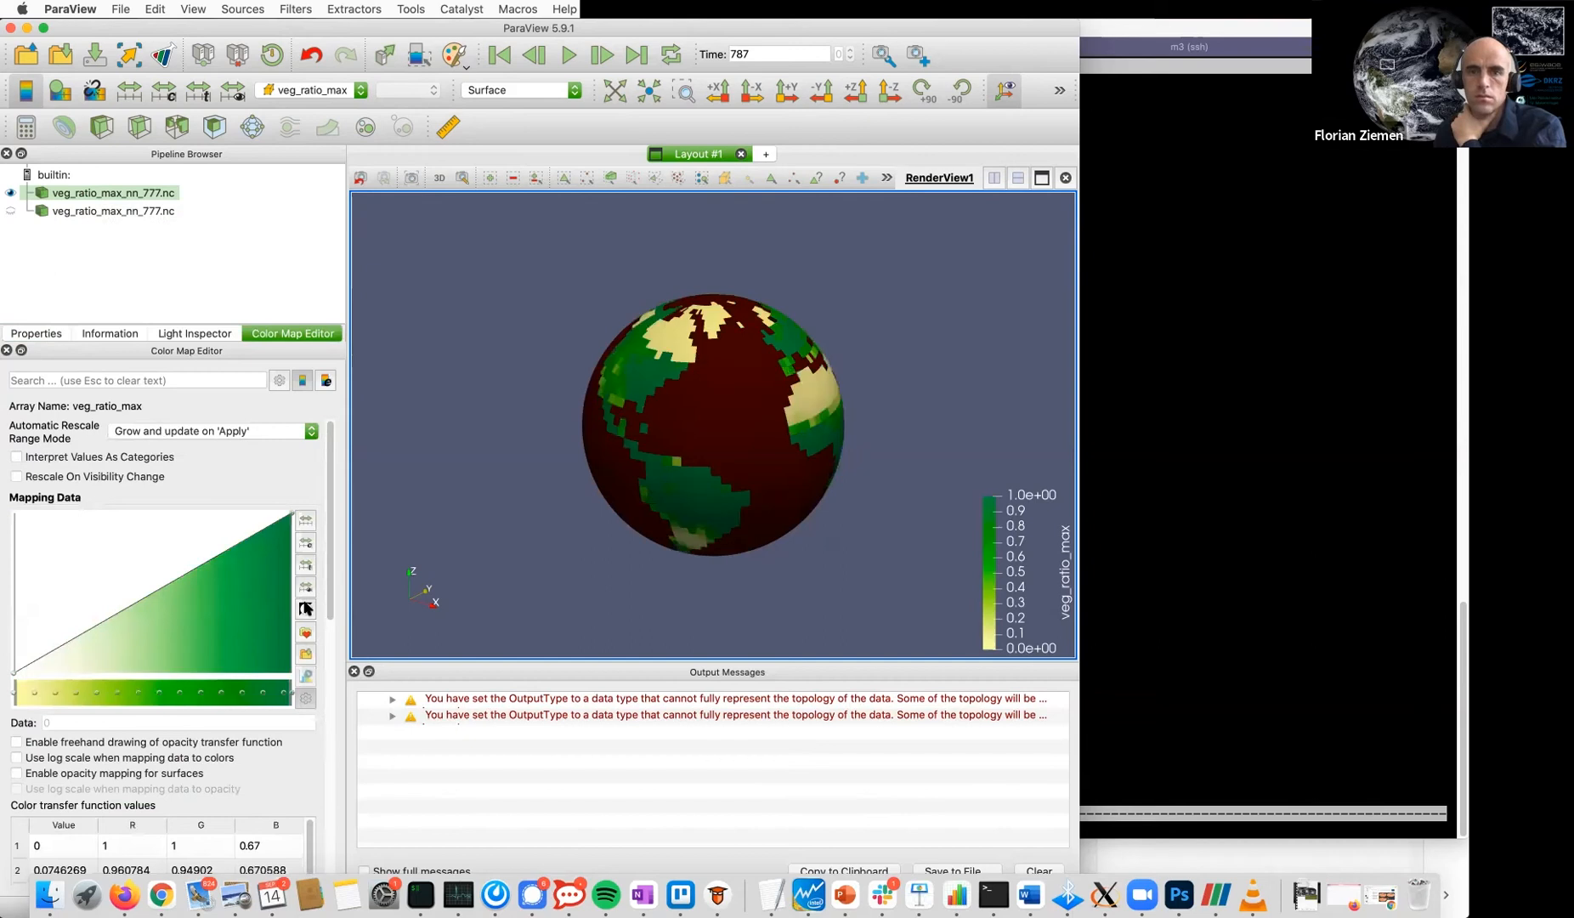
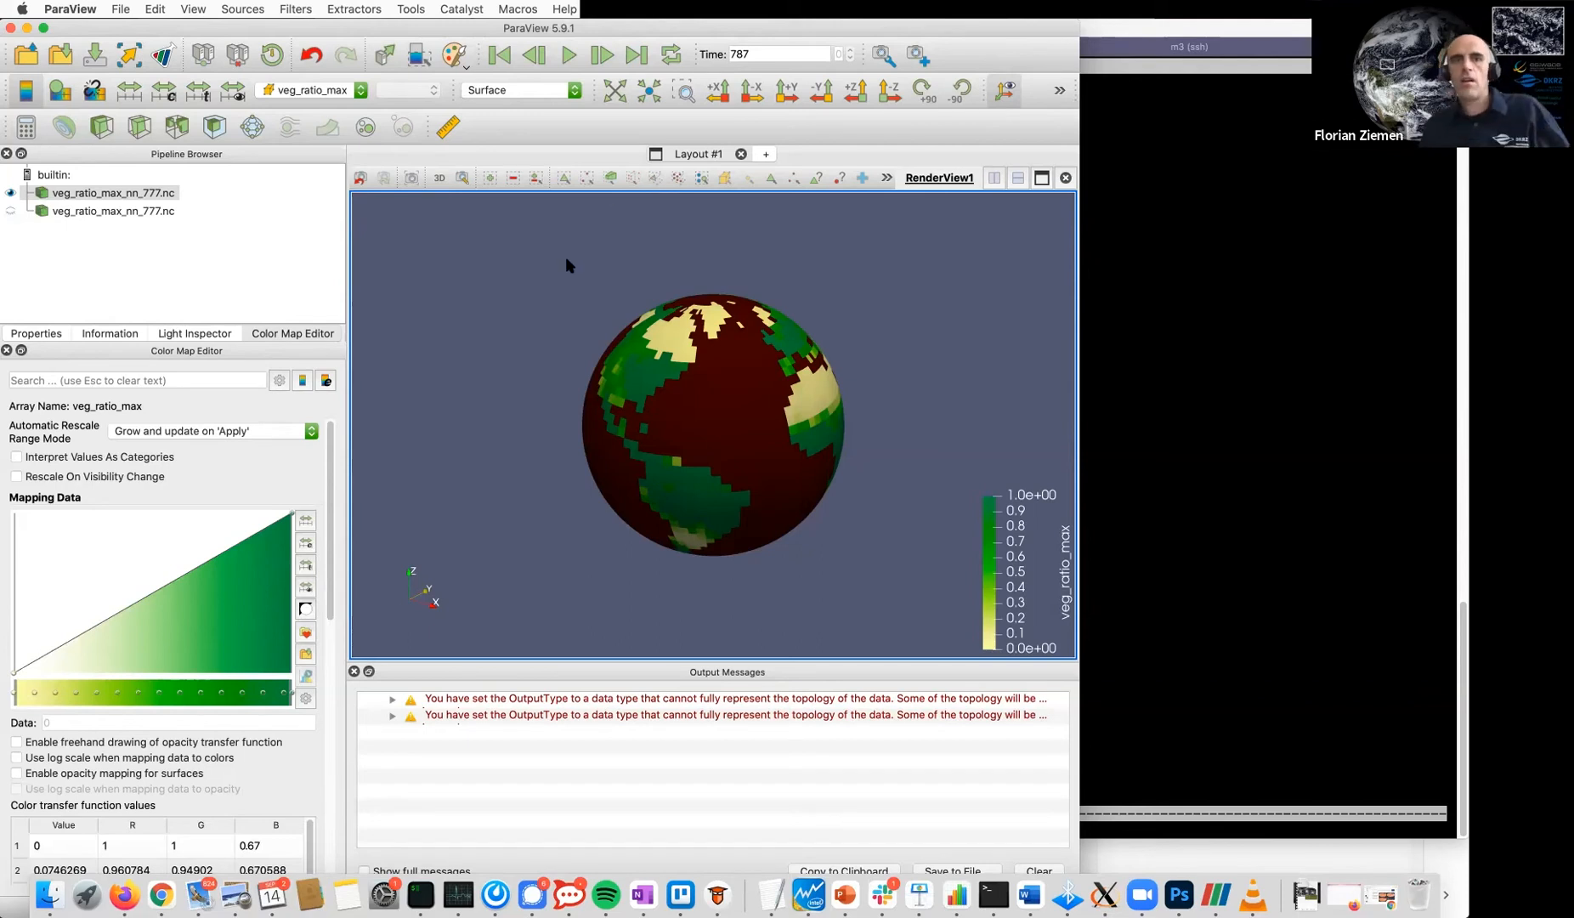
Color the first vegetation source by topg, keeping the color map's original direction
{"action": "left_click", "coordinate": [311, 87]}
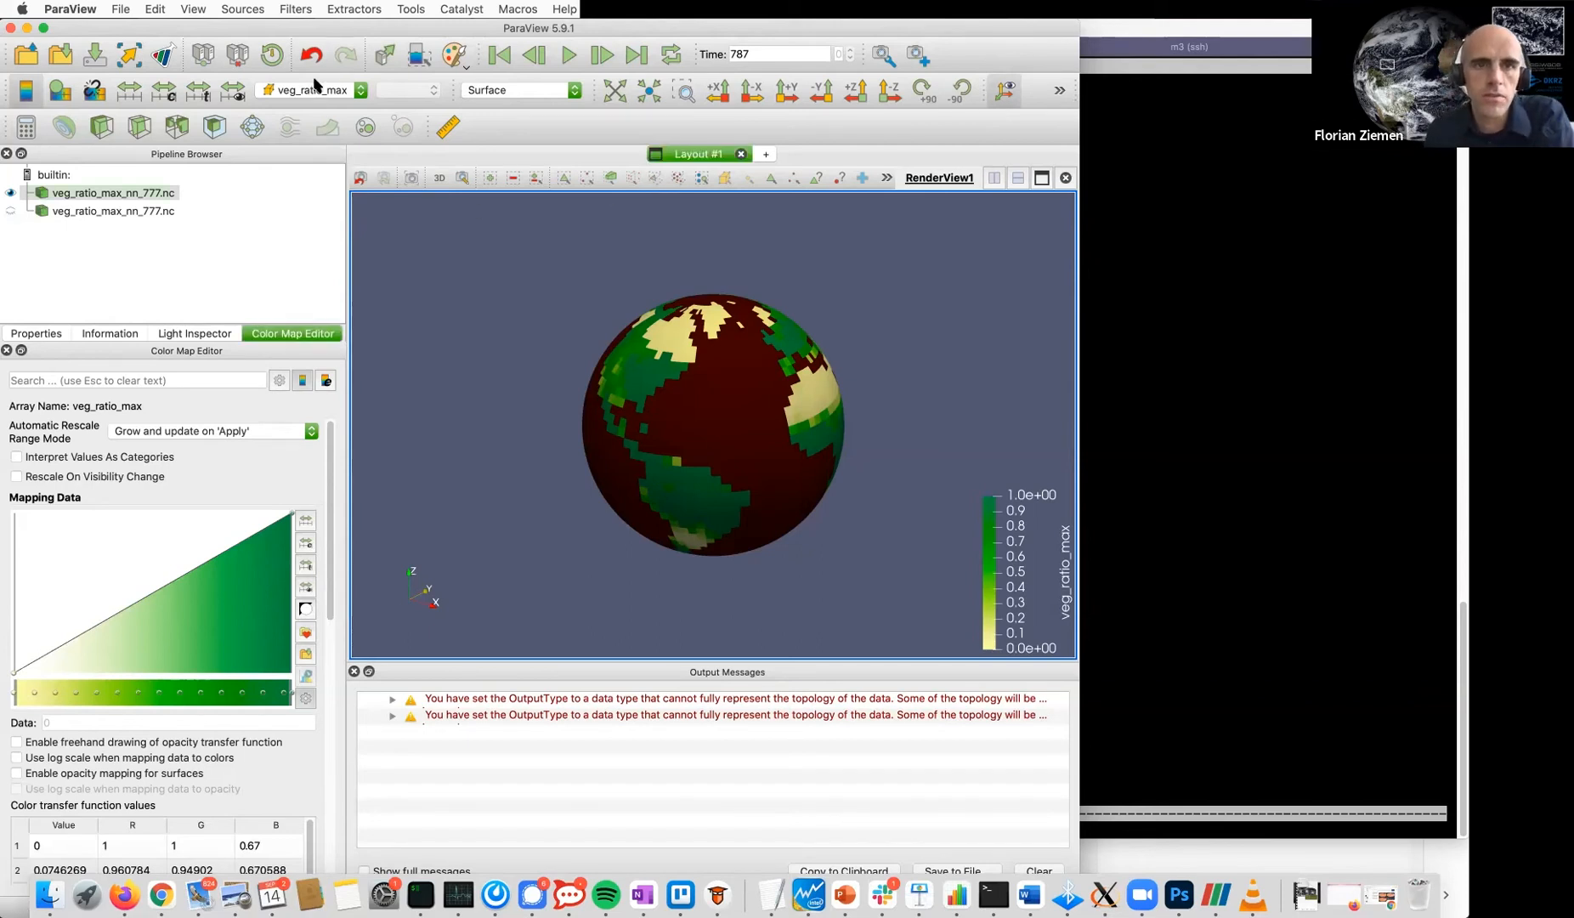
{"action": "left_click", "coordinate": [314, 86]}
{"action": "left_click", "coordinate": [293, 63]}
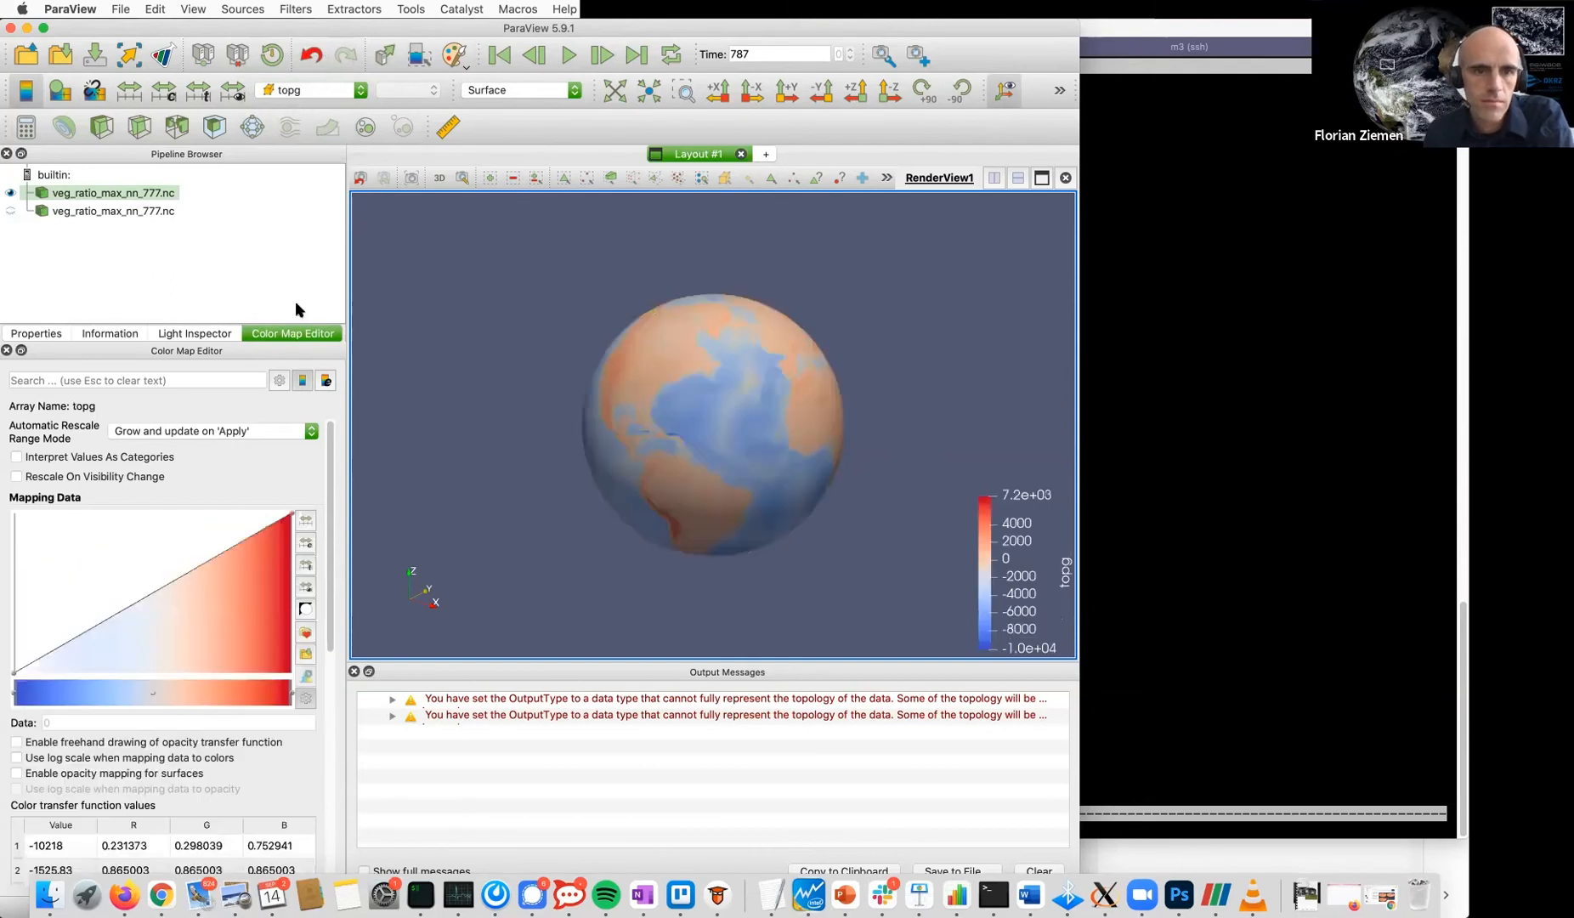
{"action": "left_click", "coordinate": [305, 611]}
{"action": "left_click", "coordinate": [307, 609]}
Apply the vegetation preset that ends in green rather than black to the topg coloring and inspect the globe
{"action": "left_click", "coordinate": [305, 633]}
{"action": "left_click", "coordinate": [560, 375]}
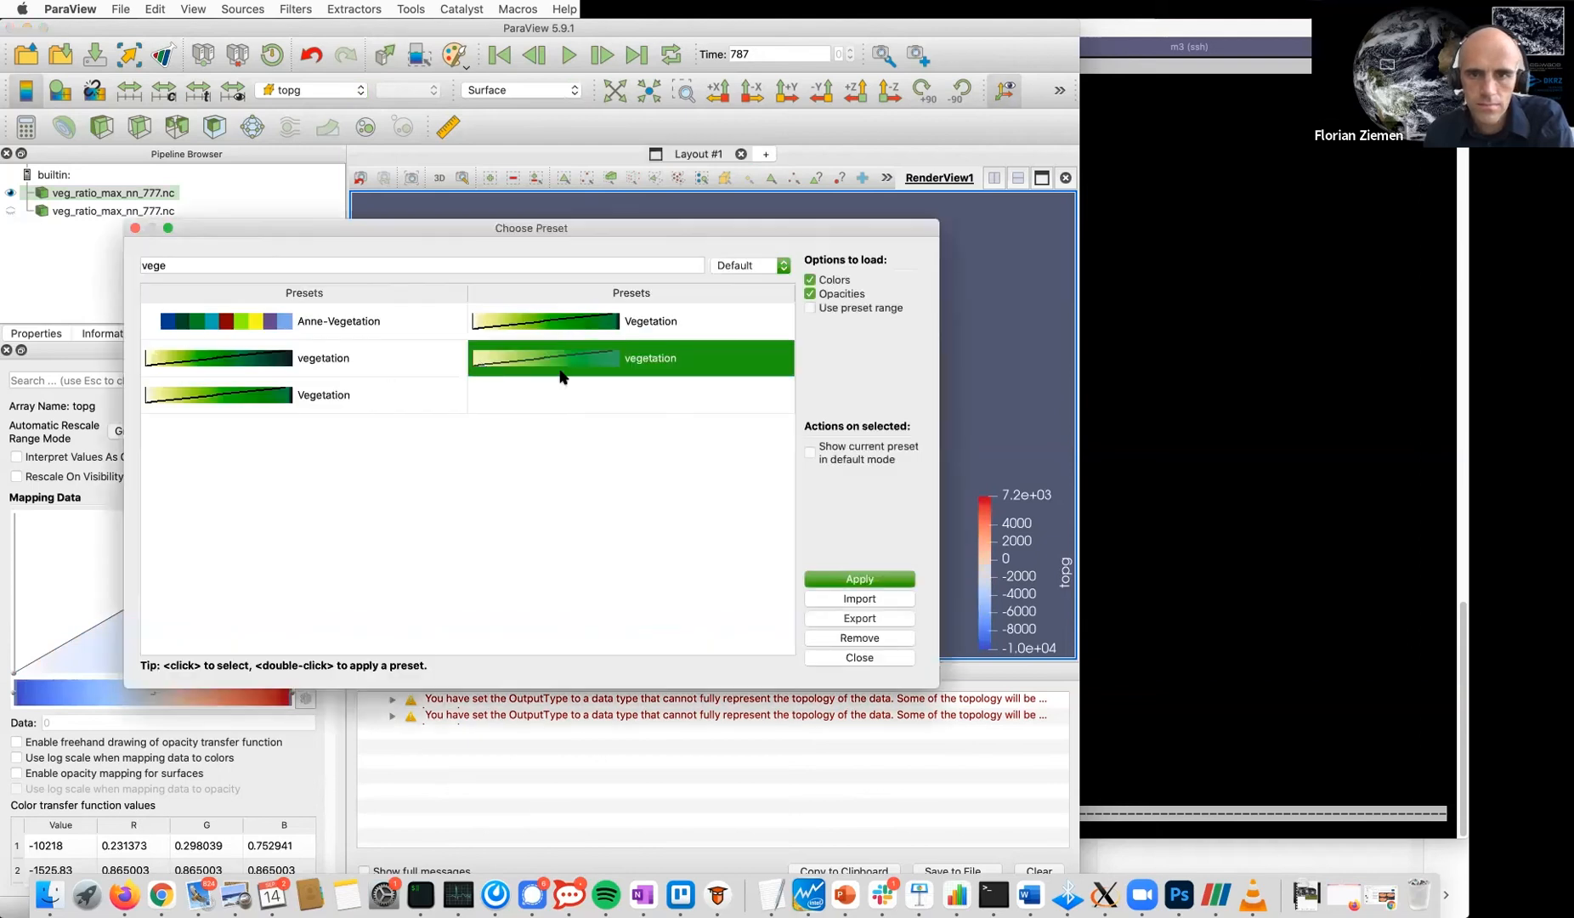
{"action": "left_click", "coordinate": [824, 578]}
{"action": "left_click", "coordinate": [833, 654]}
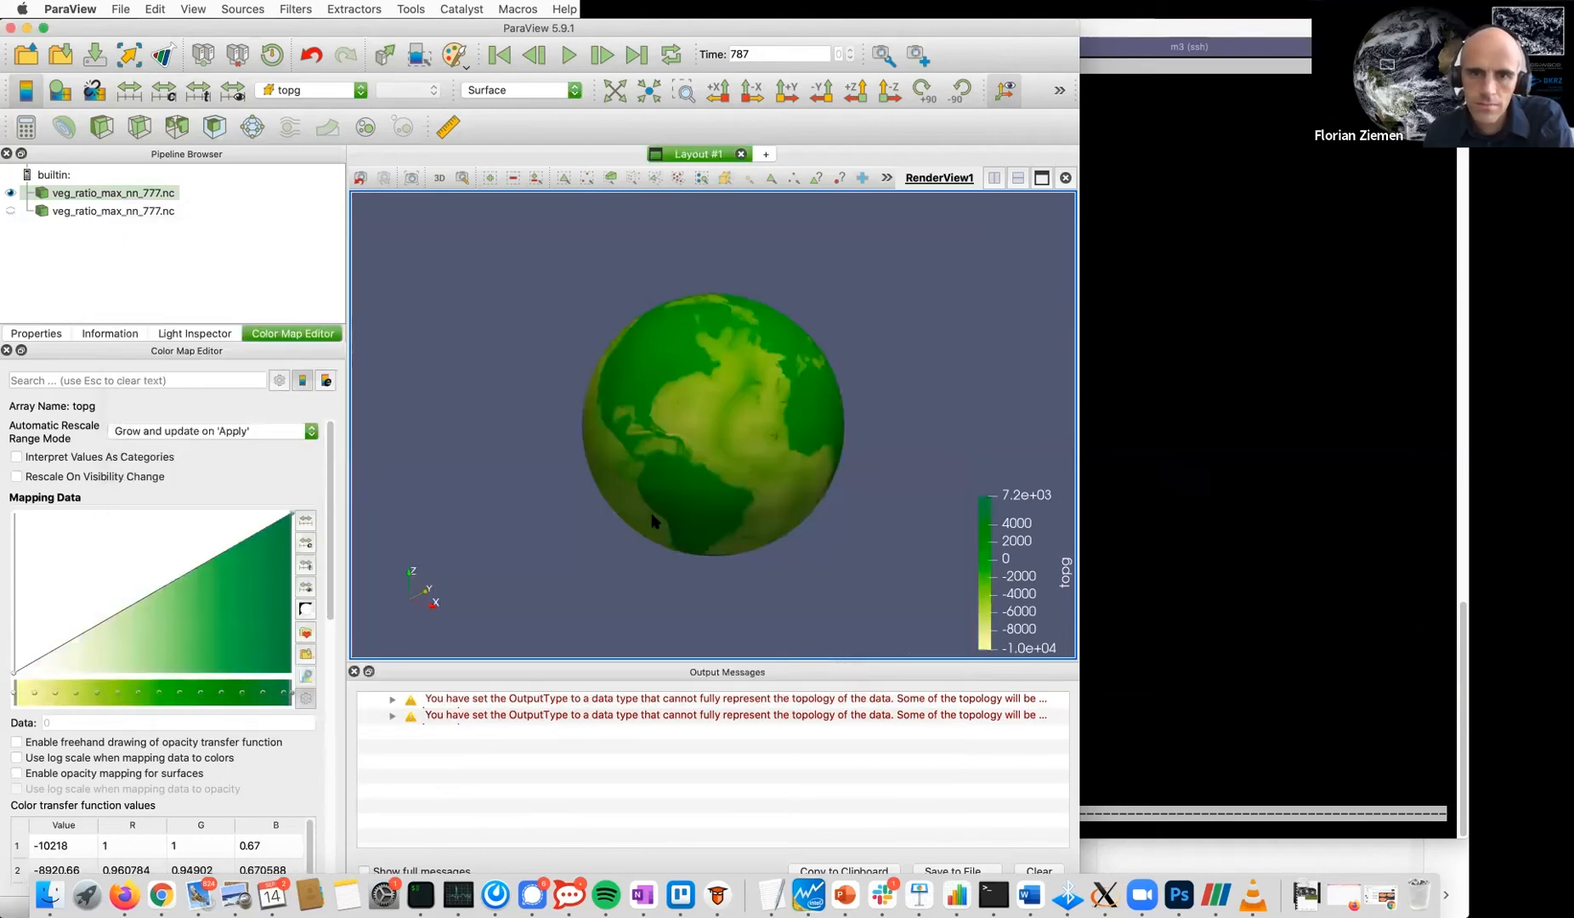
{"action": "scroll", "coordinate": [655, 397], "scroll_direction": "up", "scroll_amount": 5}
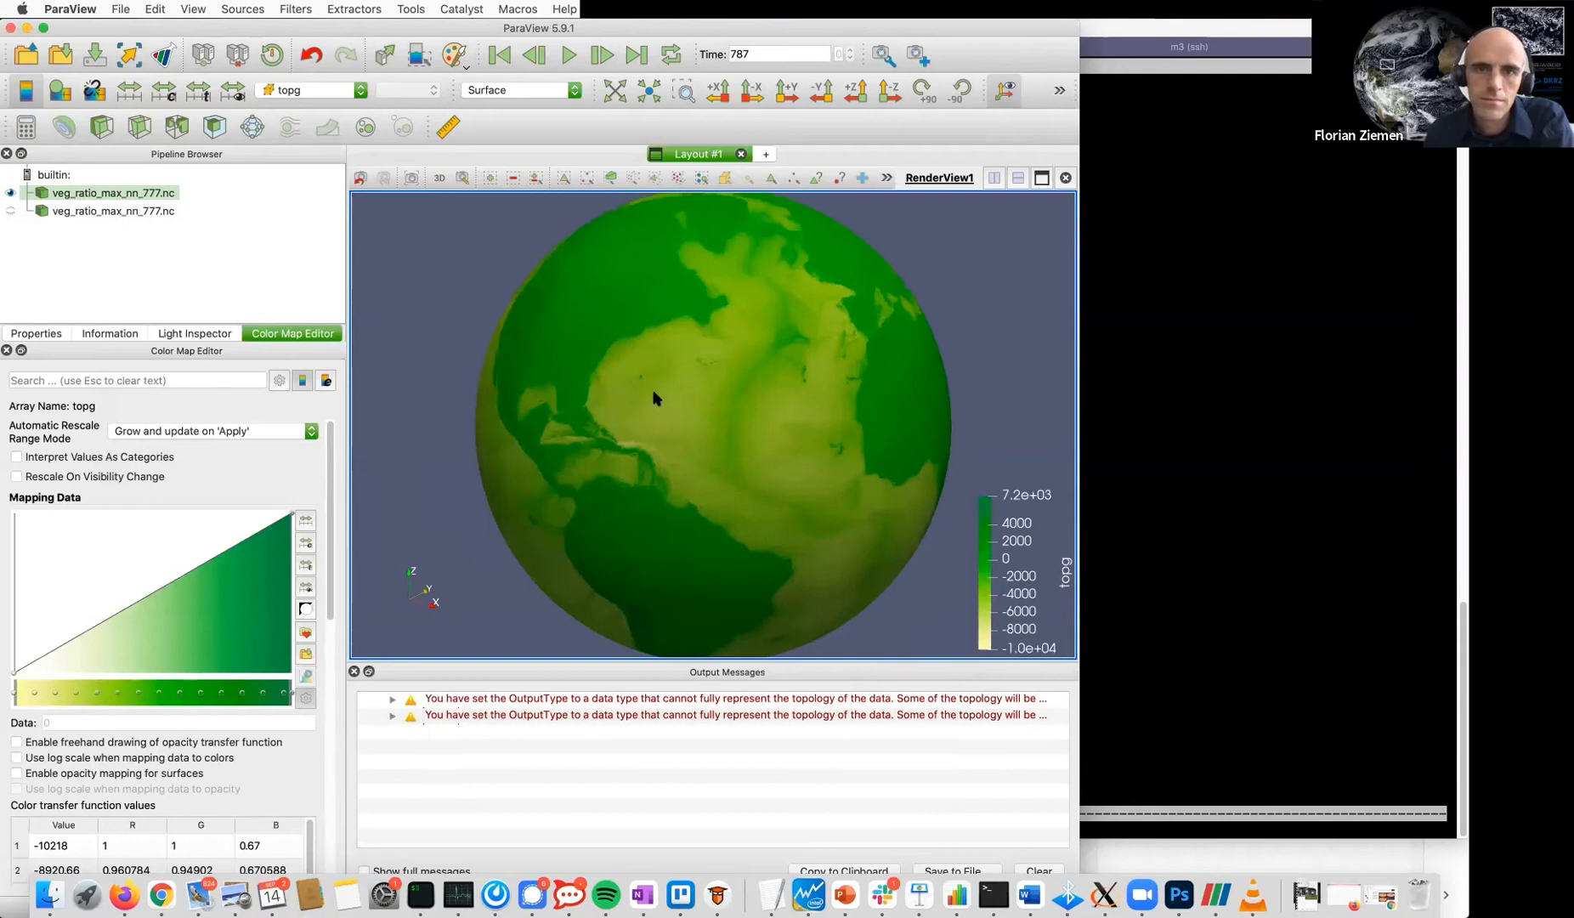
Import the vrm-green-for-edit.json color map from the Session2 folder into the presets
{"action": "scroll", "coordinate": [653, 397], "scroll_direction": "down", "scroll_amount": 5}
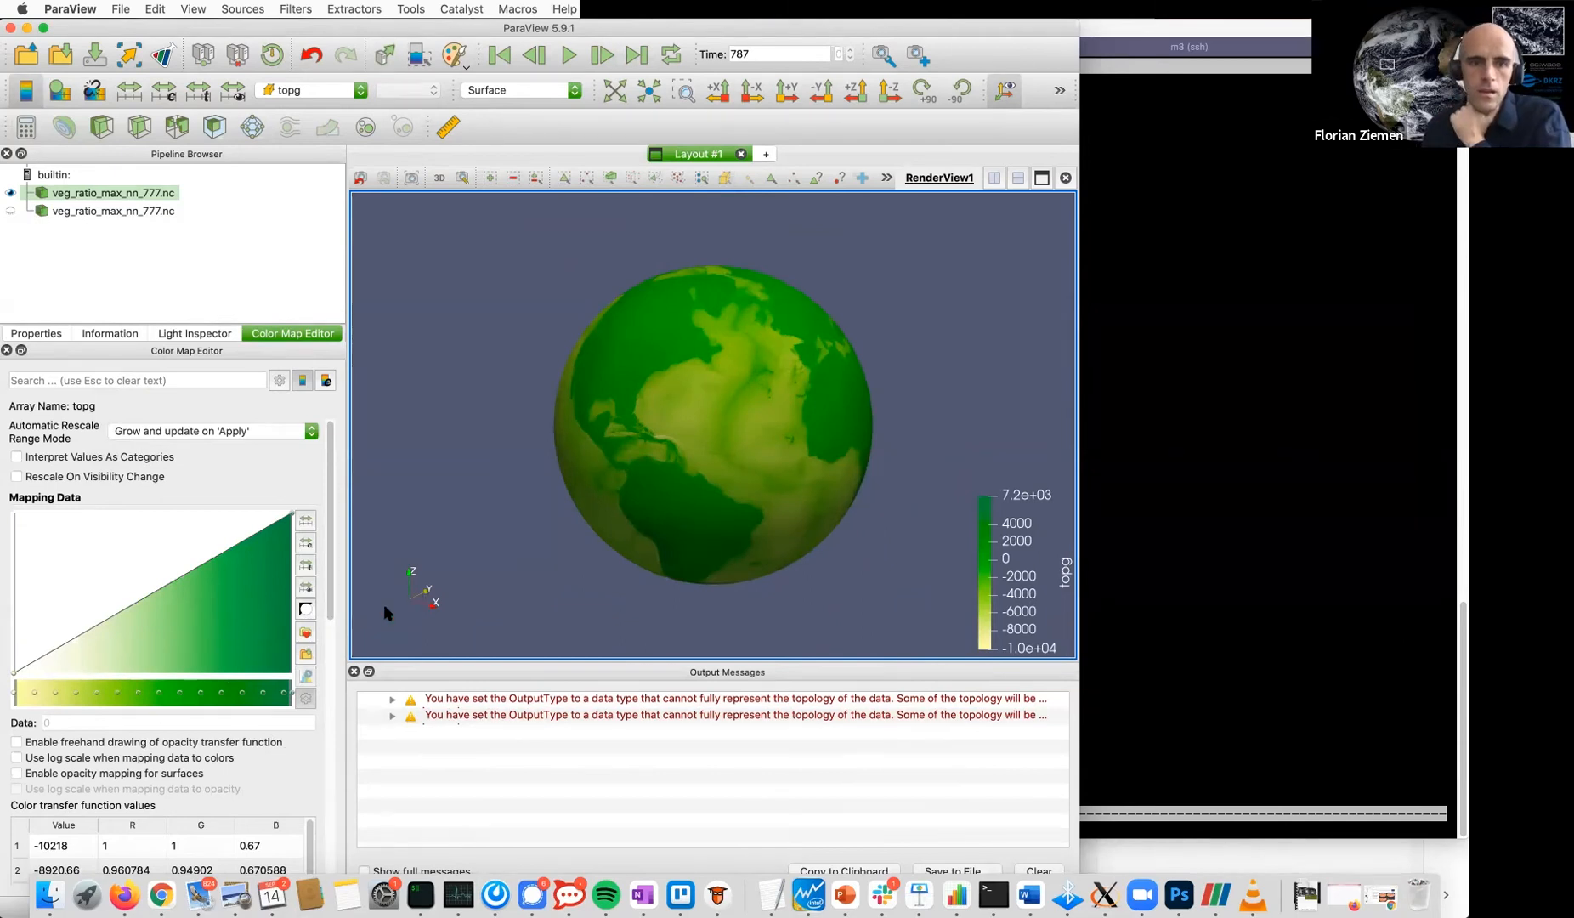
{"action": "left_click", "coordinate": [303, 633]}
{"action": "left_click", "coordinate": [860, 599]}
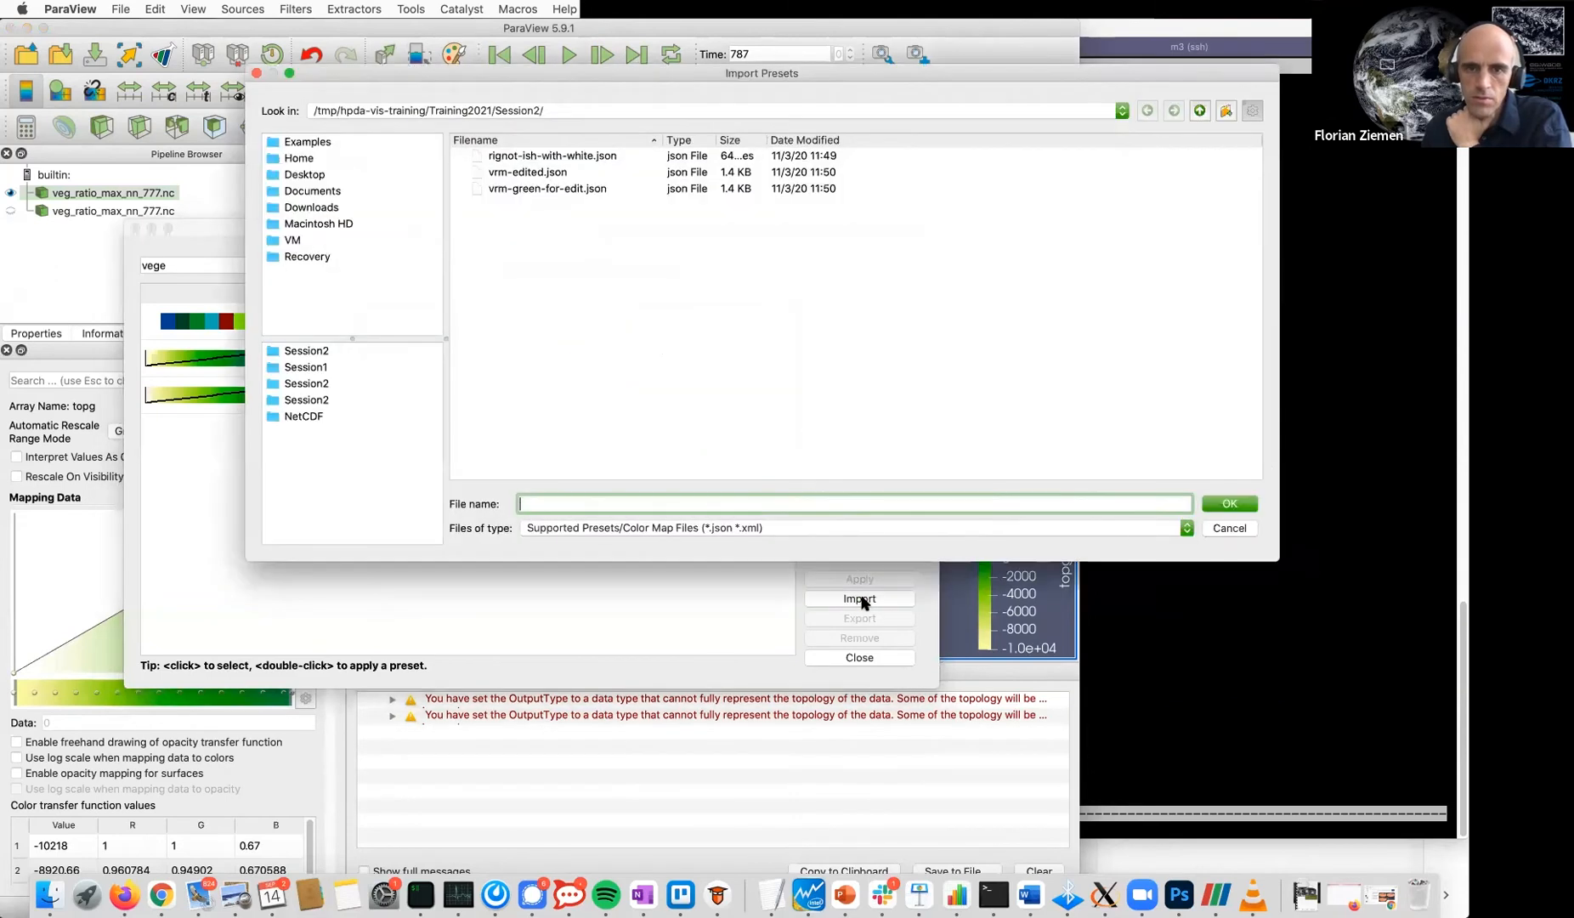
{"action": "left_click", "coordinate": [548, 189]}
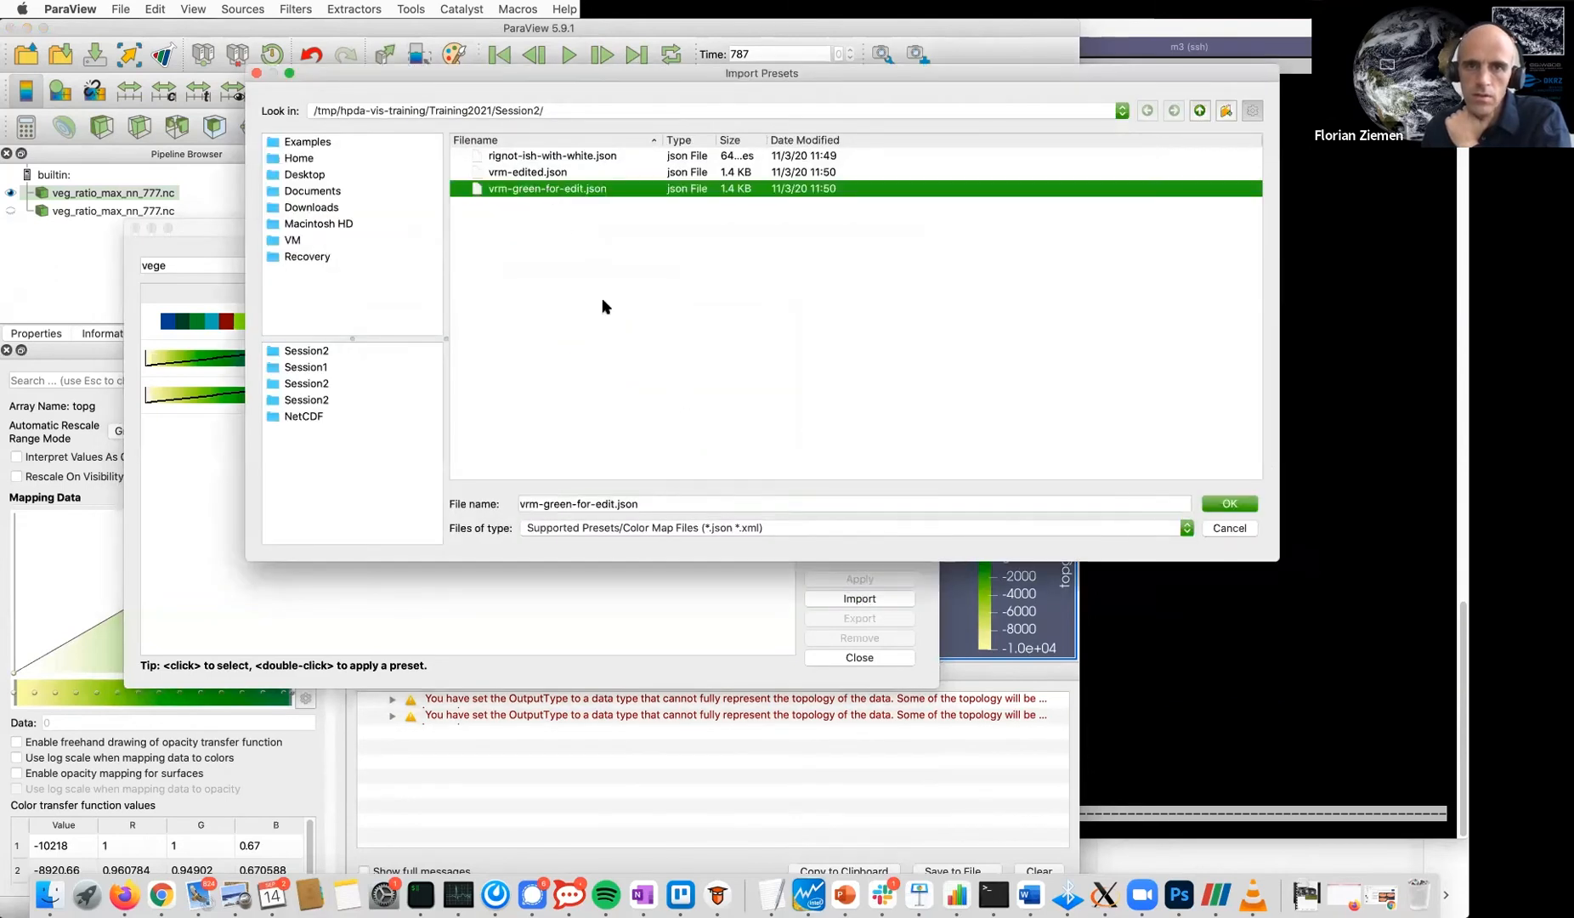
{"action": "left_click", "coordinate": [1230, 505]}
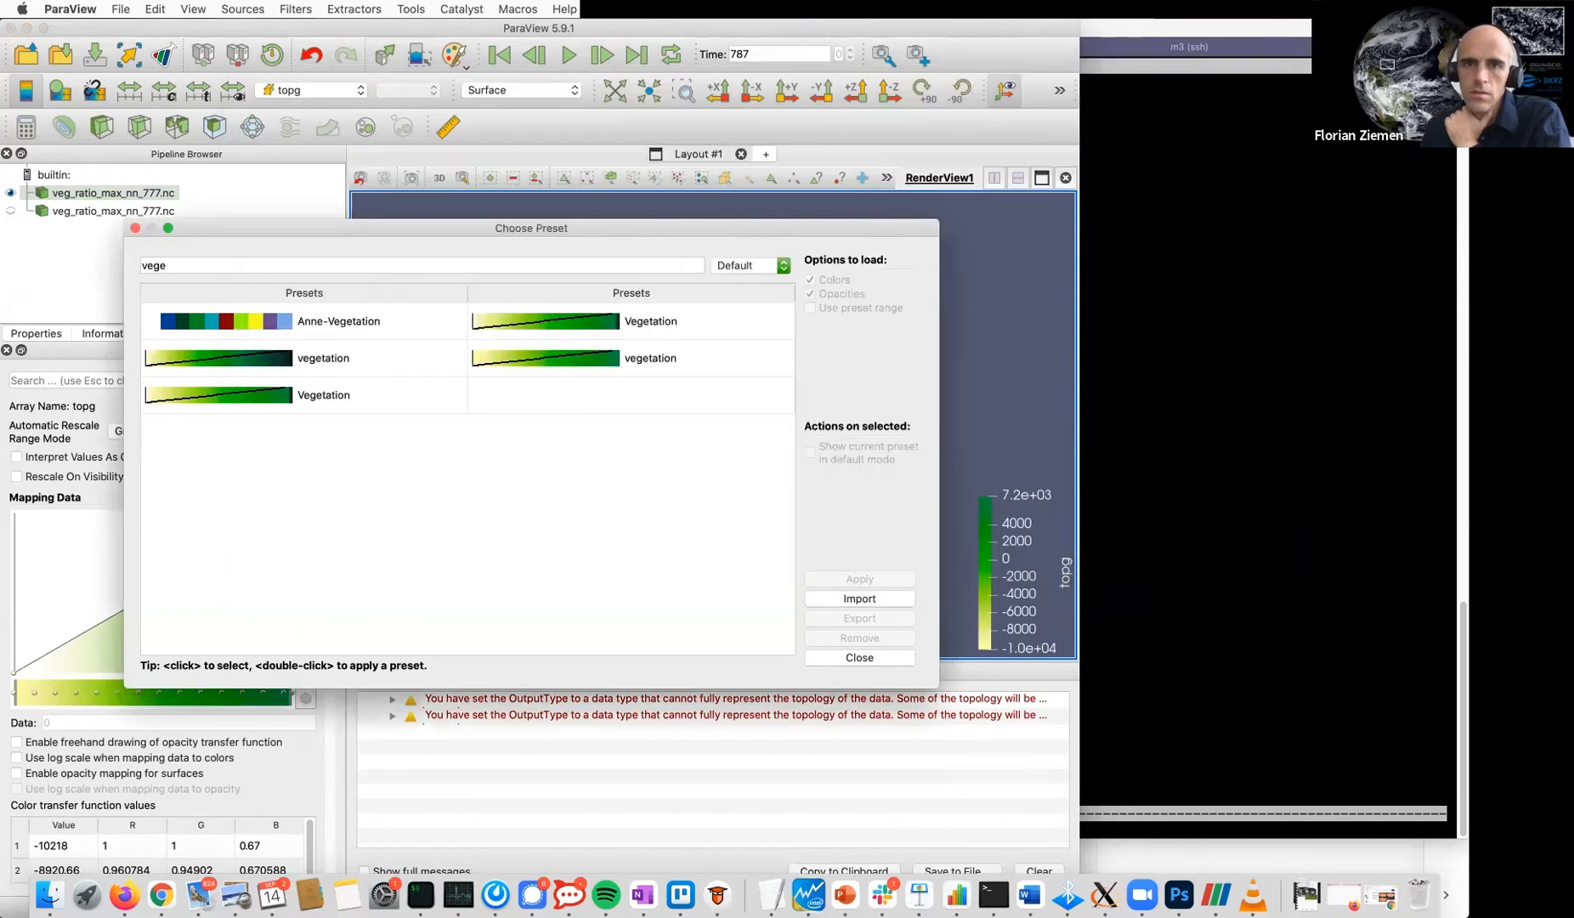
Import vrm-edited.json as another vegetation preset, compare it with the other vegetation presets, and close the preset chooser
{"action": "left_click", "coordinate": [870, 605]}
{"action": "left_click", "coordinate": [541, 174]}
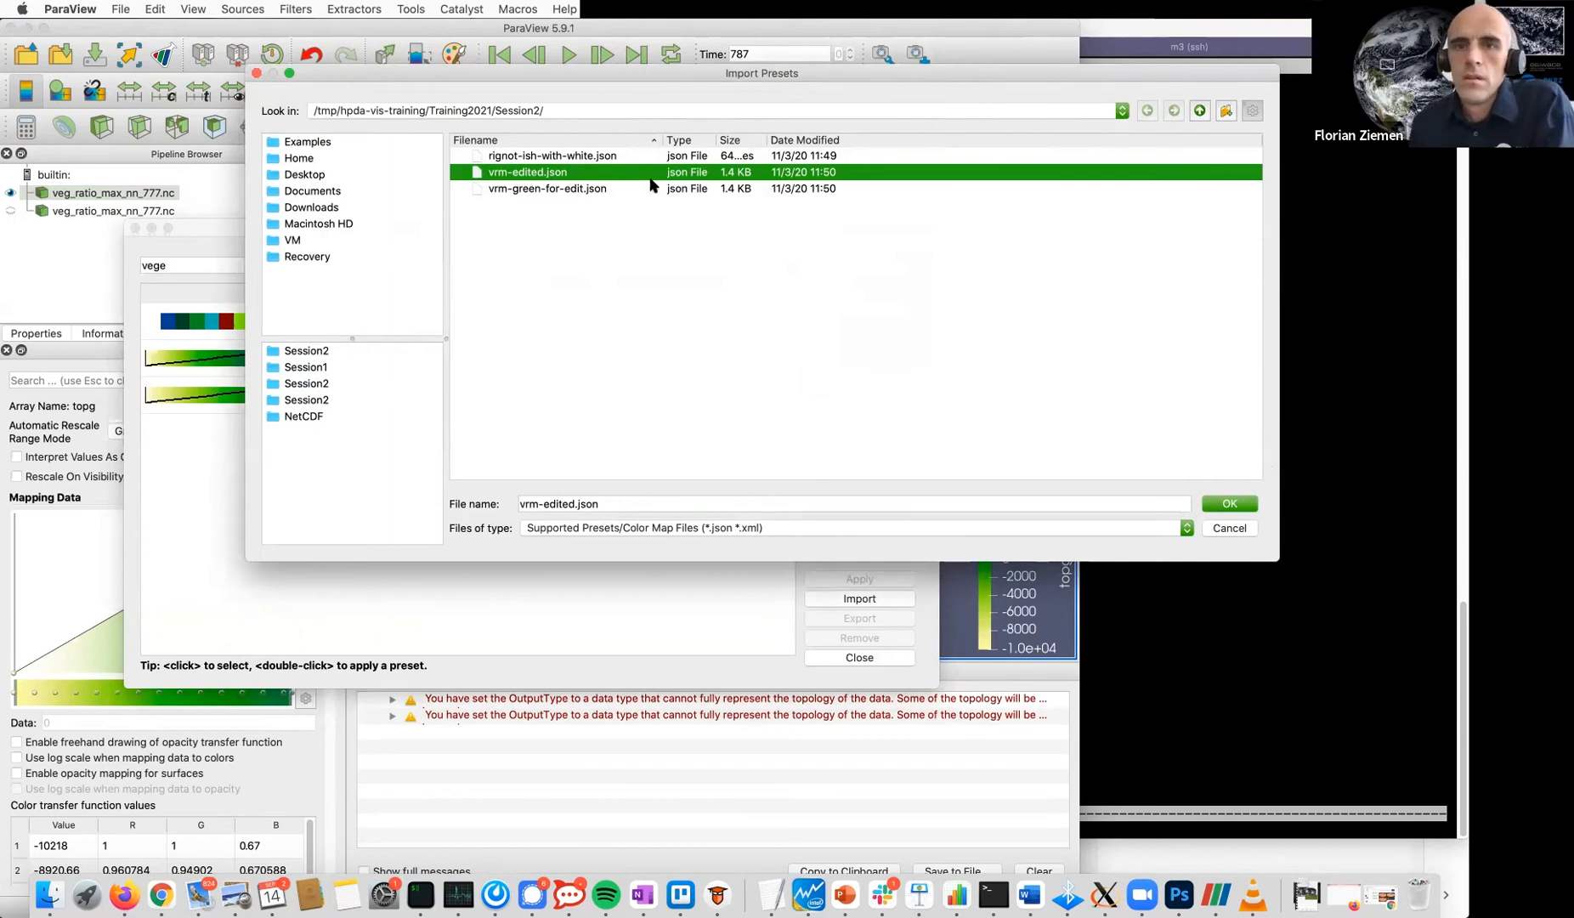
{"action": "left_click", "coordinate": [1230, 503]}
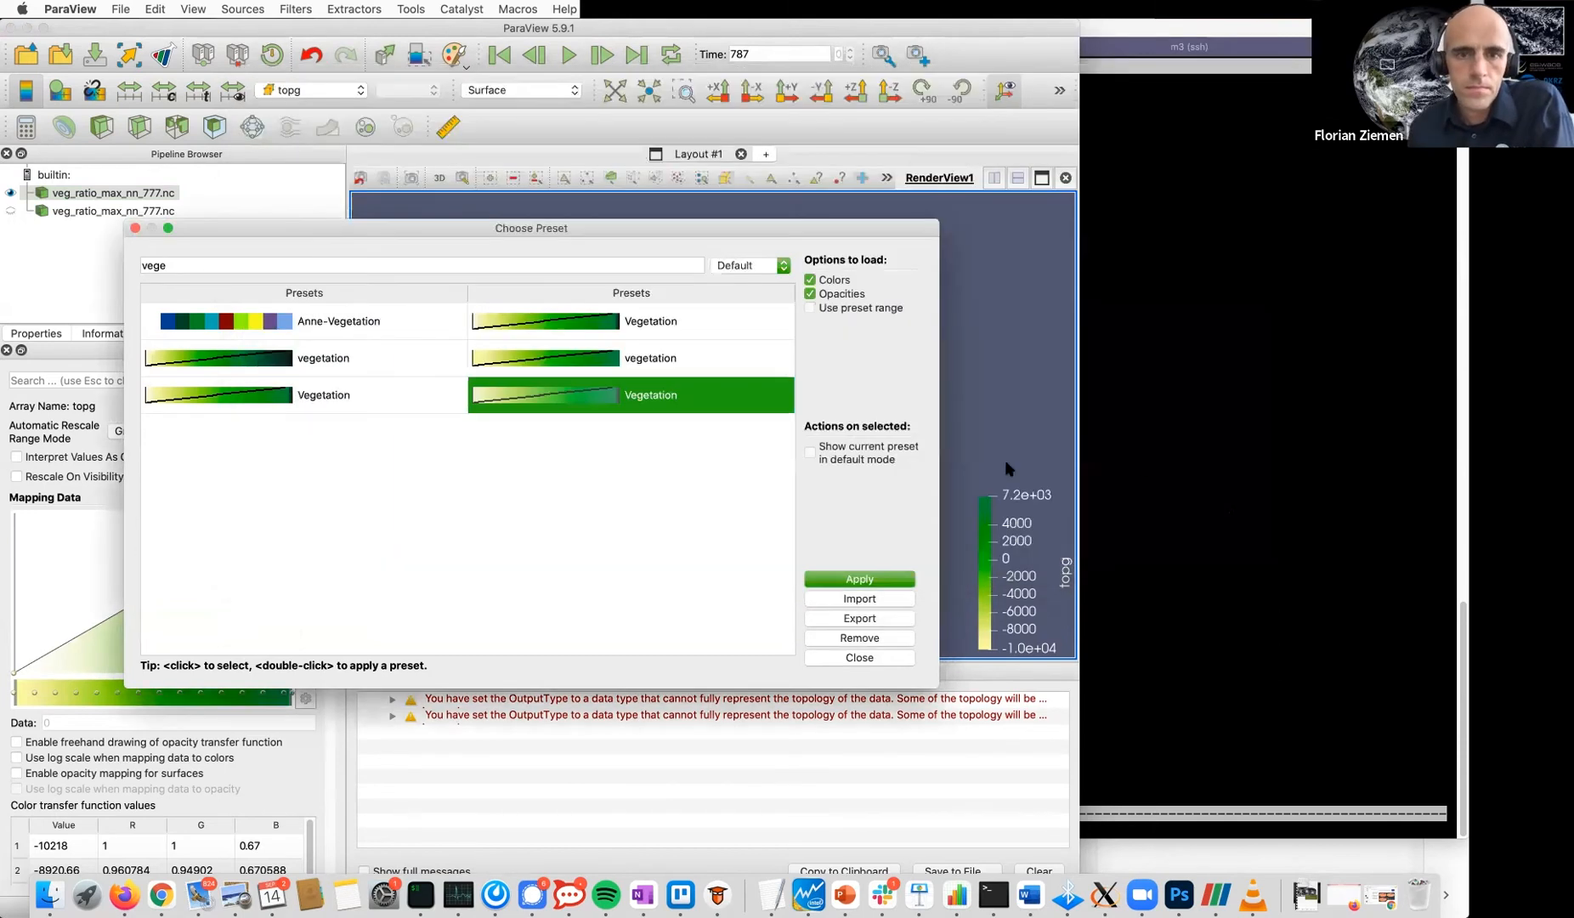
{"action": "left_click", "coordinate": [599, 401]}
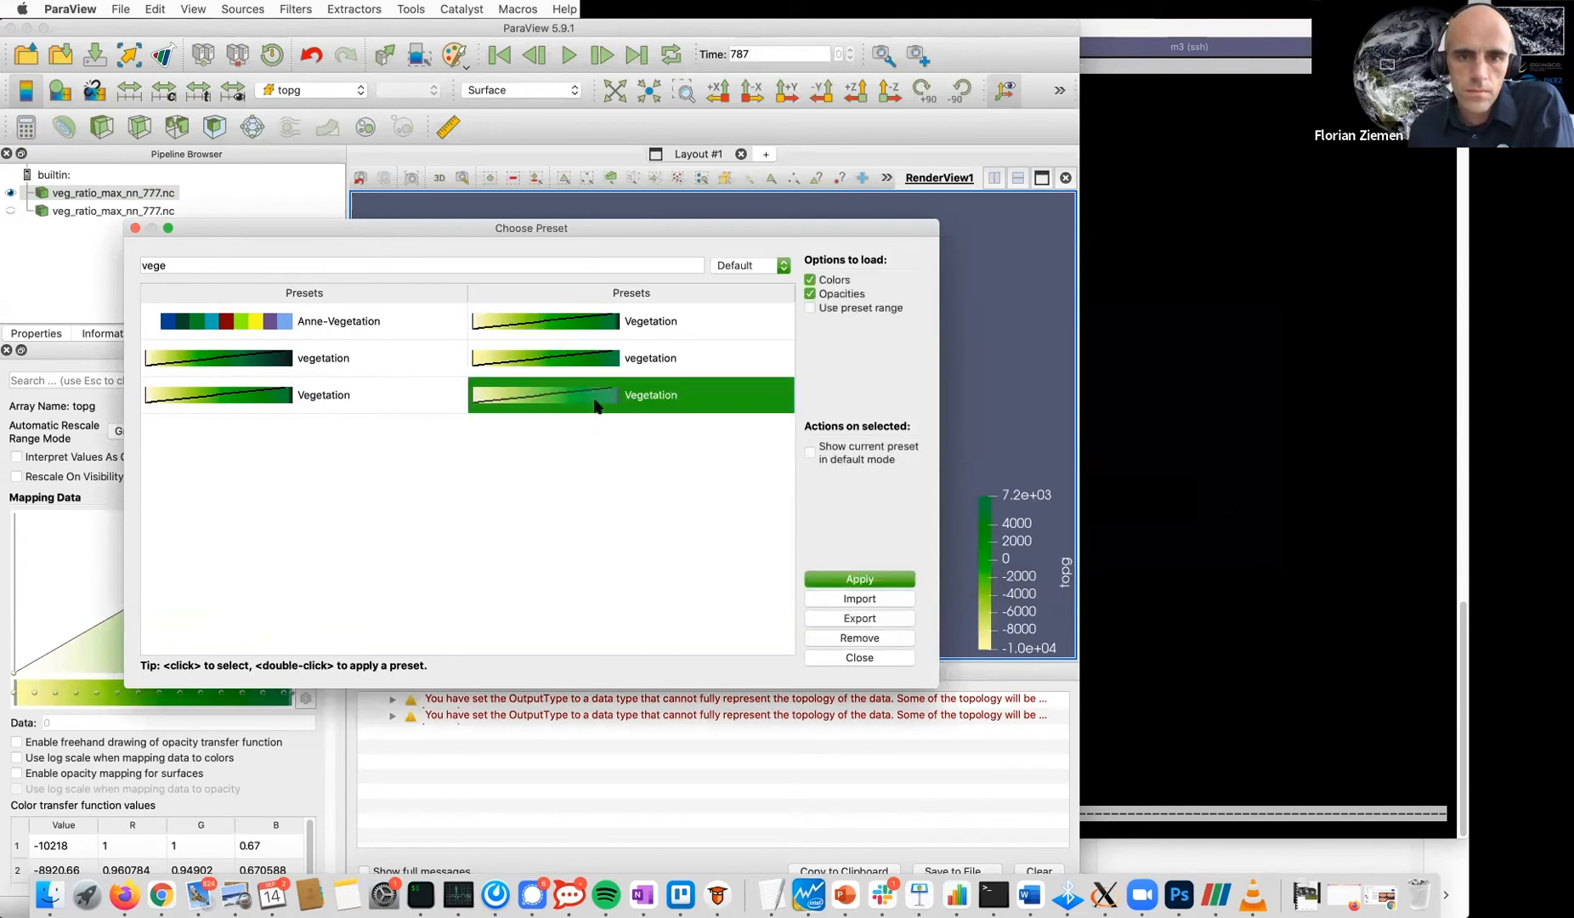
{"action": "left_click", "coordinate": [580, 369]}
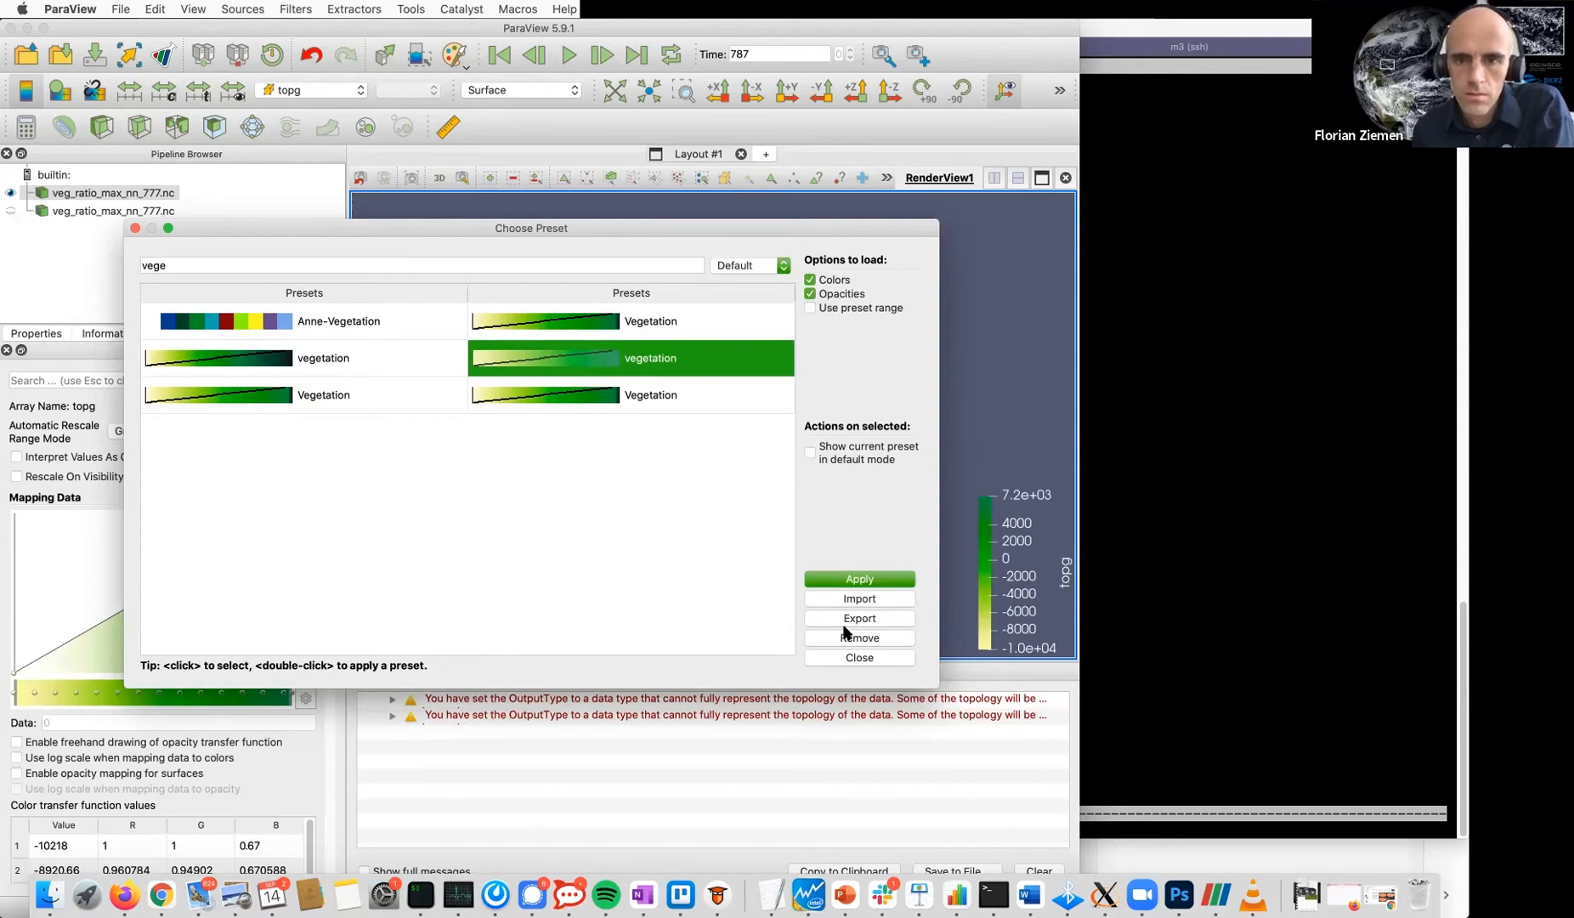
{"action": "left_click", "coordinate": [859, 657]}
Switch to the iTerm2 terminal and print the first lines of vrm-edited.json with head
{"action": "key", "text": "super+Tab"}
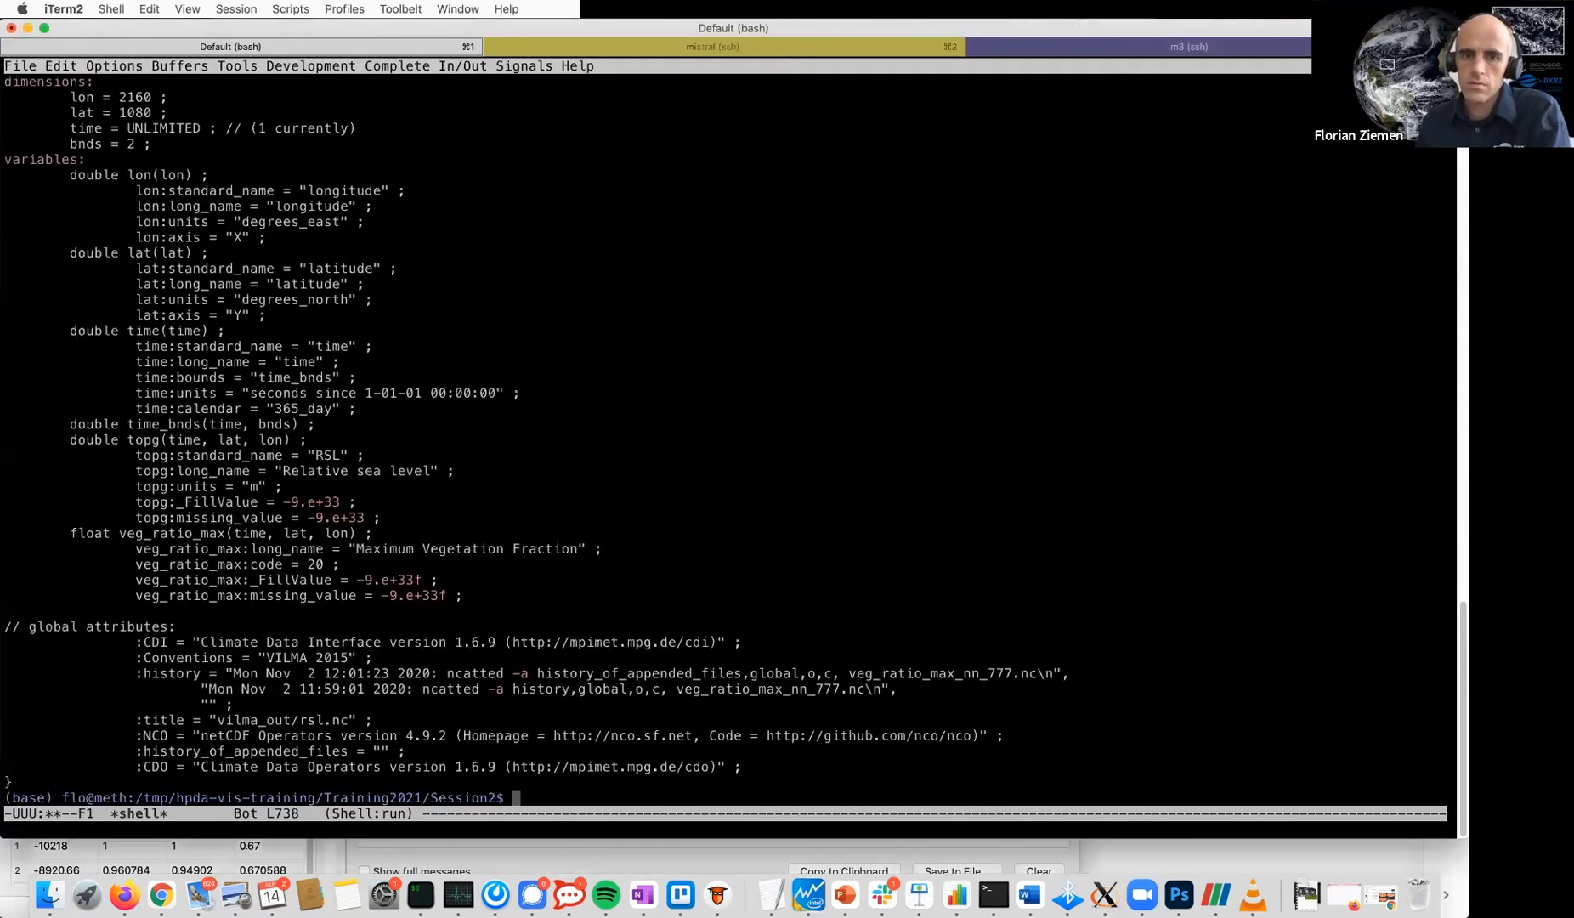
{"action": "type", "text": "he"}
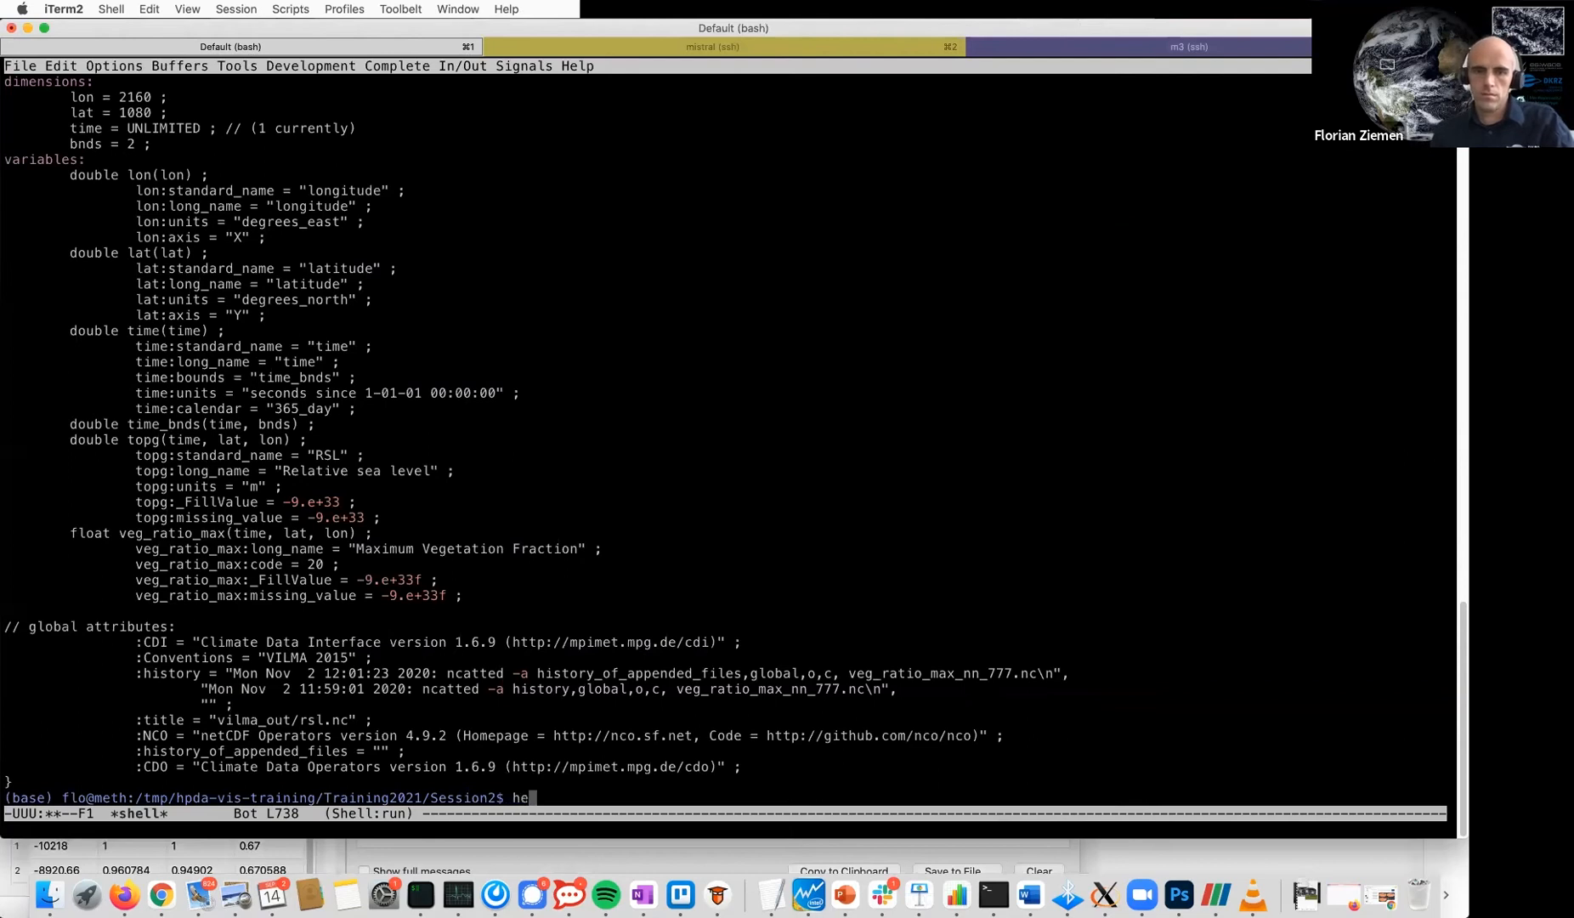
{"action": "type", "text": "ad vrm-edited.json"}
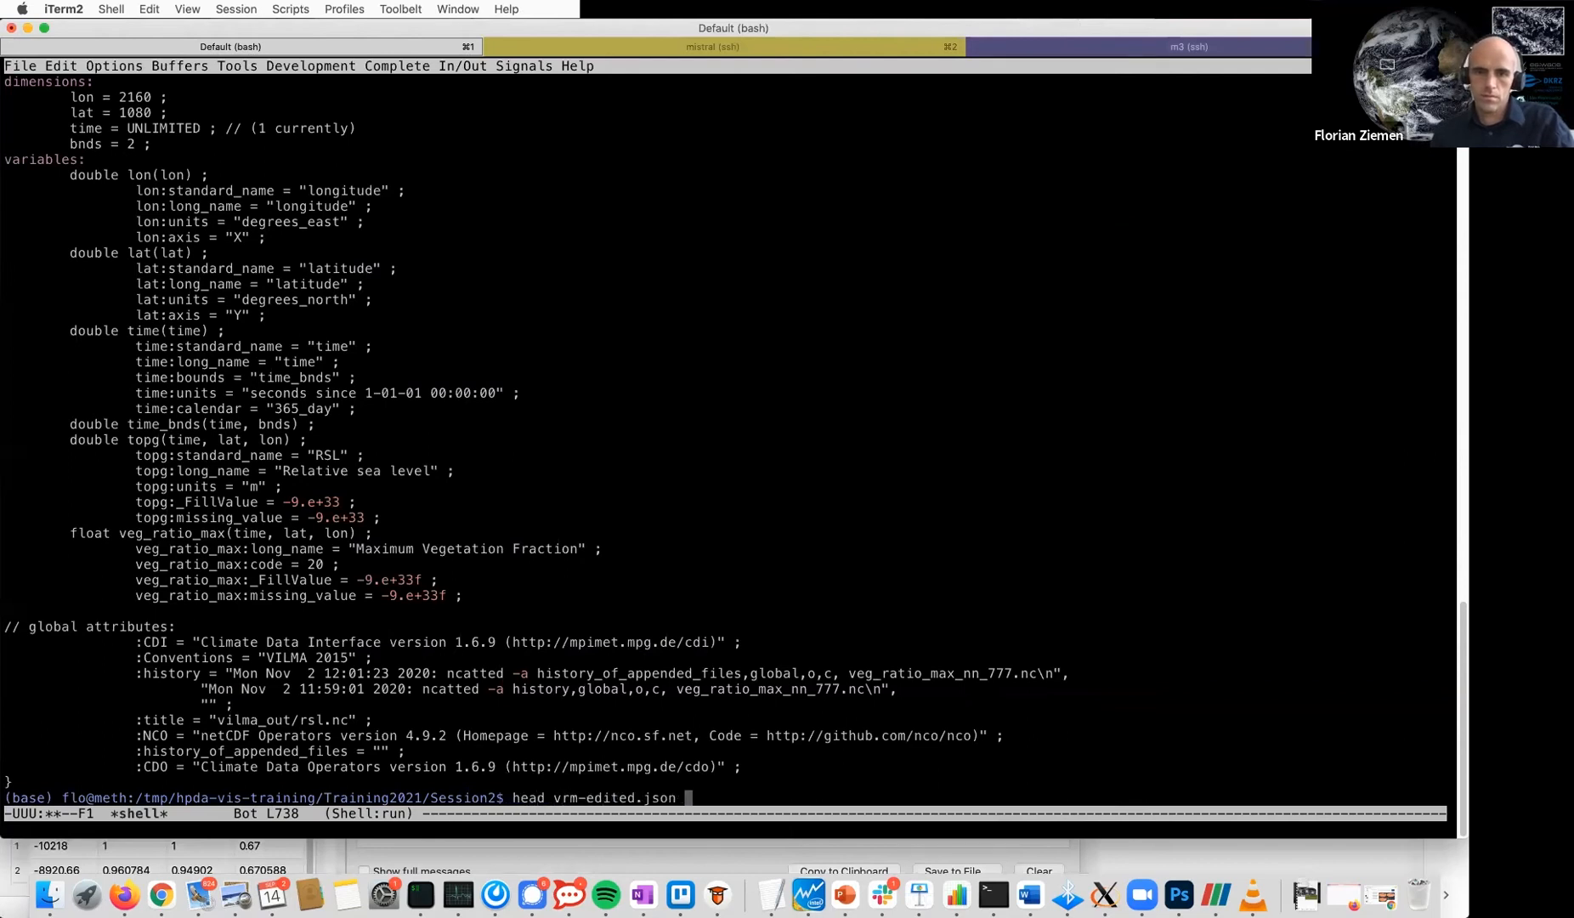
{"action": "key", "text": "Return"}
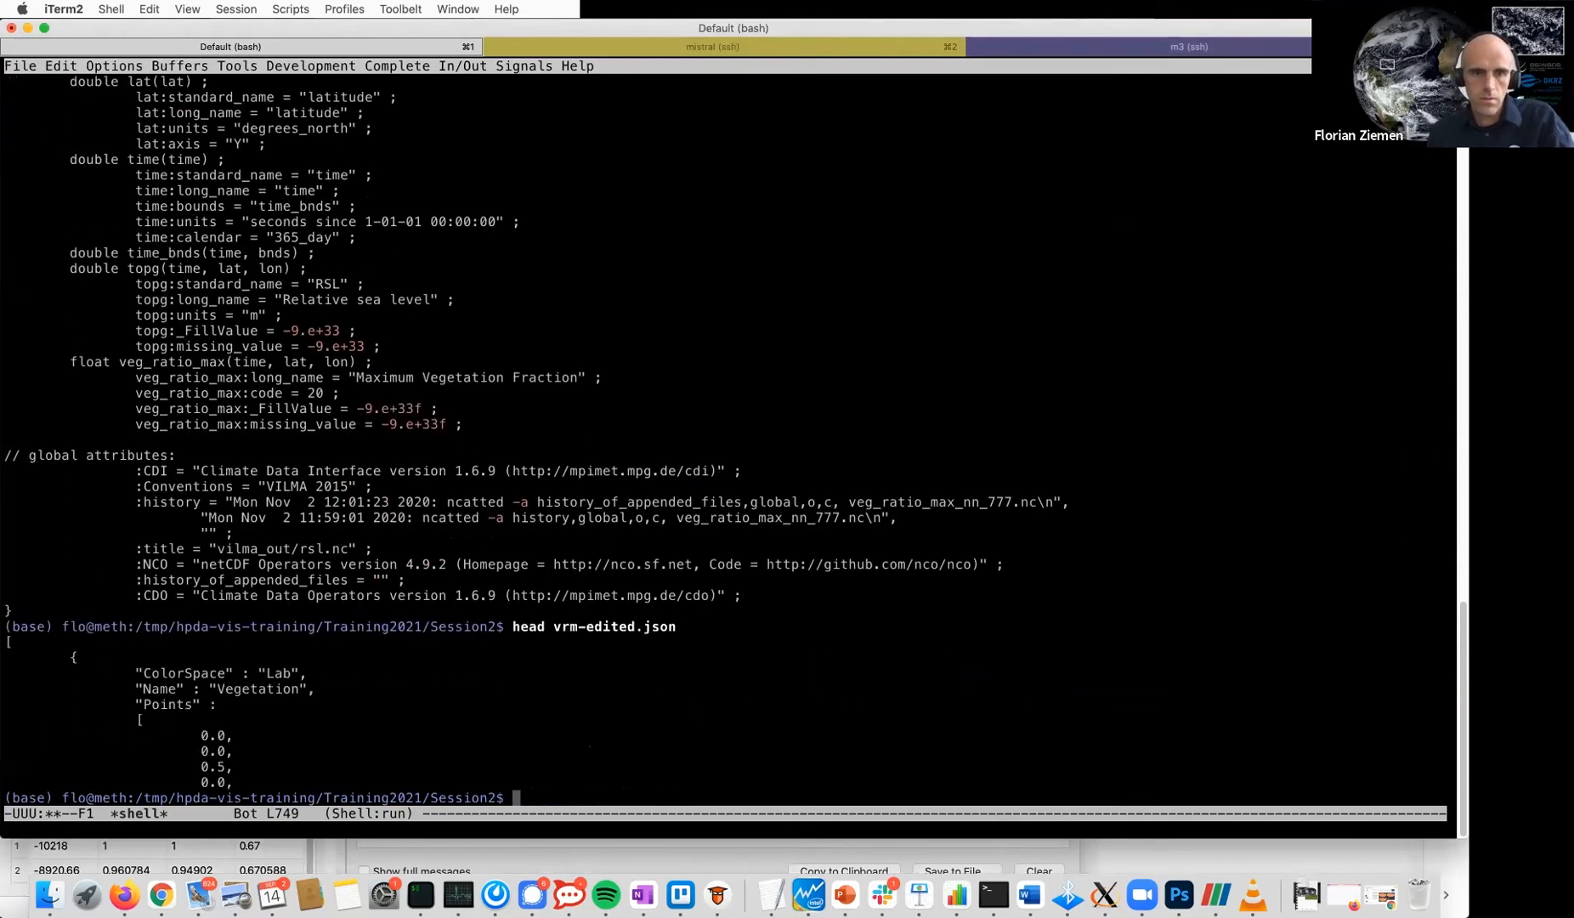
Open vrm-edited.json from the Session2 folder in the Emacs editor
{"action": "key", "text": "ctrl+x"}
{"action": "key", "text": "ctrl+f"}
{"action": "type", "text": "vrm"}
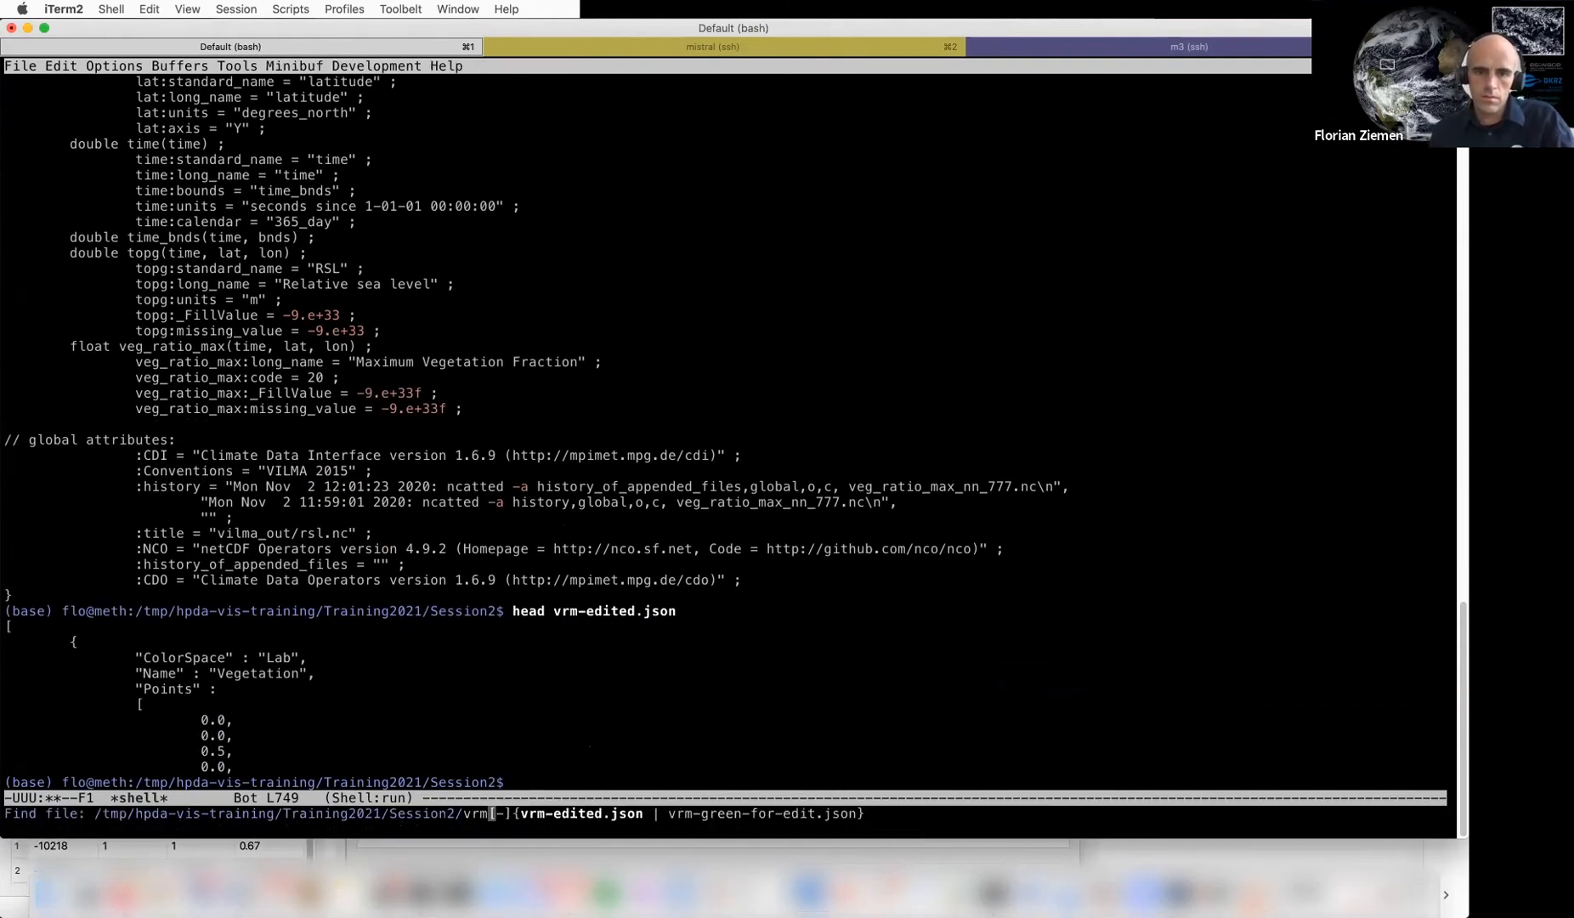
{"action": "key", "text": "Return"}
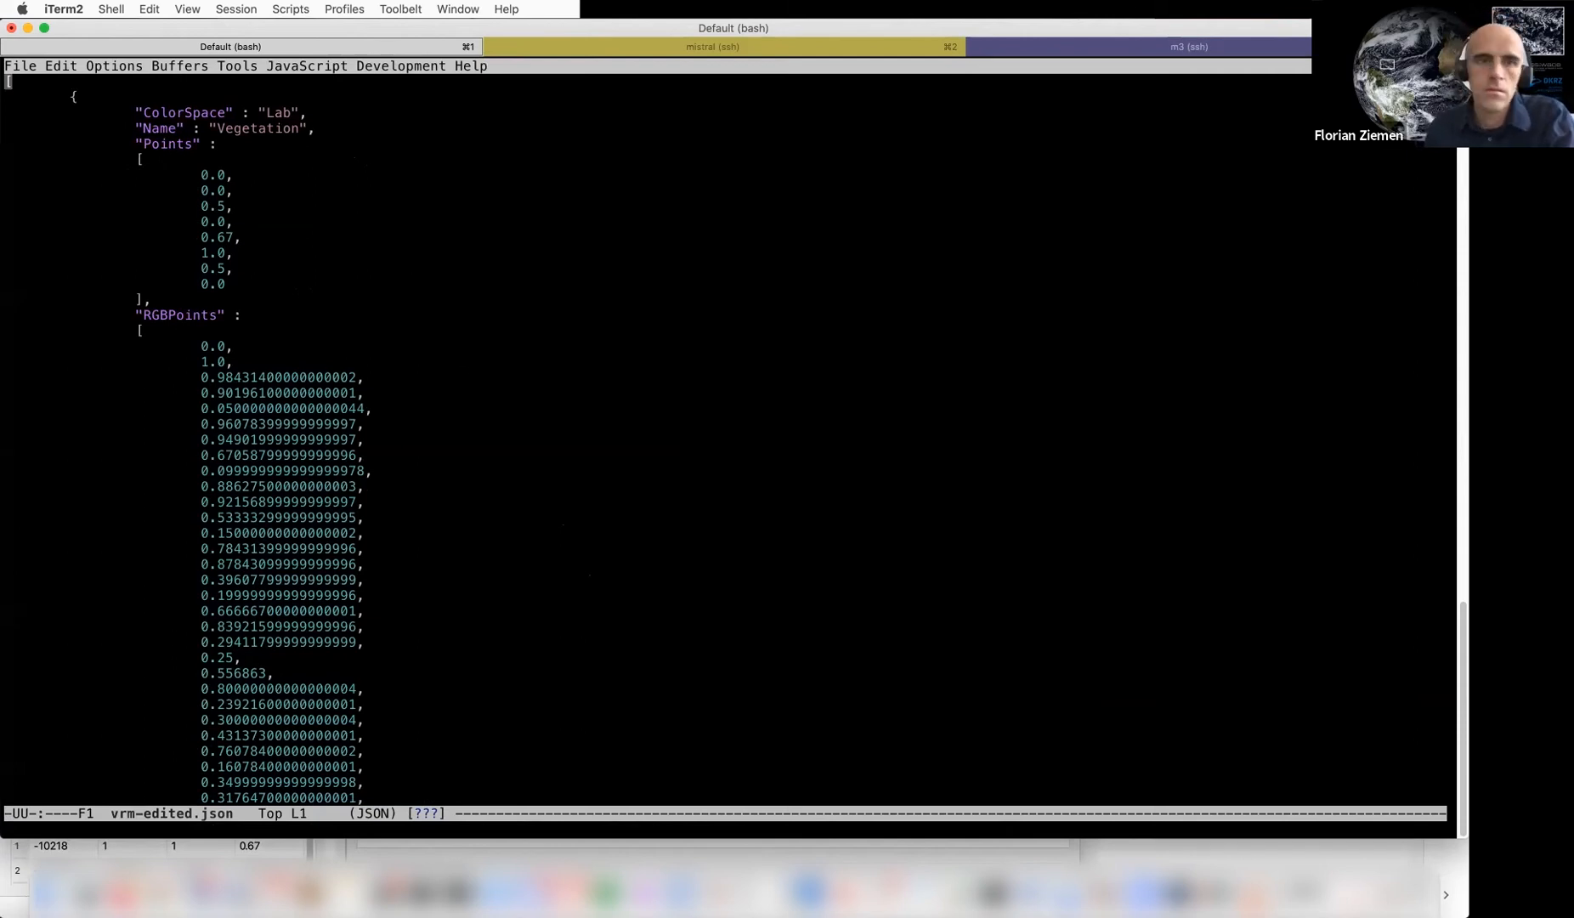
Examine the minimum and maximum entries in the "Points" block of vrm-edited.json
{"action": "left_click_drag", "start_coordinate": [155, 179], "coordinate": [307, 284]}
{"action": "left_click_drag", "start_coordinate": [194, 175], "coordinate": [267, 220]}
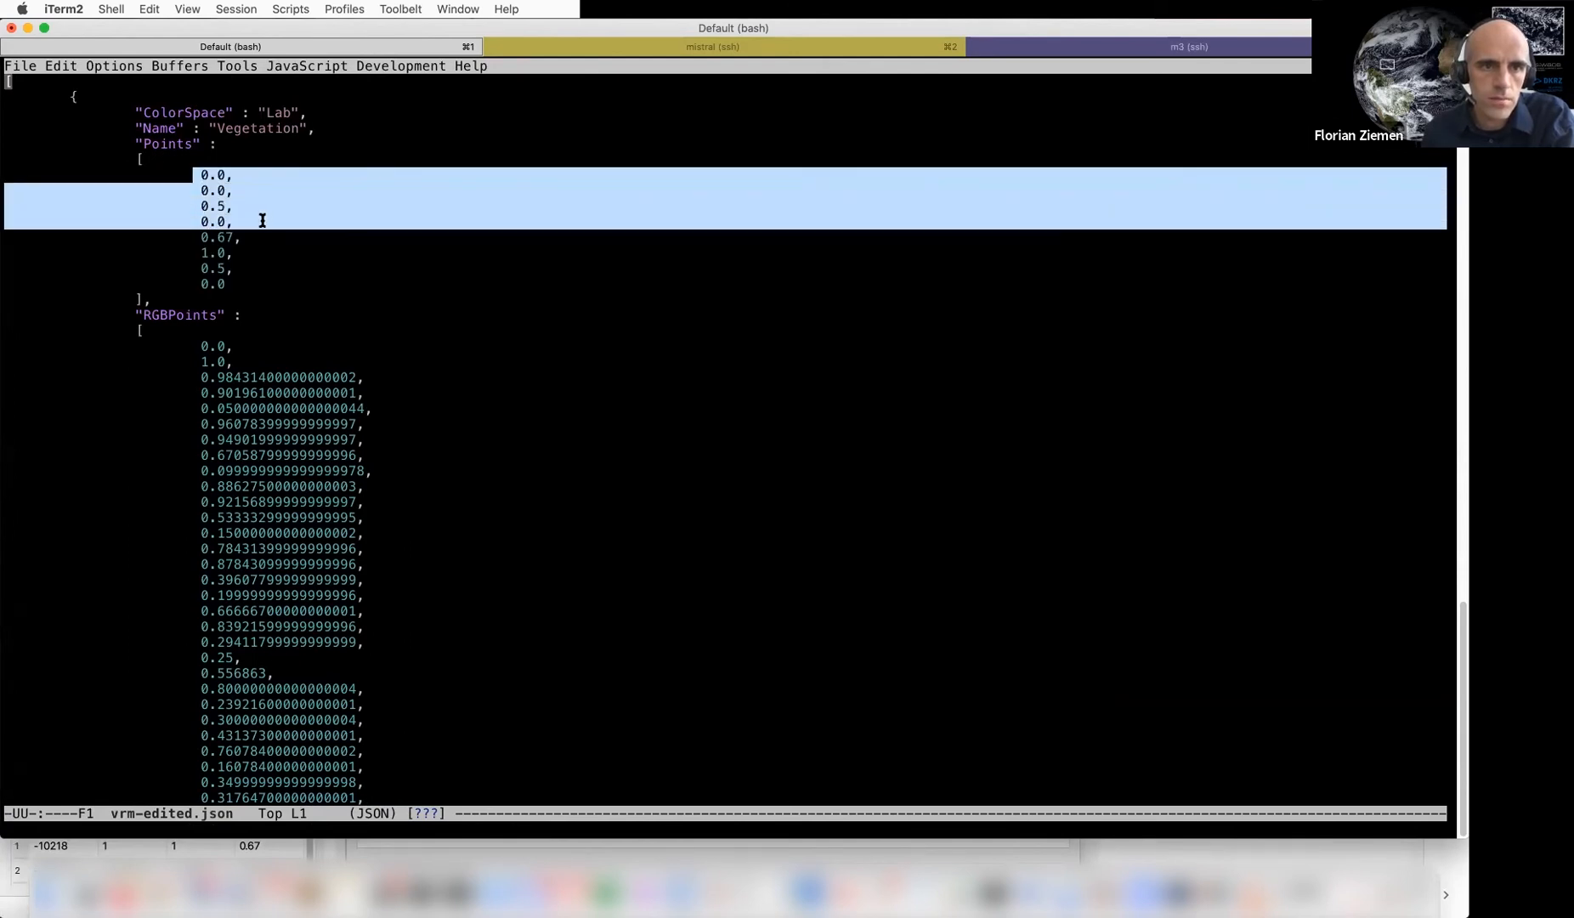
{"action": "key", "text": "ctrl+x"}
{"action": "key", "text": "ctrl+c"}
{"action": "left_click_drag", "start_coordinate": [194, 175], "coordinate": [288, 280]}
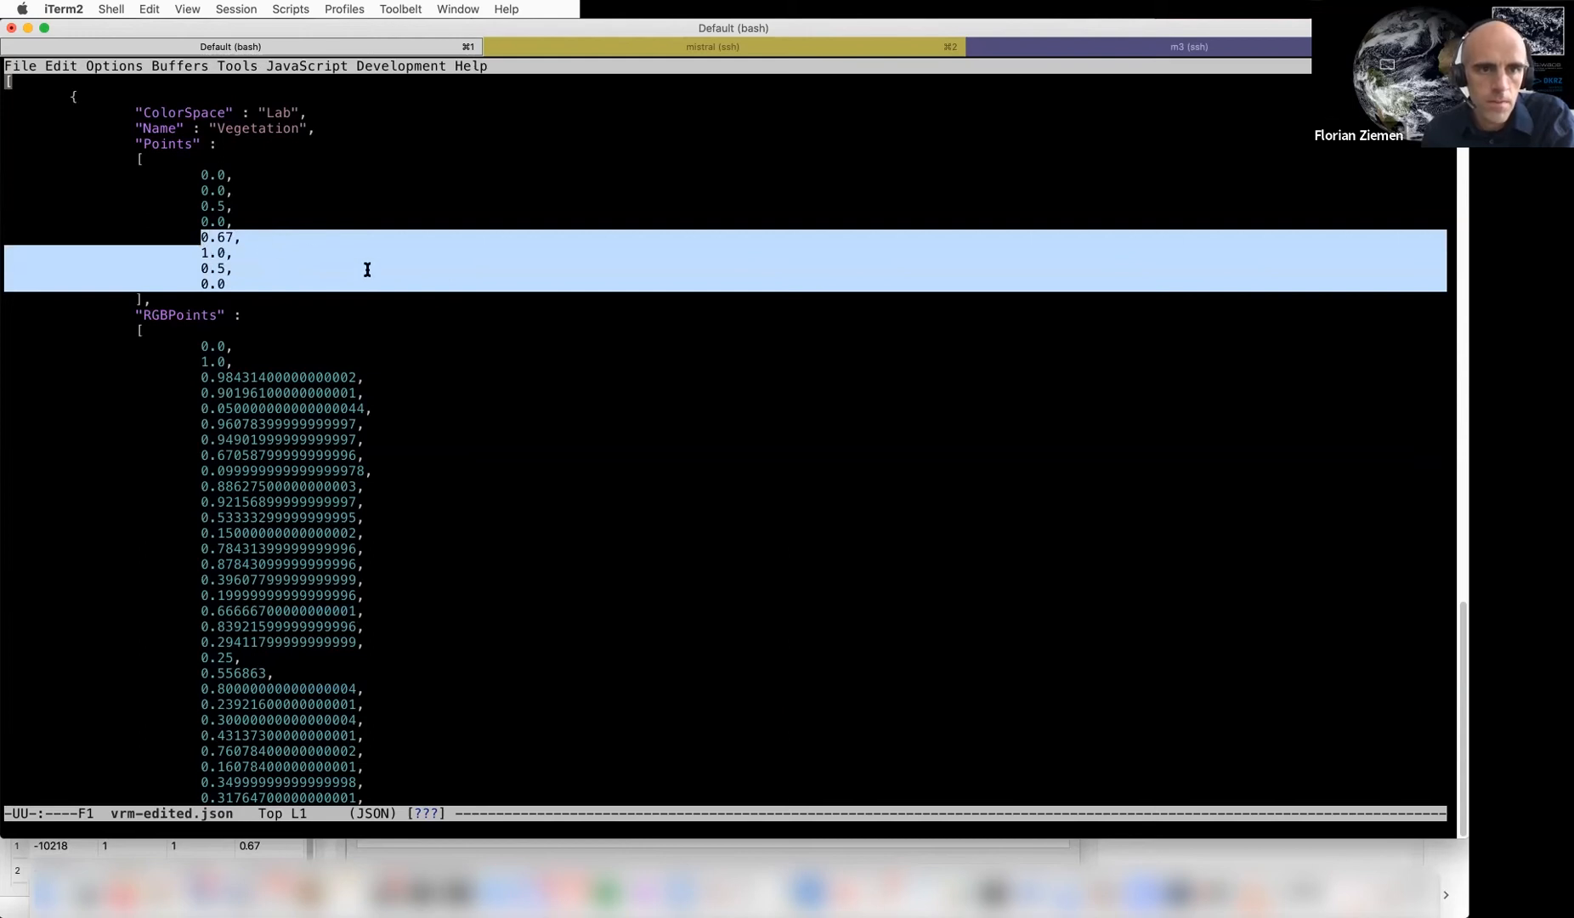
{"action": "left_click", "coordinate": [244, 254]}
{"action": "key", "text": "Down"}
{"action": "key", "text": "Down"}
{"action": "key", "text": "Down"}
{"action": "key", "text": "Down"}
{"action": "key", "text": "Down"}
{"action": "key", "text": "Down"}
{"action": "key", "text": "Down"}
{"action": "key", "text": "Down"}
{"action": "key", "text": "Down"}
{"action": "key", "text": "Down"}
{"action": "key", "text": "Down"}
{"action": "key", "text": "Down"}
{"action": "key", "text": "Down"}
{"action": "key", "text": "Down"}
{"action": "key", "text": "Down"}
{"action": "key", "text": "Down"}
{"action": "key", "text": "Down"}
{"action": "key", "text": "Down"}
{"action": "key", "text": "Down"}
{"action": "key", "text": "Down"}
{"action": "key", "text": "Down"}
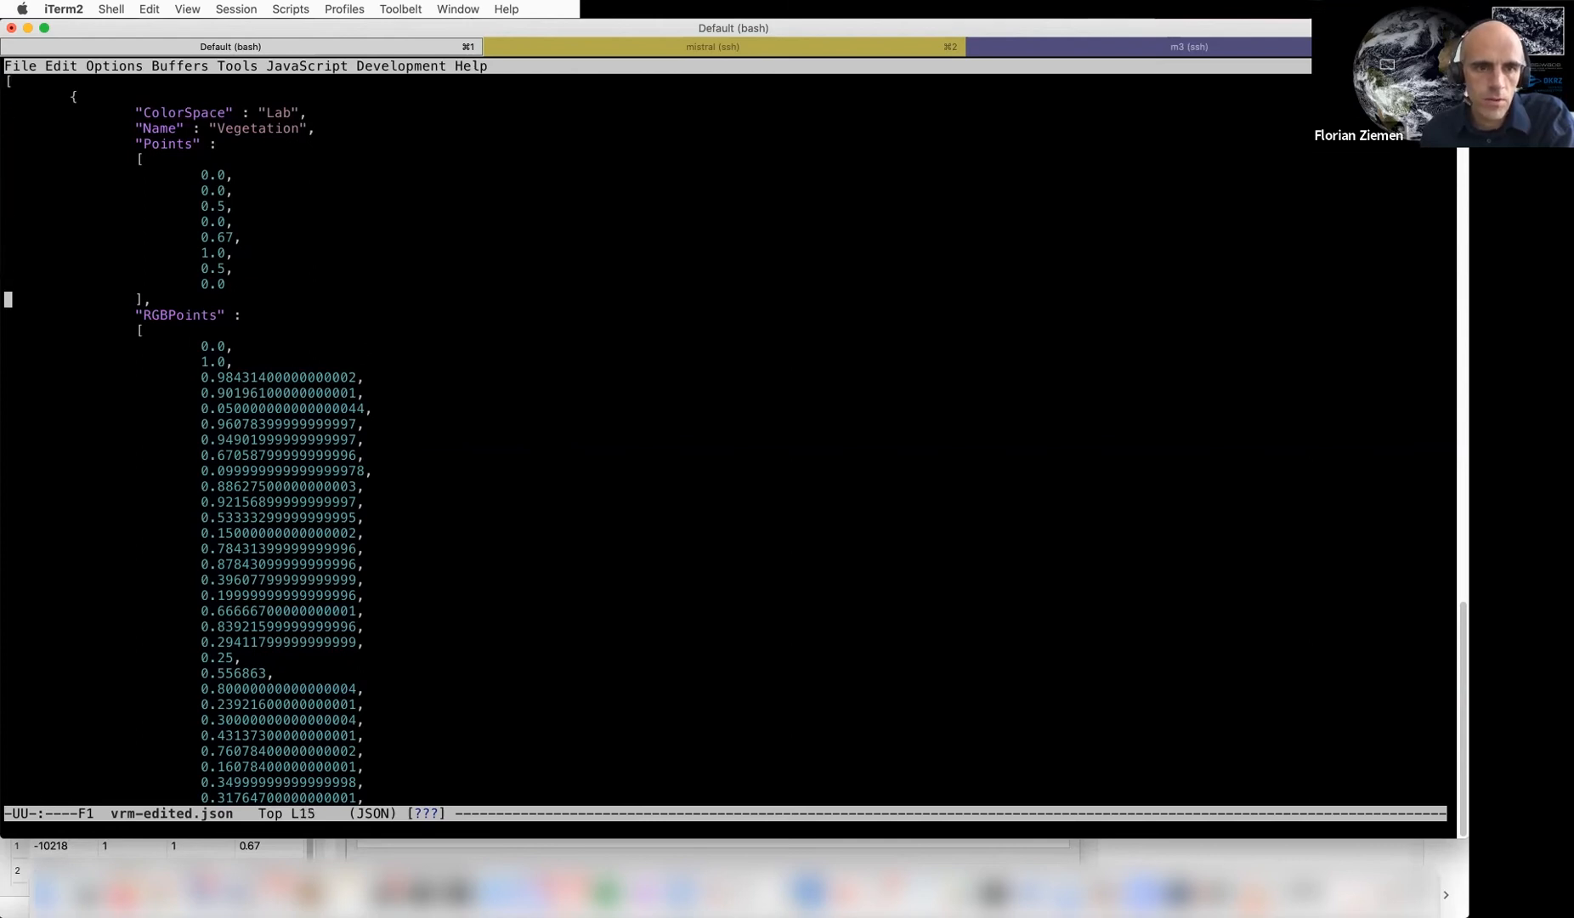
Examine how the "RGBPoints" block groups each data value with its red, green and blue values
{"action": "left_click_drag", "start_coordinate": [194, 347], "coordinate": [379, 397]}
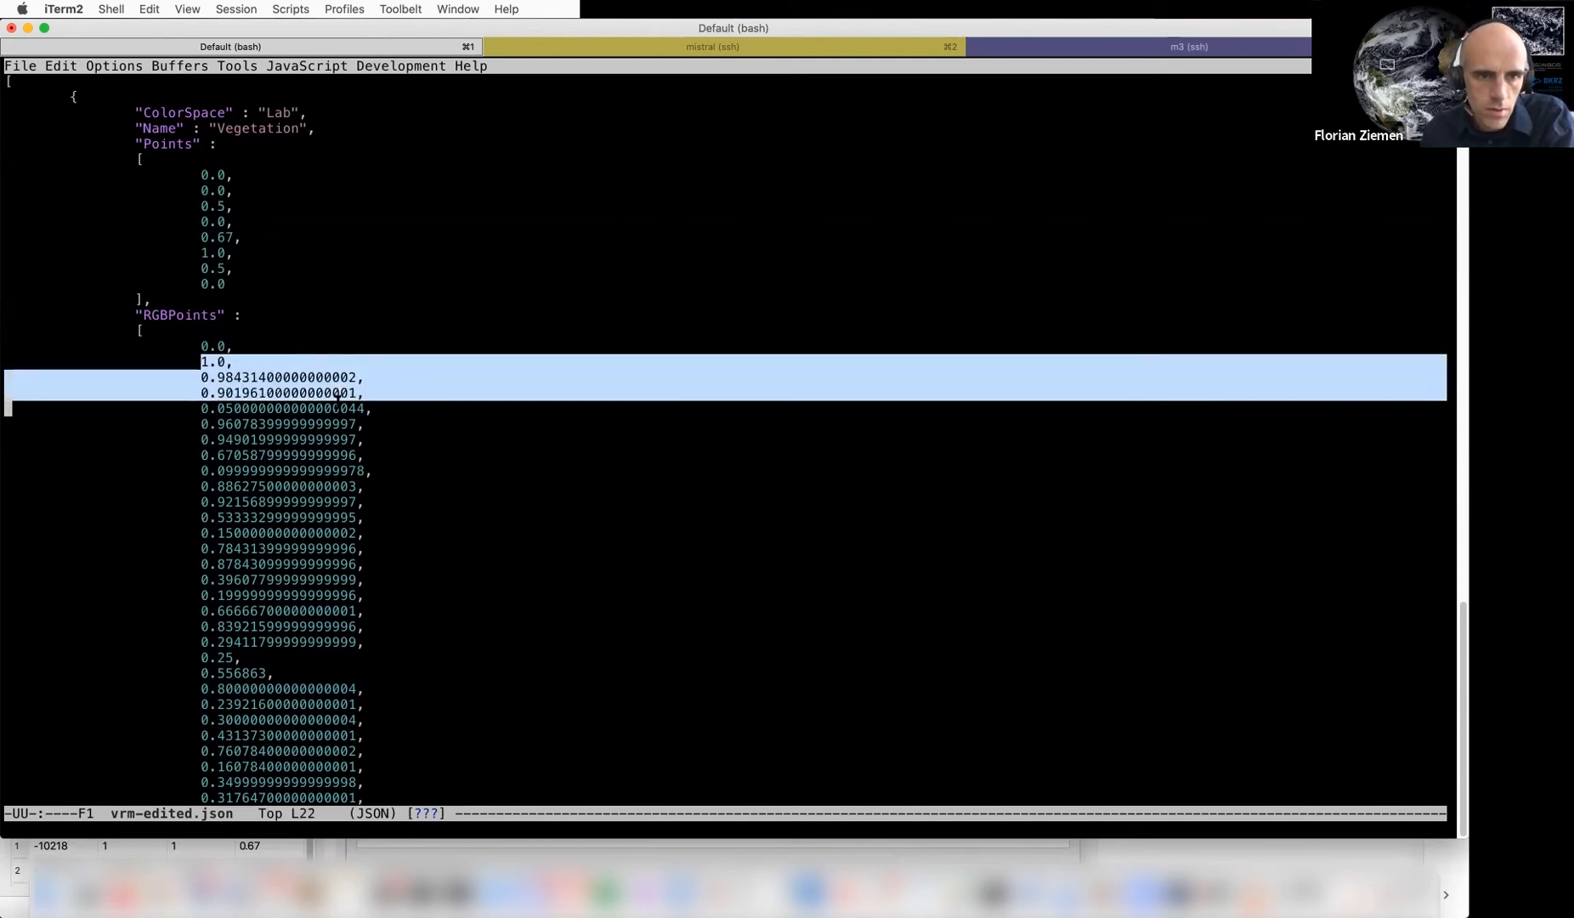
{"action": "triple_click", "coordinate": [261, 408]}
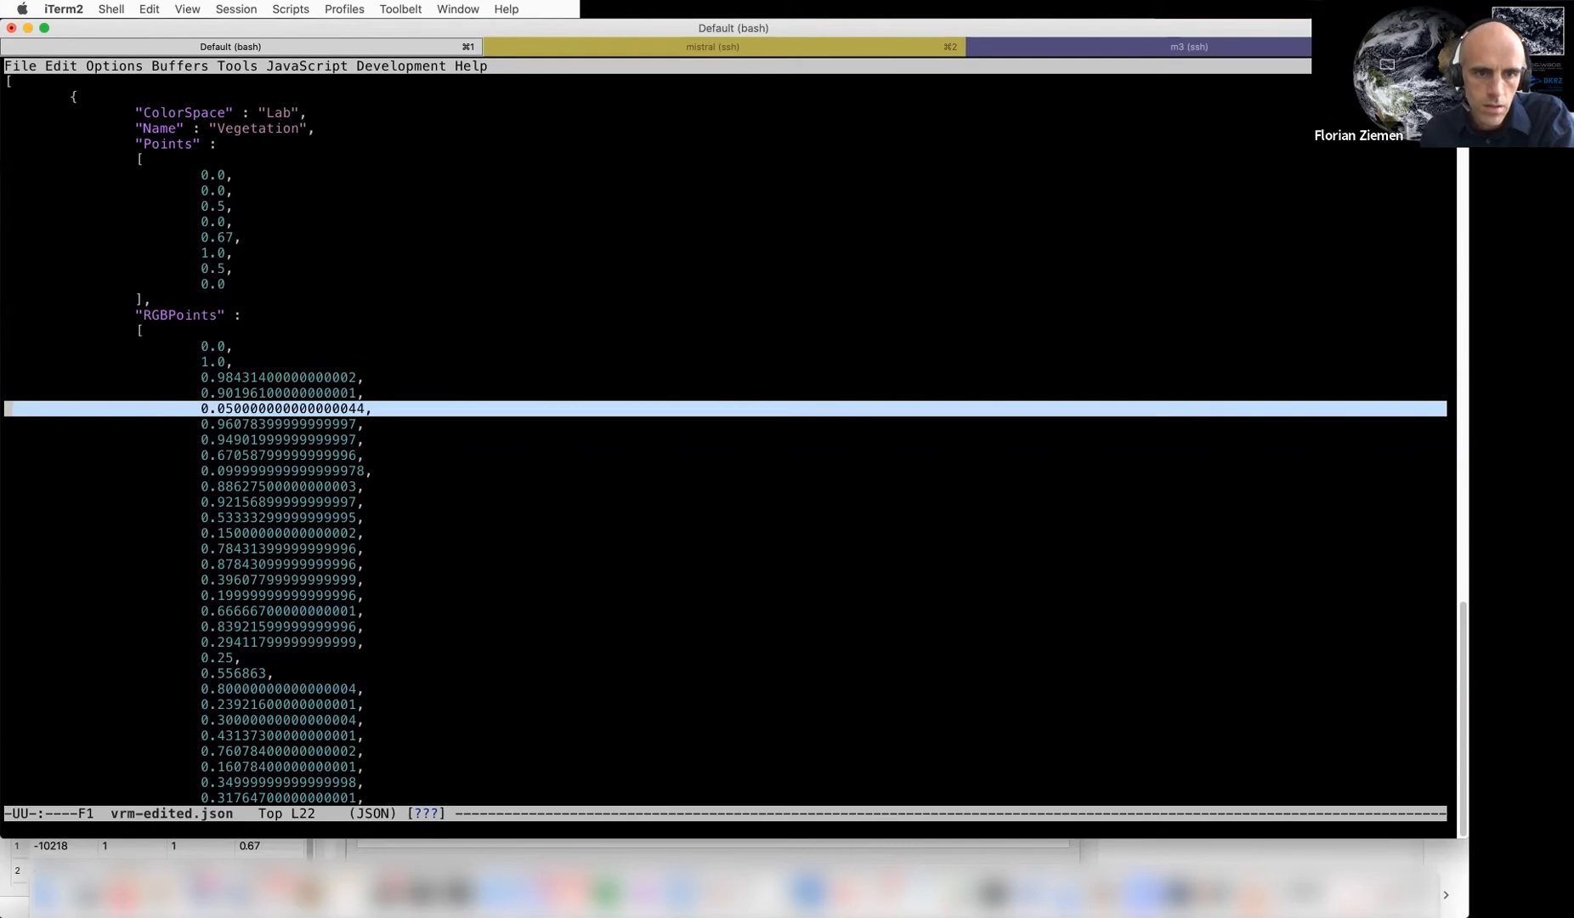
{"action": "key", "text": "Down"}
{"action": "triple_click", "coordinate": [268, 409]}
{"action": "key", "text": "Down"}
{"action": "key", "text": "Down"}
{"action": "key", "text": "Down"}
{"action": "key", "text": "Down"}
{"action": "key", "text": "Down"}
{"action": "key", "text": "Down"}
{"action": "key", "text": "Down"}
{"action": "key", "text": "Down"}
{"action": "key", "text": "Down"}
{"action": "key", "text": "Down"}
{"action": "key", "text": "Down"}
{"action": "key", "text": "Down"}
{"action": "key", "text": "Down"}
{"action": "key", "text": "Down"}
{"action": "key", "text": "Down"}
{"action": "key", "text": "Down"}
{"action": "key", "text": "Down"}
{"action": "key", "text": "Down"}
{"action": "key", "text": "Down"}
{"action": "key", "text": "Down"}
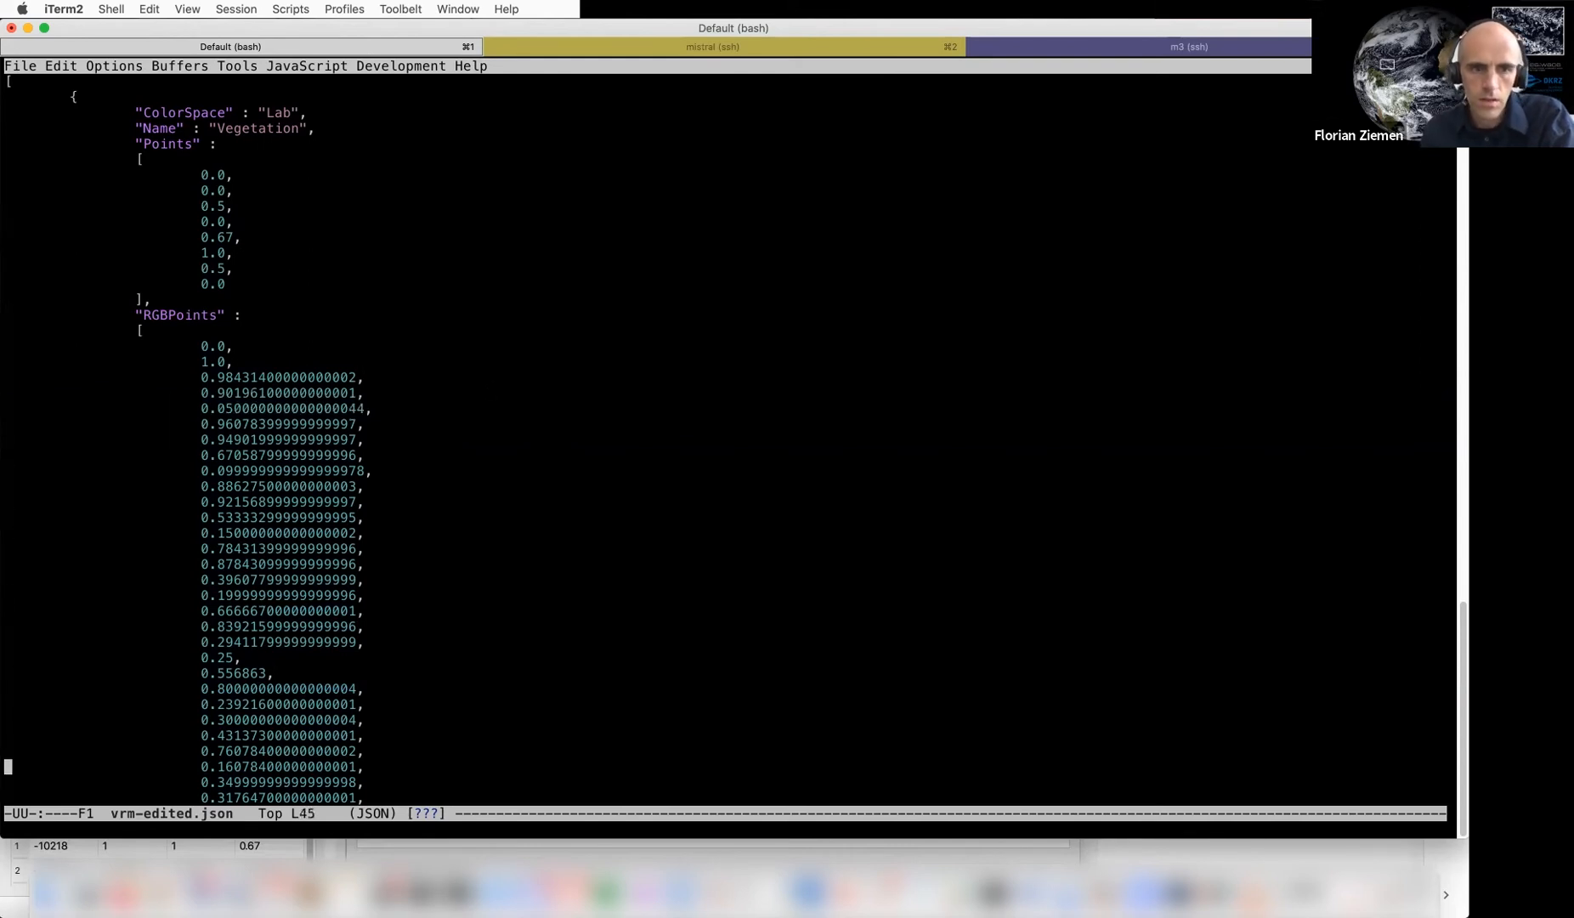
Inspect the last data value and its RGB values at the end of the color map file
{"action": "key", "text": "alt+greater"}
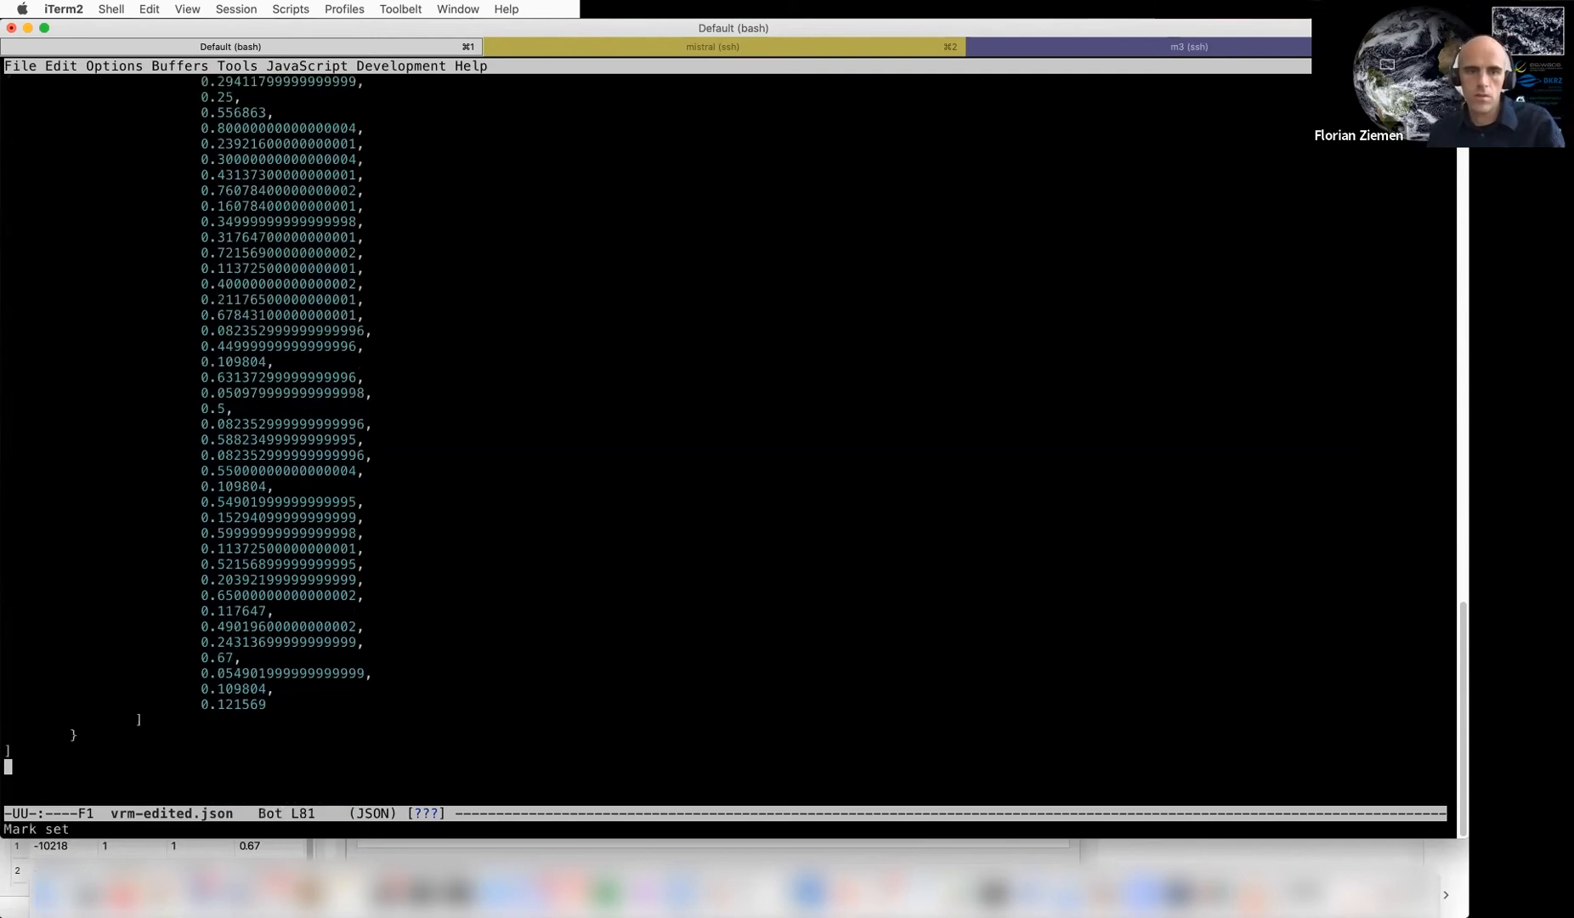
{"action": "left_click_drag", "start_coordinate": [210, 669], "coordinate": [331, 700]}
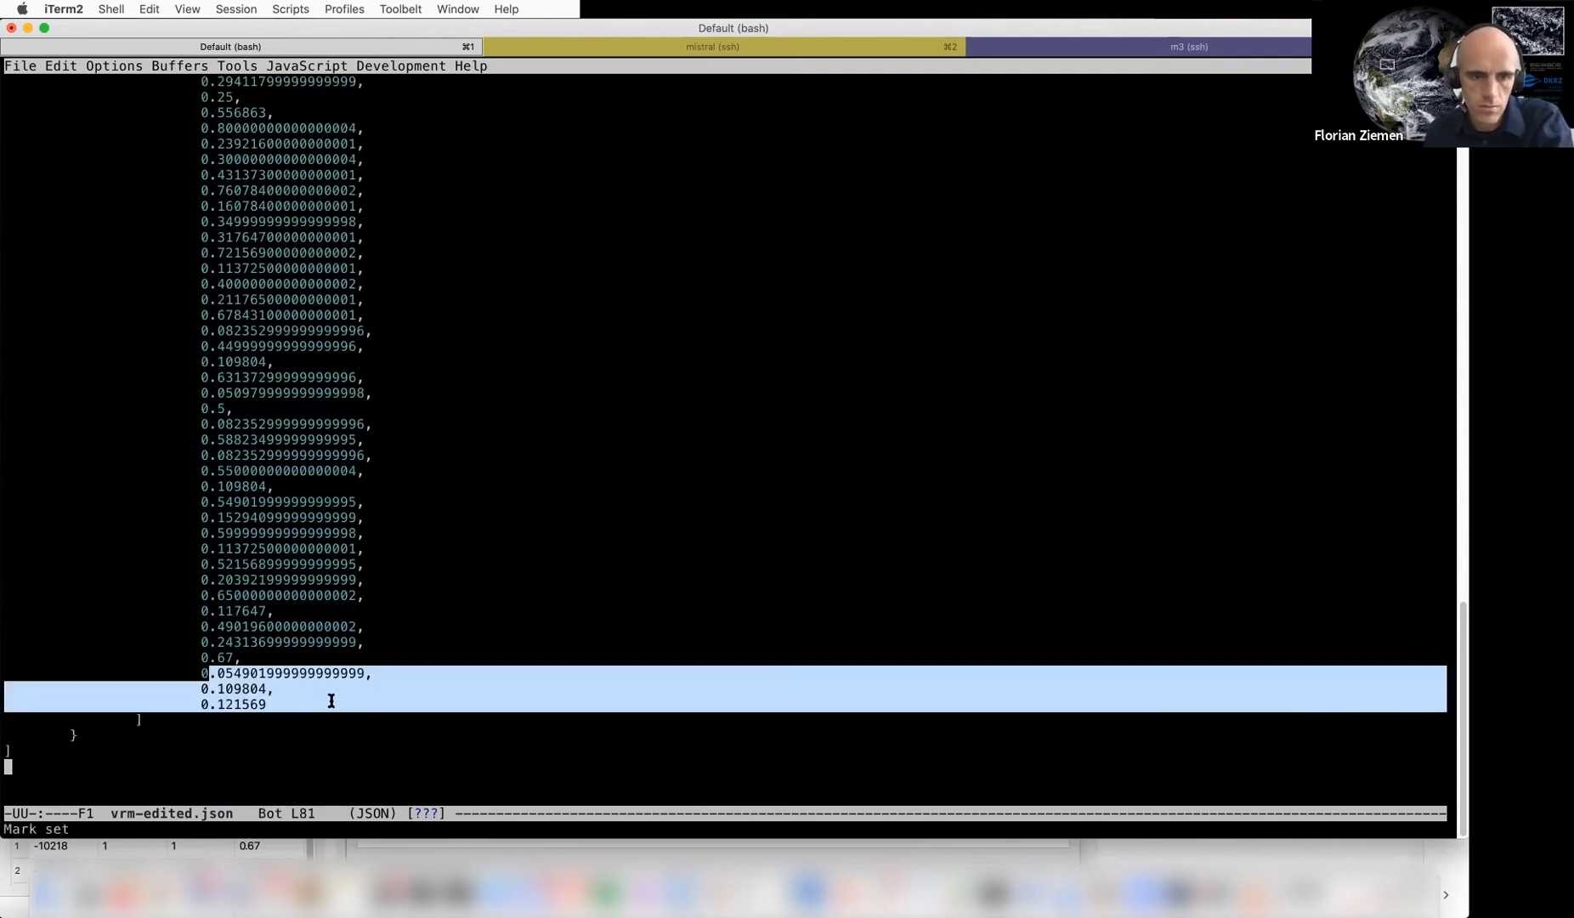
{"action": "left_click", "coordinate": [205, 659]}
{"action": "left_click_drag", "start_coordinate": [205, 659], "coordinate": [412, 704]}
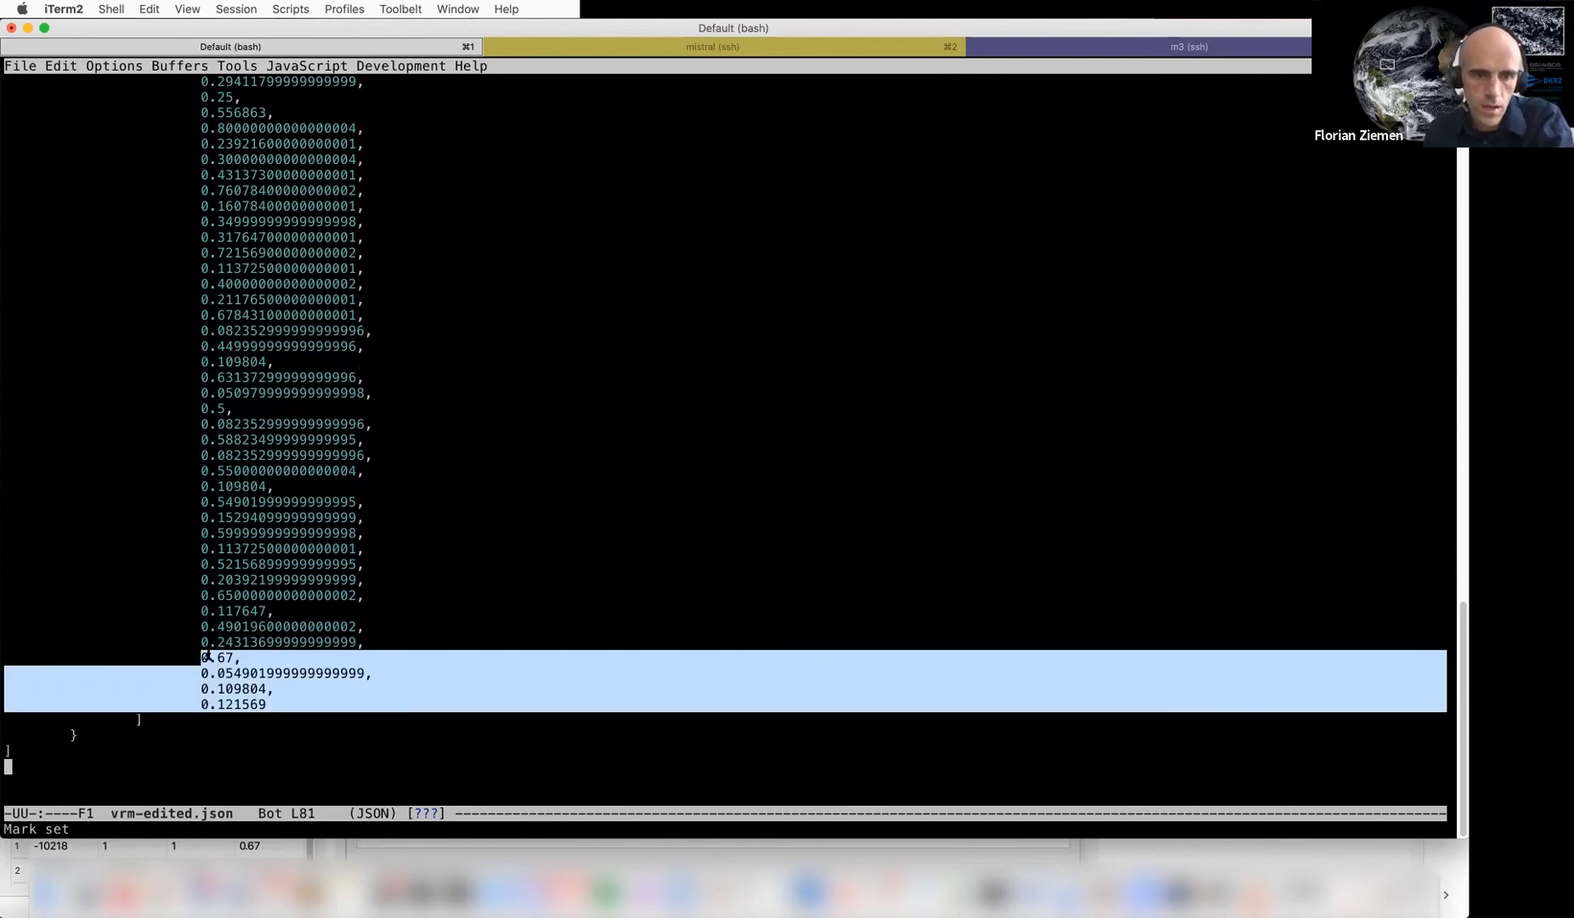
{"action": "left_click", "coordinate": [349, 697]}
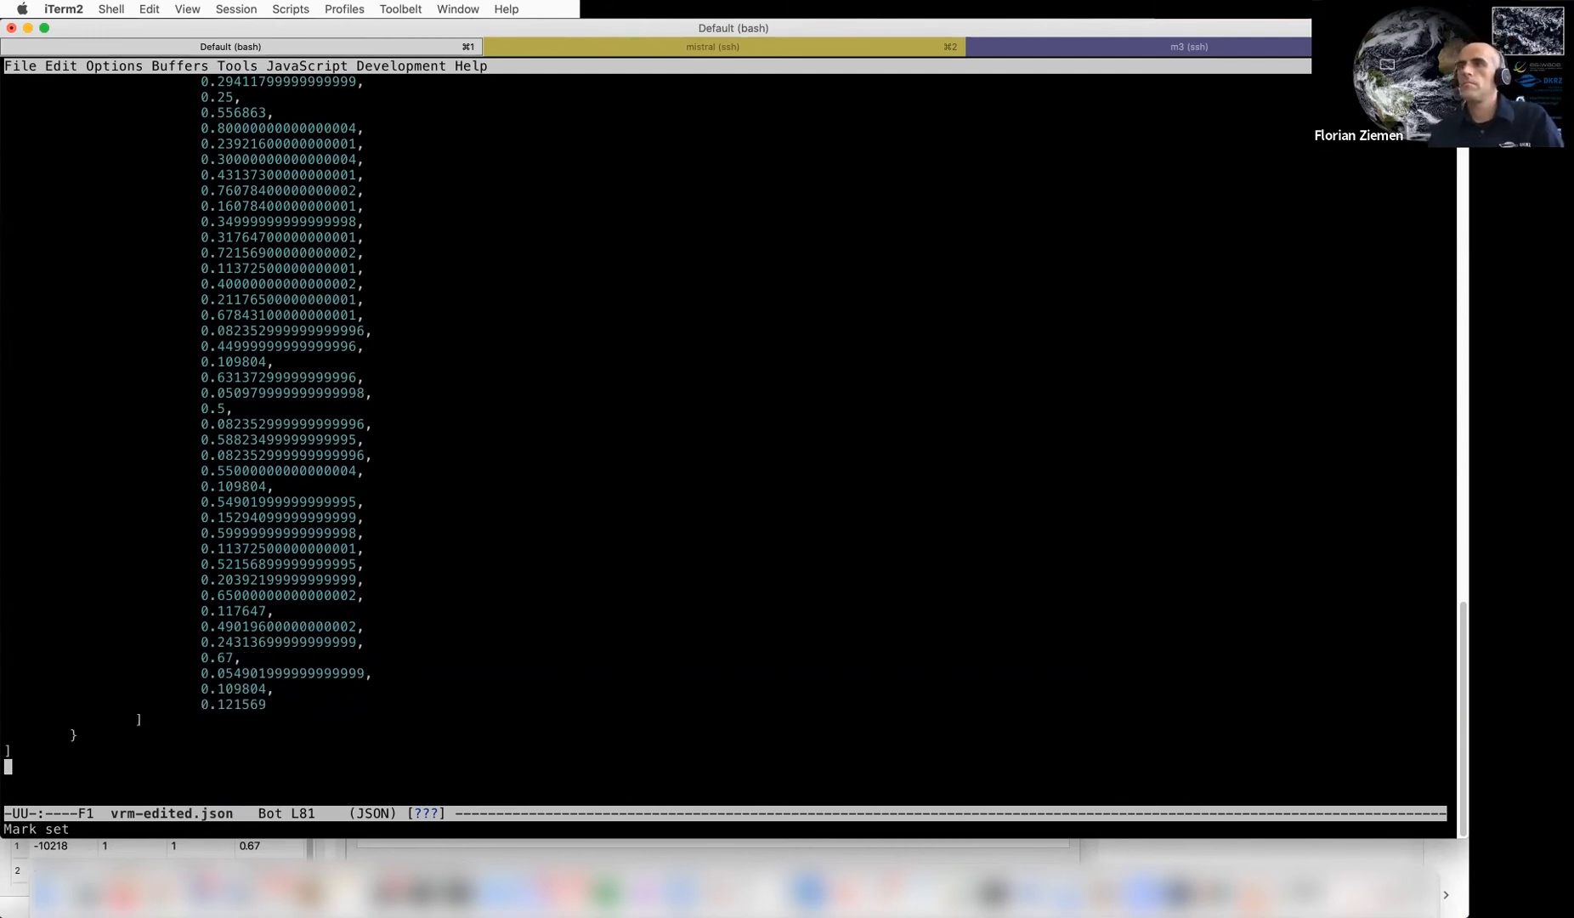
Narrow the terminal window, switch to the Chrome tutorial and open the "Hack the color map" instructions for editing the maximum's RGB values
{"action": "key", "text": "Up"}
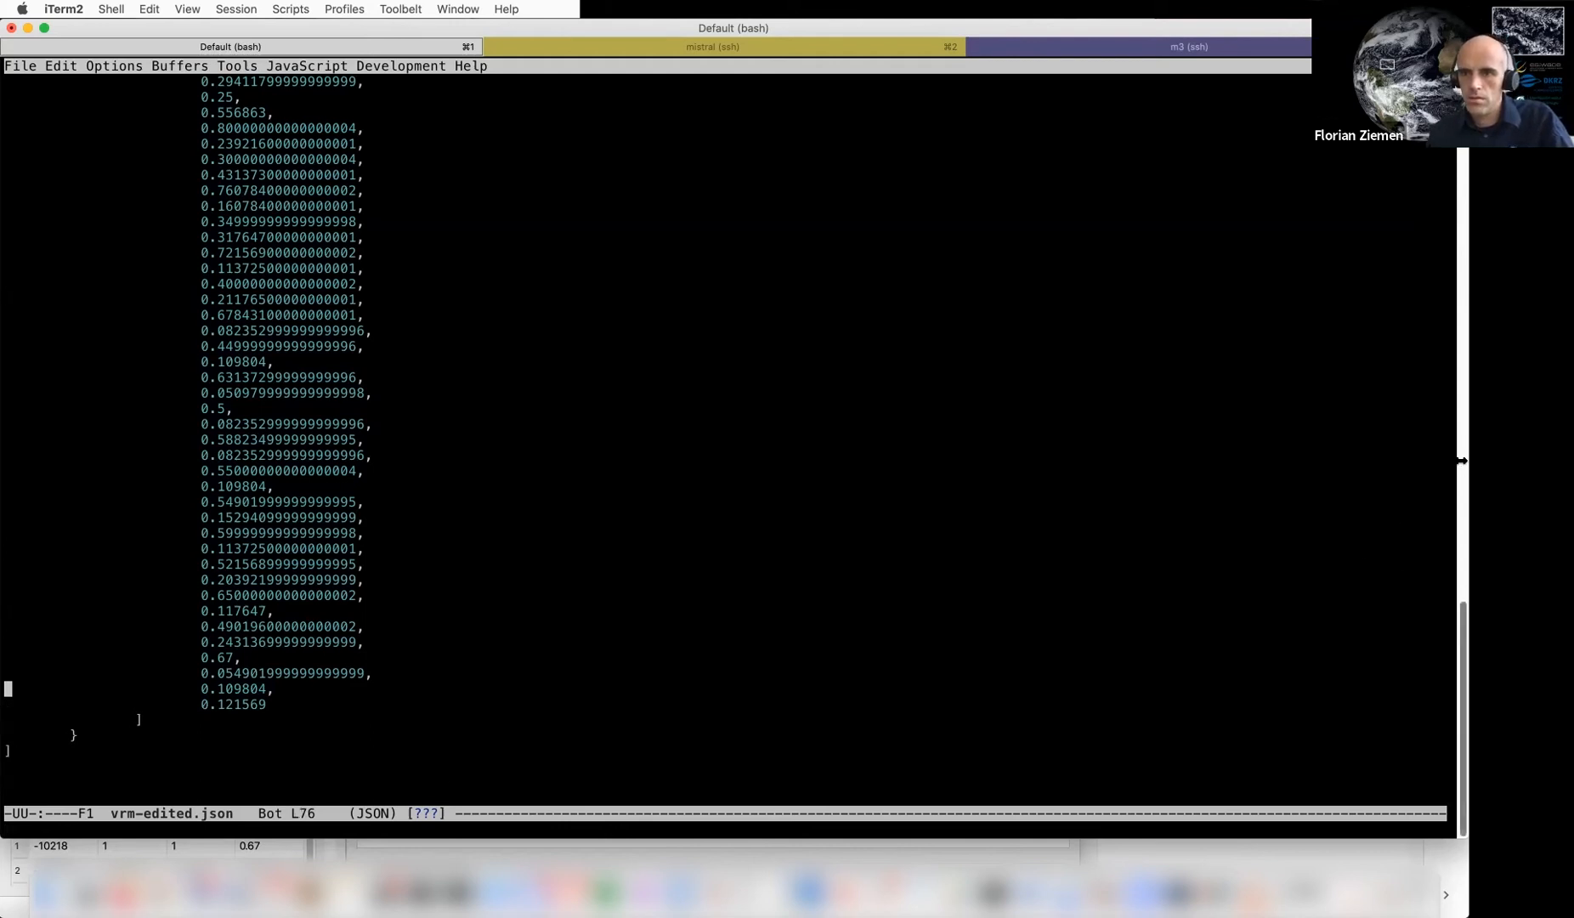
{"action": "left_click_drag", "start_coordinate": [1121, 465], "coordinate": [1123, 463]}
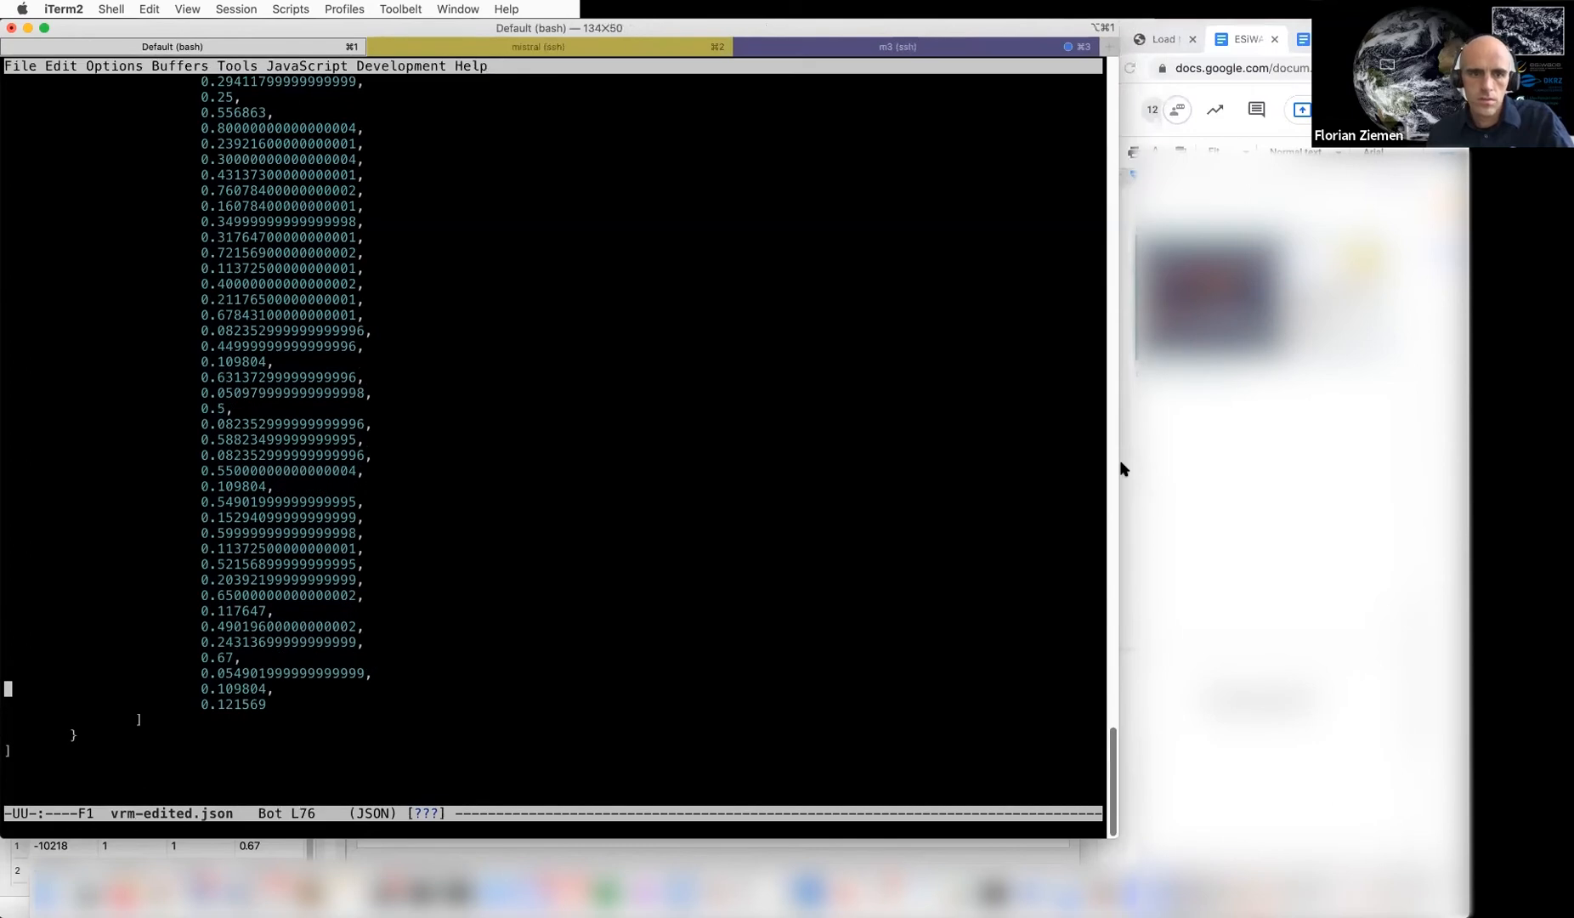
{"action": "left_click", "coordinate": [1151, 39]}
{"action": "scroll", "coordinate": [1282, 446], "scroll_direction": "up", "scroll_amount": 2}
{"action": "scroll", "coordinate": [1281, 447], "scroll_direction": "up", "scroll_amount": 3}
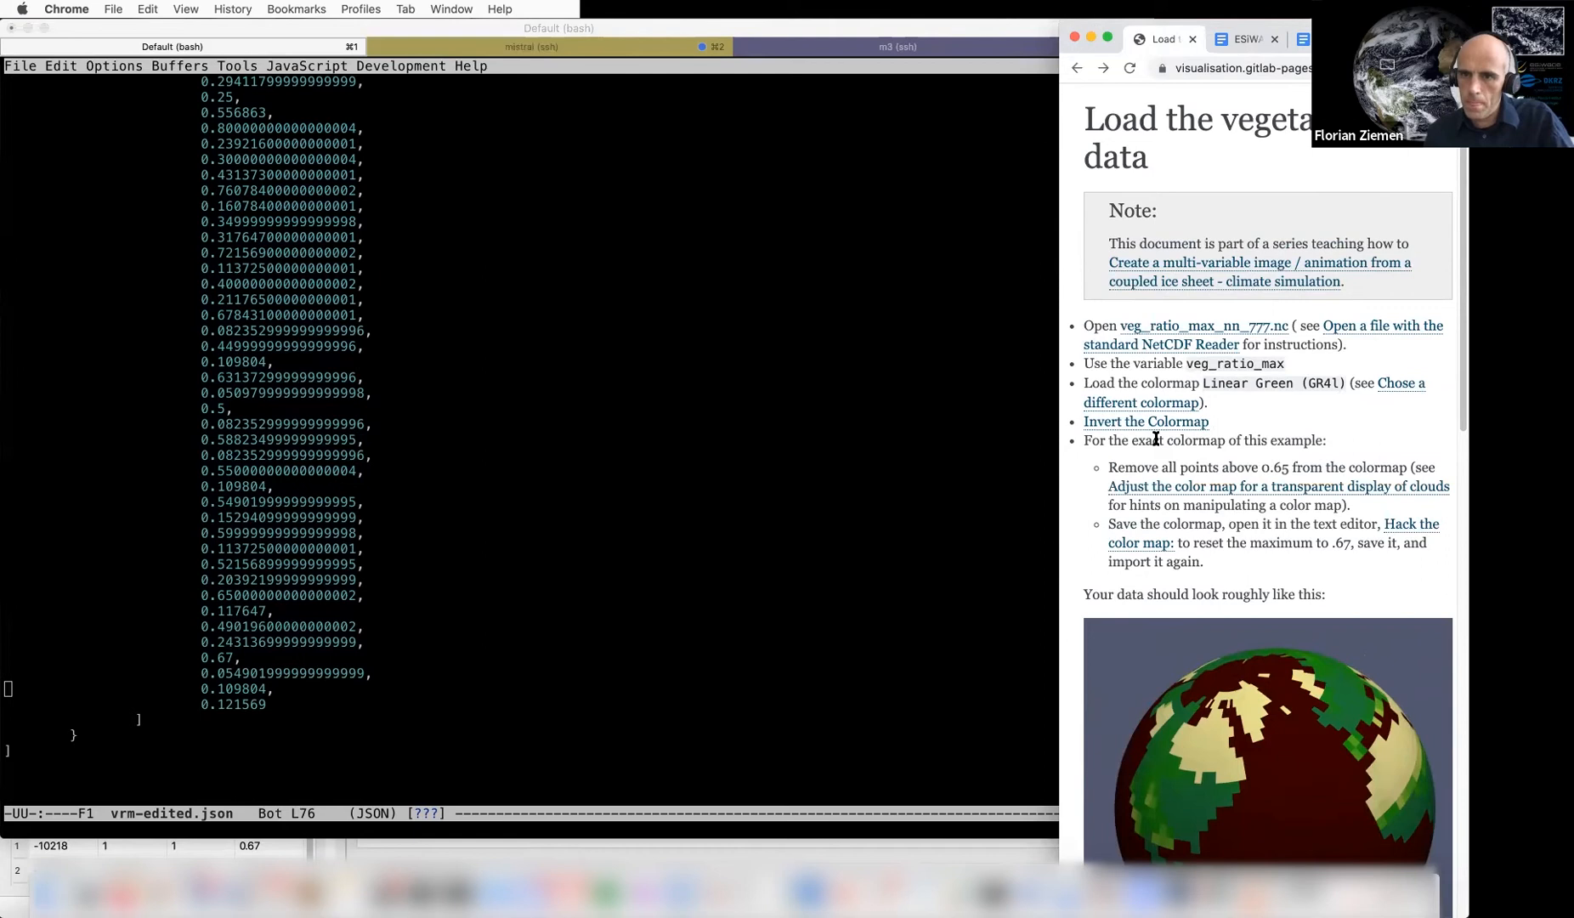
{"action": "left_click", "coordinate": [1413, 525]}
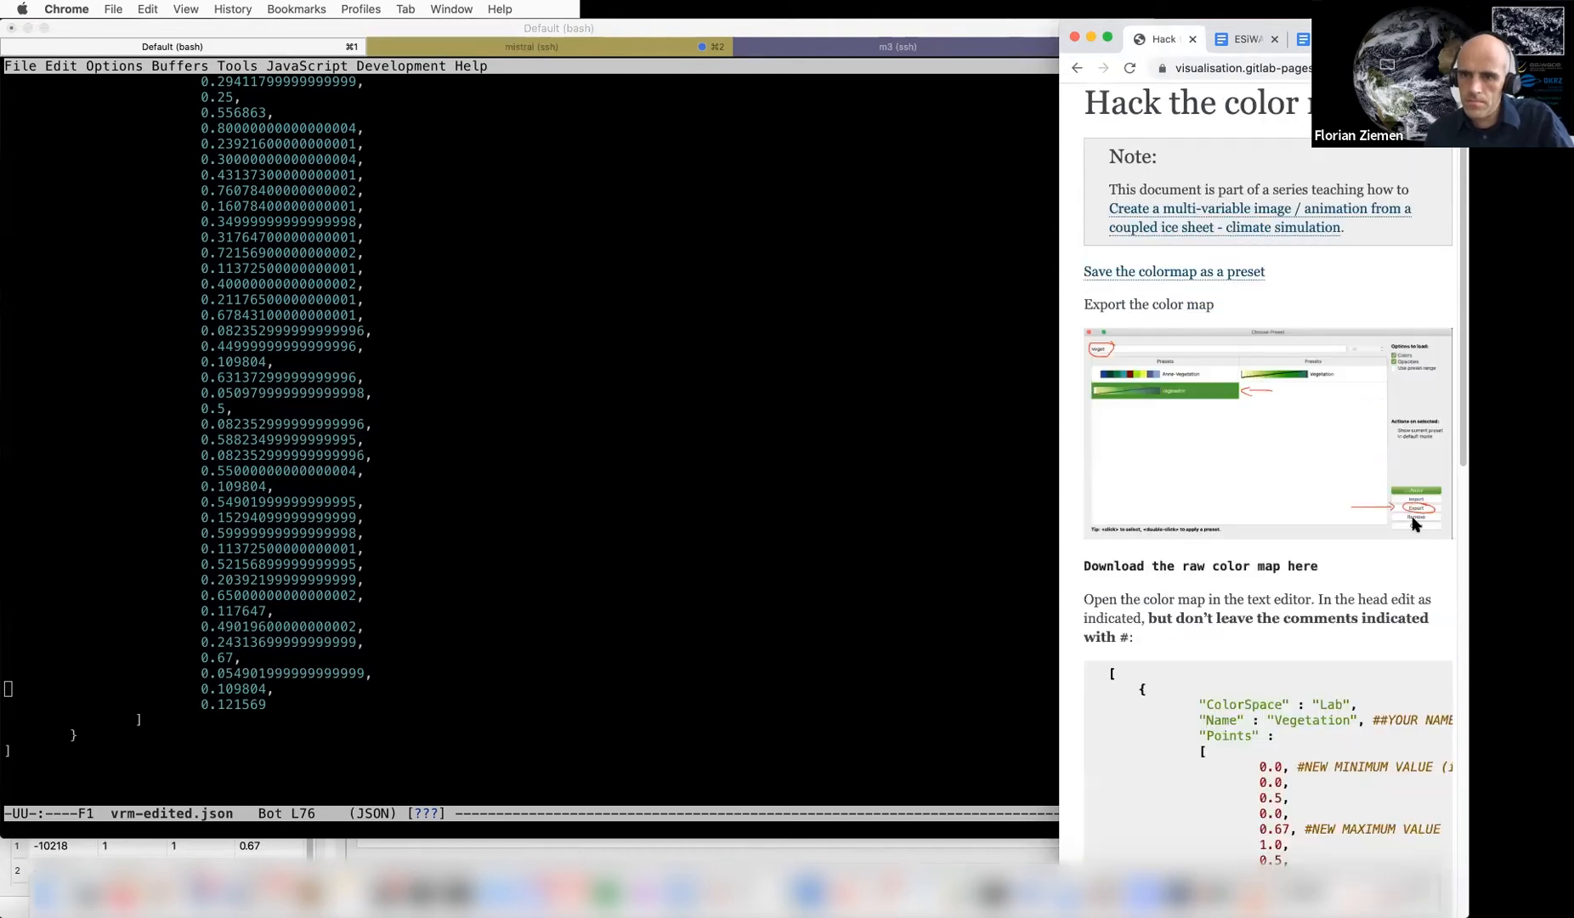
{"action": "scroll", "coordinate": [1313, 586], "scroll_direction": "down", "scroll_amount": 10}
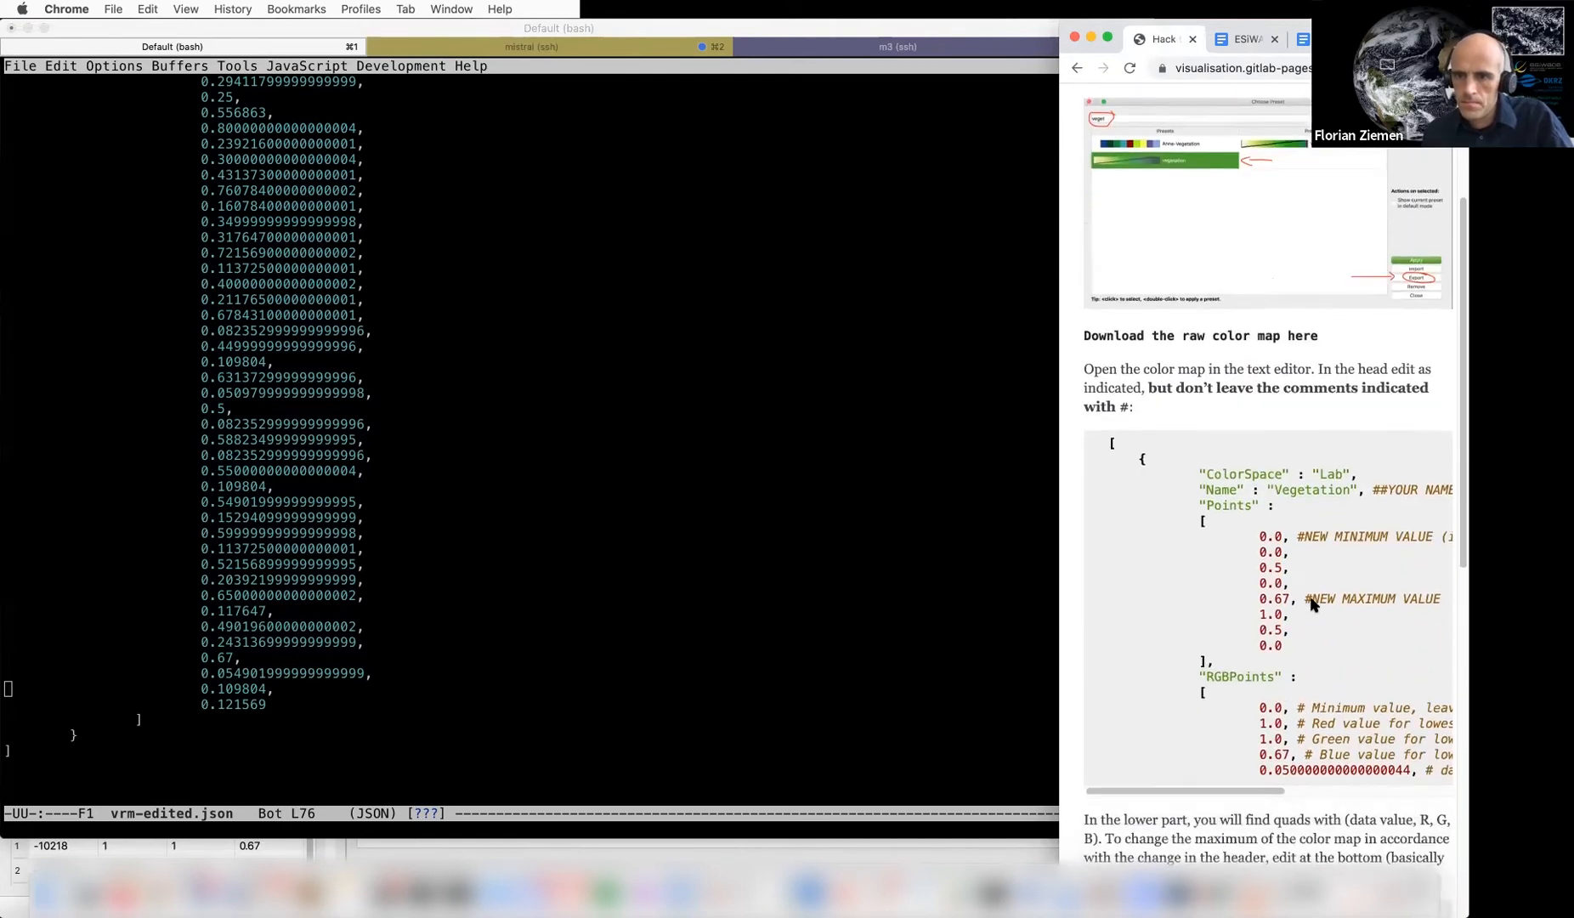
{"action": "scroll", "coordinate": [1317, 580], "scroll_direction": "down", "scroll_amount": 1}
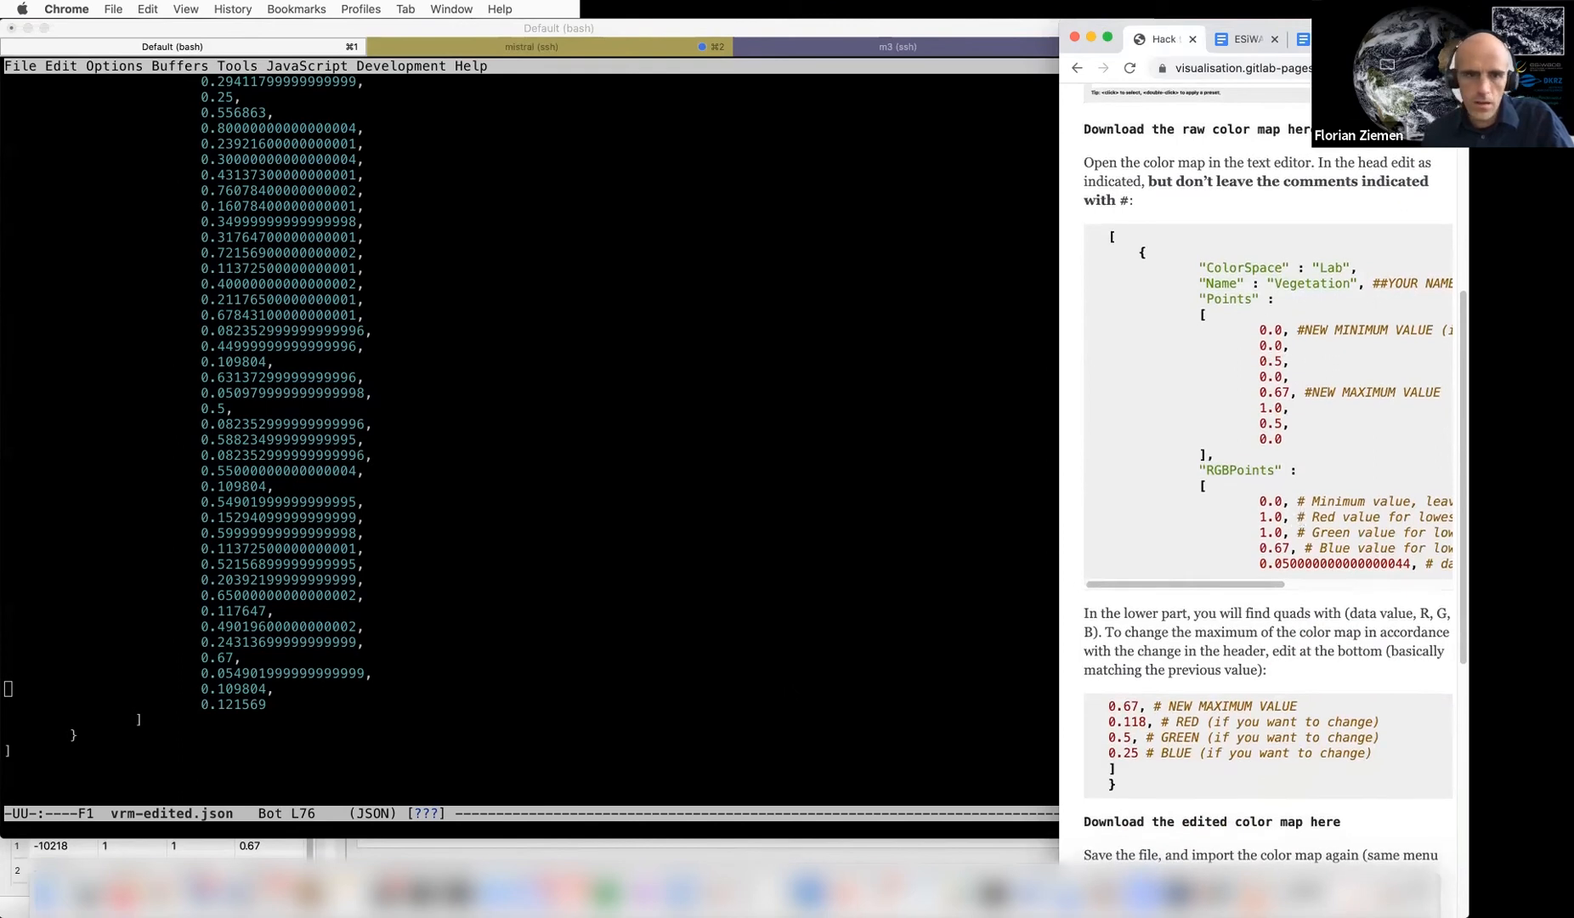
In vrm-edited.json, set the red value of the final 0.67 color point to 0.118
{"action": "left_click", "coordinate": [977, 578]}
{"action": "key", "text": "ctrl+e"}
{"action": "key", "text": "Up"}
{"action": "key", "text": "alt+Left"}
{"action": "key", "text": "alt+Left"}
{"action": "key", "text": "Right"}
{"action": "key", "text": "Right"}
{"action": "key", "text": "alt+d"}
{"action": "type", "text": "118"}
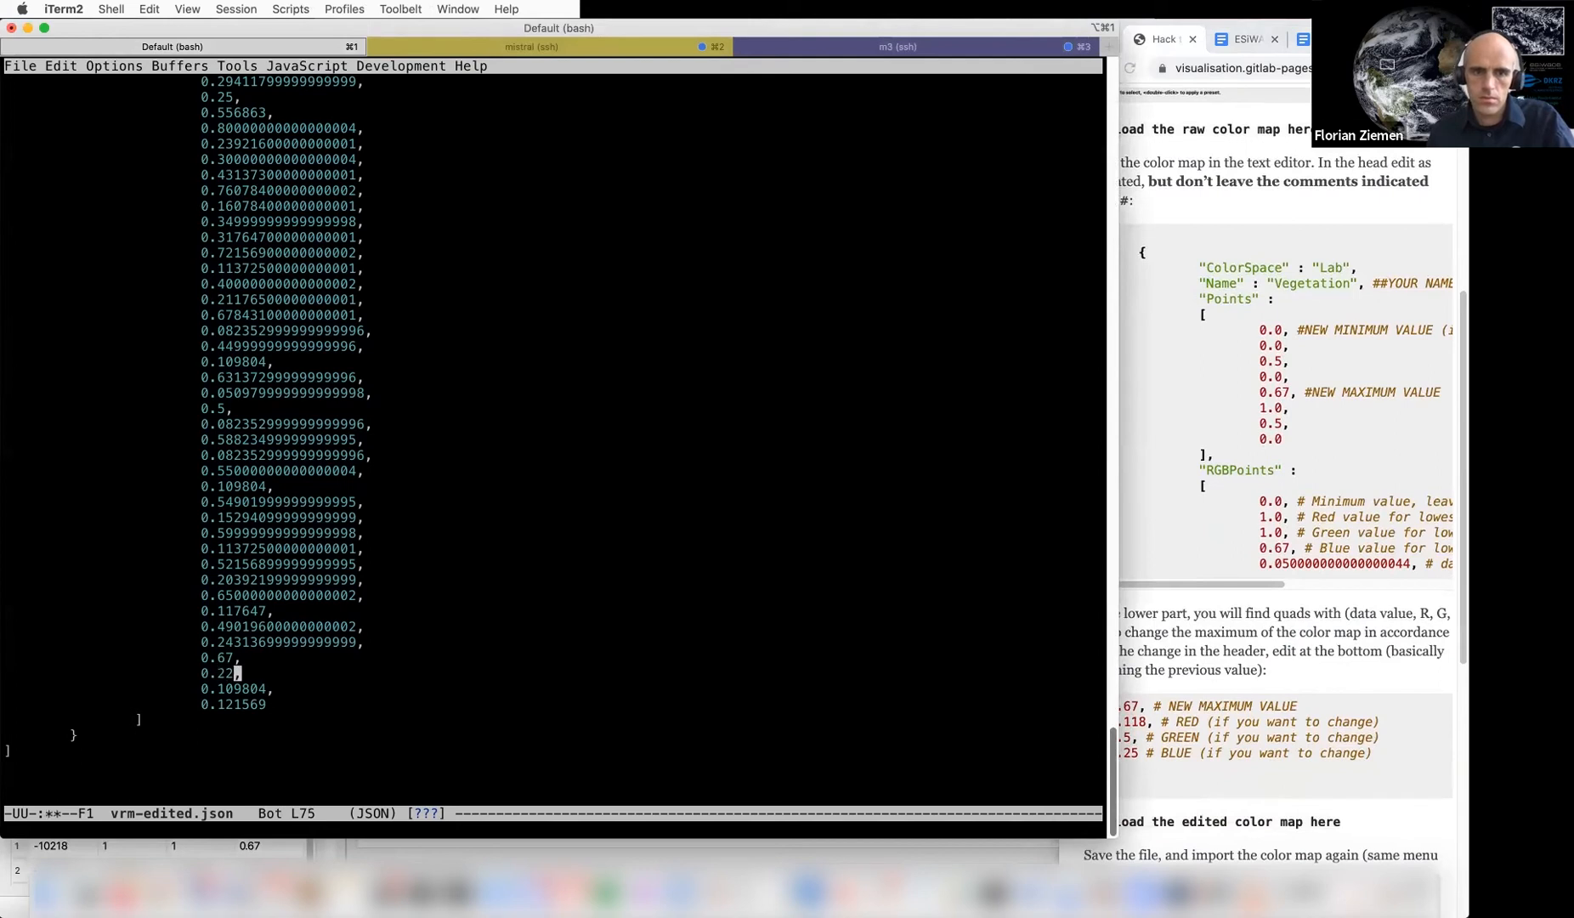
Set the green value of the final color point to 0.5, consulting the tutorial for the number
{"action": "key", "text": "Down"}
{"action": "key", "text": "alt+Left"}
{"action": "key", "text": "alt+d"}
{"action": "key", "text": "super+Tab"}
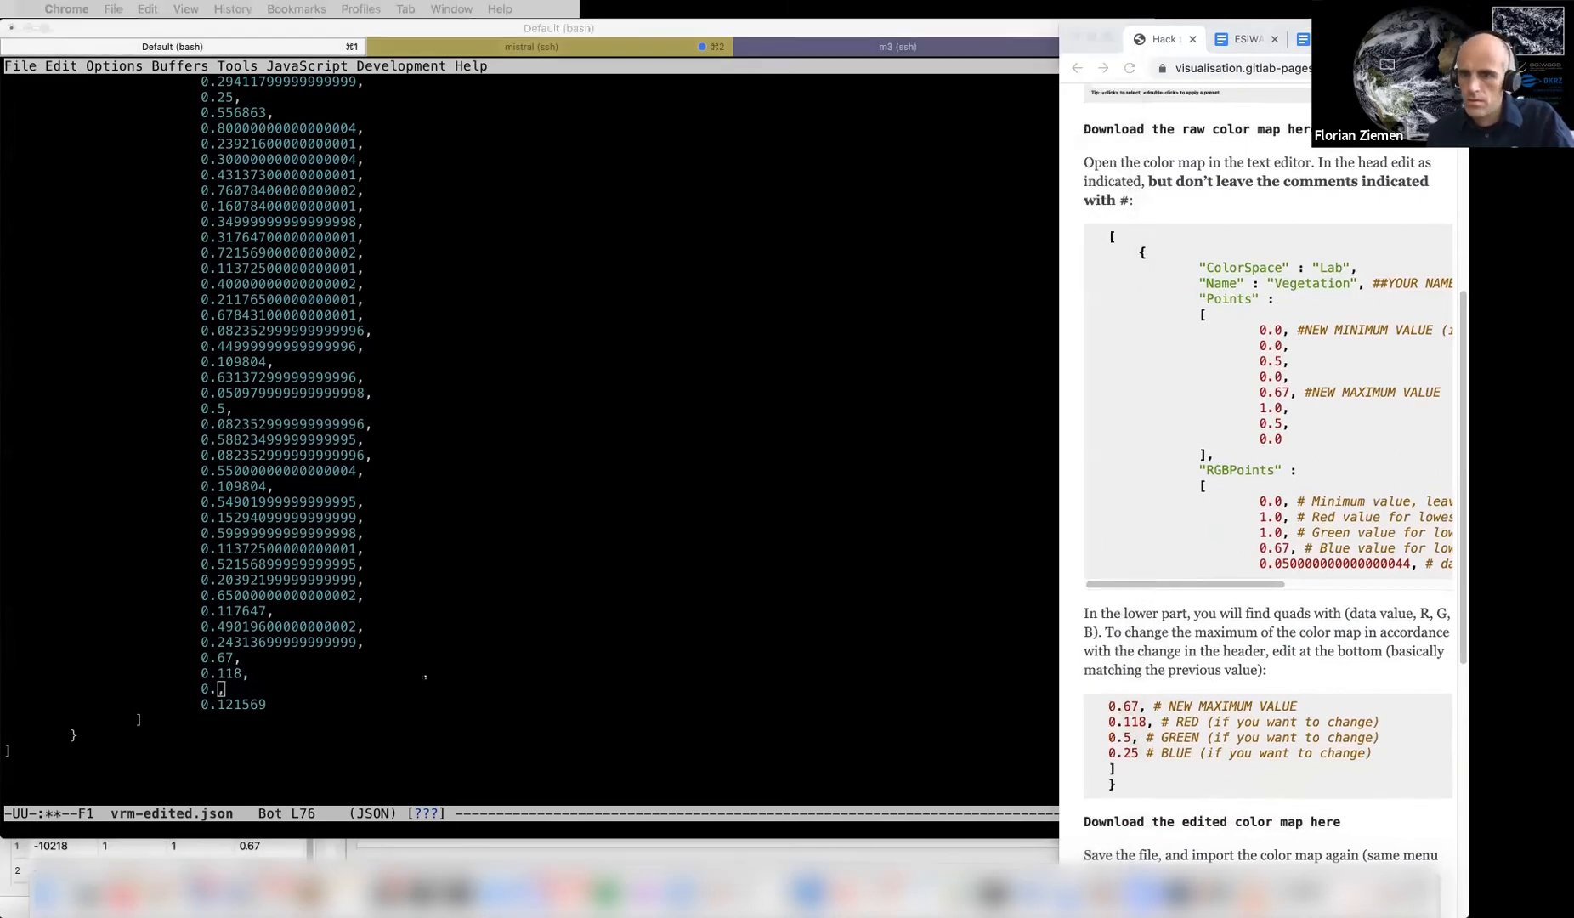
{"action": "left_click", "coordinate": [425, 678]}
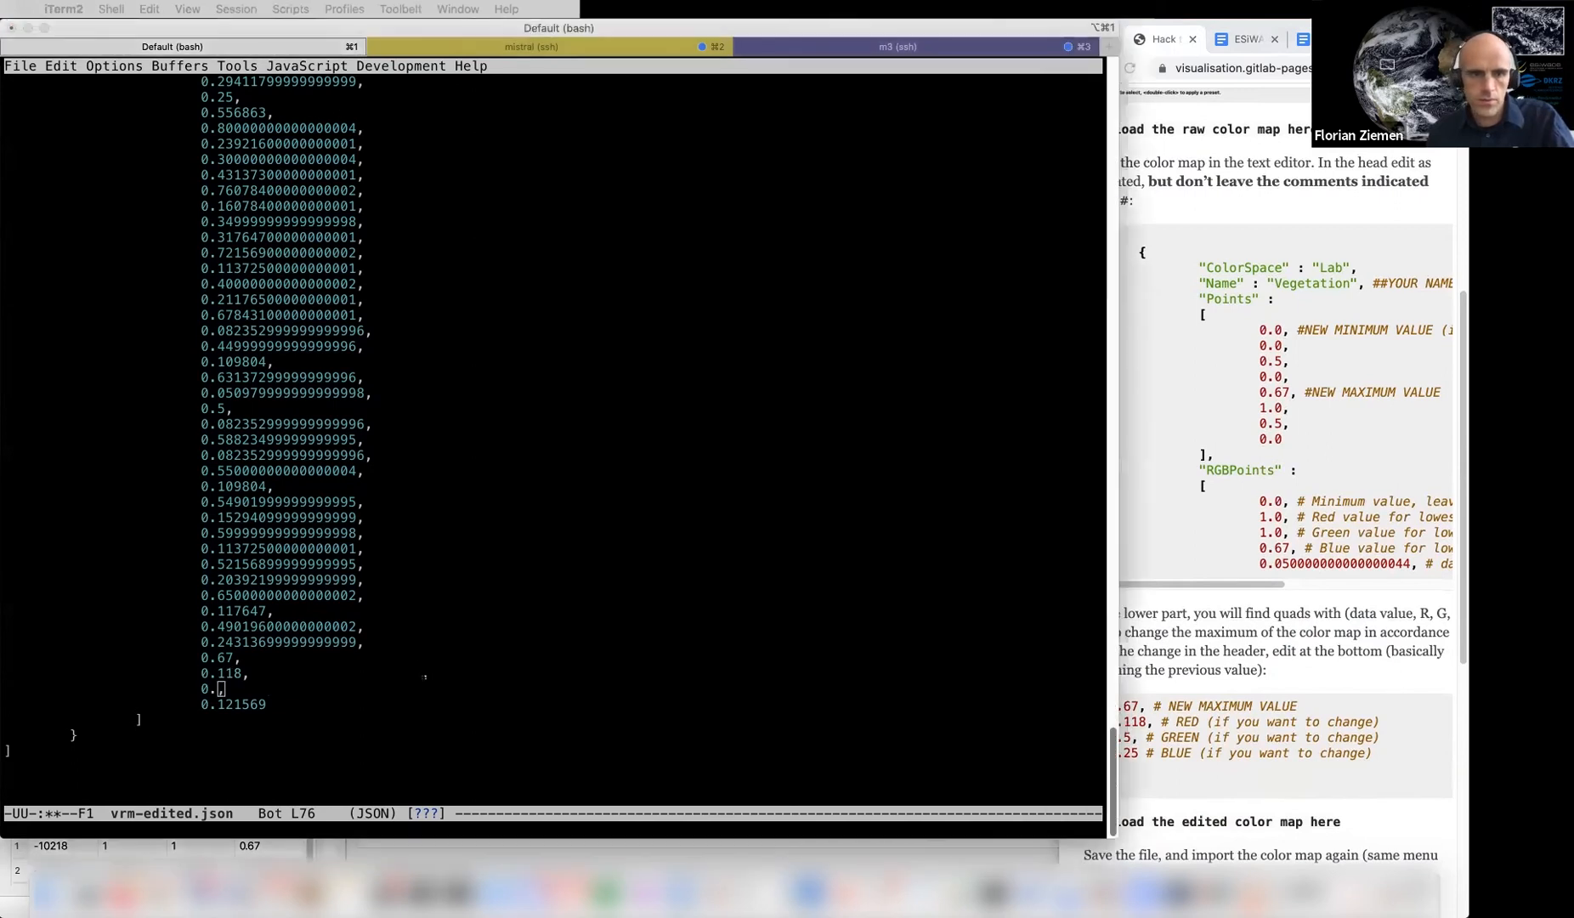
{"action": "type", "text": "6"}
{"action": "key", "text": "BackSpace"}
{"action": "key", "text": "Right"}
{"action": "type", "text": "5"}
{"action": "key", "text": "ctrl+slash"}
Set the blue value of the final color point to 0.25 and save vrm-edited.json
{"action": "key", "text": "Down"}
{"action": "key", "text": "Left"}
{"action": "key", "text": "ctrl+k"}
{"action": "type", "text": "25"}
{"action": "key", "text": "ctrl+x"}
{"action": "key", "text": "ctrl+s"}
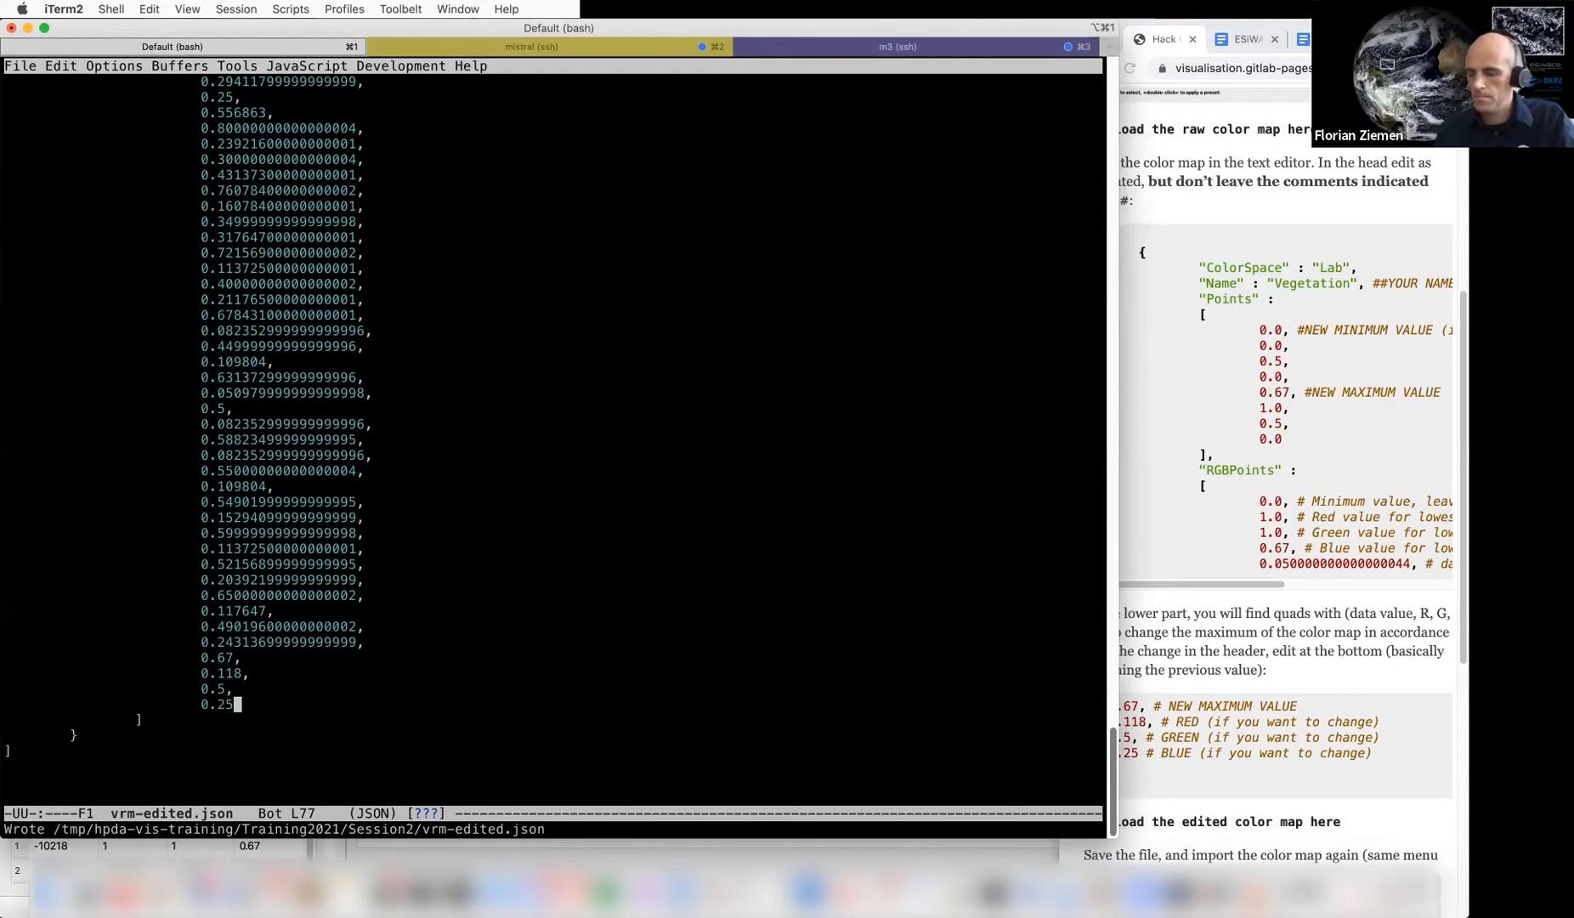
Return from the color map file to the shell buffer
{"action": "key", "text": "ctrl+x"}
{"action": "key", "text": "b"}
{"action": "key", "text": "Return"}
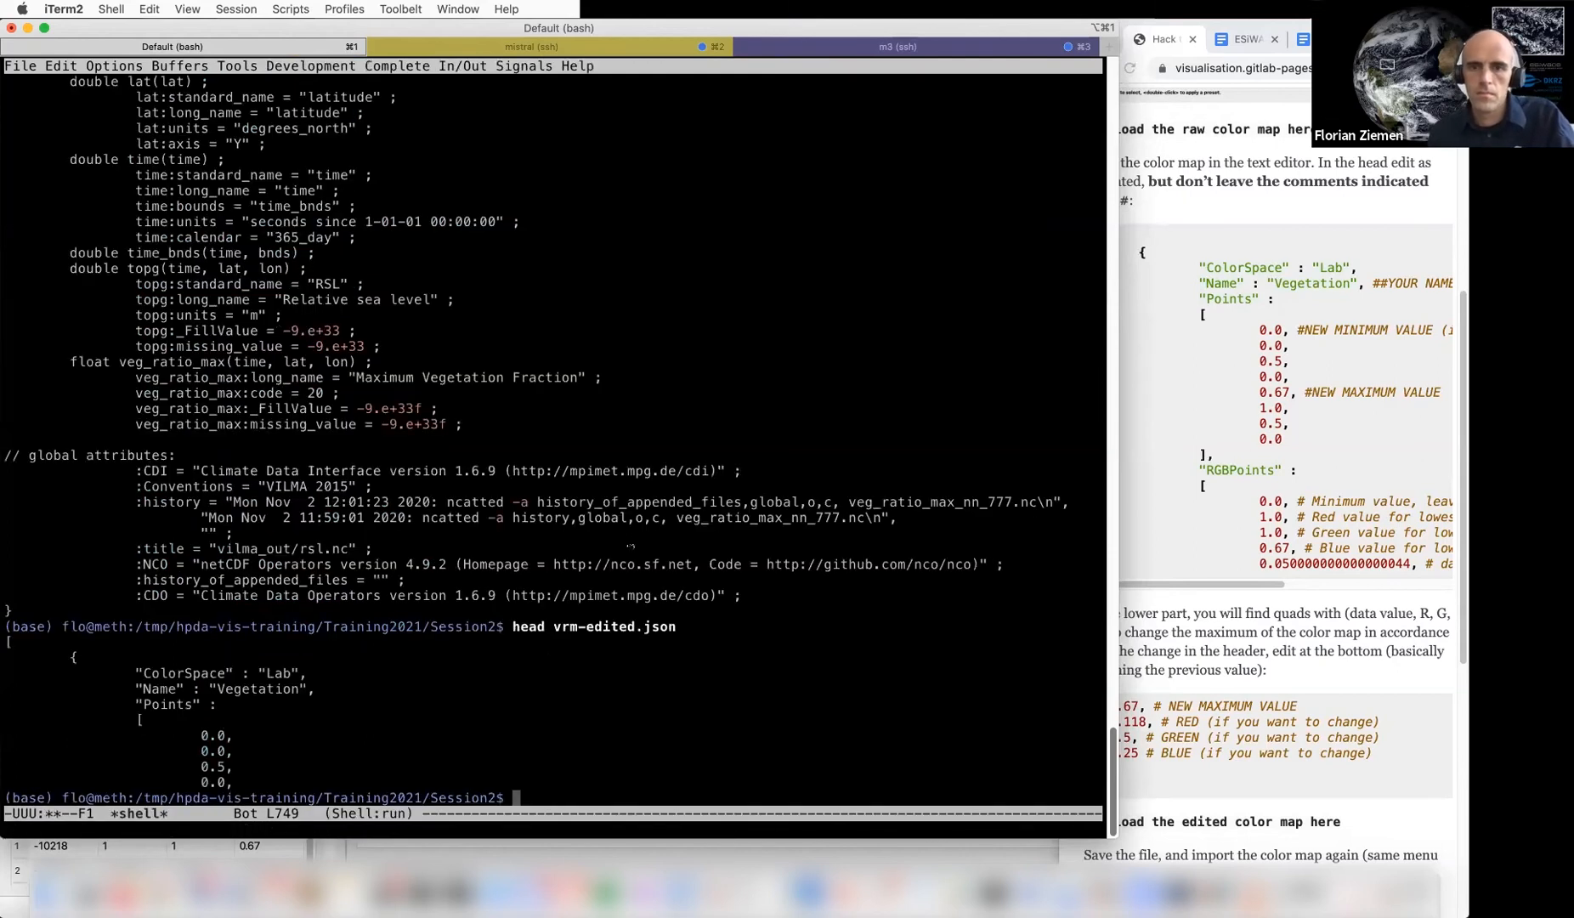
Switch to ParaView, import the edited vegetation color map as a preset and apply it to the topg coloring
{"action": "key", "text": "super+Tab"}
{"action": "key", "text": "super+Tab"}
{"action": "key", "text": "super+Tab"}
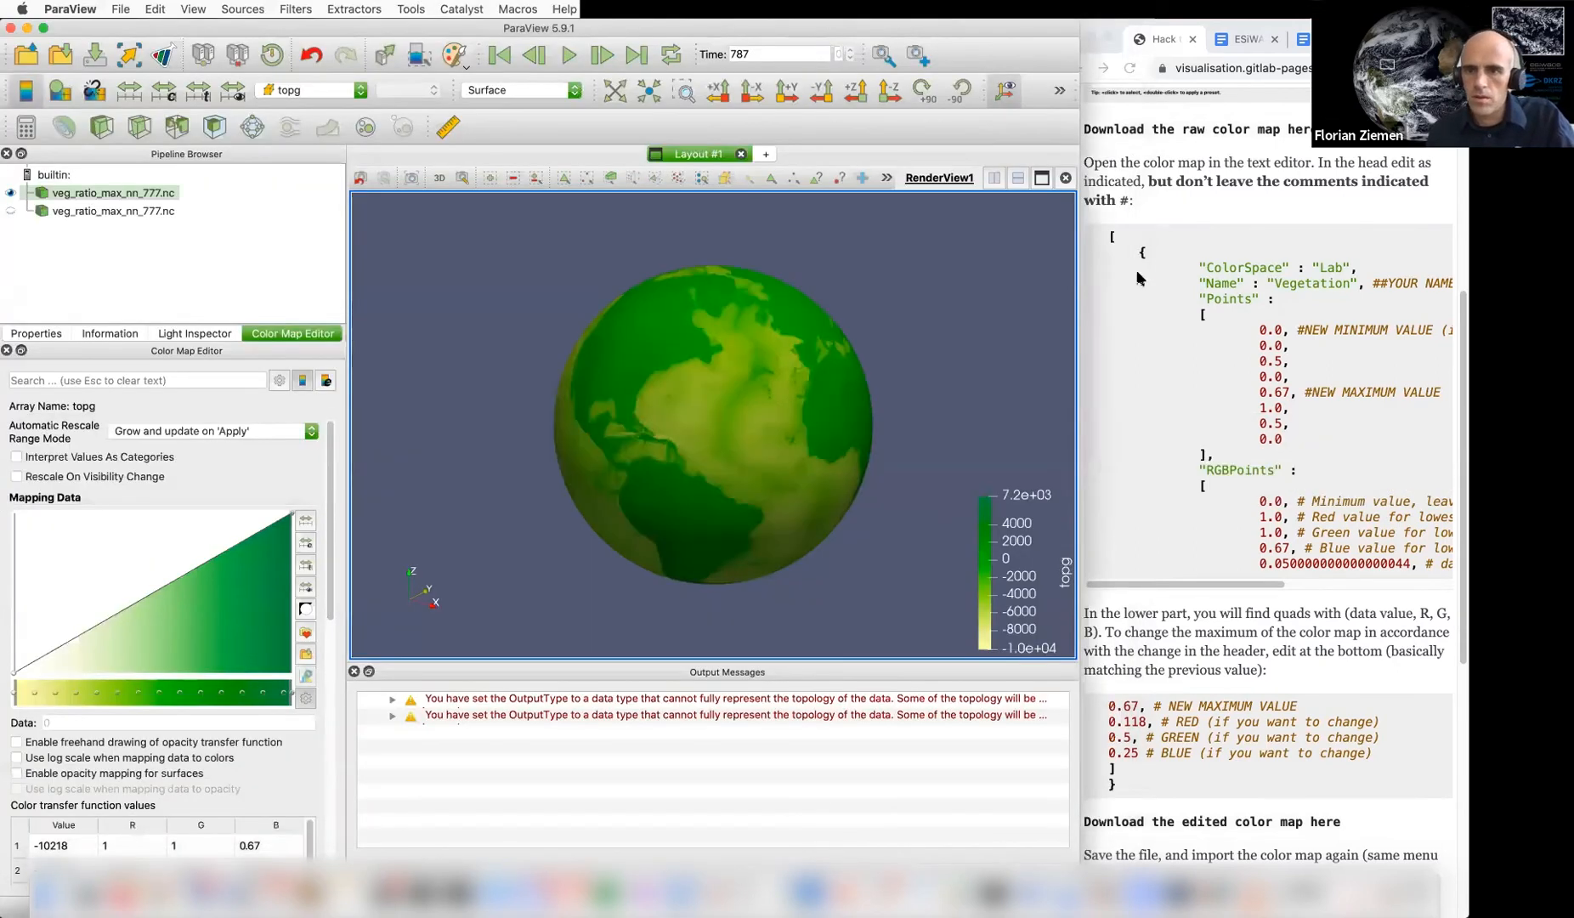
{"action": "left_click", "coordinate": [305, 655]}
{"action": "key", "text": "Escape"}
{"action": "left_click", "coordinate": [306, 633]}
{"action": "left_click", "coordinate": [833, 600]}
{"action": "double_click", "coordinate": [527, 172]}
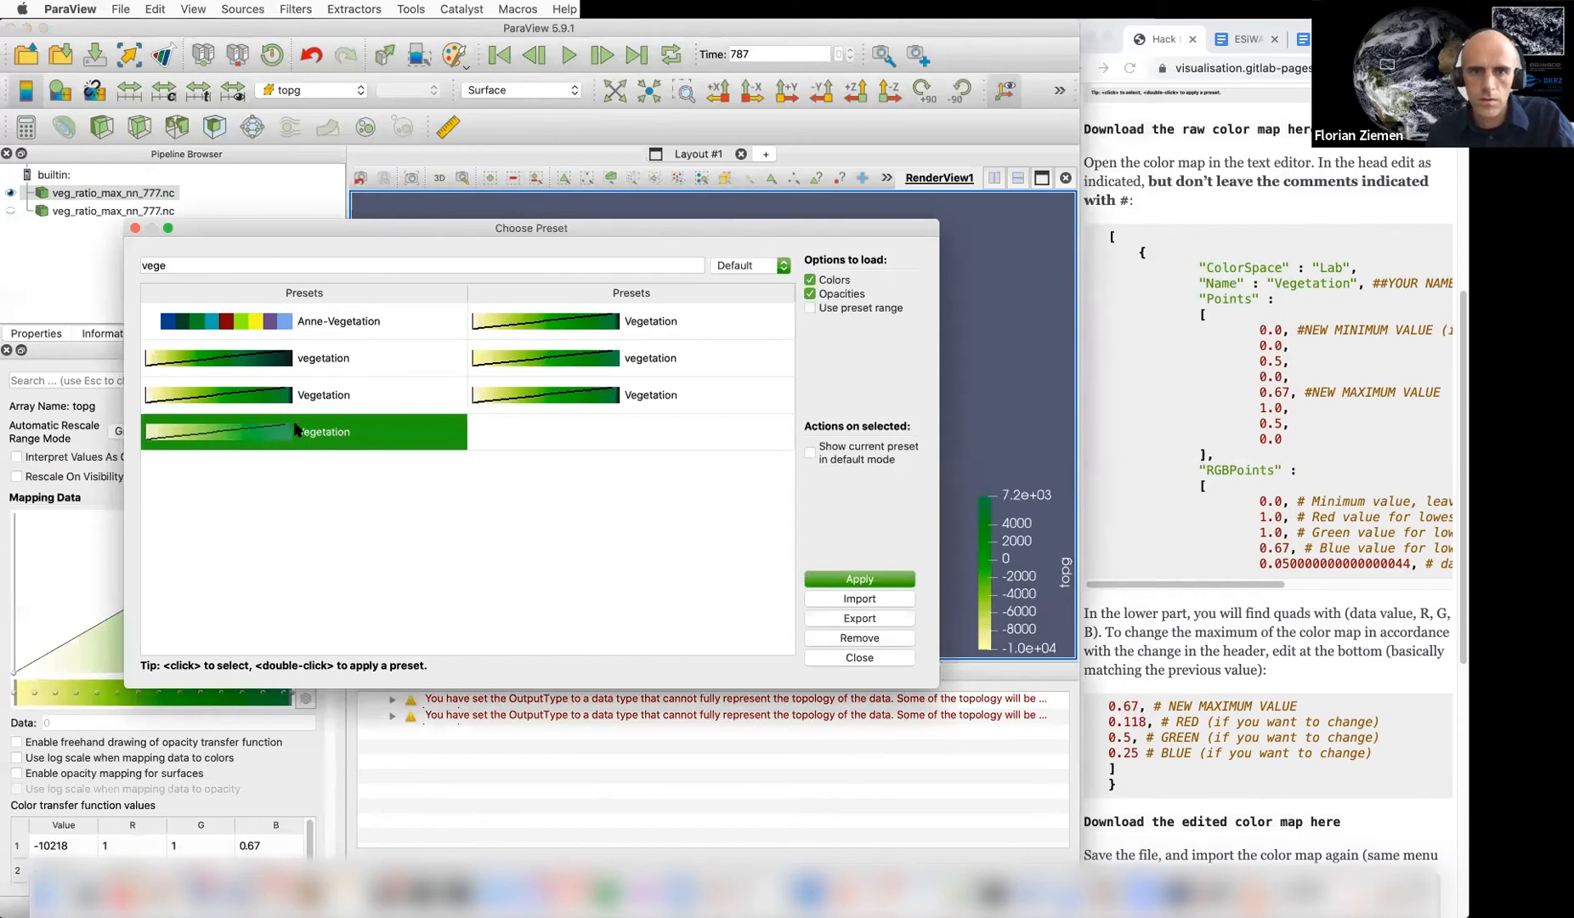
{"action": "left_click", "coordinate": [859, 579]}
{"action": "left_click", "coordinate": [835, 660]}
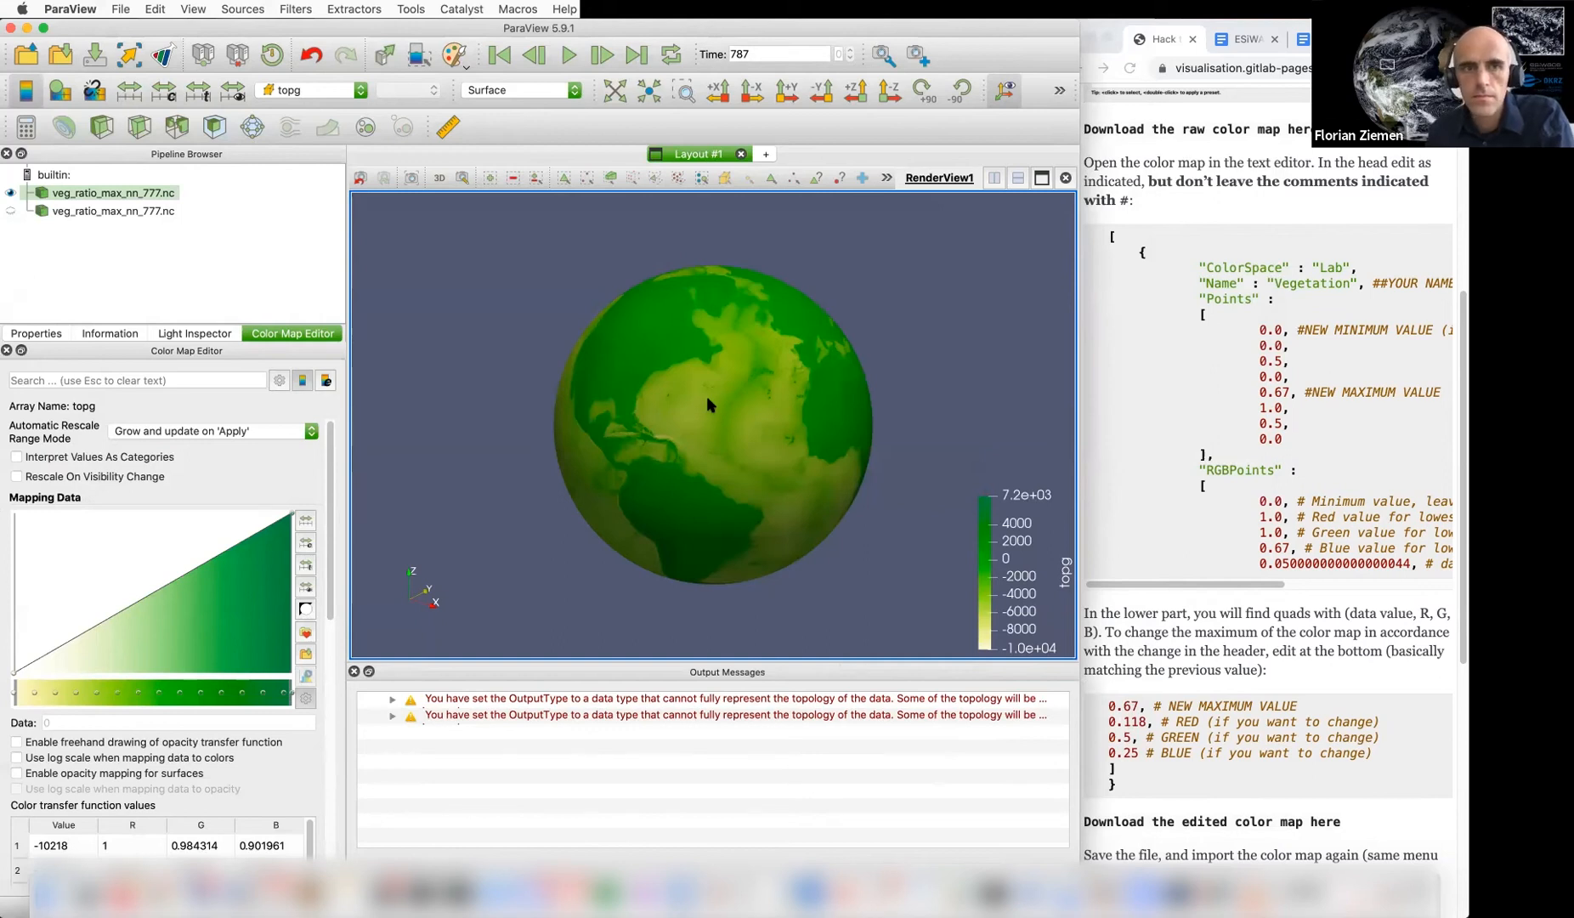
Return to the vegetation data tutorial, review its reference images and open the instructions for converting cell data to point data
{"action": "left_click", "coordinate": [1147, 420]}
{"action": "left_click", "coordinate": [1077, 68]}
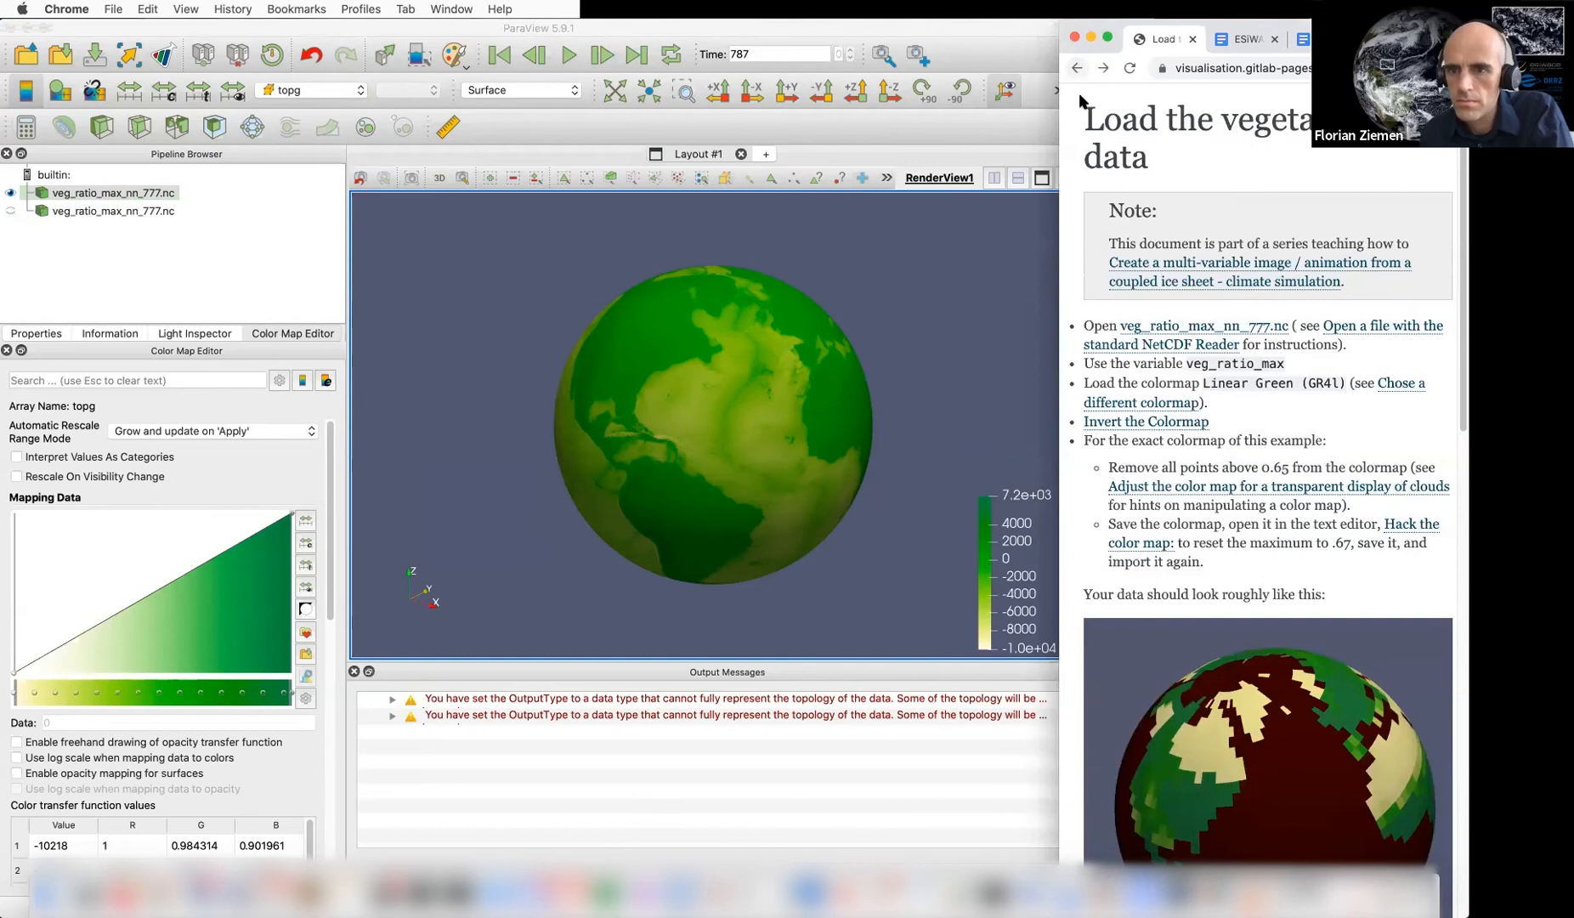
{"action": "scroll", "coordinate": [1220, 520], "scroll_direction": "down", "scroll_amount": 5}
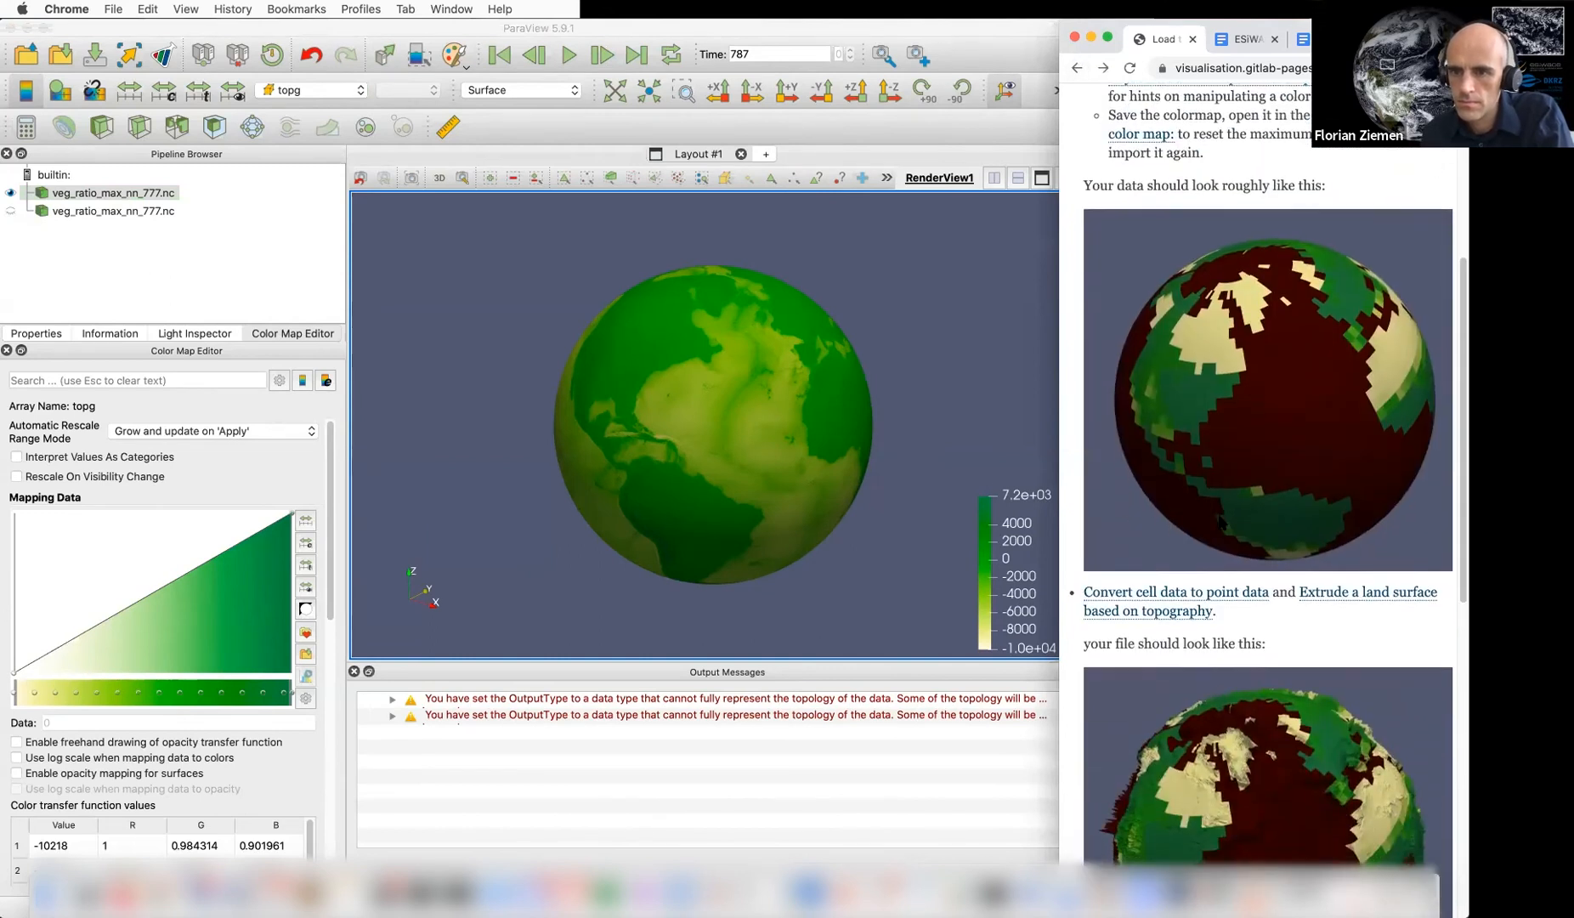
{"action": "scroll", "coordinate": [1222, 520], "scroll_direction": "down", "scroll_amount": 1}
{"action": "scroll", "coordinate": [1220, 521], "scroll_direction": "up", "scroll_amount": 2}
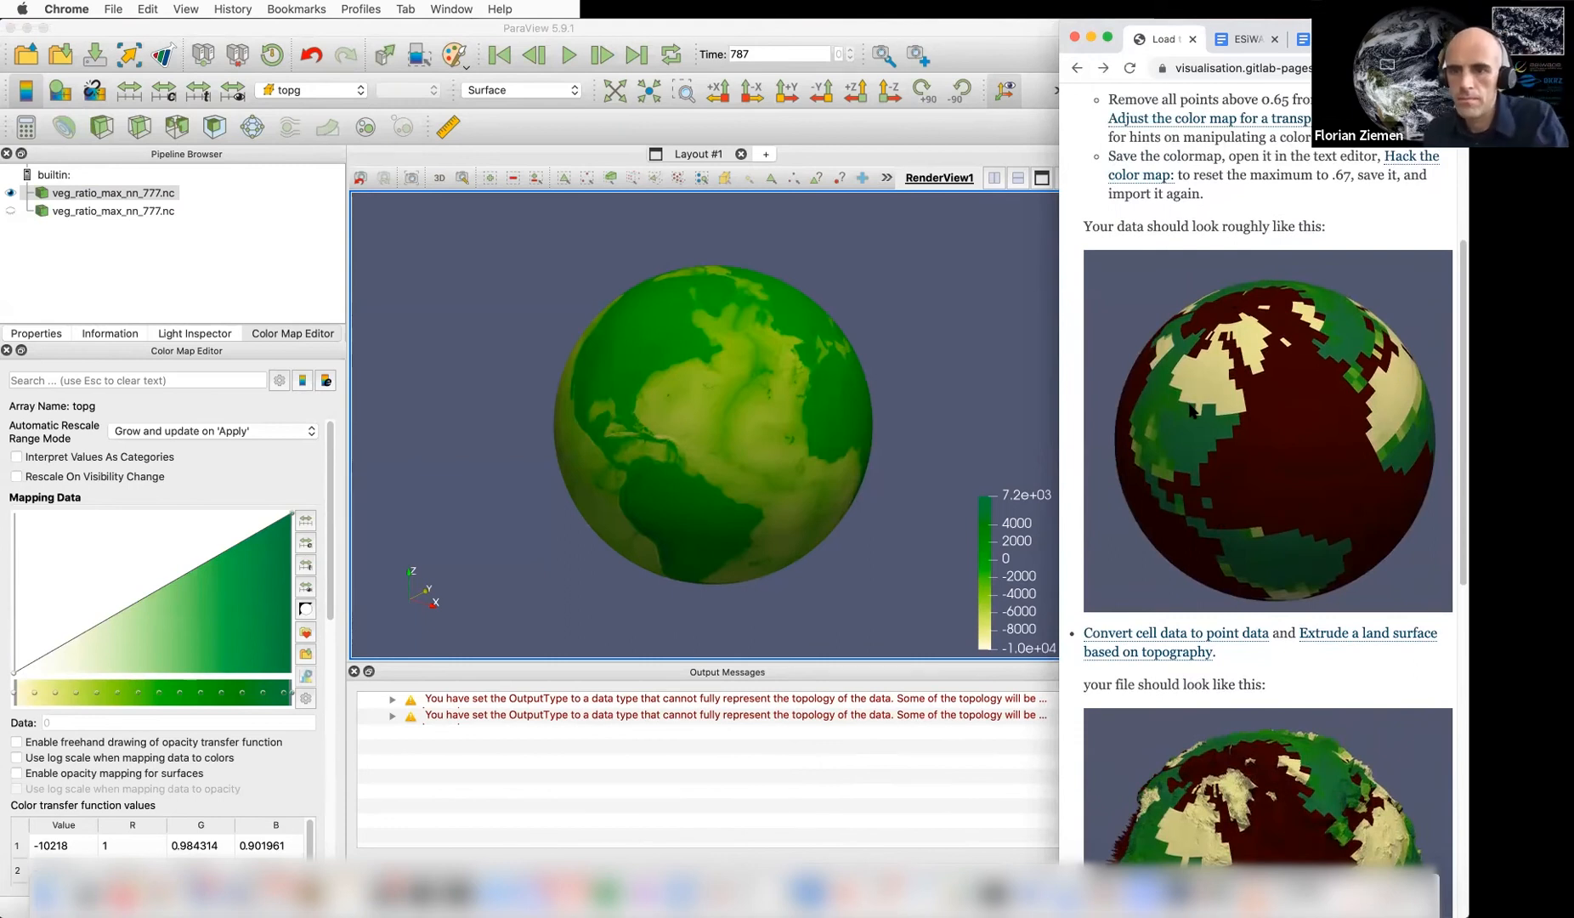
{"action": "scroll", "coordinate": [1228, 561], "scroll_direction": "down", "scroll_amount": 2}
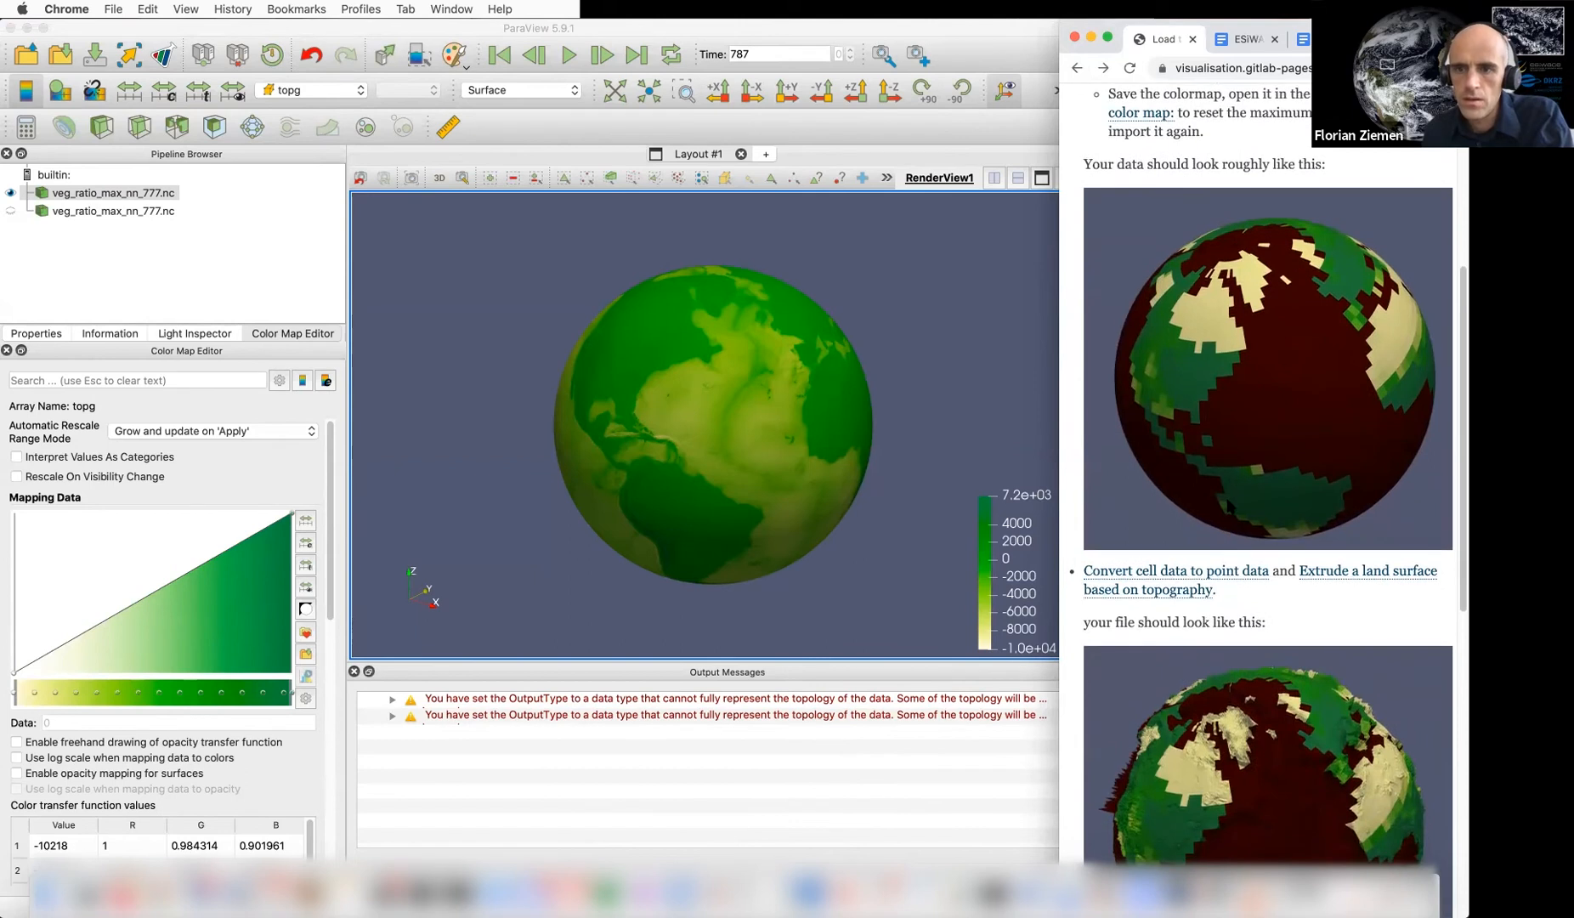
{"action": "left_click", "coordinate": [1142, 573]}
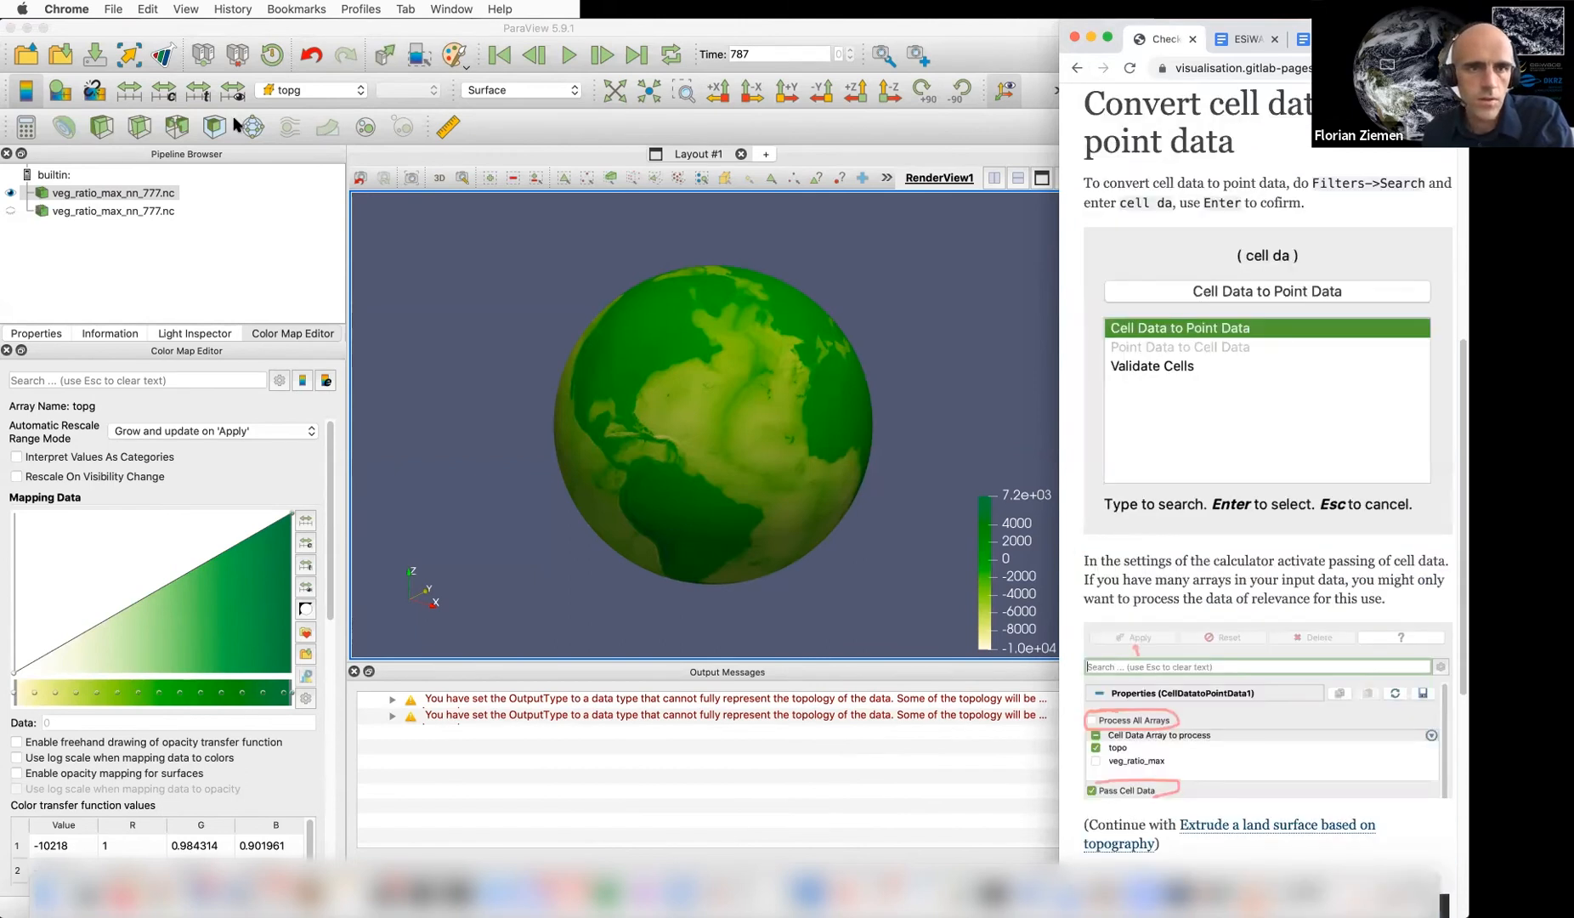
Add a Cell Data to Point Data filter to the first veg_ratio_max_nn_777.nc source and apply it with all arrays processed
{"action": "left_click", "coordinate": [272, 88]}
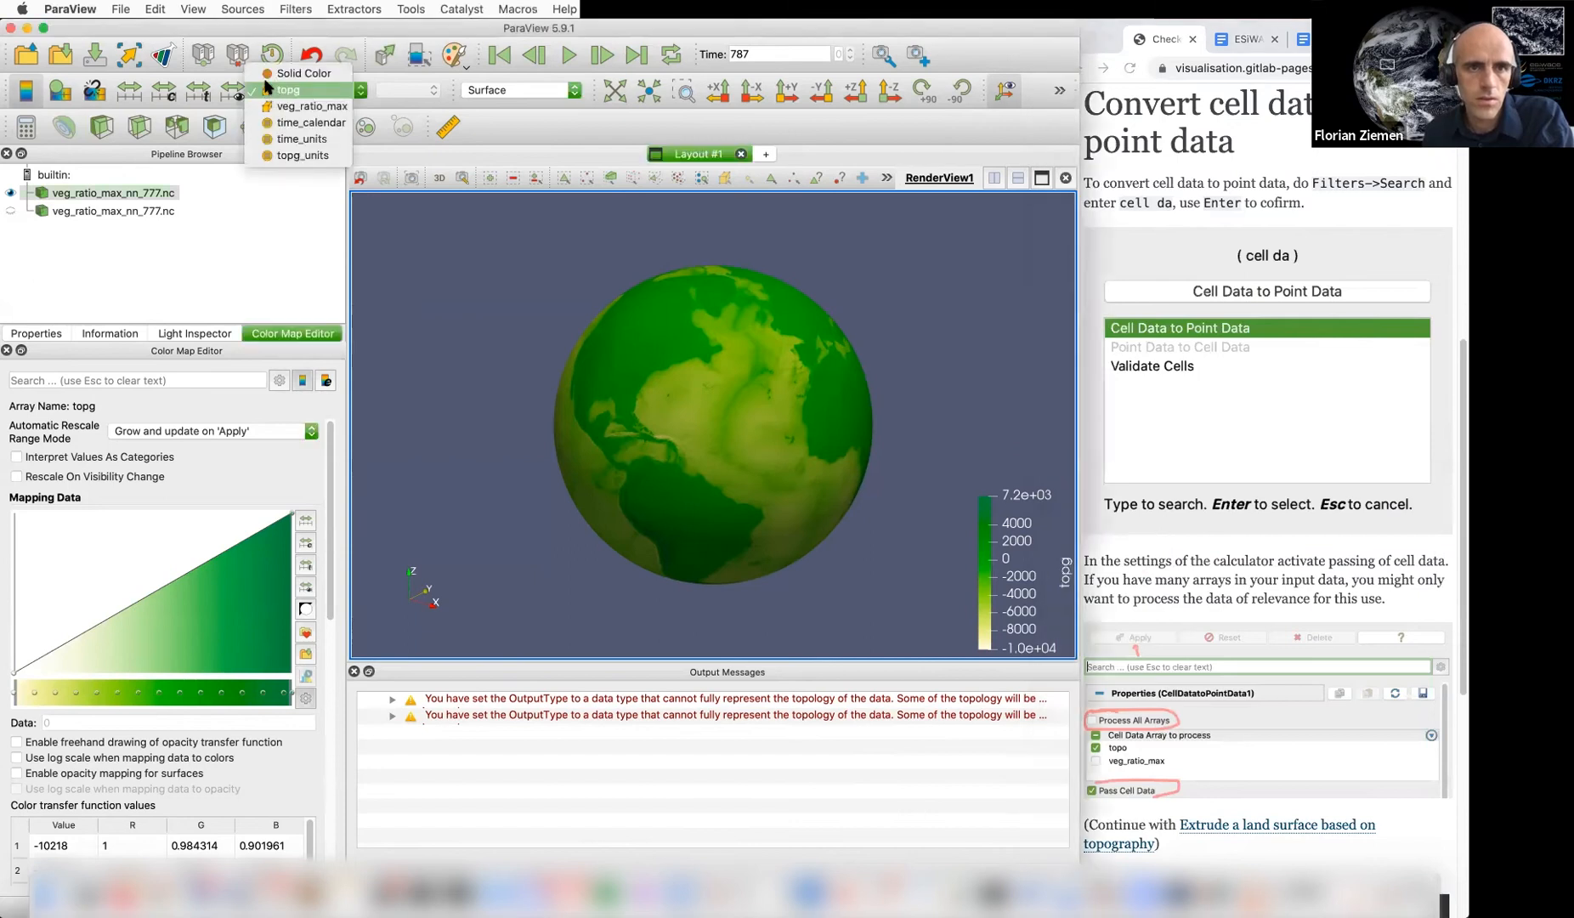
{"action": "left_click", "coordinate": [288, 90]}
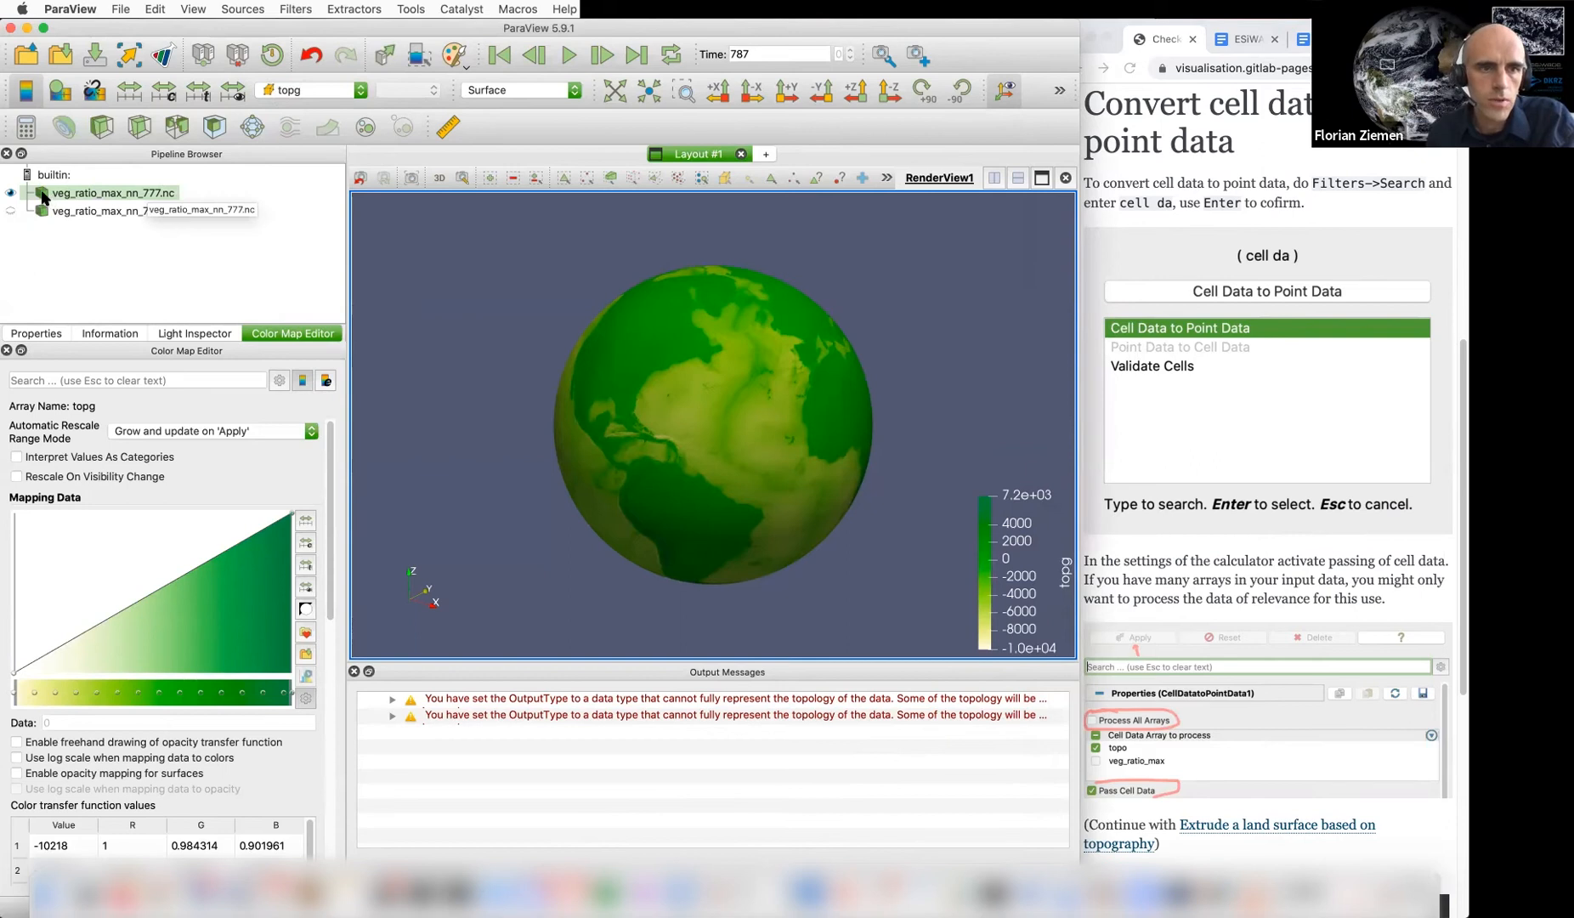
{"action": "left_click", "coordinate": [283, 9]}
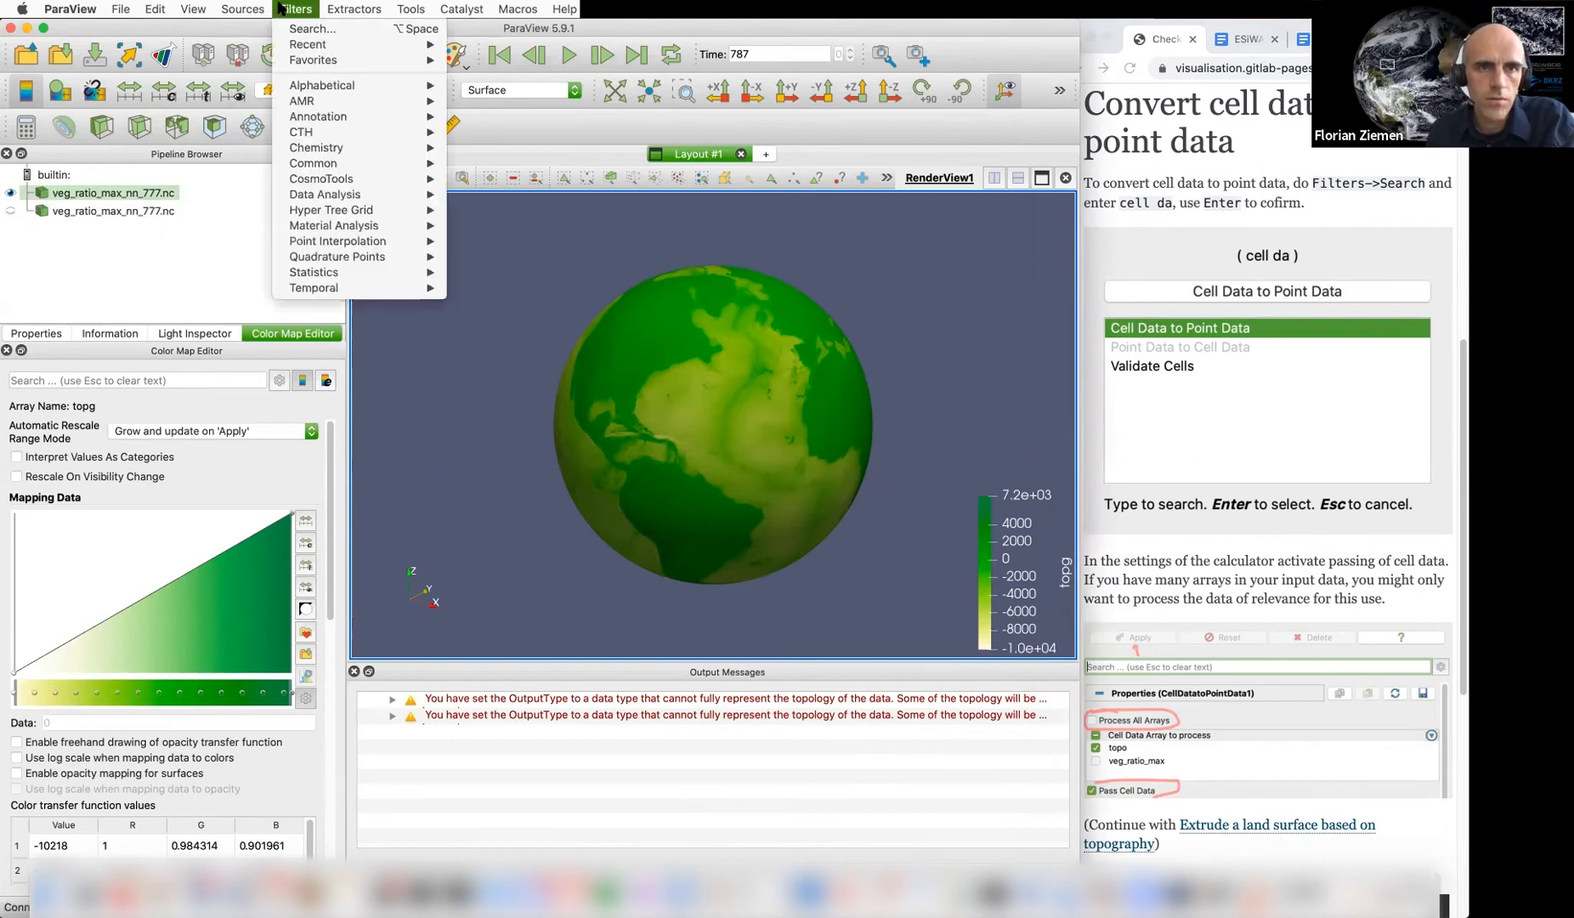
{"action": "left_click", "coordinate": [304, 32]}
{"action": "type", "text": "cell"}
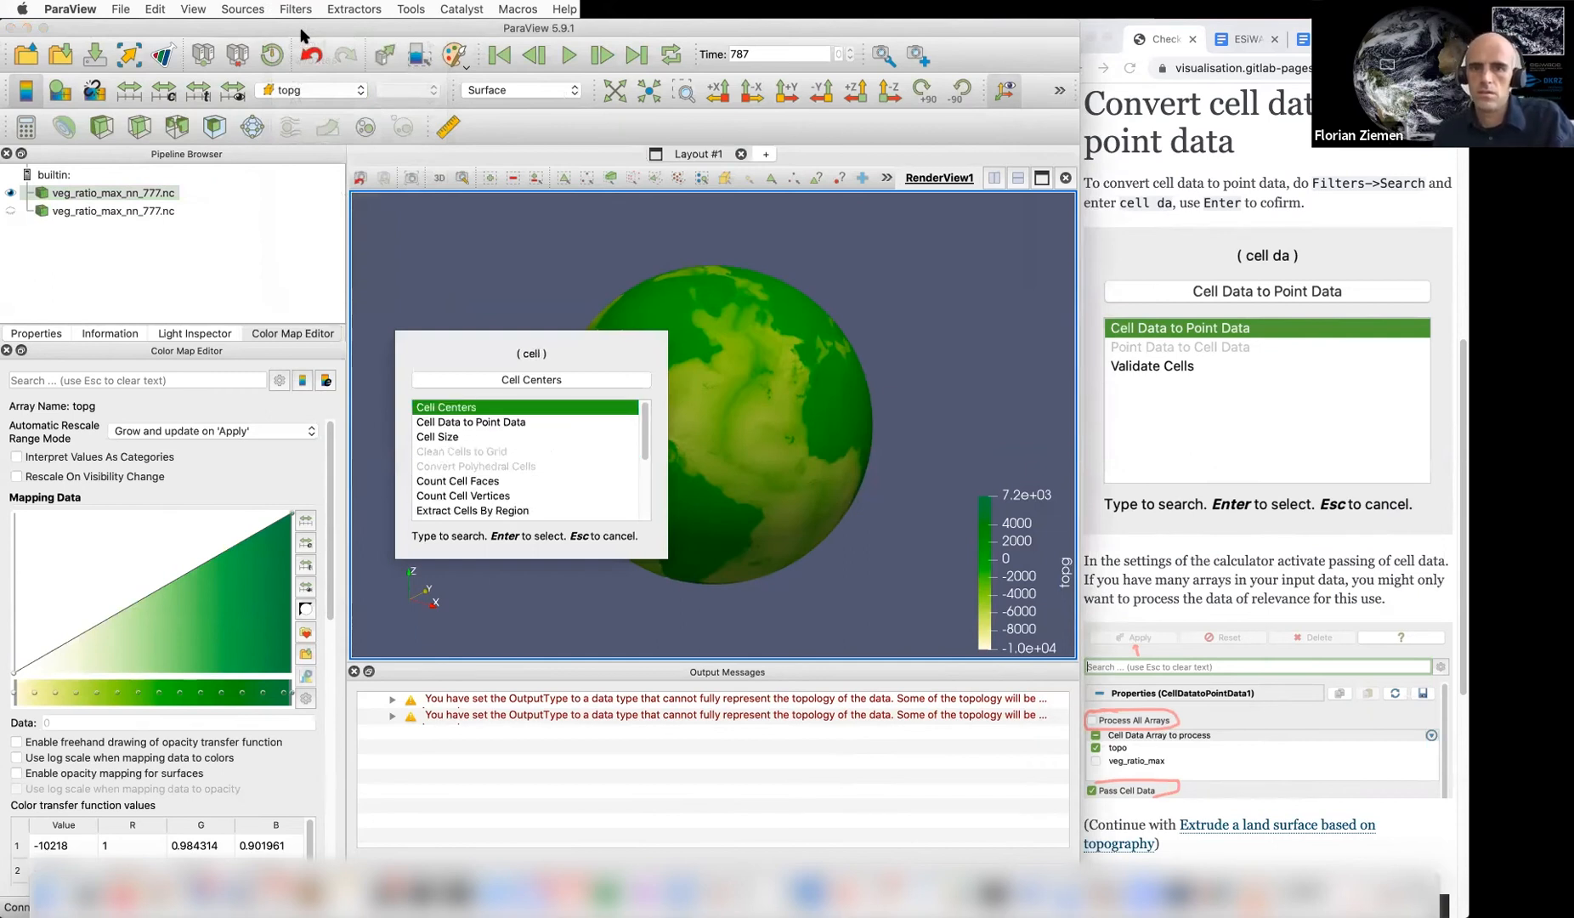
{"action": "type", "text": " point"}
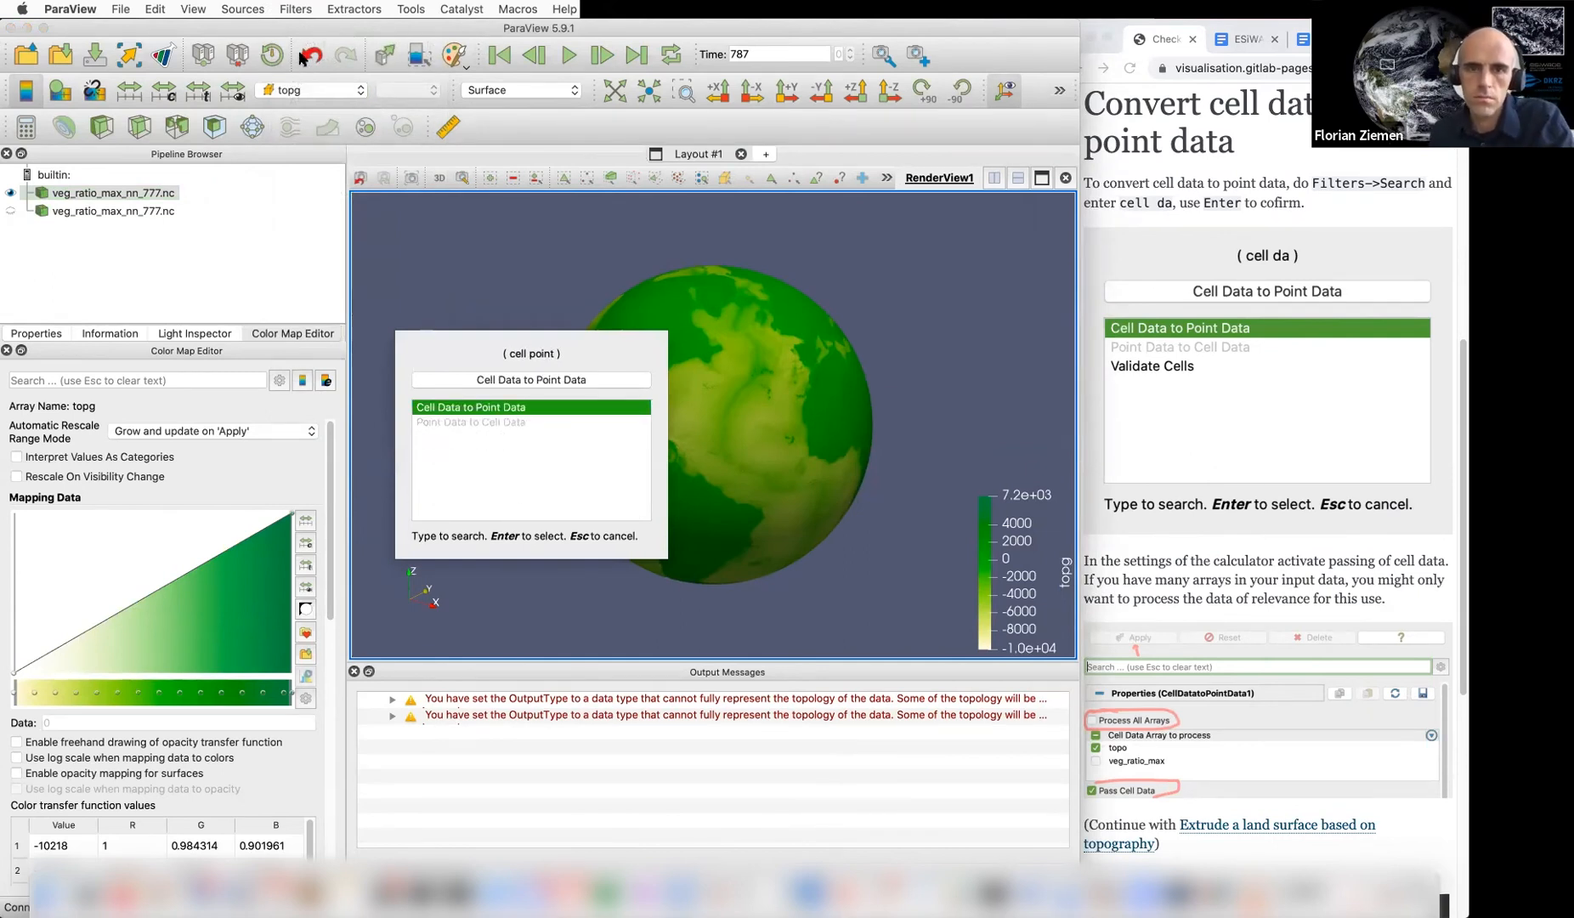
{"action": "left_click", "coordinate": [505, 384]}
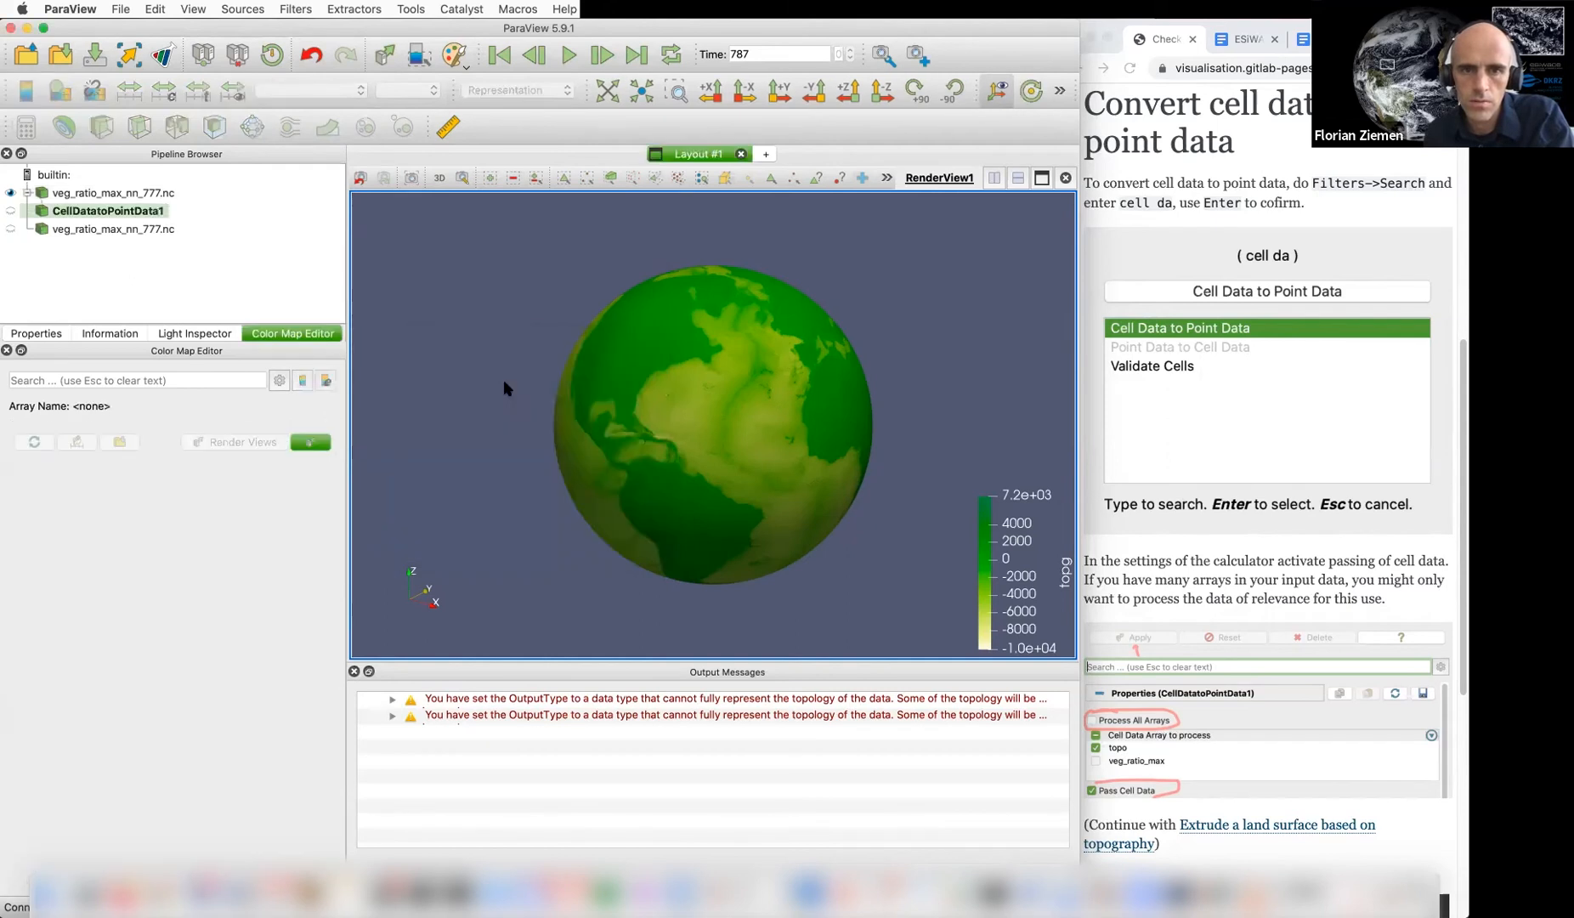
{"action": "left_click", "coordinate": [37, 334]}
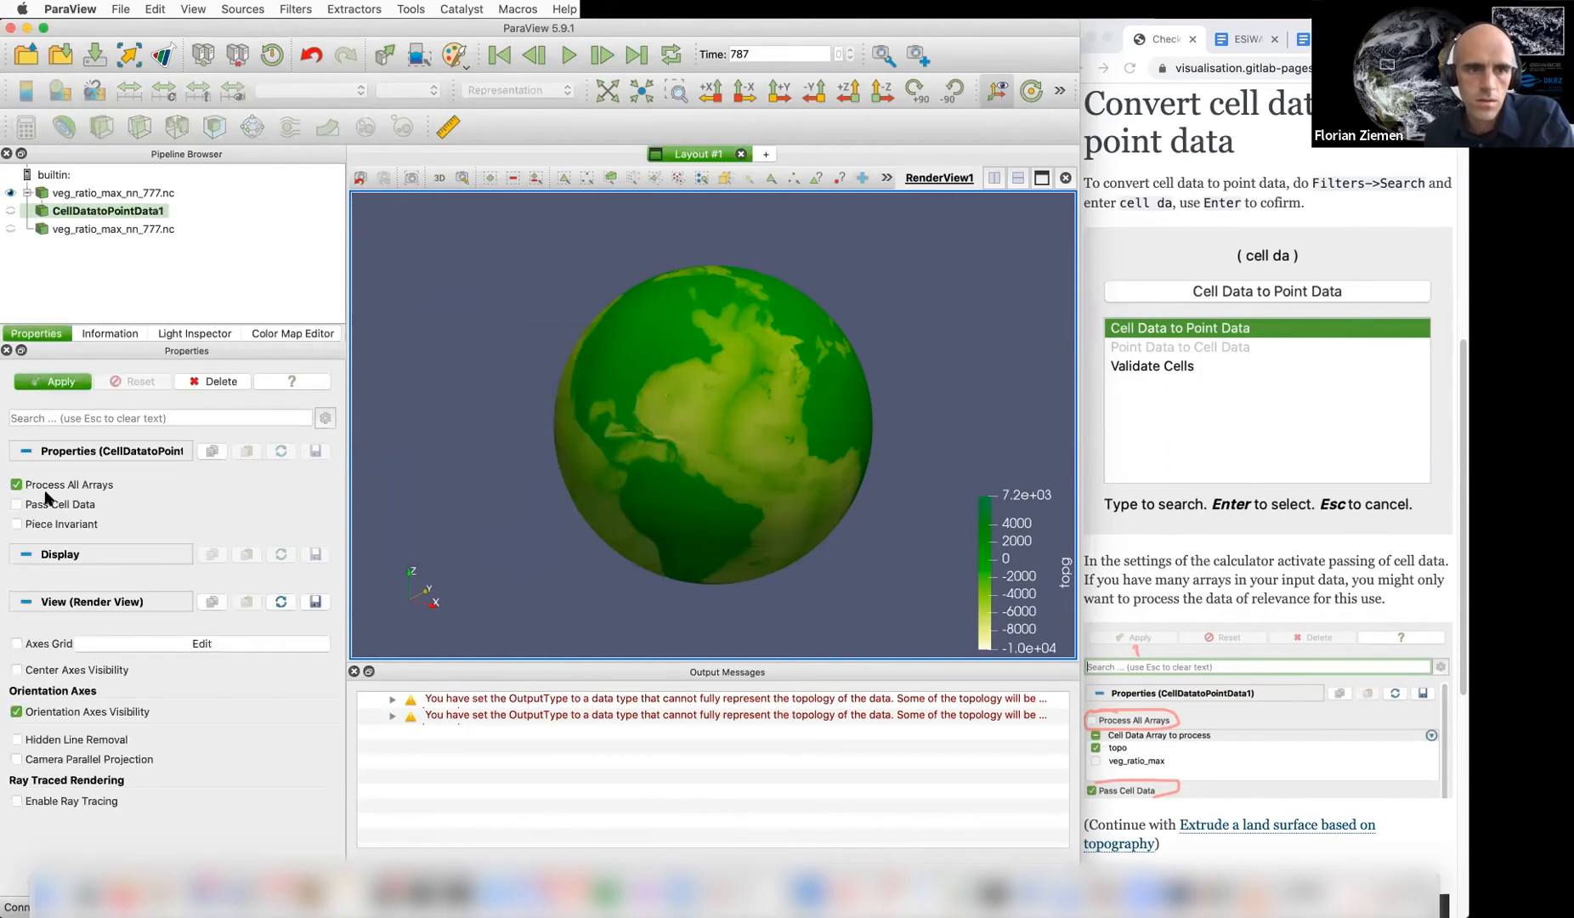
{"action": "left_click", "coordinate": [51, 382]}
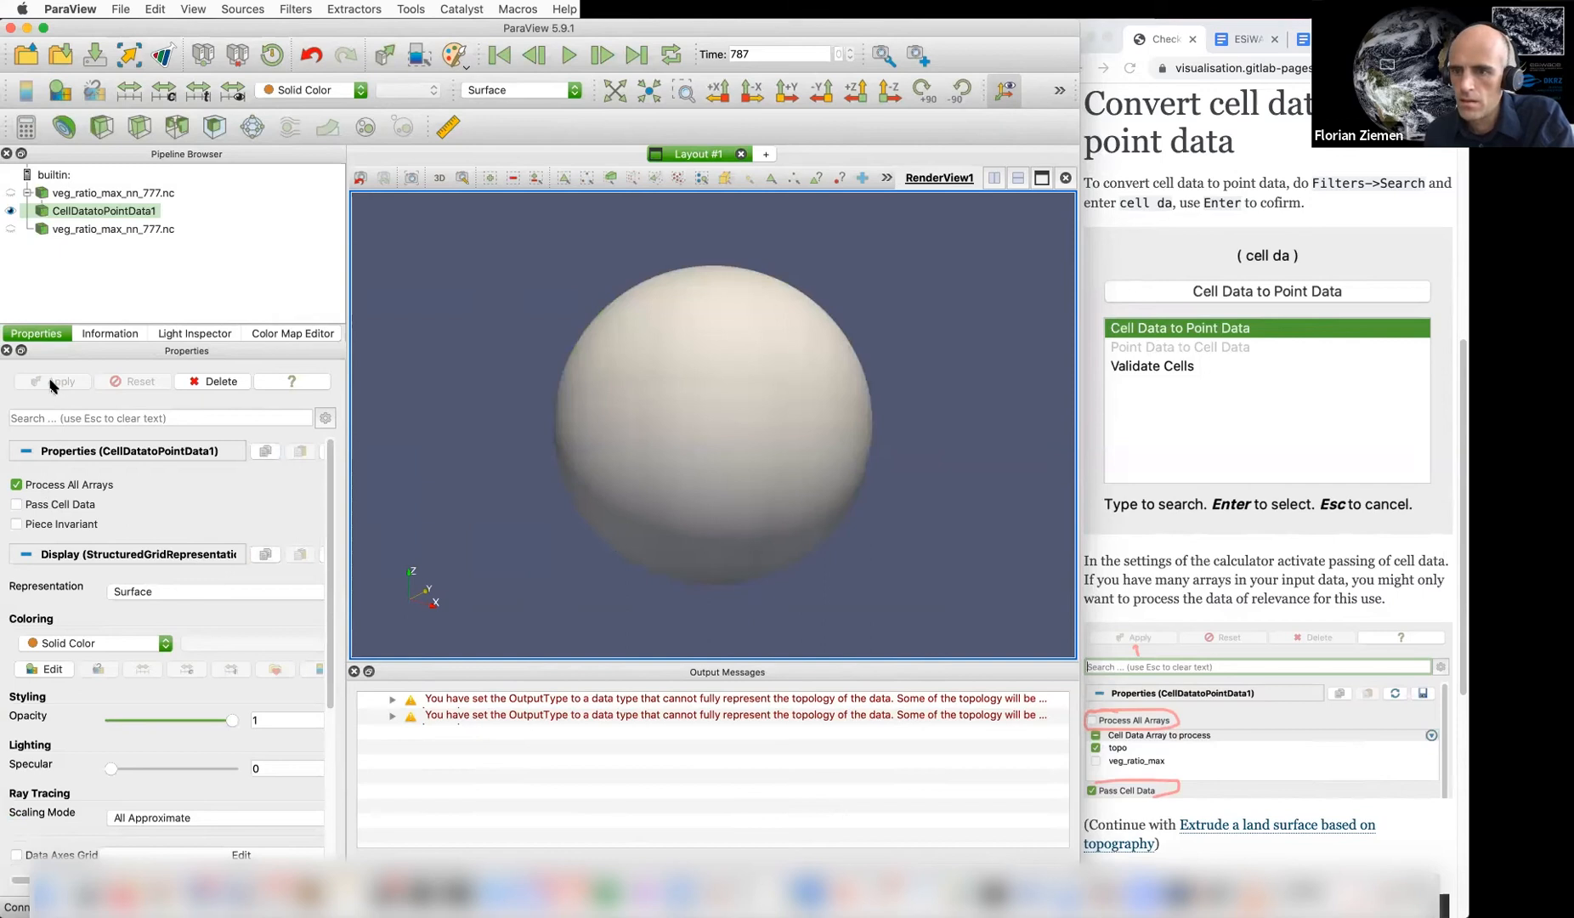
Enable Pass Cell Data on the conversion filter, apply it and color the globe by the veg_ratio_max cell array
{"action": "left_click", "coordinate": [17, 505]}
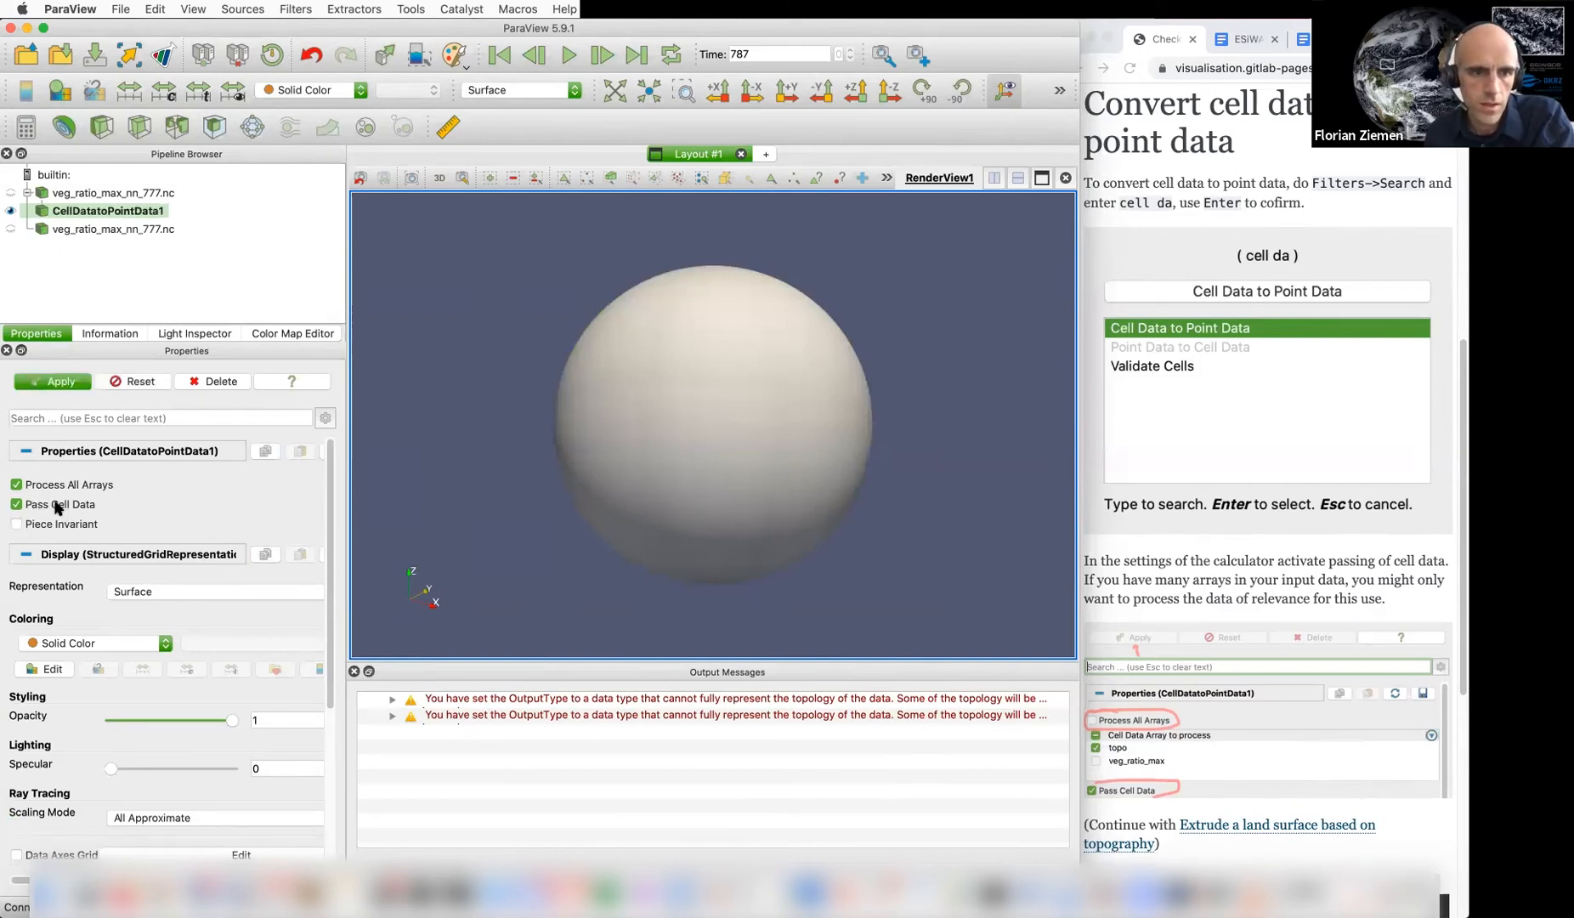
{"action": "left_click", "coordinate": [48, 390]}
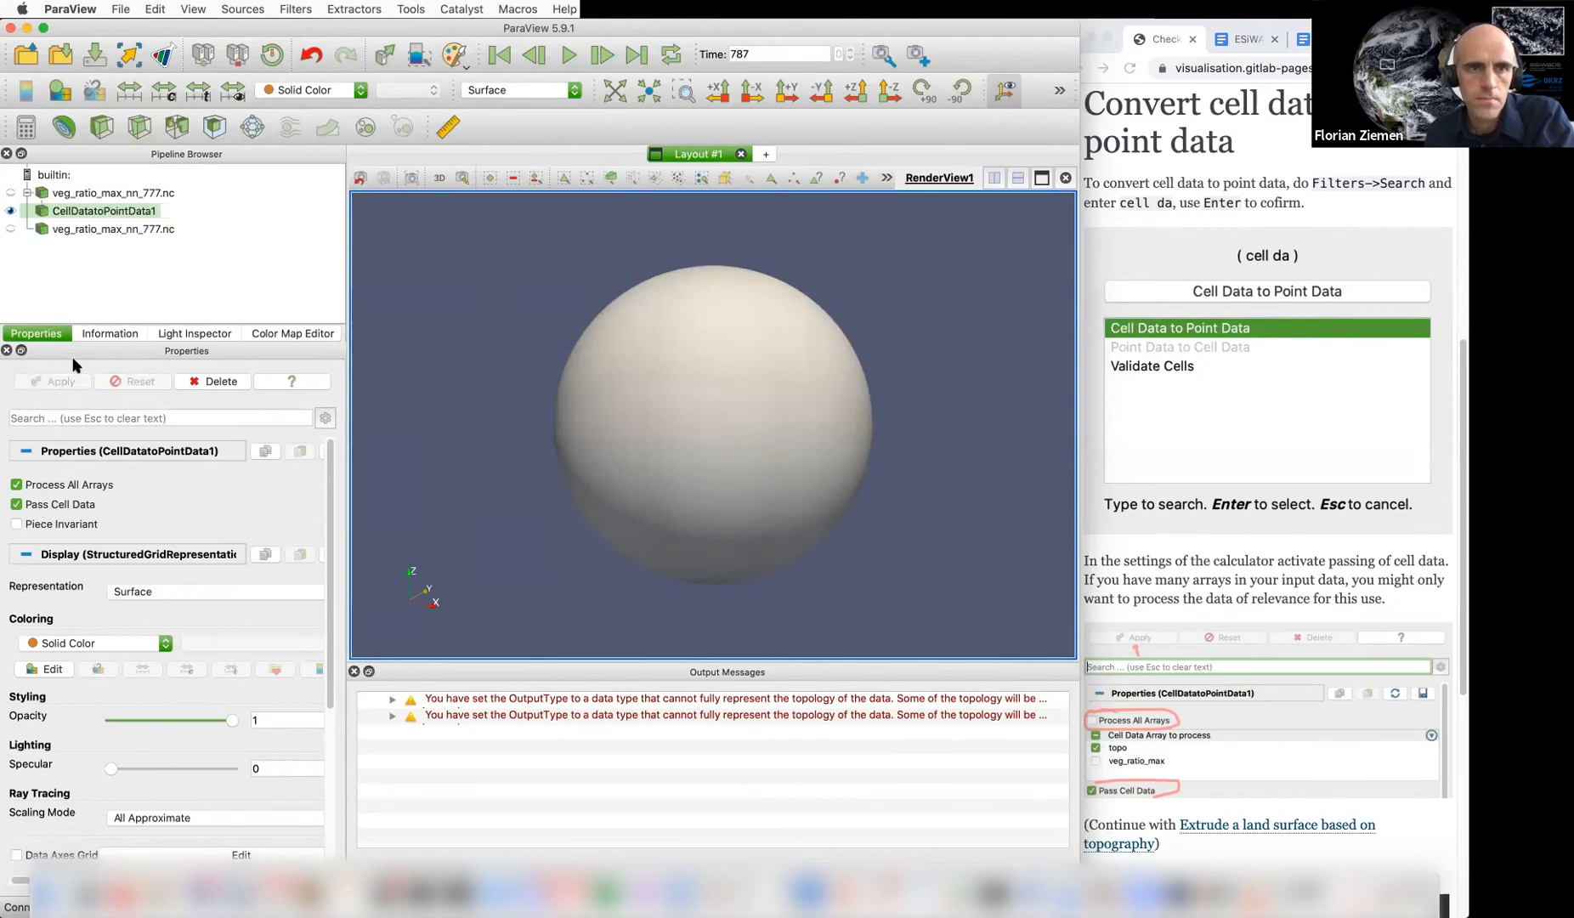
{"action": "left_click", "coordinate": [308, 89]}
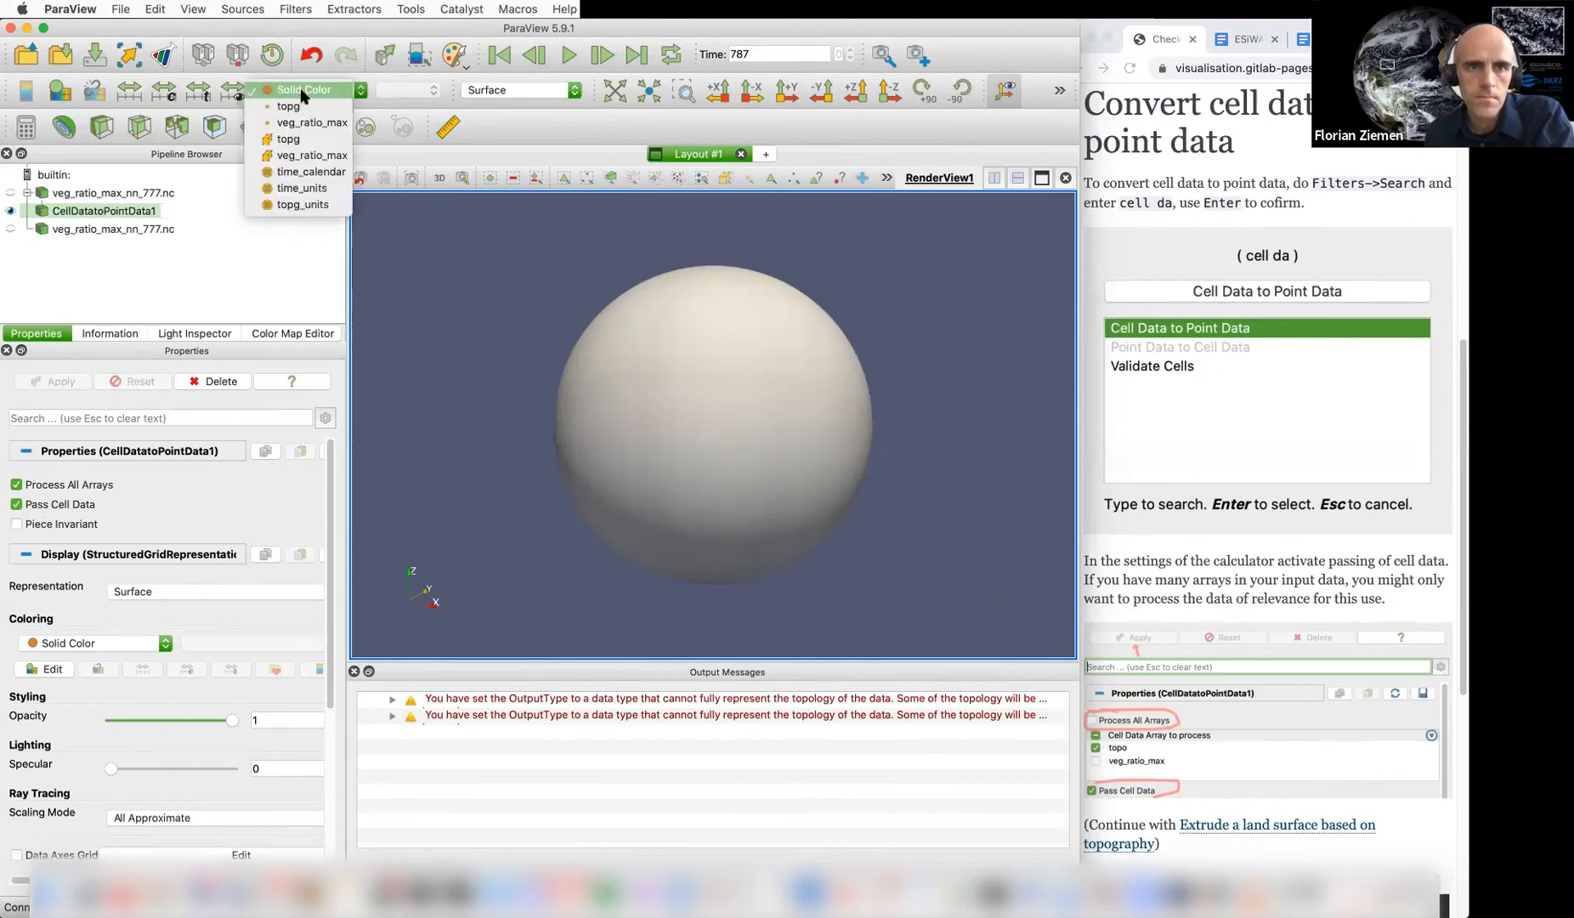
{"action": "left_click", "coordinate": [311, 155]}
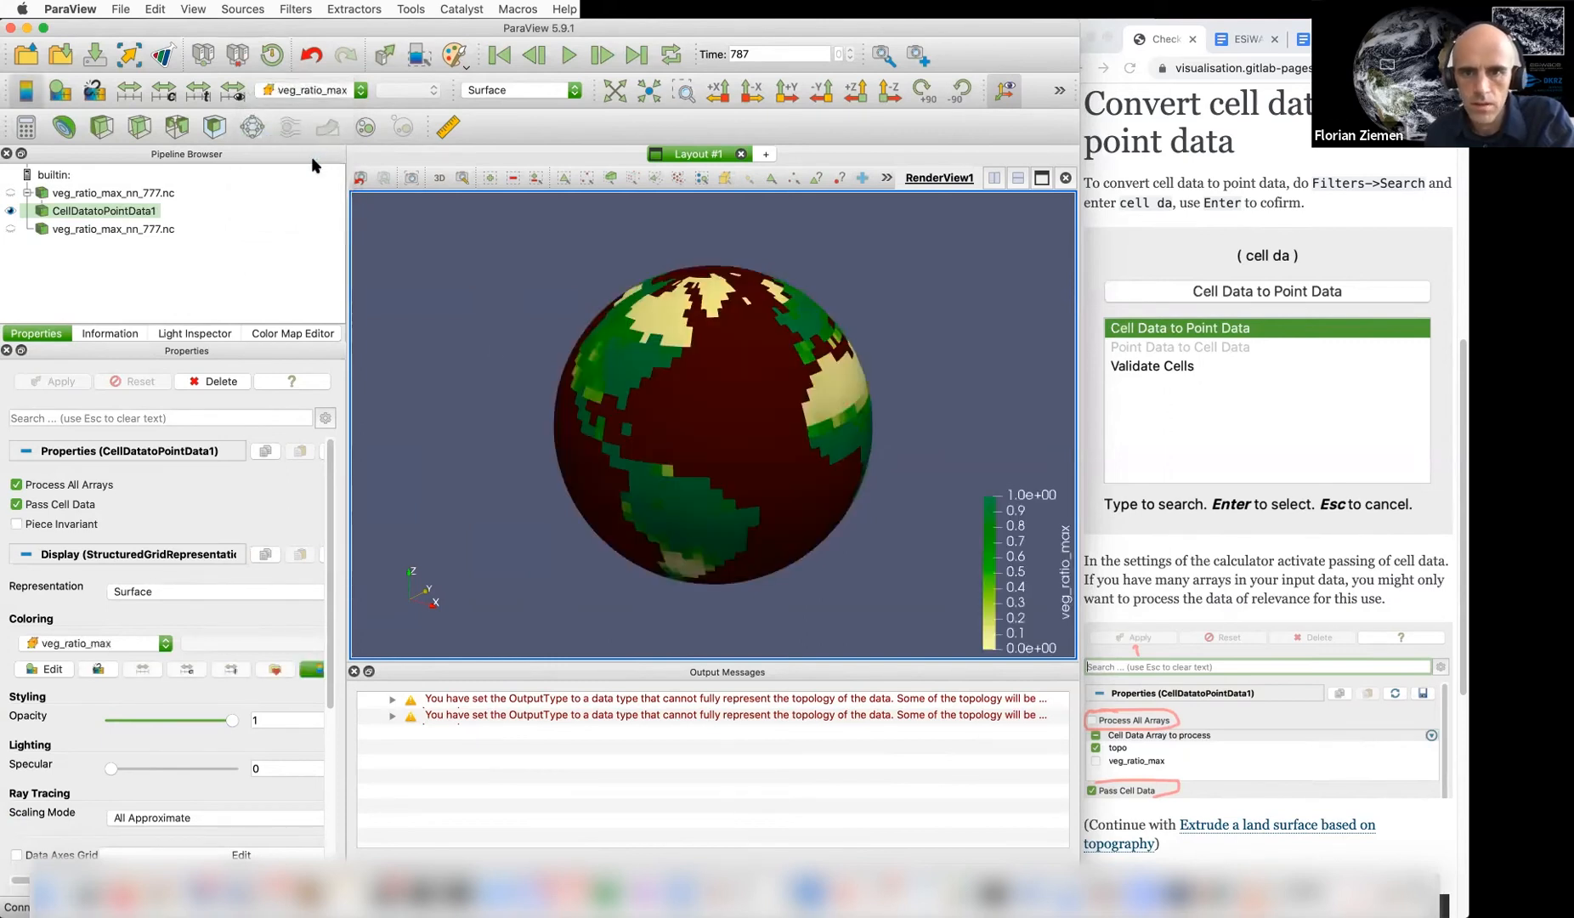
Following the tutorial on topography extrusion, add a Calculator with Coordinate Results enabled and name its result array coords
{"action": "scroll", "coordinate": [1284, 510], "scroll_direction": "down", "scroll_amount": 5}
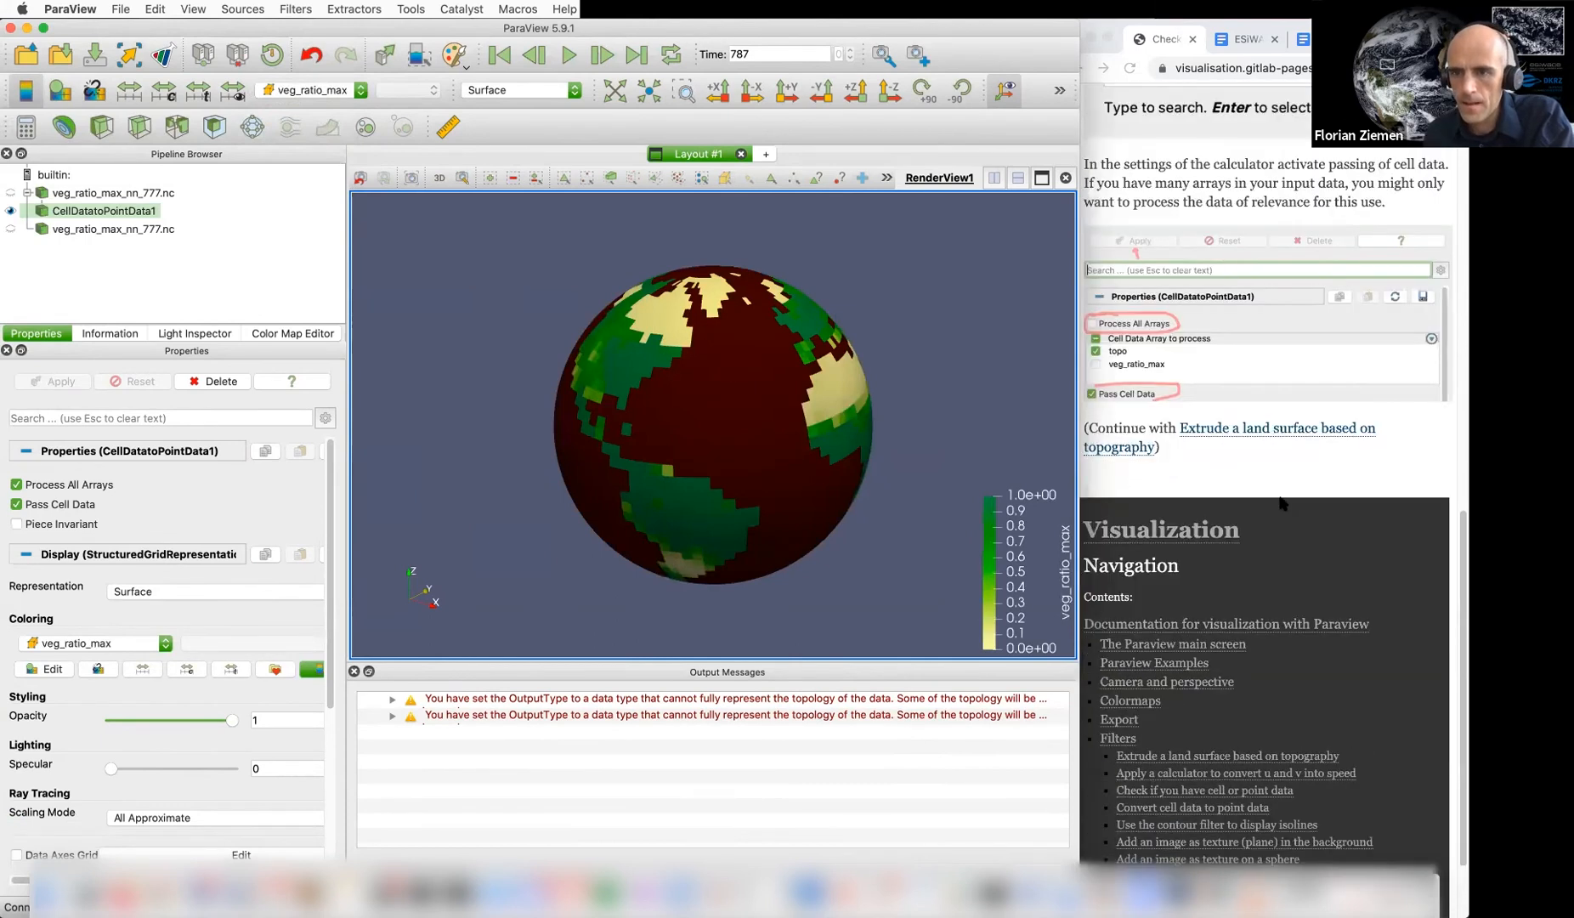
{"action": "left_click", "coordinate": [1230, 430]}
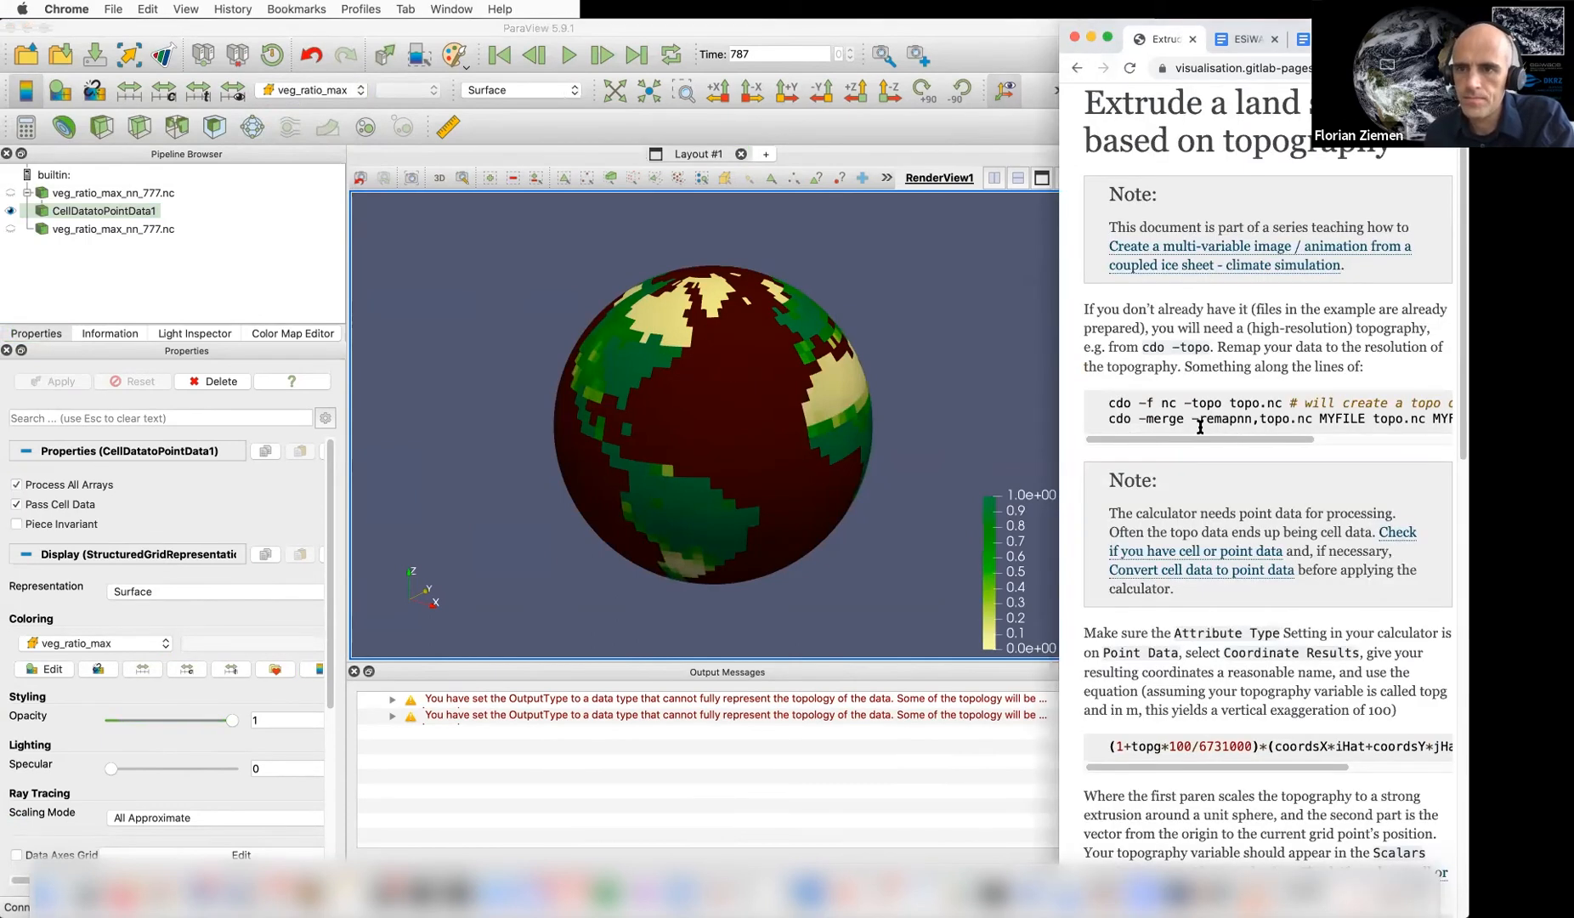
{"action": "left_click", "coordinate": [26, 128]}
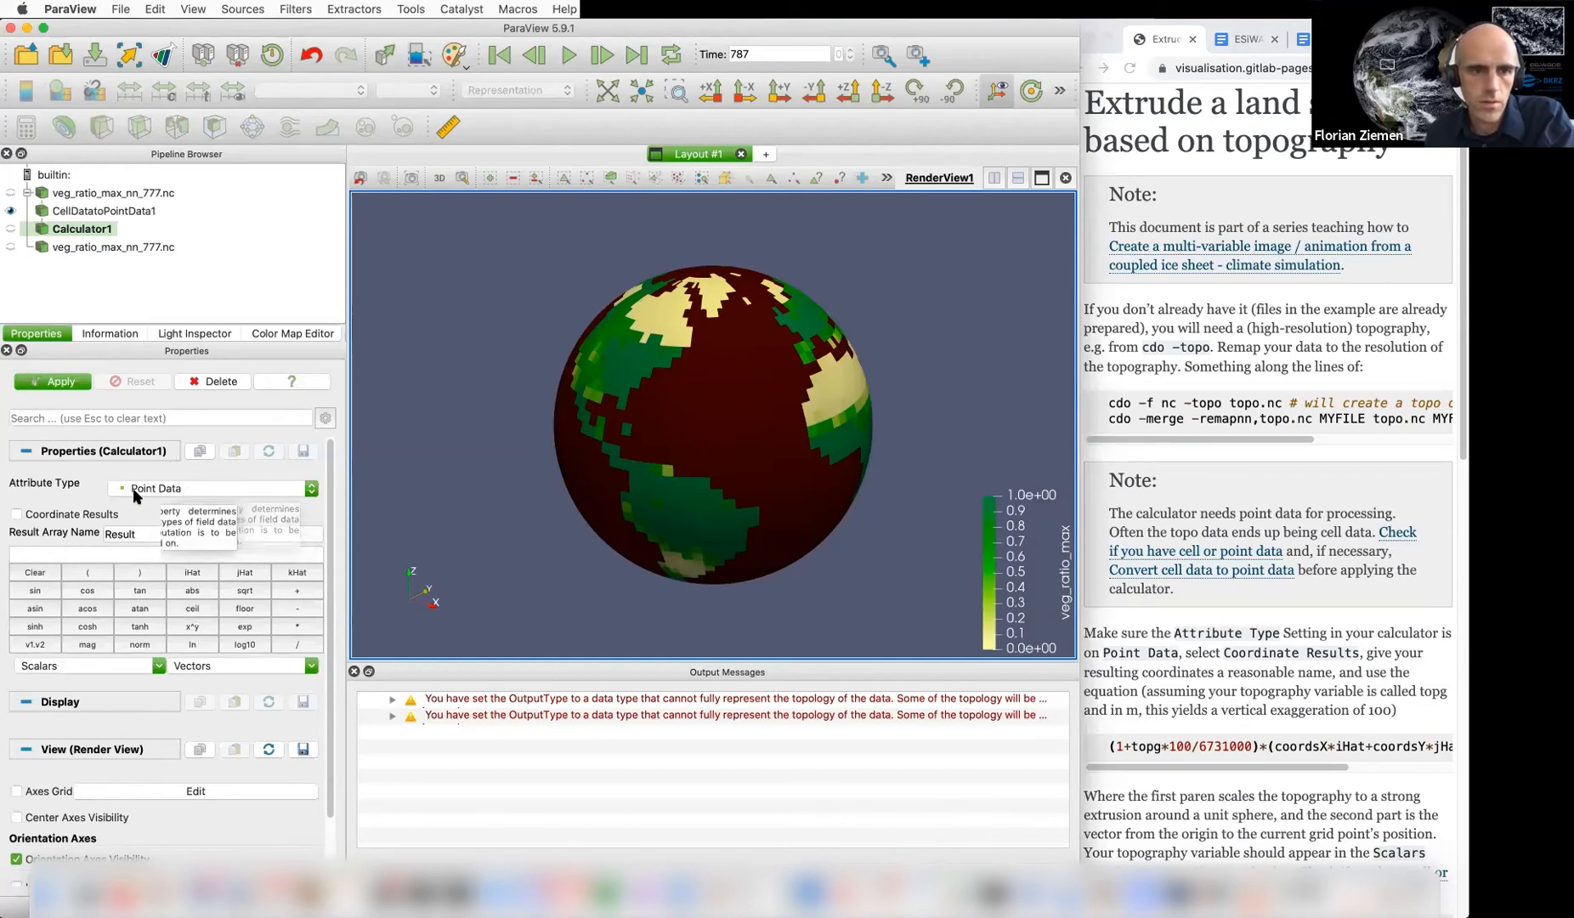
{"action": "left_click", "coordinate": [16, 514]}
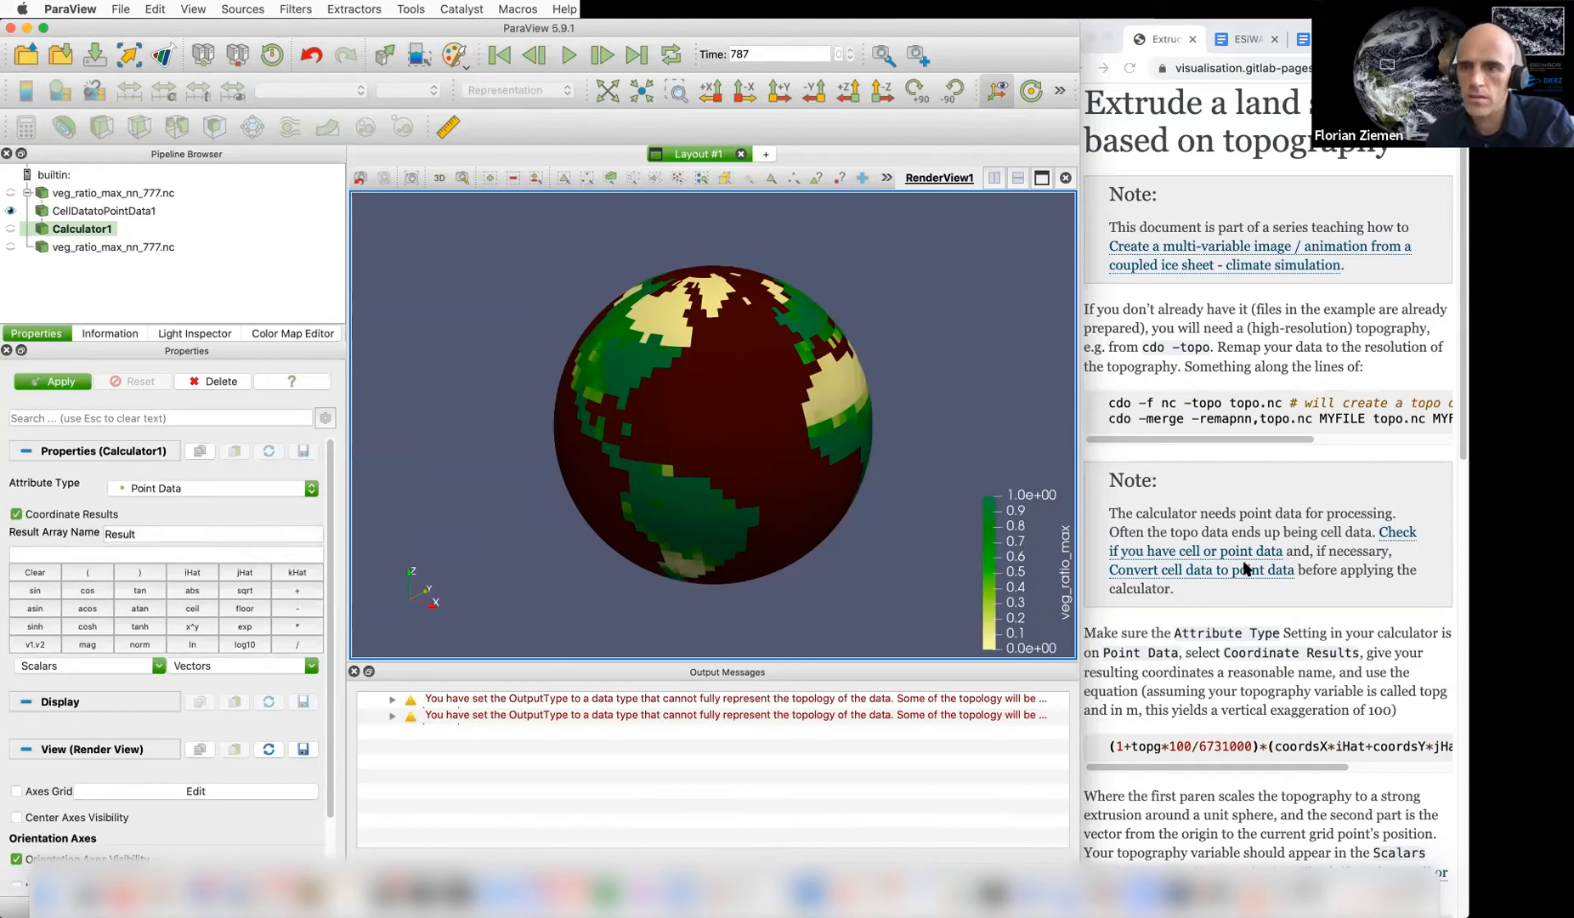
{"action": "scroll", "coordinate": [1252, 487], "scroll_direction": "down", "scroll_amount": 7}
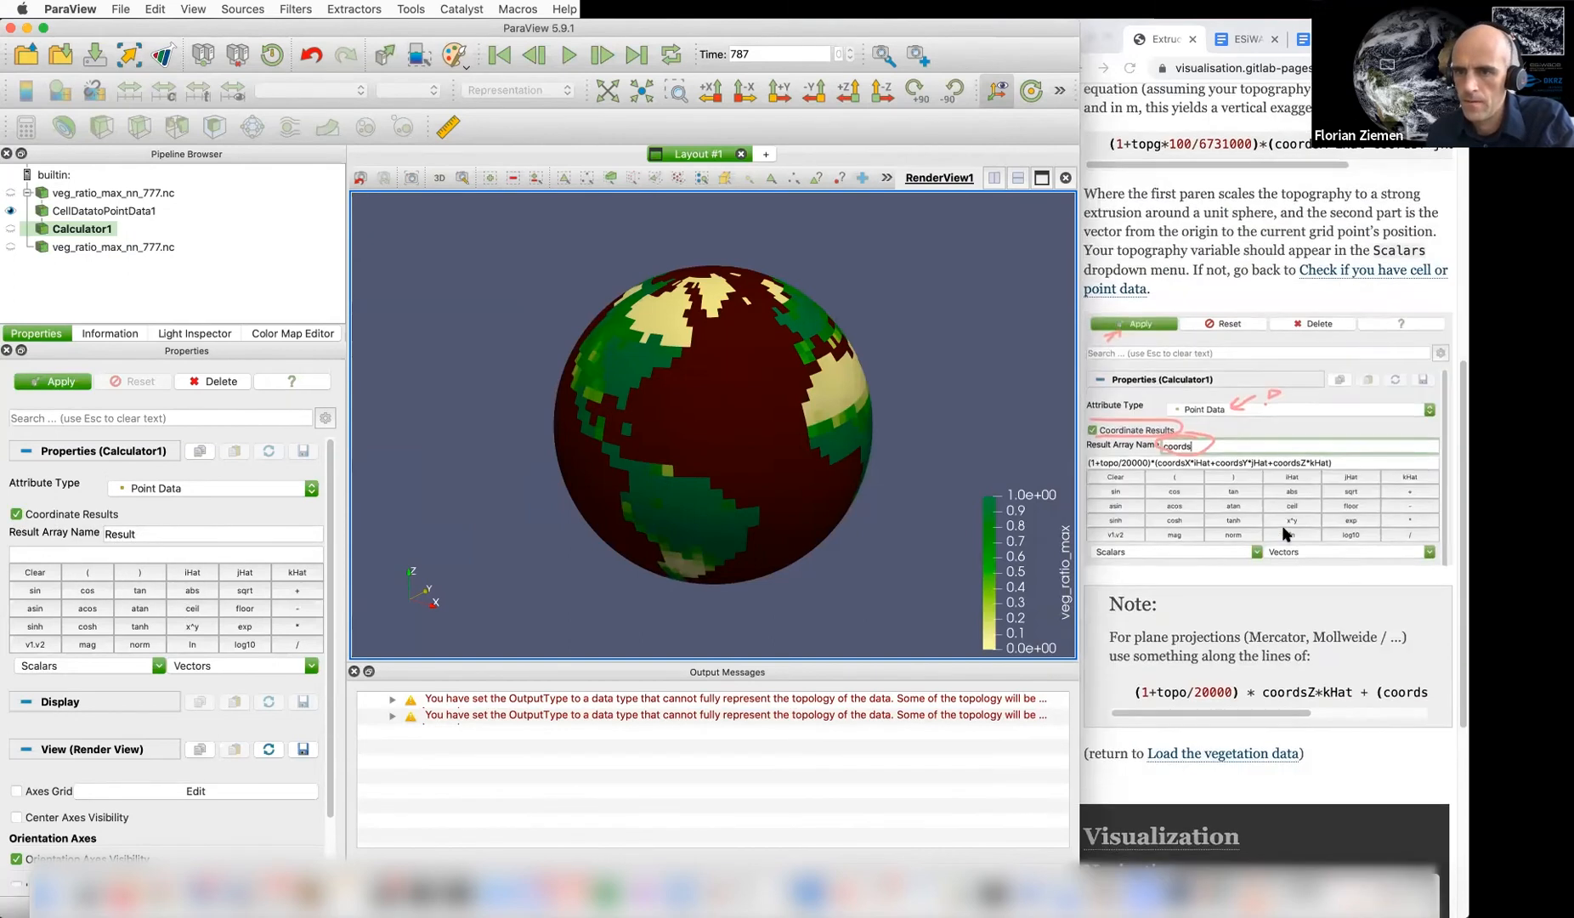
{"action": "scroll", "coordinate": [1274, 374], "scroll_direction": "down", "scroll_amount": 1}
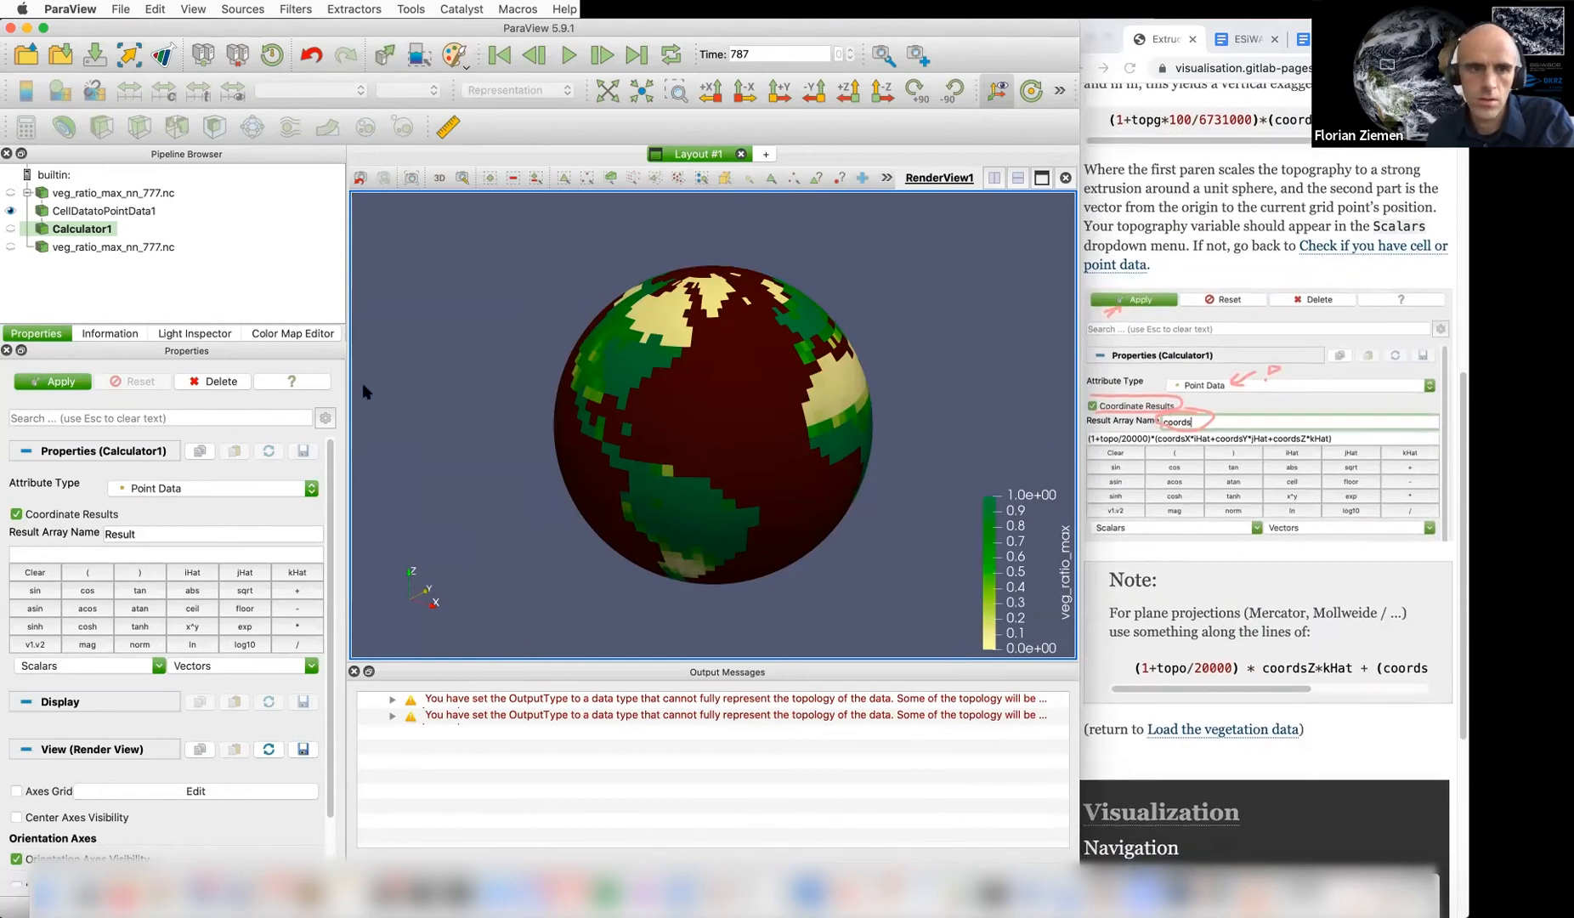
{"action": "double_click", "coordinate": [139, 533]}
{"action": "type", "text": "coords"}
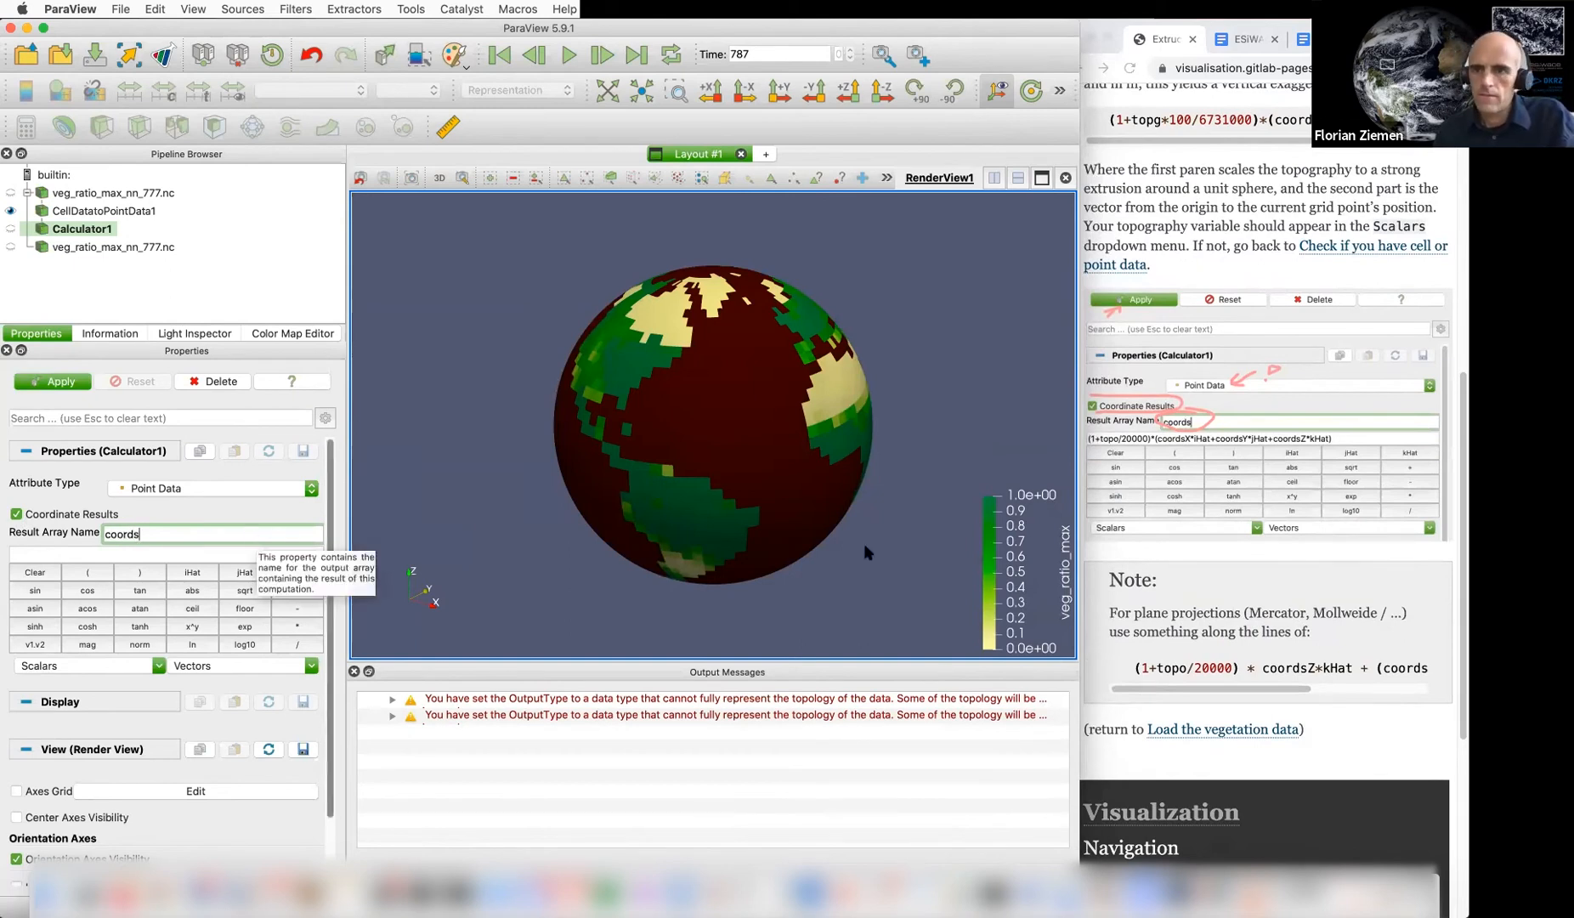
Copy the tutorial's extrusion equation (1+topg*100/6731000)*(coordsX*iHat+coordsY*jHat+coordsZ*kHat) into the Calculator and apply it
{"action": "left_click", "coordinate": [1195, 667]}
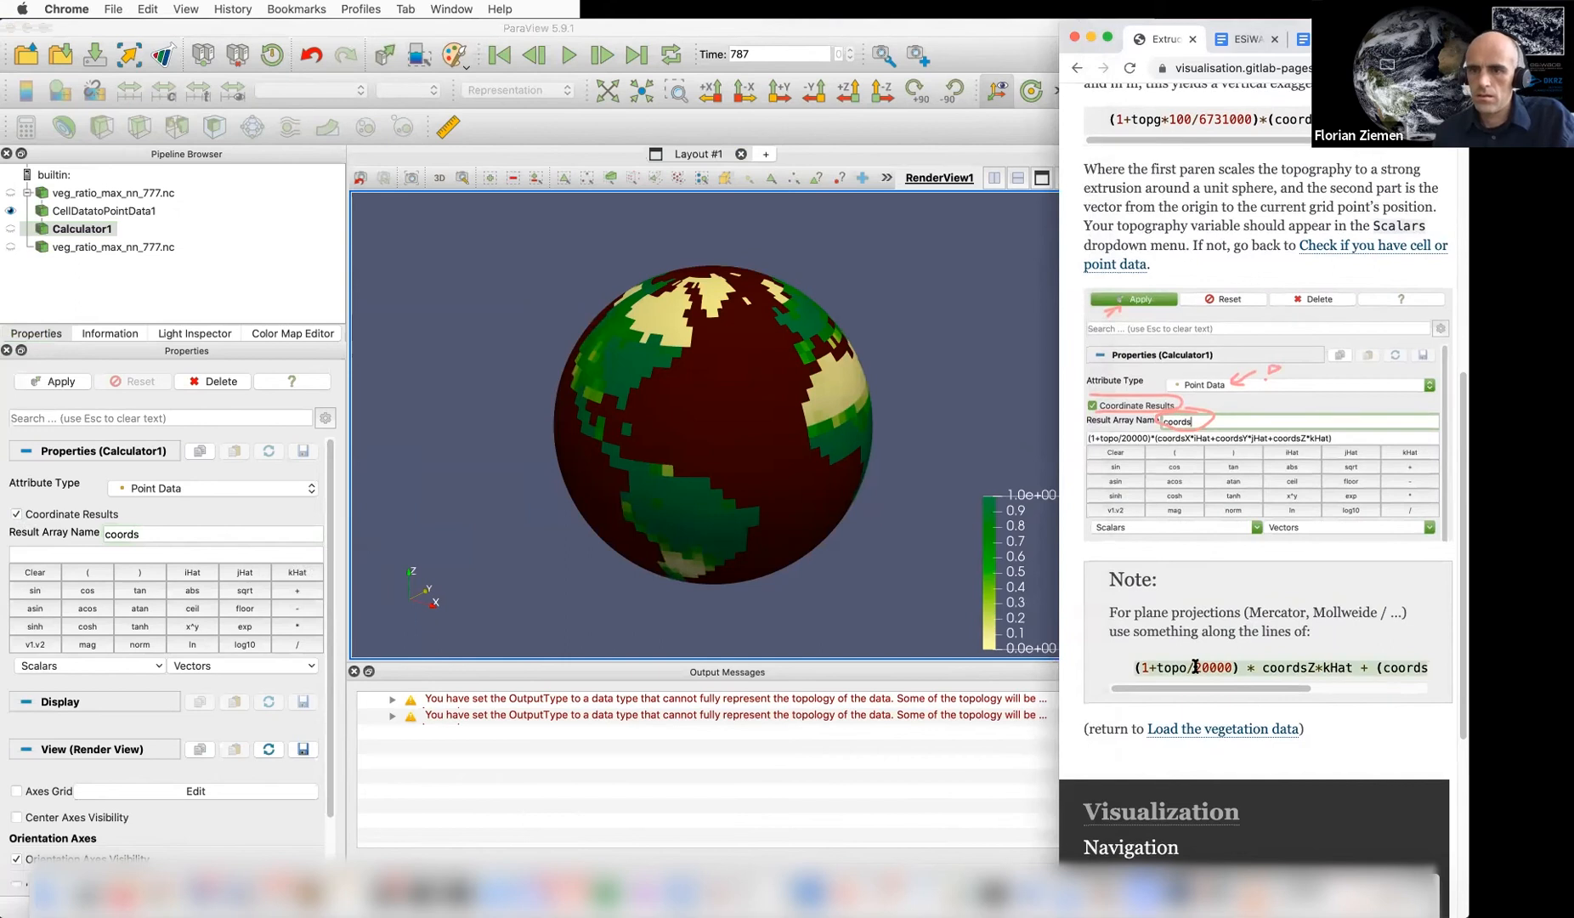
{"action": "scroll", "coordinate": [1190, 663], "scroll_direction": "up", "scroll_amount": 10}
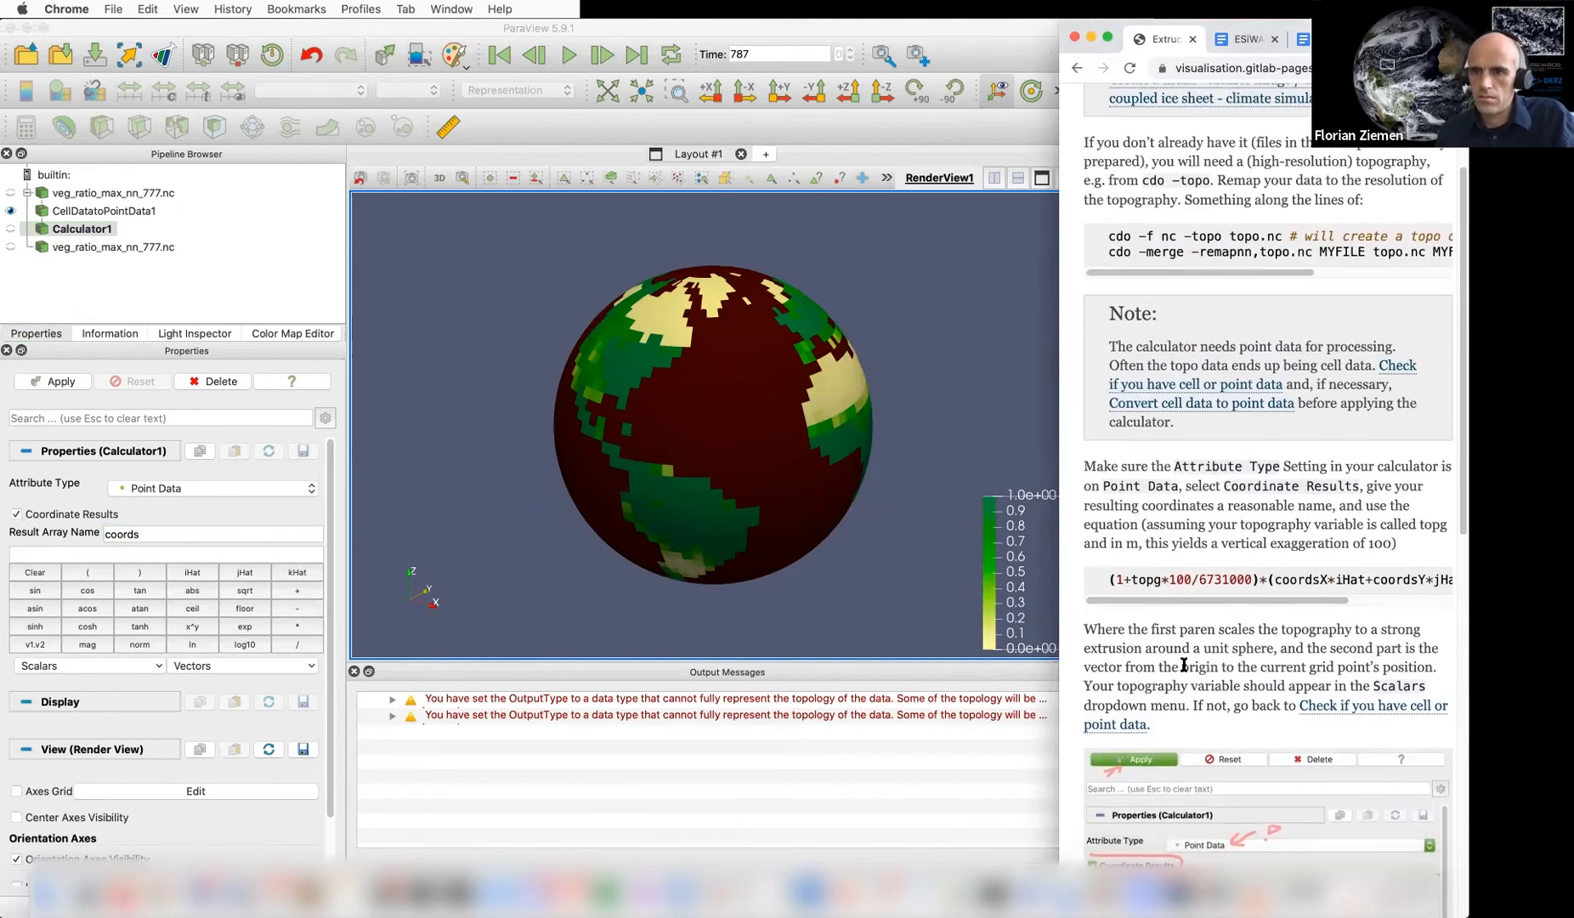
{"action": "triple_click", "coordinate": [1149, 572]}
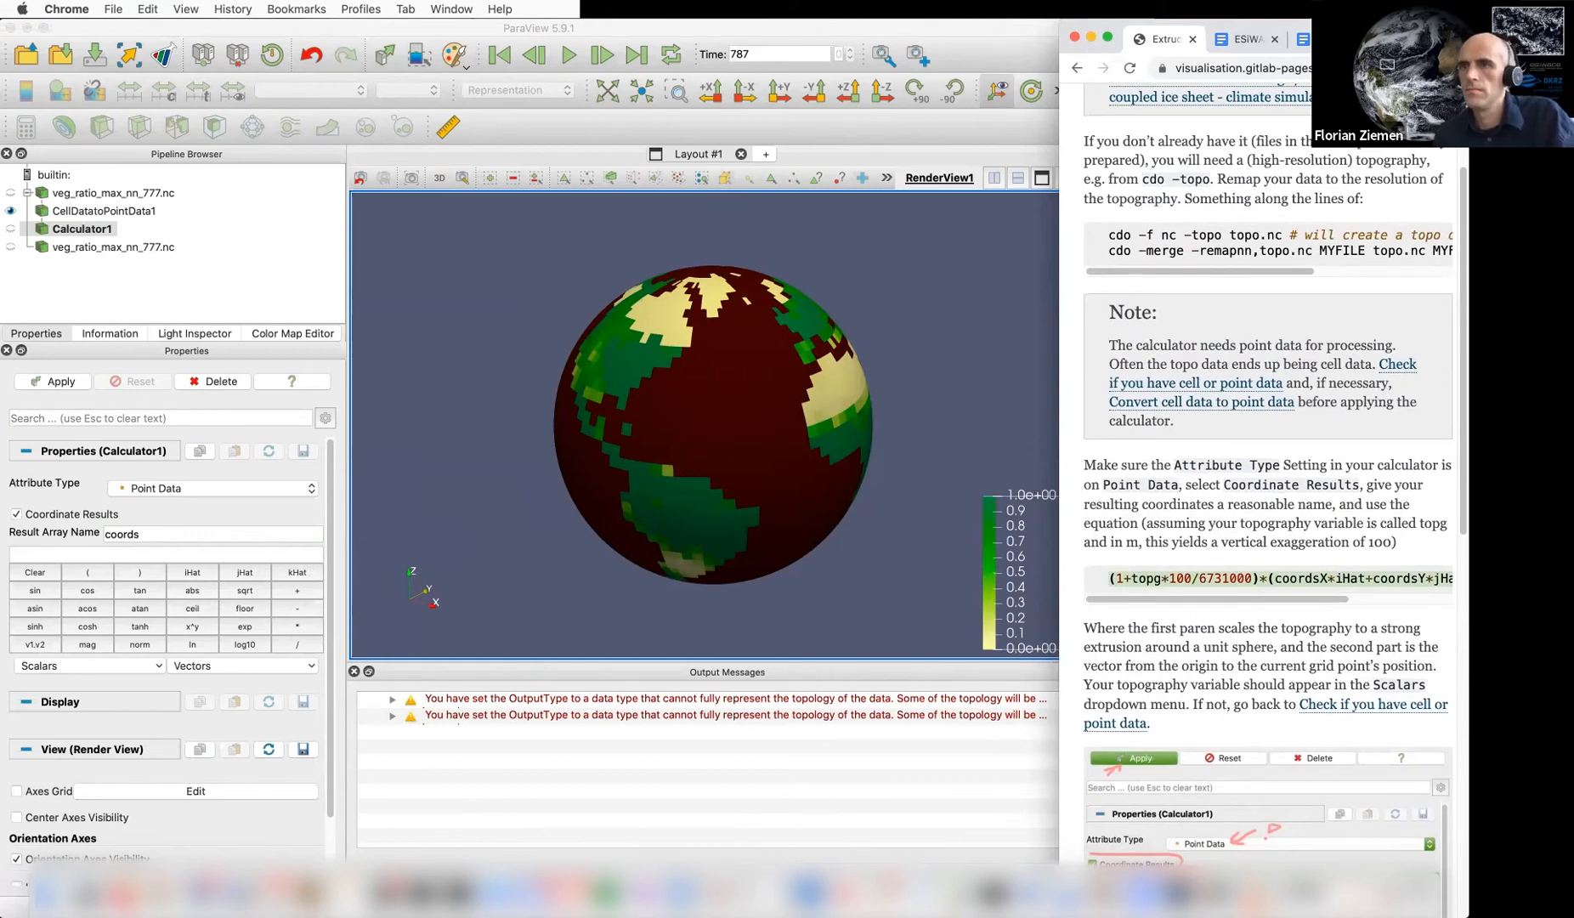
{"action": "left_click", "coordinate": [60, 557]}
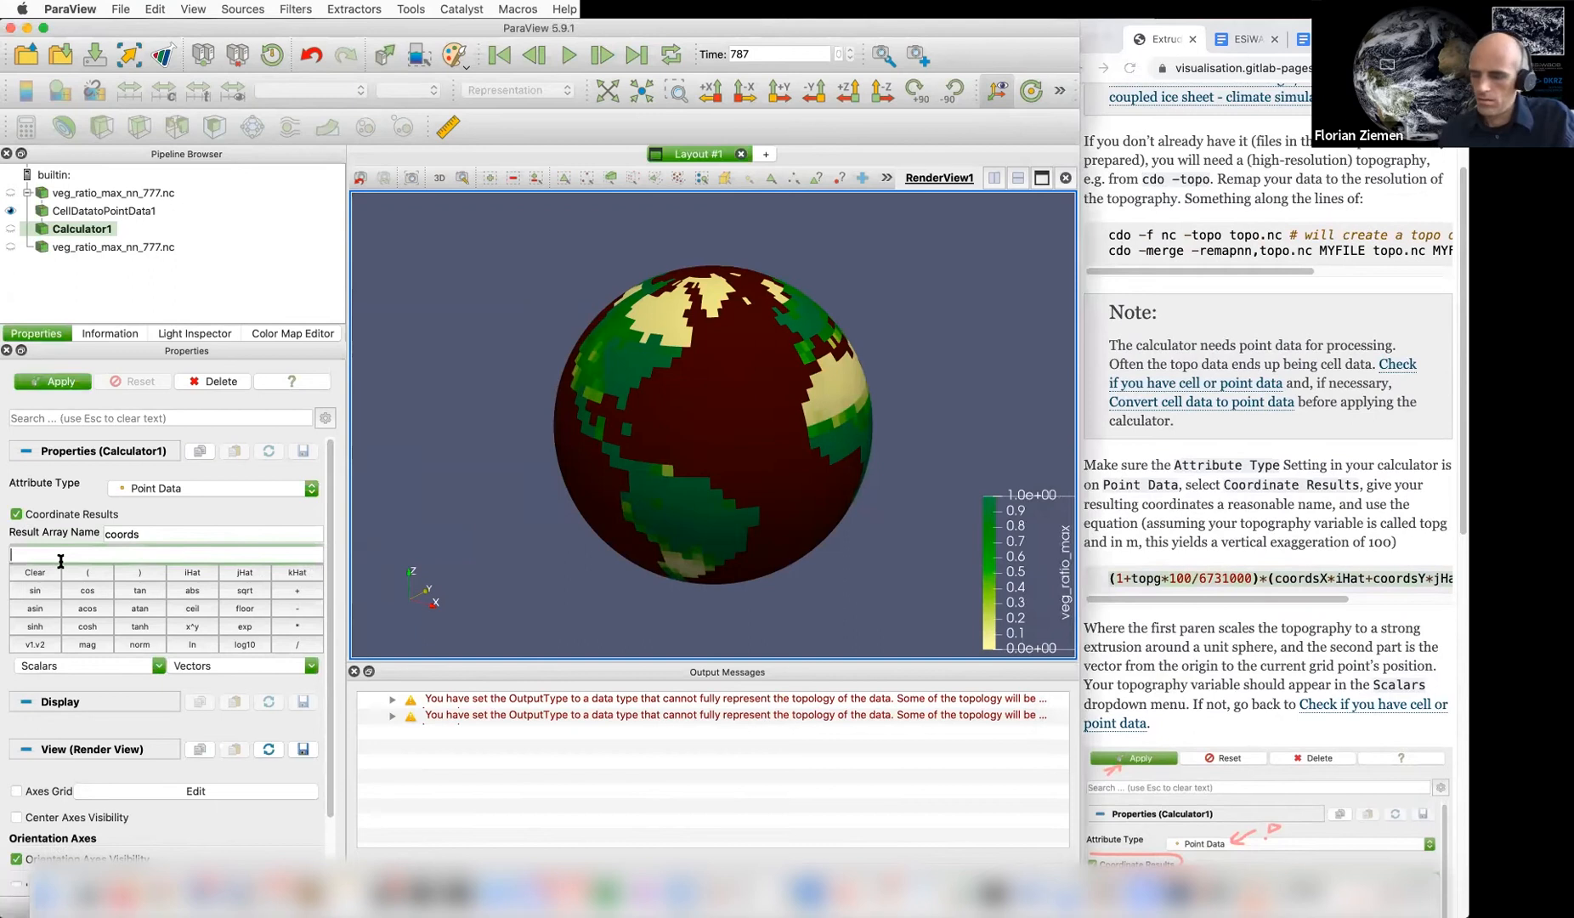
{"action": "type", "text": "(1+topg*100/6731000)*(coordsX*iHat+coordsY*jHat+coordsZ*kHat)"}
{"action": "left_click", "coordinate": [73, 558]}
{"action": "key", "text": "super+Left"}
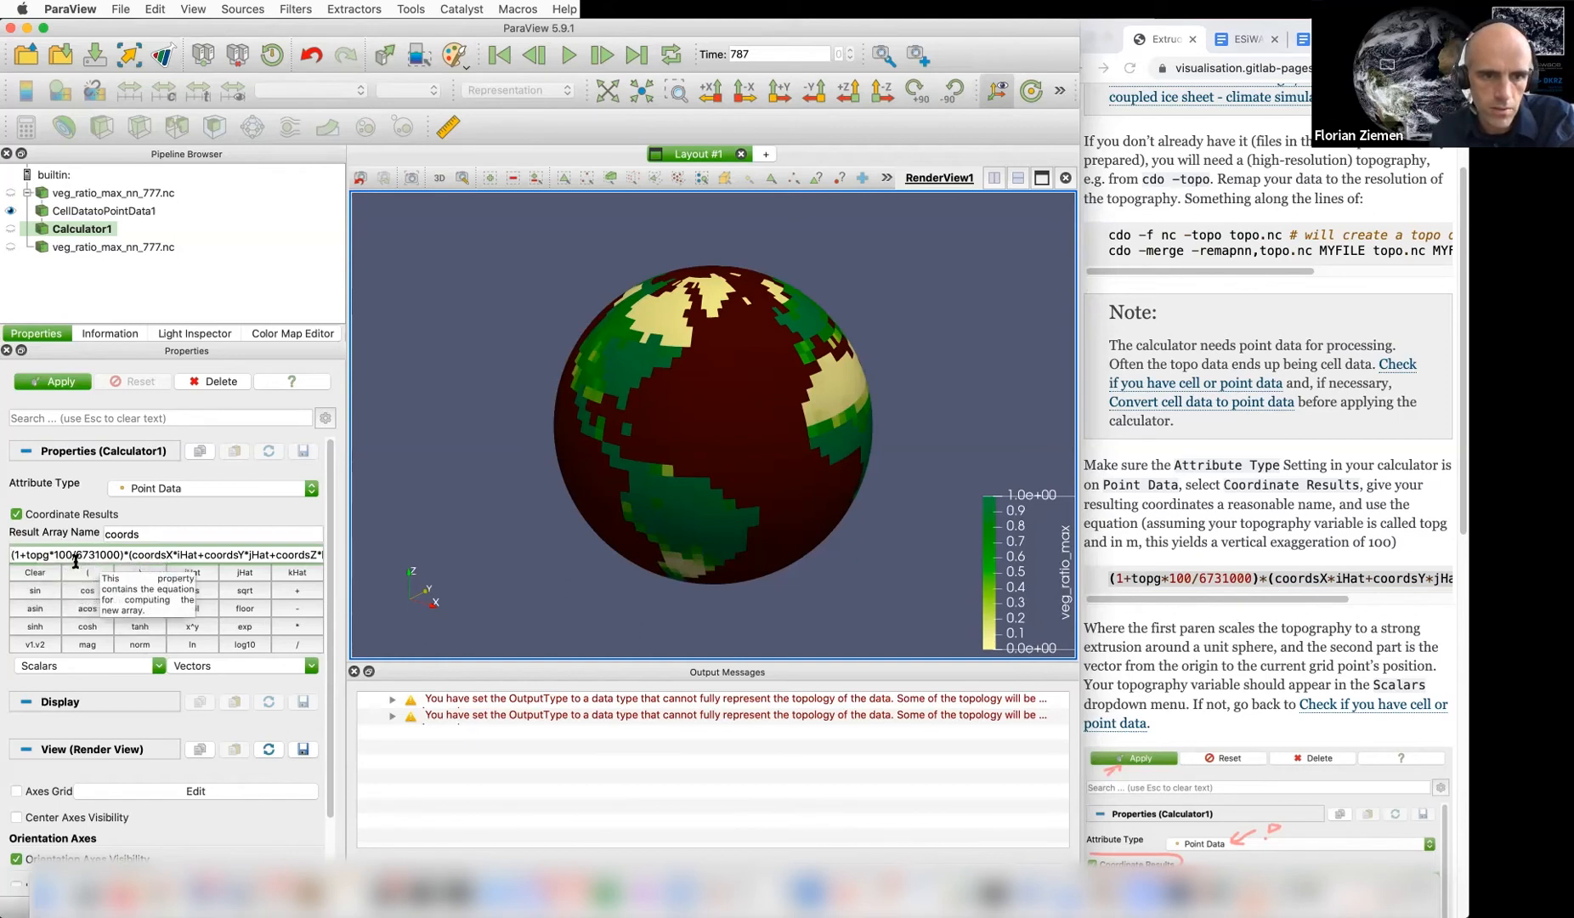
{"action": "left_click", "coordinate": [74, 387]}
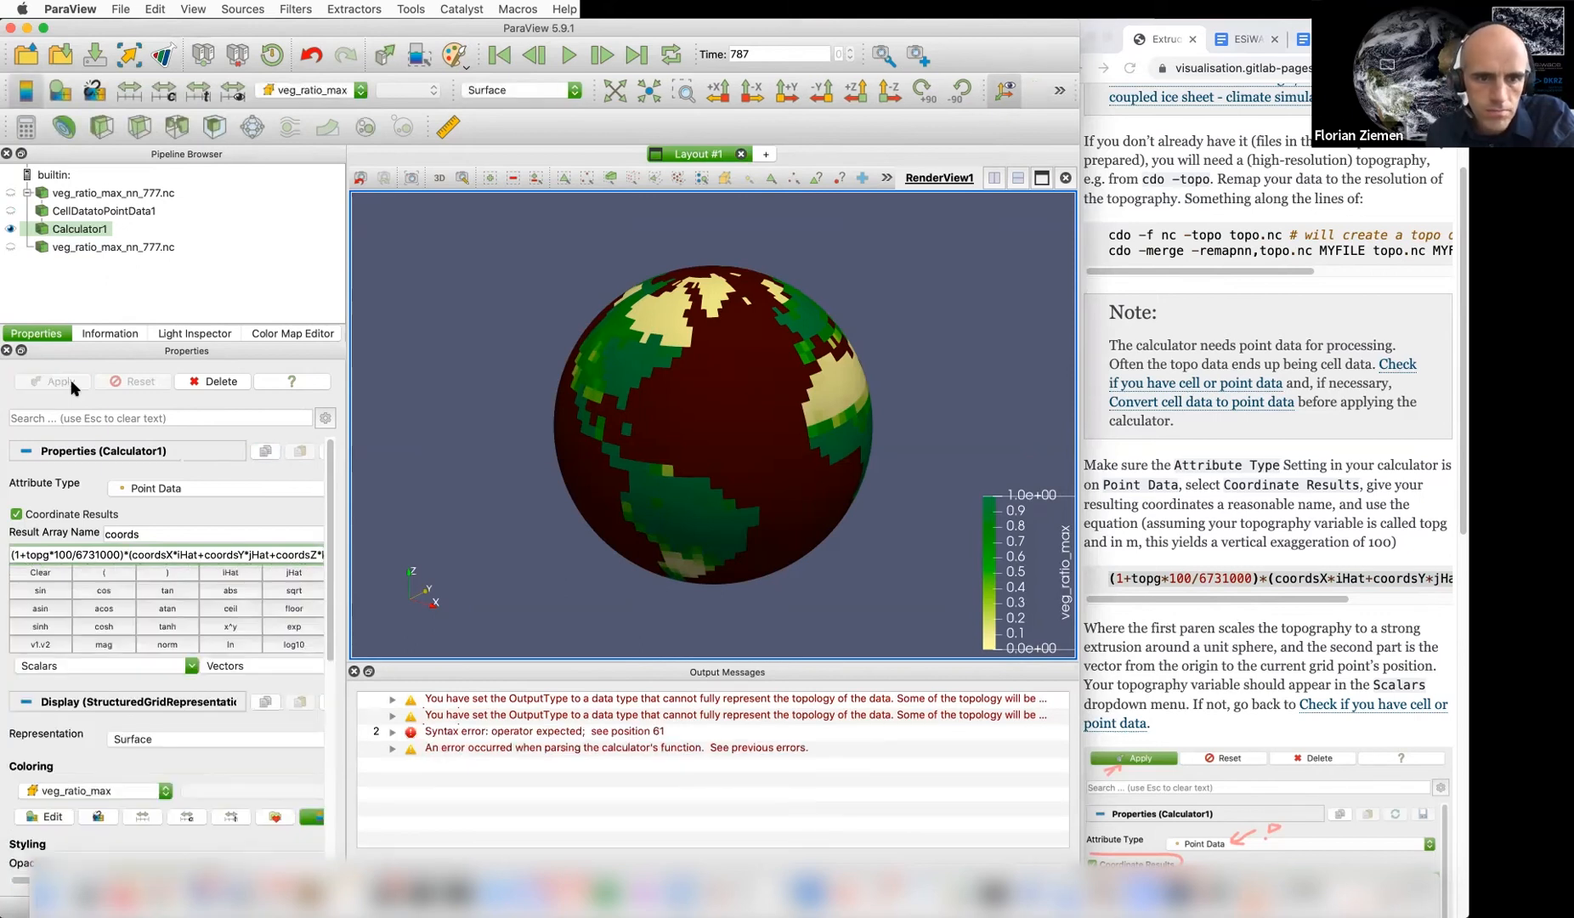
Expand the details of the calculator's parsing error and widen the properties area to show the full equation
{"action": "left_click", "coordinate": [391, 748]}
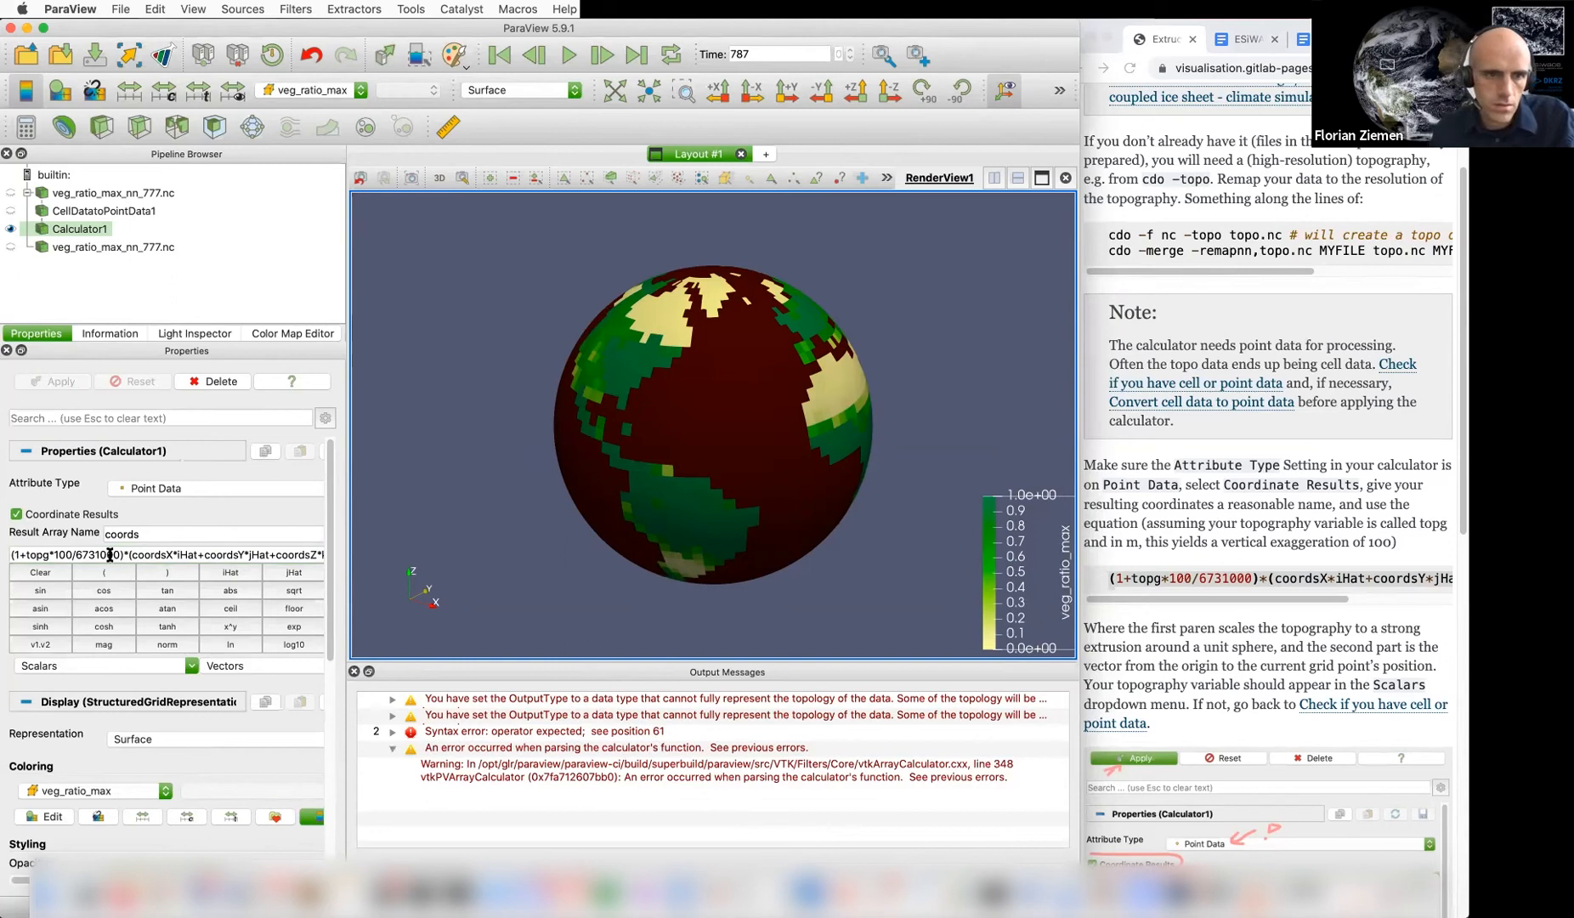
{"action": "left_click", "coordinate": [143, 554]}
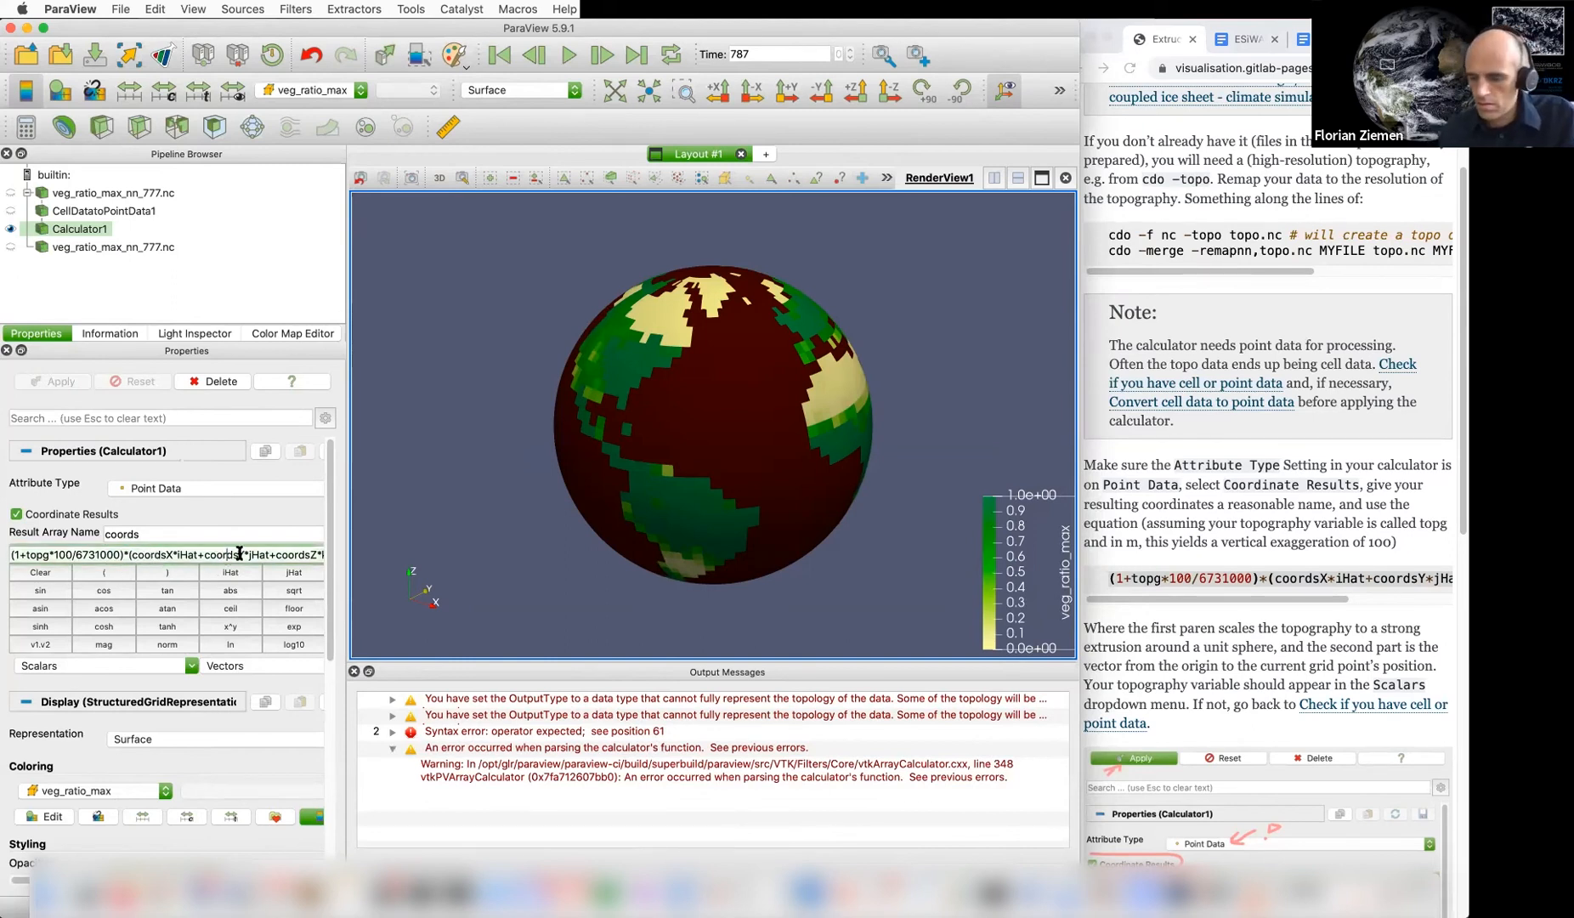
{"action": "type", "text": "Y"}
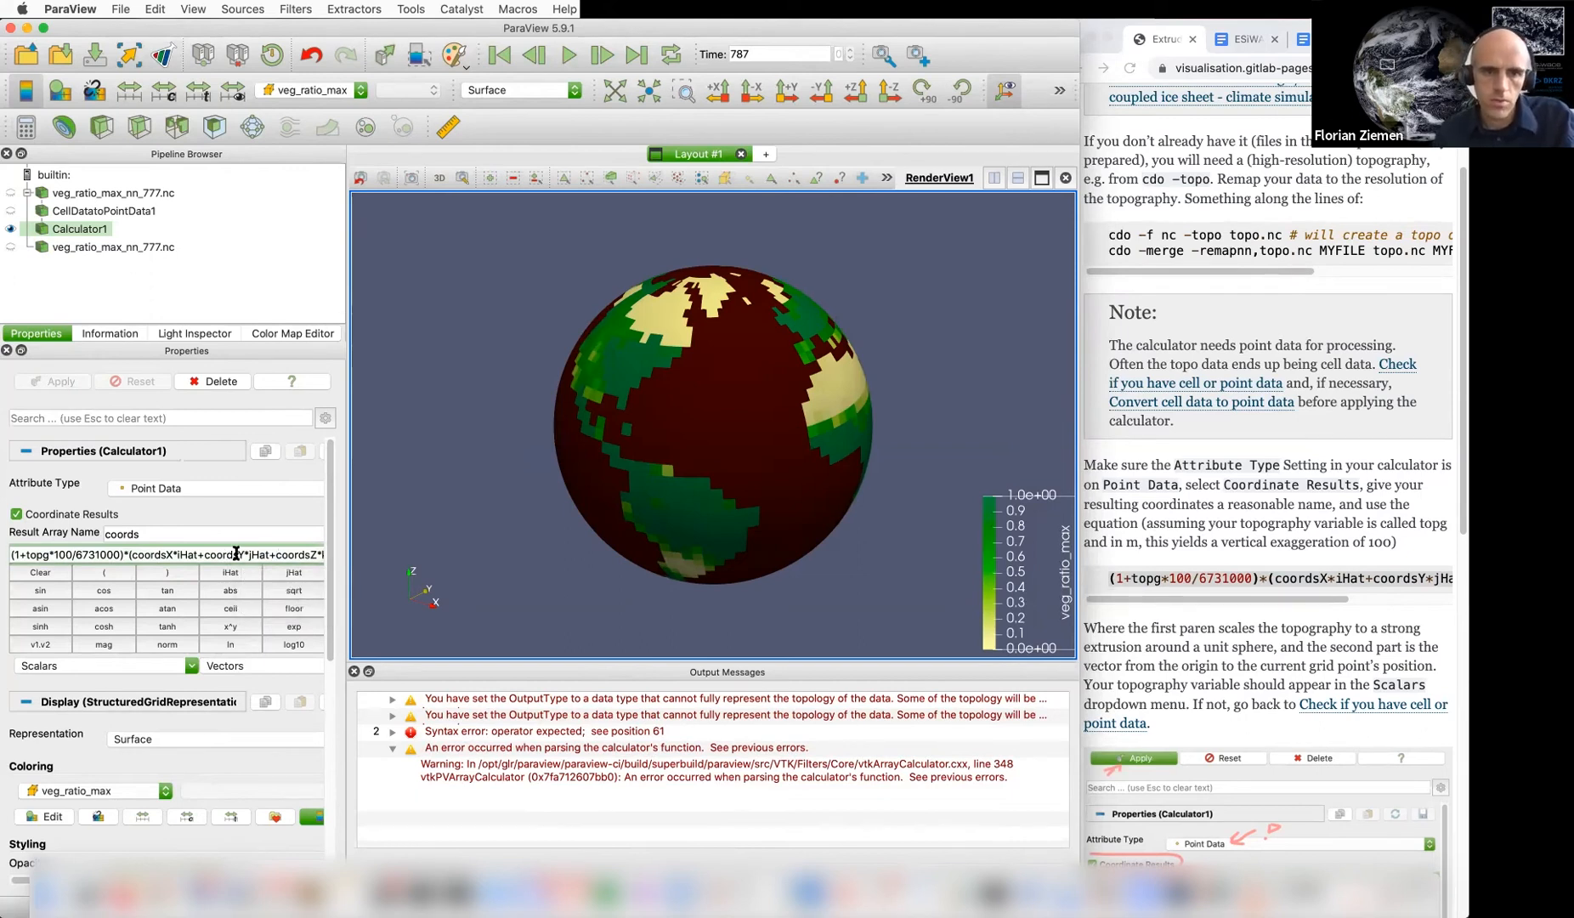
{"action": "left_click_drag", "start_coordinate": [348, 501], "coordinate": [599, 500]}
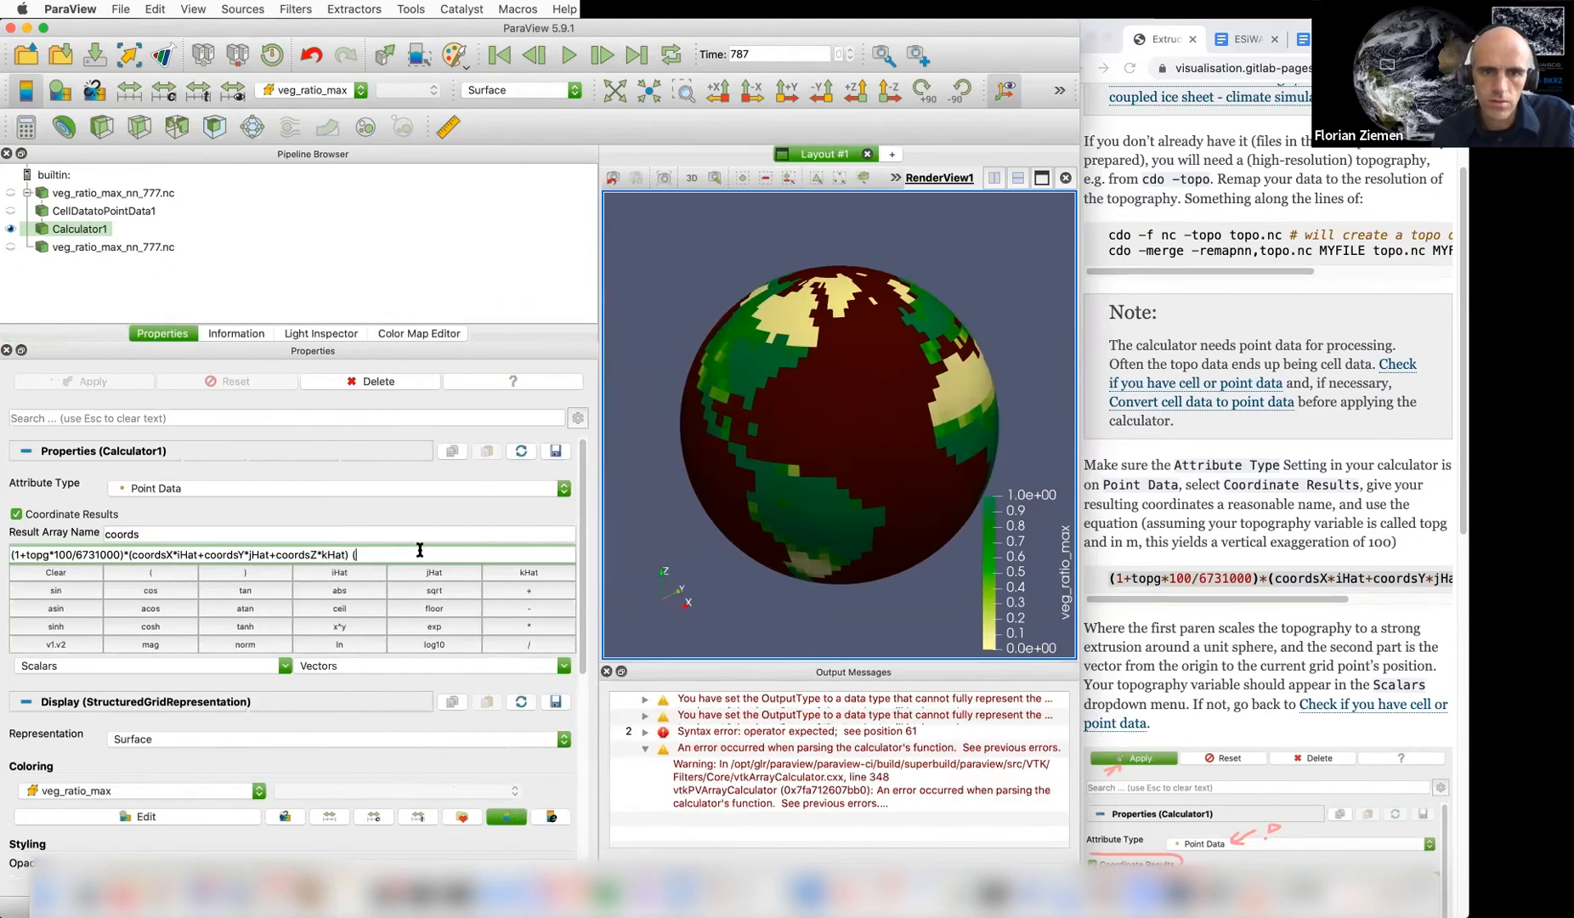
Remove the stray characters after the final kHat) in the Calculator1 equation and apply the corrected expression
{"action": "left_click", "coordinate": [420, 554]}
{"action": "key", "text": "BackSpace"}
{"action": "key", "text": "BackSpace"}
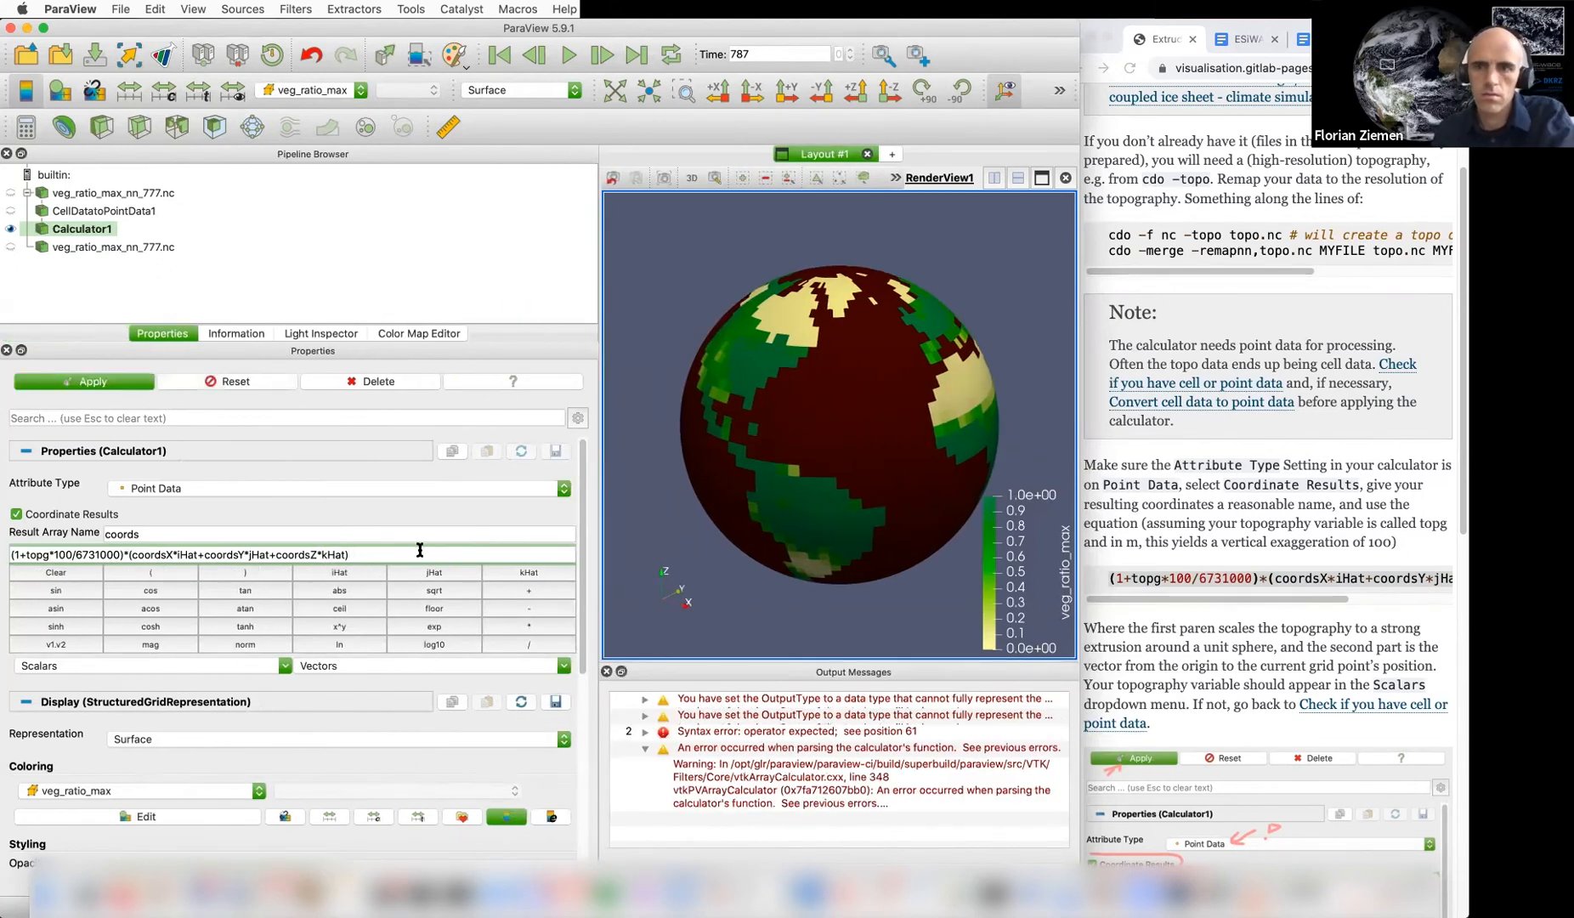
{"action": "left_click", "coordinate": [1289, 601]}
{"action": "left_click_drag", "start_coordinate": [1289, 601], "coordinate": [1186, 614]}
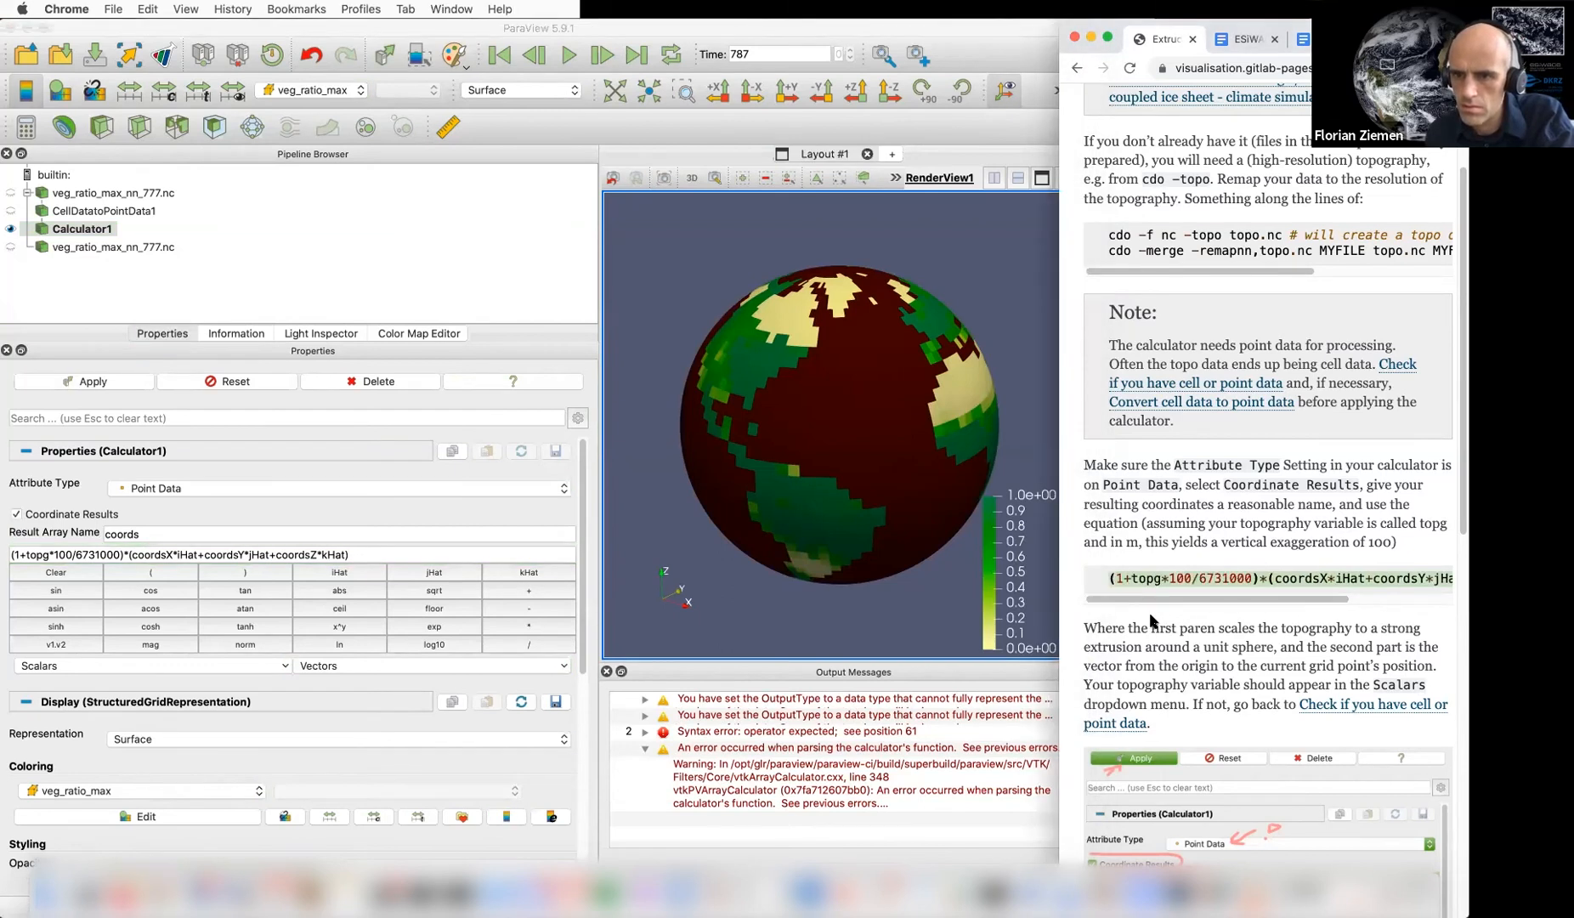
{"action": "left_click", "coordinate": [363, 553]}
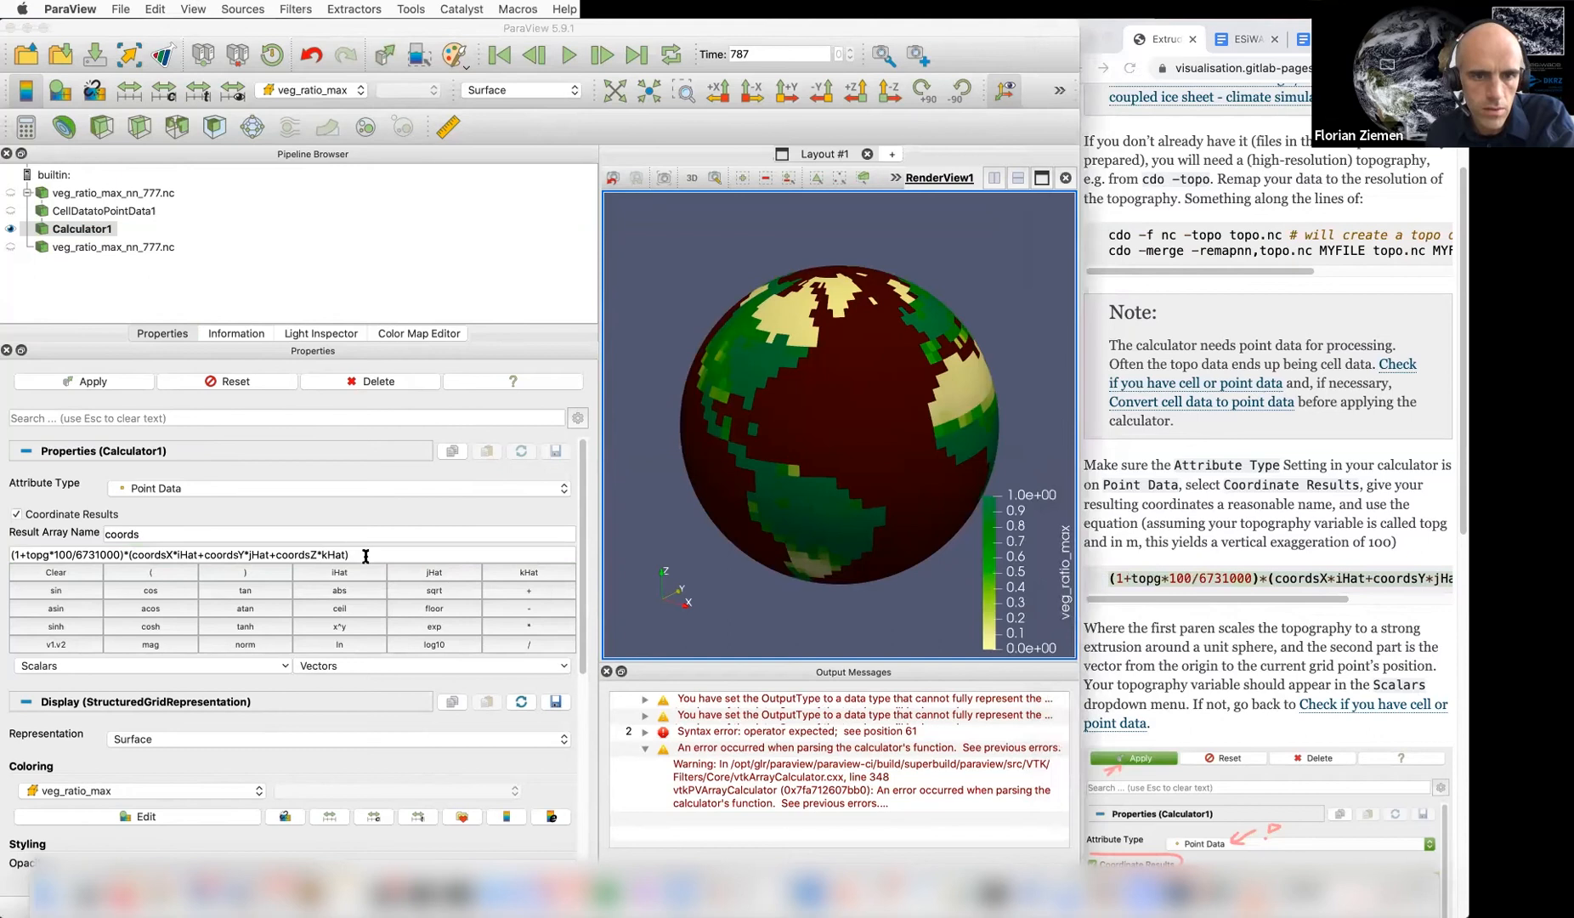
{"action": "left_click", "coordinate": [122, 382]}
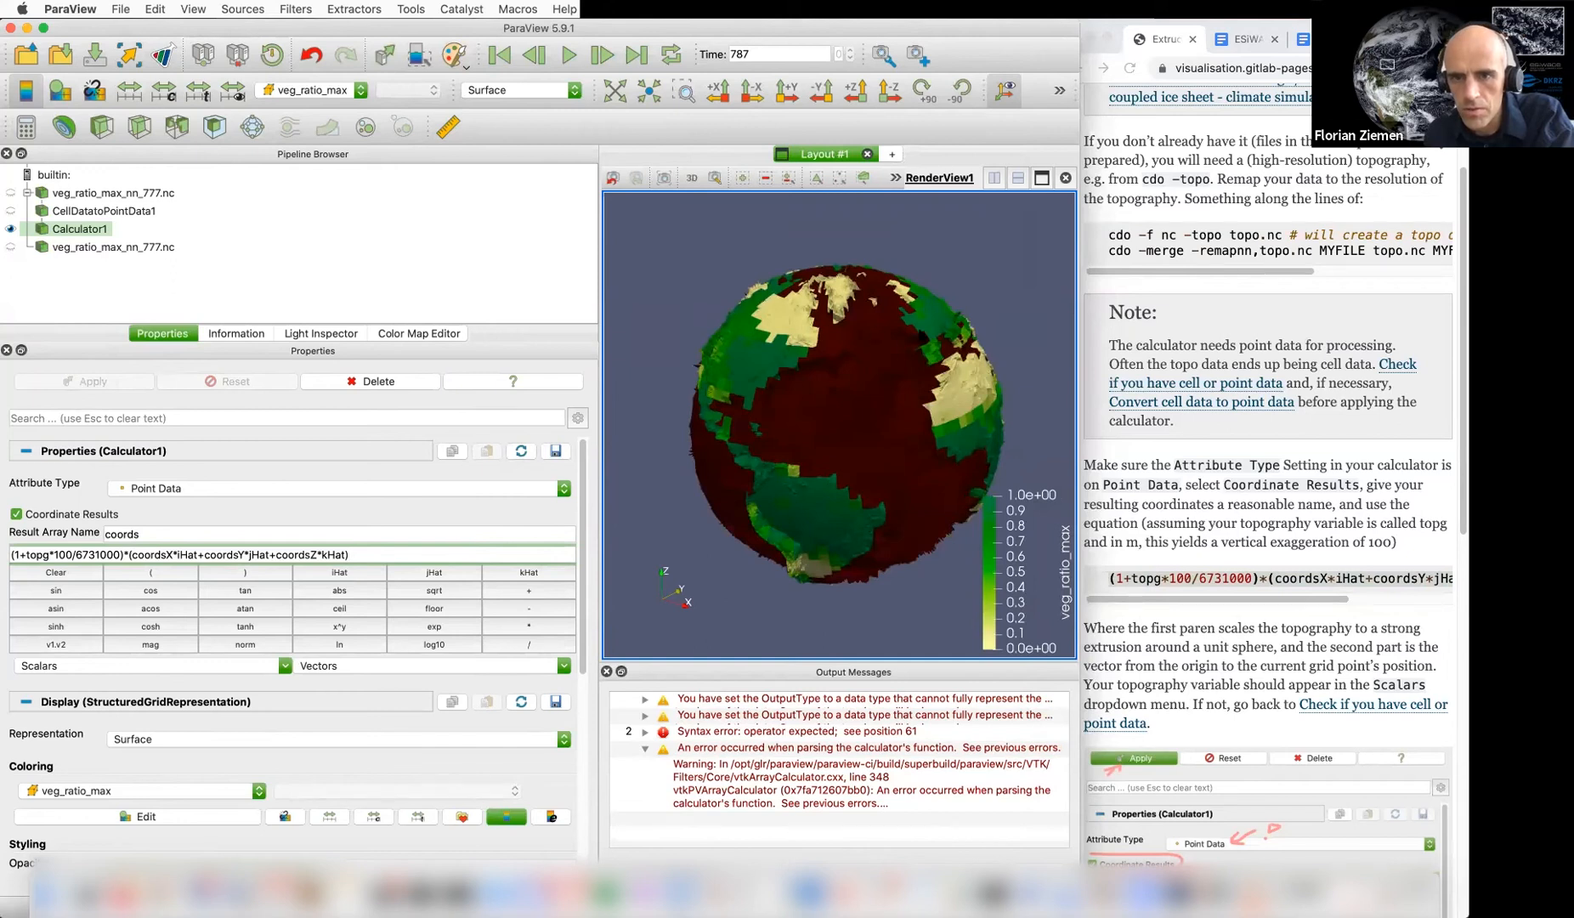
{"action": "key", "text": "ctrl+Right"}
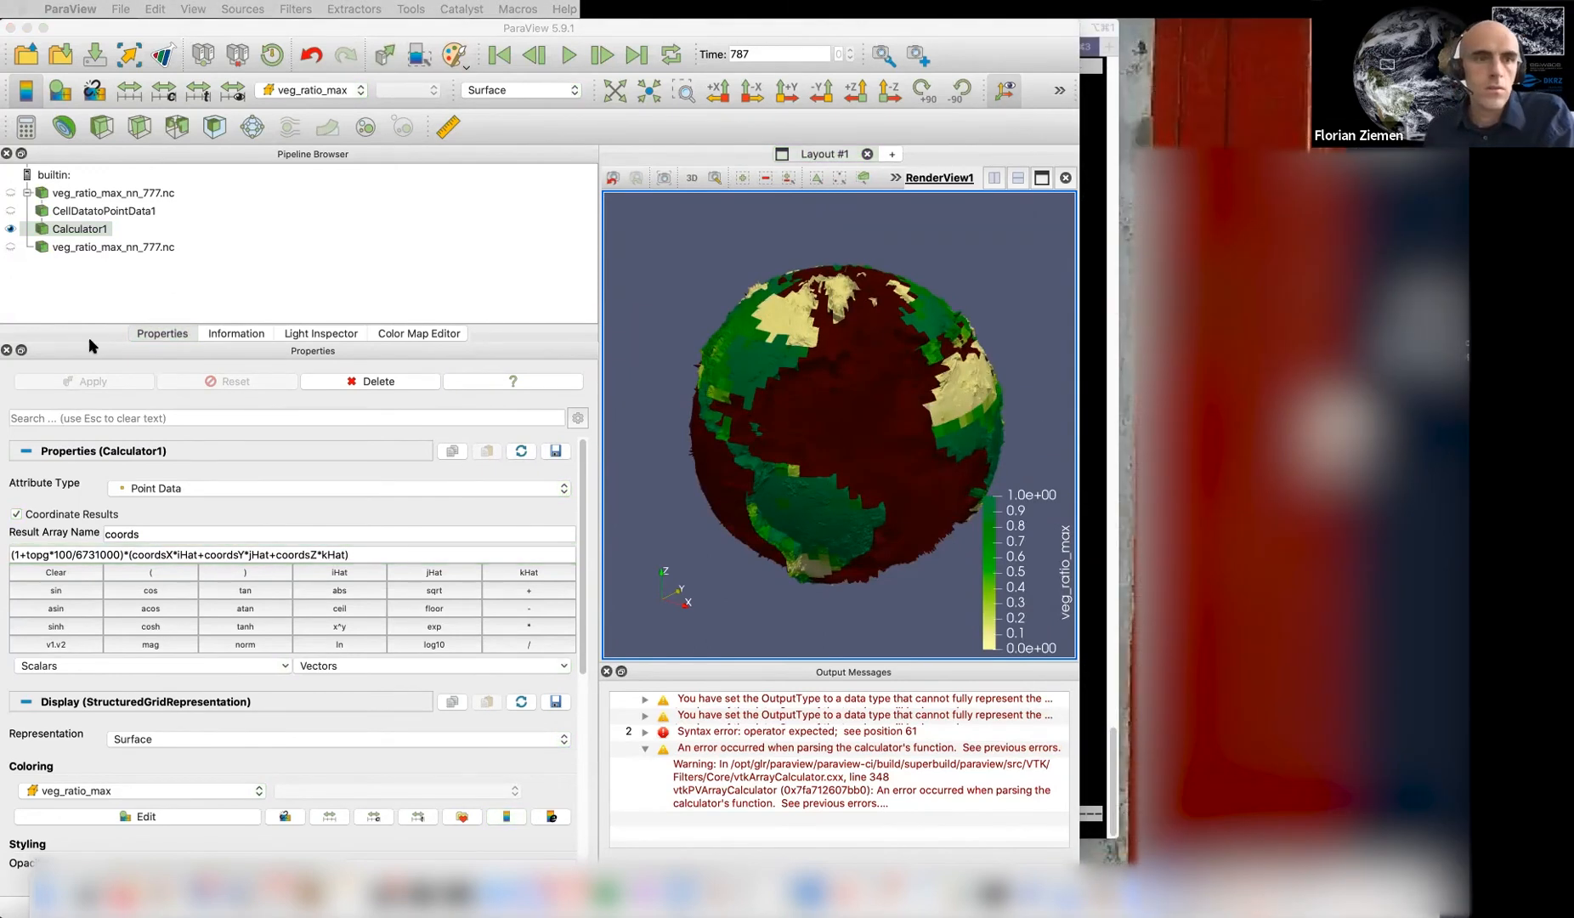
{"action": "double_click", "coordinate": [100, 194]}
{"action": "left_click", "coordinate": [263, 215]}
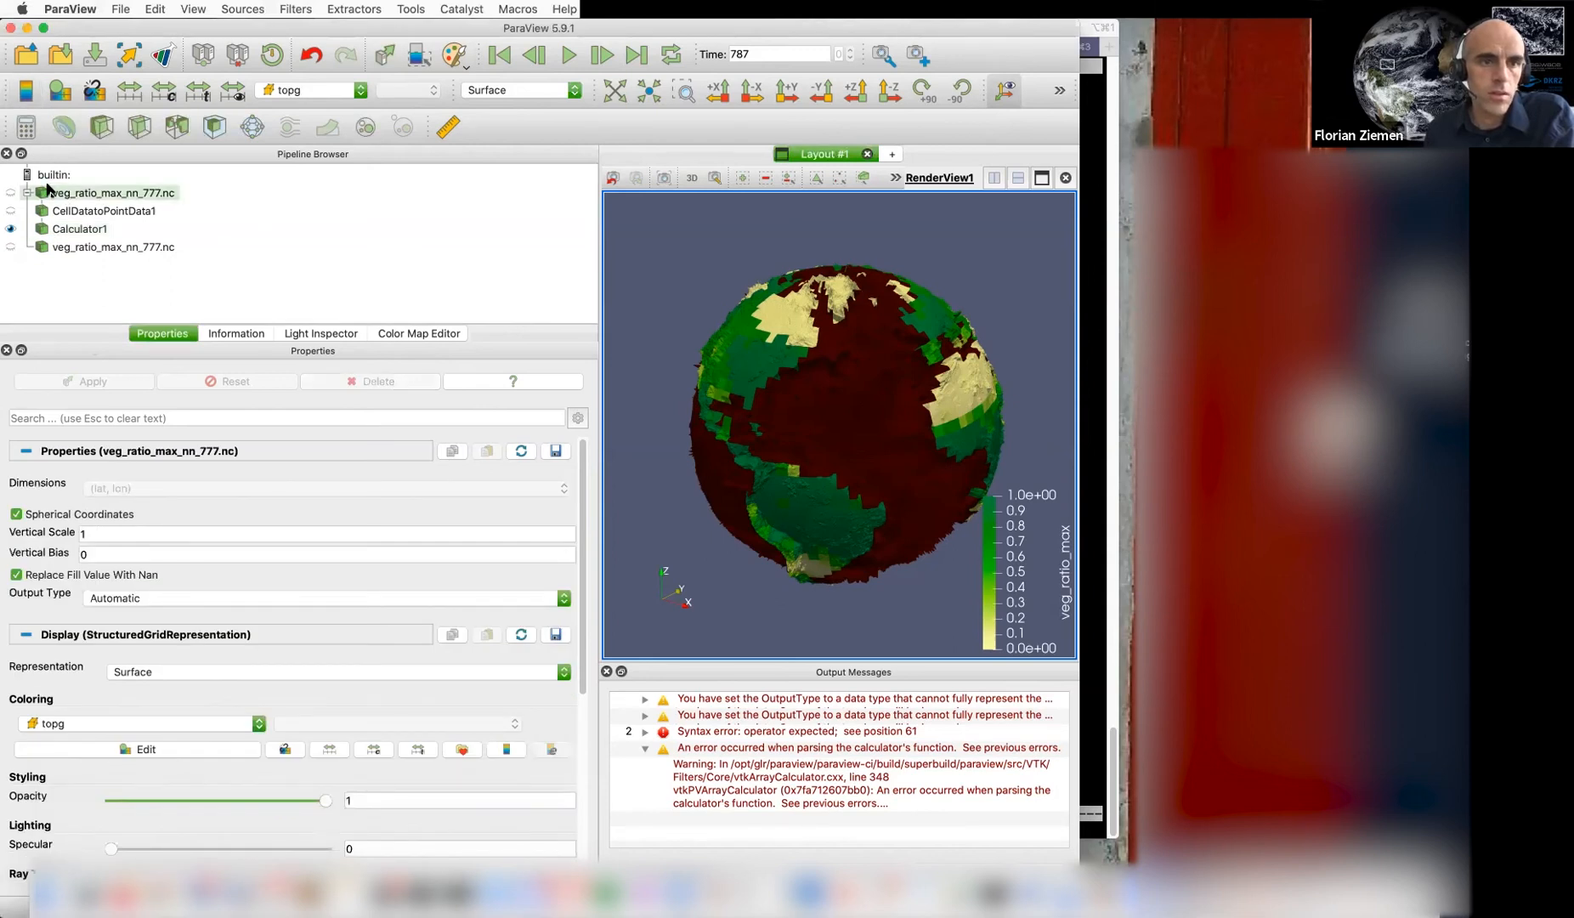
{"action": "left_click", "coordinate": [27, 127]}
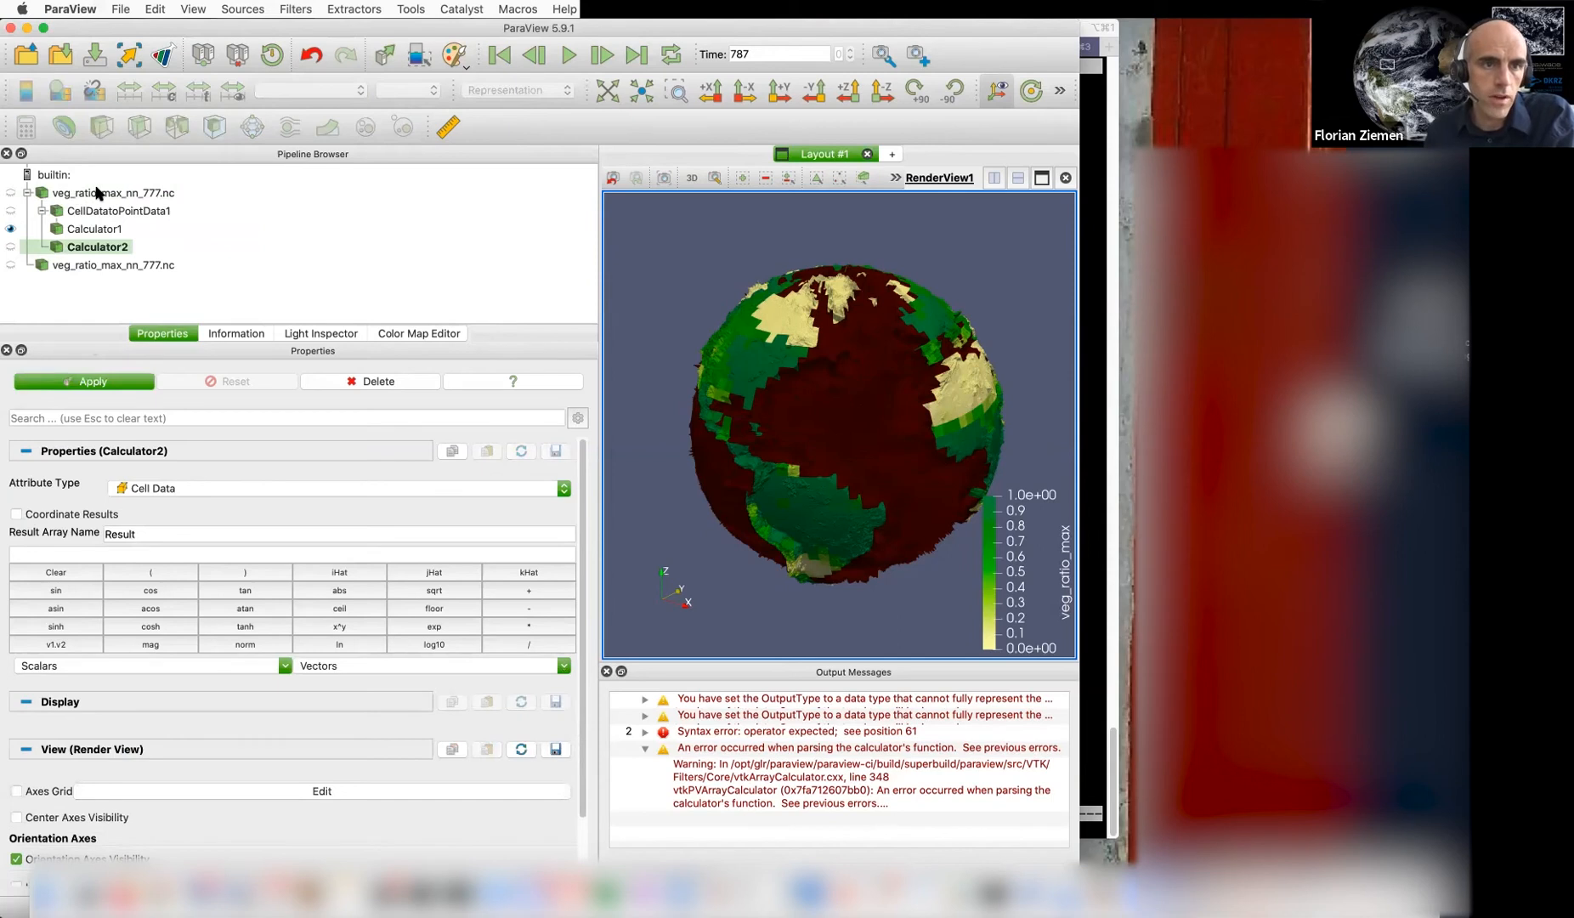
{"action": "left_click", "coordinate": [371, 383]}
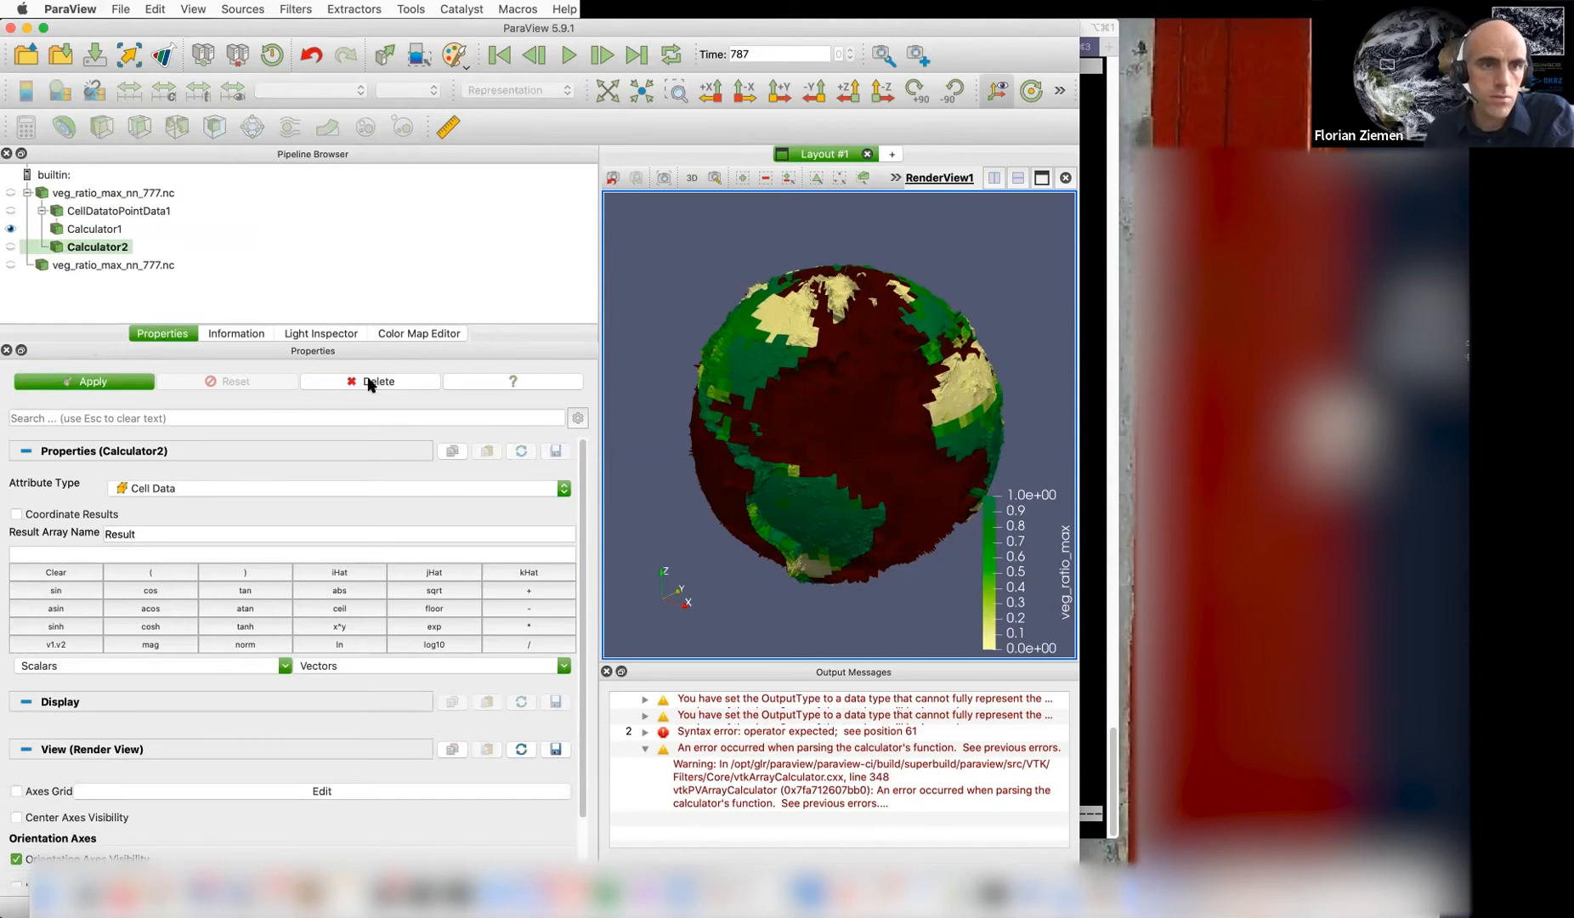
Add a trial Calculator to CellDatatoPointData1 and check which scalars it offers for point data
{"action": "left_click", "coordinate": [79, 211]}
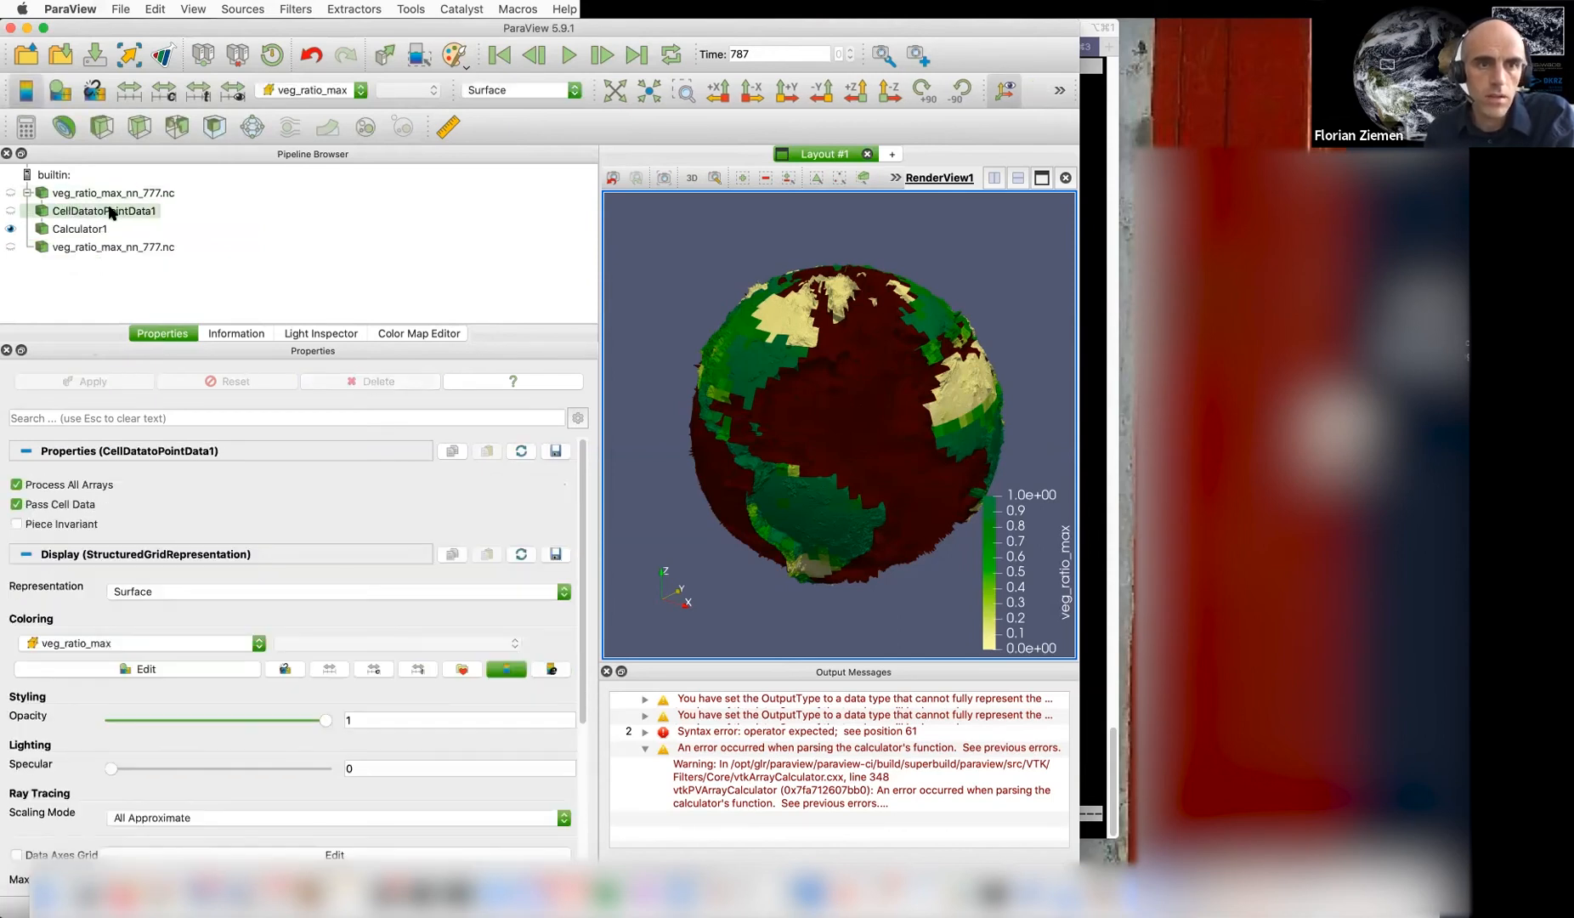
{"action": "left_click", "coordinate": [26, 127]}
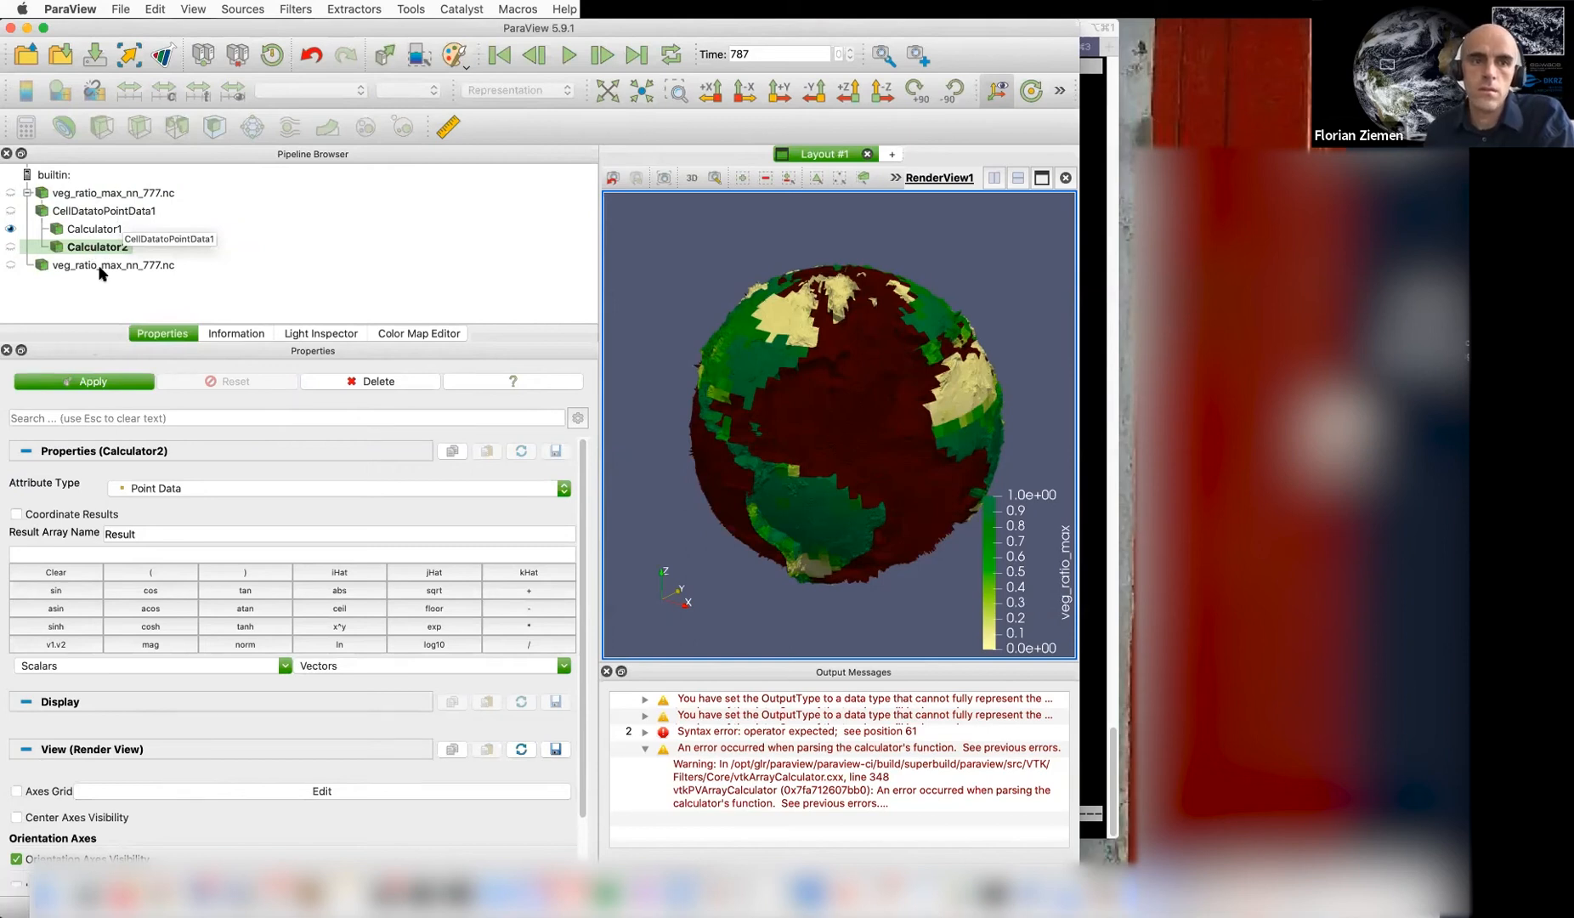
{"action": "left_click", "coordinate": [218, 668]}
{"action": "left_click", "coordinate": [218, 668]}
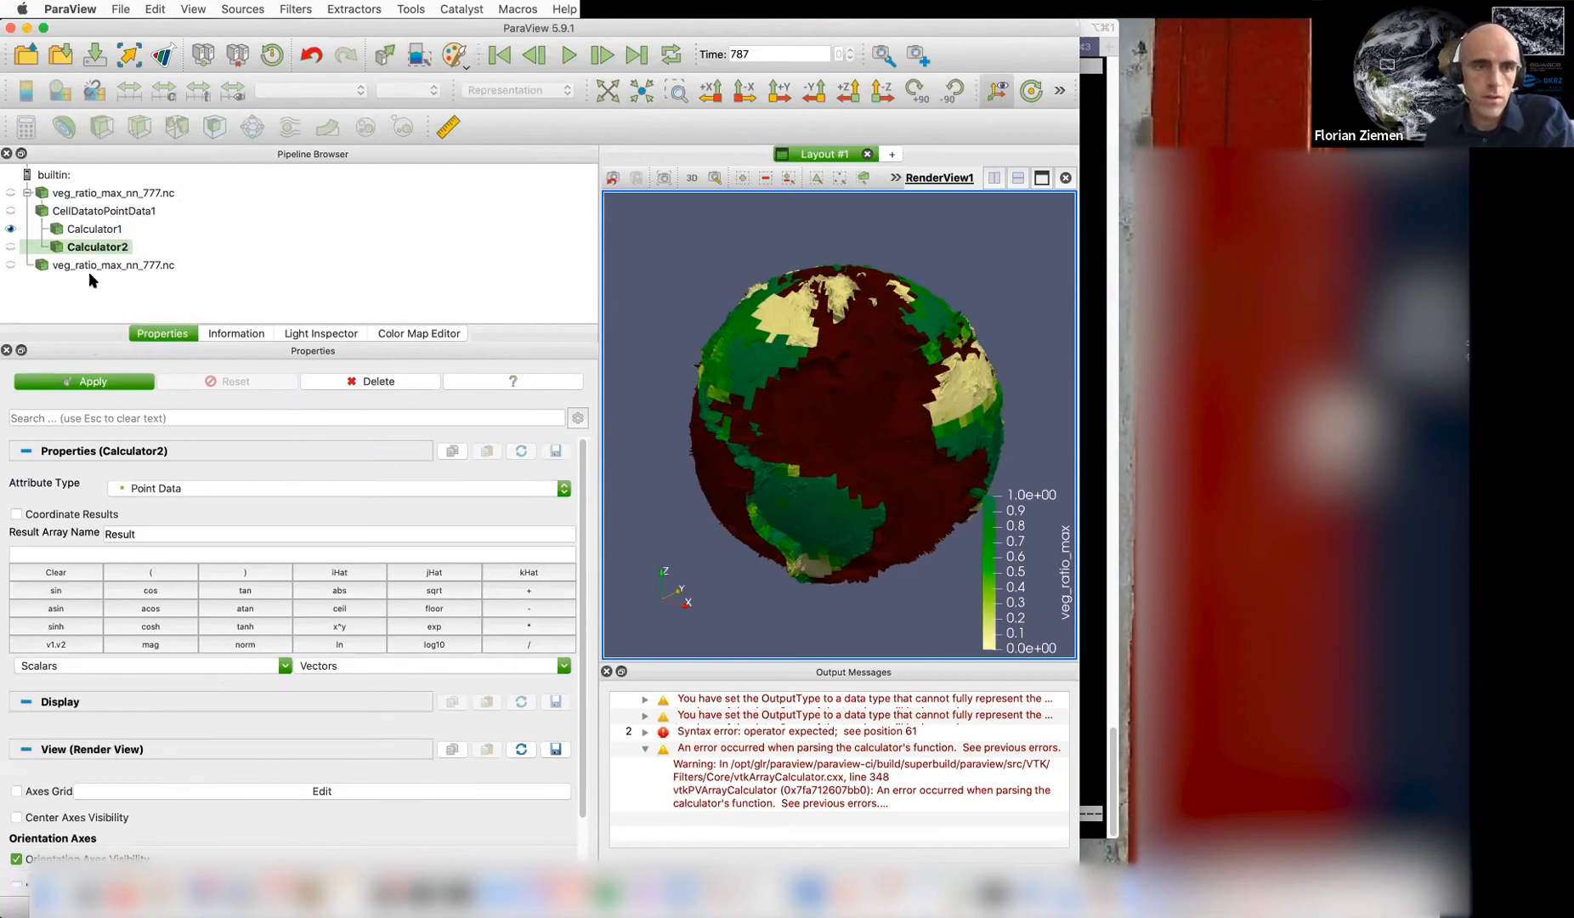
Add a trial Calculator to the first veg_ratio_max_nn_777.nc source and compare its available scalars for Cell Data and Point Data
{"action": "left_click", "coordinate": [102, 194]}
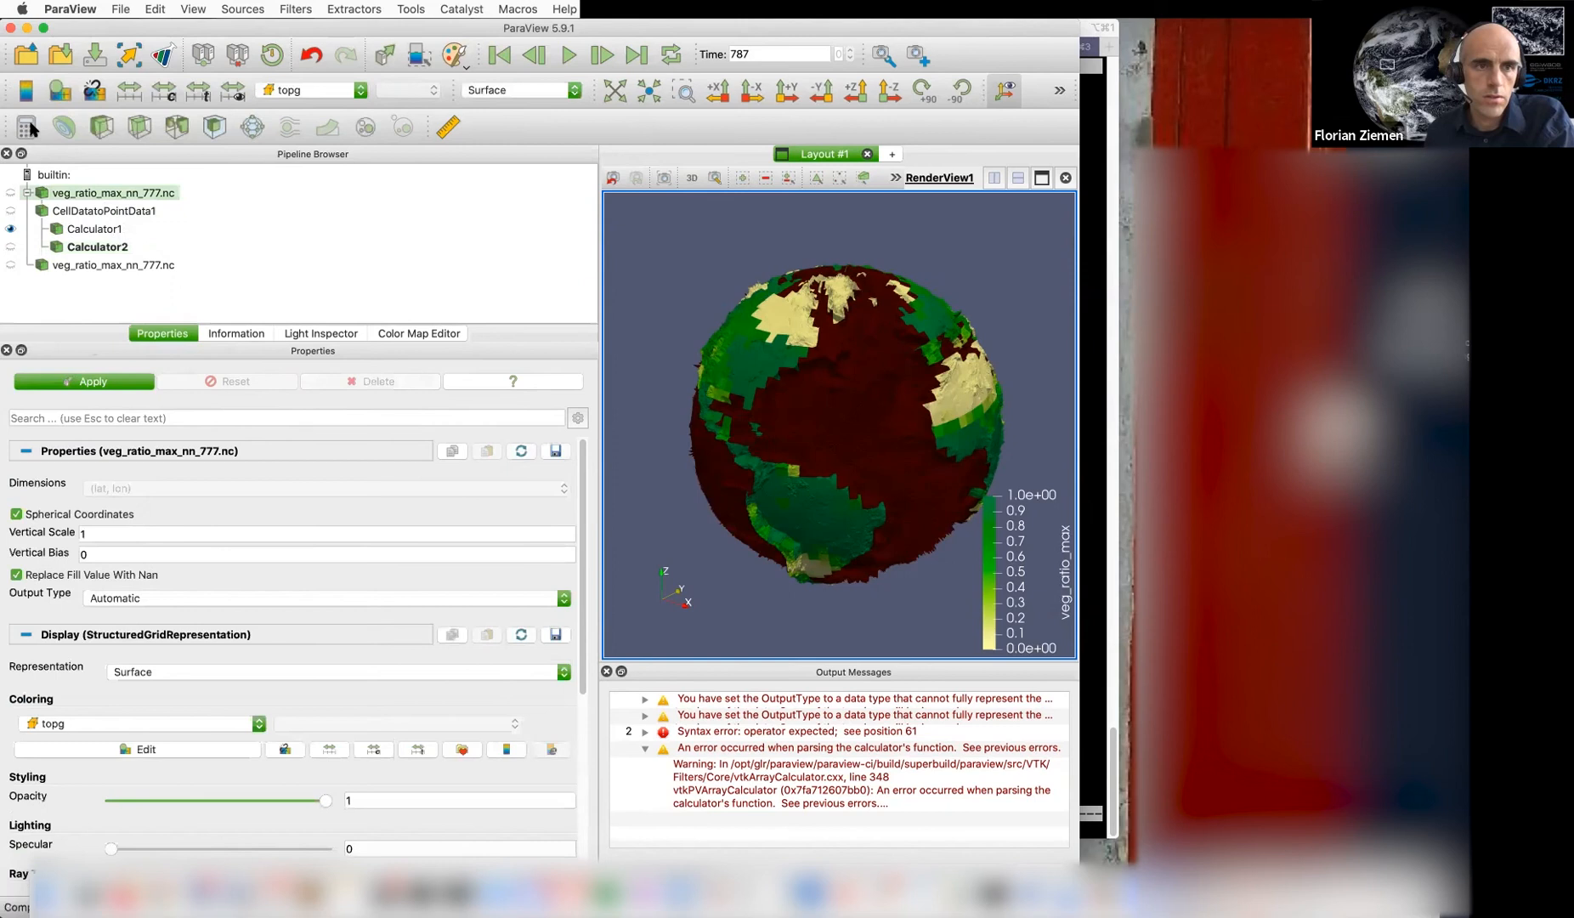
{"action": "left_click", "coordinate": [28, 128]}
{"action": "left_click", "coordinate": [123, 667]}
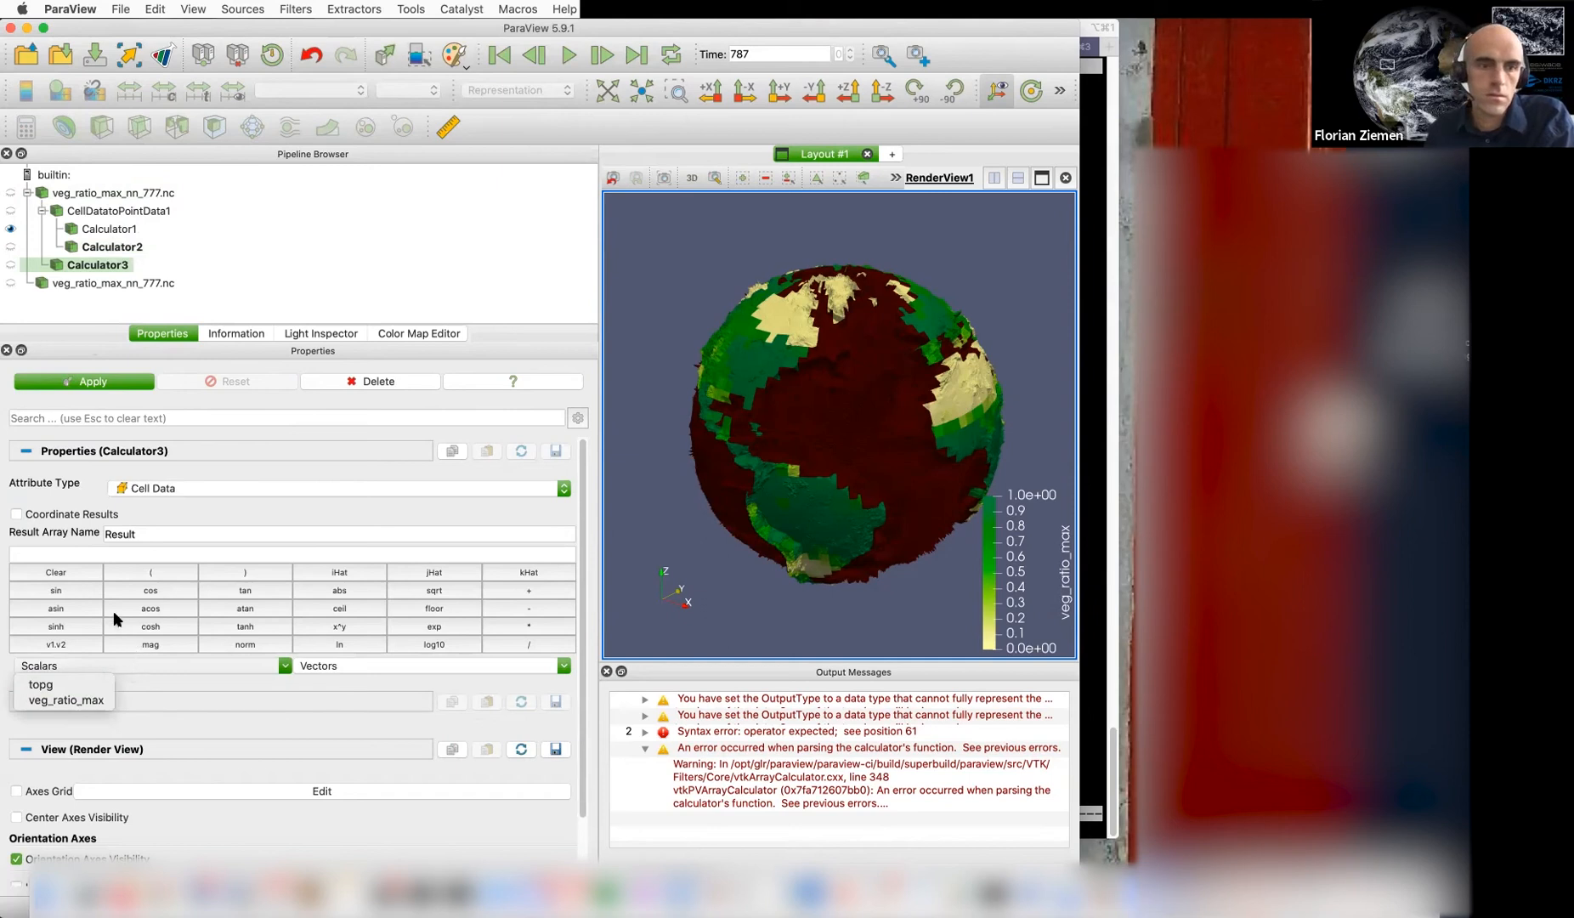
{"action": "left_click", "coordinate": [68, 490]}
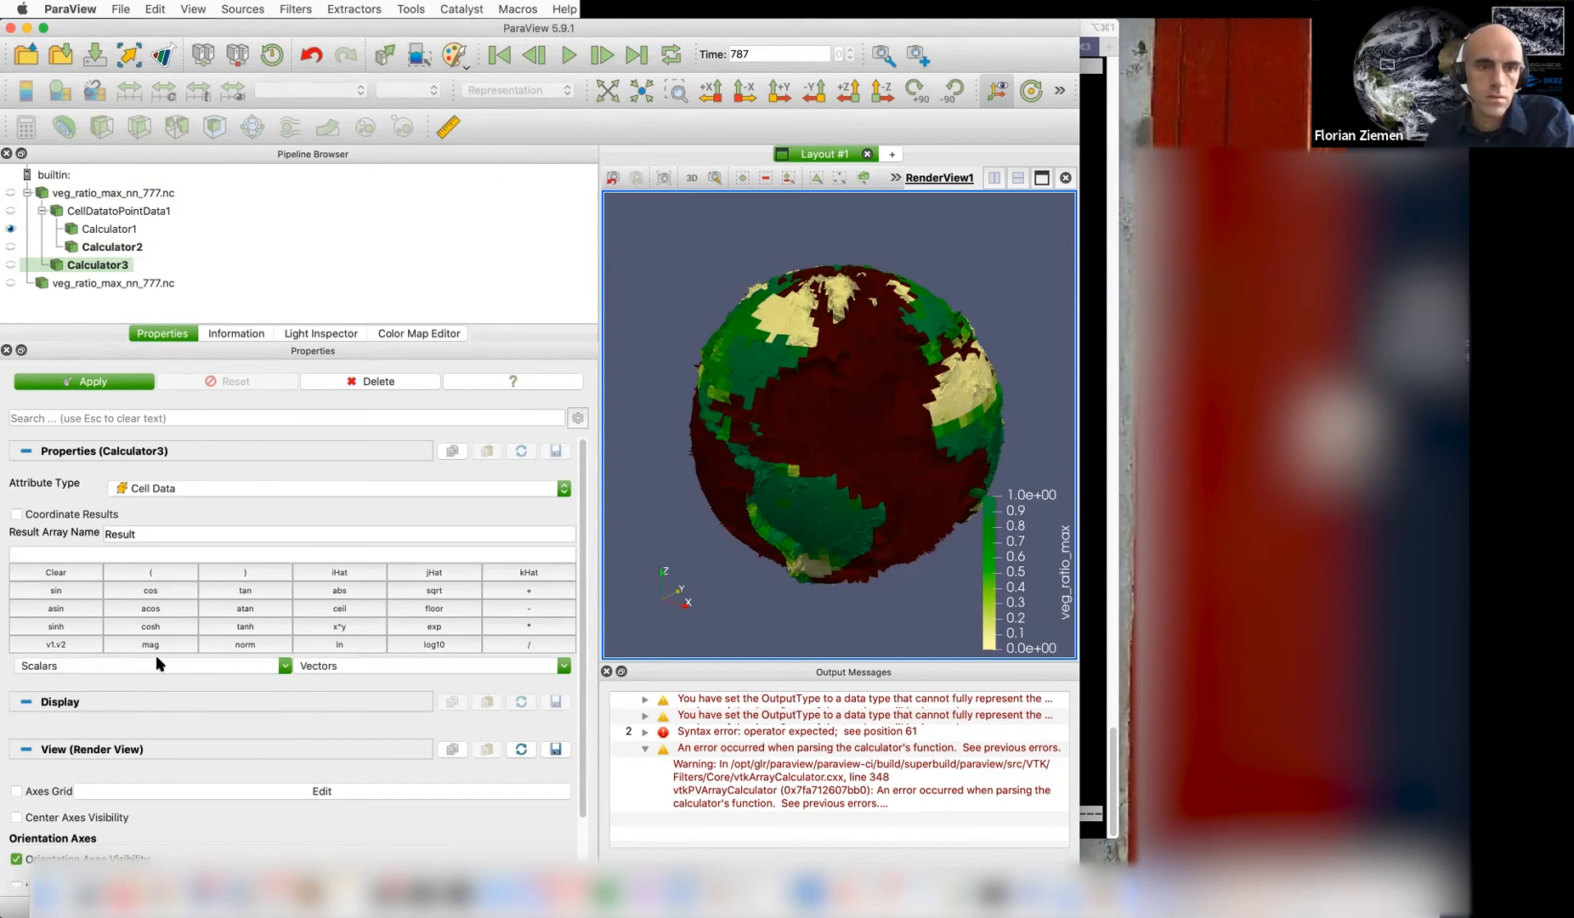
{"action": "left_click", "coordinate": [163, 489]}
{"action": "left_click", "coordinate": [169, 481]}
{"action": "left_click", "coordinate": [107, 659]}
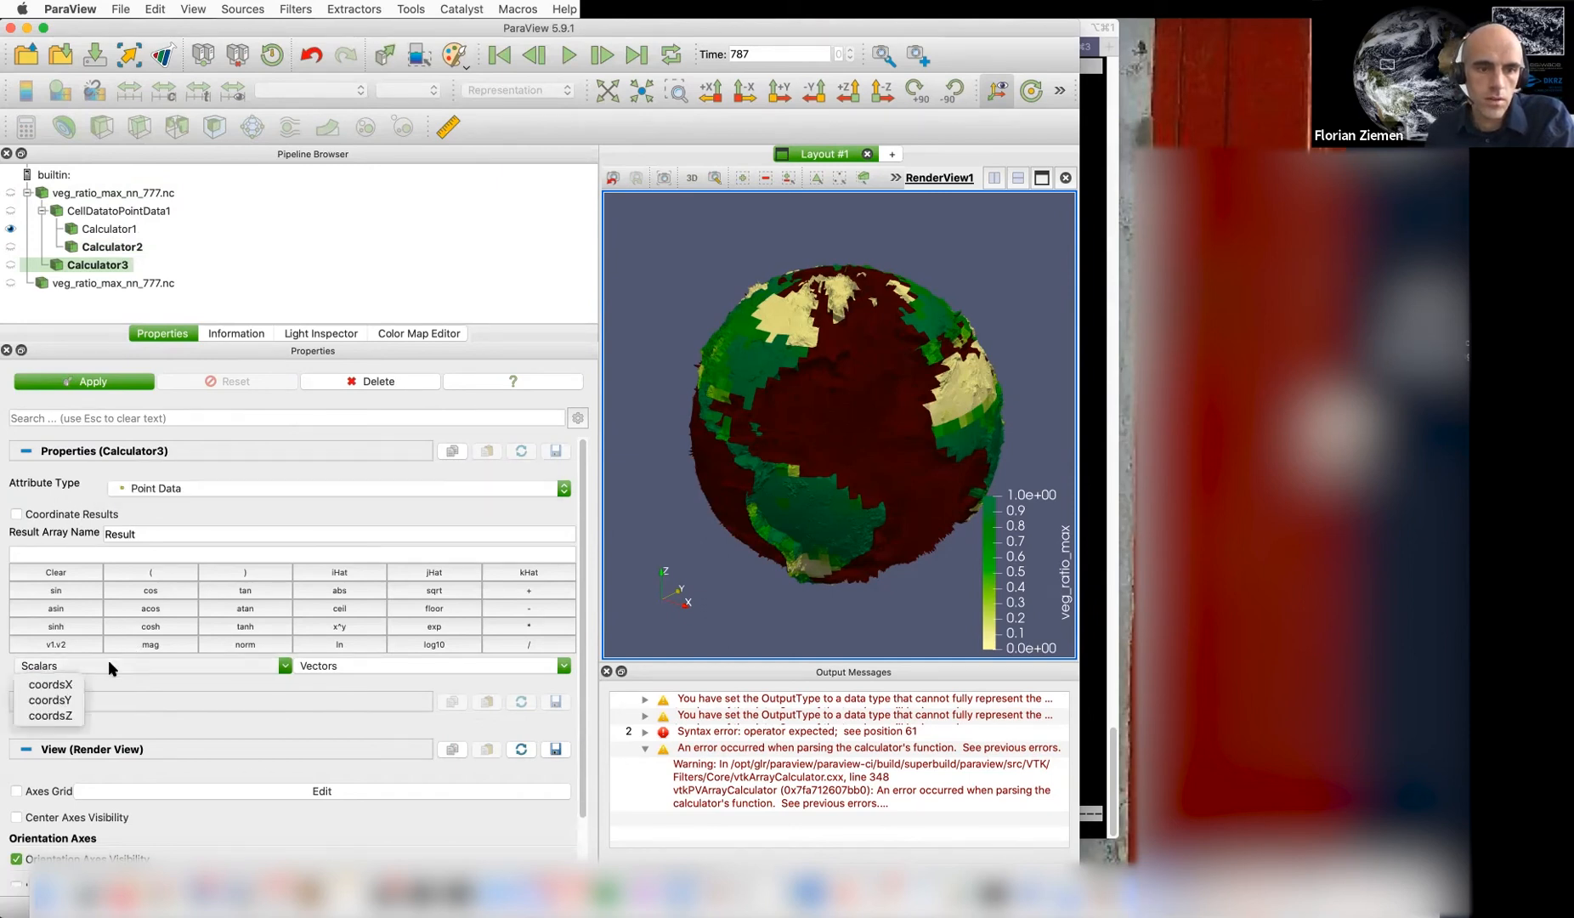
{"action": "left_click", "coordinate": [153, 714]}
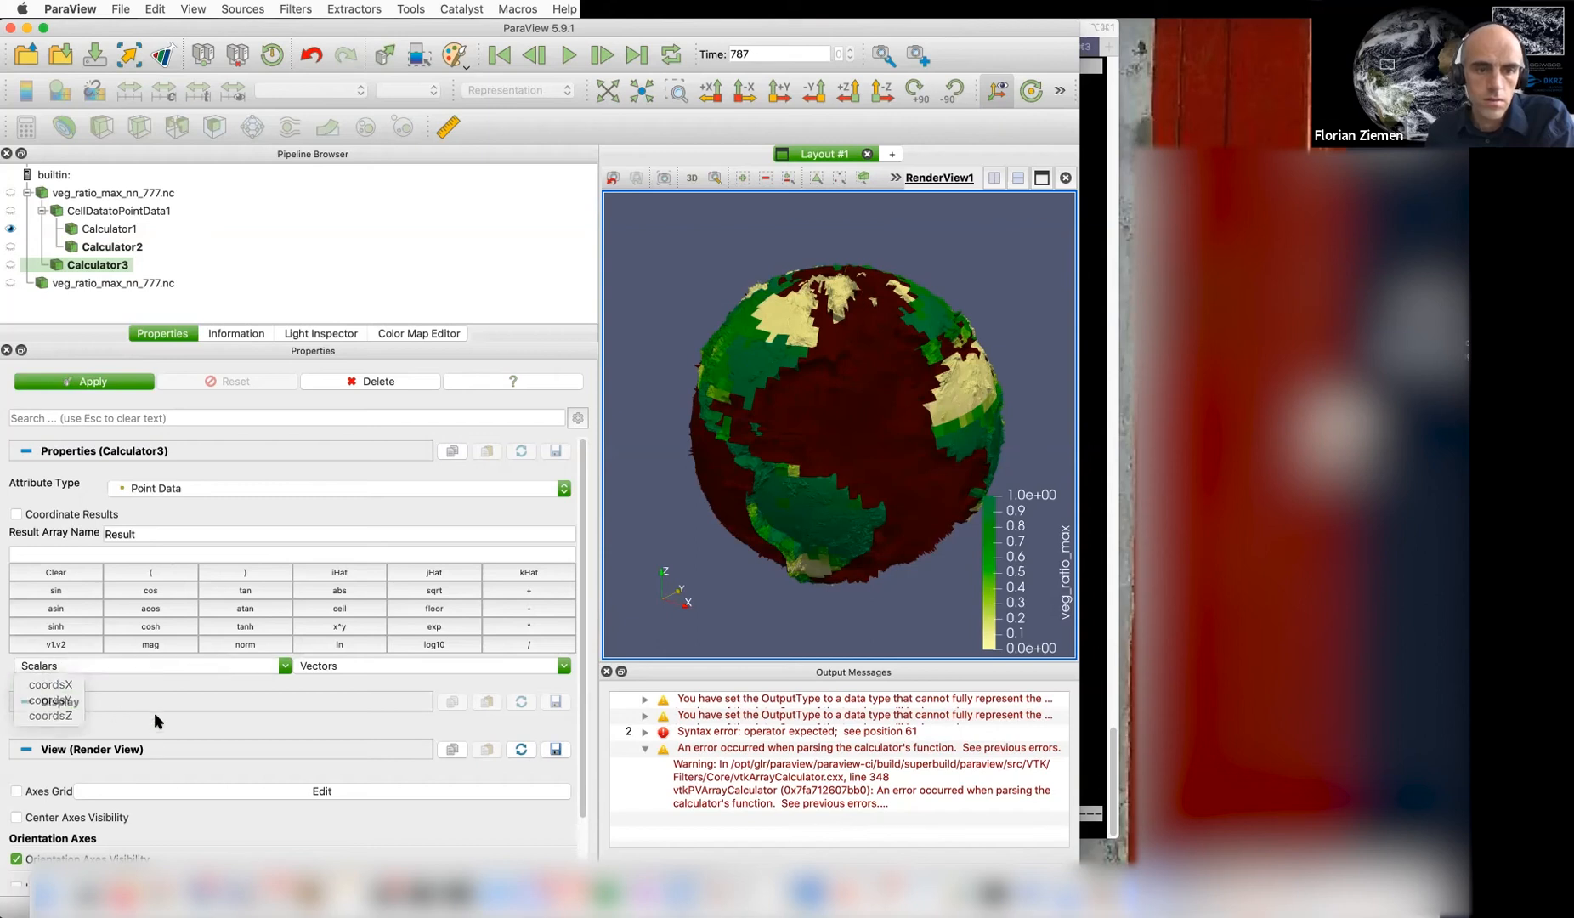
{"action": "left_click", "coordinate": [93, 667]}
{"action": "left_click", "coordinate": [91, 664]}
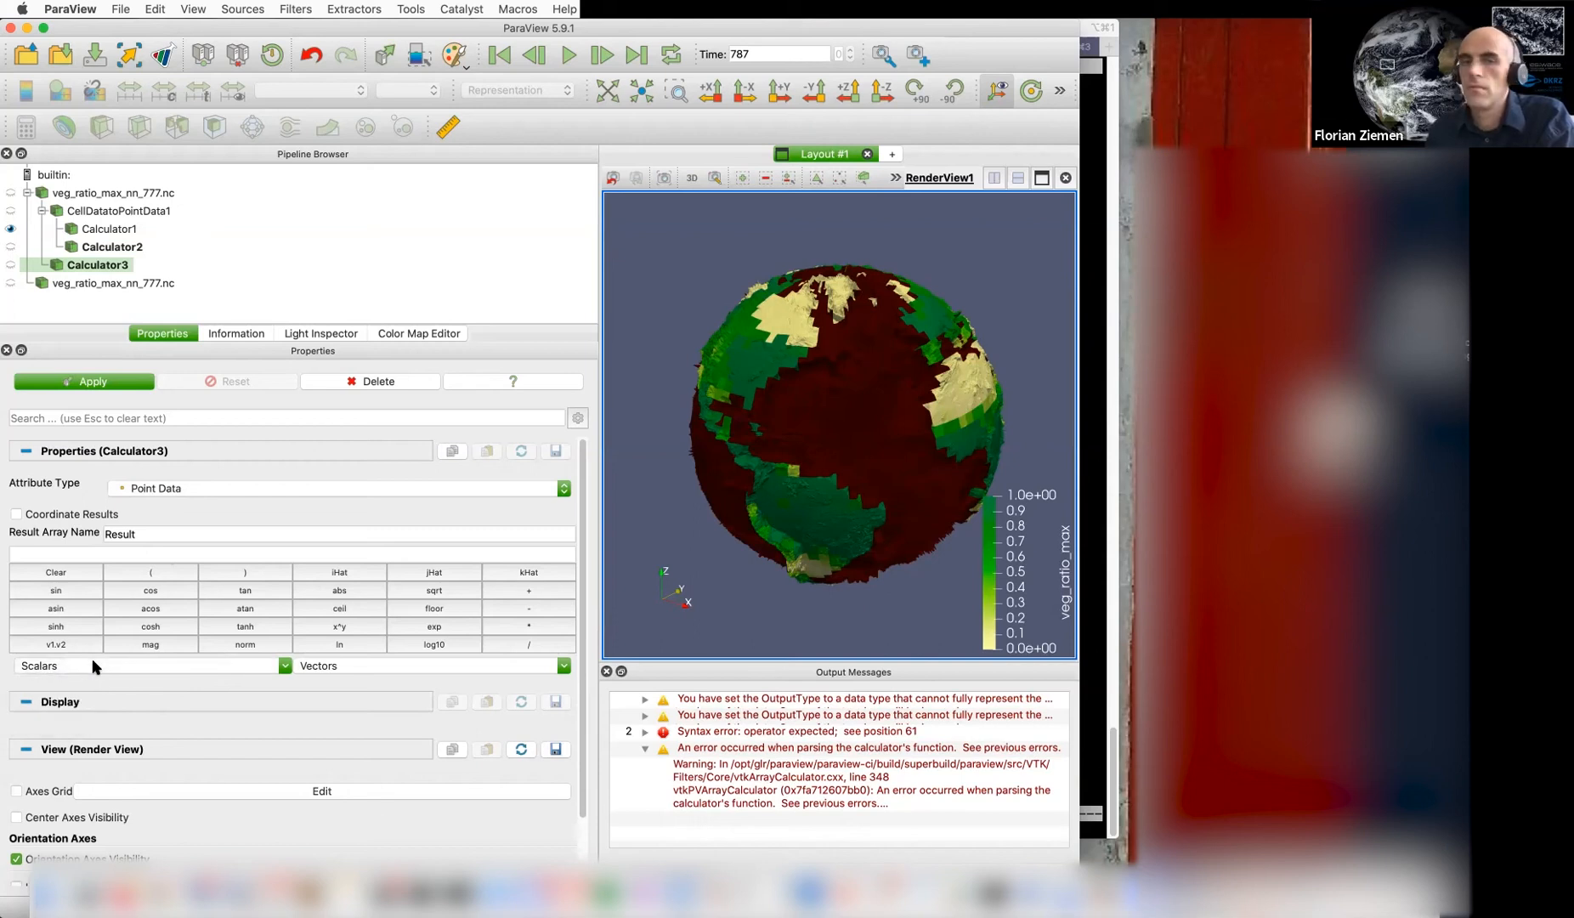
{"action": "left_click", "coordinate": [90, 213]}
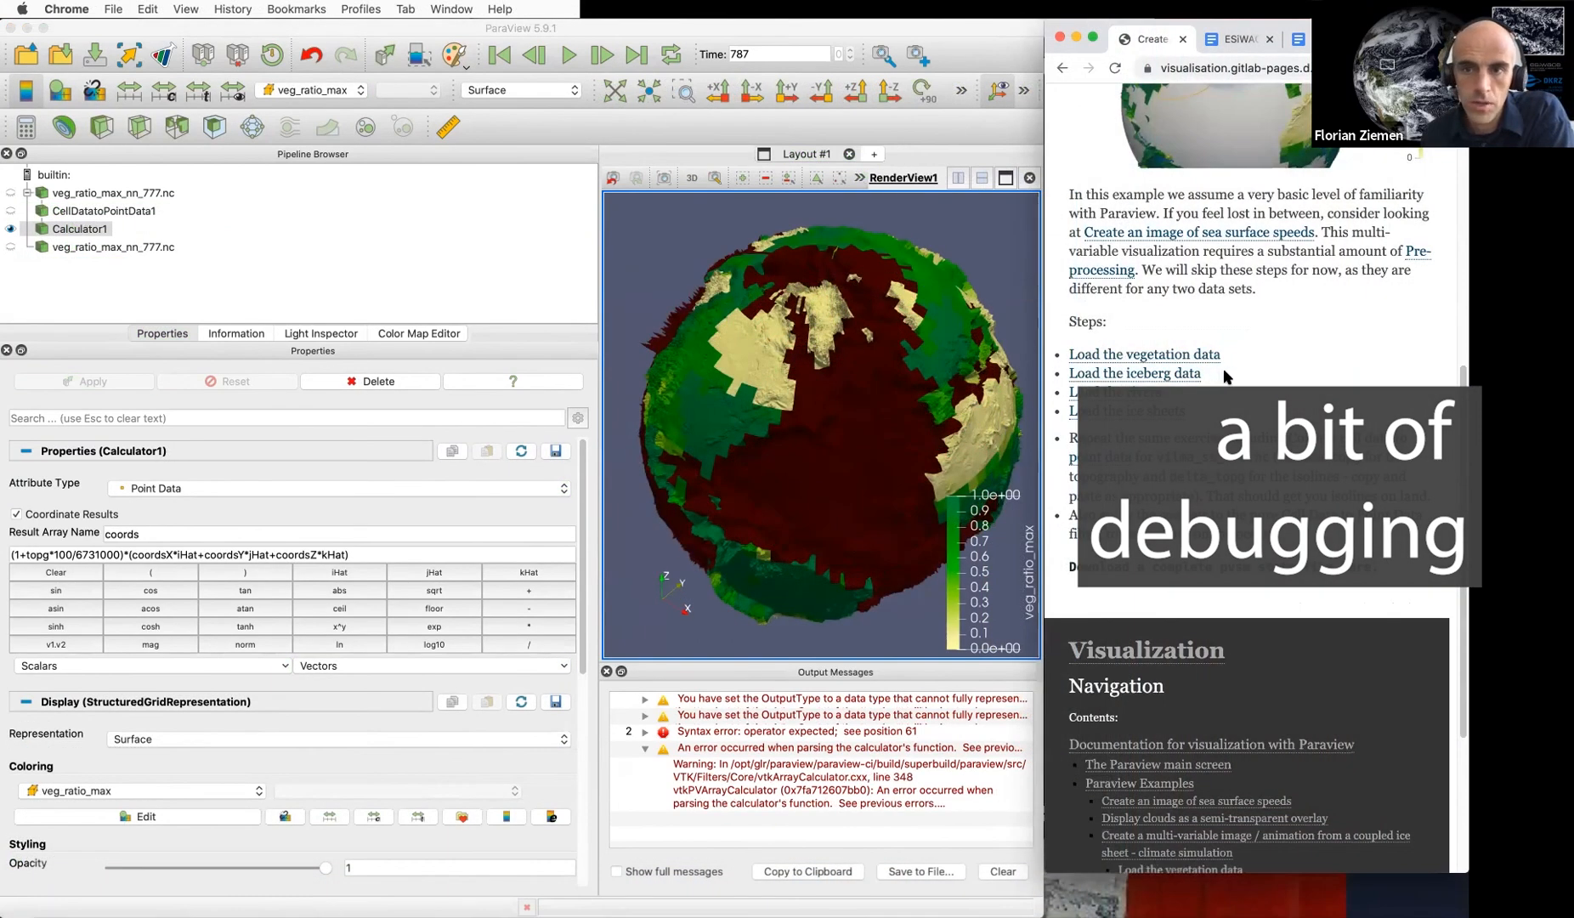
Open friv_777.nc from the Session2 folder with the NetCDF Reader
{"action": "left_click", "coordinate": [24, 59]}
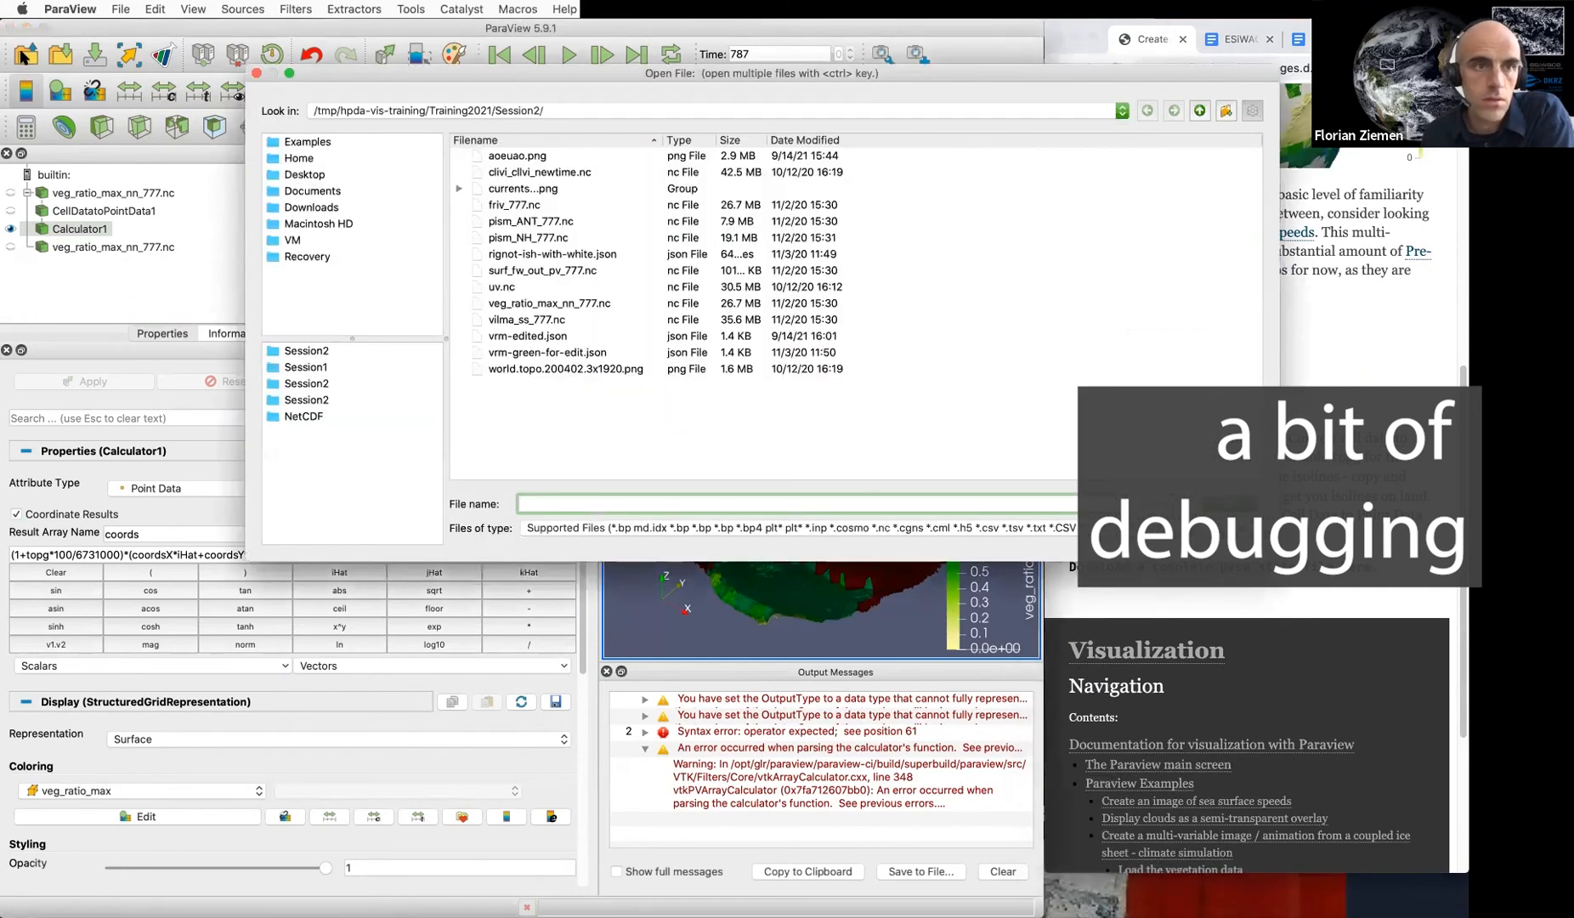
{"action": "left_click", "coordinate": [505, 205]}
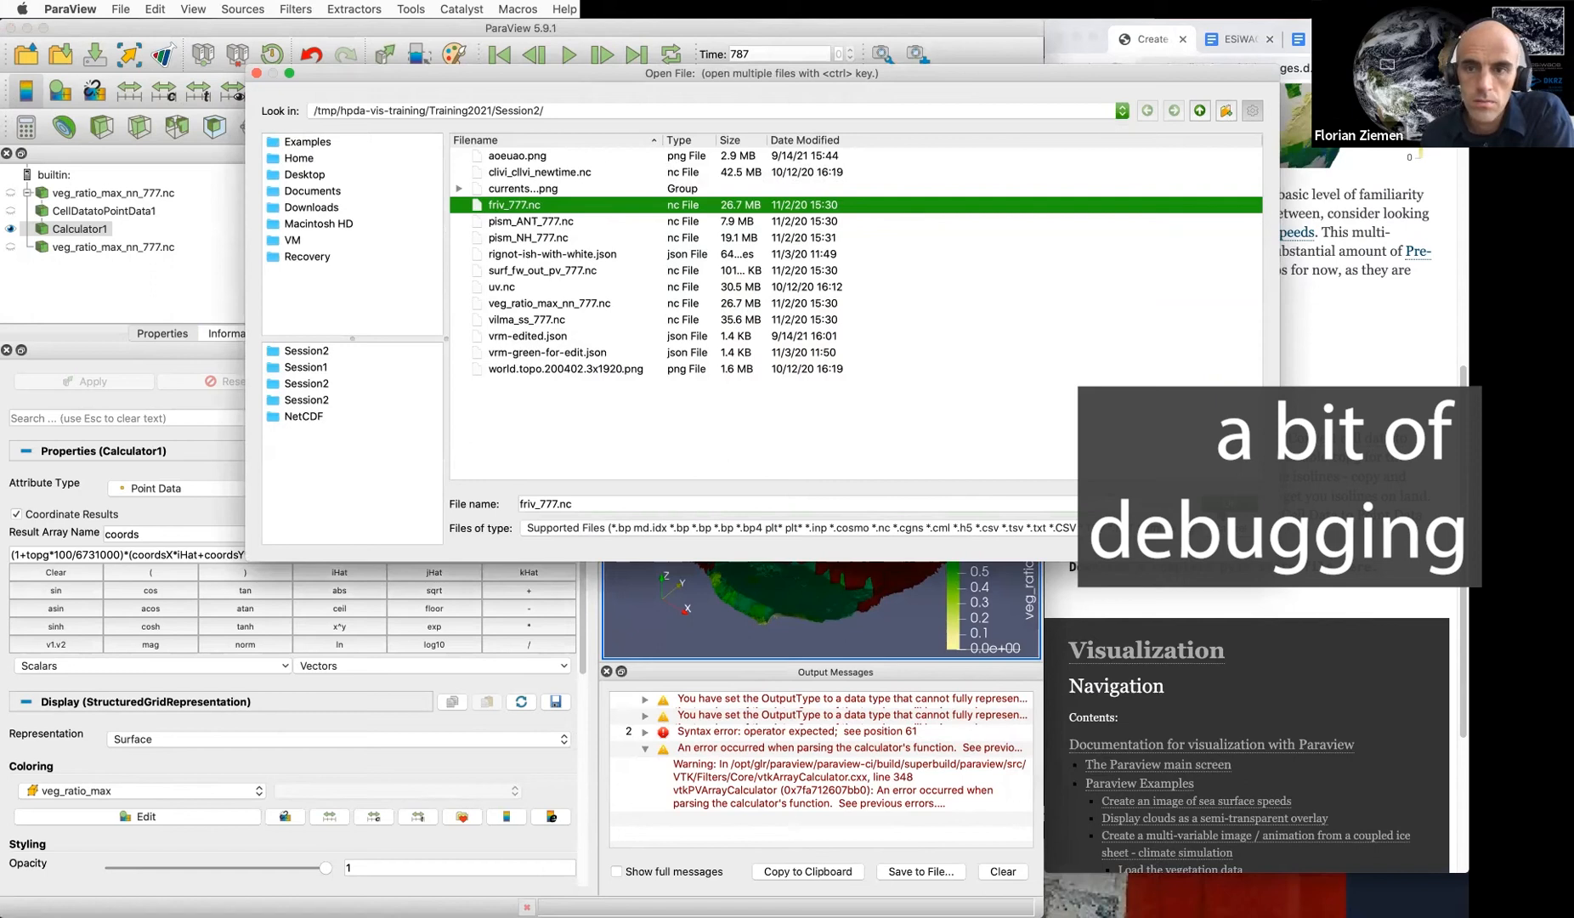
{"action": "key", "text": "Return"}
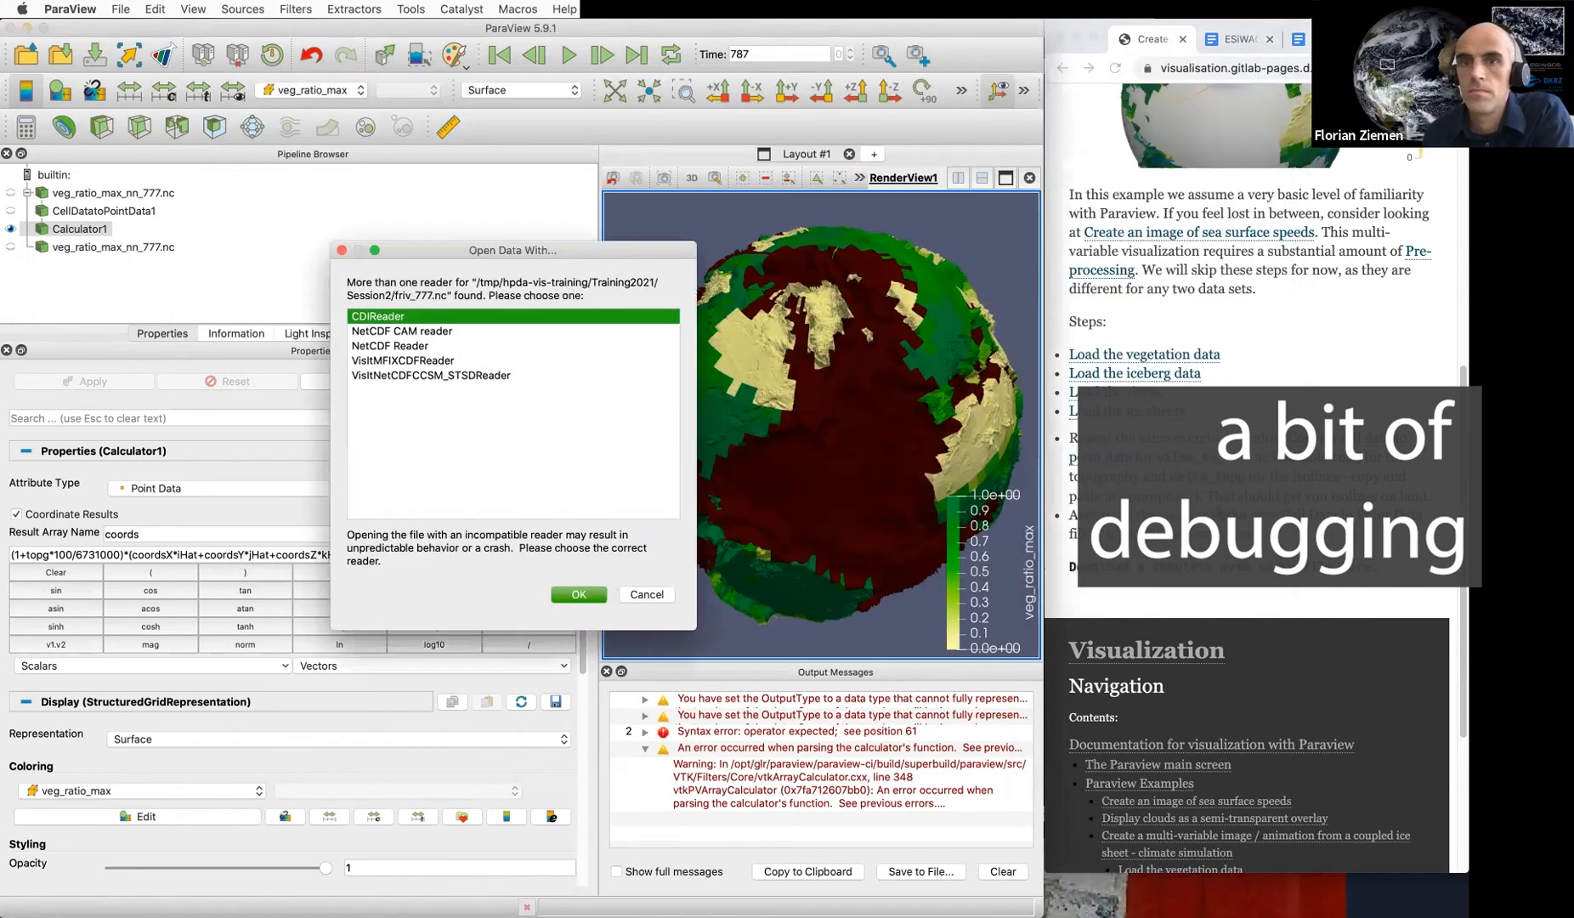
{"action": "left_click", "coordinate": [410, 346]}
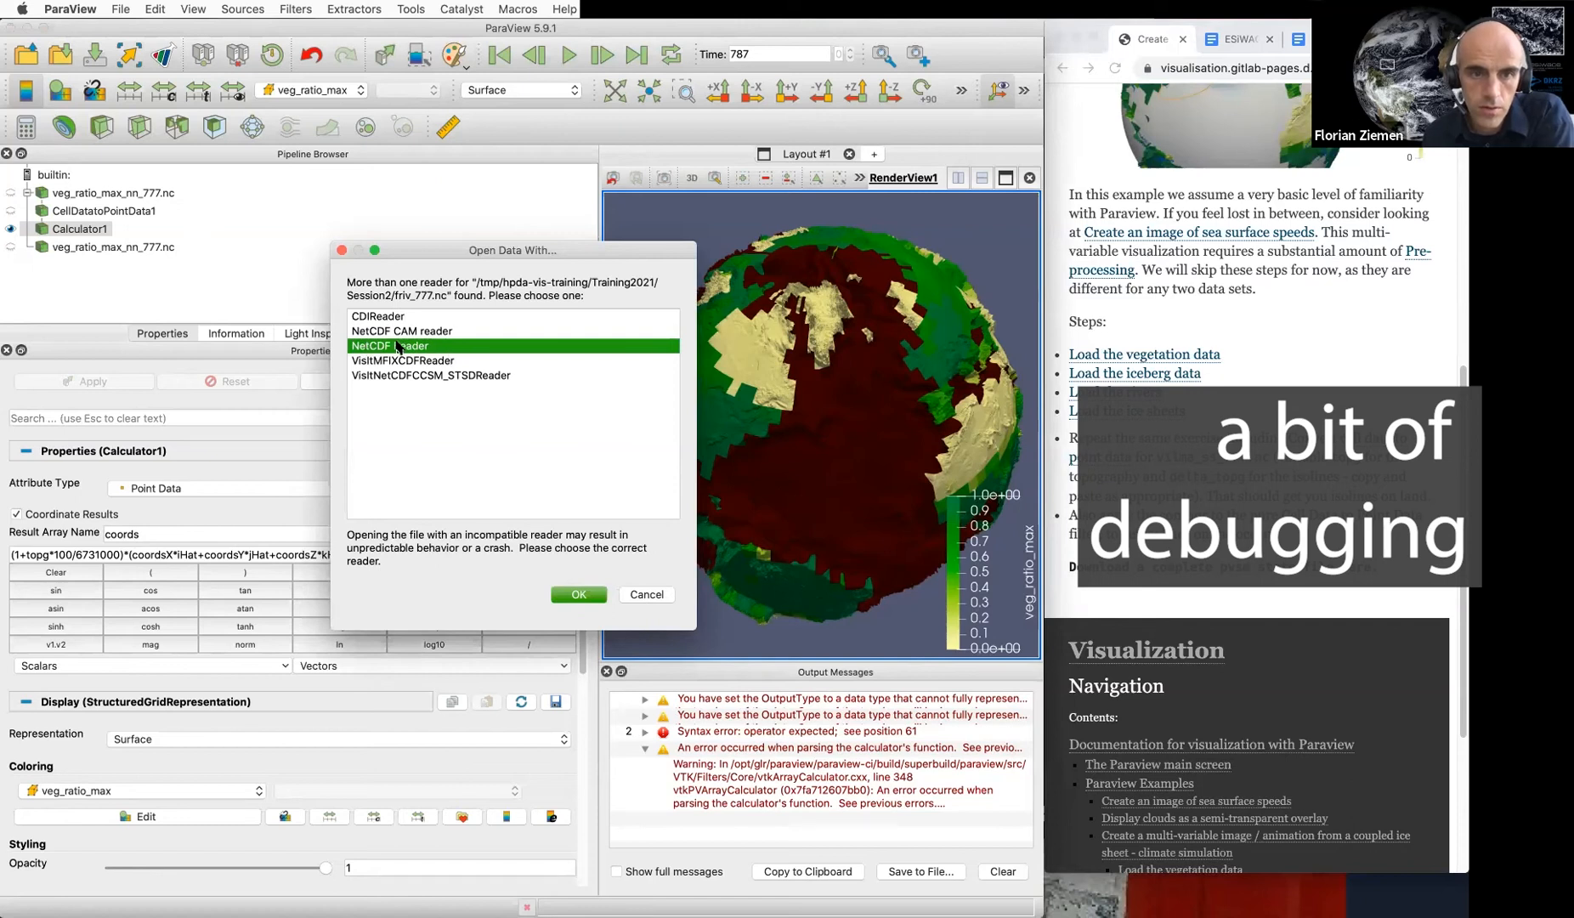
{"action": "key", "text": "Return"}
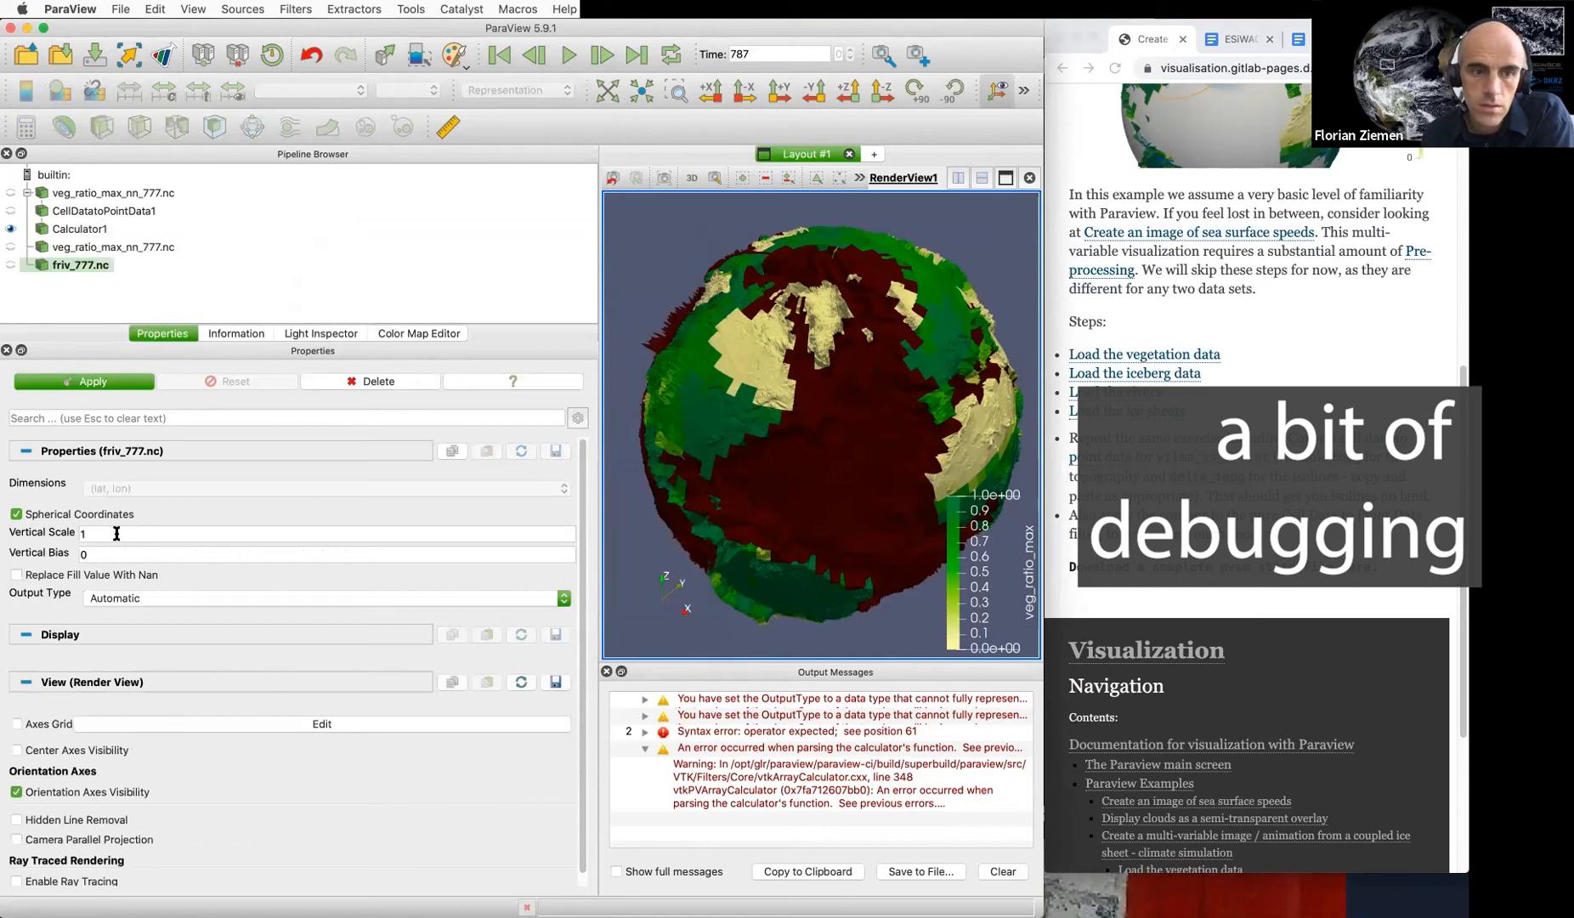
Enable Replace Fill Value With Nan for friv_777.nc, apply it and color the surface by friv
{"action": "left_click", "coordinate": [88, 575]}
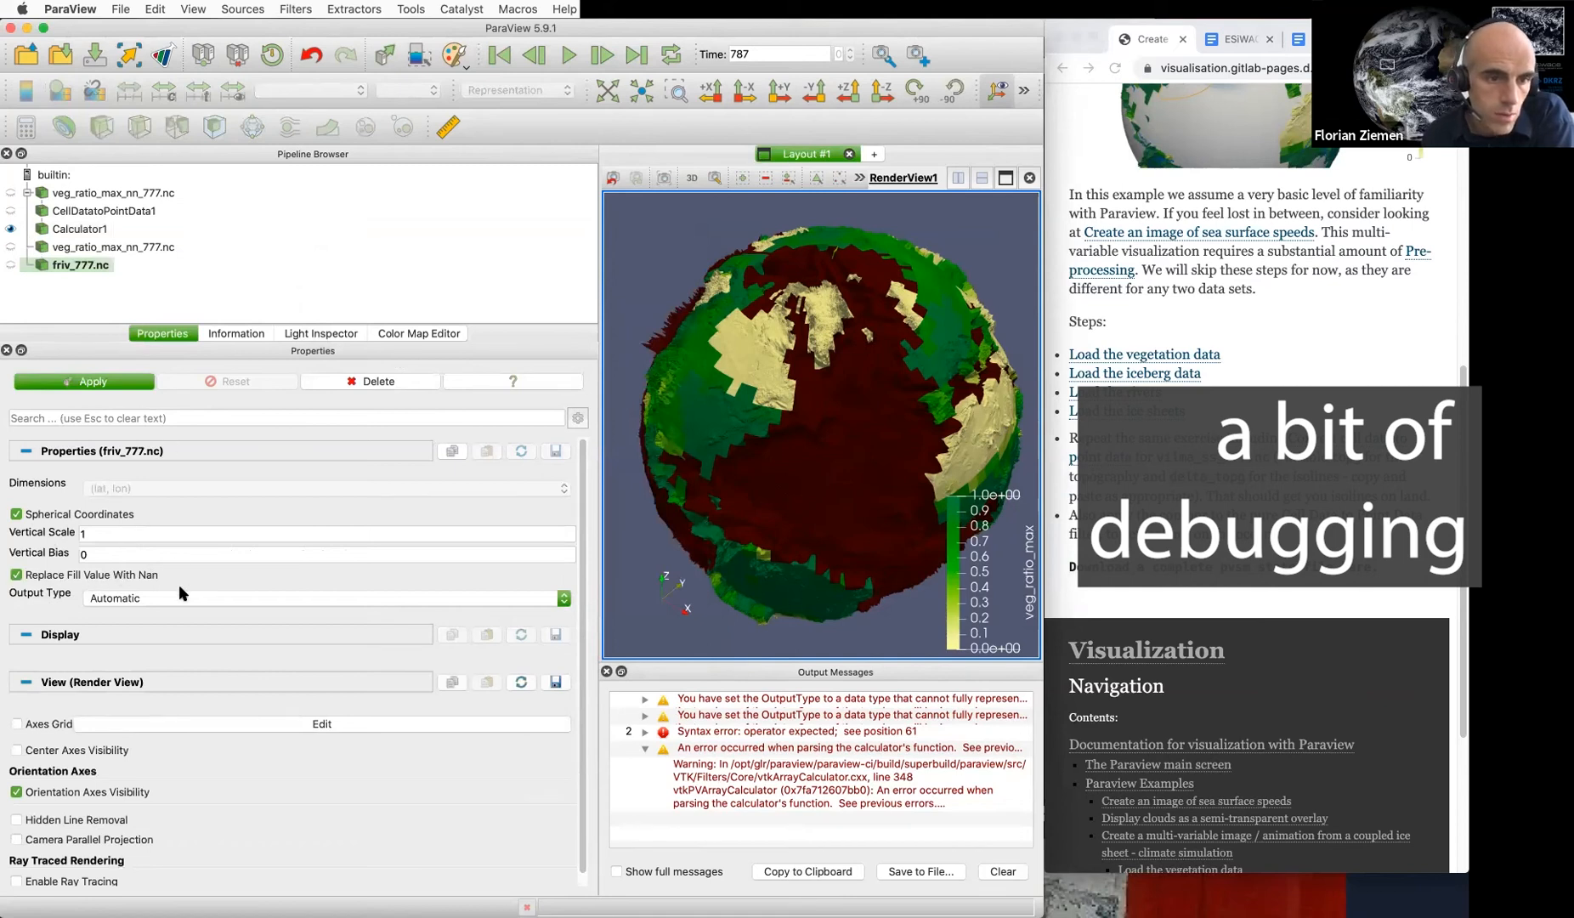
{"action": "left_click", "coordinate": [131, 383]}
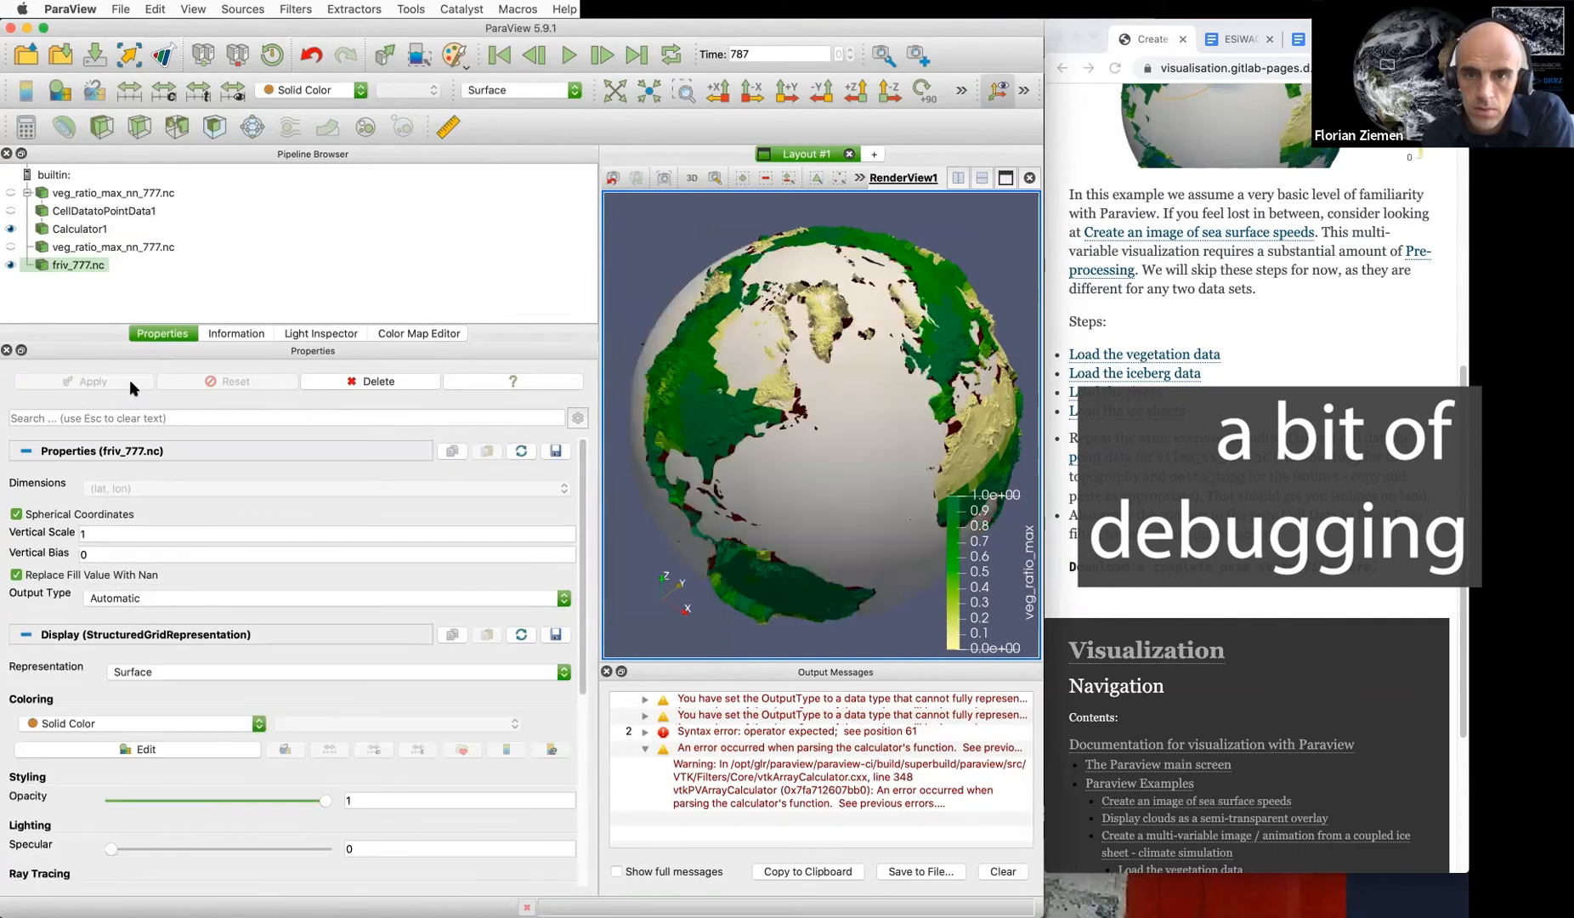
{"action": "left_click", "coordinate": [289, 92]}
{"action": "left_click", "coordinate": [298, 107]}
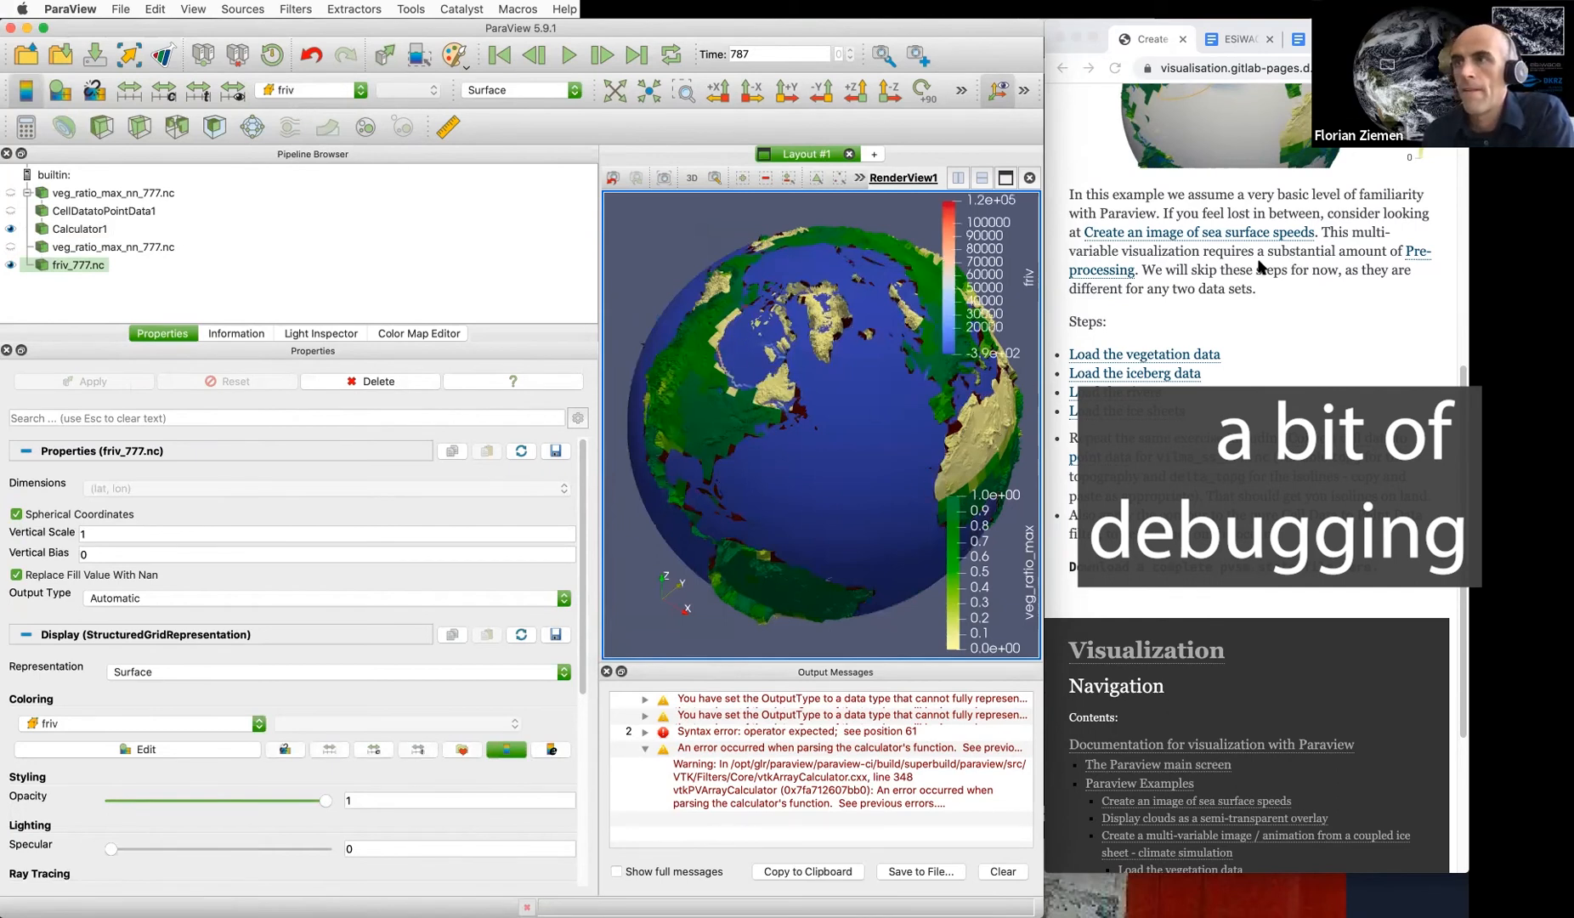
Leave the source's name unedited and delete friv_777.nc from the pipeline
{"action": "double_click", "coordinate": [67, 266]}
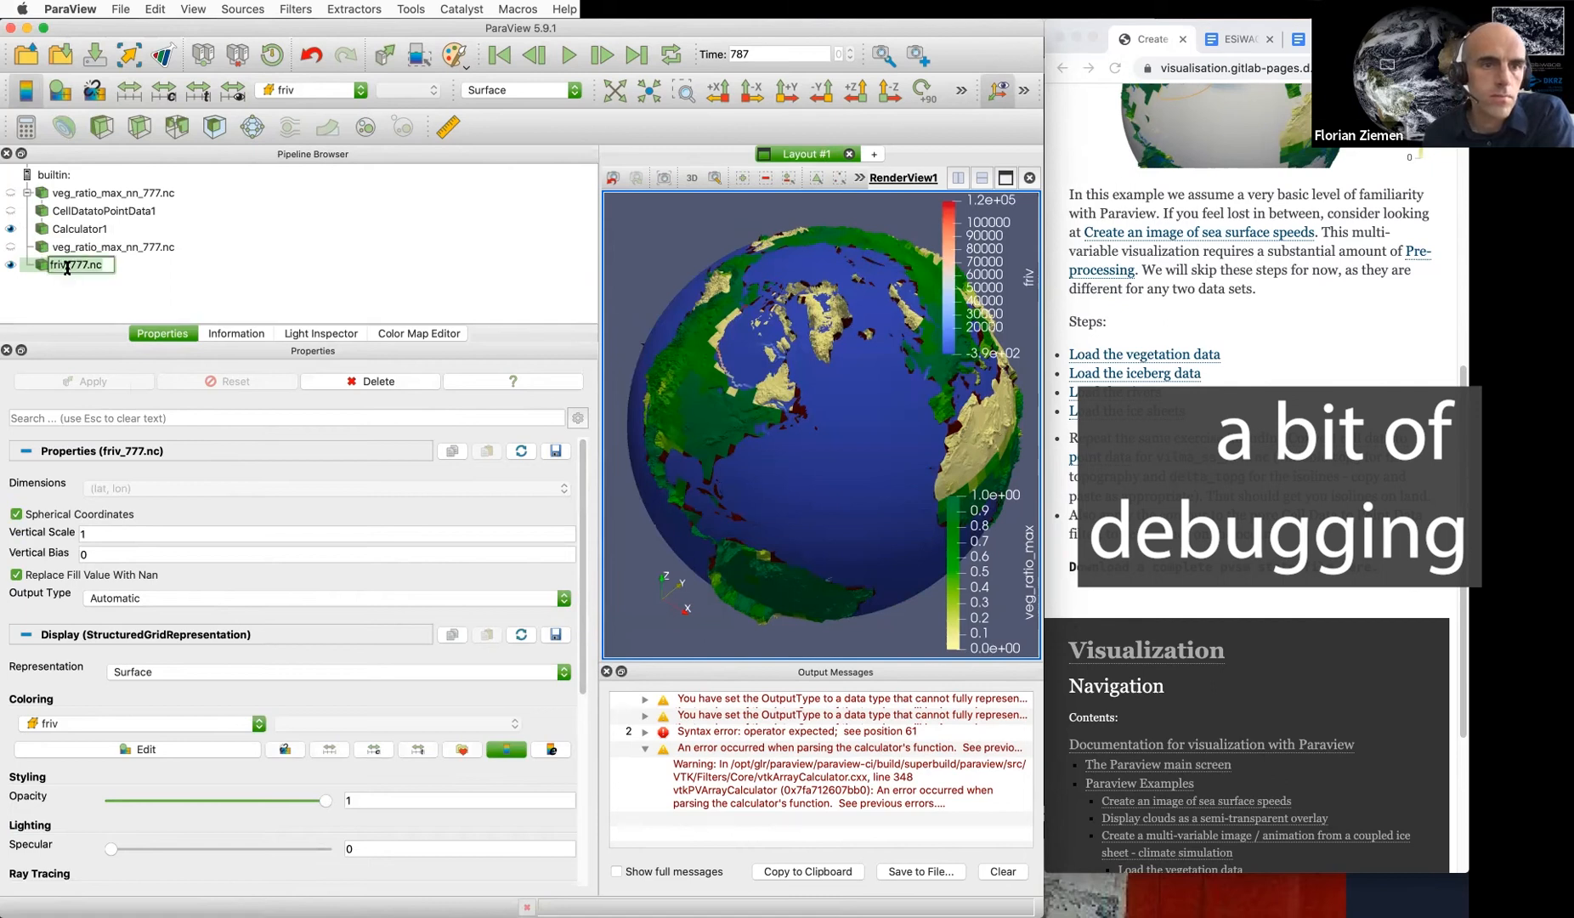
{"action": "left_click", "coordinate": [140, 271]}
{"action": "left_click", "coordinate": [56, 269]}
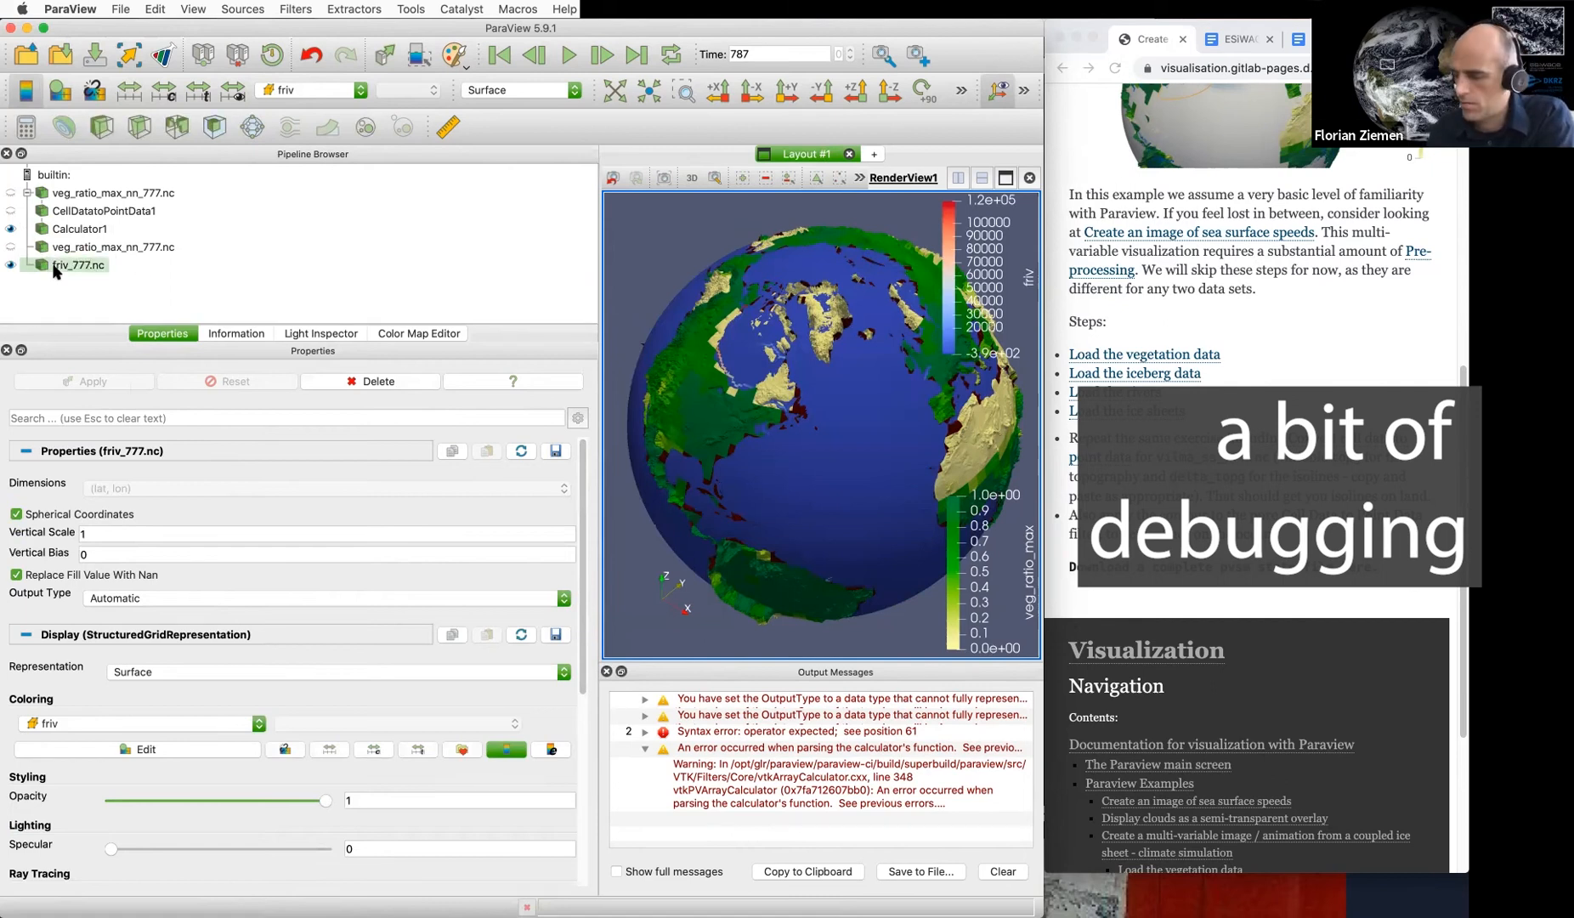
{"action": "key", "text": "Delete"}
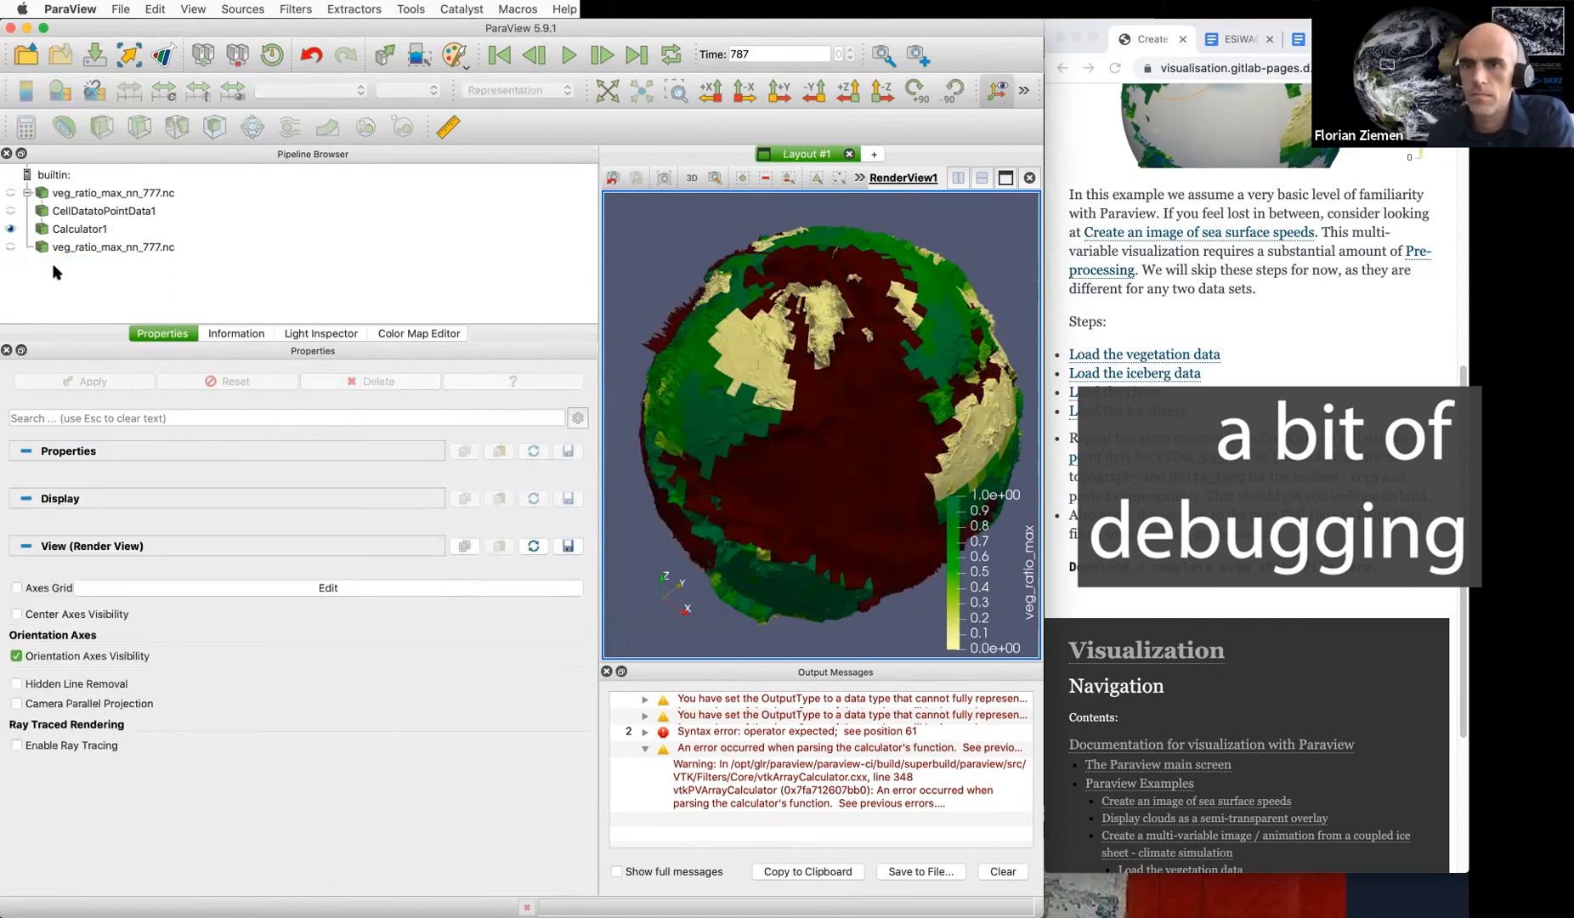
Follow the tutorial's iceberg section and open surf_fw_out_pv_777.nc from the Session2 folder with the NetCDF Reader
{"action": "left_click", "coordinate": [1177, 377]}
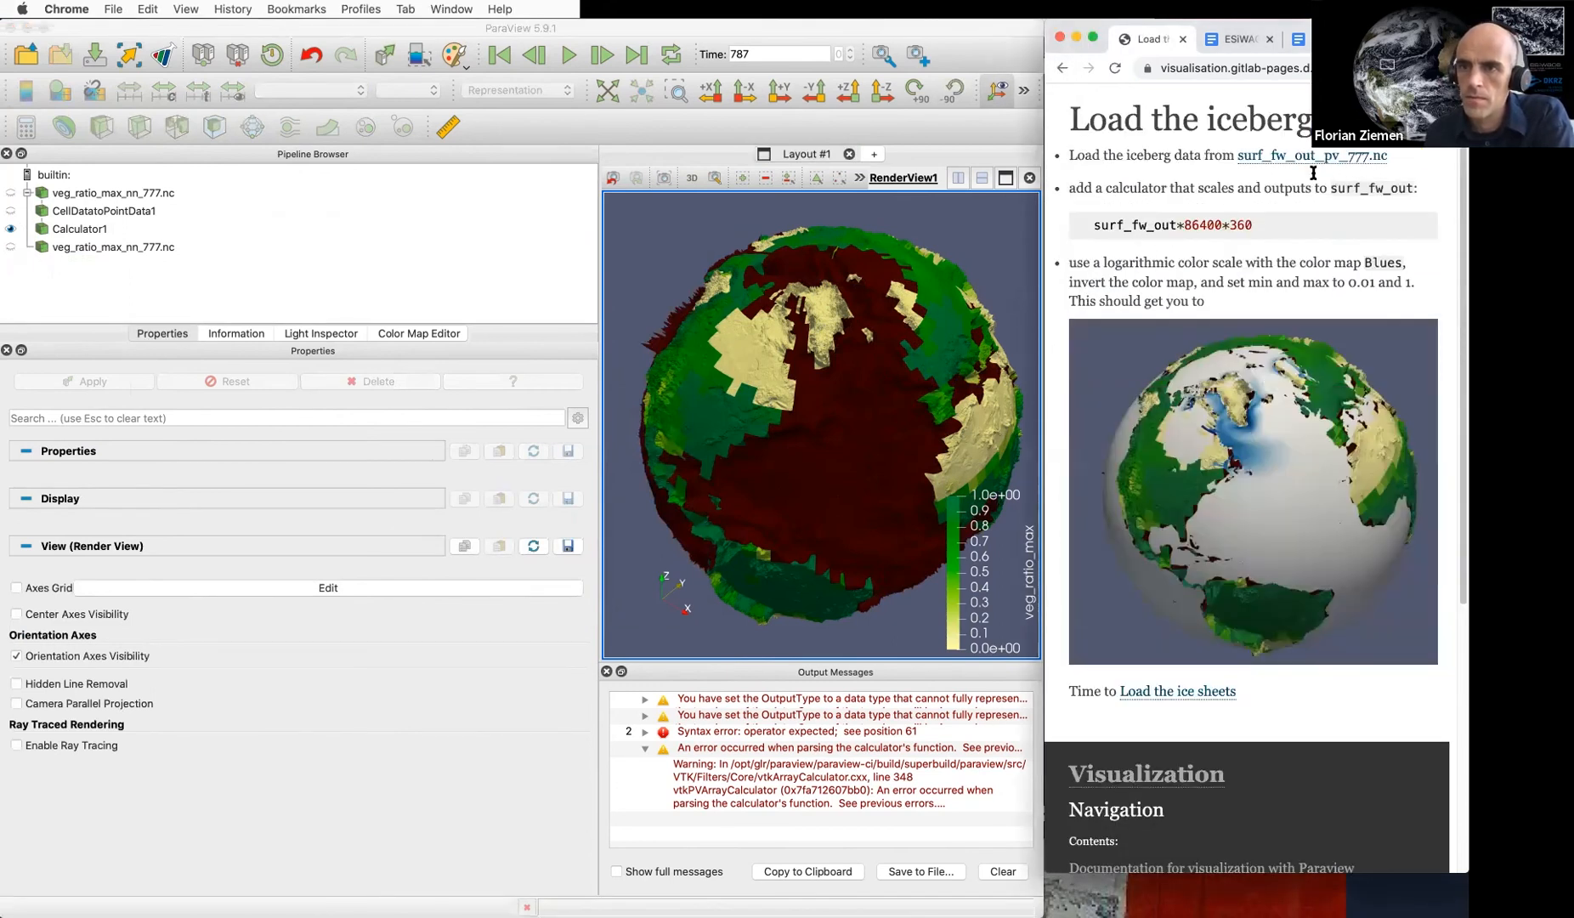
{"action": "left_click", "coordinate": [17, 58]}
{"action": "left_click", "coordinate": [19, 56]}
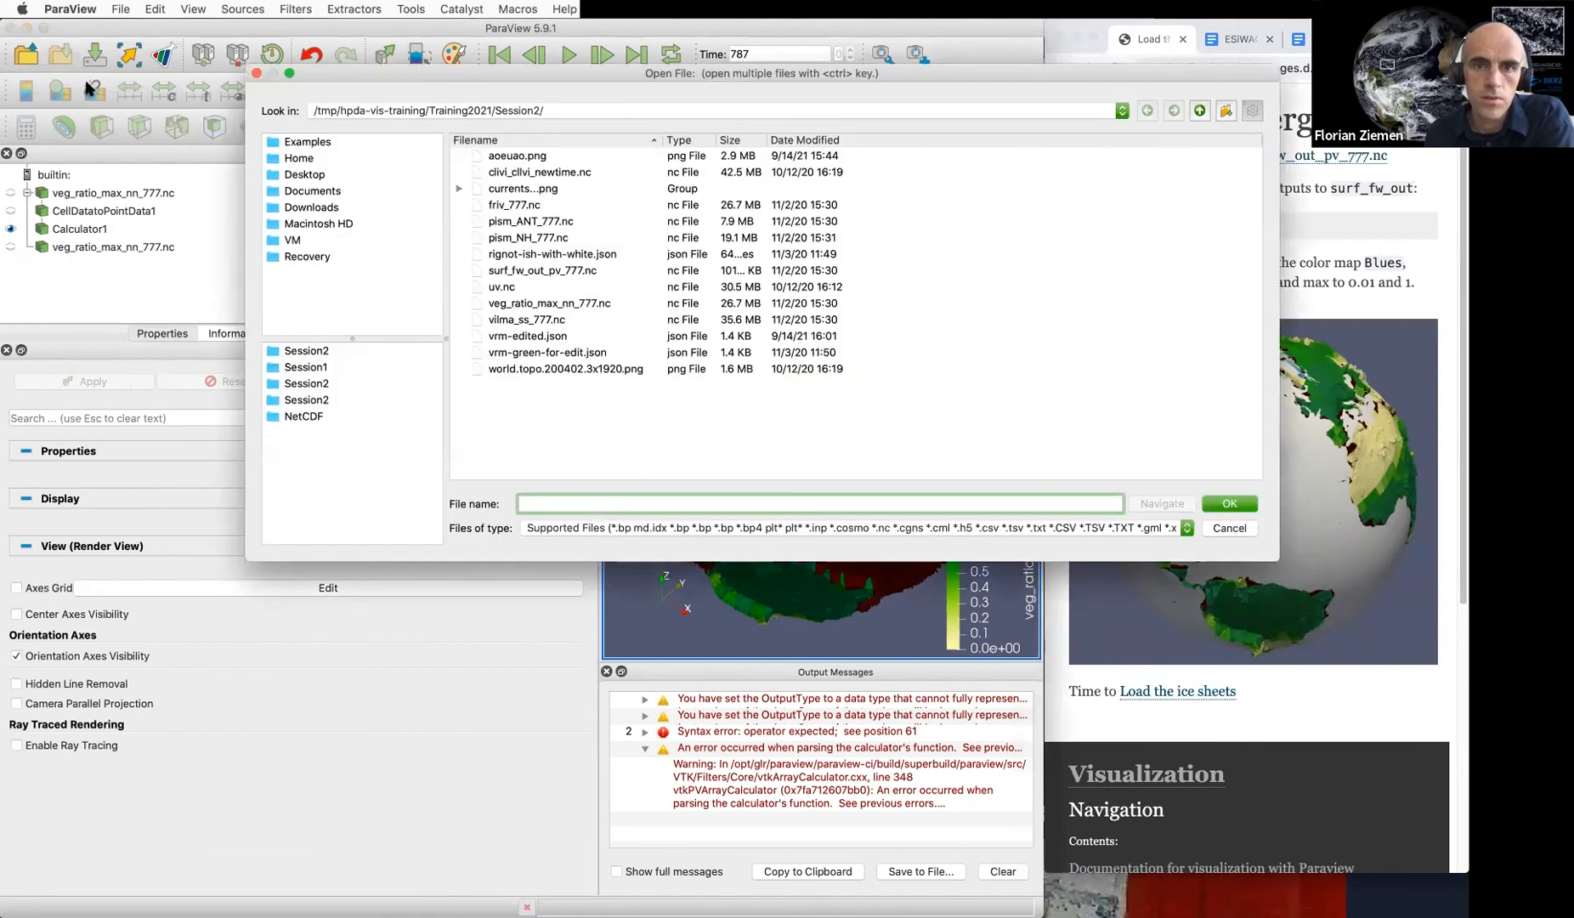
{"action": "left_click", "coordinate": [511, 274]}
{"action": "left_click", "coordinate": [1230, 503]}
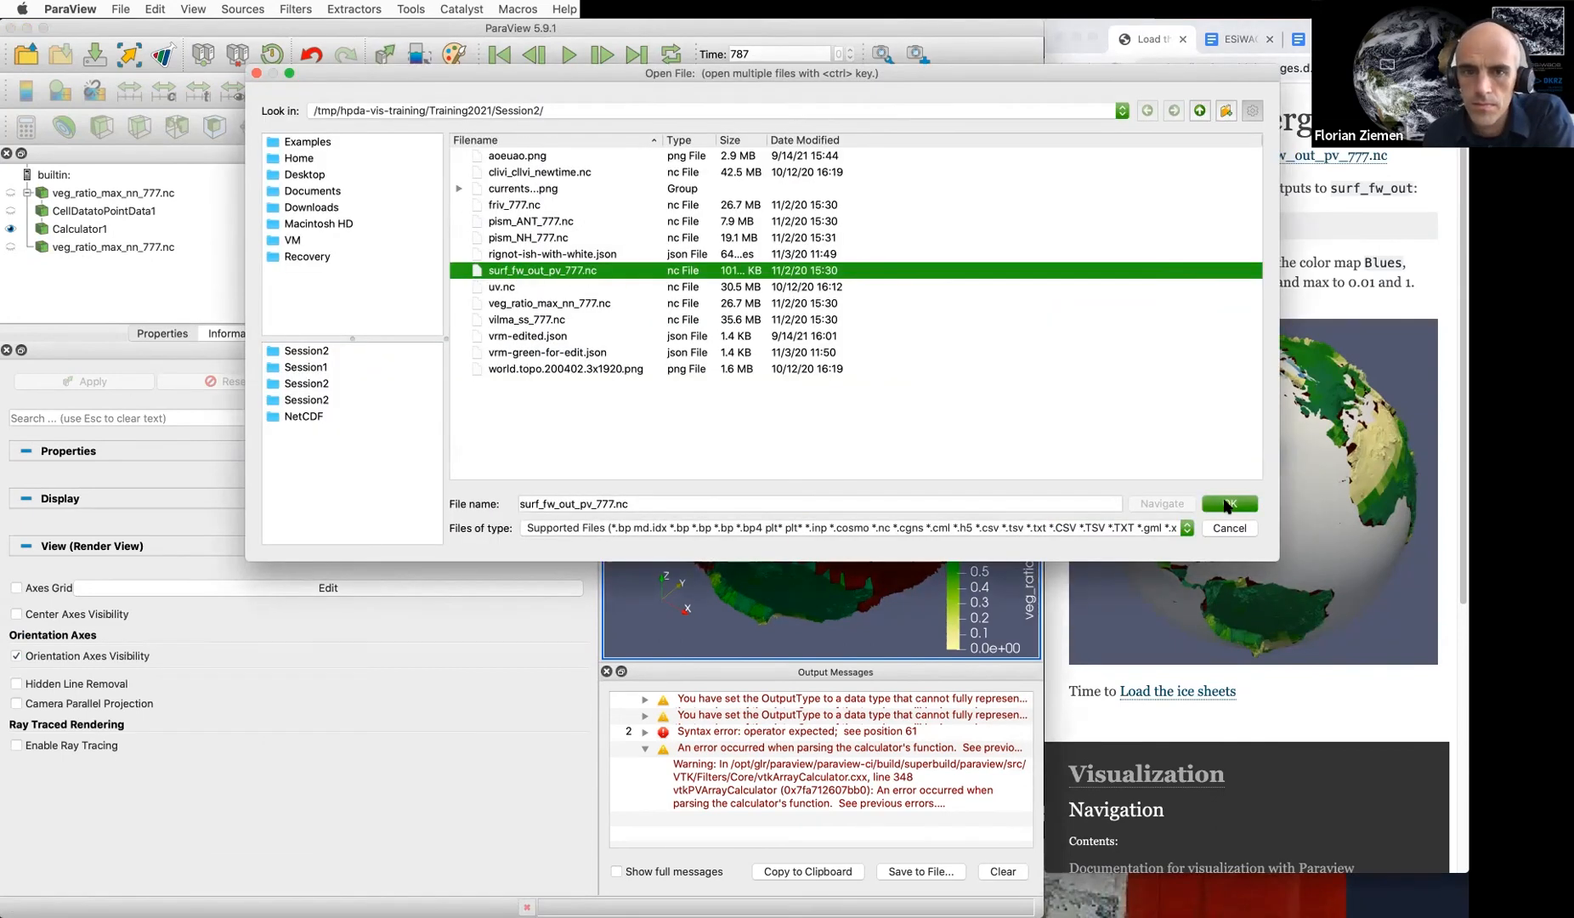
{"action": "double_click", "coordinate": [435, 346]}
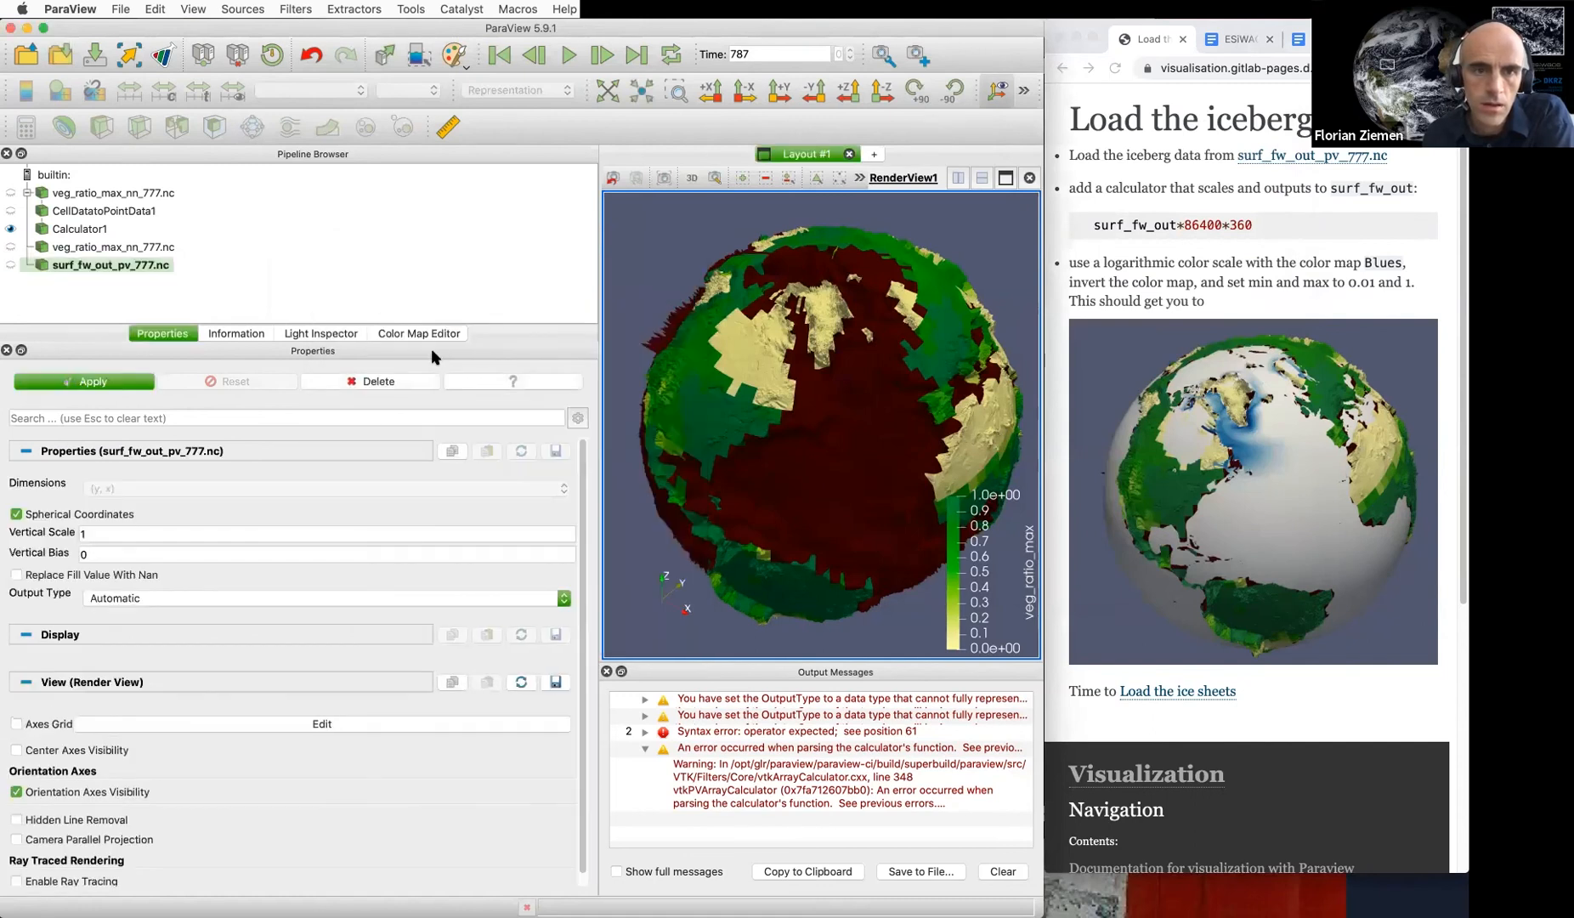
Enable Replace Fill Value With Nan for surf_fw_out_pv_777.nc, apply it and color the surface by surf_fw_out
{"action": "left_click", "coordinate": [104, 575]}
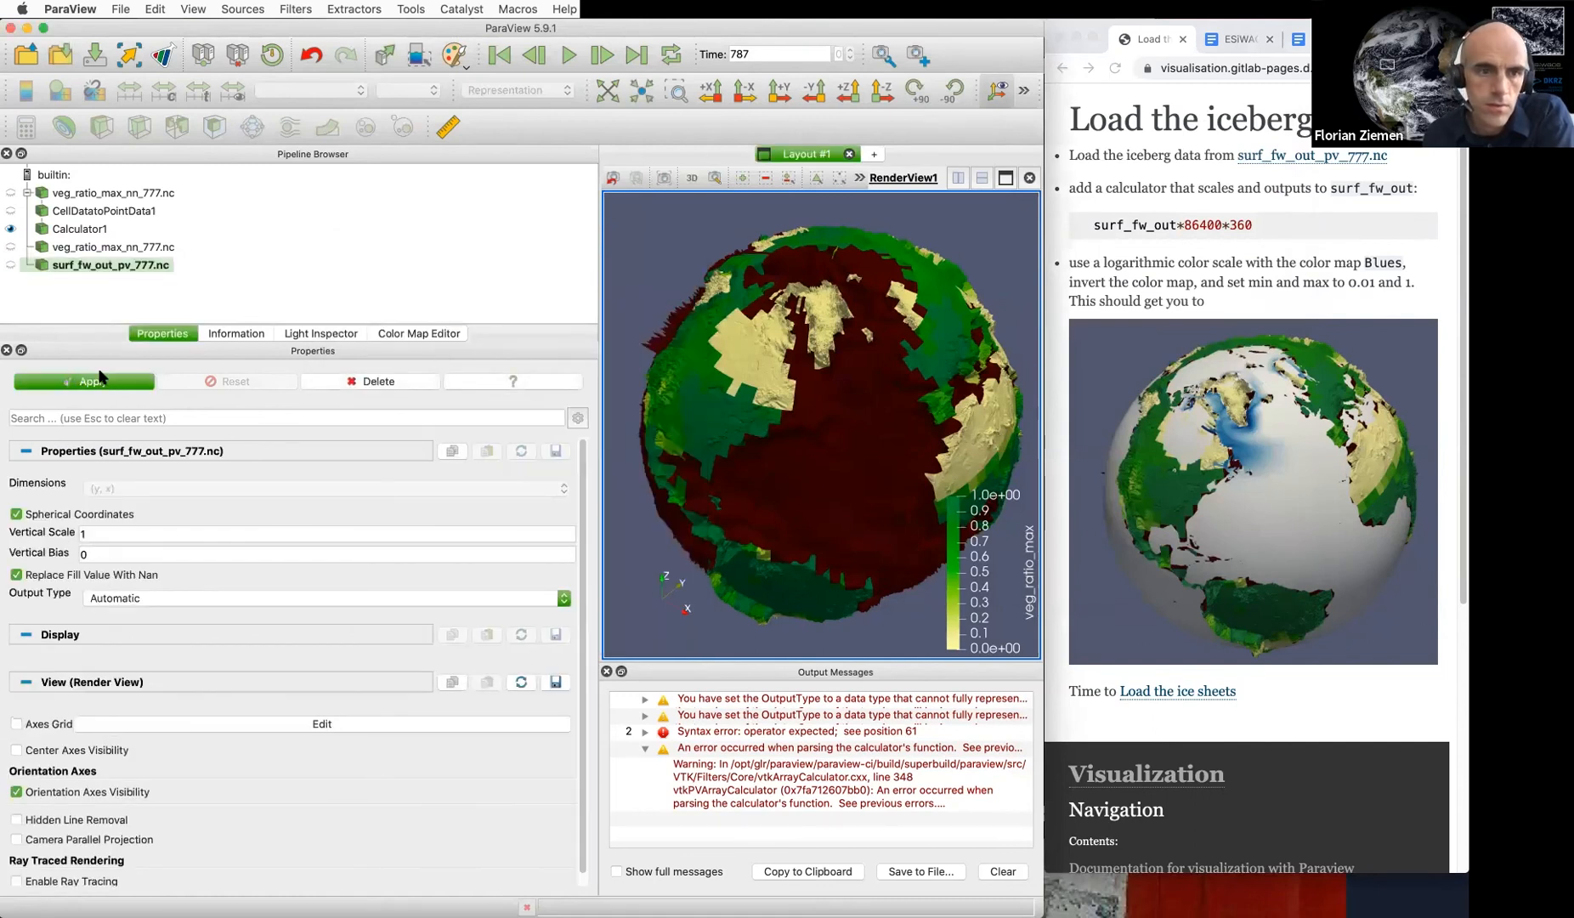
{"action": "left_click", "coordinate": [100, 385]}
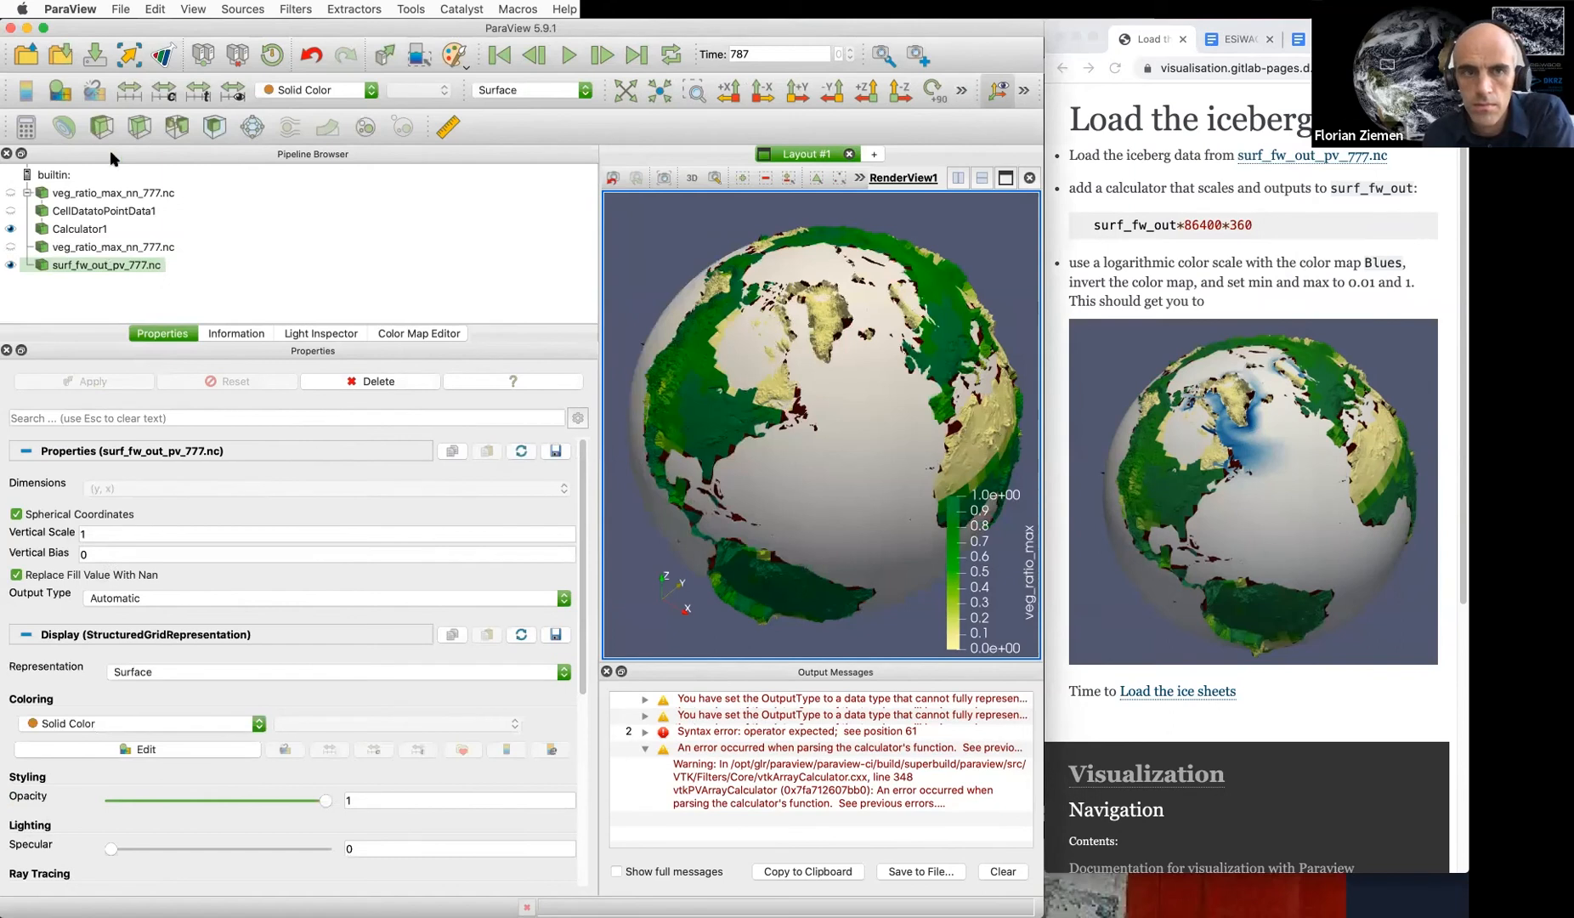
{"action": "left_click", "coordinate": [316, 90]}
{"action": "left_click", "coordinate": [306, 109]}
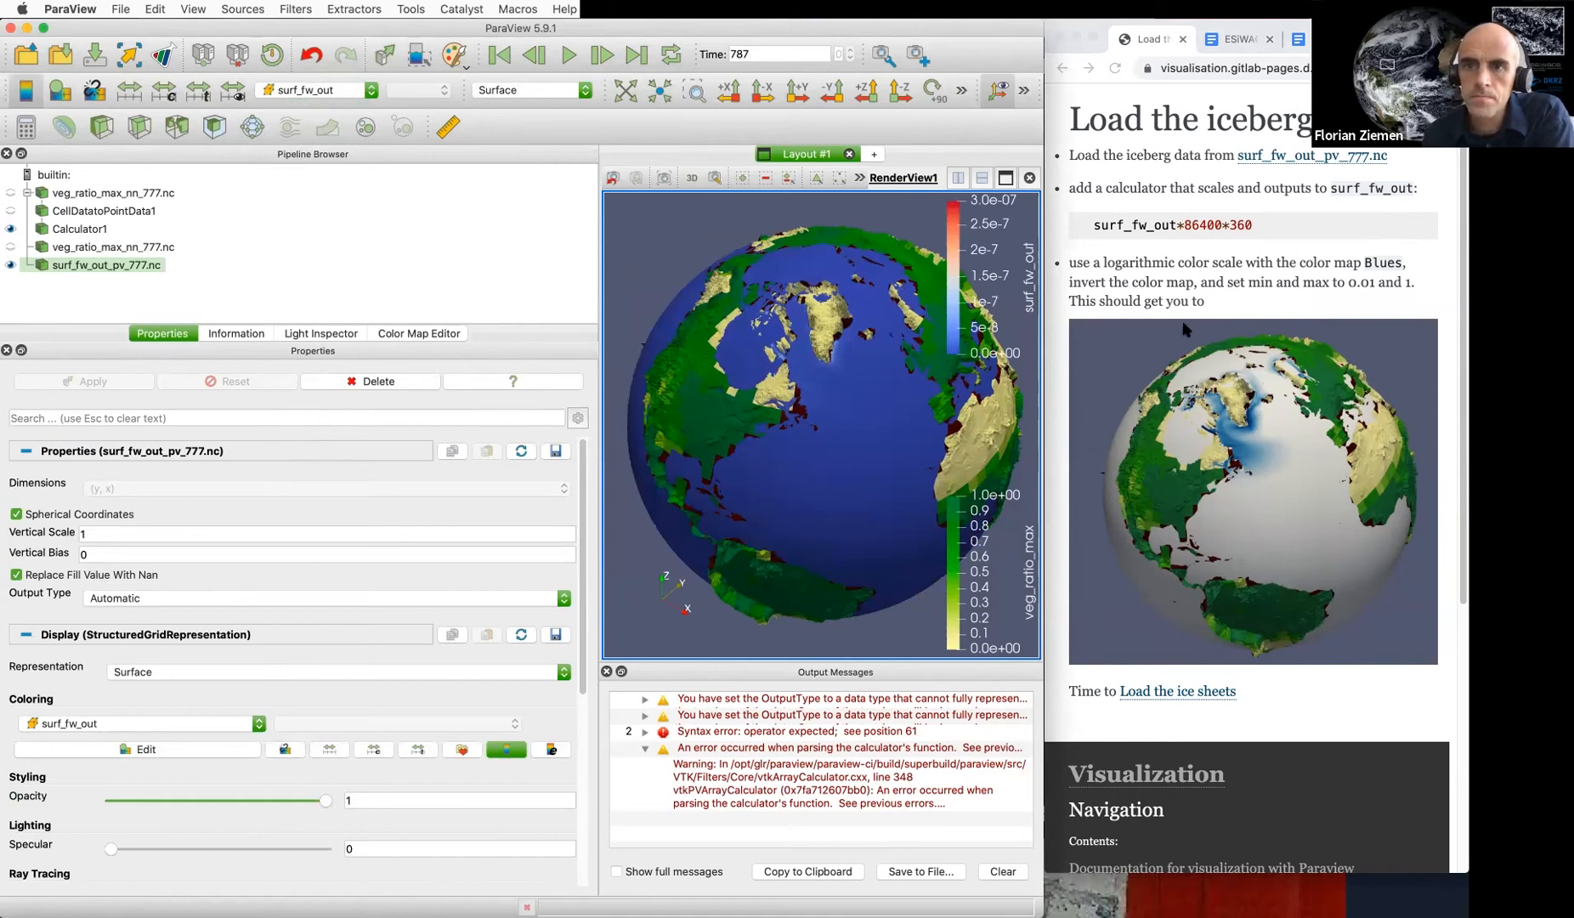
Use a log scale when mapping surf_fw_out to colors and apply the Blues color preset
{"action": "left_click", "coordinate": [419, 334]}
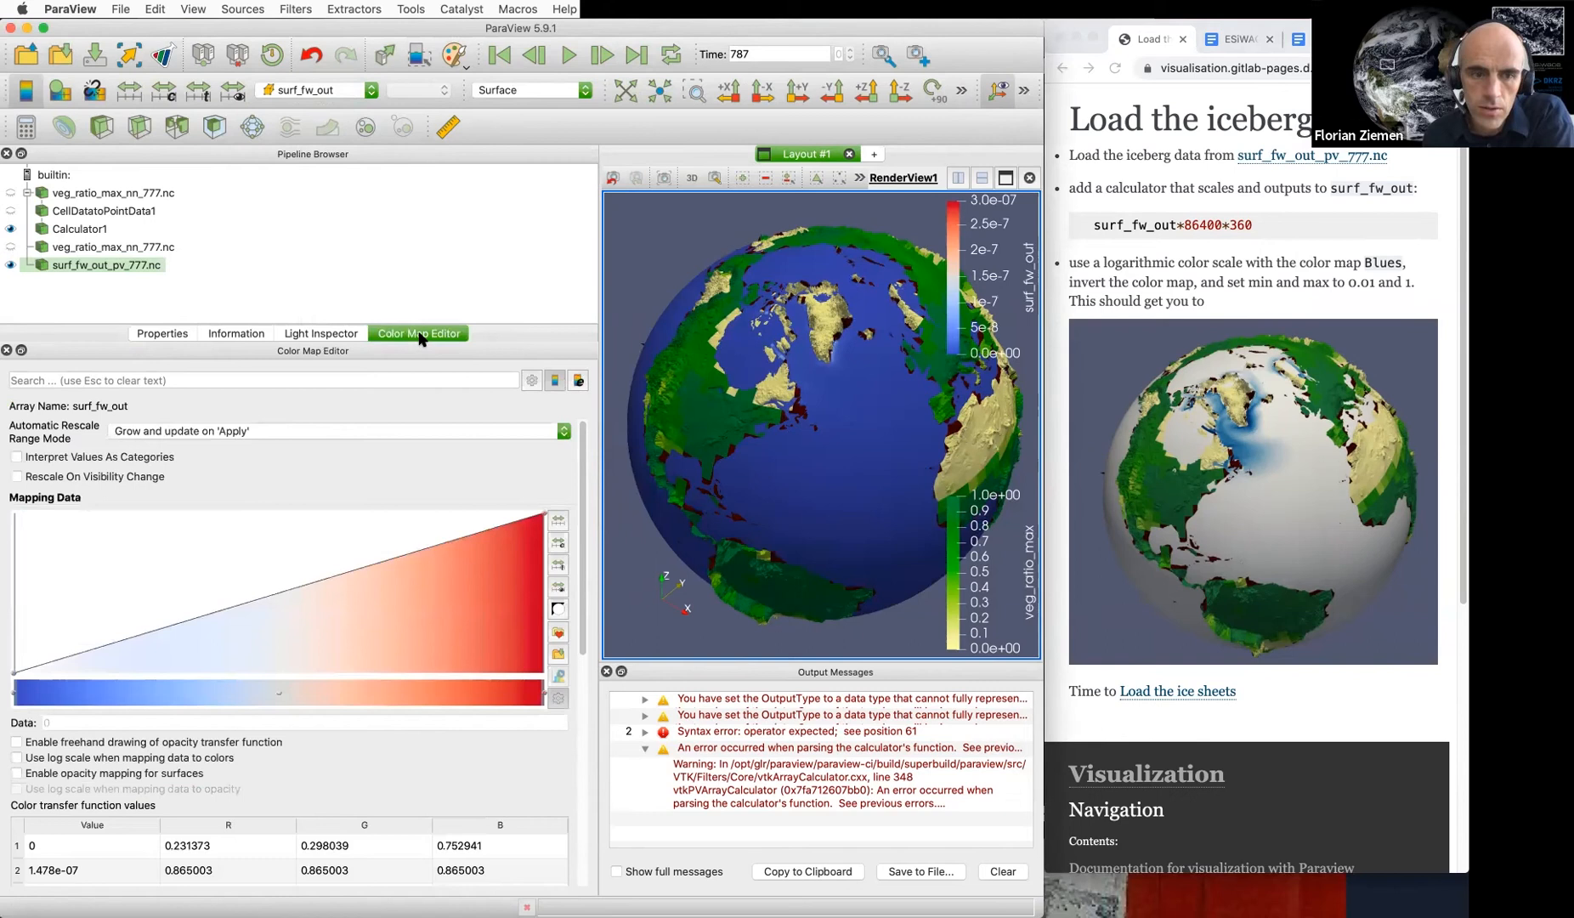
{"action": "left_click", "coordinate": [173, 757]}
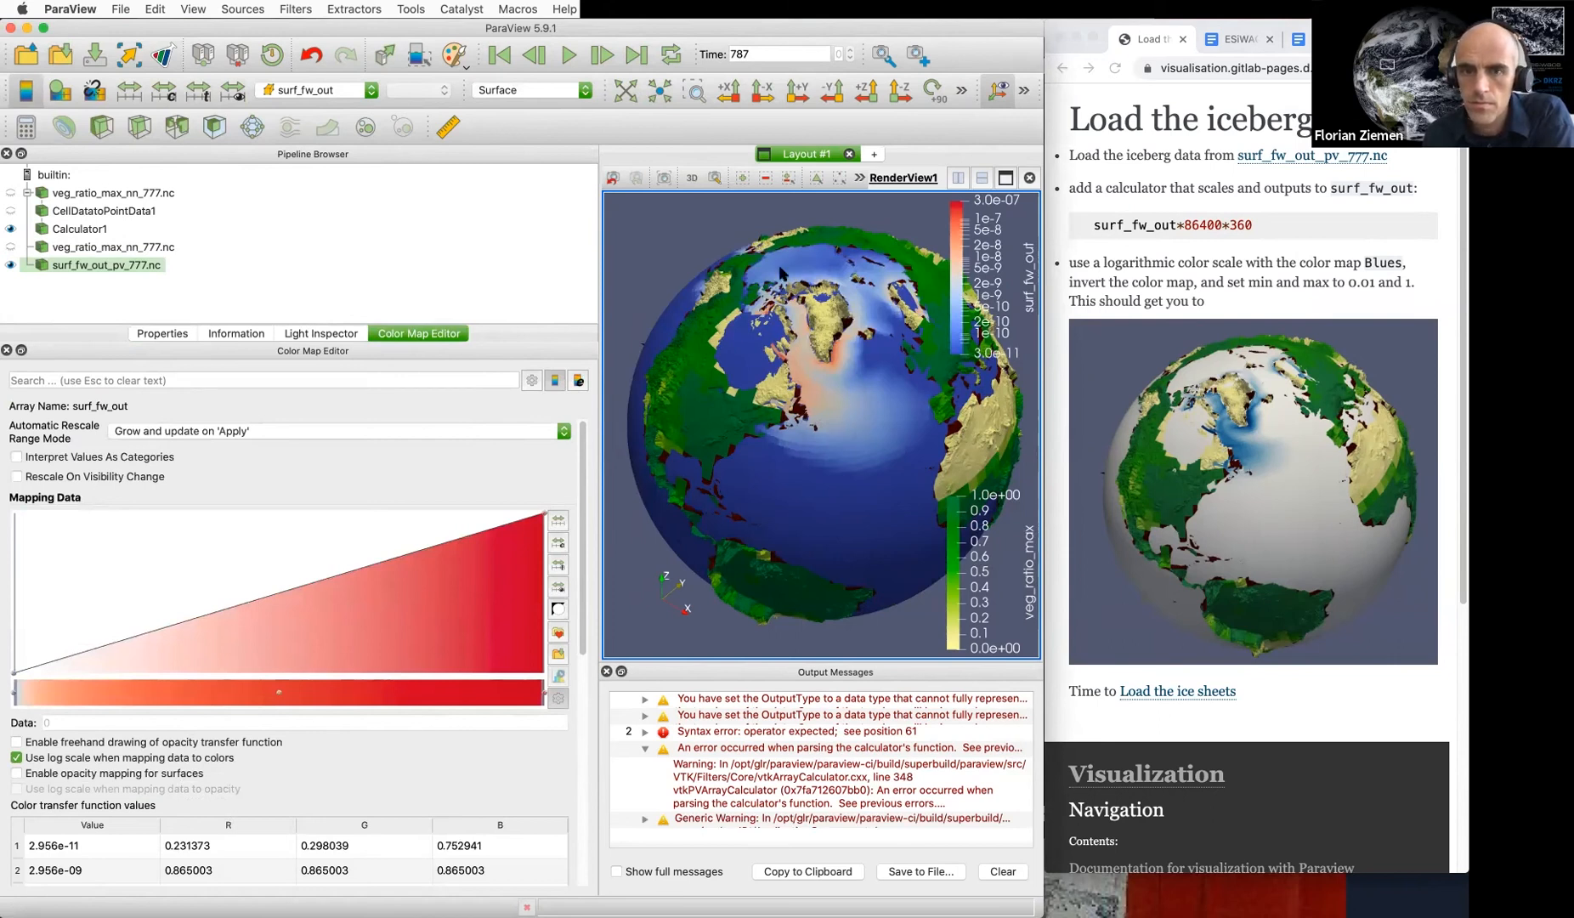
{"action": "left_click", "coordinate": [557, 634]}
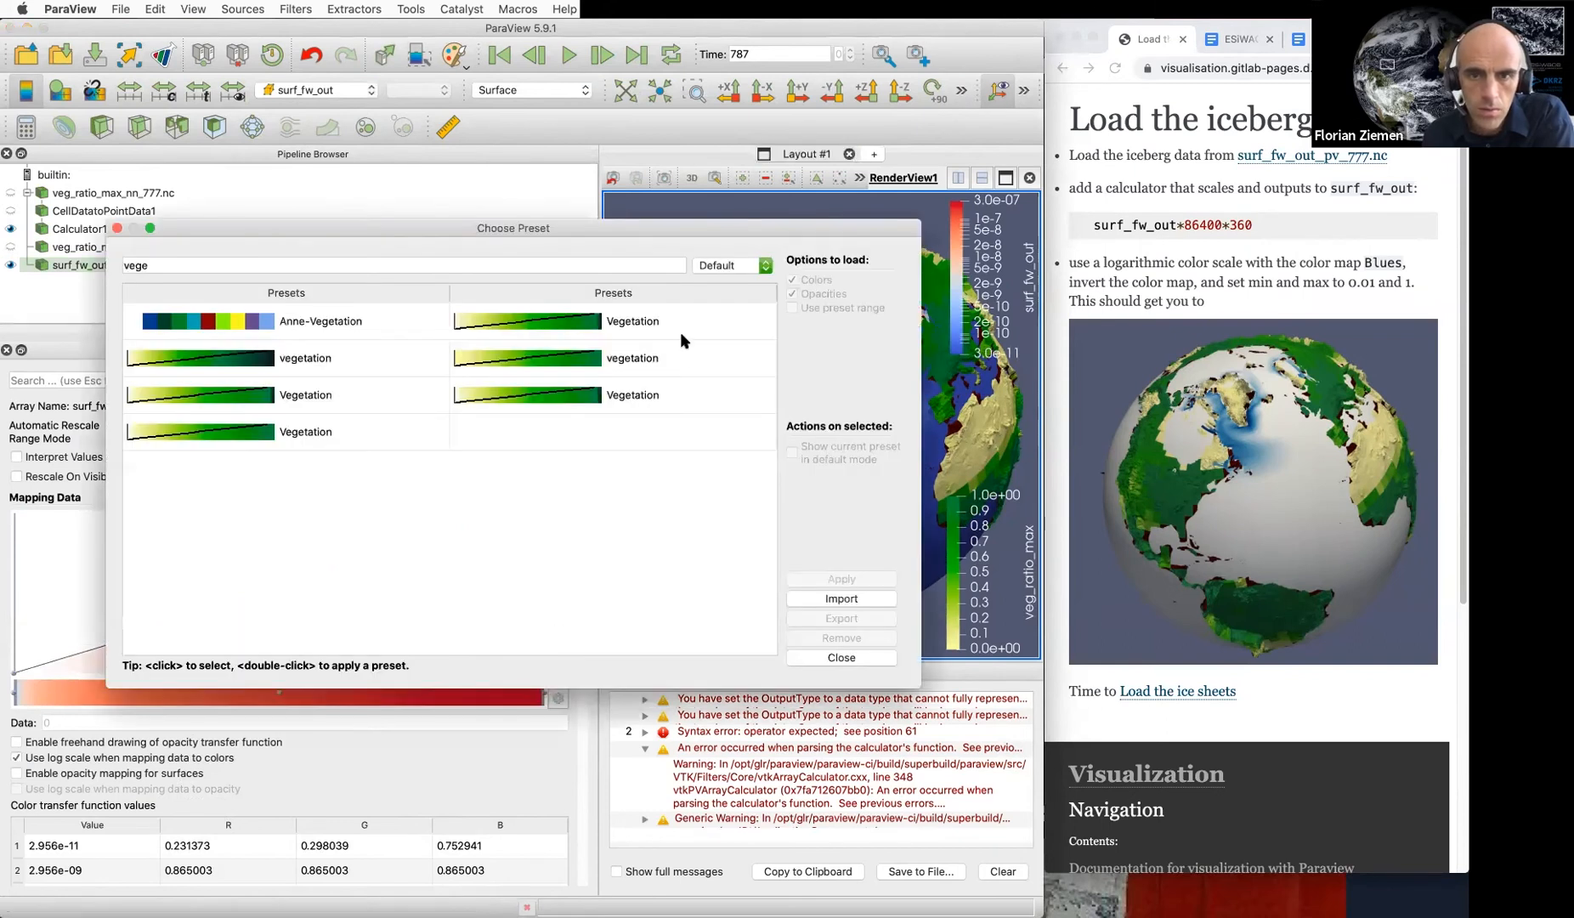
{"action": "left_click", "coordinate": [632, 264]}
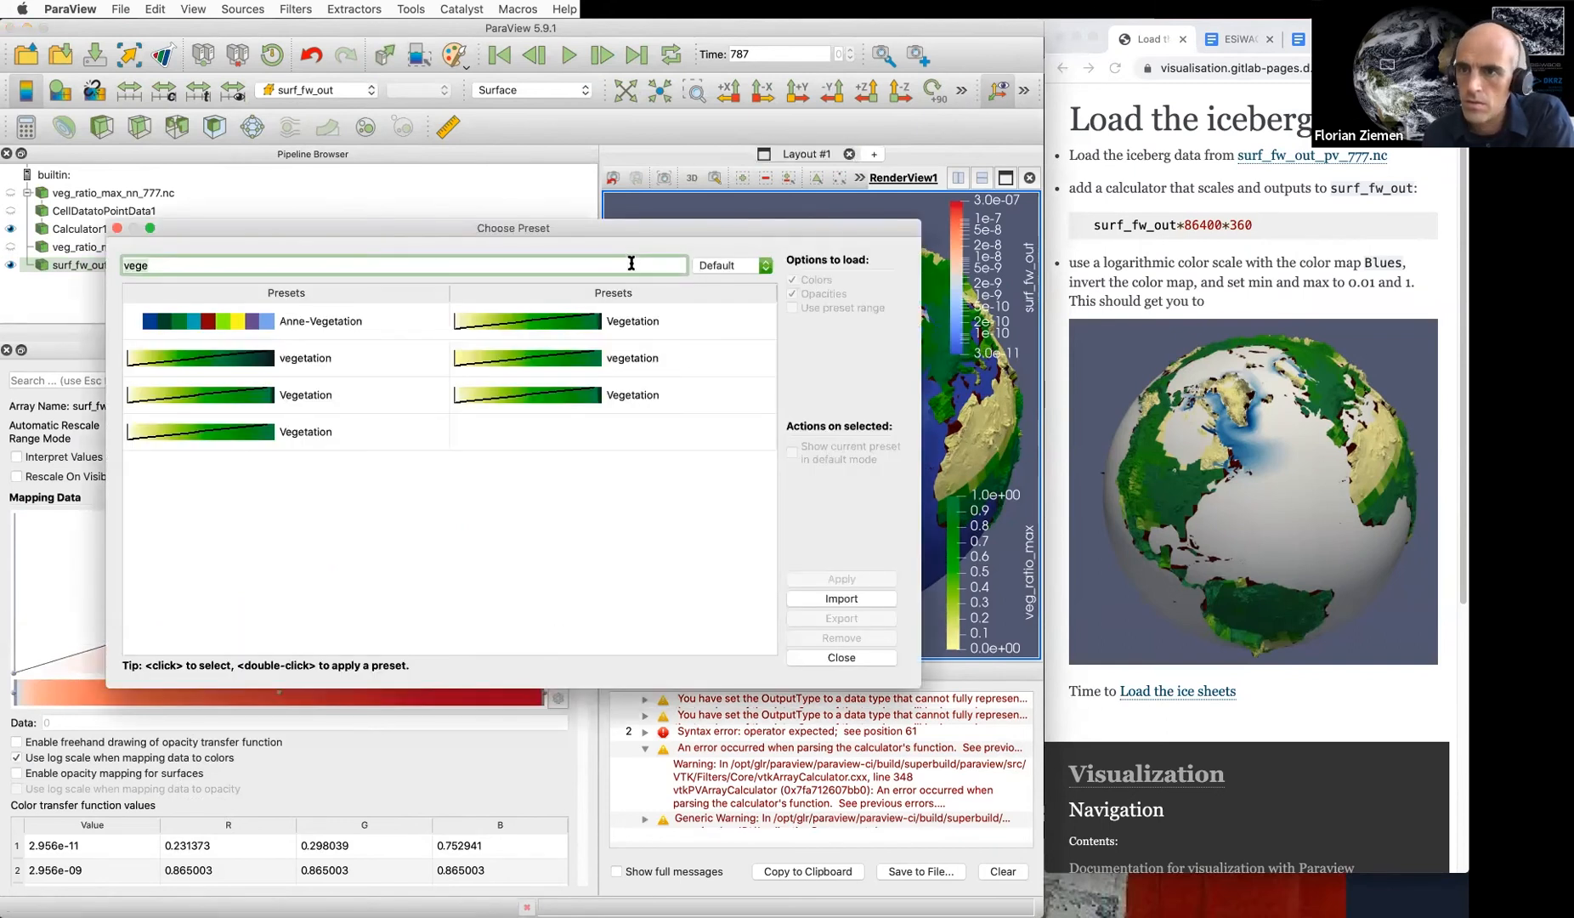
{"action": "key", "text": "Escape"}
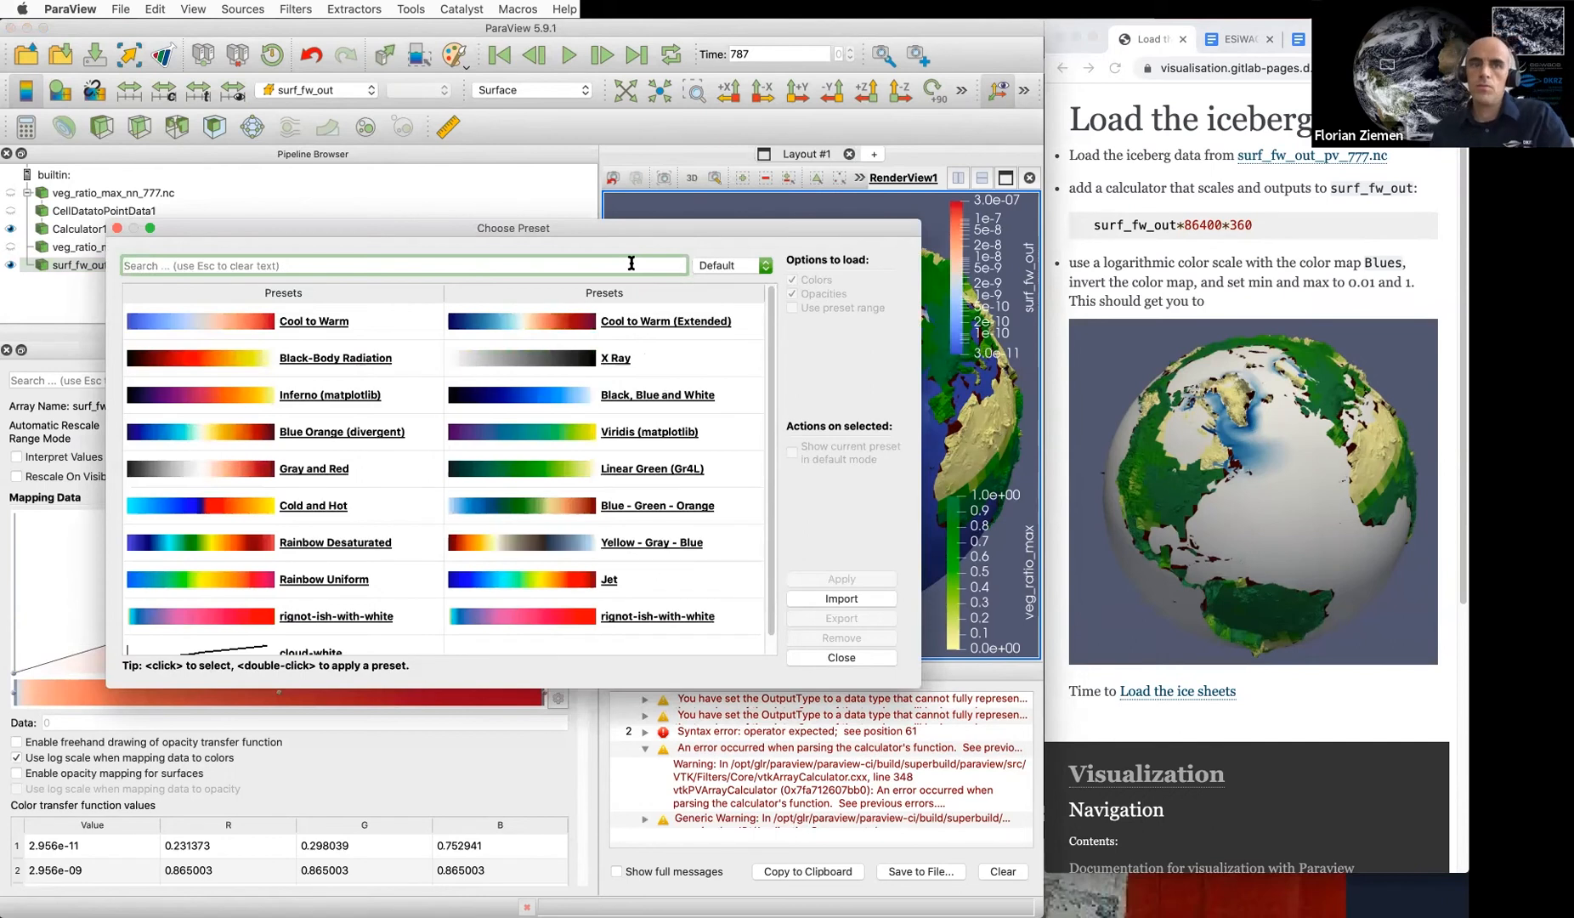
{"action": "type", "text": "blues"}
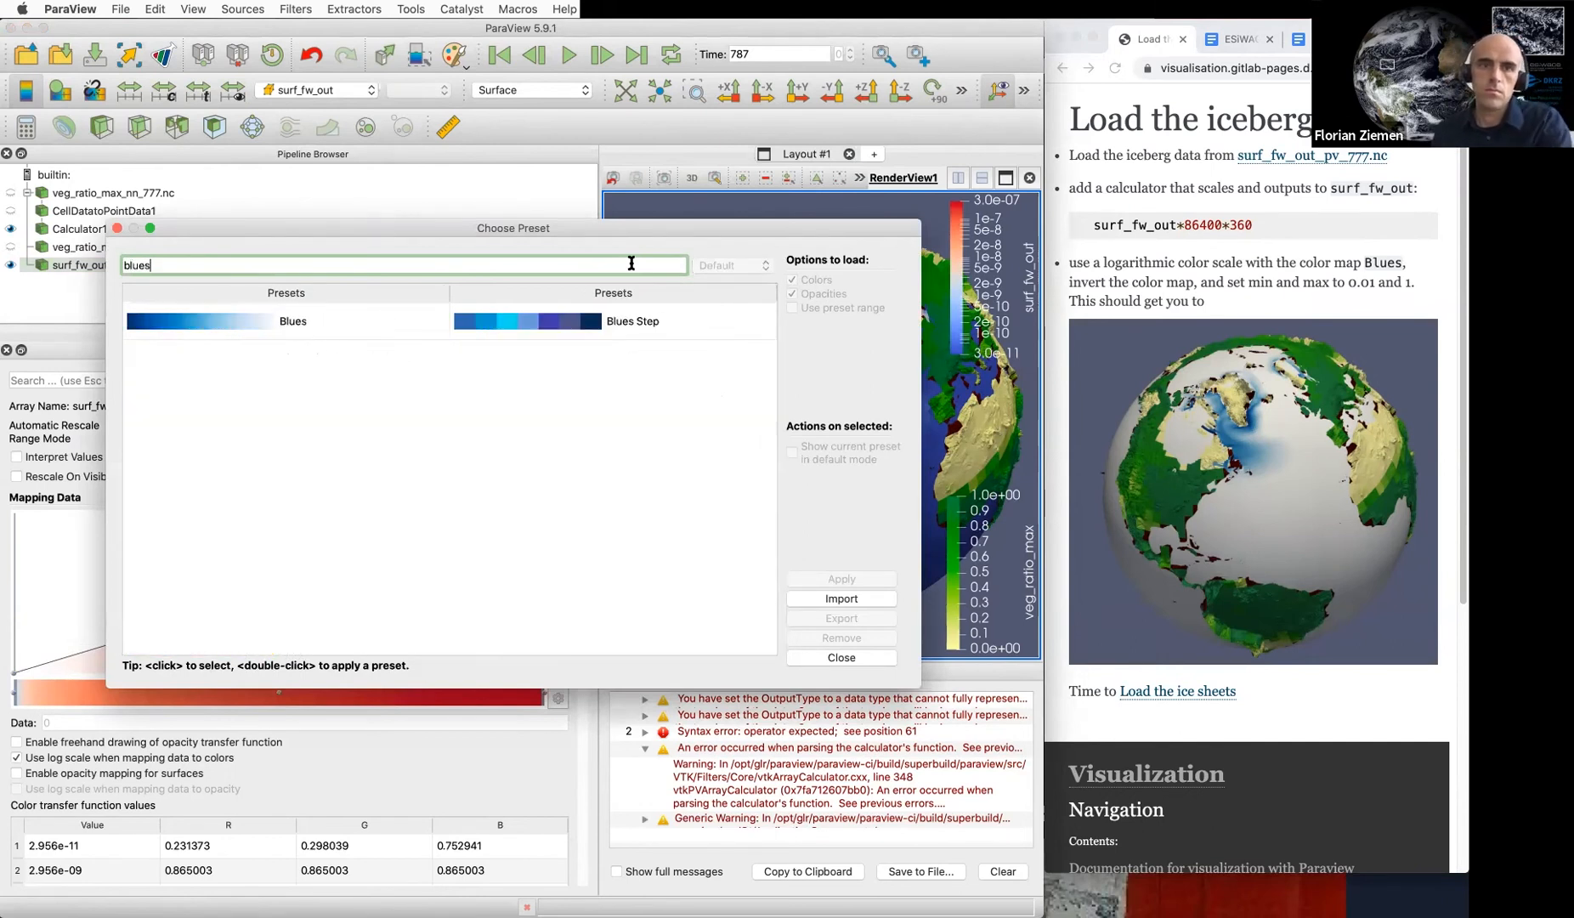
{"action": "left_click", "coordinate": [269, 332]}
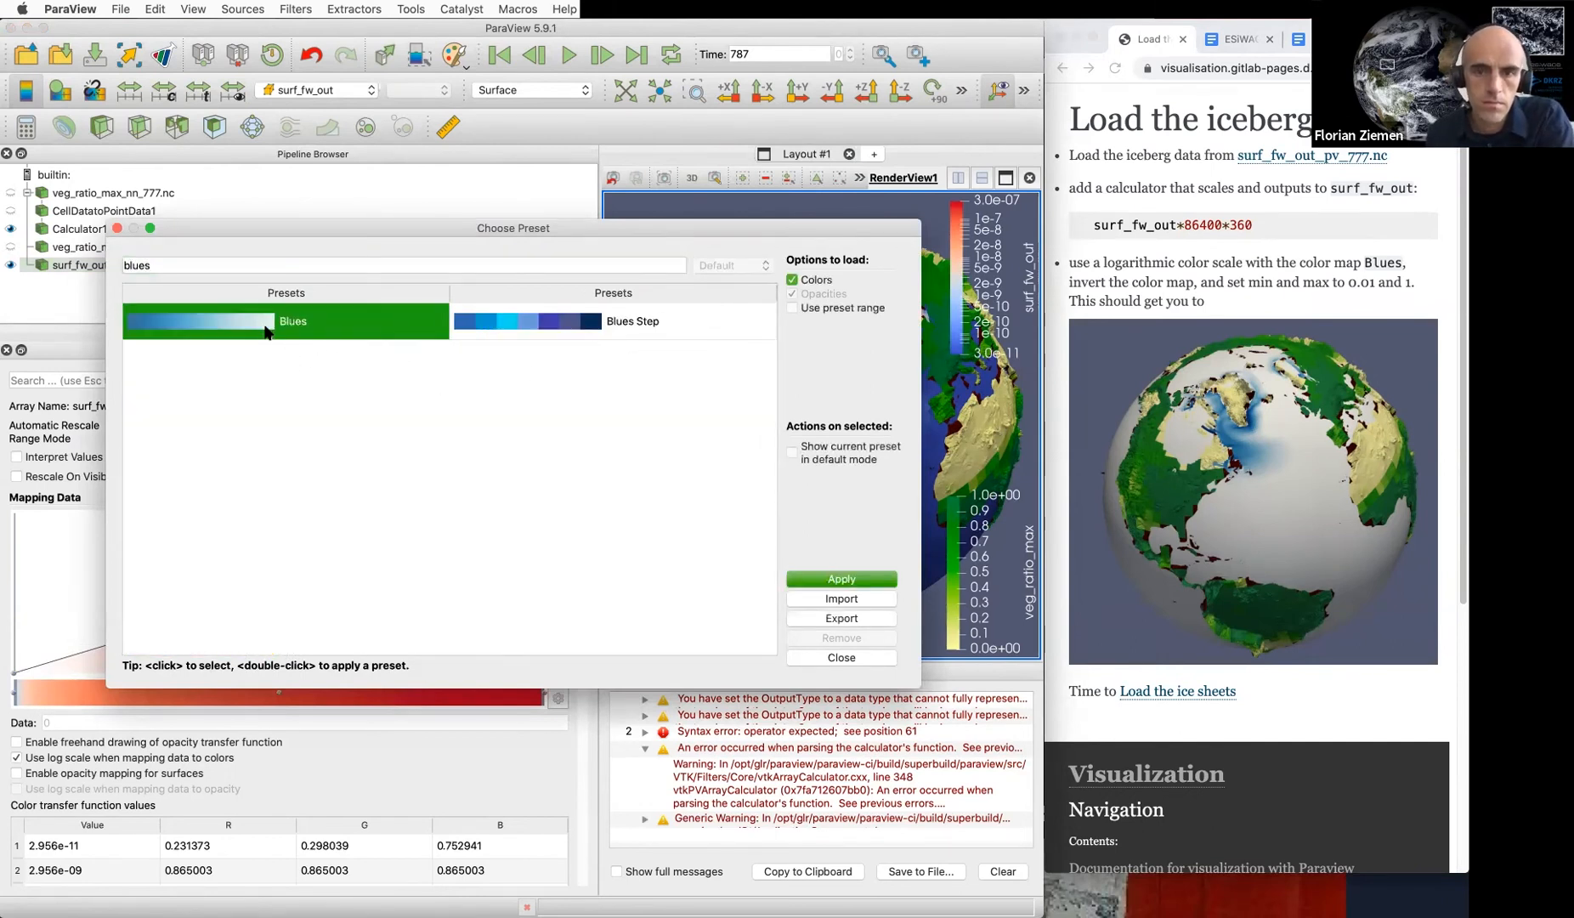
{"action": "left_click", "coordinate": [841, 579]}
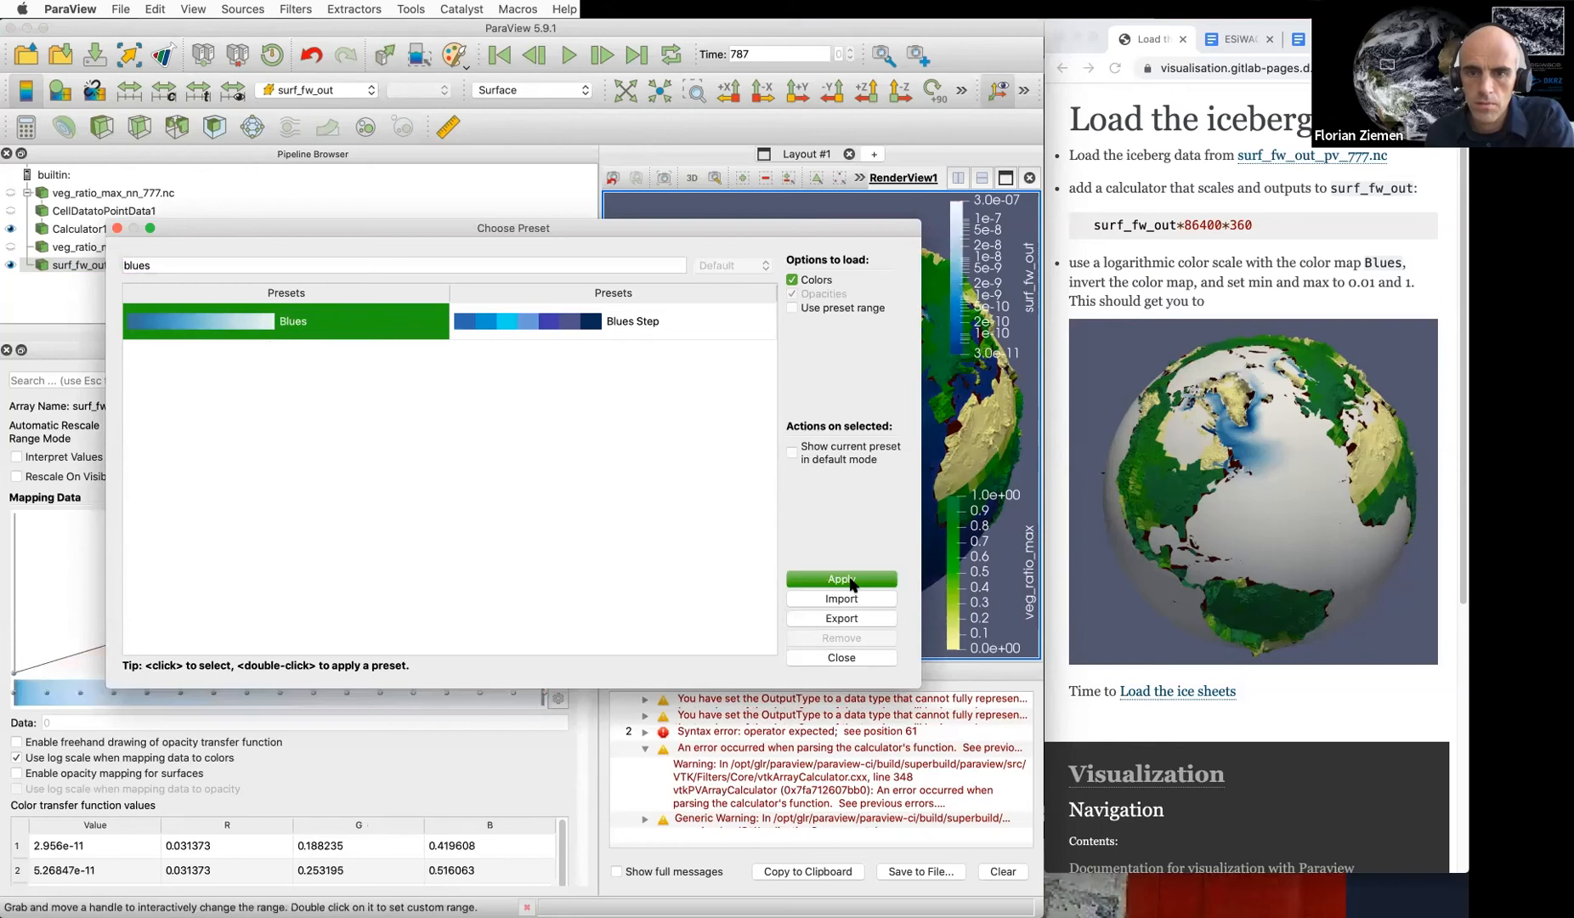
{"action": "left_click", "coordinate": [841, 658]}
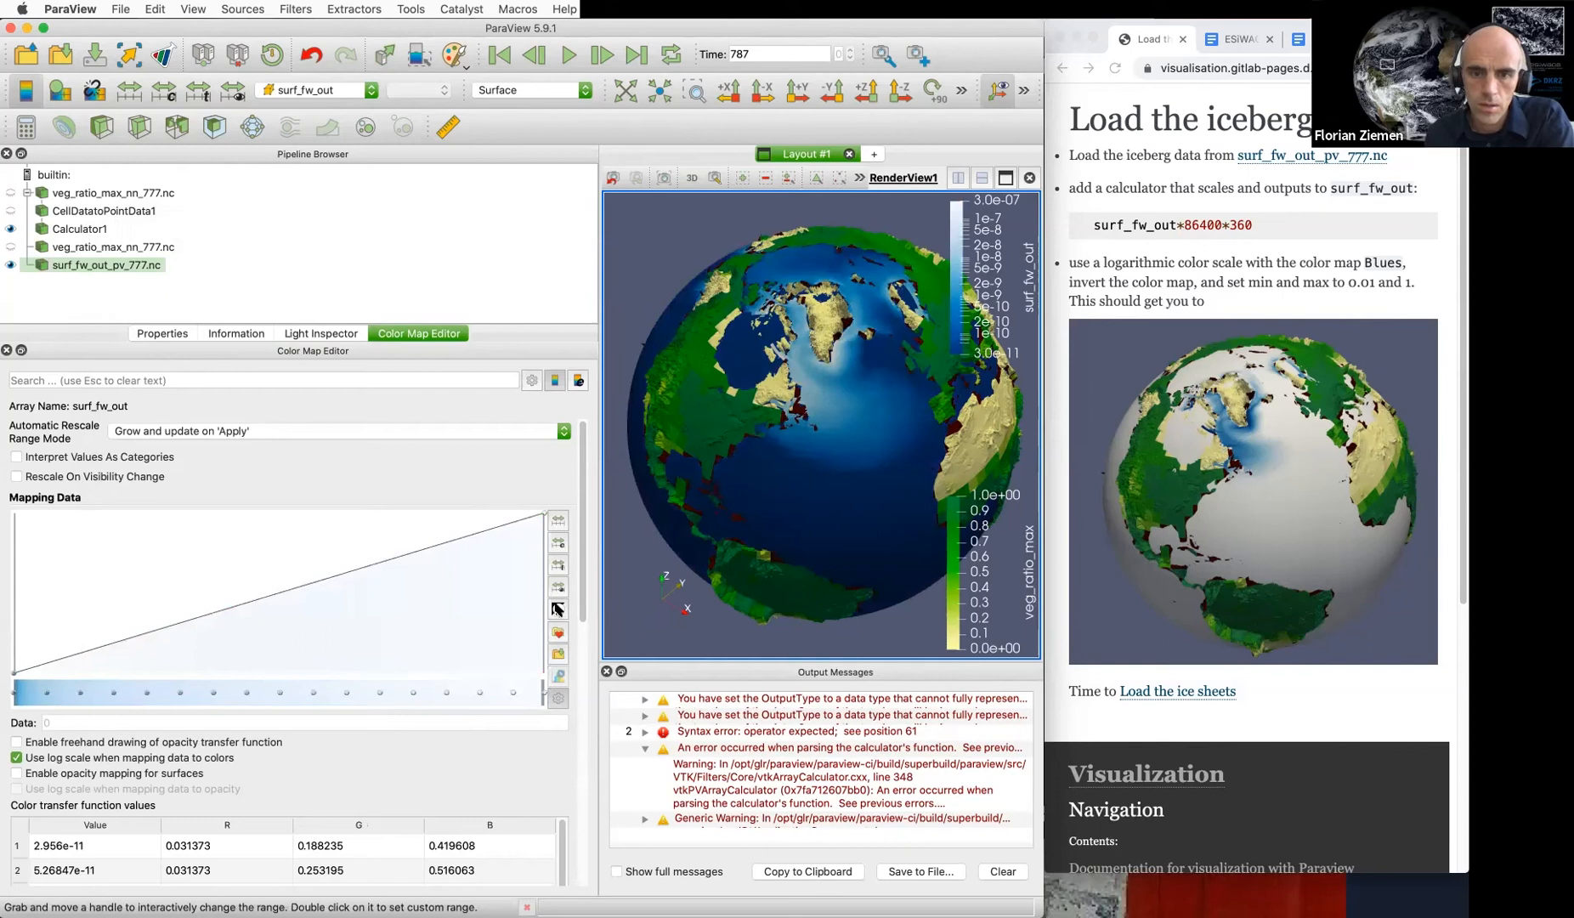
Invert the surf_fw_out color map, compare the globe with the tutorial image and widen the render view
{"action": "left_click", "coordinate": [558, 610]}
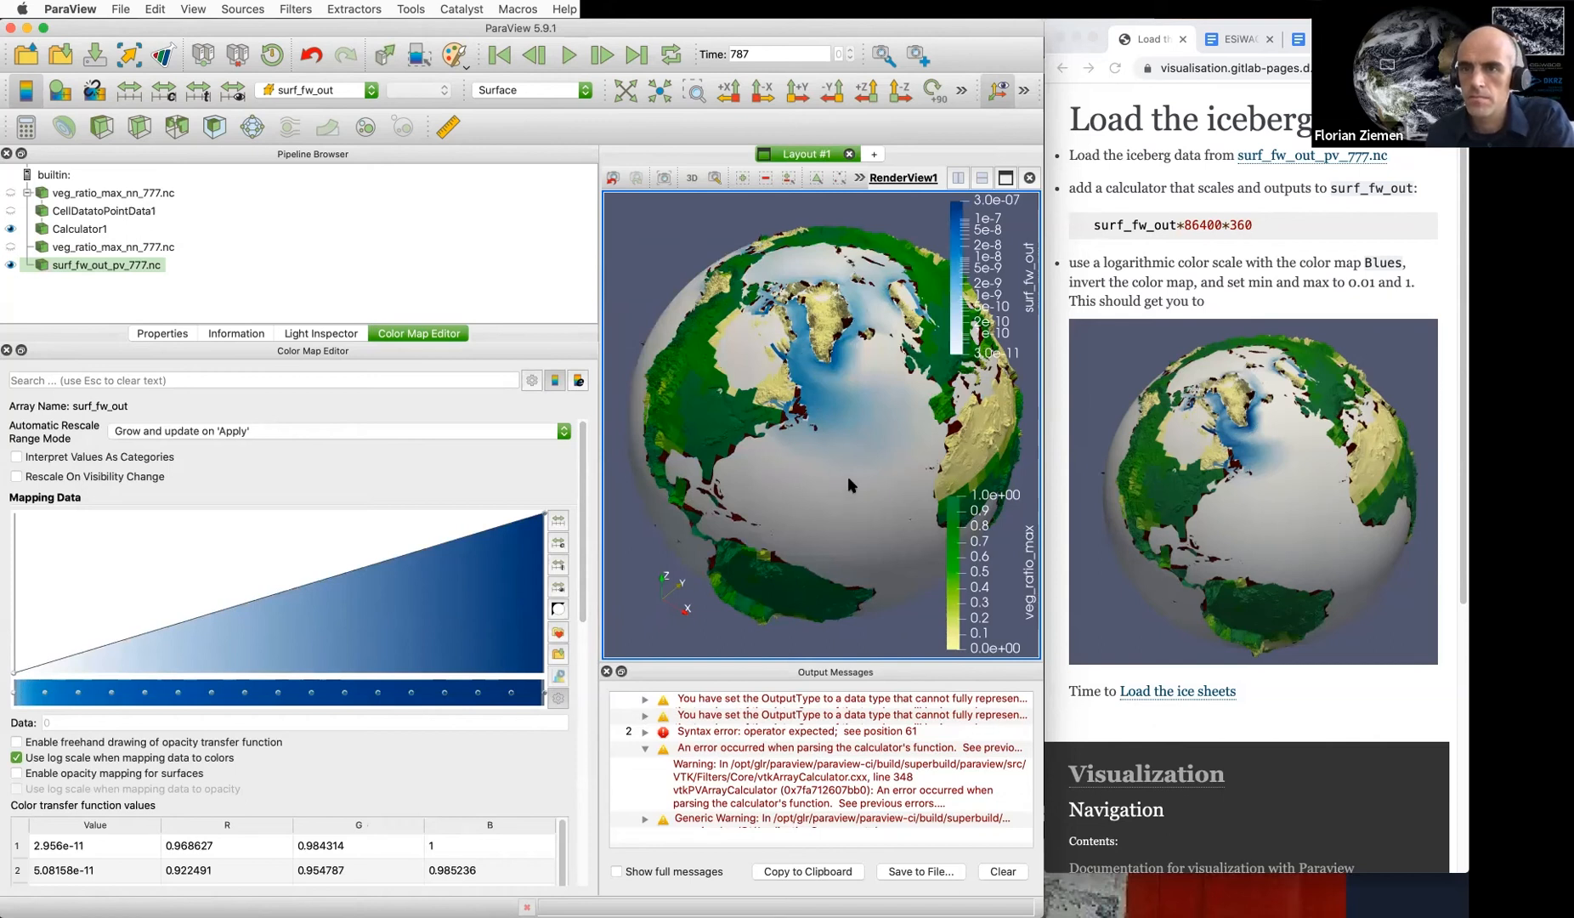
{"action": "scroll", "coordinate": [1394, 495], "scroll_direction": "down", "scroll_amount": 5}
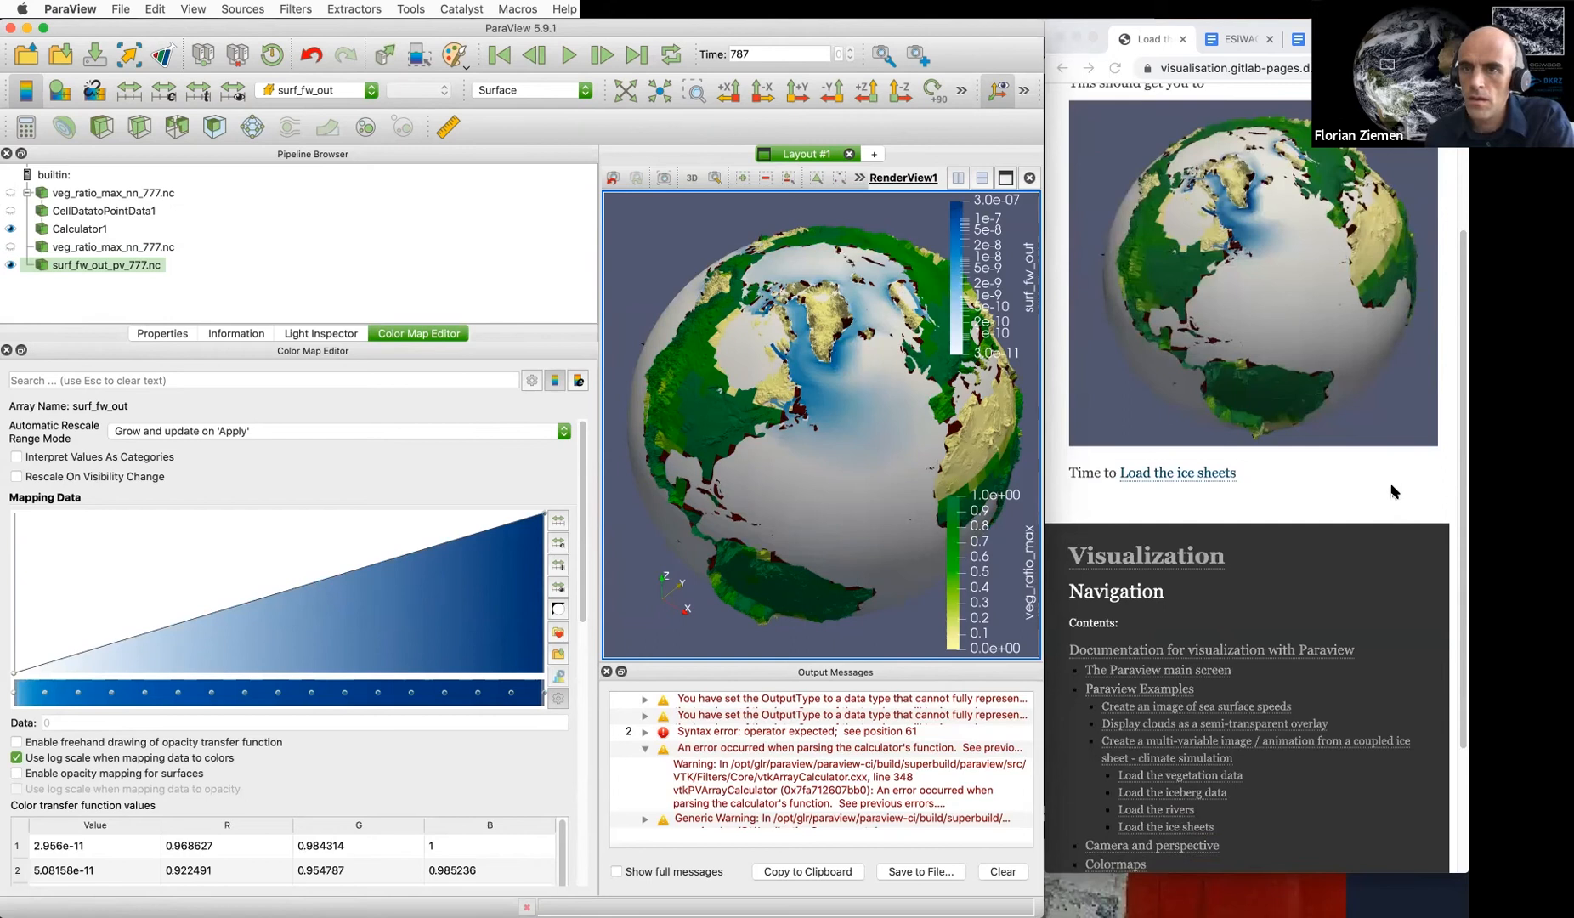
{"action": "scroll", "coordinate": [1309, 463], "scroll_direction": "up", "scroll_amount": 3}
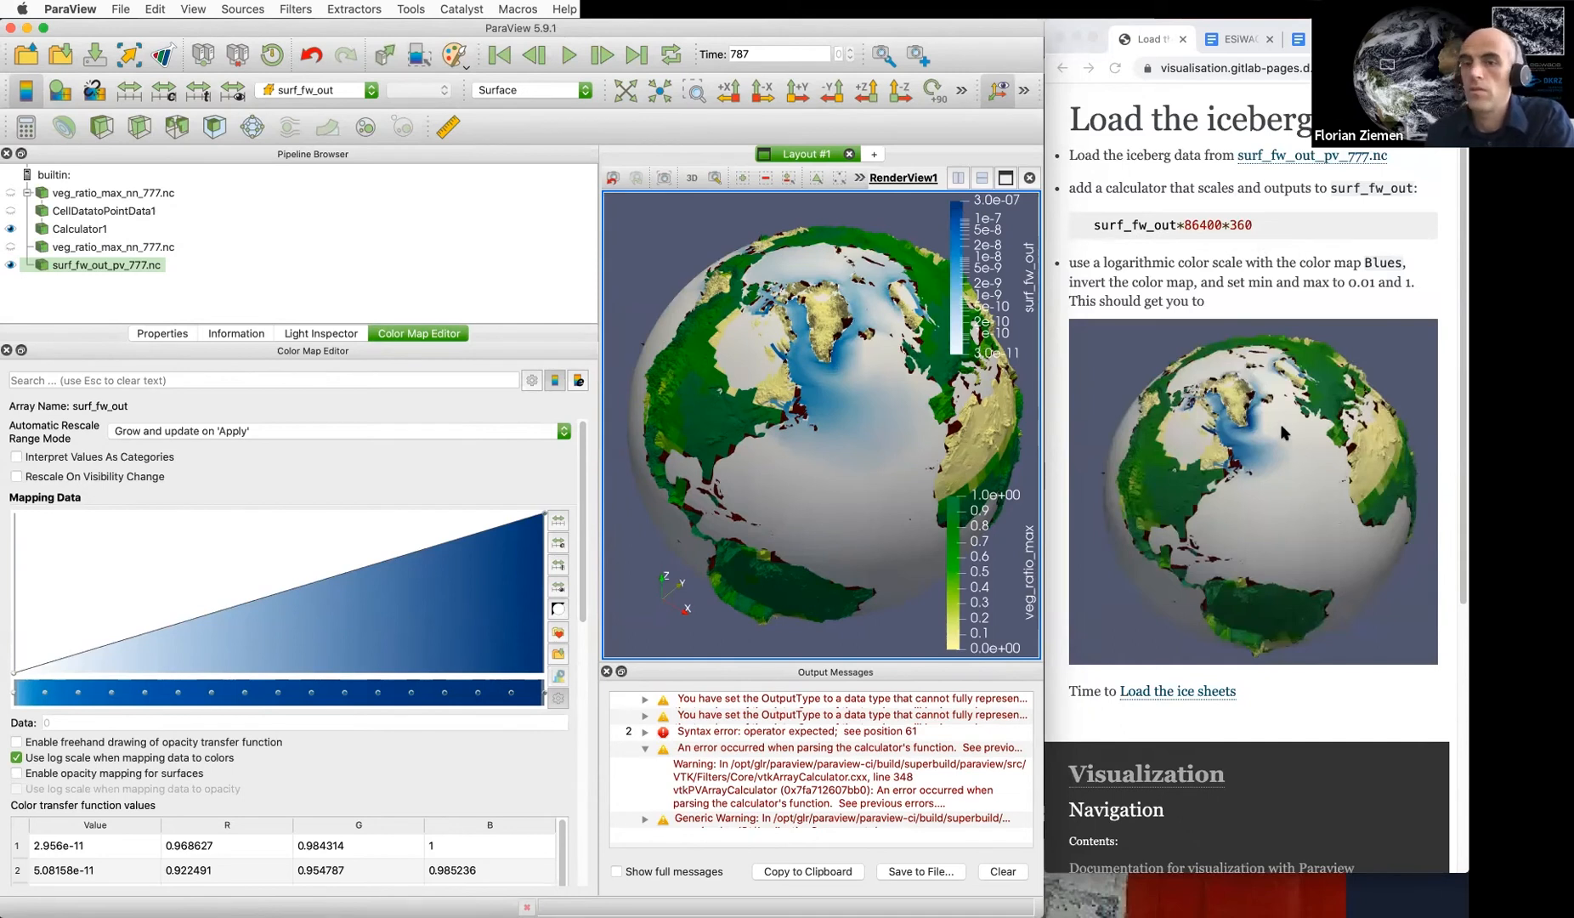
{"action": "left_click_drag", "start_coordinate": [585, 334], "coordinate": [409, 334]}
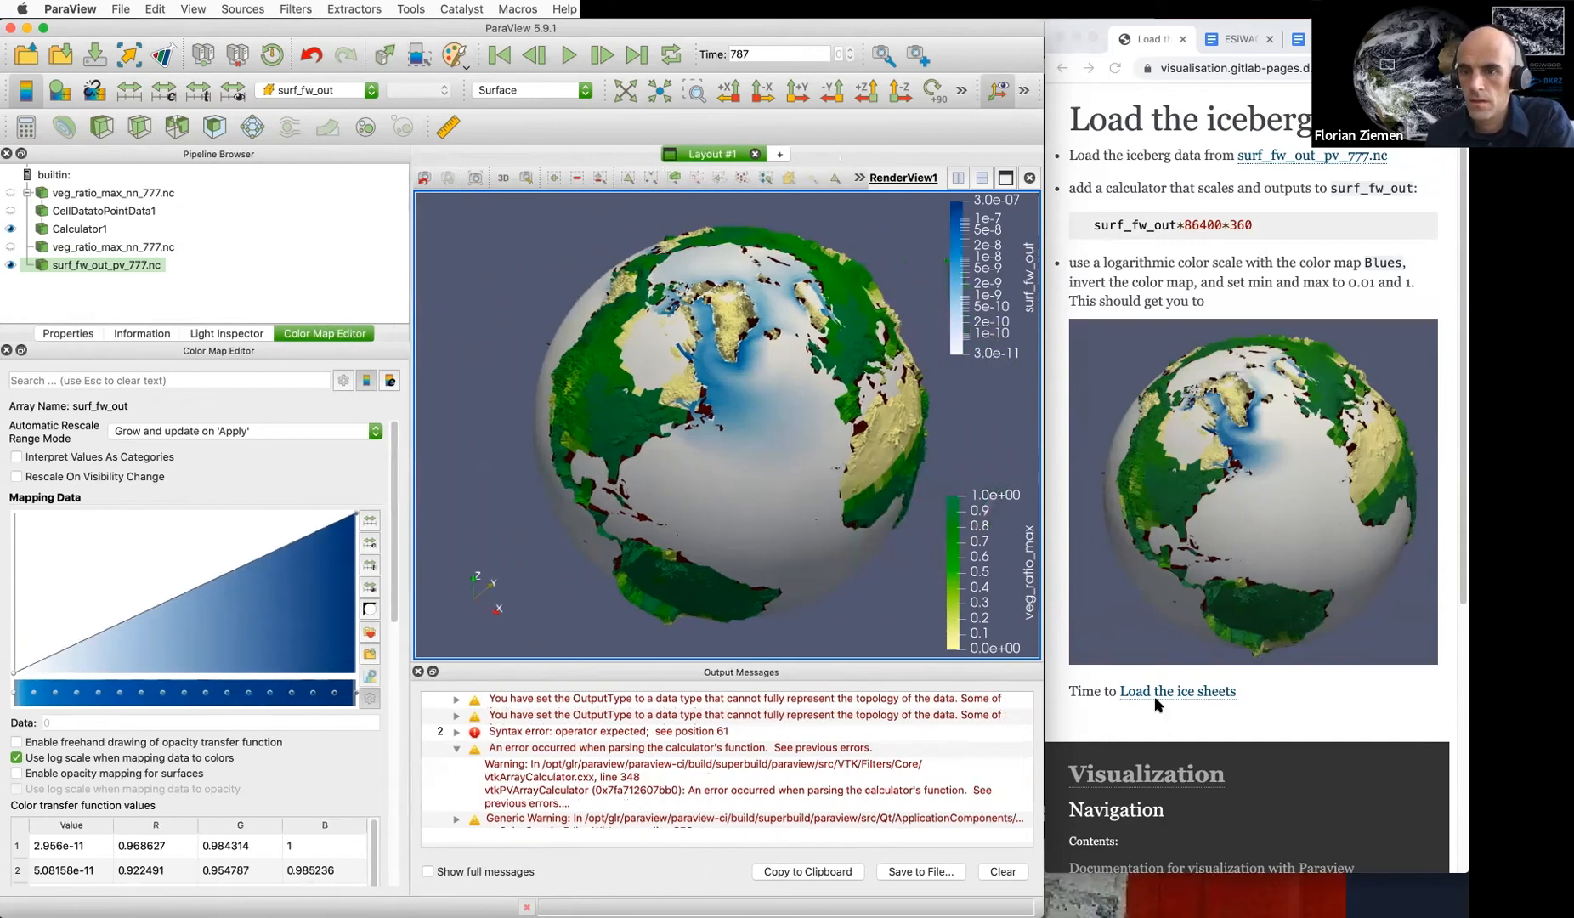
Go to the tutorial's ice sheets page and open pism_NH_777.nc from the Session2 folder with the NetCDF Reader
{"action": "left_click", "coordinate": [1156, 693]}
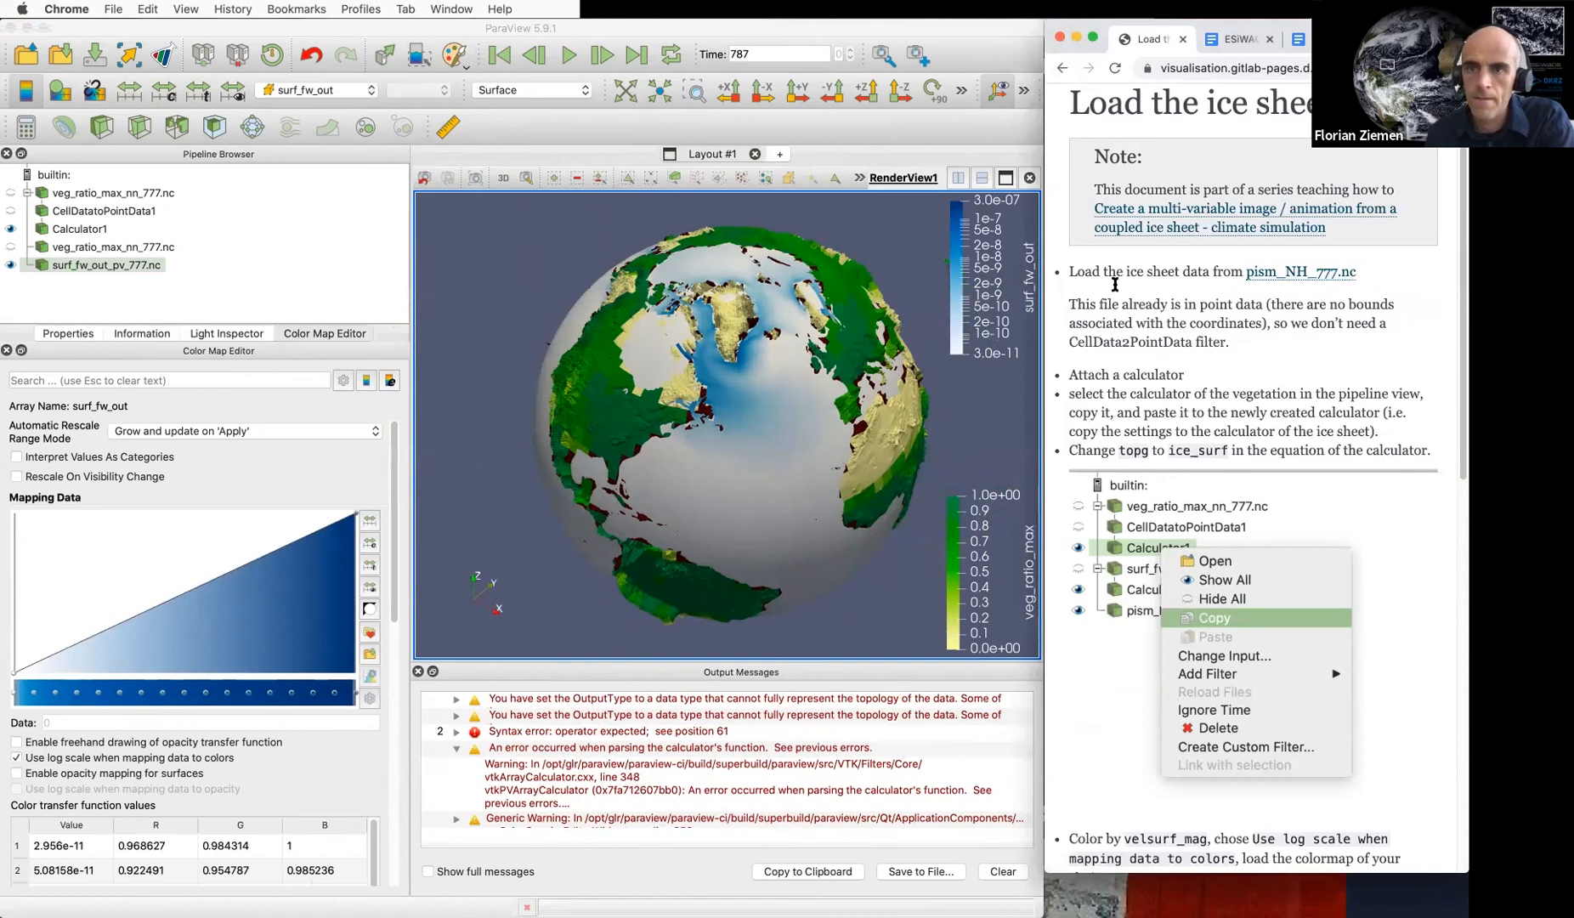
{"action": "left_click", "coordinate": [26, 61]}
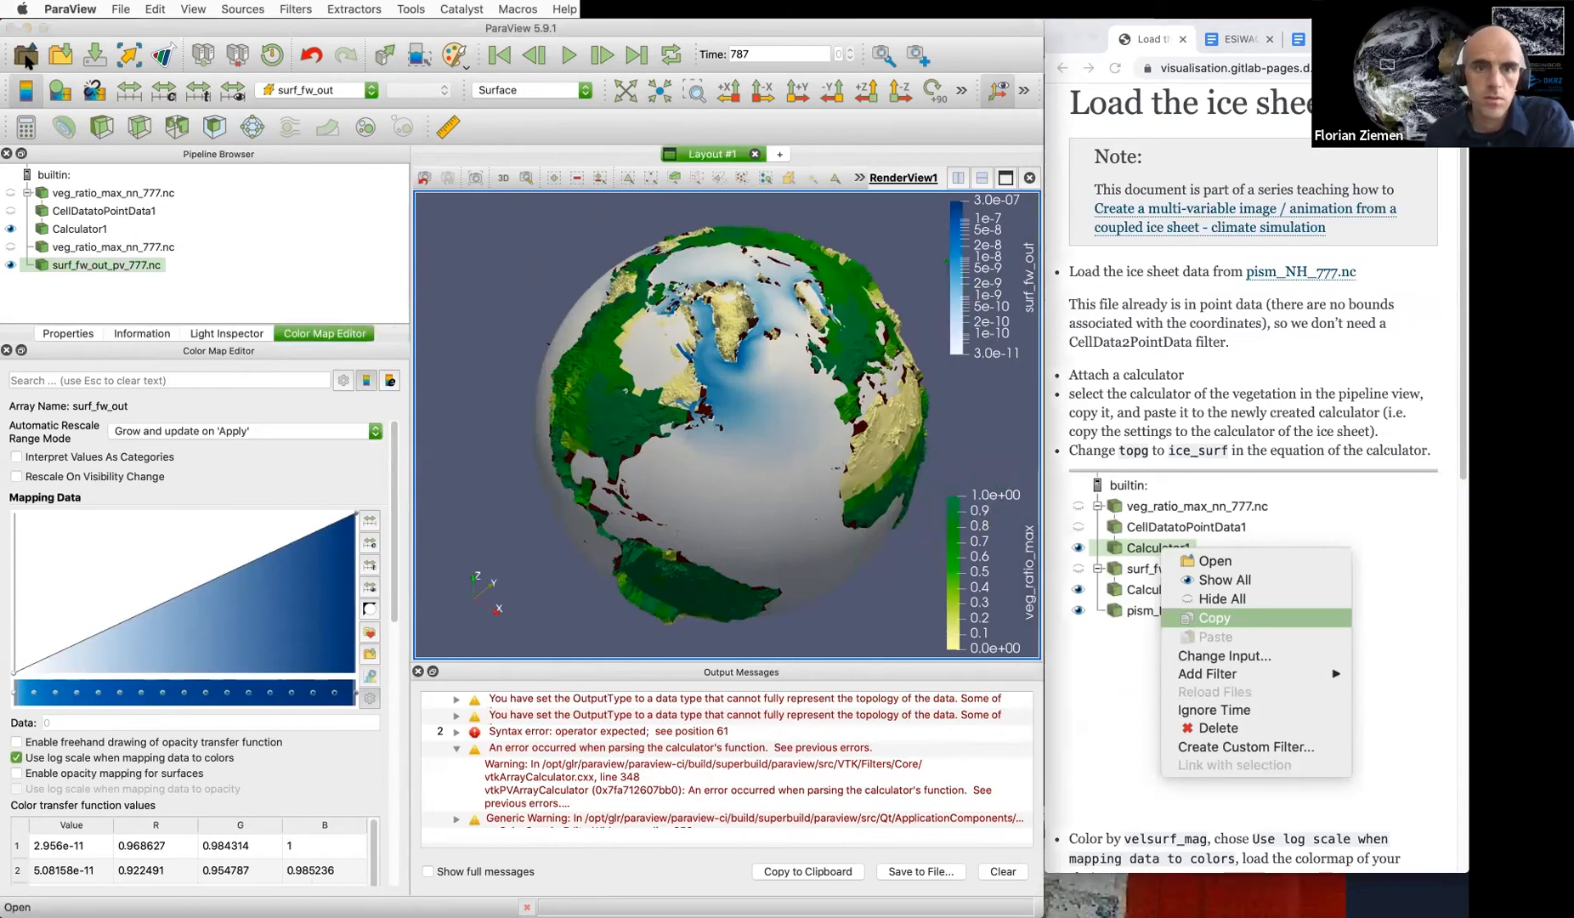
{"action": "left_click", "coordinate": [26, 61]}
{"action": "left_click", "coordinate": [538, 238]}
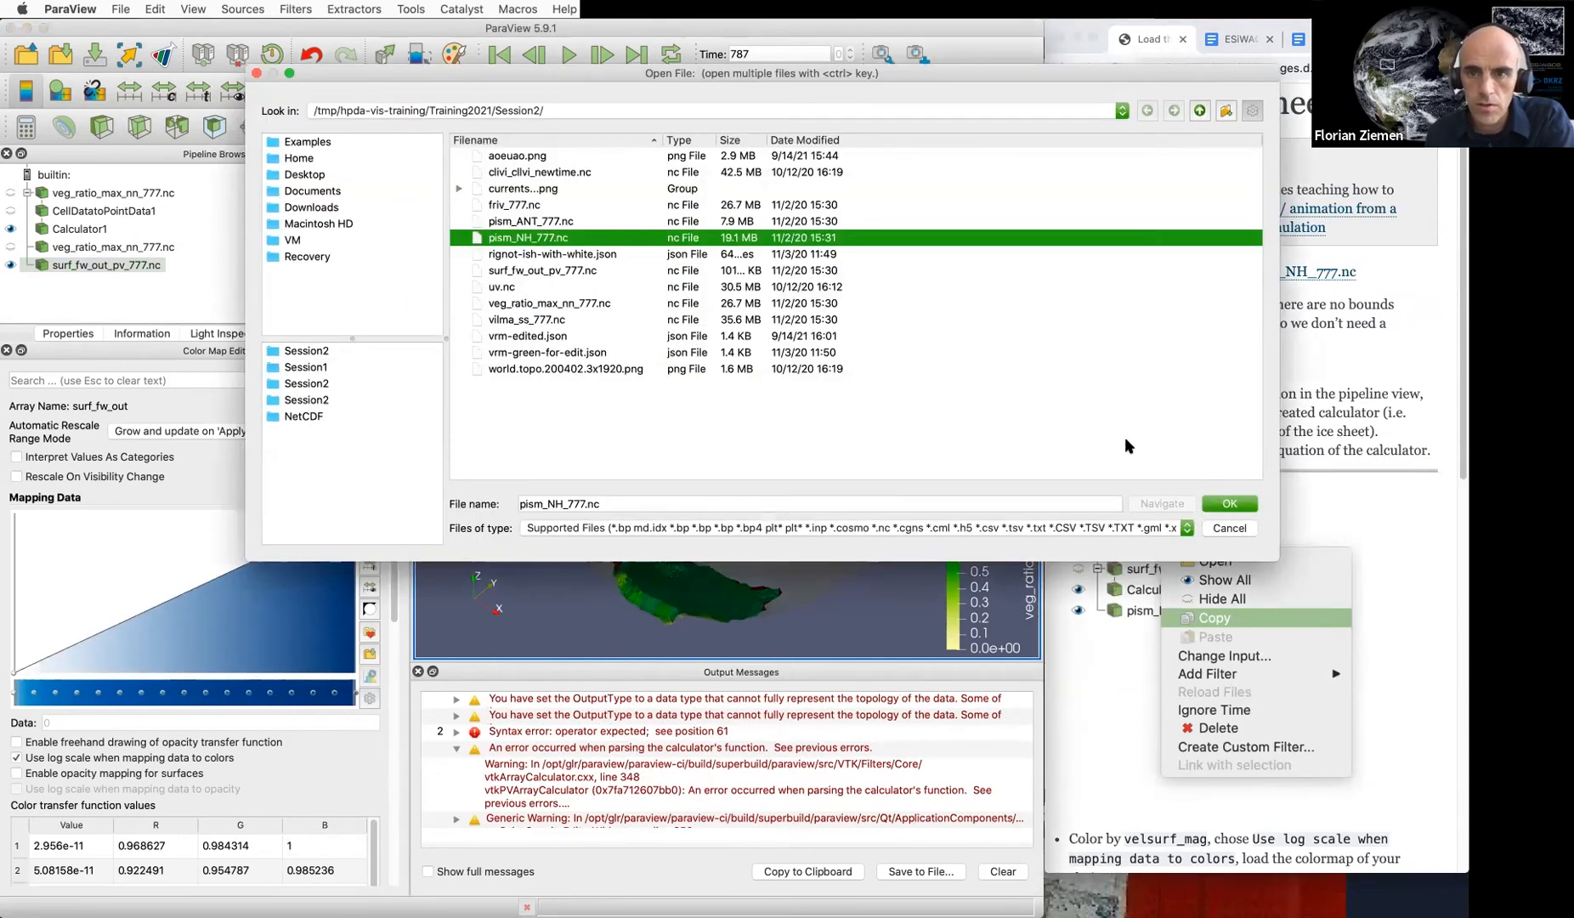
{"action": "left_click", "coordinate": [1222, 505]}
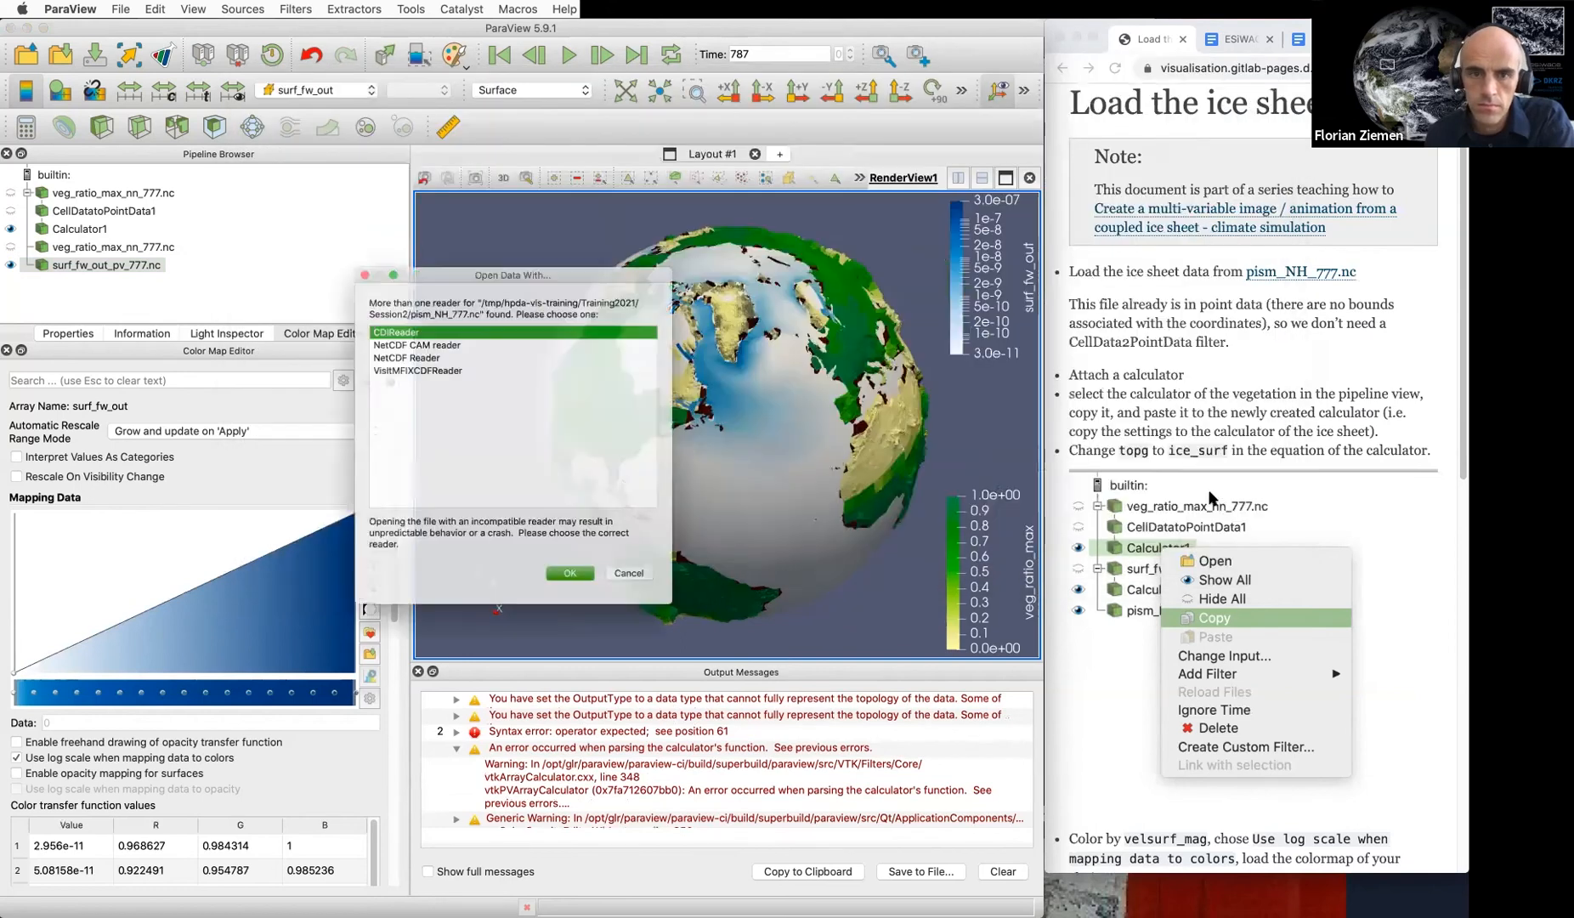
{"action": "double_click", "coordinate": [384, 346]}
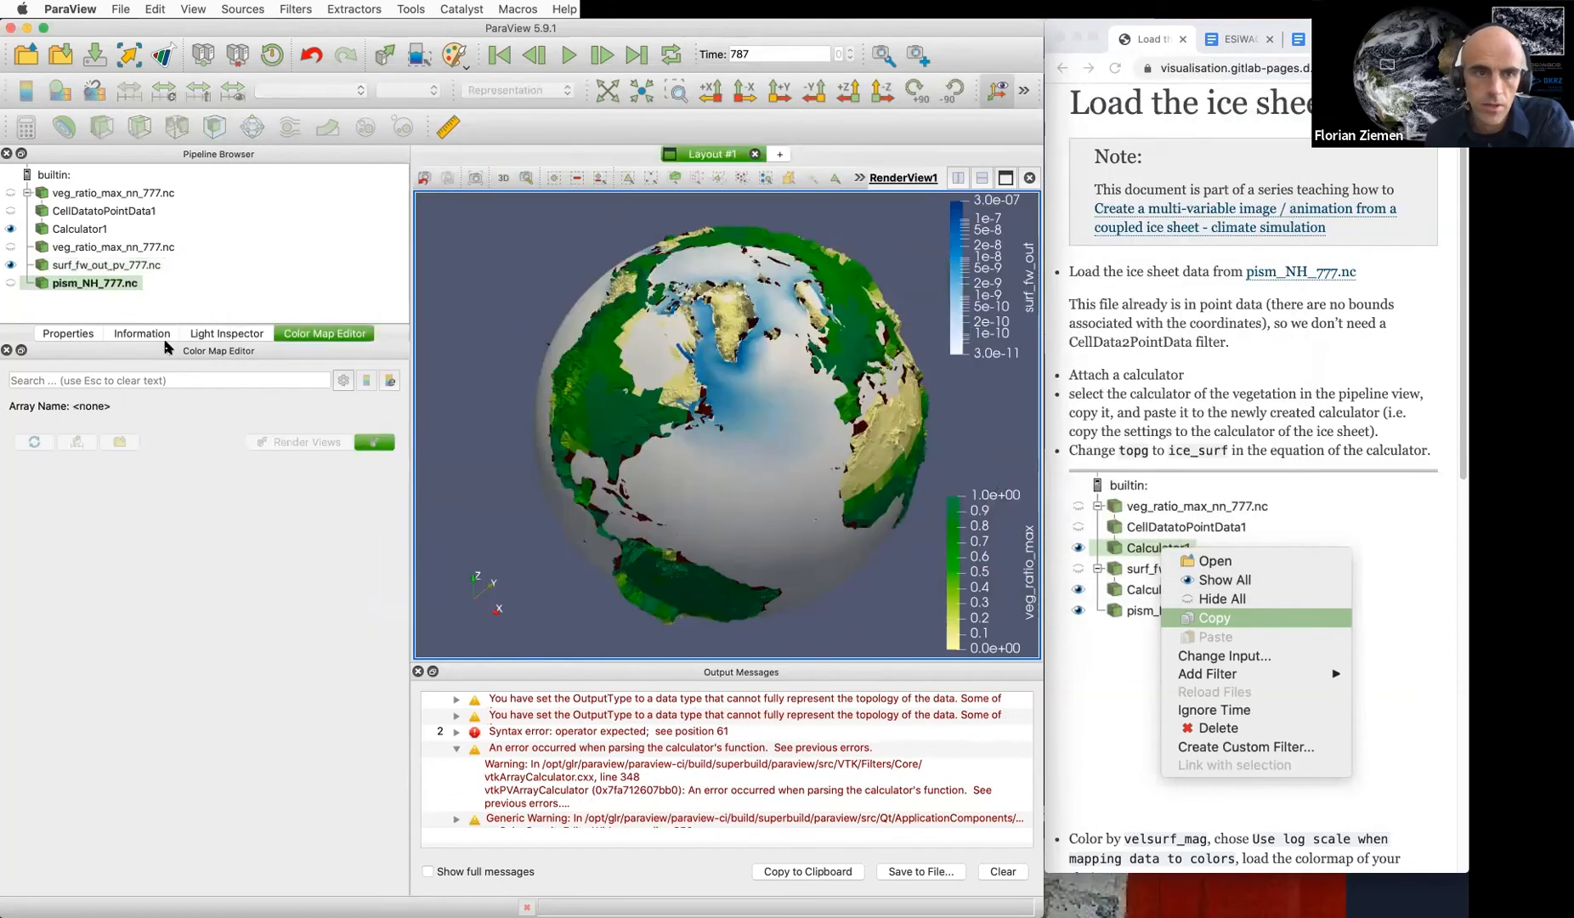
Enable Replace Fill Value With Nan for pism_NH_777.nc and apply it
{"action": "left_click", "coordinate": [69, 333]}
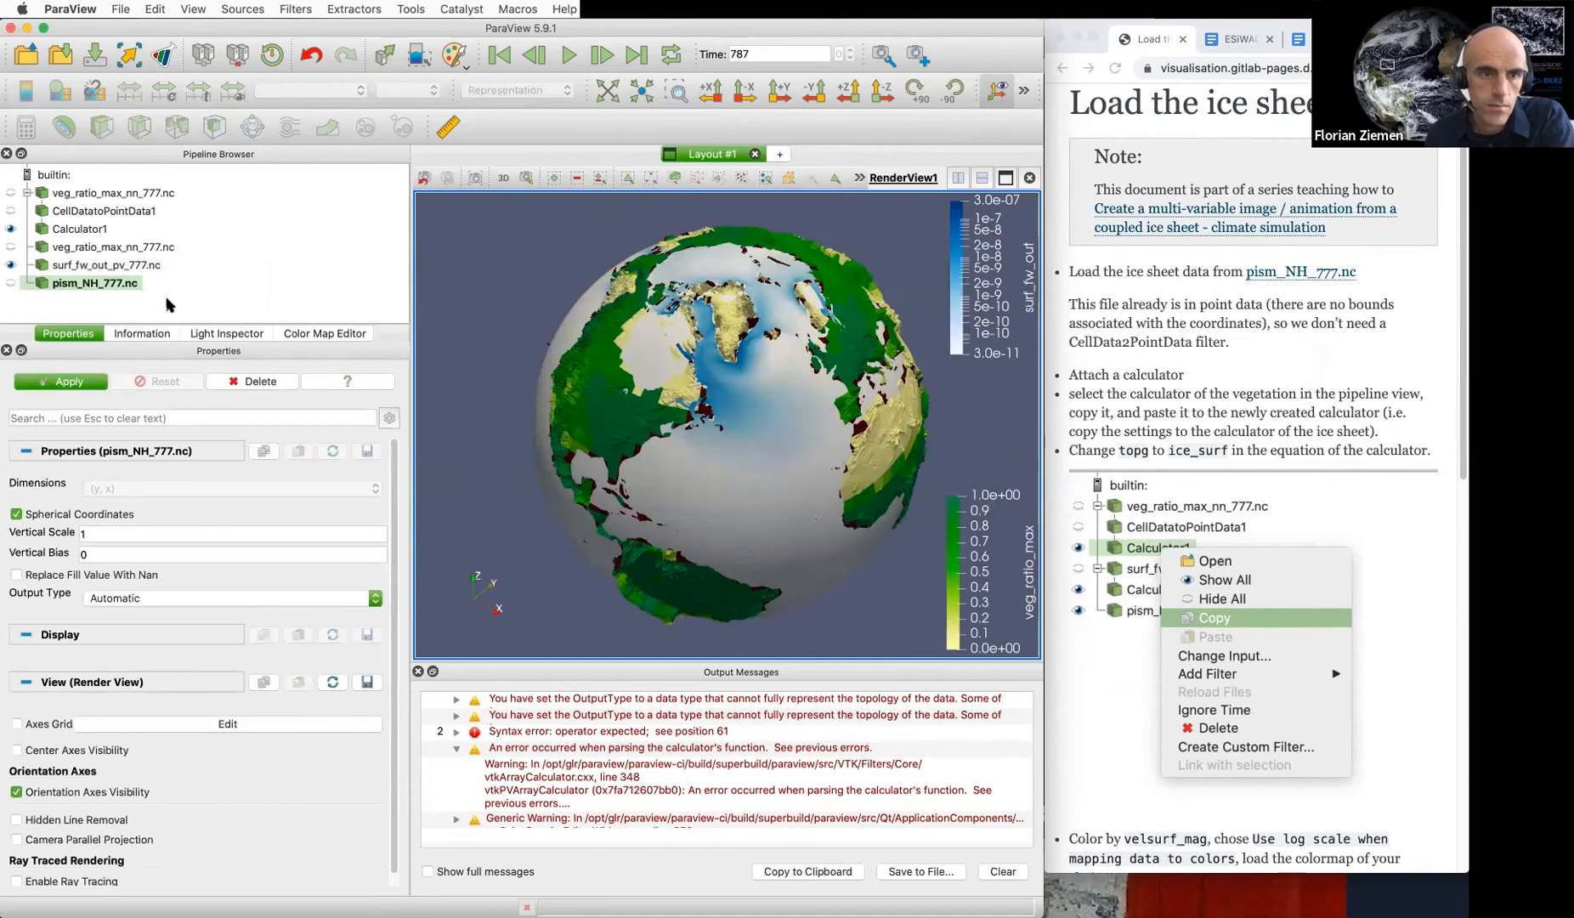
{"action": "left_click", "coordinate": [102, 578]}
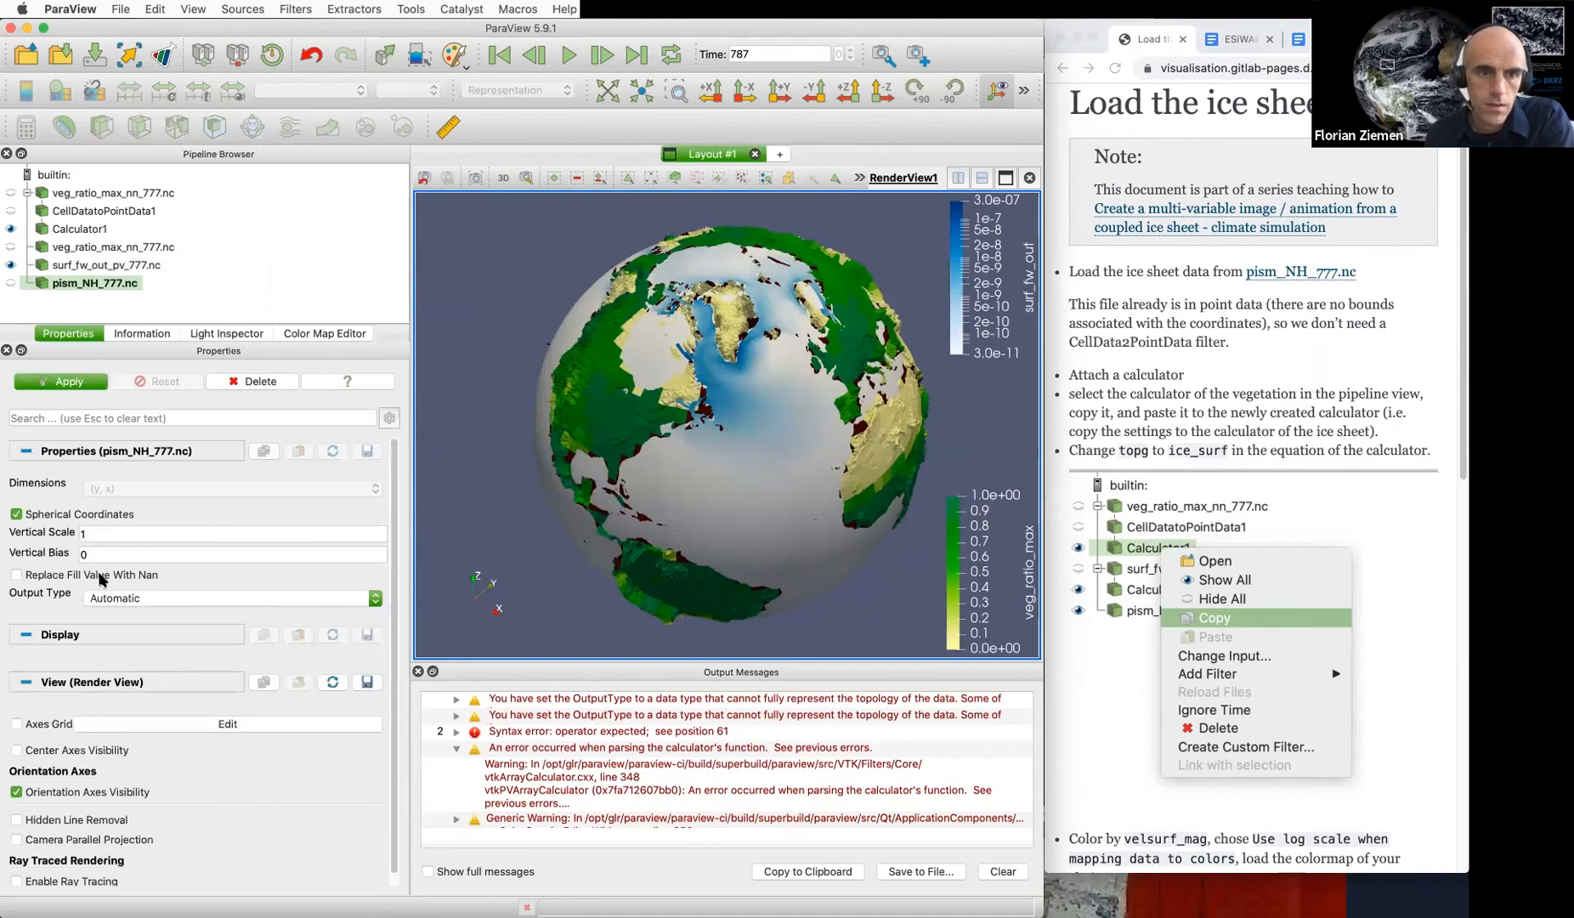
{"action": "left_click", "coordinate": [58, 383]}
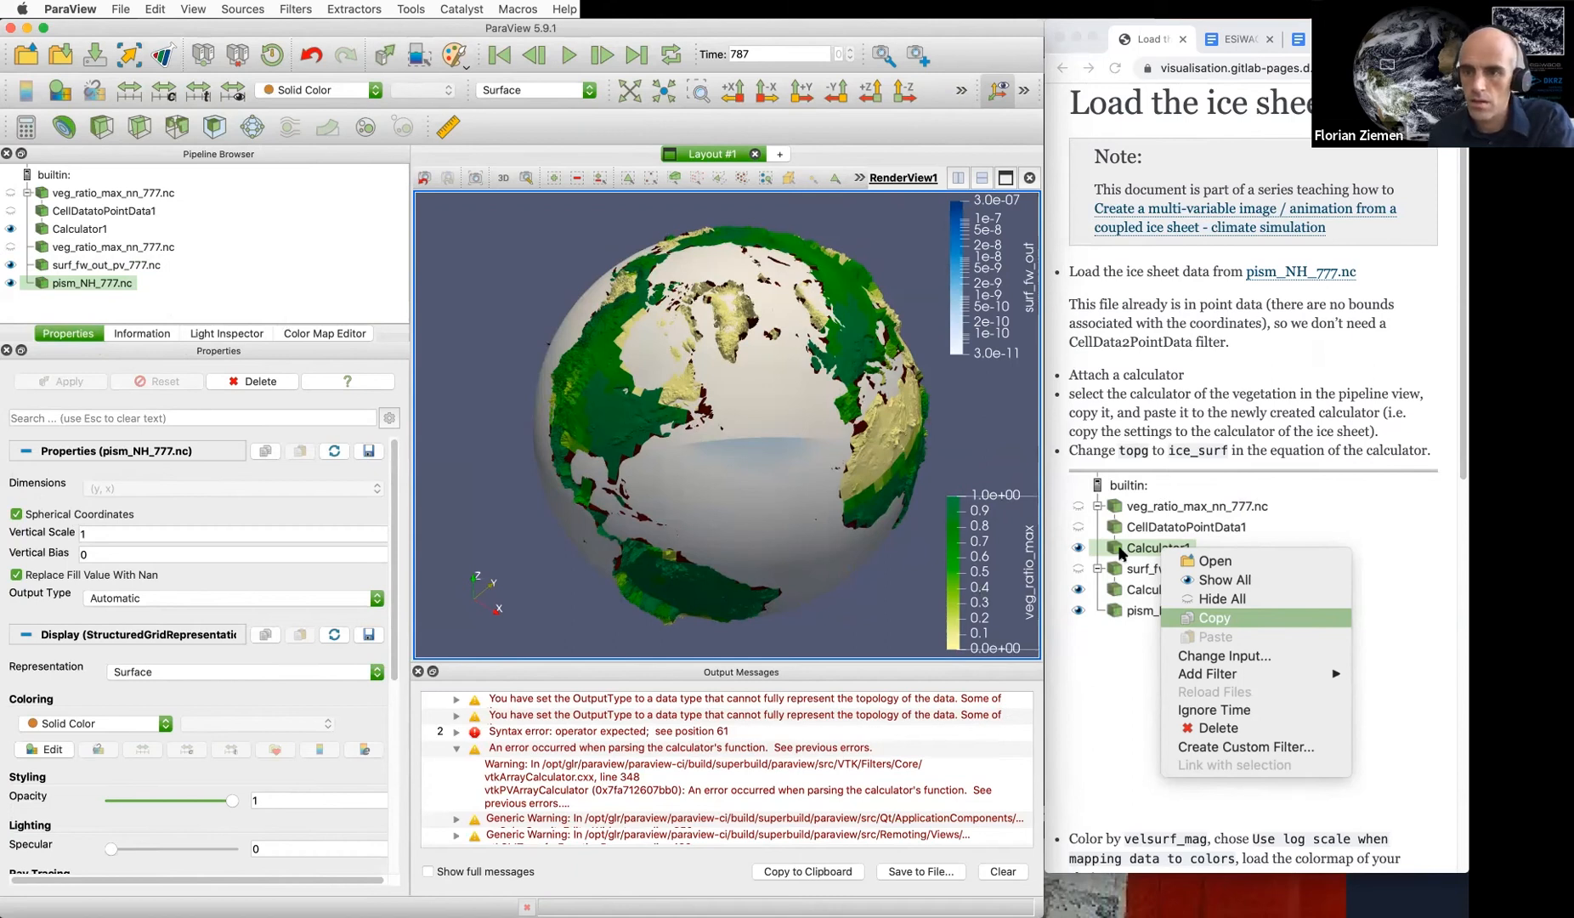
Attach a Calculator to pism_NH_777.nc, copy the settings of the vegetation's Calculator1 into it and apply them
{"action": "scroll", "coordinate": [1063, 497], "scroll_direction": "down", "scroll_amount": 1}
{"action": "left_click", "coordinate": [27, 129]}
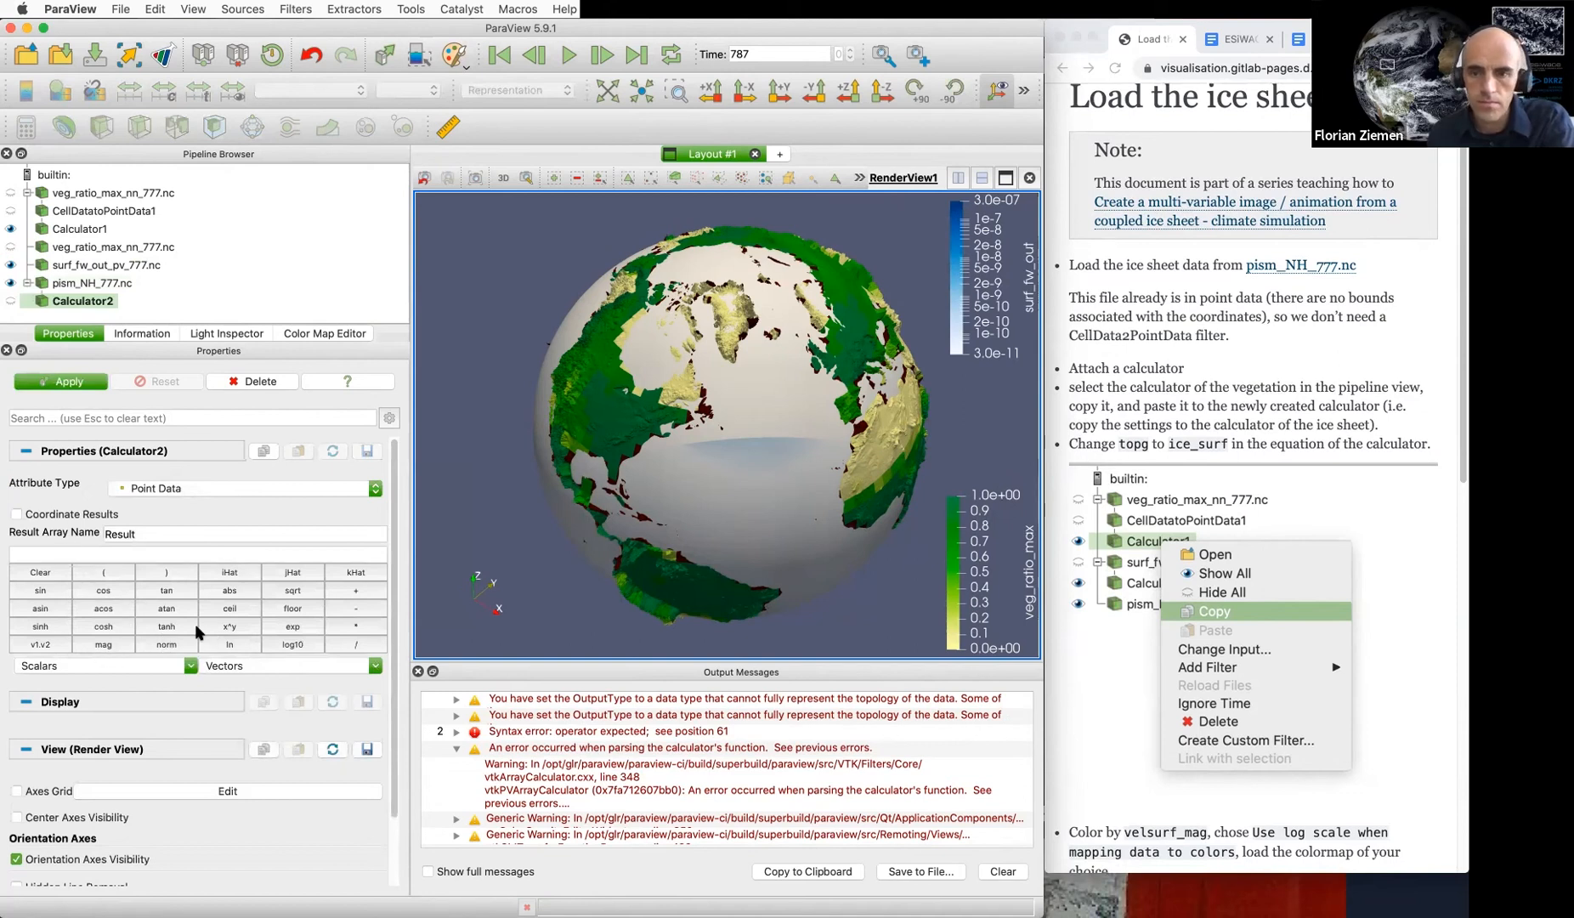
{"action": "left_click", "coordinate": [80, 229]}
{"action": "right_click", "coordinate": [84, 231]}
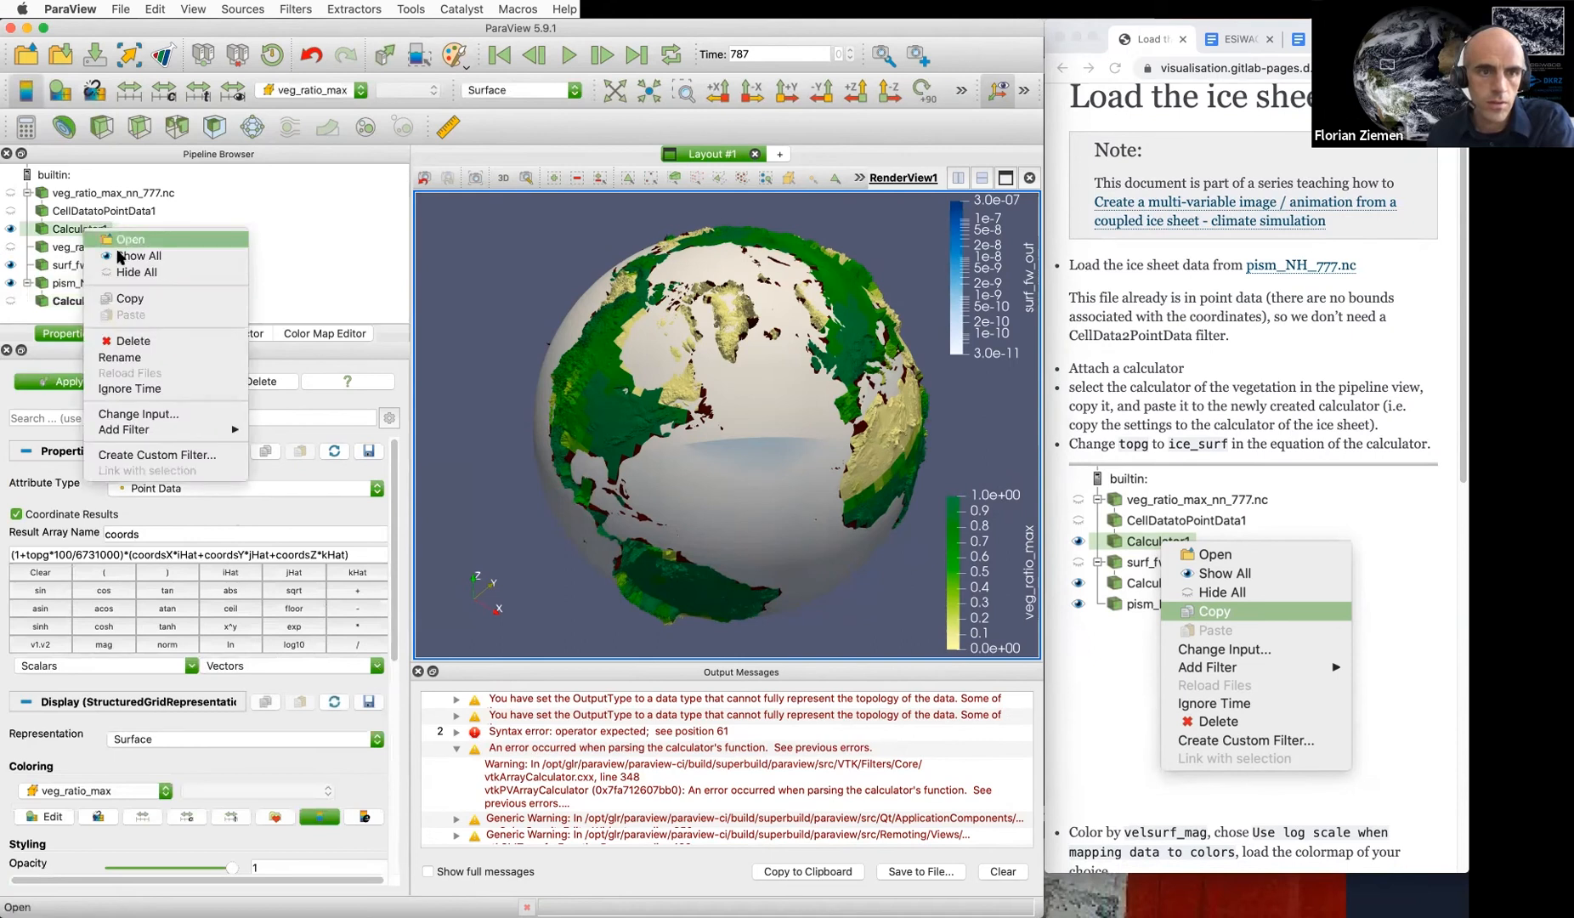
{"action": "left_click", "coordinate": [146, 299]}
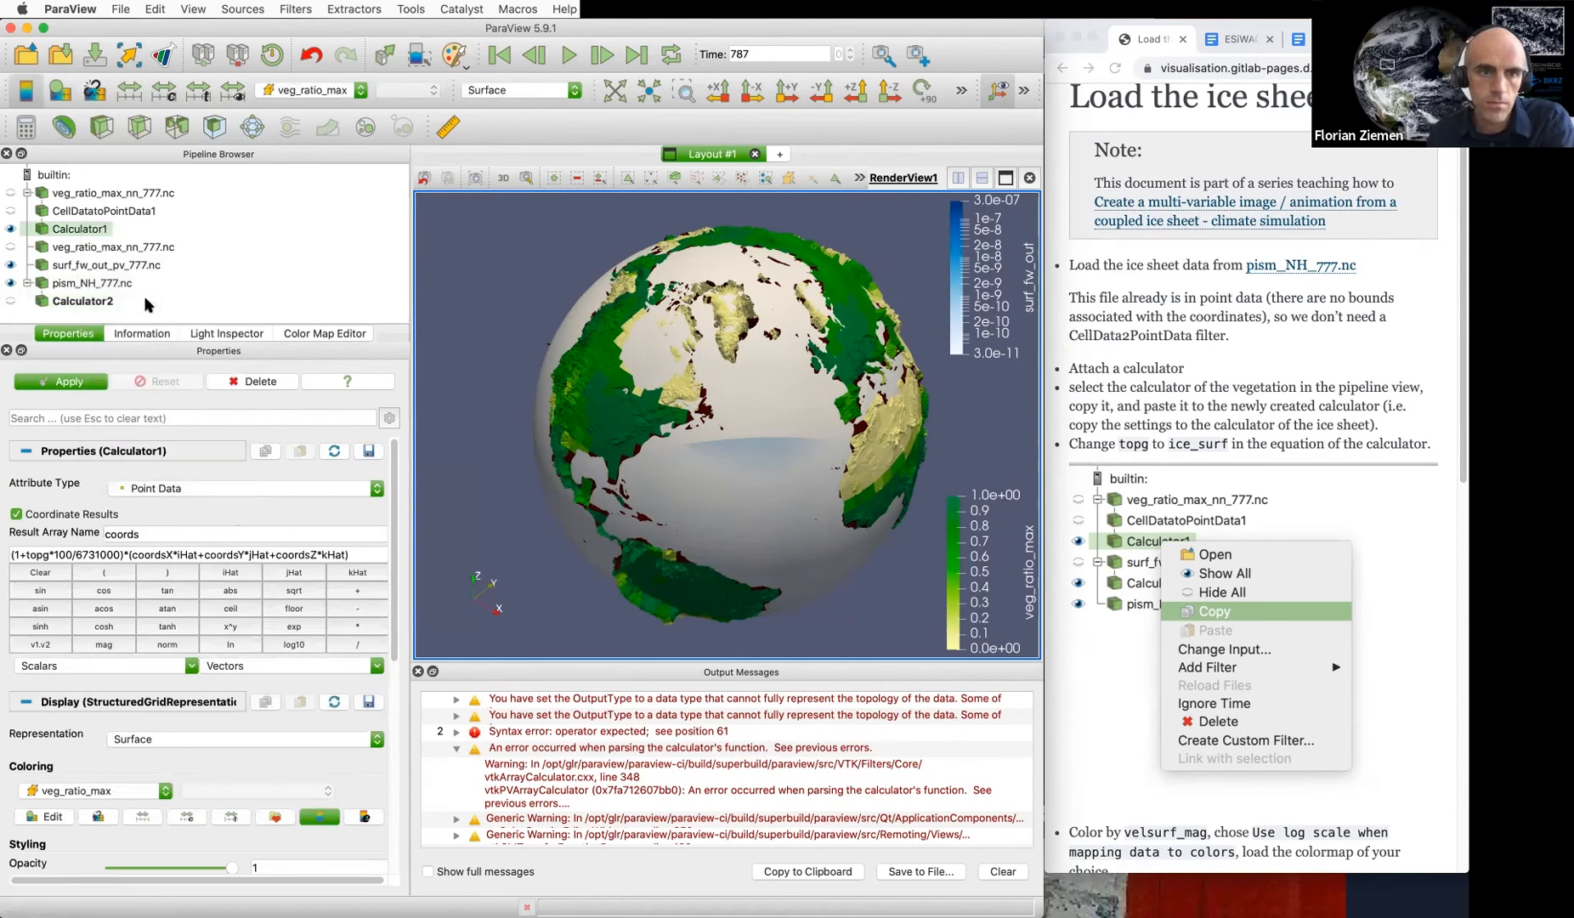
{"action": "left_click", "coordinate": [70, 302]}
{"action": "right_click", "coordinate": [70, 302]}
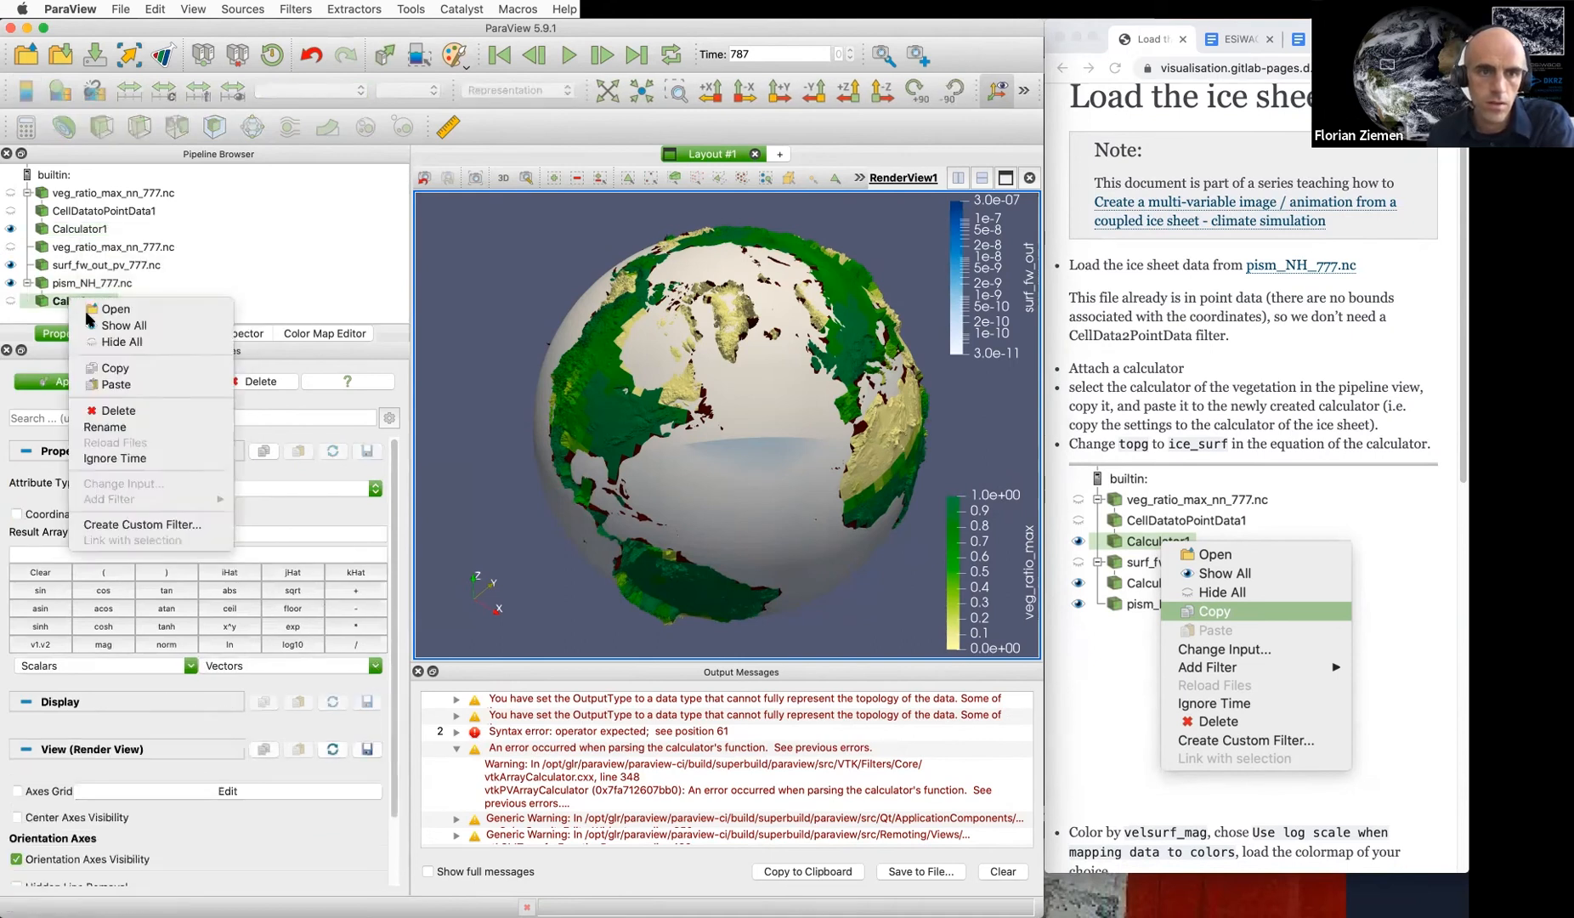
{"action": "left_click", "coordinate": [145, 385]}
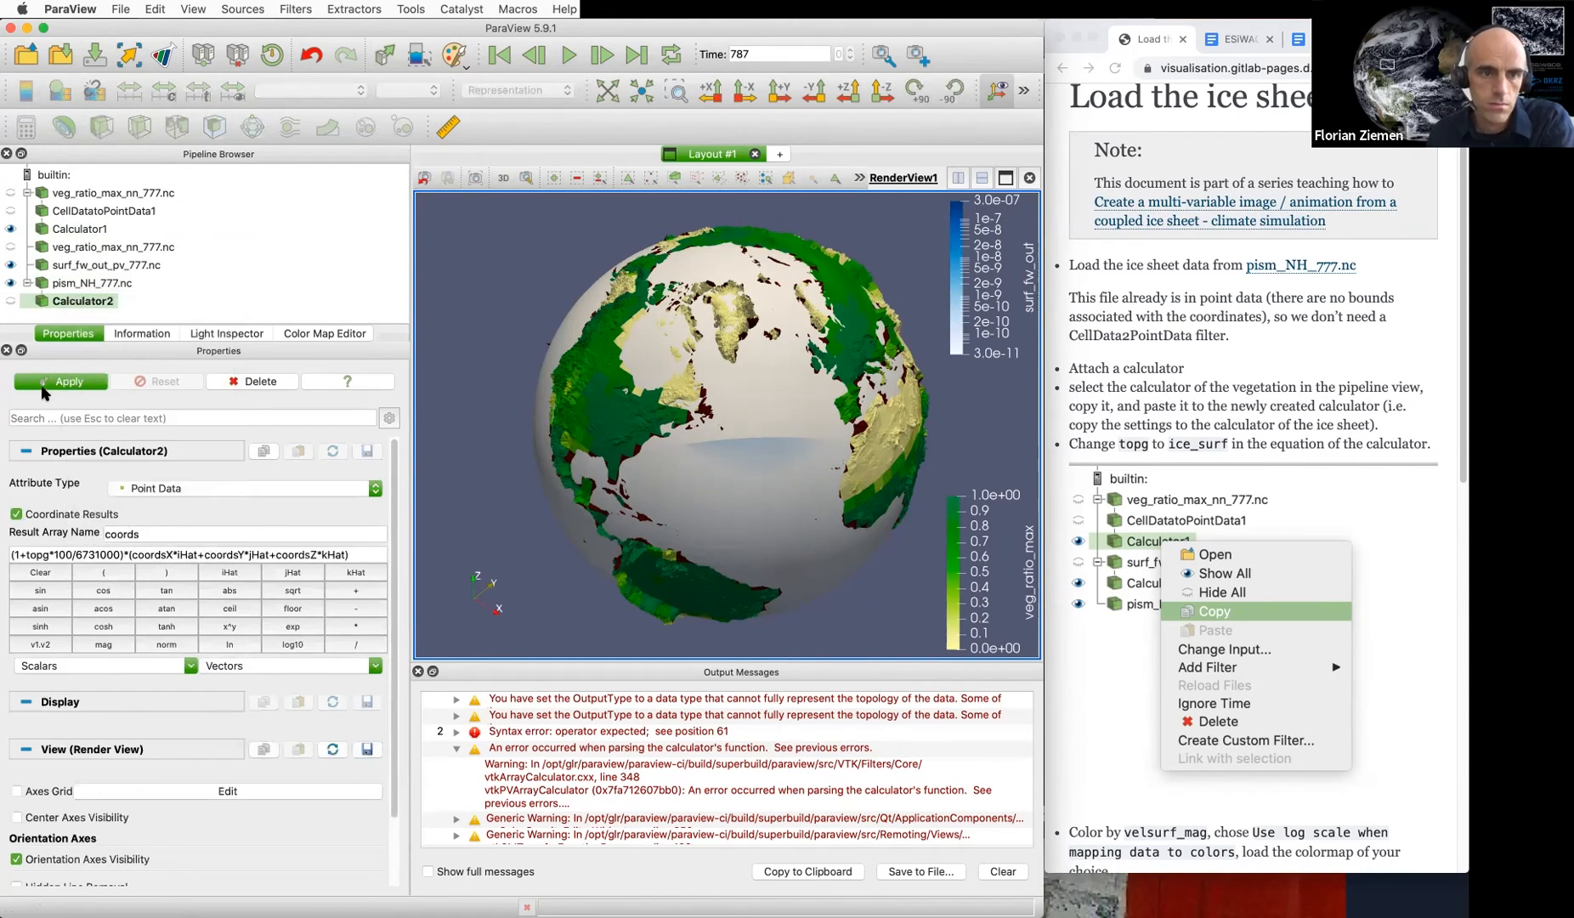
{"action": "left_click", "coordinate": [52, 383]}
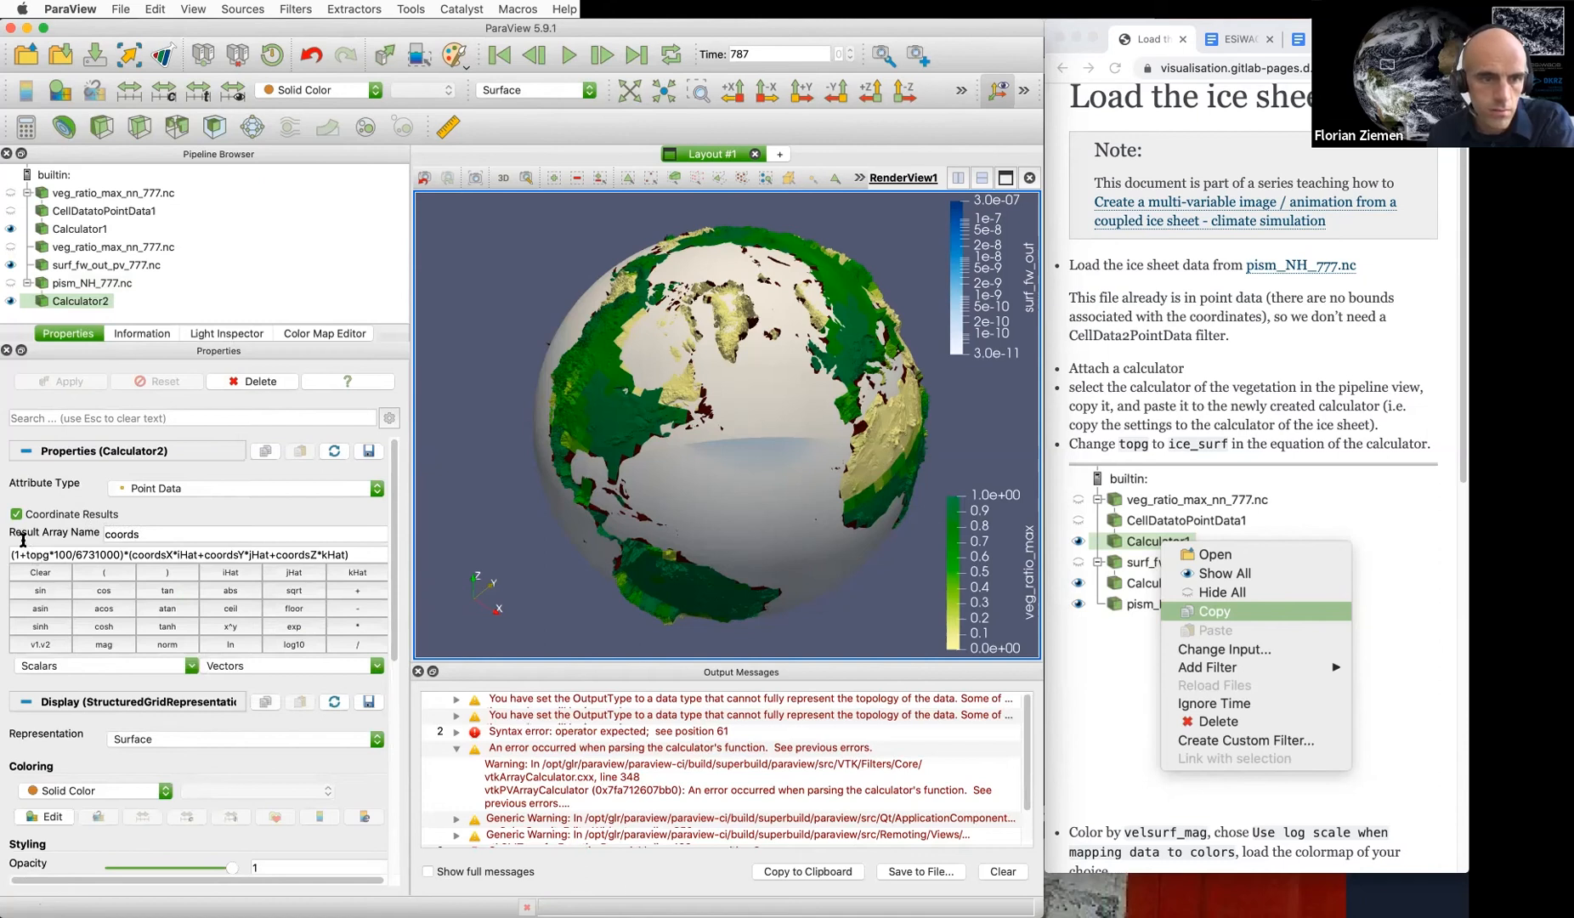
Replace topg with ice_surf in the Calculator2 formula, apply it and clear the output messages
{"action": "left_click", "coordinate": [36, 554]}
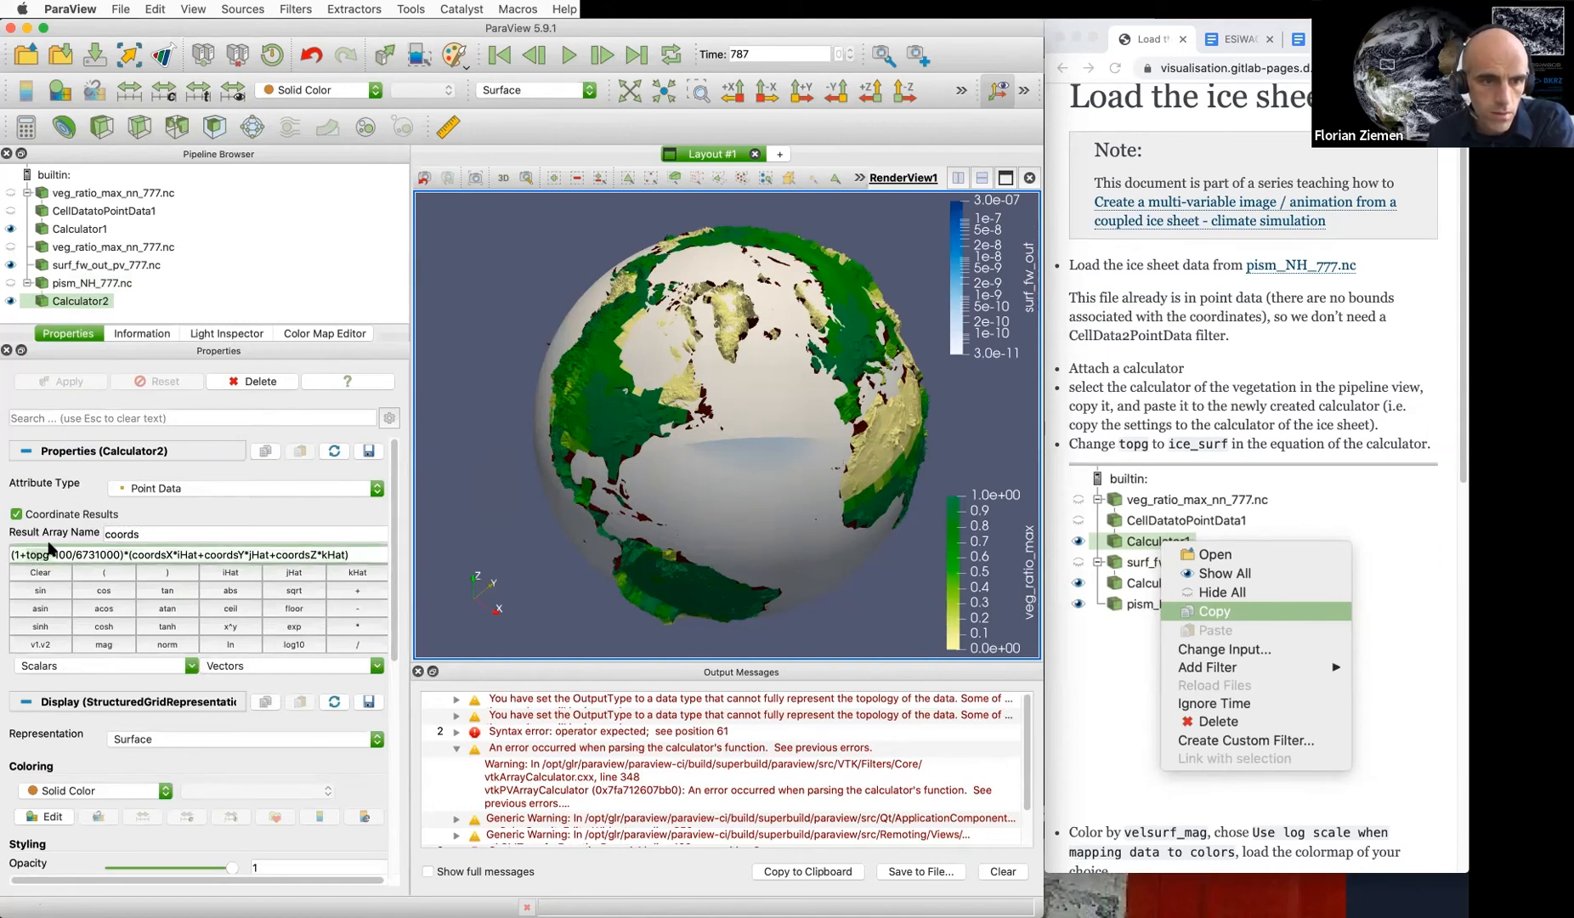
{"action": "left_click", "coordinate": [156, 666]}
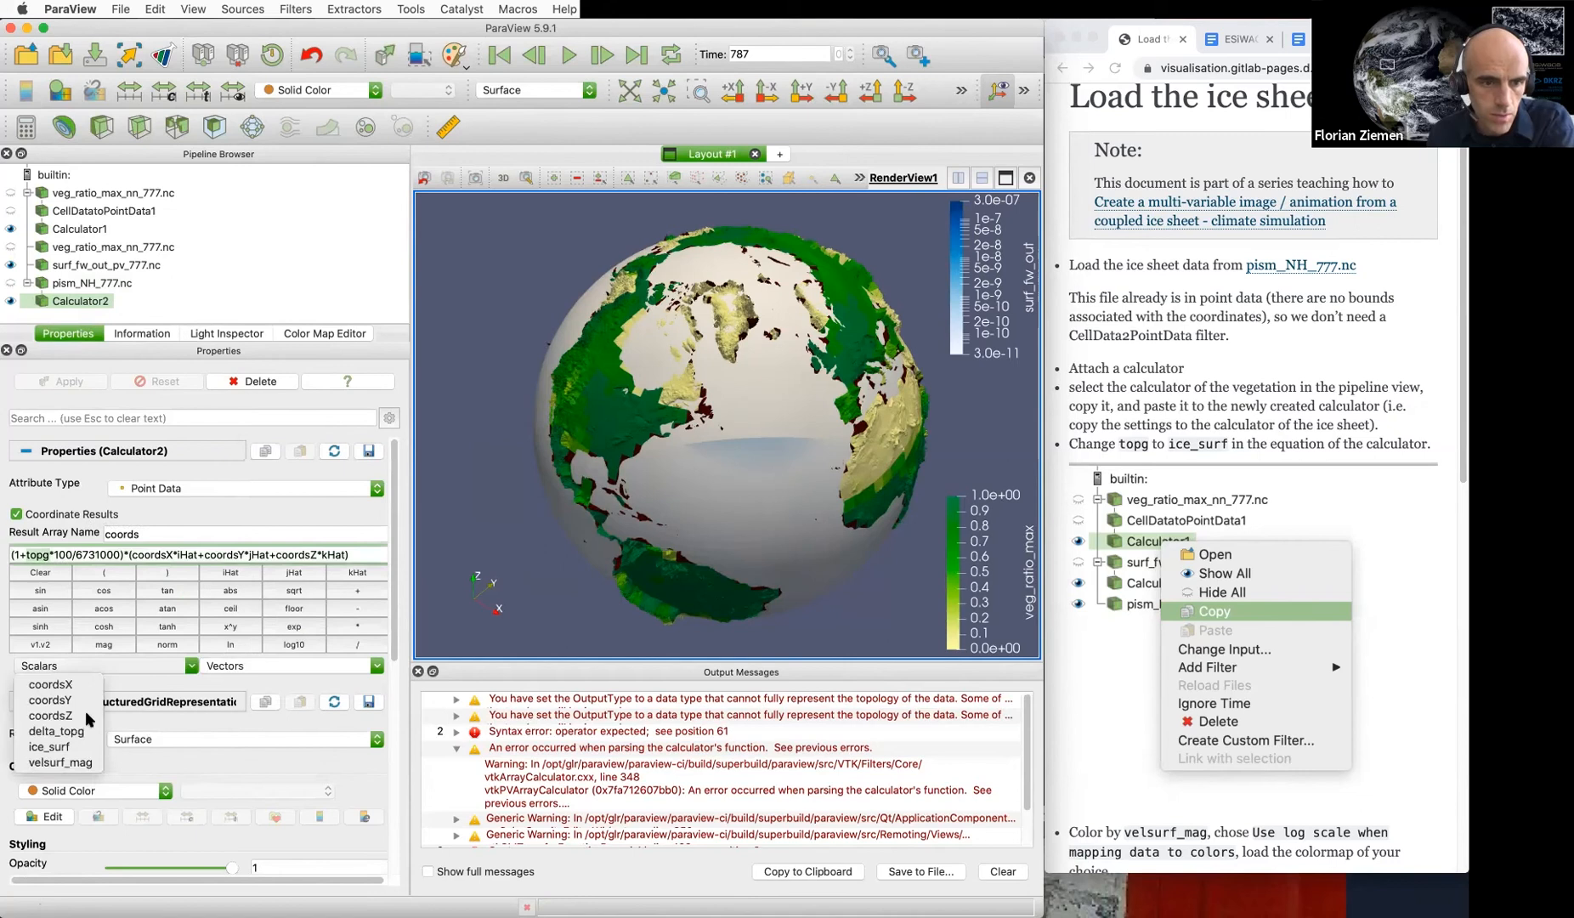
{"action": "left_click", "coordinate": [57, 747]}
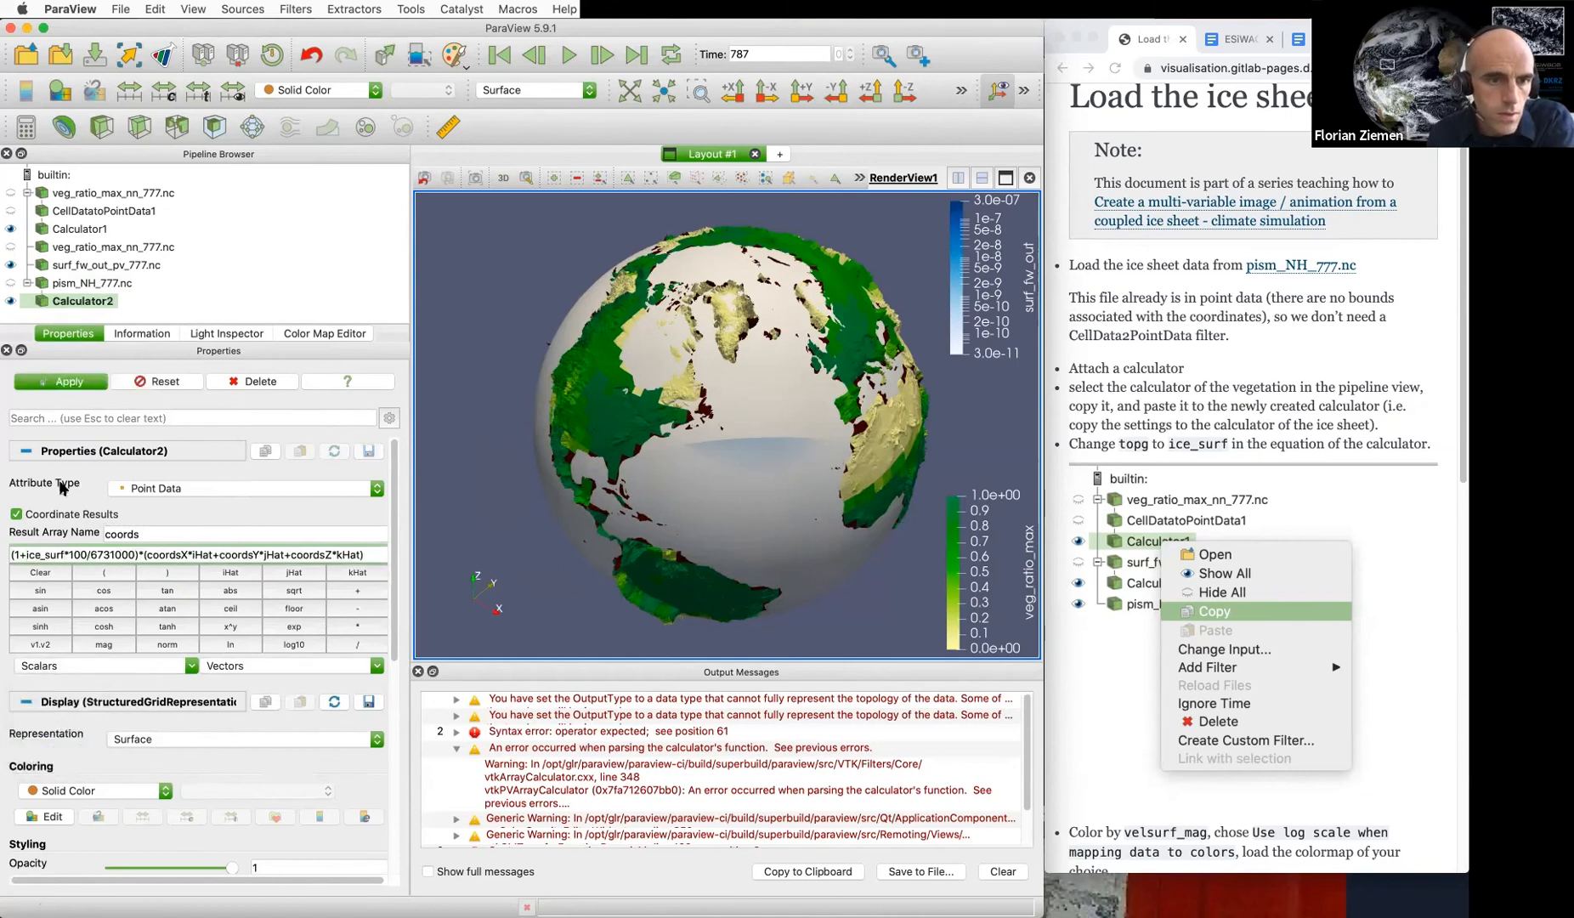
{"action": "left_click", "coordinate": [88, 384]}
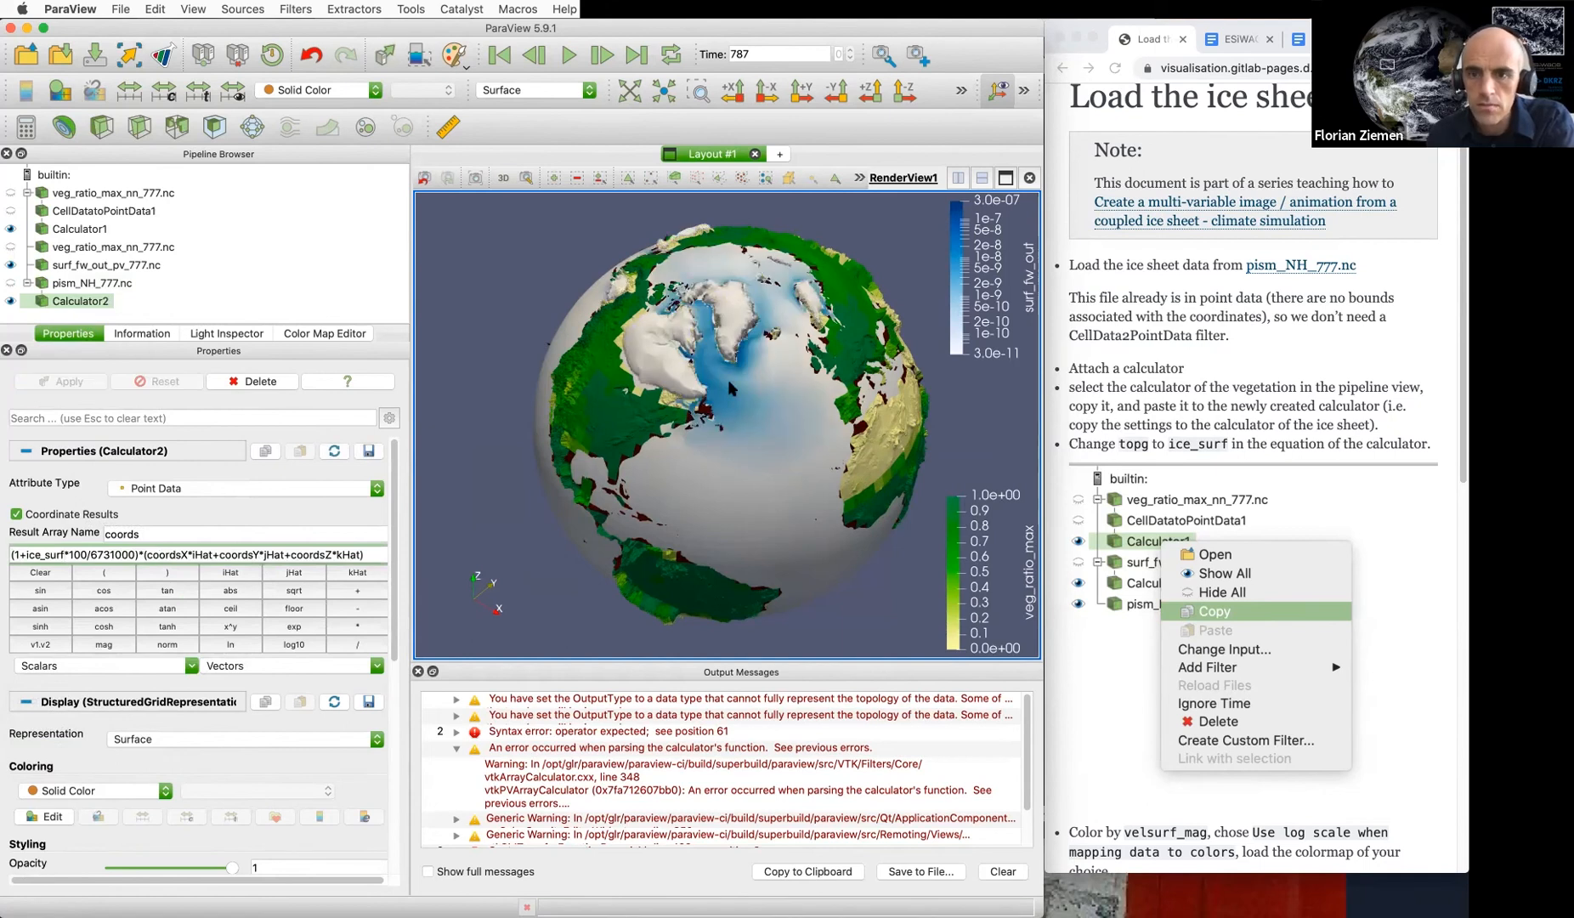
{"action": "left_click", "coordinate": [1003, 871]}
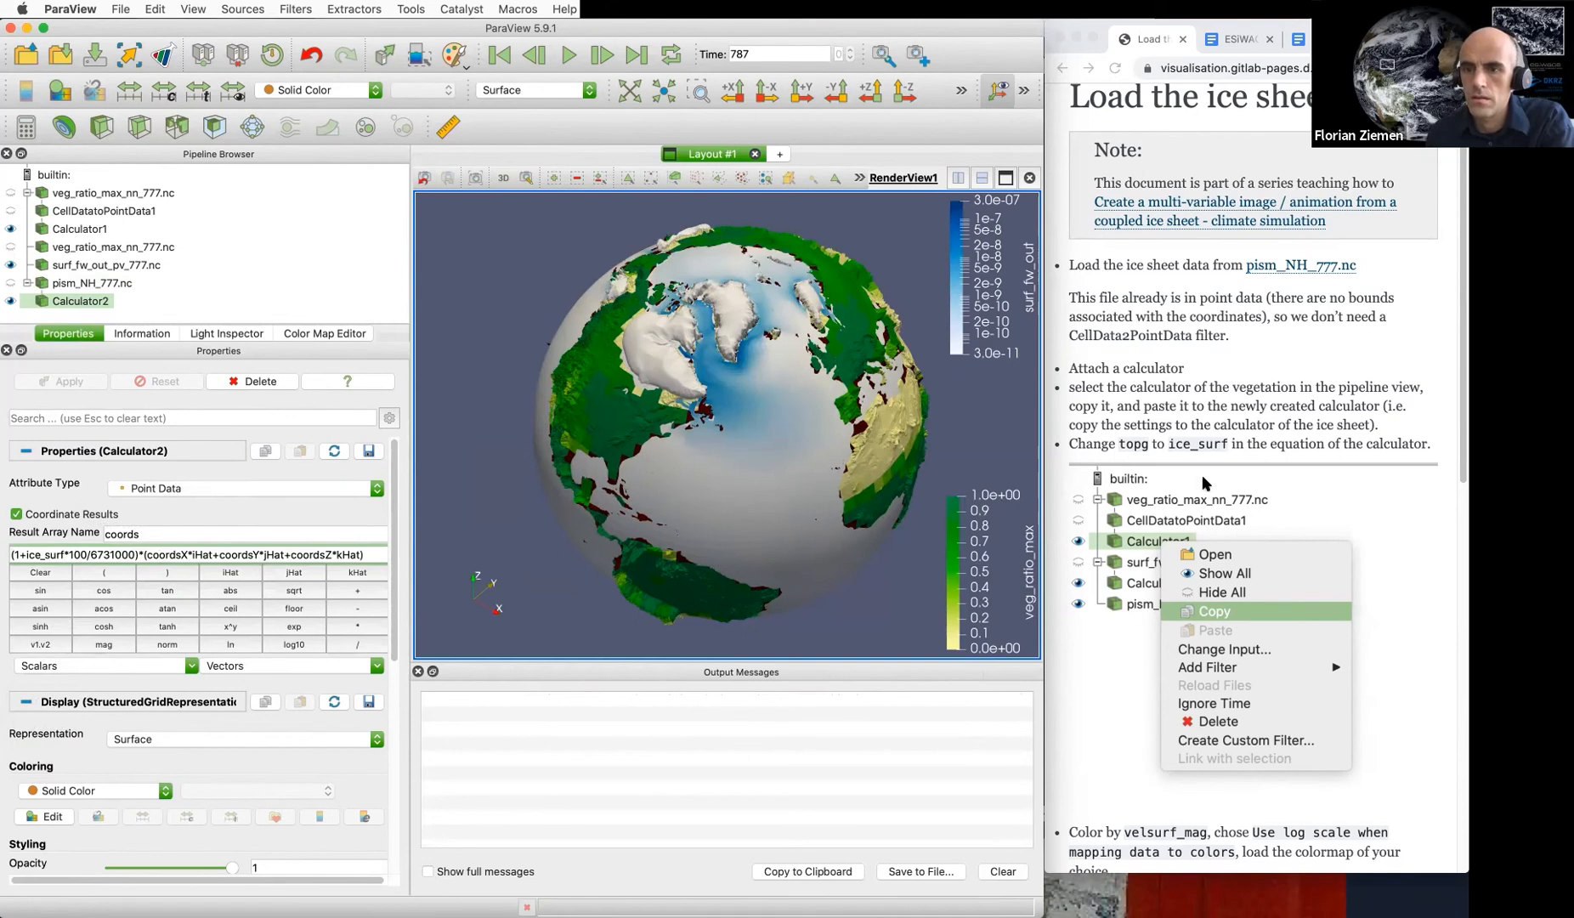
Color Calculator2 by velsurf_mag and enable log scale when mapping data to colors, as the tutorial describes
{"action": "scroll", "coordinate": [1207, 476], "scroll_direction": "down", "scroll_amount": 2}
{"action": "scroll", "coordinate": [1216, 476], "scroll_direction": "down", "scroll_amount": 5}
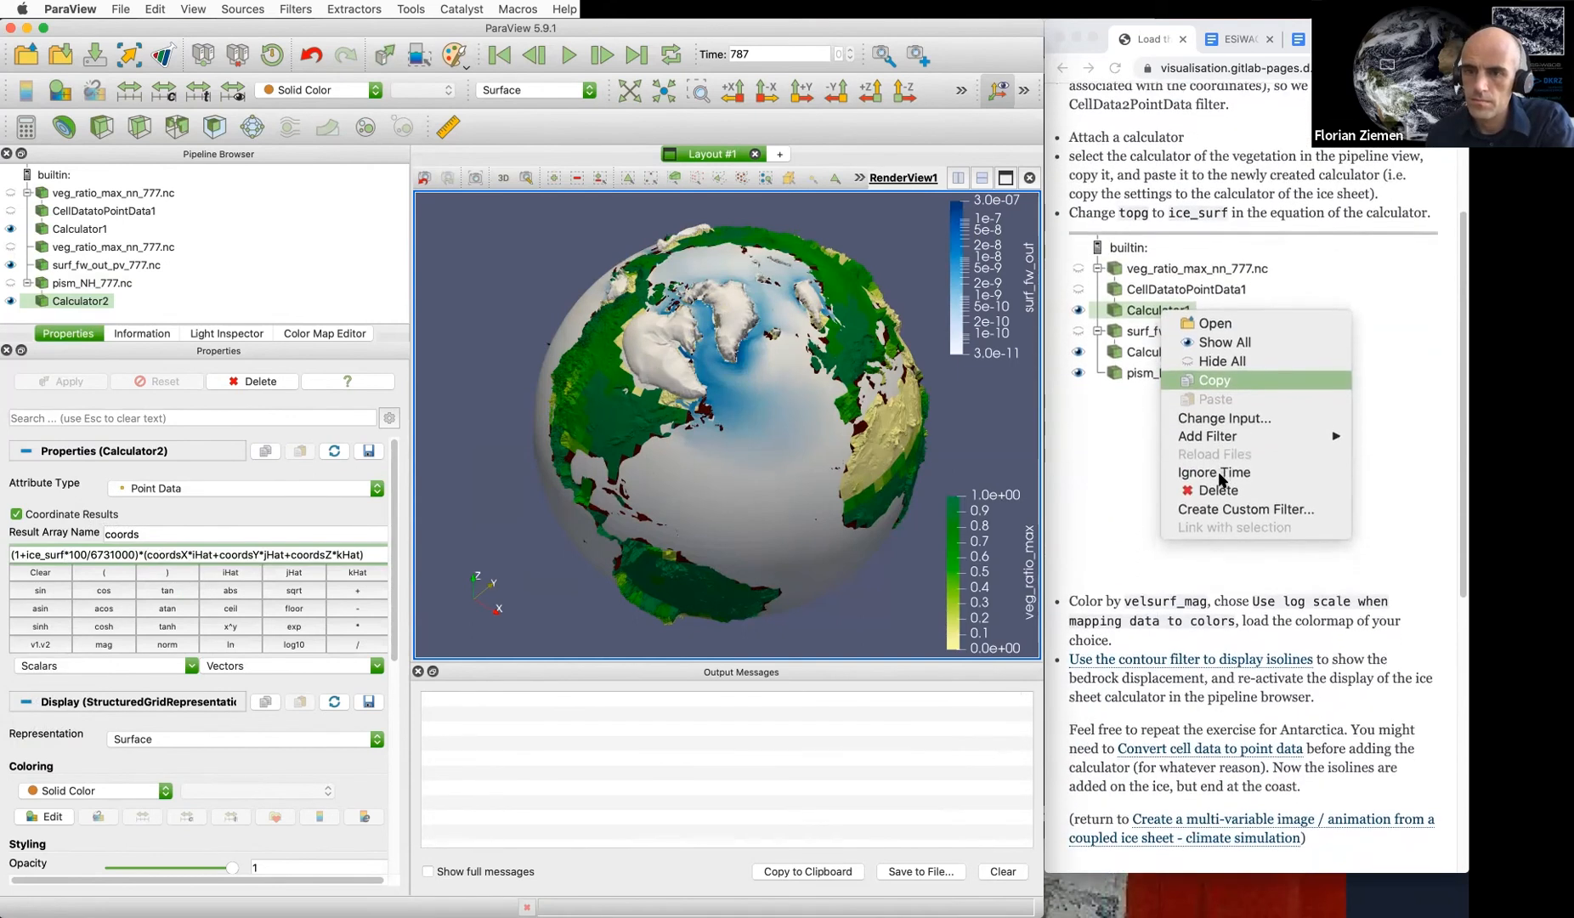
{"action": "scroll", "coordinate": [1217, 471], "scroll_direction": "down", "scroll_amount": 2}
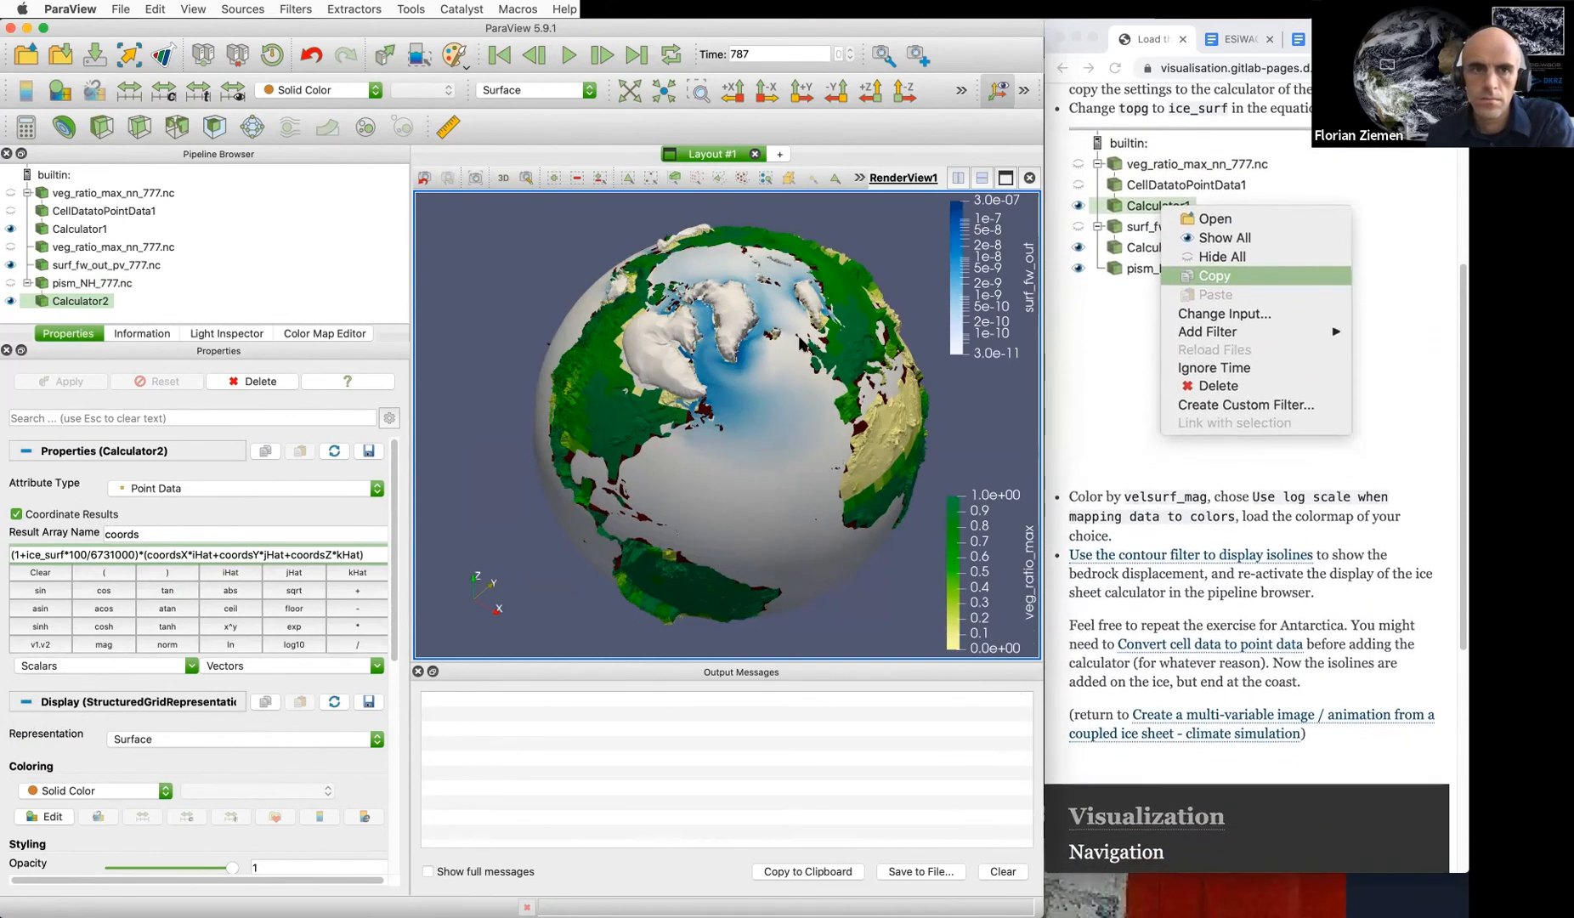
{"action": "left_click", "coordinate": [299, 92]}
{"action": "left_click", "coordinate": [321, 138]}
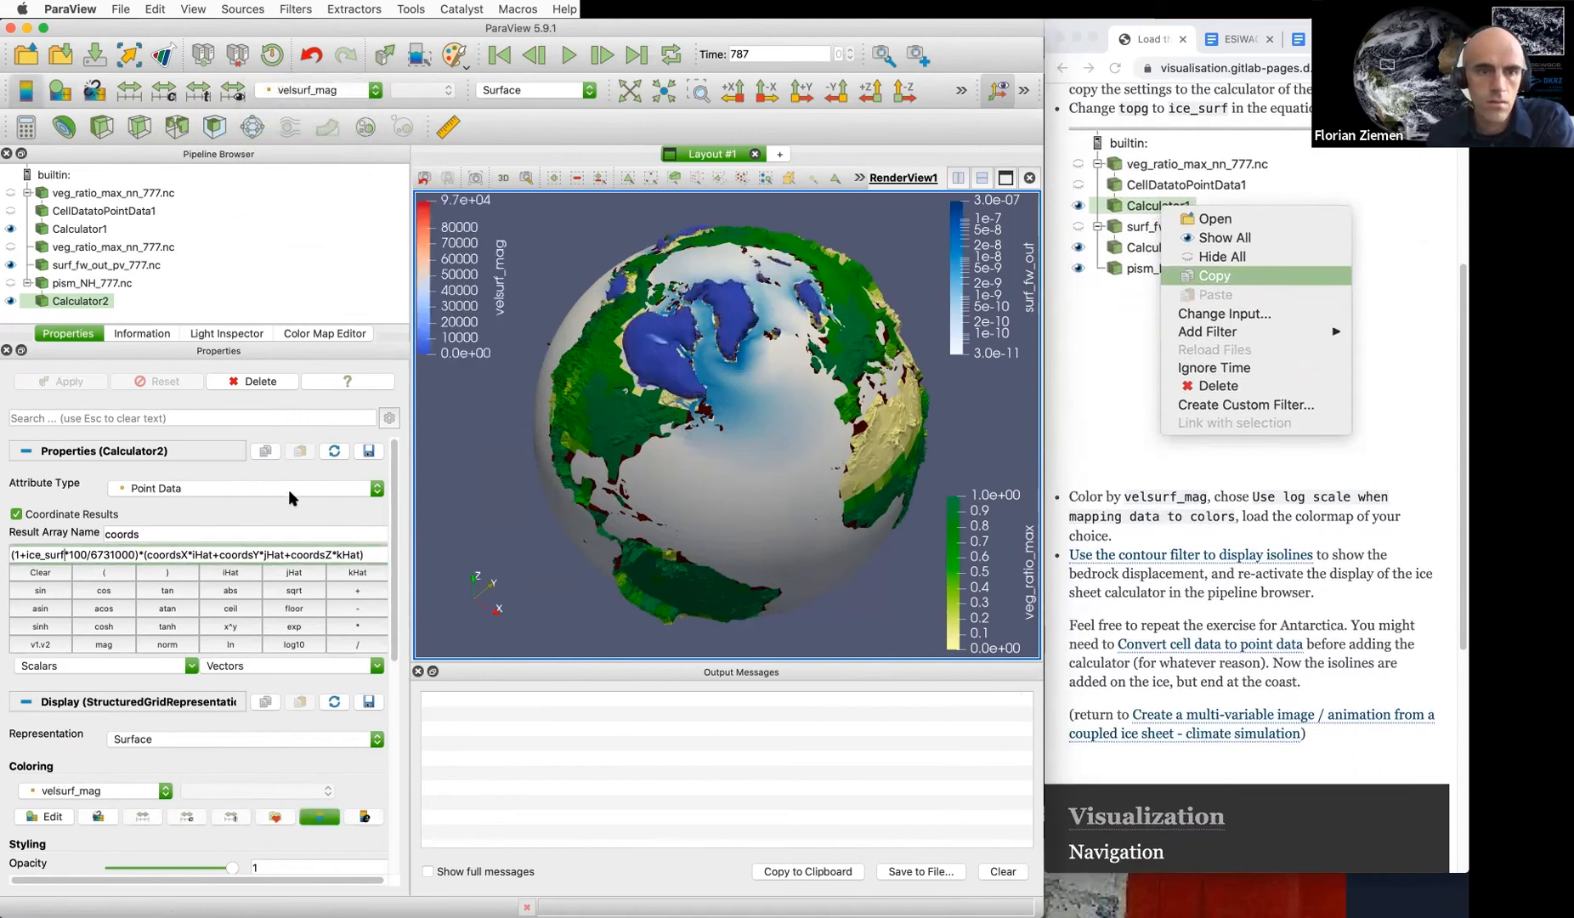
{"action": "left_click", "coordinate": [305, 334]}
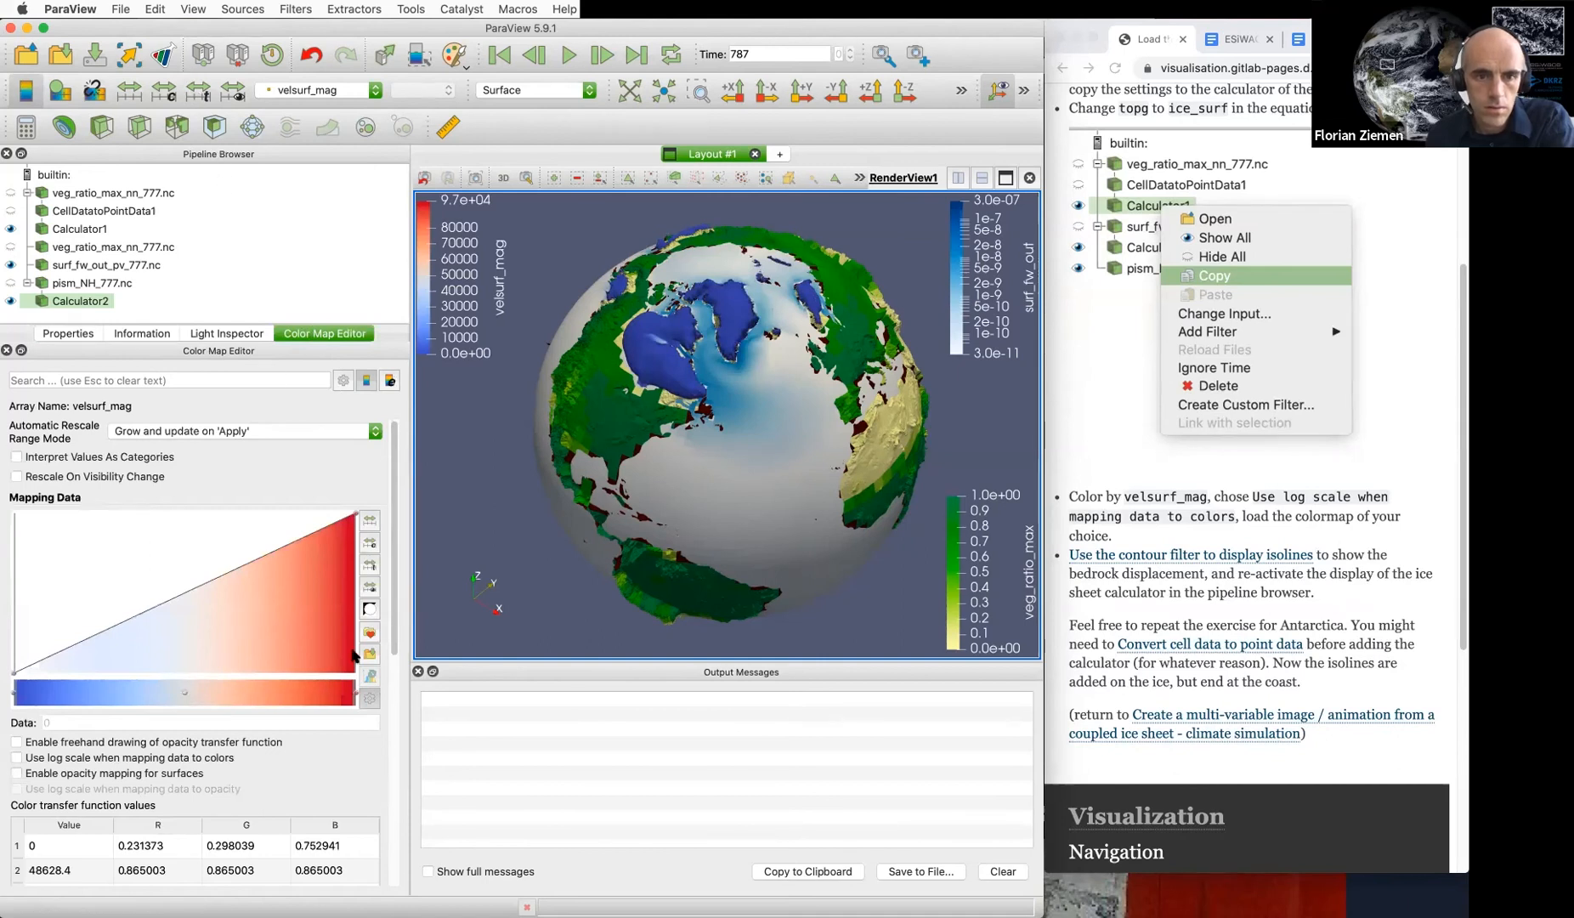
{"action": "left_click", "coordinate": [83, 757]}
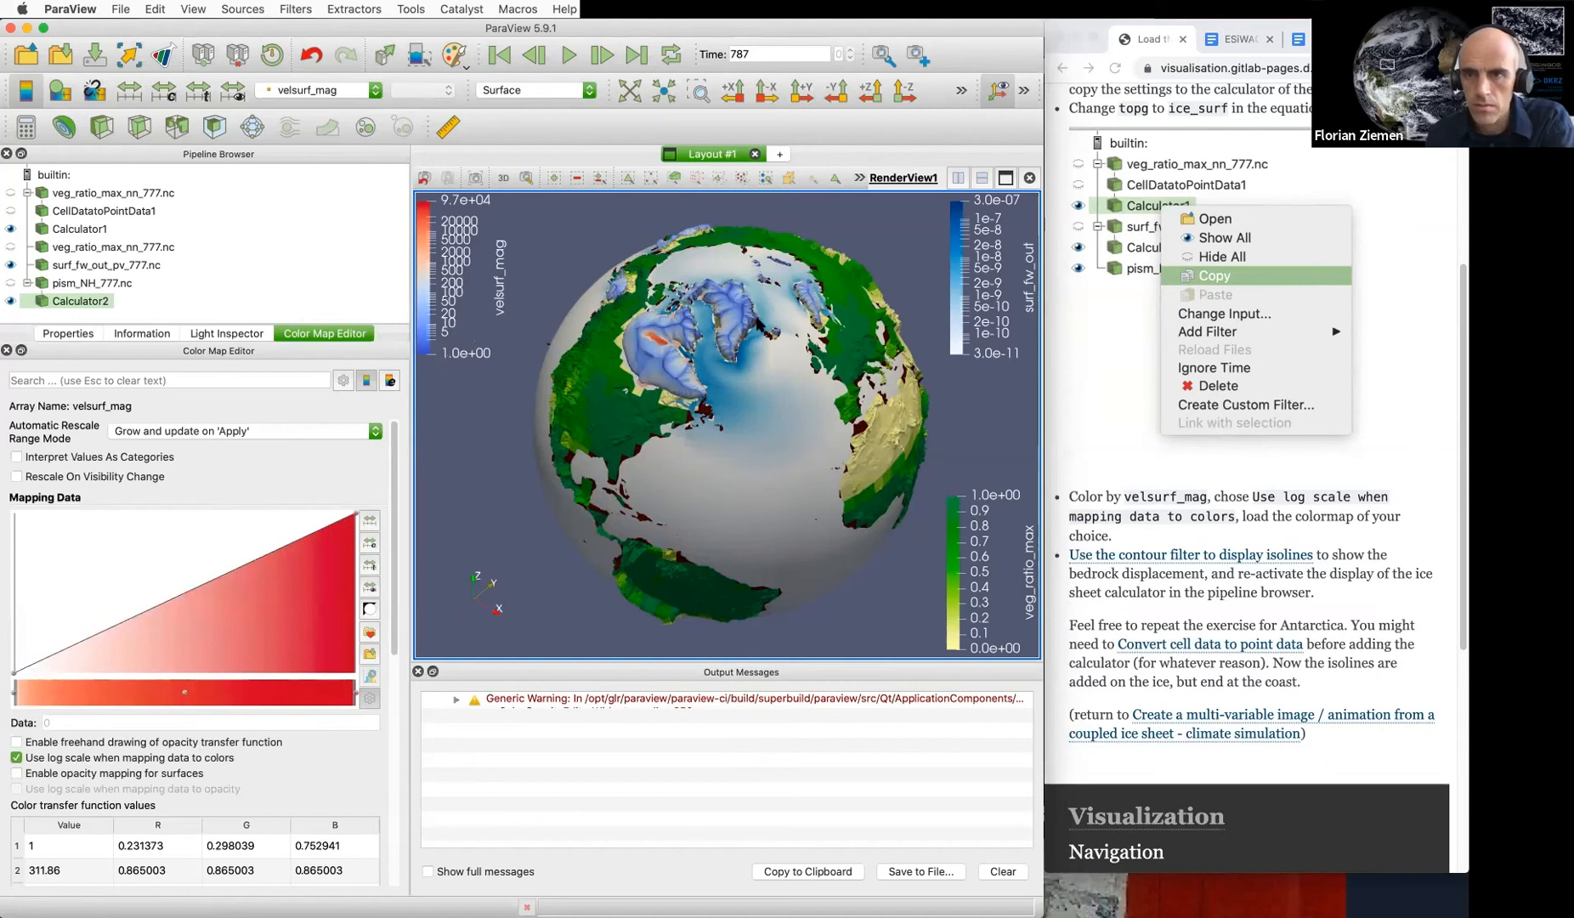
Import rignot-ish-with-white.json from the Session2 folder and apply that preset to velsurf_mag using its preset range
{"action": "scroll", "coordinate": [1155, 417], "scroll_direction": "down", "scroll_amount": 1}
{"action": "scroll", "coordinate": [1155, 416], "scroll_direction": "down", "scroll_amount": 3}
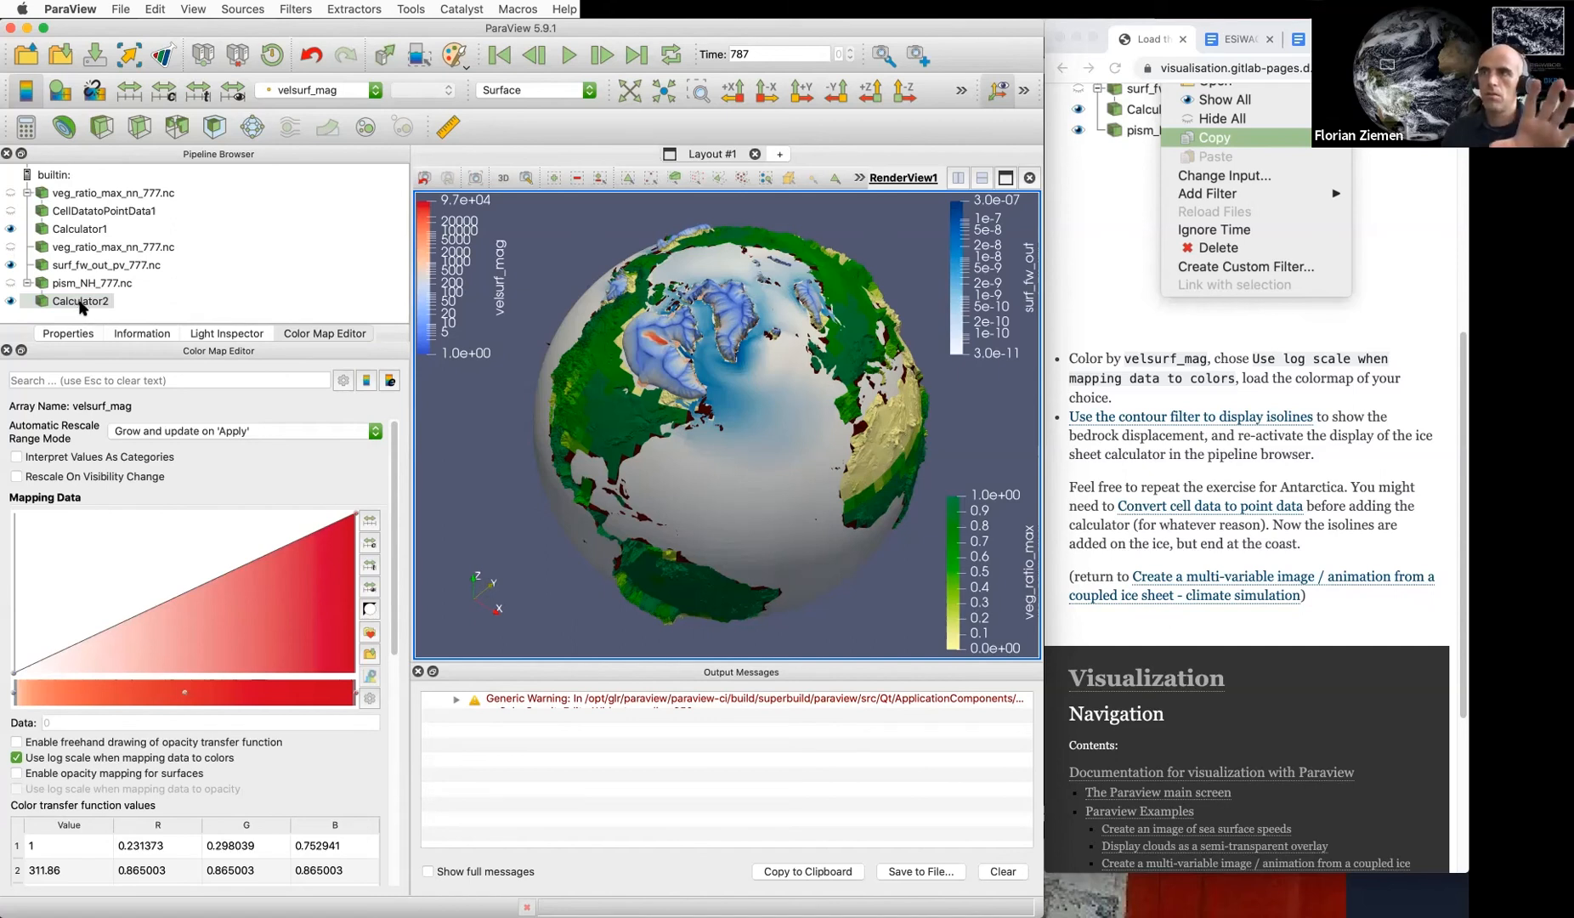
{"action": "left_click", "coordinate": [82, 307]}
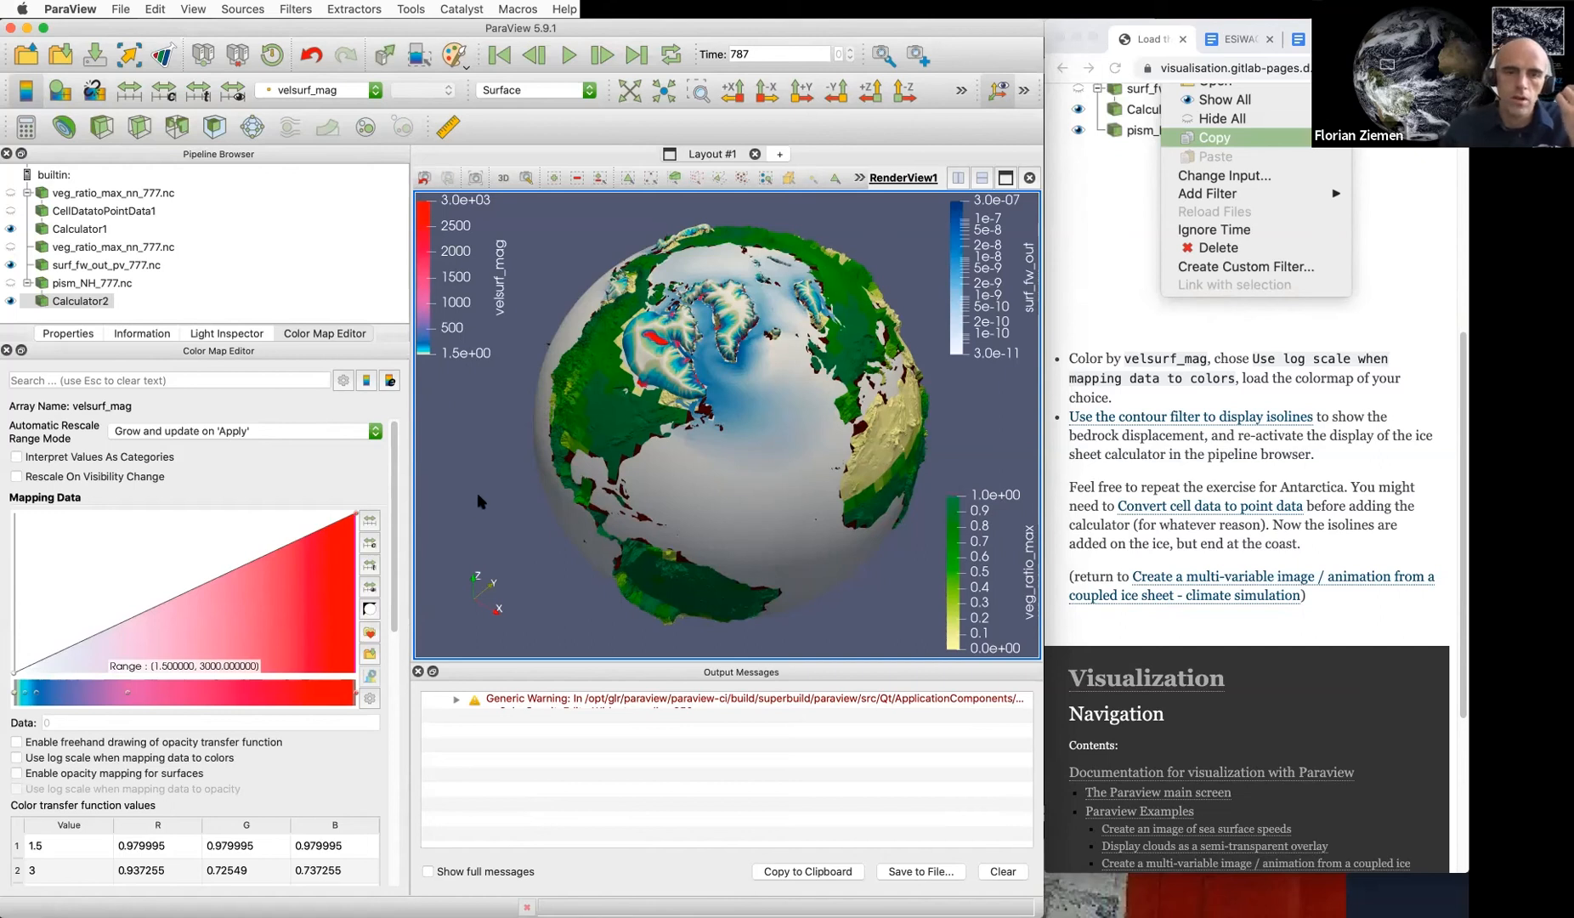
{"action": "left_click", "coordinate": [367, 634]}
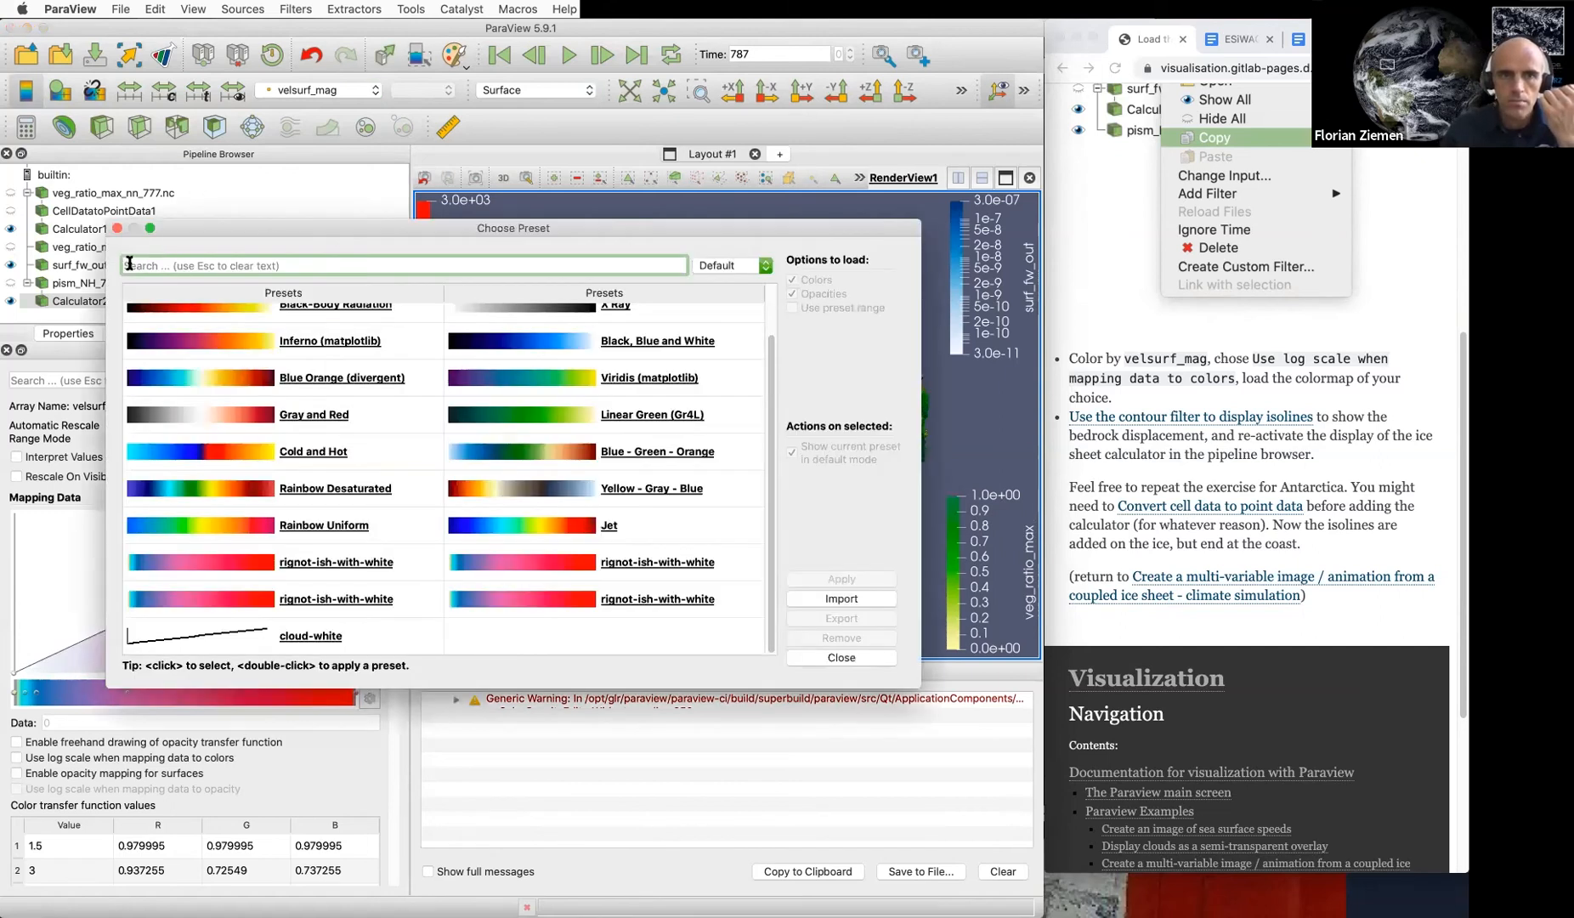
{"action": "left_click", "coordinate": [816, 600]}
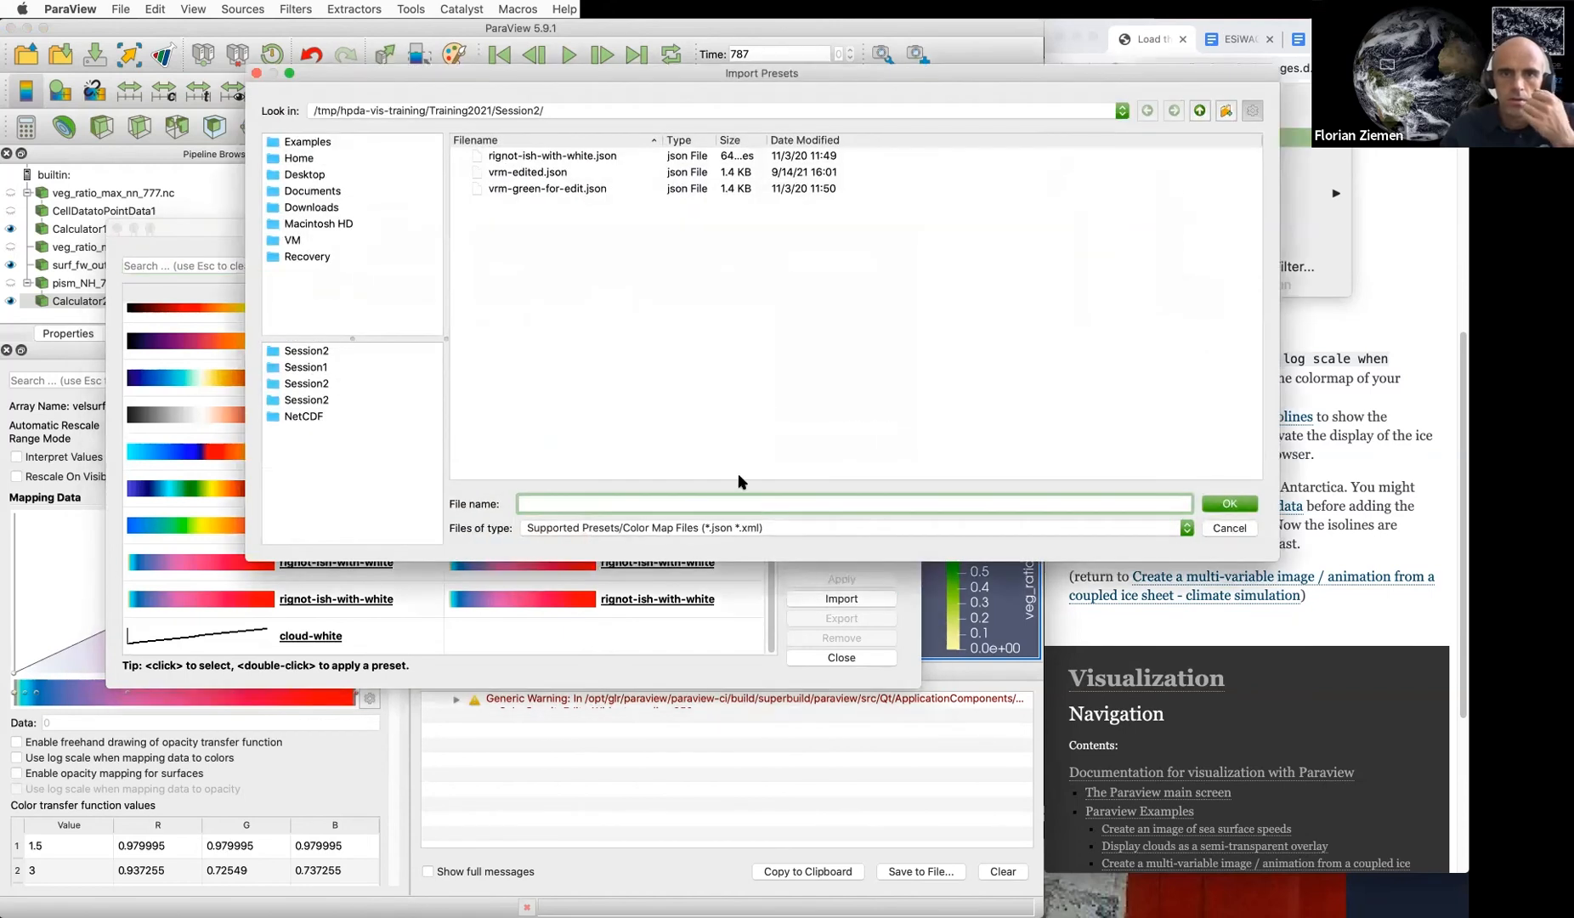
{"action": "left_click", "coordinate": [544, 159]}
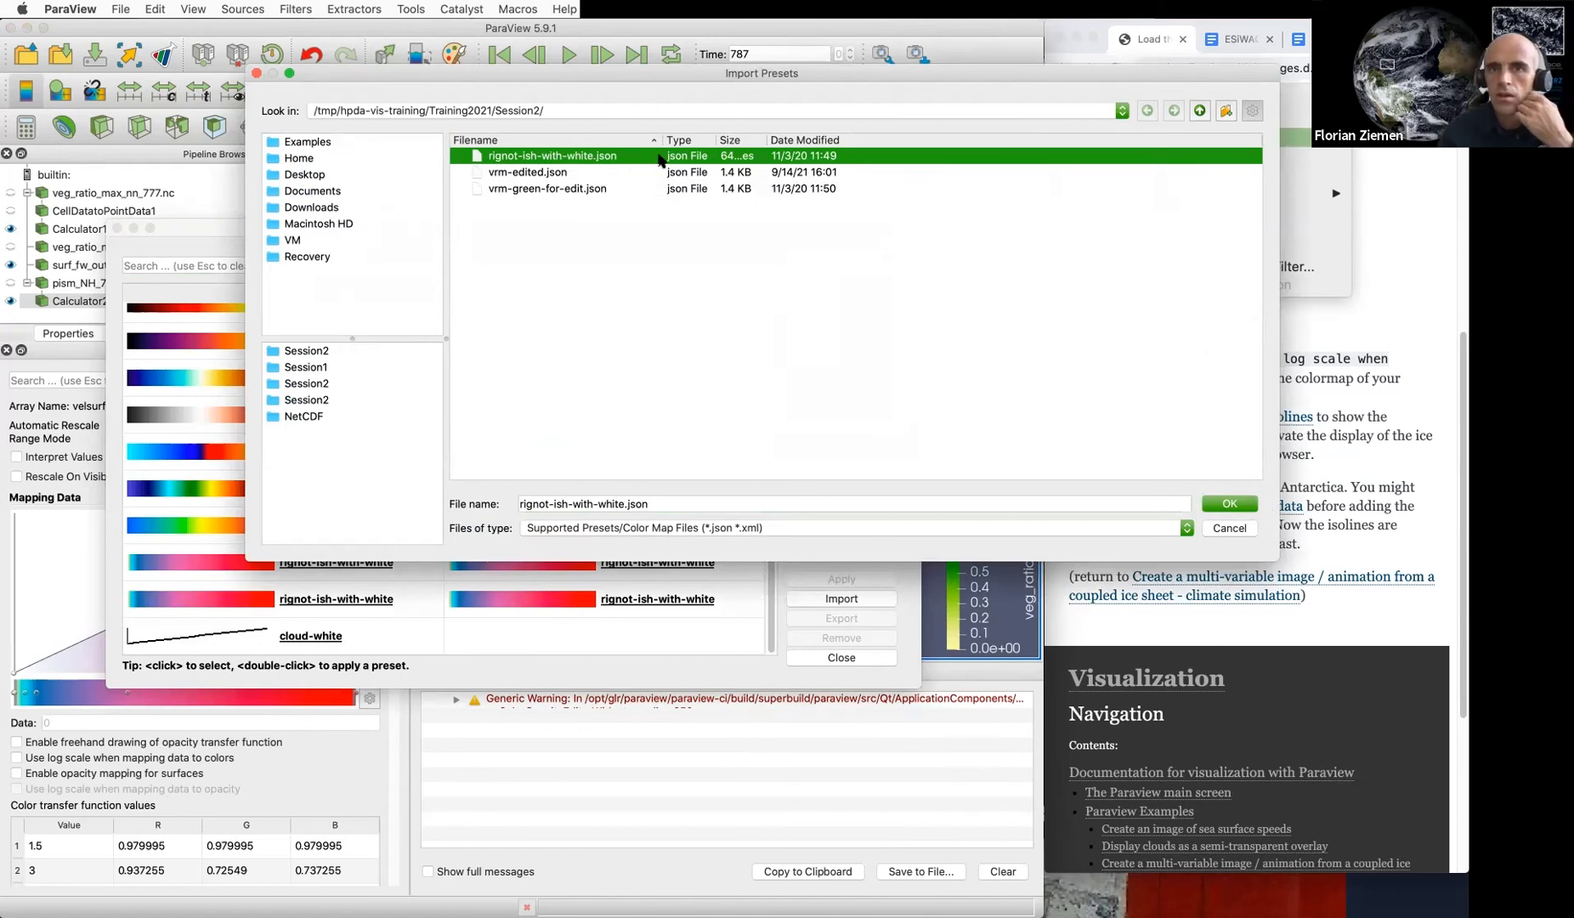
{"action": "left_click", "coordinate": [1229, 504]}
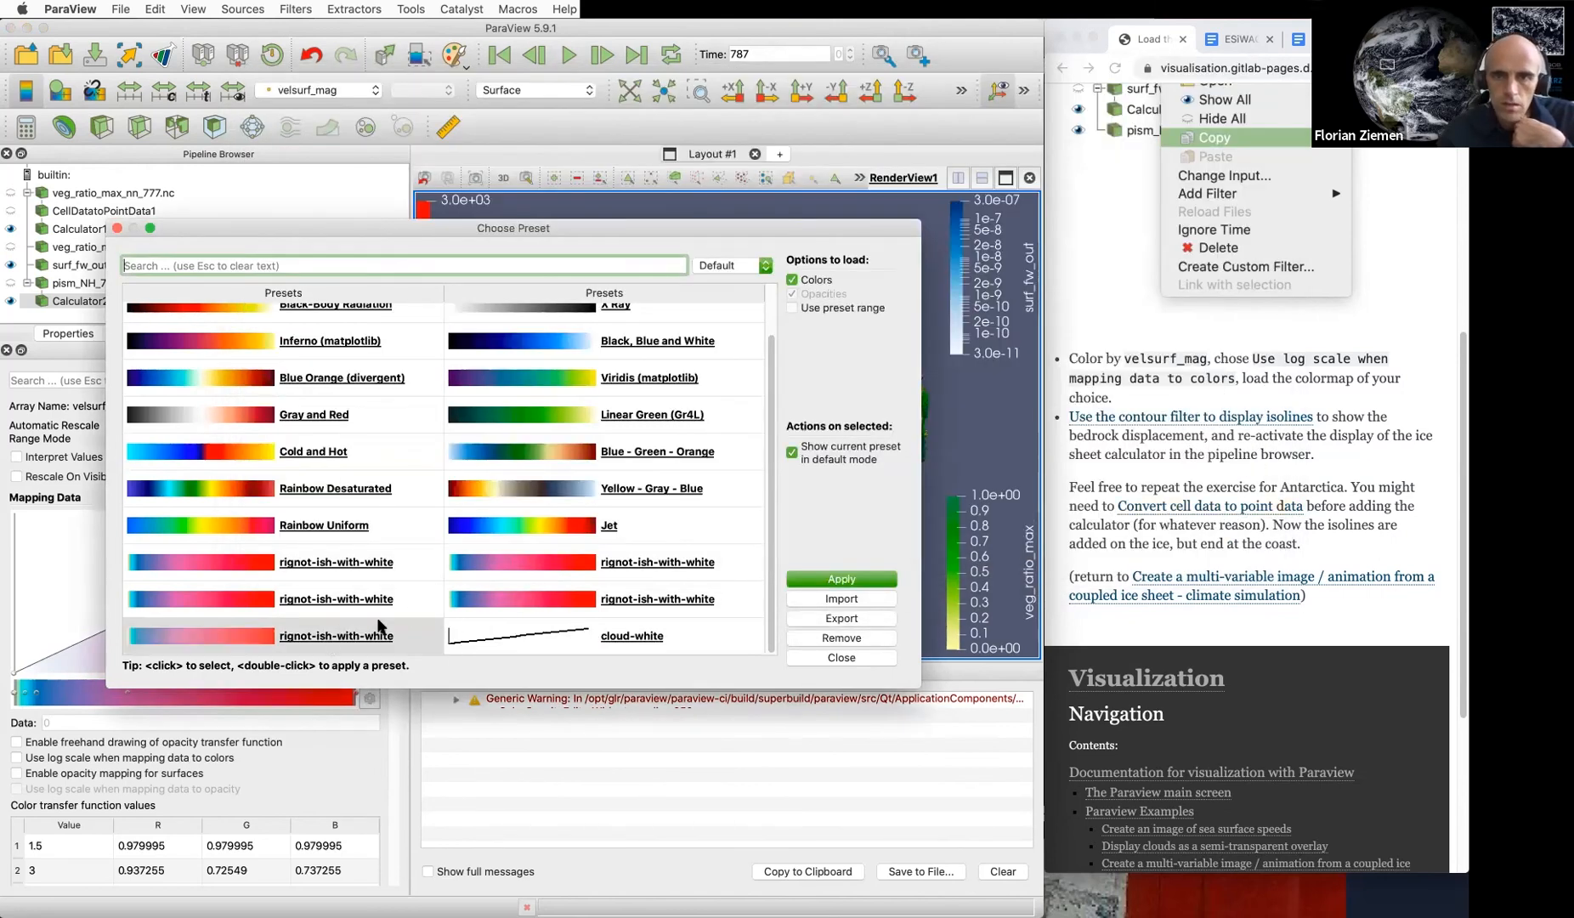
{"action": "left_click", "coordinate": [793, 311]}
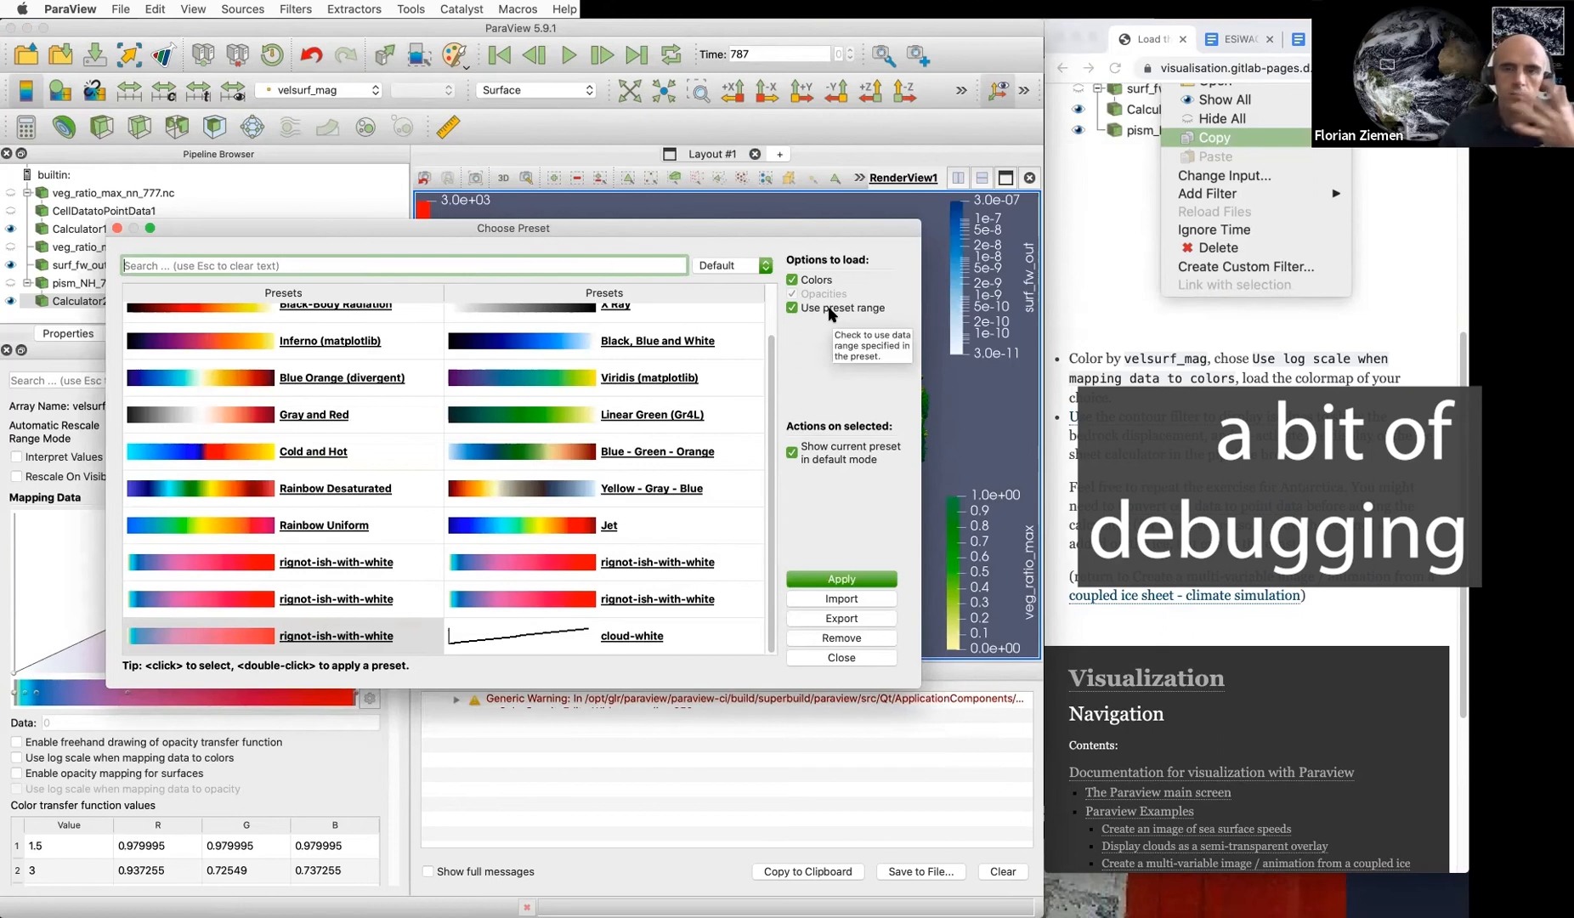
{"action": "left_click", "coordinate": [844, 579]}
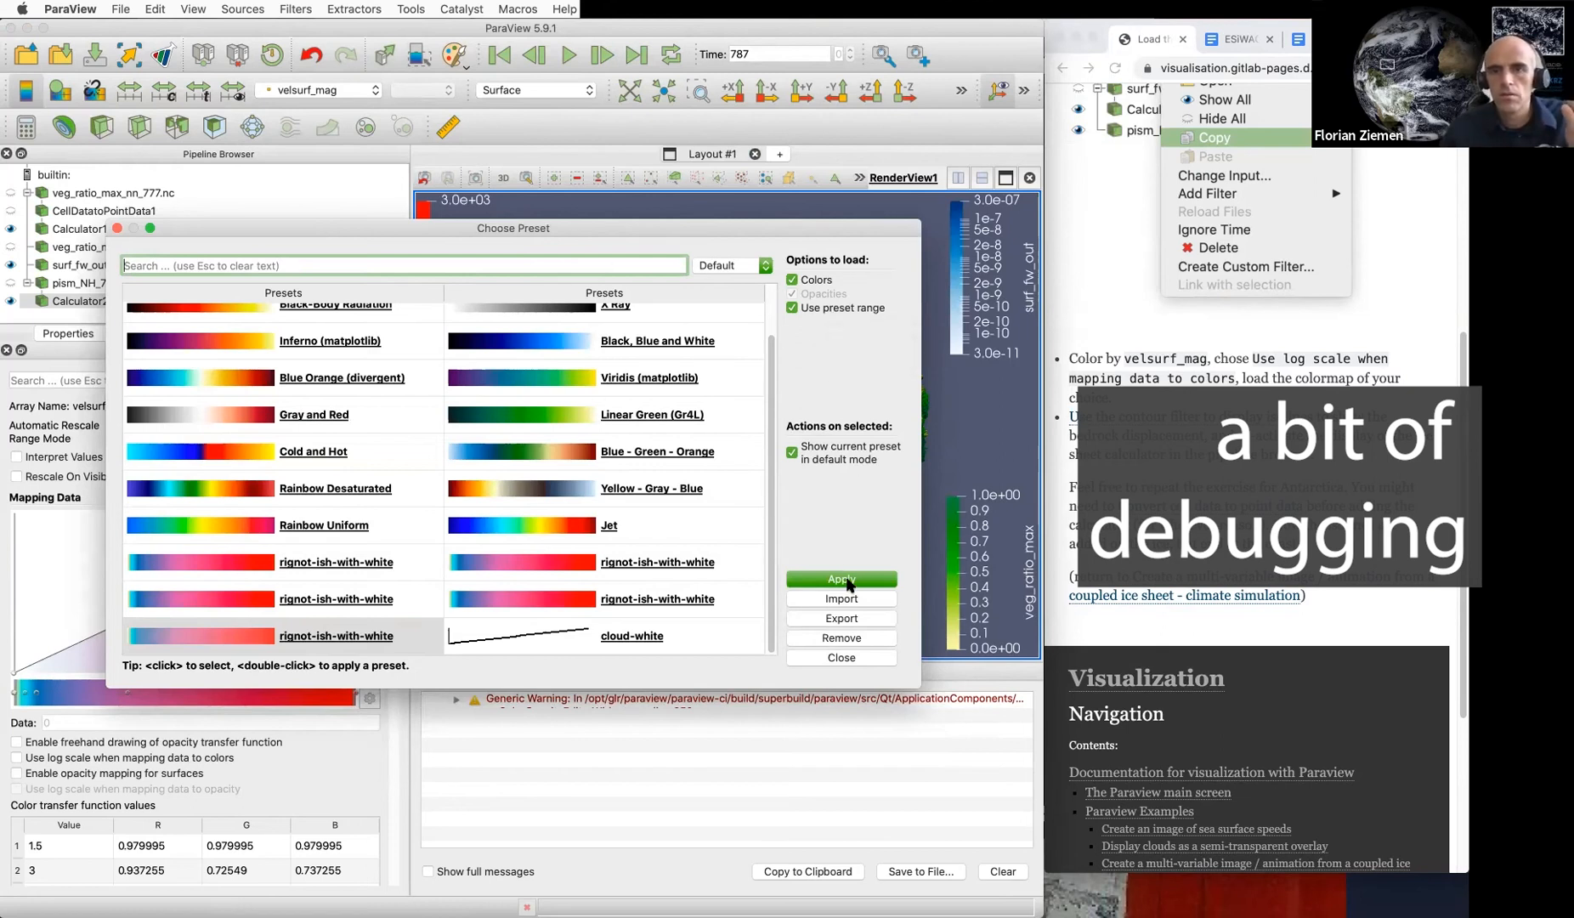
{"action": "left_click", "coordinate": [854, 658]}
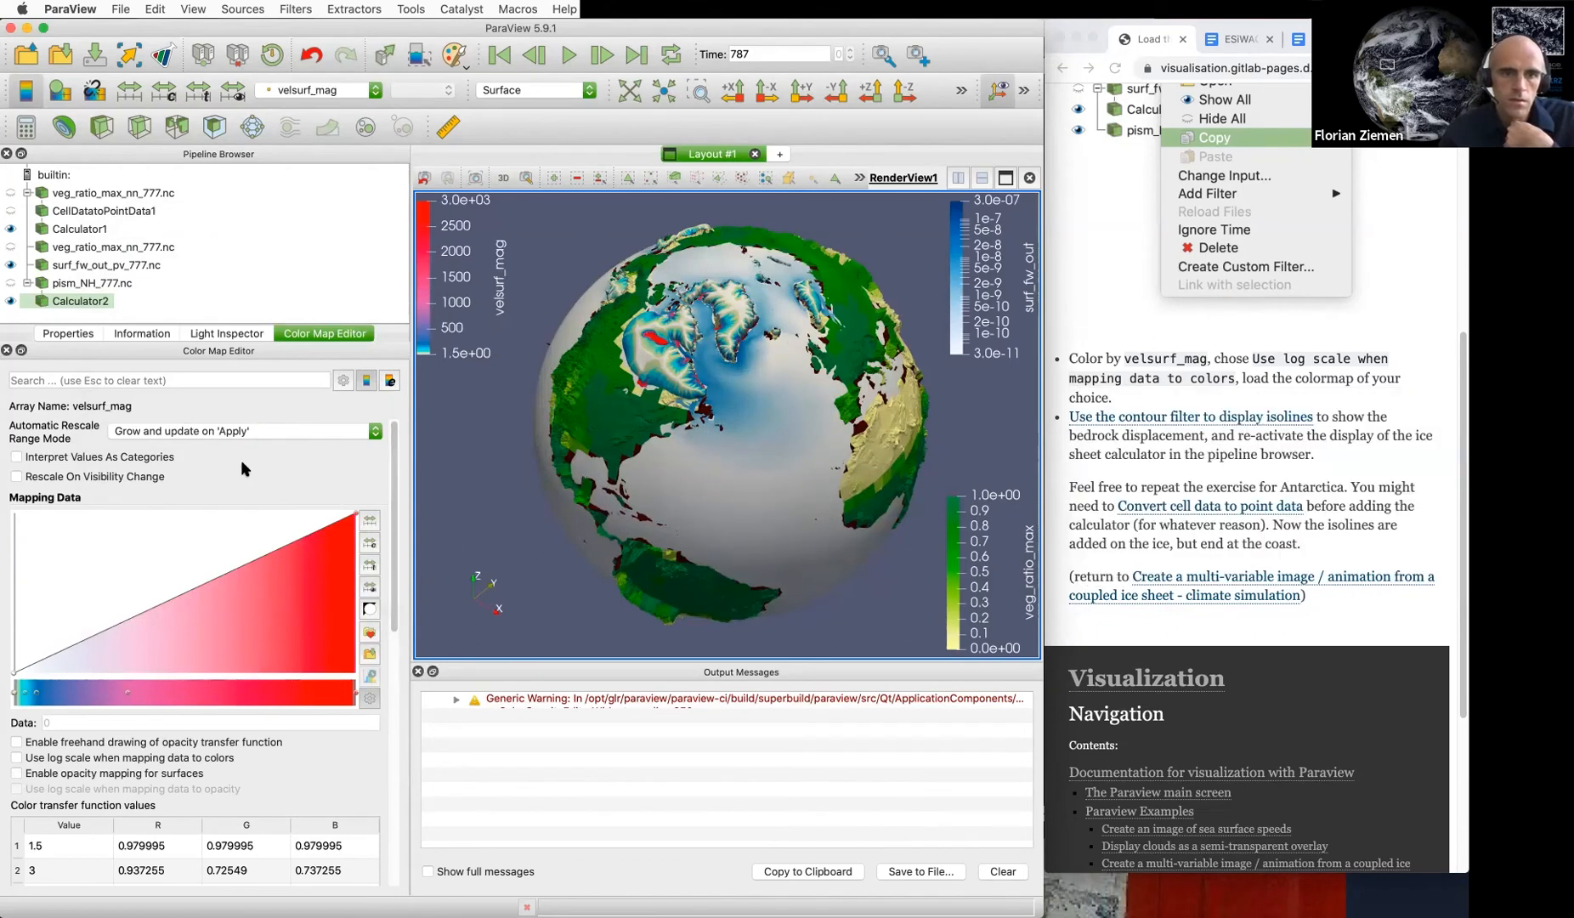
Rescale the velsurf_mag color map to 1.5–10000 with automatic rescaling disabled, and try log-scale color mapping on it
{"action": "left_click", "coordinate": [163, 89]}
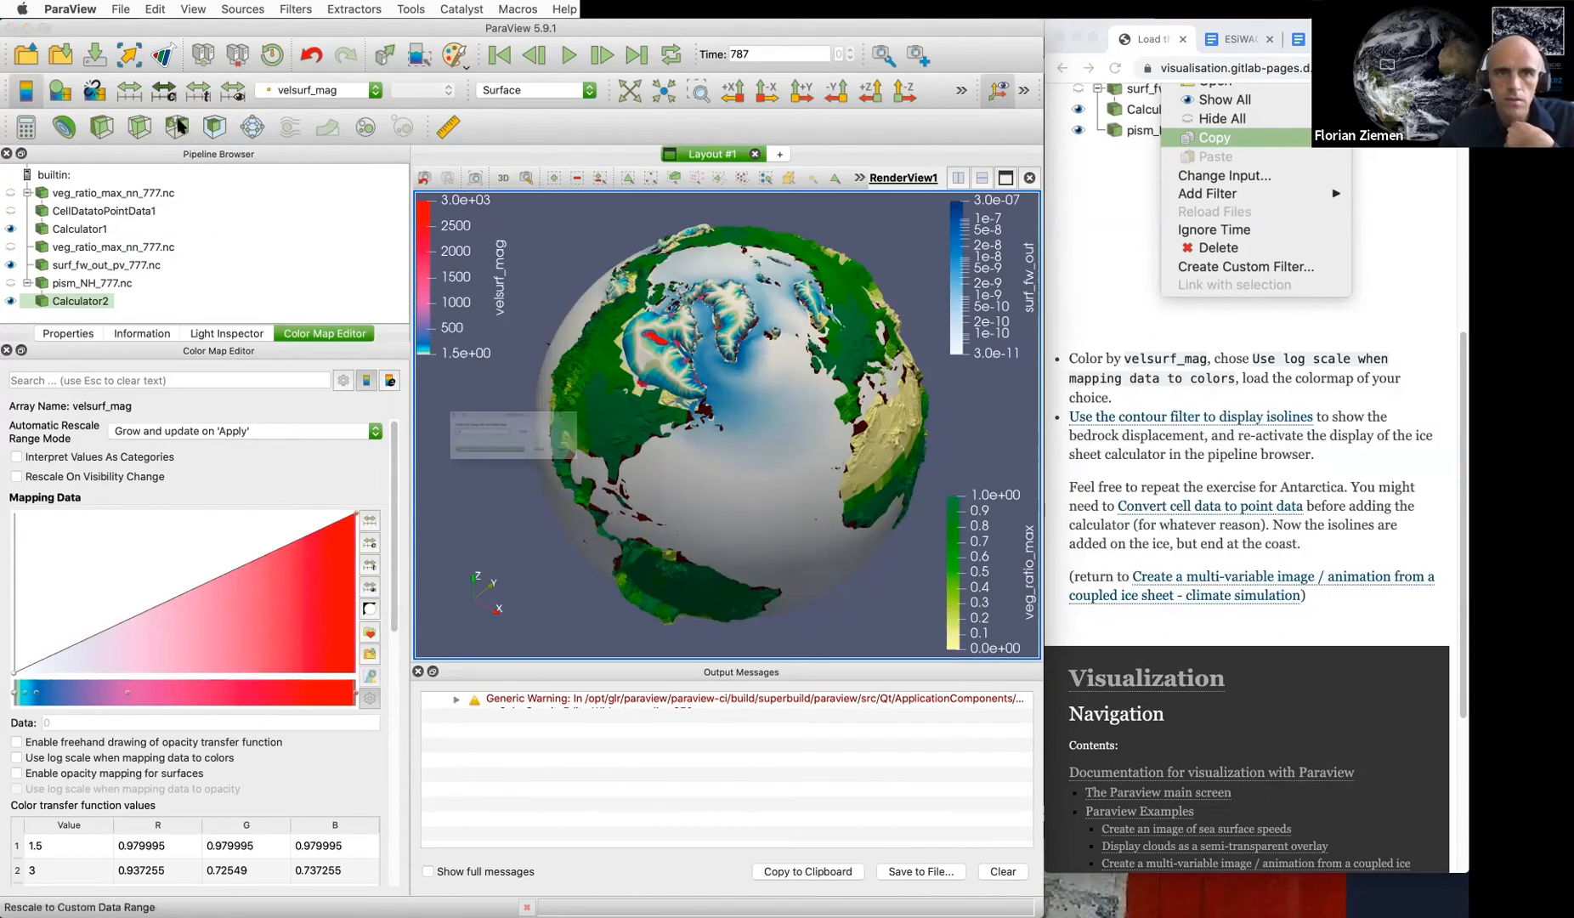
{"action": "left_click", "coordinate": [531, 422]}
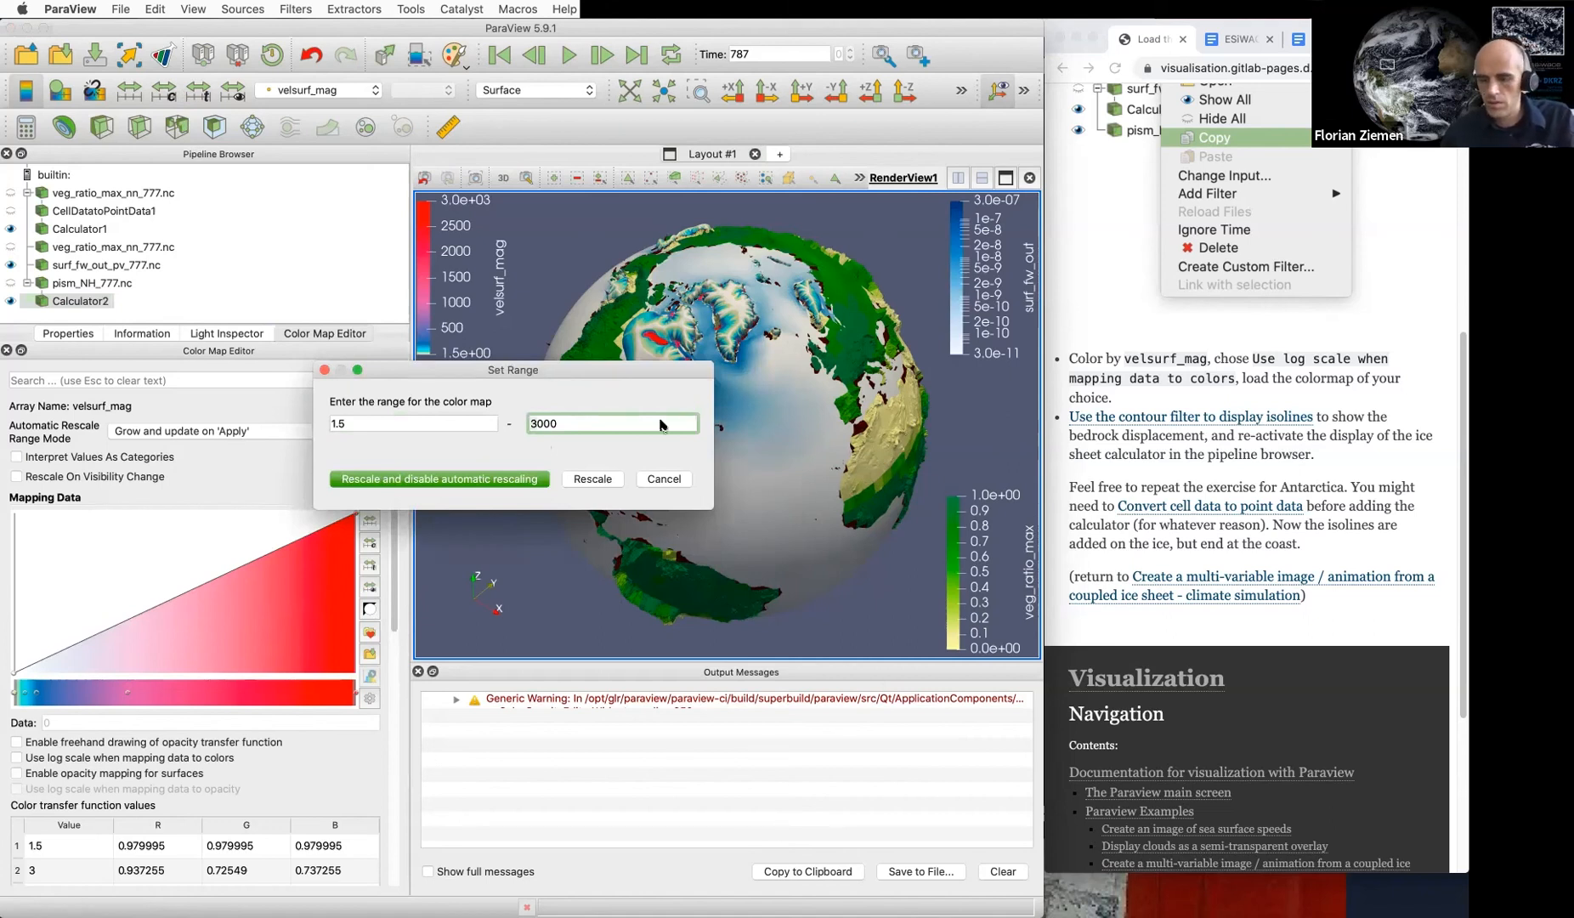
{"action": "key", "text": "super+a"}
{"action": "type", "text": "10000"}
{"action": "left_click", "coordinate": [494, 481]}
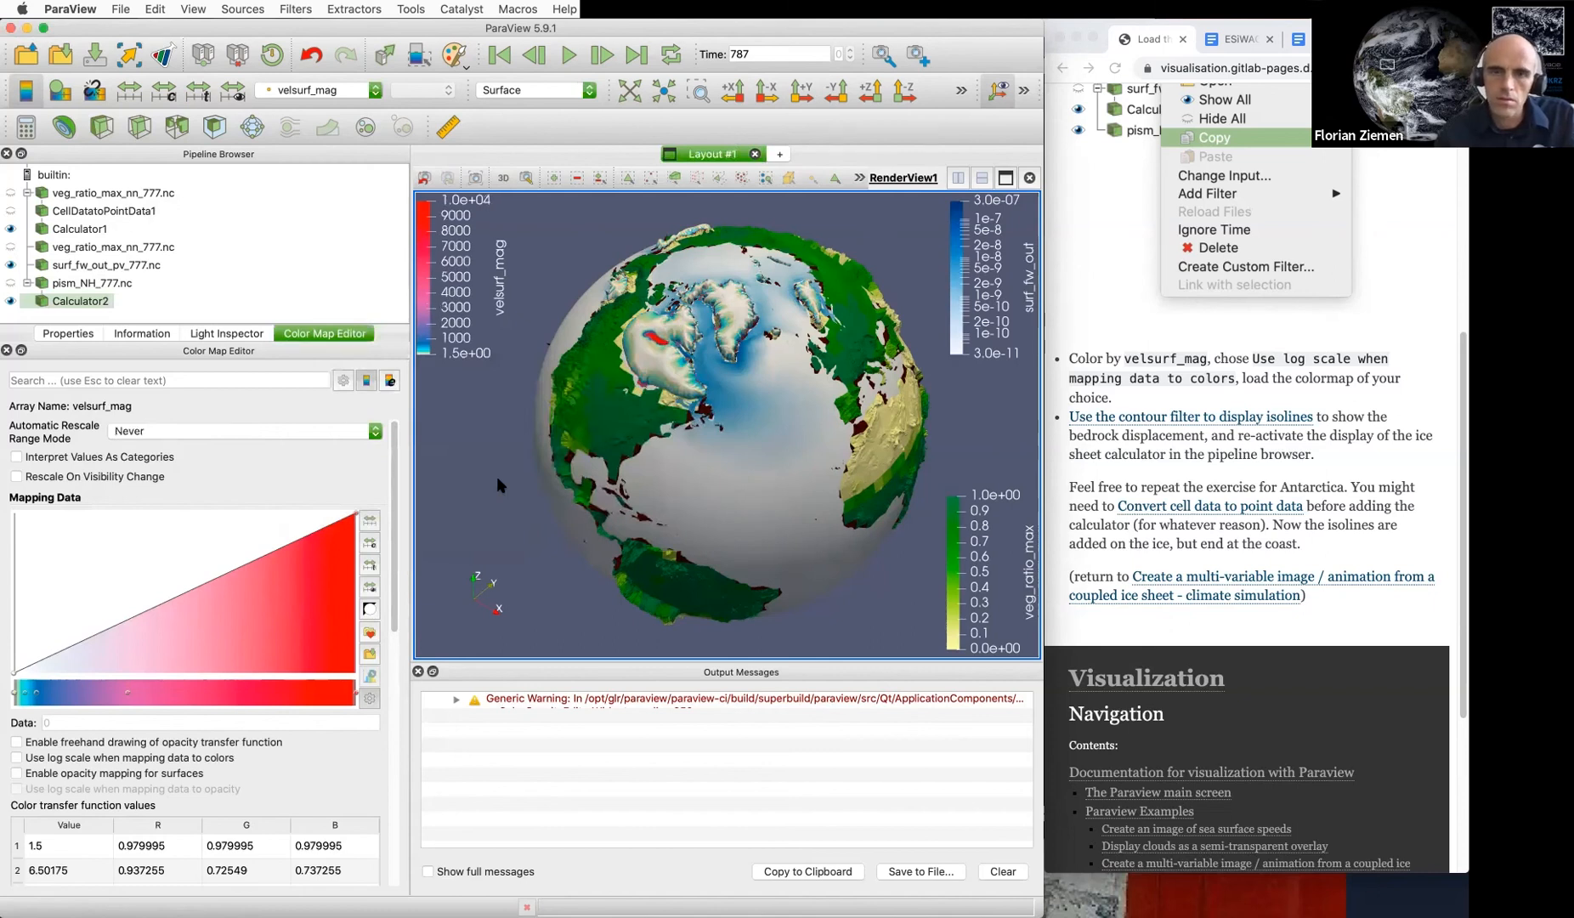
{"action": "left_click", "coordinate": [168, 757]}
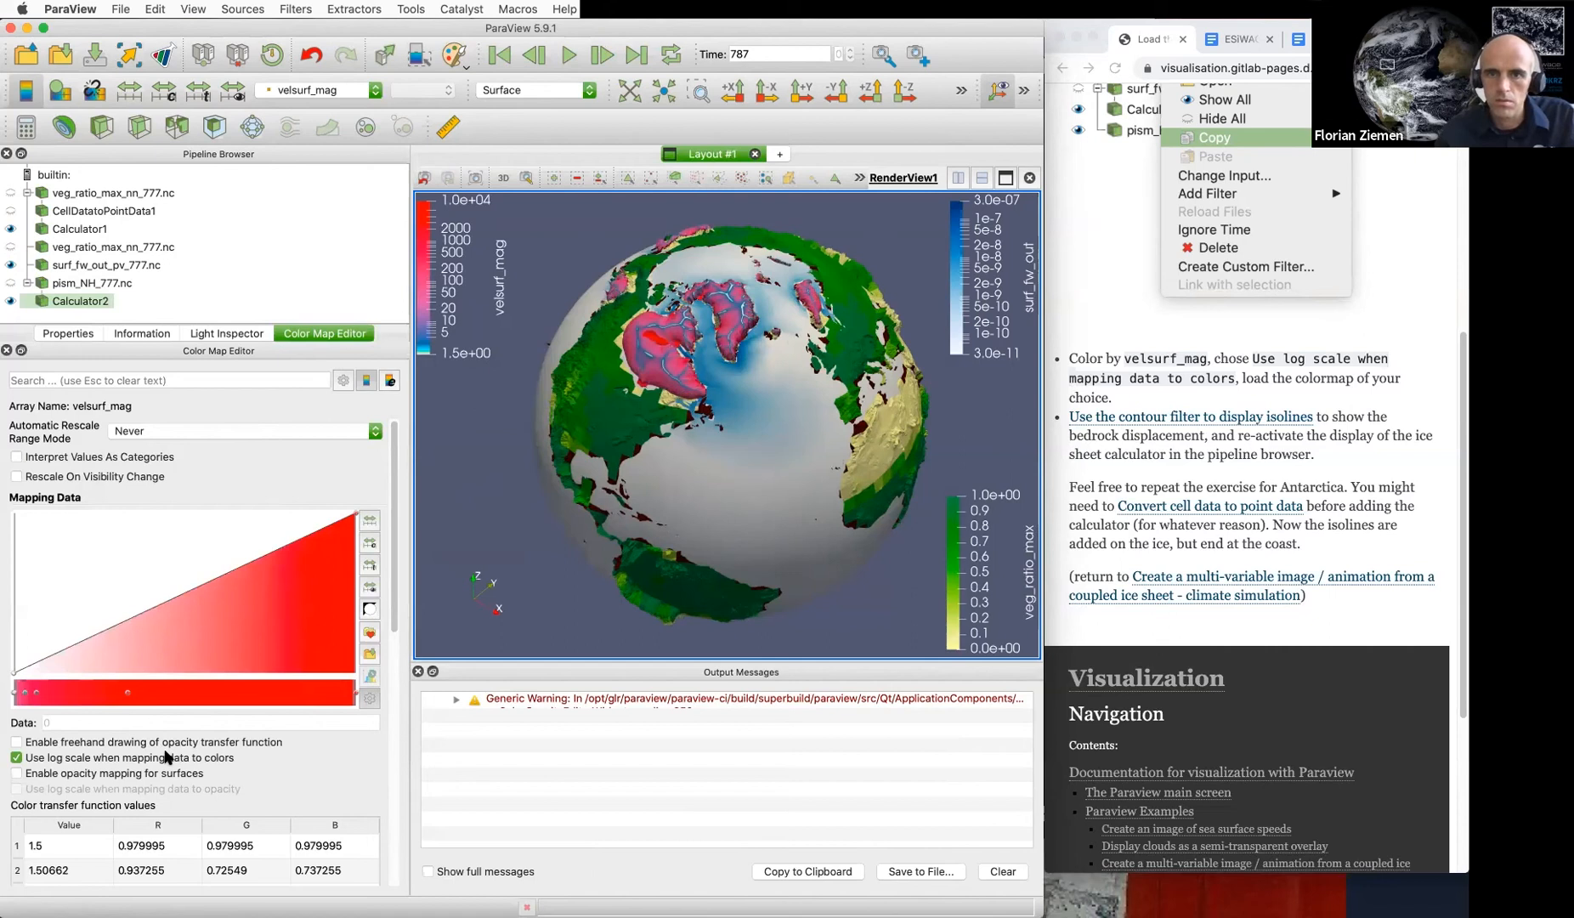
{"action": "left_click", "coordinate": [167, 757]}
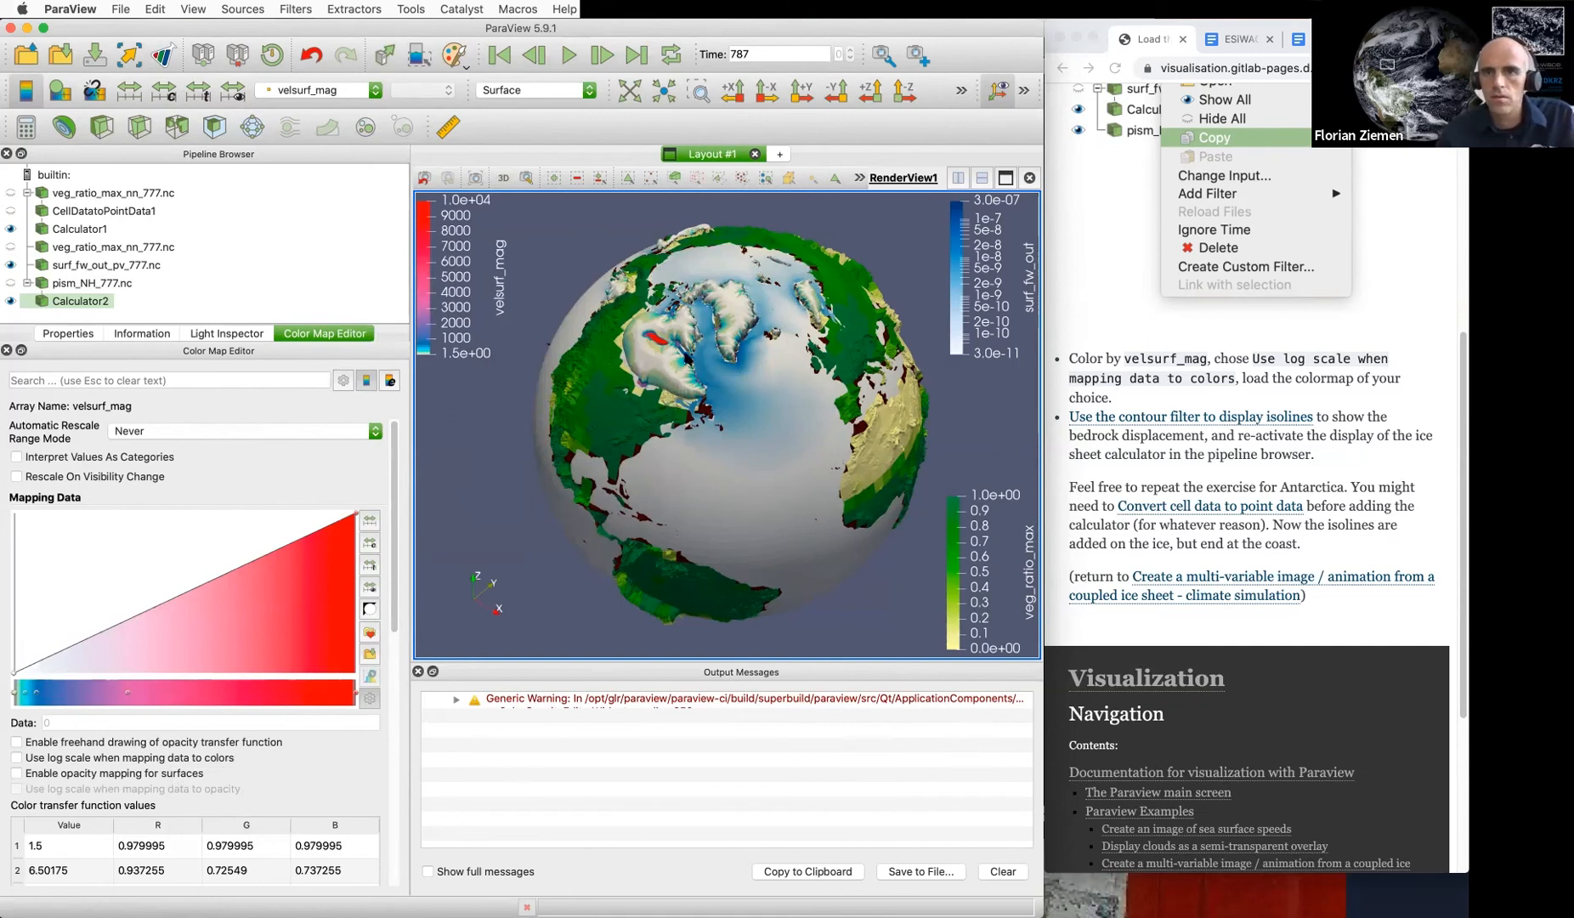
Inspect the arrays available for coloring the ice sheet calculator and the first veg_ratio_max_nn_777.nc source
{"action": "left_click", "coordinate": [1246, 548]}
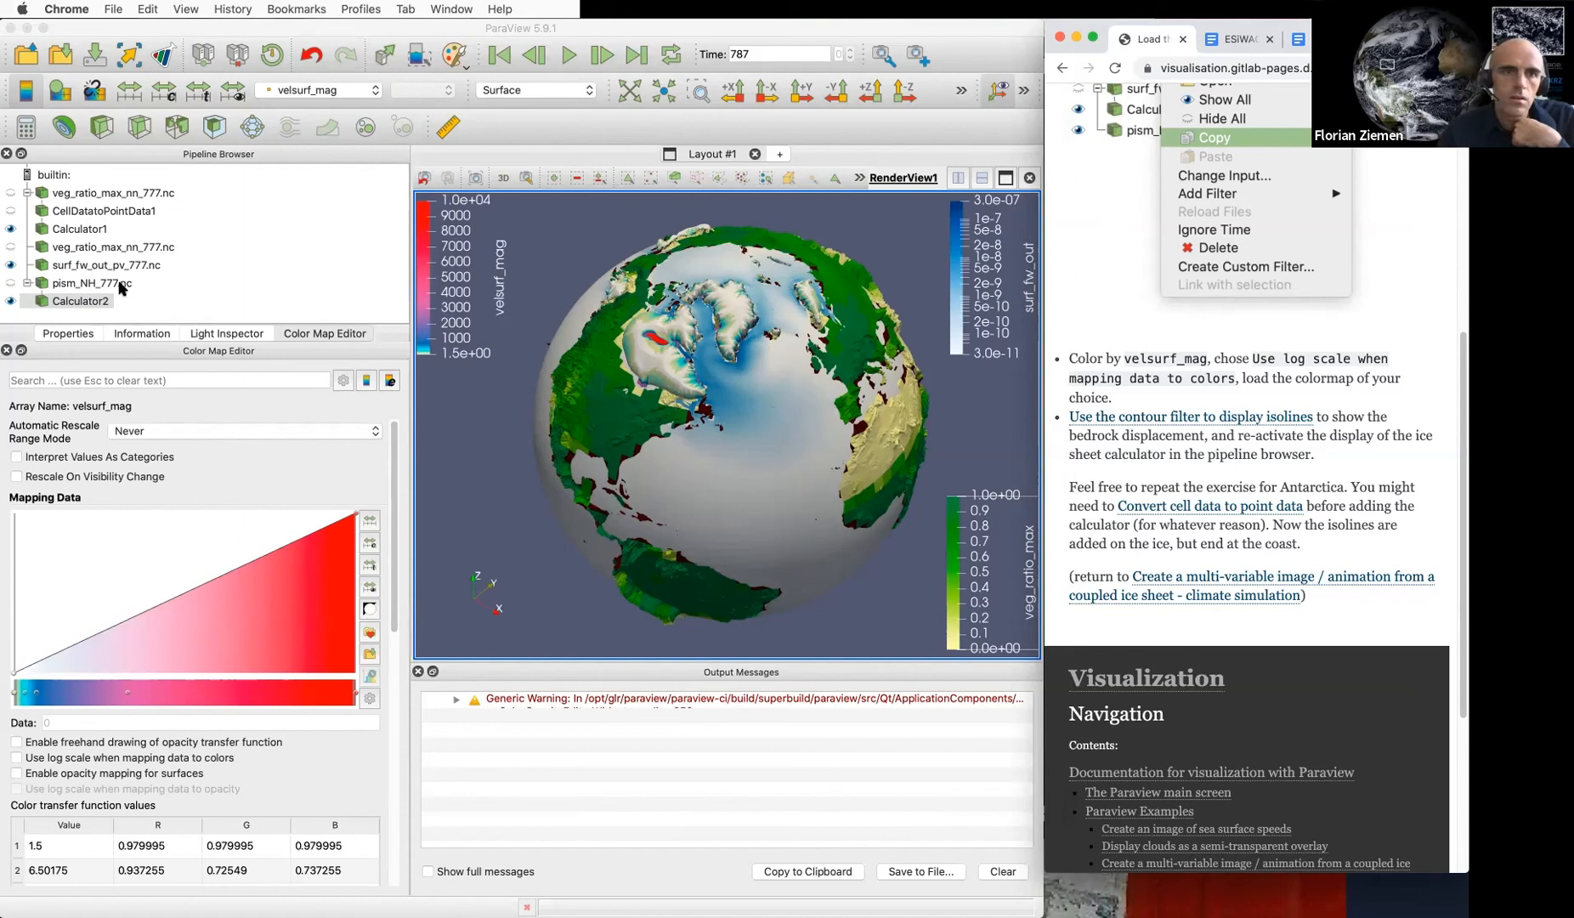
{"action": "left_click", "coordinate": [102, 302]}
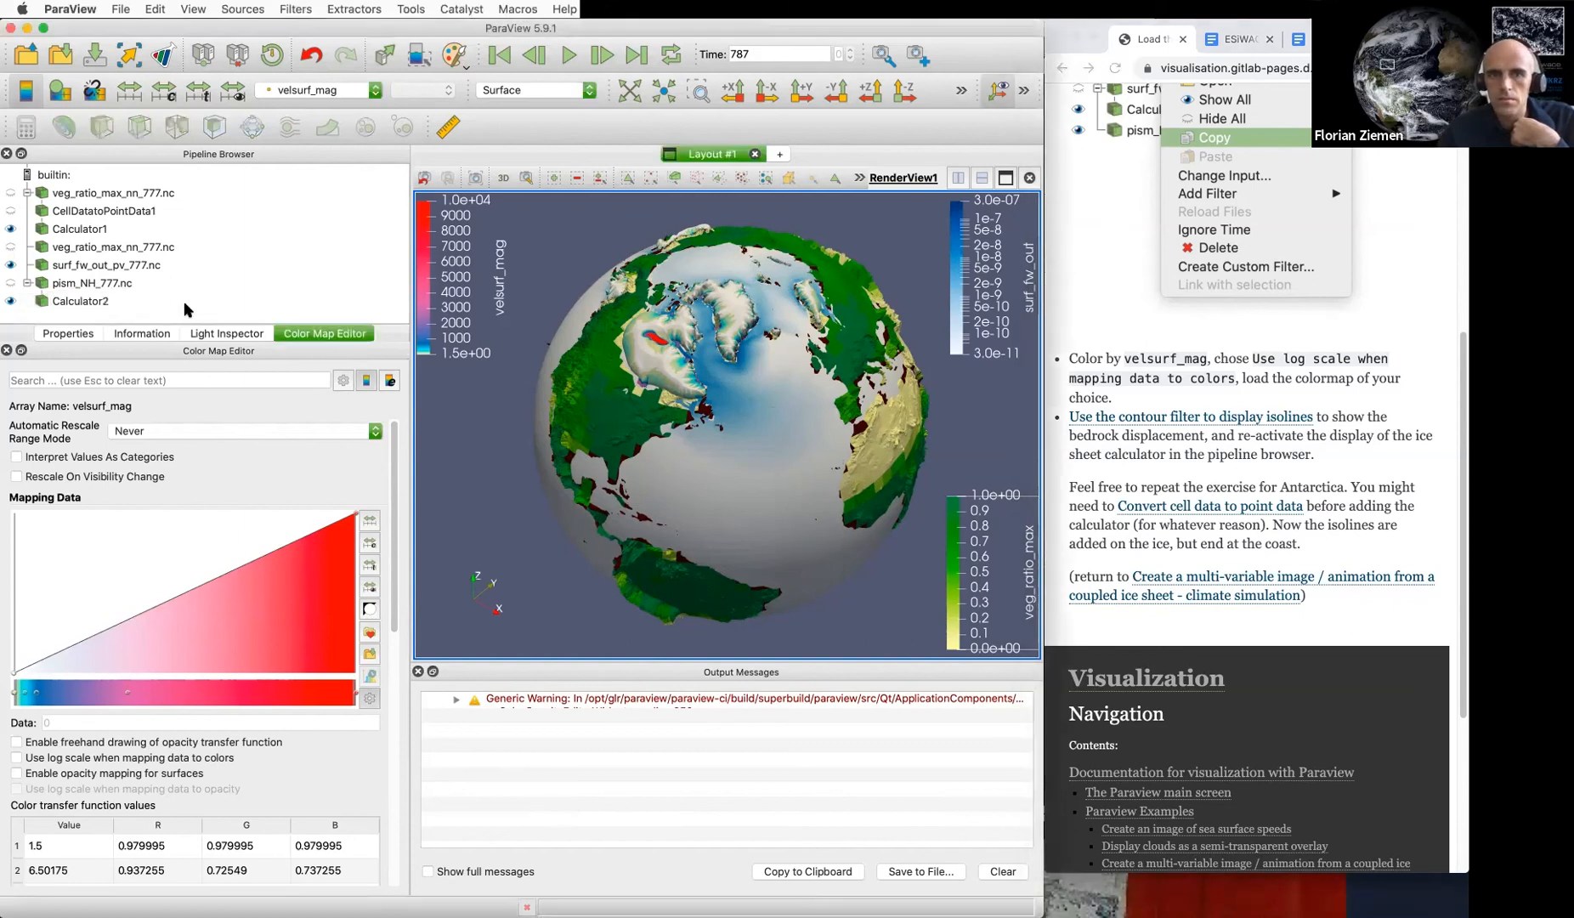
{"action": "left_click", "coordinate": [1212, 492]}
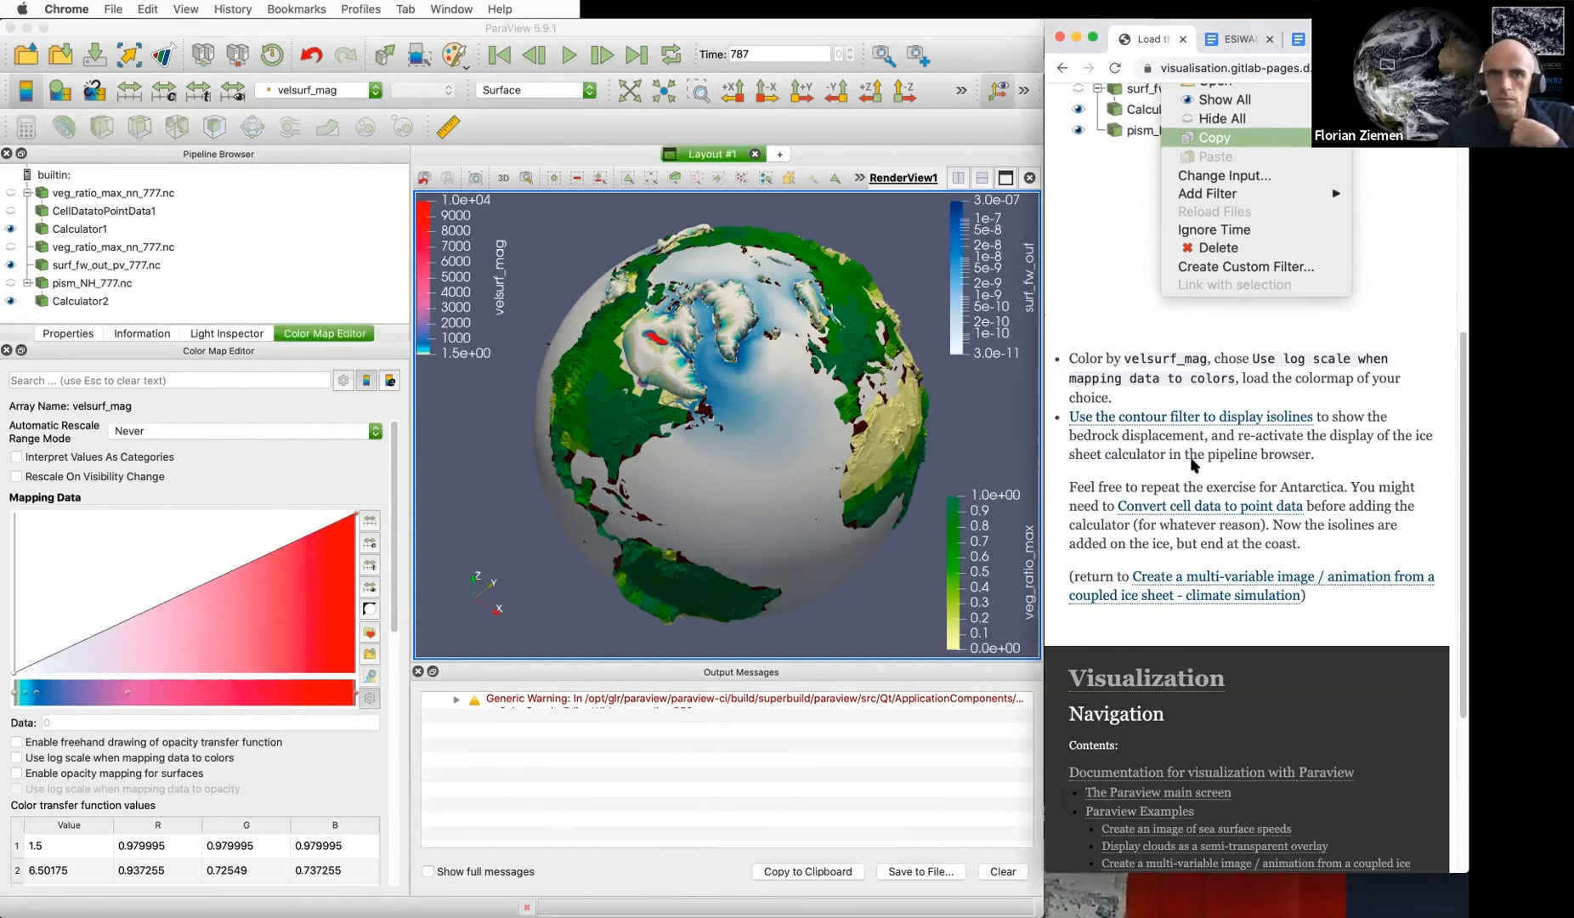
{"action": "left_click", "coordinate": [321, 91]}
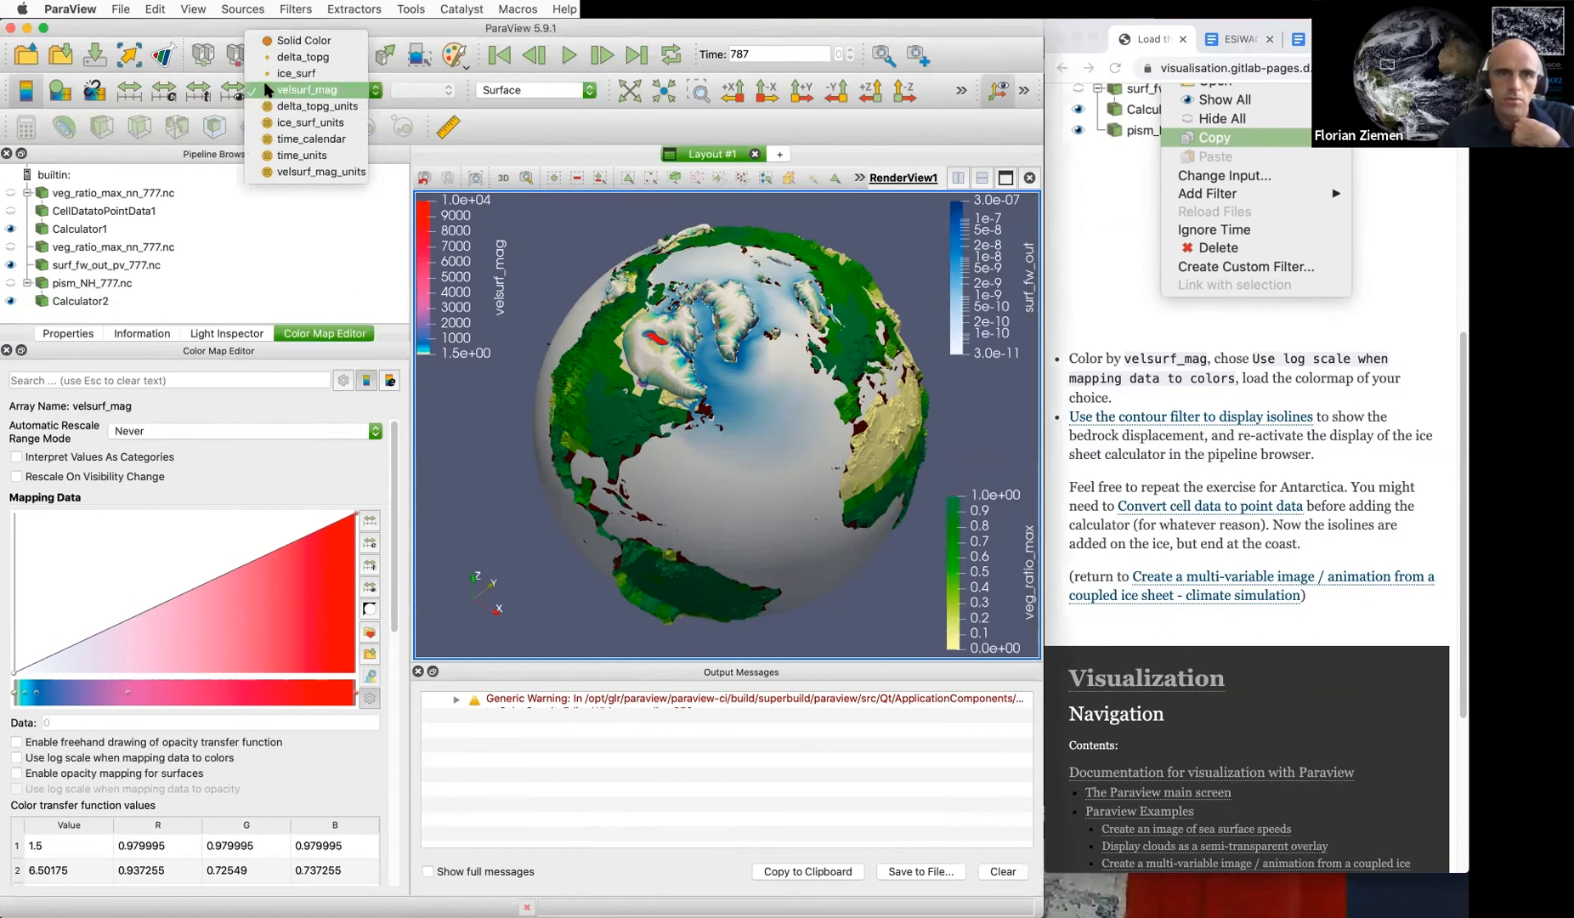
{"action": "left_click", "coordinate": [562, 171]}
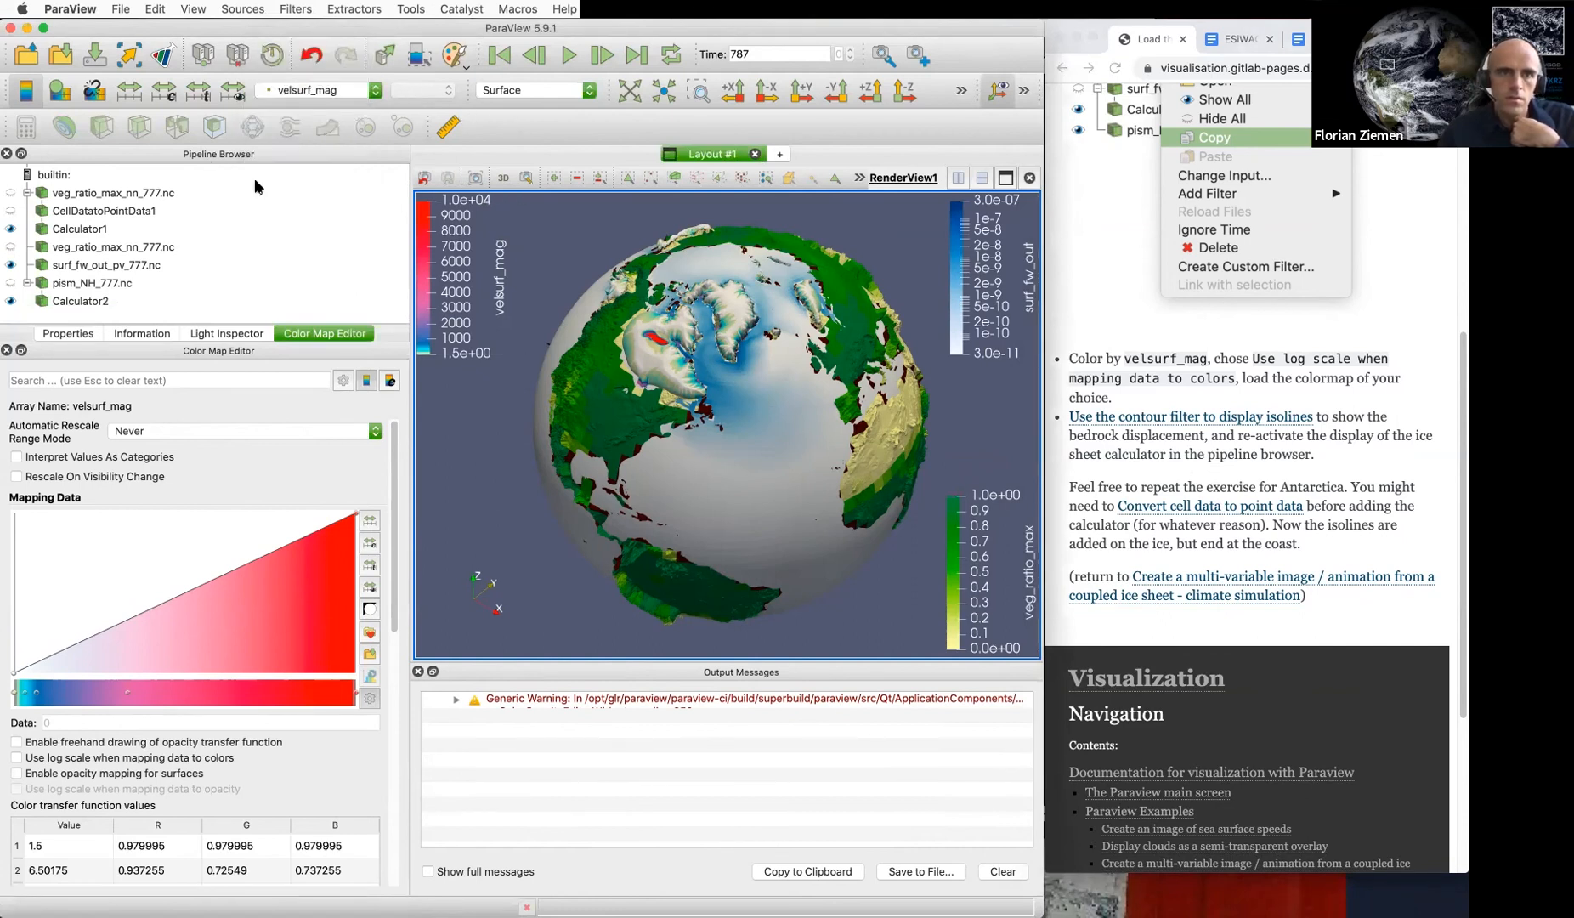
{"action": "left_click", "coordinate": [123, 193]}
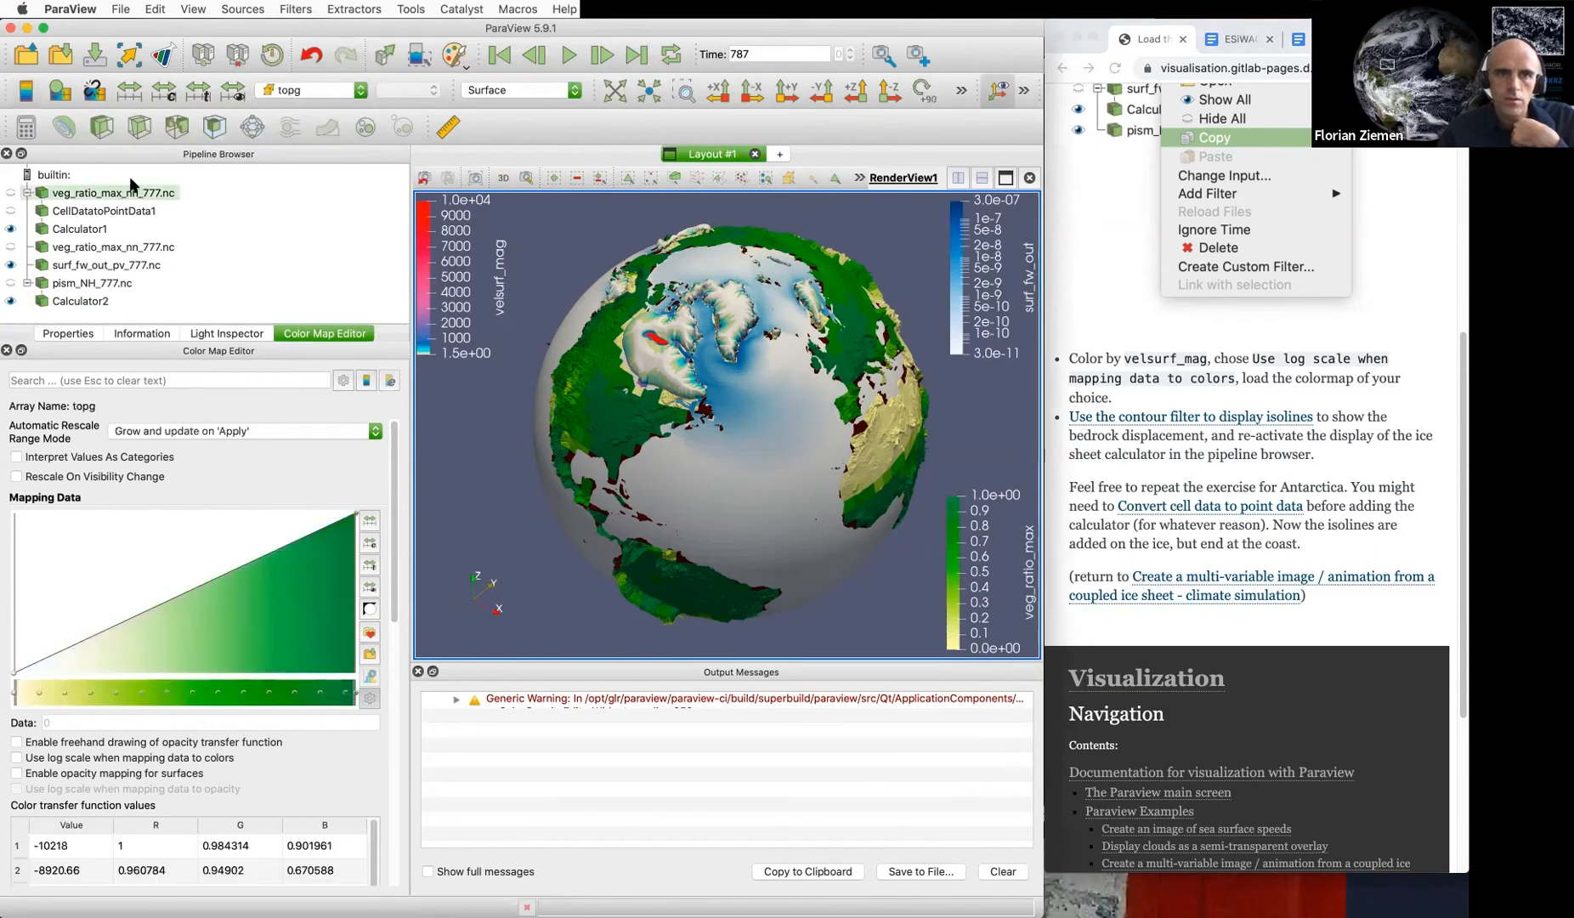
{"action": "left_click", "coordinate": [295, 93]}
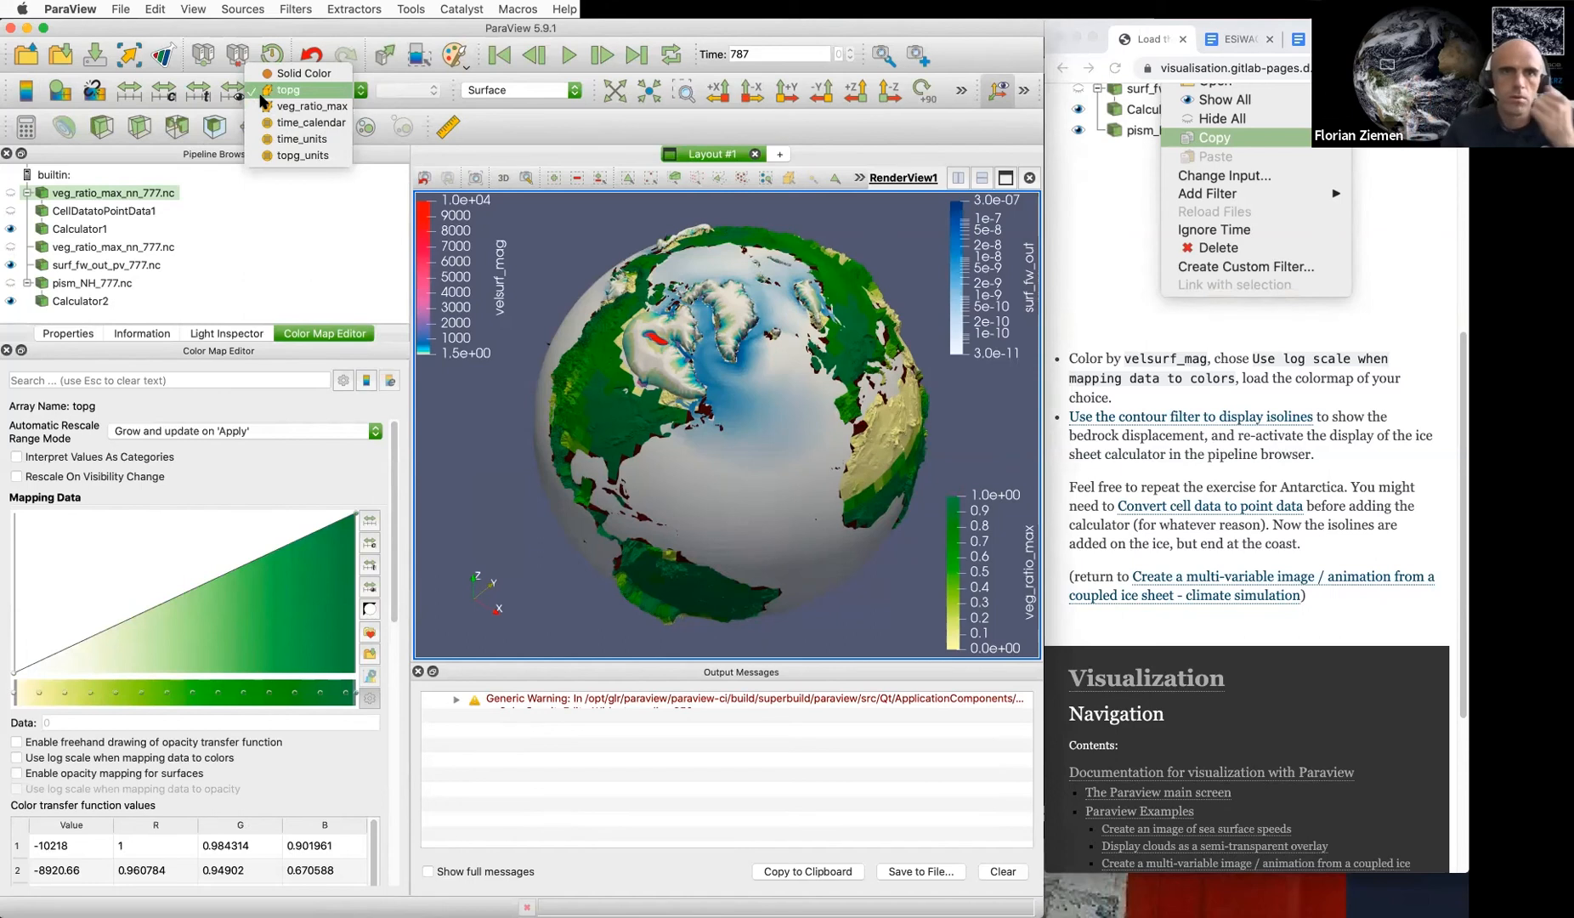
{"action": "left_click", "coordinate": [516, 133]}
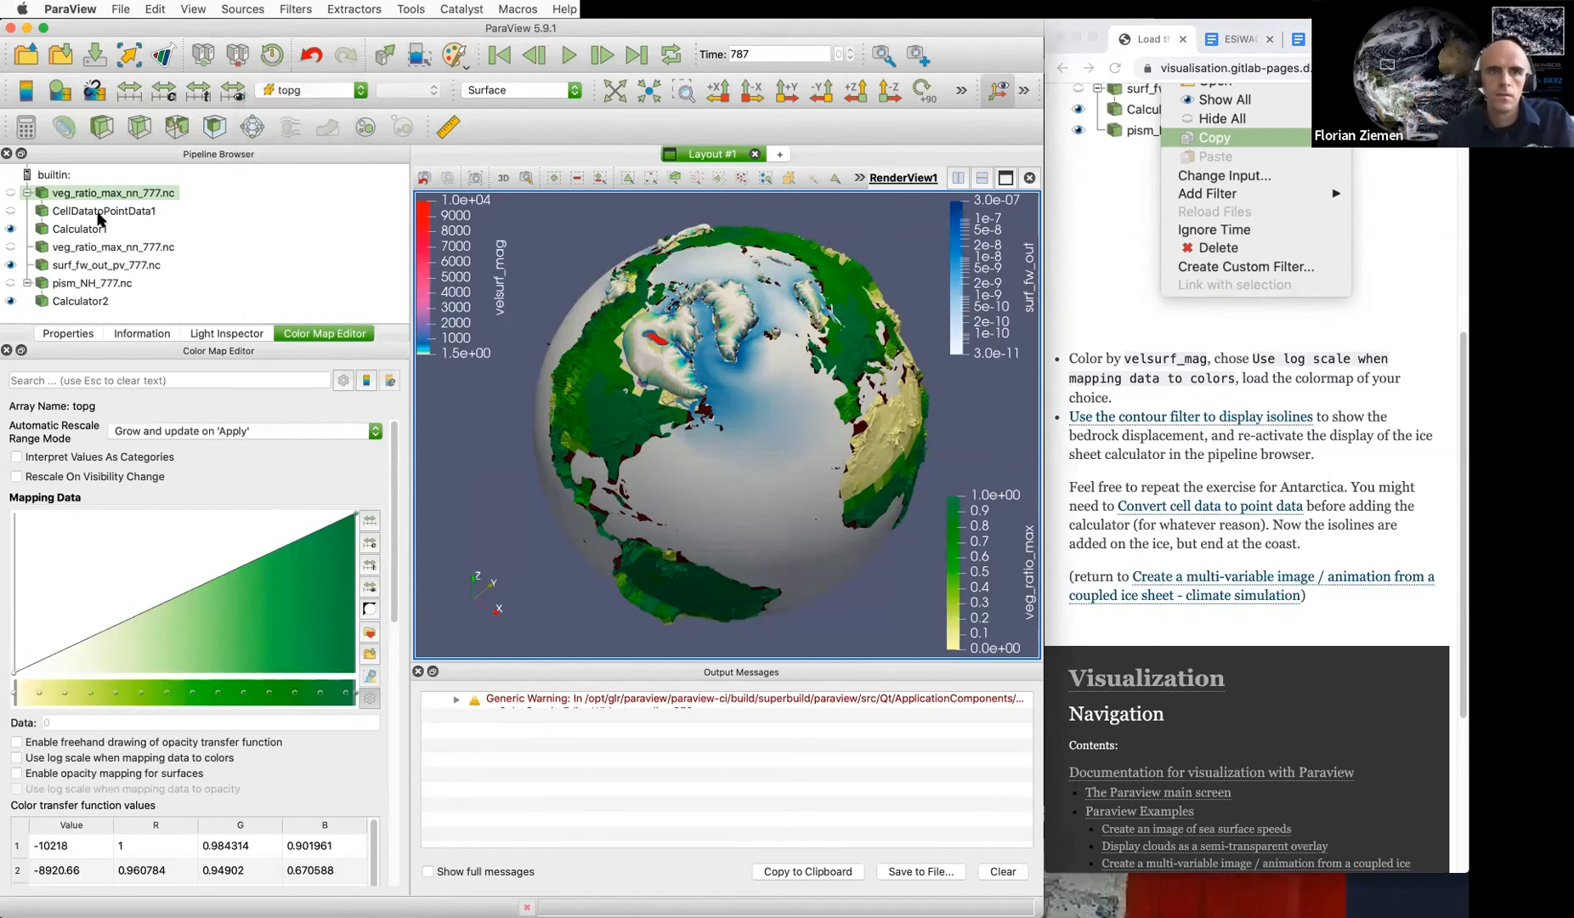
Add a Contour filter to Calculator2, contouring by delta_topg, and remove its default isosurface value
{"action": "left_click", "coordinate": [52, 301]}
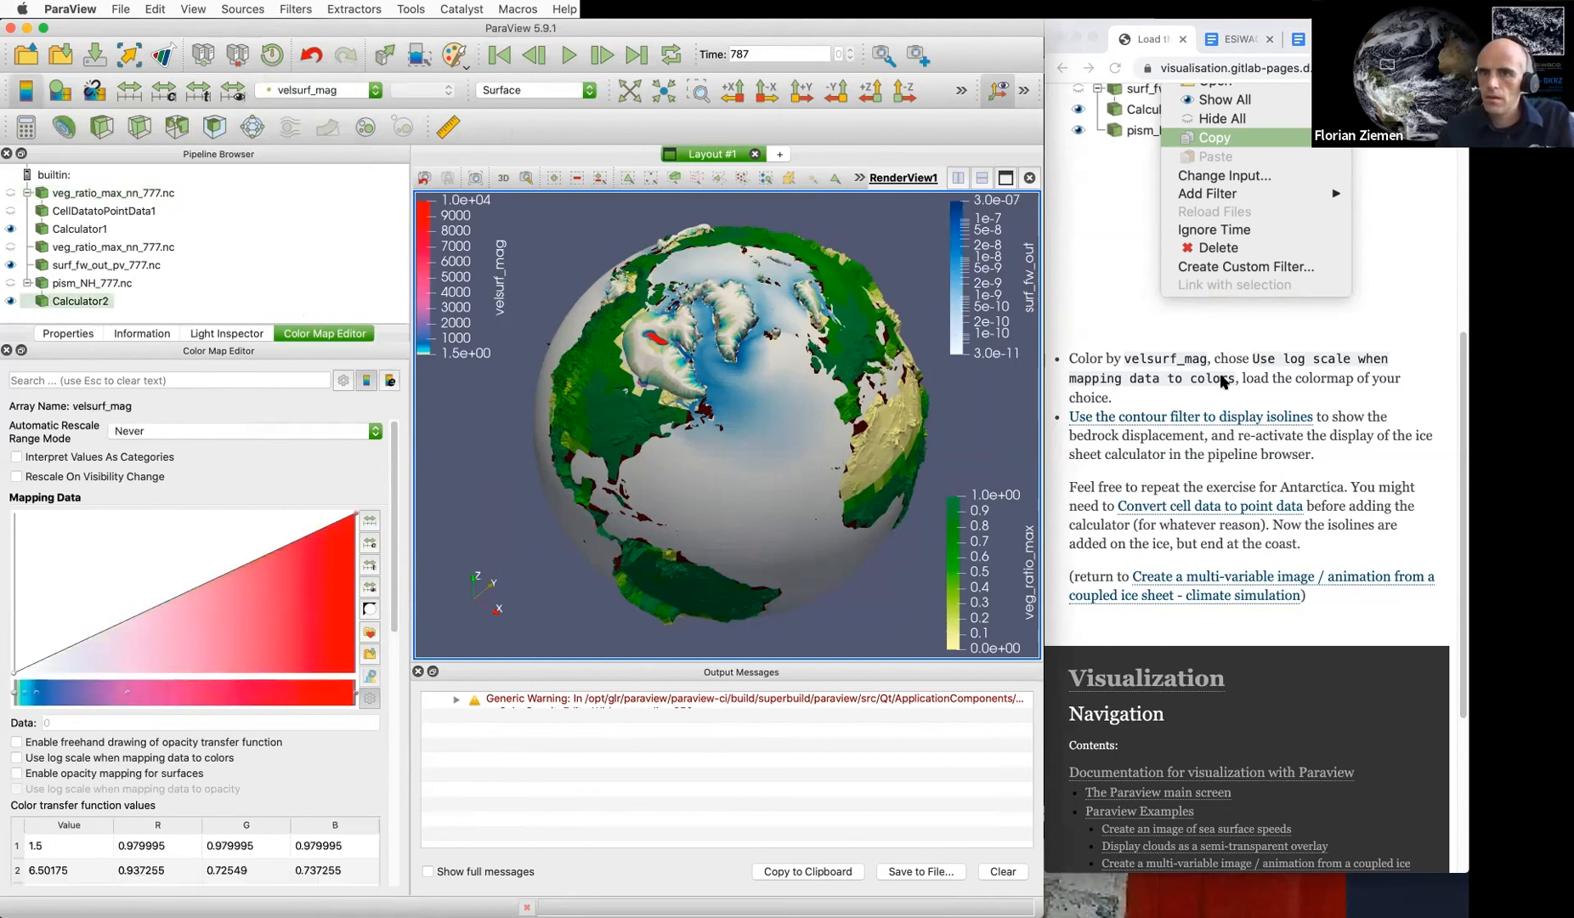
{"action": "left_click", "coordinate": [1390, 423]}
{"action": "scroll", "coordinate": [1388, 422], "scroll_direction": "down", "scroll_amount": 1}
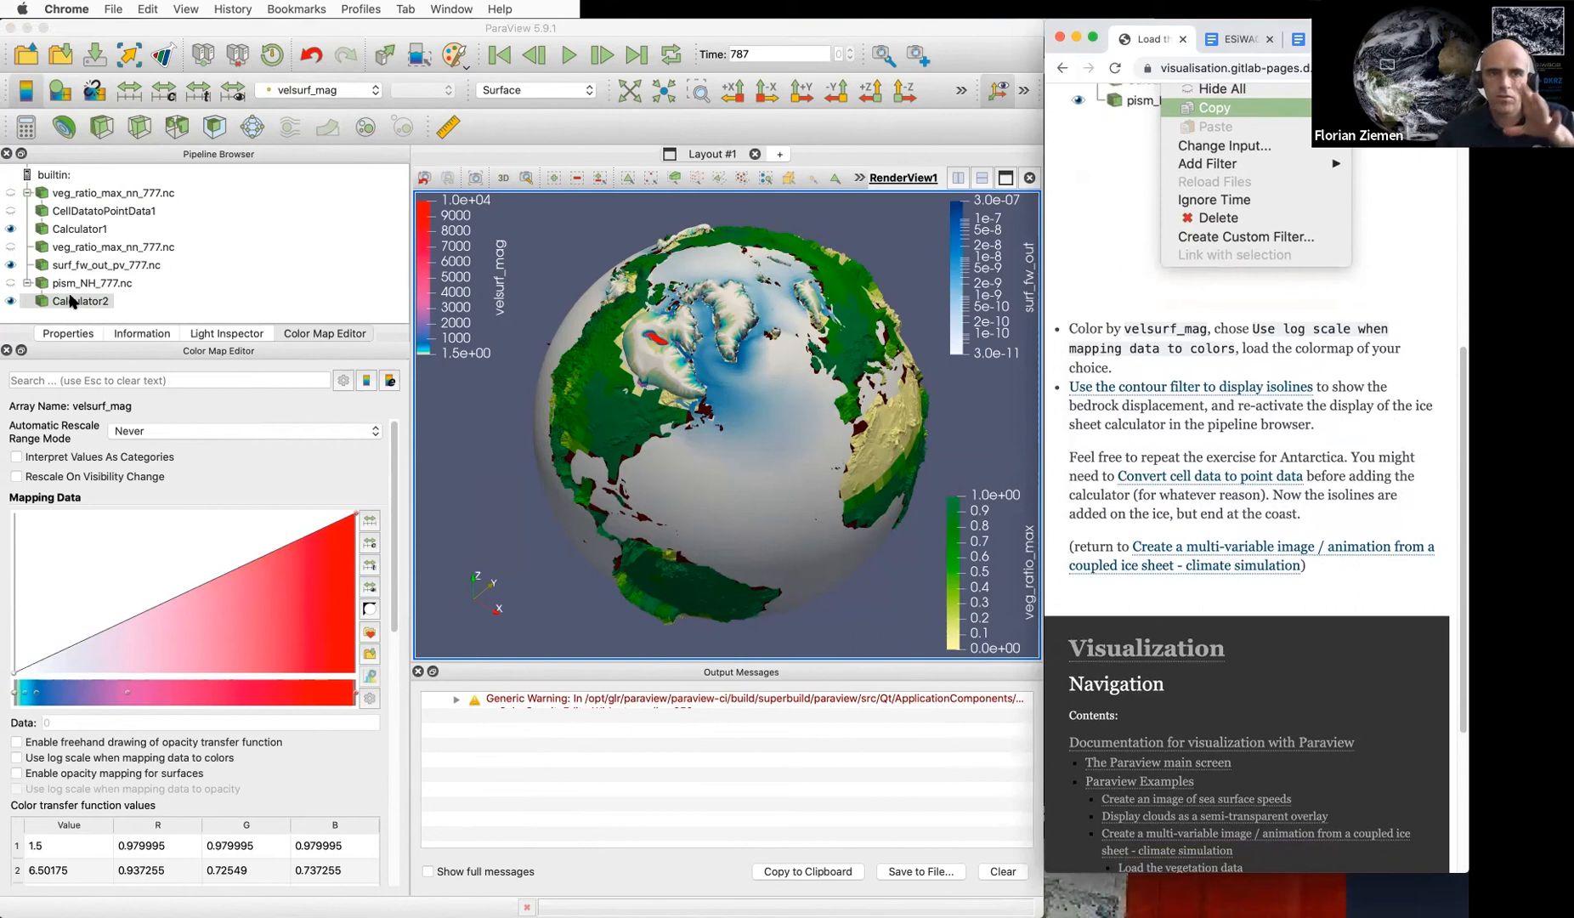
{"action": "left_click", "coordinate": [62, 128]}
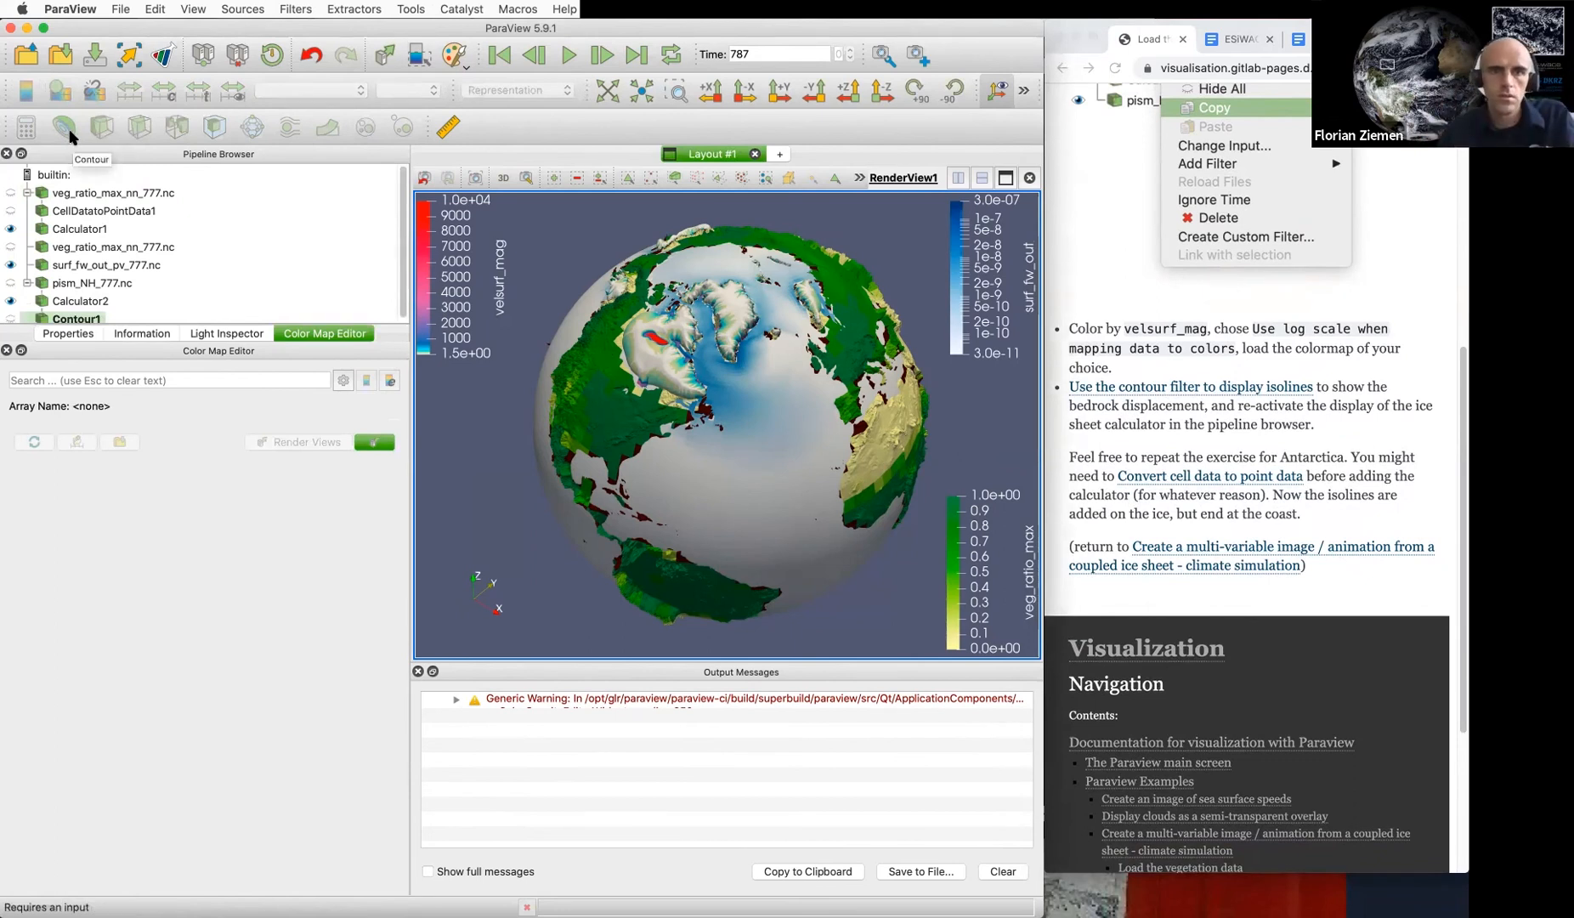
{"action": "left_click", "coordinate": [70, 334]}
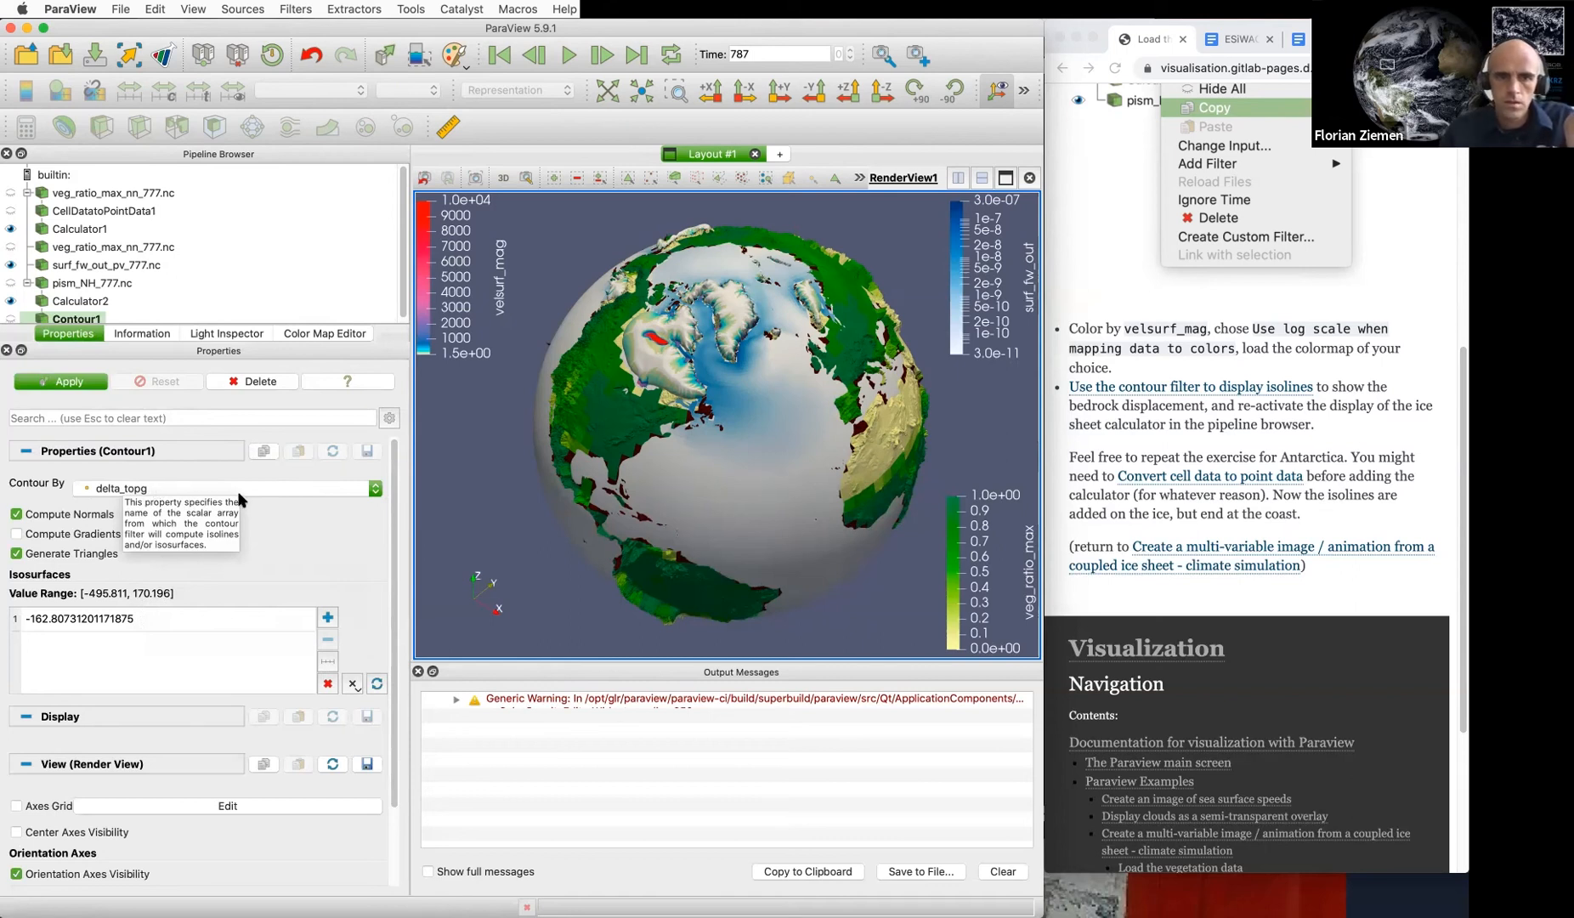
{"action": "left_click", "coordinate": [65, 621]}
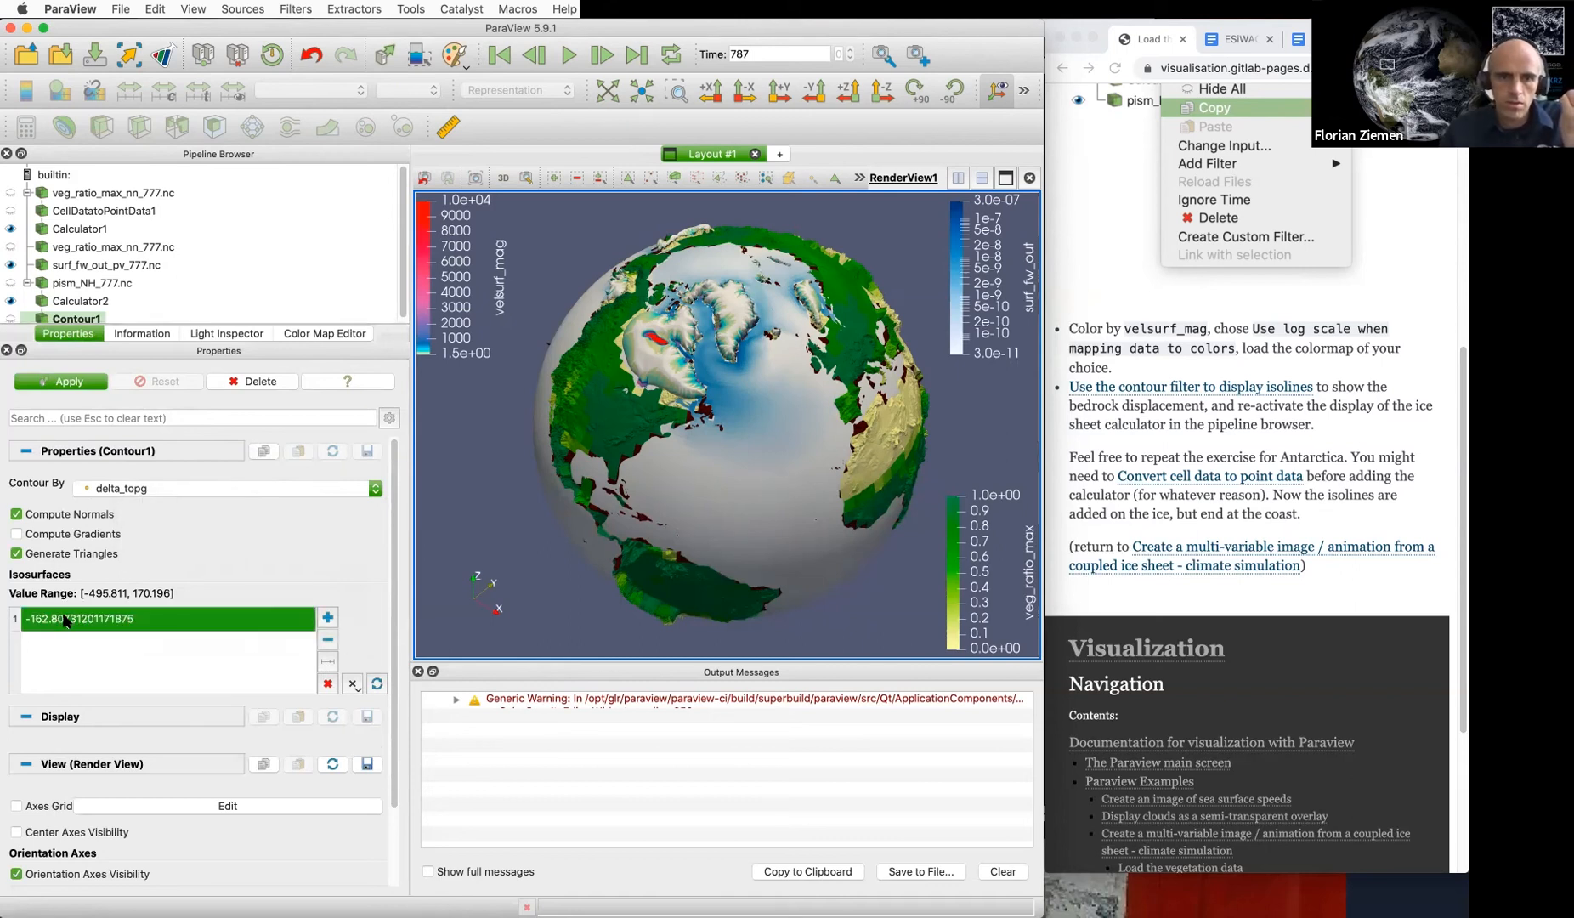
{"action": "left_click", "coordinate": [326, 683]}
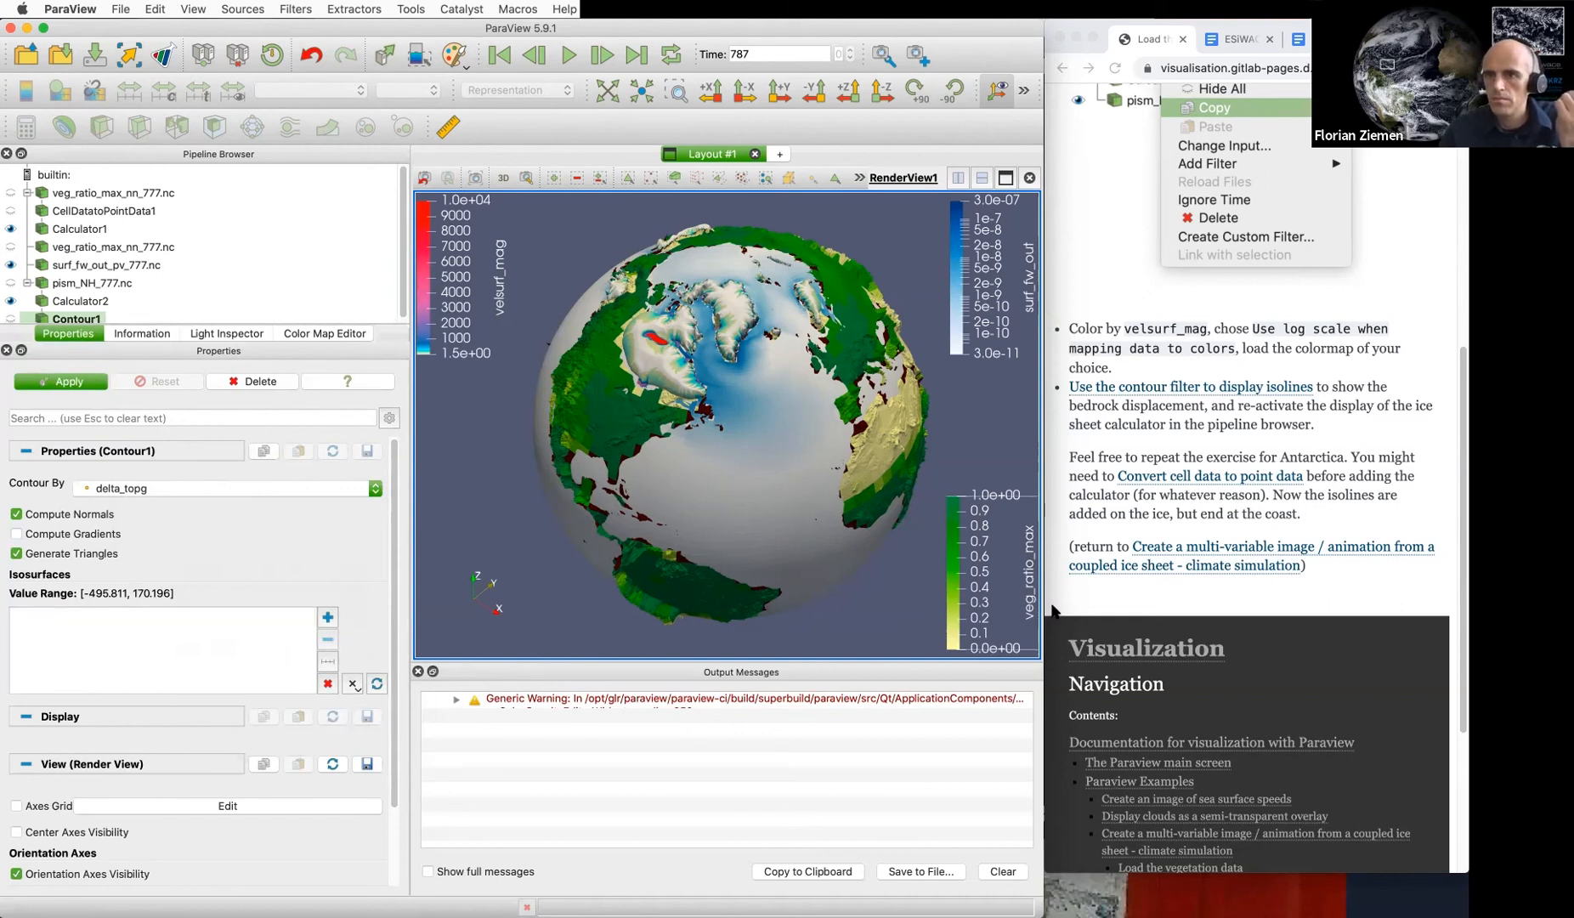
Open the tutorial's contour filter page for isolines and start a number series for the isosurfaces with range -1000 to 1000
{"action": "left_click", "coordinate": [1315, 434]}
{"action": "left_click", "coordinate": [1260, 387]}
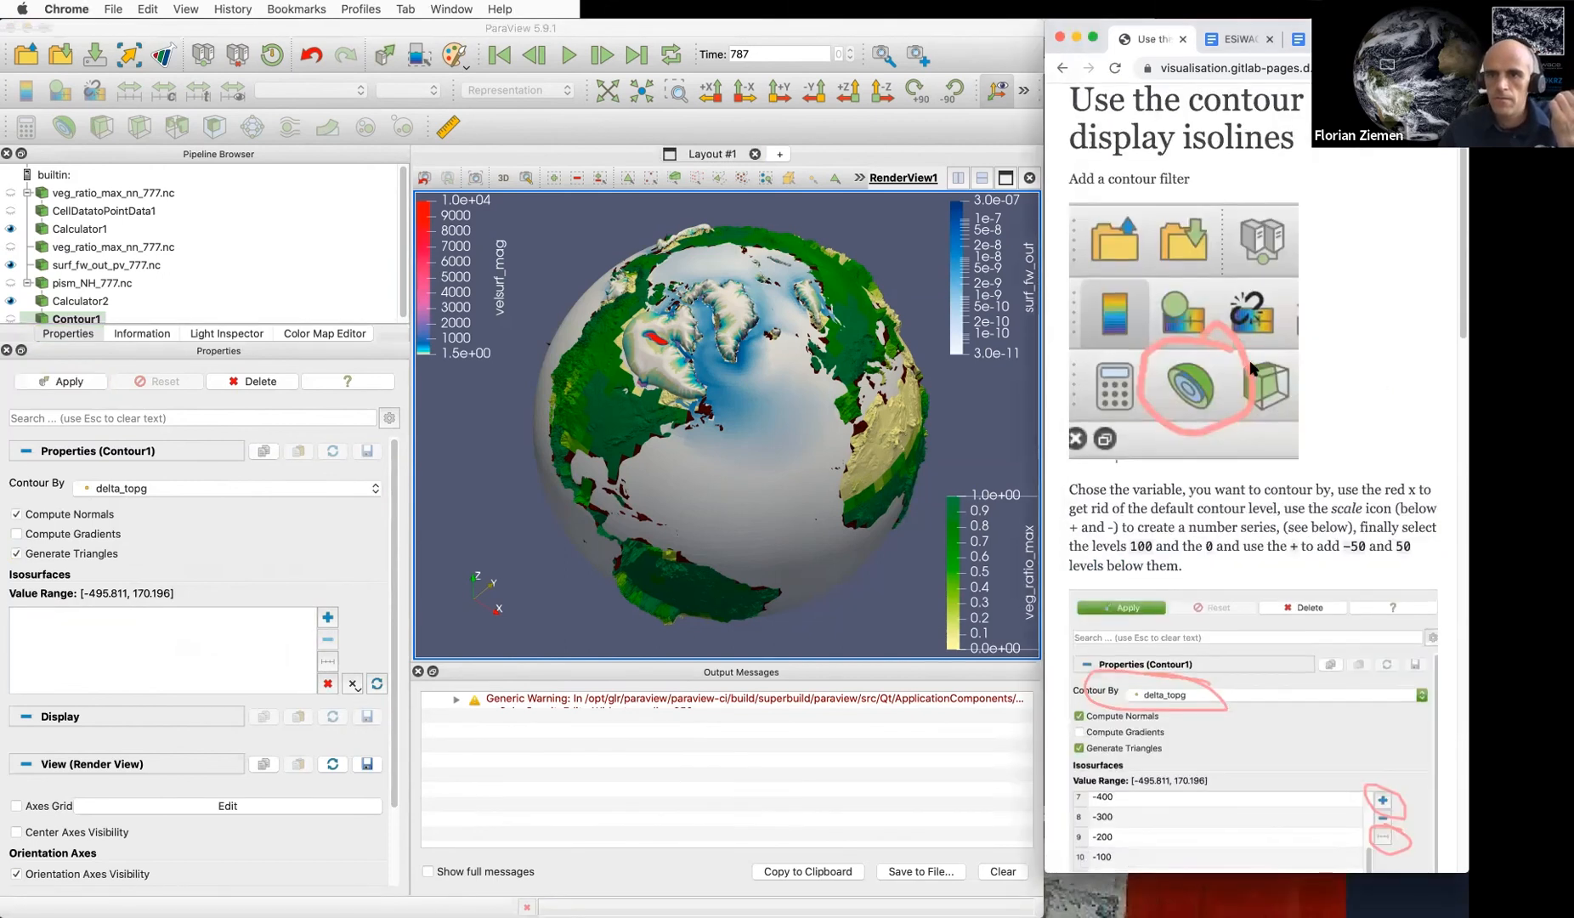
{"action": "scroll", "coordinate": [1120, 500], "scroll_direction": "down", "scroll_amount": 5}
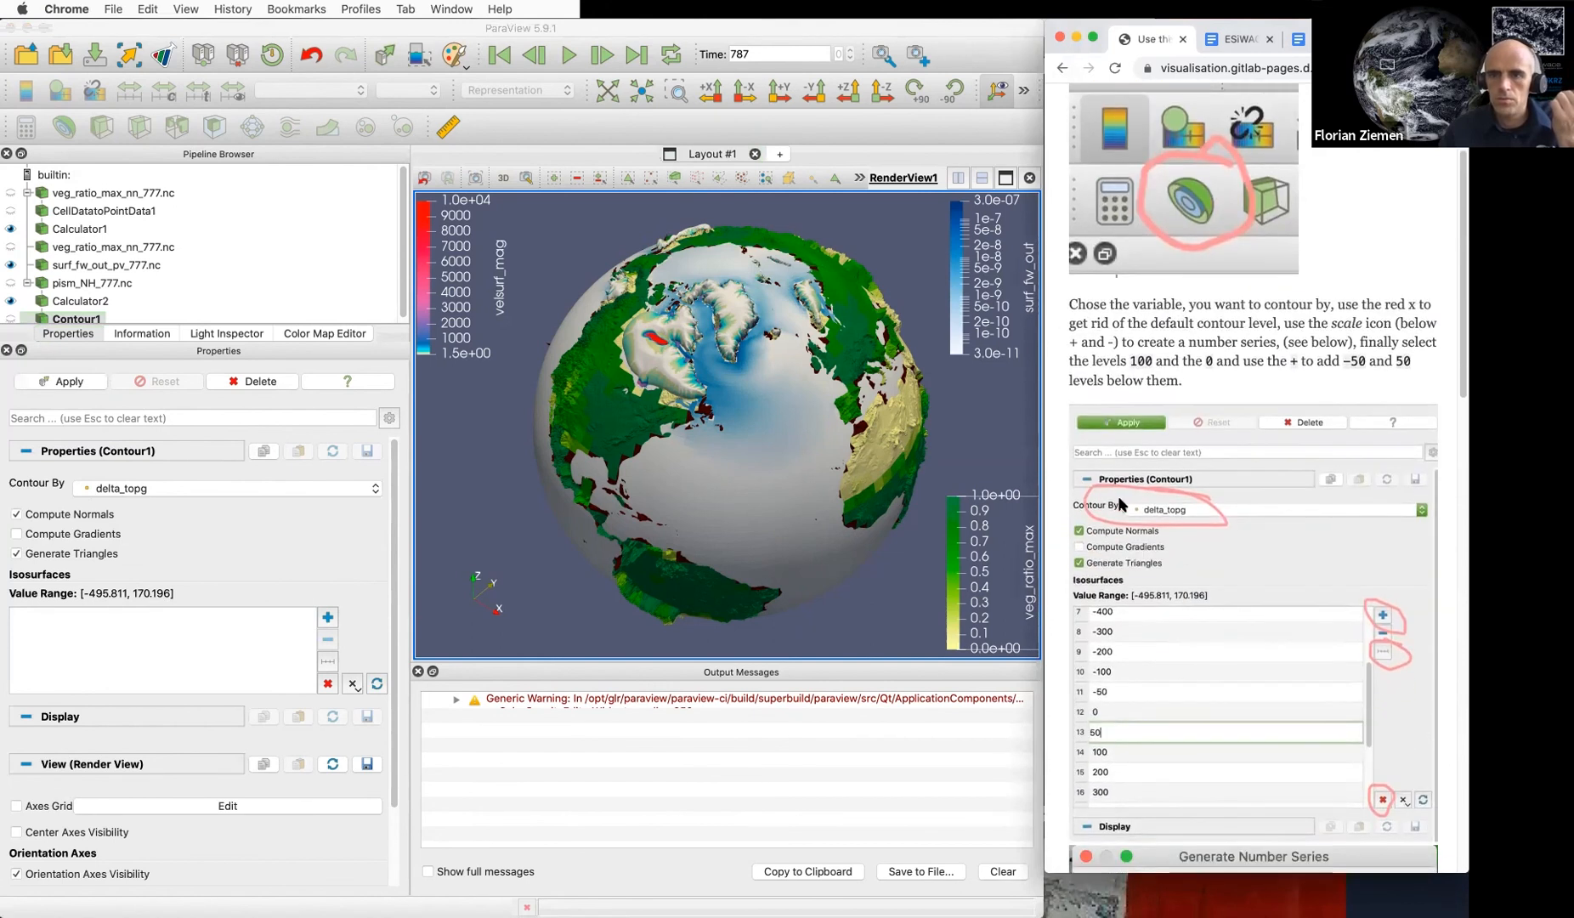
{"action": "scroll", "coordinate": [1120, 499], "scroll_direction": "down", "scroll_amount": 1}
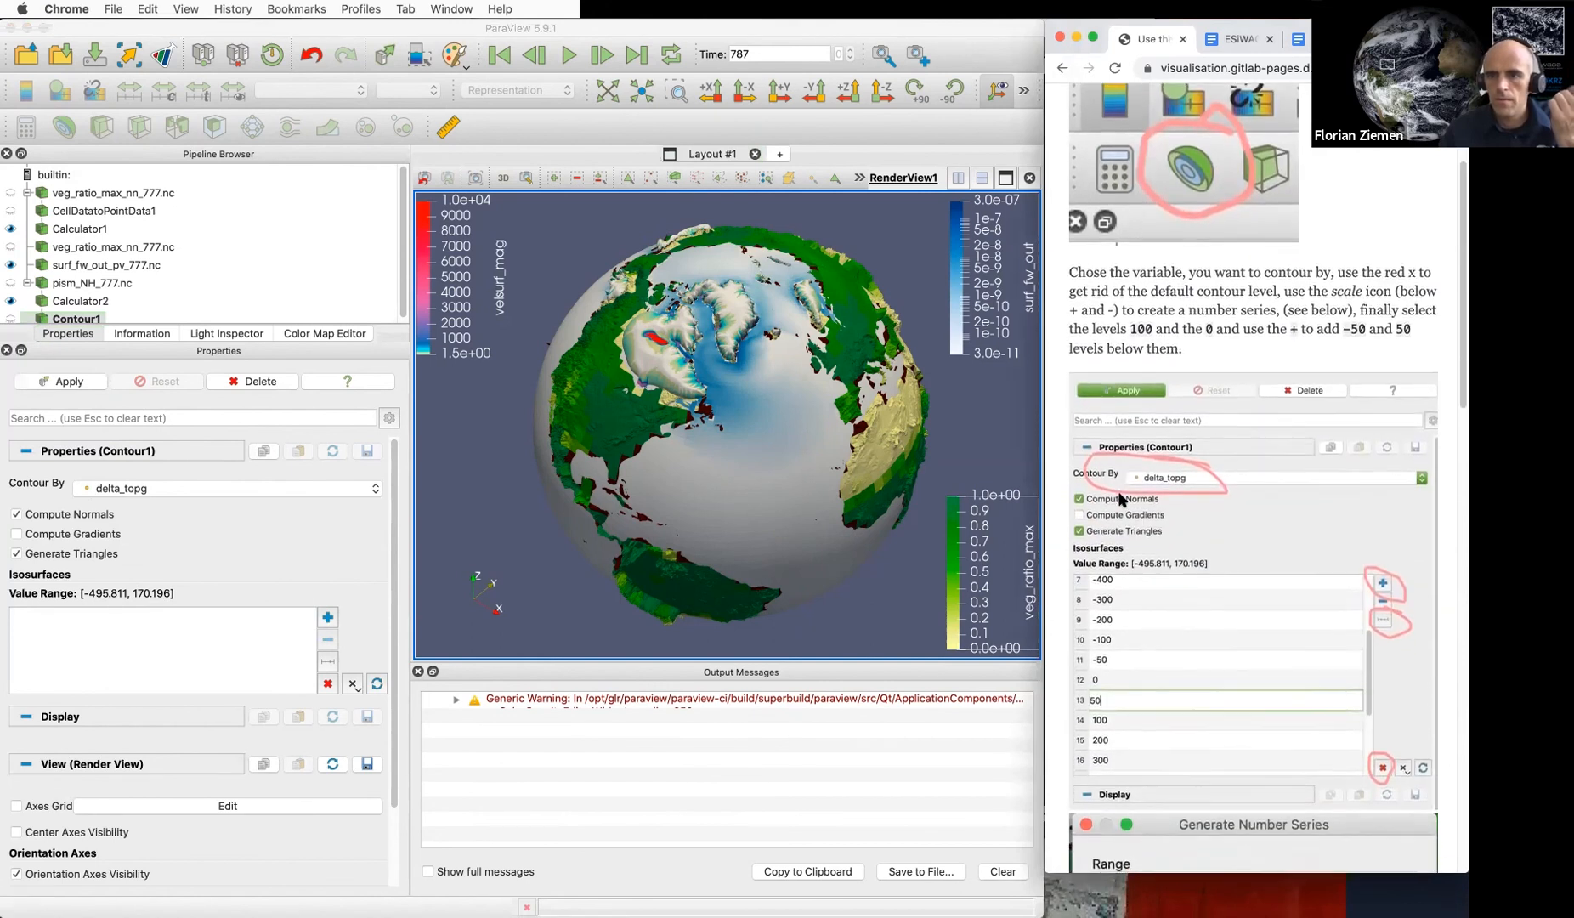
{"action": "left_click", "coordinate": [327, 662]}
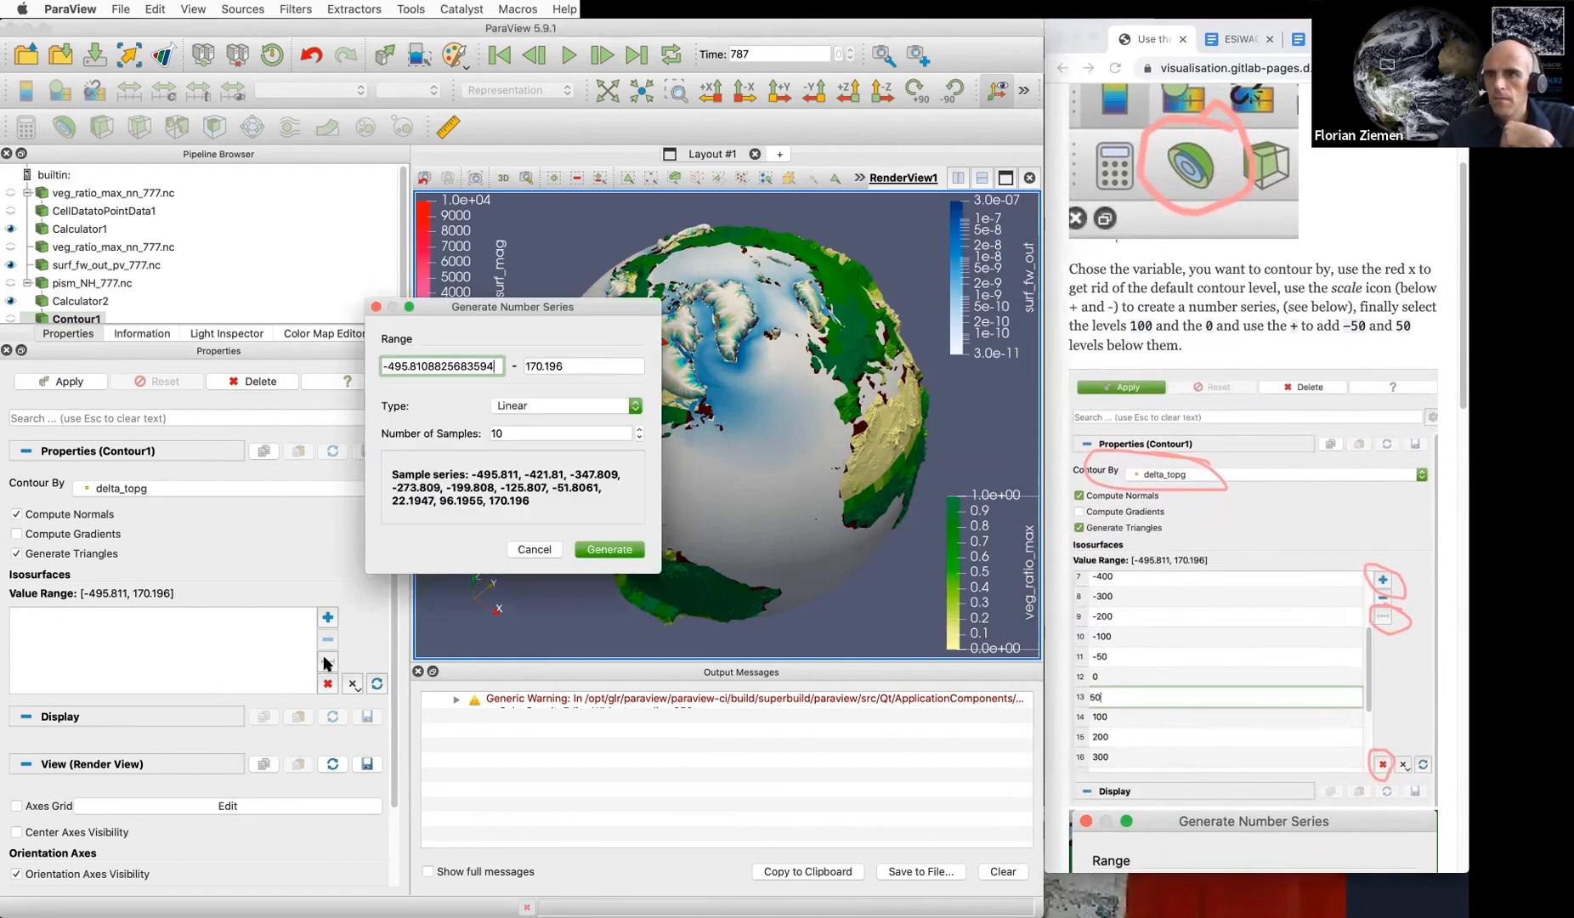
{"action": "triple_click", "coordinate": [427, 371]}
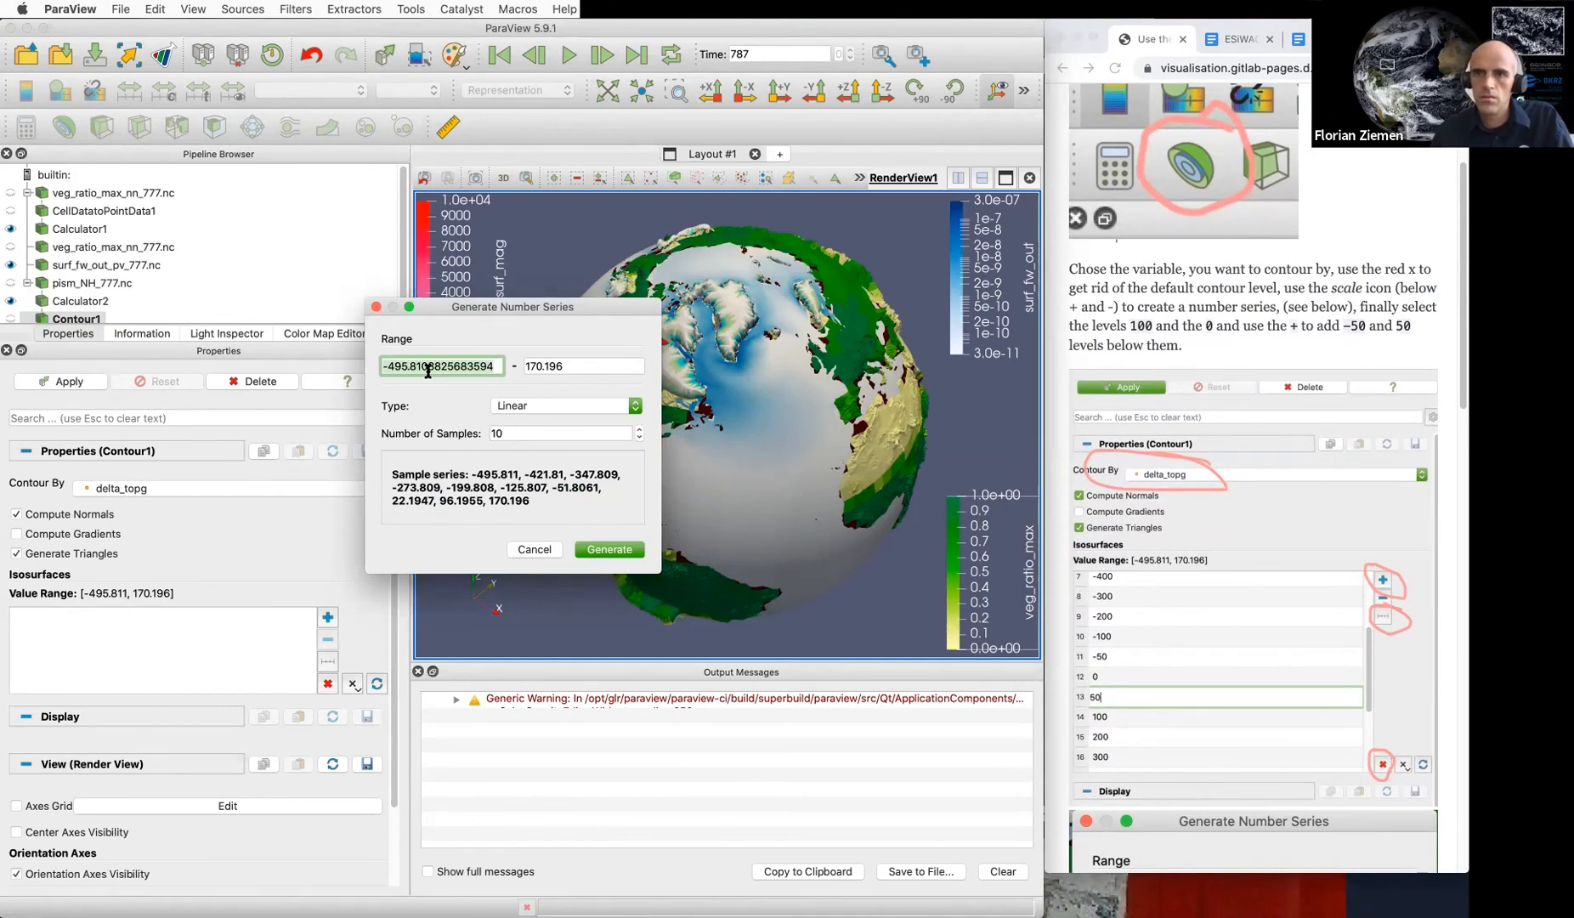
{"action": "type", "text": "-1000"}
{"action": "key", "text": "Tab"}
{"action": "type", "text": "1000"}
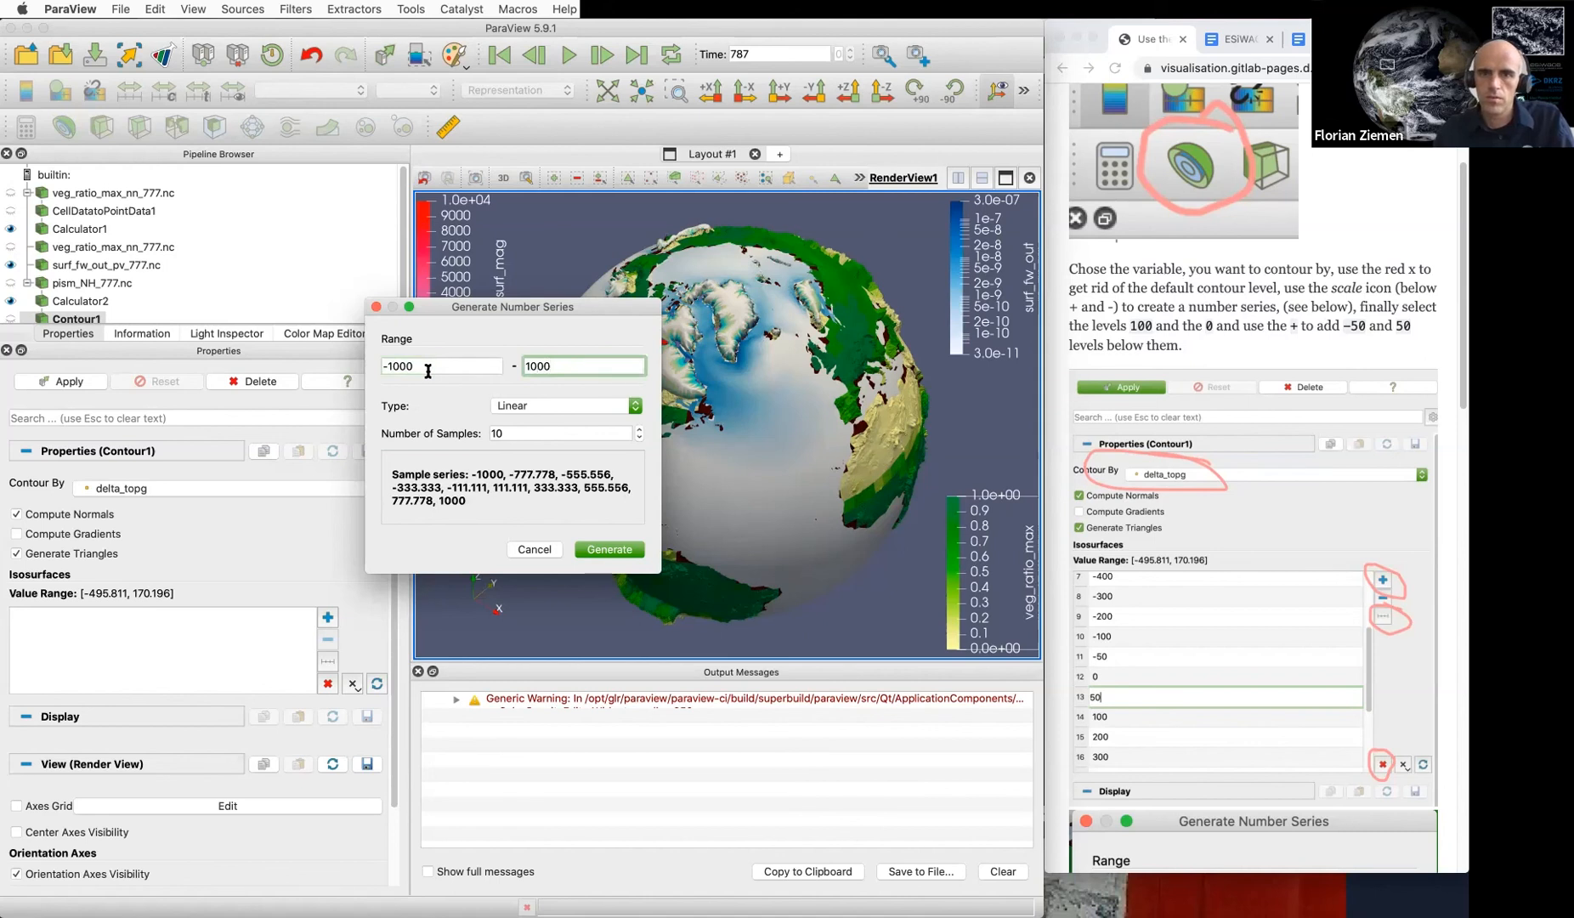
Set the linear series to 21 samples as in the tutorial and generate the isosurface levels
{"action": "scroll", "coordinate": [1287, 671], "scroll_direction": "down", "scroll_amount": 5}
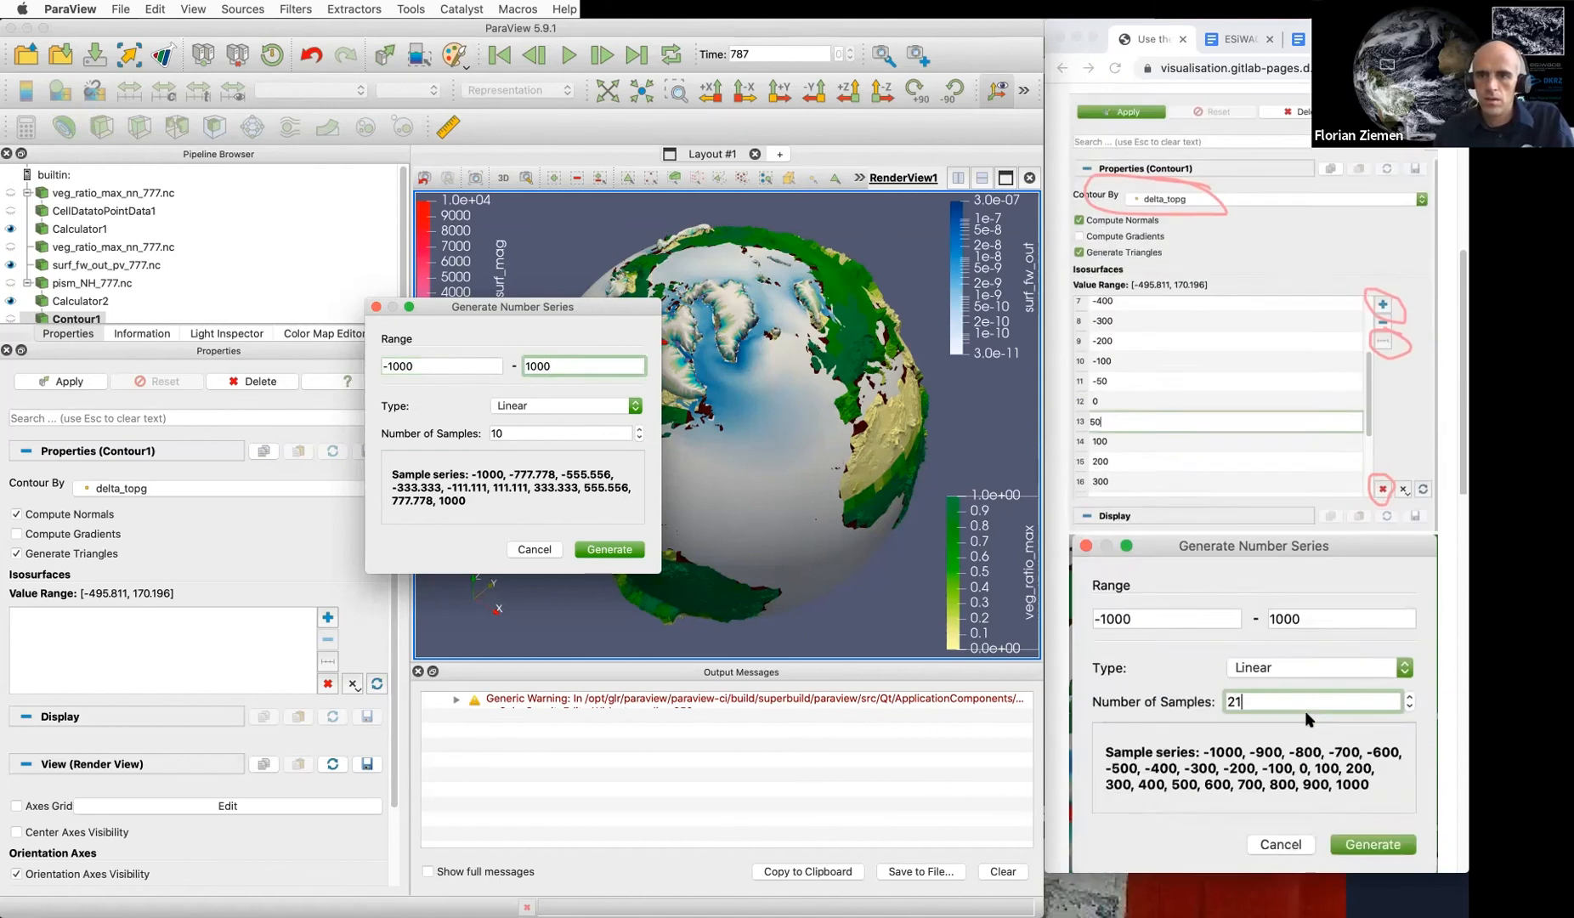
{"action": "scroll", "coordinate": [1249, 618], "scroll_direction": "up", "scroll_amount": 1}
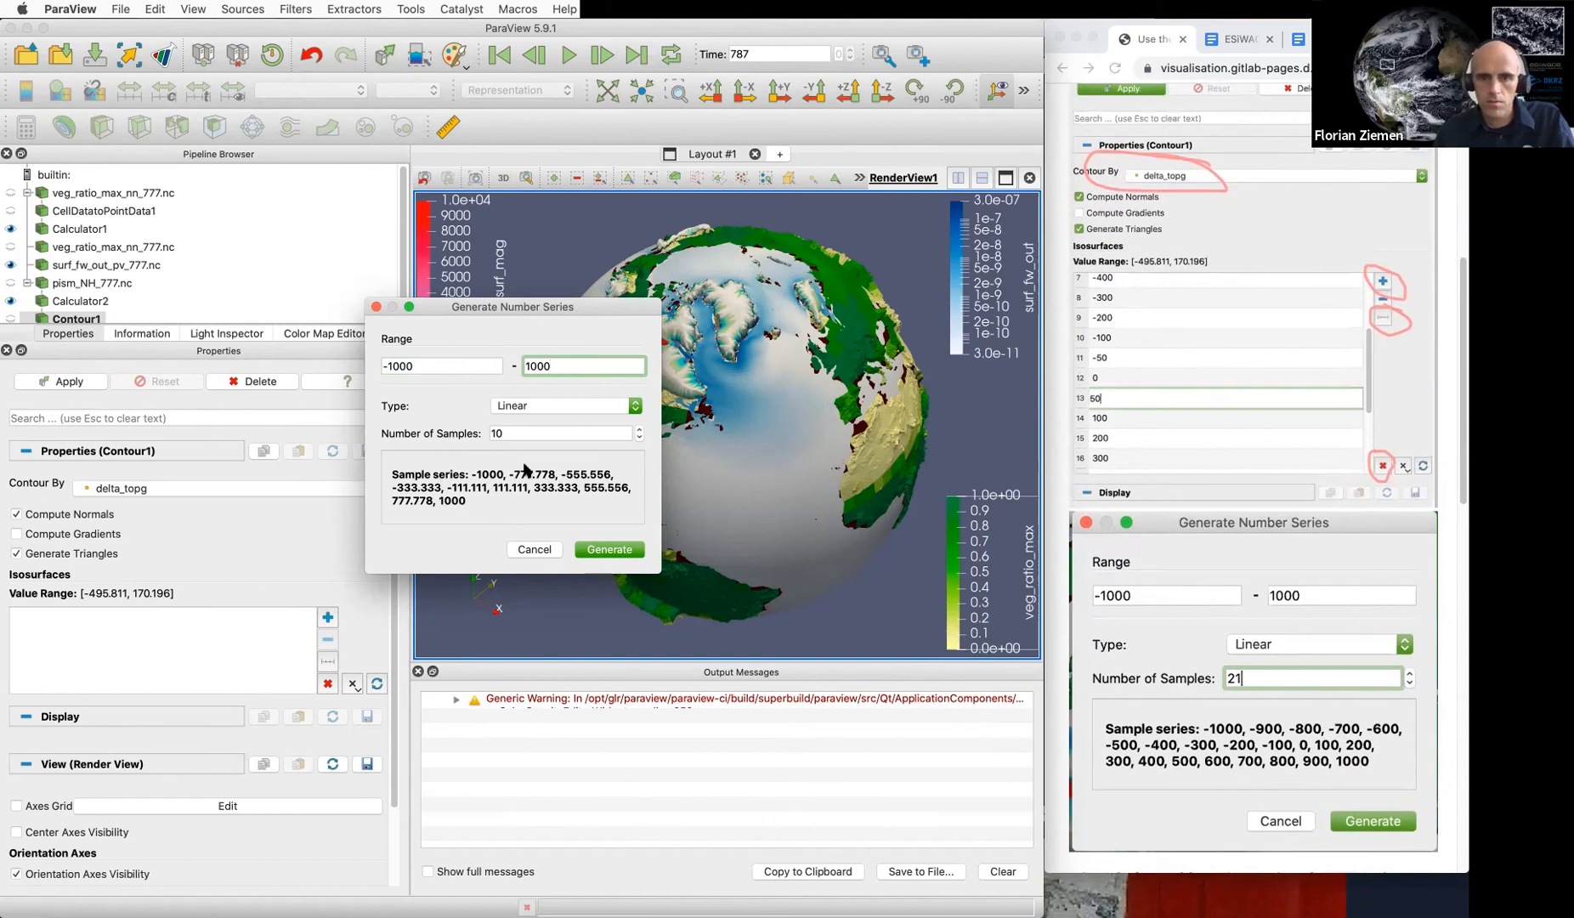
{"action": "double_click", "coordinate": [518, 432]}
{"action": "type", "text": "21"}
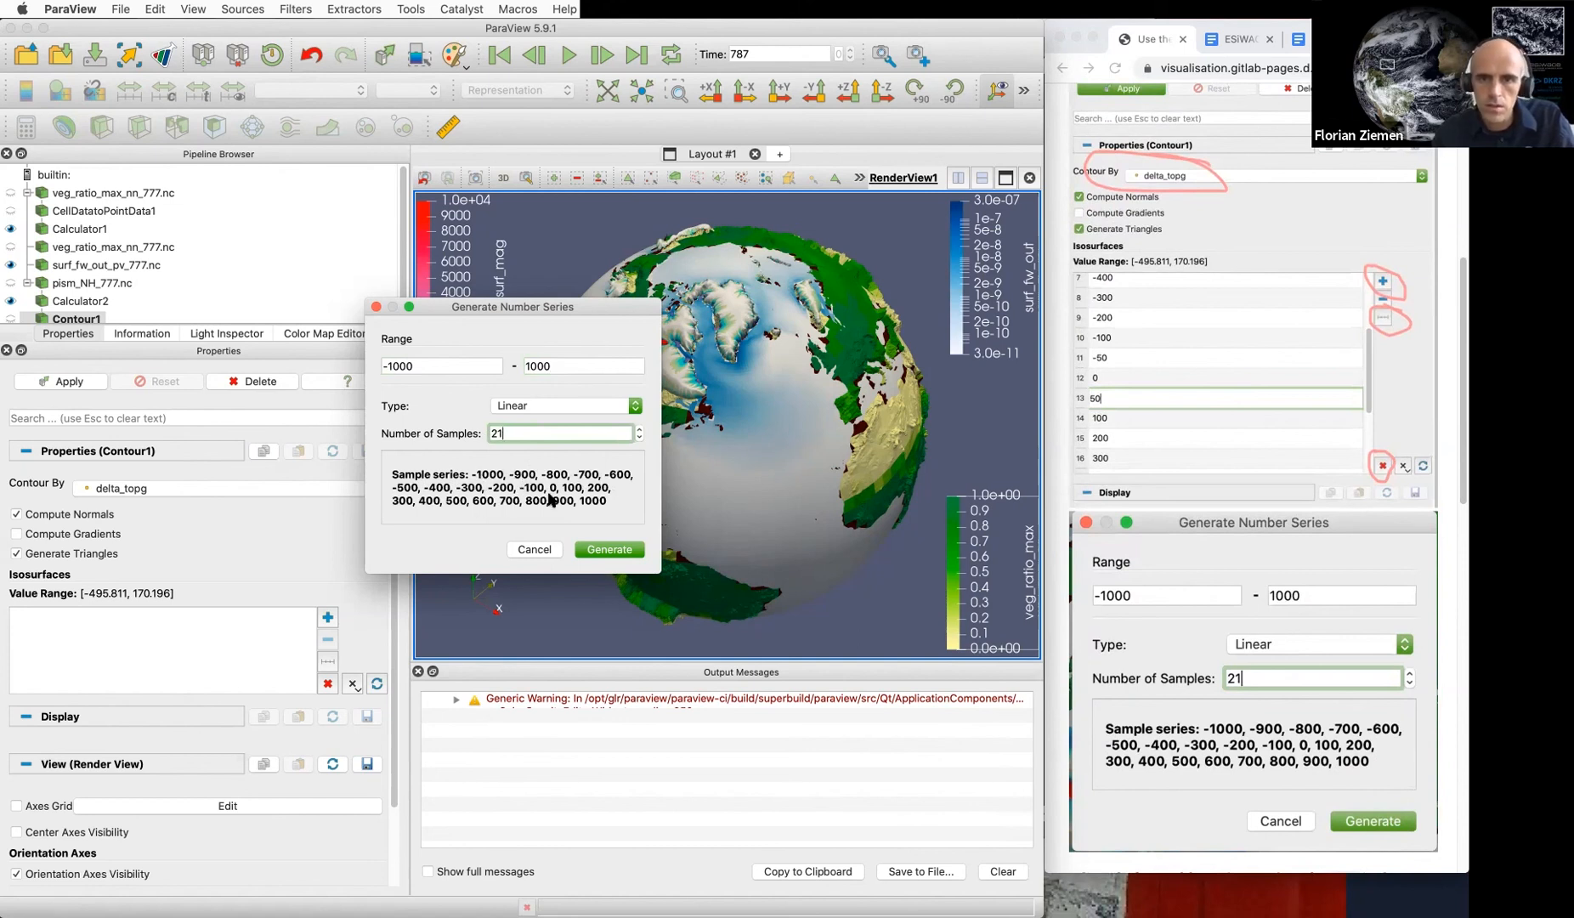
{"action": "left_click", "coordinate": [611, 549]}
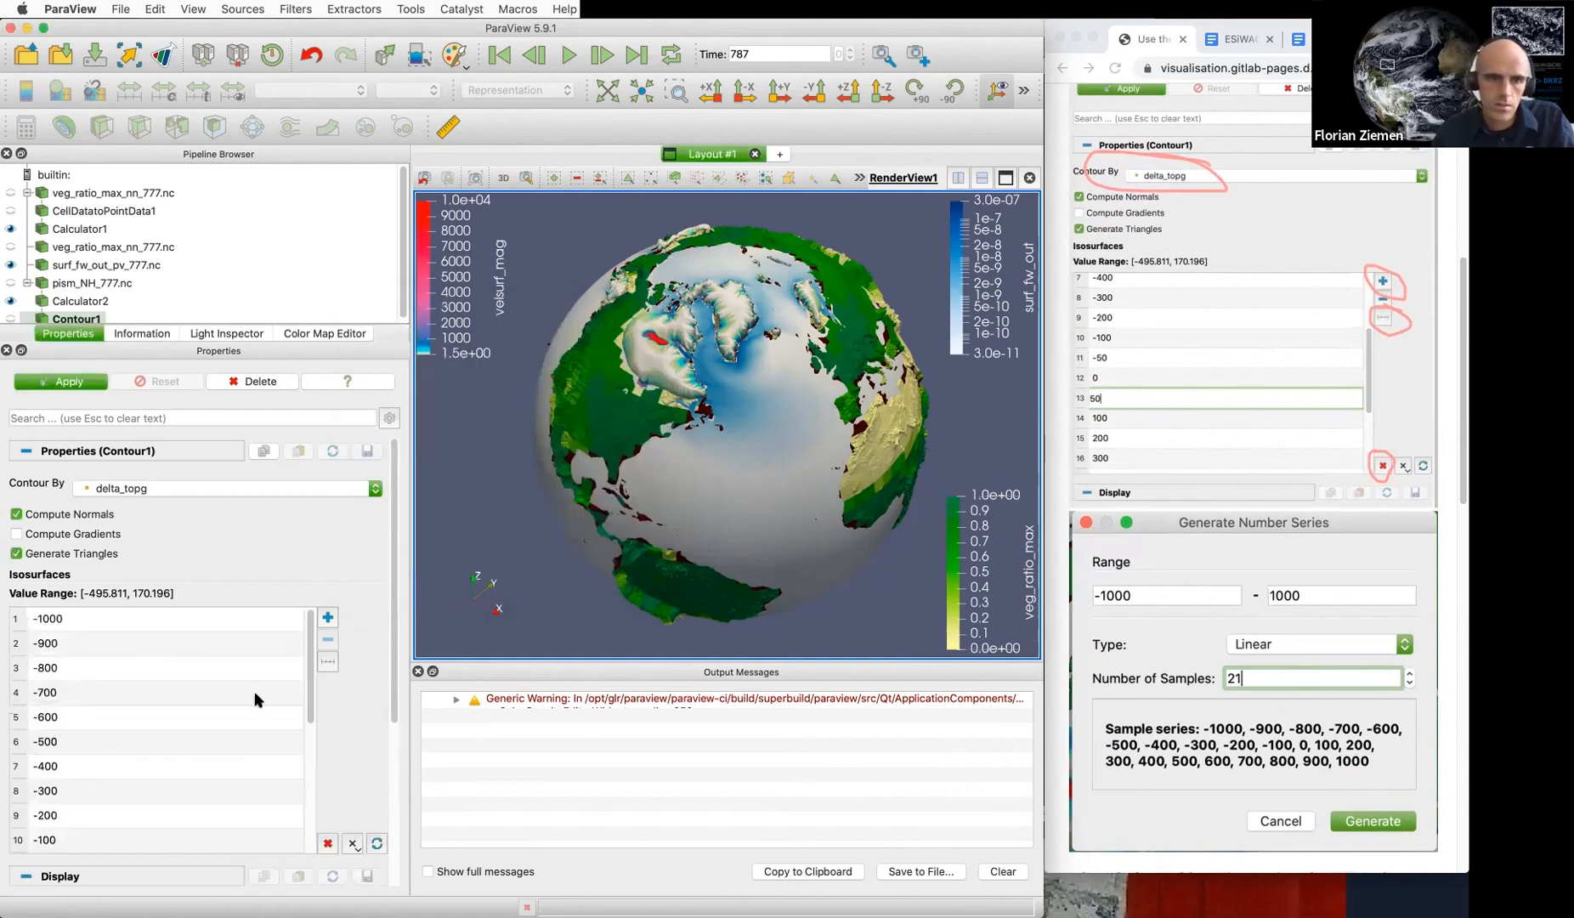
Add an extra isosurface level of -50 at the end of the Contour1 value list
{"action": "scroll", "coordinate": [259, 696], "scroll_direction": "down", "scroll_amount": 3}
{"action": "scroll", "coordinate": [272, 680], "scroll_direction": "up", "scroll_amount": 3}
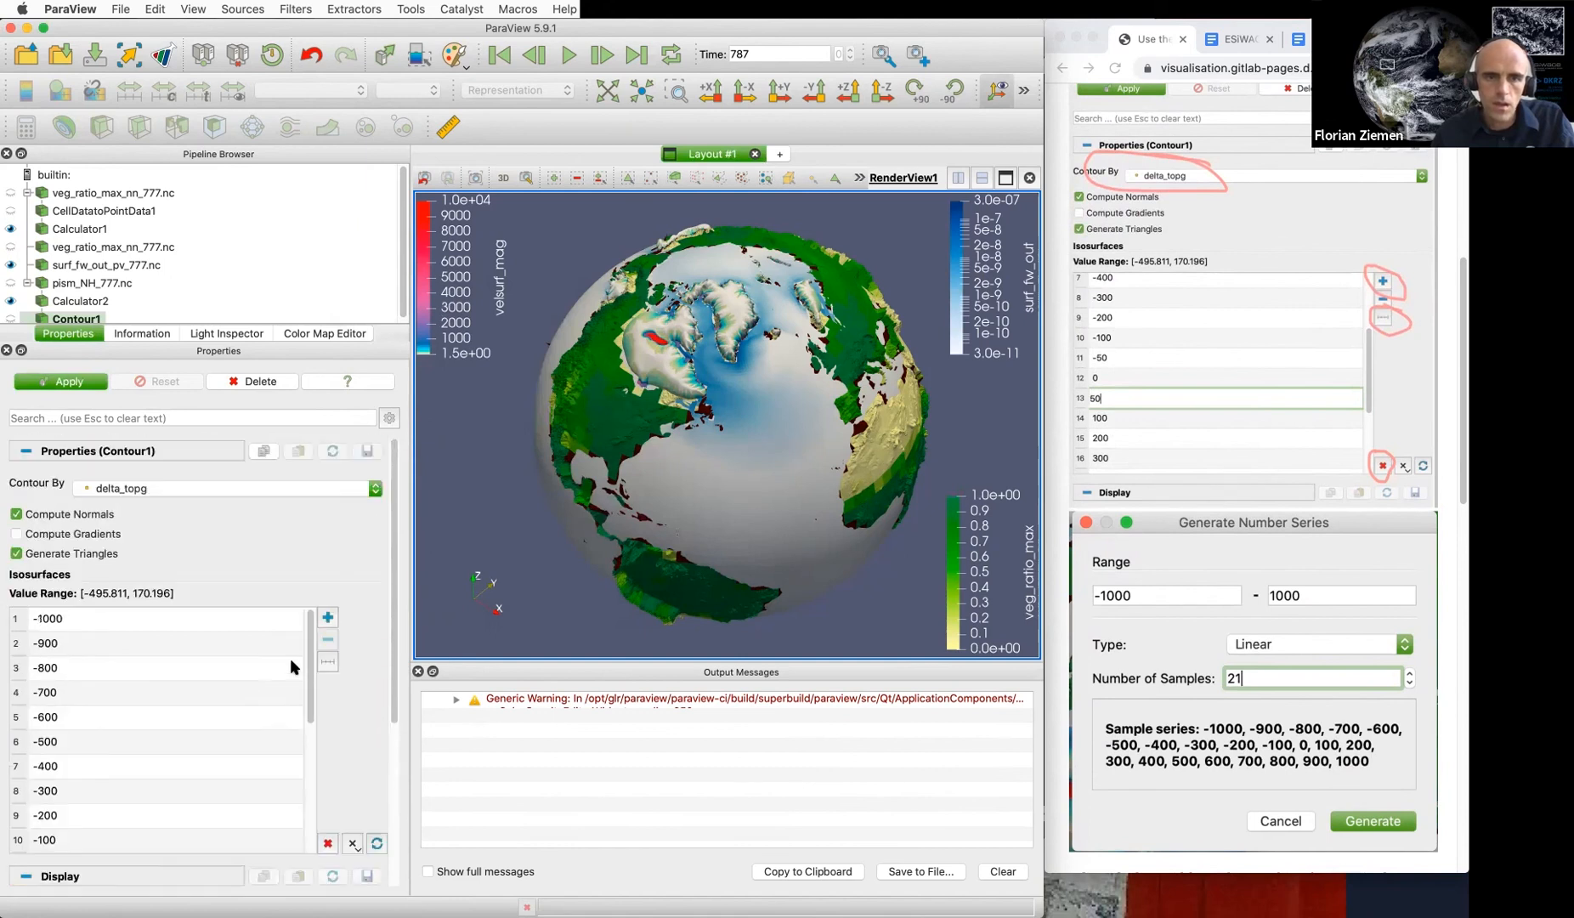
{"action": "left_click", "coordinate": [329, 620]}
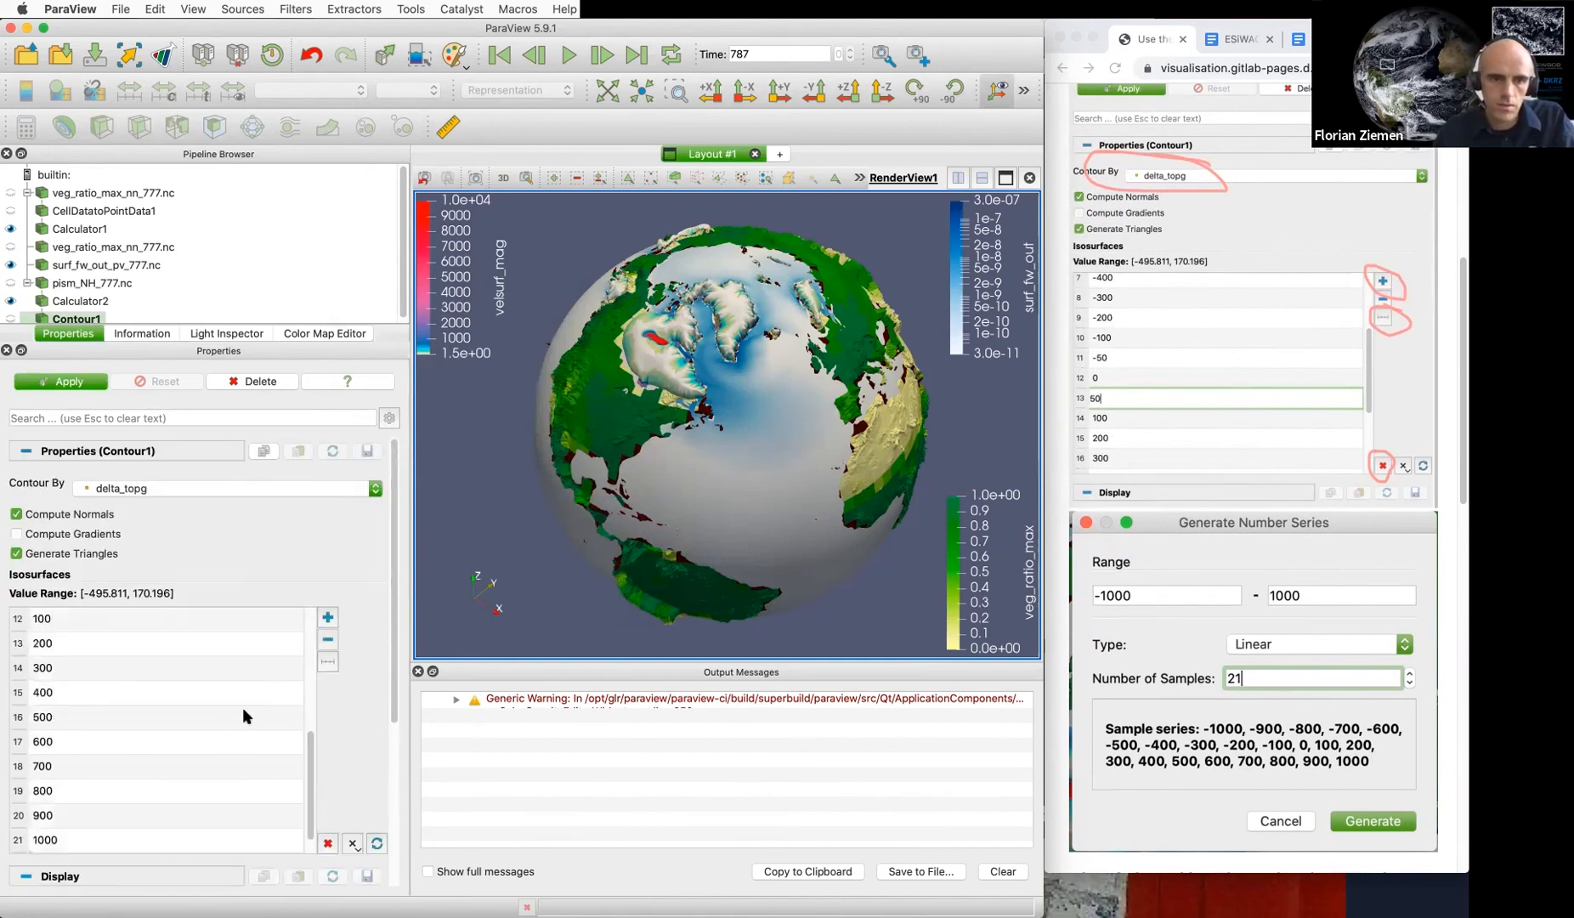
{"action": "scroll", "coordinate": [242, 710], "scroll_direction": "down", "scroll_amount": 5}
{"action": "scroll", "coordinate": [223, 661], "scroll_direction": "up", "scroll_amount": 3}
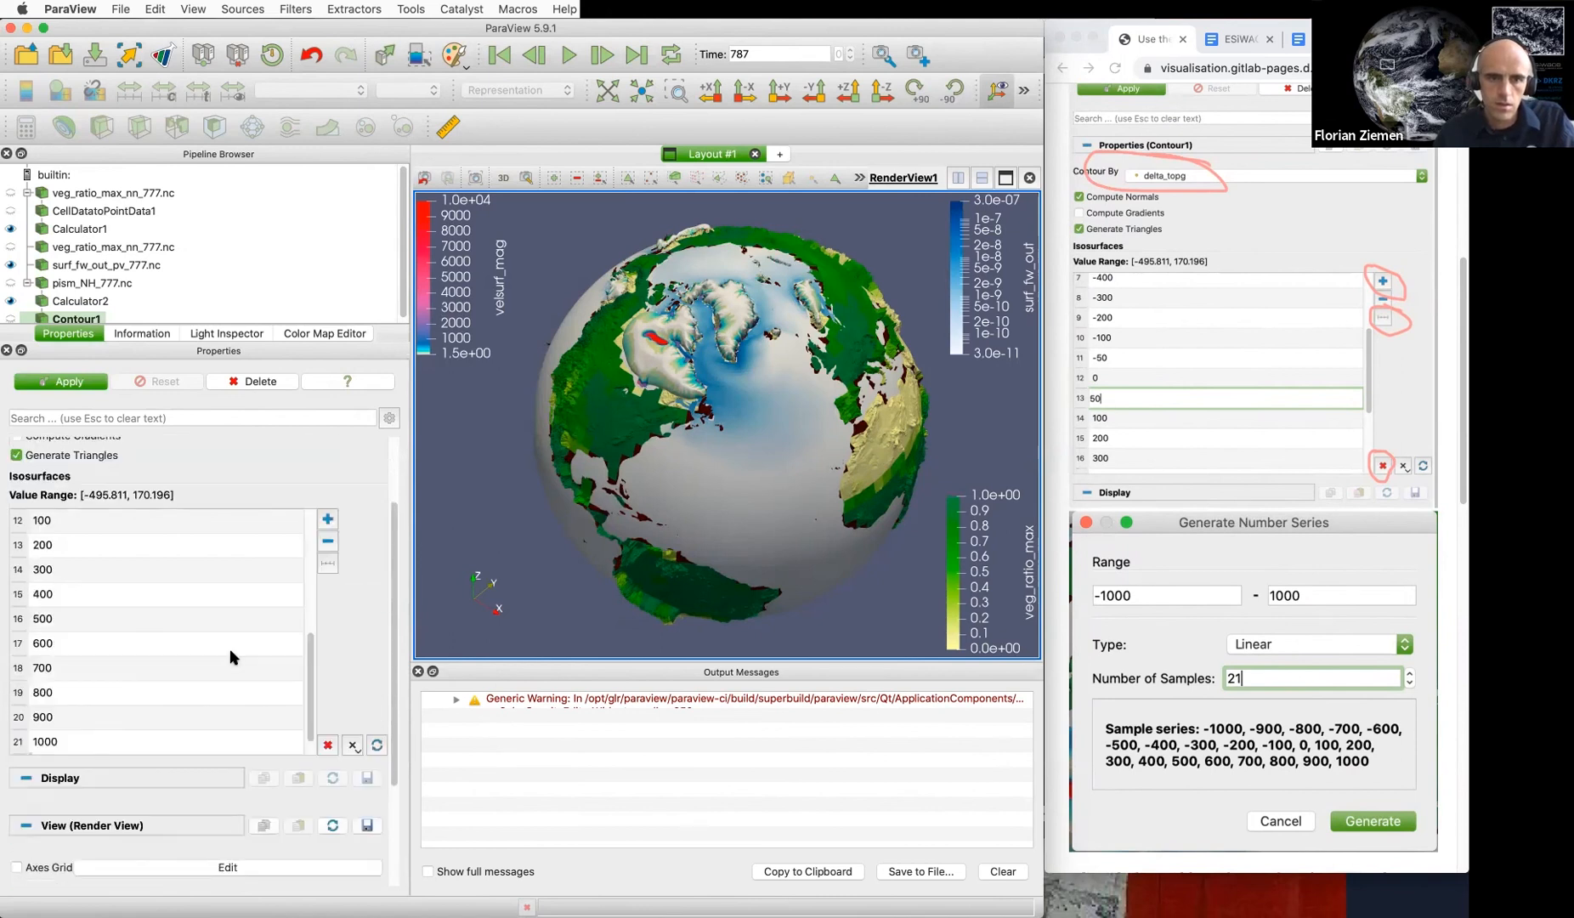
{"action": "left_click_drag", "start_coordinate": [311, 687], "coordinate": [311, 713]}
{"action": "double_click", "coordinate": [169, 742]}
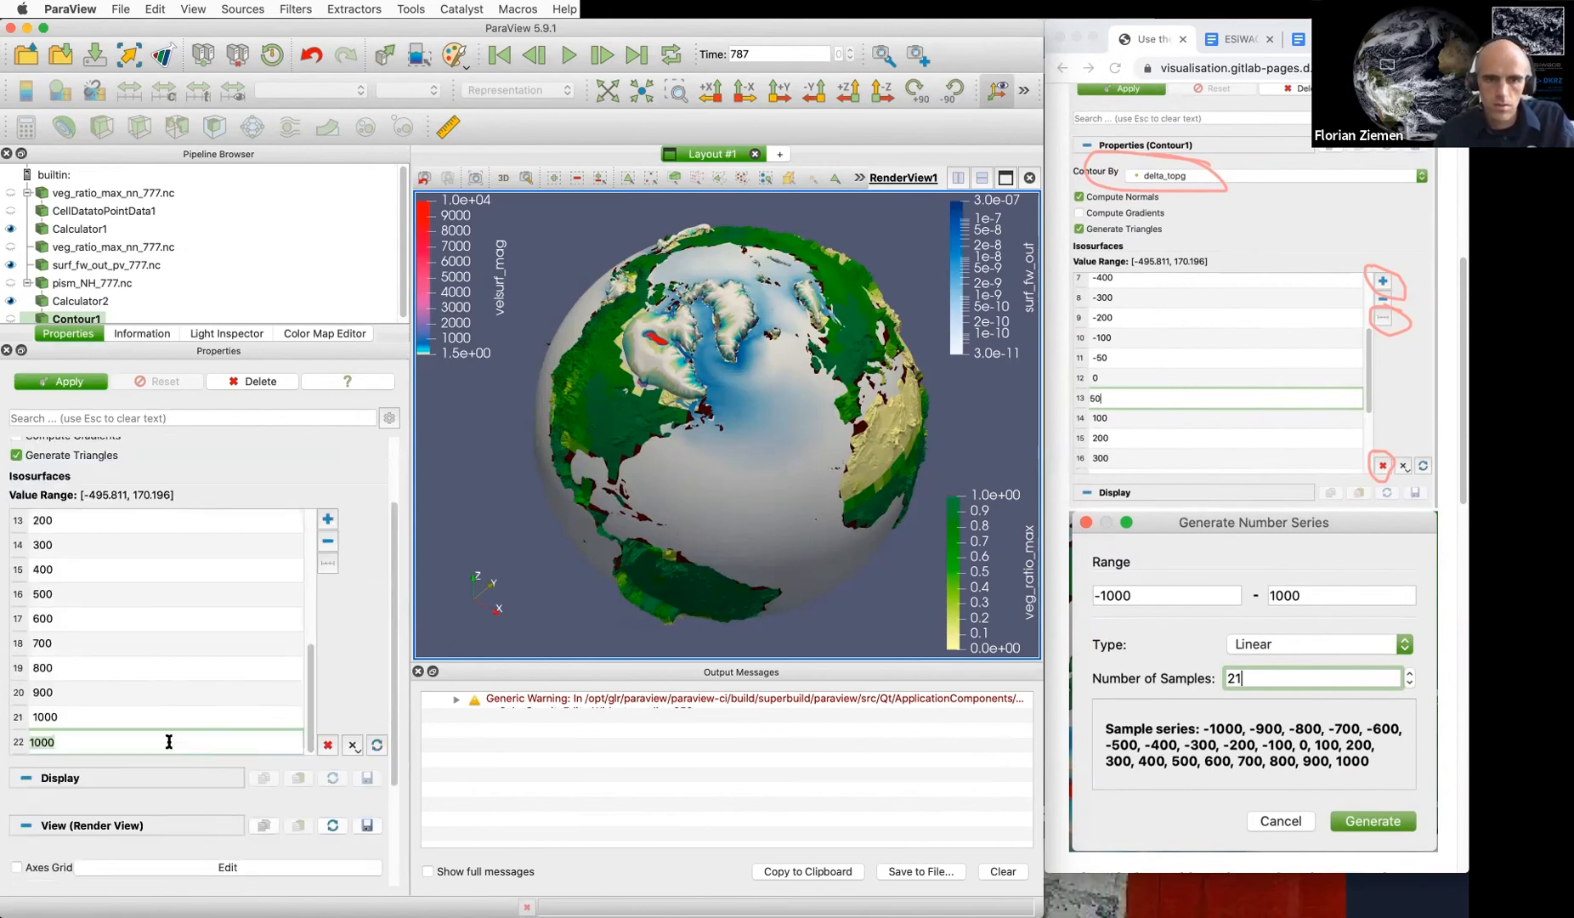
{"action": "type", "text": "-50"}
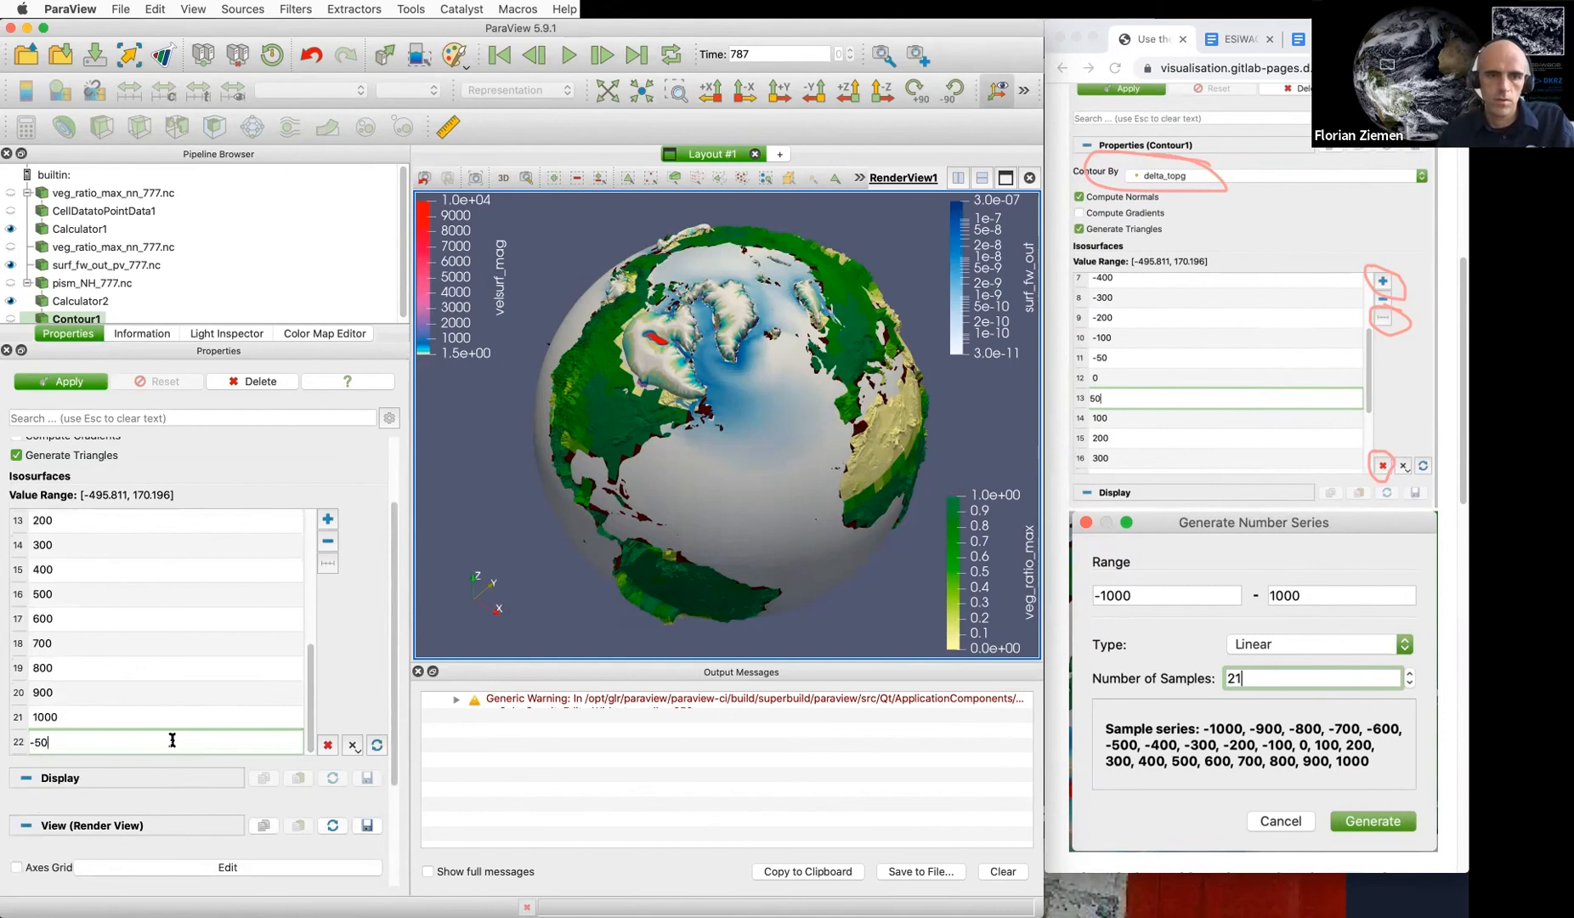
{"action": "key", "text": "Return"}
Add another isosurface level of +50 below the -50 entry
{"action": "left_click", "coordinate": [328, 520]}
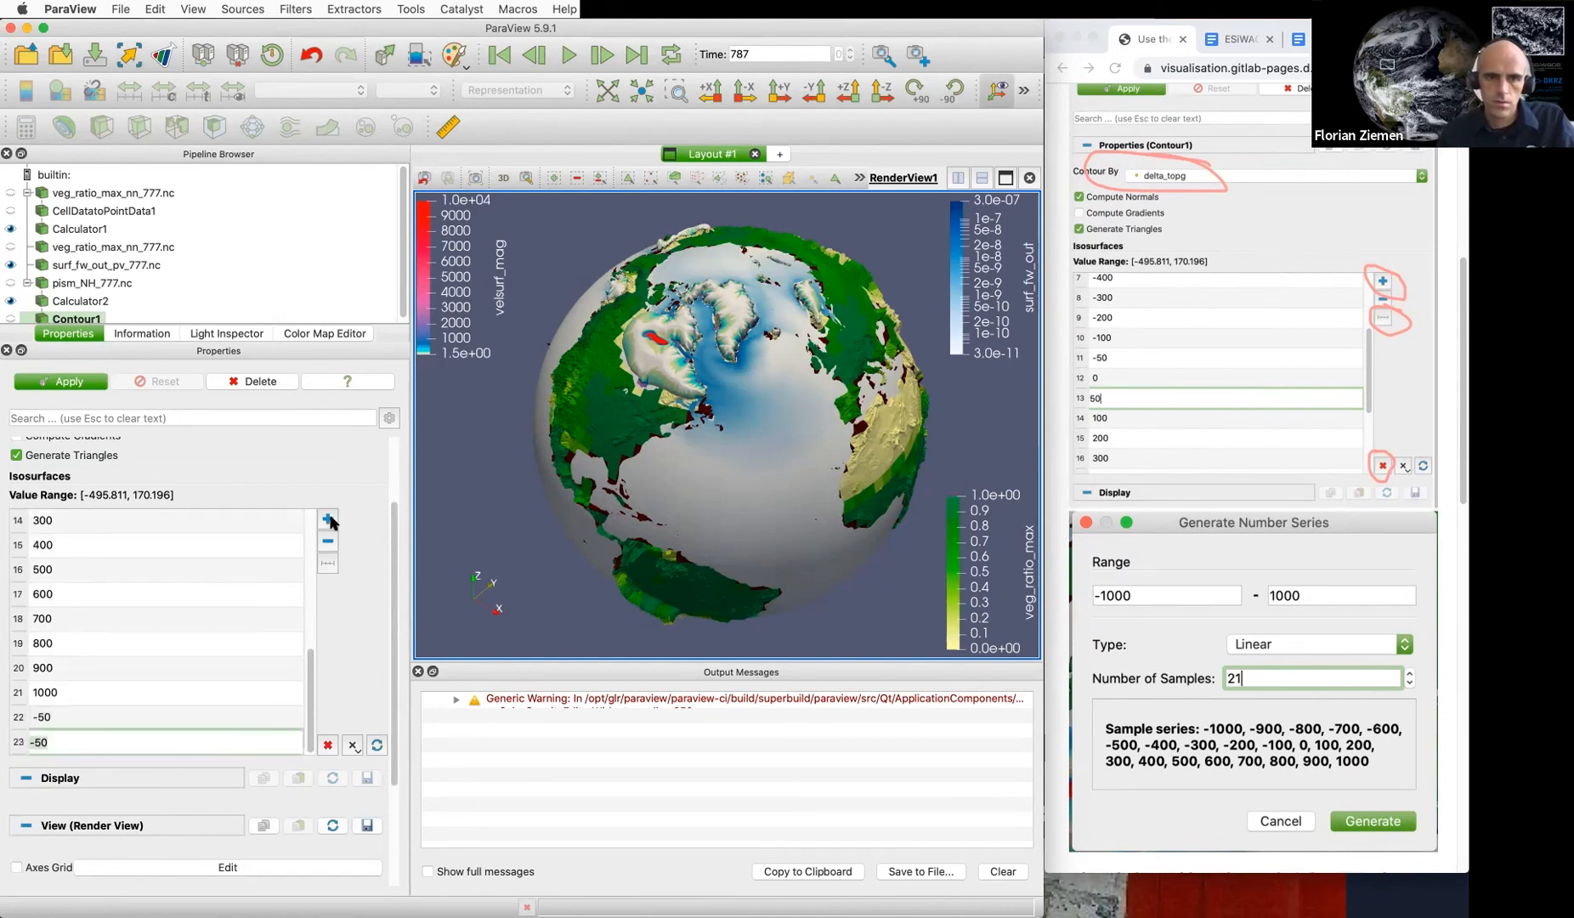
{"action": "type", "text": "+"}
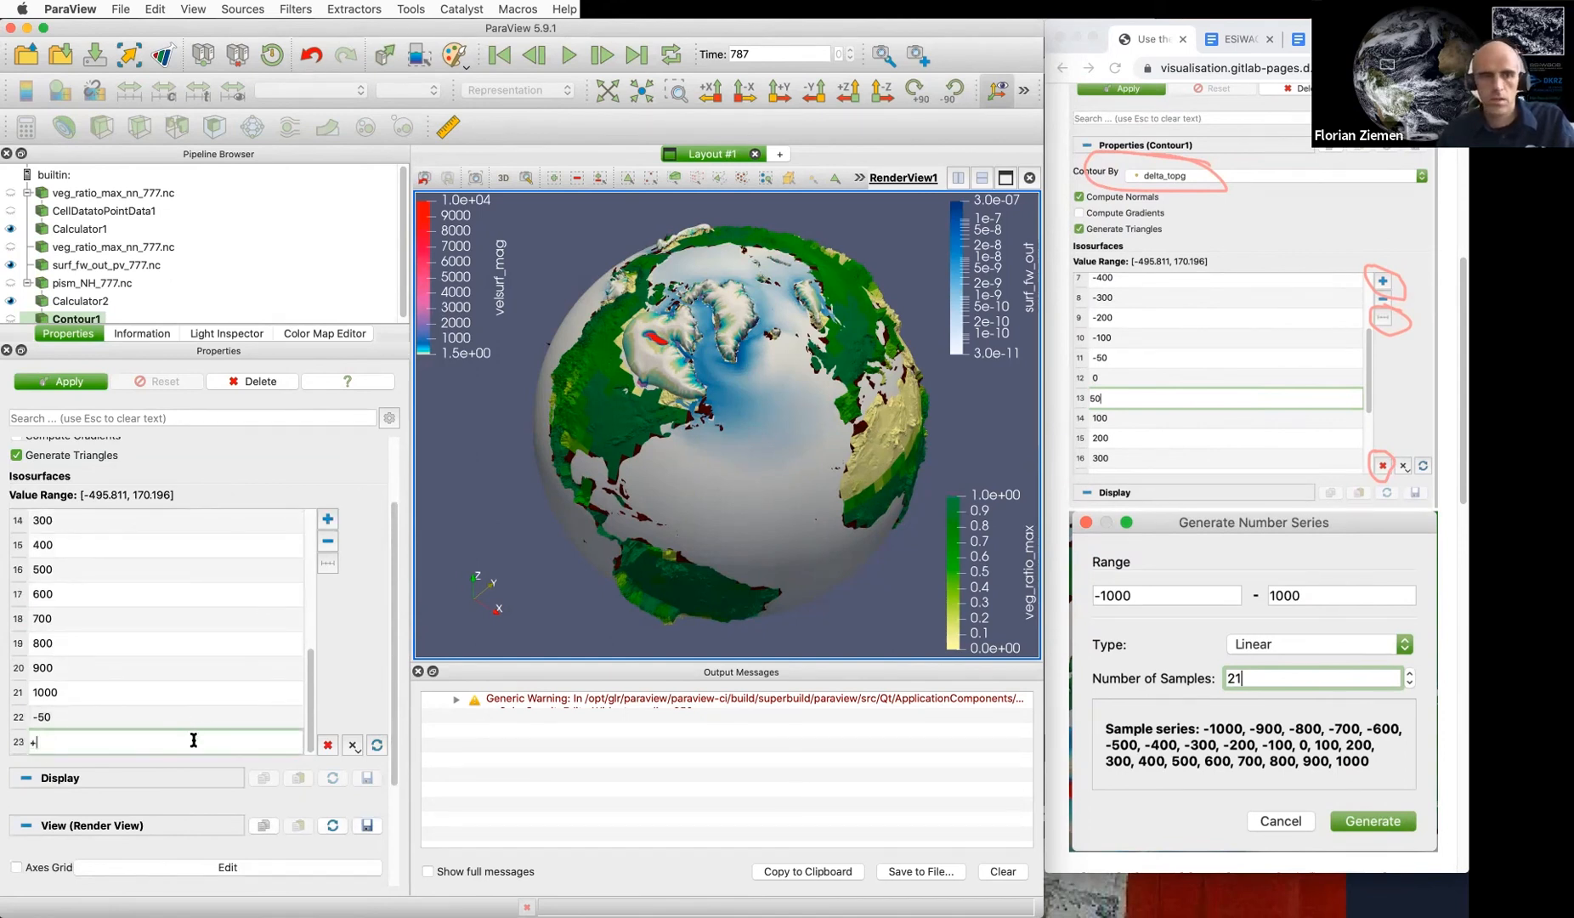
{"action": "type", "text": "5["}
{"action": "key", "text": "Return"}
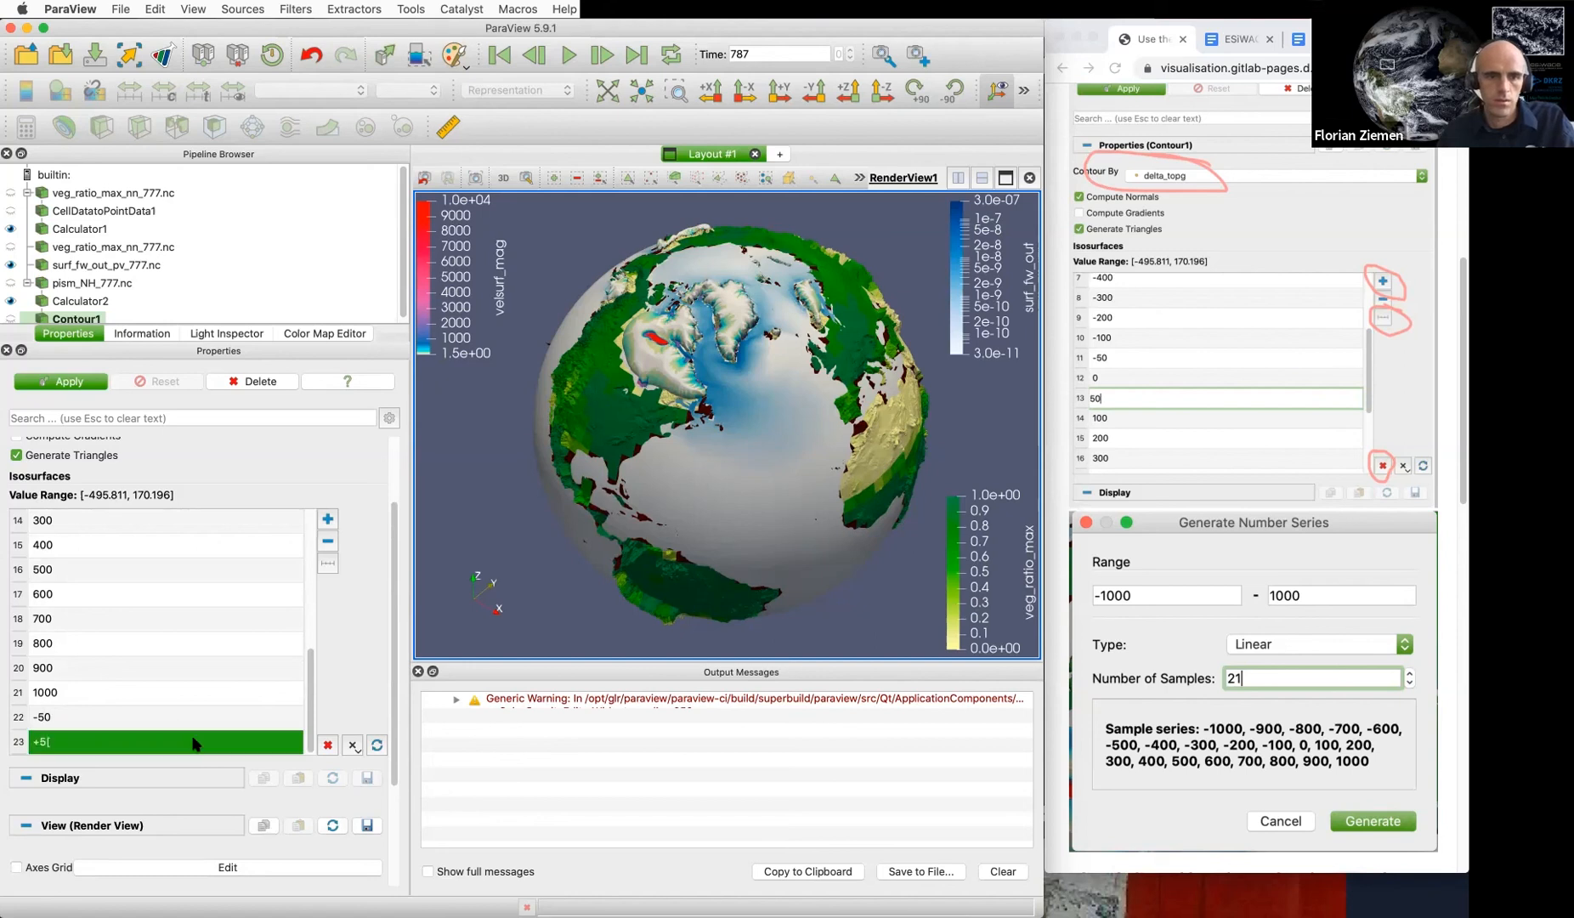
{"action": "double_click", "coordinate": [201, 743]}
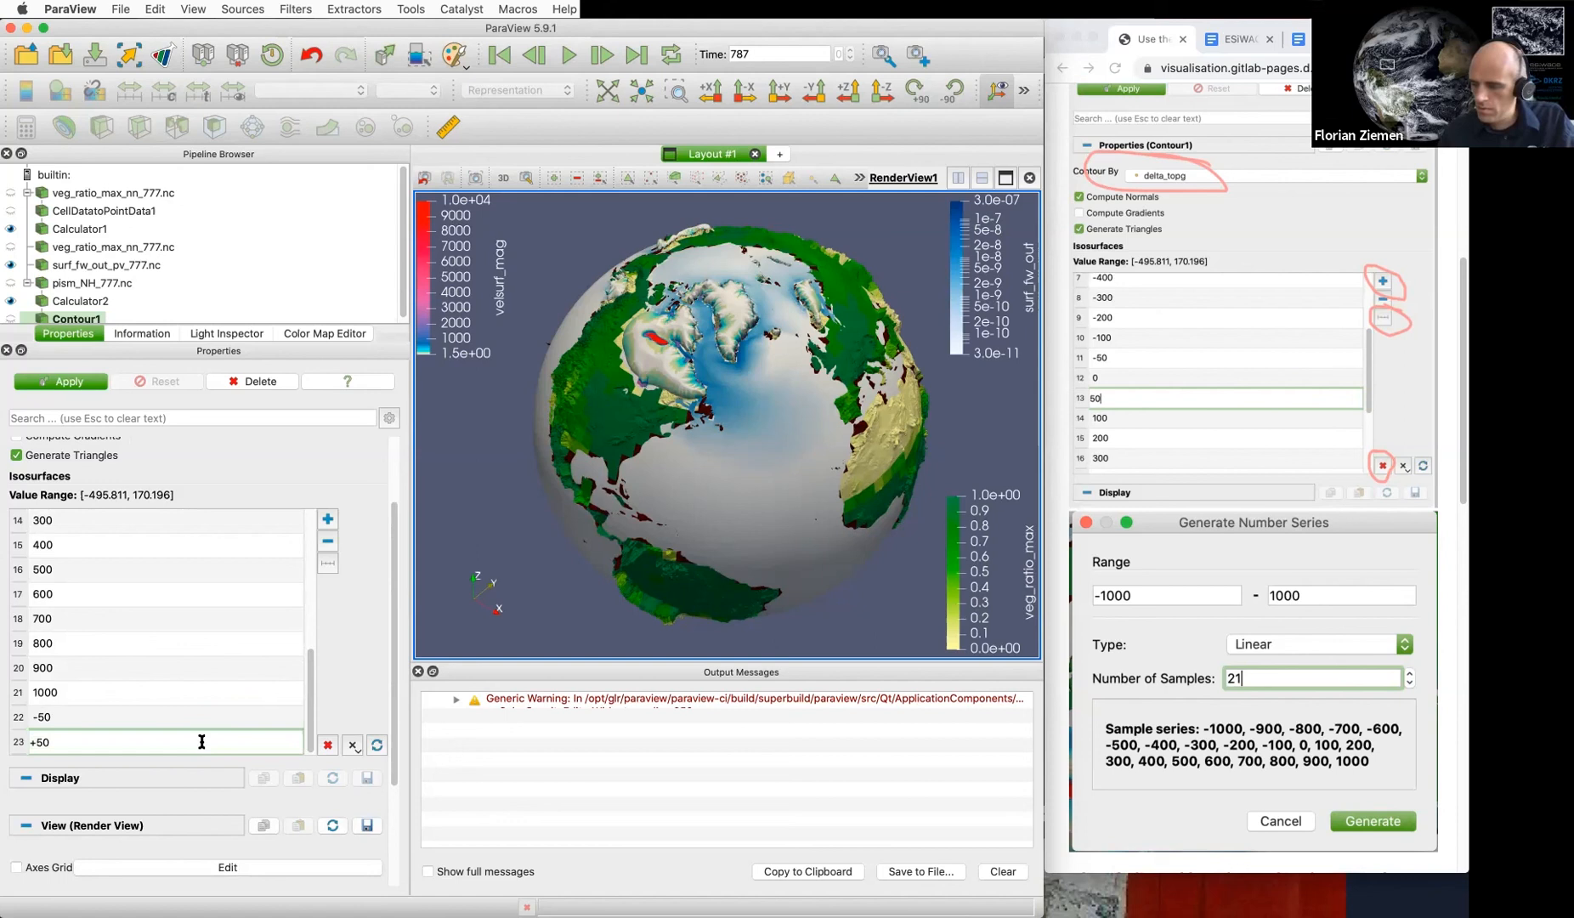
{"action": "key", "text": "Return"}
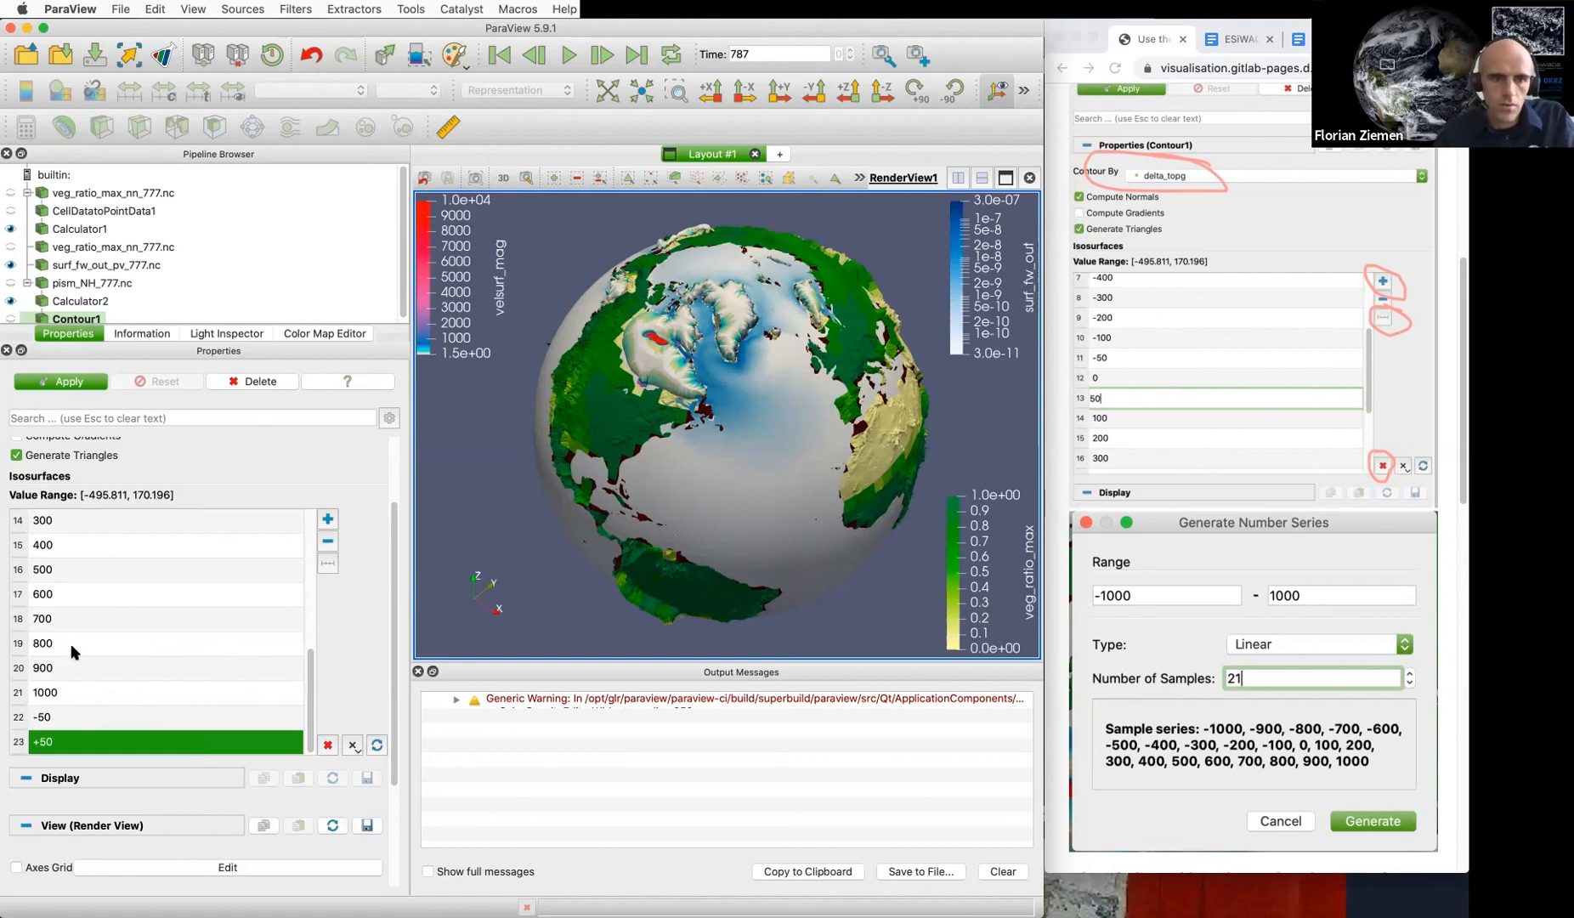
Apply the contour filter with its isosurface levels and re-activate the display of Calculator2
{"action": "scroll", "coordinate": [70, 643], "scroll_direction": "up", "scroll_amount": 6}
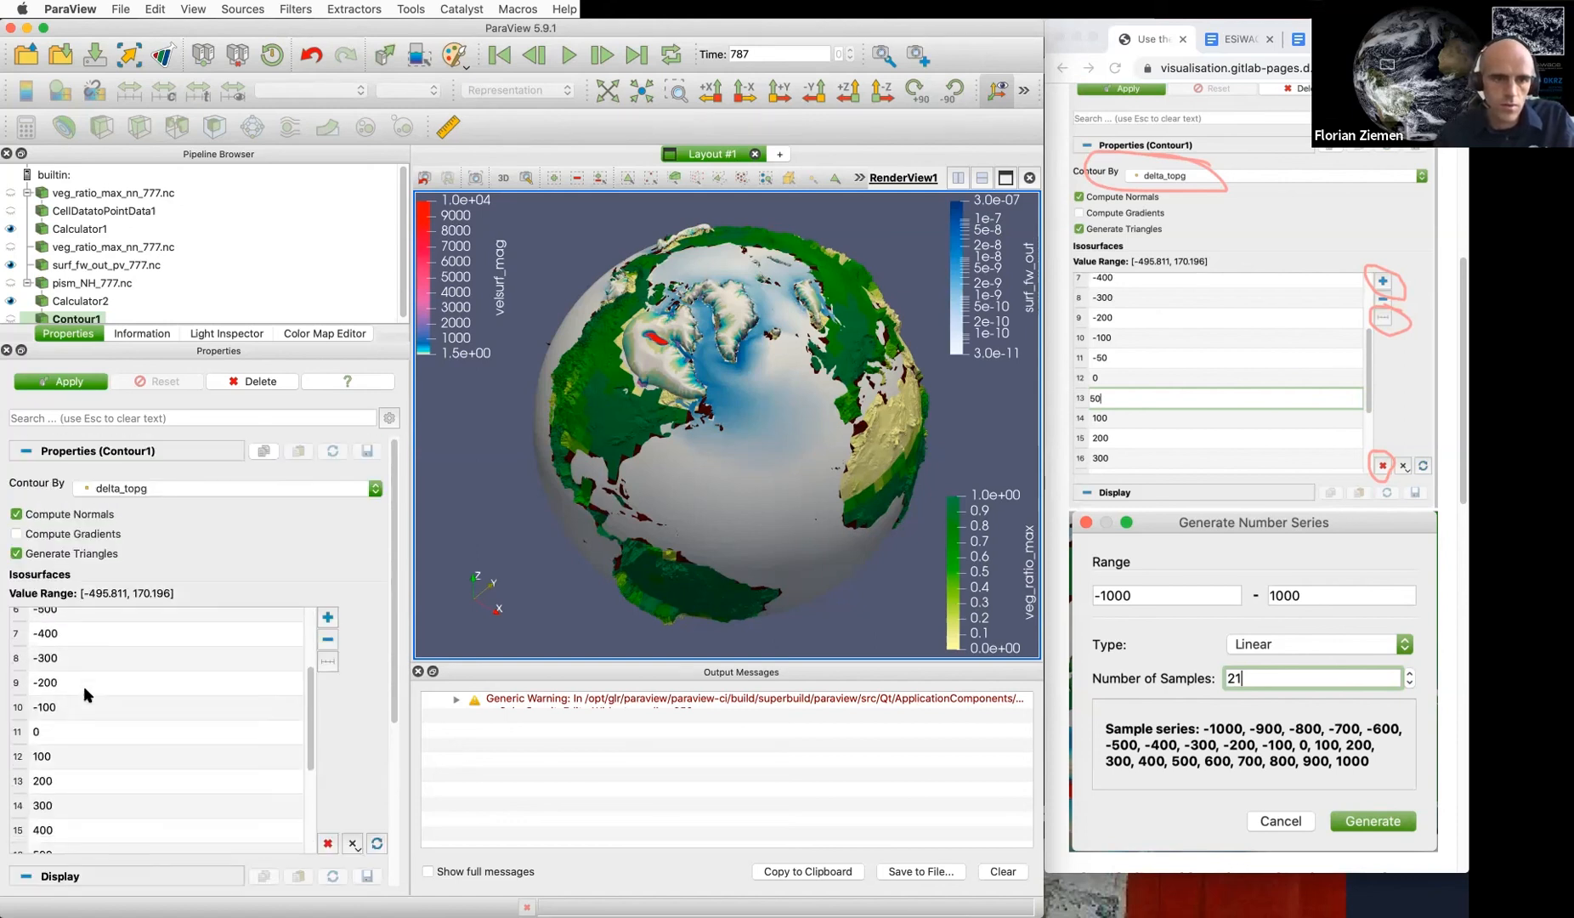
{"action": "scroll", "coordinate": [83, 686], "scroll_direction": "down", "scroll_amount": 6}
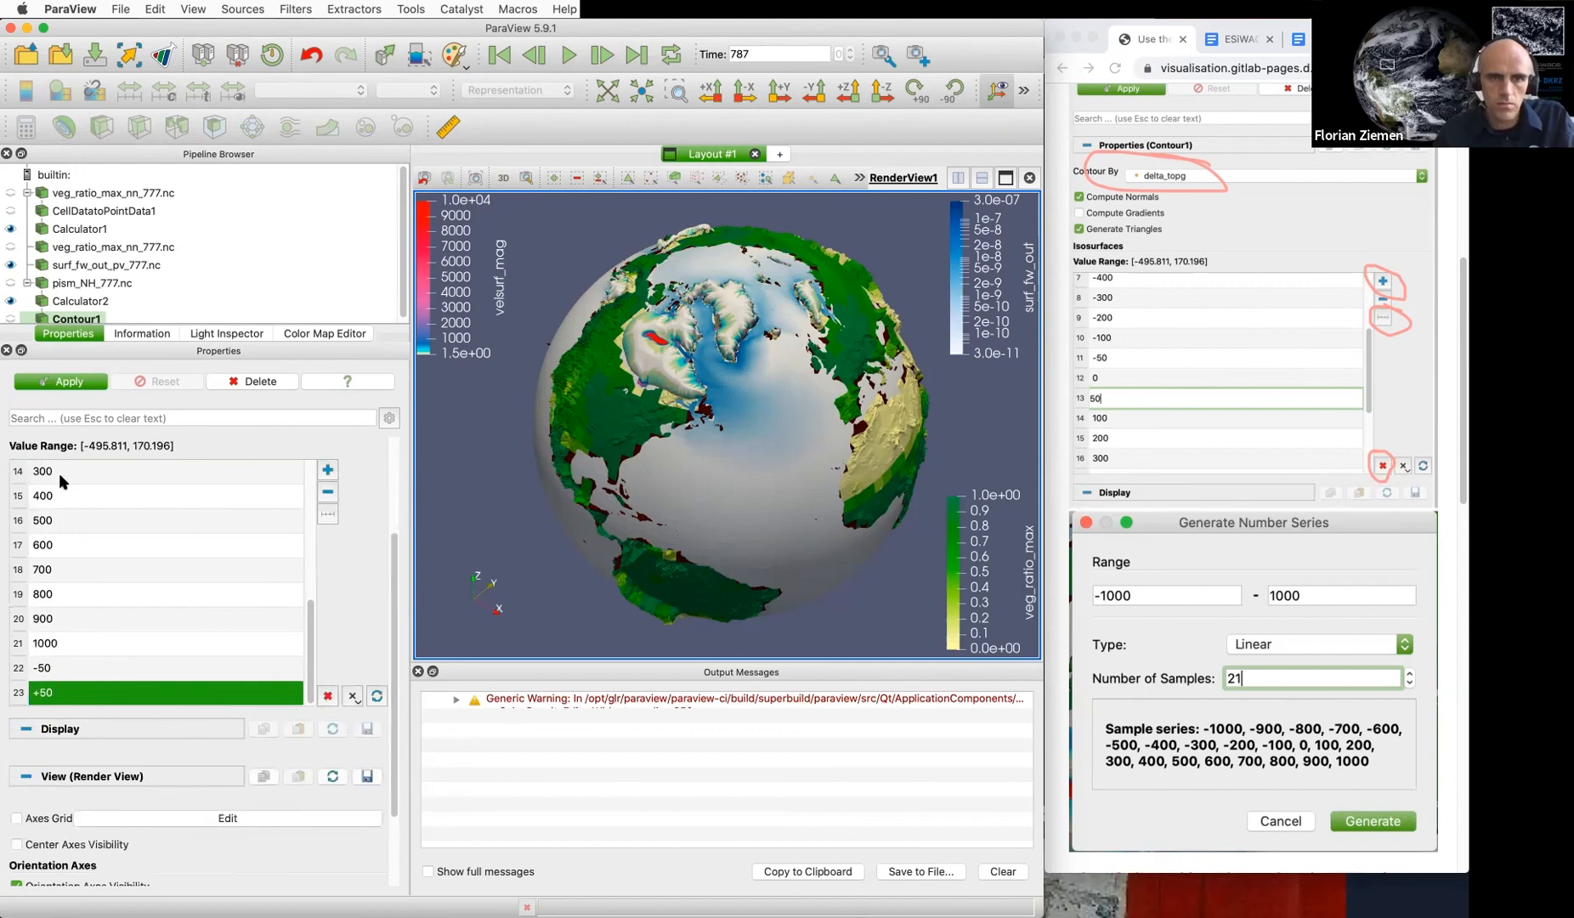
{"action": "left_click", "coordinate": [70, 382]}
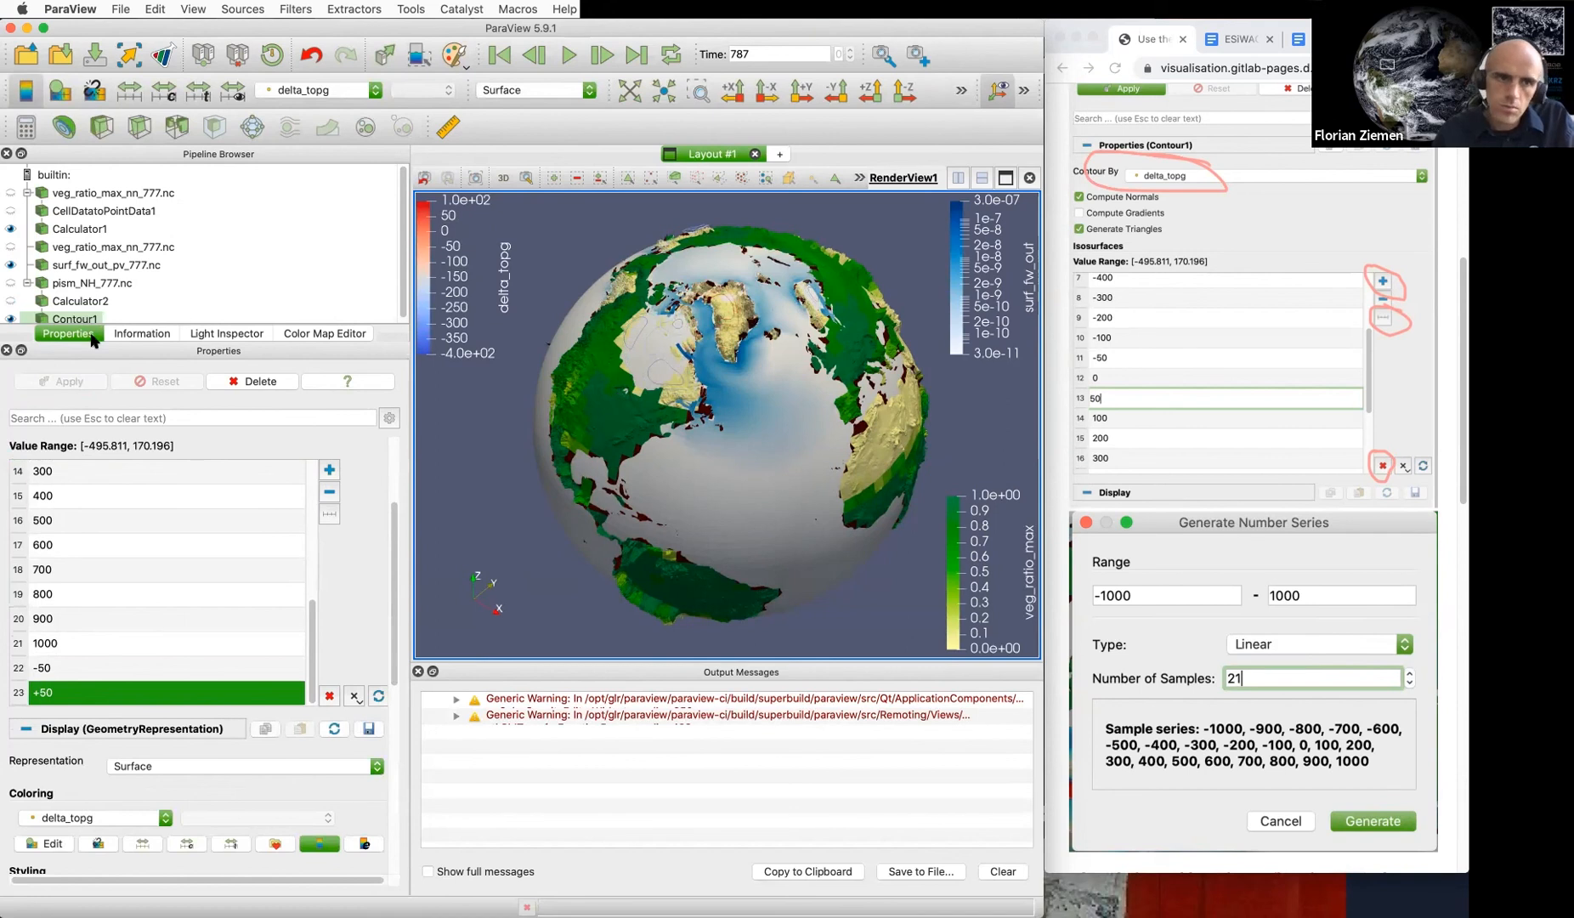
{"action": "left_click", "coordinate": [11, 302]}
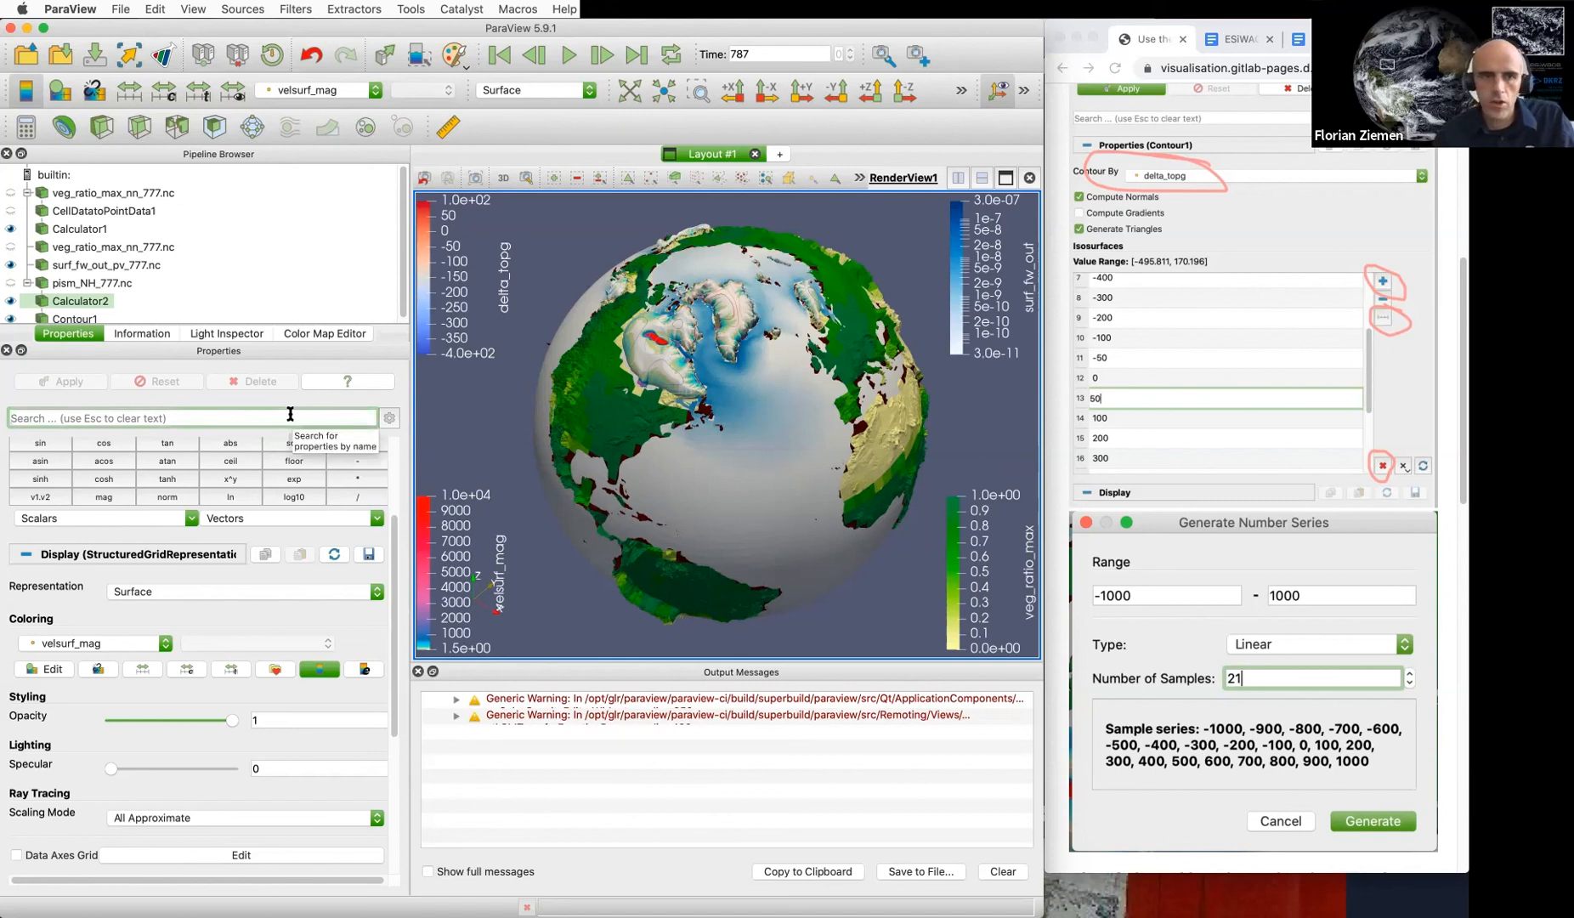
Filter the properties by "line" and set the line width of Contour1 to 5
{"action": "type", "text": "line"}
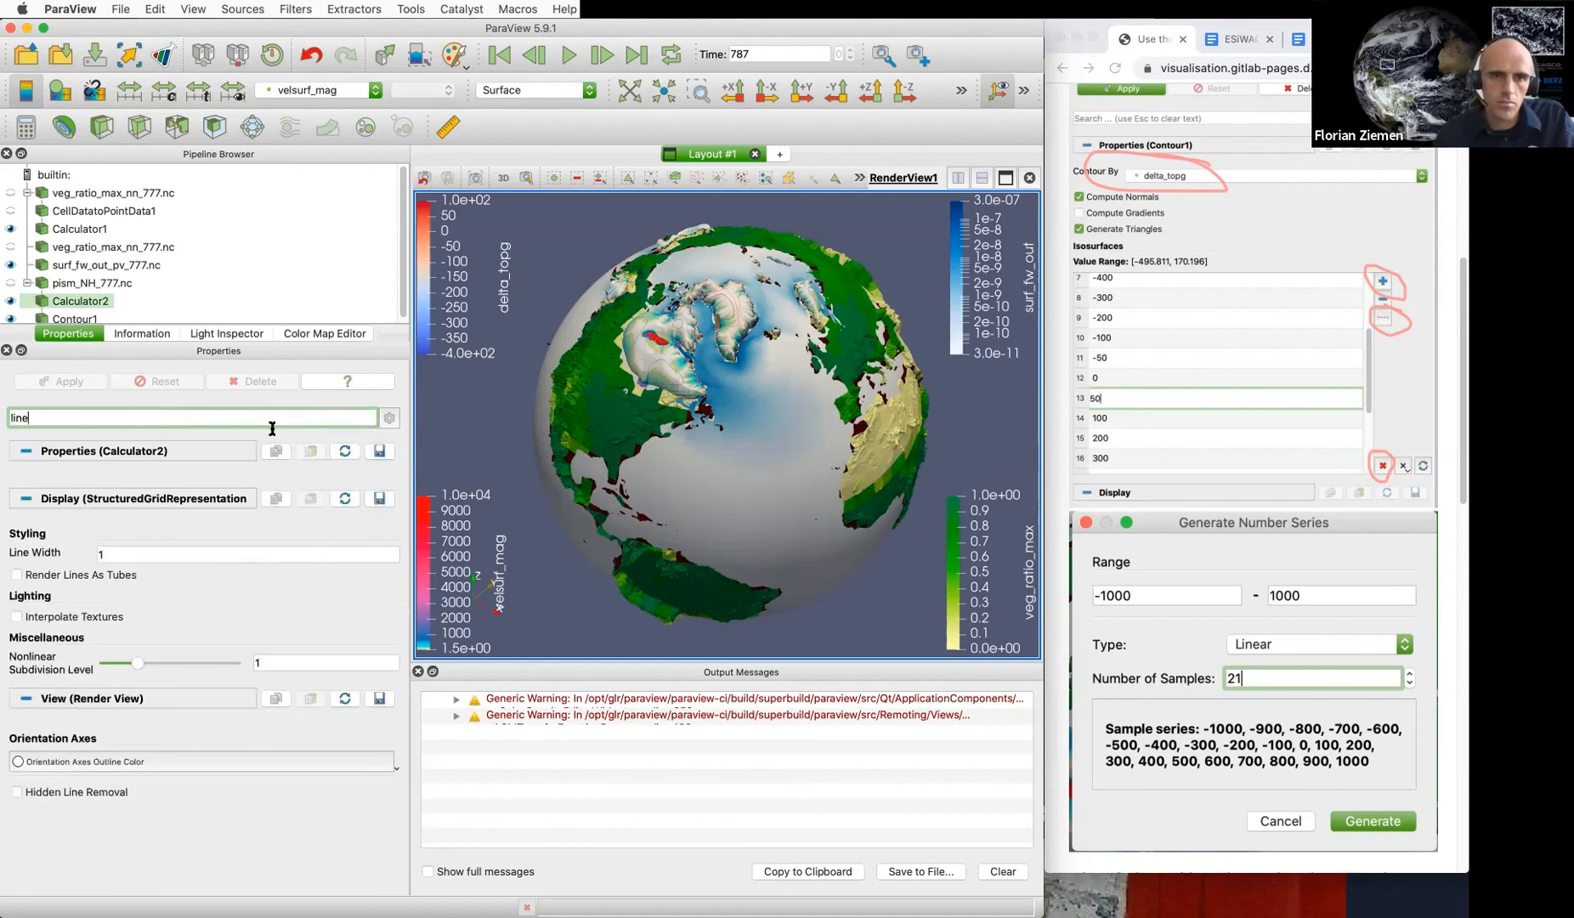
{"action": "left_click", "coordinate": [75, 318]}
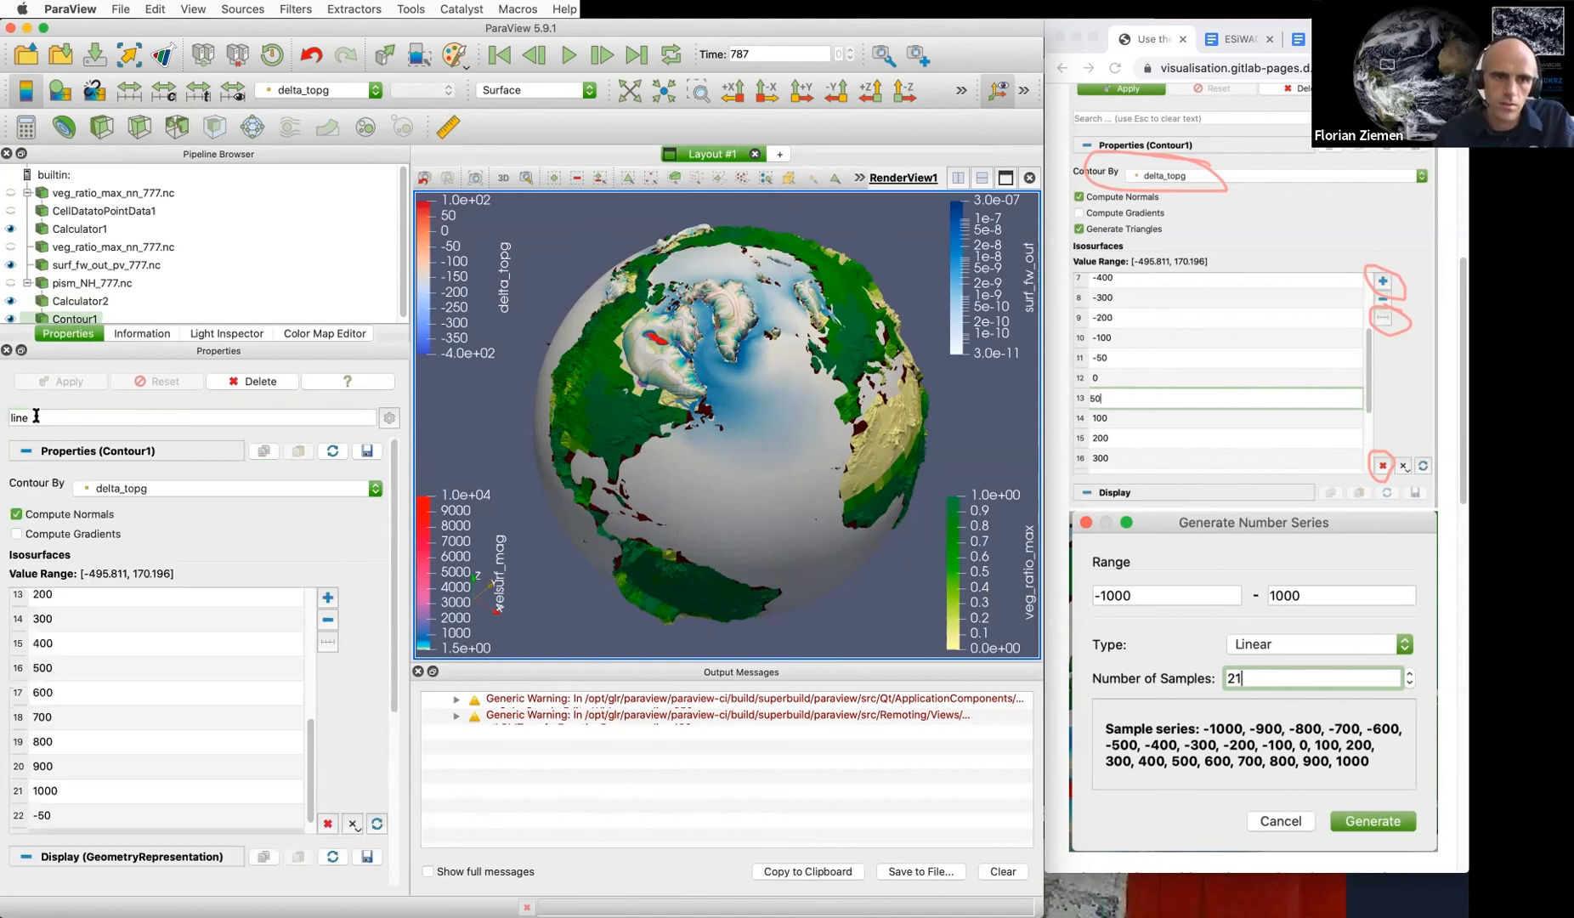
{"action": "scroll", "coordinate": [346, 530], "scroll_direction": "down", "scroll_amount": 5}
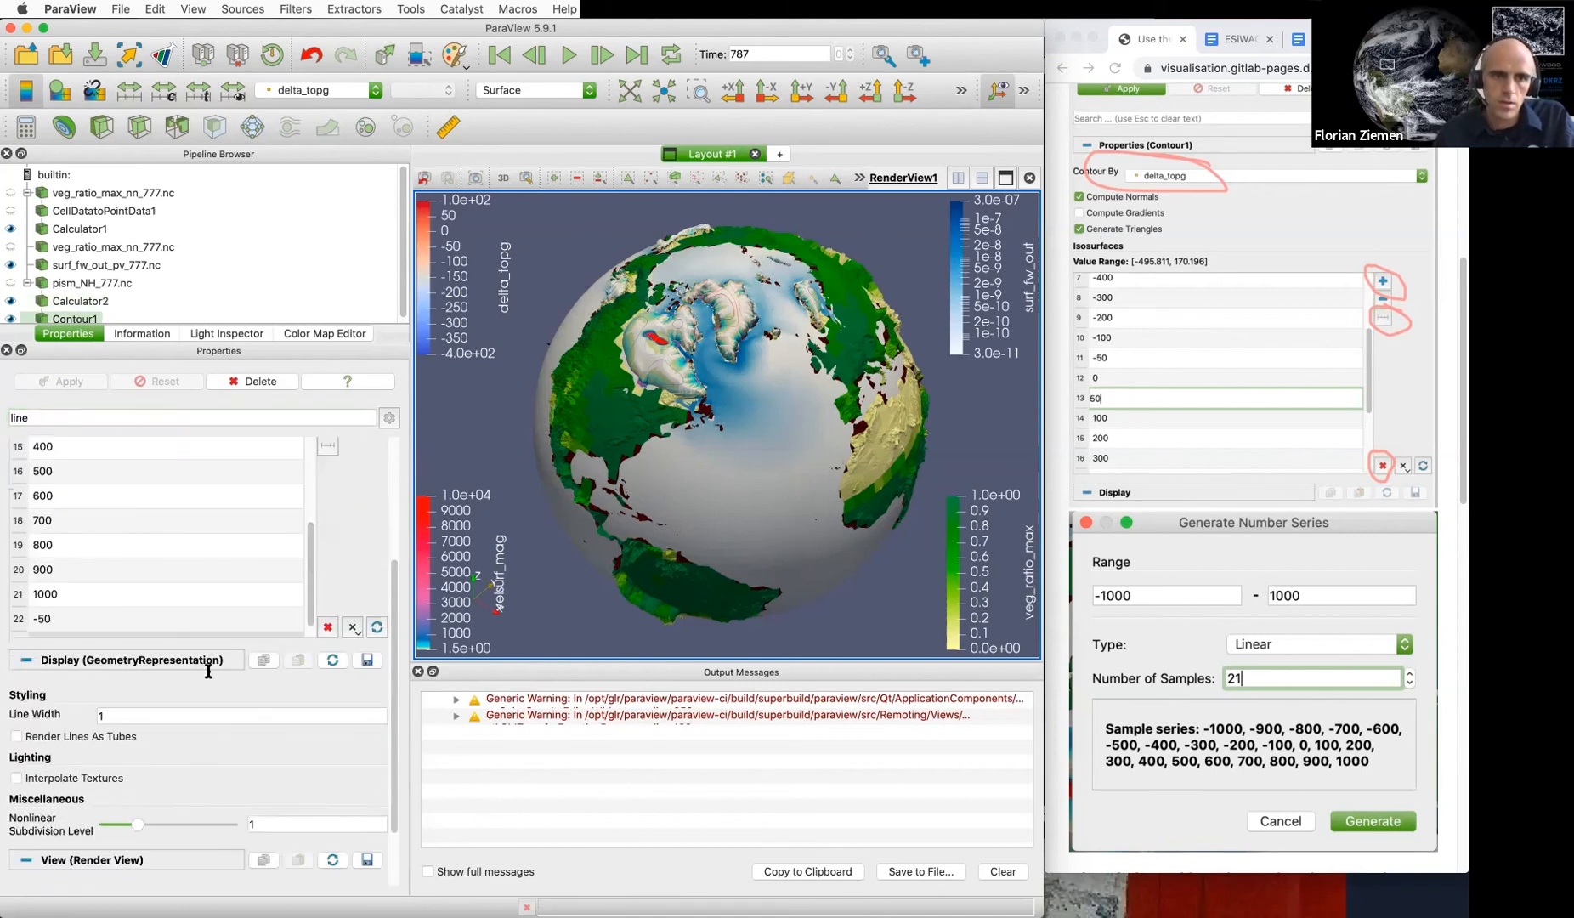
{"action": "double_click", "coordinate": [147, 714]}
{"action": "type", "text": "5"}
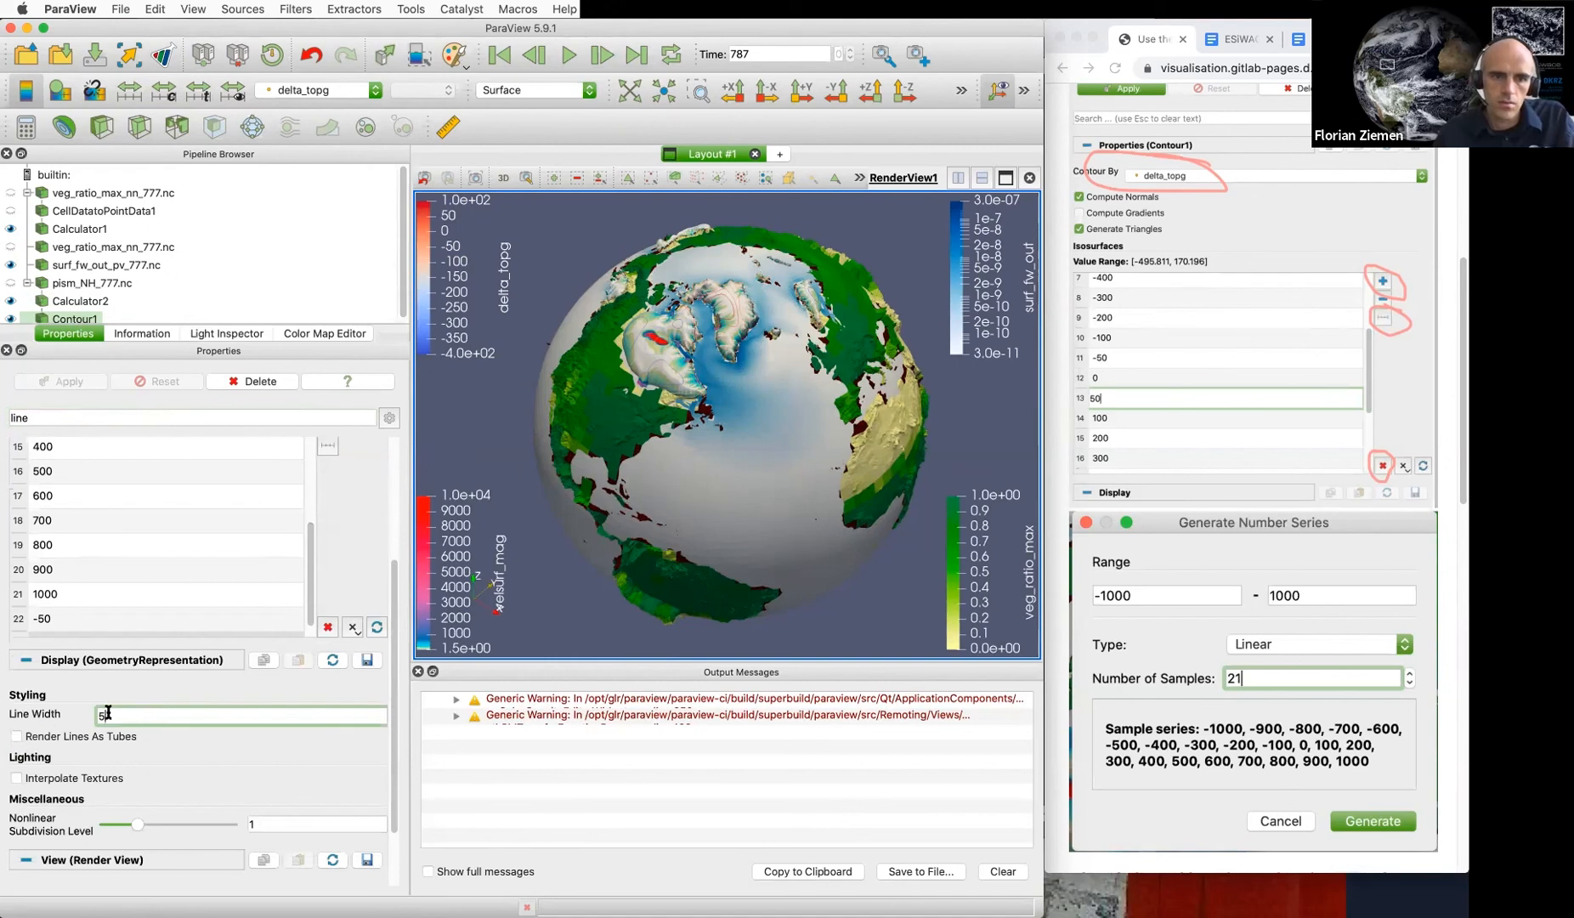
{"action": "key", "text": "Tab"}
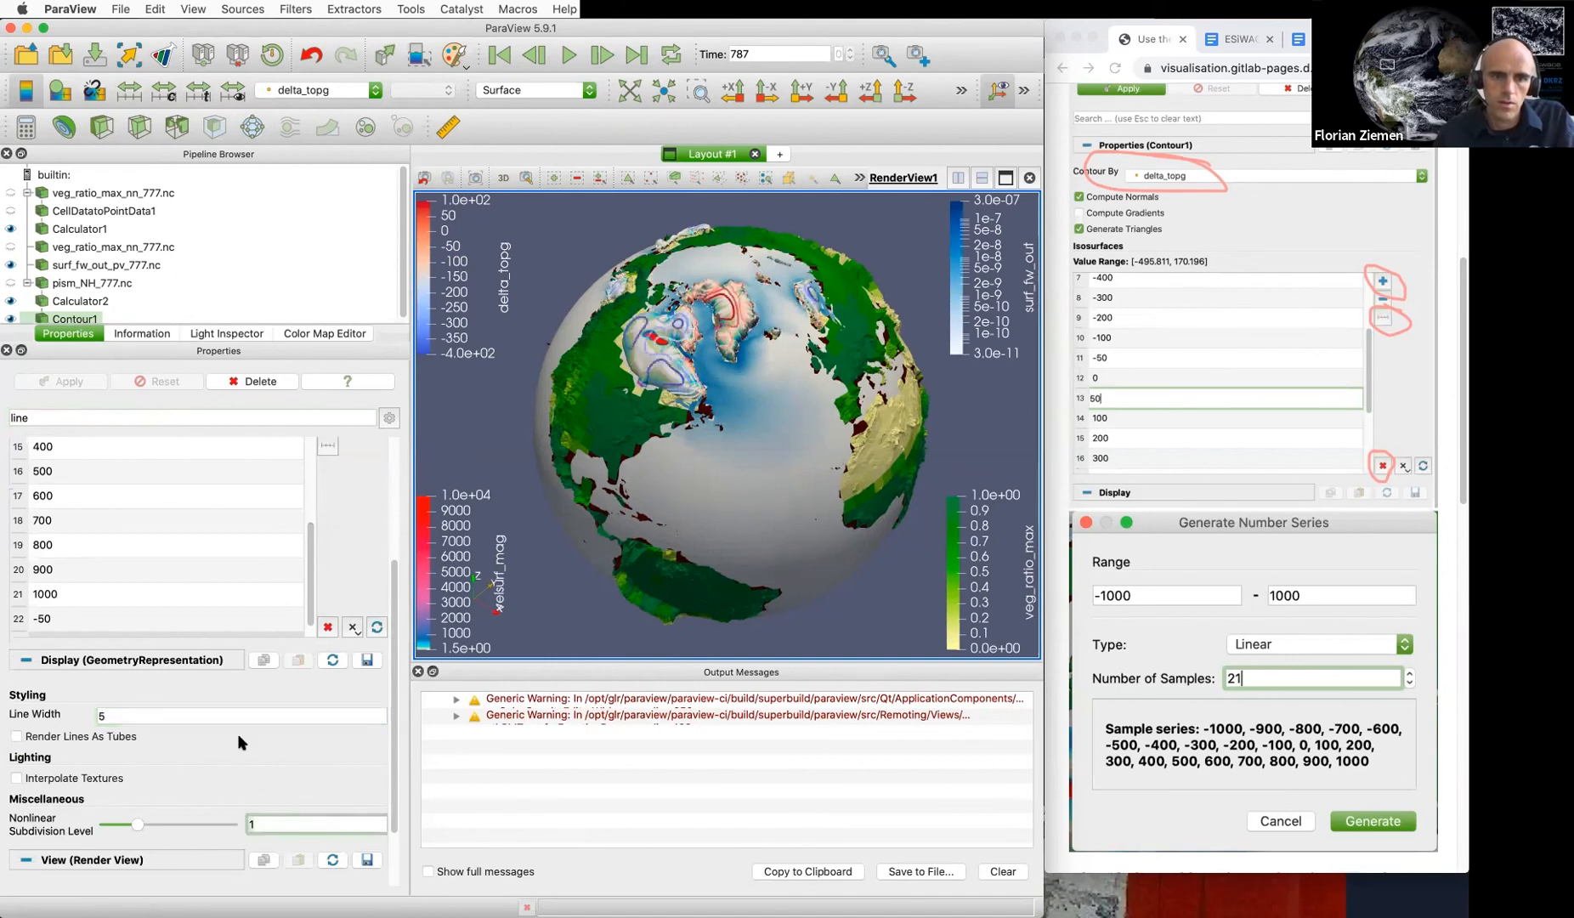
Apply the BrBG color preset to the delta_topg color map of the Contour1 isolines
{"action": "left_click", "coordinate": [211, 714]}
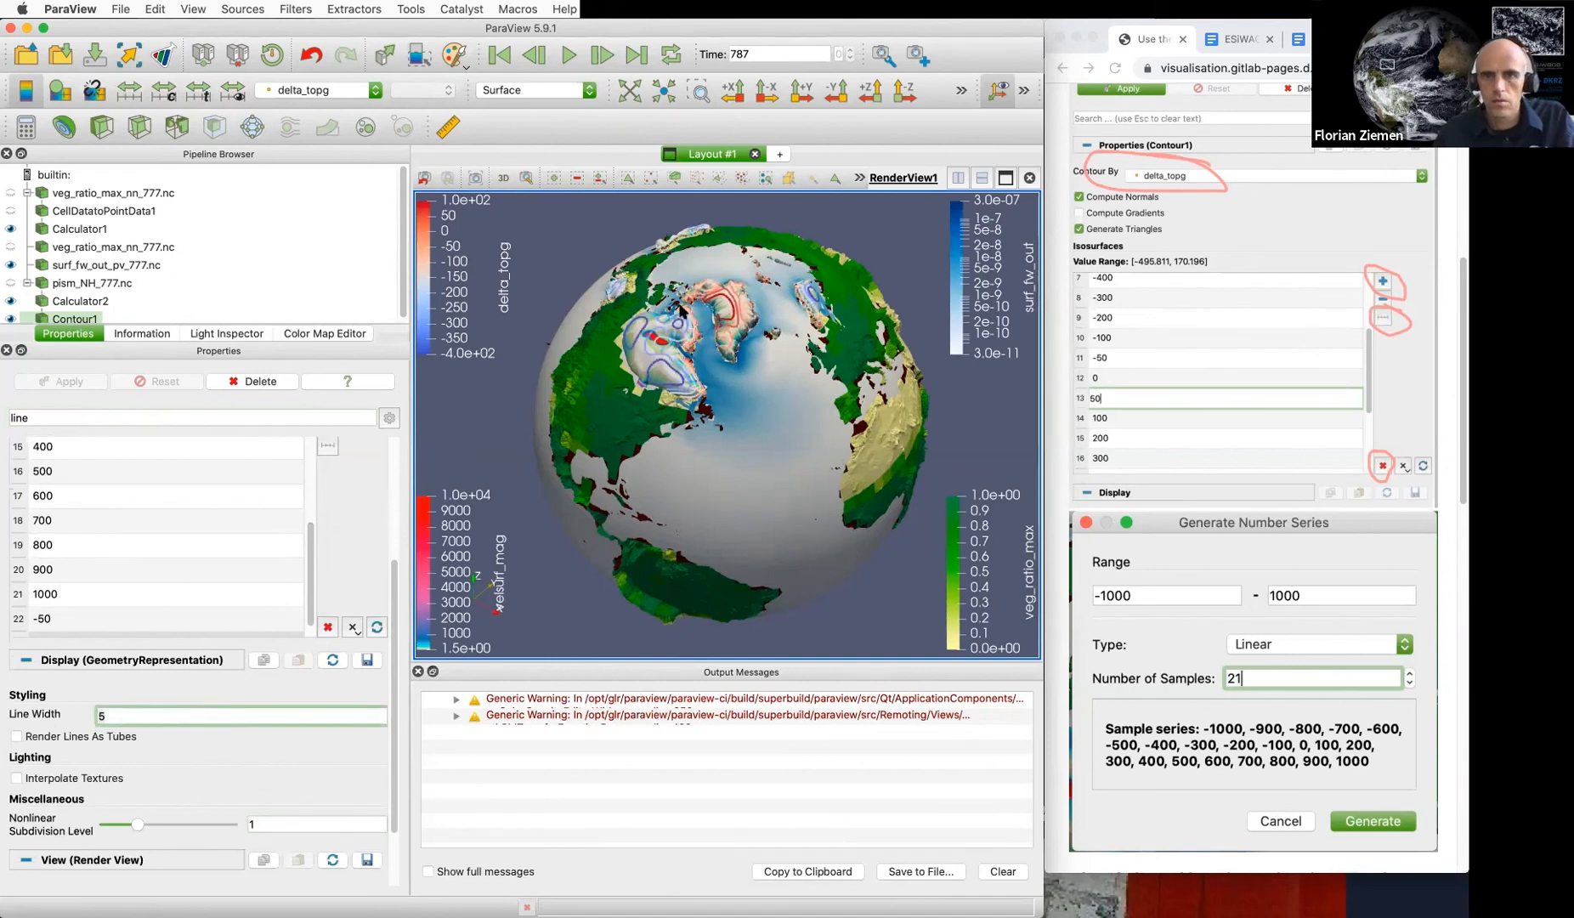
{"action": "scroll", "coordinate": [646, 367], "scroll_direction": "up", "scroll_amount": 5}
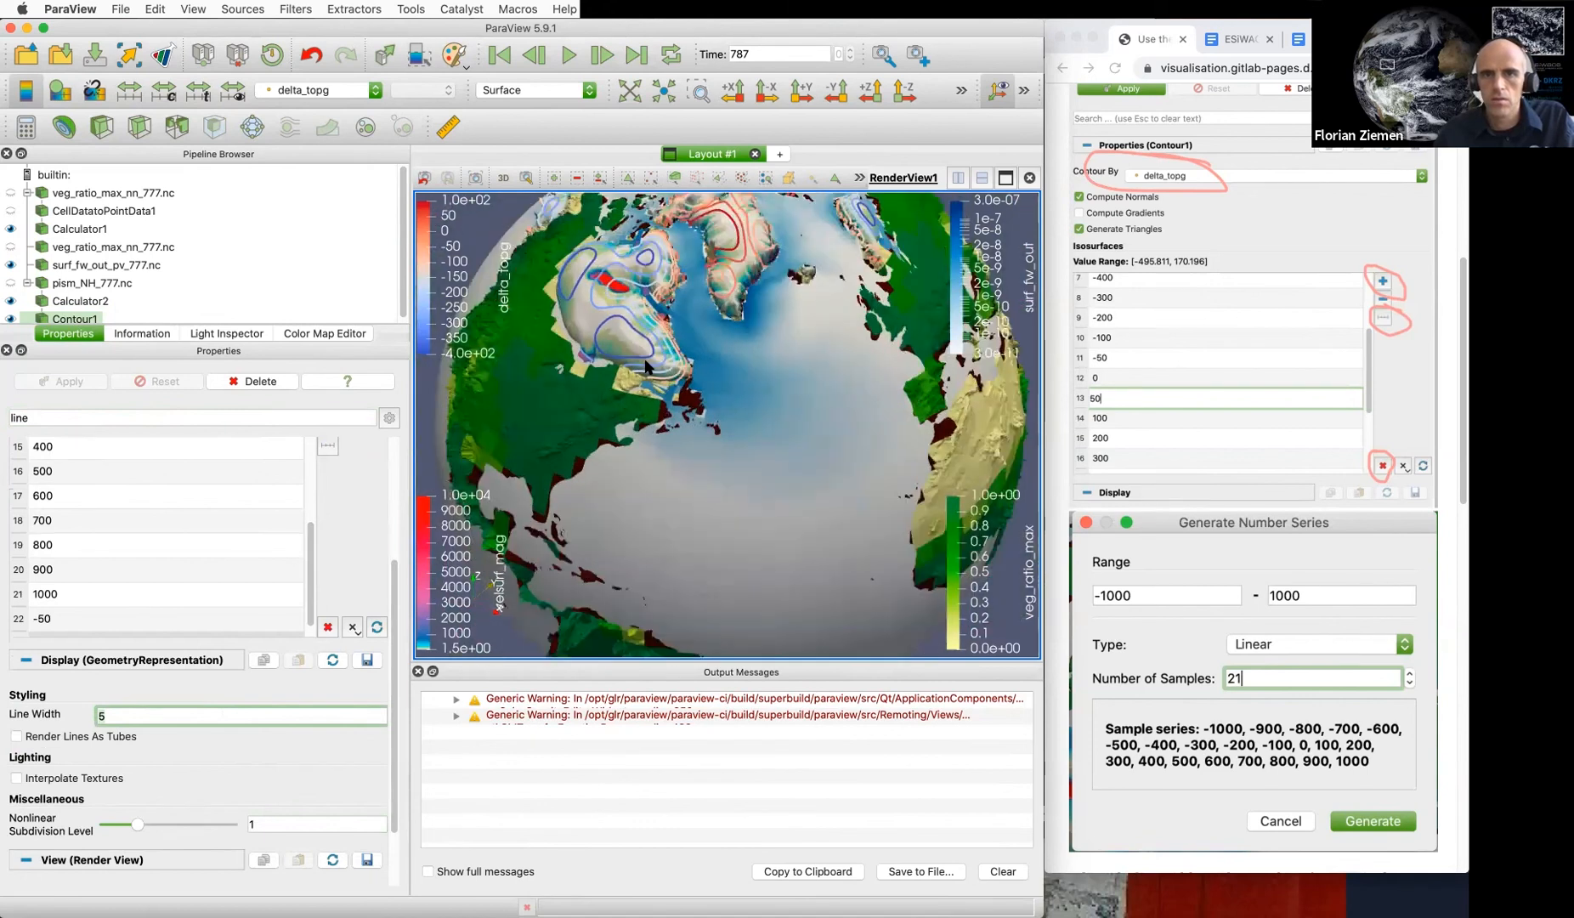
{"action": "scroll", "coordinate": [646, 367], "scroll_direction": "up", "scroll_amount": 3}
{"action": "left_click_drag", "start_coordinate": [724, 319], "coordinate": [727, 340]}
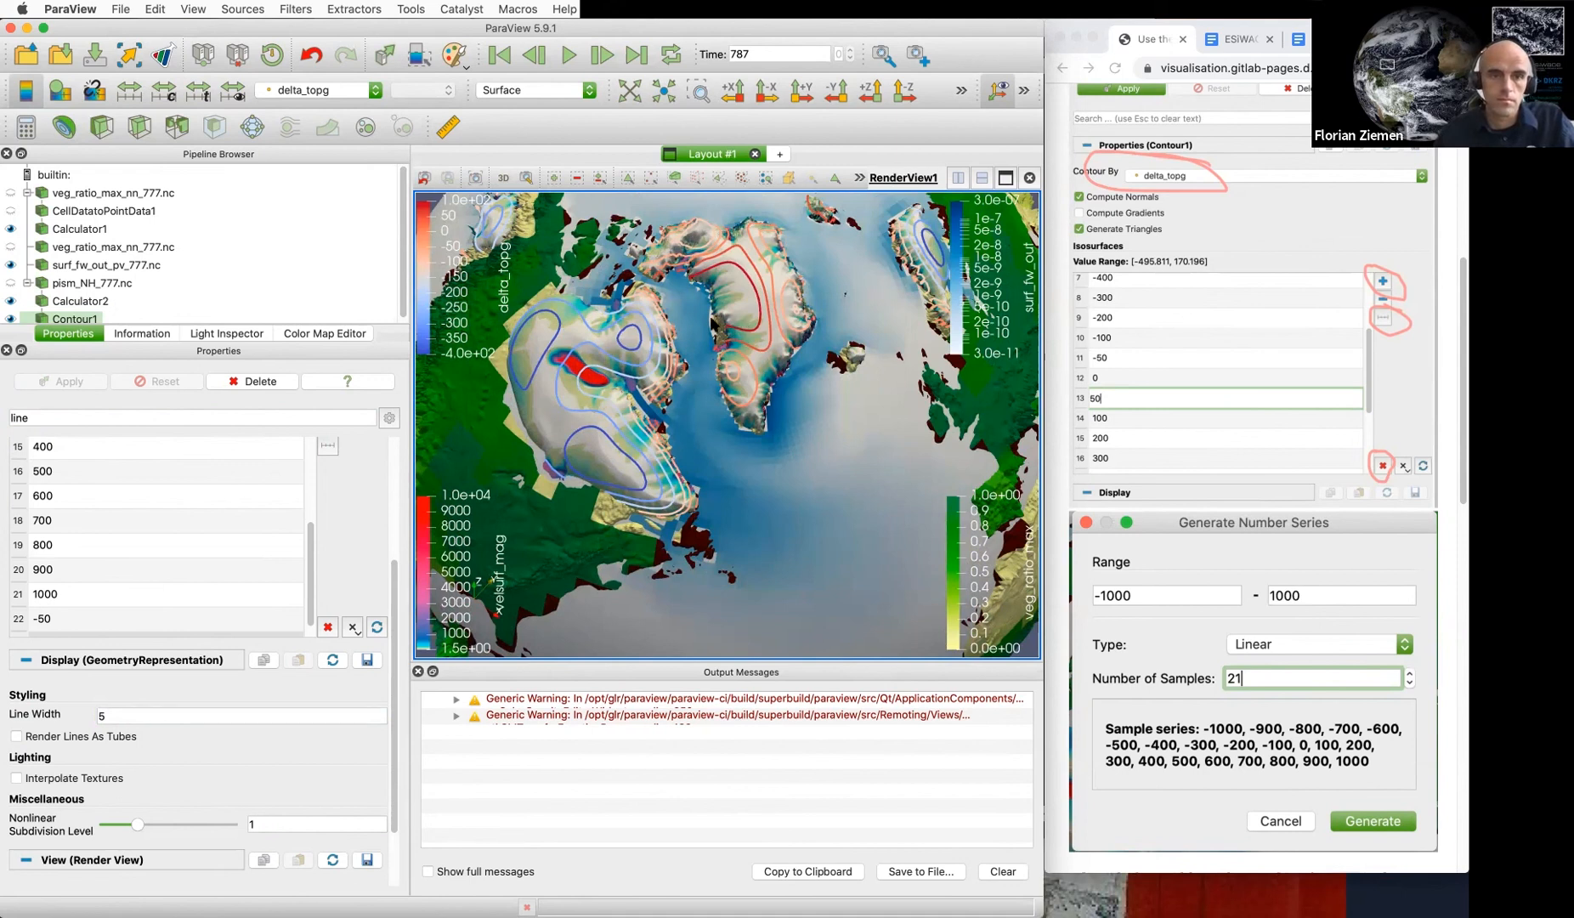
{"action": "scroll", "coordinate": [345, 505], "scroll_direction": "up", "scroll_amount": 4}
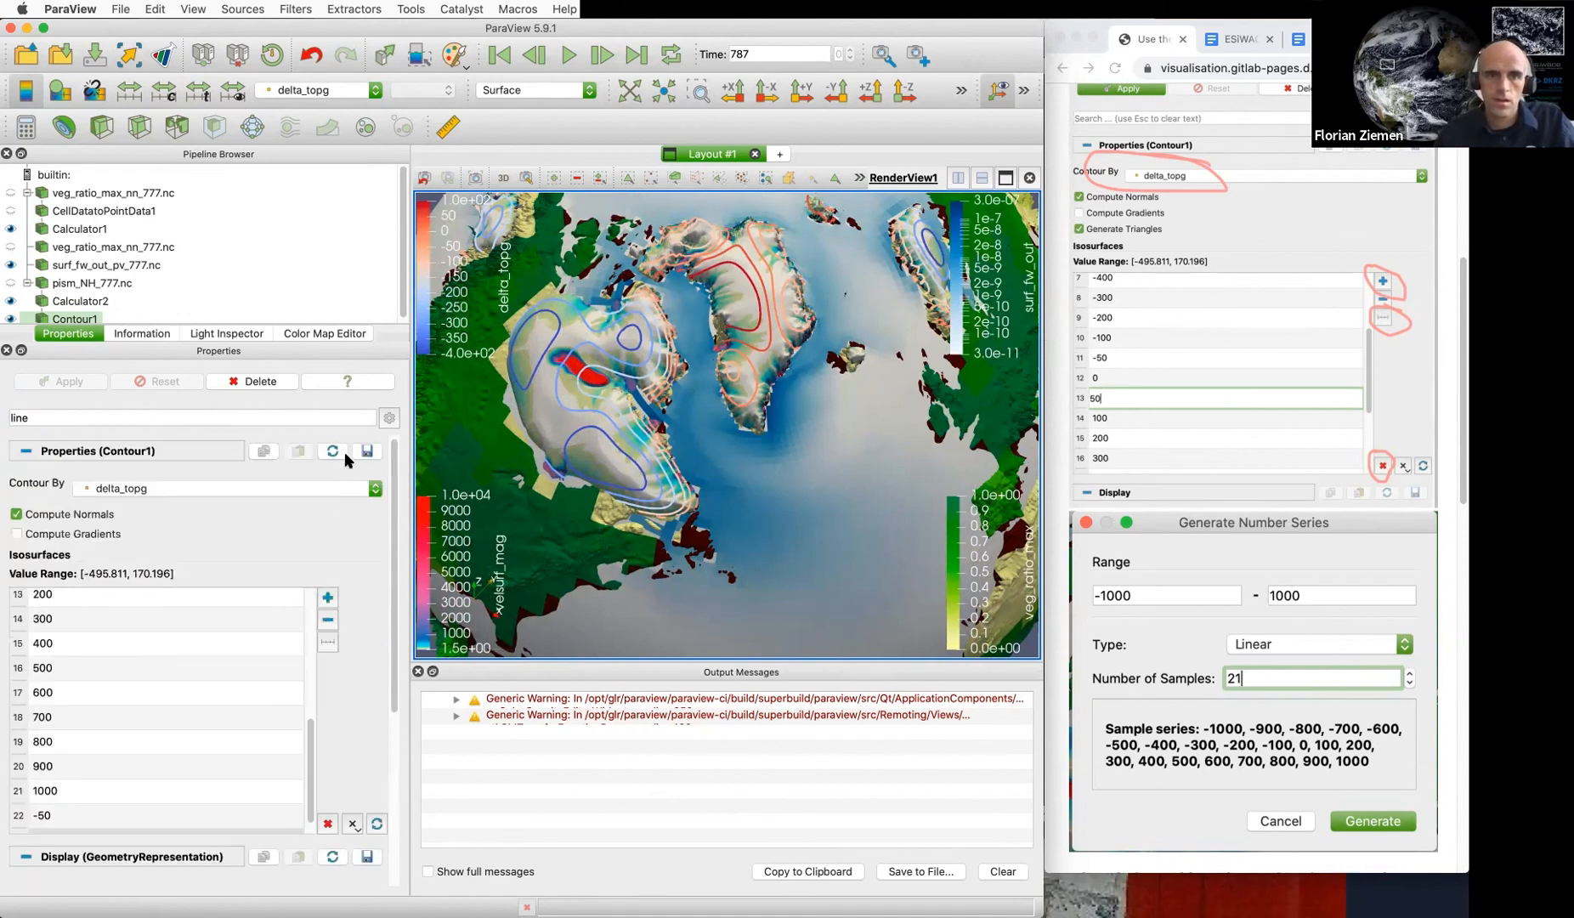
{"action": "left_click", "coordinate": [301, 334]}
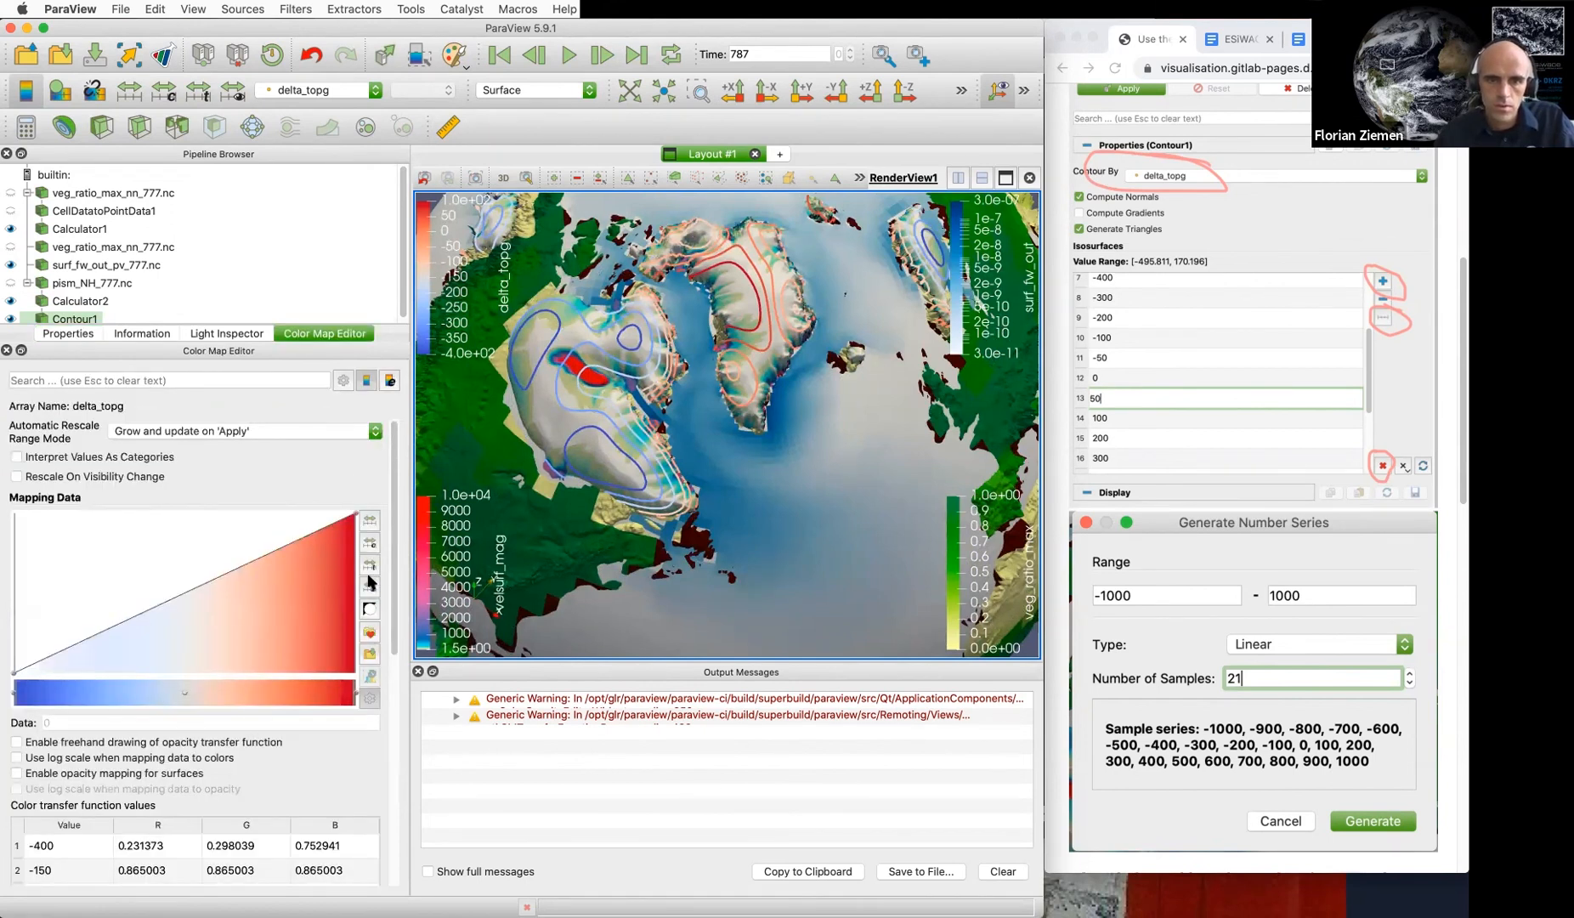
{"action": "left_click", "coordinate": [370, 634]}
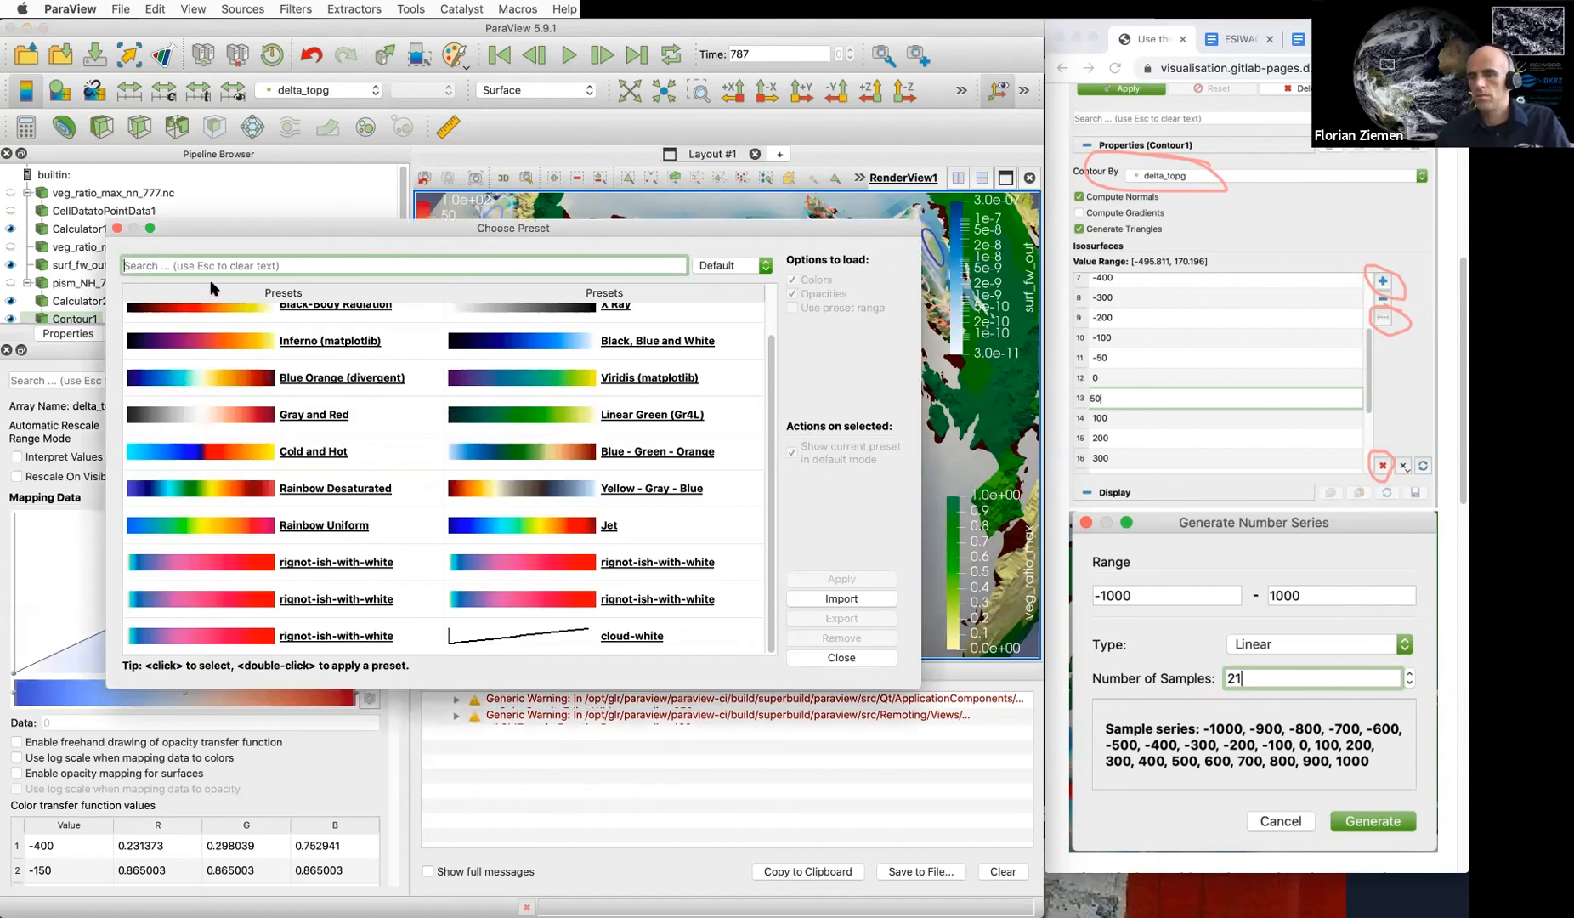
{"action": "type", "text": "r"}
{"action": "key", "text": "BackSpace"}
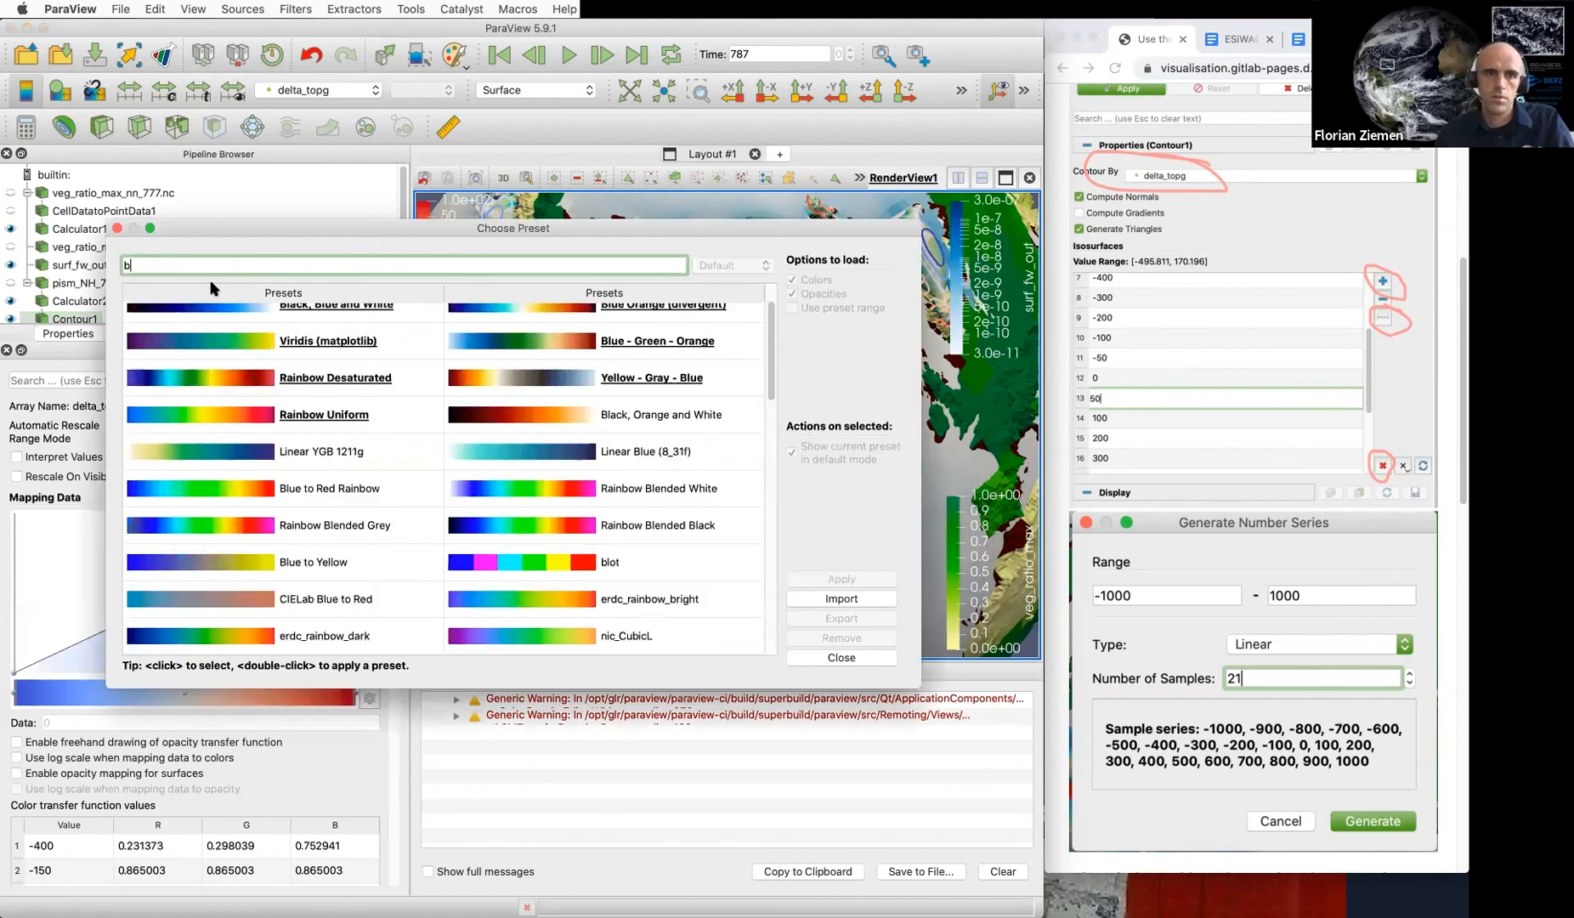
{"action": "type", "text": "br"}
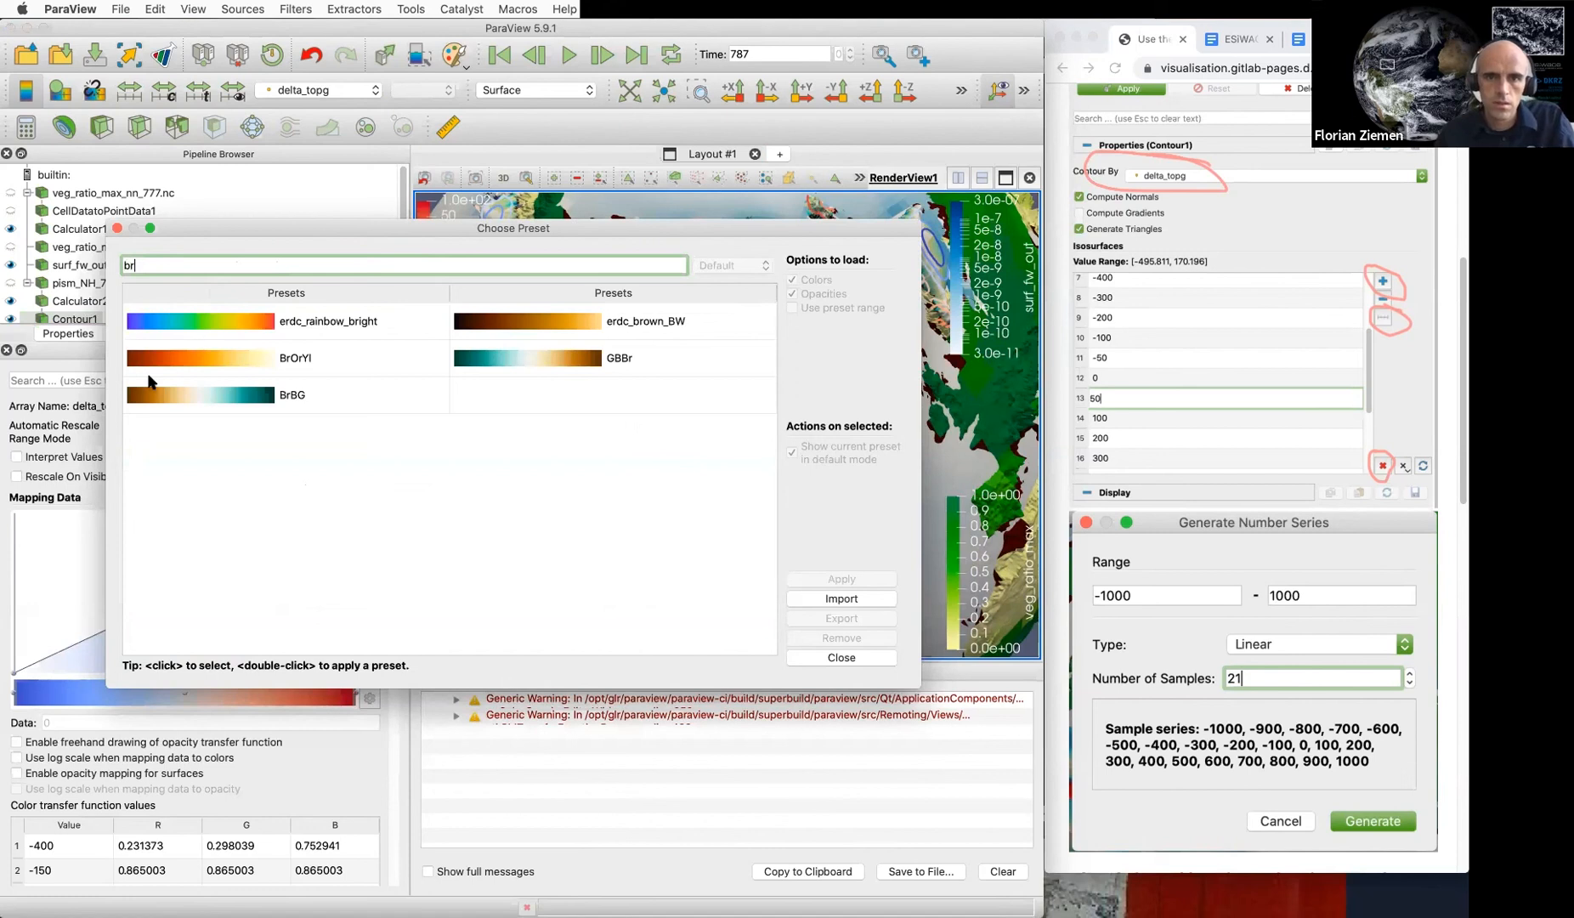
{"action": "left_click", "coordinate": [223, 394]}
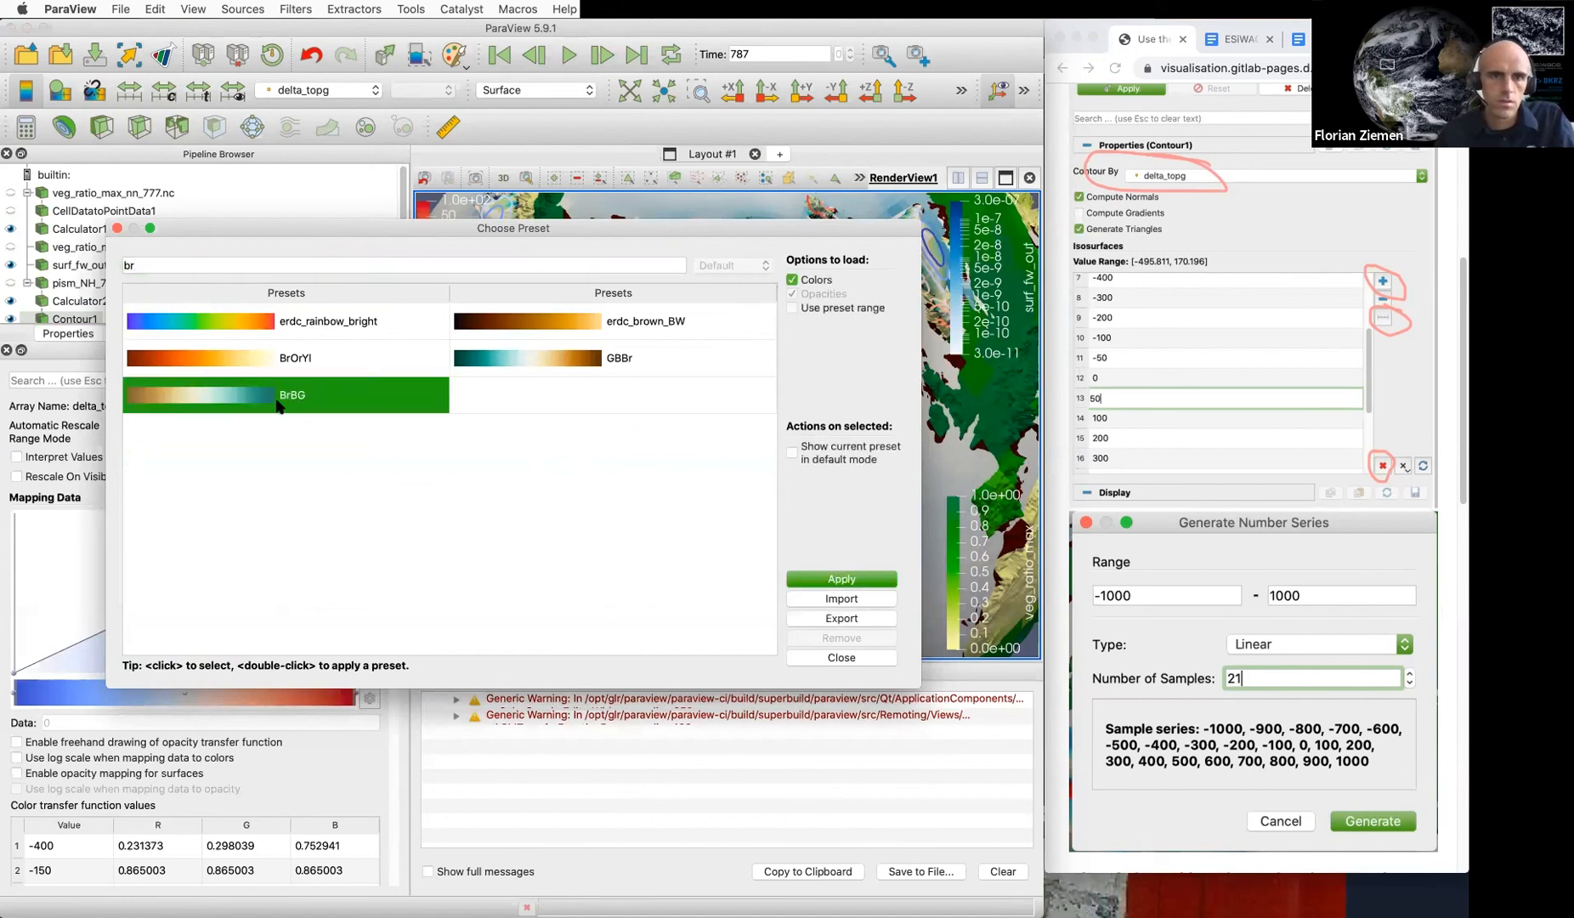
{"action": "left_click", "coordinate": [857, 580]}
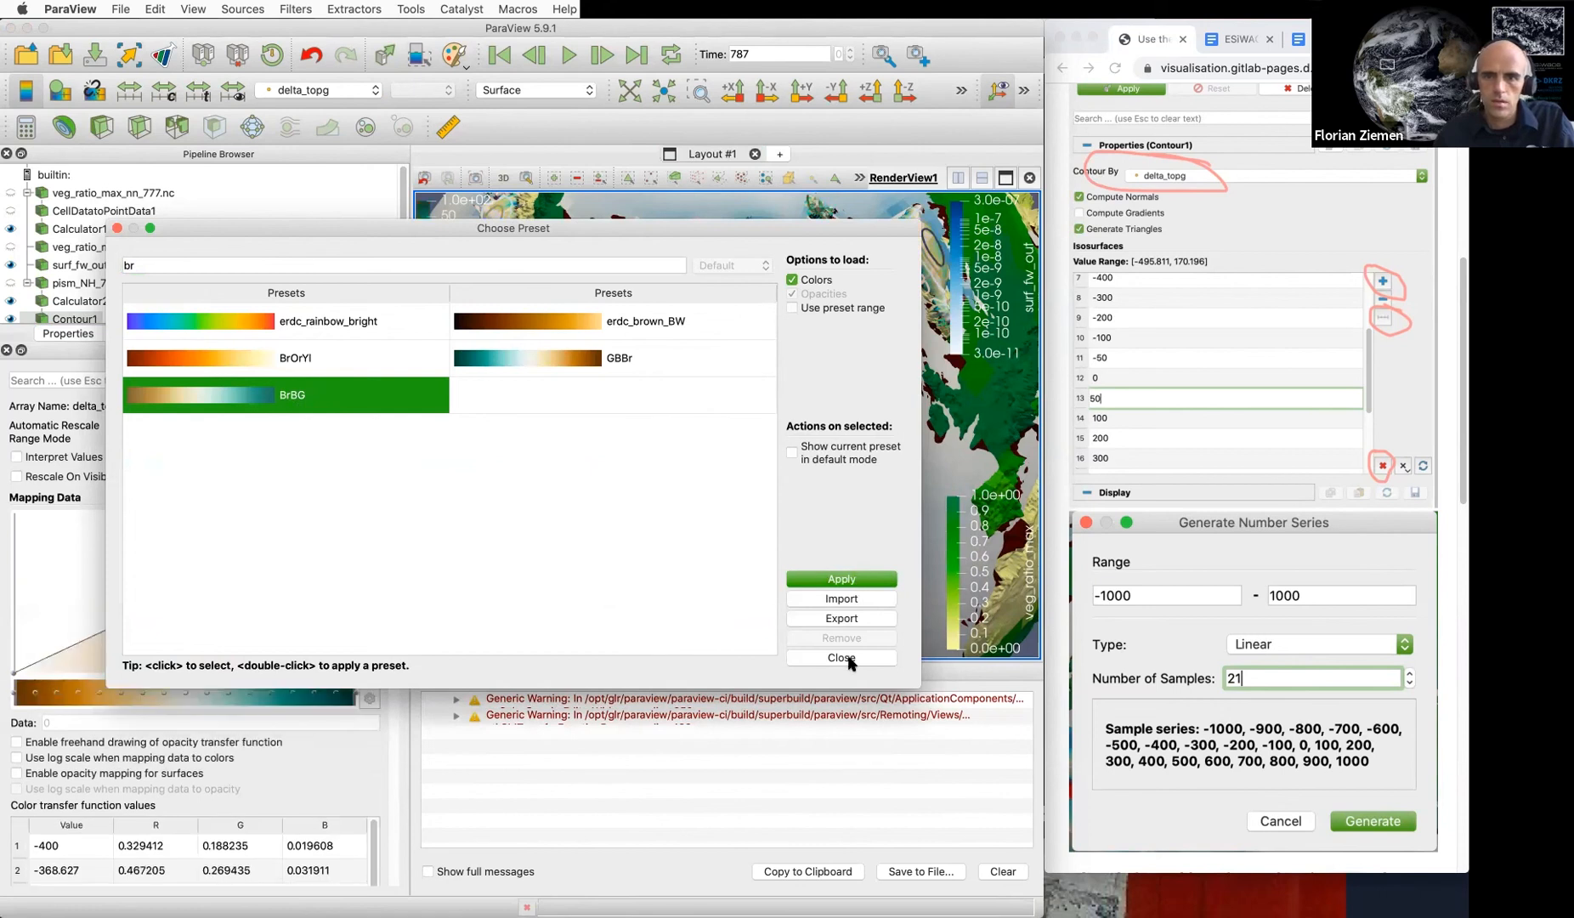
{"action": "left_click", "coordinate": [841, 658]}
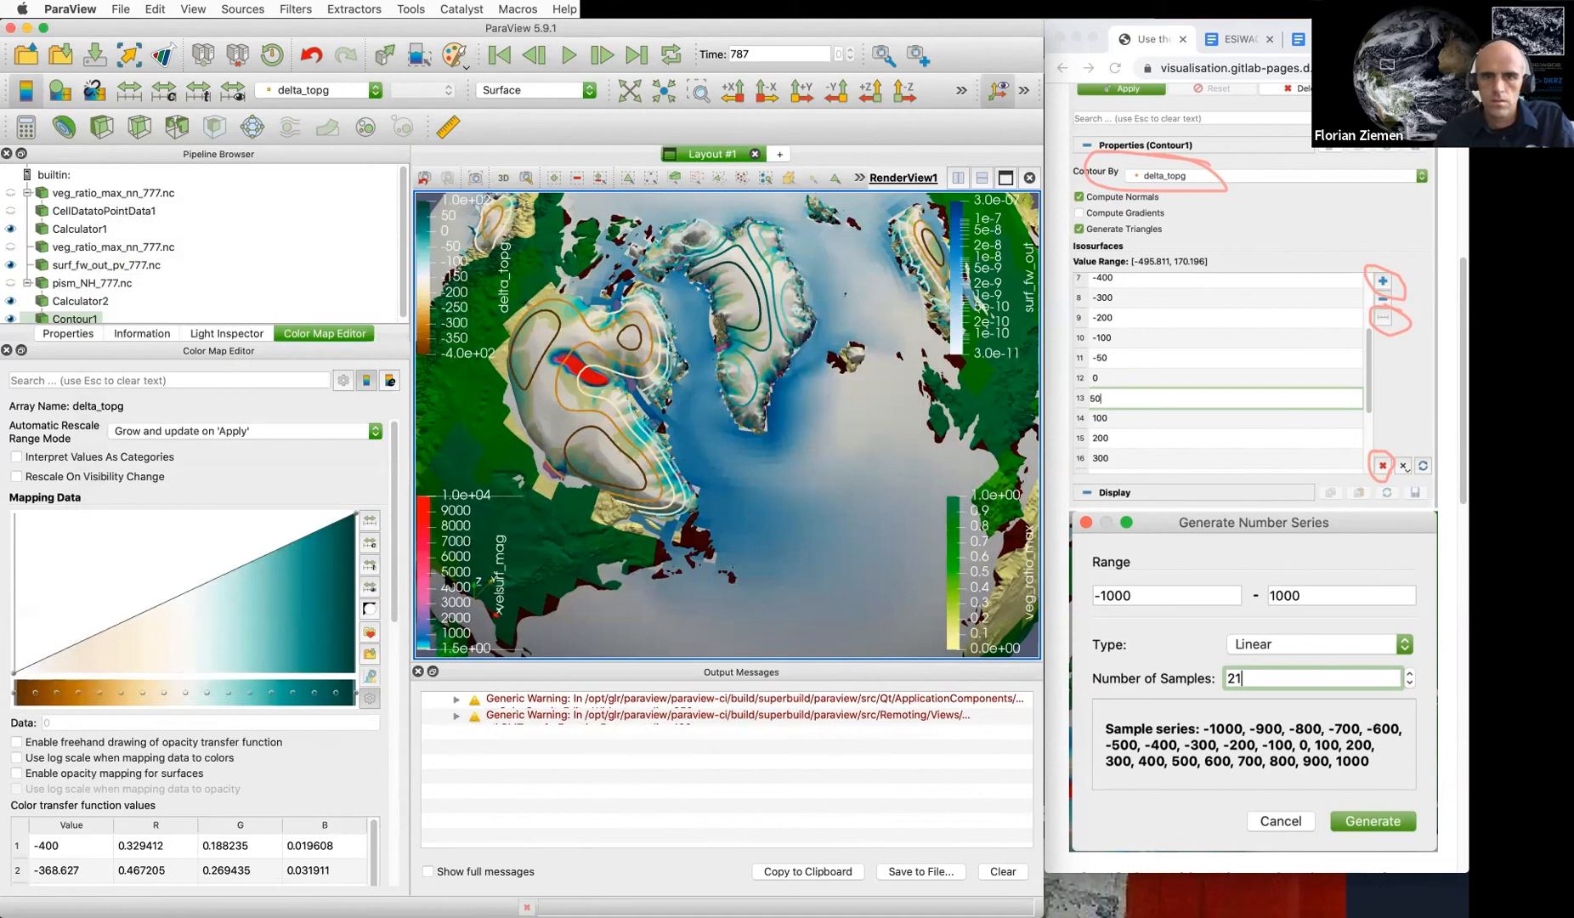
Check the tutorial's colormap instructions and invert the BrBG color map of delta_topg
{"action": "scroll", "coordinate": [1214, 584], "scroll_direction": "down", "scroll_amount": 10}
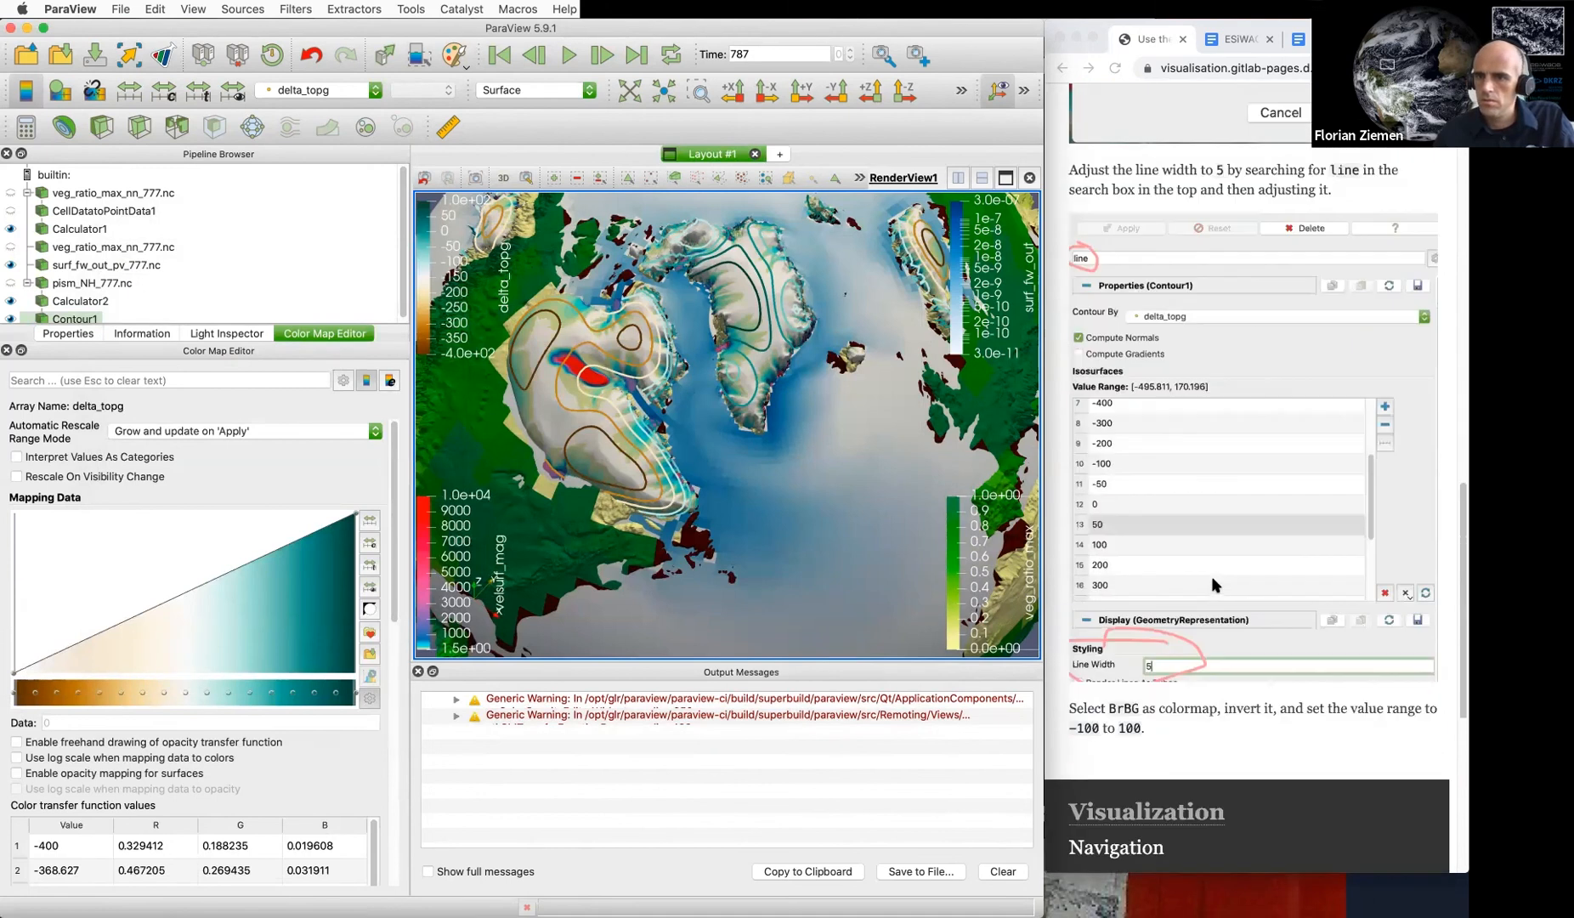
{"action": "scroll", "coordinate": [1213, 585], "scroll_direction": "down", "scroll_amount": 5}
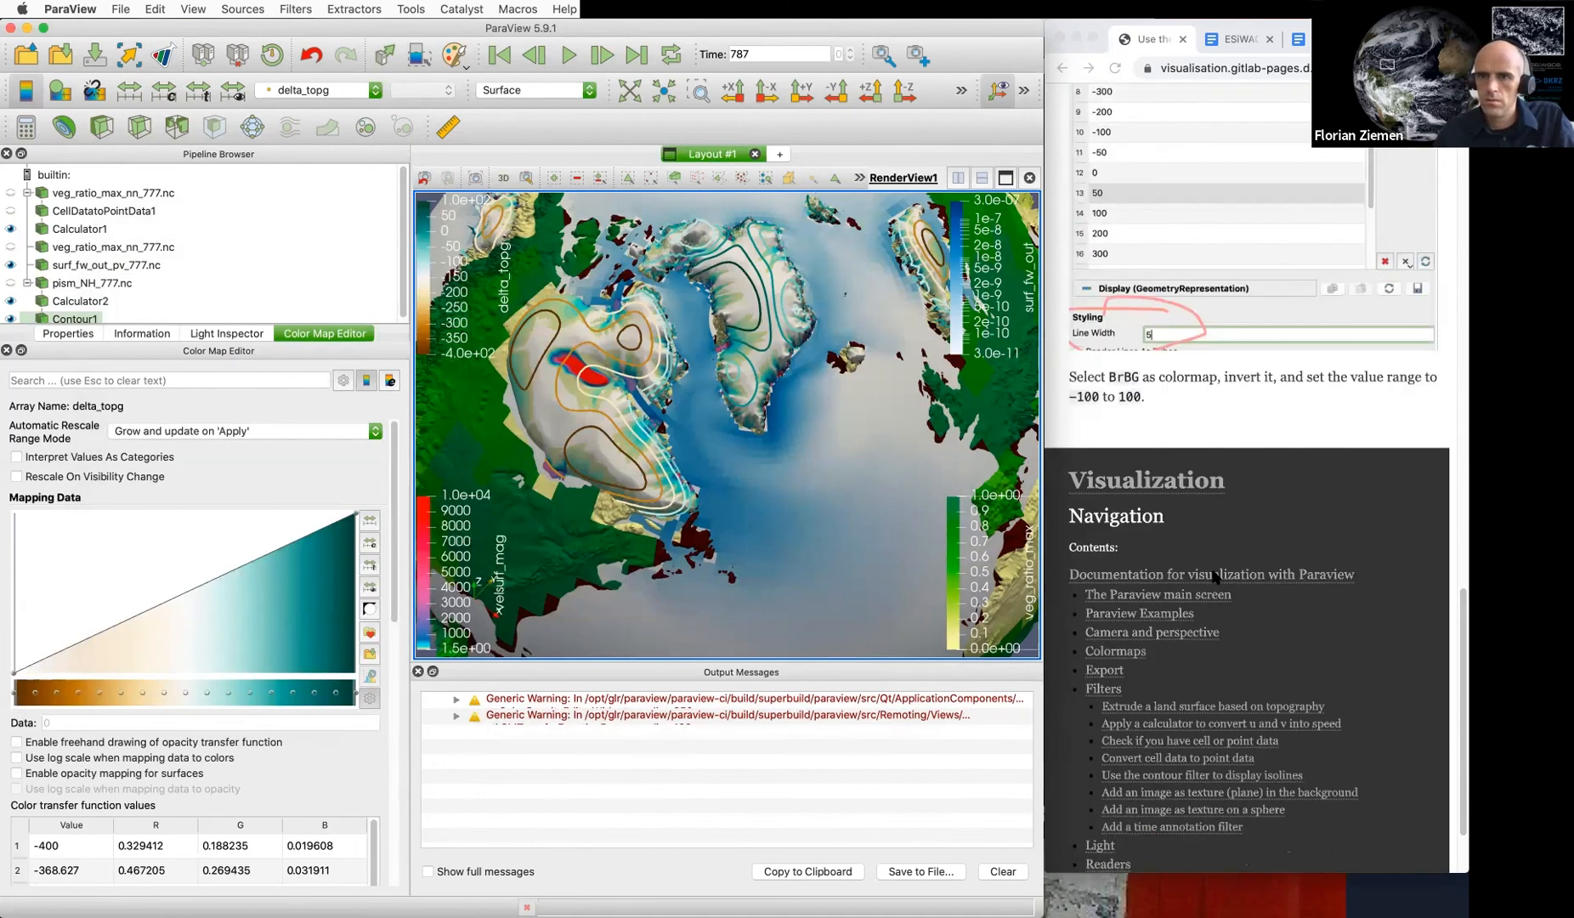
{"action": "scroll", "coordinate": [1215, 578], "scroll_direction": "up", "scroll_amount": 1}
{"action": "scroll", "coordinate": [1216, 577], "scroll_direction": "up", "scroll_amount": 3}
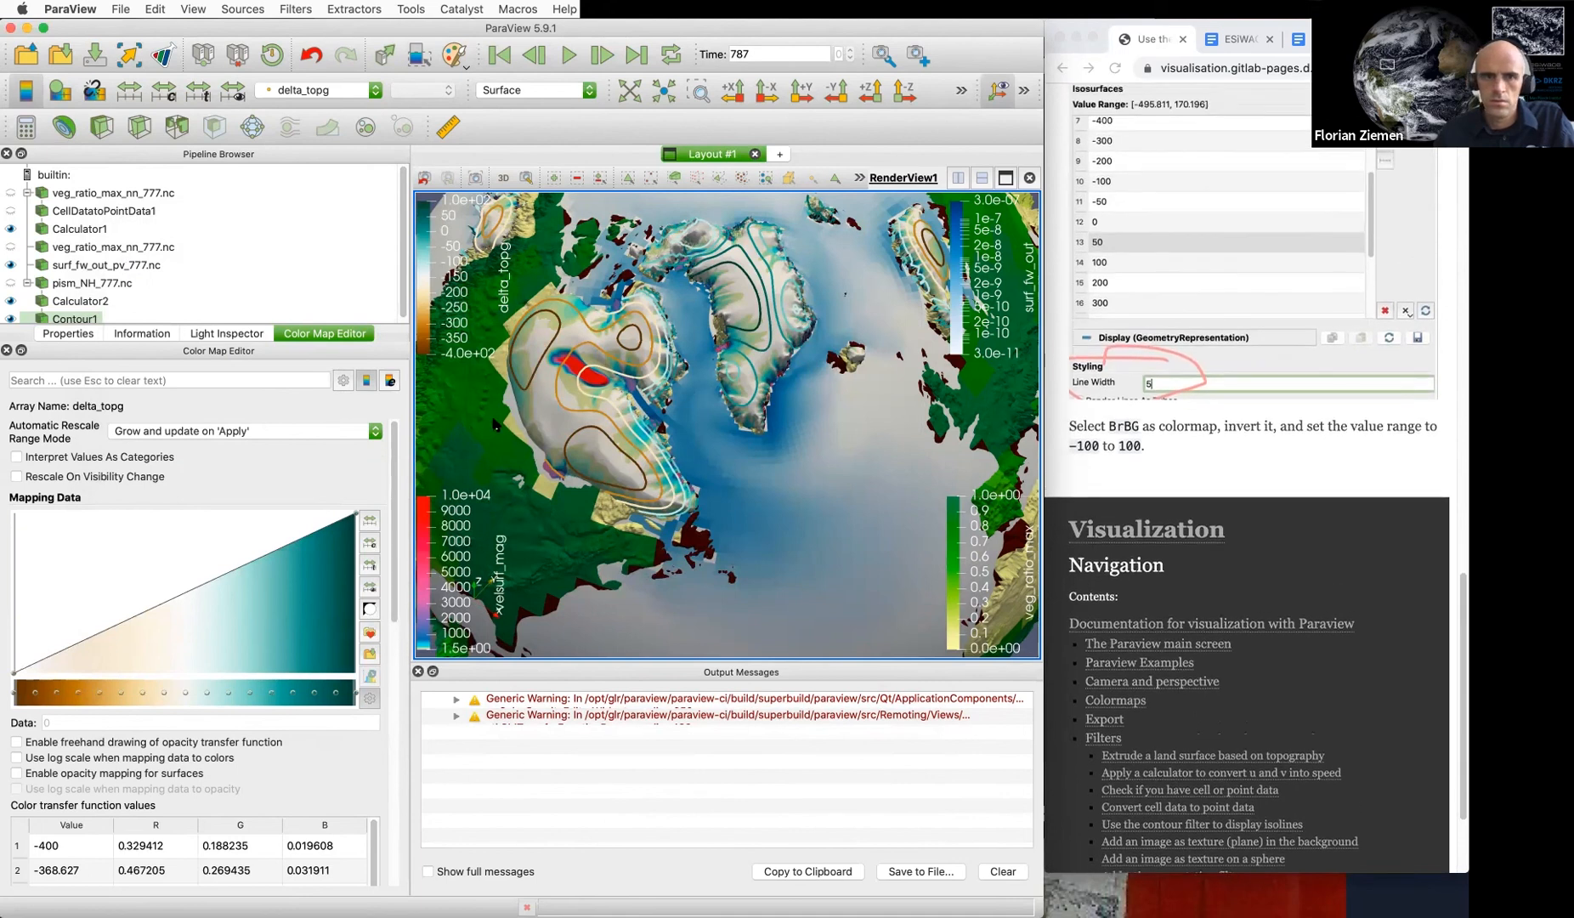
{"action": "left_click", "coordinate": [369, 609]}
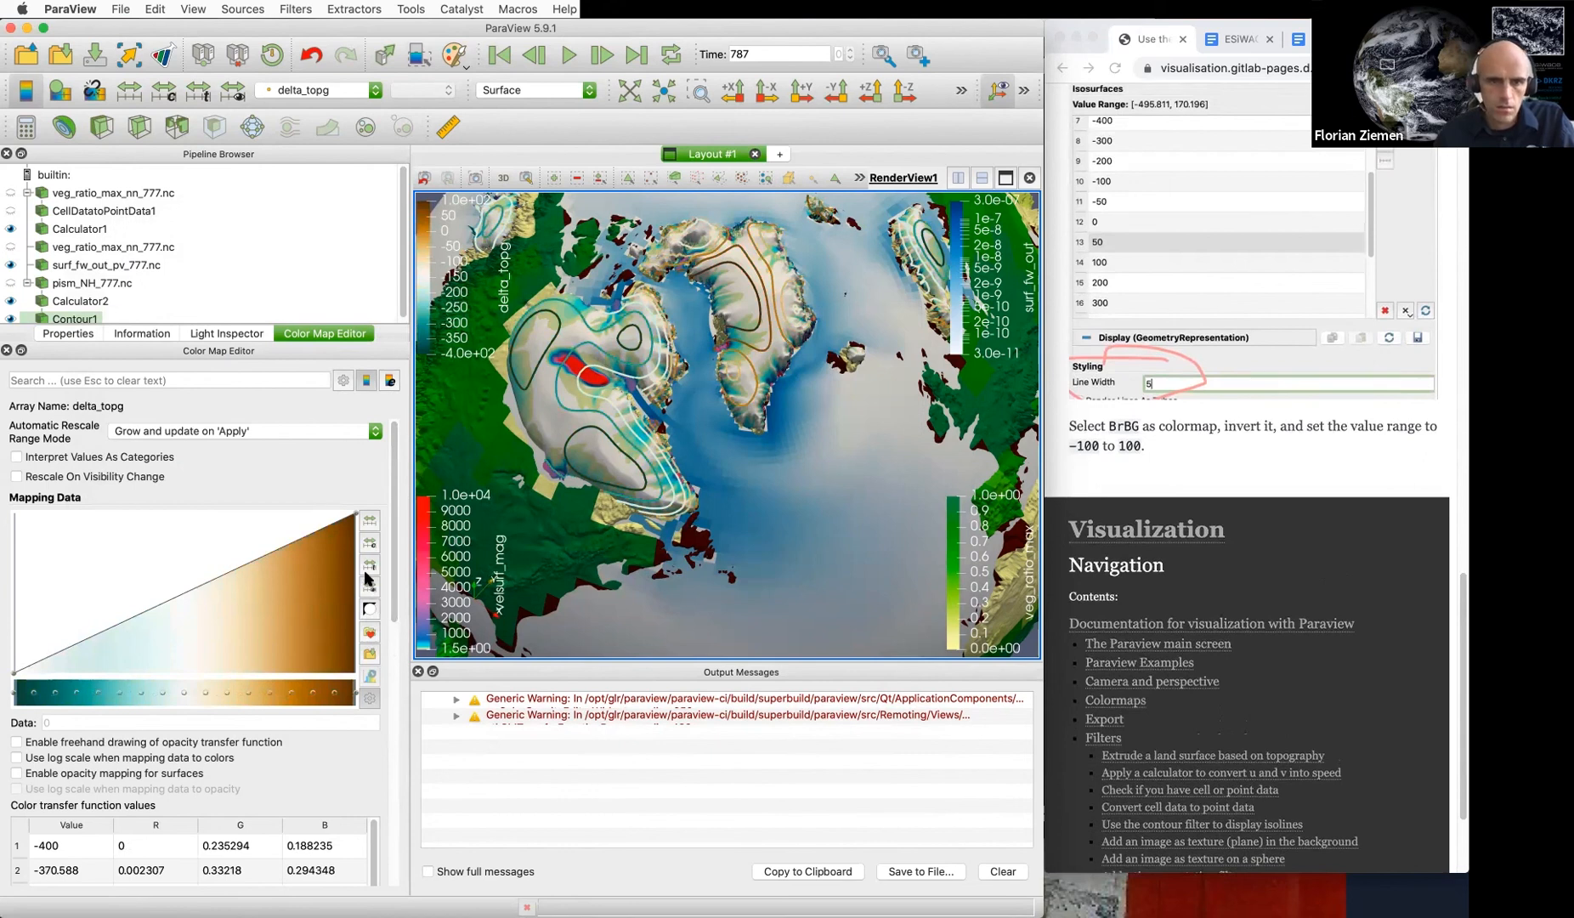
Rescale the delta_topg color map to a custom range of -100 to 100 and disable automatic rescaling
{"action": "left_click", "coordinate": [162, 88]}
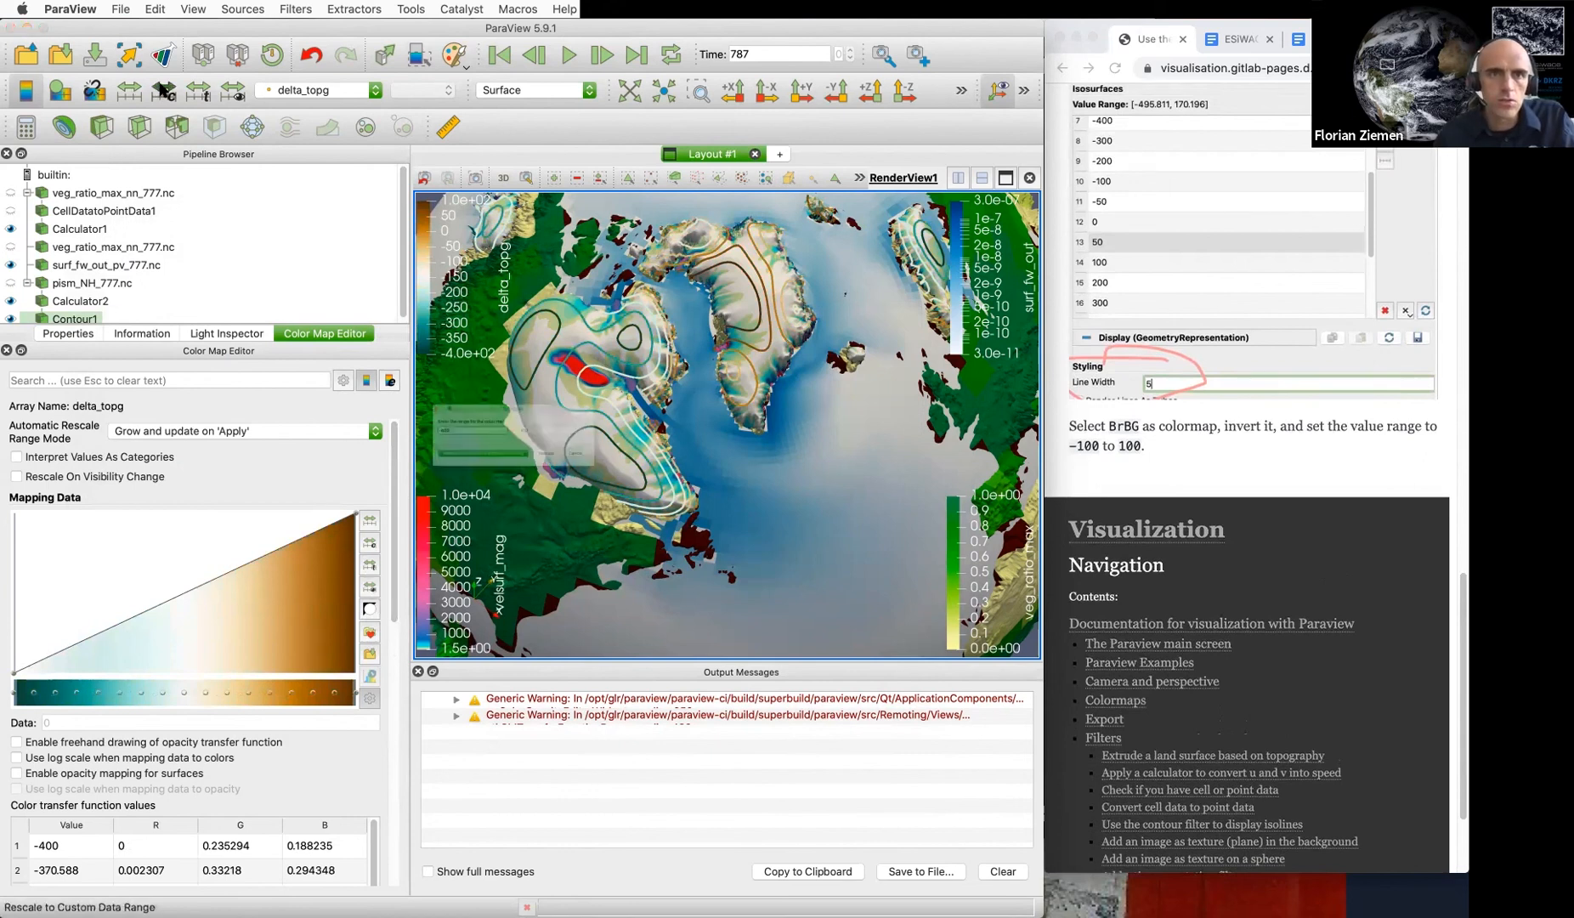
{"action": "double_click", "coordinate": [388, 422]}
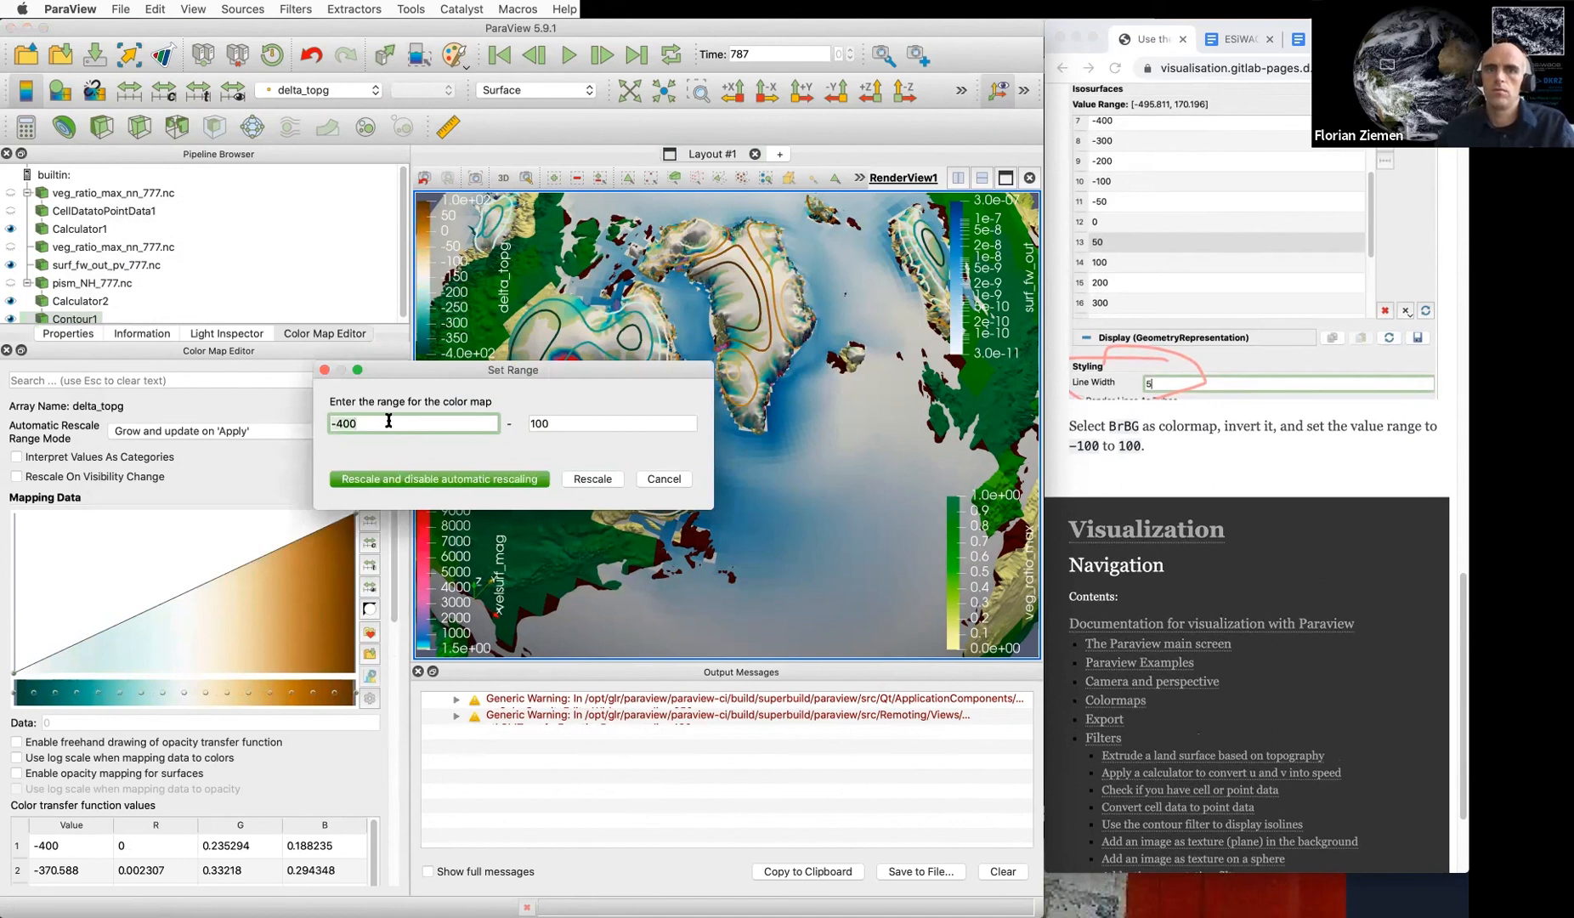
{"action": "type", "text": "10"}
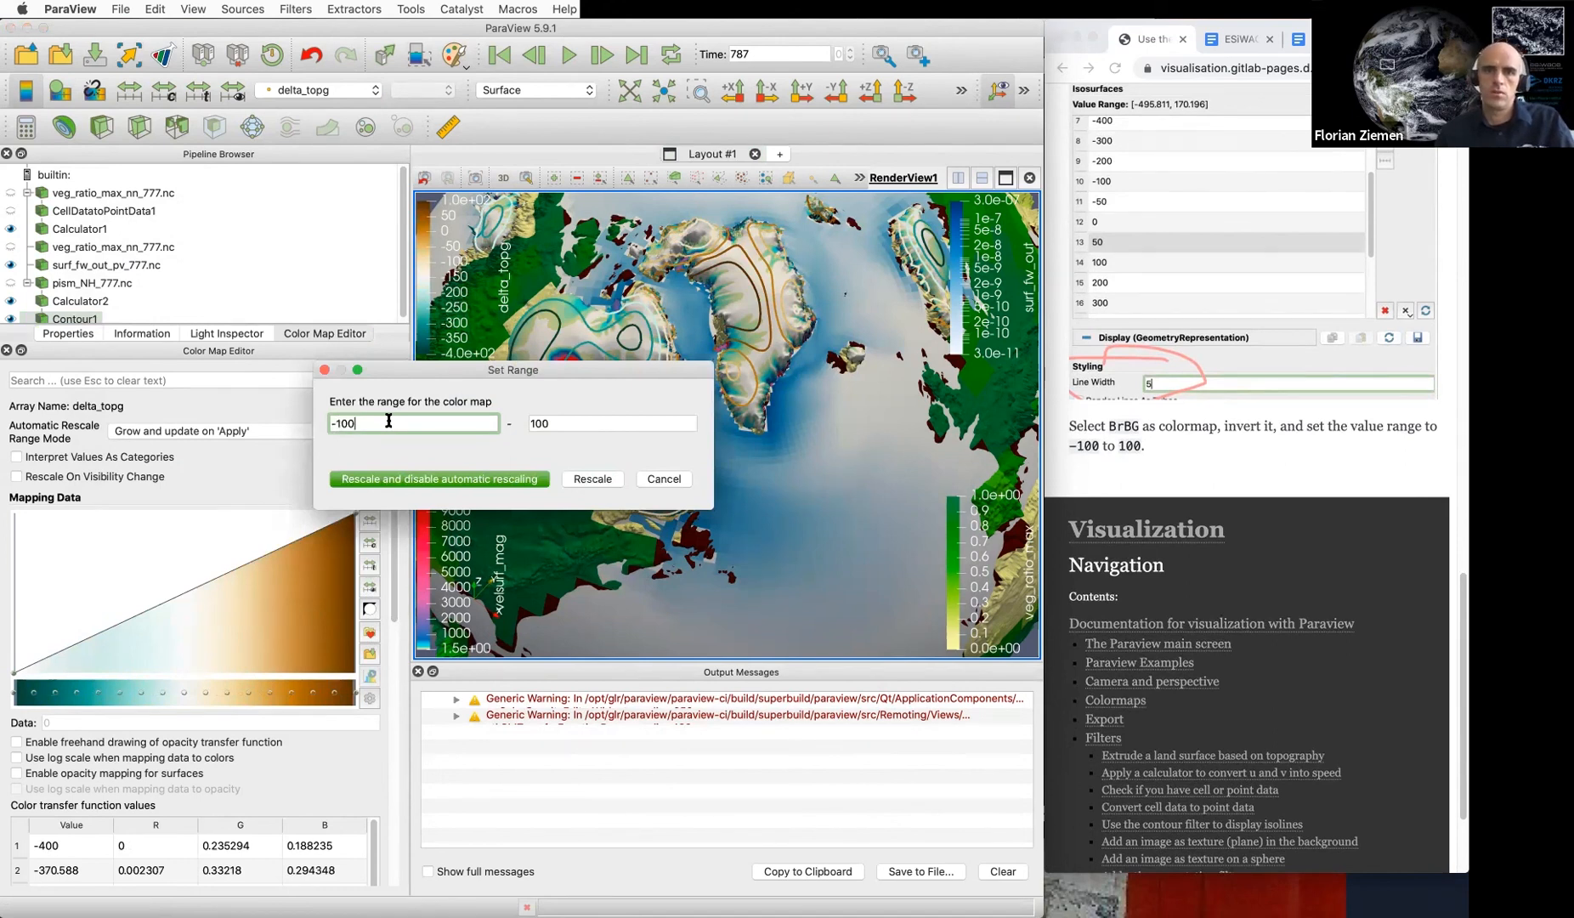
{"action": "type", "text": "0"}
{"action": "left_click", "coordinate": [407, 479]}
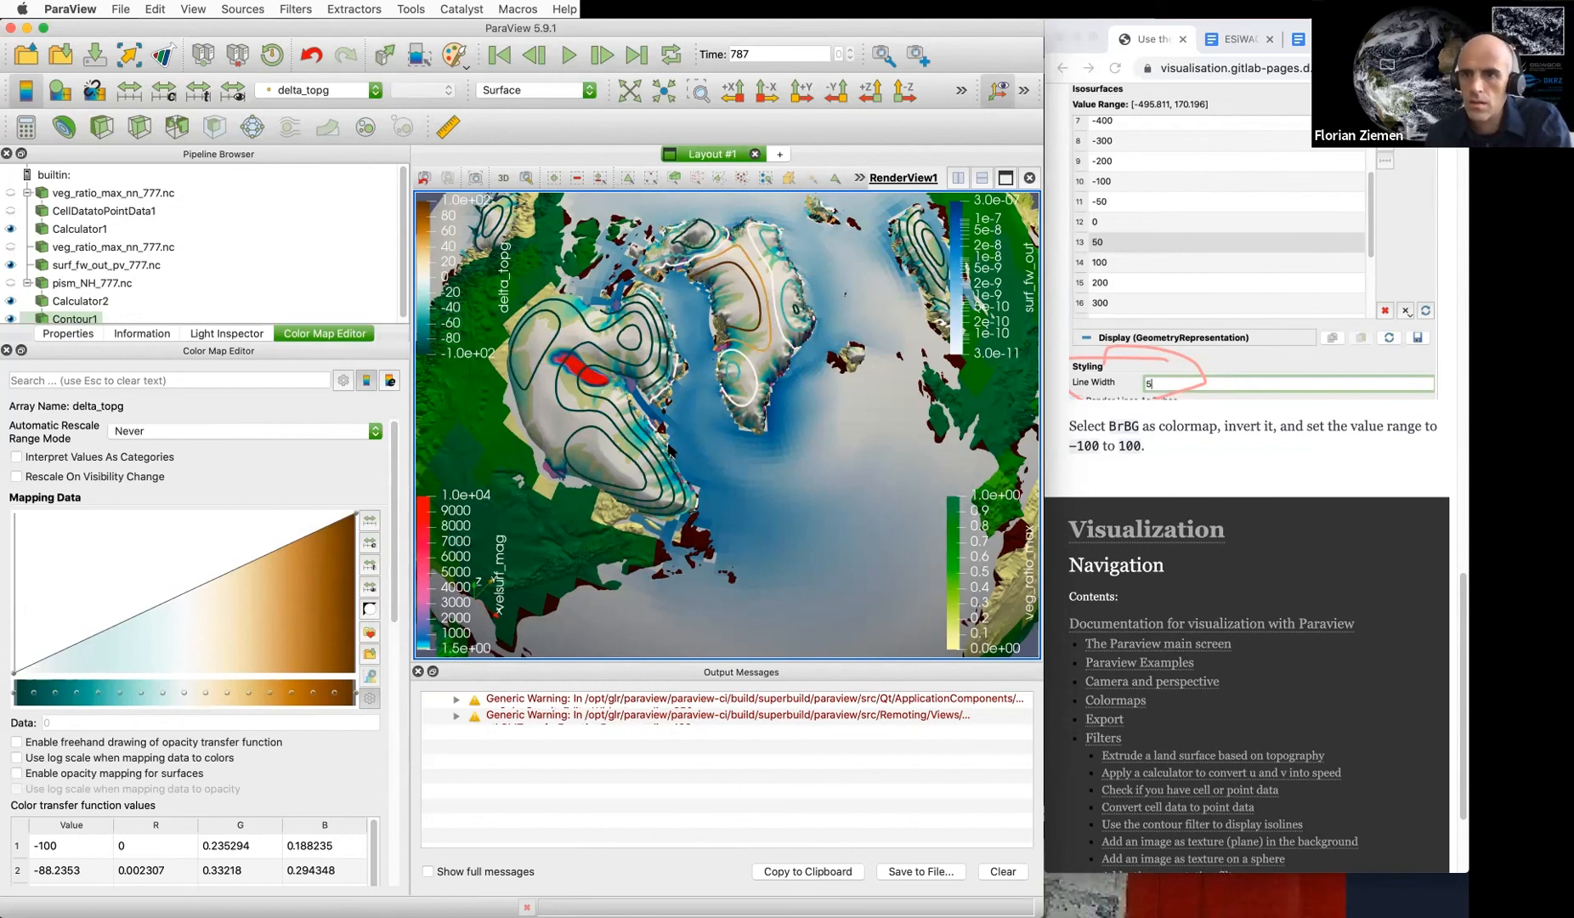
Go back in the Chrome tutorial to the multi-variable climate image overview and read the steps that follow loading the ice sheets
{"action": "scroll", "coordinate": [1284, 446], "scroll_direction": "up", "scroll_amount": 10}
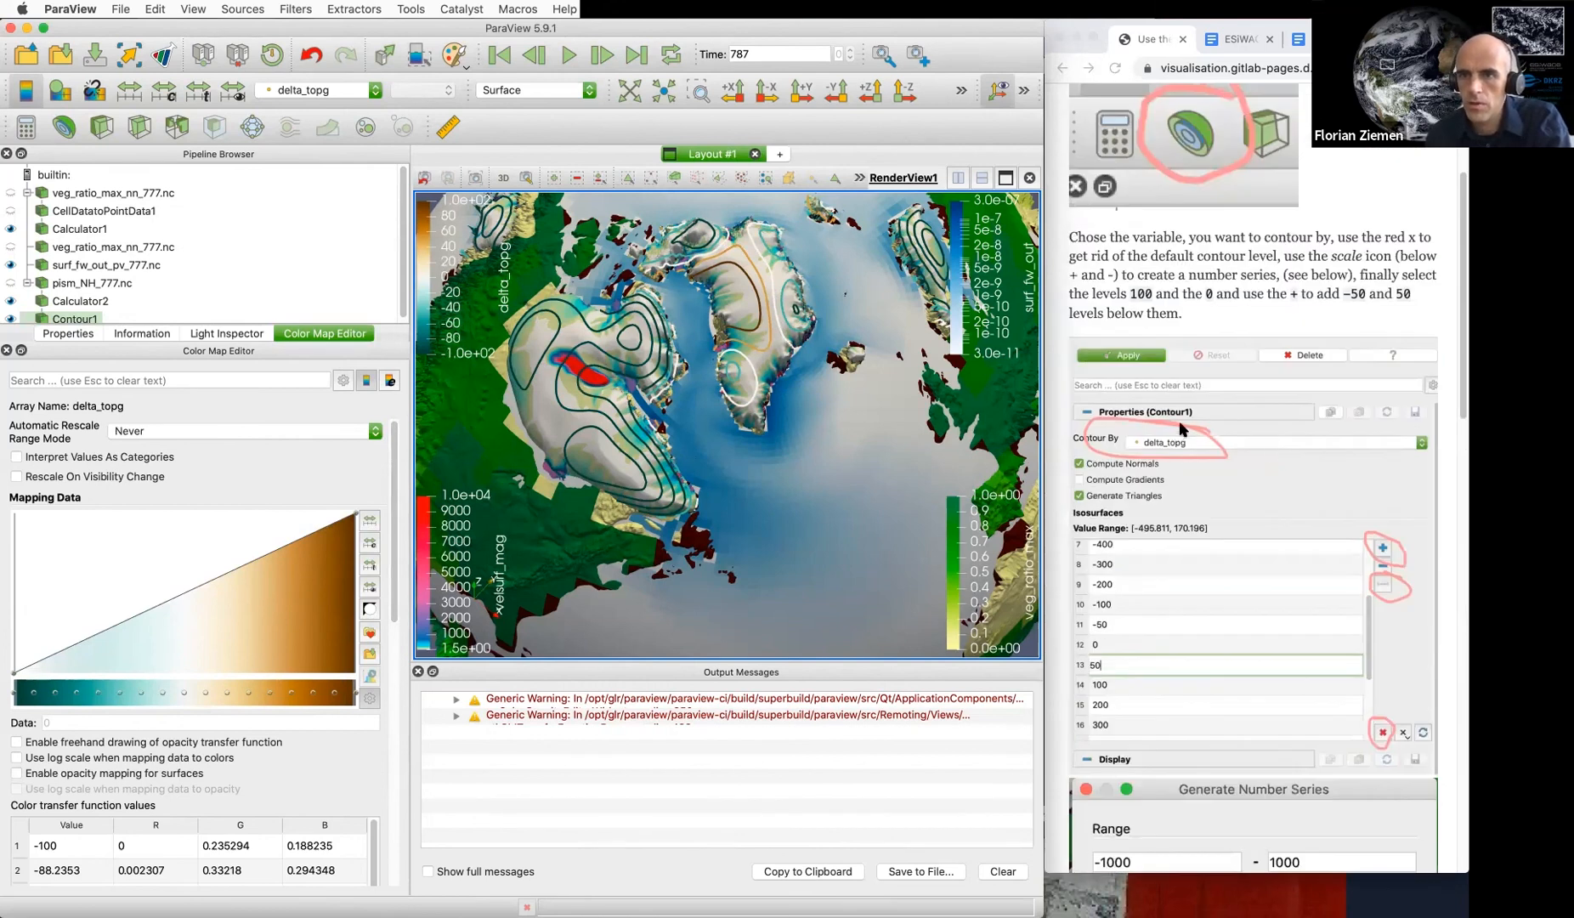
{"action": "scroll", "coordinate": [1128, 238], "scroll_direction": "up", "scroll_amount": 5}
{"action": "scroll", "coordinate": [1278, 407], "scroll_direction": "down", "scroll_amount": 6}
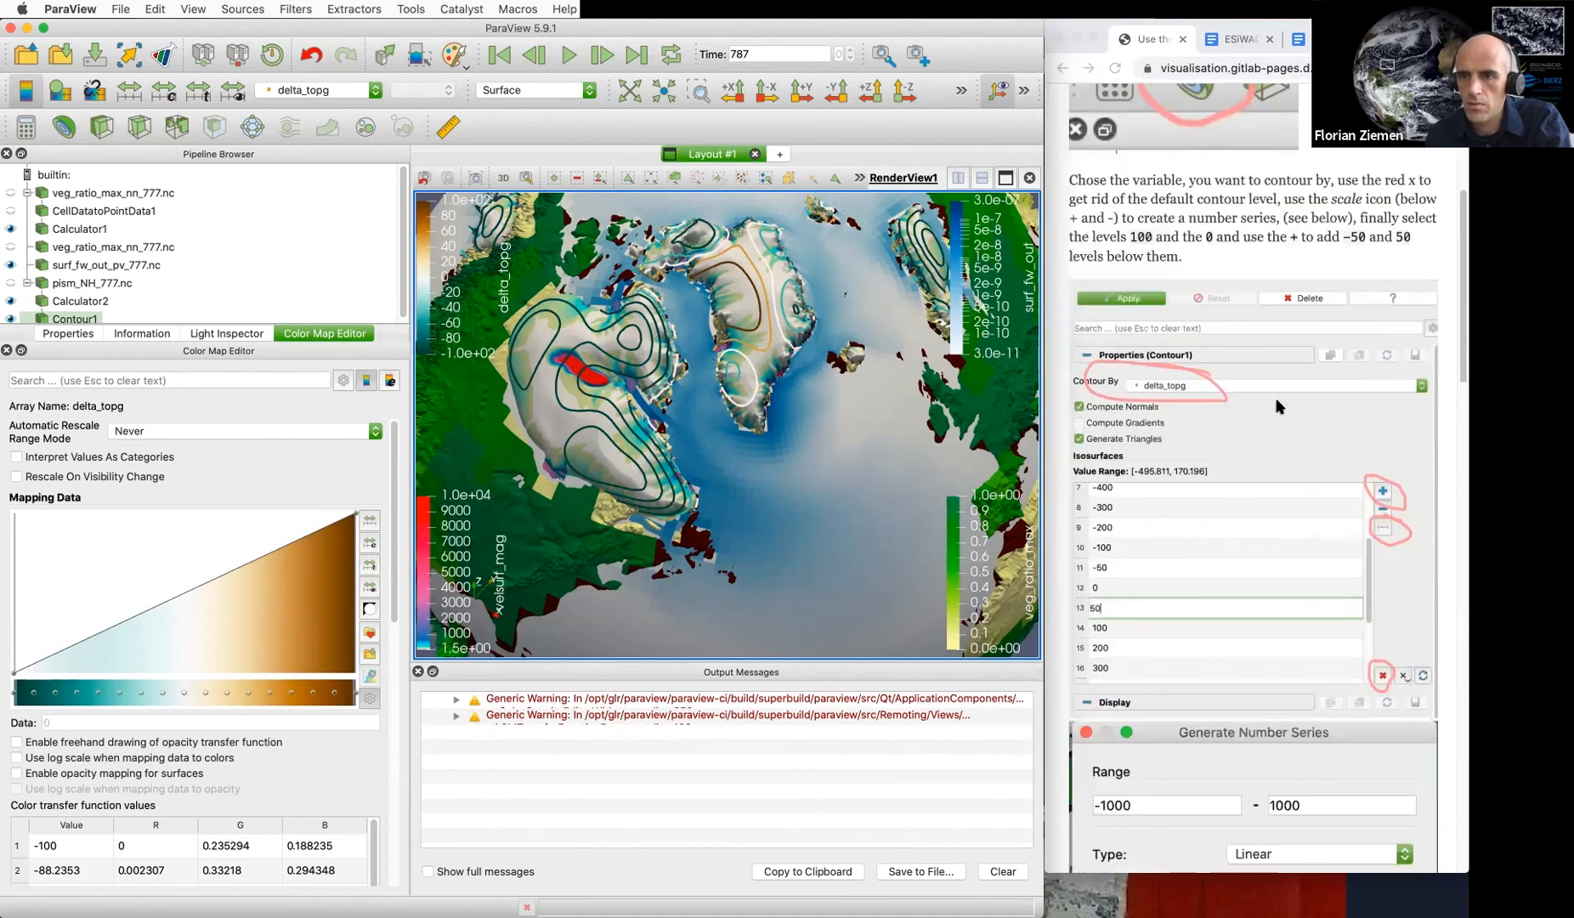
{"action": "scroll", "coordinate": [1278, 406], "scroll_direction": "down", "scroll_amount": 6}
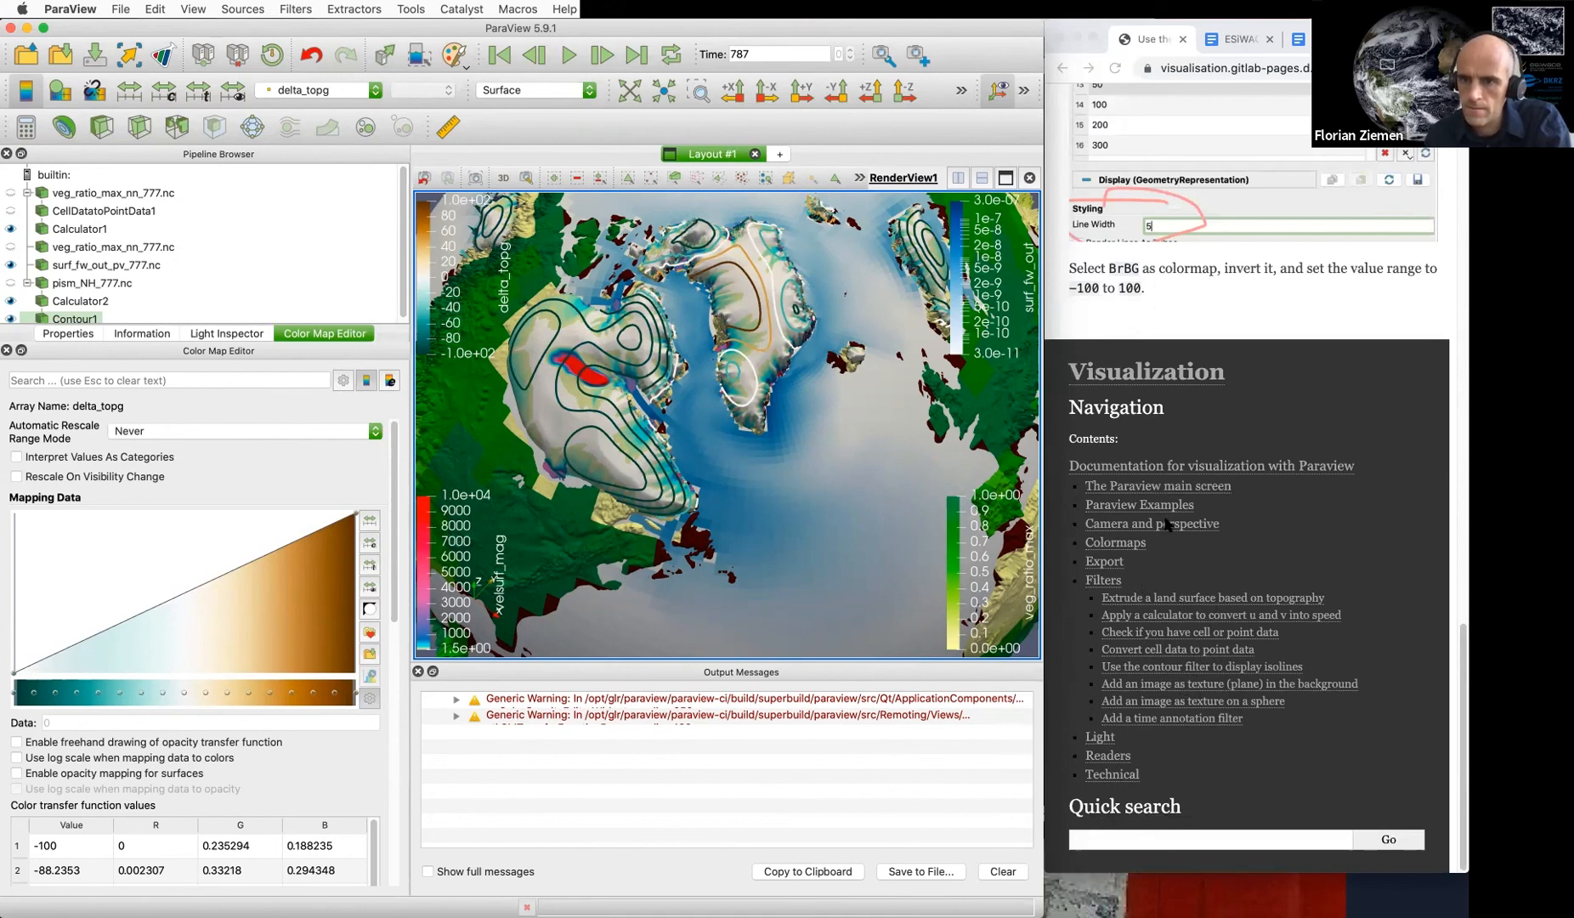
{"action": "scroll", "coordinate": [1166, 519], "scroll_direction": "up", "scroll_amount": 10}
{"action": "left_click", "coordinate": [1062, 67]}
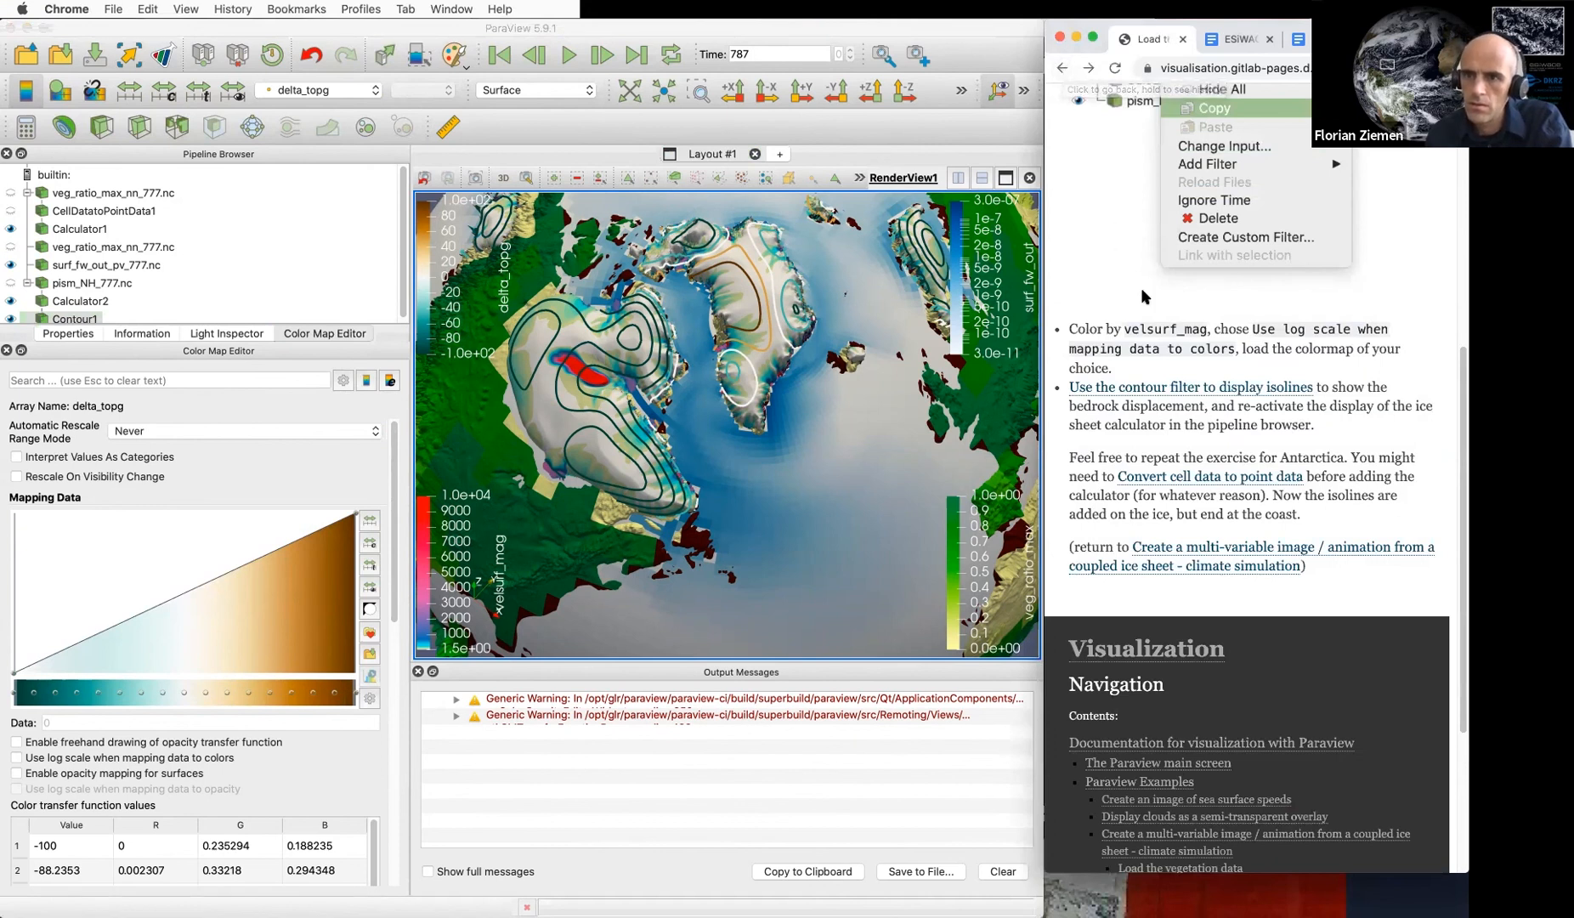
{"action": "scroll", "coordinate": [1145, 296], "scroll_direction": "down", "scroll_amount": 1}
{"action": "scroll", "coordinate": [1141, 288], "scroll_direction": "up", "scroll_amount": 5}
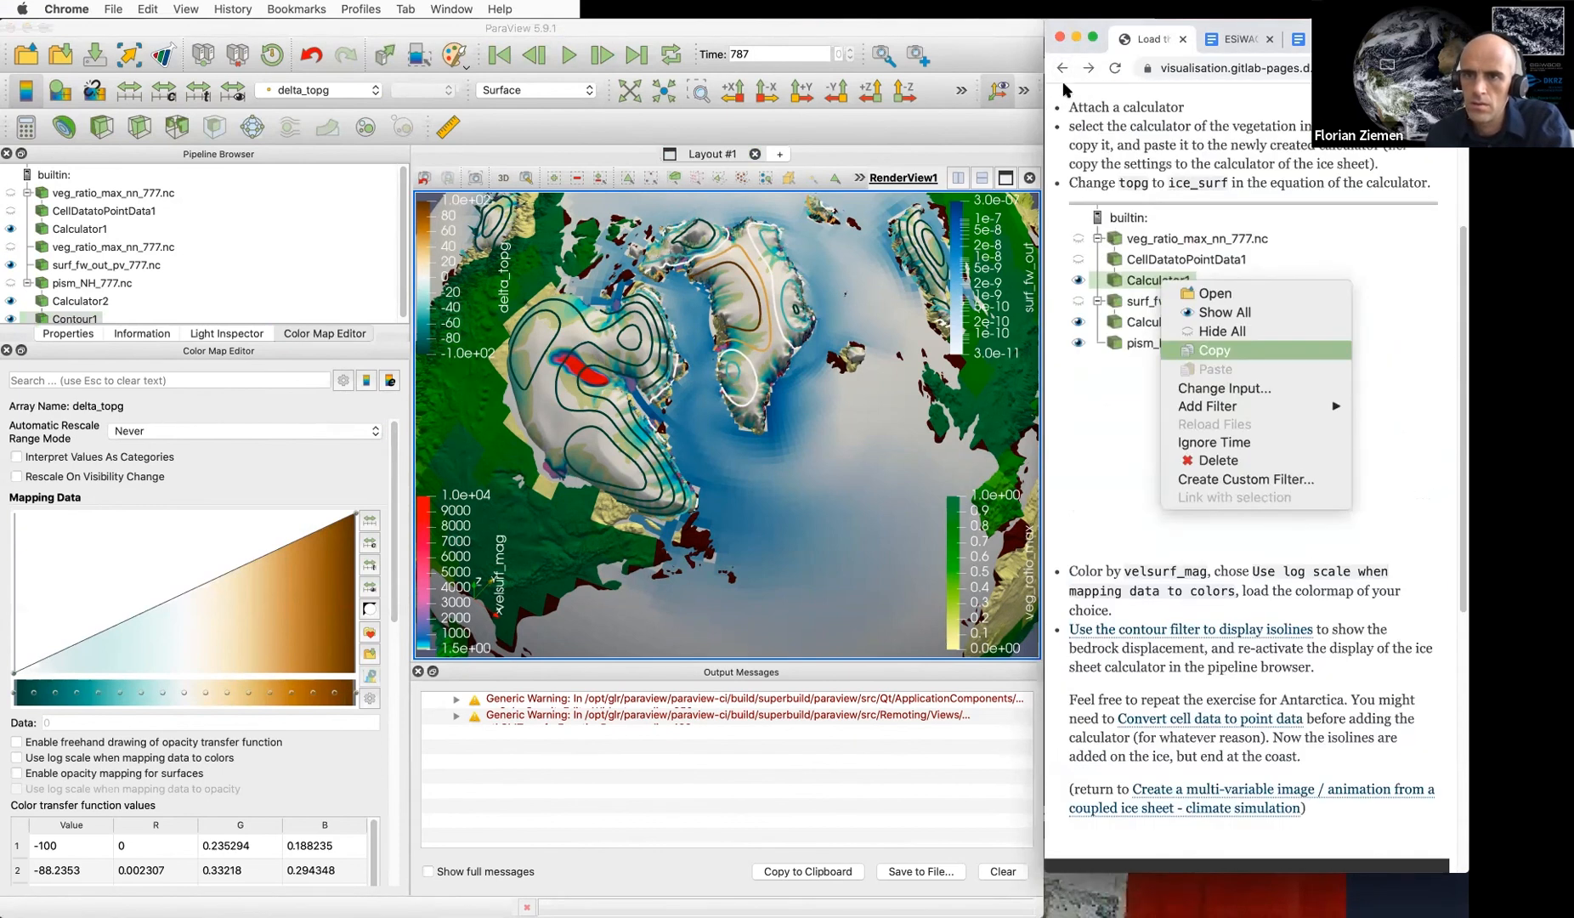
{"action": "left_click", "coordinate": [1061, 67]}
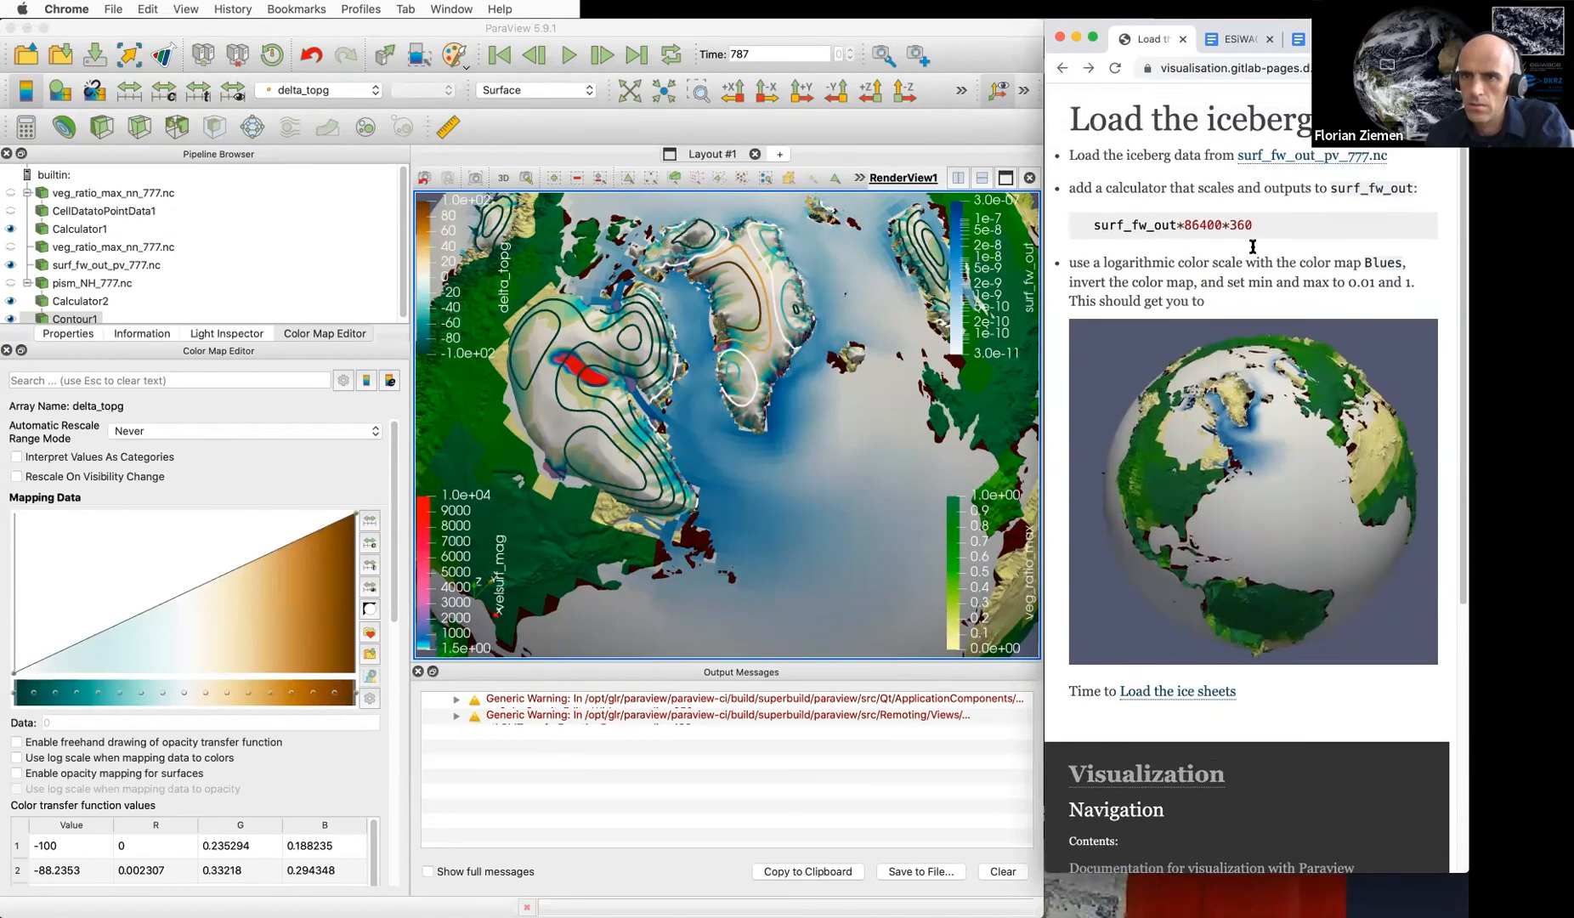
{"action": "left_click", "coordinate": [1177, 694]}
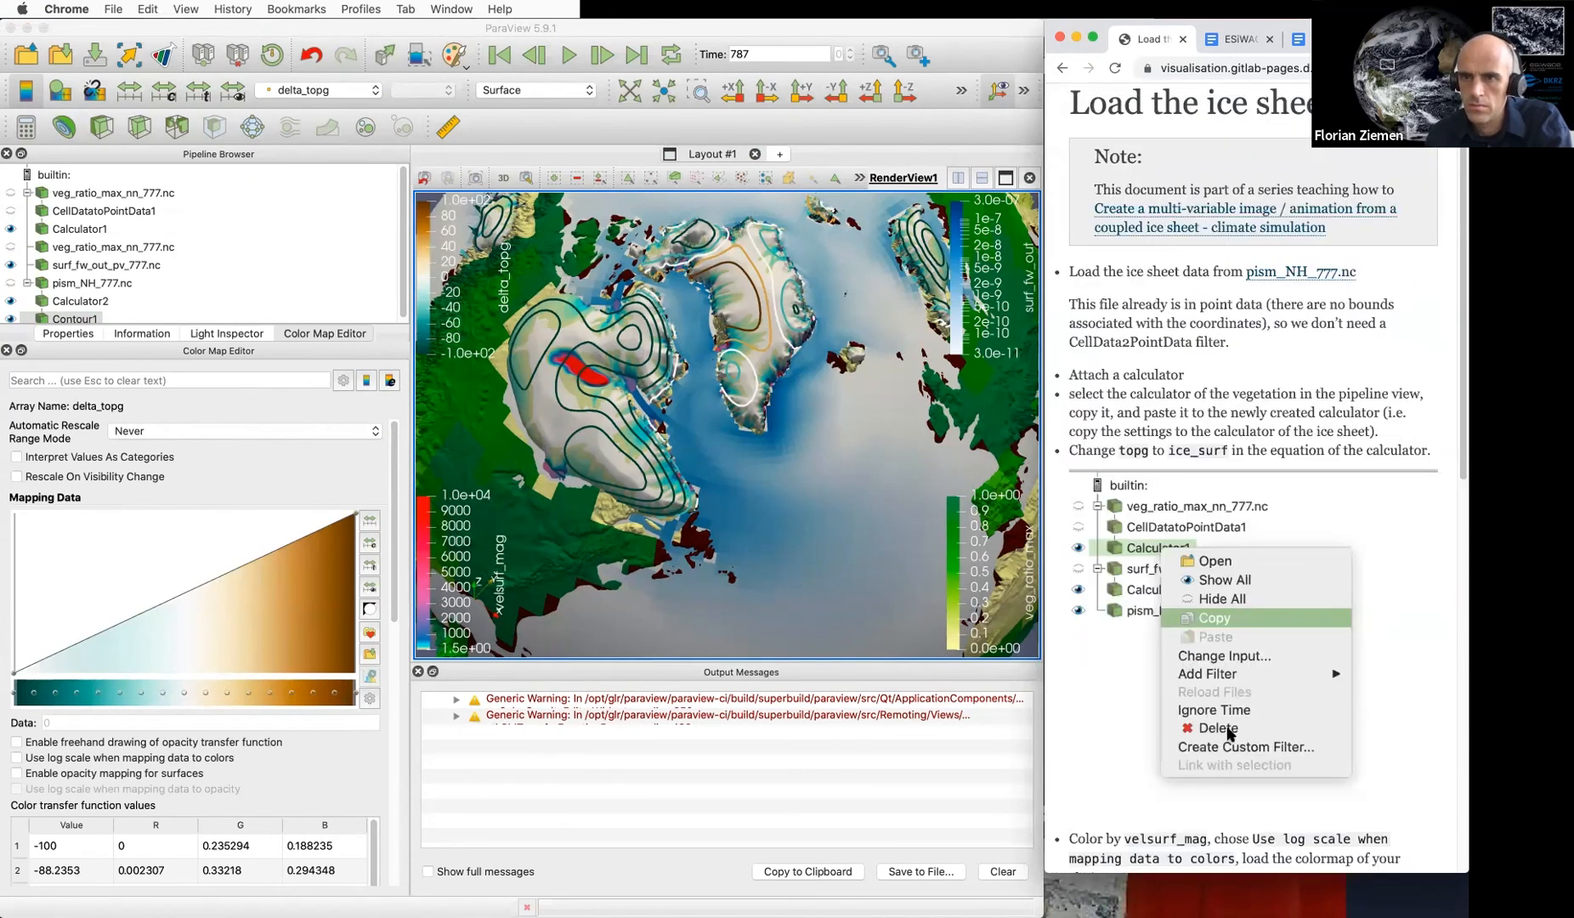
{"action": "left_click", "coordinate": [1222, 235]}
{"action": "scroll", "coordinate": [1104, 425], "scroll_direction": "down", "scroll_amount": 10}
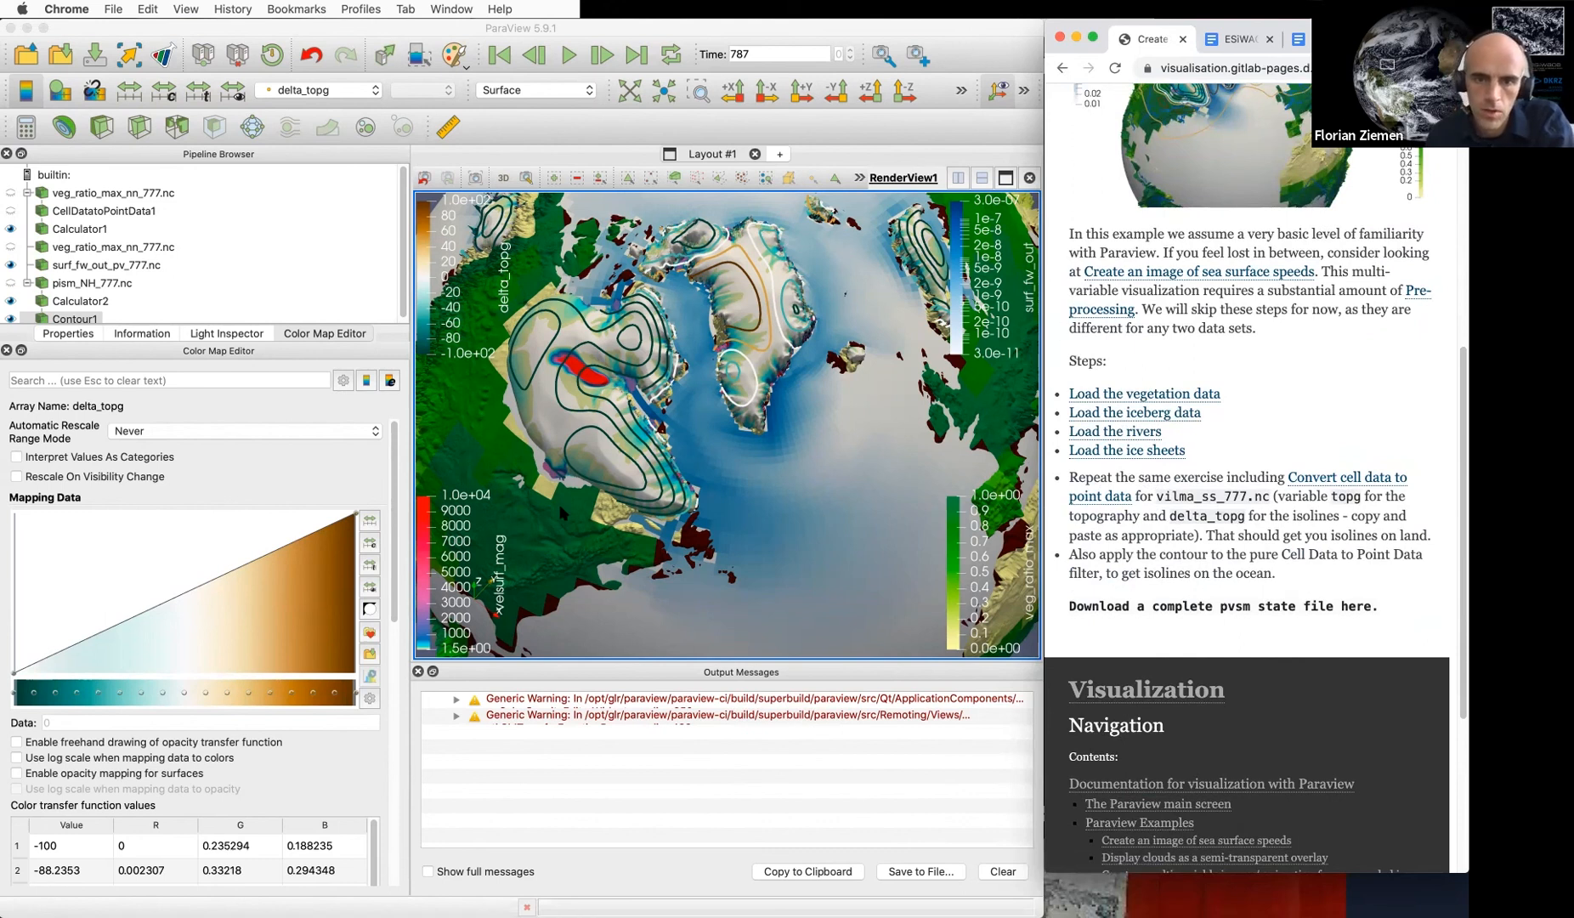
Switch back to ParaView and open vilma_ss_777.nc from the Session2 folder with the NetCDF Reader
{"action": "left_click_drag", "start_coordinate": [458, 424], "coordinate": [666, 434]}
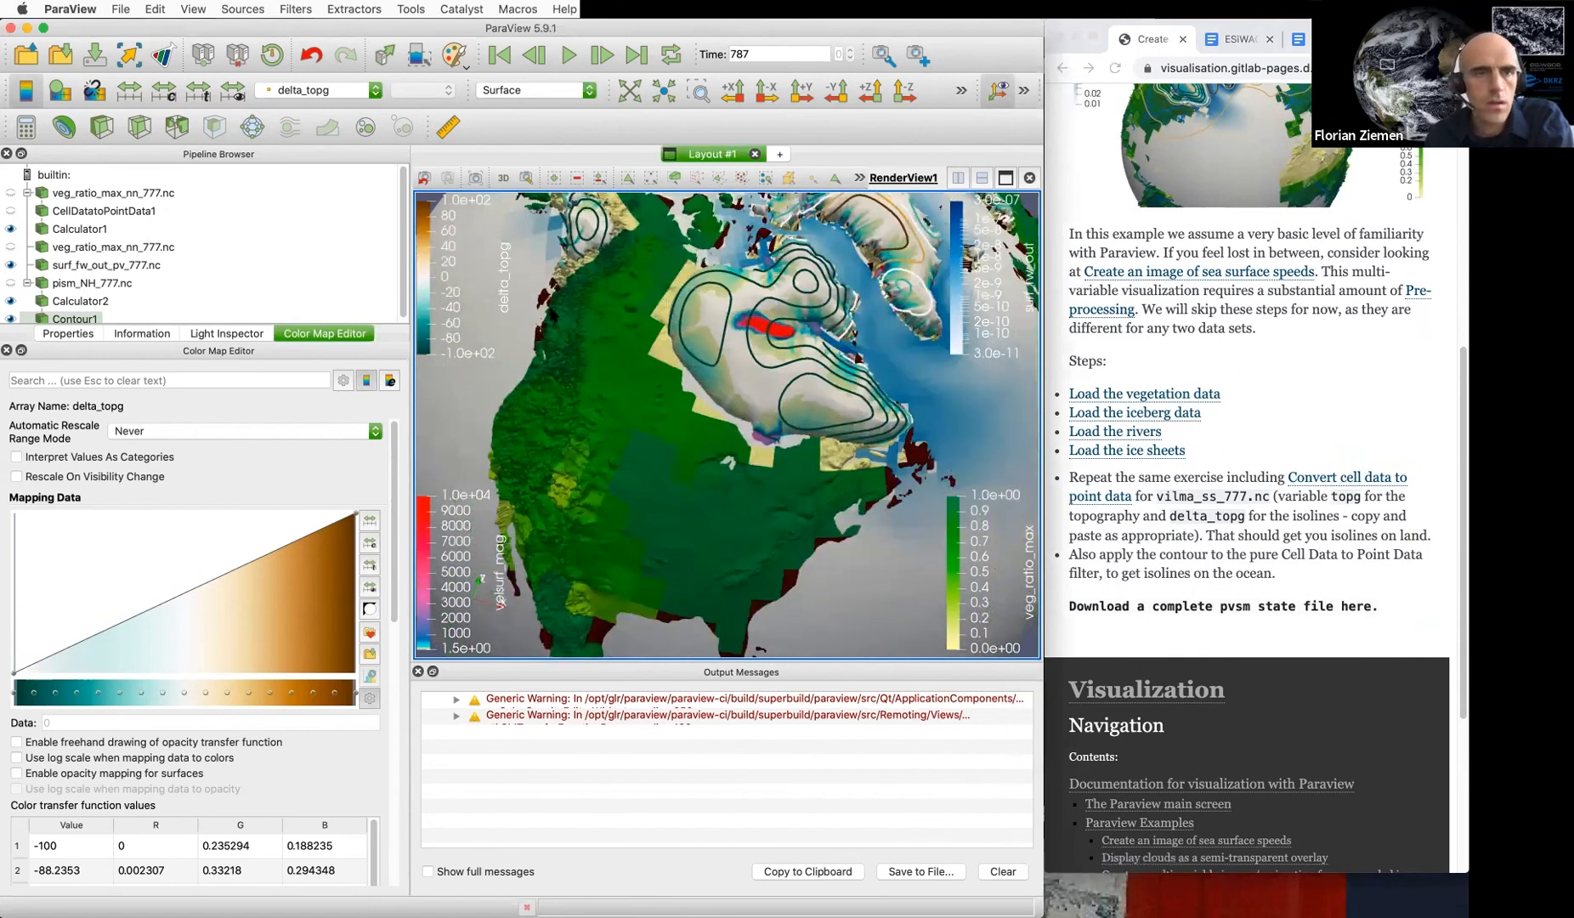
{"action": "left_click", "coordinate": [27, 55]}
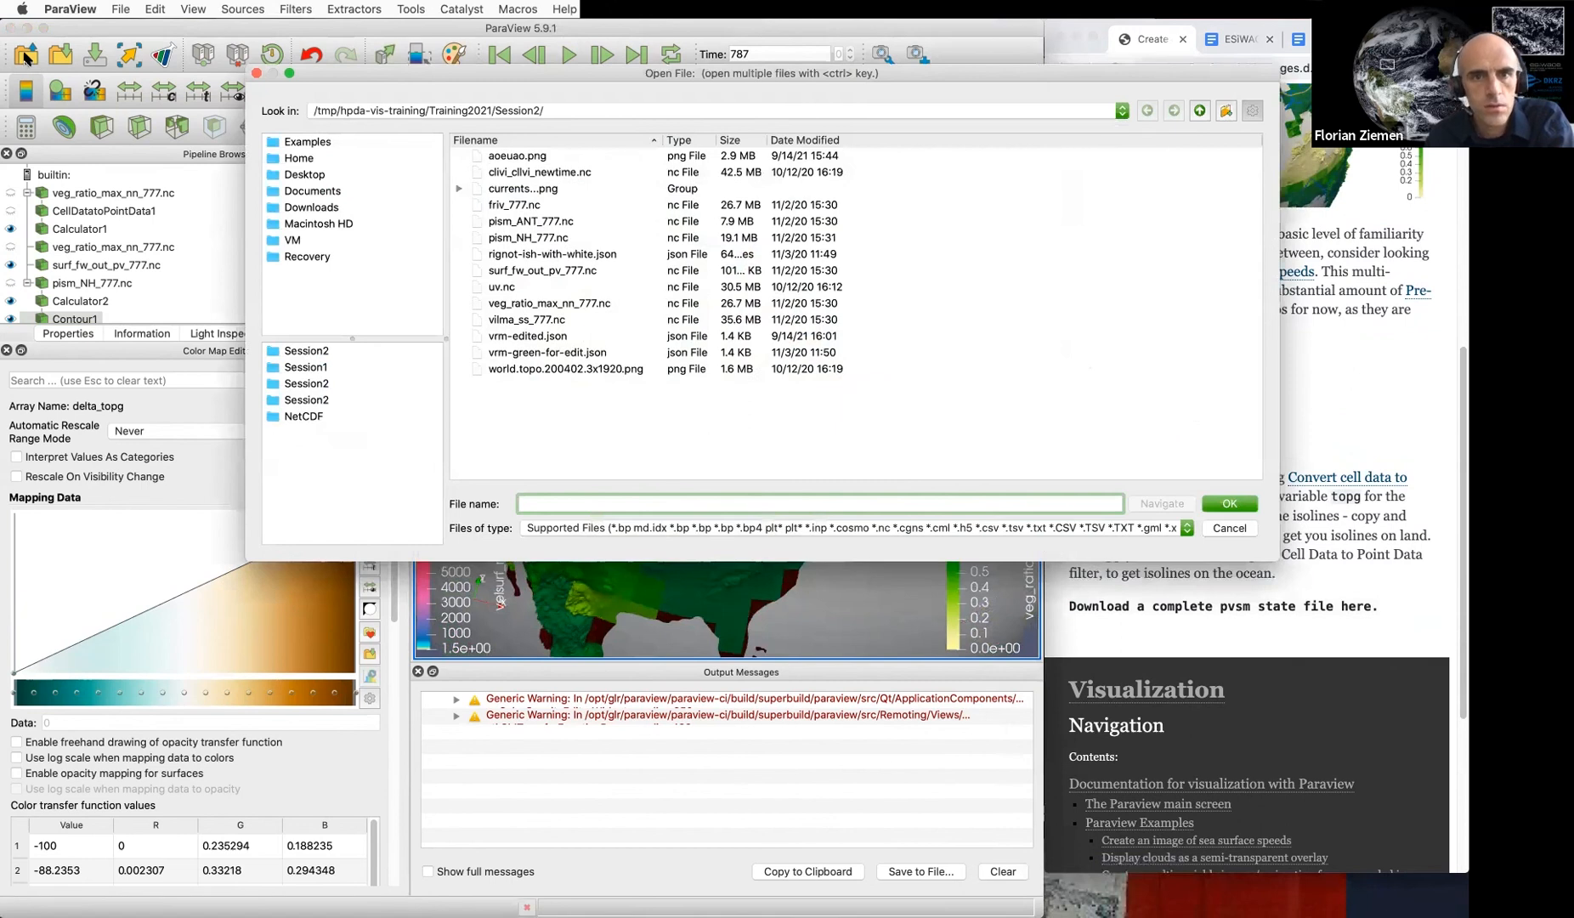
{"action": "left_click", "coordinate": [501, 323]}
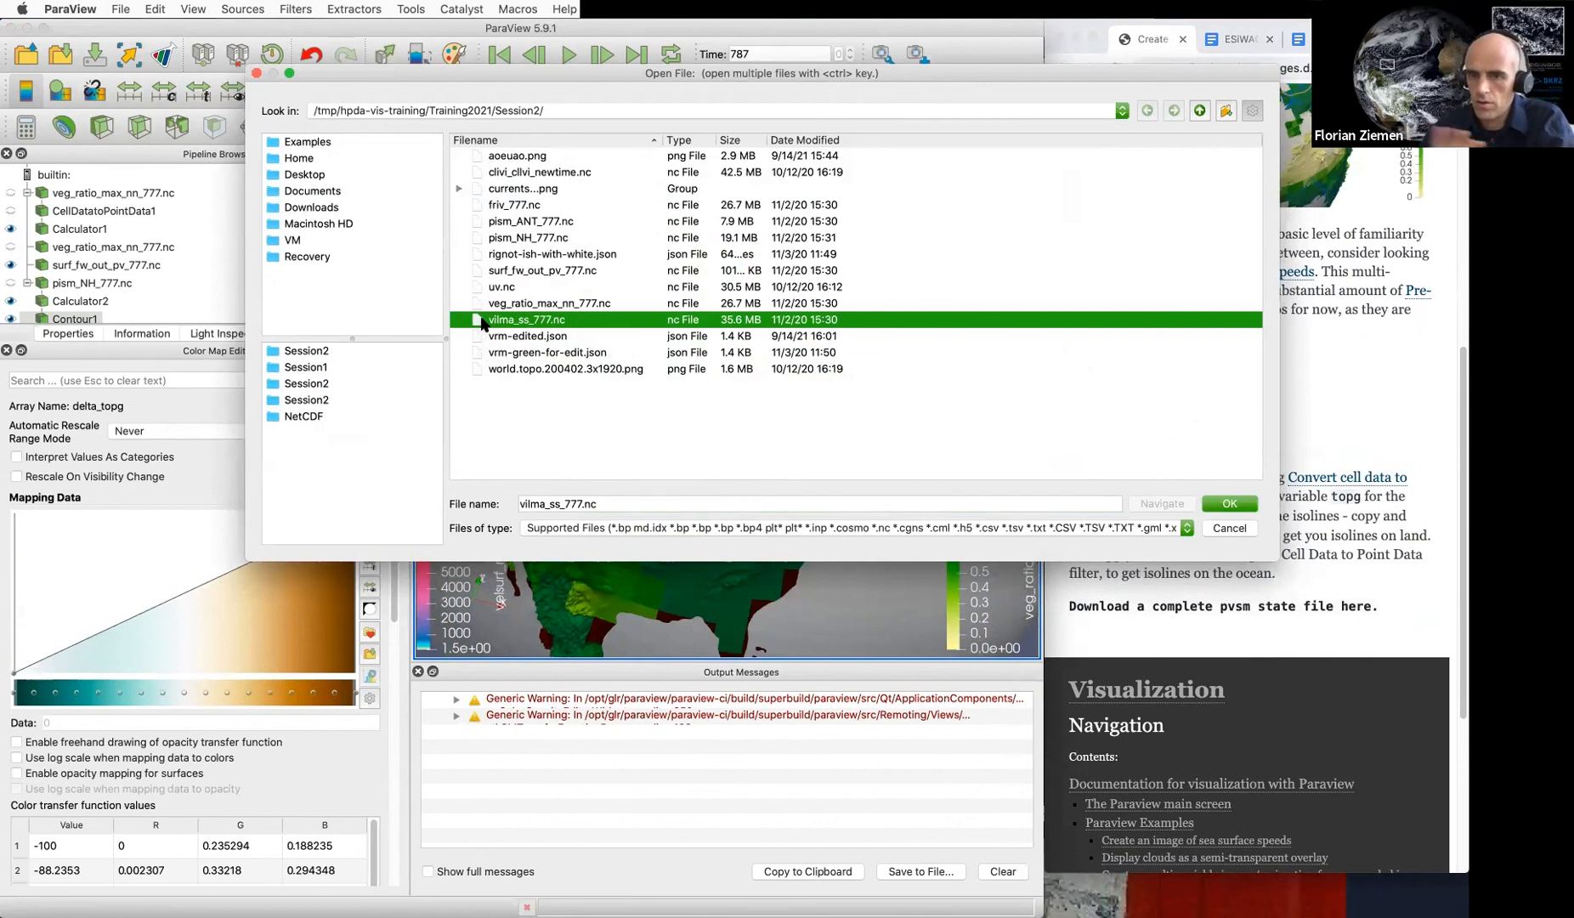
{"action": "left_click", "coordinate": [1208, 503]}
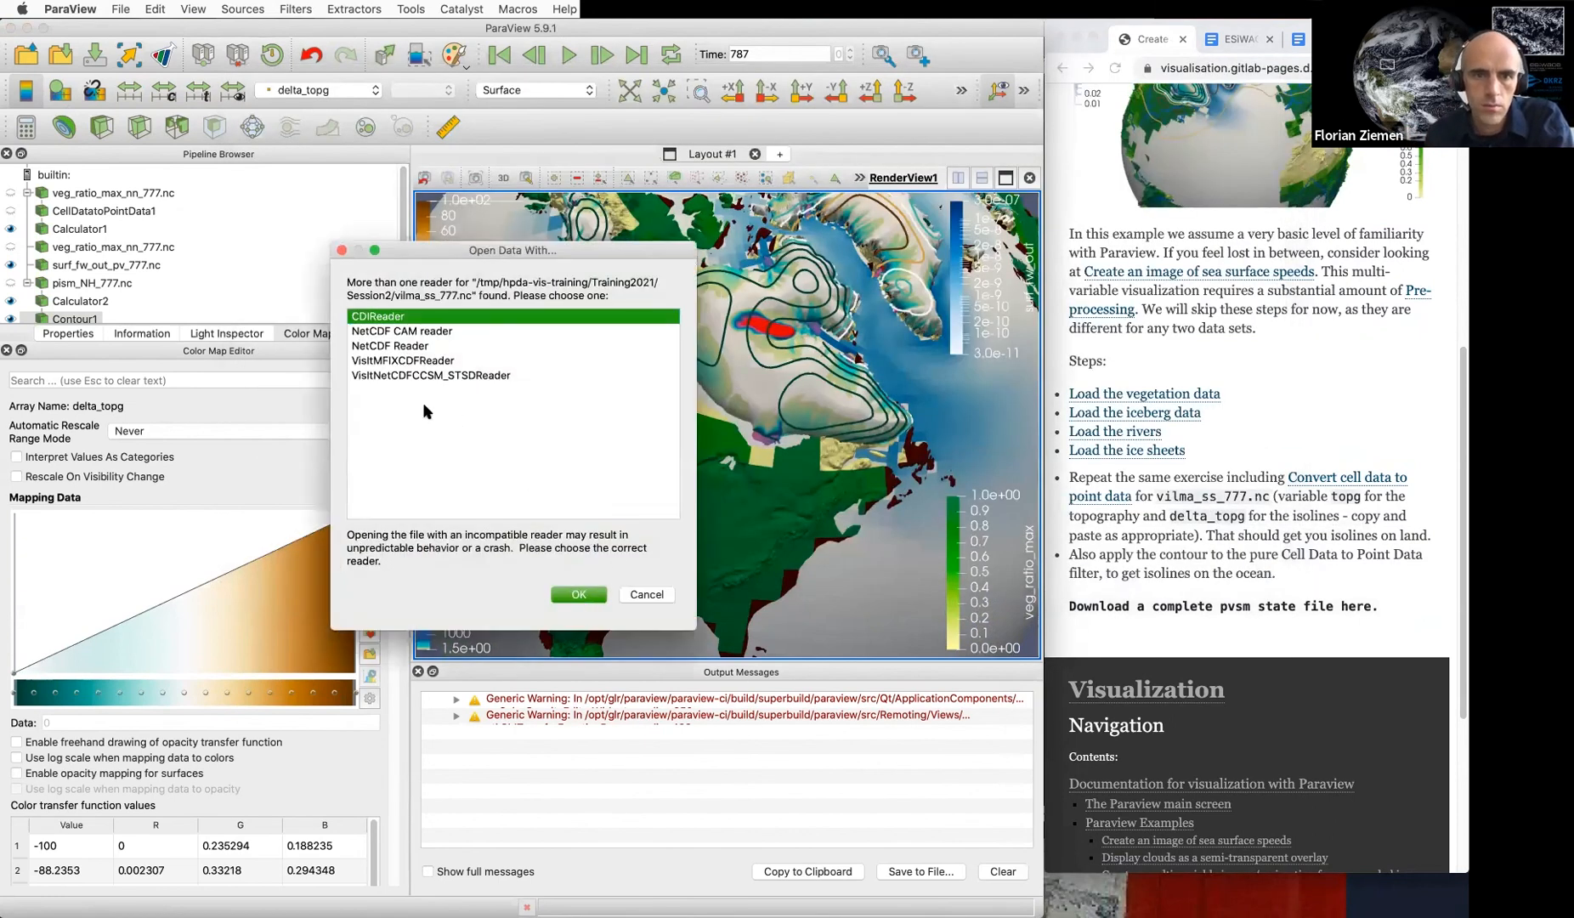
{"action": "left_click", "coordinate": [387, 344]}
{"action": "left_click", "coordinate": [579, 594]}
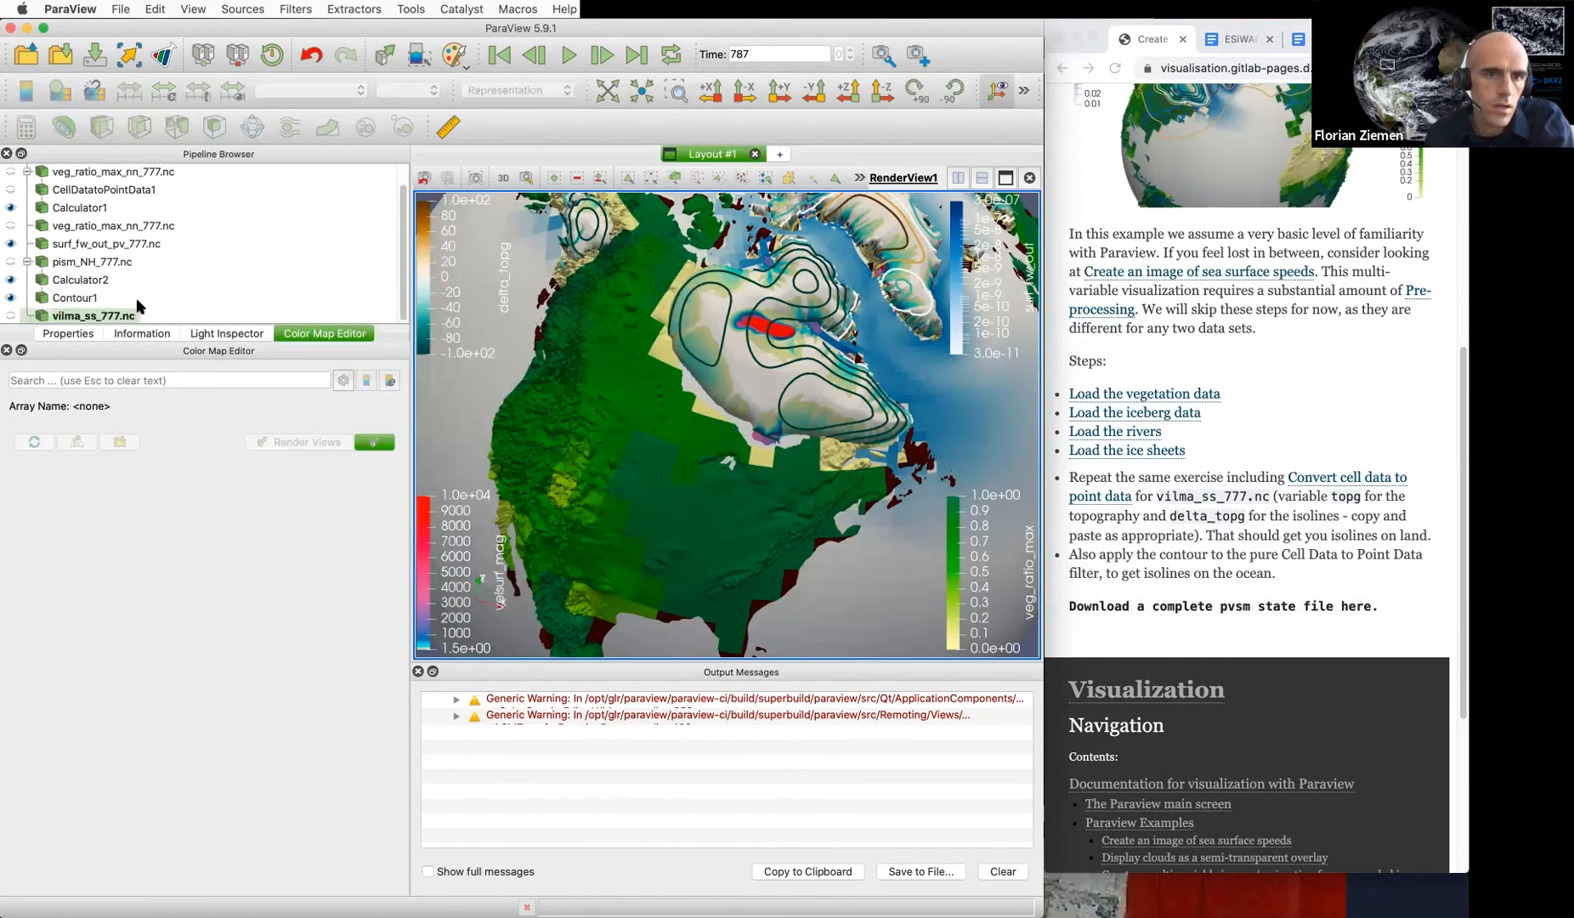
Clear the "line" filter from the properties search and apply the vilma_ss_777.nc reader with its default settings
{"action": "left_click", "coordinate": [68, 336]}
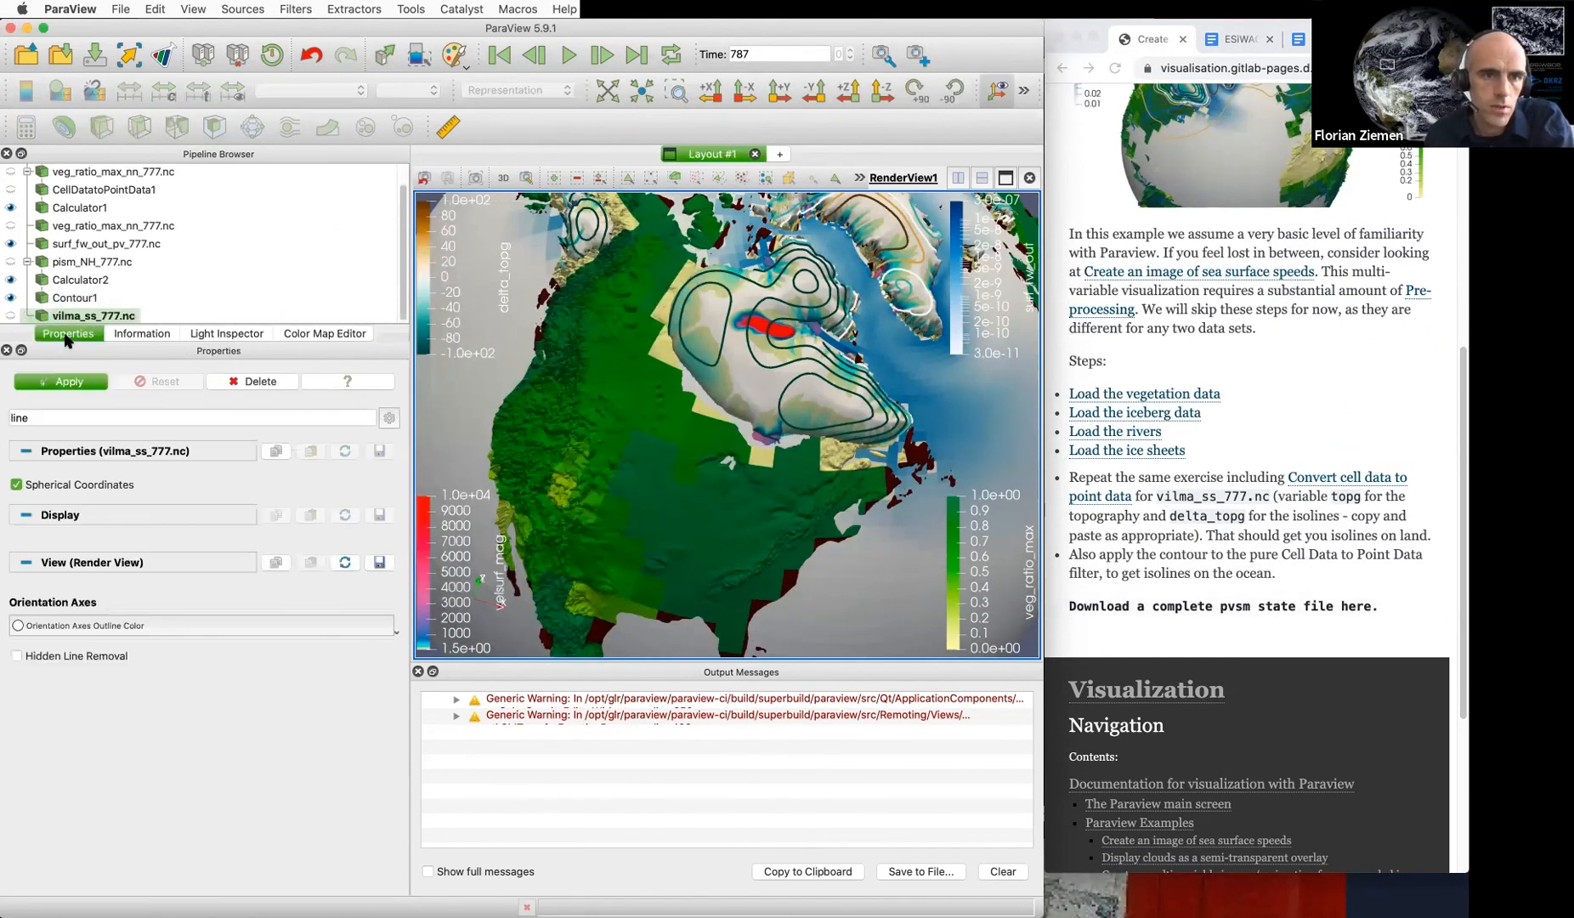
{"action": "double_click", "coordinate": [53, 417]}
{"action": "key", "text": "BackSpace"}
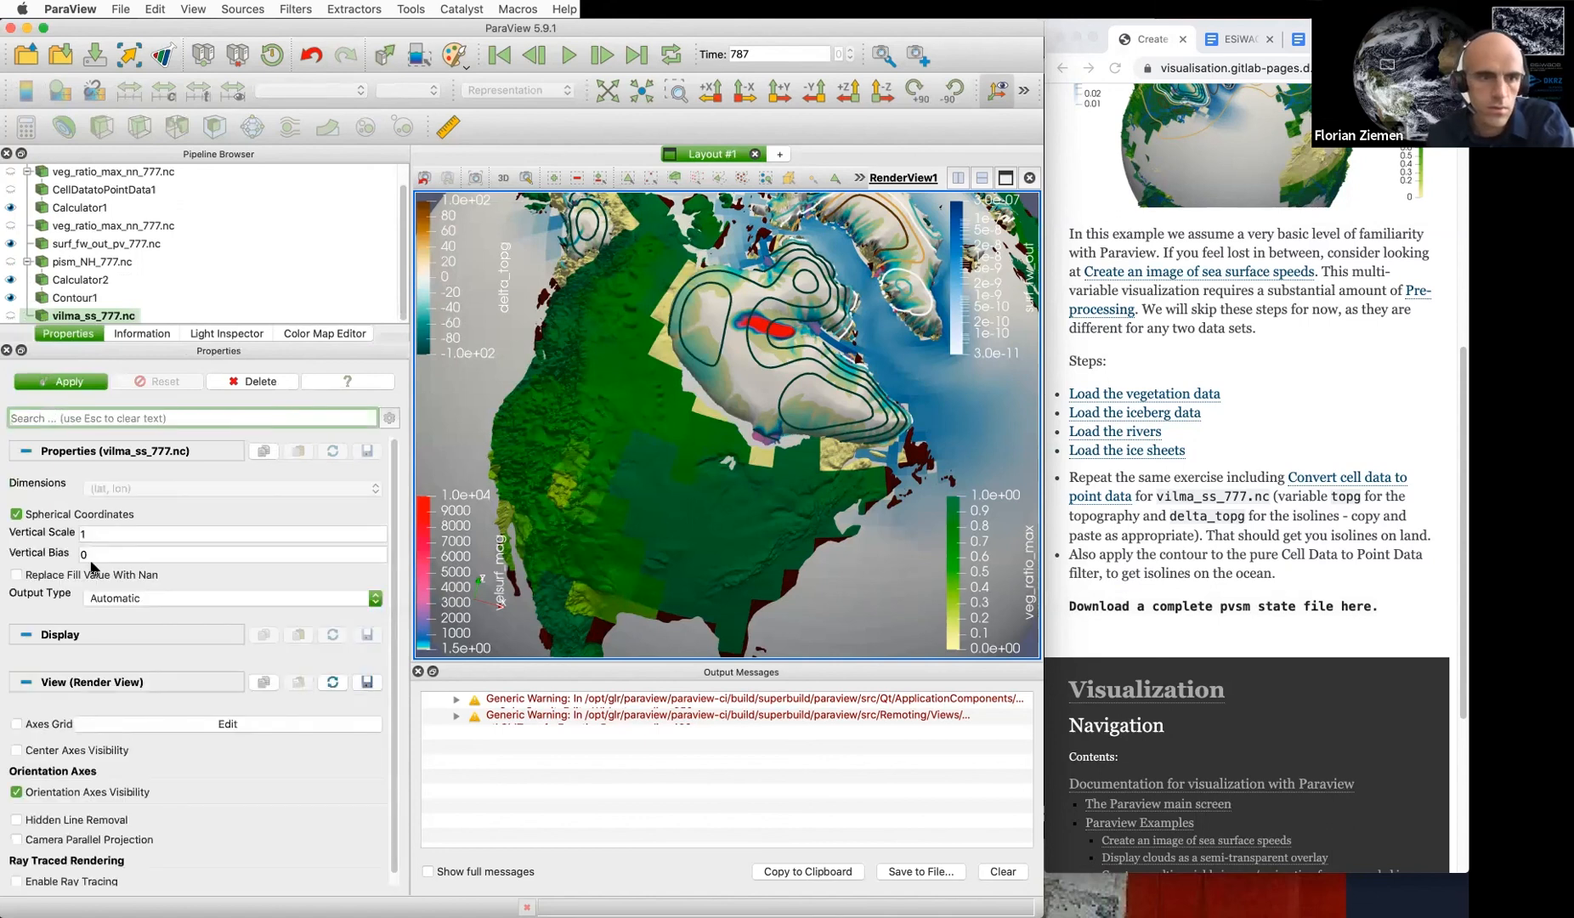
{"action": "left_click", "coordinate": [34, 385]}
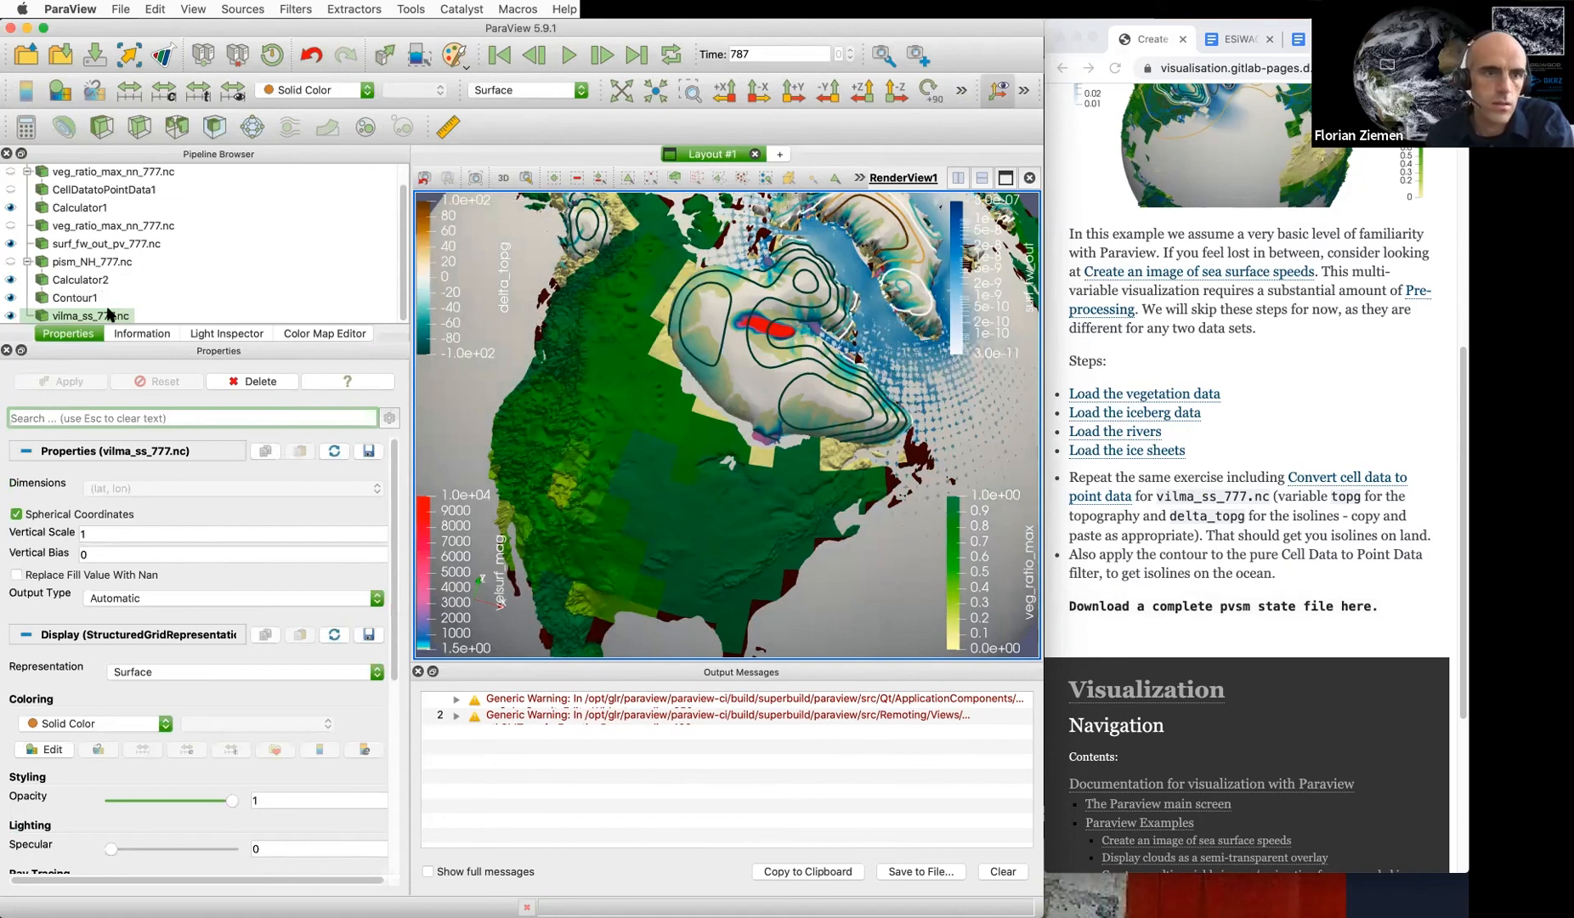
Enlarge the pipeline list and apply a Cell Data to Point Data filter with default options to vilma_ss_777.nc
{"action": "left_click_drag", "start_coordinate": [173, 327], "coordinate": [179, 516]}
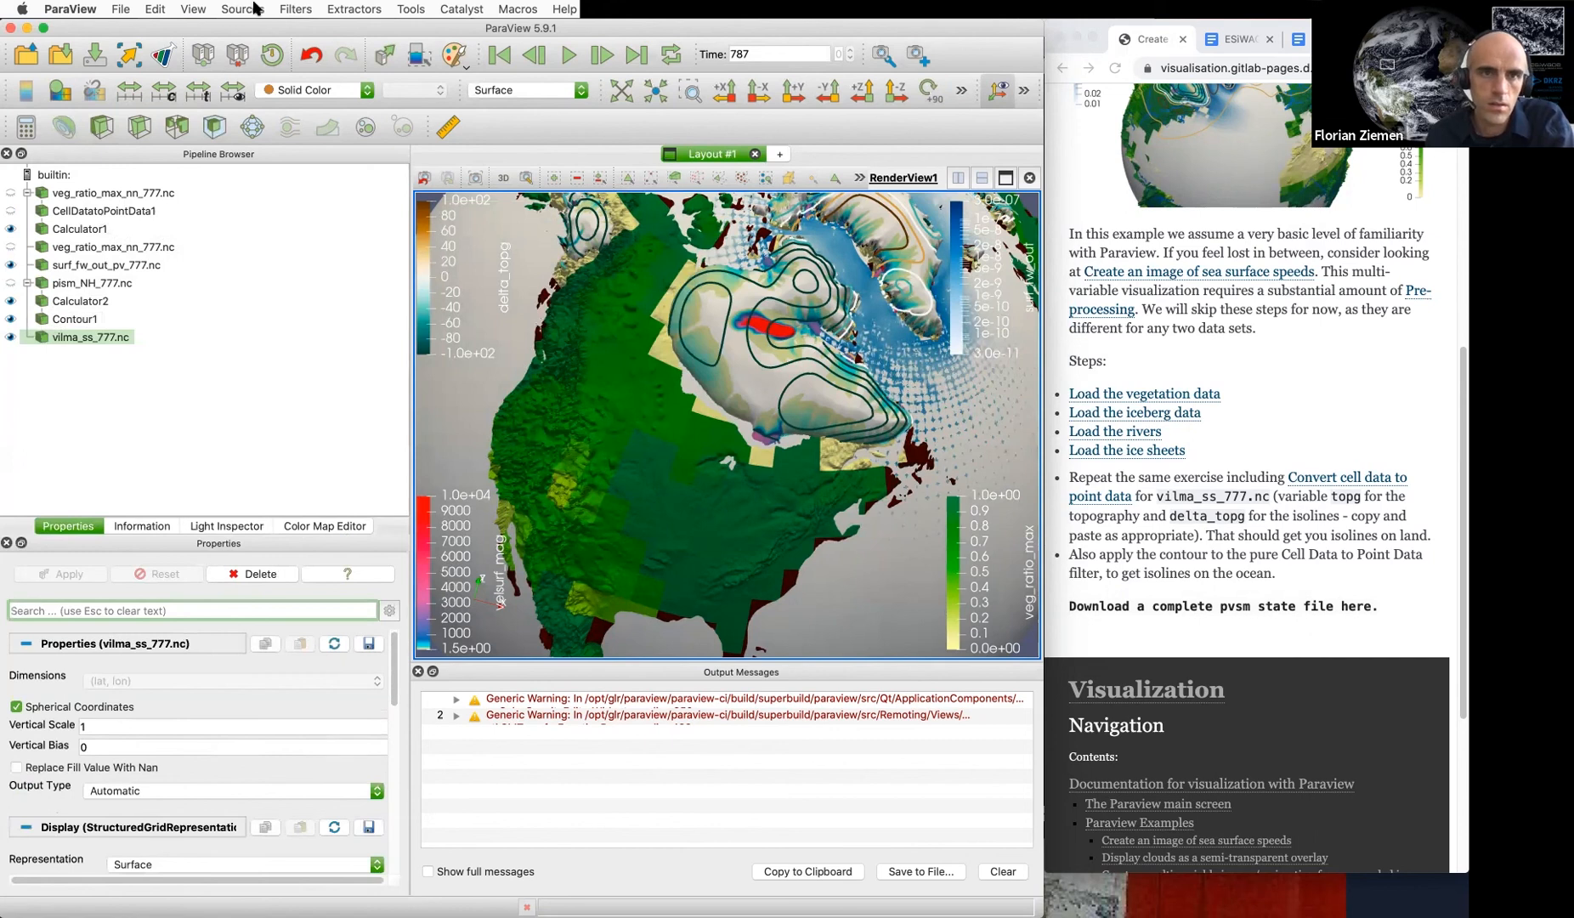
{"action": "left_click", "coordinate": [279, 13]}
{"action": "mouse_move", "coordinate": [299, 44]}
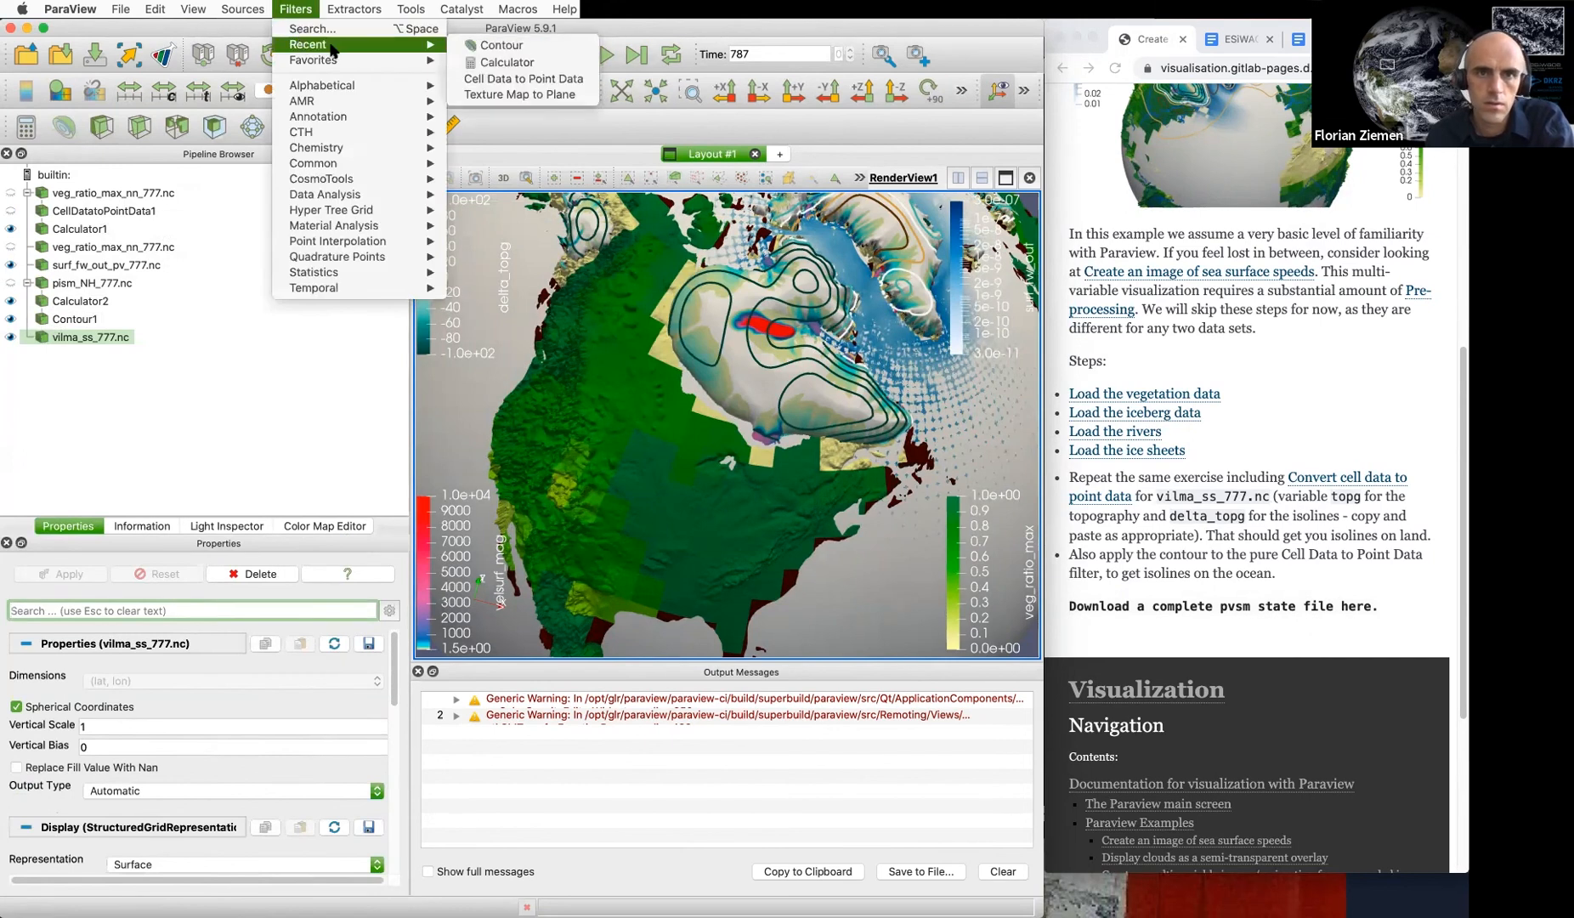
{"action": "left_click", "coordinate": [508, 83]}
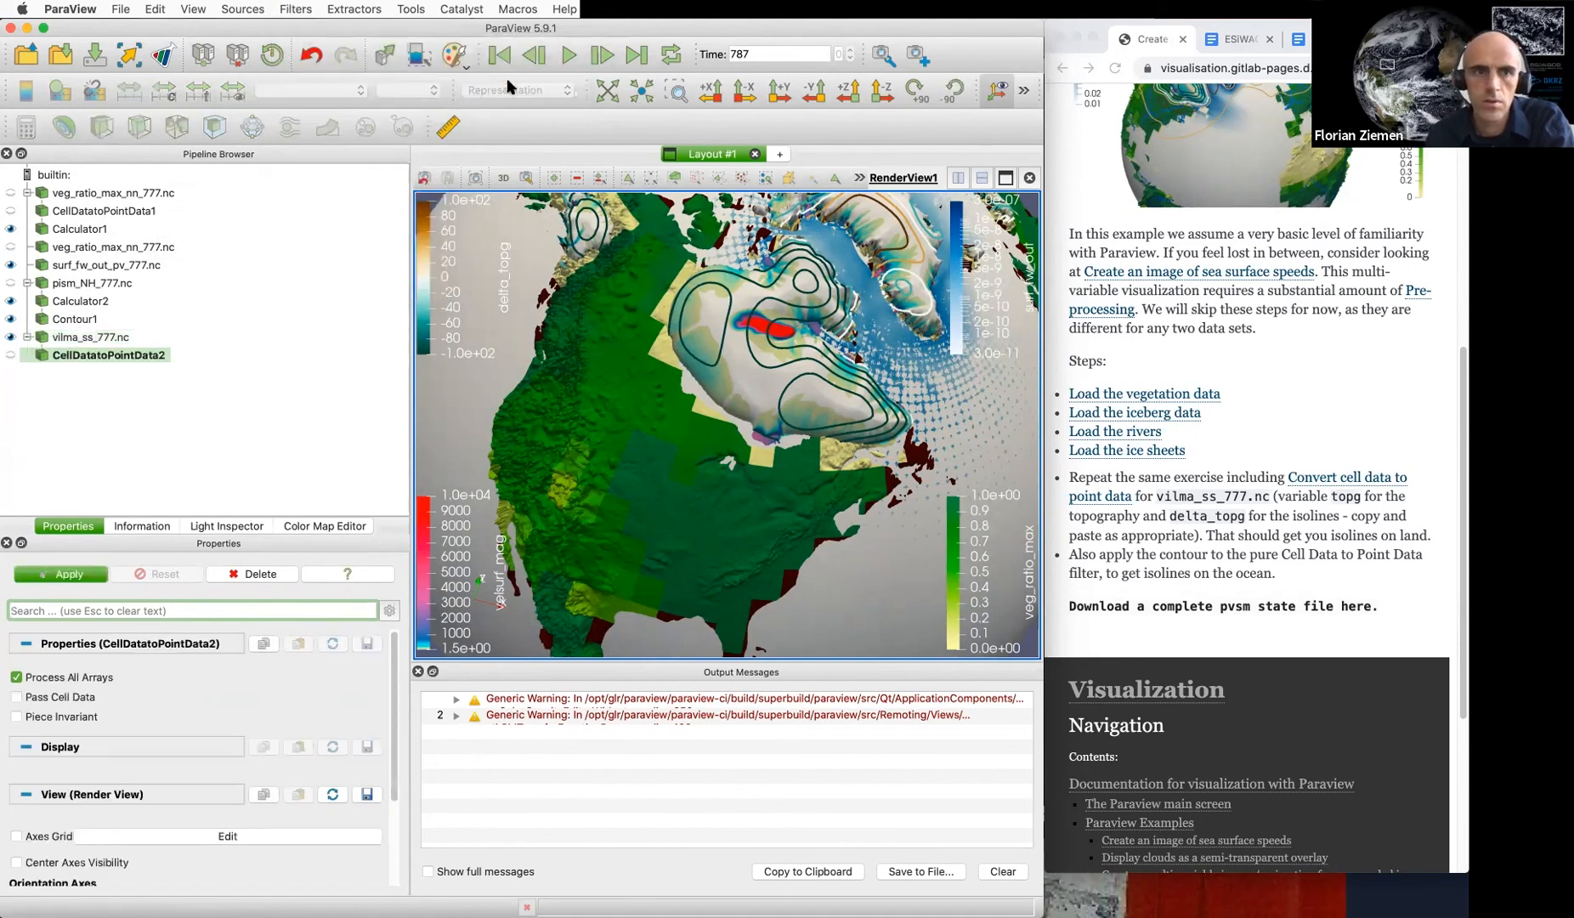
{"action": "left_click", "coordinate": [70, 702]}
{"action": "left_click", "coordinate": [58, 692]}
{"action": "left_click", "coordinate": [61, 573]}
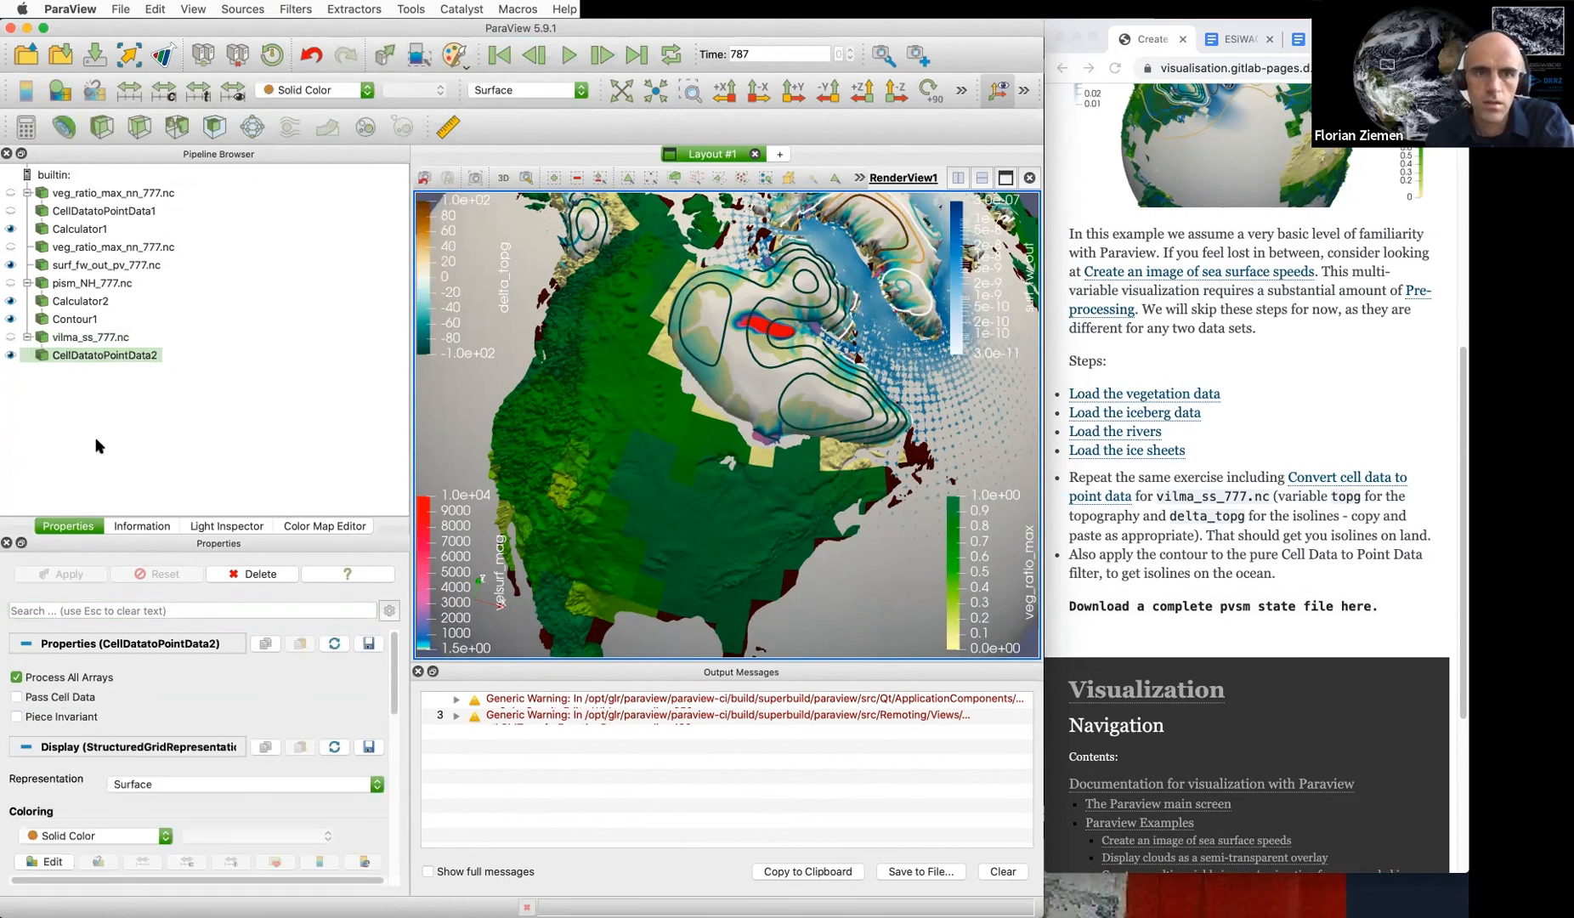
Add a Calculator to the vilma point data, copy Calculator1's topography coordinate settings into it, and apply it
{"action": "left_click", "coordinate": [283, 11]}
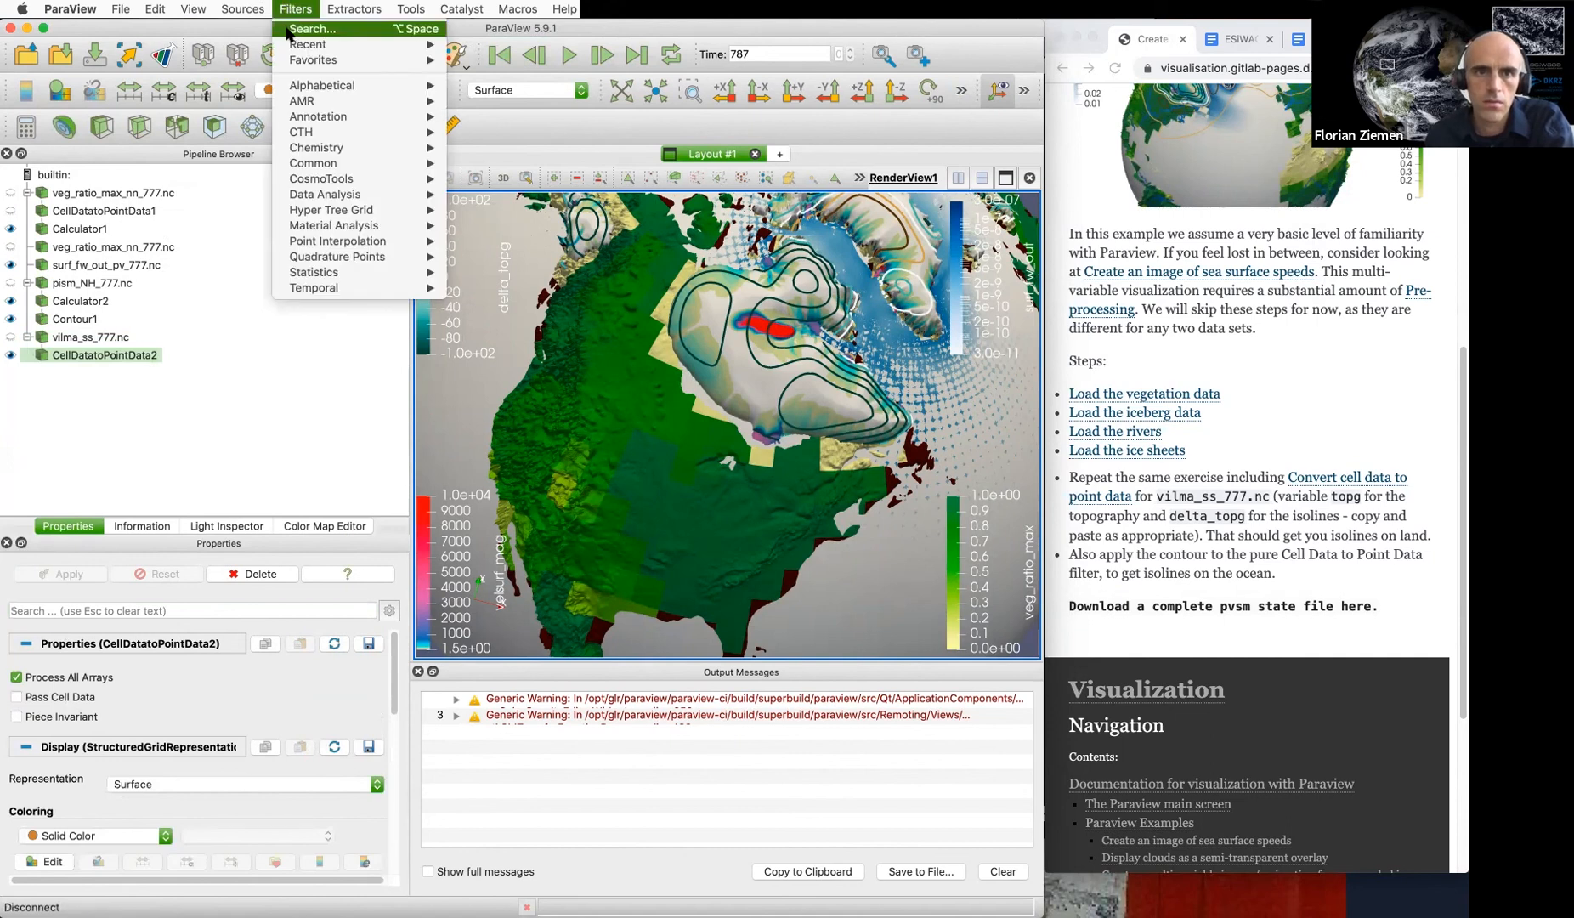
{"action": "mouse_move", "coordinate": [322, 47]}
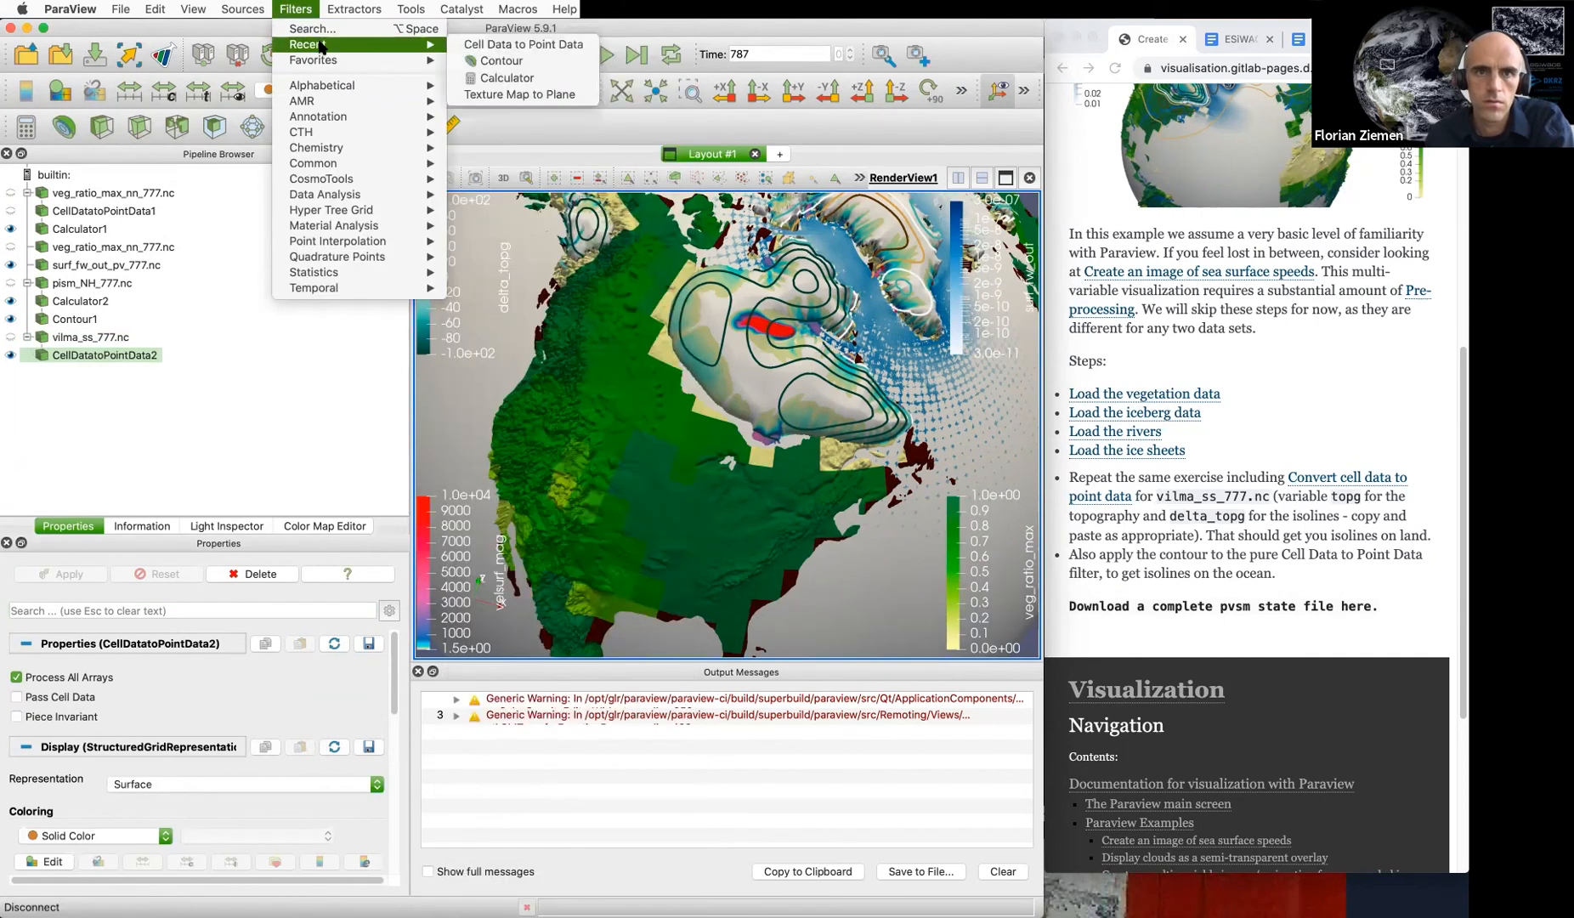
{"action": "left_click", "coordinate": [528, 76]}
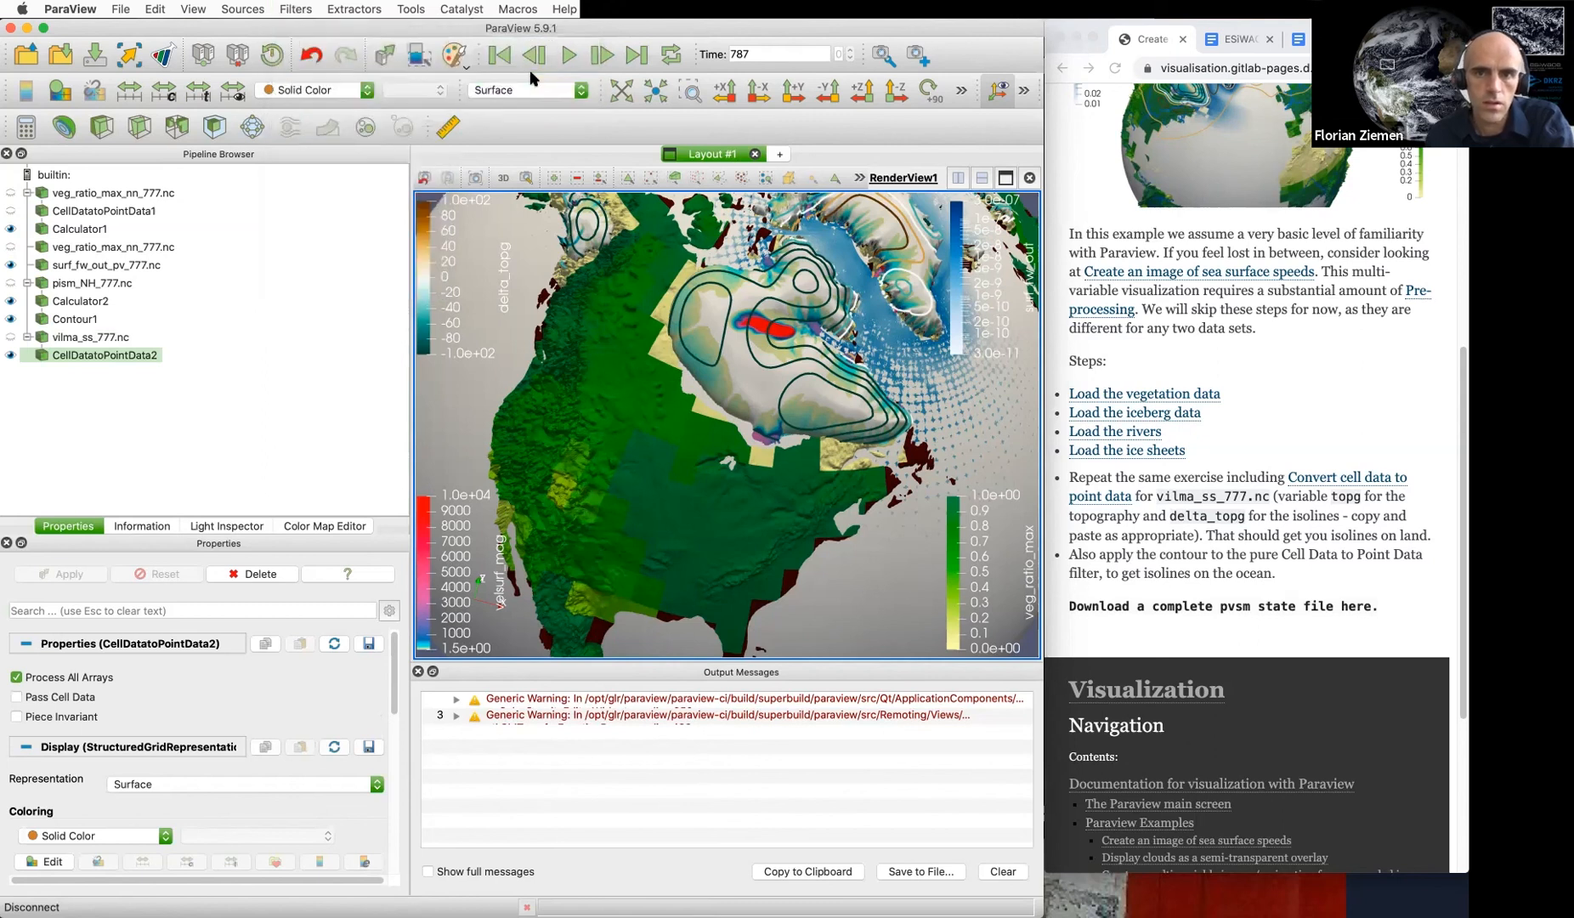
{"action": "left_click", "coordinate": [93, 228]}
{"action": "right_click", "coordinate": [94, 227]}
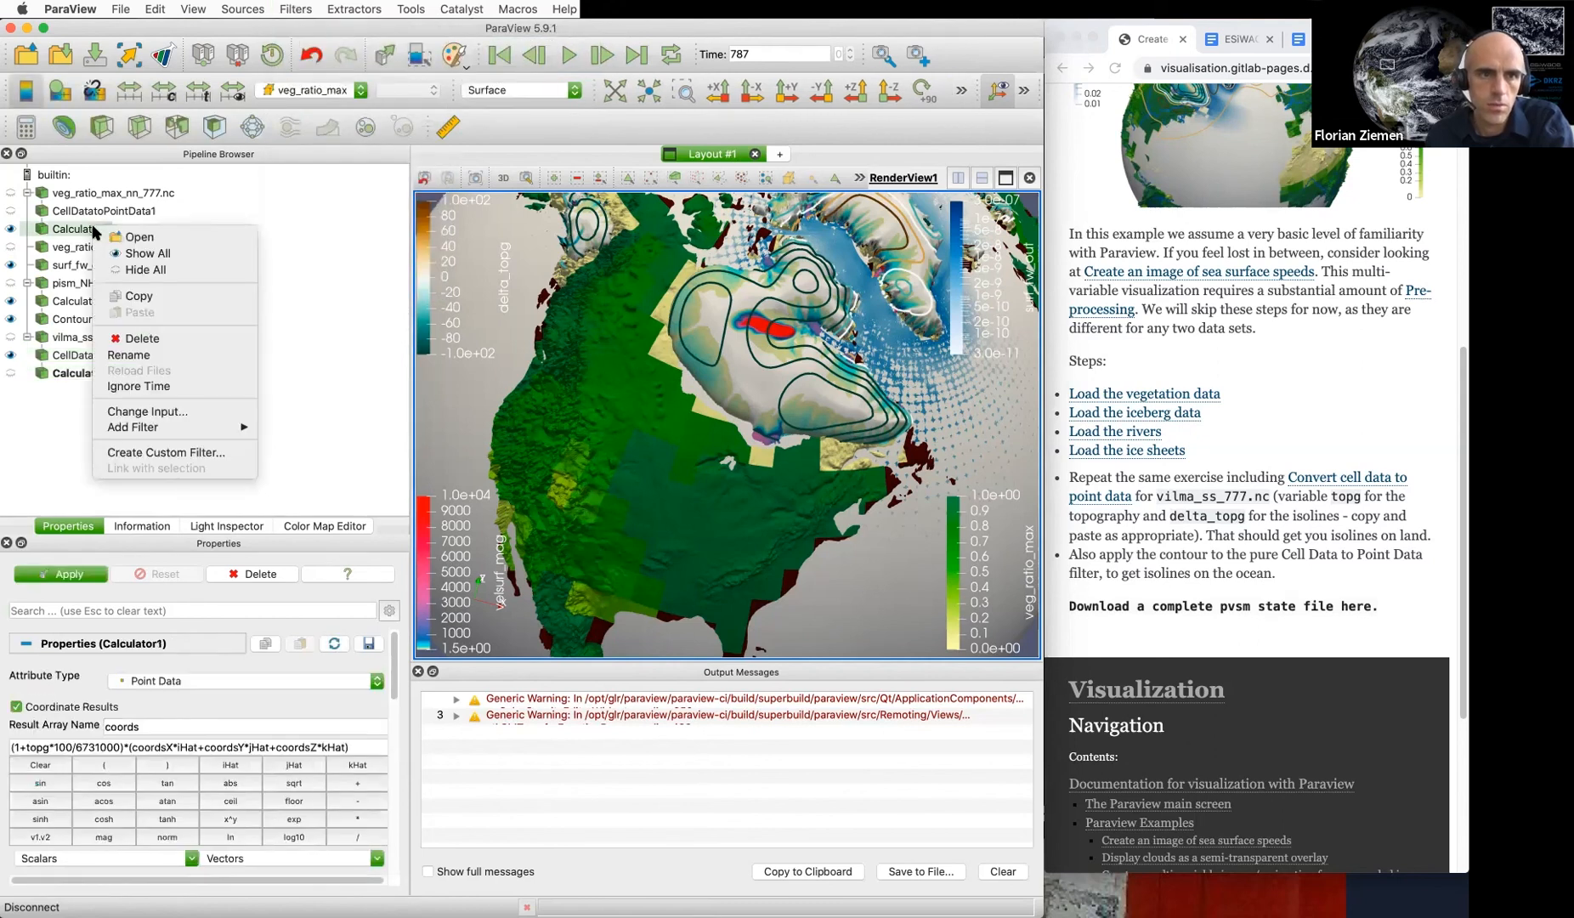
{"action": "left_click", "coordinate": [173, 296]}
{"action": "left_click", "coordinate": [83, 376]}
{"action": "right_click", "coordinate": [83, 375]}
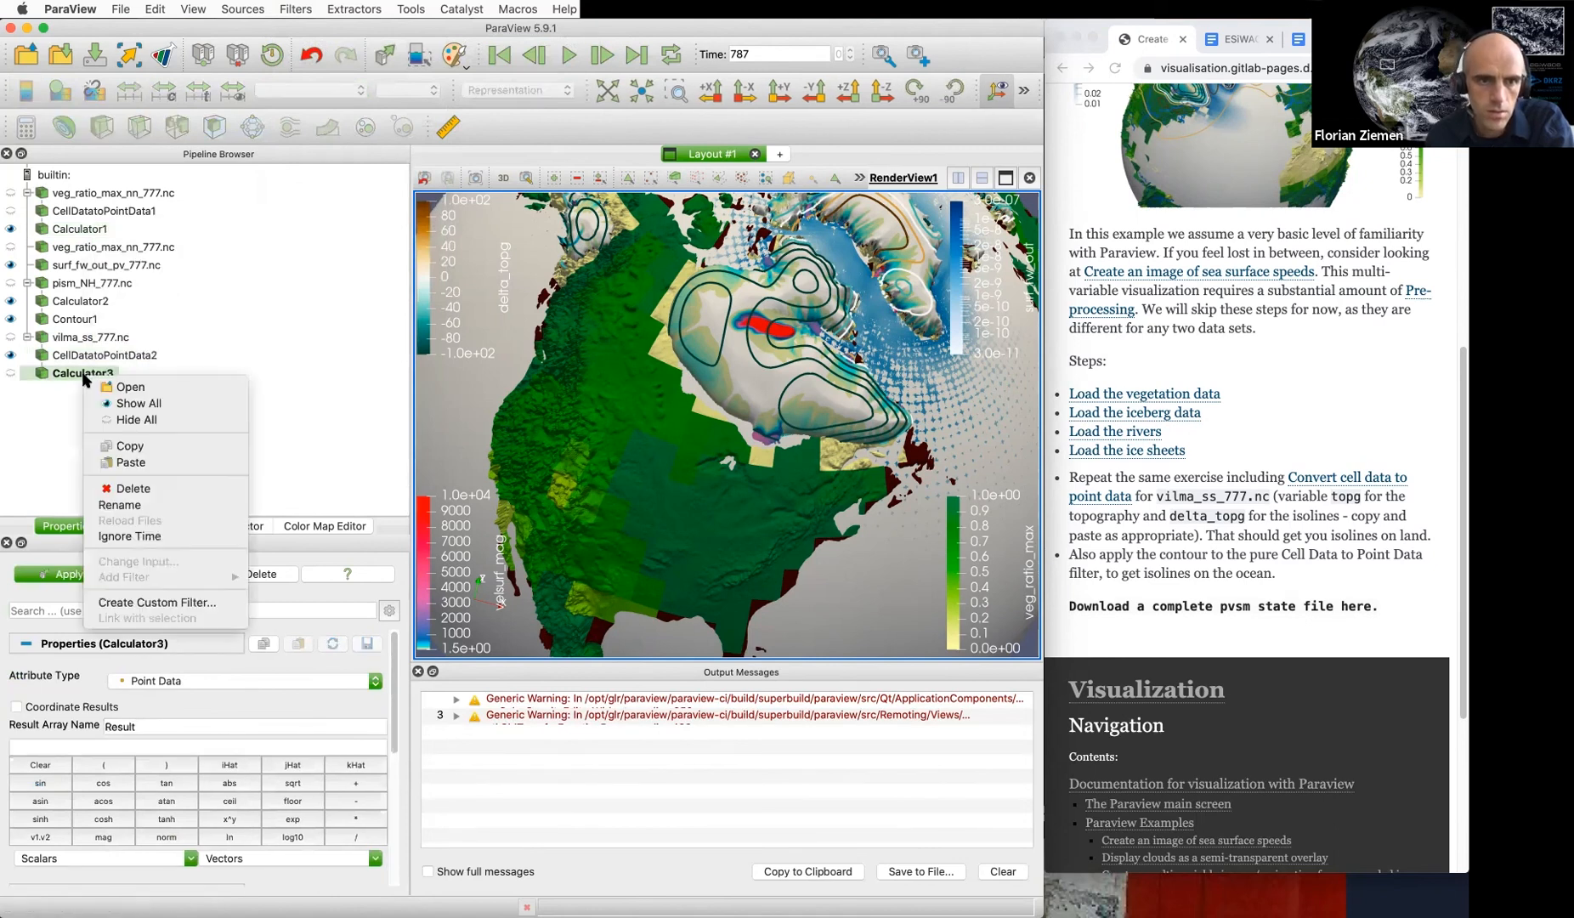
{"action": "left_click", "coordinate": [132, 462]}
{"action": "left_click", "coordinate": [68, 576]}
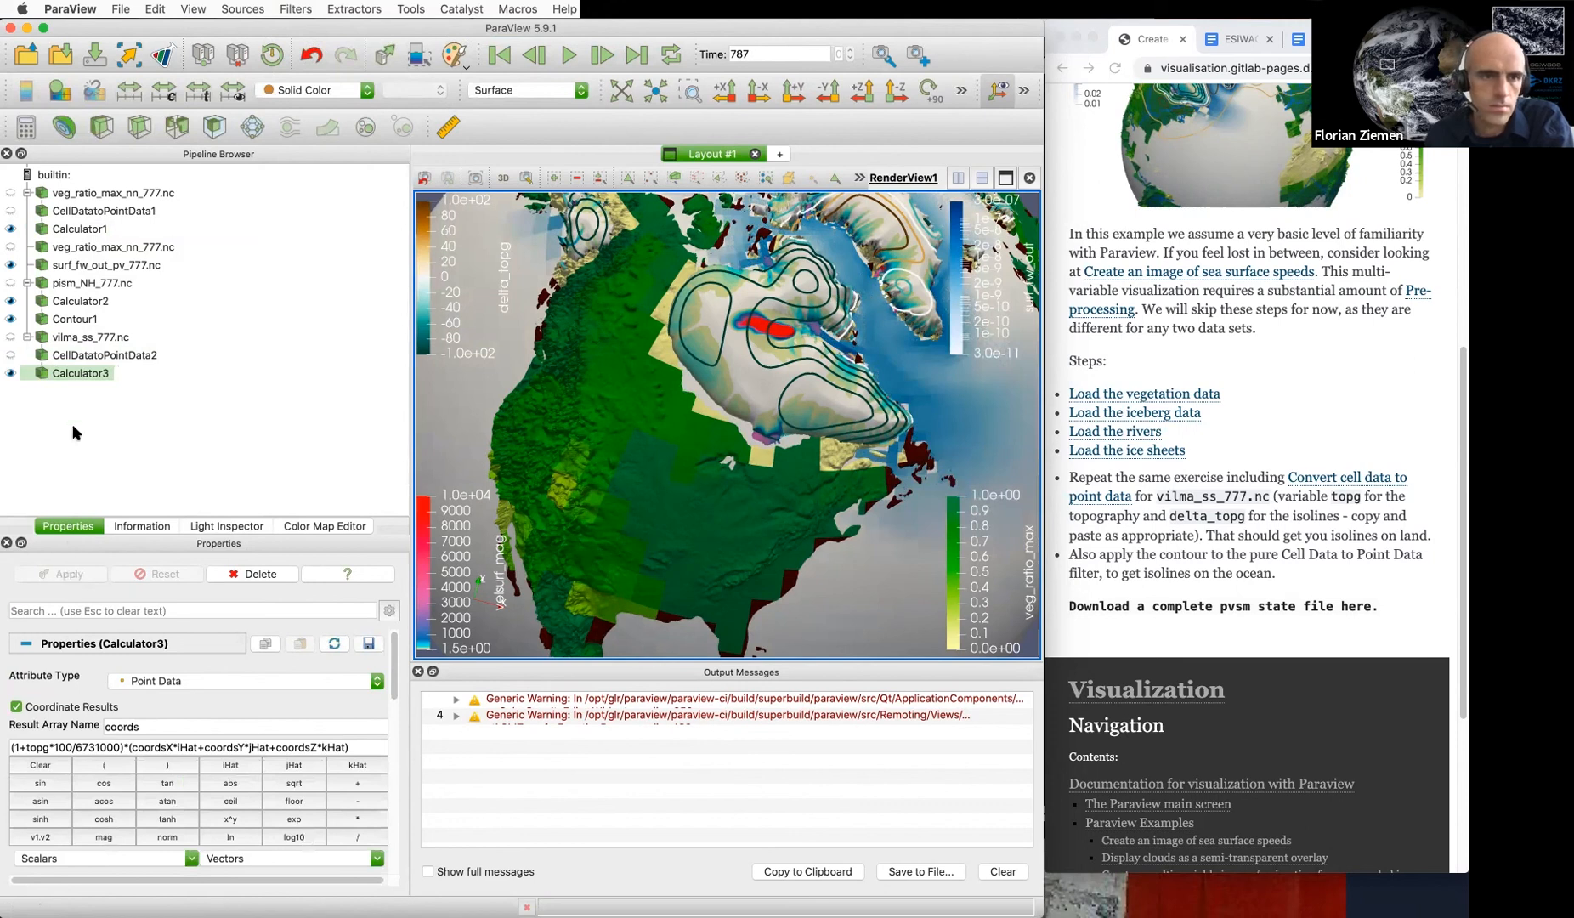
Check the scalar variables available in Calculator3 and try to add a Contour filter to it
{"action": "scroll", "coordinate": [183, 762], "scroll_direction": "down", "scroll_amount": 3}
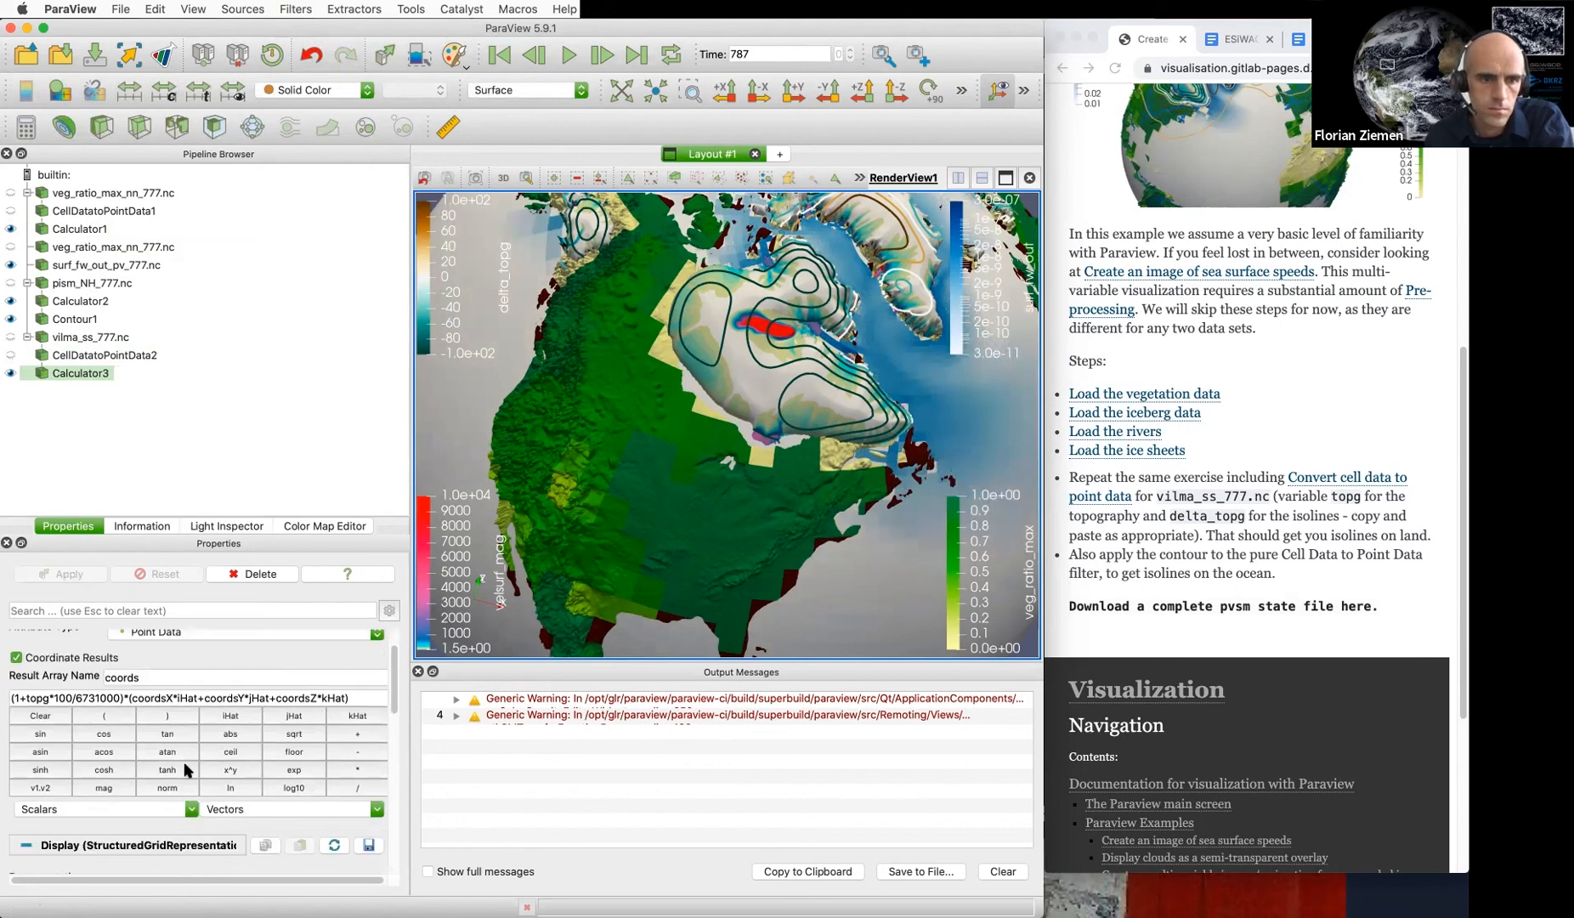
{"action": "left_click", "coordinate": [192, 760]}
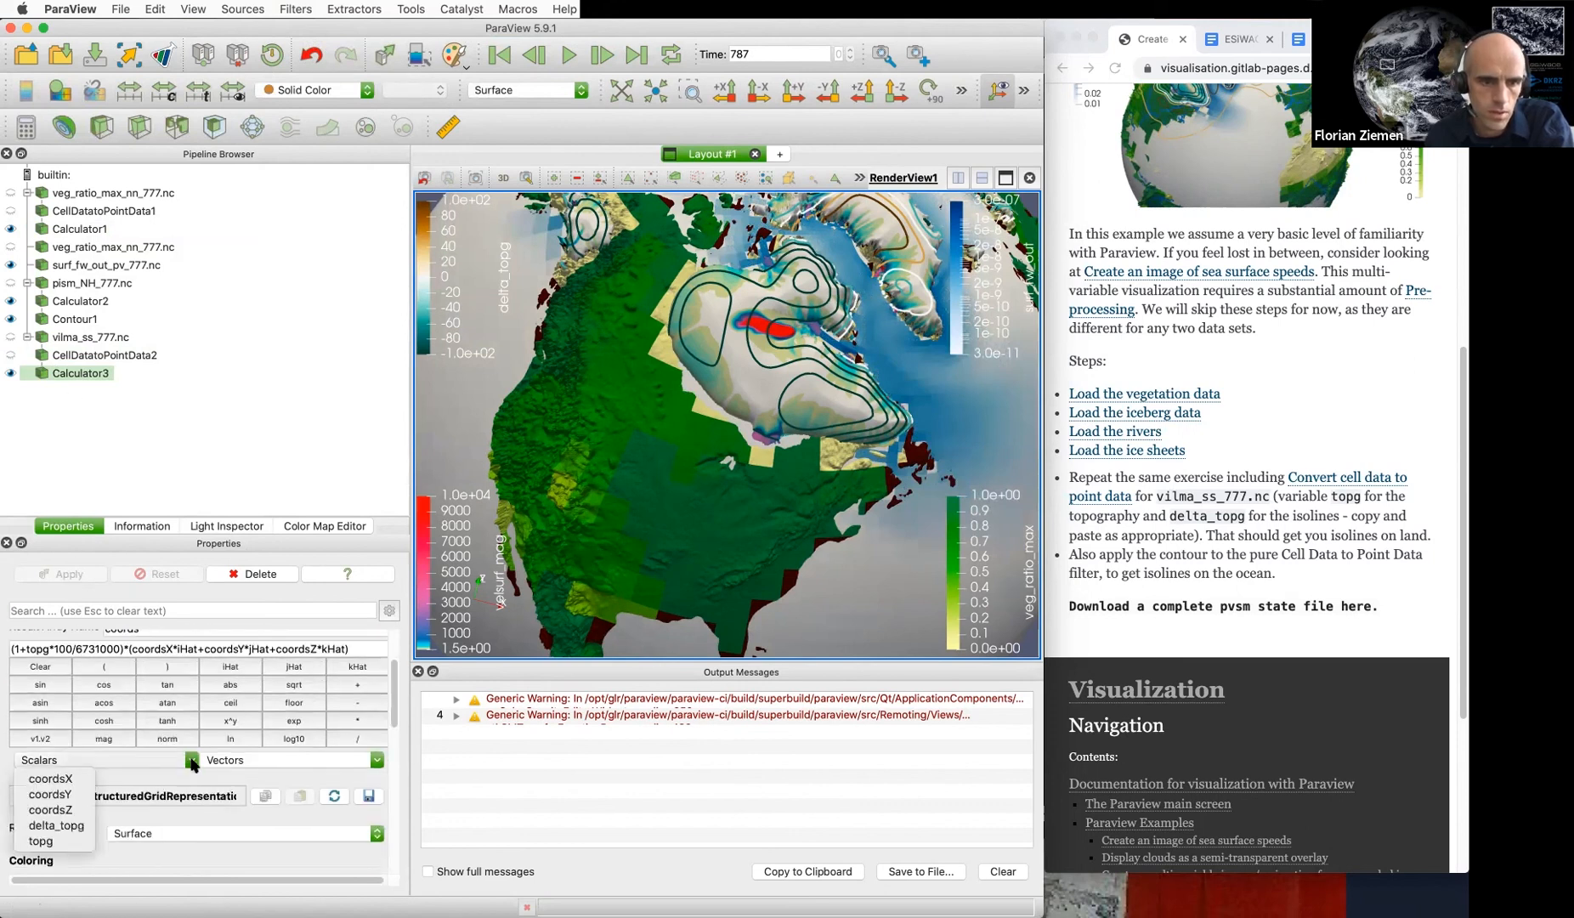
{"action": "left_click", "coordinate": [192, 761]}
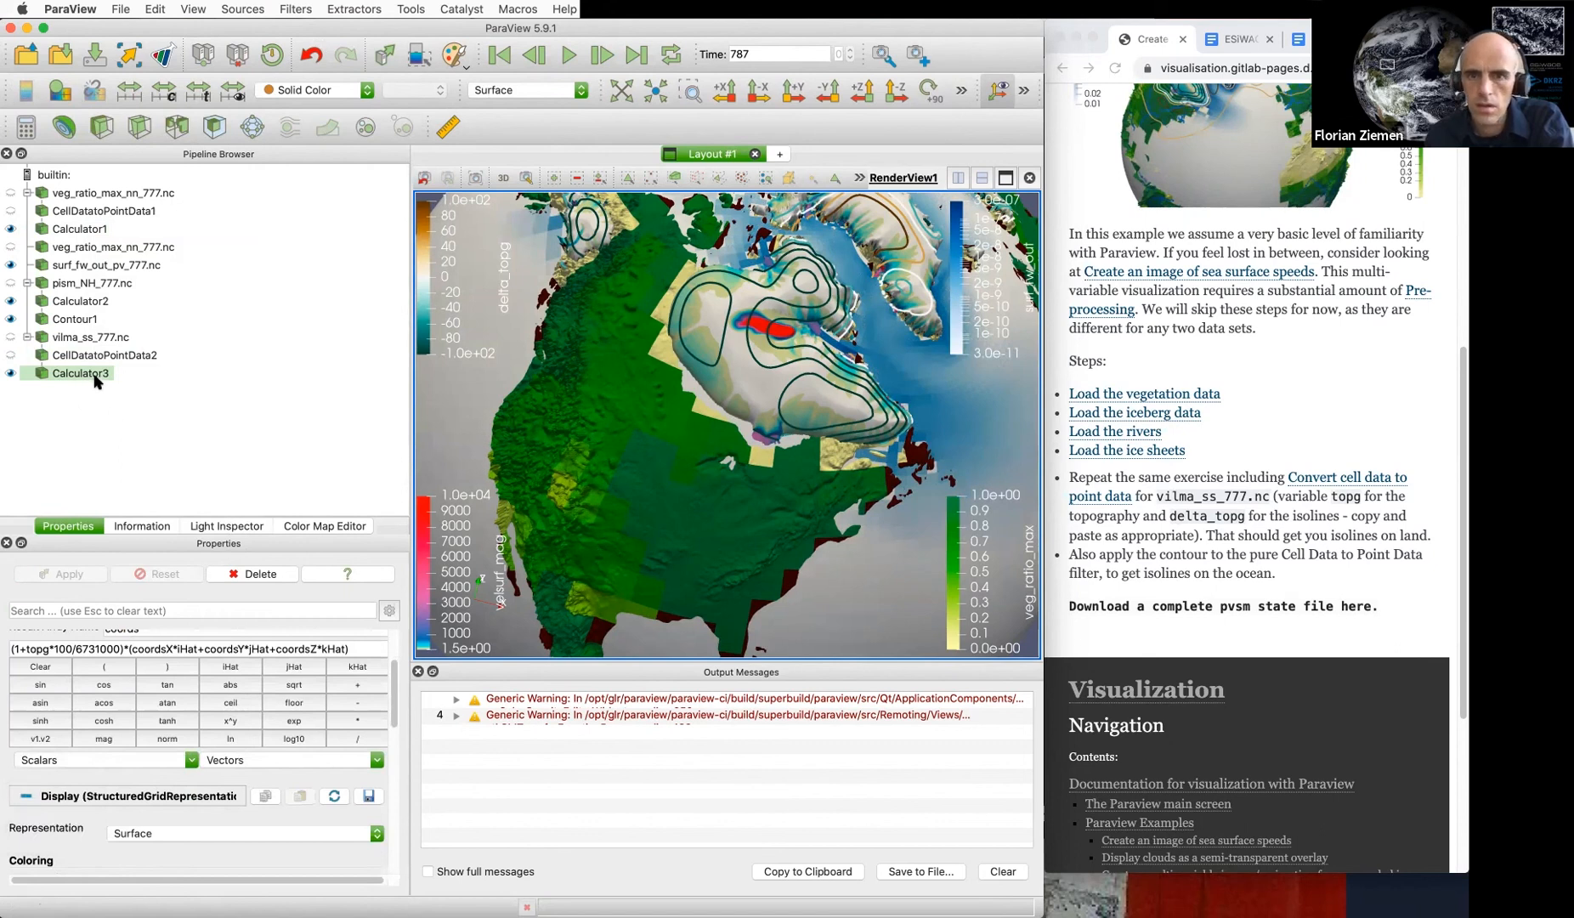
{"action": "left_click", "coordinate": [67, 129]}
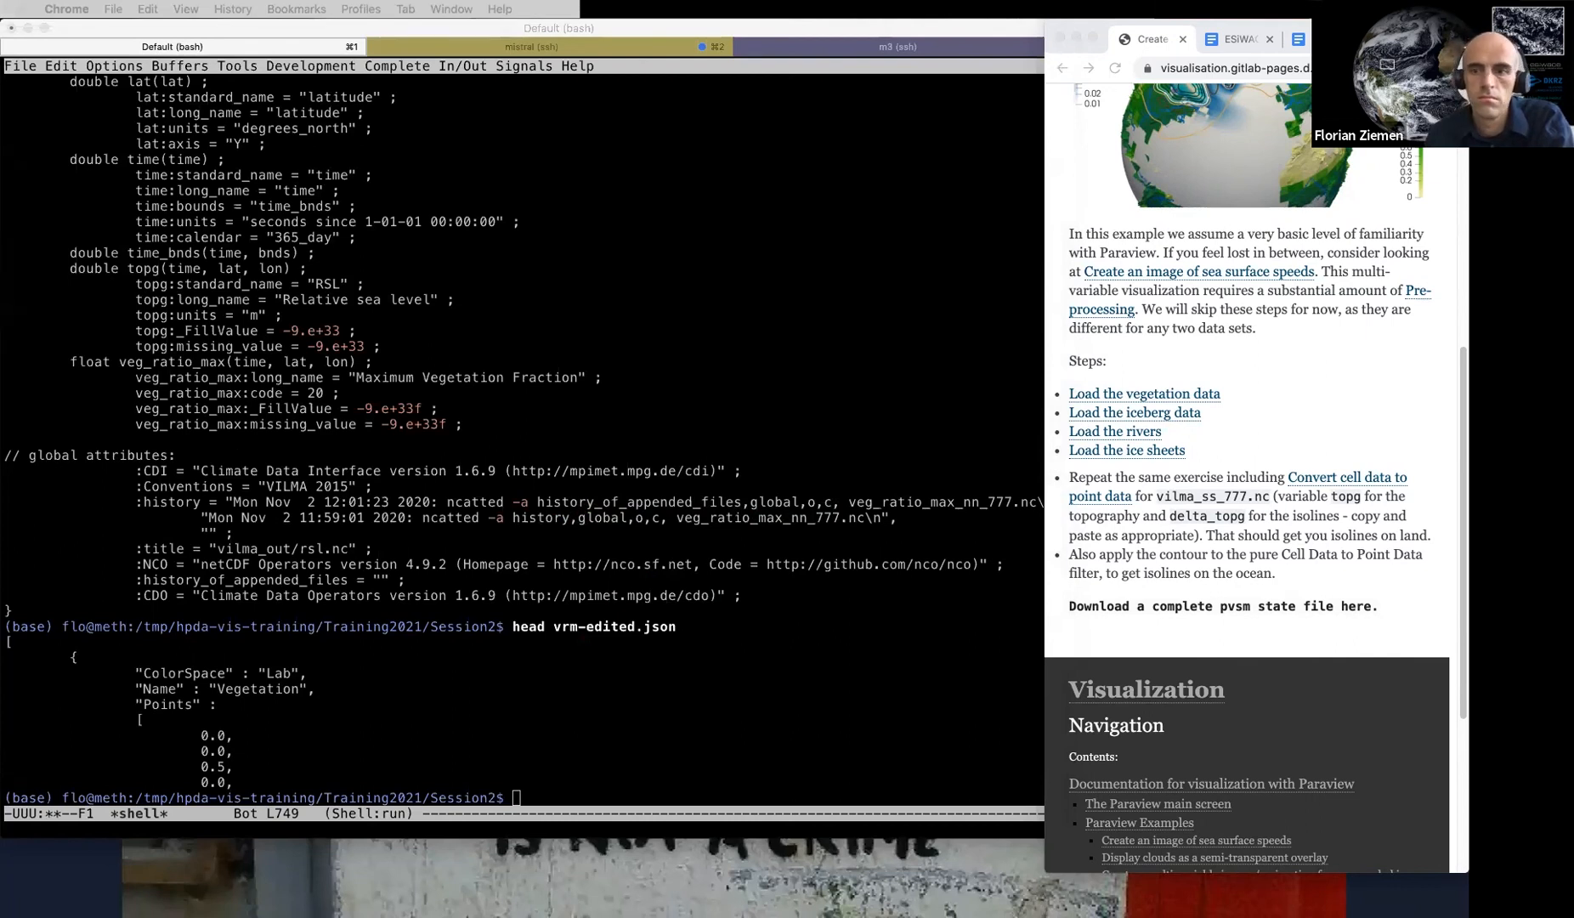
{"action": "key", "text": "super+Tab"}
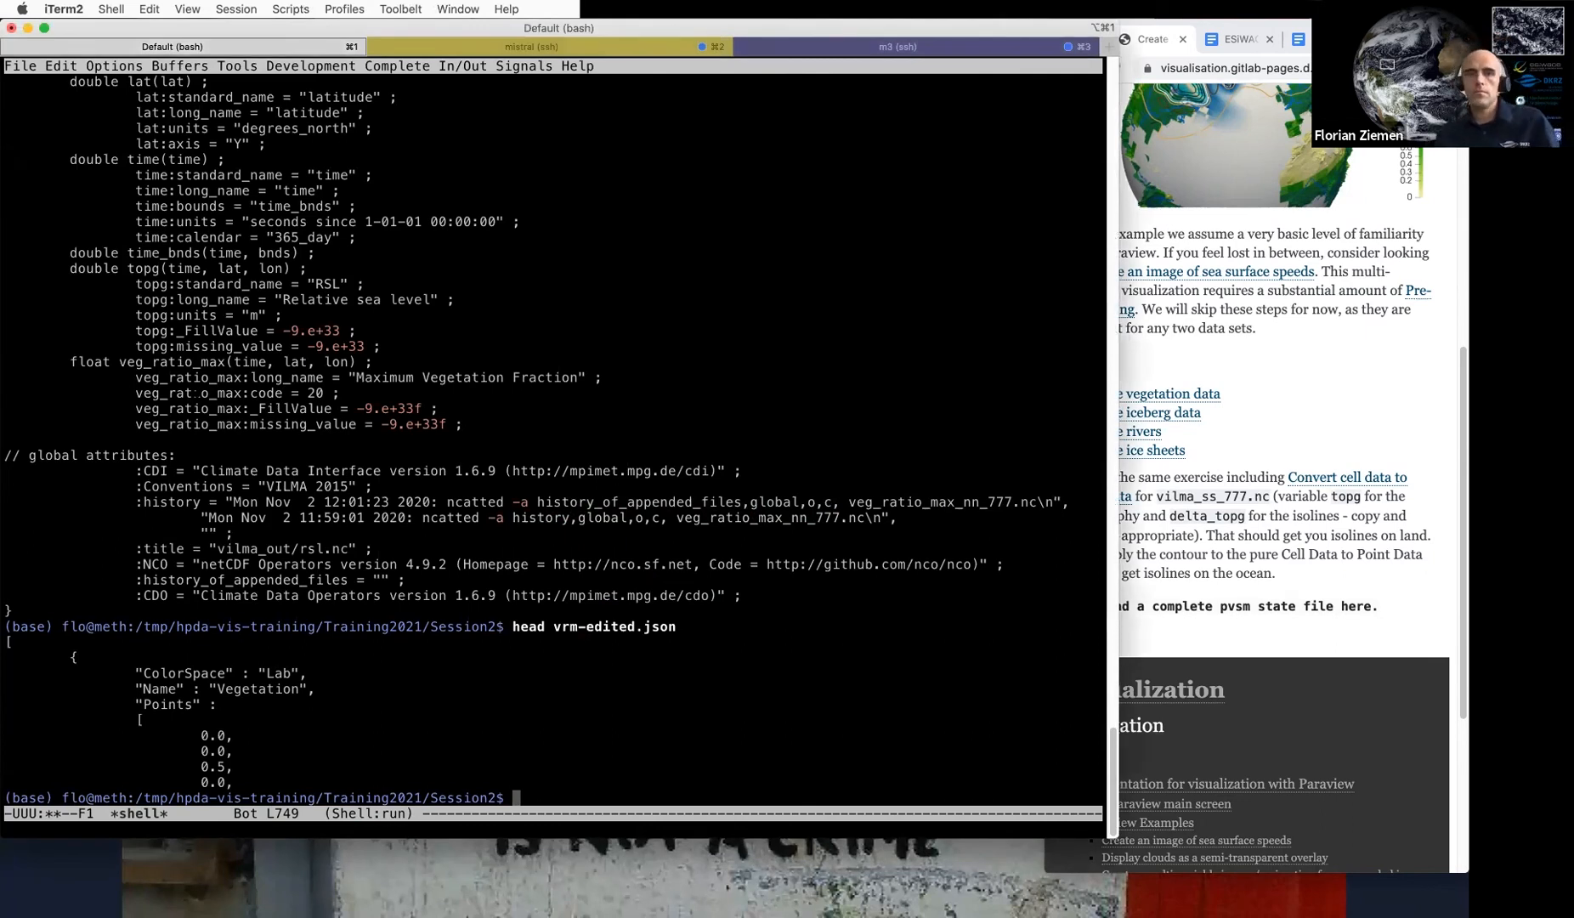
{"action": "left_click", "coordinate": [1259, 423]}
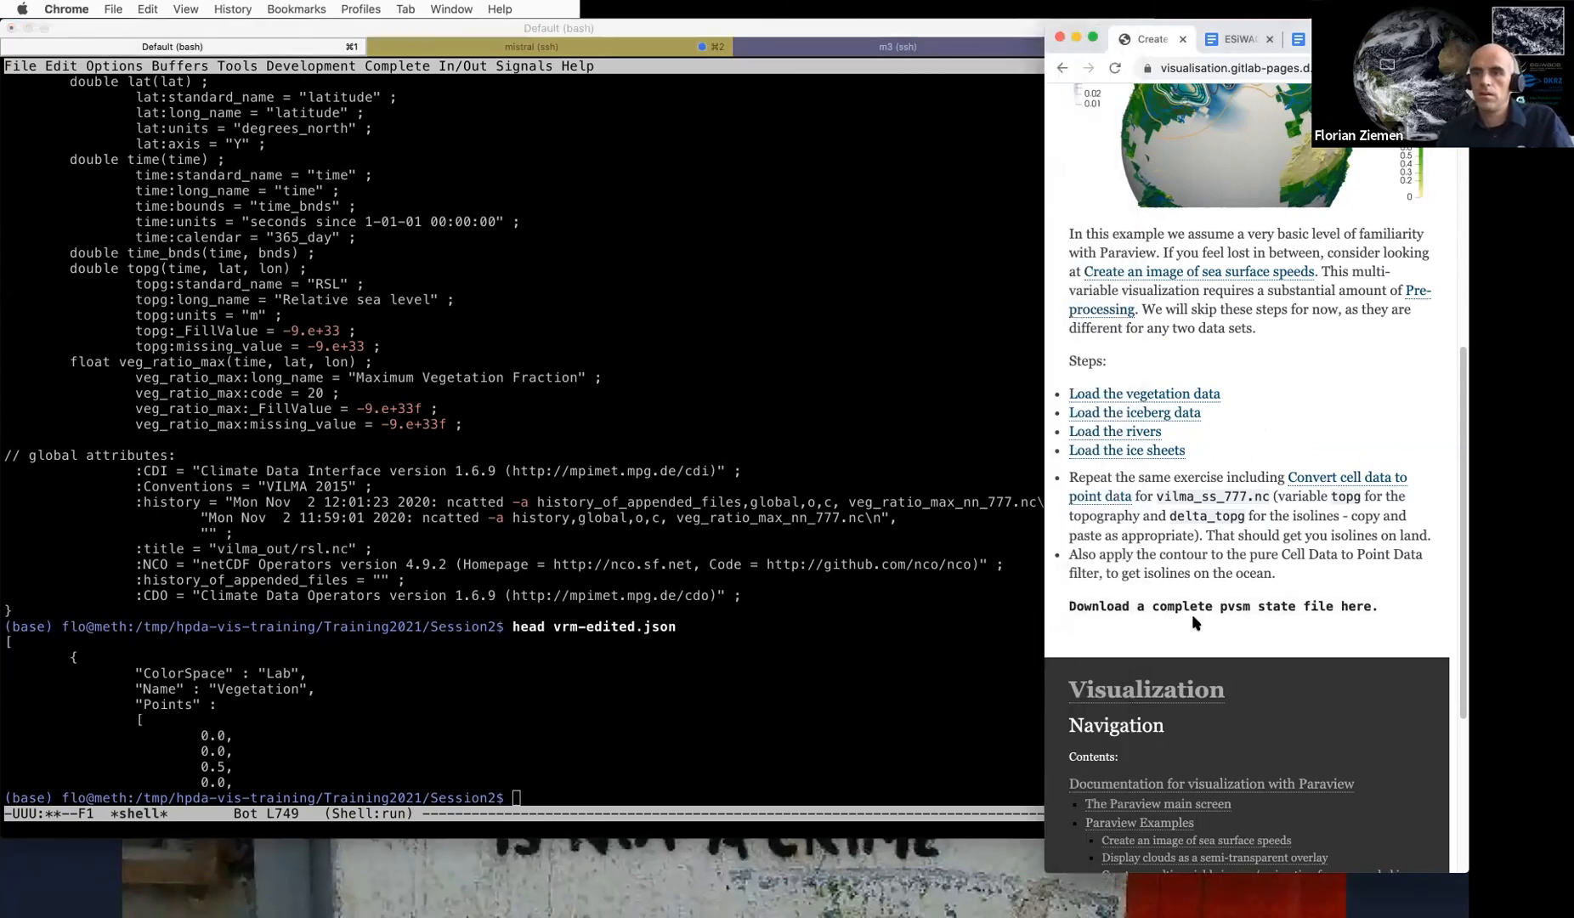
{"action": "left_click", "coordinate": [926, 564]}
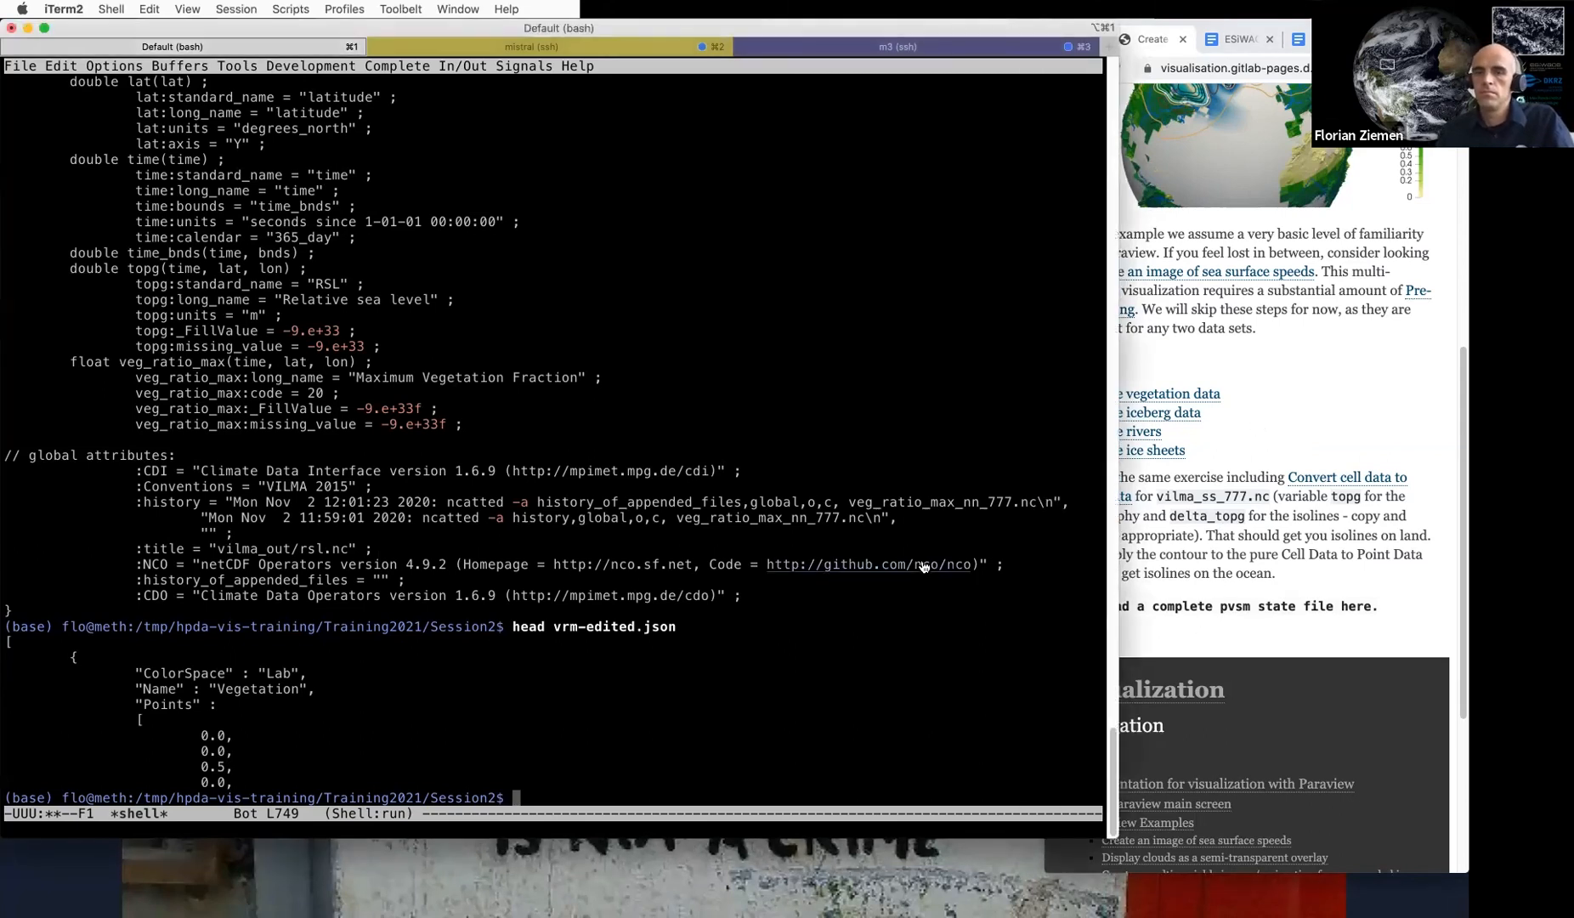
Try to relaunch ParaView-5.9.1, denying mpiexec incoming network connections and ignoring the problem report
{"action": "key", "text": "super+space"}
{"action": "type", "text": "para"}
{"action": "key", "text": "Return"}
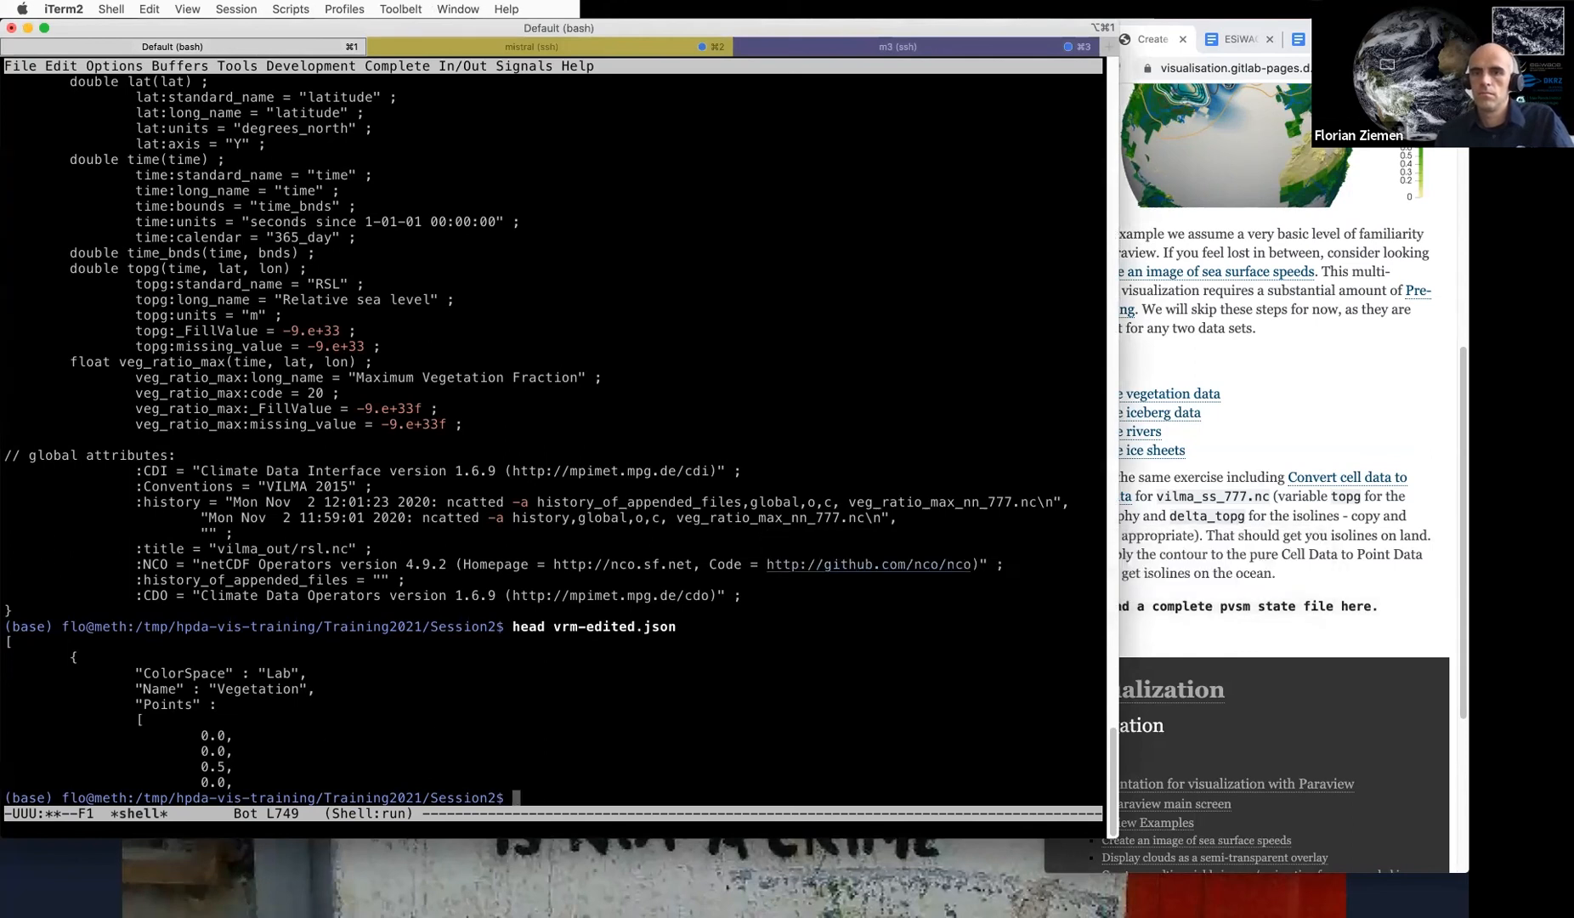
{"action": "key", "text": "Return"}
{"action": "key", "text": "super+space"}
{"action": "type", "text": "pa"}
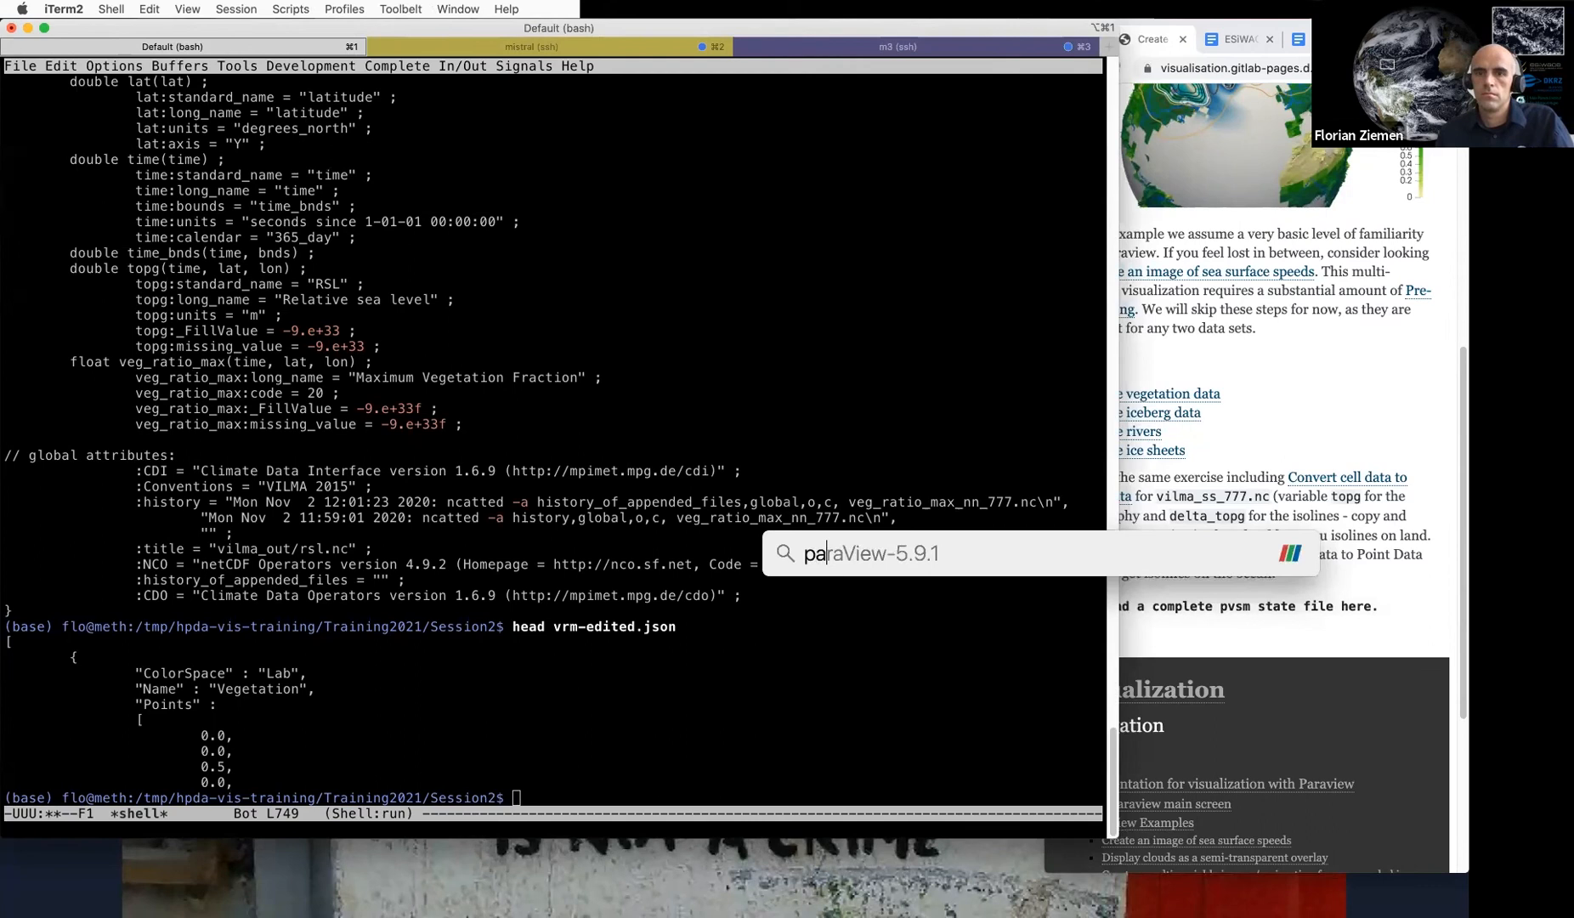
{"action": "key", "text": "Return"}
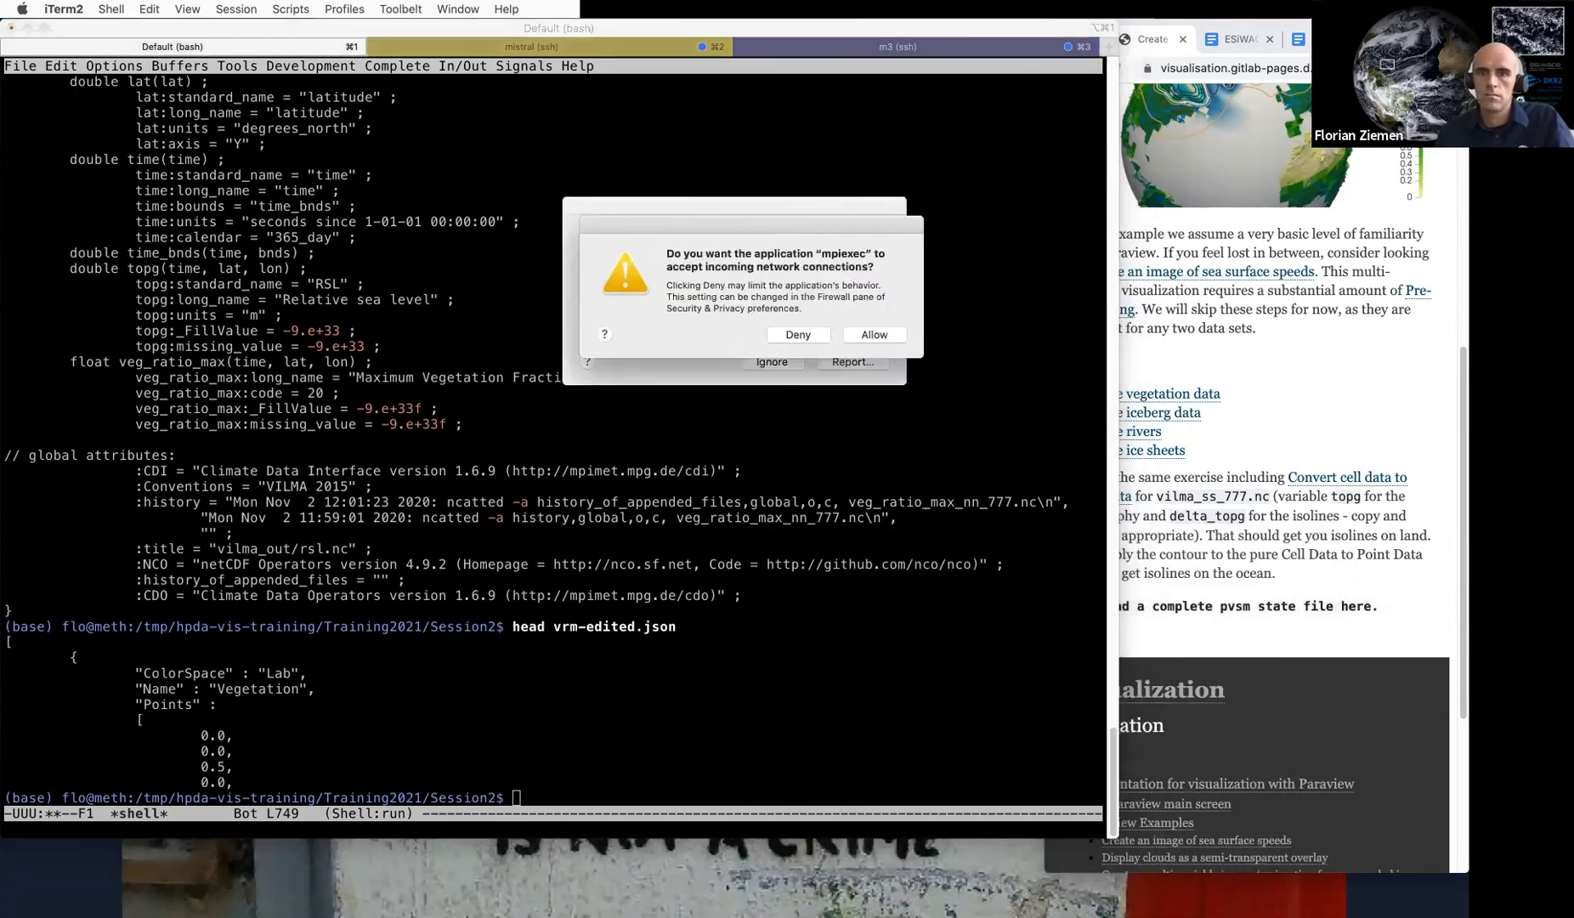
{"action": "left_click", "coordinate": [867, 393]}
{"action": "left_click", "coordinate": [837, 374]}
{"action": "left_click", "coordinate": [816, 356]}
{"action": "left_click", "coordinate": [799, 337]}
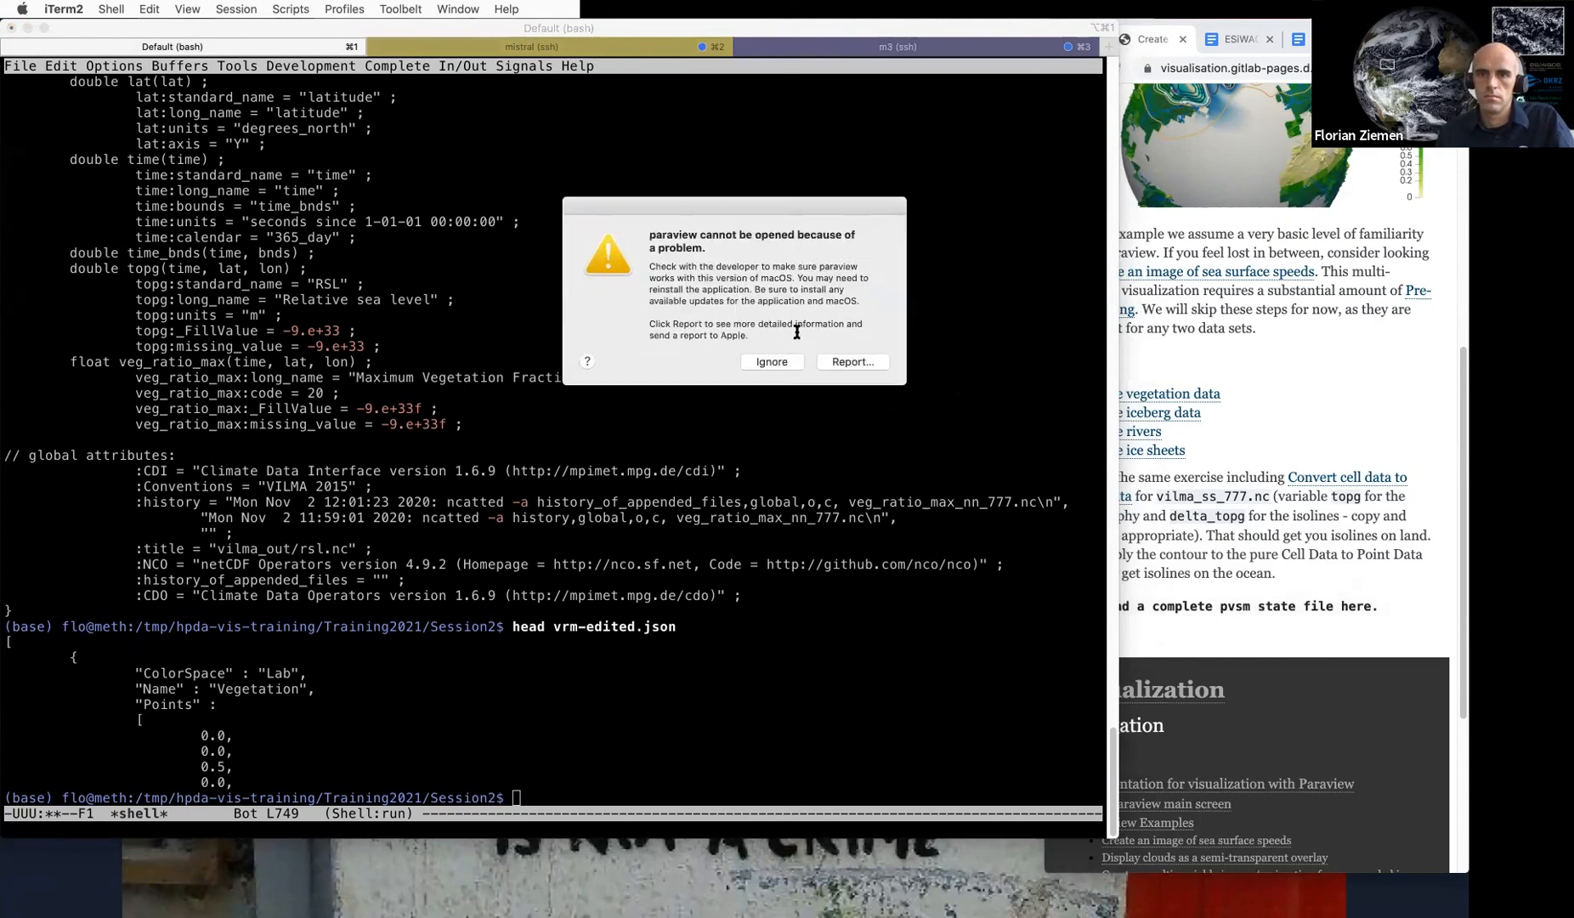
{"action": "left_click", "coordinate": [775, 363]}
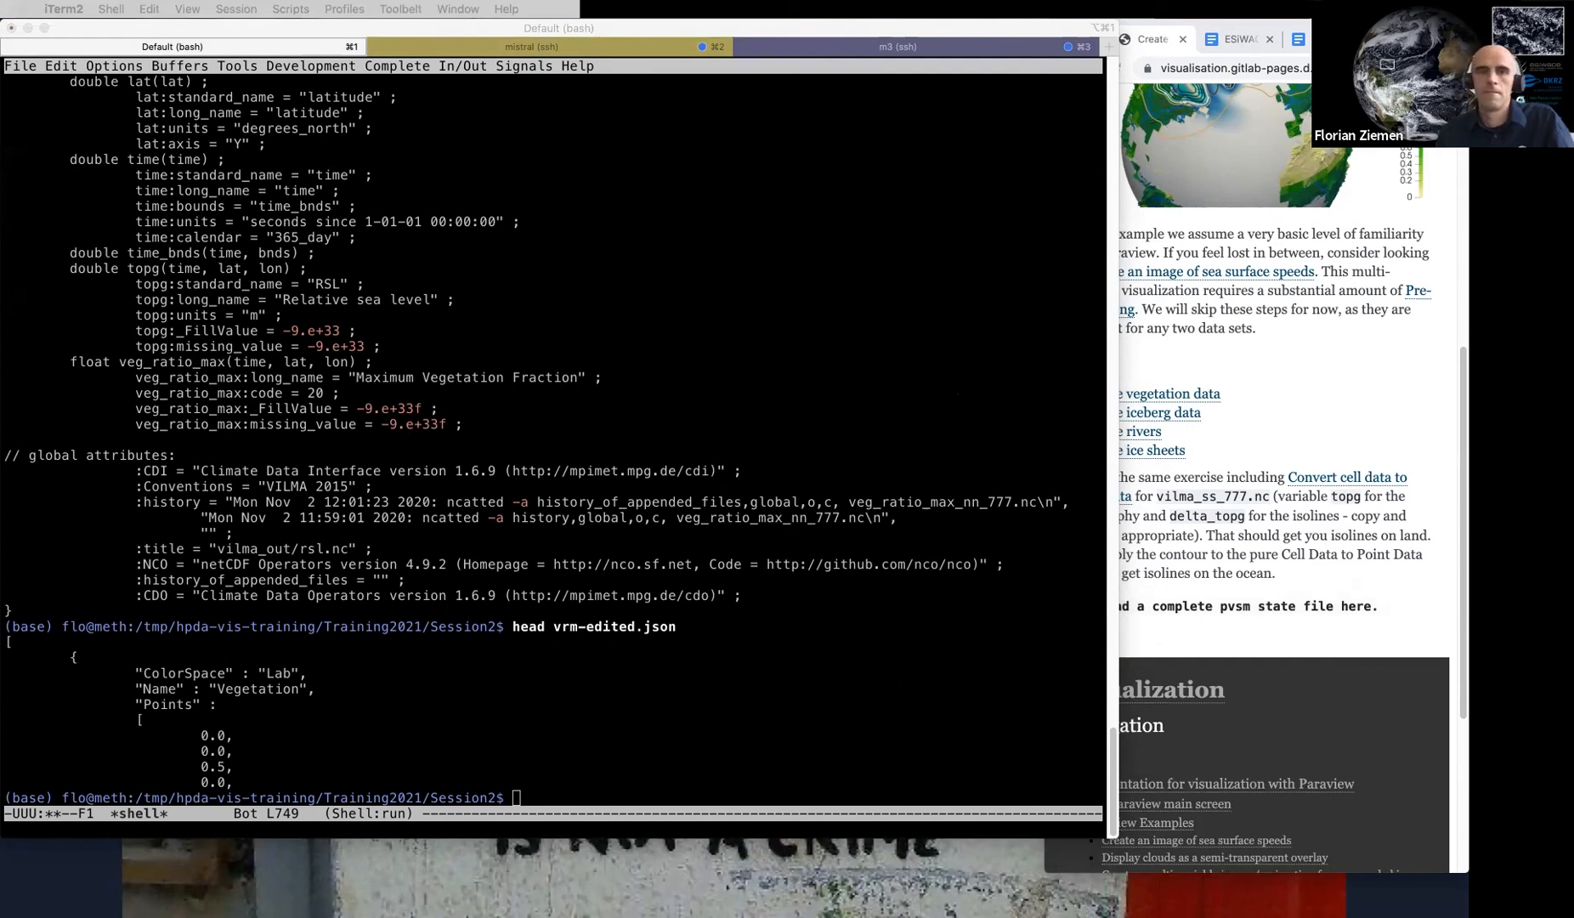
Launch ParaView-5.9.1 again, ignoring the crash report and denying pvserver incoming network connections
{"action": "key", "text": "super+Tab"}
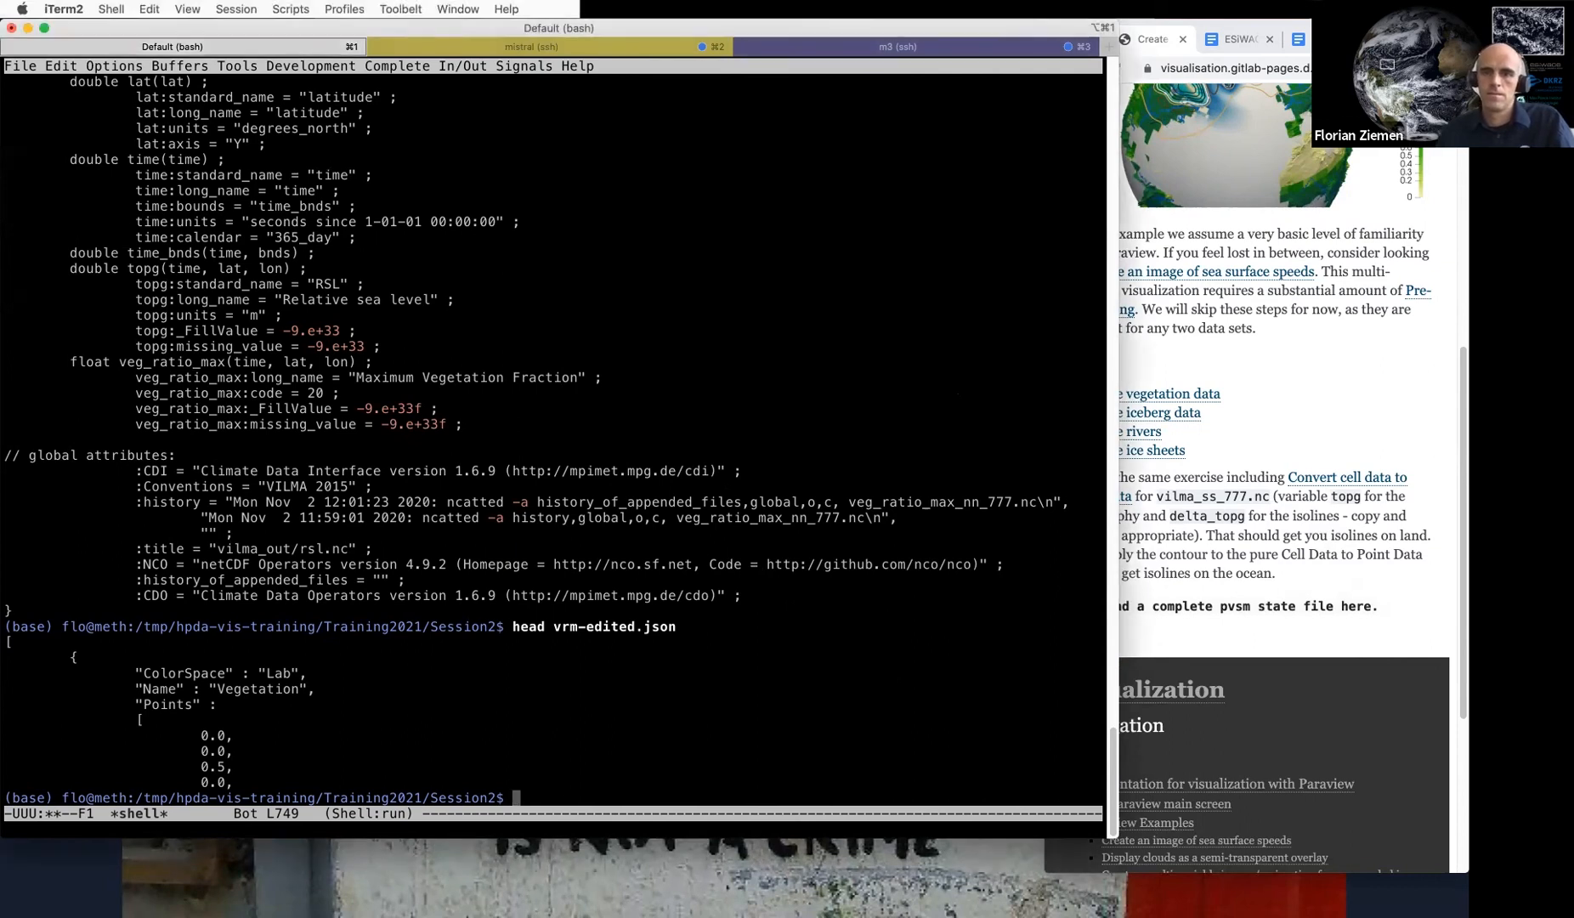
{"action": "key", "text": "super+space"}
{"action": "type", "text": "pa"}
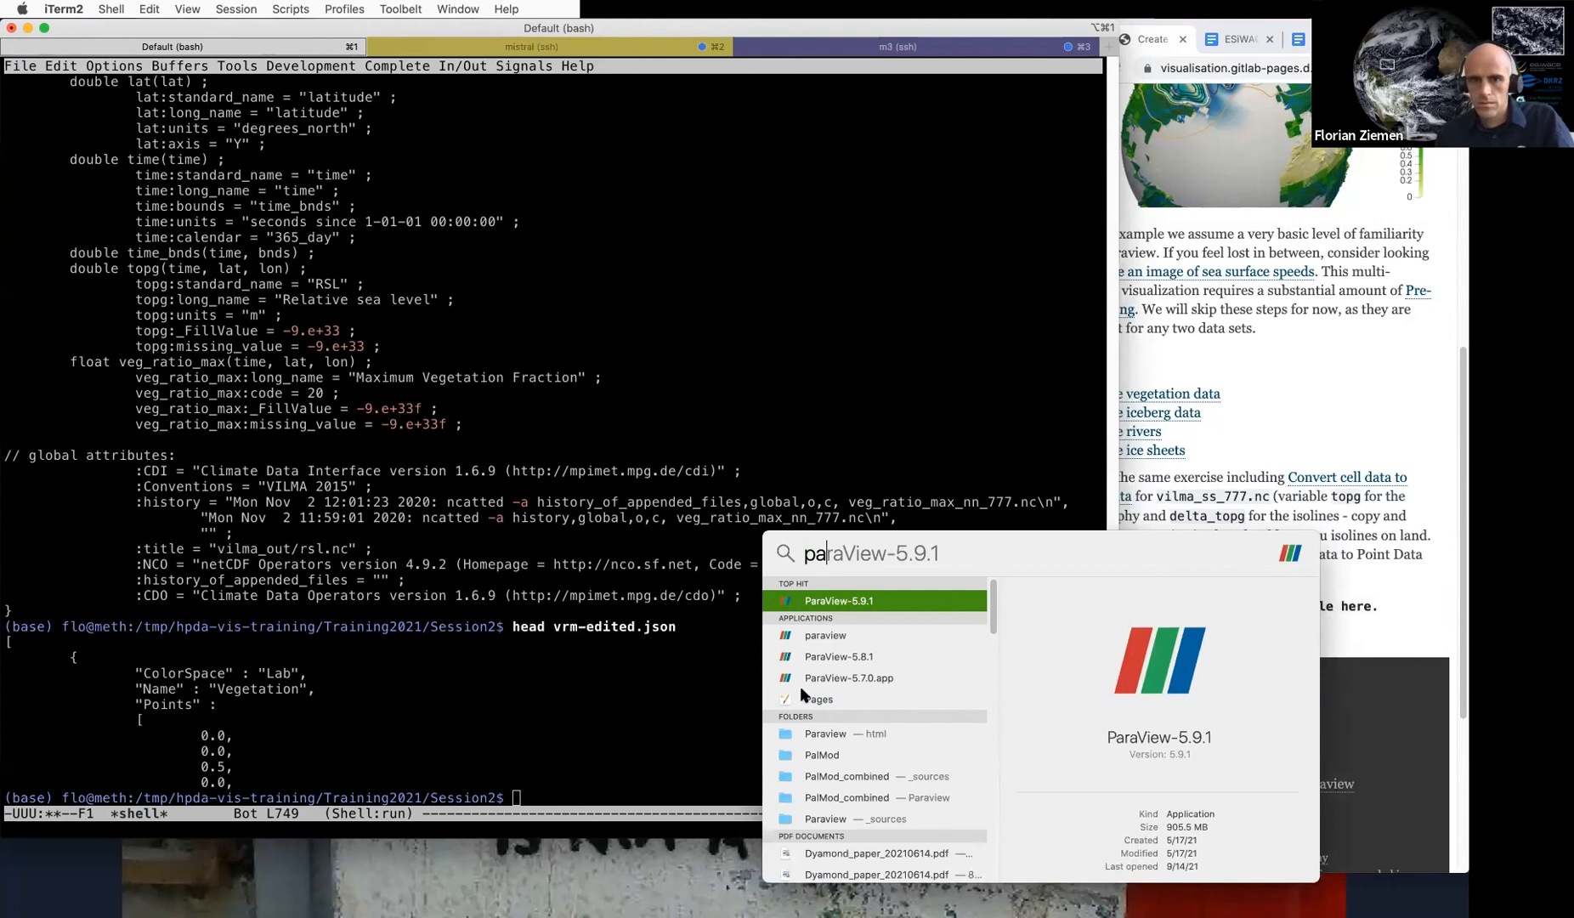
{"action": "key", "text": "Return"}
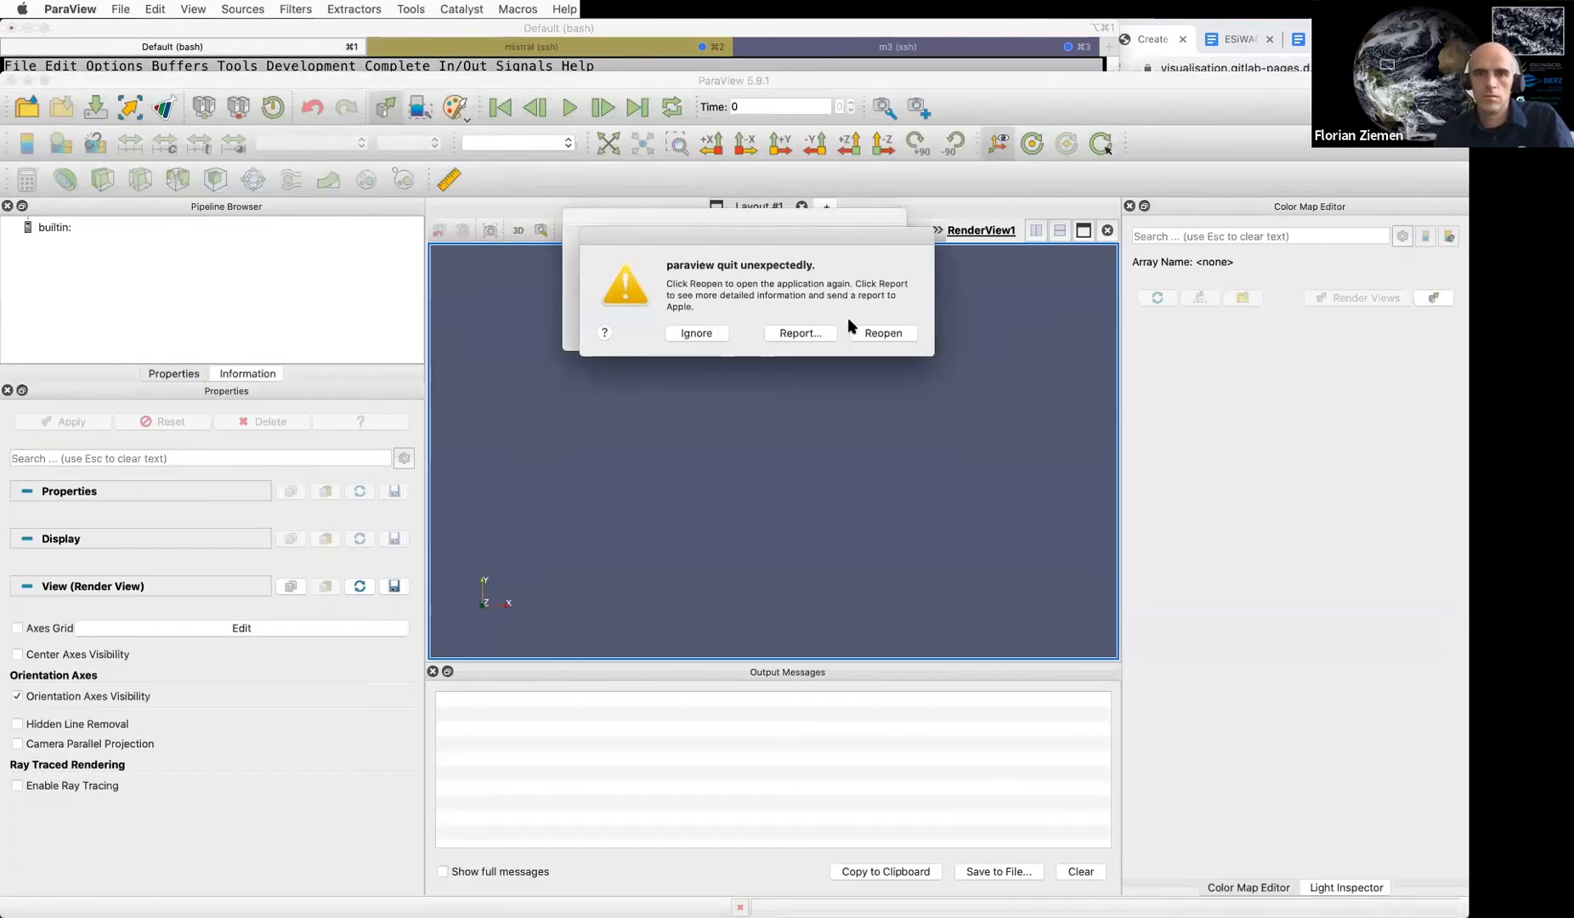
{"action": "left_click", "coordinate": [698, 335]}
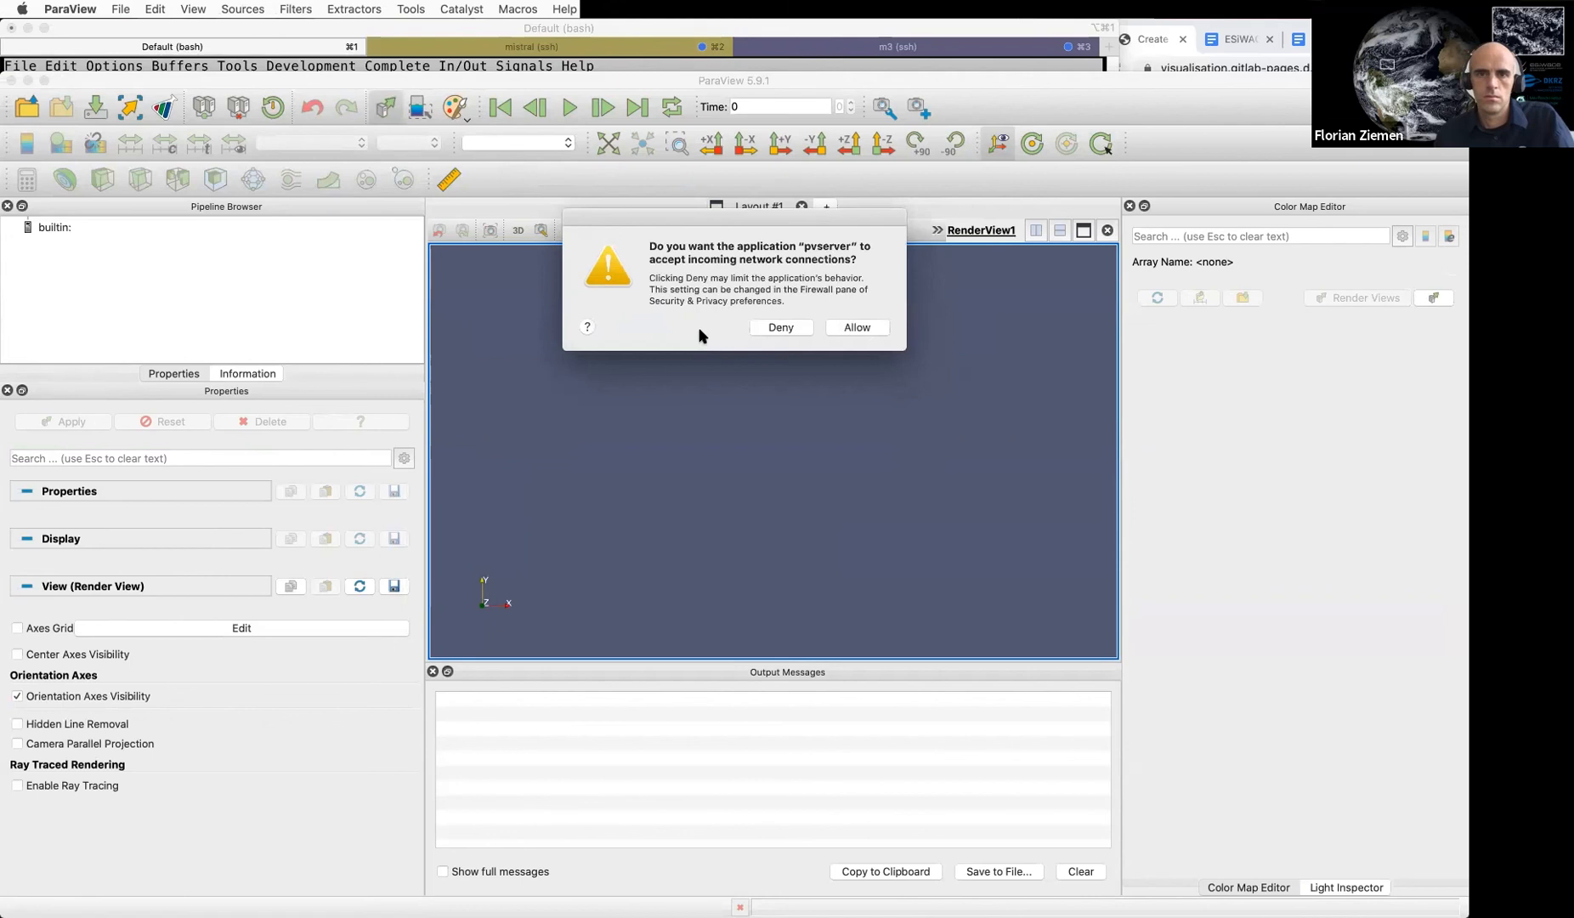
{"action": "left_click", "coordinate": [781, 329]}
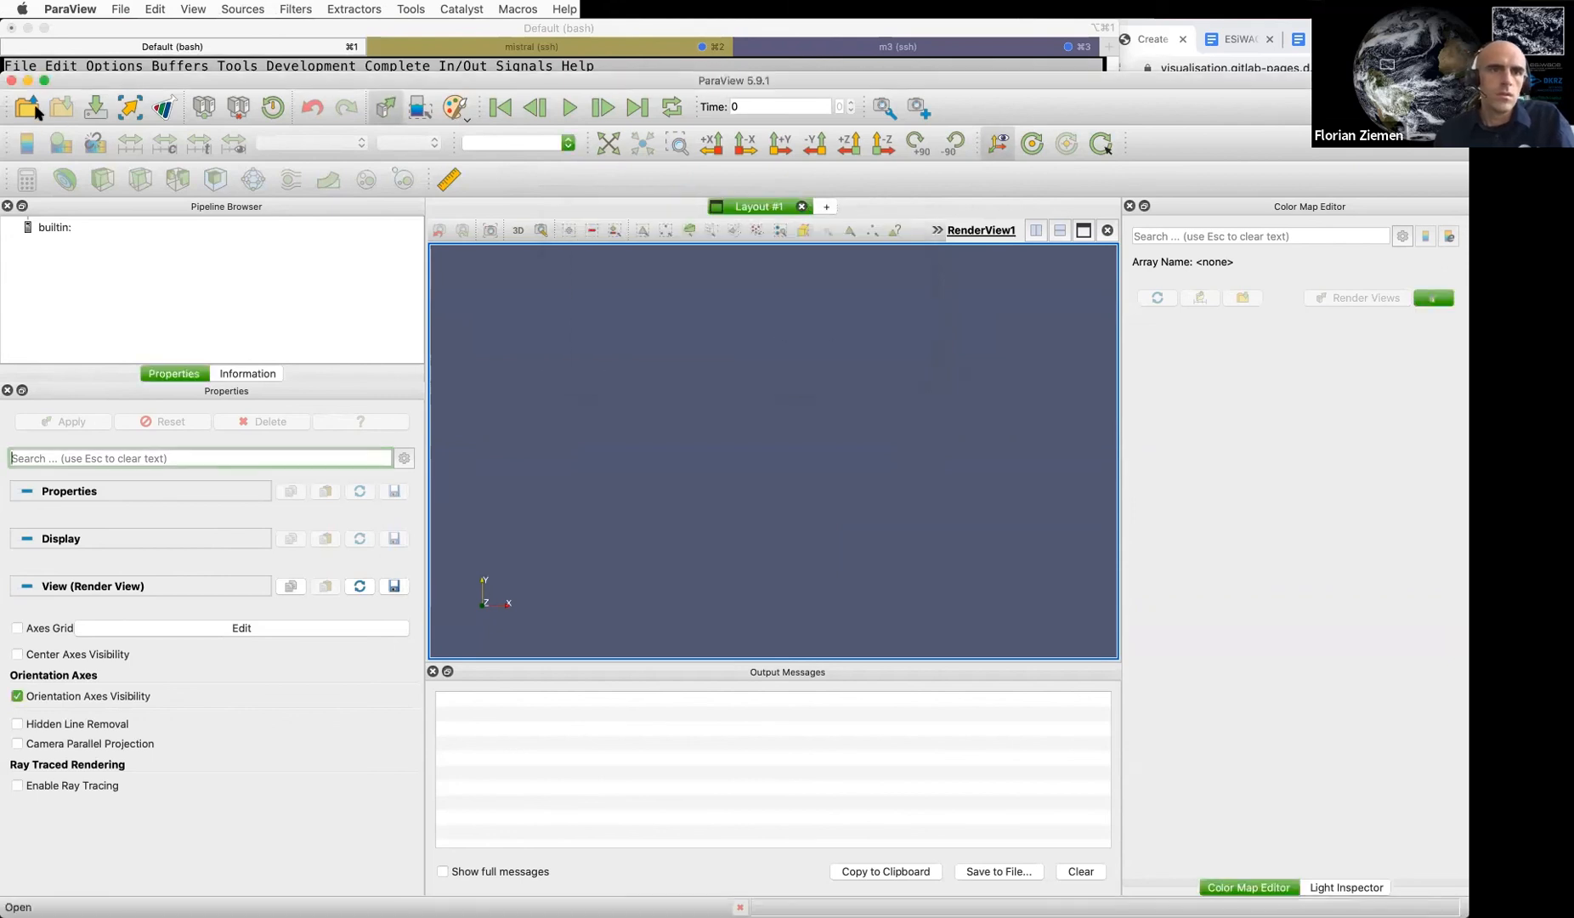
{"action": "left_click", "coordinate": [90, 10]}
{"action": "mouse_move", "coordinate": [126, 9]}
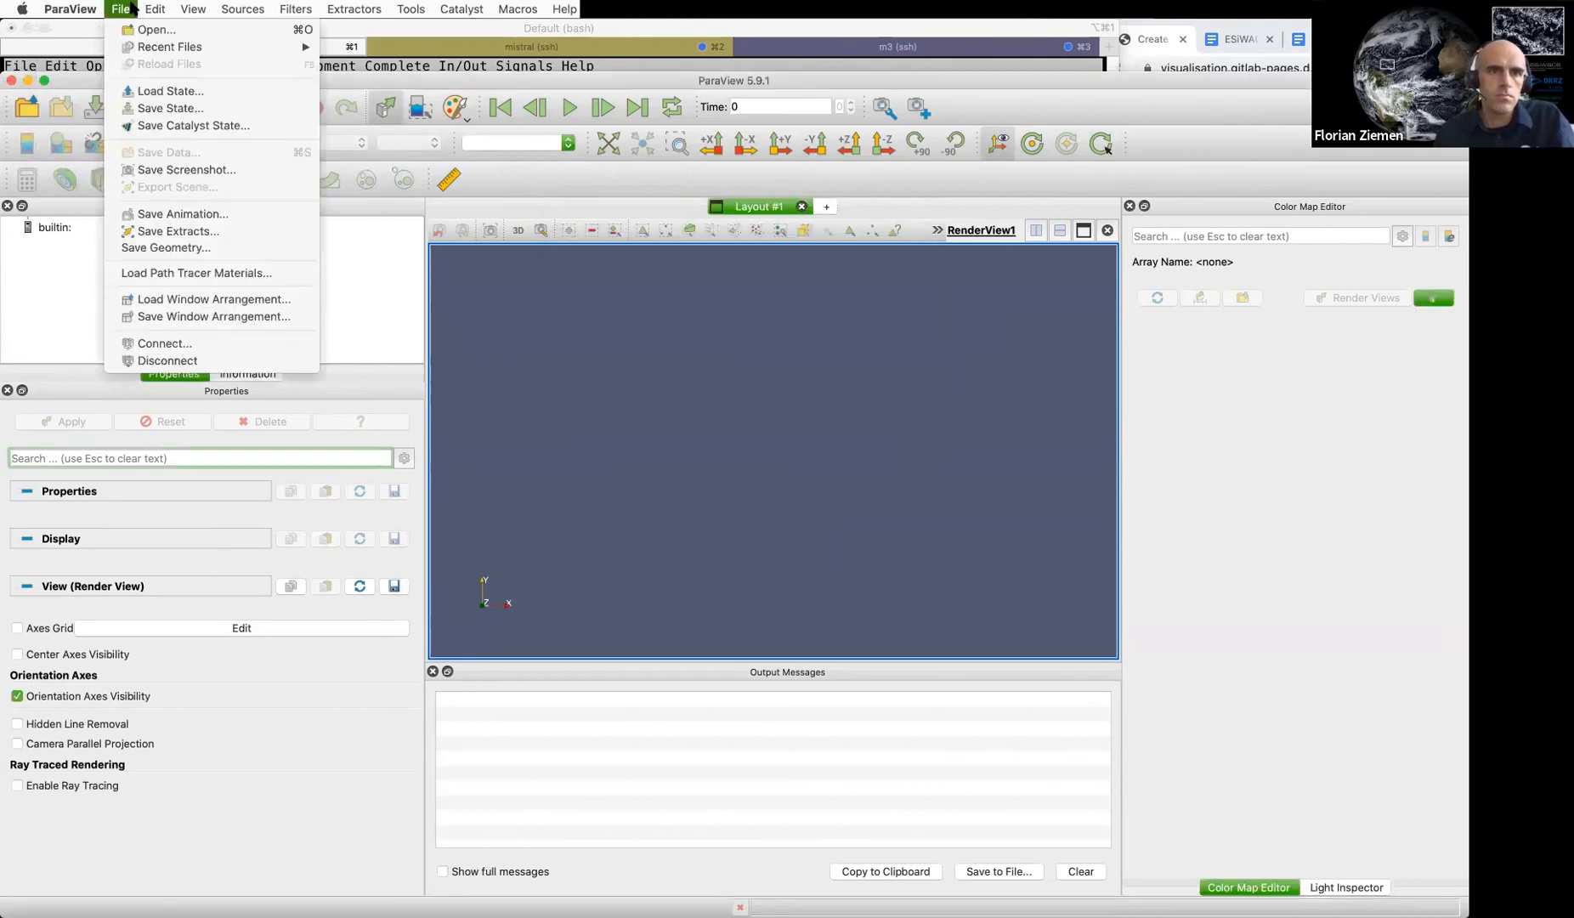
{"action": "left_click", "coordinate": [153, 30]}
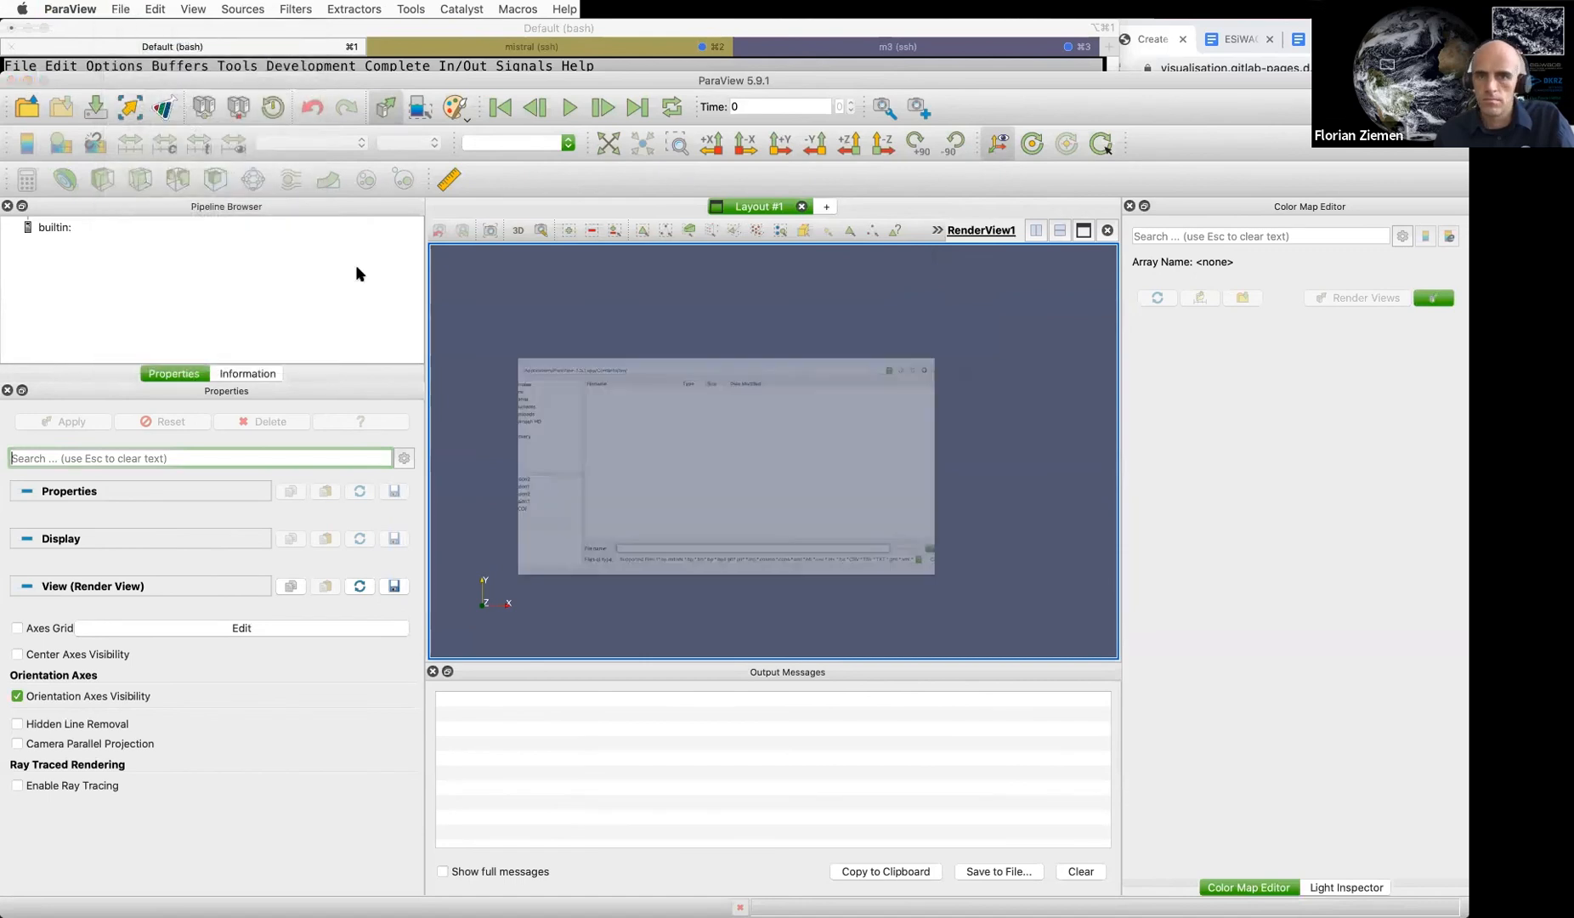
{"action": "key", "text": "Escape"}
Load the state file ice_sheet_complete.pvsm from Session2, searching for its data files under /tmp/hpda-vis-training/Training2021/Session2
{"action": "left_click", "coordinate": [120, 10]}
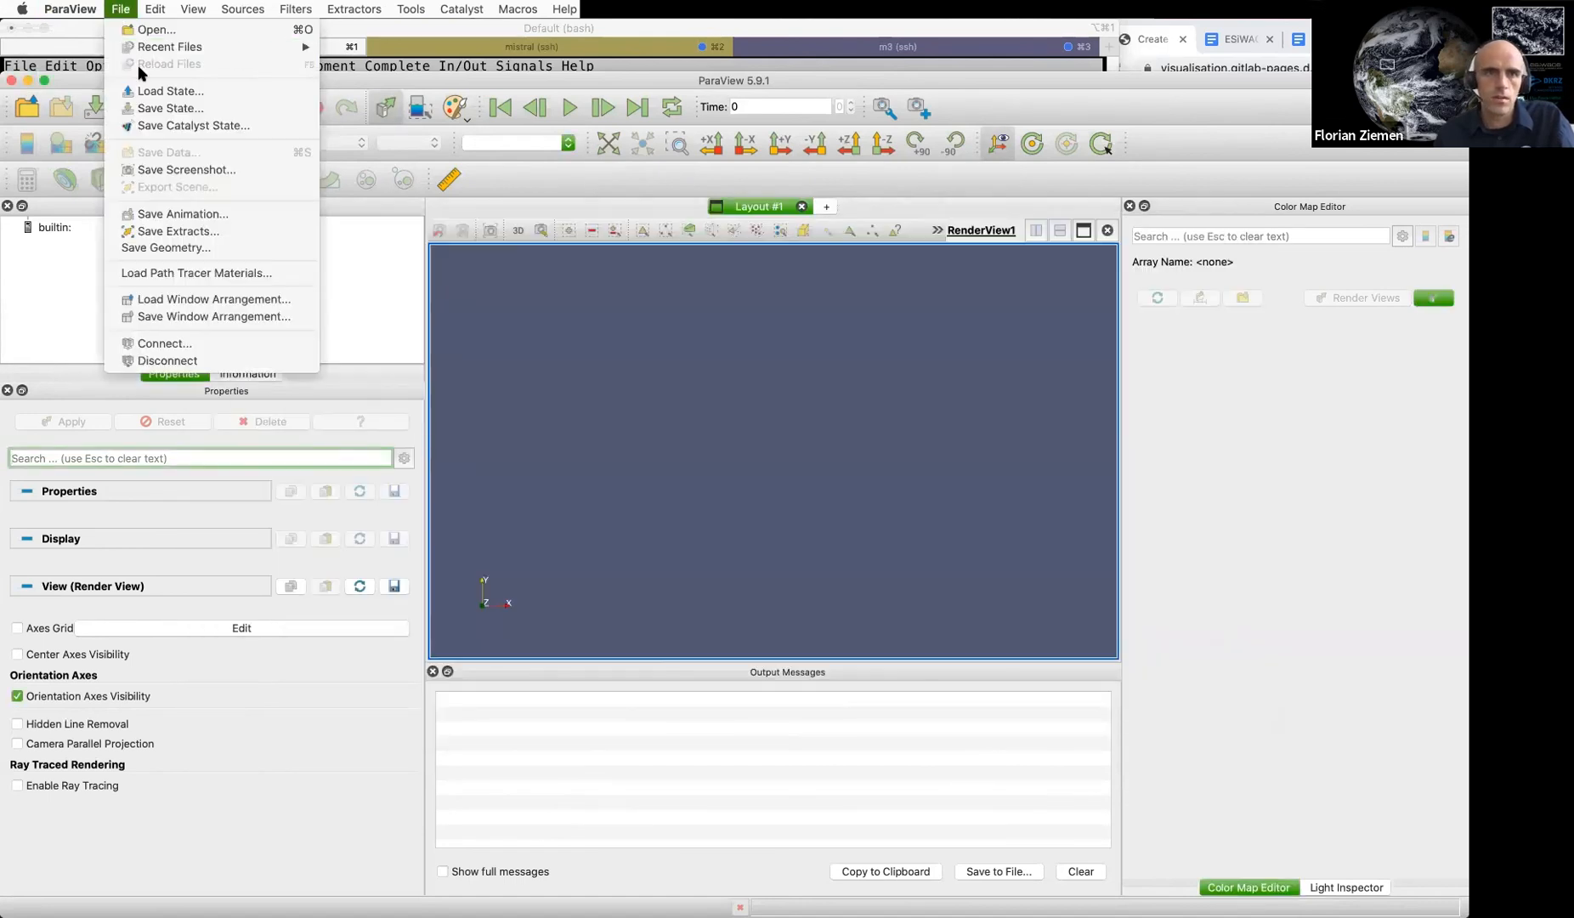
{"action": "left_click", "coordinate": [149, 89]}
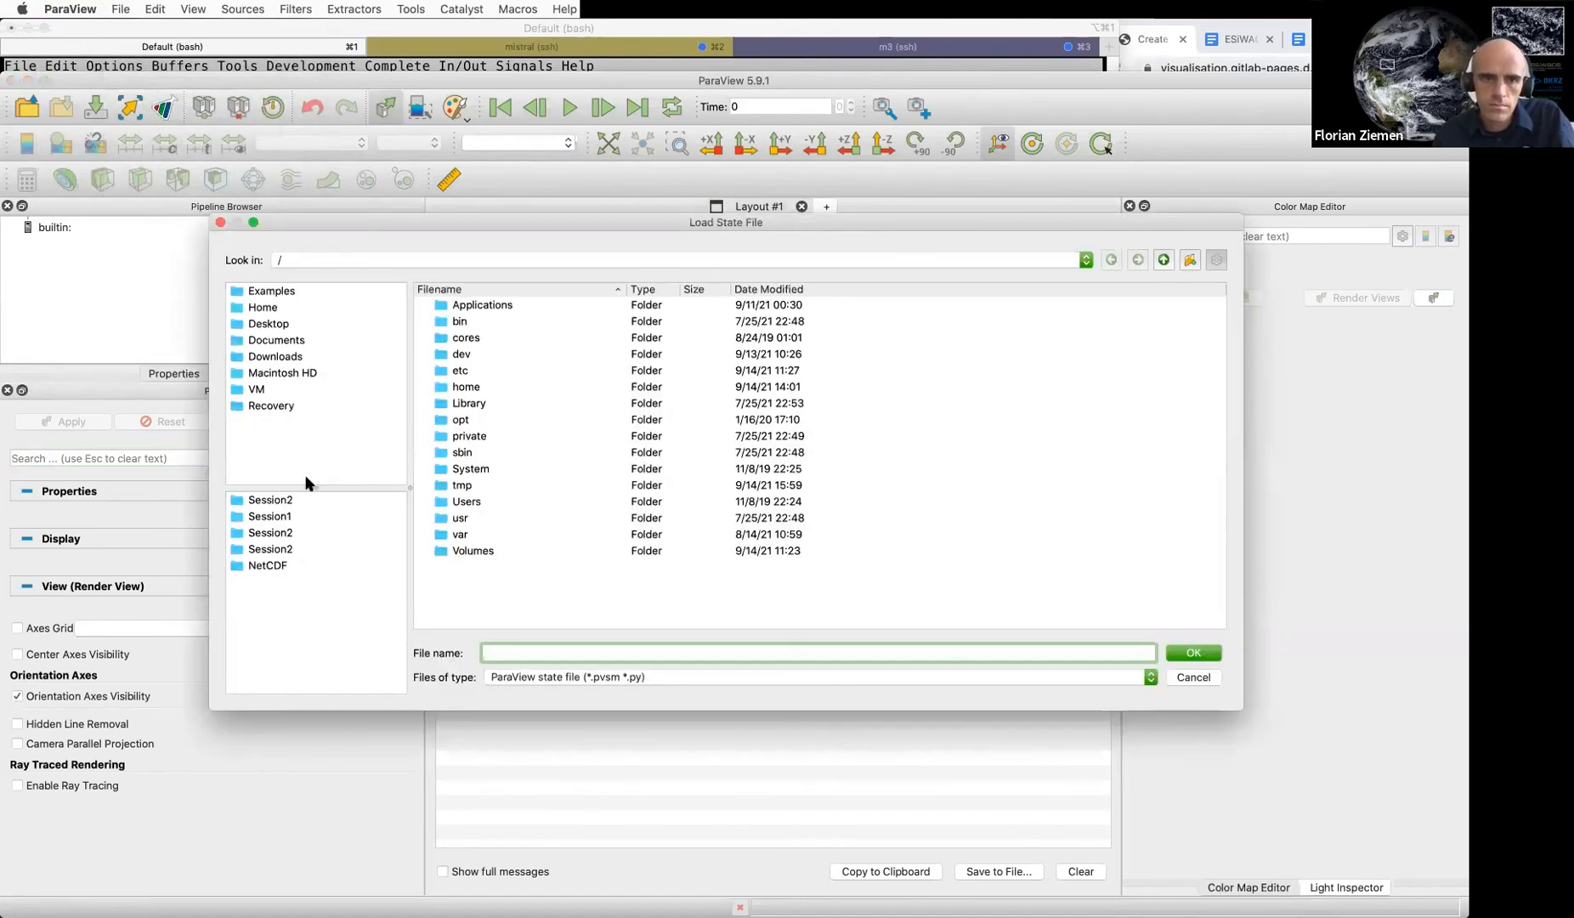
{"action": "left_click", "coordinate": [298, 501]}
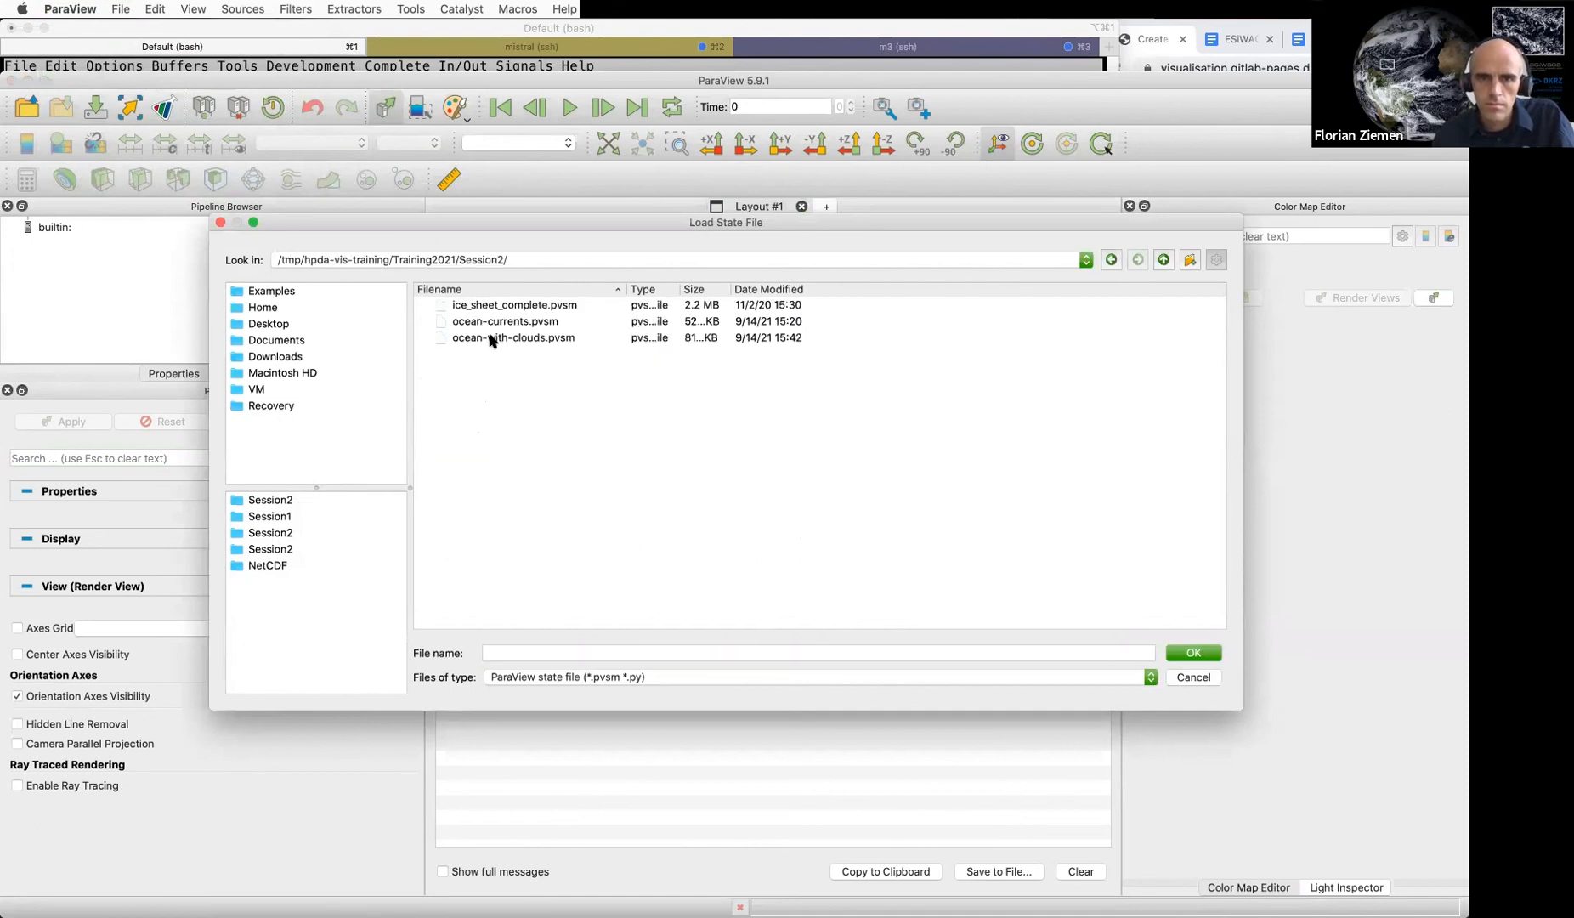
{"action": "double_click", "coordinate": [505, 305]}
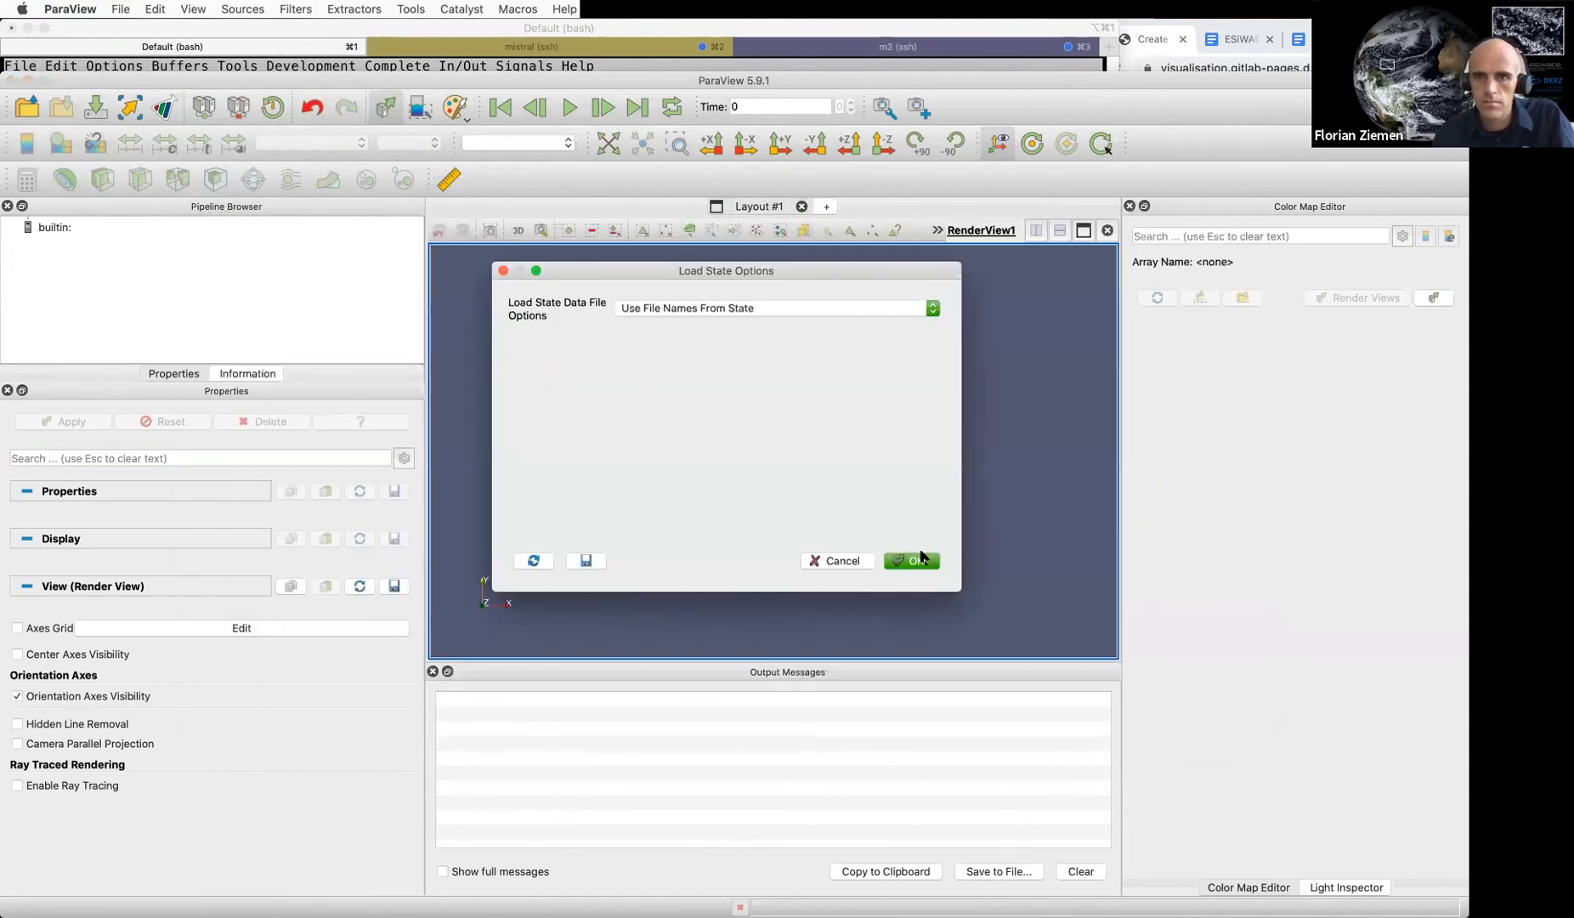
{"action": "left_click", "coordinate": [705, 308]}
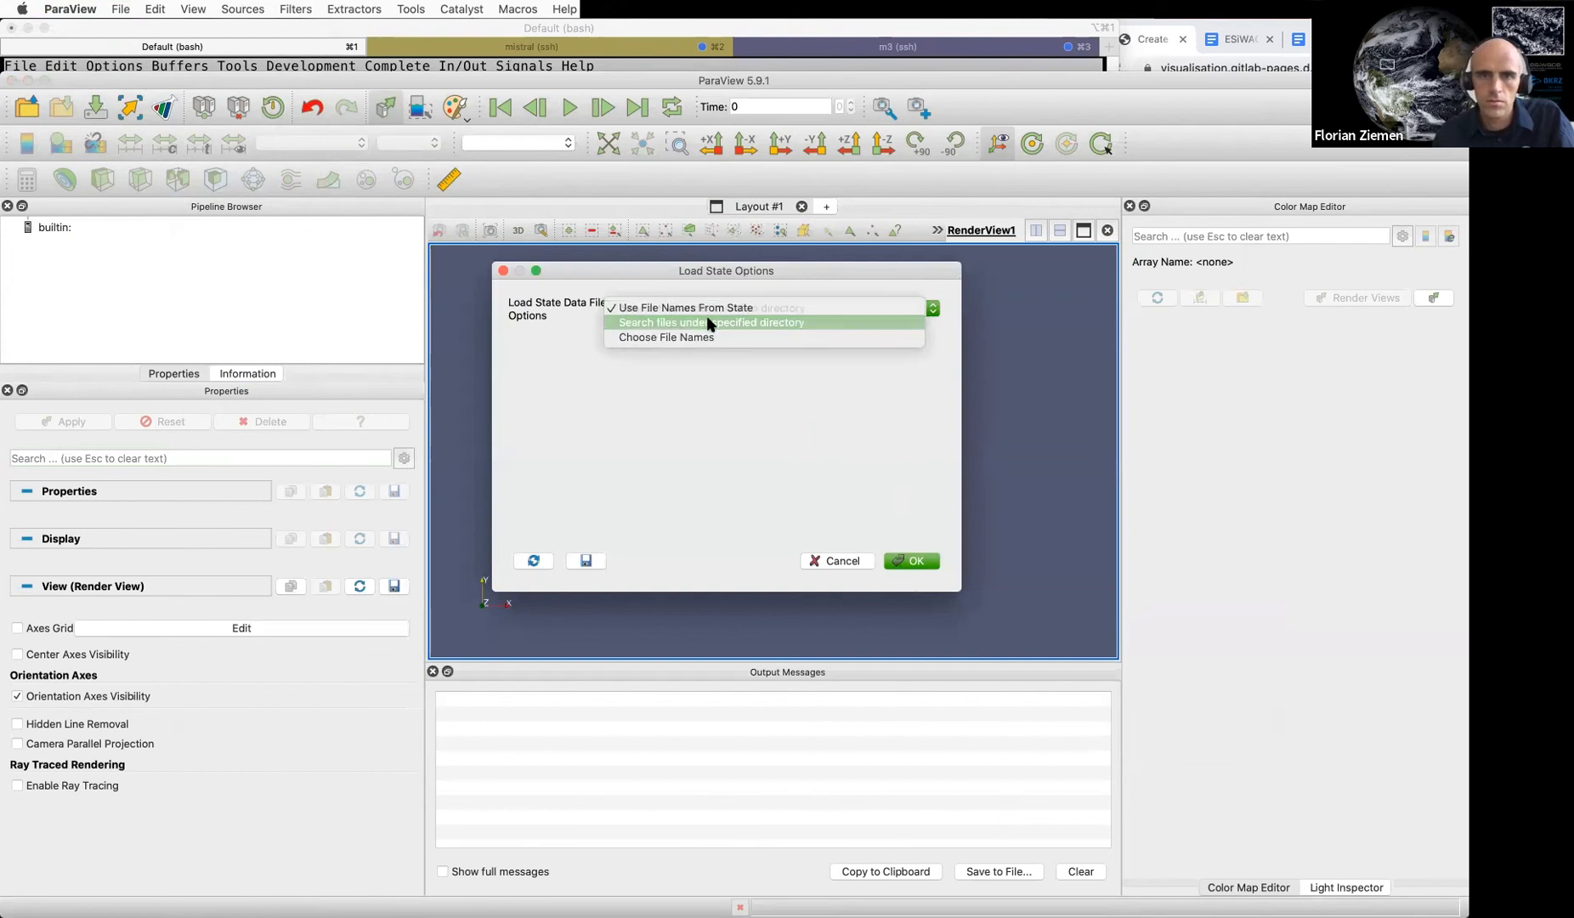
{"action": "left_click", "coordinate": [708, 323]}
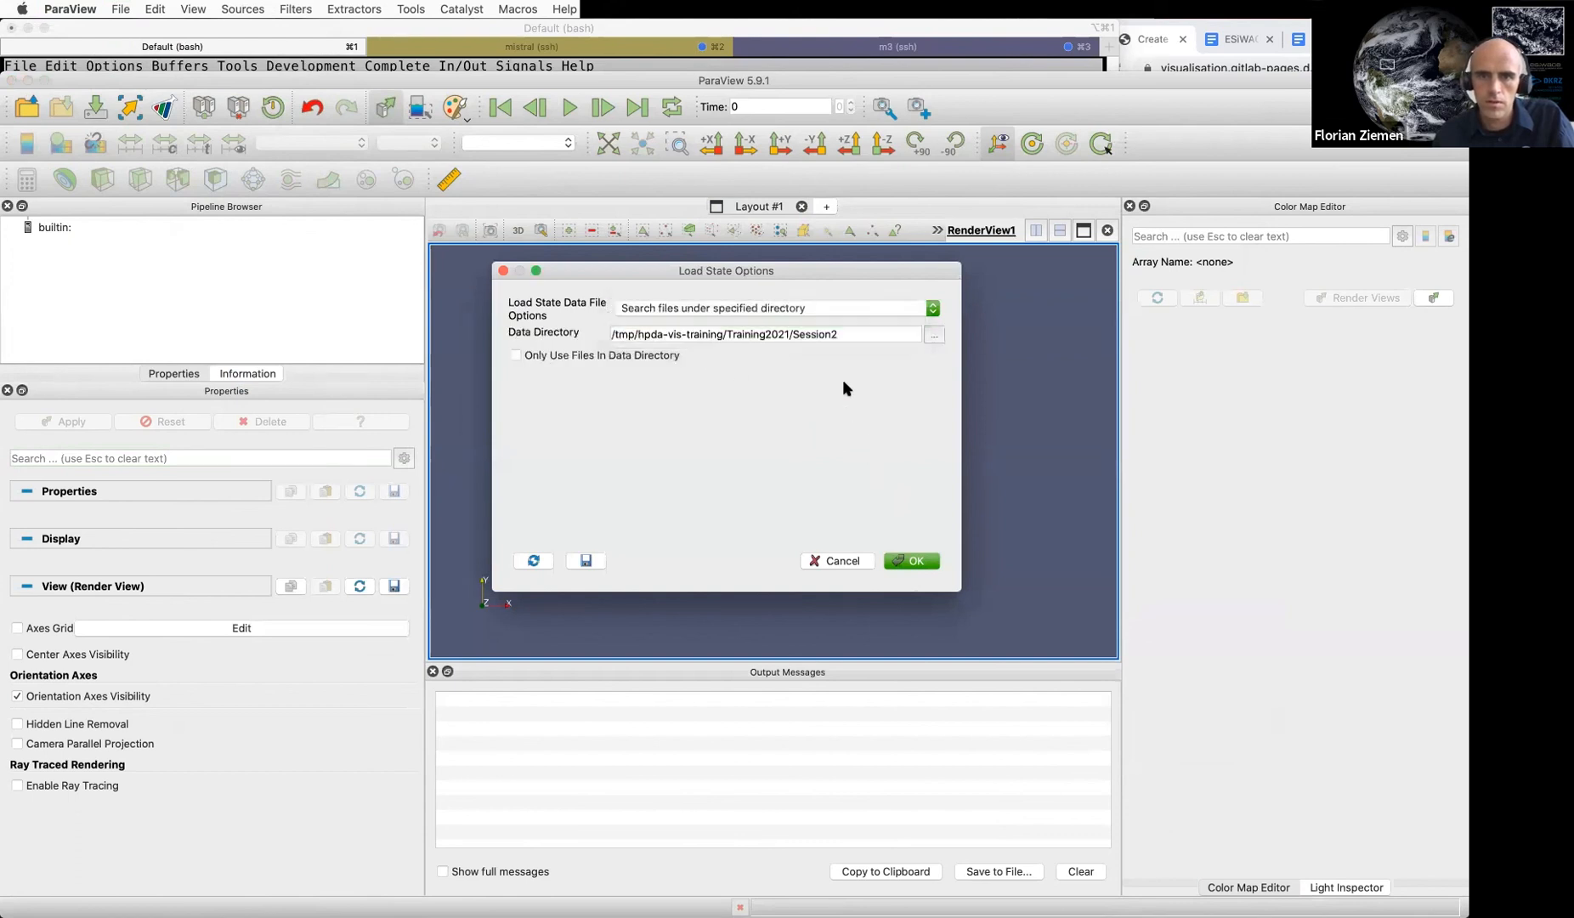
{"action": "left_click", "coordinate": [912, 560]}
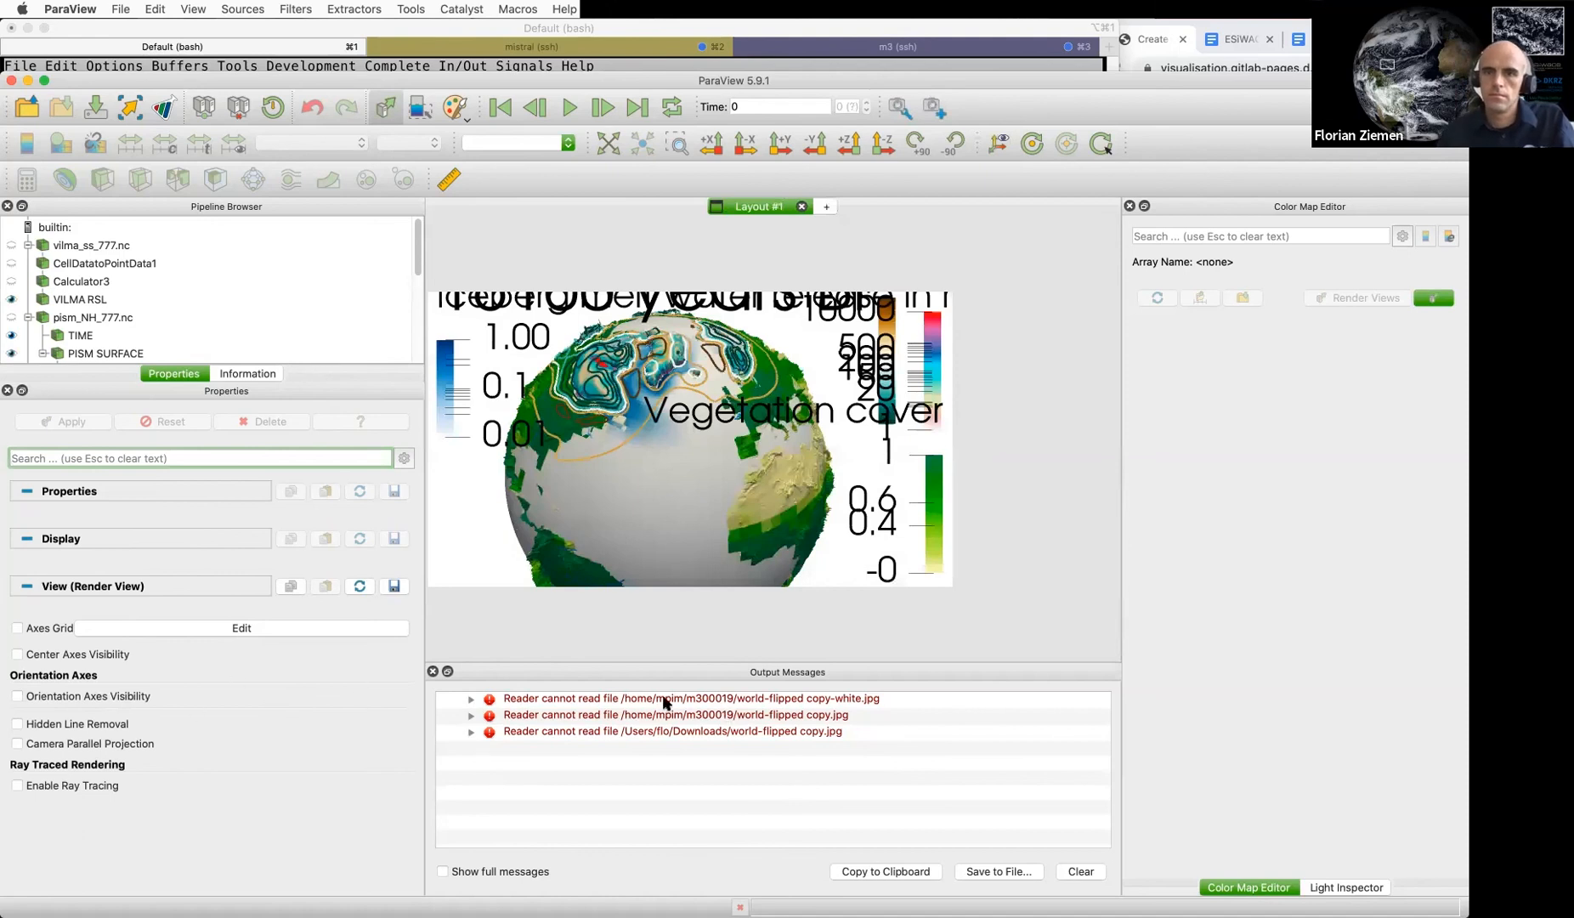
Close the Color Map Editor, Light Inspector and Output Messages to give the render view more room
{"action": "left_click", "coordinate": [1129, 206]}
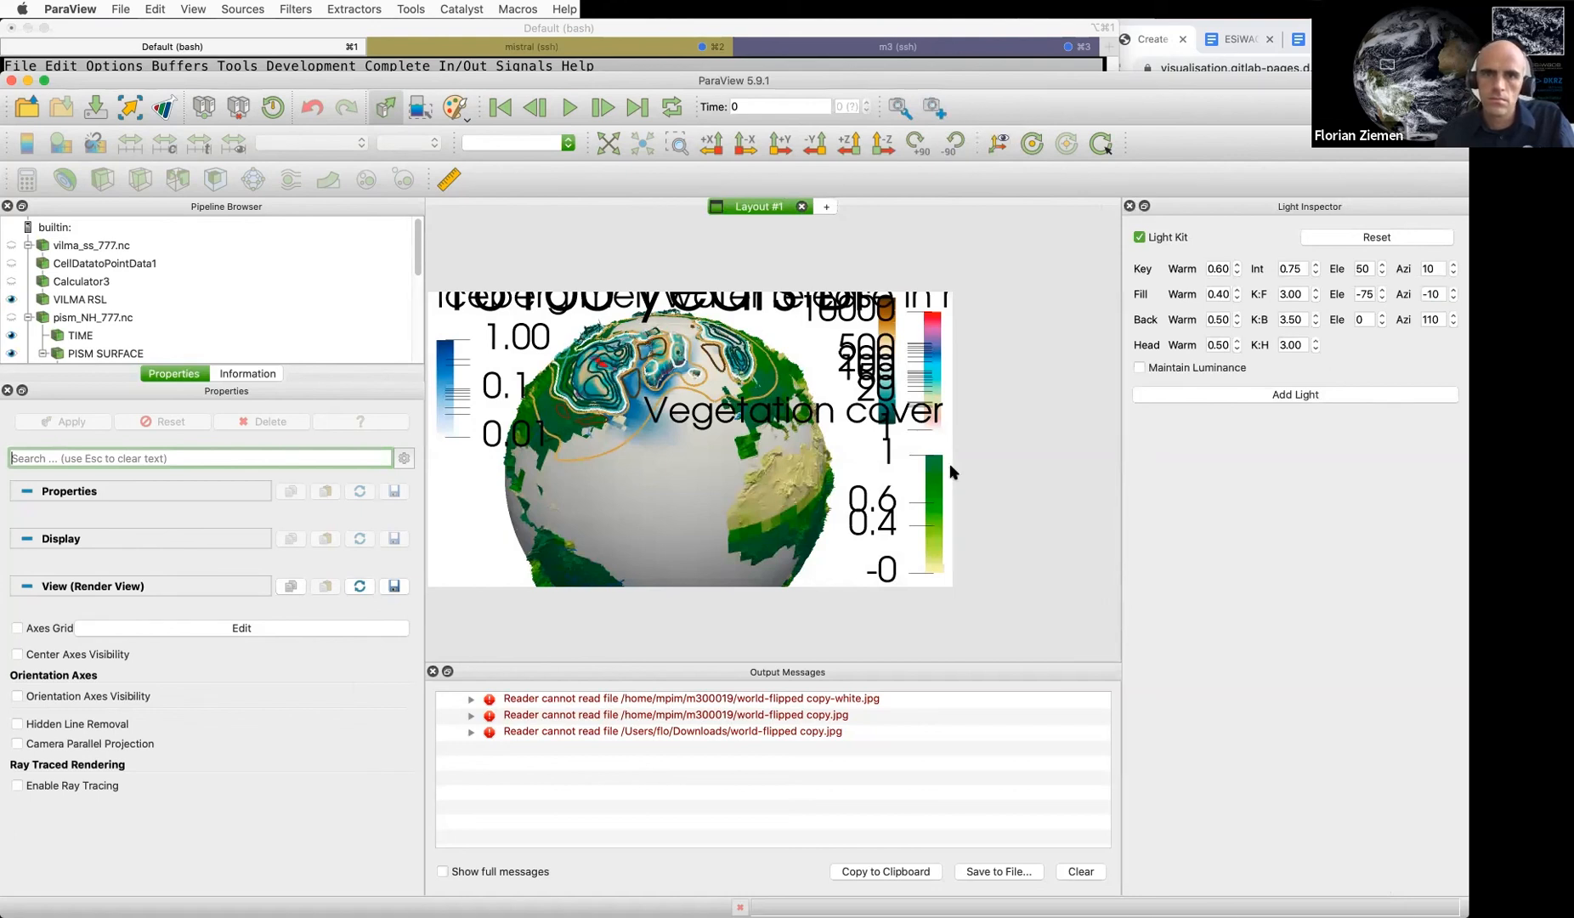
{"action": "left_click", "coordinate": [1129, 205]}
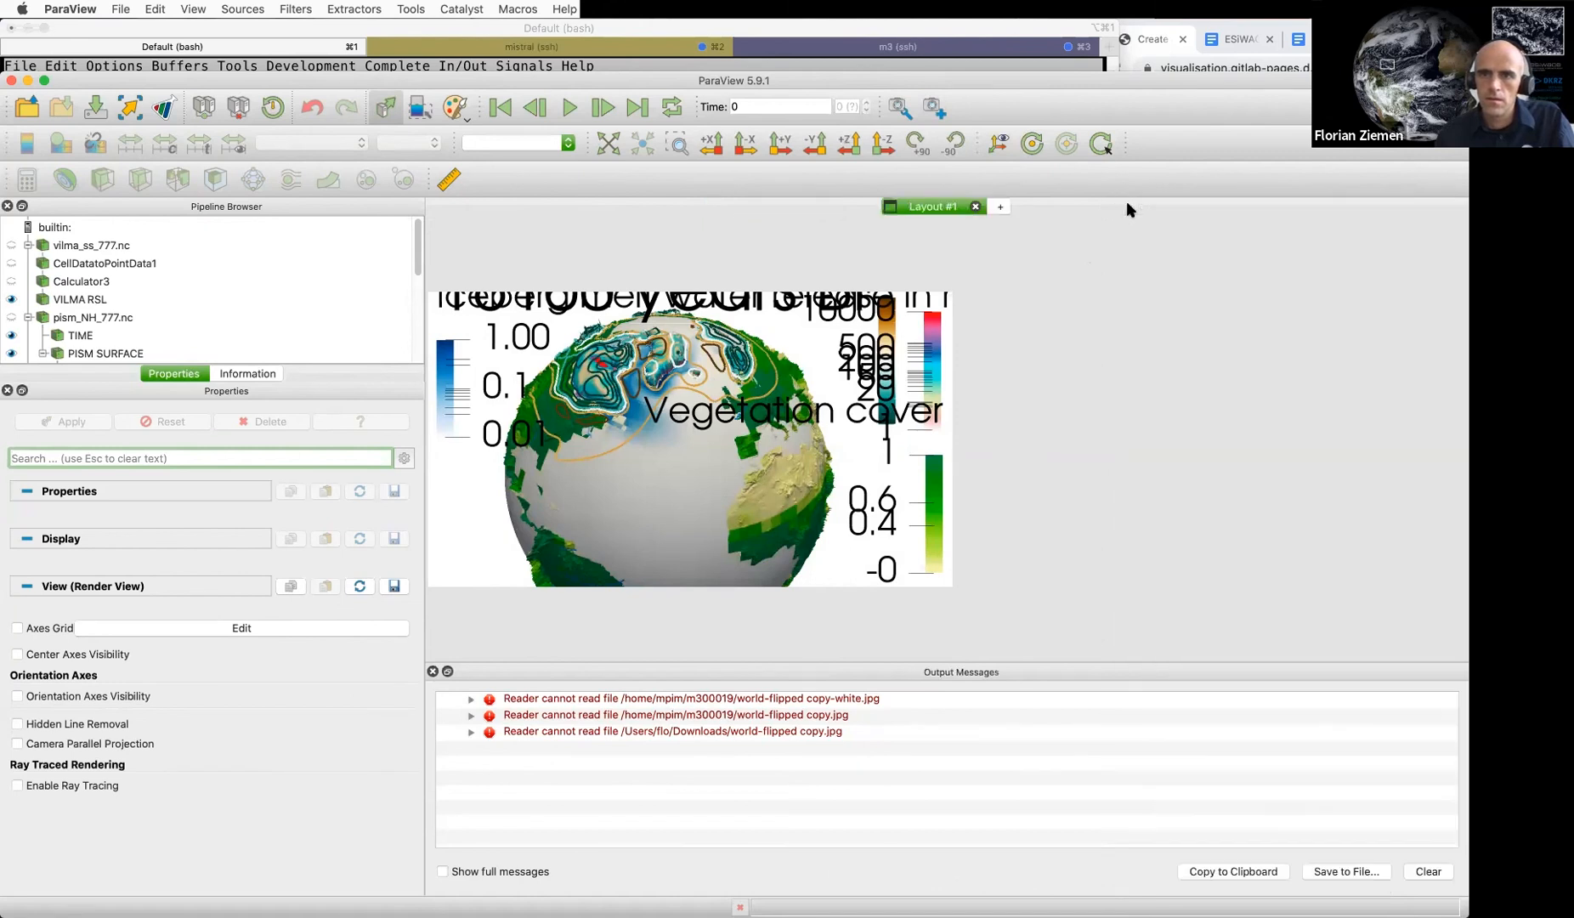
{"action": "left_click", "coordinate": [433, 670]}
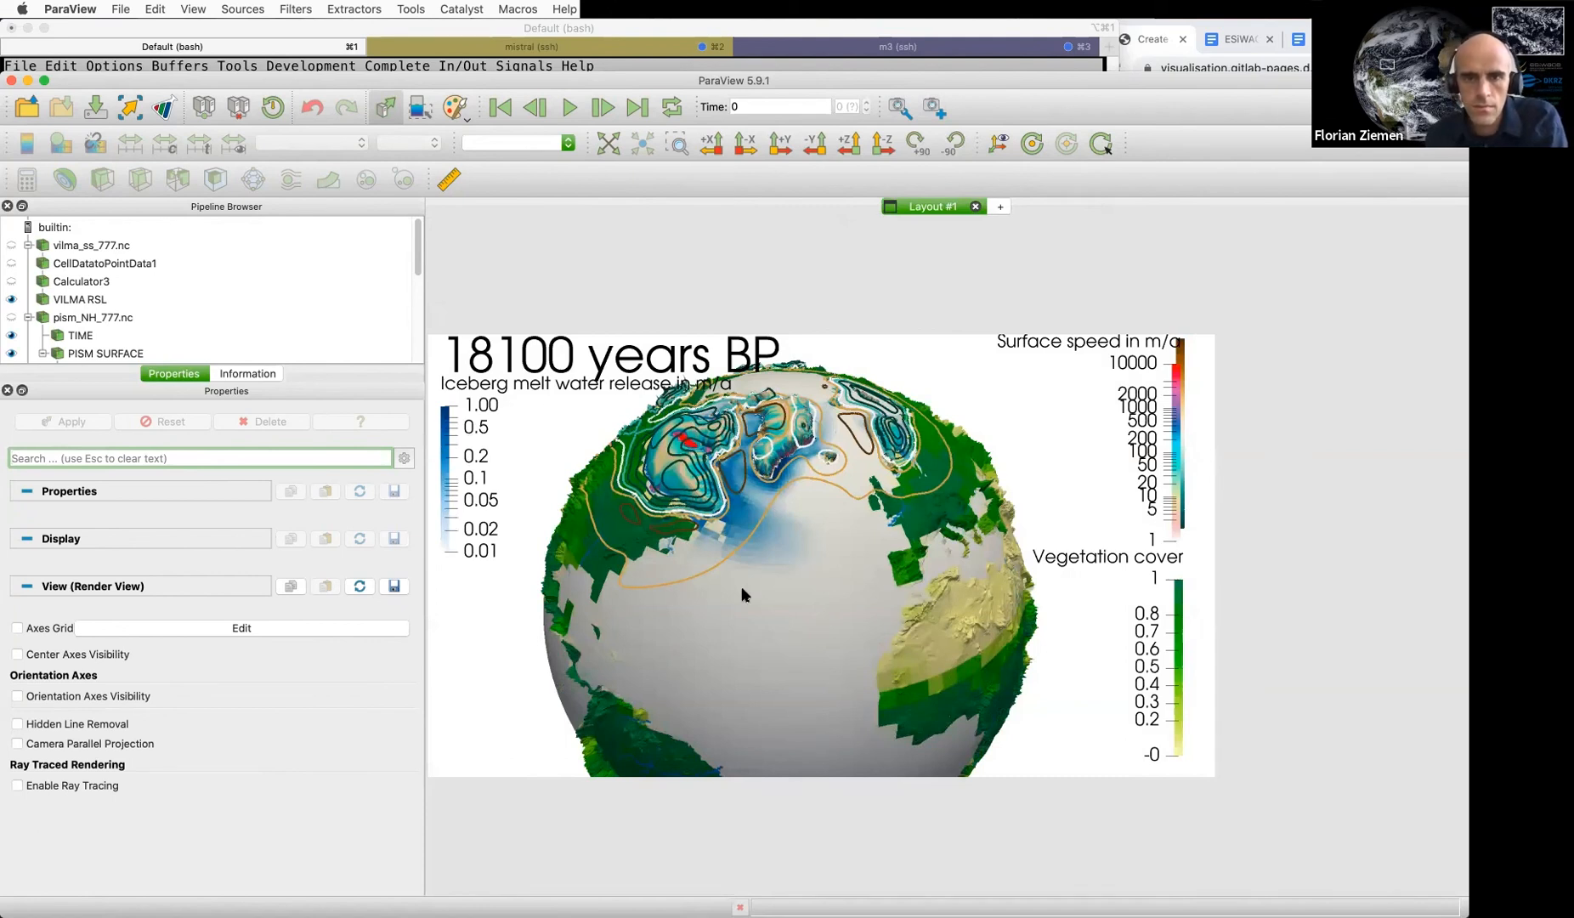
Look through the loaded pipeline and enlarge the Pipeline Browser to fit all its sources and filters
{"action": "scroll", "coordinate": [199, 319], "scroll_direction": "down", "scroll_amount": 5}
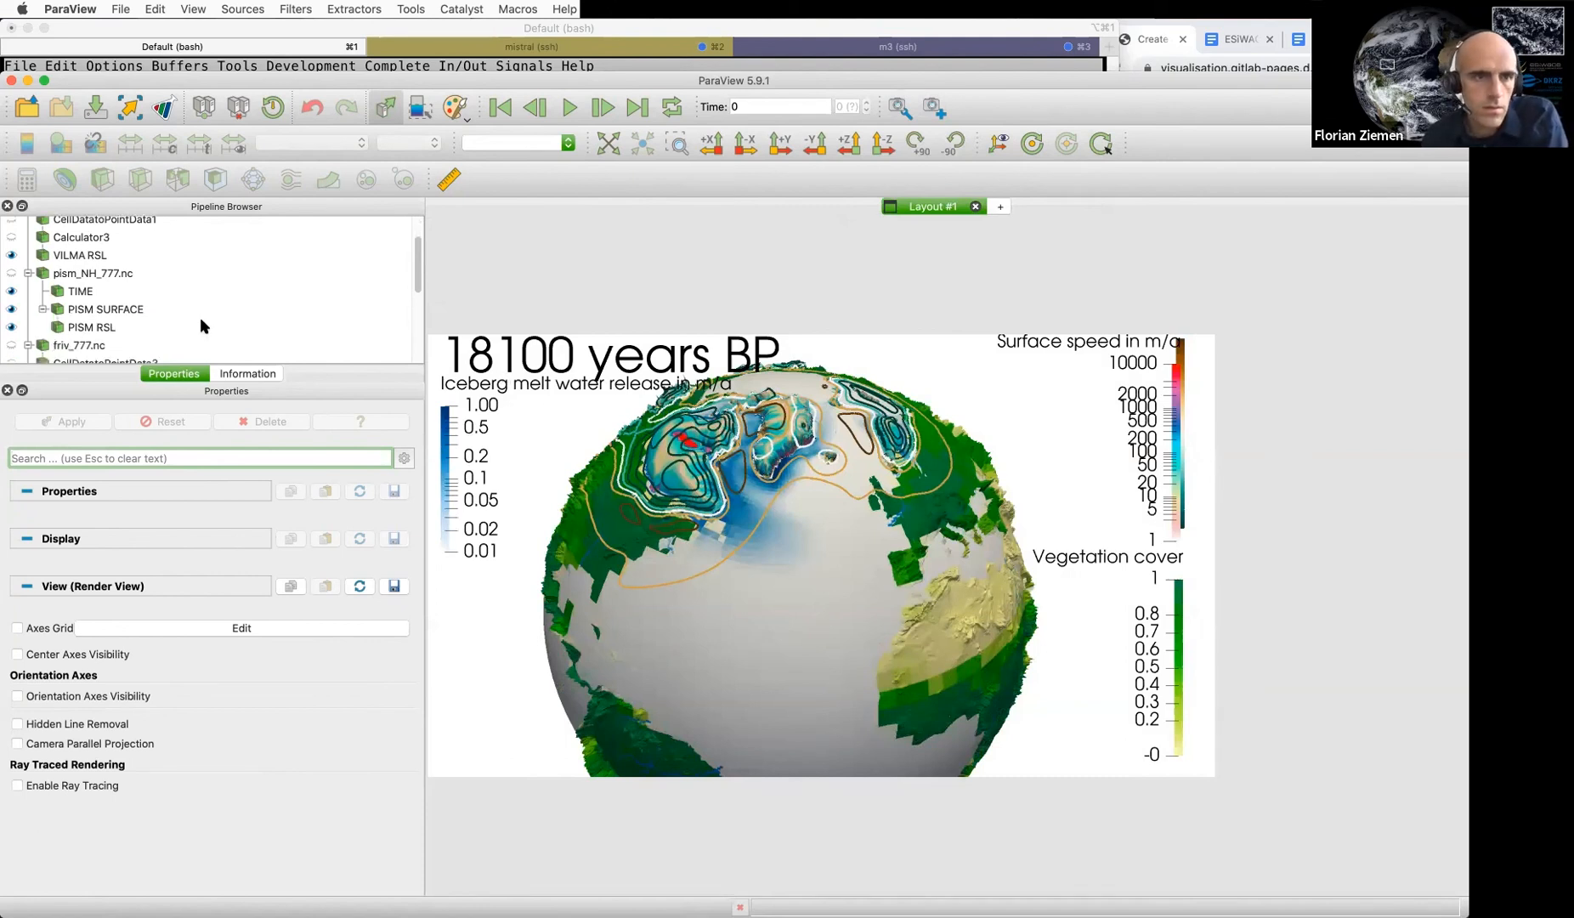
{"action": "scroll", "coordinate": [208, 316], "scroll_direction": "down", "scroll_amount": 5}
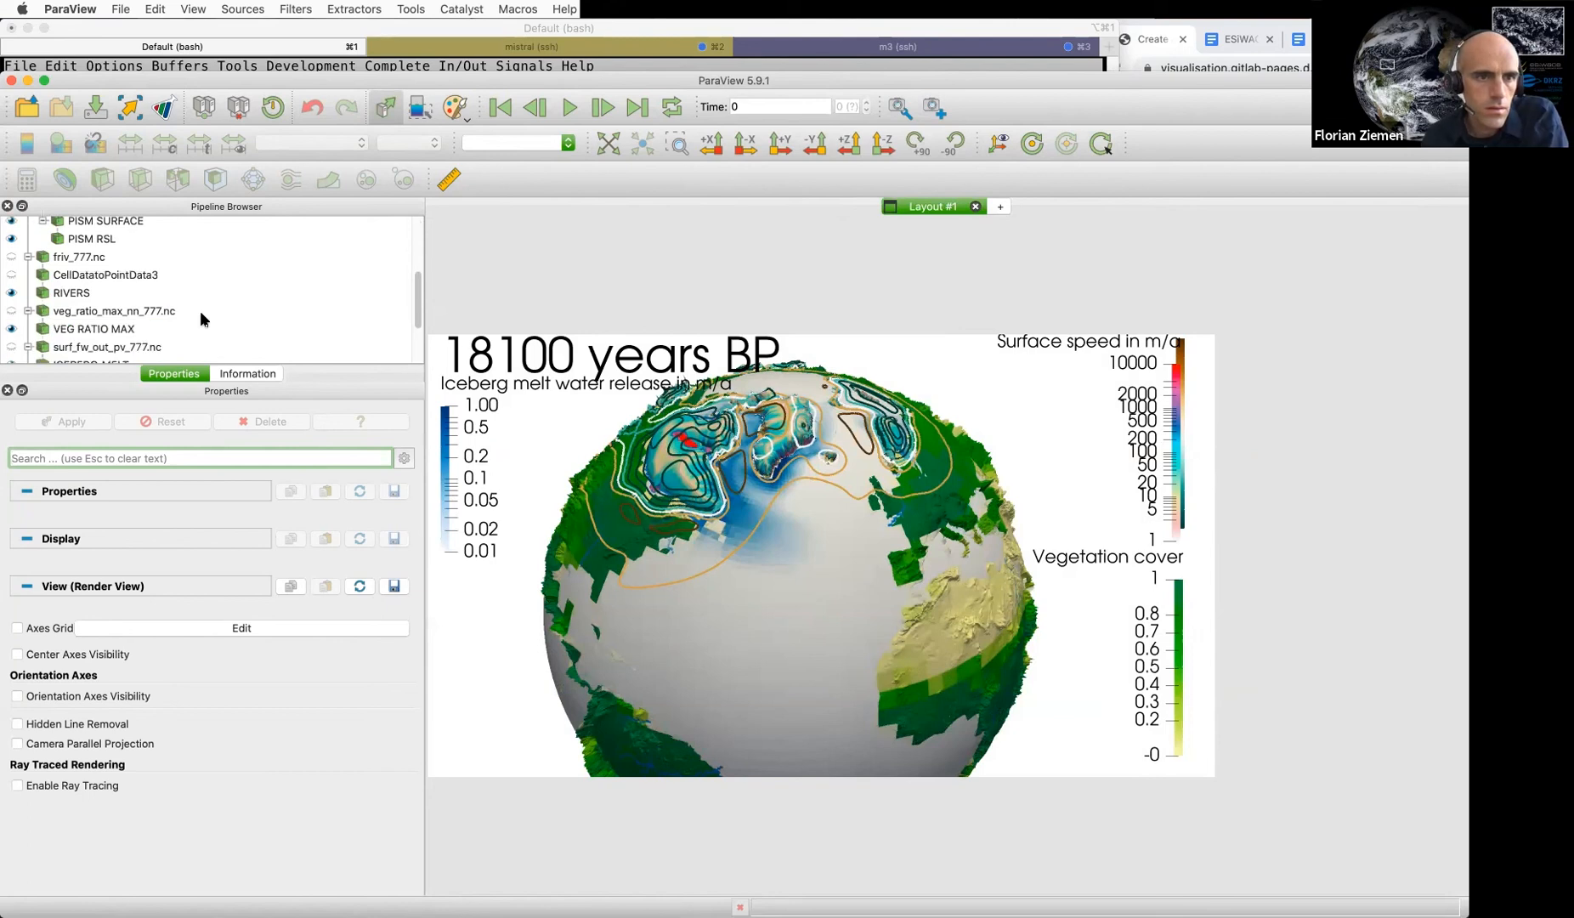
{"action": "scroll", "coordinate": [200, 320], "scroll_direction": "down", "scroll_amount": 2}
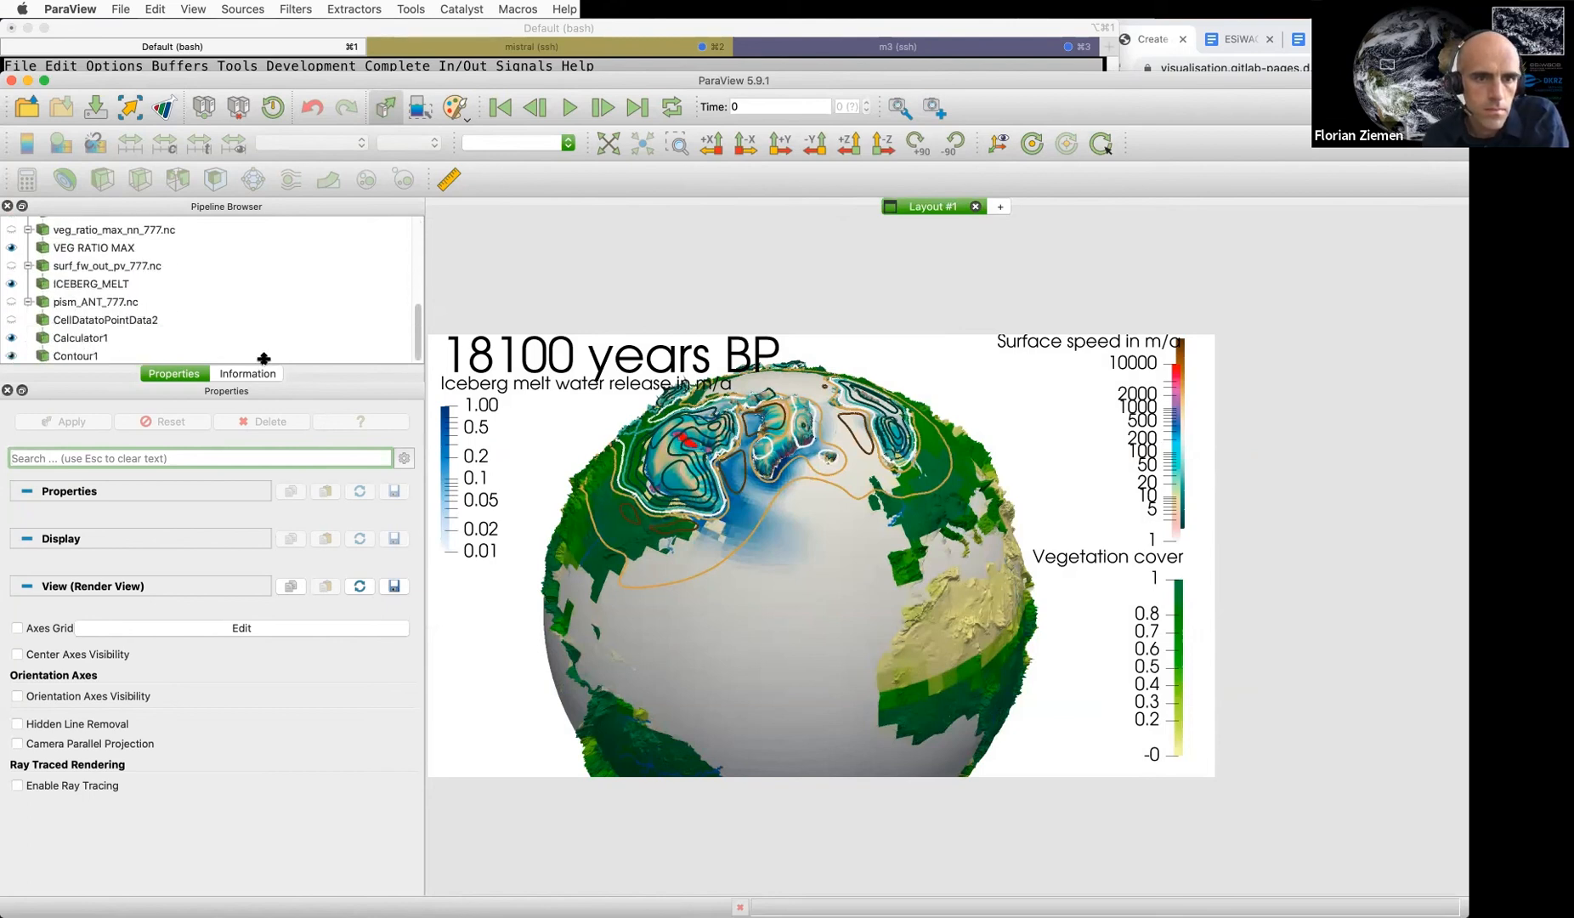
{"action": "left_click_drag", "start_coordinate": [280, 605], "coordinate": [354, 750]}
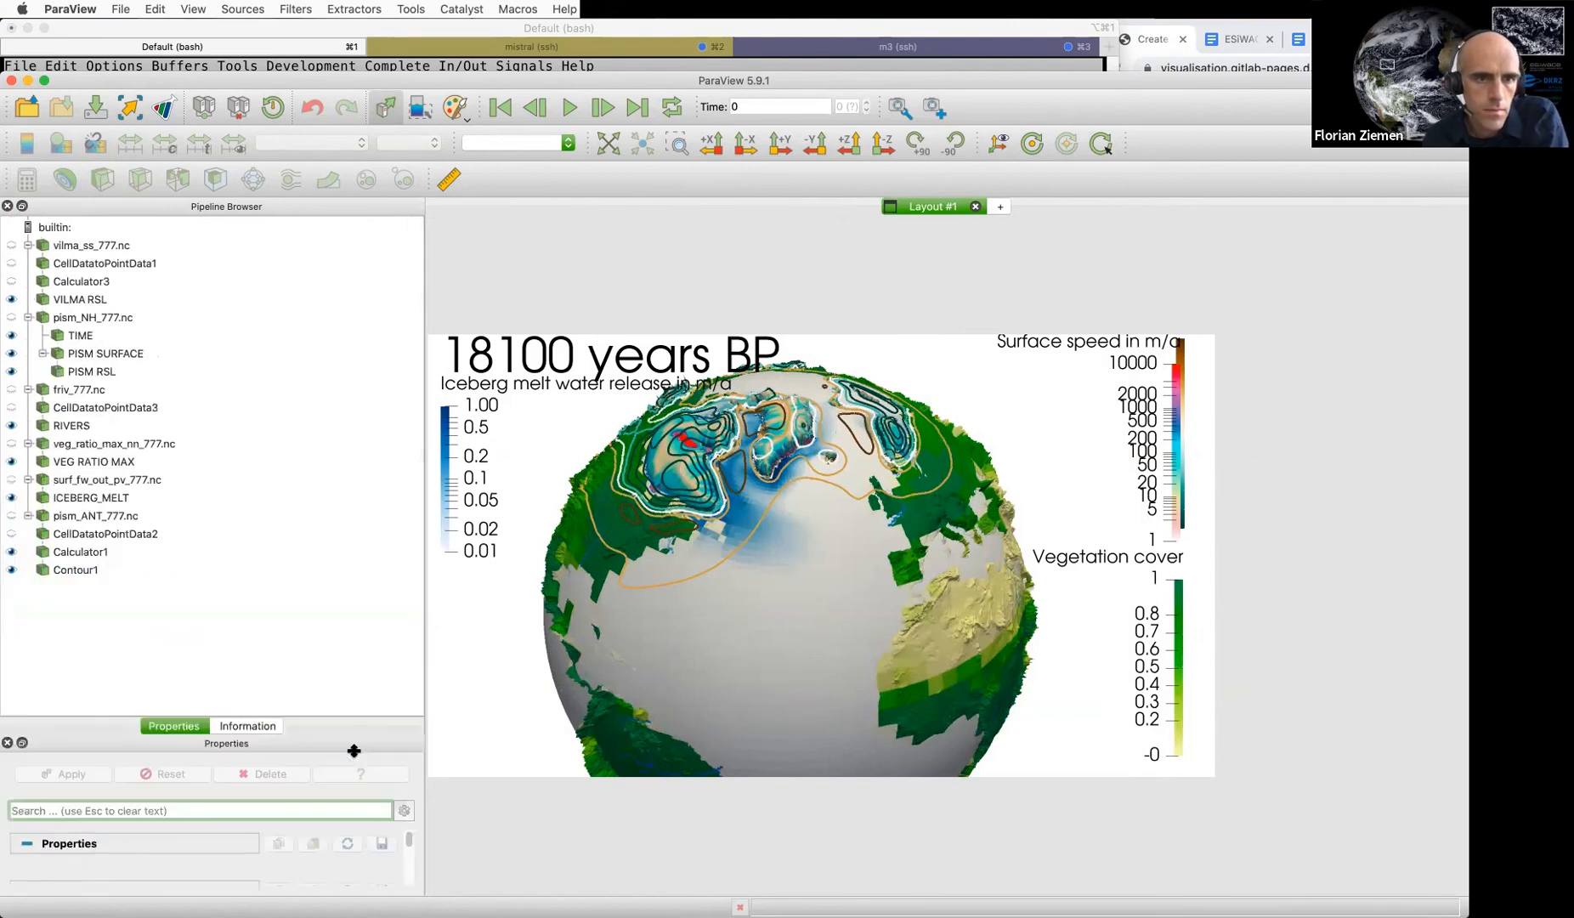
Inspect the vilma_ss_777.nc filter chain from source to VILMA RSL, making room to read the contour's settings
{"action": "left_click", "coordinate": [100, 246]}
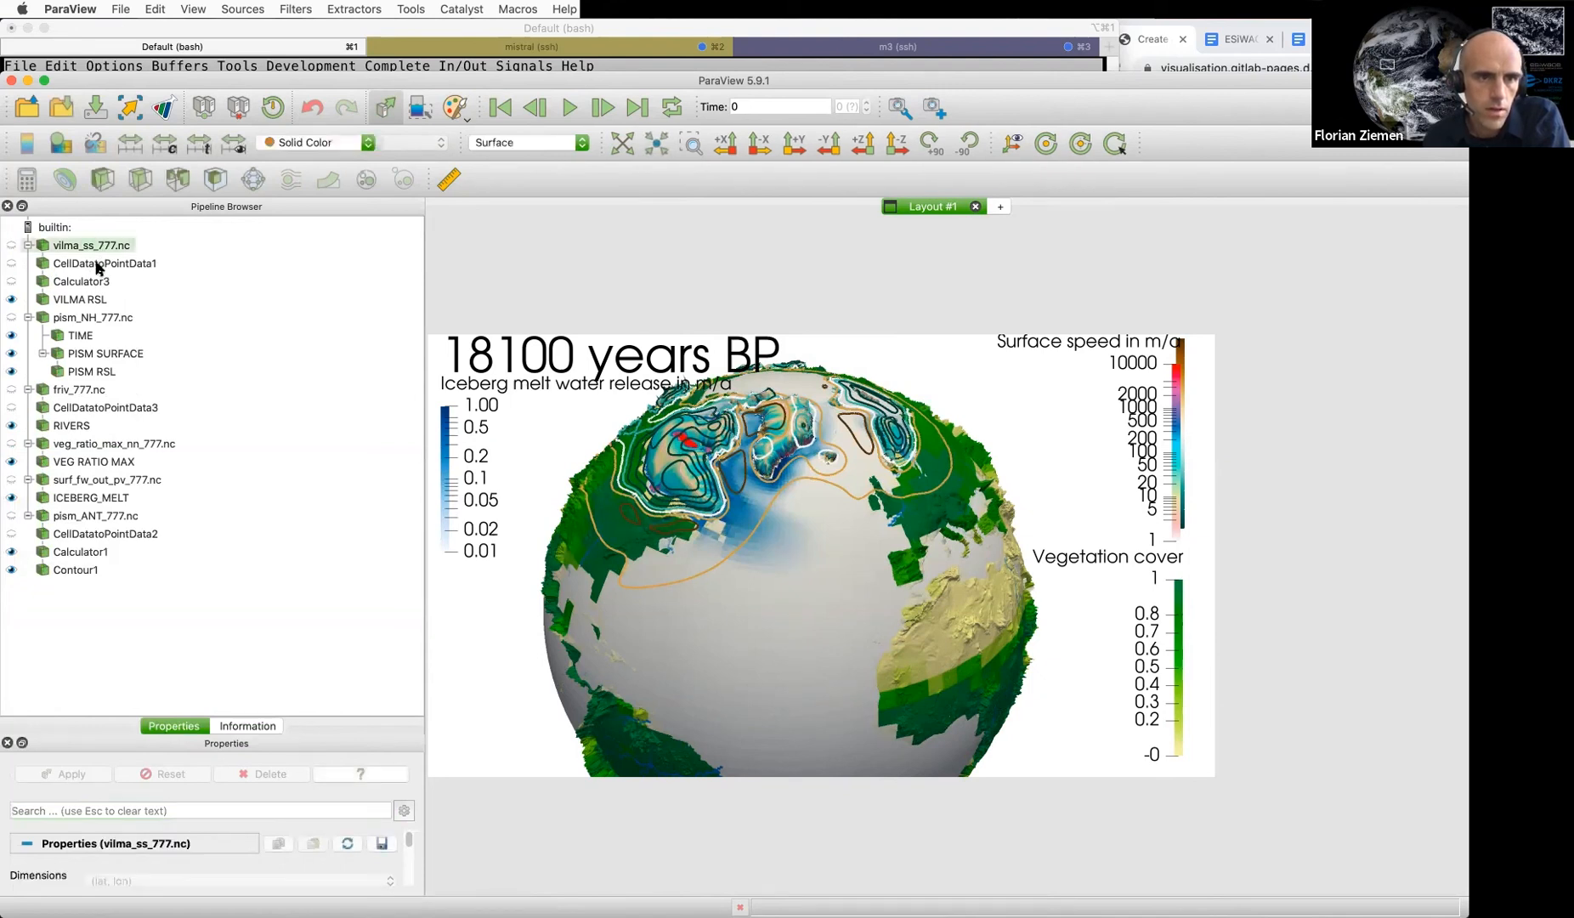
{"action": "left_click", "coordinate": [96, 265]}
{"action": "left_click", "coordinate": [90, 284]}
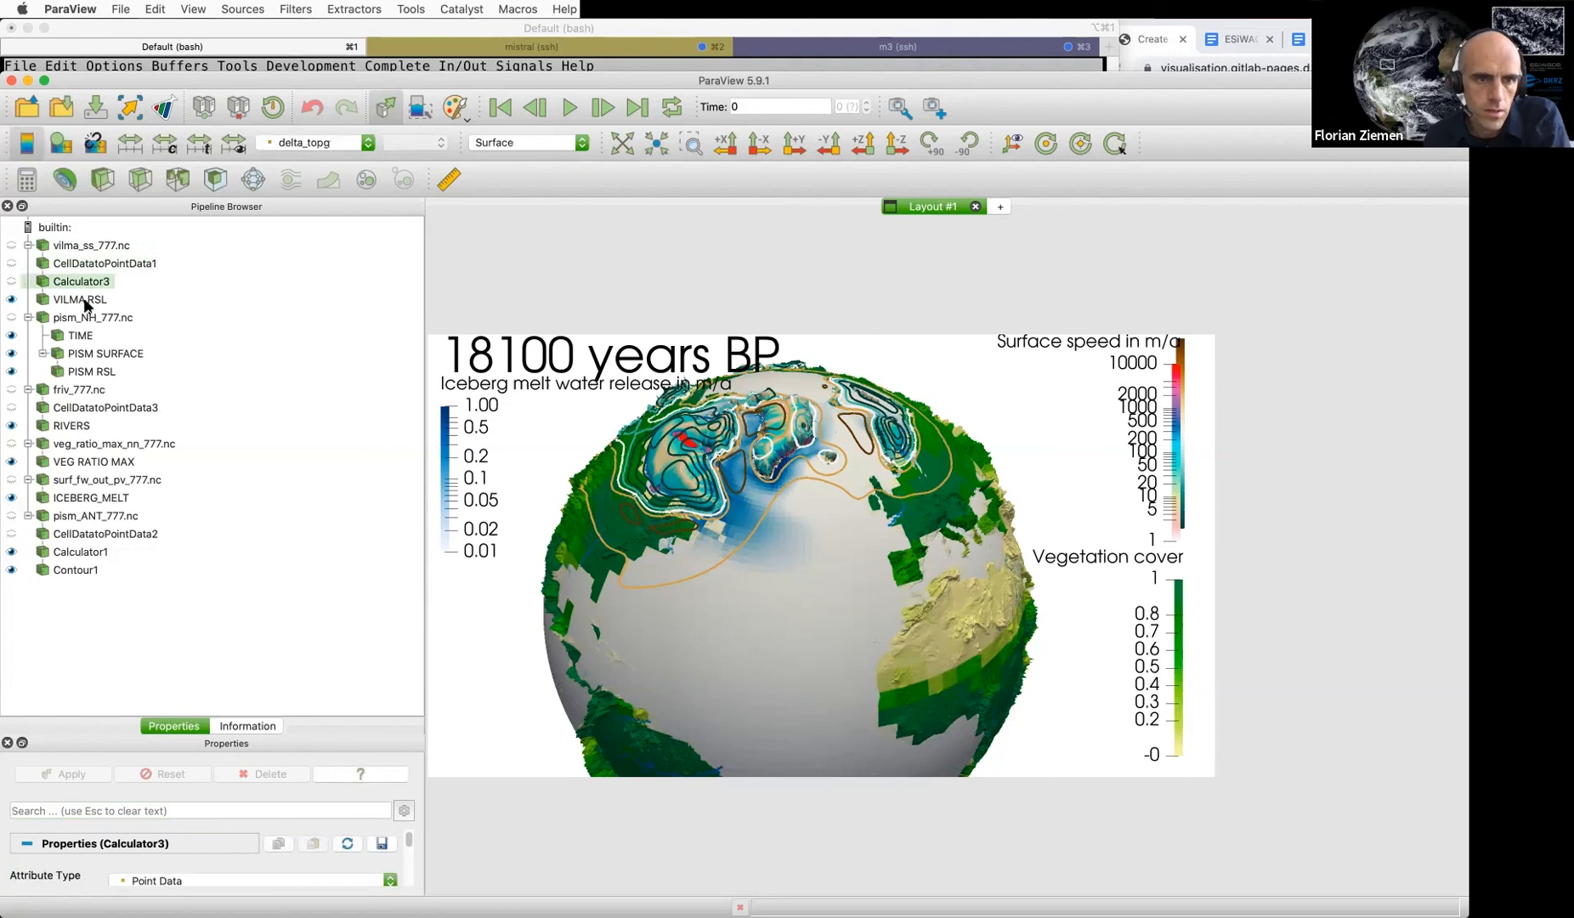
{"action": "left_click", "coordinate": [83, 300]}
{"action": "left_click_drag", "start_coordinate": [410, 717], "coordinate": [410, 524]}
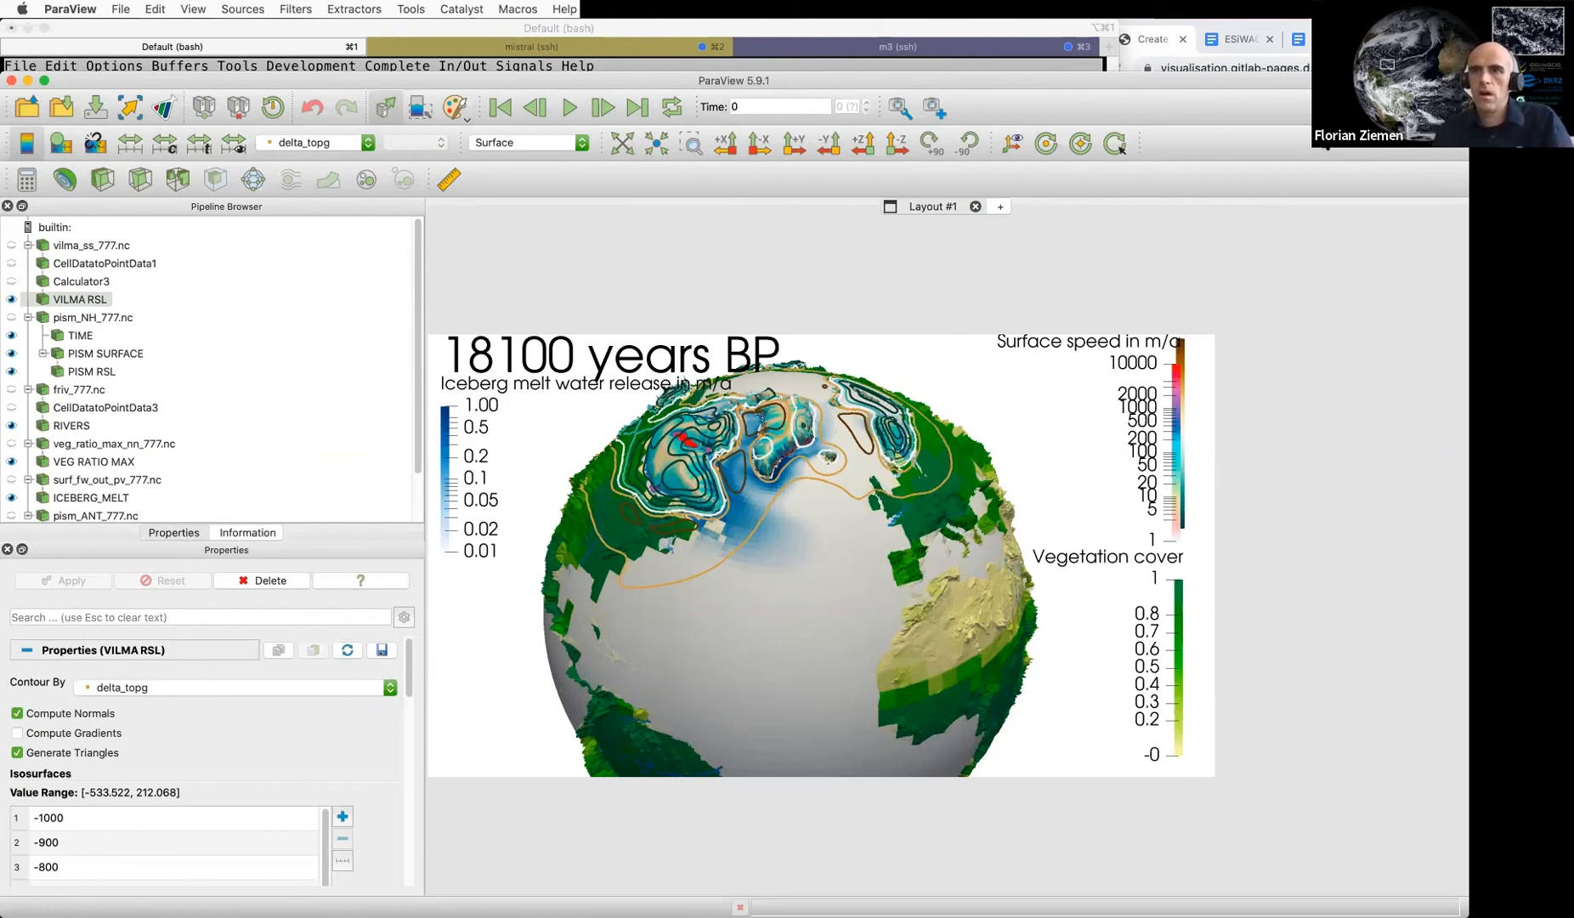
Switch to the Chrome tutorial page, widen its window to review the remaining vilma and ocean isoline steps, and return to ParaView
{"action": "left_click", "coordinate": [1323, 67]}
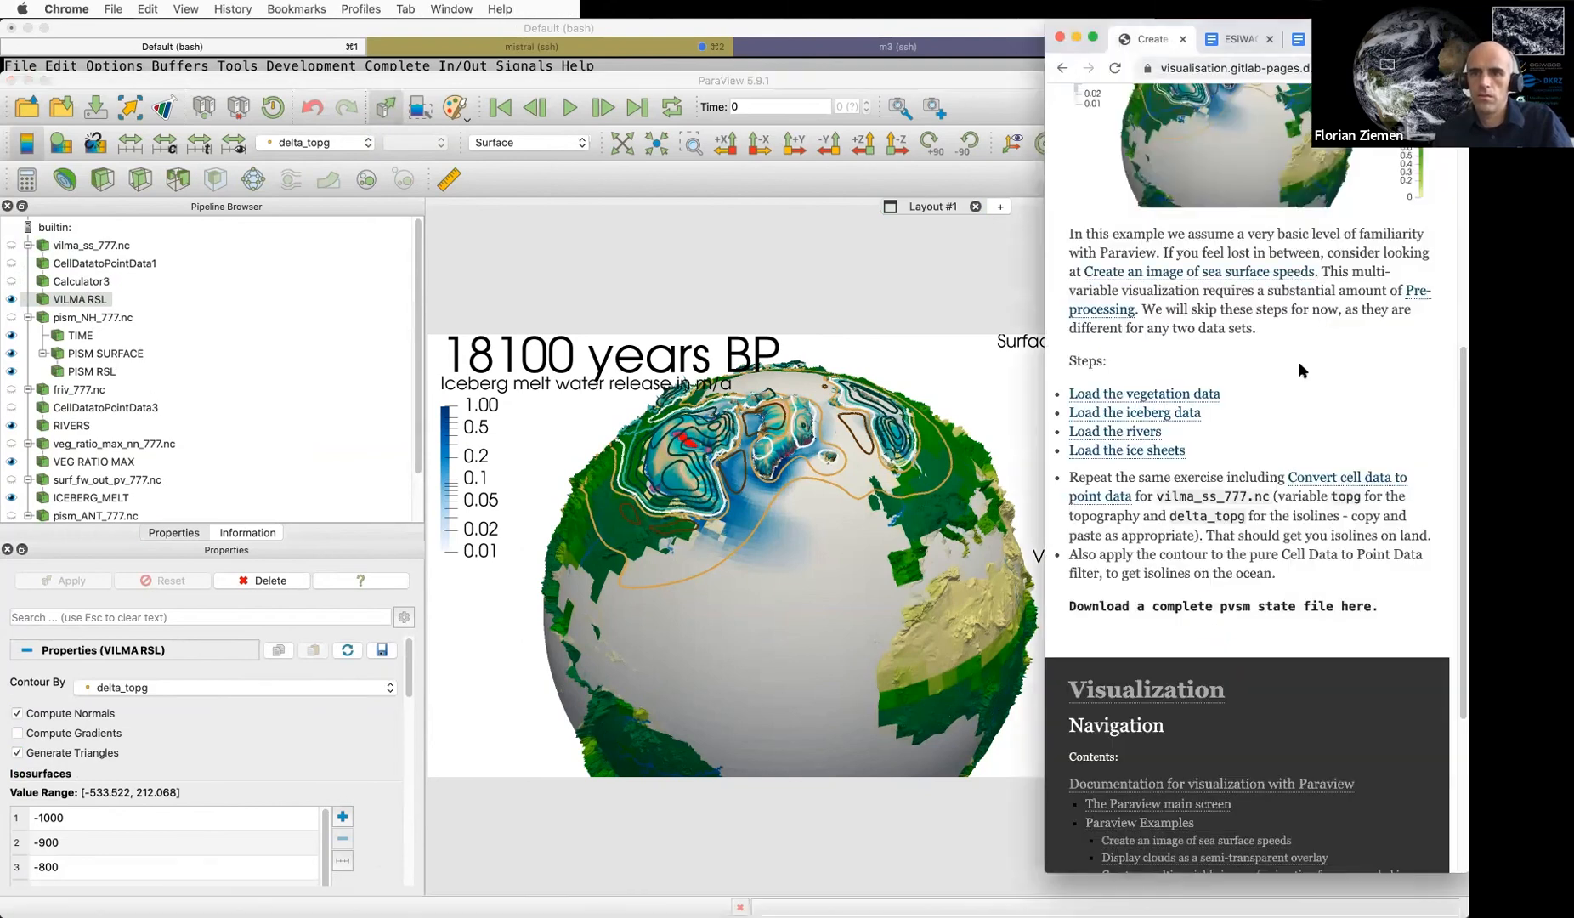
{"action": "scroll", "coordinate": [1308, 356], "scroll_direction": "up", "scroll_amount": 5}
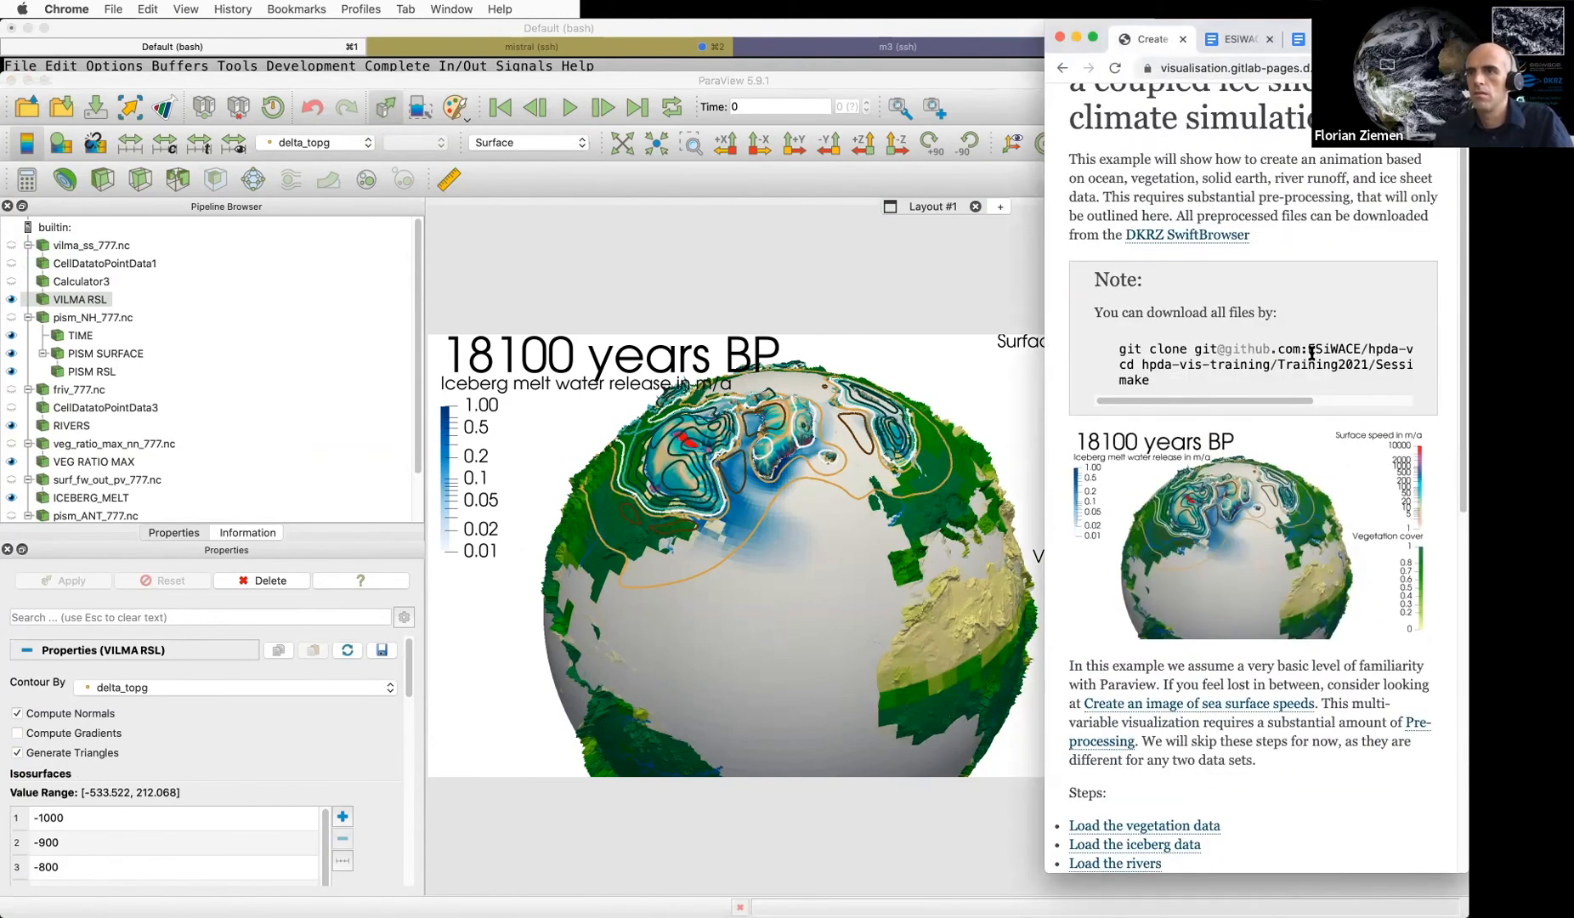
{"action": "scroll", "coordinate": [1311, 352], "scroll_direction": "up", "scroll_amount": 1}
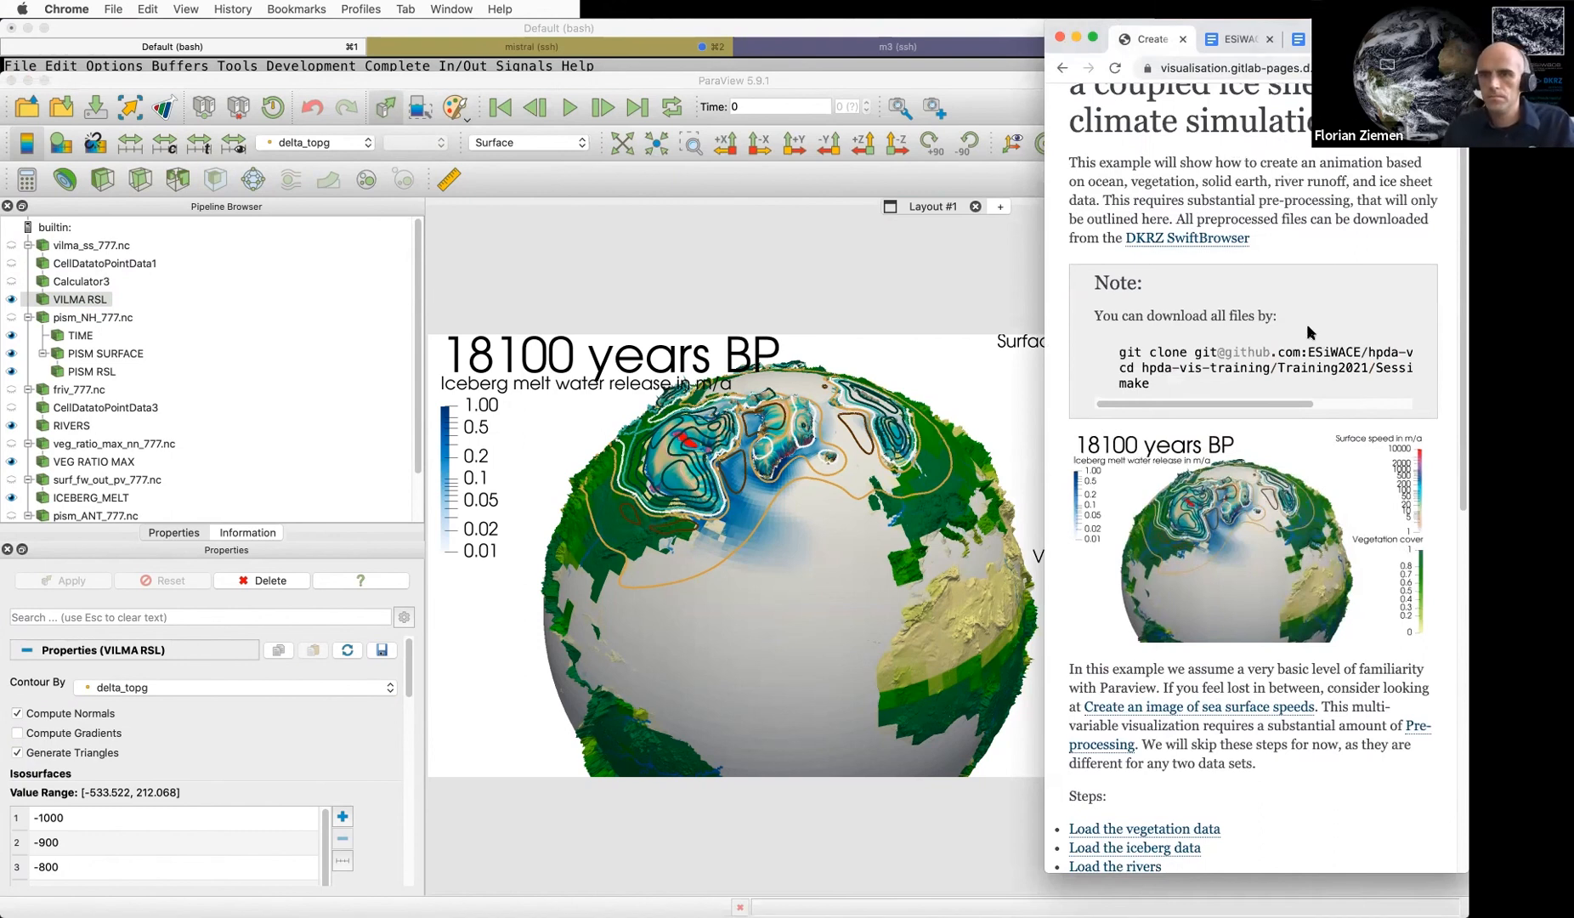
{"action": "scroll", "coordinate": [1293, 463], "scroll_direction": "down", "scroll_amount": 3}
{"action": "scroll", "coordinate": [1292, 457], "scroll_direction": "down", "scroll_amount": 3}
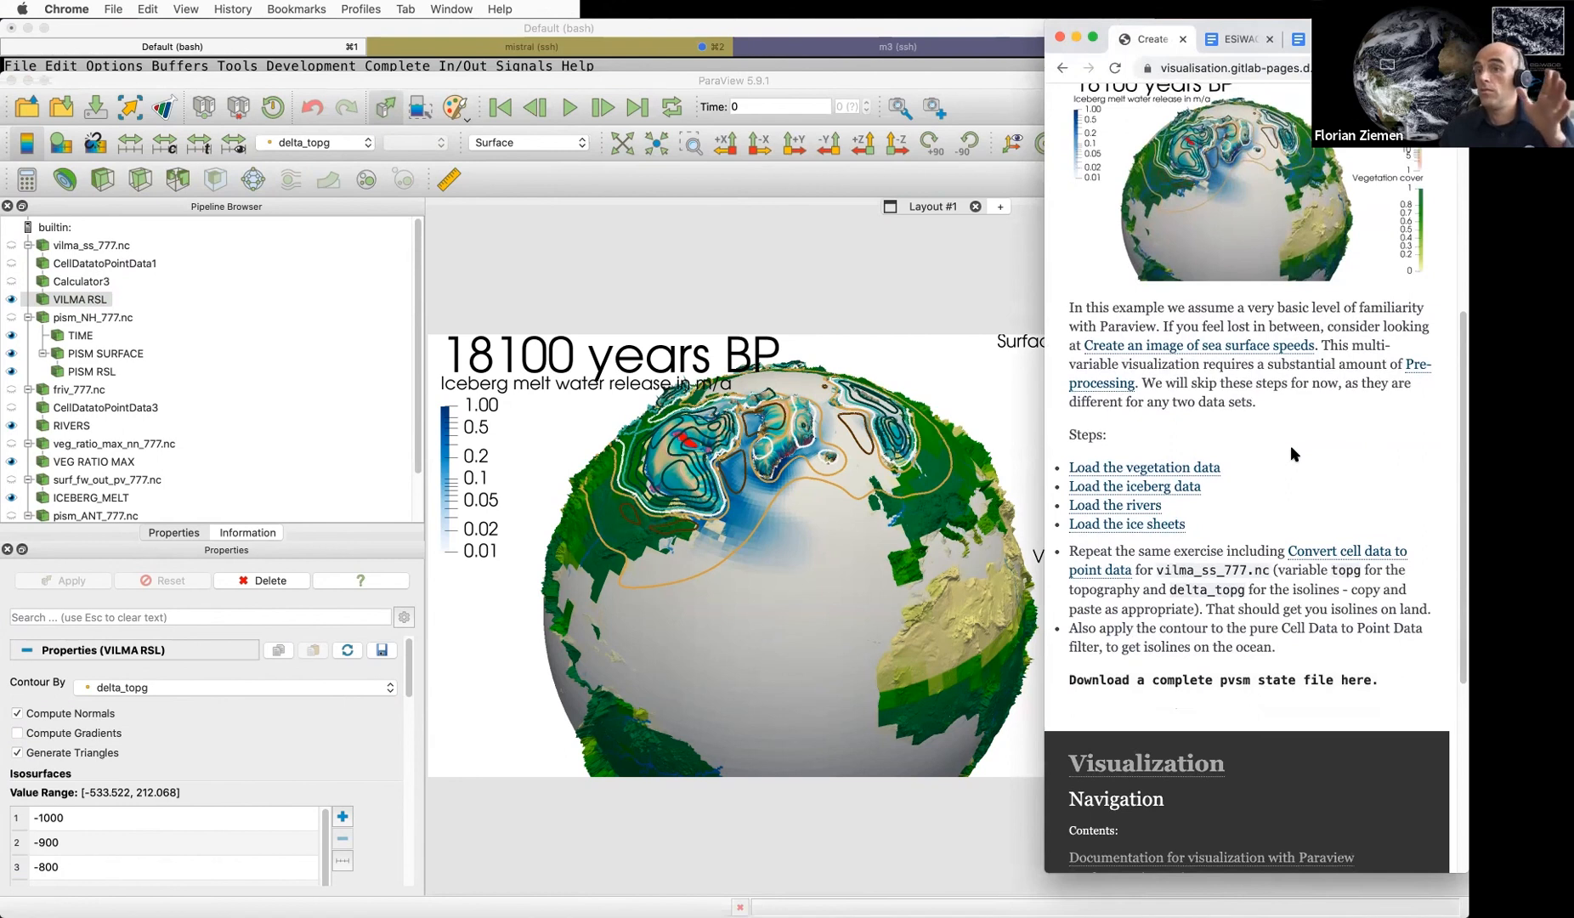
{"action": "left_click_drag", "start_coordinate": [1051, 413], "coordinate": [883, 387]}
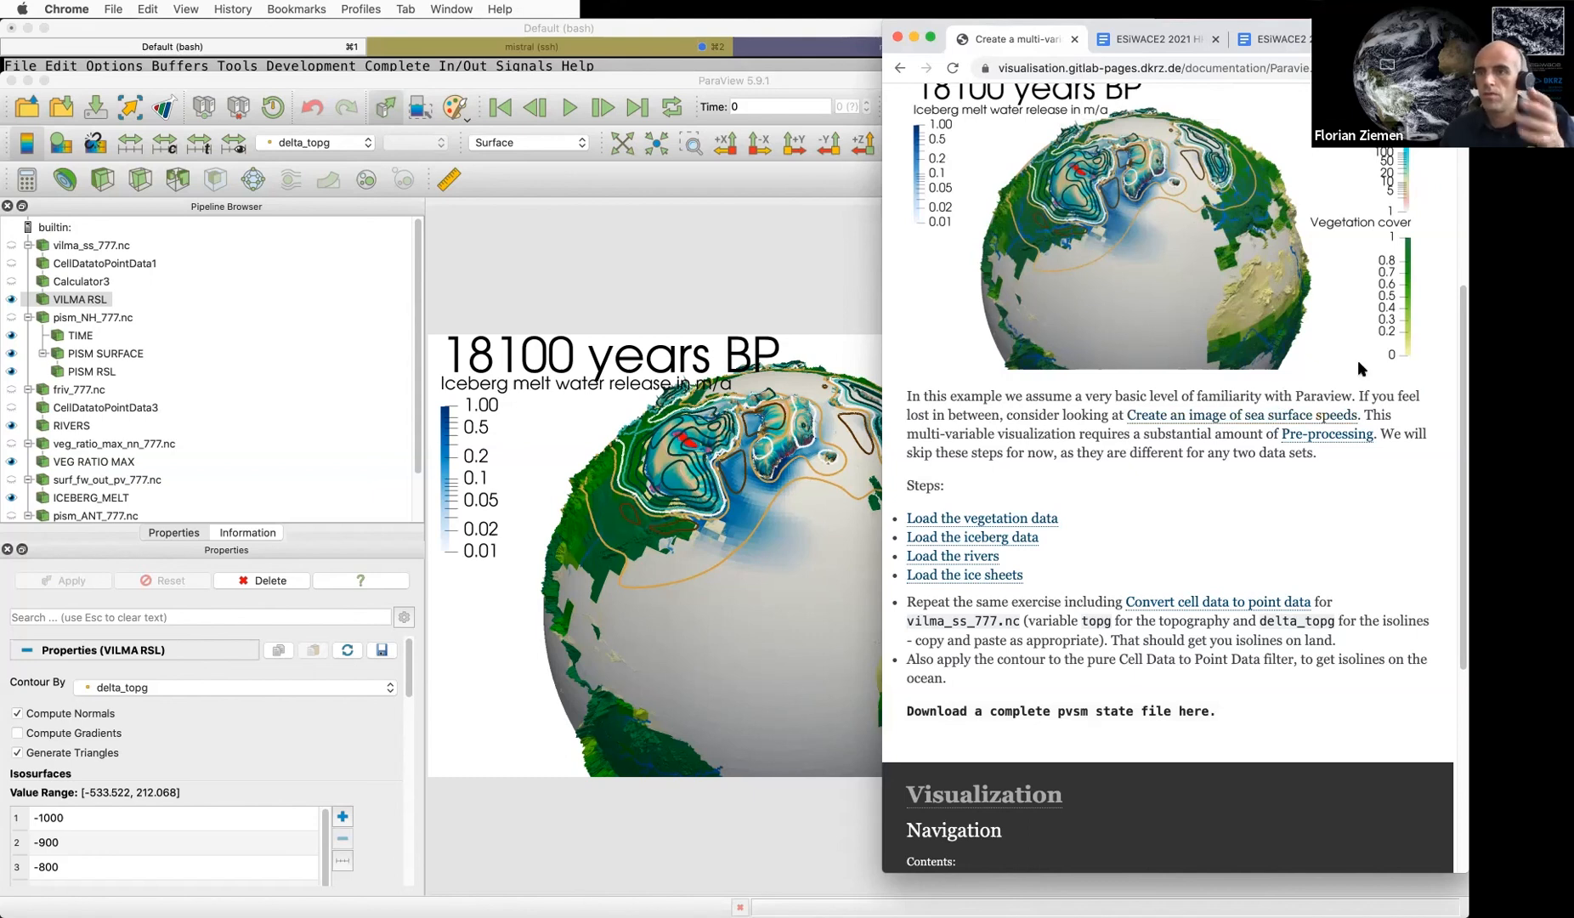
{"action": "scroll", "coordinate": [1350, 393], "scroll_direction": "up", "scroll_amount": 2}
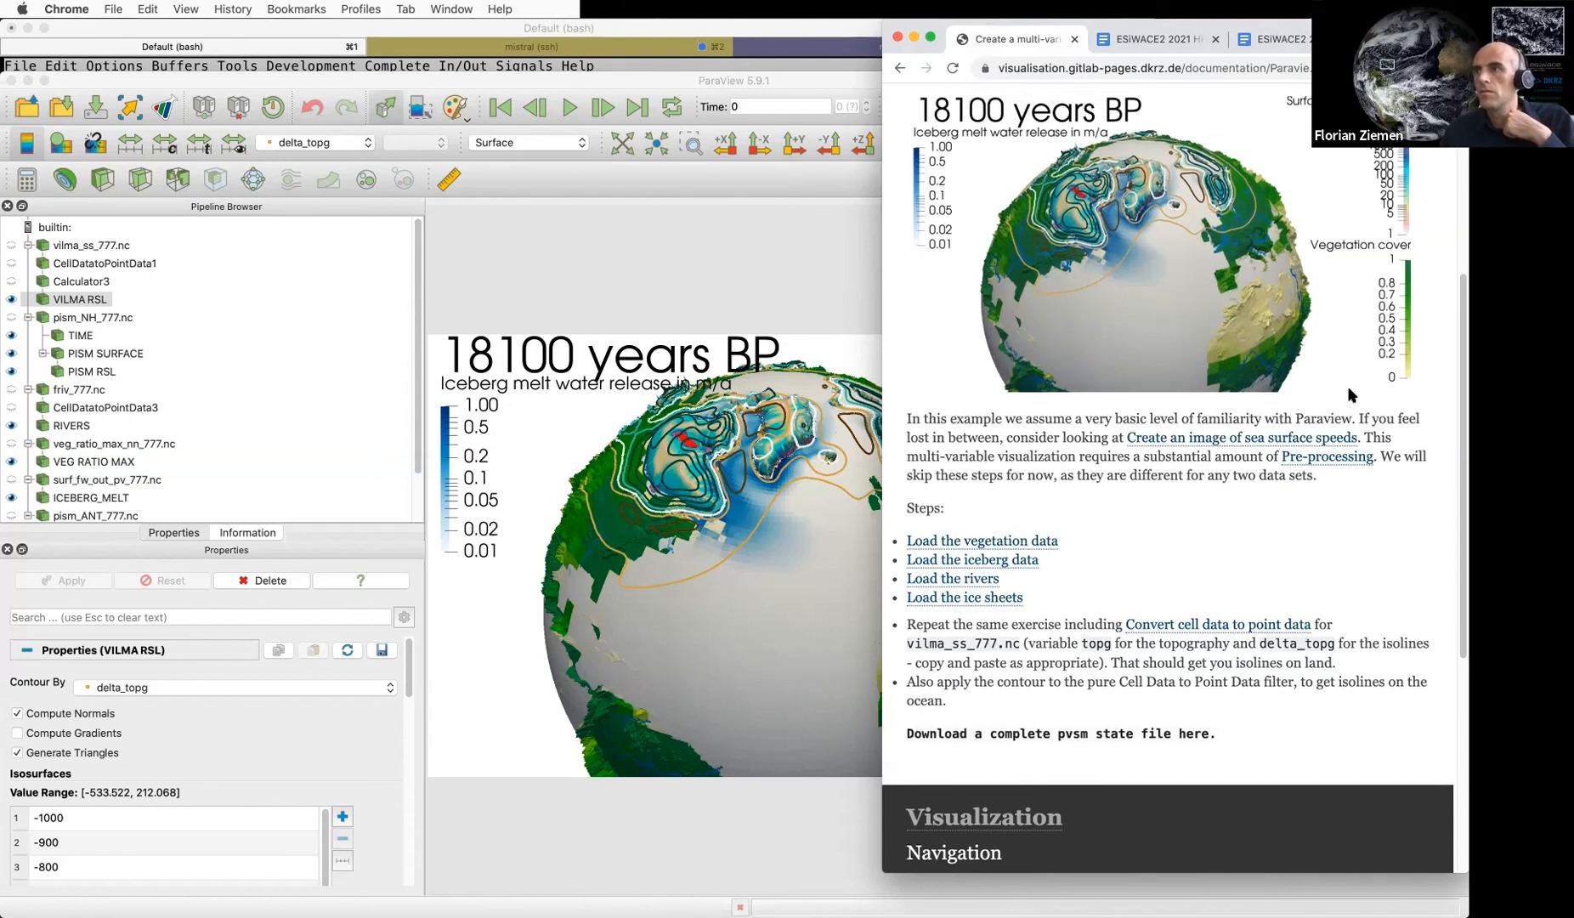
{"action": "scroll", "coordinate": [1349, 394], "scroll_direction": "down", "scroll_amount": 2}
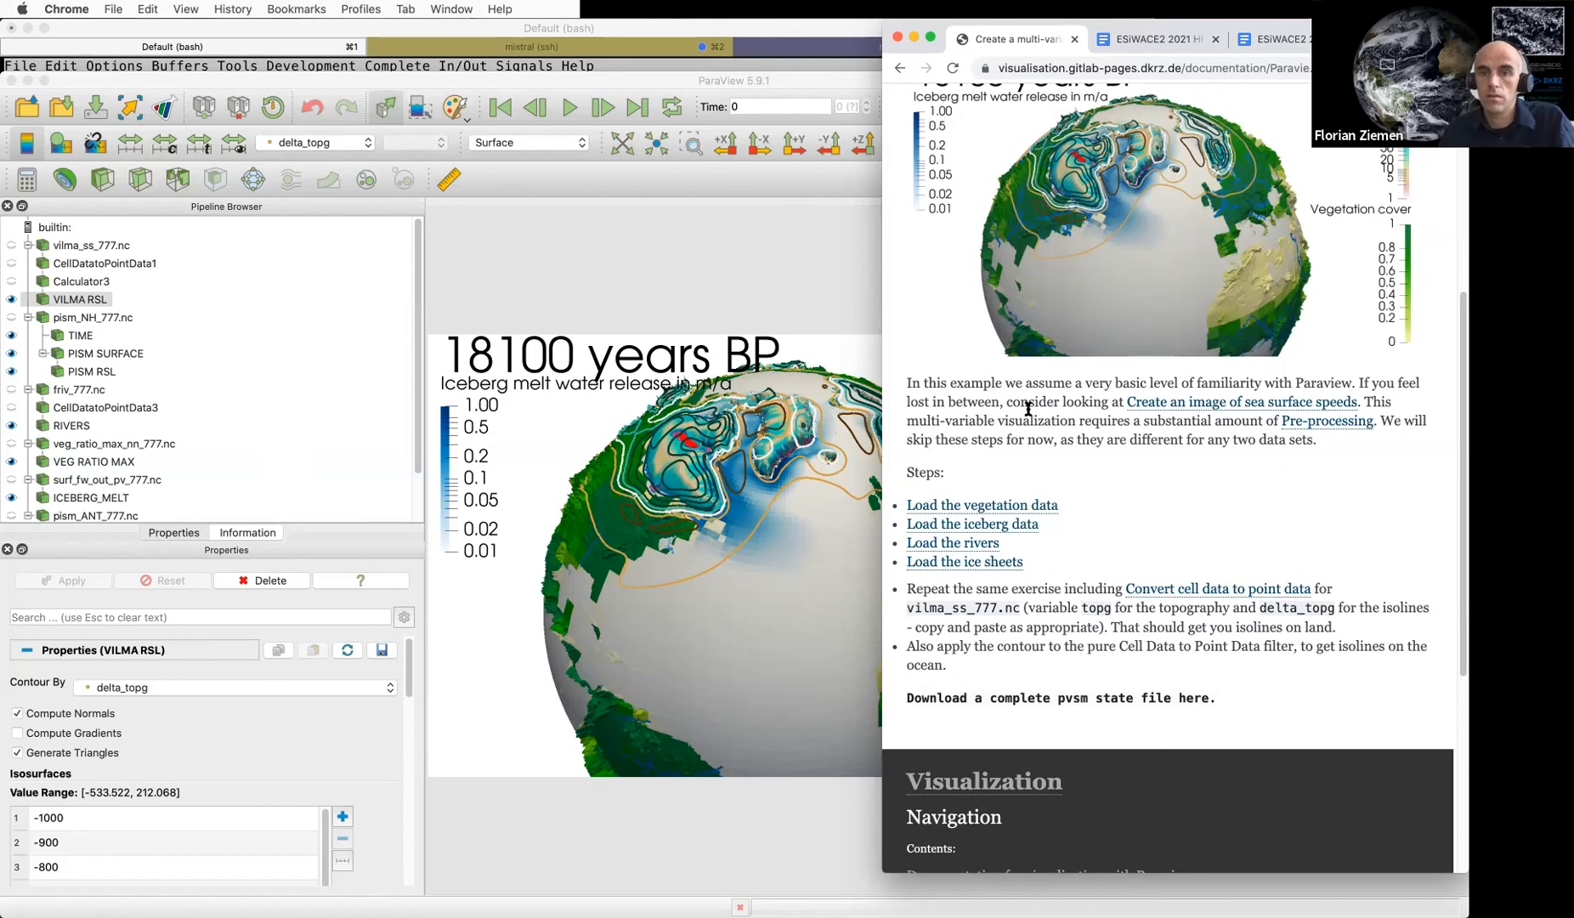
{"action": "left_click", "coordinate": [680, 88]}
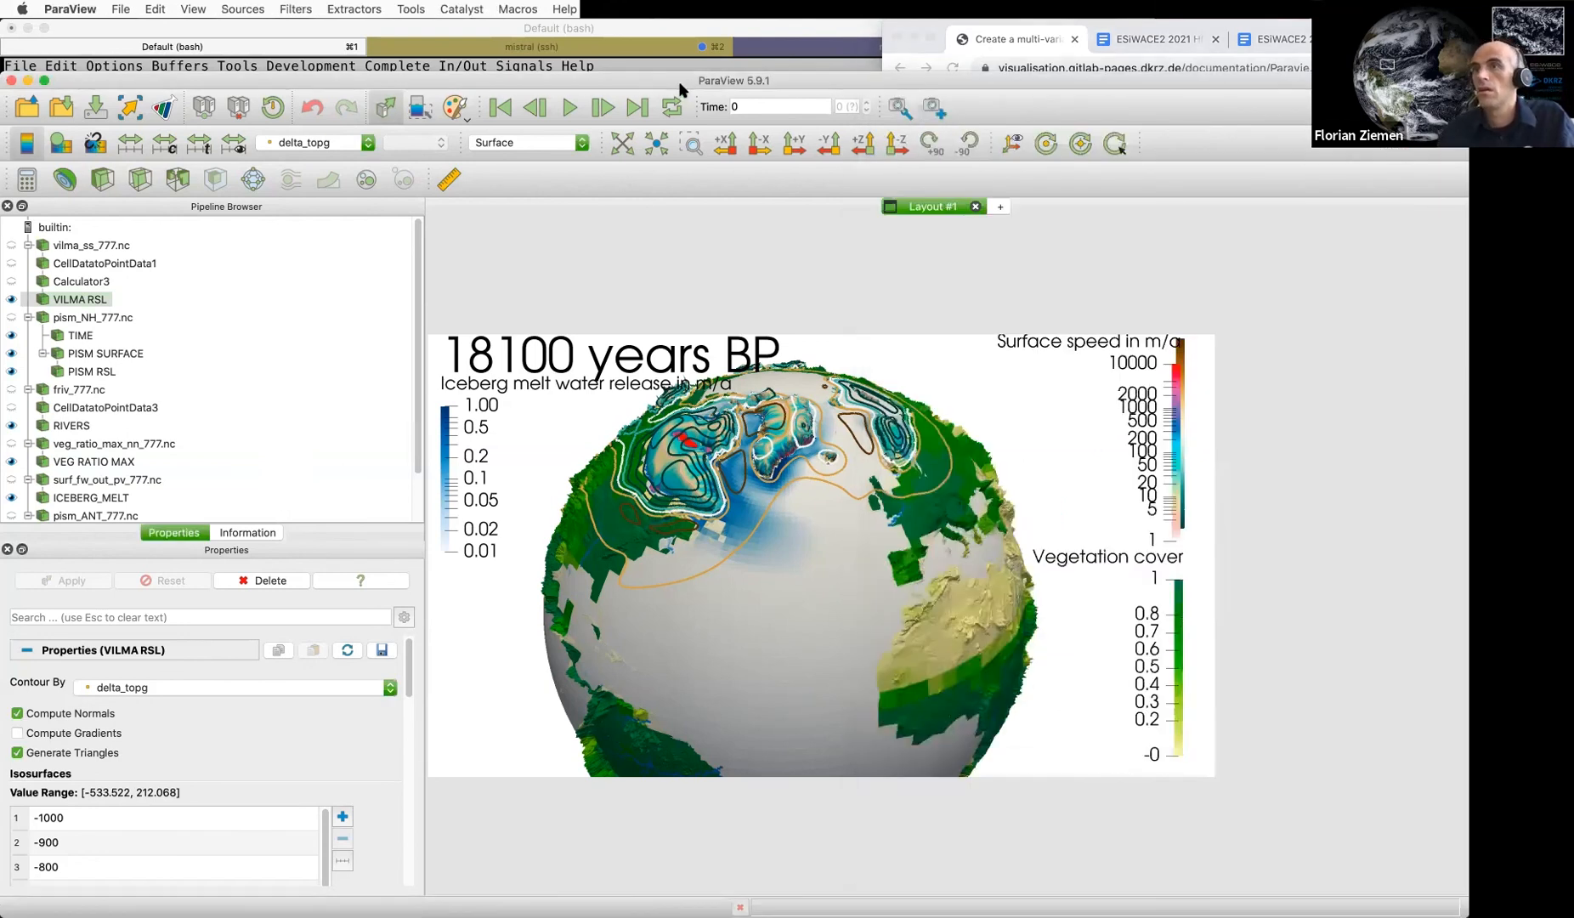